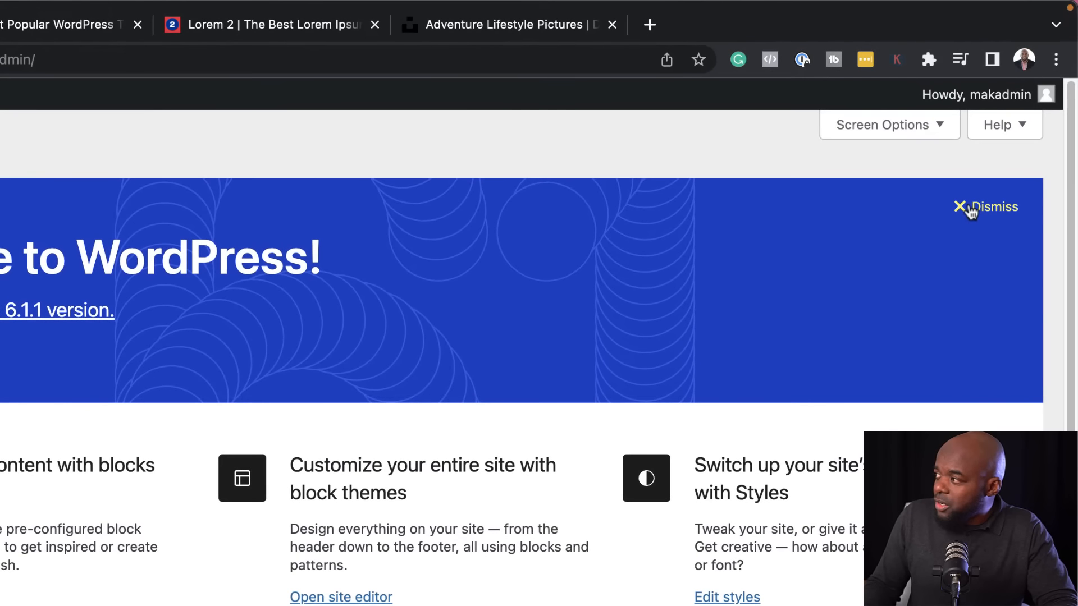
Hide the Site Health Status, At a Glance, Activity, Quick Draft and WordPress Events and News boxes from the dashboard
left_click(882, 127)
left_click(32, 115)
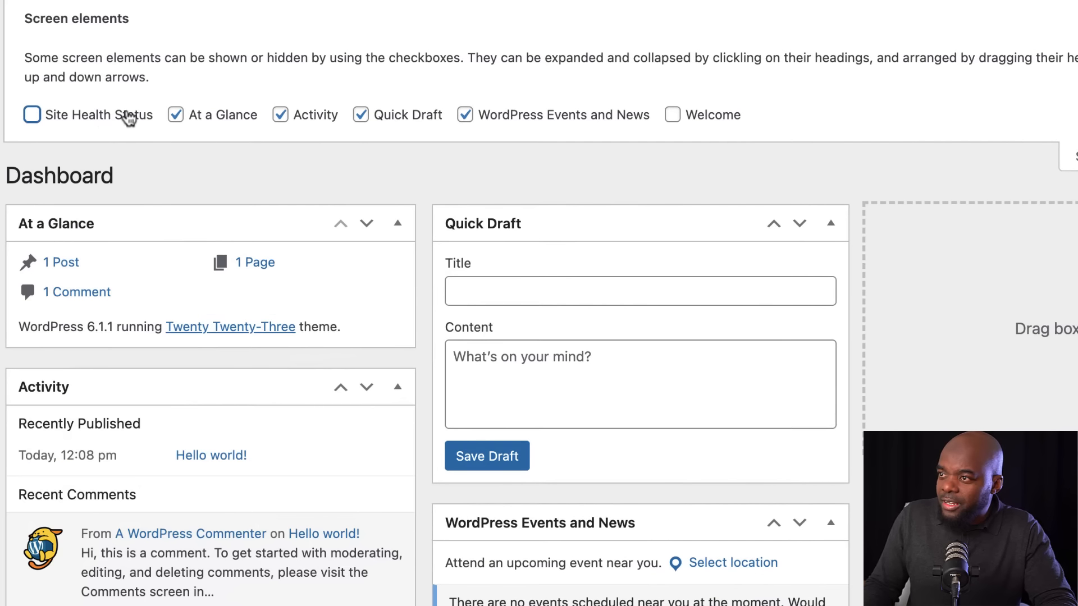
left_click(175, 116)
left_click(281, 116)
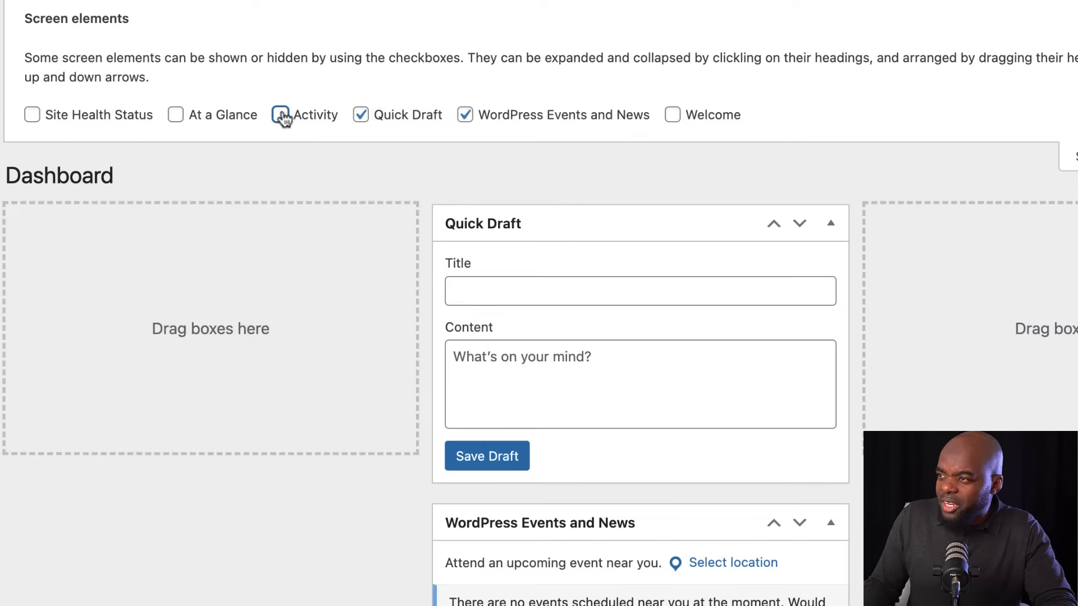
left_click(359, 116)
left_click(465, 115)
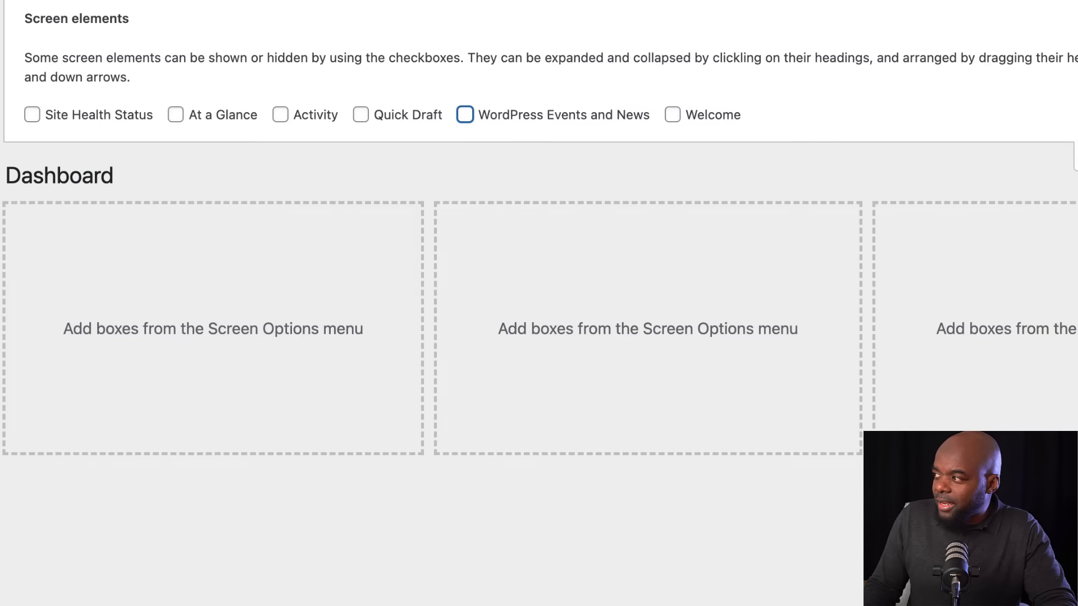
left_click(1076, 159)
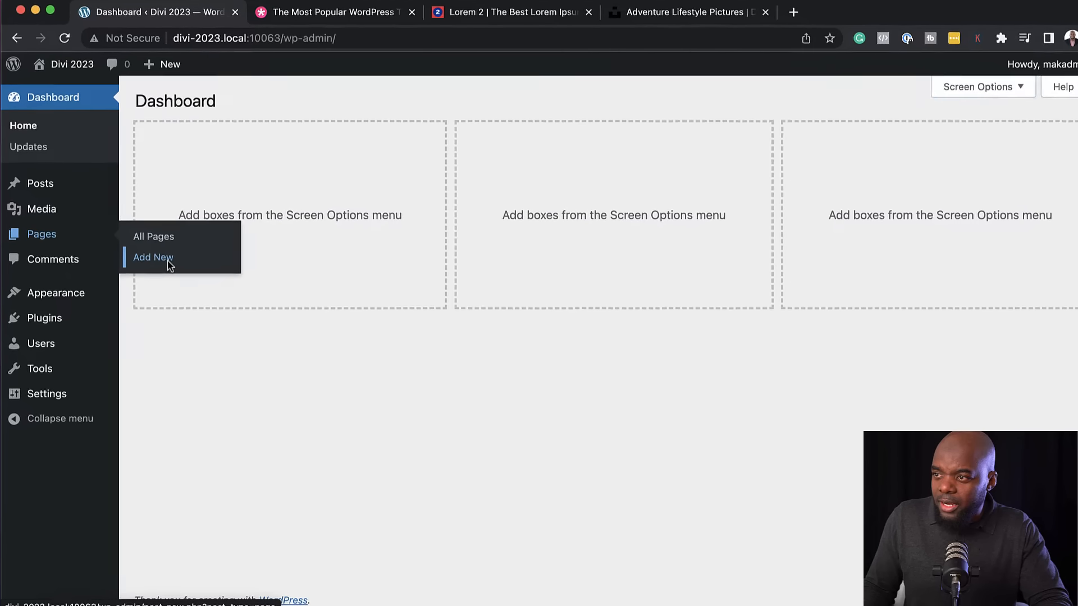
Create a new page titled "Home", dismissing the block editor welcome guide, and publish it
left_click(169, 260)
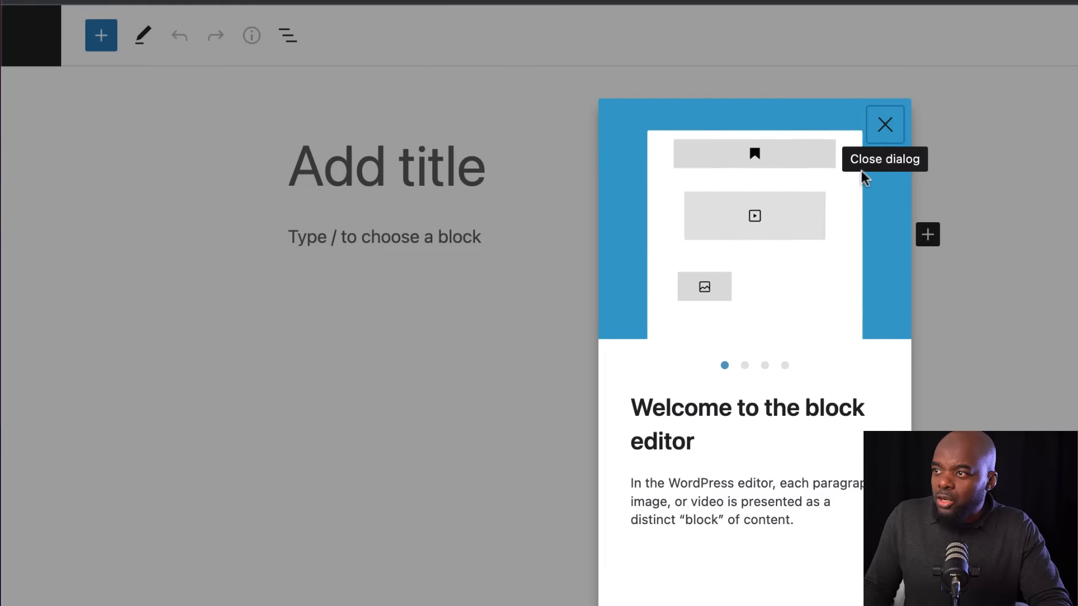
left_click(885, 124)
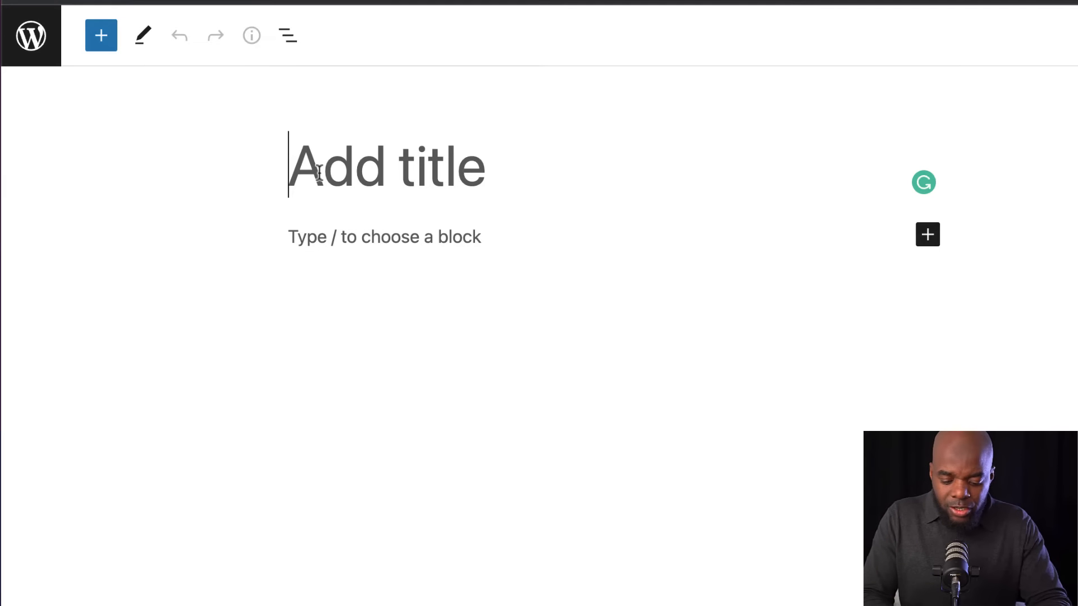
type("Home")
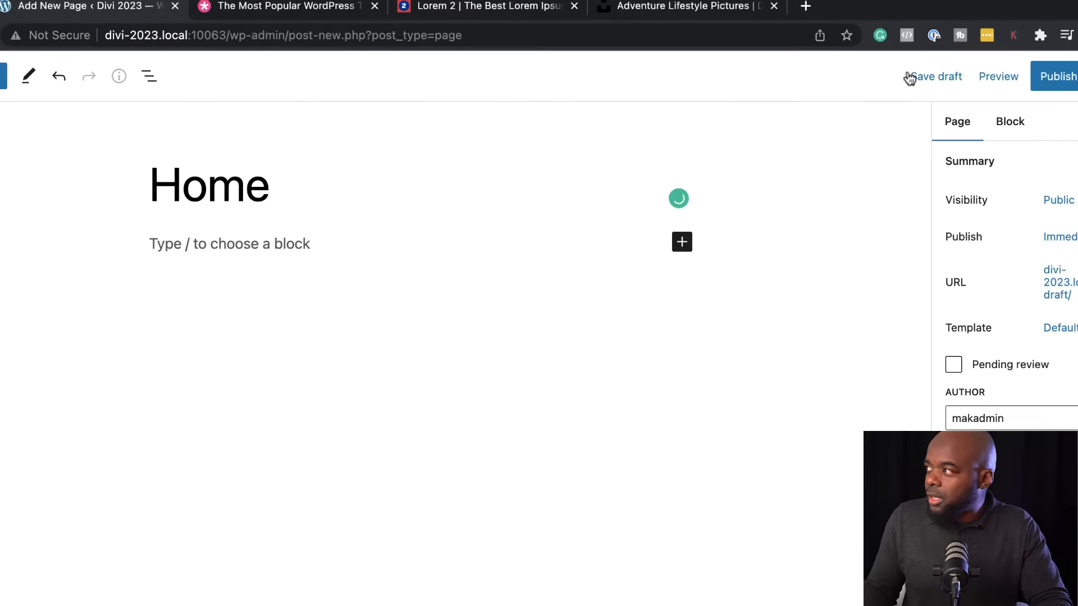
left_click(977, 88)
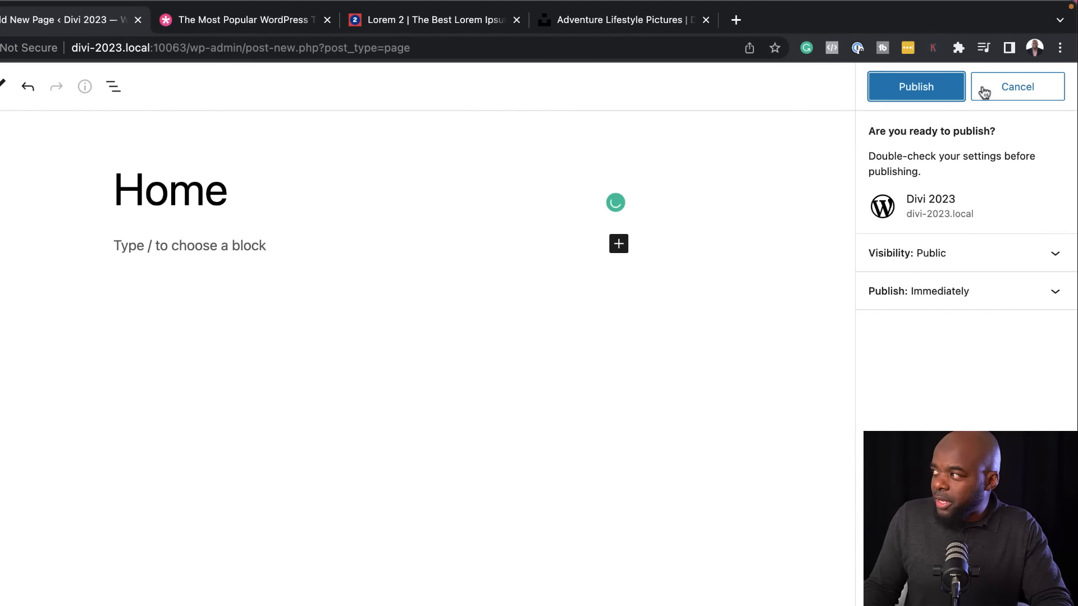
left_click(934, 88)
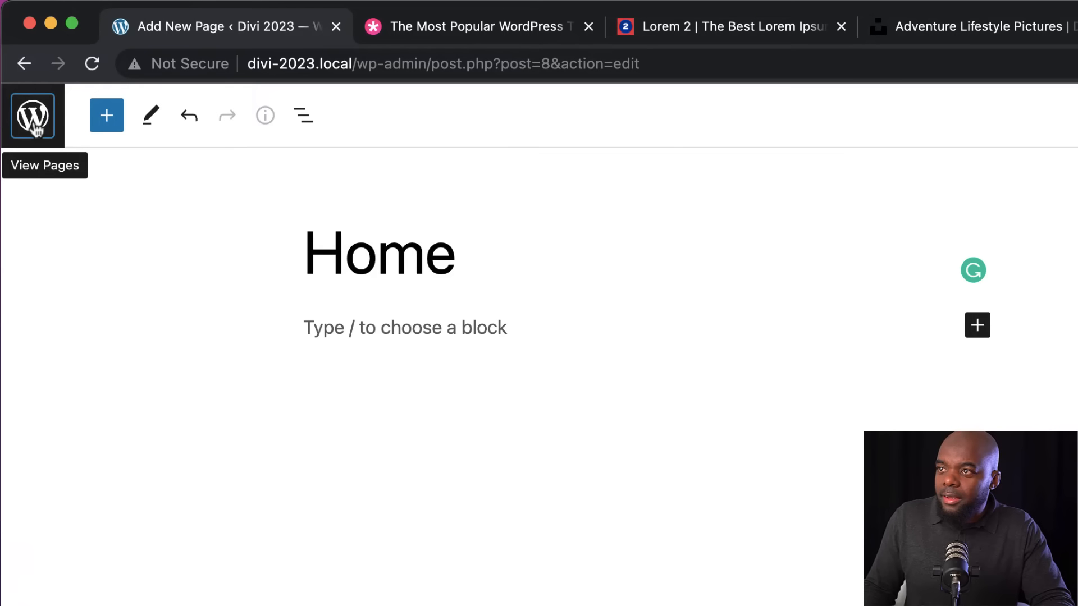
Add and publish a page titled "Contact", and start another new page from the pages list
left_click(34, 128)
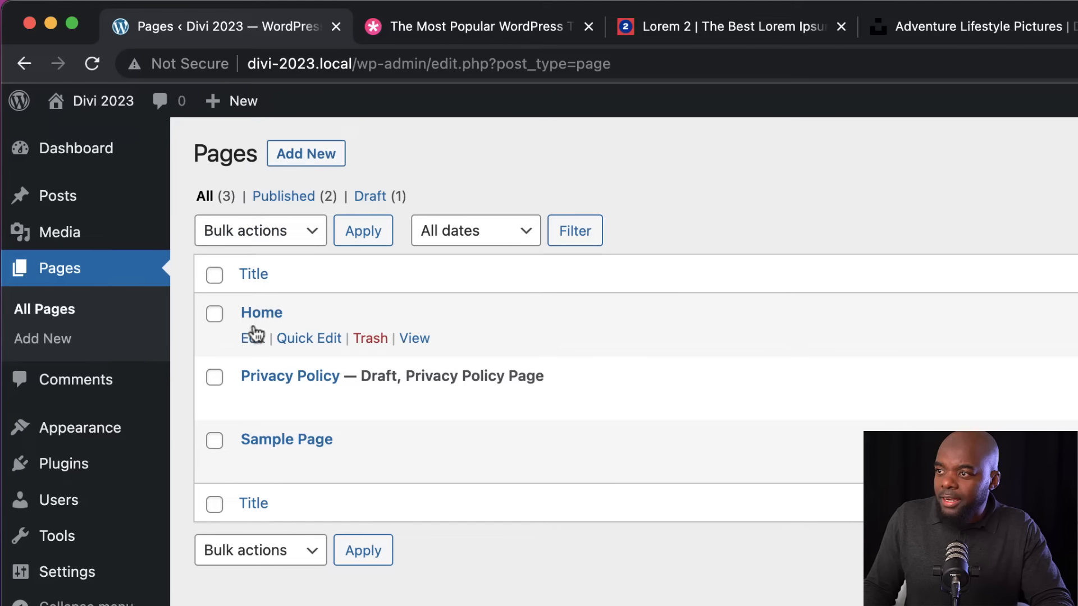
left_click(314, 155)
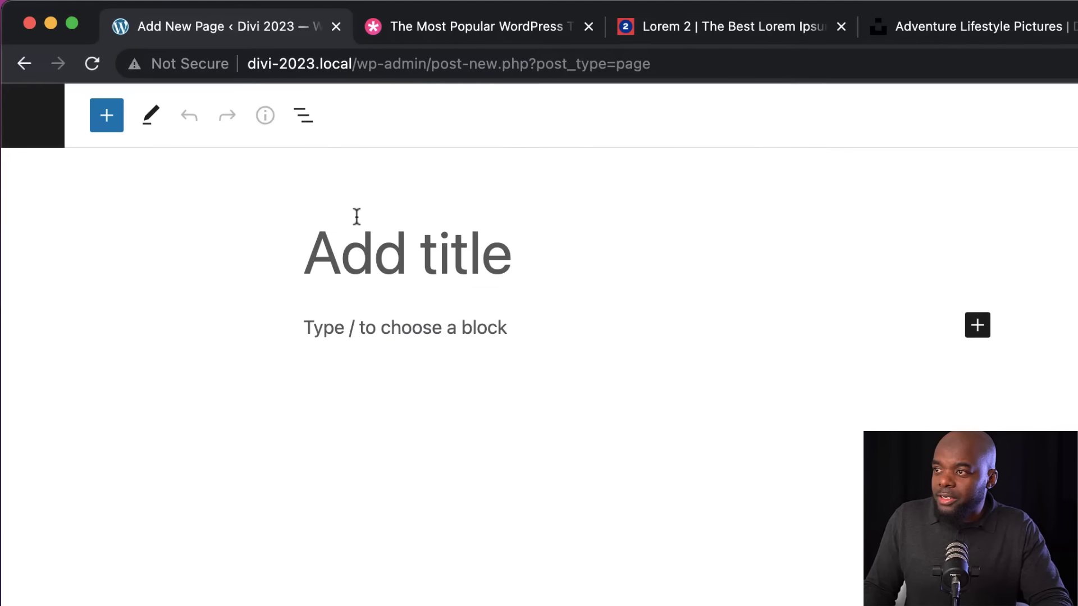
type("Contact")
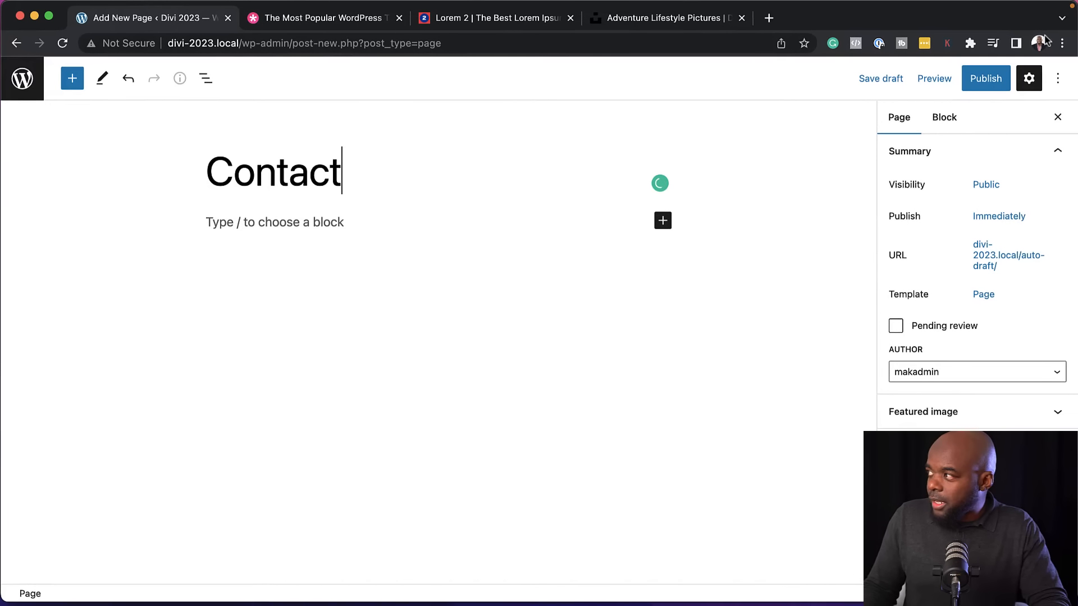
left_click(987, 80)
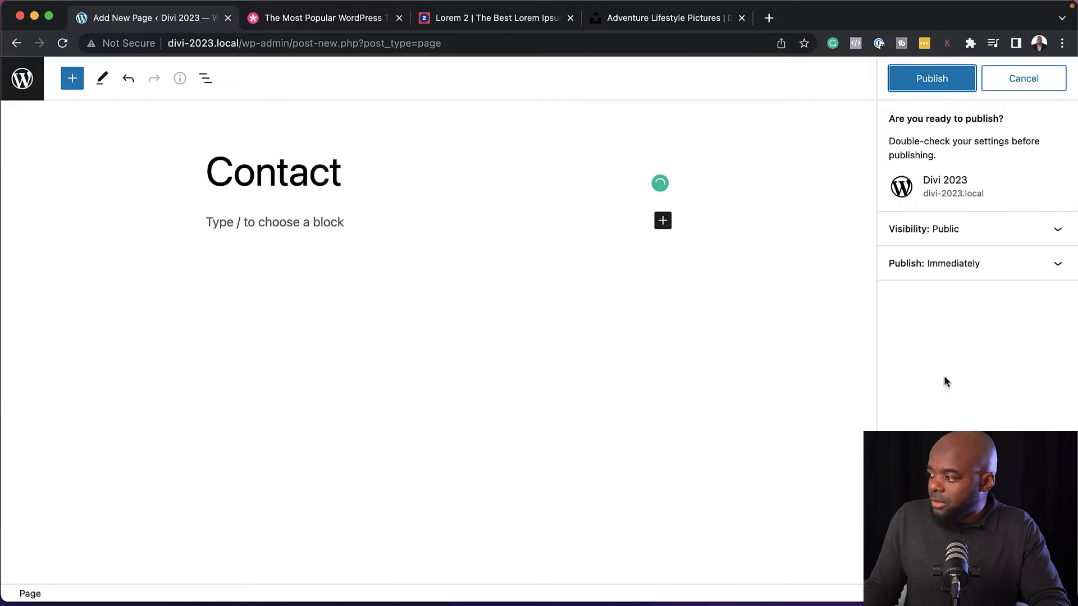
left_click(952, 80)
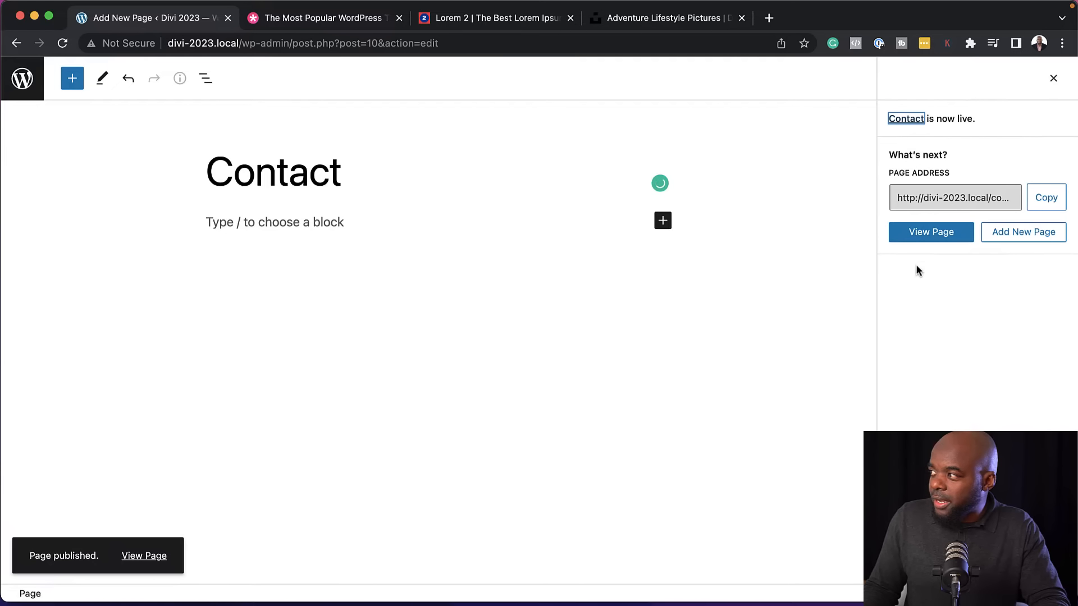
left_click(24, 80)
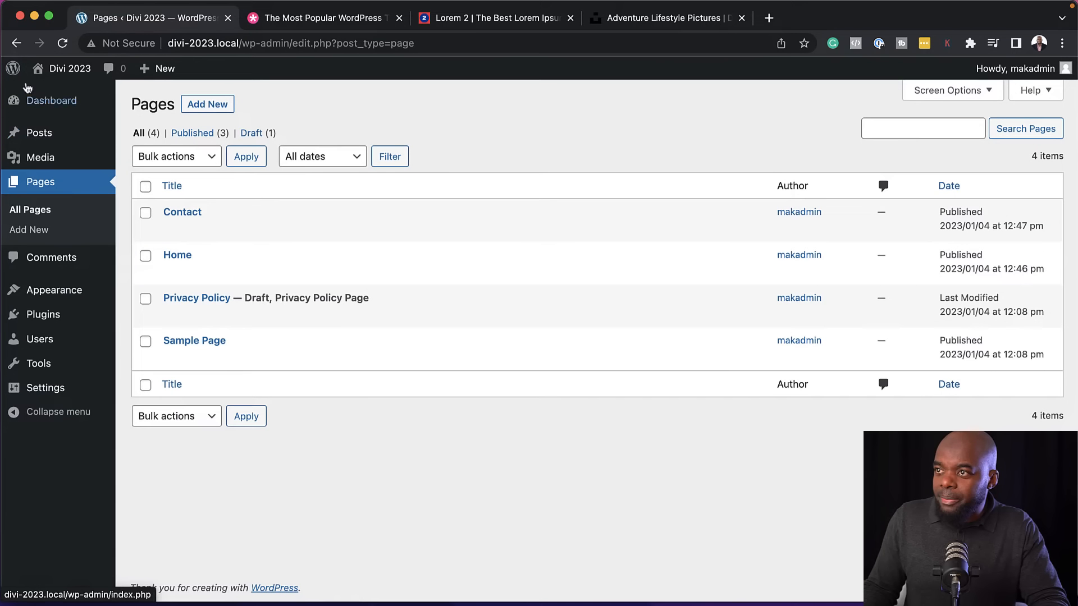
left_click(223, 107)
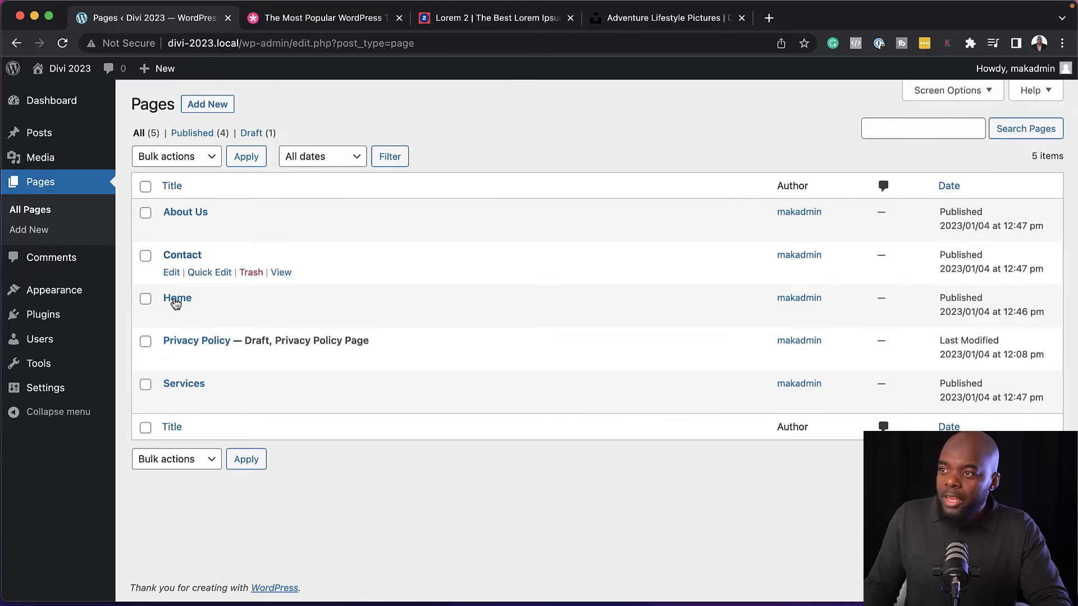
Open the live Divi 2023 site in a separate browser tab and view its front page
mouse_move(60, 76)
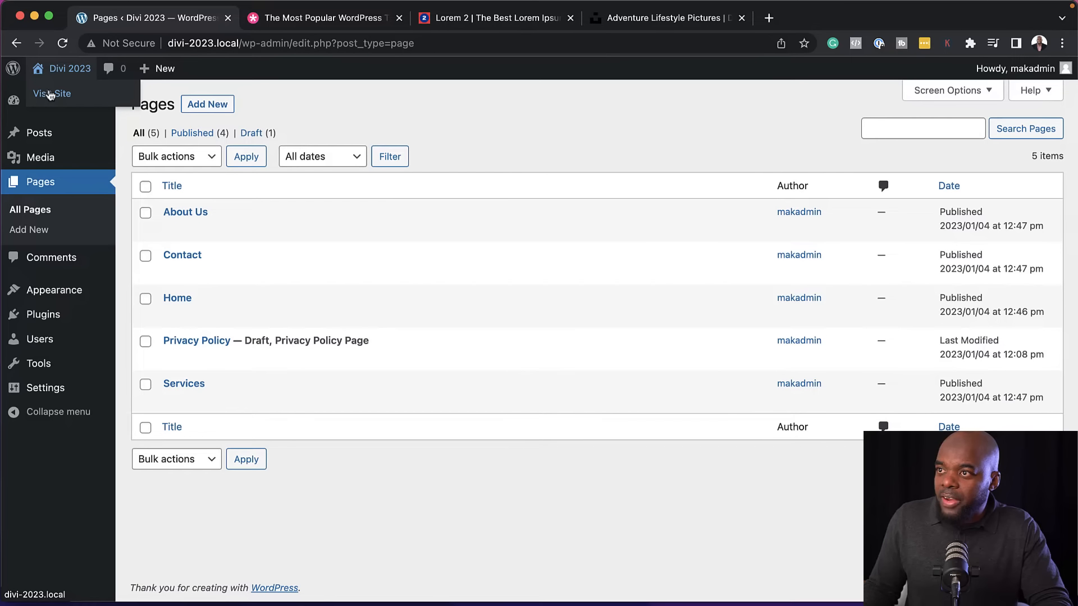
left_click(51, 94, "super")
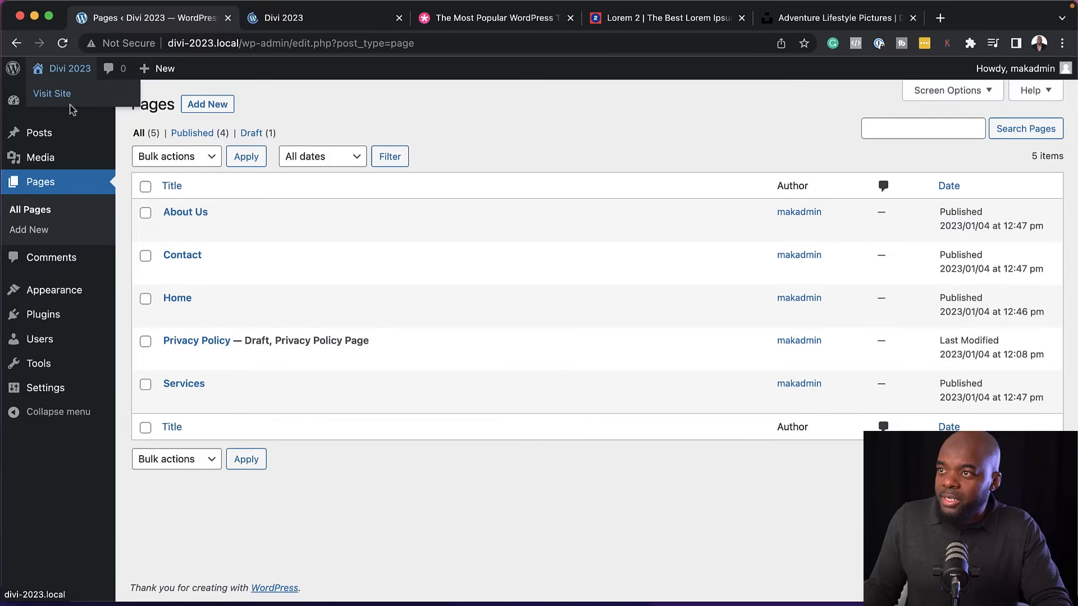
left_click(286, 18)
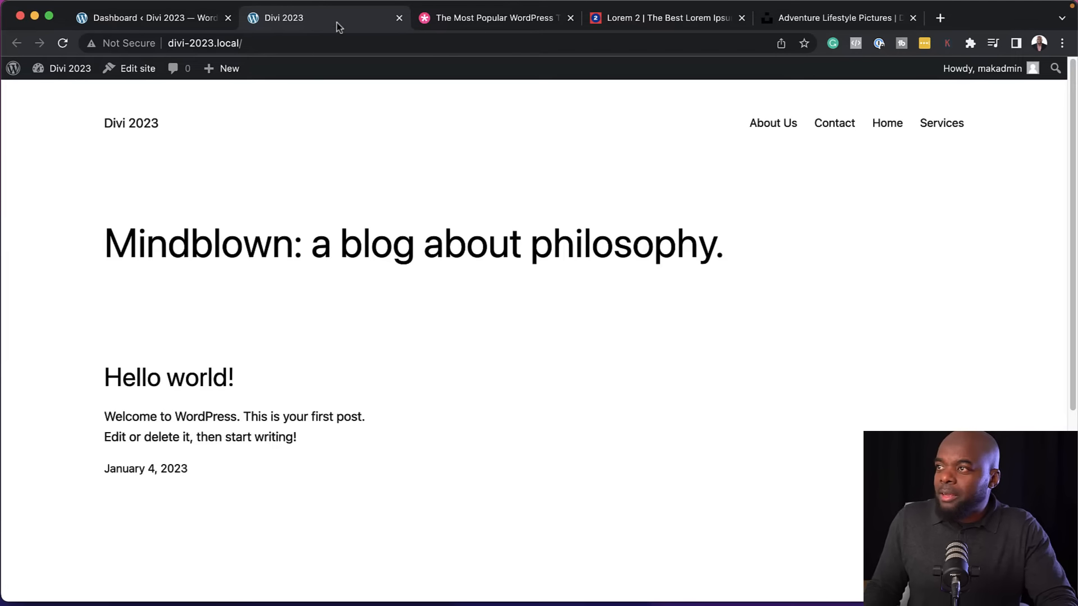
Switch to the Elegant Themes website and look through its home page presentation of the Divi theme and website categories
left_click(444, 24)
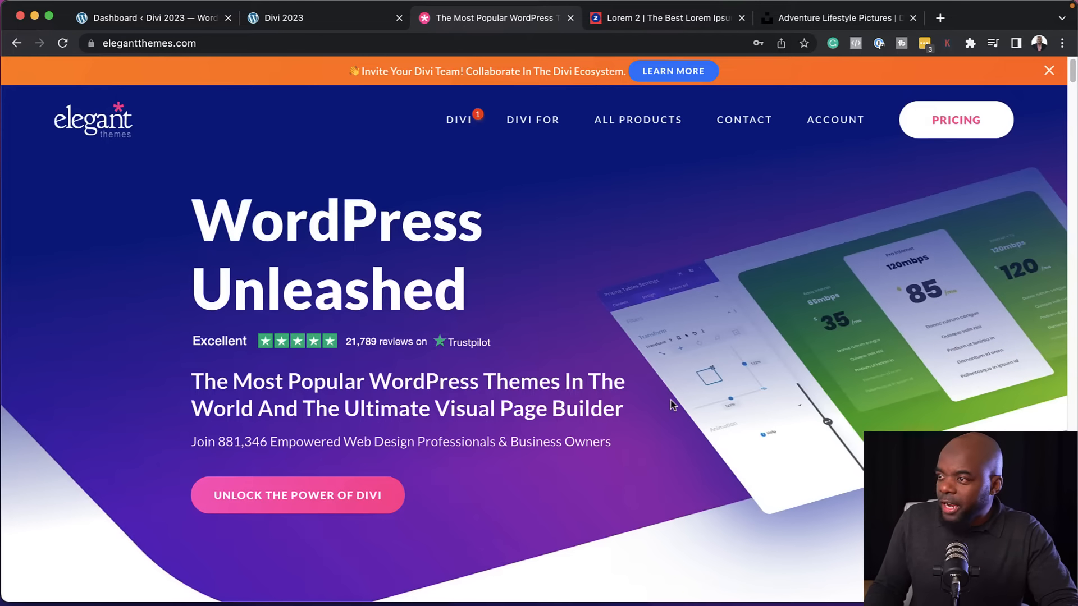
scroll(568, 376, "down", 1)
scroll(568, 376, "down", 15)
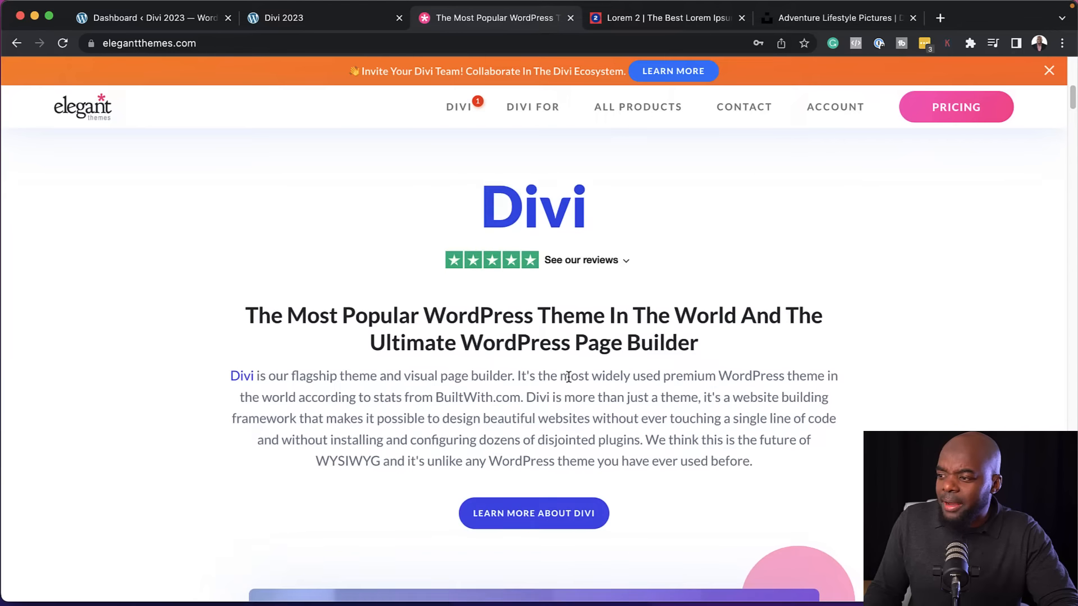
scroll(568, 377, "down", 10)
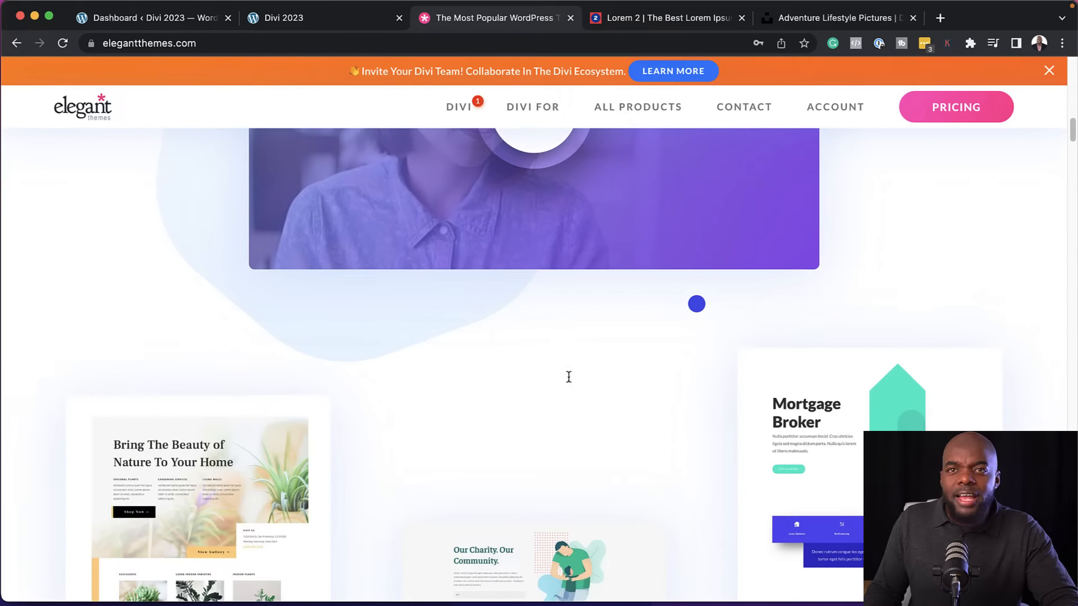
scroll(568, 375, "down", 10)
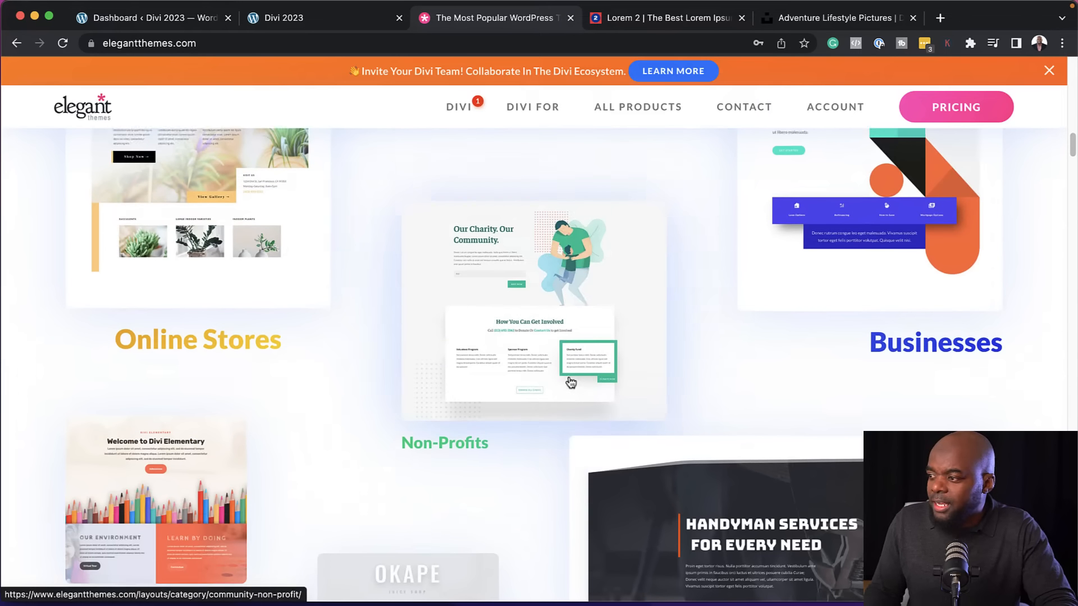
scroll(571, 383, "down", 3)
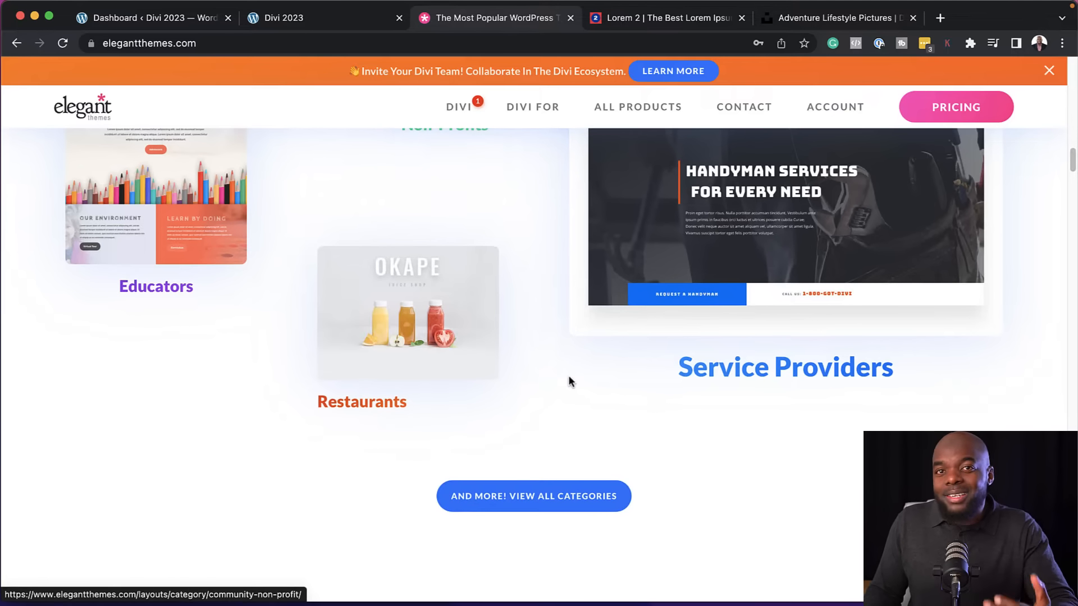
scroll(569, 382, "down", 6)
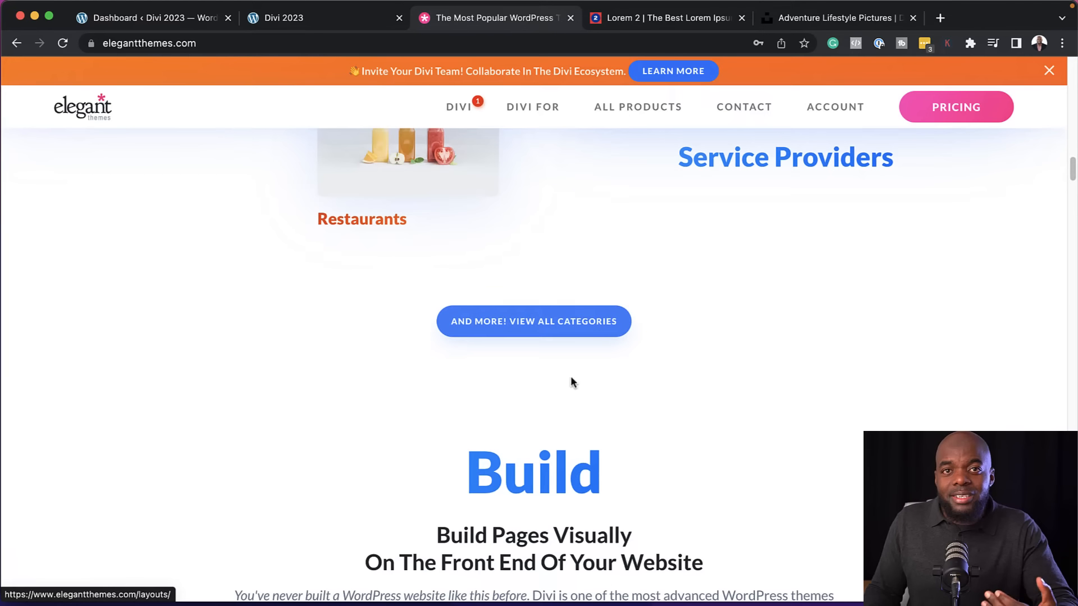
scroll(570, 378, "down", 15)
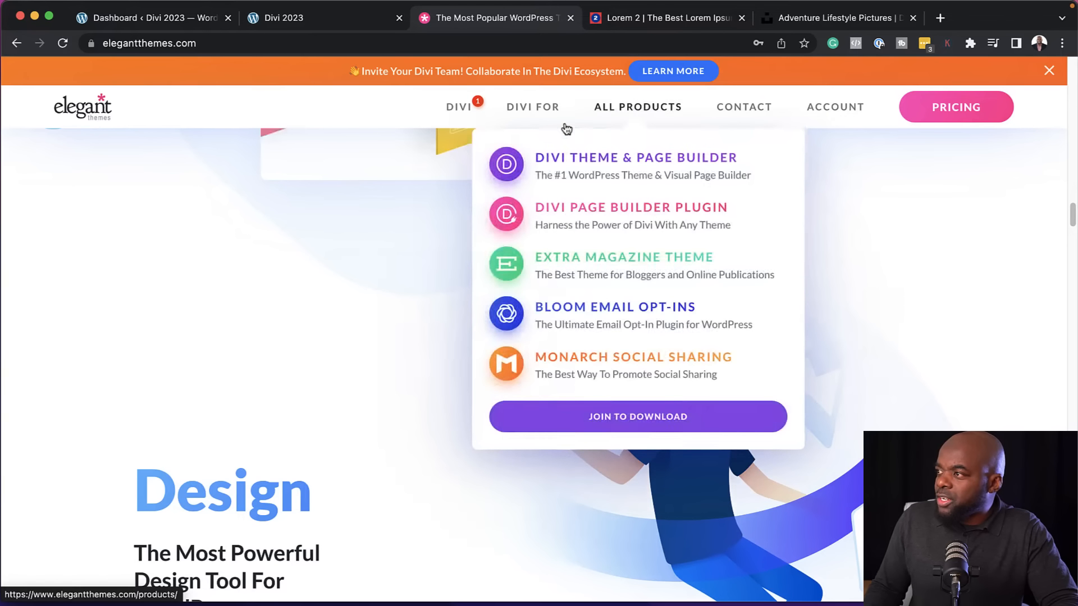
scroll(580, 227, "up", 3)
Open the Elegant Themes pricing page and compare the features of the Yearly Access and Lifetime Access plans
left_click(972, 106)
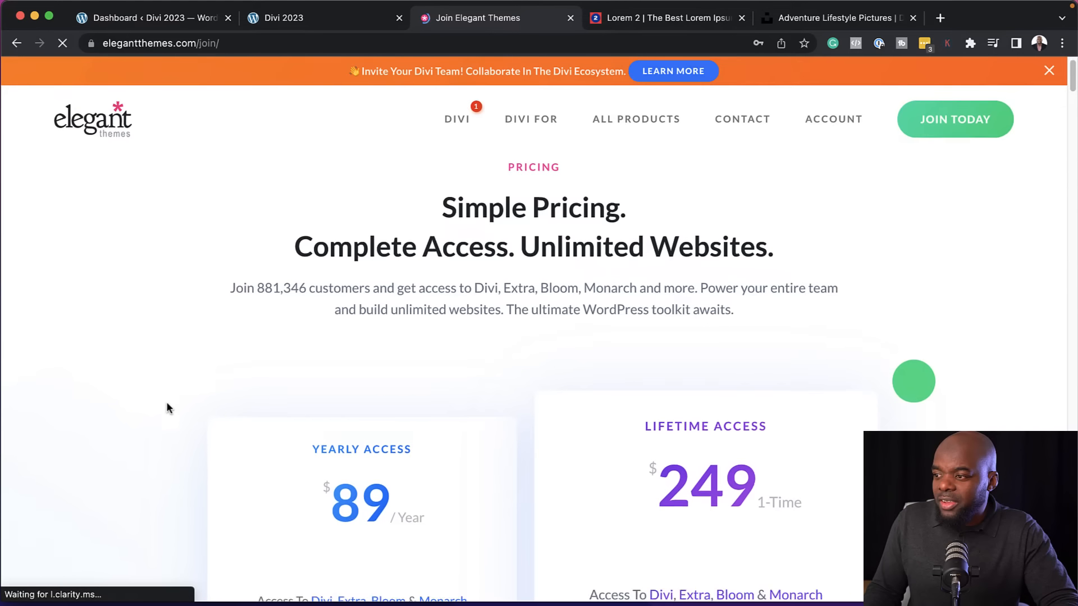
scroll(168, 404, "down", 5)
scroll(175, 391, "up", 5)
scroll(174, 390, "down", 1)
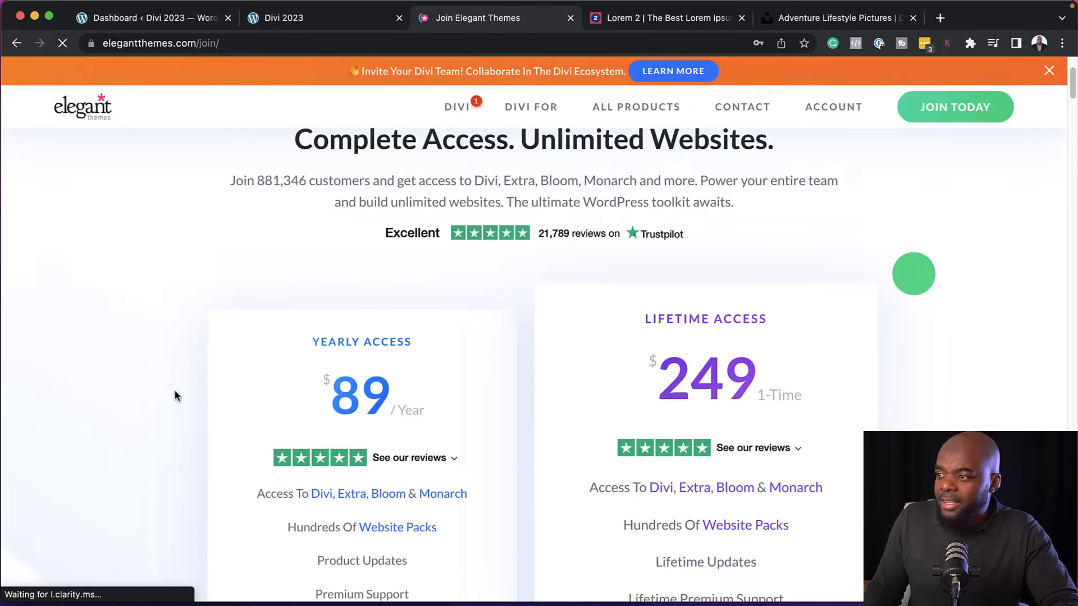
scroll(178, 392, "down", 1)
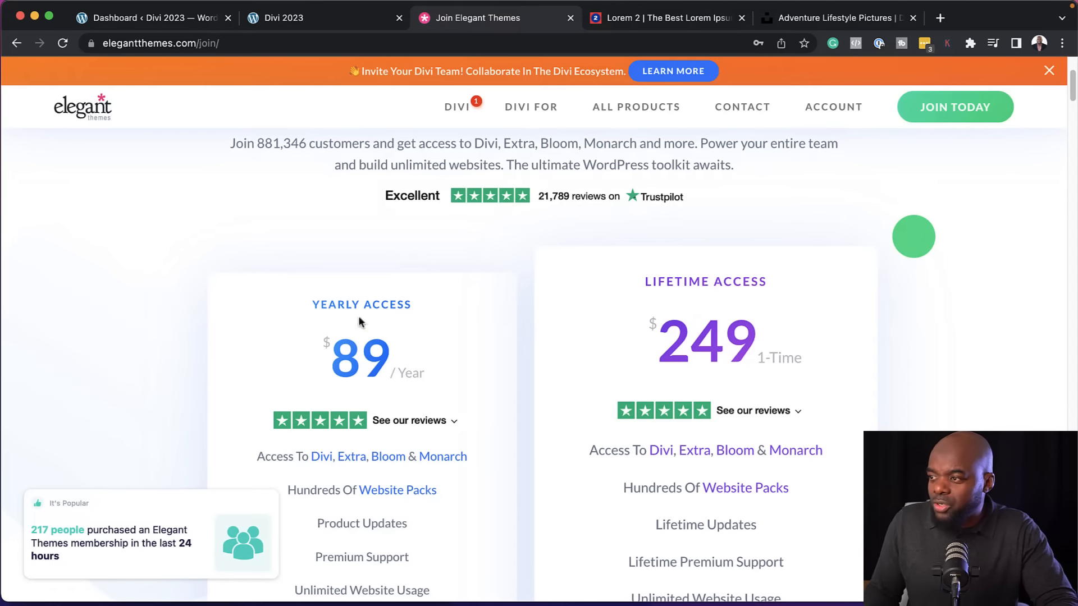
scroll(443, 365, "down", 2)
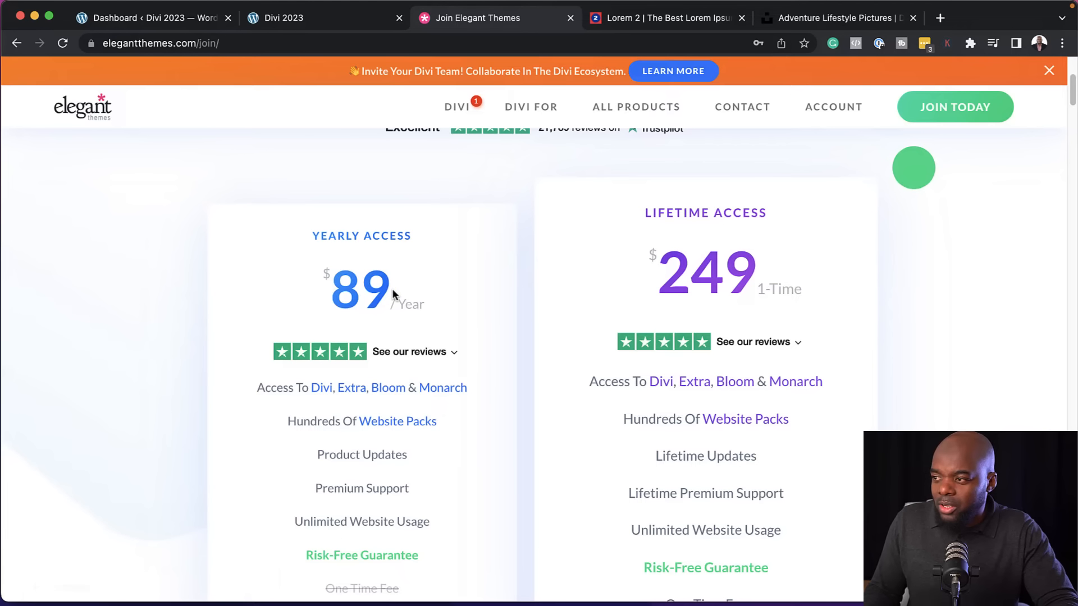
mouse_move(399, 522)
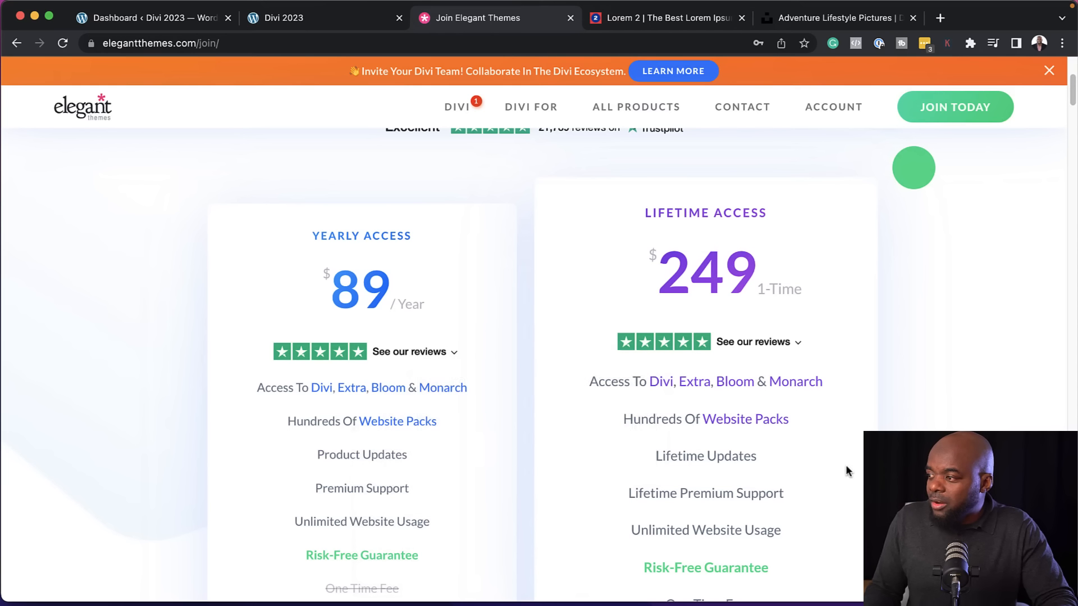
mouse_move(800, 420)
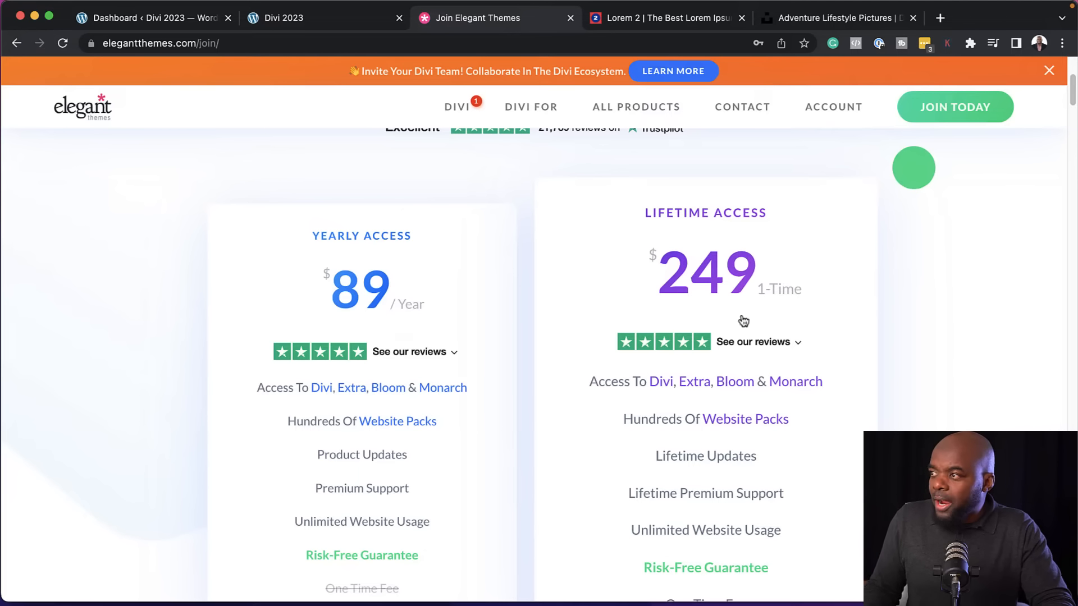
scroll(589, 236, "up", 1)
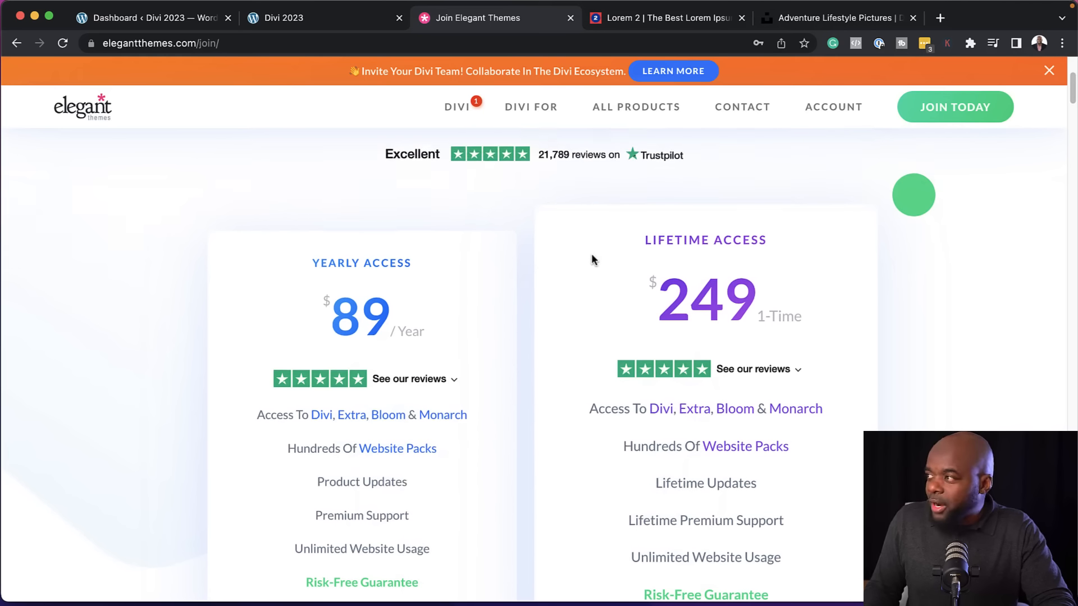
scroll(593, 259, "up", 1)
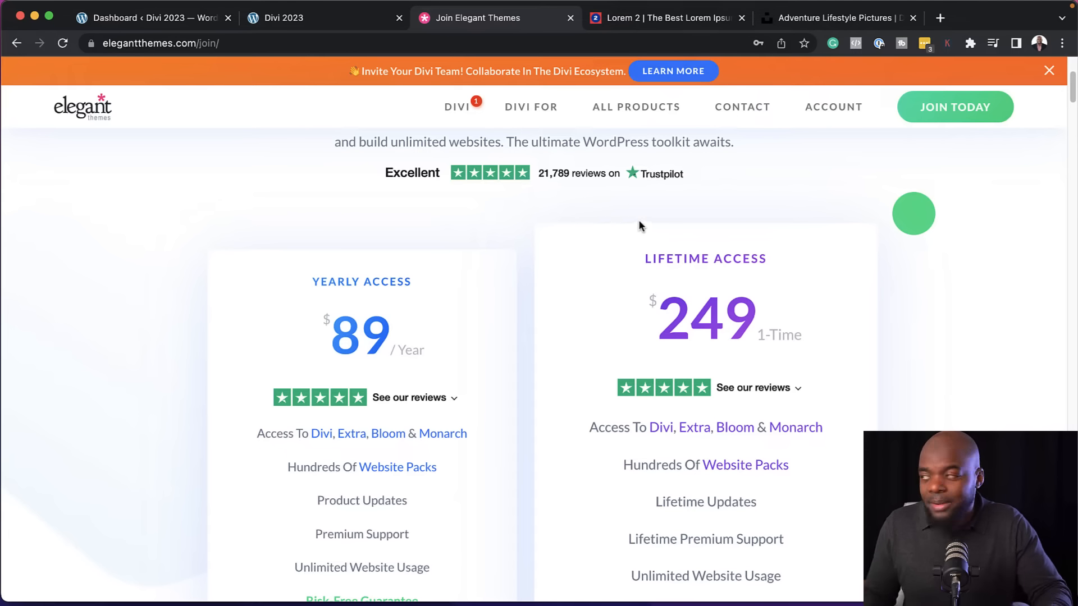
mouse_move(836, 108)
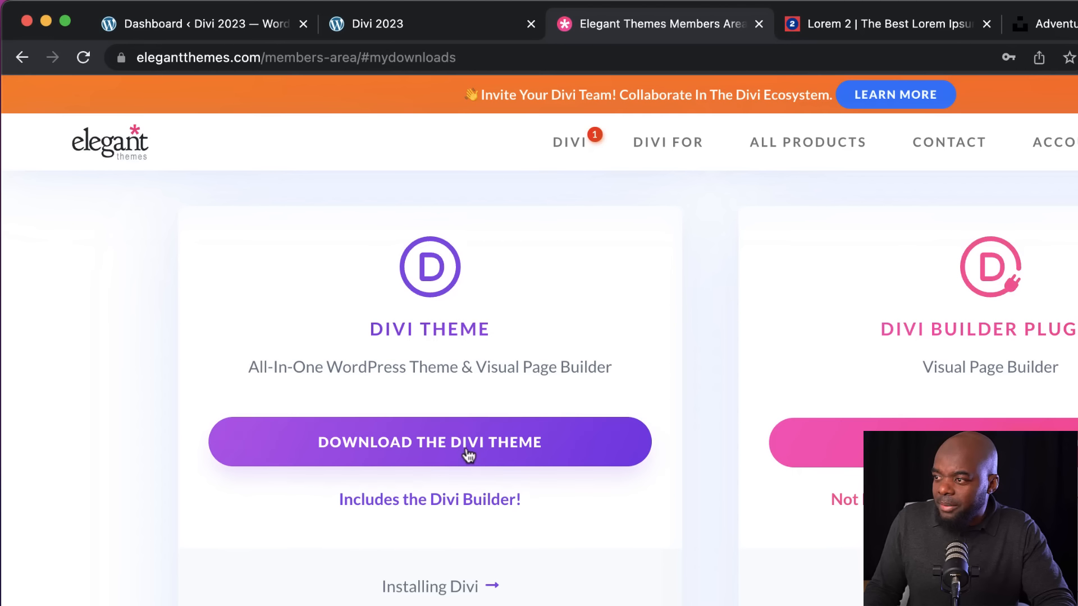
Download the Divi theme from the Elegant Themes members area and open the theme upload form in the WordPress dashboard
left_click(466, 458)
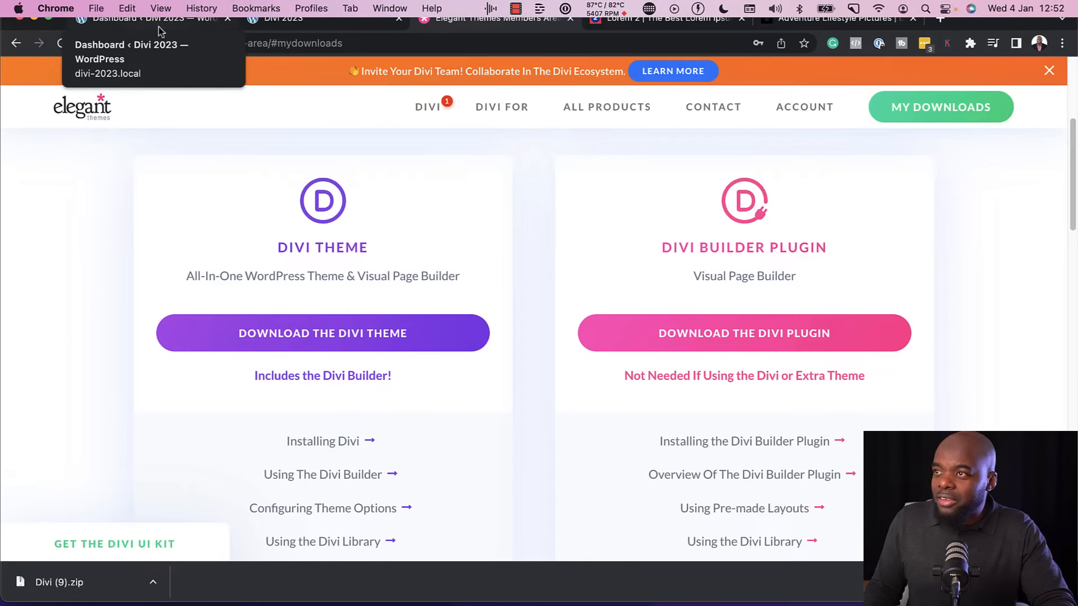
left_click(160, 27)
mouse_move(76, 295)
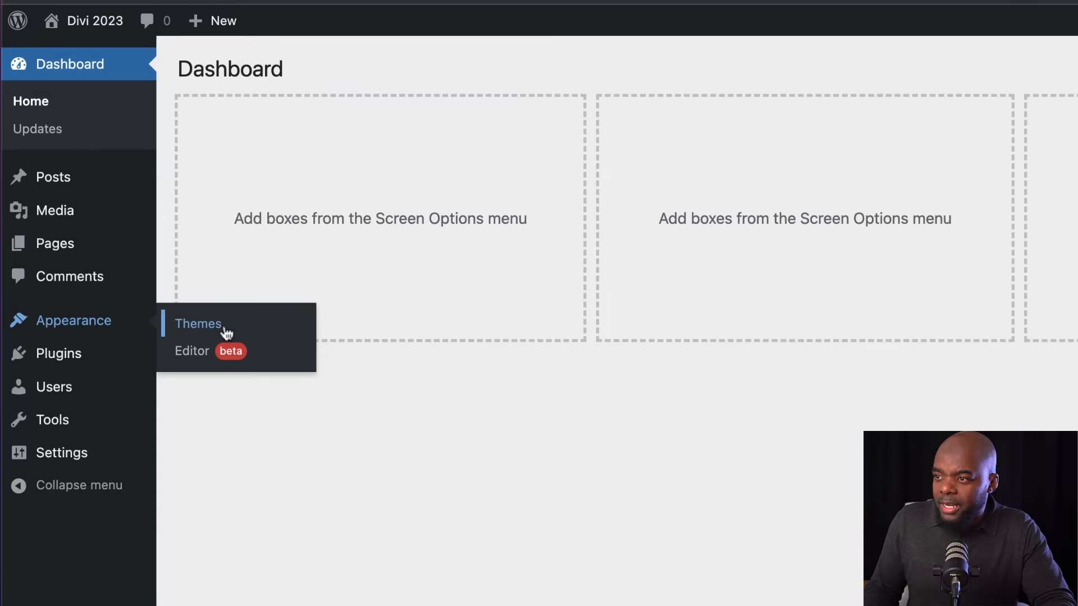
left_click(226, 333)
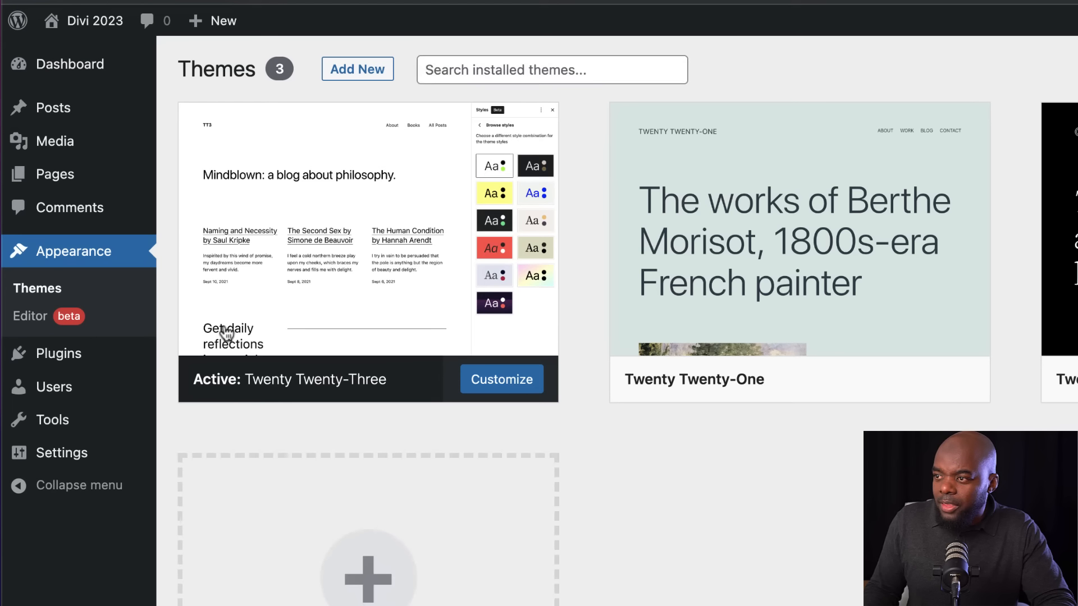
left_click(368, 72)
left_click(367, 73)
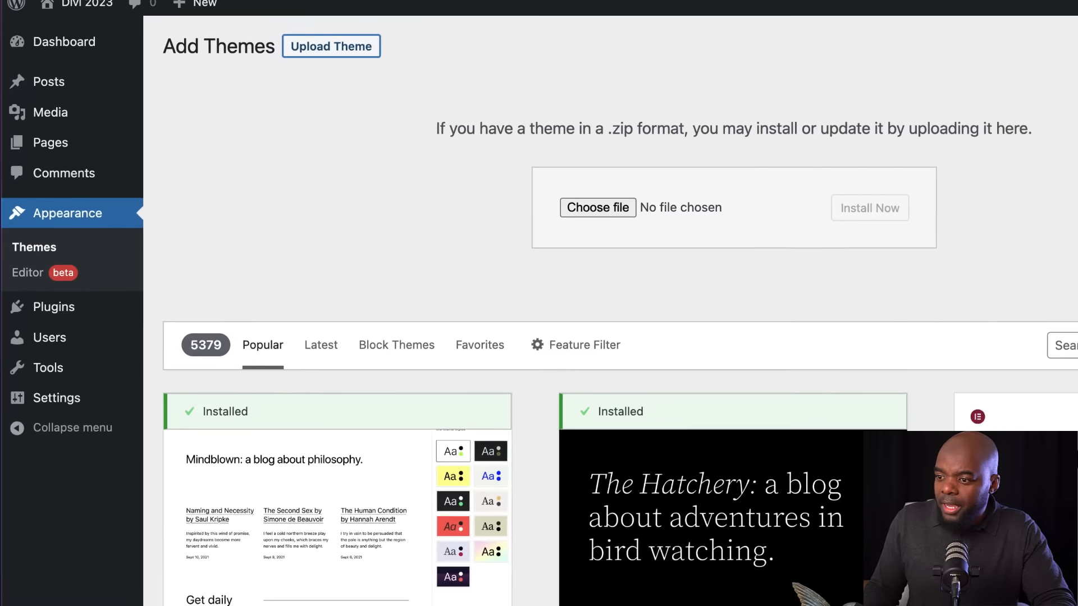
Upload the downloaded file Divi (9).zip as a theme, install it and activate it
left_click_drag(26, 582, 473, 324)
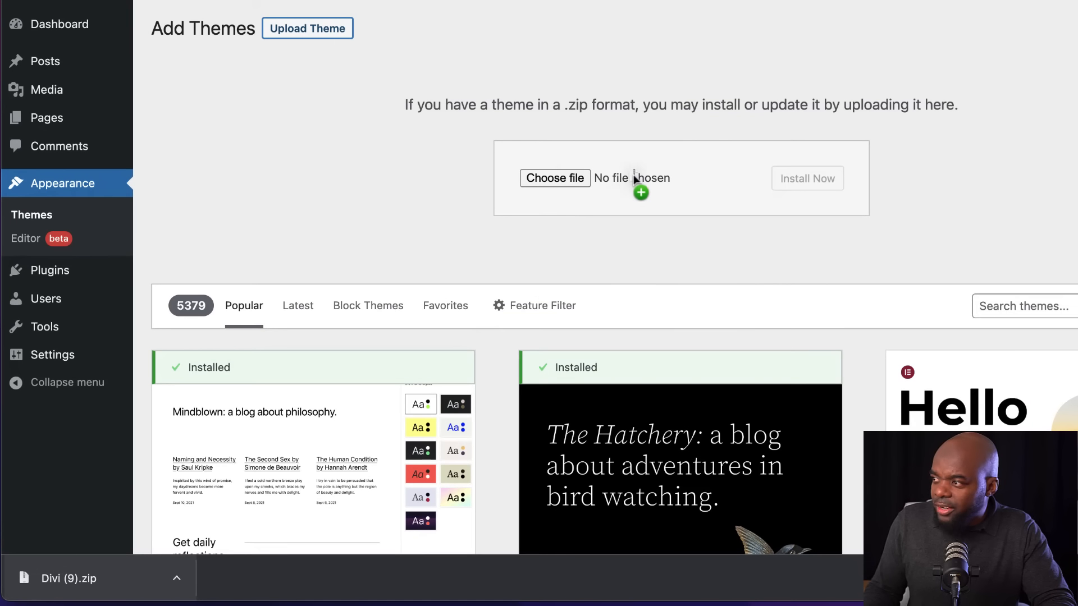
left_click_drag(633, 174, 633, 174)
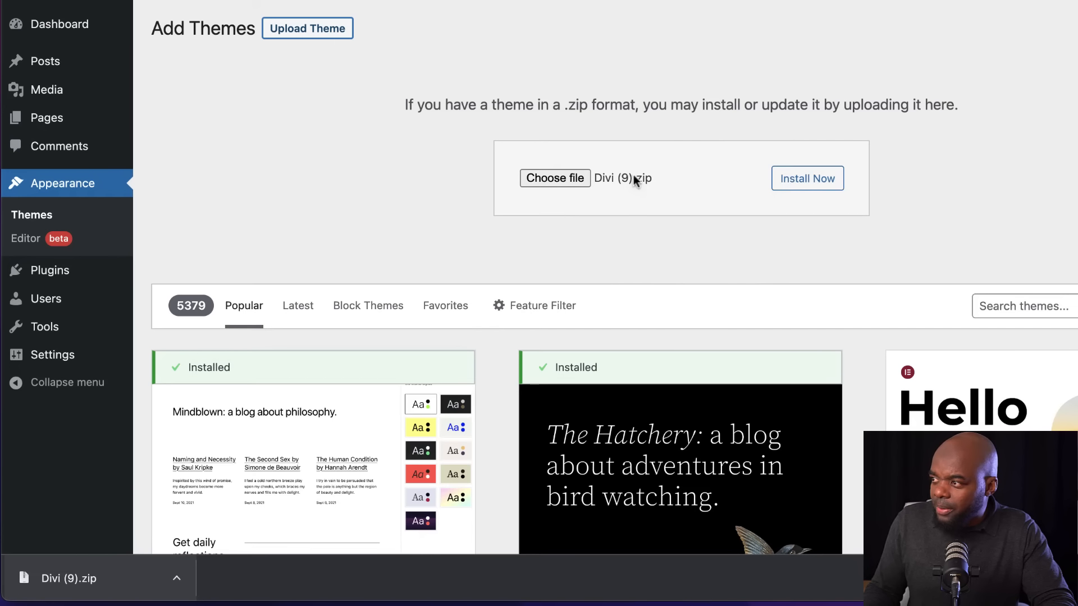
left_click(832, 183)
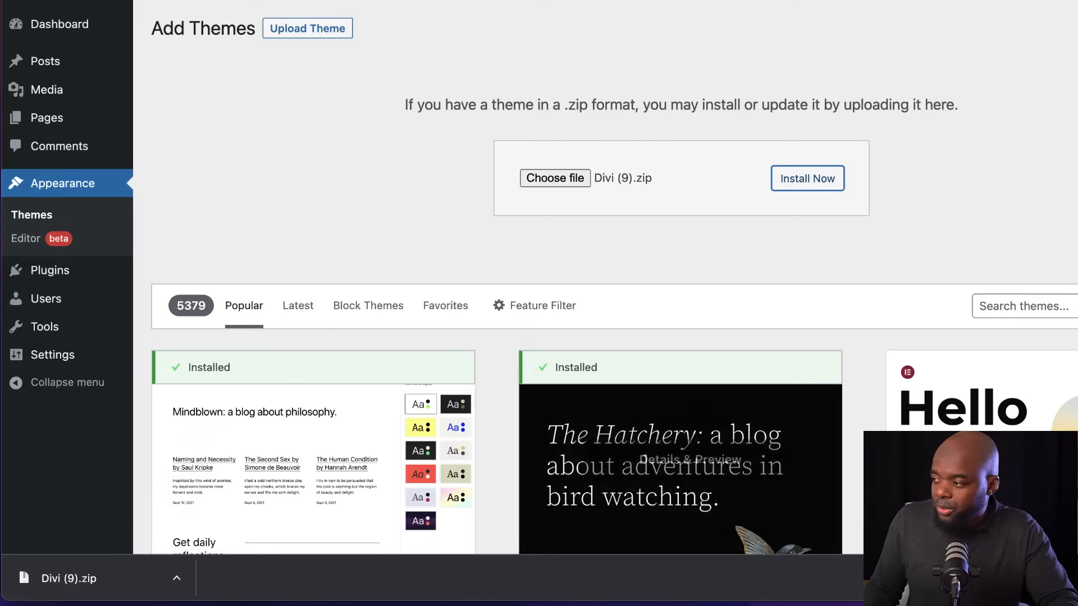
left_click(783, 190)
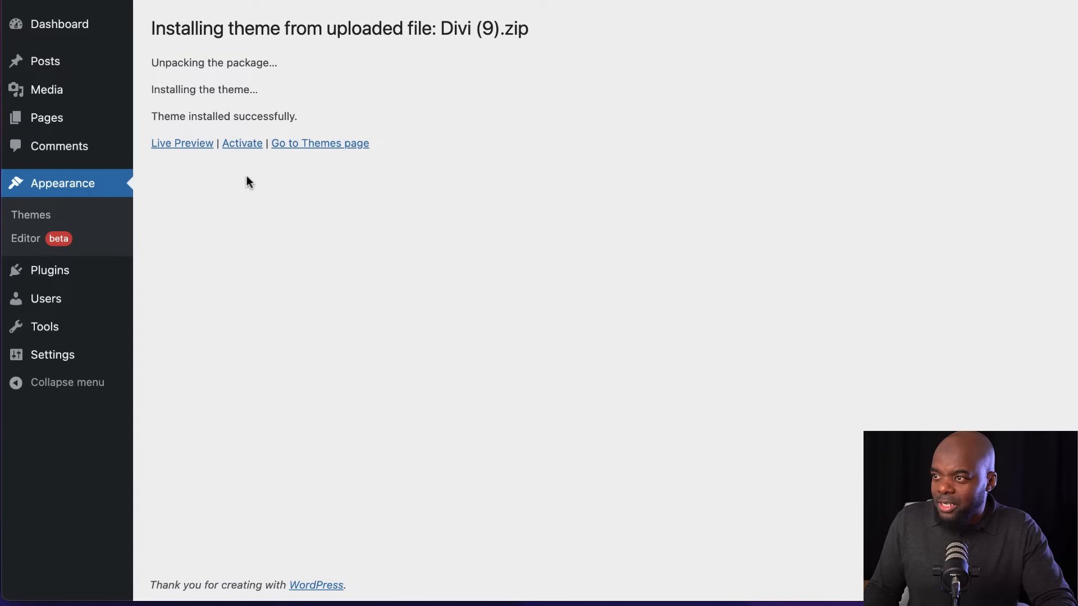
left_click(236, 145)
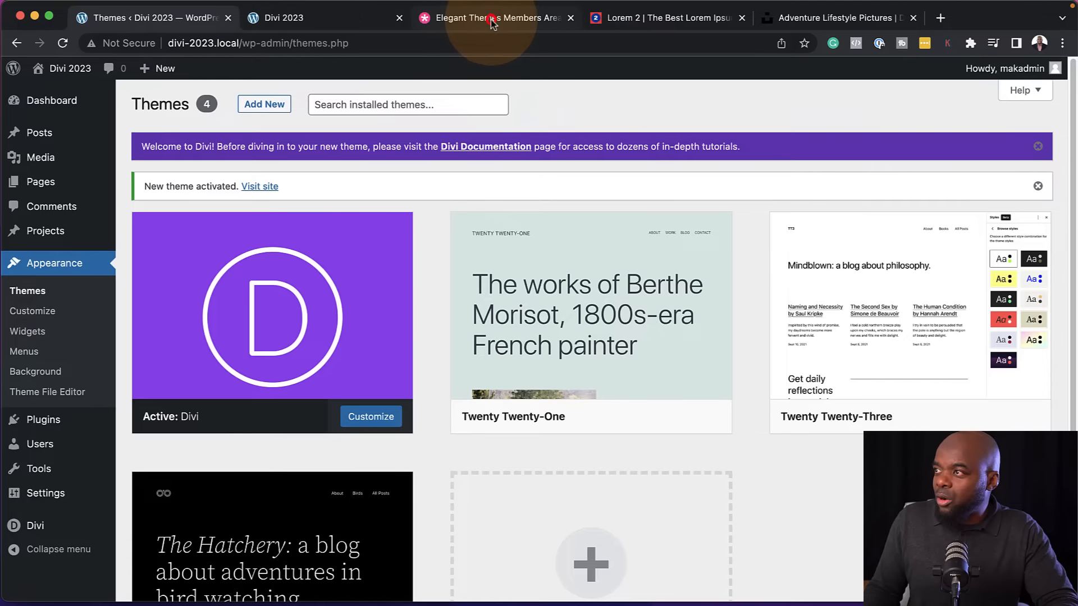
Open the API keys page of the Elegant Themes account and copy the existing API key
left_click(442, 19)
mouse_move(800, 110)
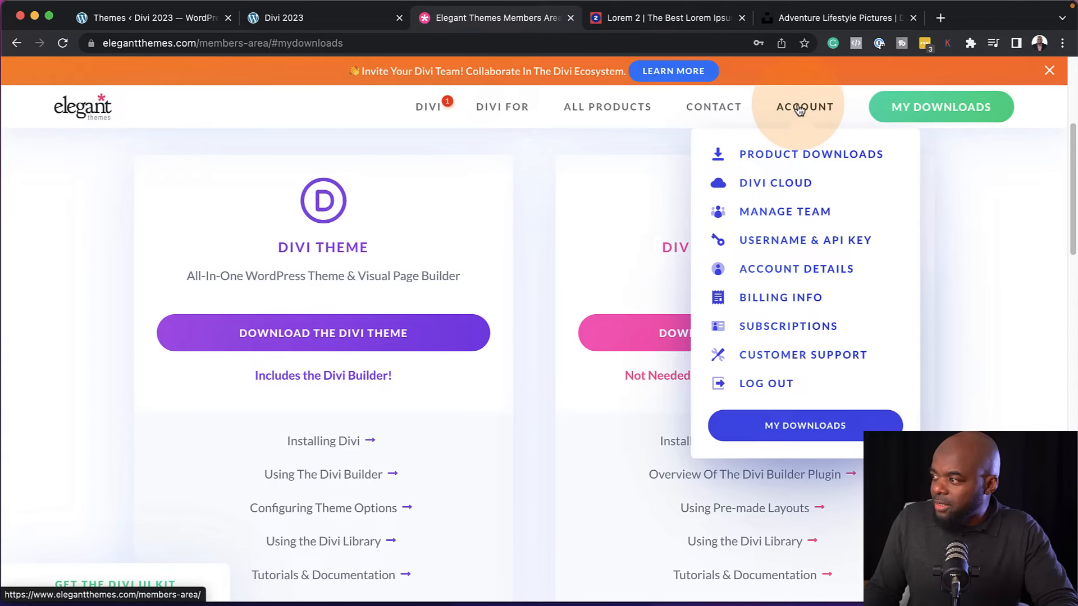
left_click(800, 110)
left_click(736, 335)
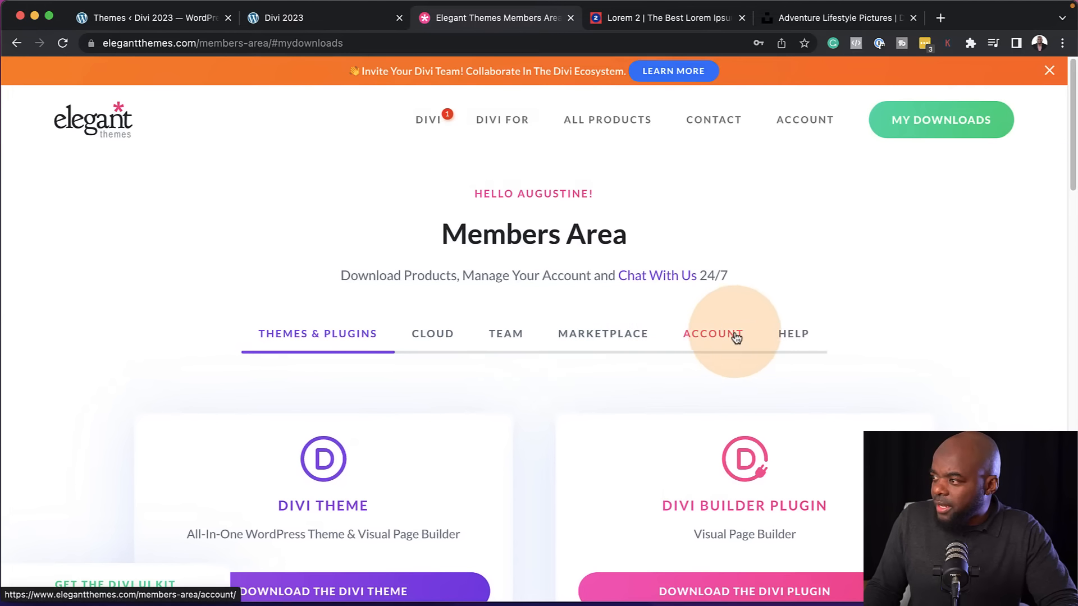
scroll(361, 427, "down", 3)
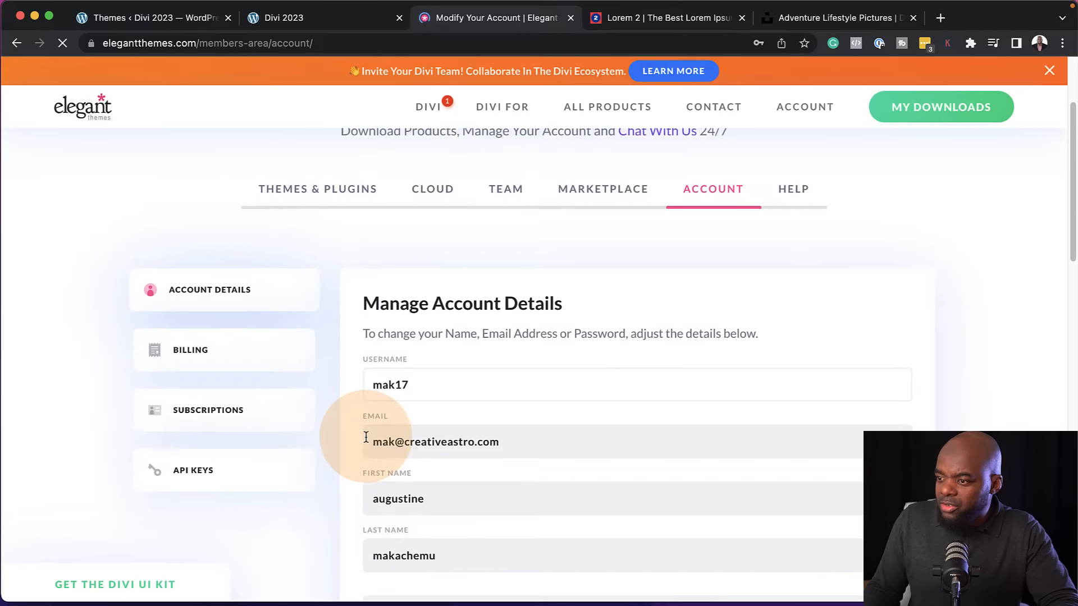
left_click(190, 446)
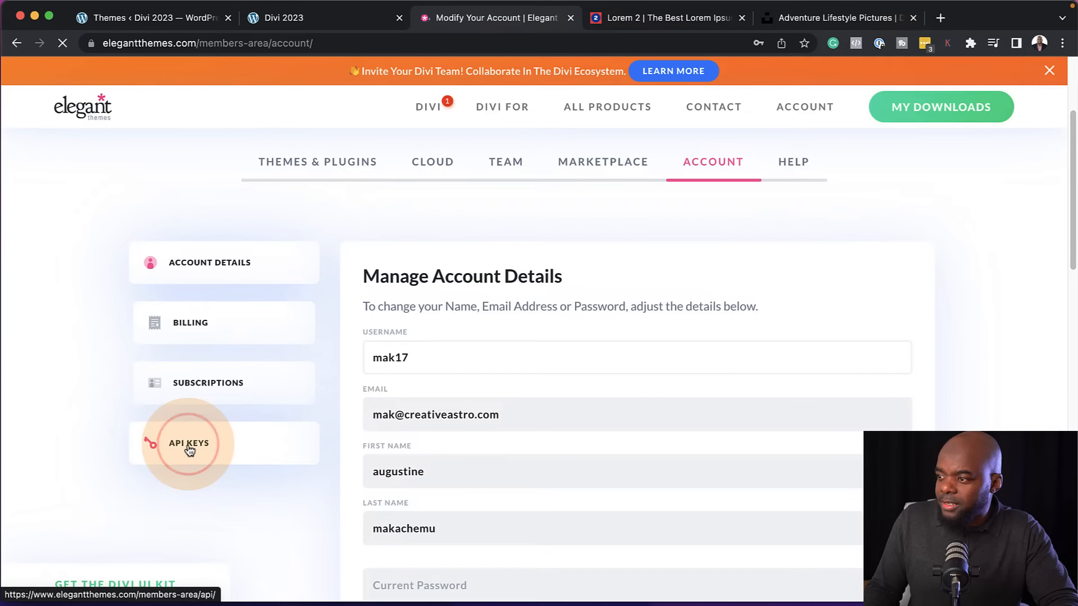
scroll(443, 432, "down", 3)
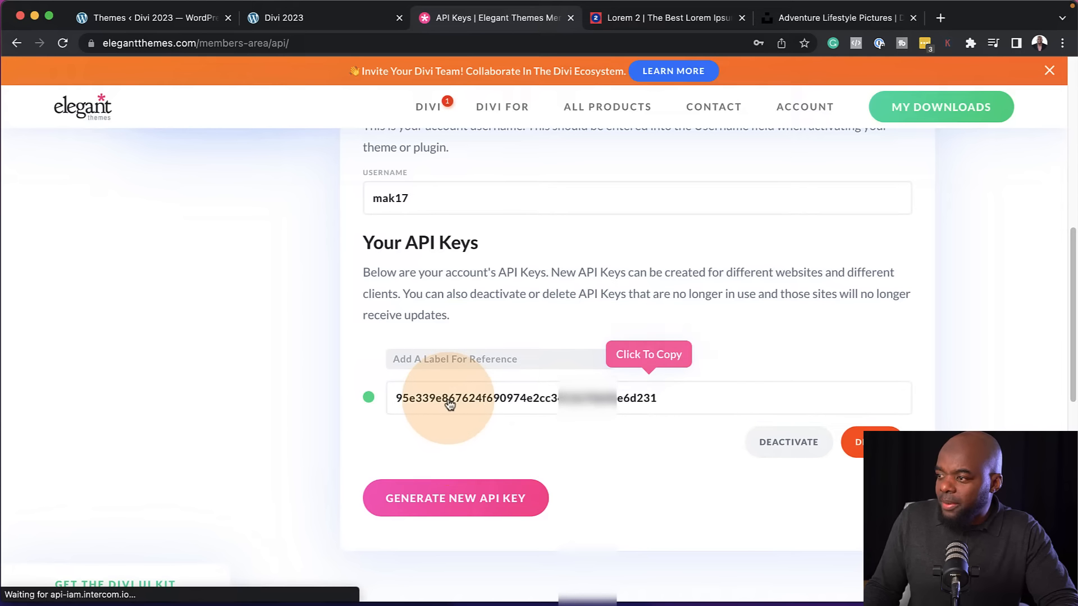
left_click(449, 403)
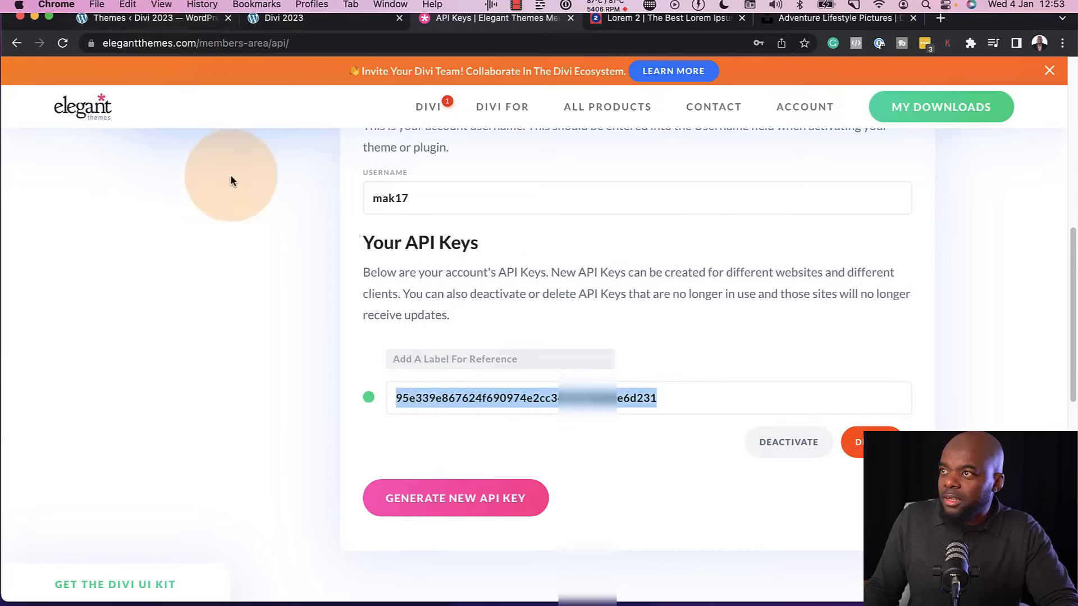
Enter the Elegant Themes username and API key in the Updates settings of Divi Theme Options and save the changes
left_click(190, 18)
mouse_move(88, 533)
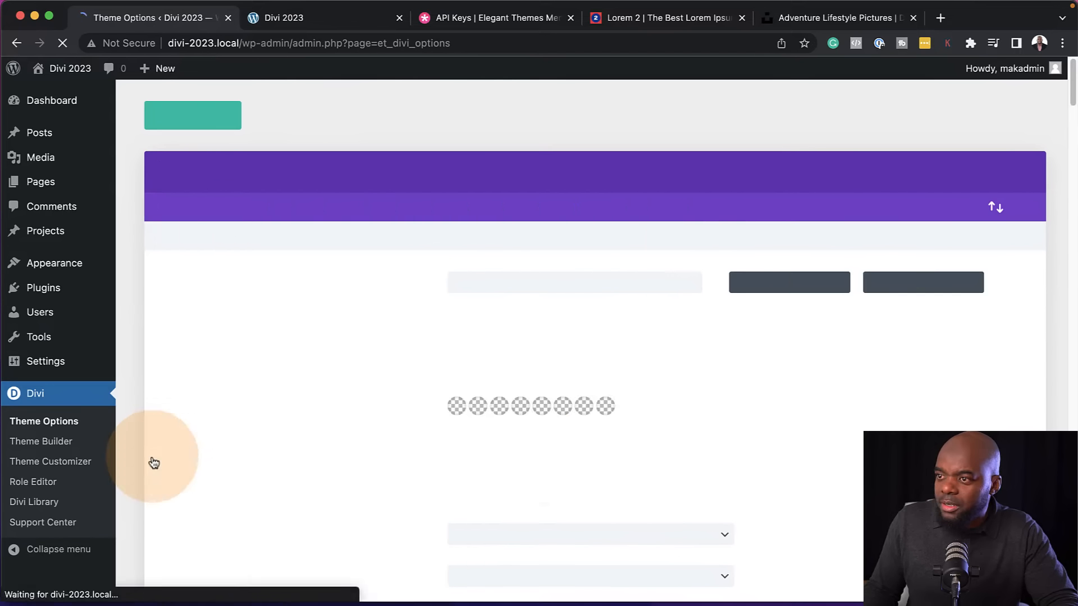
left_click(690, 208)
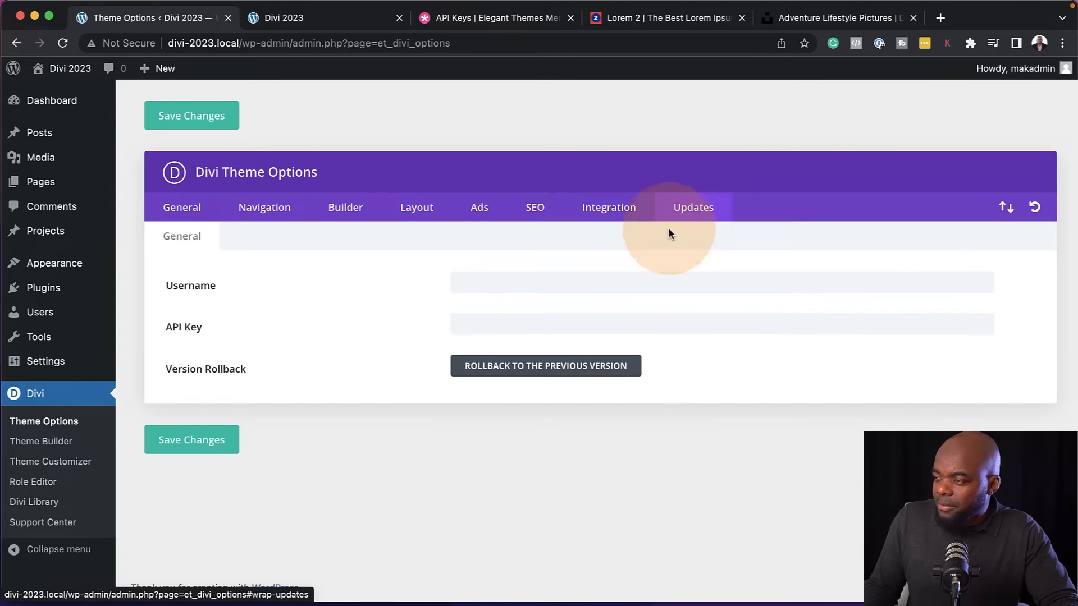
left_click(540, 286)
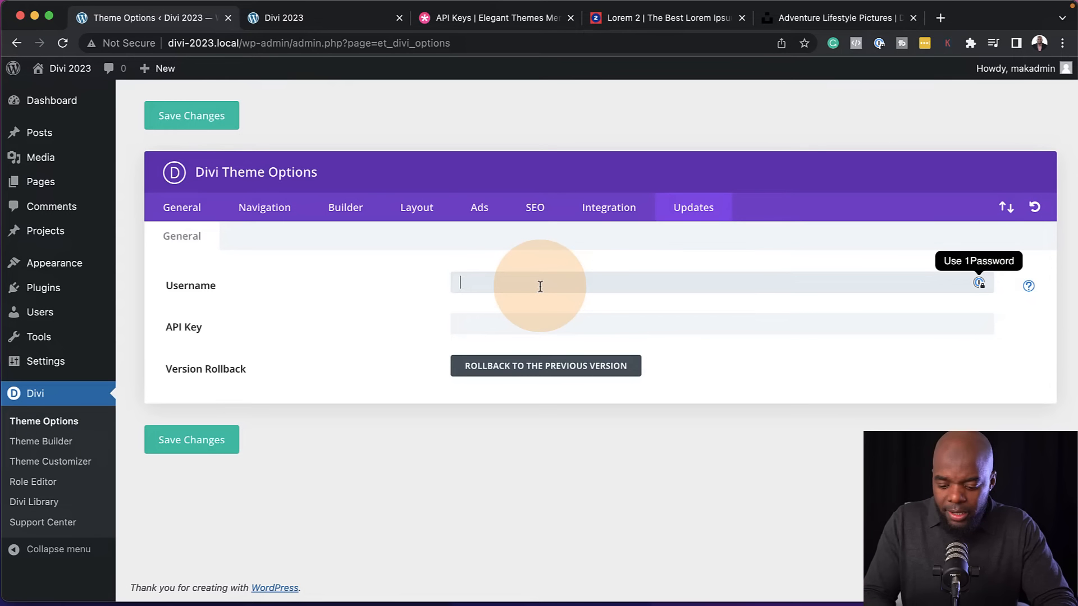
type("•••••")
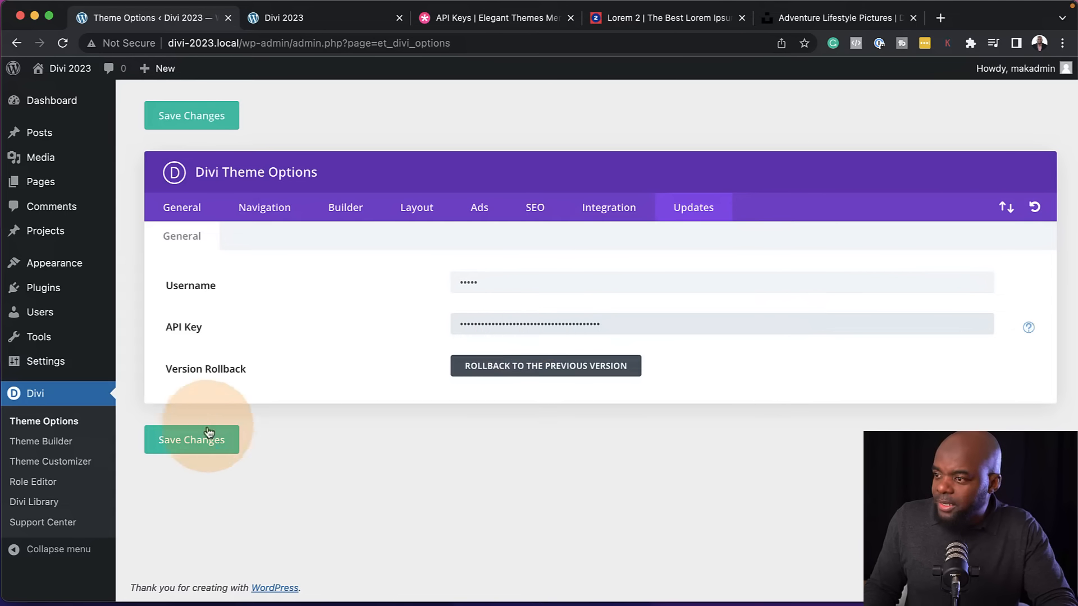
left_click(177, 443)
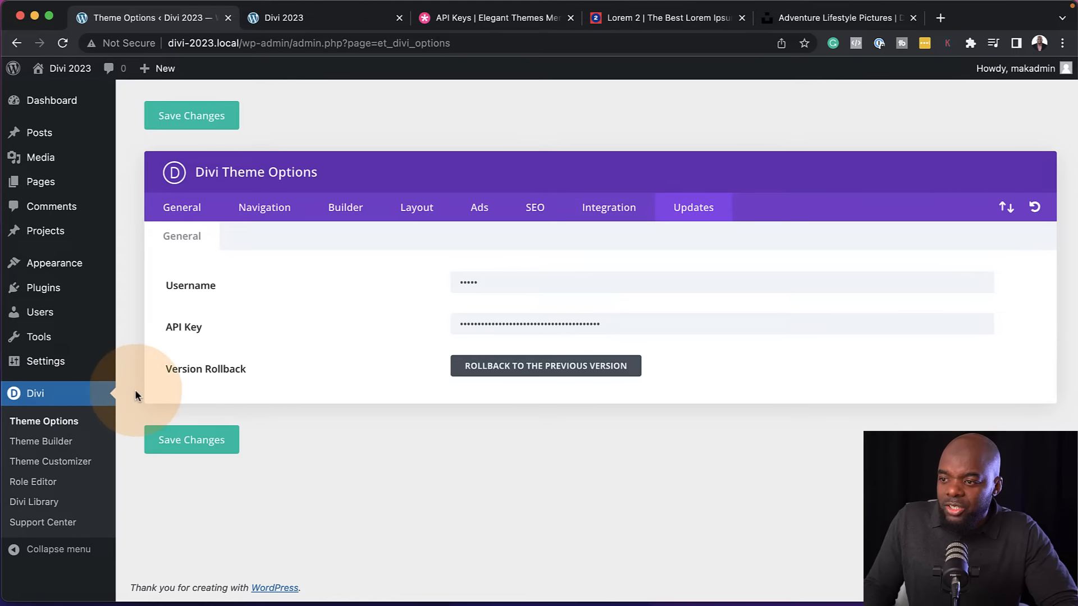
Open the WordPress menu editor and reload the live Divi 2023 site to view its navigation
left_click(50, 107)
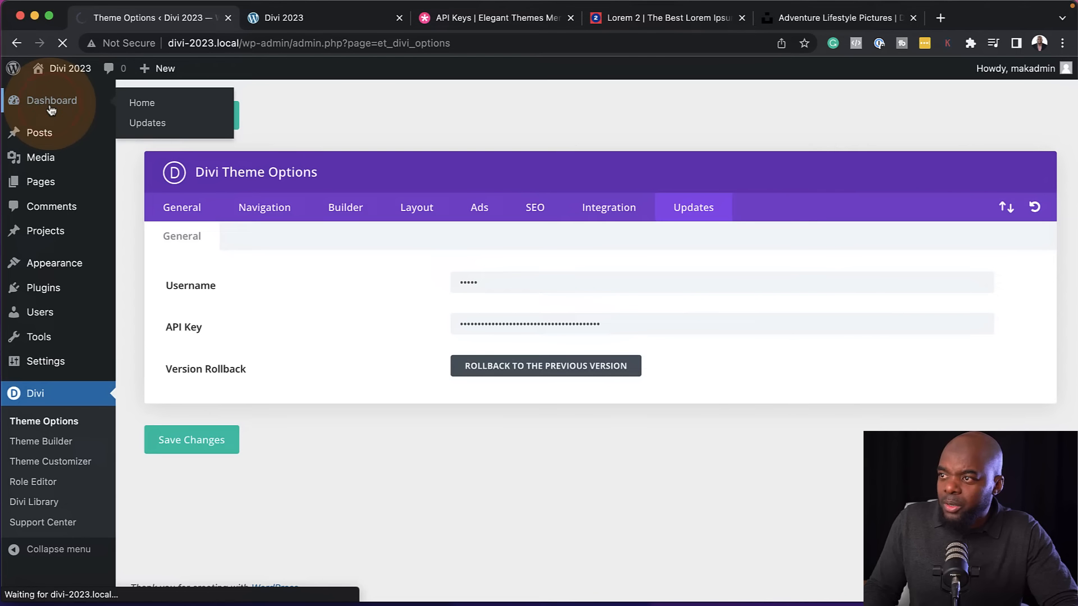
mouse_move(50, 263)
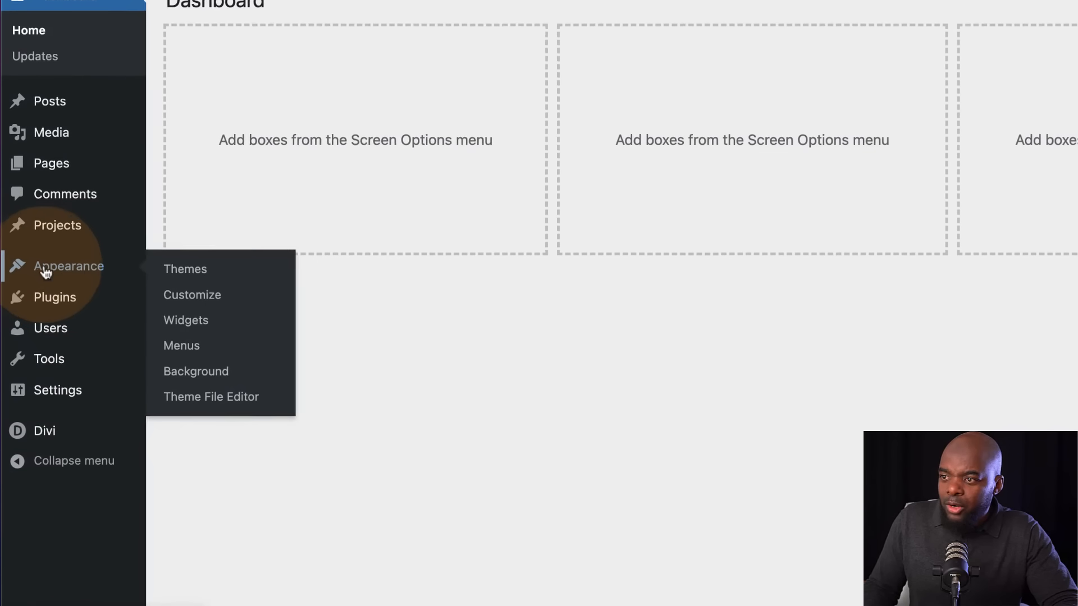
left_click(178, 358)
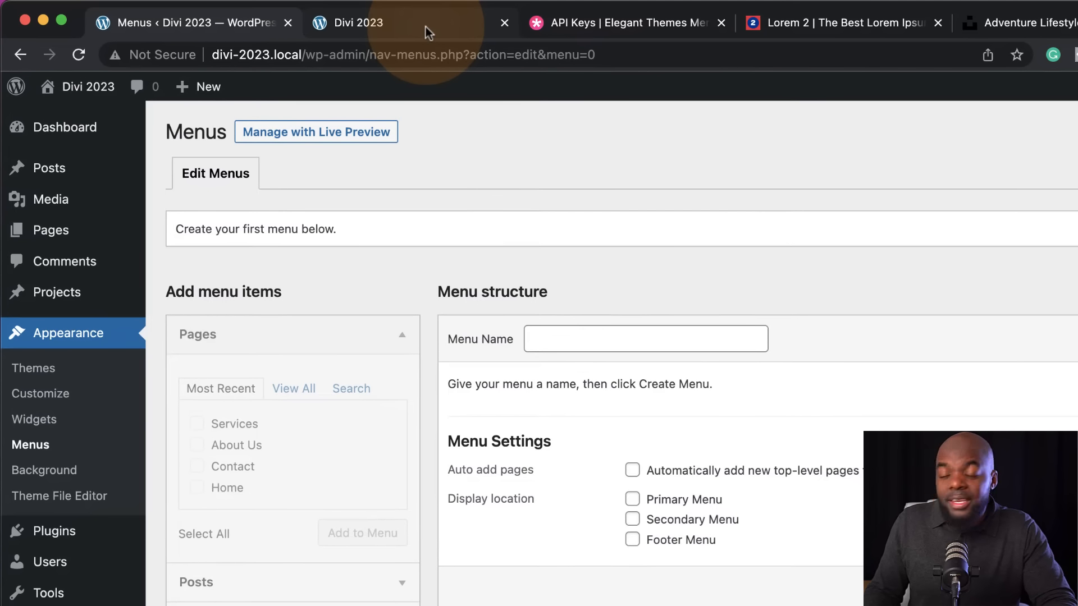
left_click(425, 25)
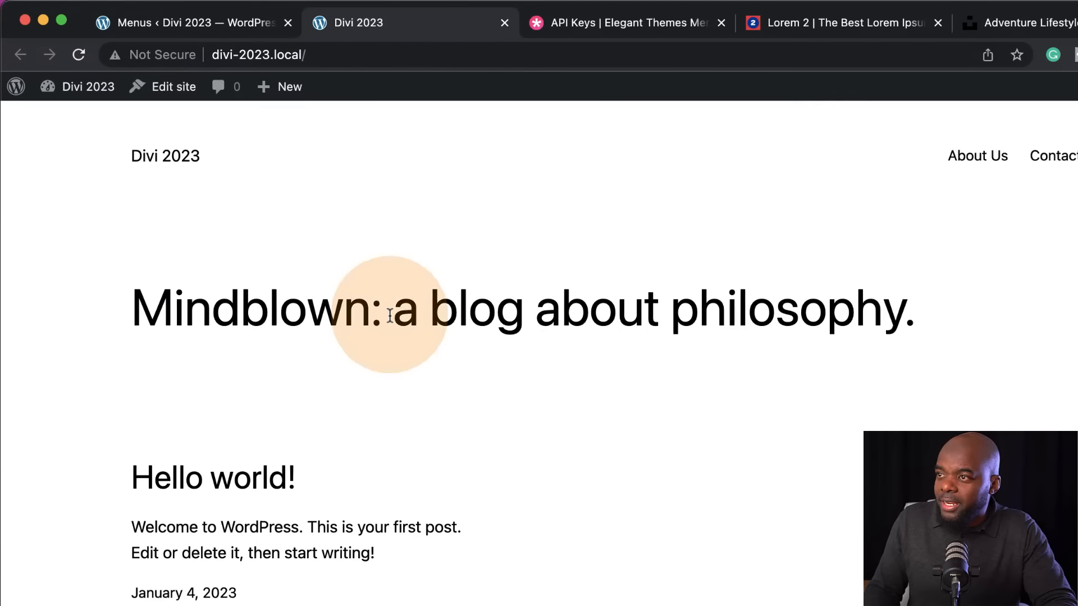
left_click(86, 55)
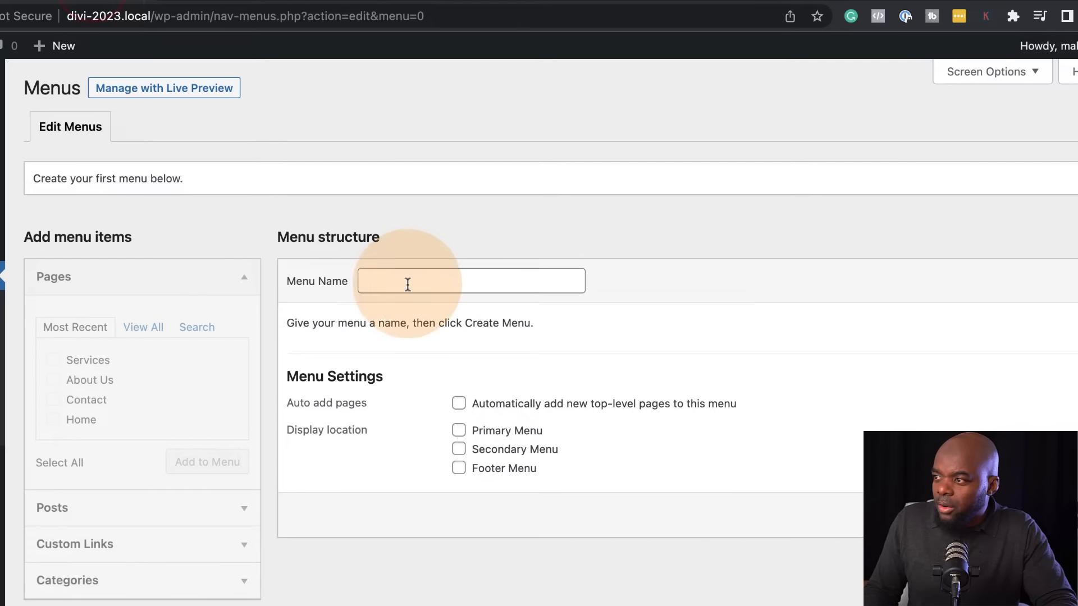
Create a menu named "main Menu" assigned to the Primary Menu location and add all pages to it
left_click(407, 283)
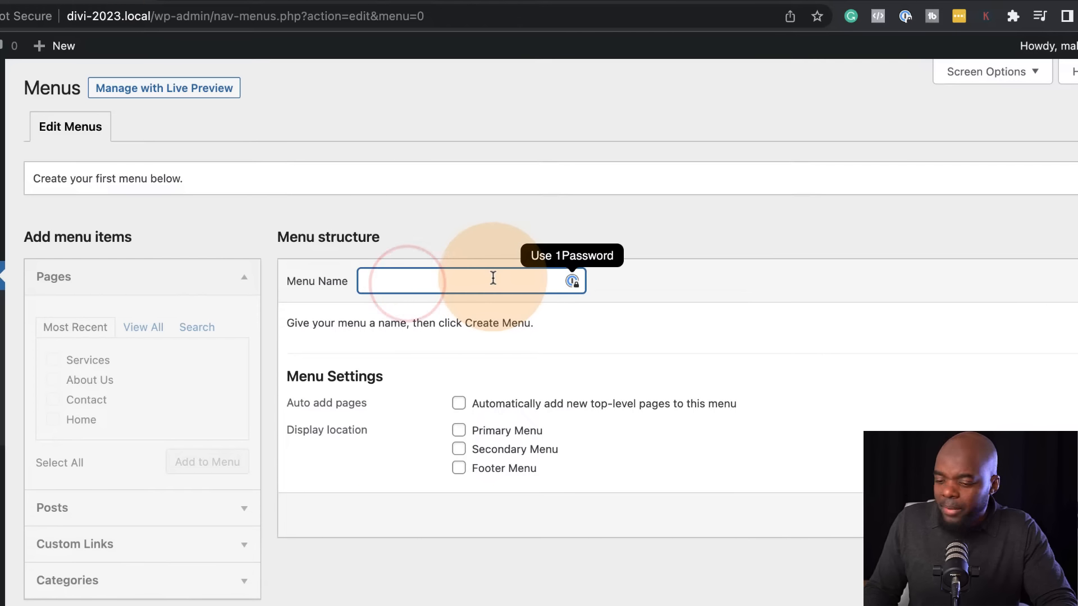
type("main ")
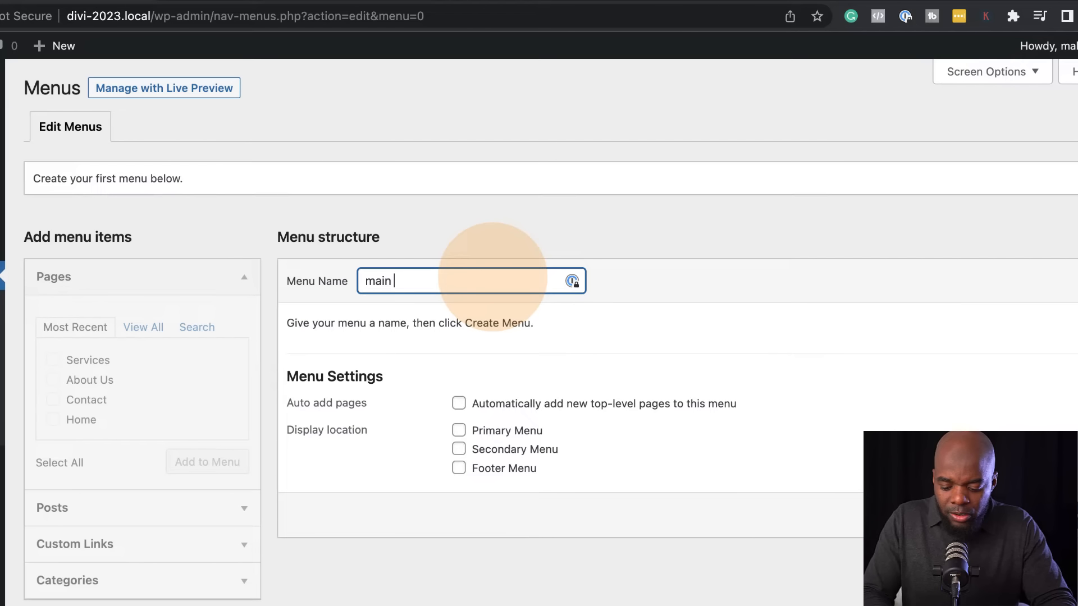
type("Menu")
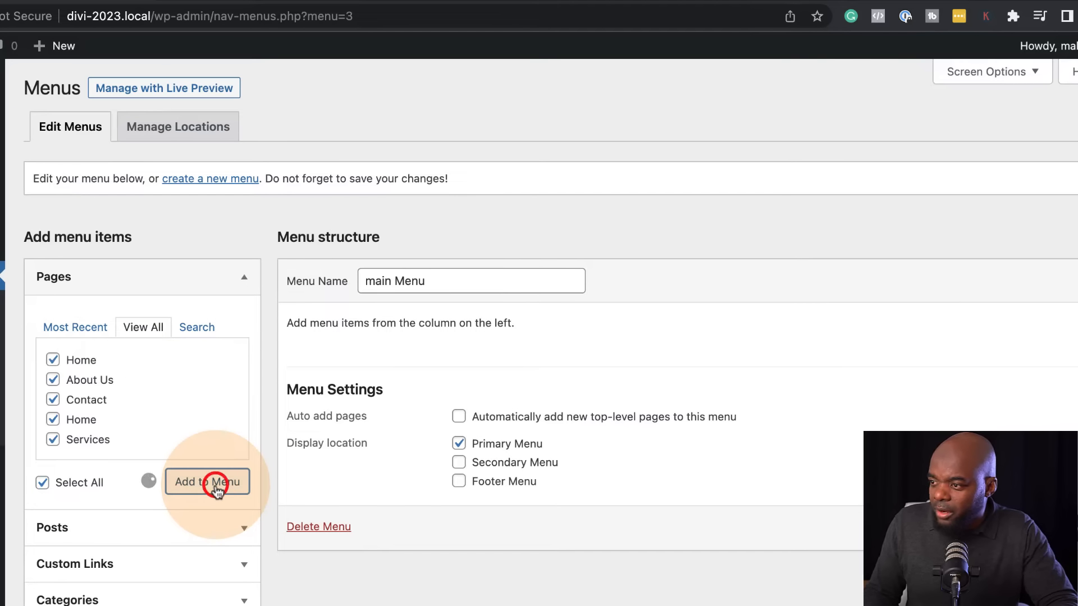
scroll(578, 588, "down", 2)
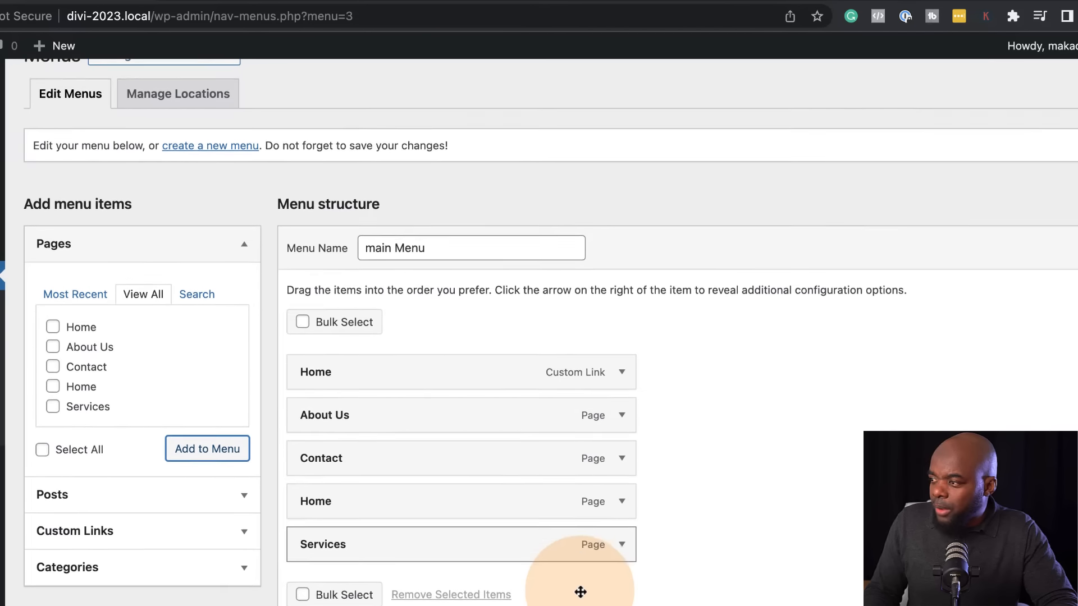
Remove the Home custom link and reorder the menu items as Home, About Us, Services, Contact
scroll(581, 592, "down", 2)
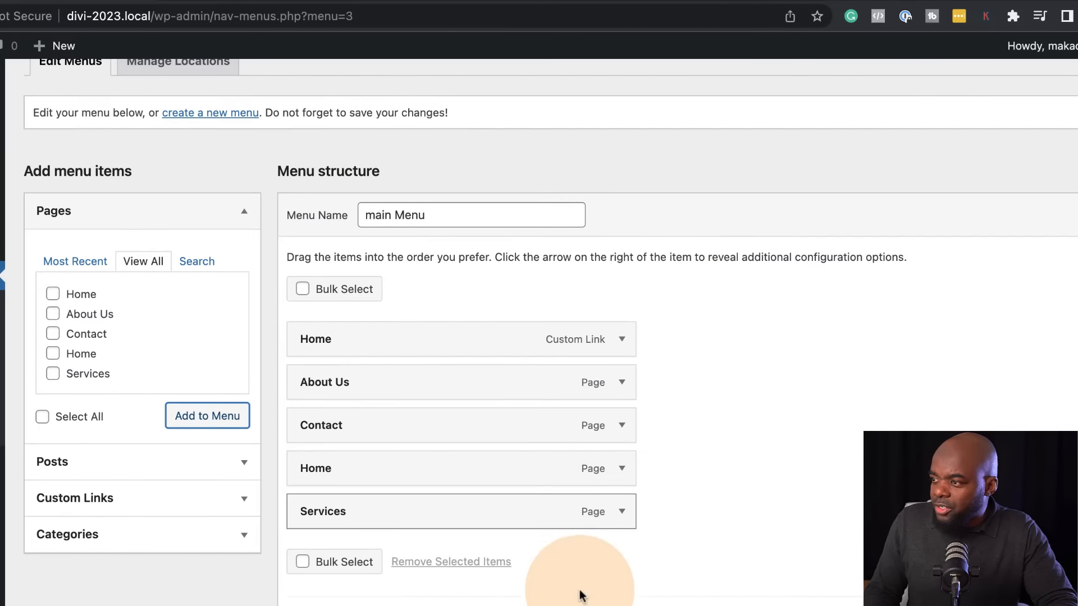
left_click(622, 339)
left_click(319, 505)
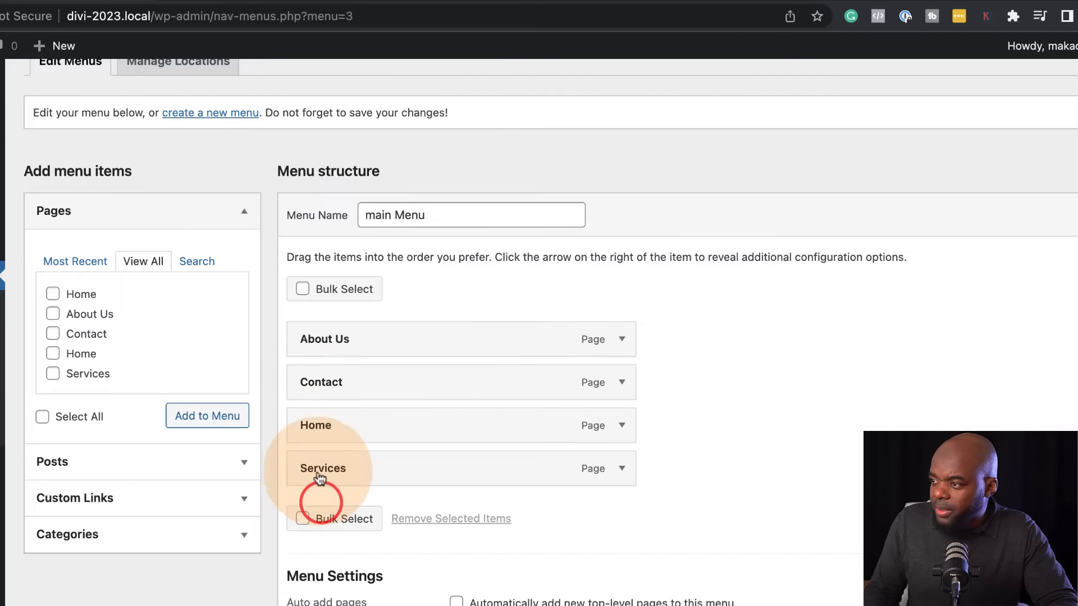
left_click_drag(359, 425, 361, 332)
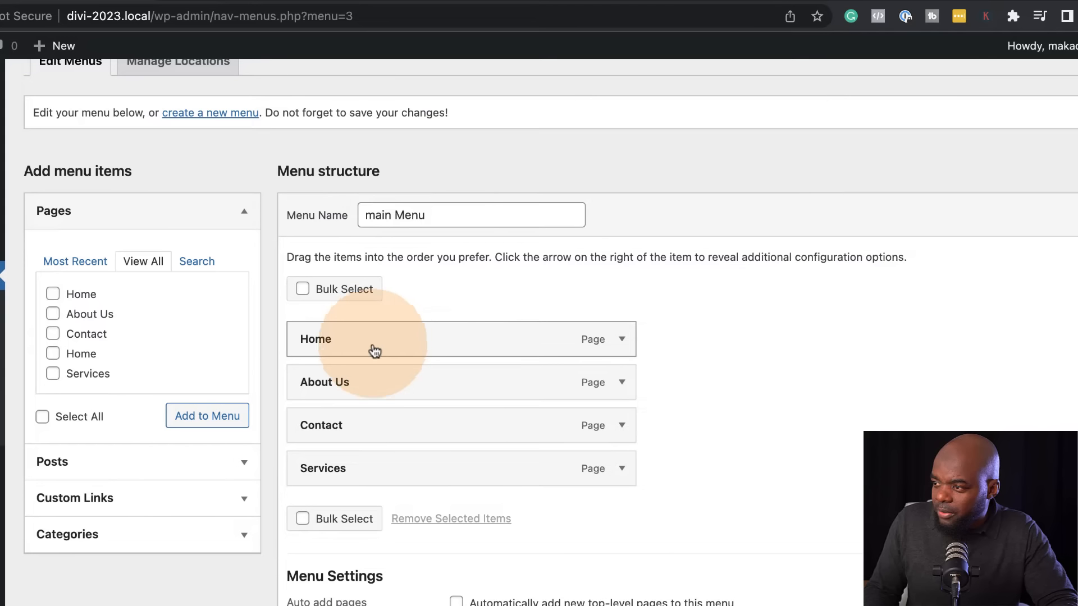
left_click_drag(329, 429, 329, 474)
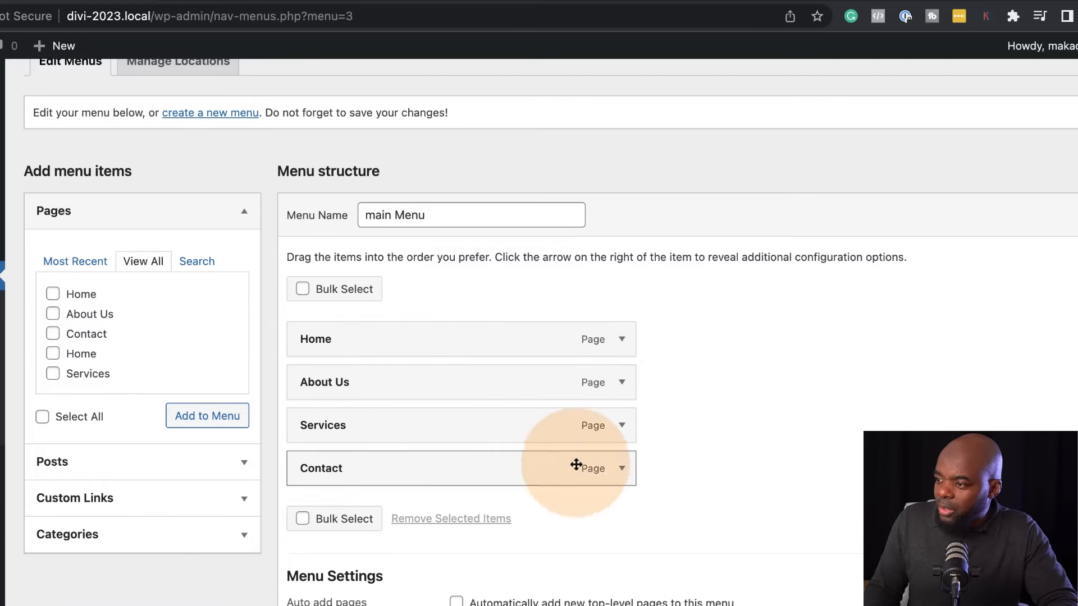
Save the reordered main Menu and check the navigation on the live Divi 2023 site
left_click(231, 0)
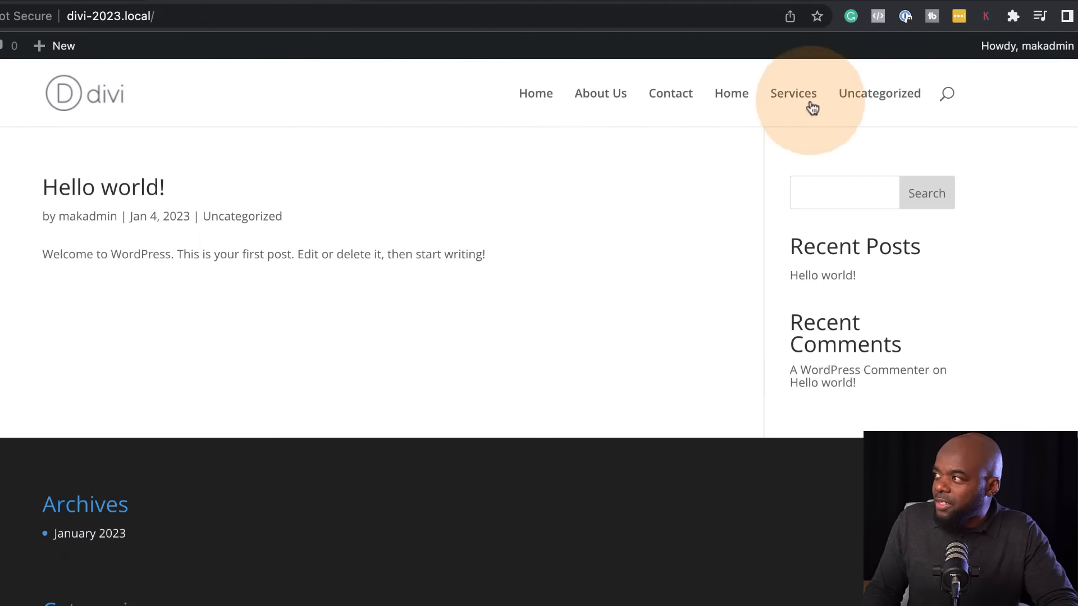
left_click(56, 2)
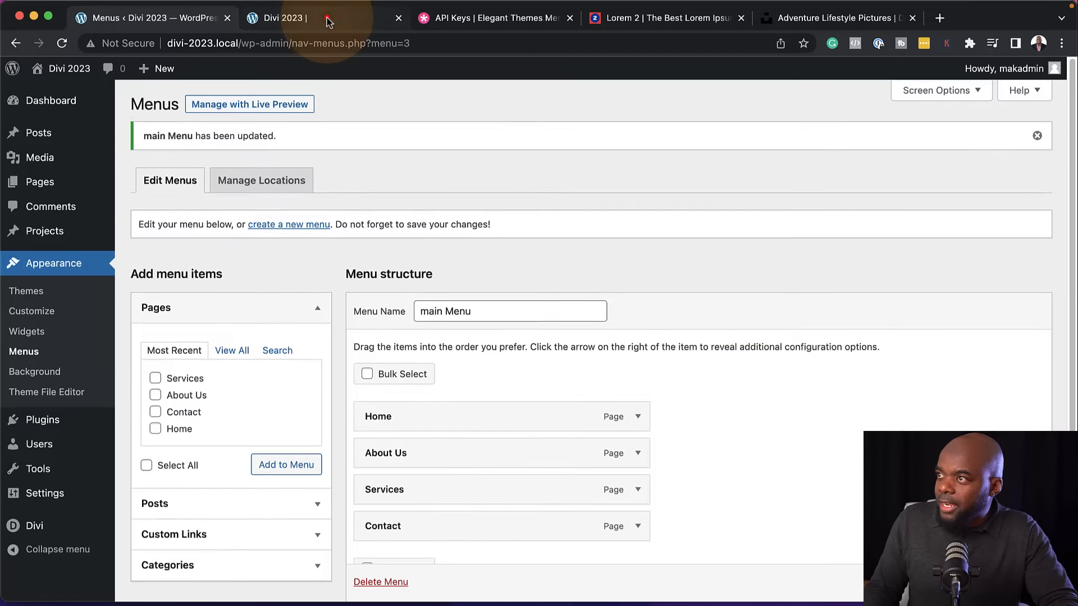
left_click(334, 22)
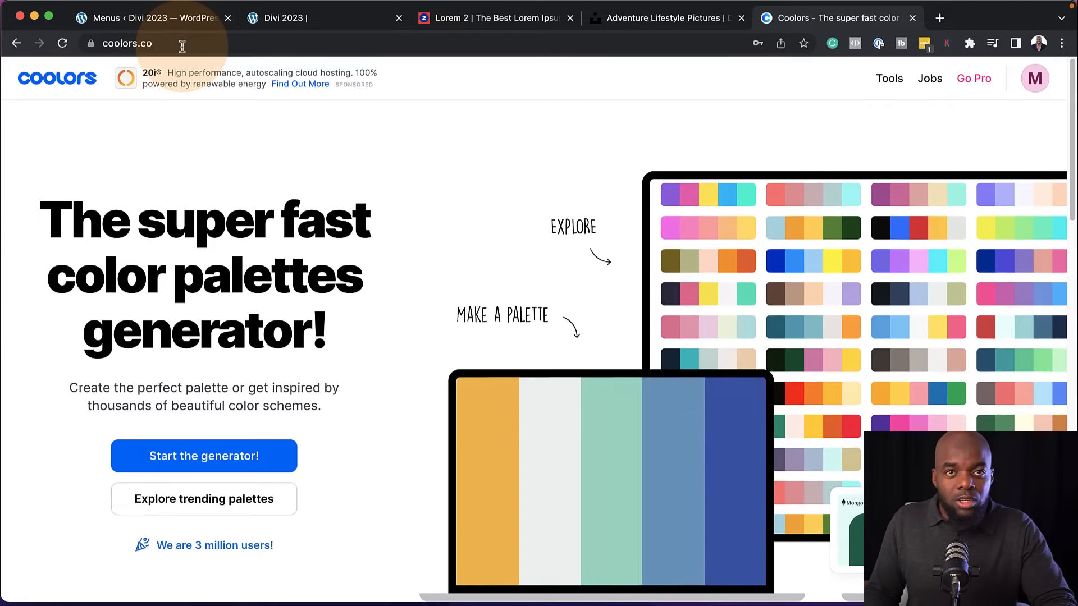
Generate a color palette in Coolors, change its middle color to the lighter shade F3F3F7 and lock that color
left_click(209, 457)
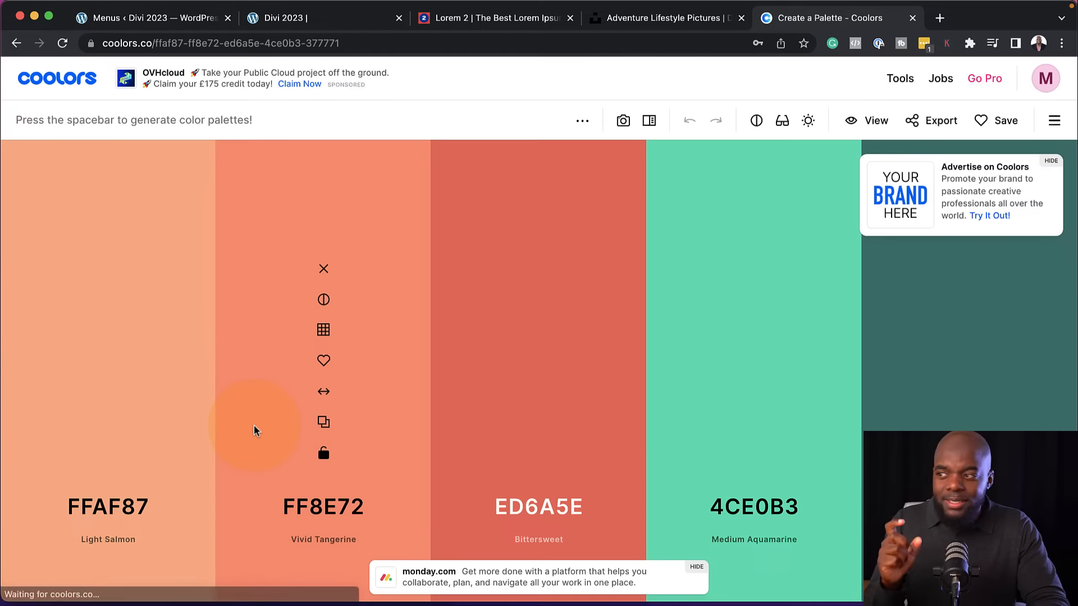
key("space")
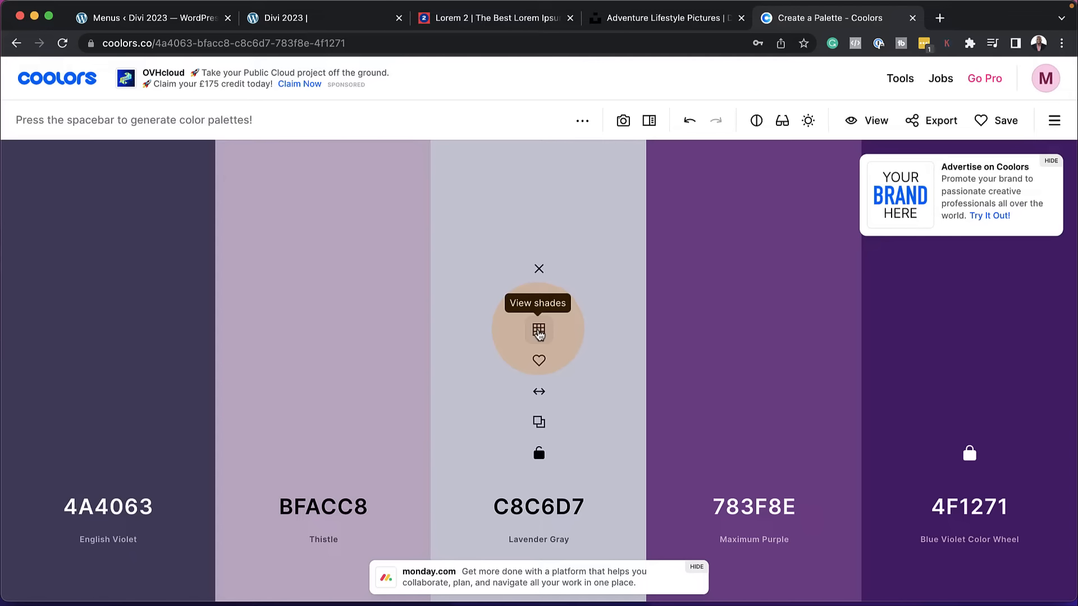
left_click(539, 333)
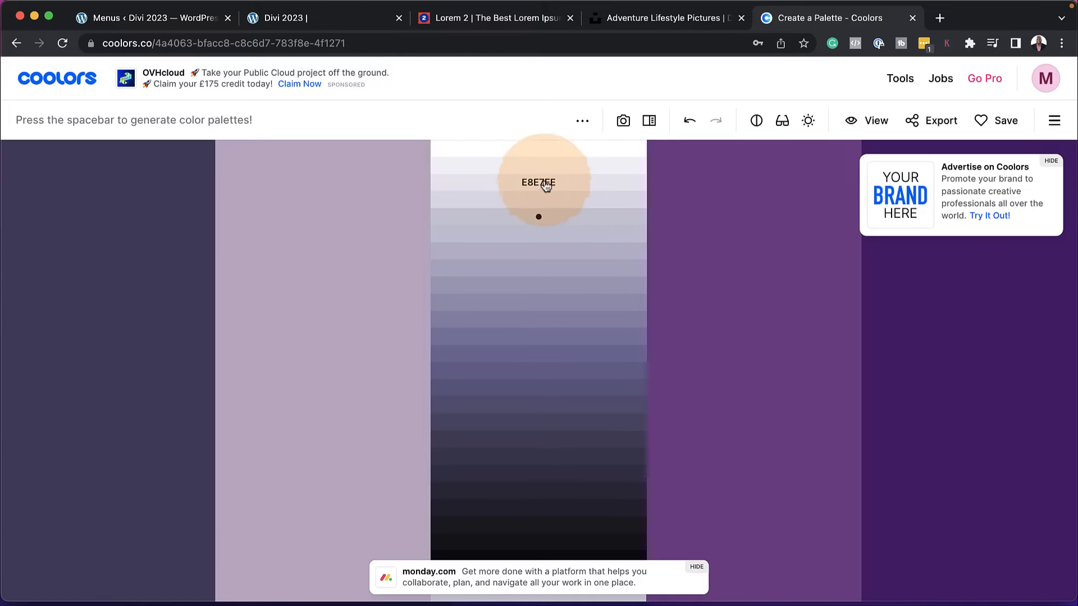
left_click(557, 167)
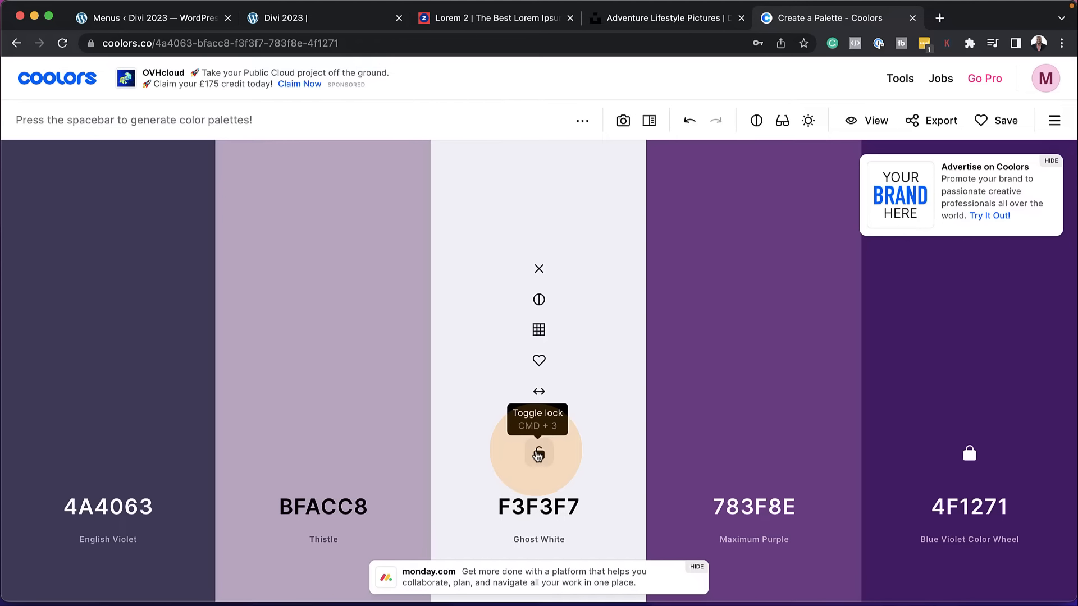
left_click(538, 452)
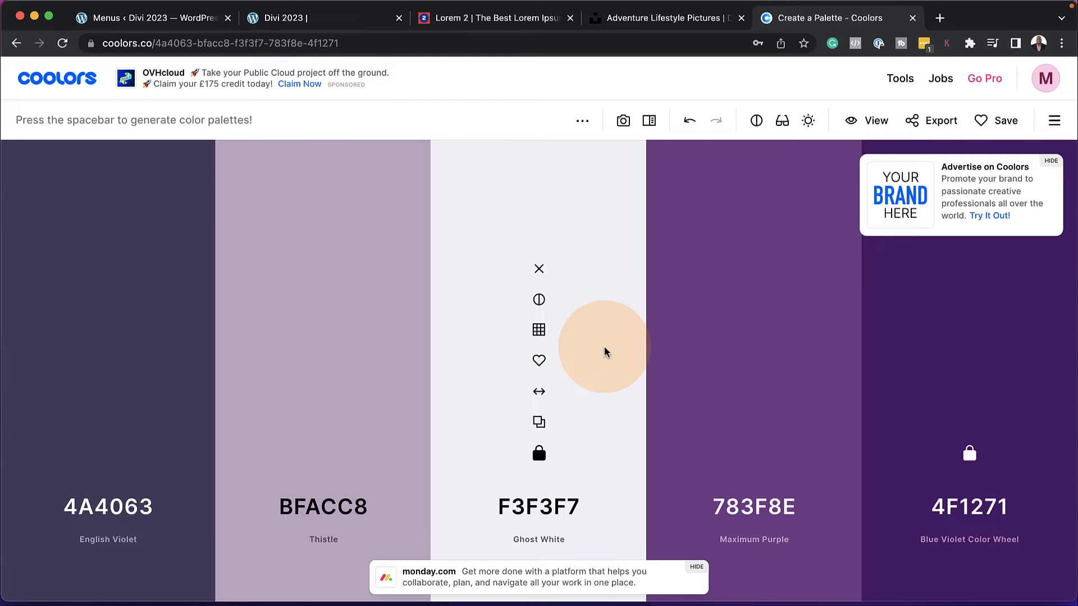
Generate new palettes around the locked colors, lock Flame D95D39, and stop at a palette with E0CA3C and 598392 as first two colors
key("space")
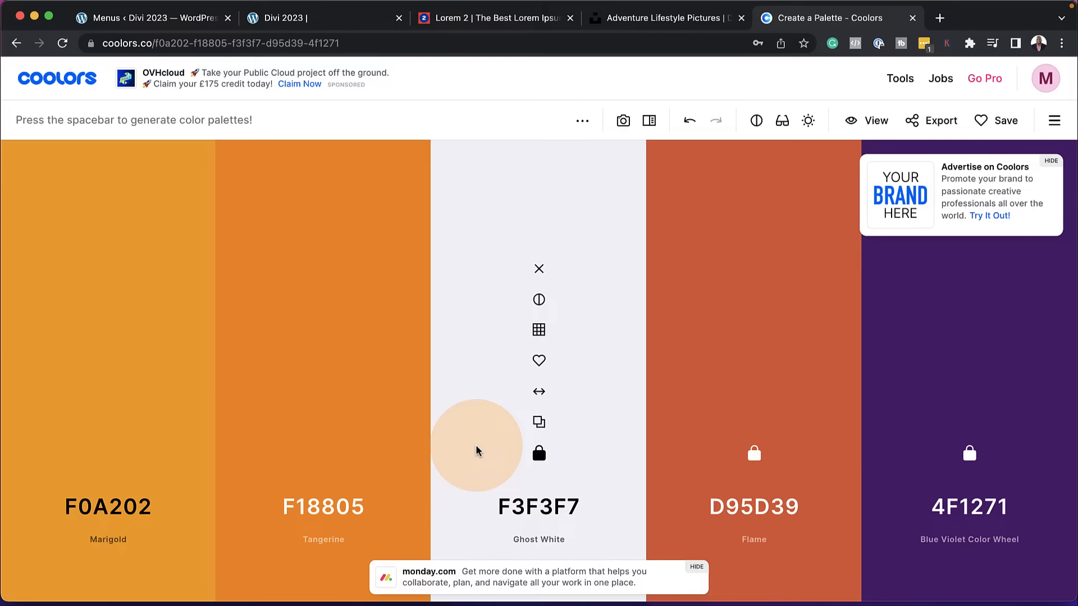
key("space")
key("space")
key("space")
key("space")
key("space")
key("space")
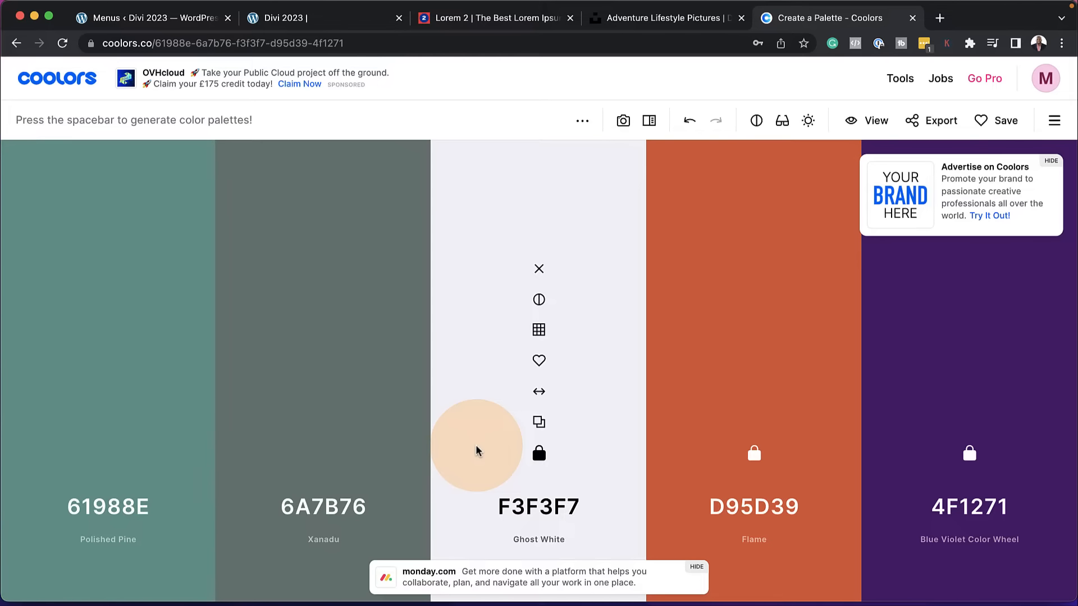
key("space")
key("space")
key("space")
key("space")
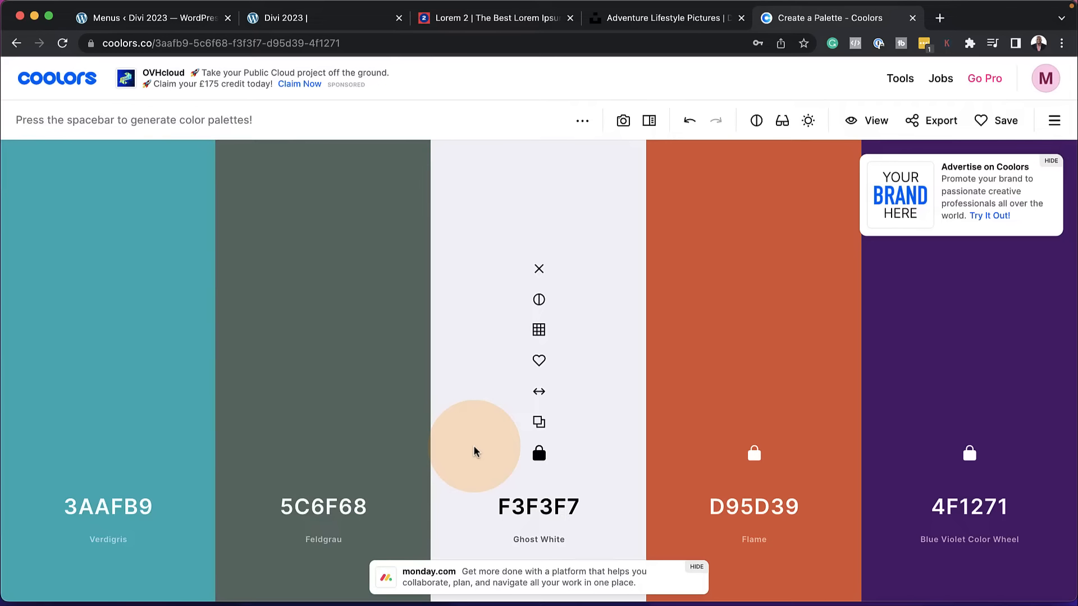
key("space")
key("space")
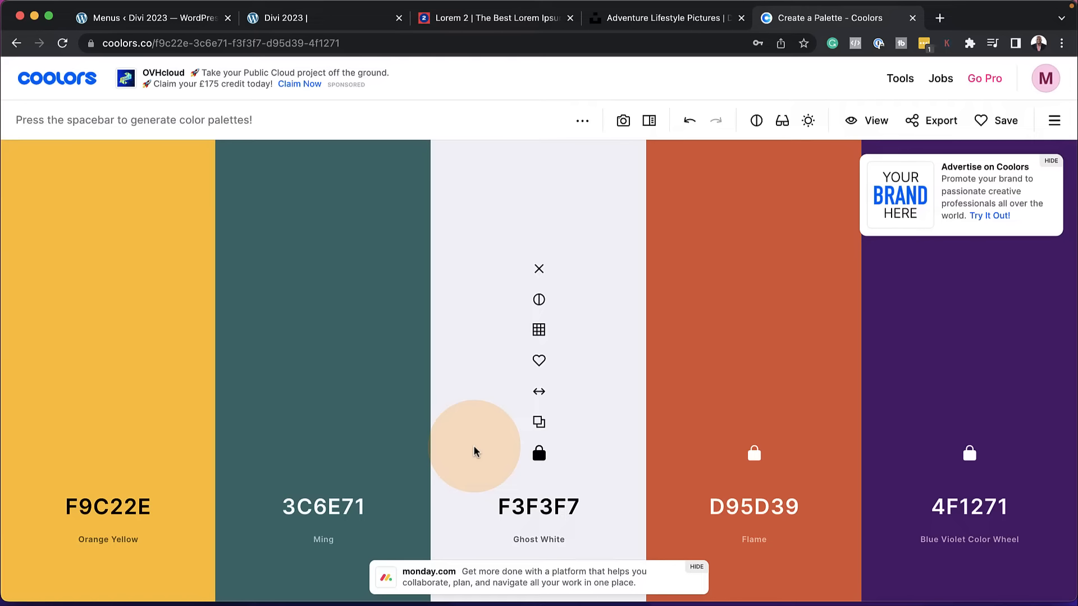
key("space")
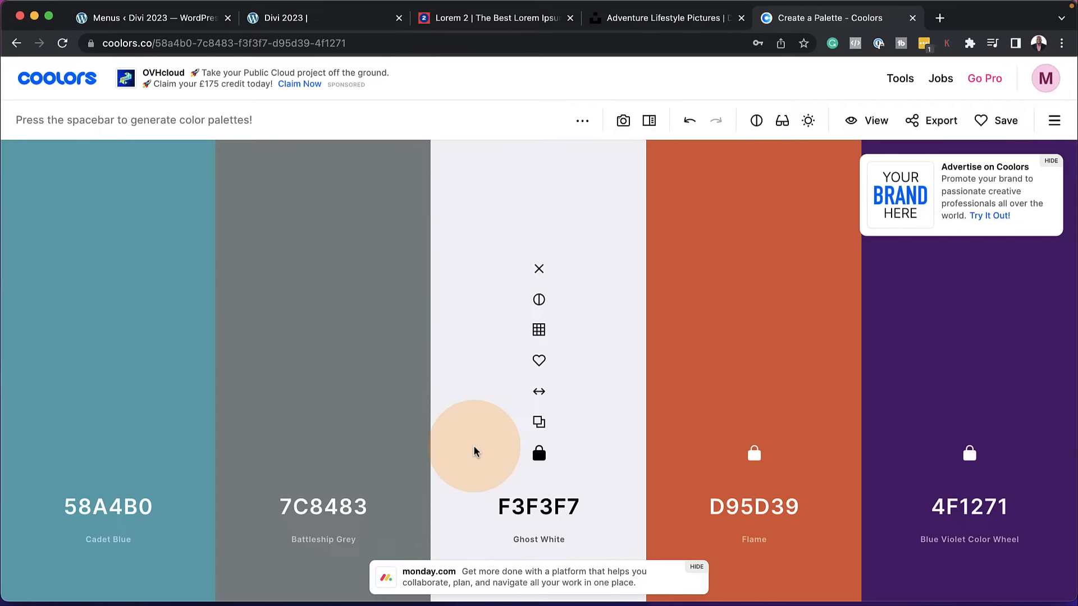
key("space")
key("space")
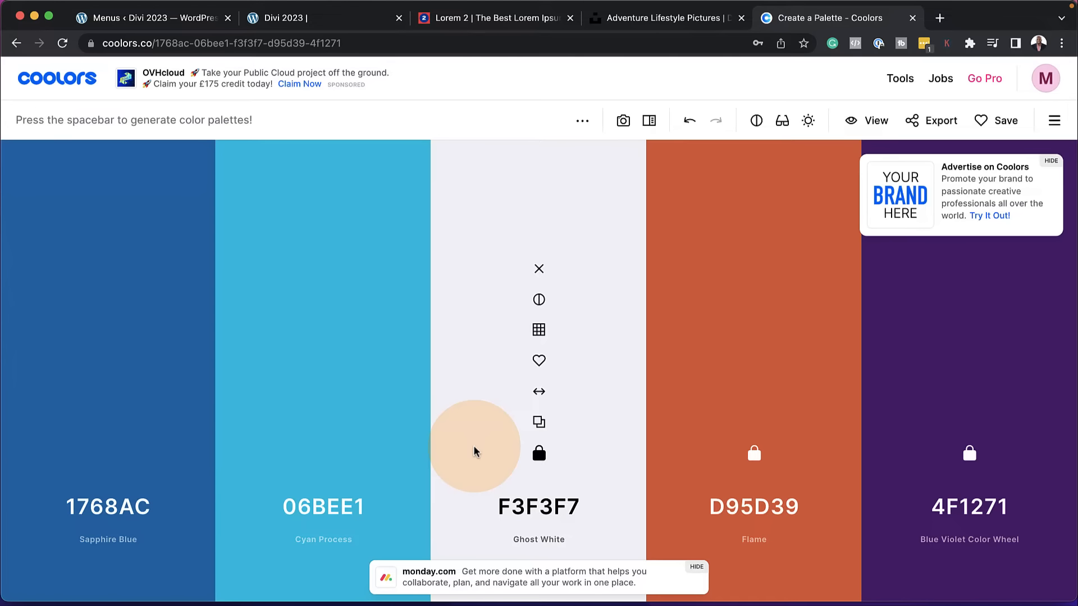
key("space")
key("space")
key("space")
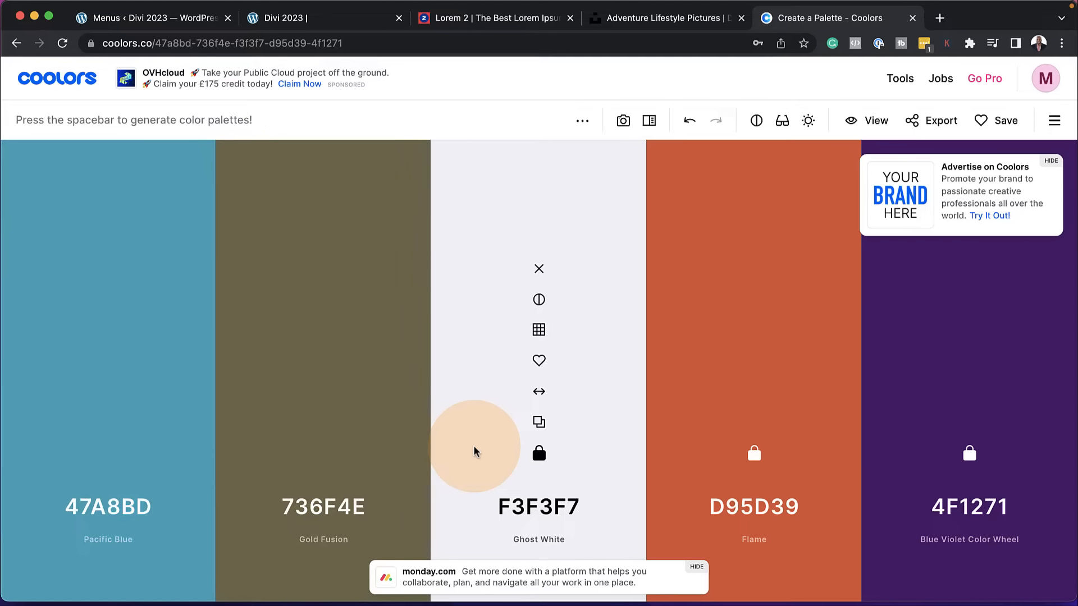
key("space")
key("space")
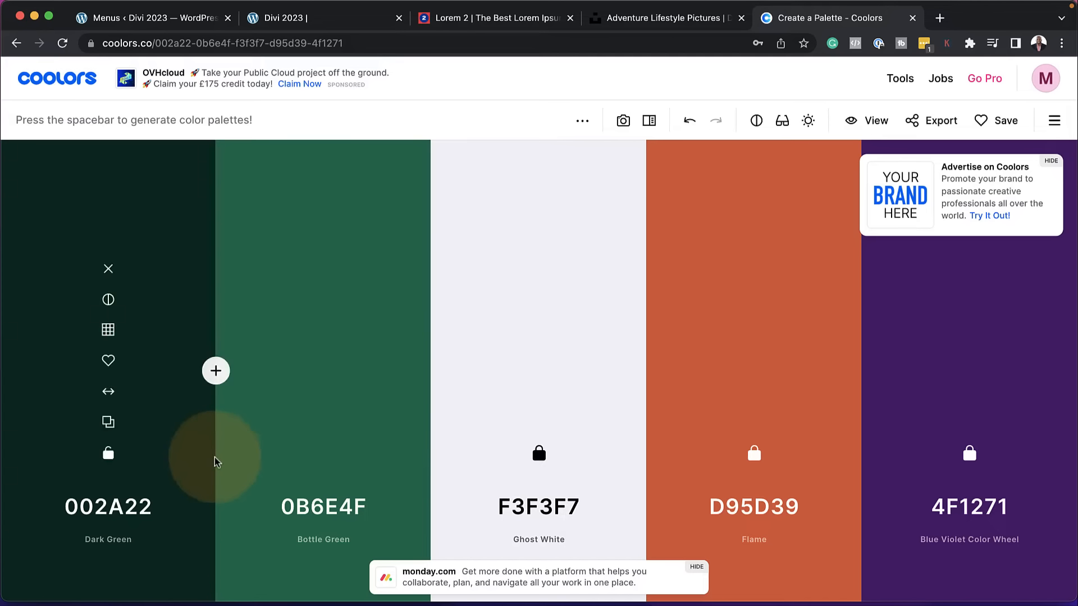
key("space")
key("space")
key("space")
key("space")
key("space")
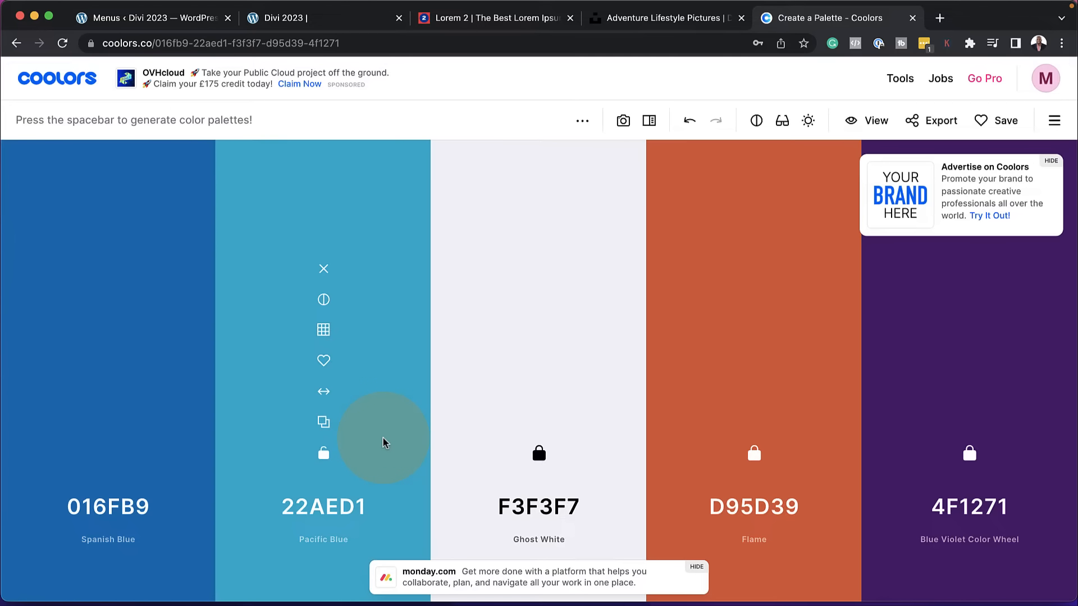
key("space")
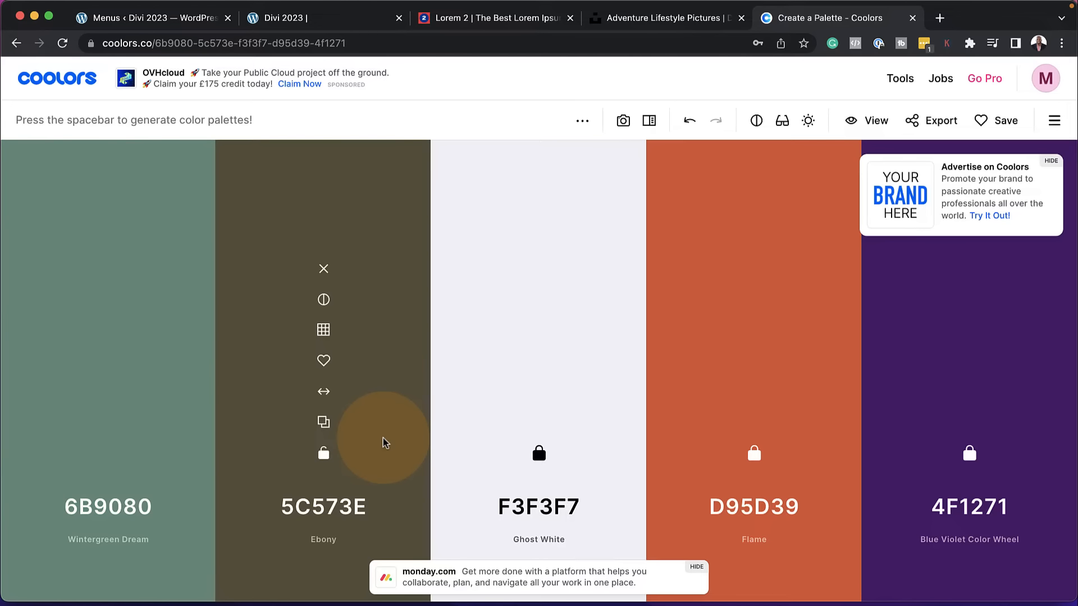
key("space")
key("space")
key("space")
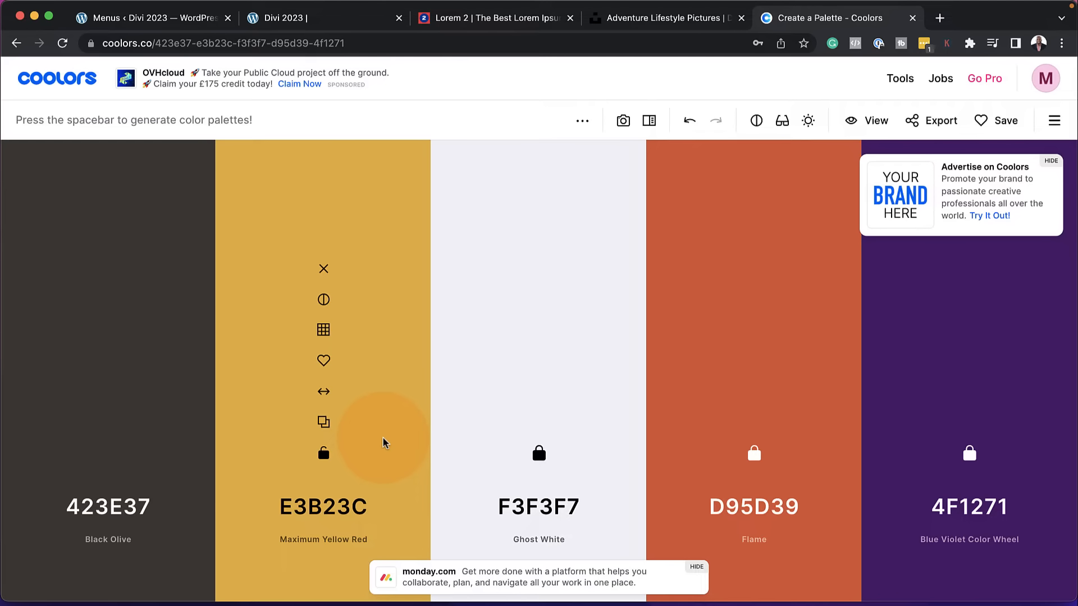
key("space")
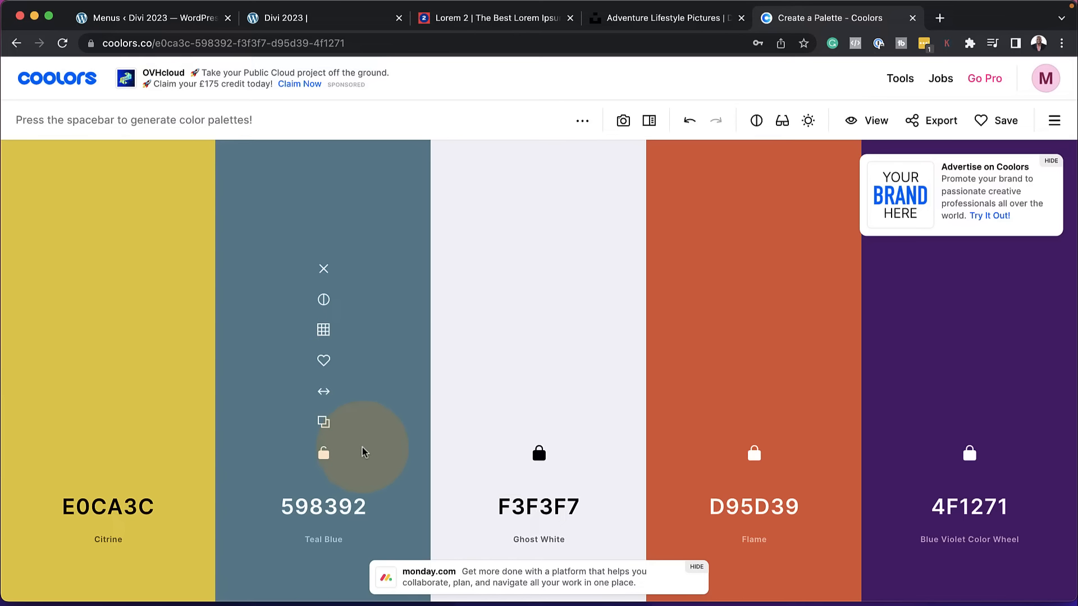
Change the second palette color to the dark shade 172226 and lock it
left_click(323, 330)
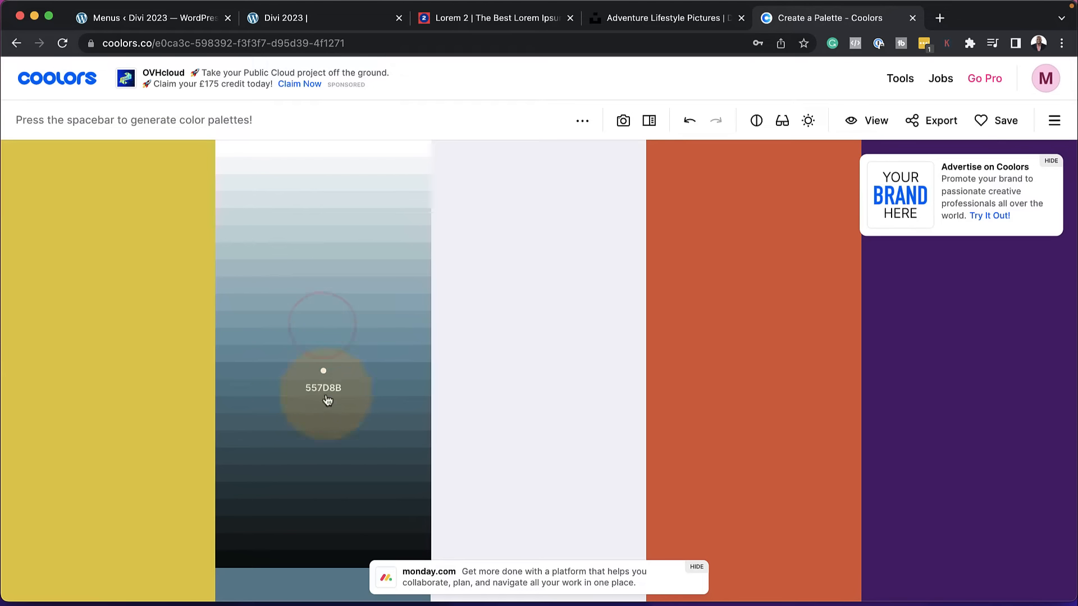
left_click(316, 526)
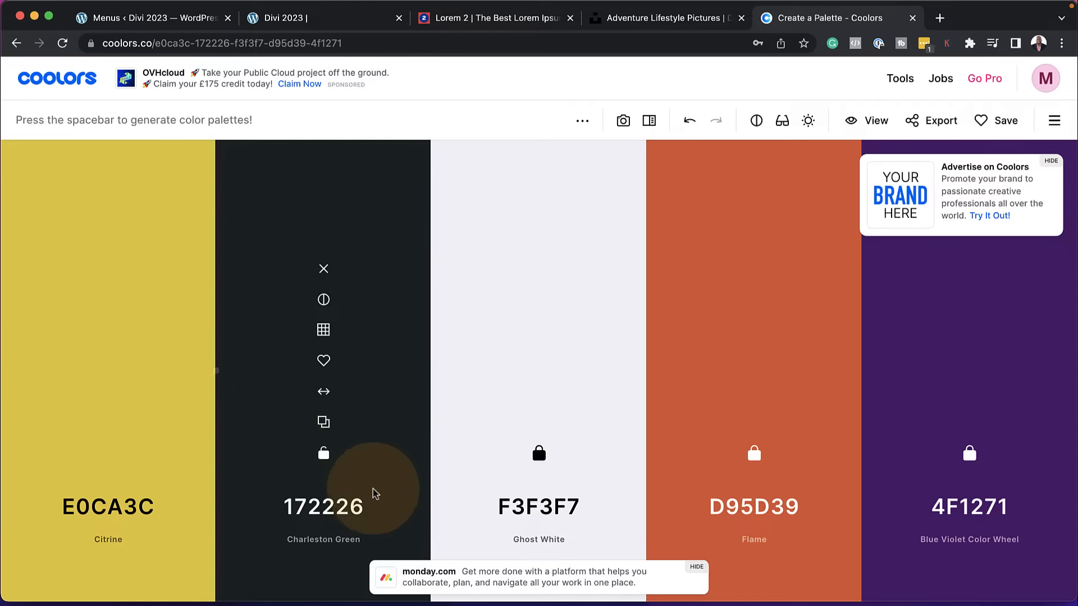
left_click(330, 463)
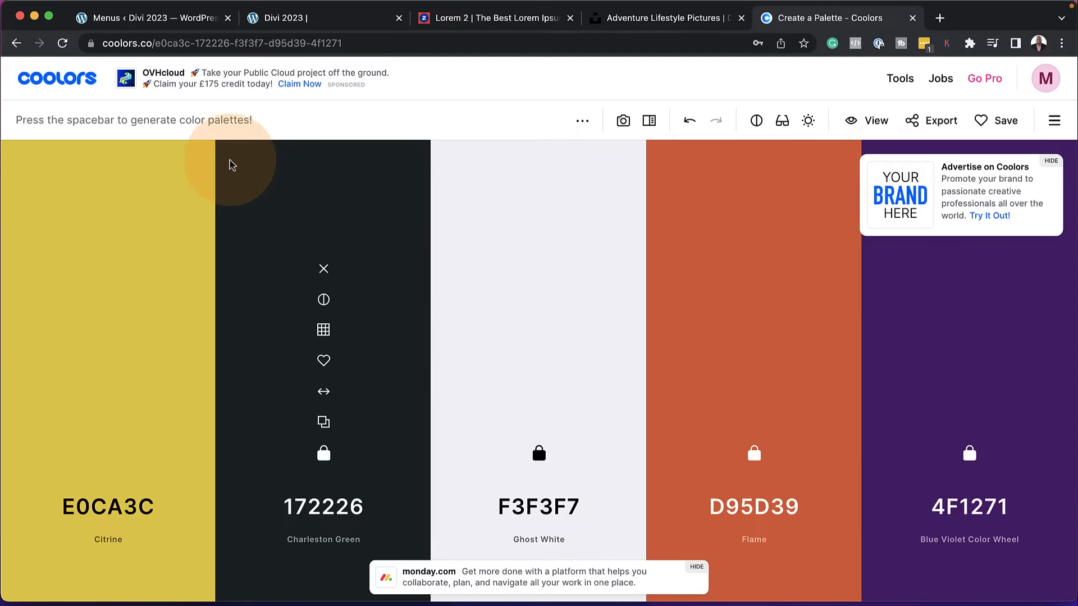
Switch to the WordPress admin and open the Divi Theme Options
left_click(168, 23)
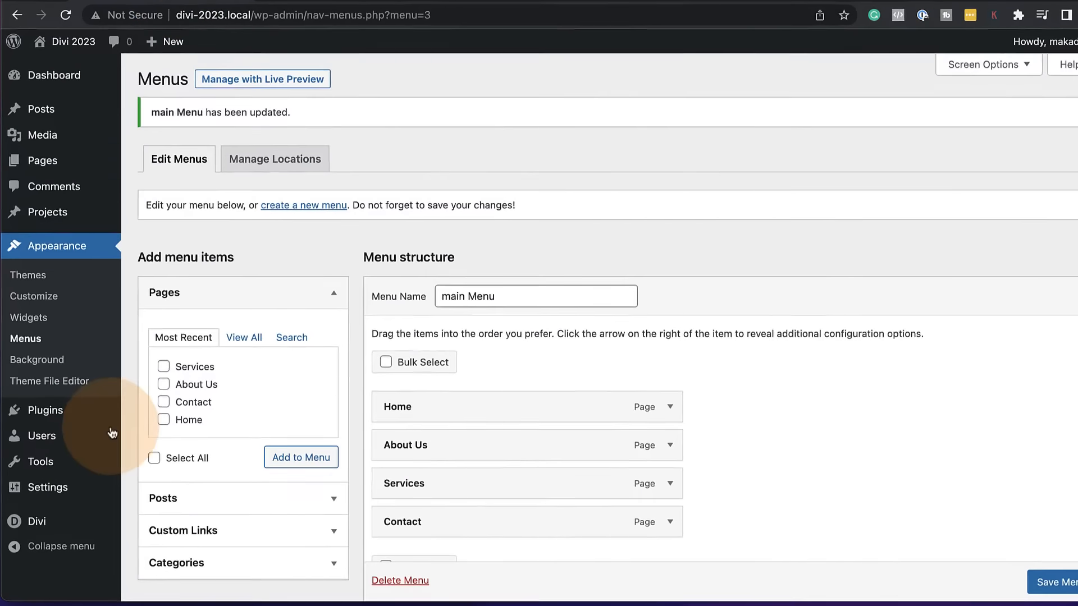
mouse_move(59, 556)
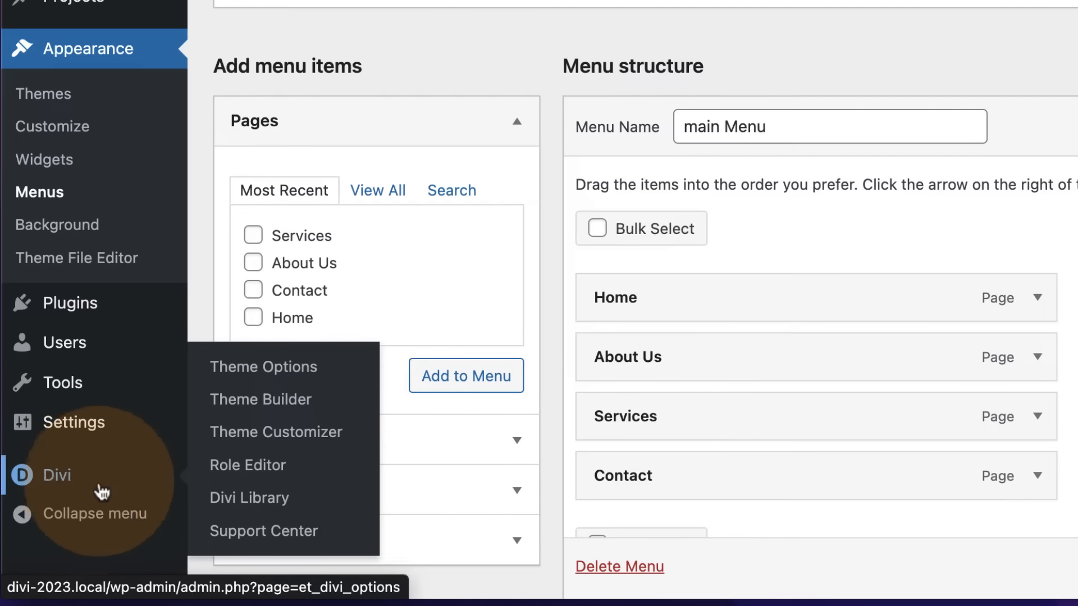
left_click(312, 379)
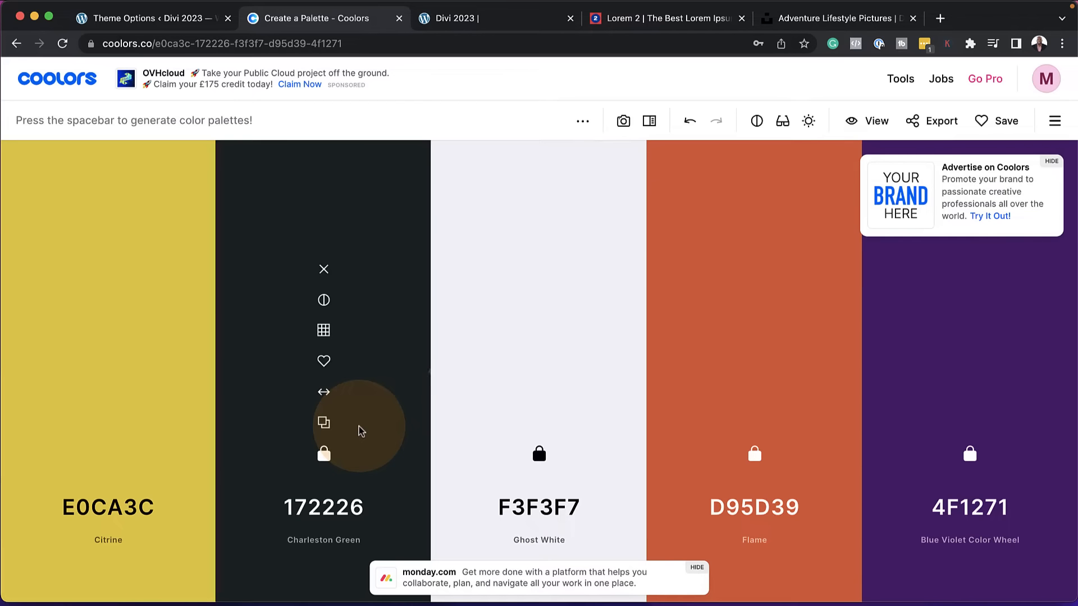
Copy the hex code 172226 from Coolors and set it as the first color of Divi's Color Pickers Default Palette
left_click(324, 425)
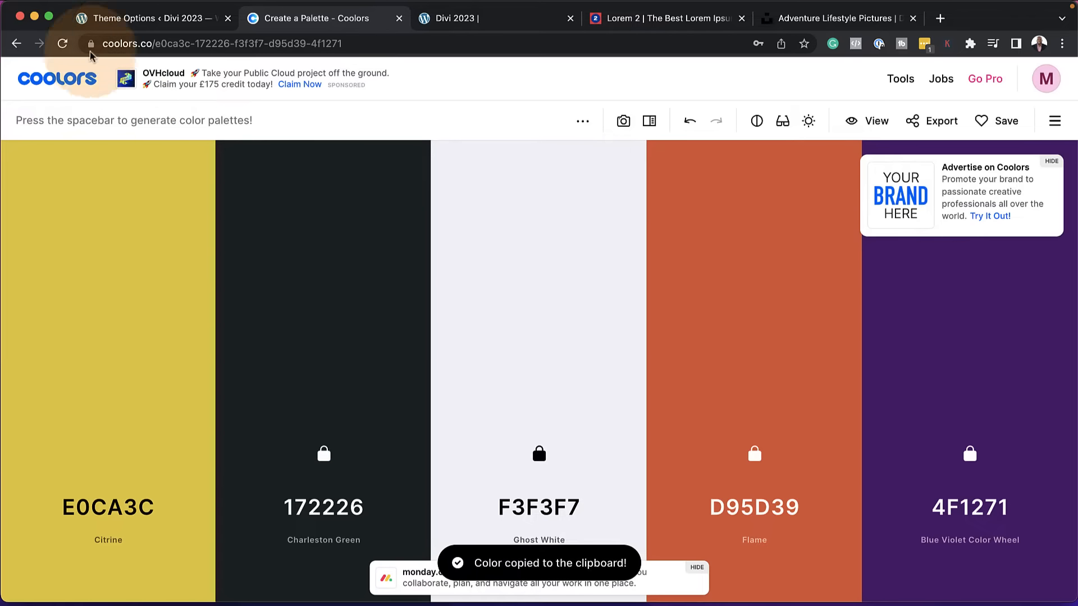
left_click(121, 21)
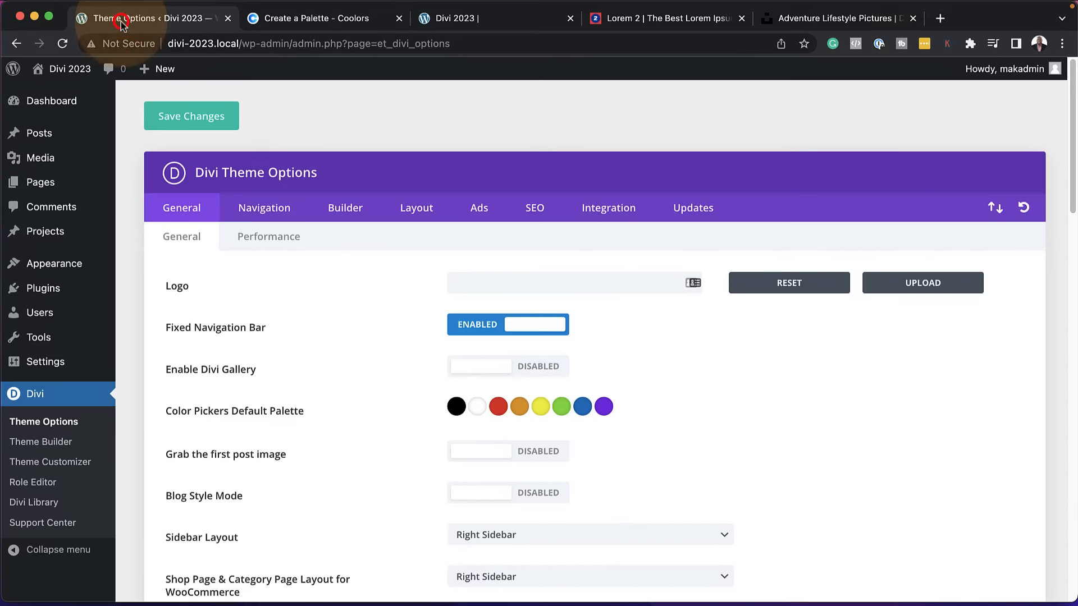
left_click(456, 406)
triple_click(490, 436)
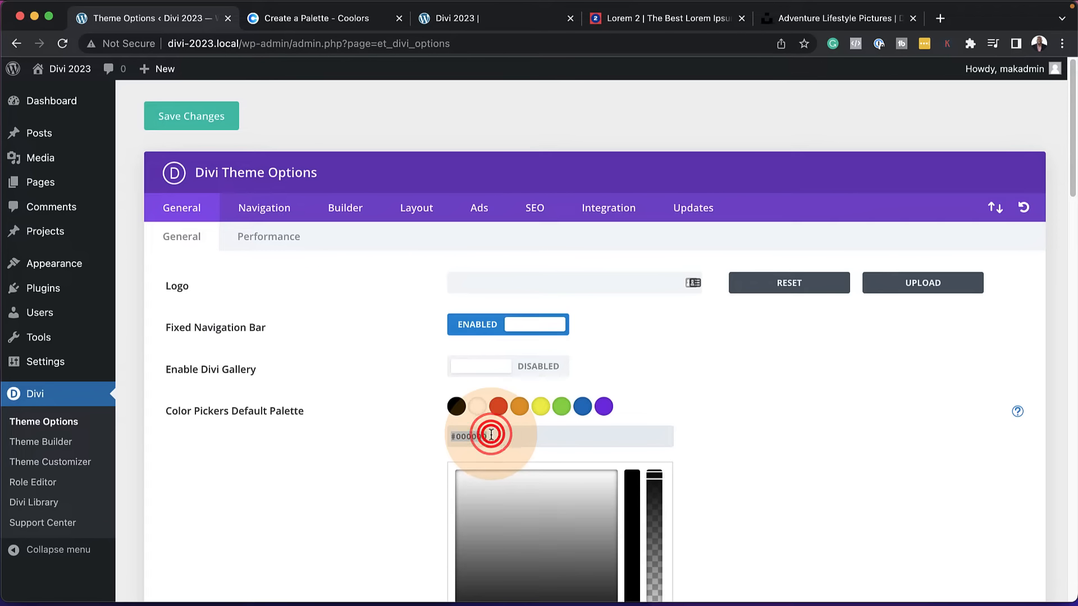
key("super+v")
Copy the hex code F3F3F7 from Coolors and replace the red third color of Divi's default palette with it
left_click(476, 409)
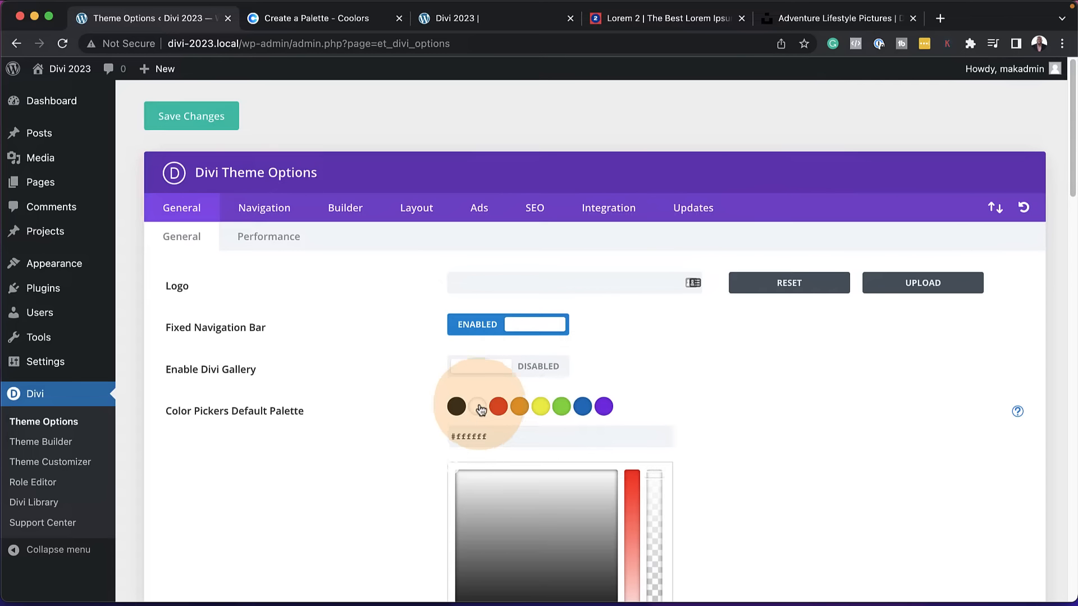
left_click(503, 411)
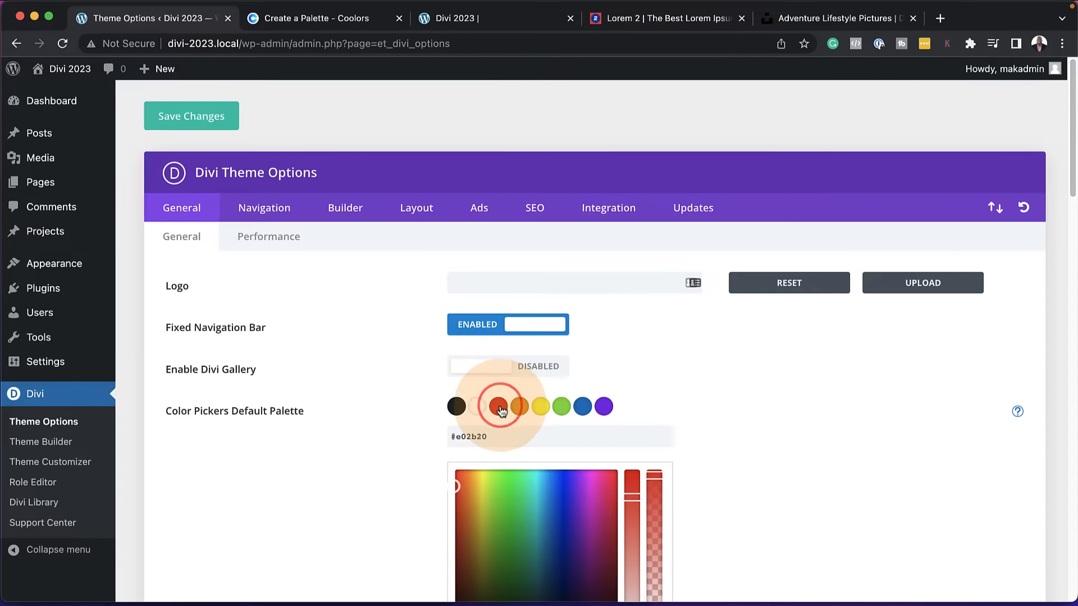
left_click(301, 20)
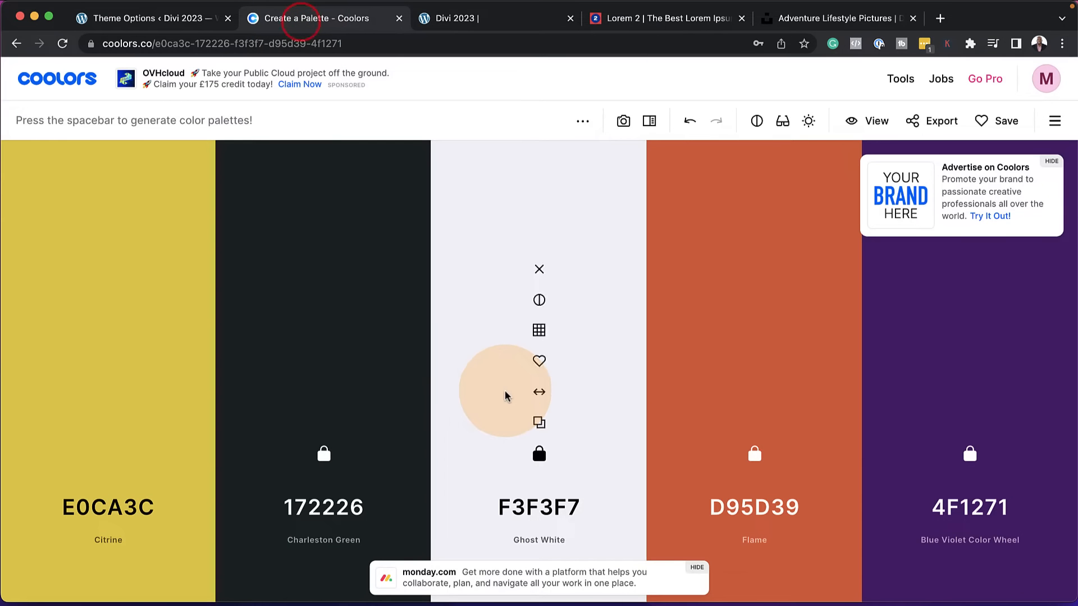
left_click(541, 424)
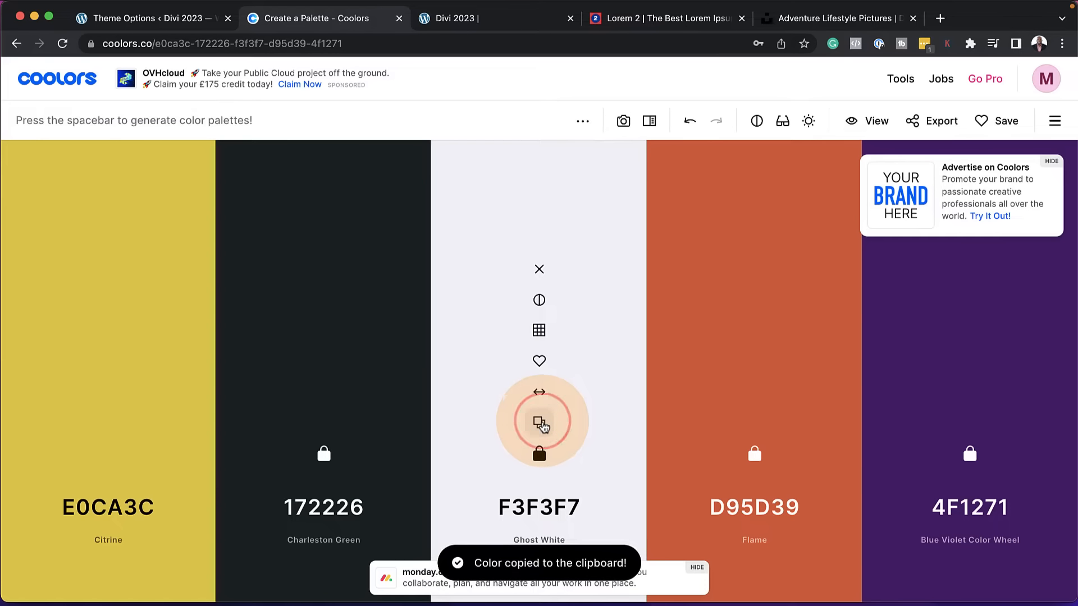
left_click(181, 21)
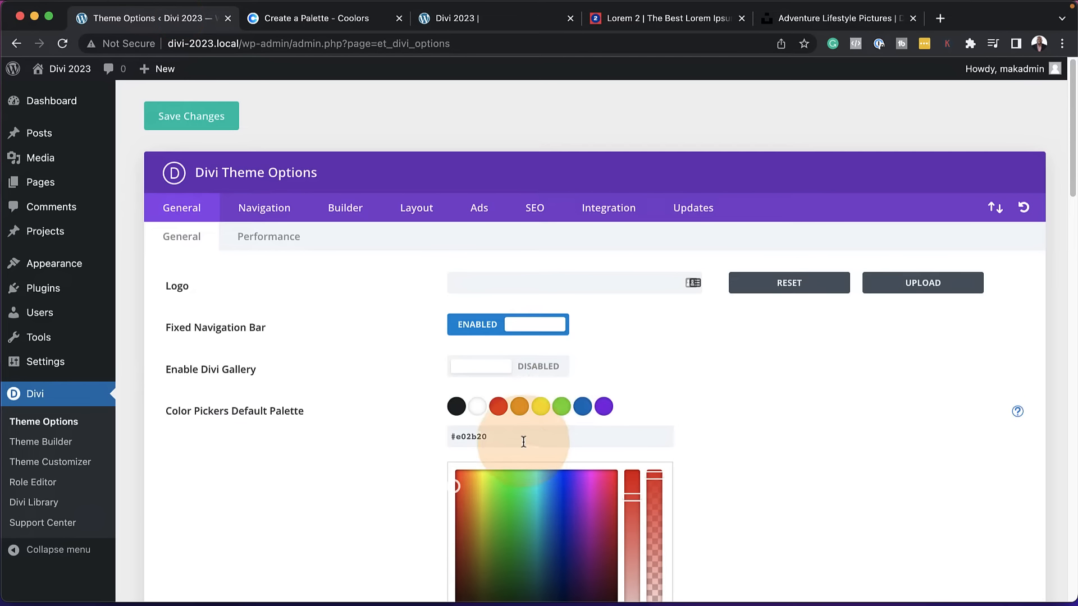
key("super+v")
Copy the hex code D95D39 from Coolors and replace the orange fourth color of Divi's default palette with it
left_click(519, 407)
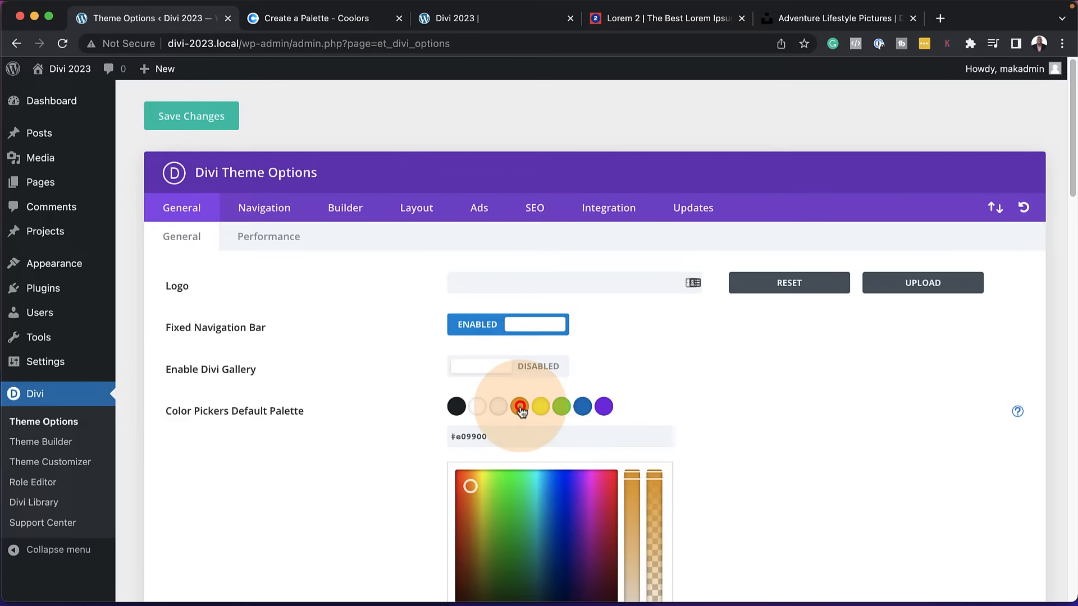
left_click(320, 19)
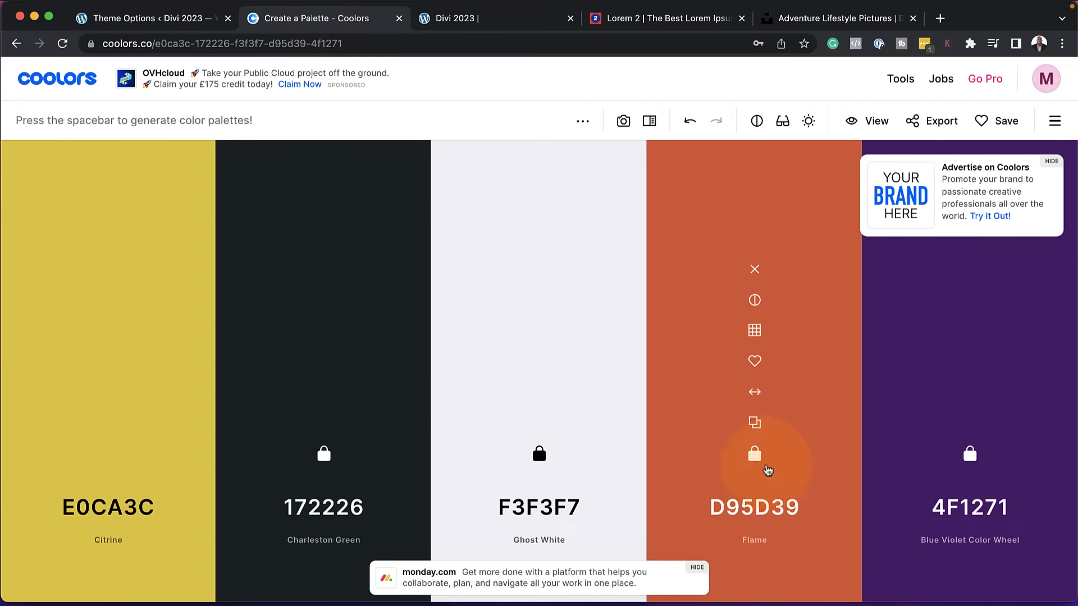
left_click(754, 424)
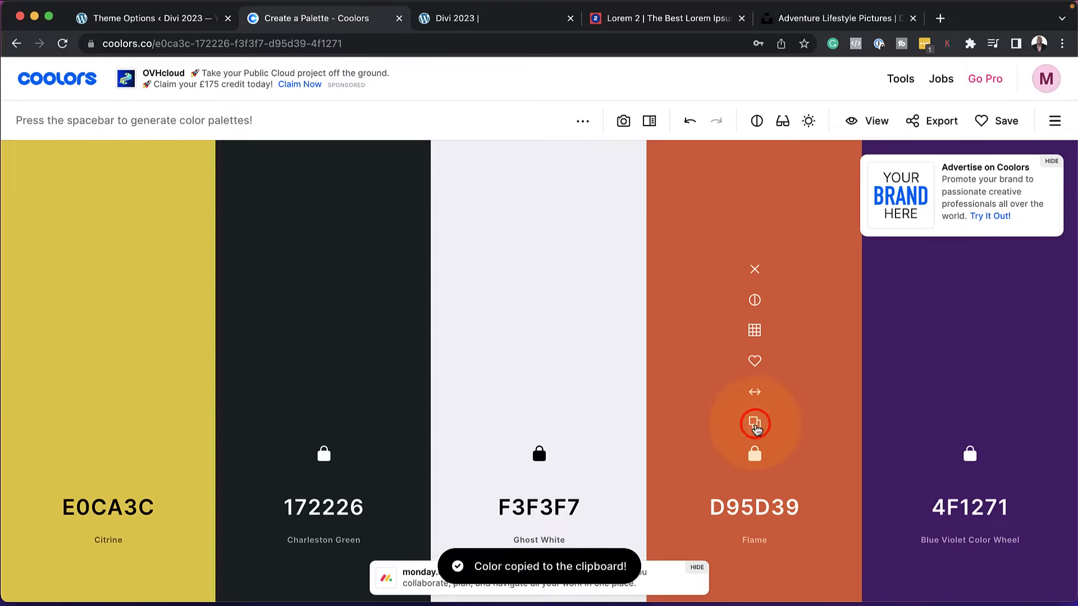
left_click(185, 19)
left_click(508, 439)
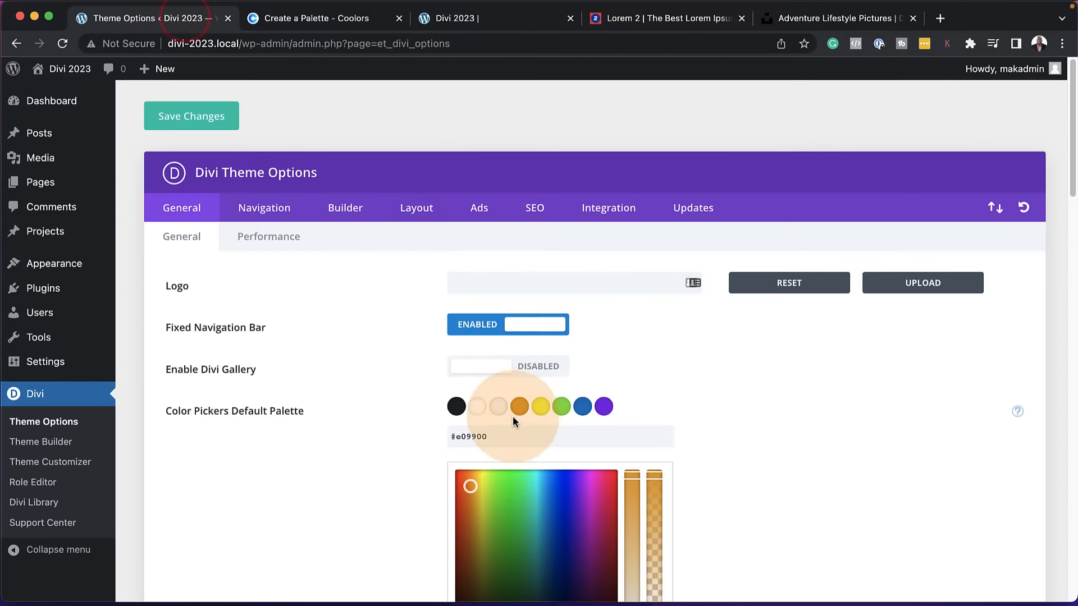
triple_click(508, 439)
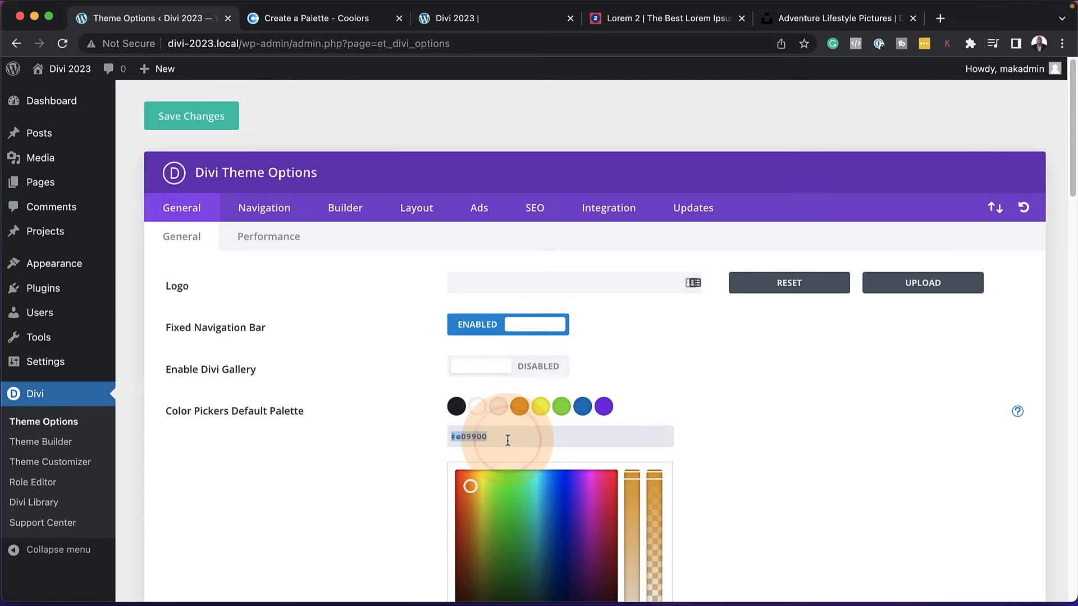
Copy the hex code 4F1271 from Coolors and replace the yellow fifth color of Divi's default palette with it
left_click(540, 407)
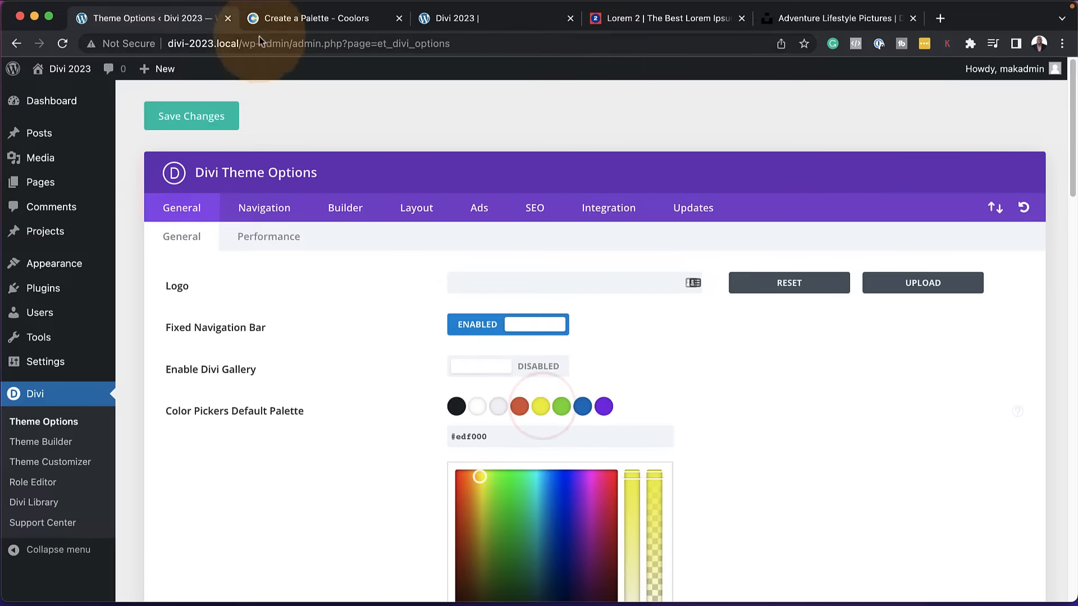
left_click(287, 18)
mouse_move(962, 447)
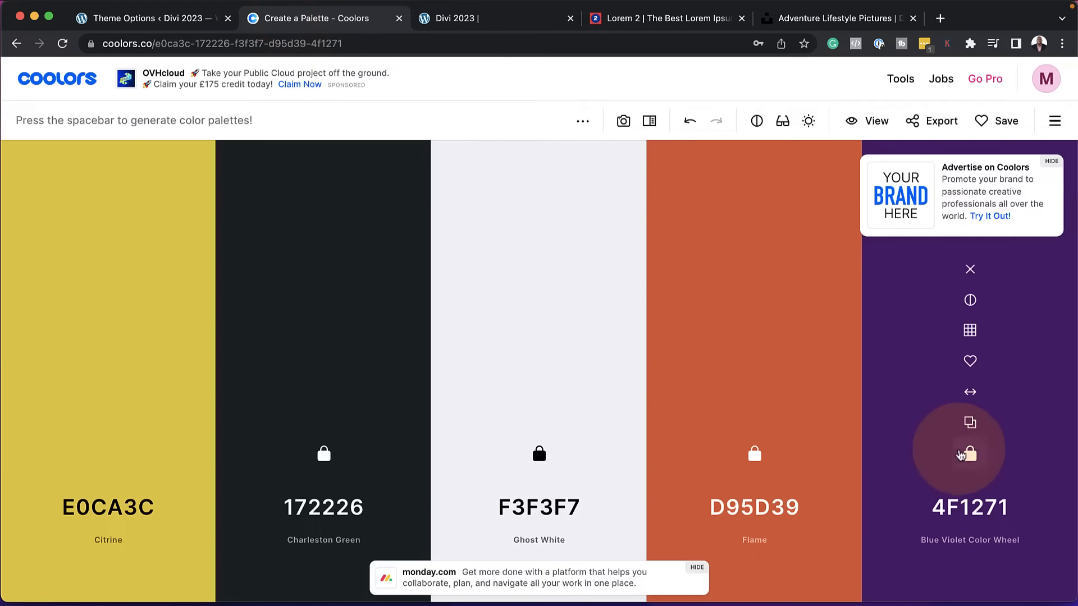
left_click(971, 423)
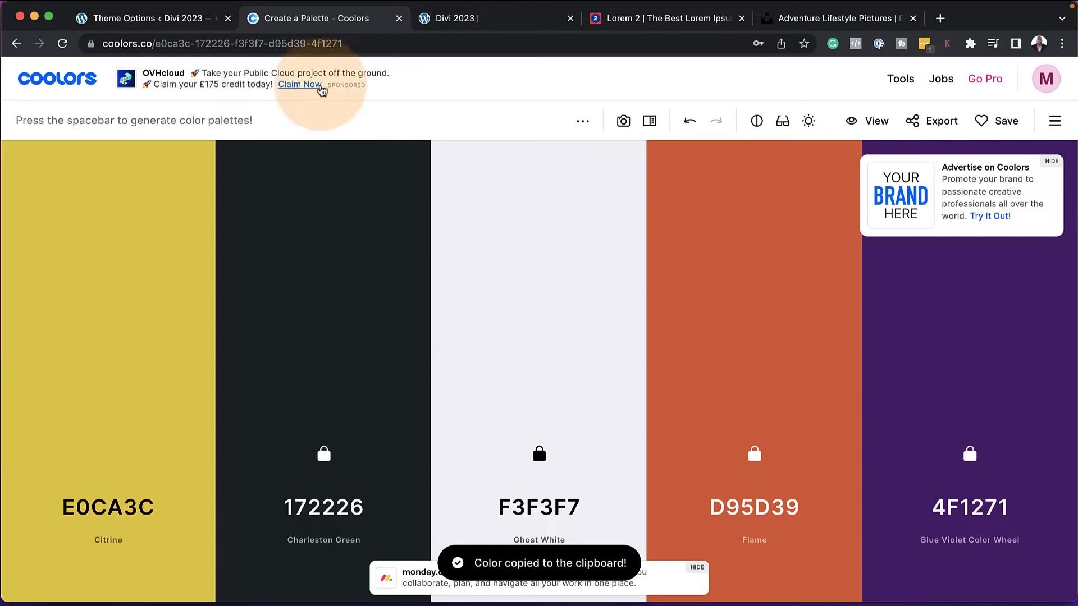
left_click(176, 18)
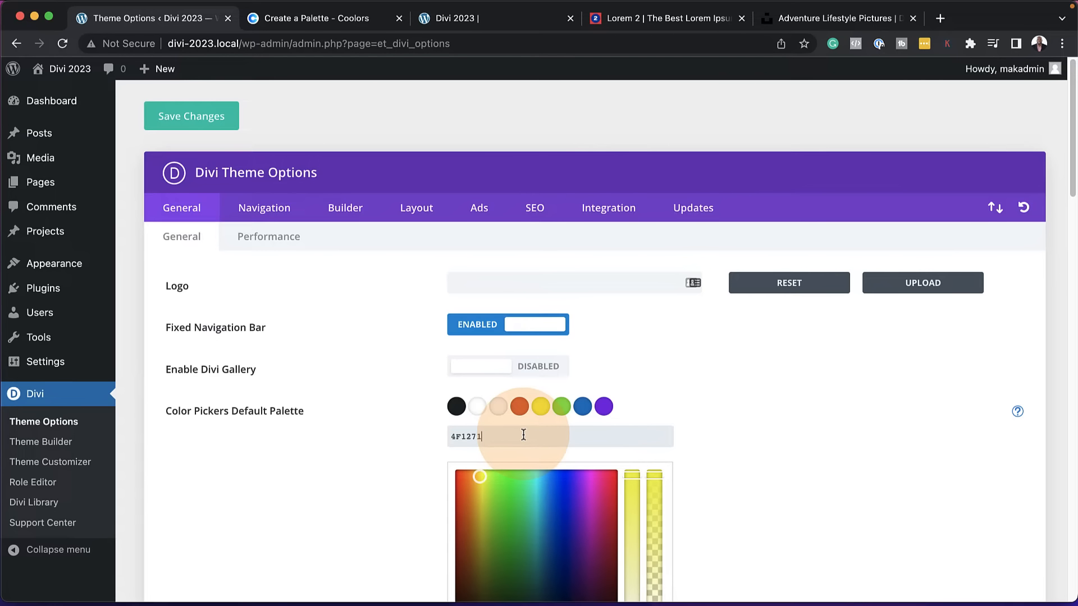
Set the green sixth color of Divi's default palette to white, ffffff, and select its hex code for copying
left_click(562, 408)
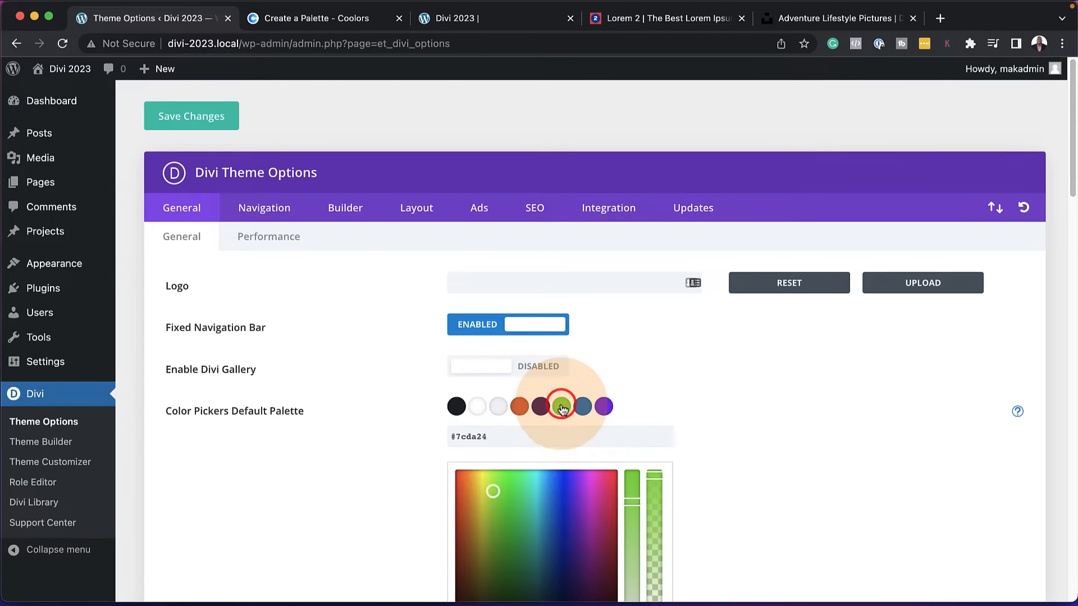
type("ffffff")
triple_click(549, 439)
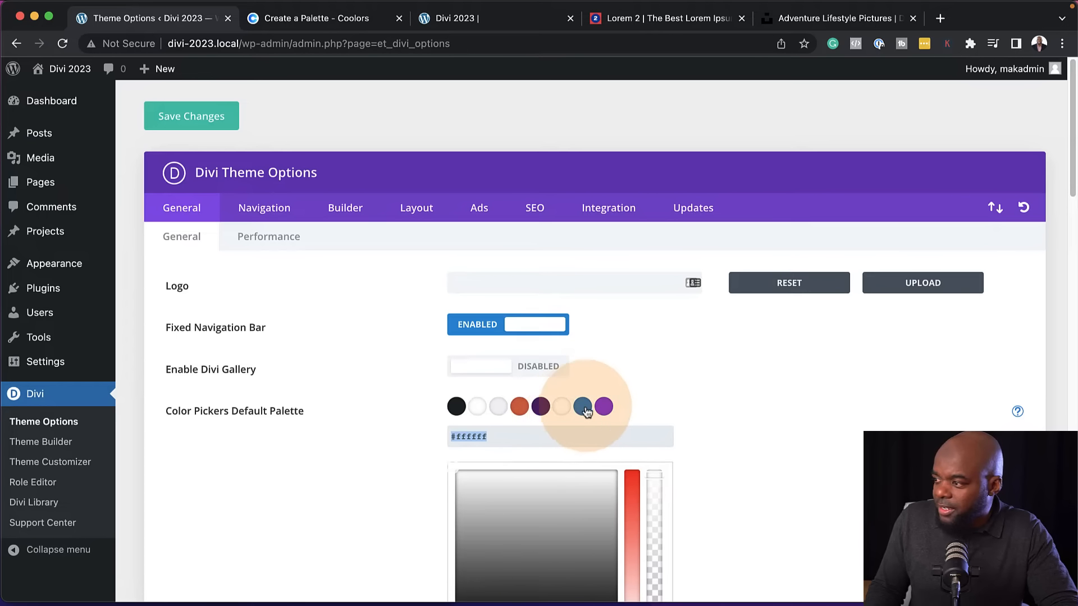
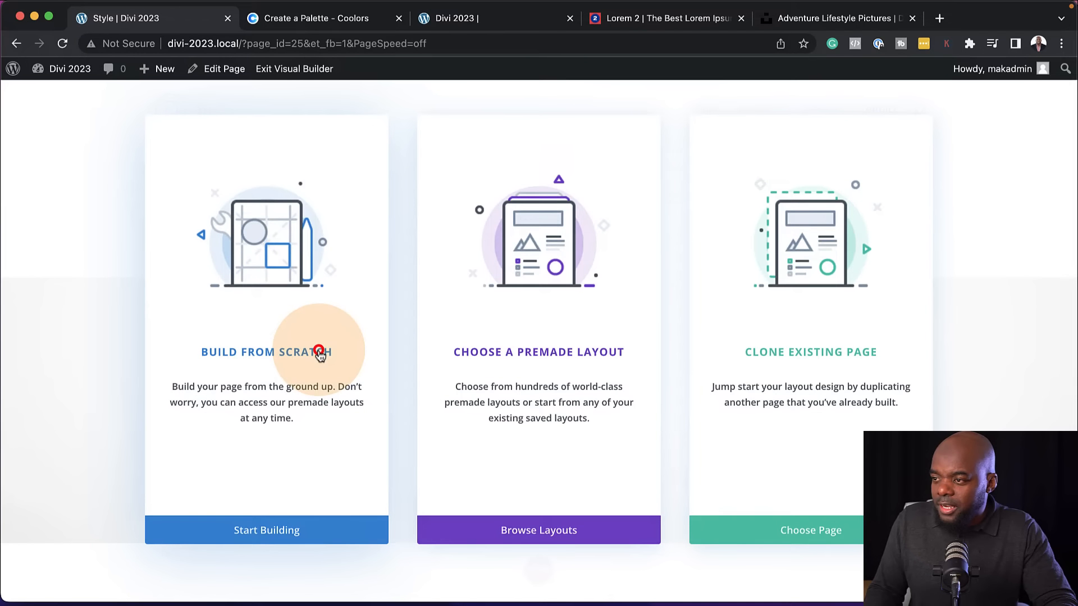
Start building the page from scratch with a single-column row containing a Text module
left_click(319, 354)
left_click(539, 207)
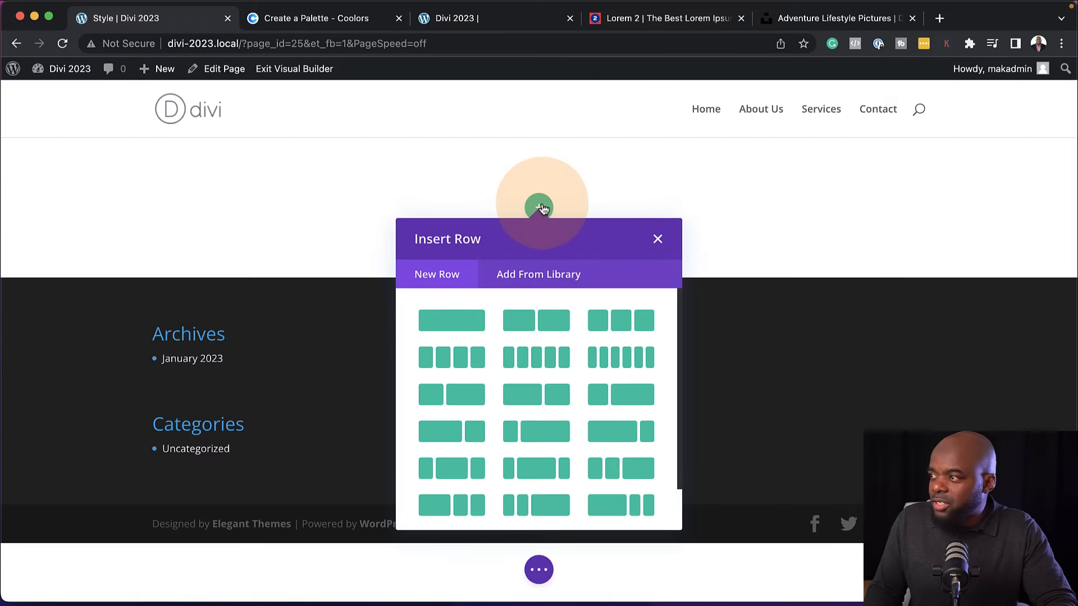
left_click(455, 323)
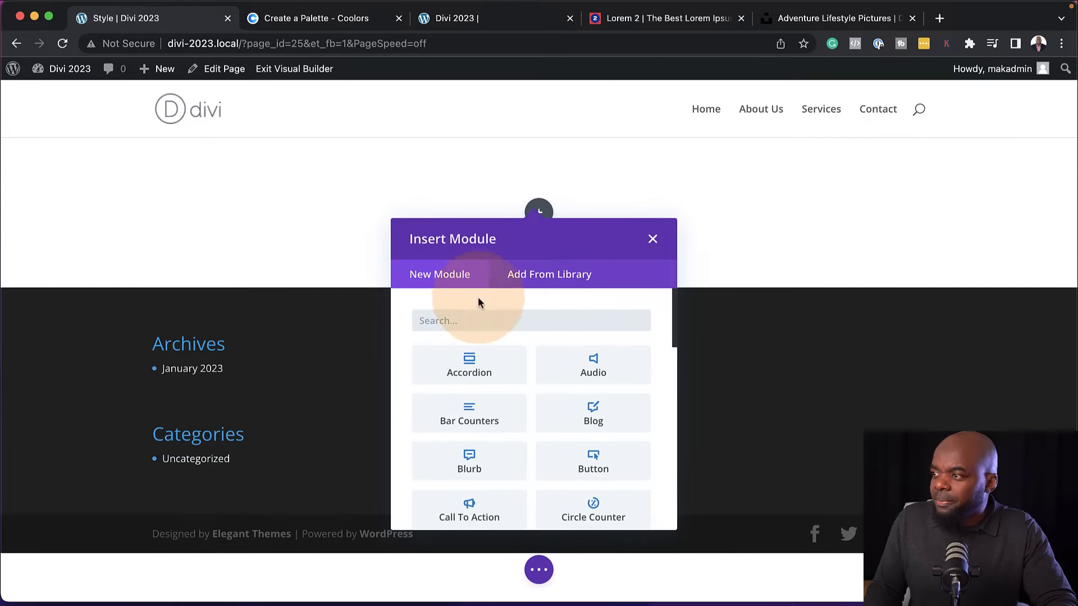
type("text")
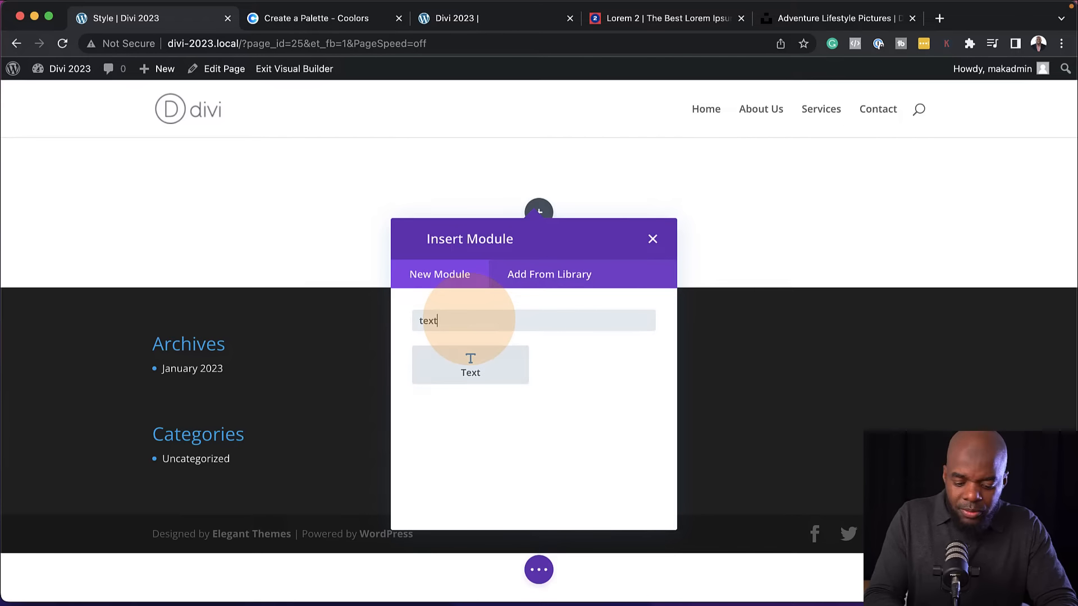
left_click(469, 356)
left_click(266, 115)
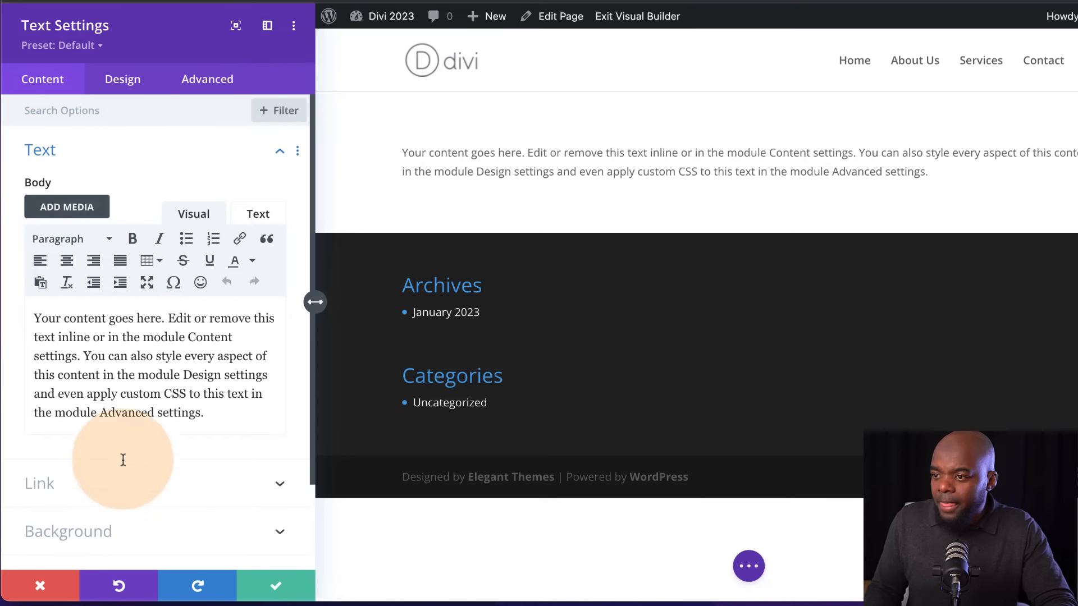
Replace the first sentence of the module's body text with separate lines reading Heading 1, Heading 2, Heading 3 and Sub Menu
left_click_drag(219, 418, 11, 315)
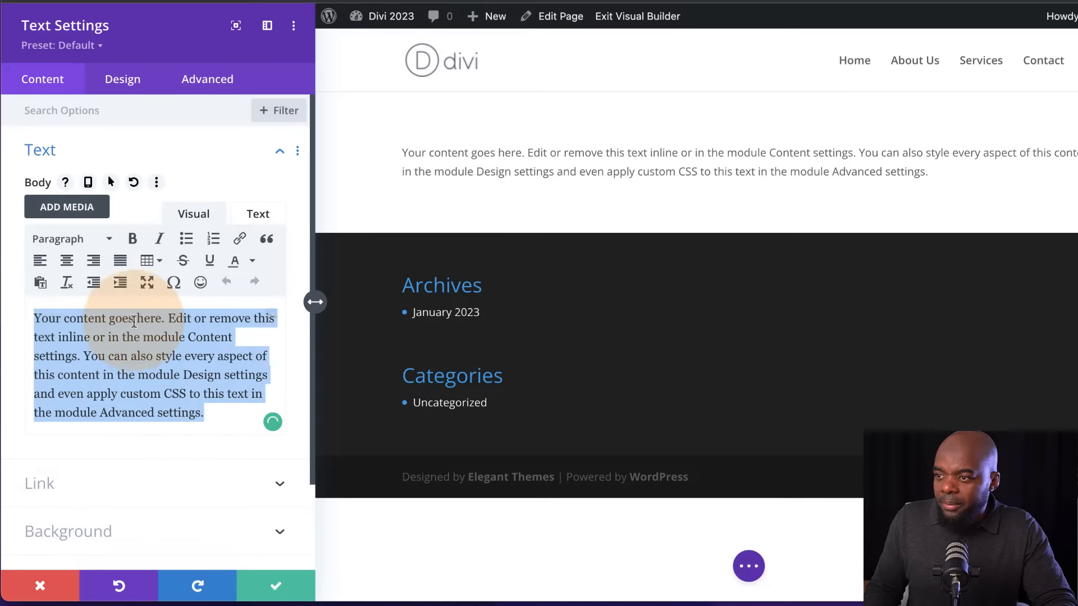
left_click(145, 318)
left_click(169, 319)
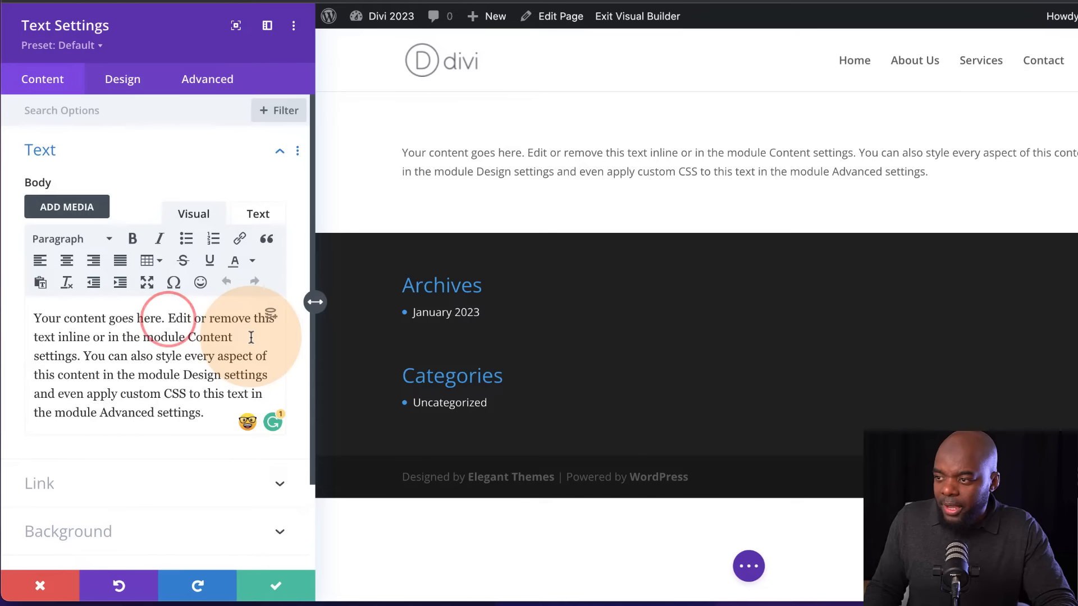
key("Return")
left_click_drag(169, 318, 8, 314)
type("Heading 1")
key("Return")
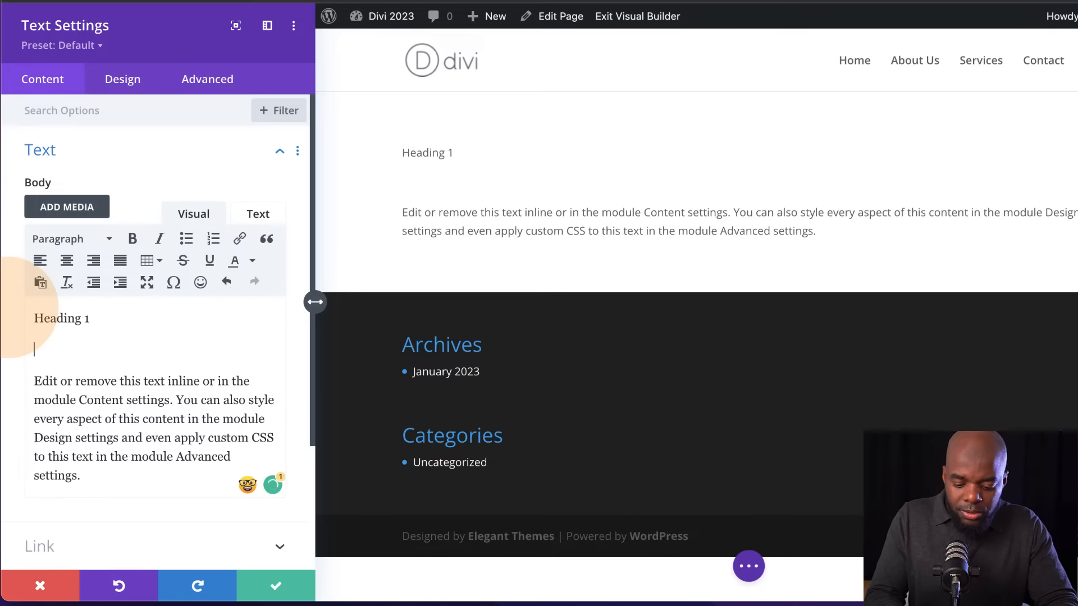
key("Return")
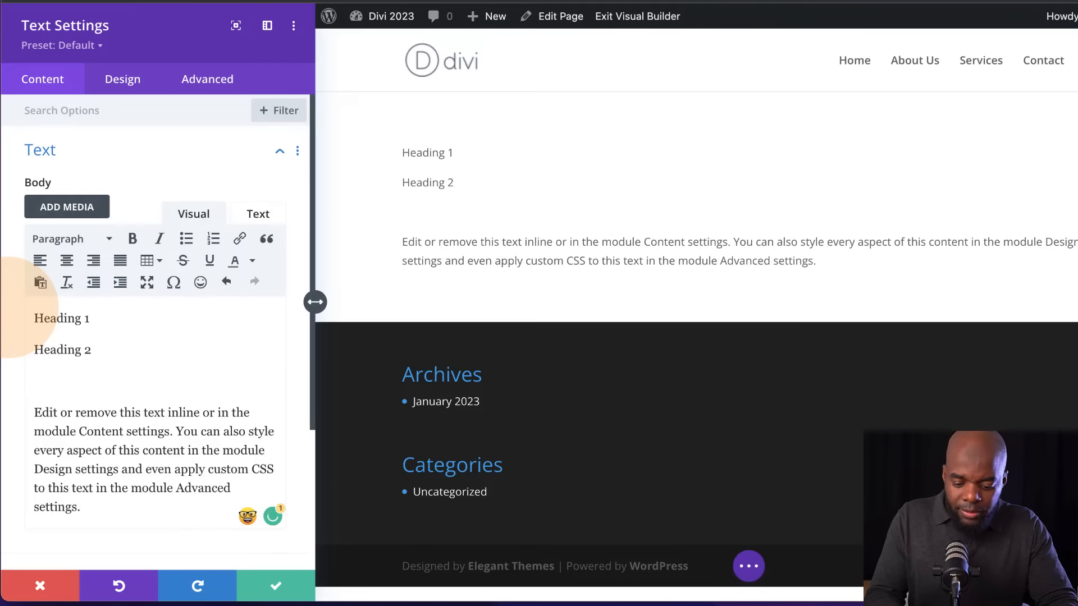
type("Heading 3")
key("Return")
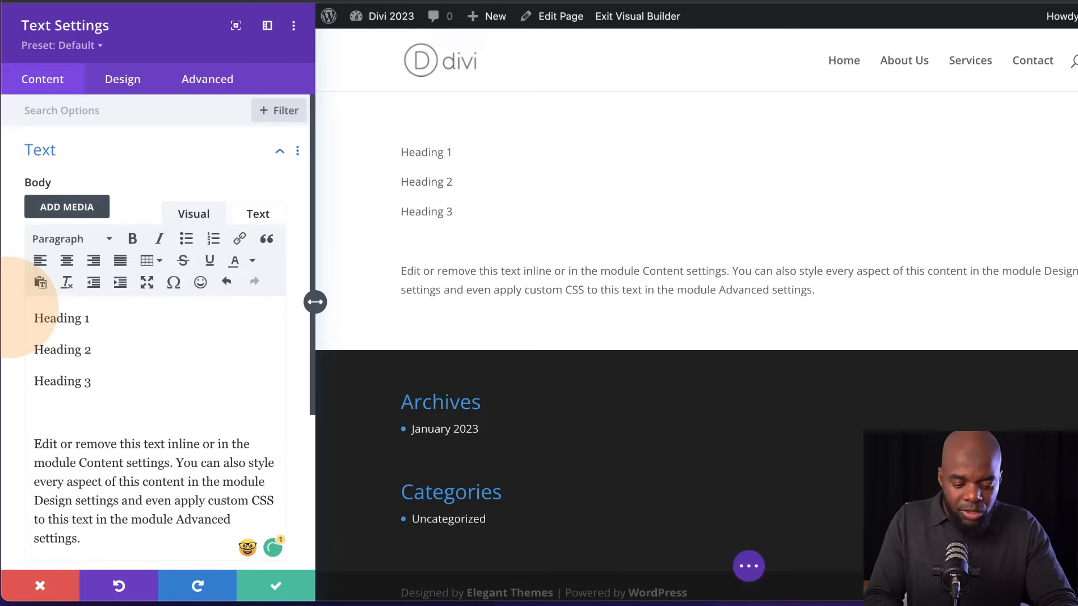
type("Sub Menu")
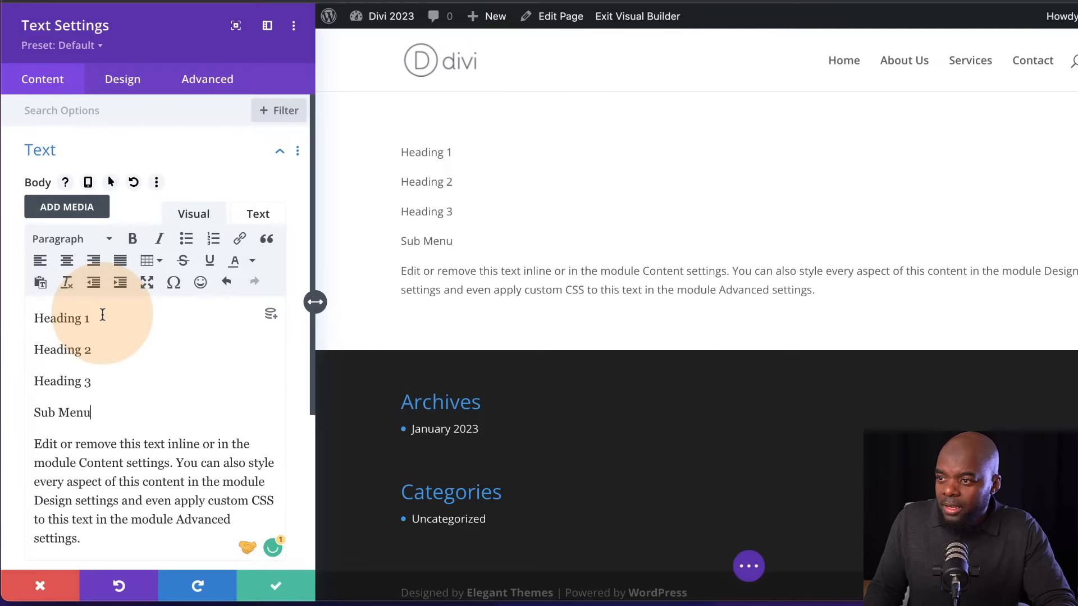
Format the first line of the body text as Heading 1 and the second line as Heading 2
left_click_drag(103, 318, 33, 318)
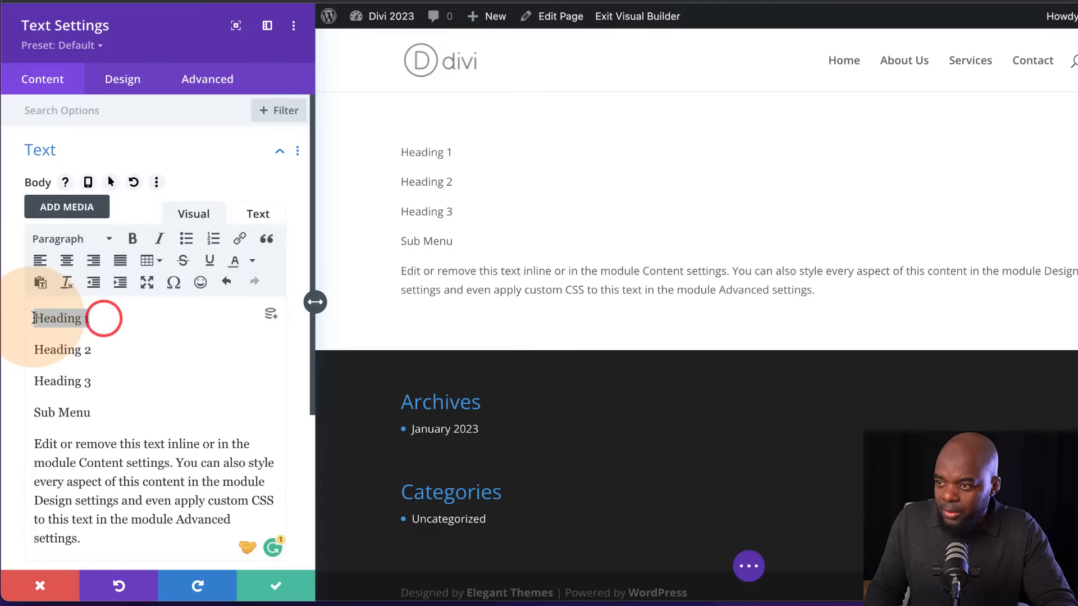
left_click(84, 241)
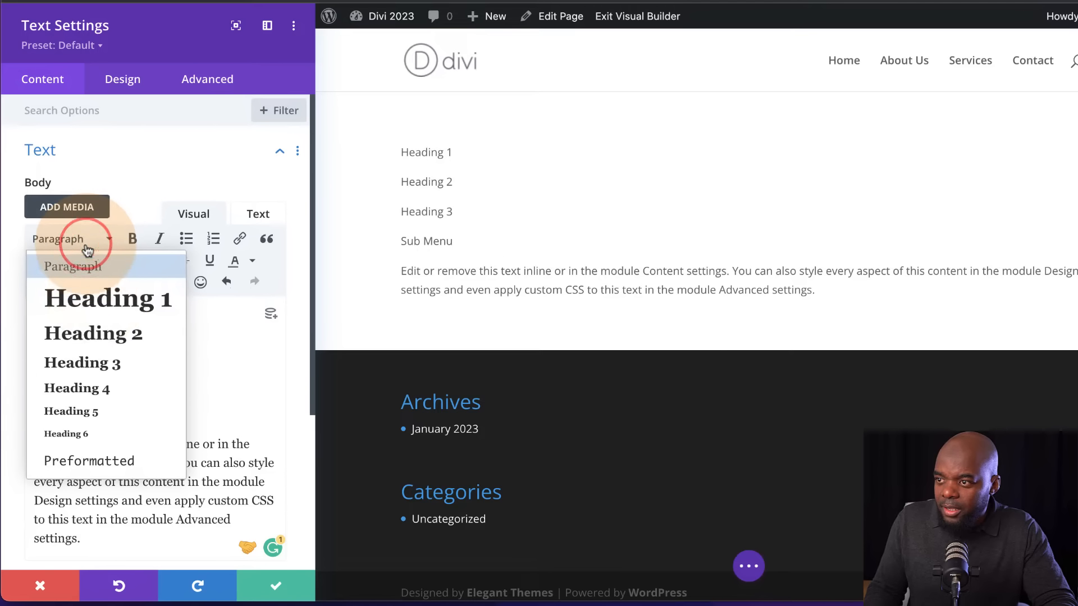
left_click(95, 307)
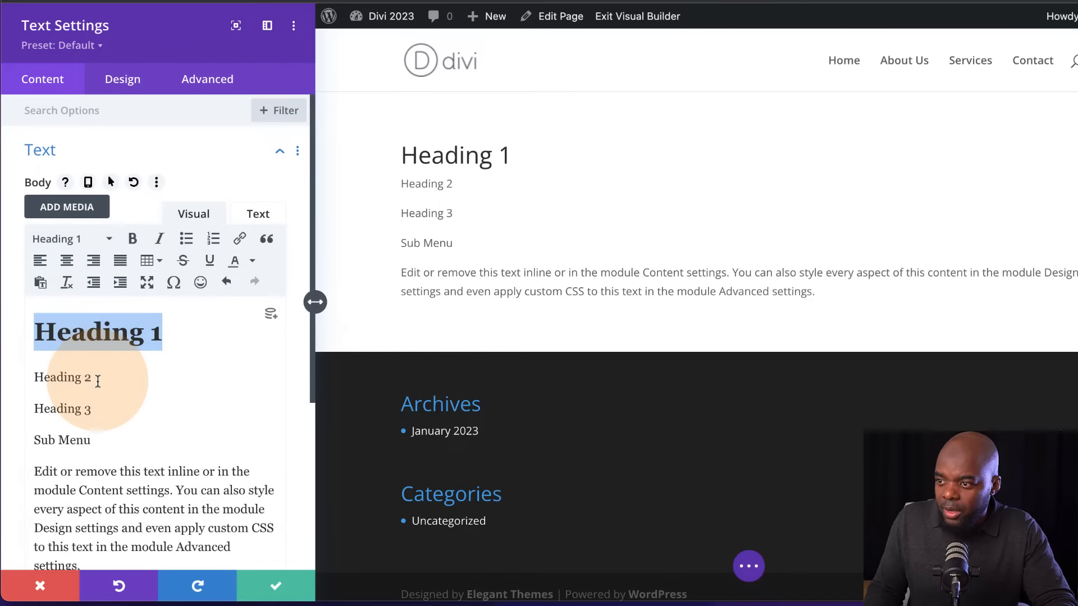
left_click_drag(97, 377, 25, 375)
left_click(56, 238)
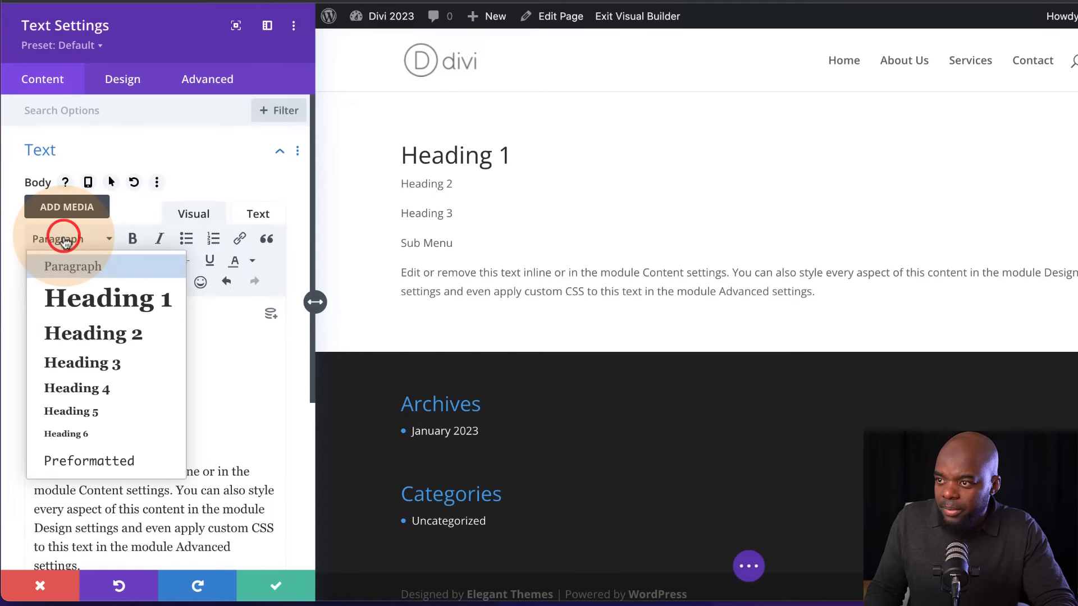
left_click(108, 337)
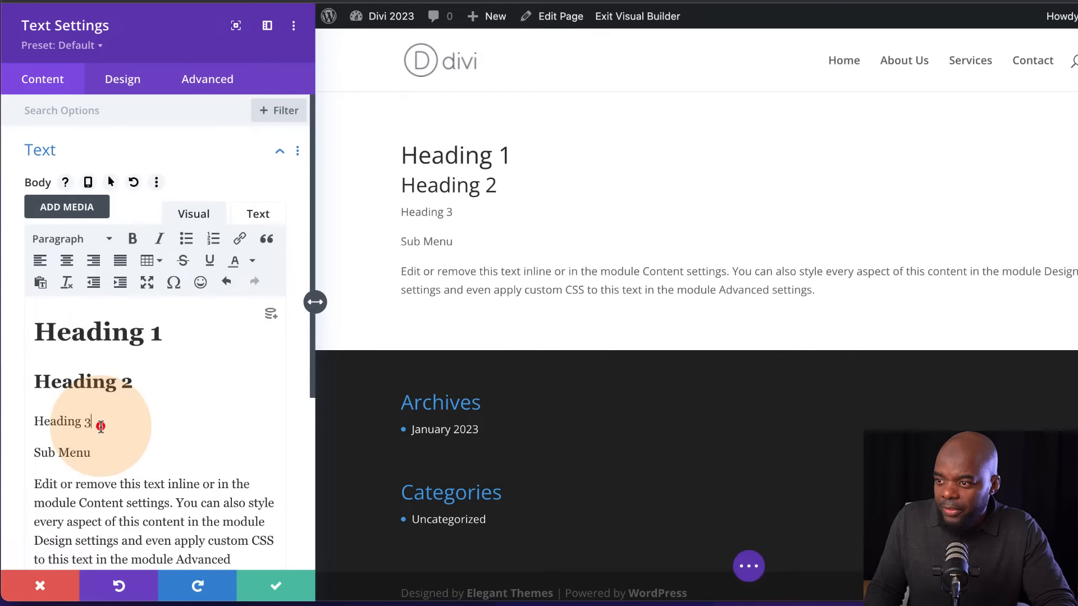
Format the third line of the body text as Heading 3 and the Sub Menu line as Heading 4
left_click_drag(98, 424, 31, 420)
left_click(85, 238)
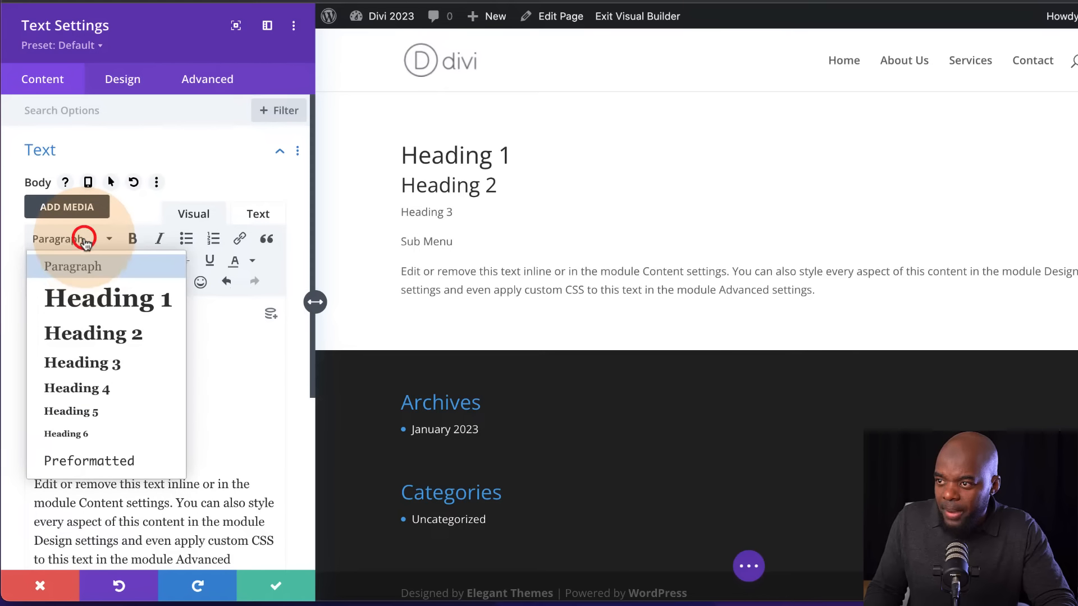
left_click(120, 369)
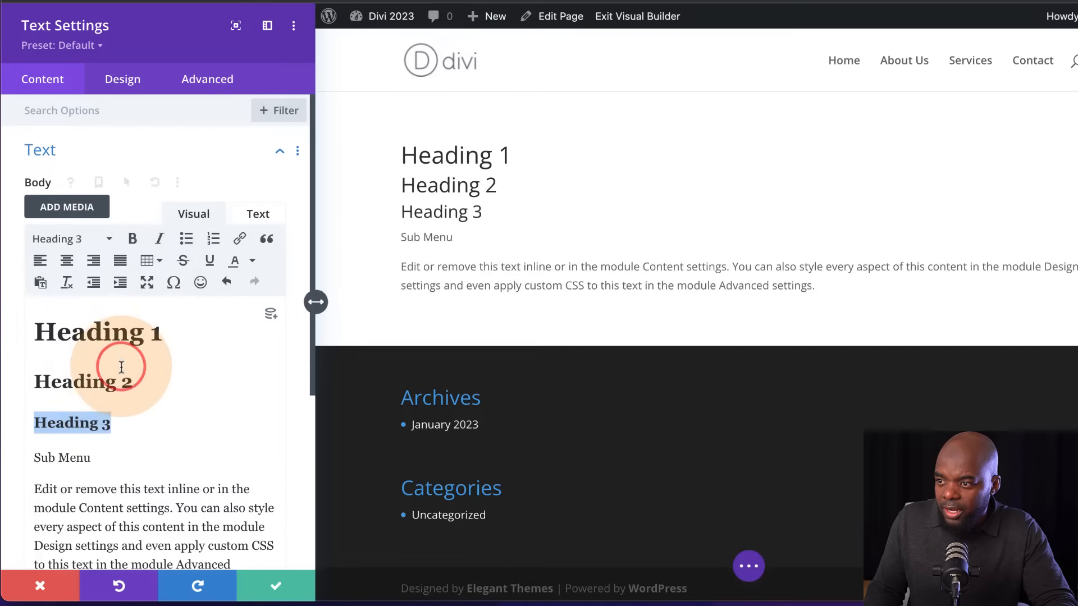
left_click(105, 459)
left_click_drag(101, 460, 31, 457)
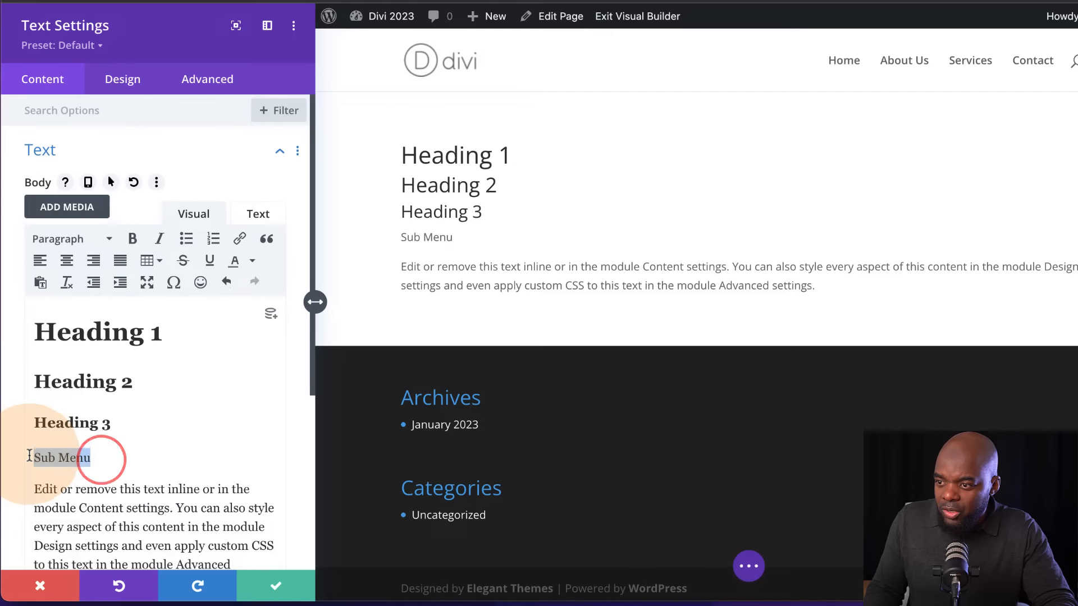
left_click(81, 240)
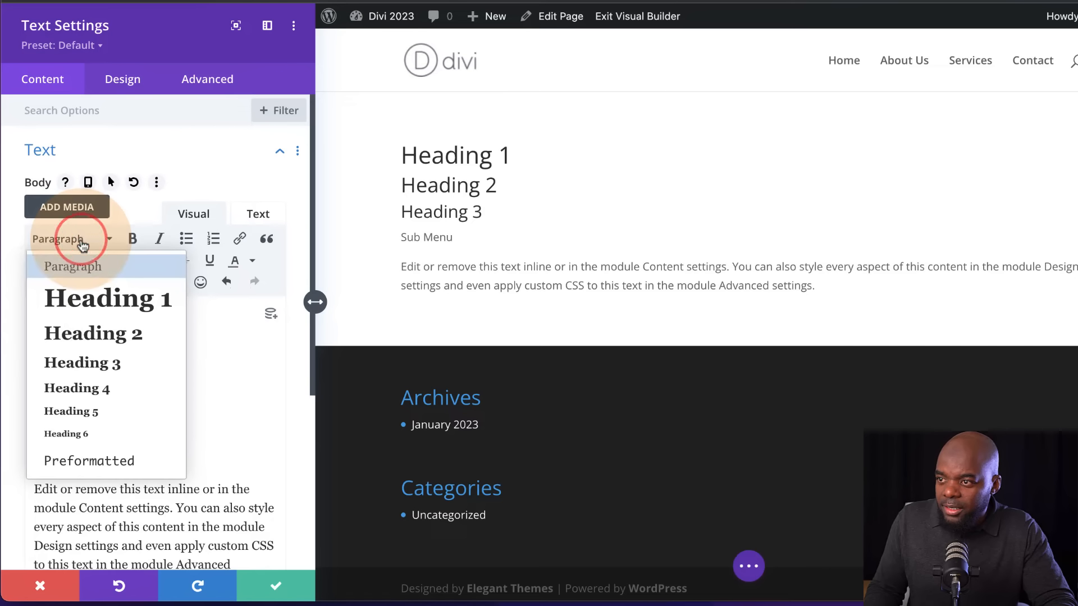
left_click(112, 395)
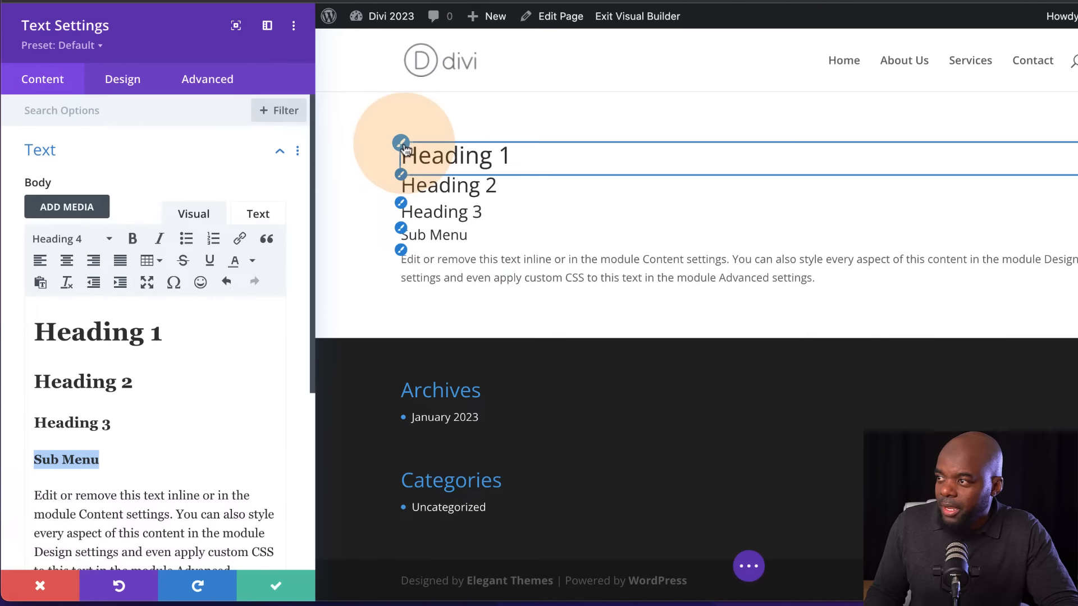
Style the module's H1 heading text with the Poppins font, Bold weight and a text size of 56px
left_click(402, 143)
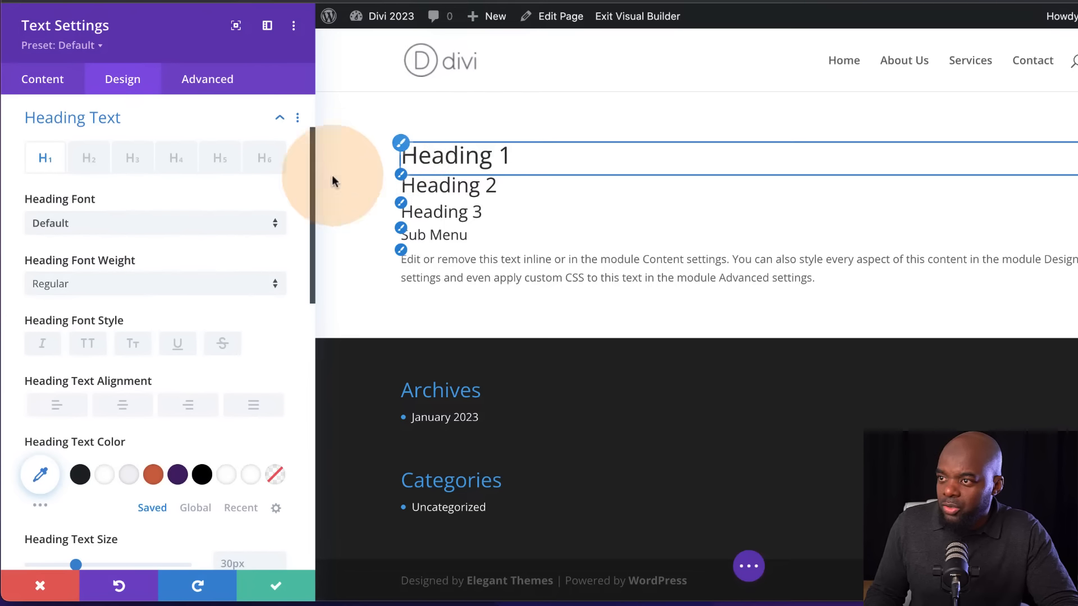
left_click(159, 229)
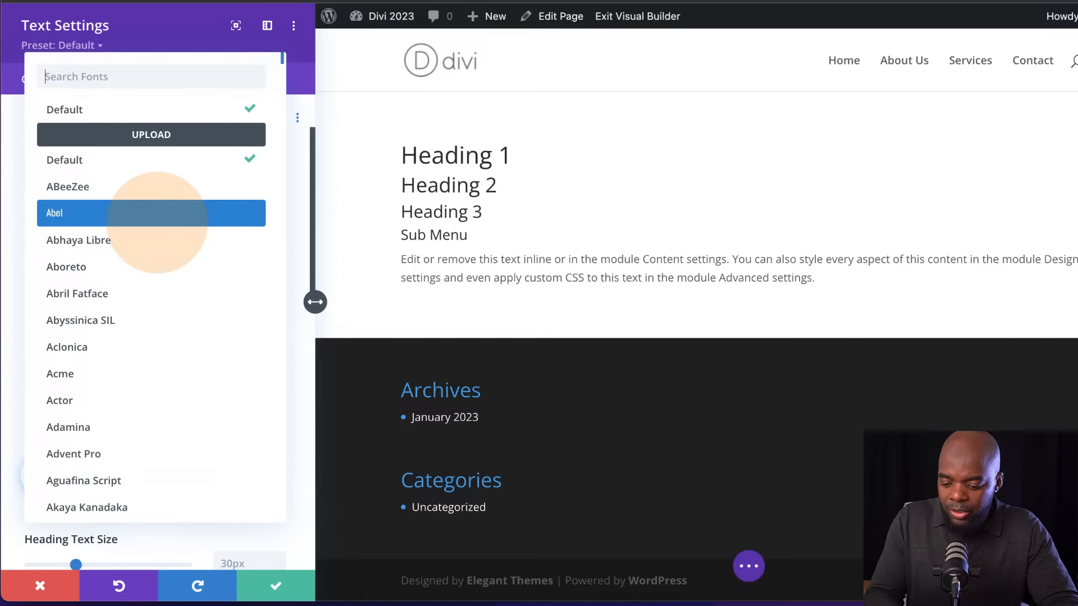
type("popp")
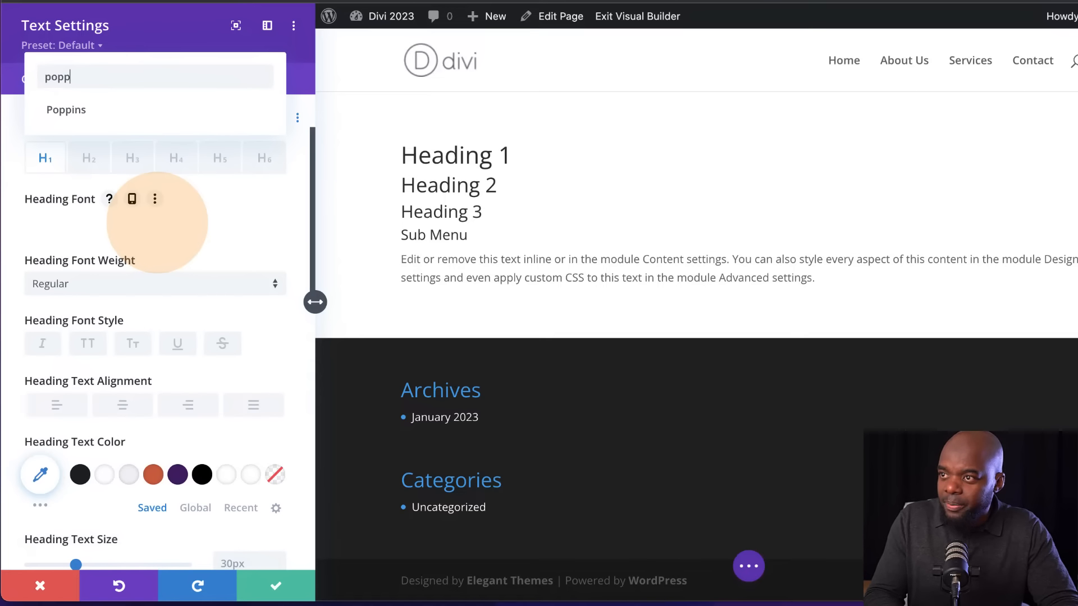
left_click(146, 124)
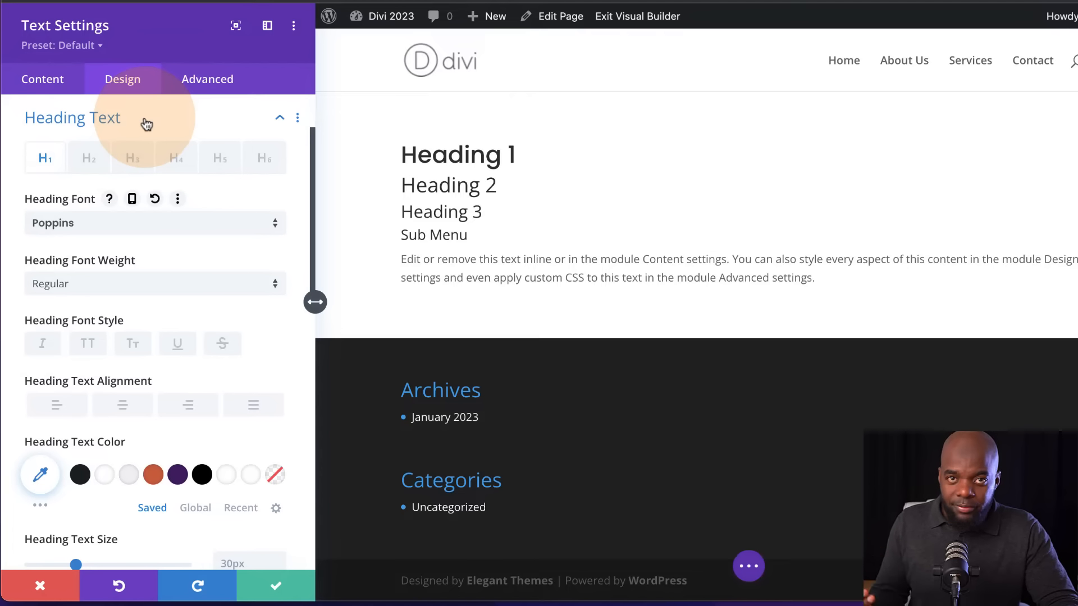
left_click(95, 288)
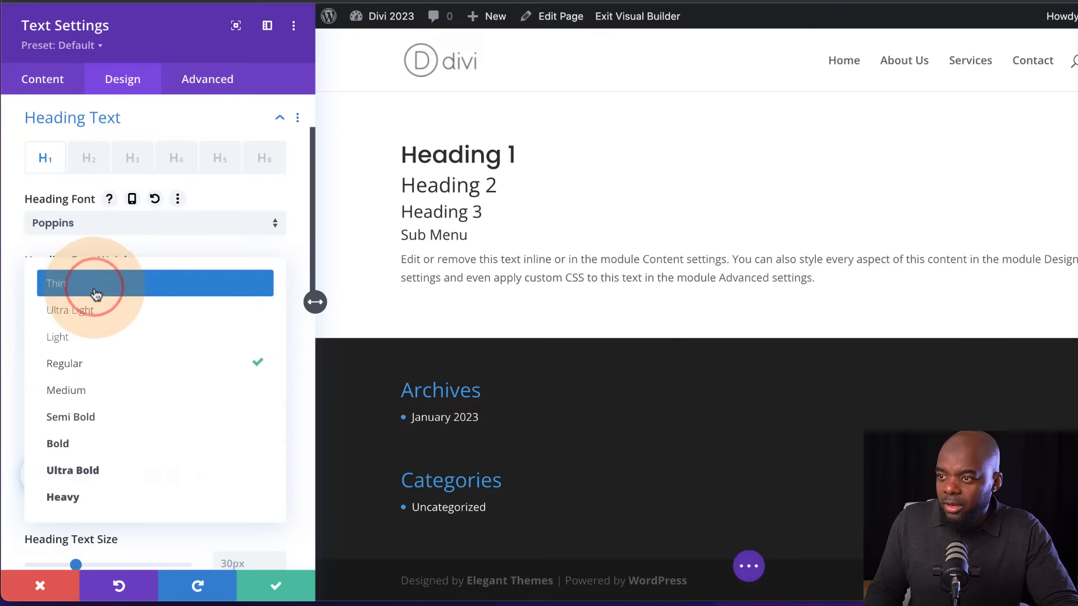
left_click(103, 452)
scroll(203, 426, "down", 3)
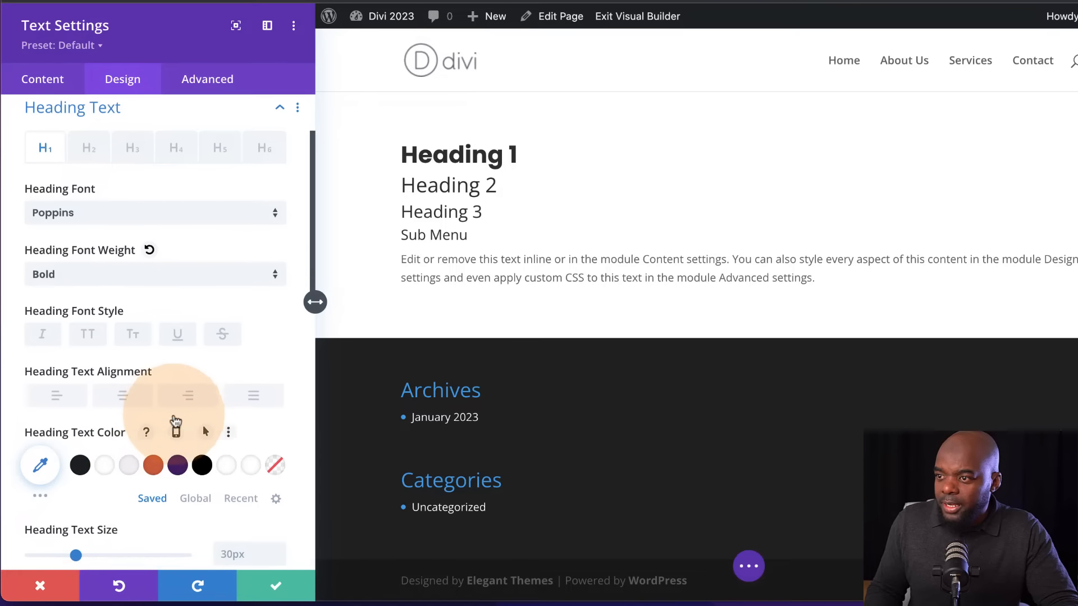
scroll(243, 469, "down", 1)
left_click(239, 456)
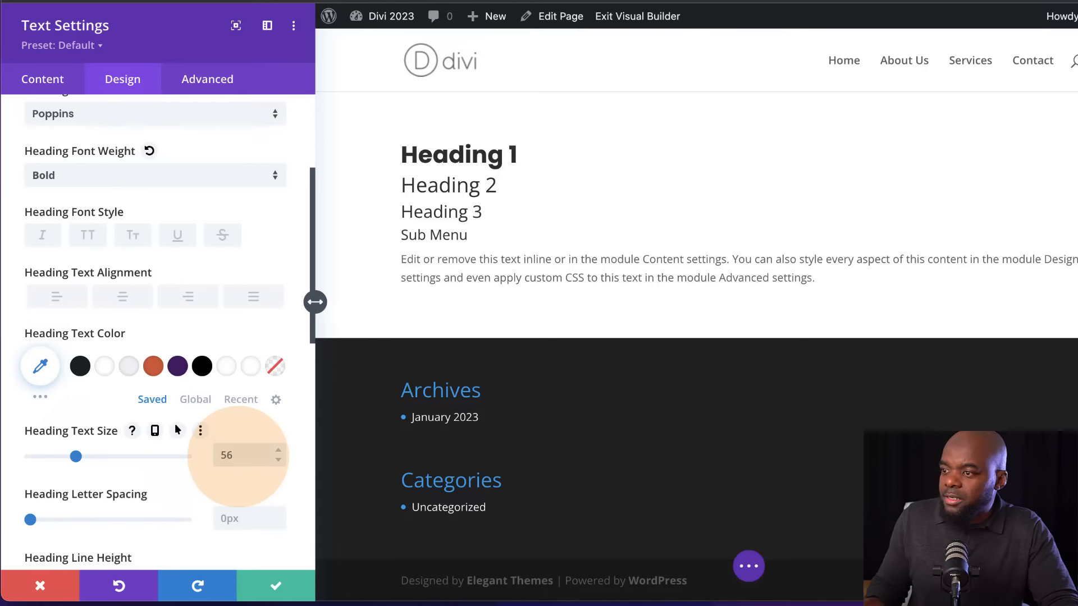
Style the module's H2 heading text with the Poppins font, Bold weight and a text size of 46px
left_click(401, 200)
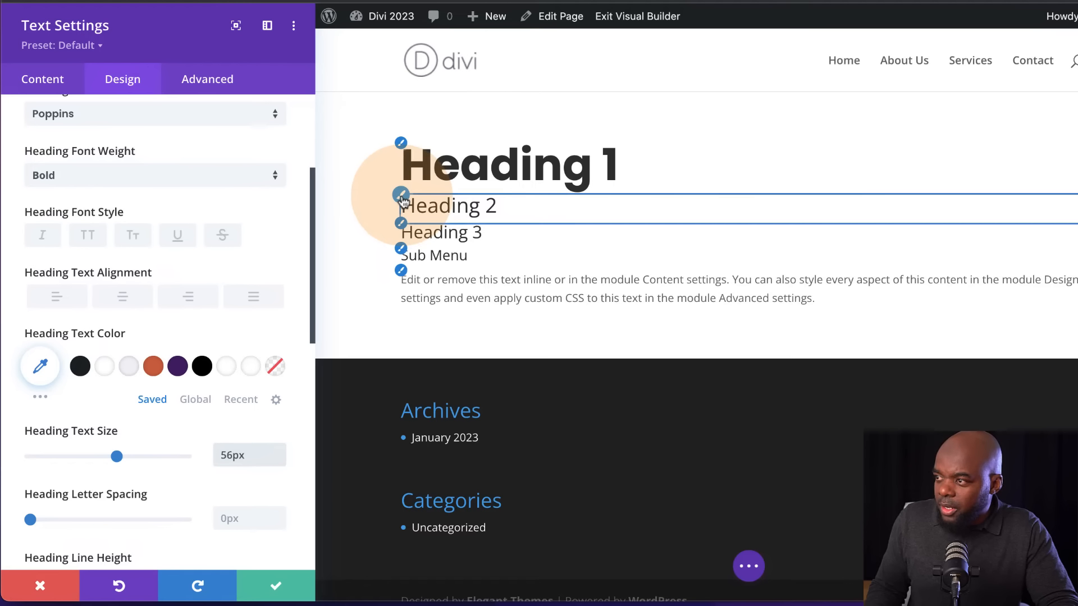
left_click(402, 200)
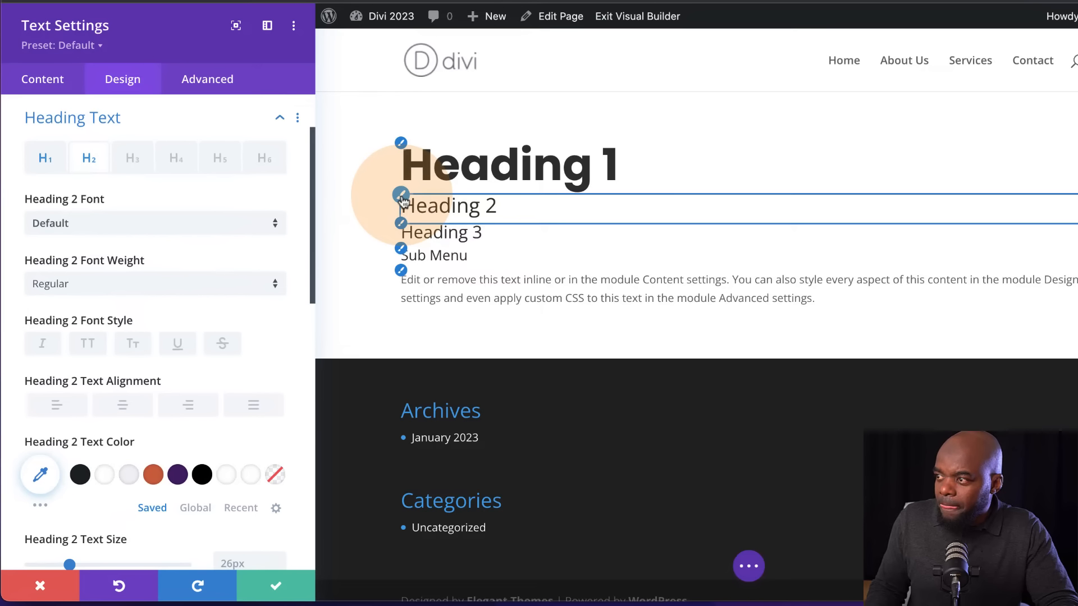
left_click(181, 230)
type("popp")
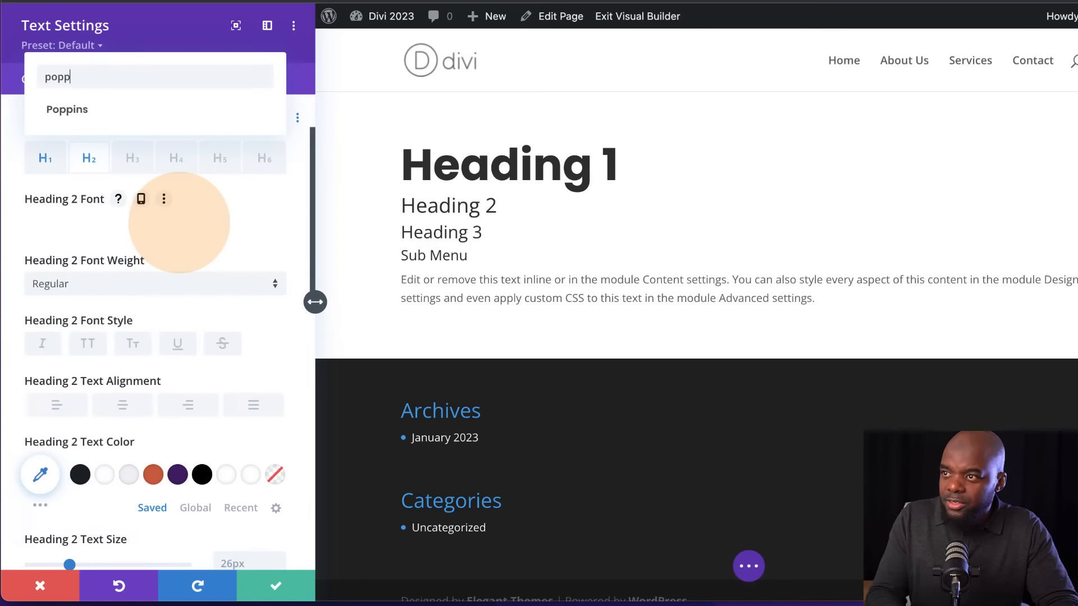
left_click(132, 109)
left_click(124, 268)
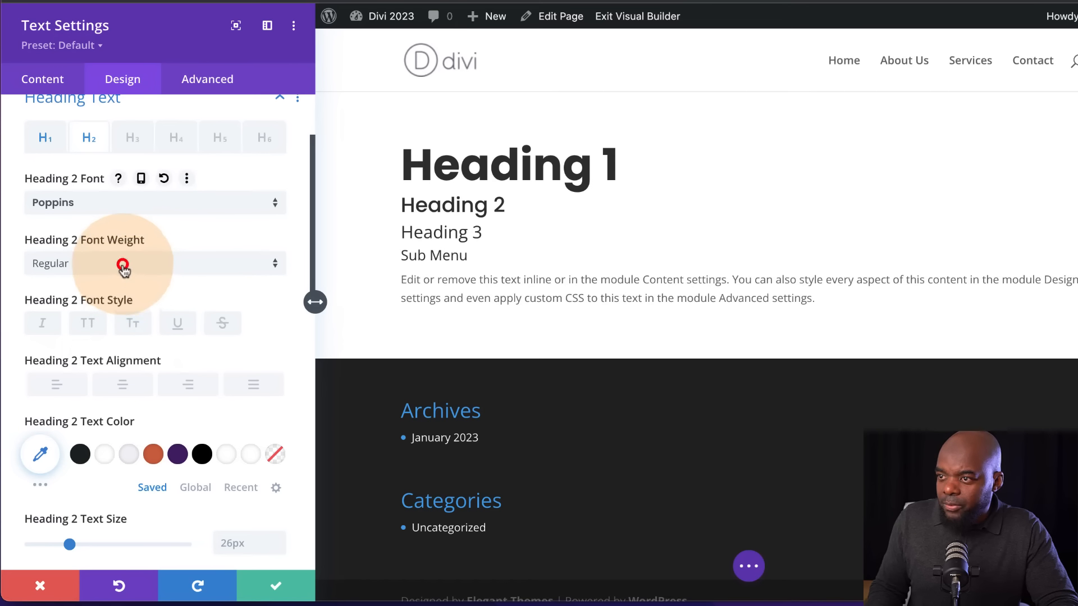
left_click(132, 438)
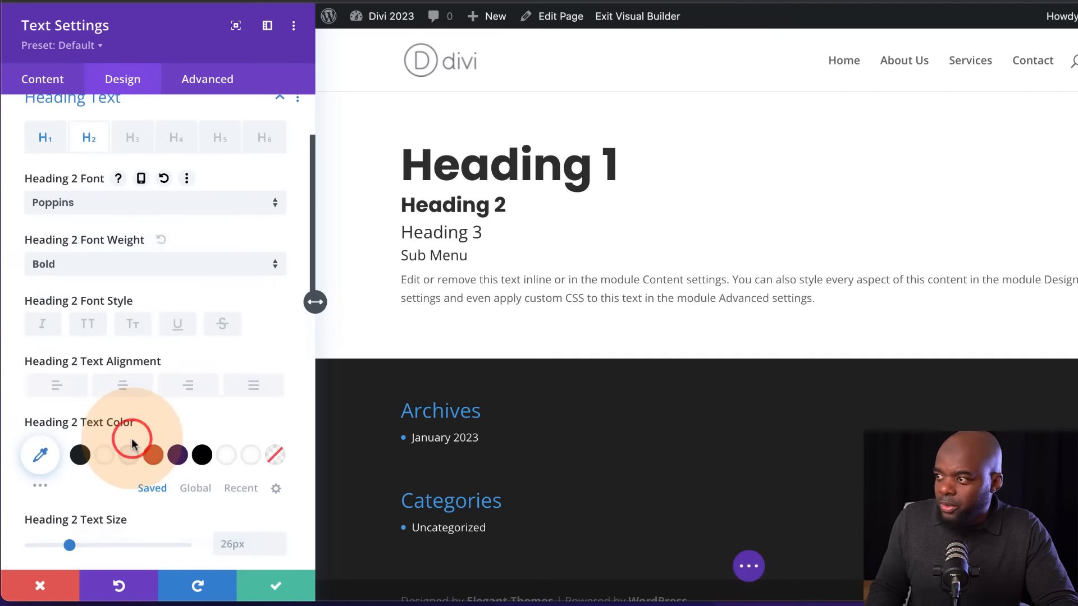
scroll(160, 420, "down", 4)
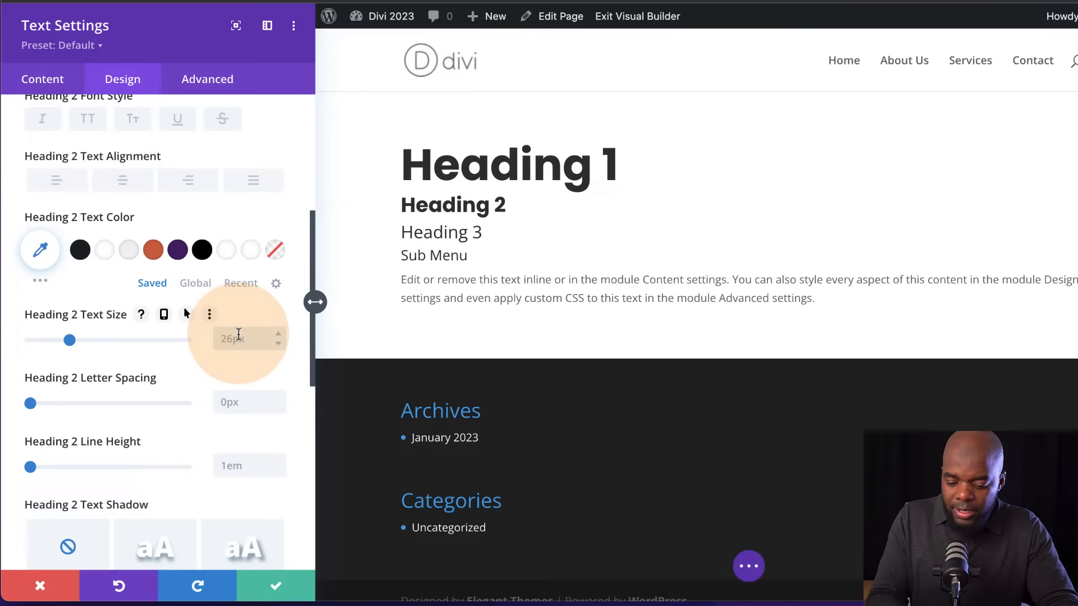
left_click(278, 343)
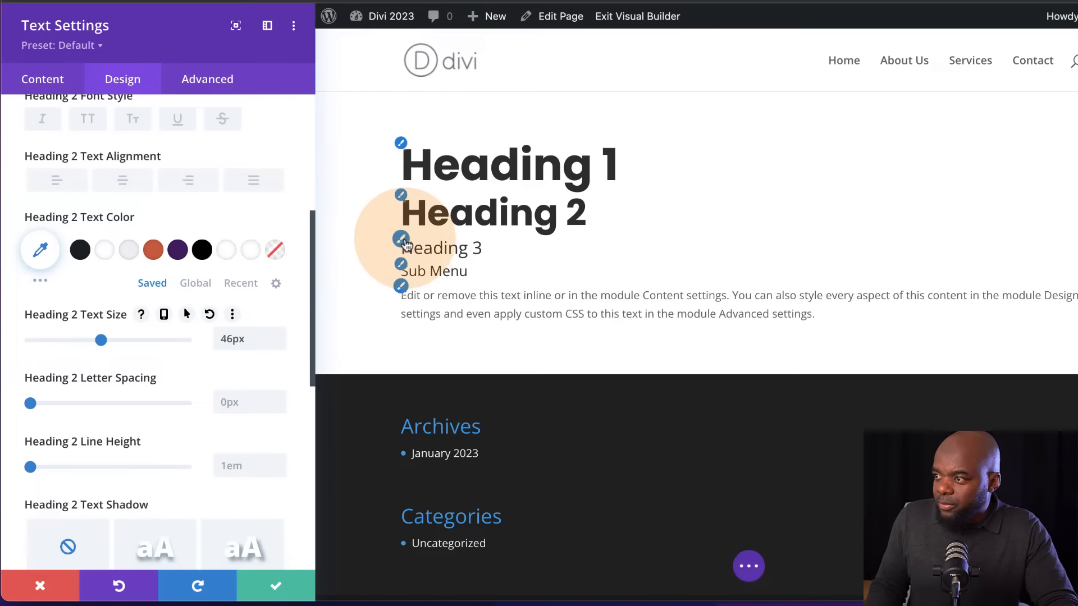
Style the module's H3 heading text with the Poppins font, Bold weight and a text size of 34px
left_click(402, 238)
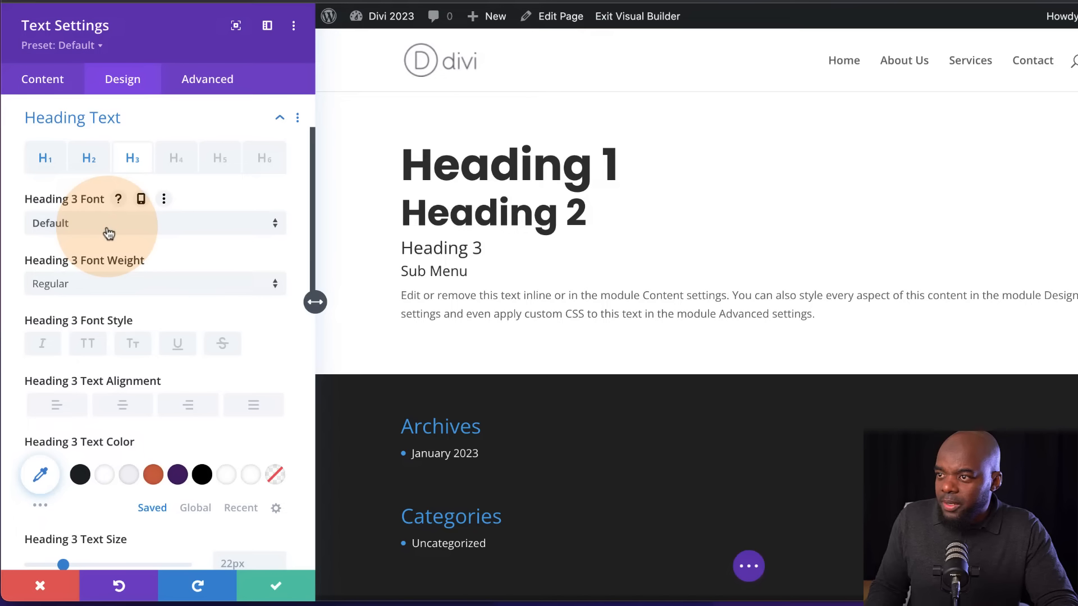
left_click(108, 233)
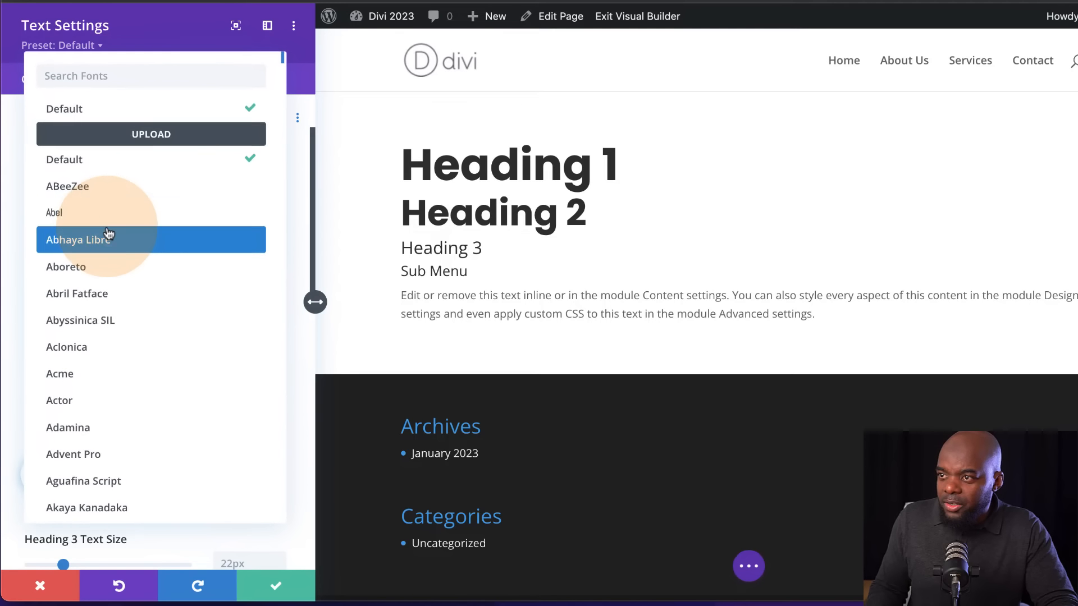
type("poppins")
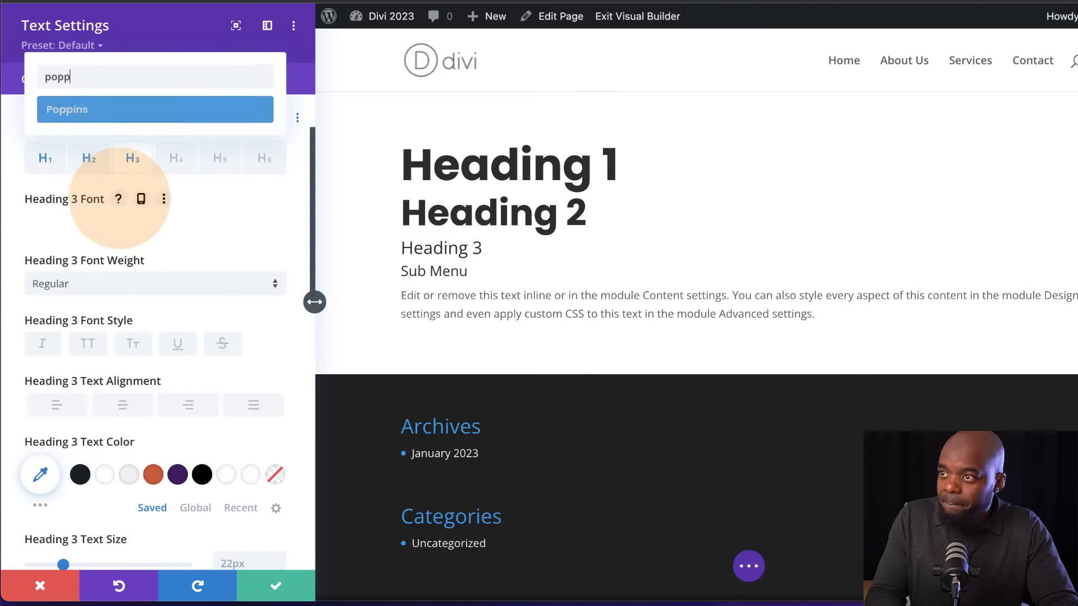
key("Return")
left_click(115, 287)
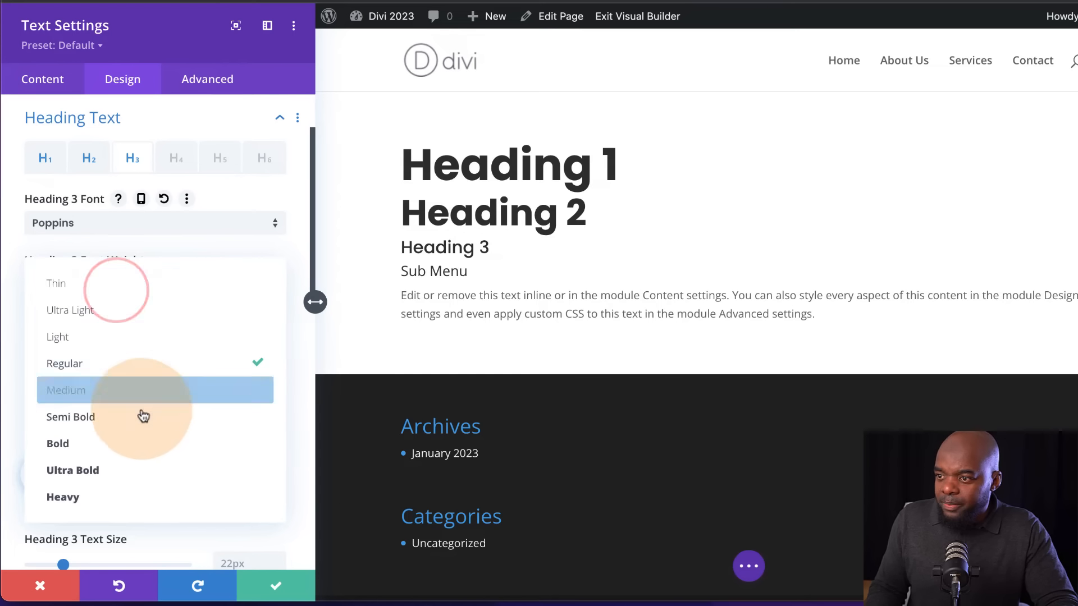
left_click(125, 442)
scroll(223, 511, "down", 3)
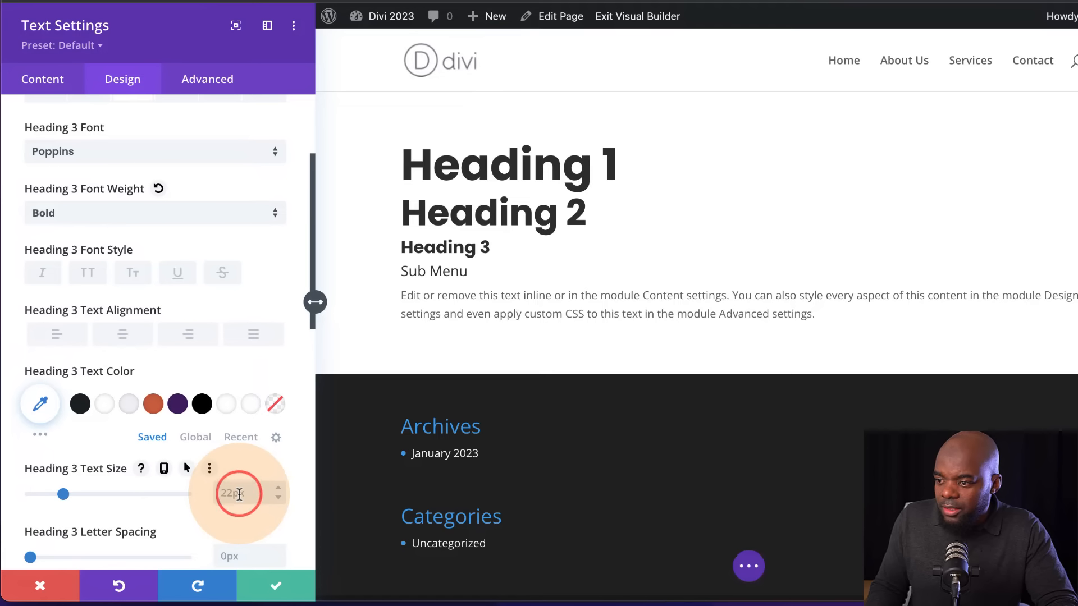
left_click(239, 494)
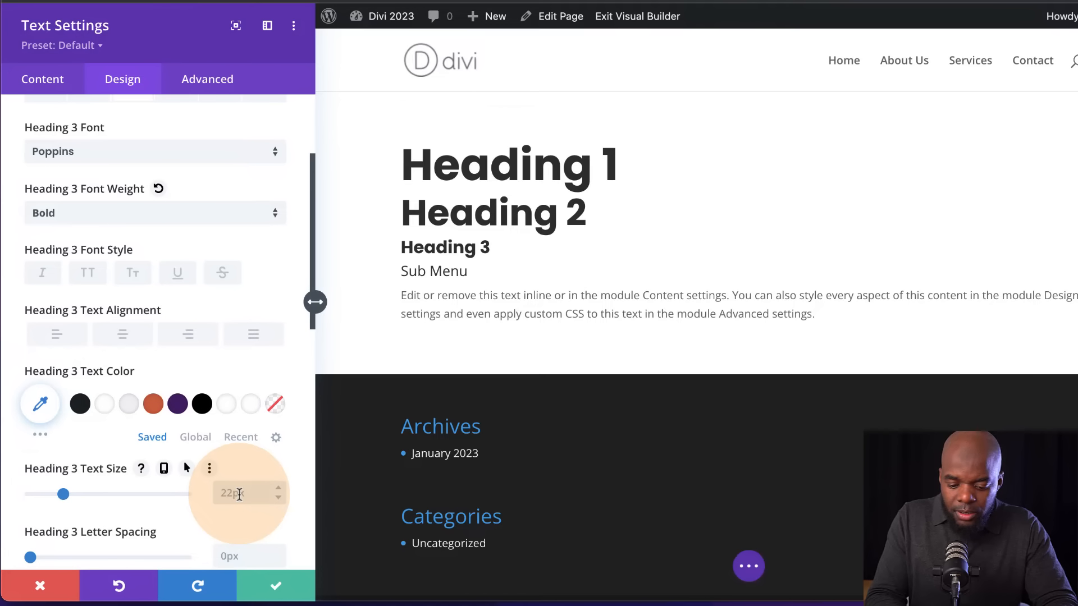
type("34px")
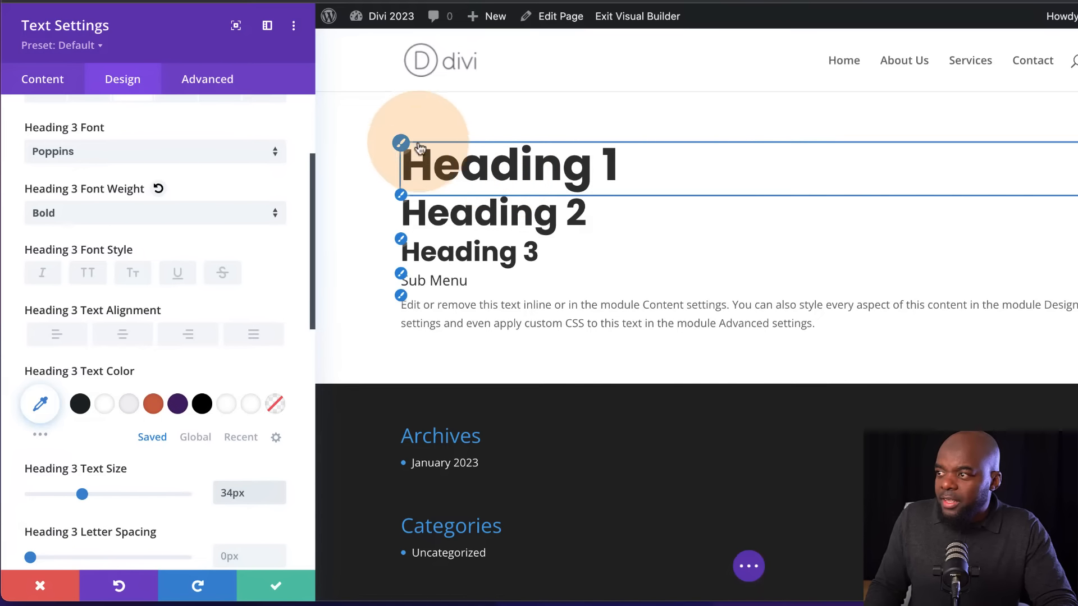
Style the module's H4 heading text with the Poppins font, Bold weight and uppercase style
left_click(403, 278)
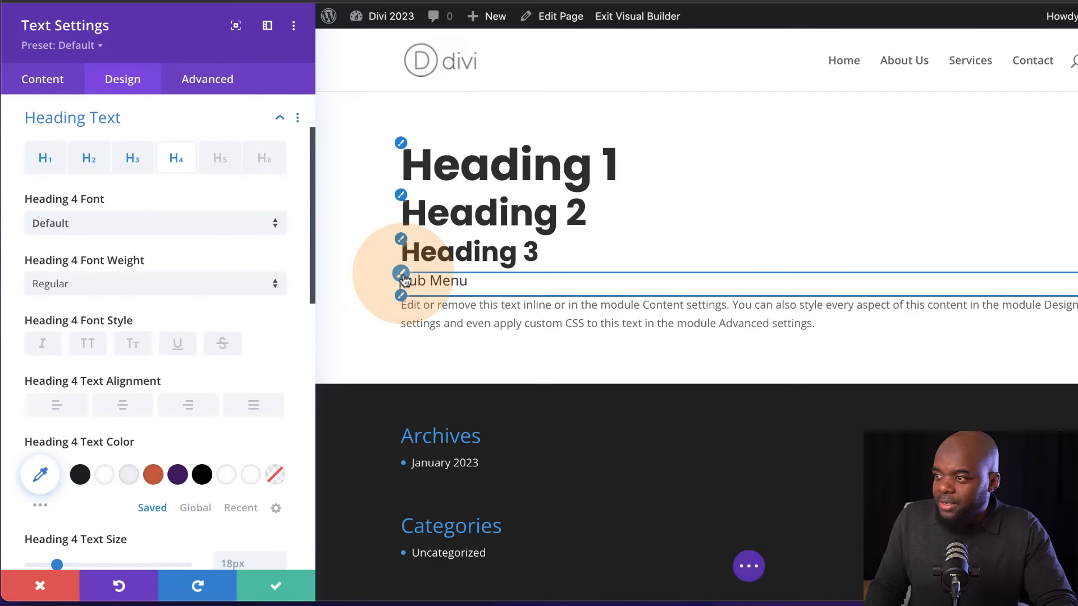
left_click(186, 234)
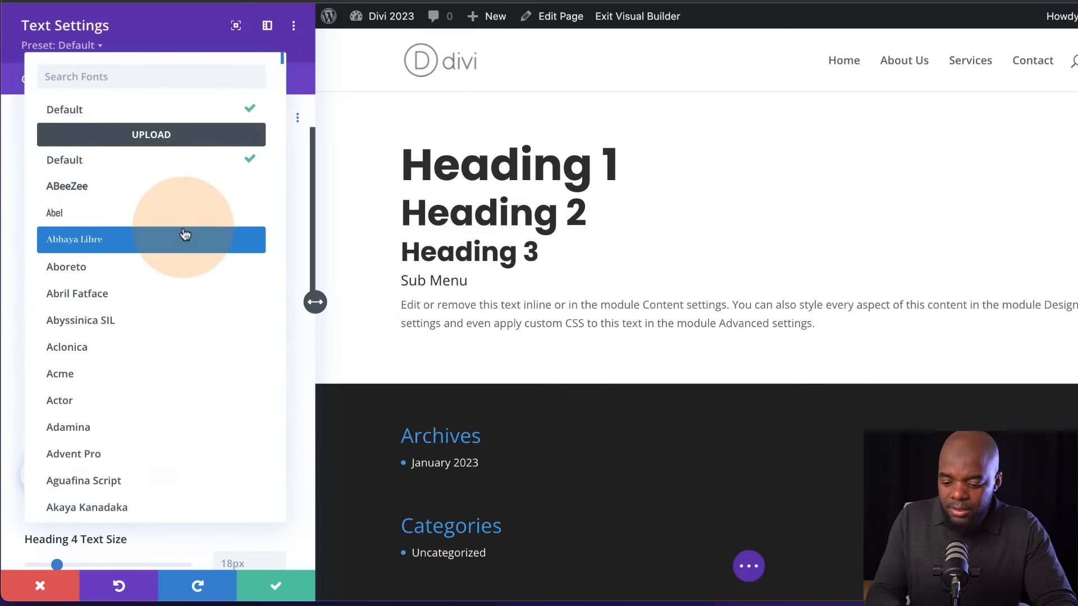
type("popp")
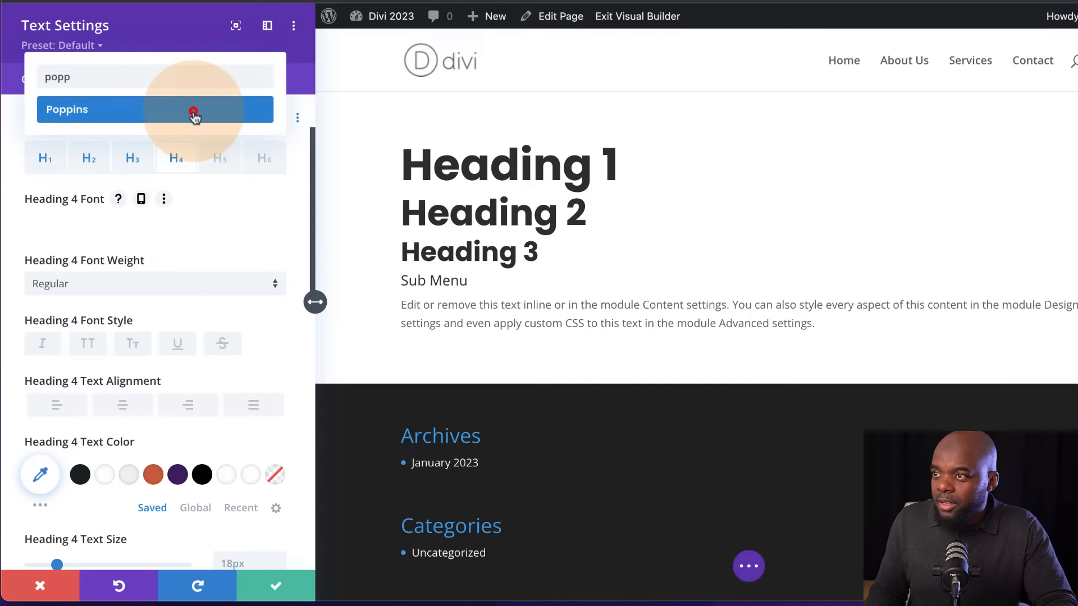
left_click(194, 115)
left_click(90, 344)
left_click(84, 285)
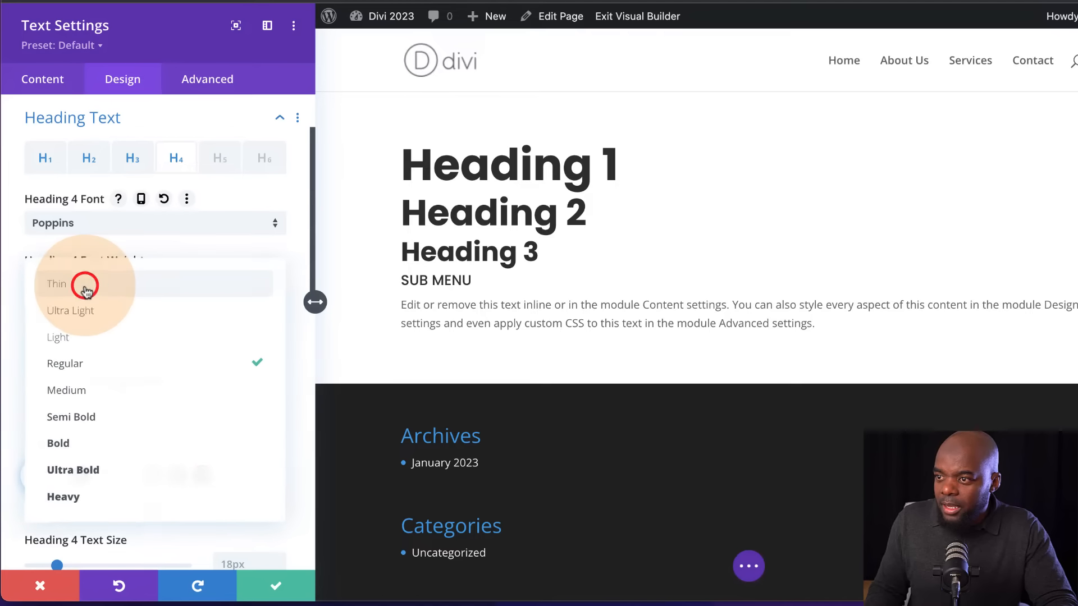
left_click(140, 446)
Set the letter spacing of the H4 heading text to 8px
scroll(233, 461, "down", 2)
scroll(234, 471, "down", 2)
left_click(281, 493)
left_click(280, 493)
left_click(281, 493)
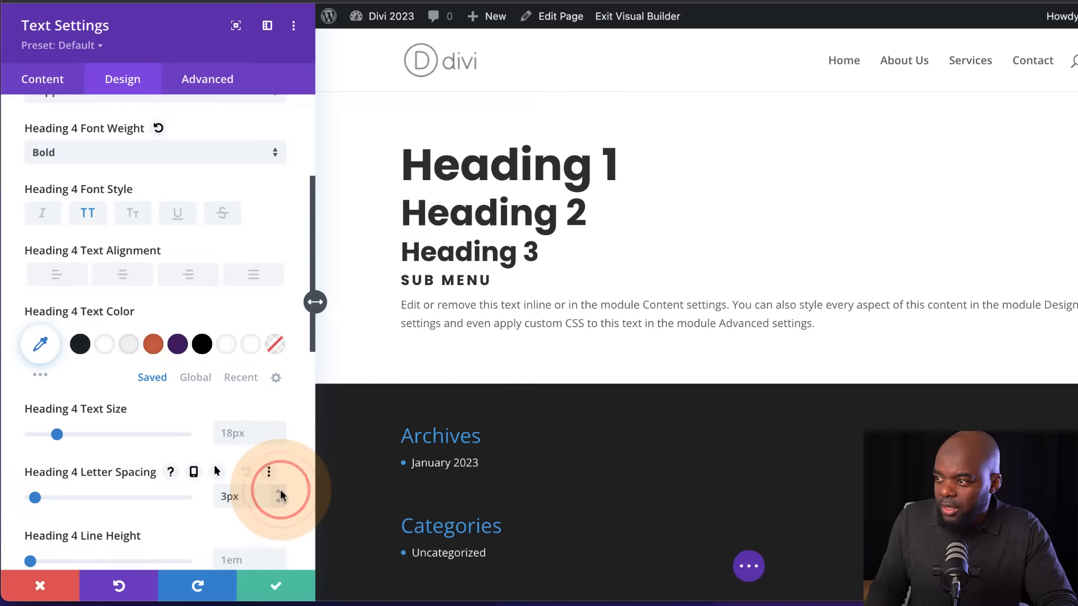
left_click(281, 493)
left_click(280, 493)
left_click(281, 493)
left_click(281, 493)
left_click(281, 493)
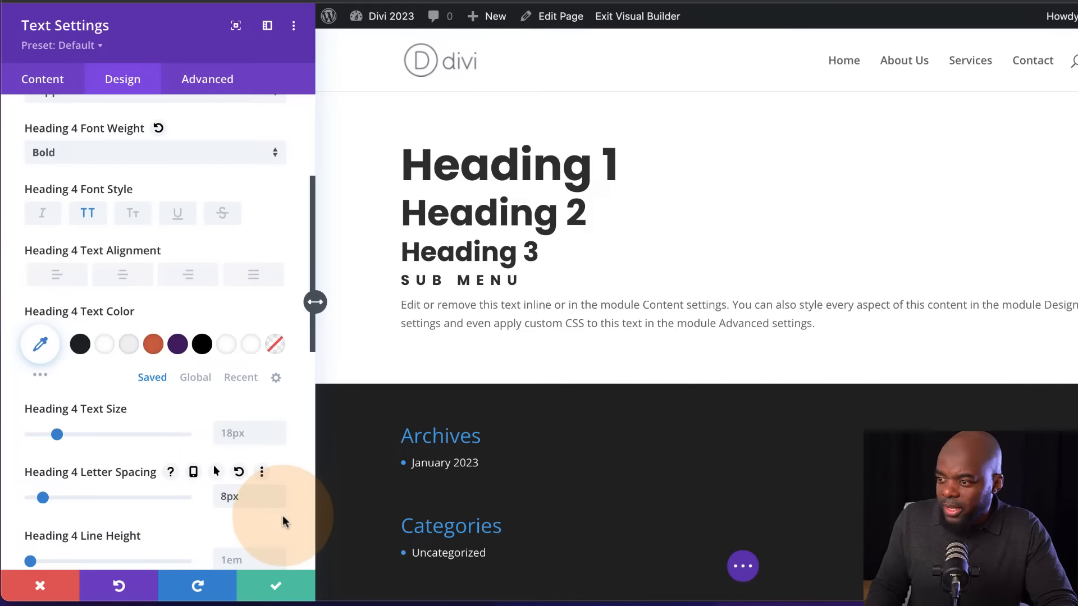
Style the module's body text with the Poppins font and a text size of 16px, keeping the default line height
left_click(403, 298)
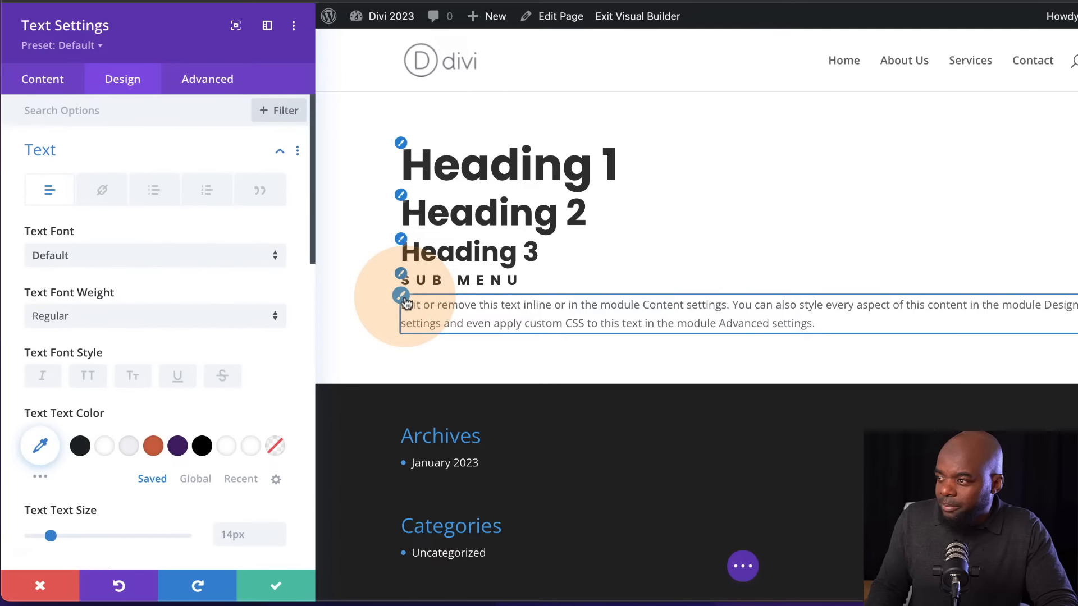
left_click(113, 256)
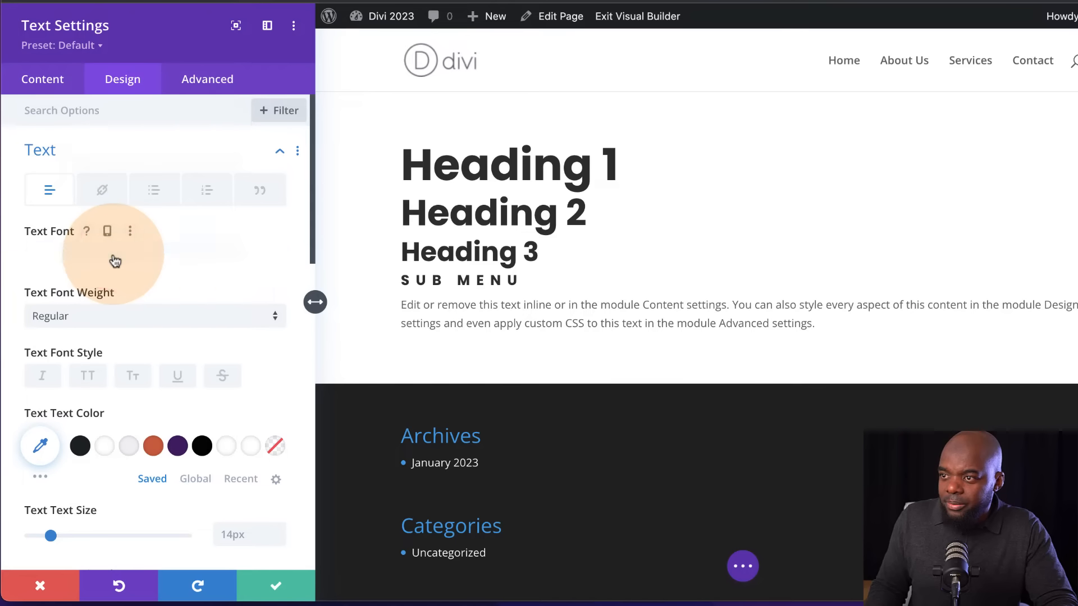
type("popp")
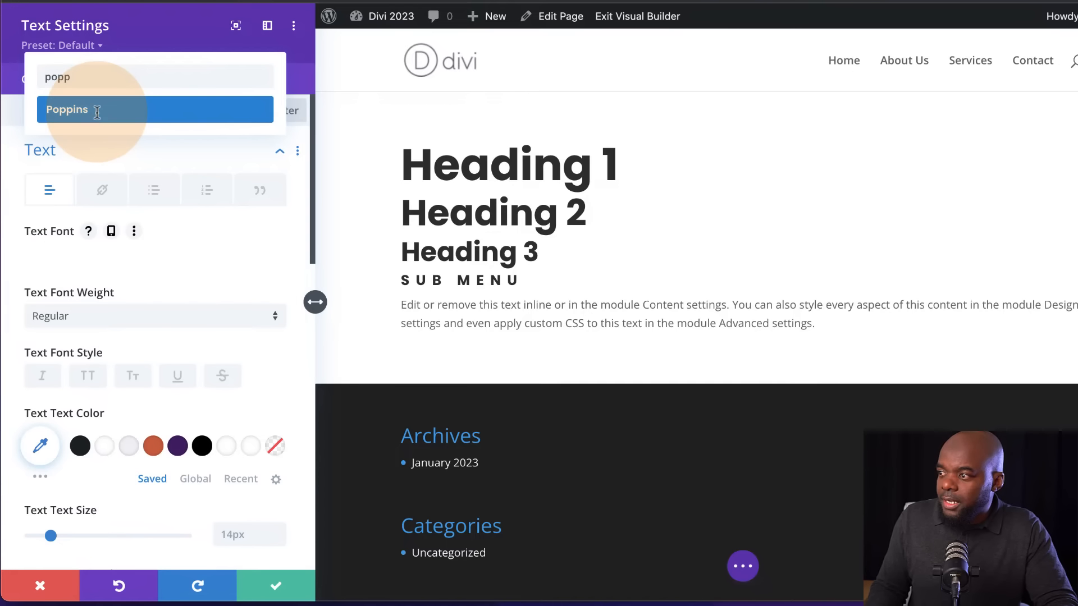
left_click(97, 111)
scroll(236, 385, "down", 4)
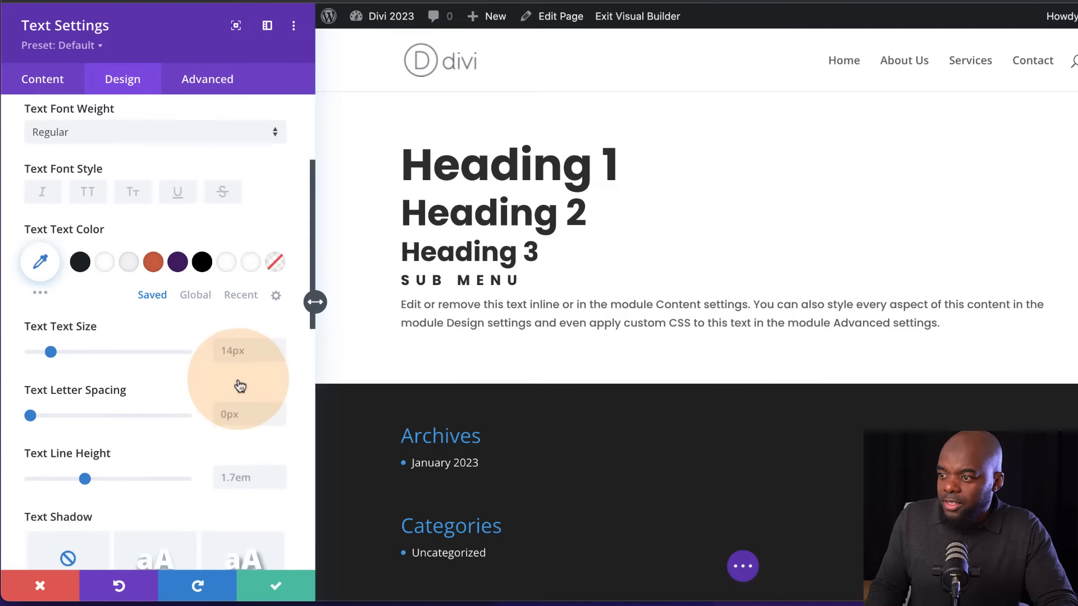
left_click(276, 349)
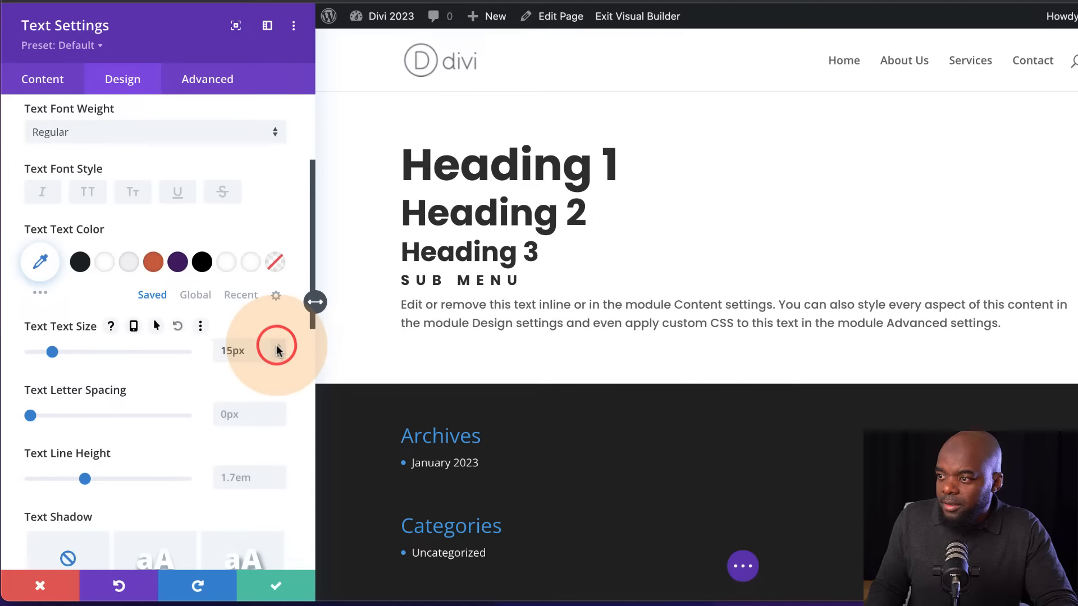
left_click(277, 349)
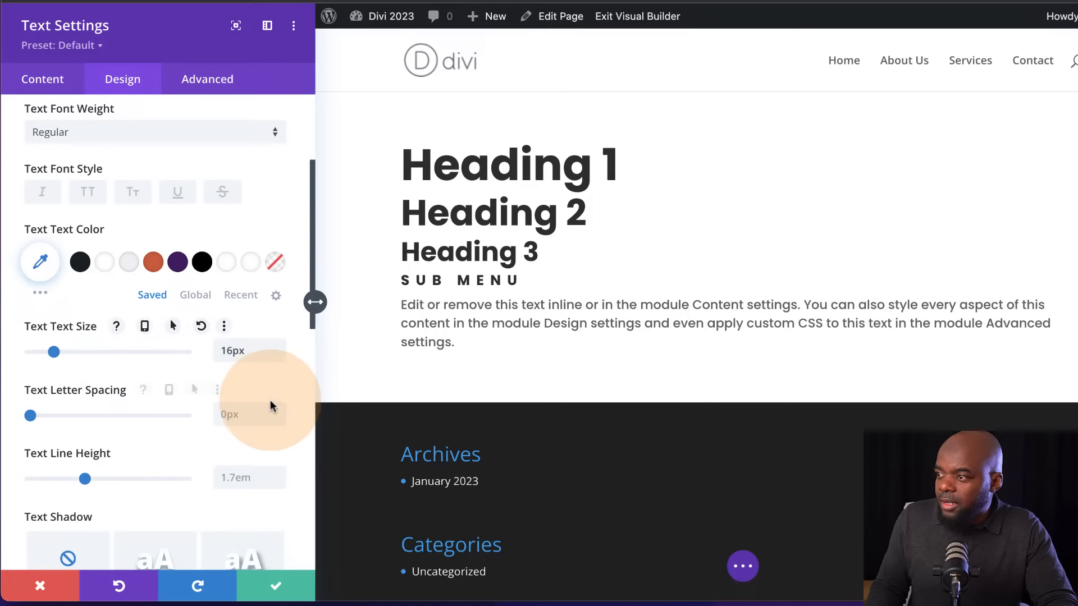
scroll(271, 402, "down", 1)
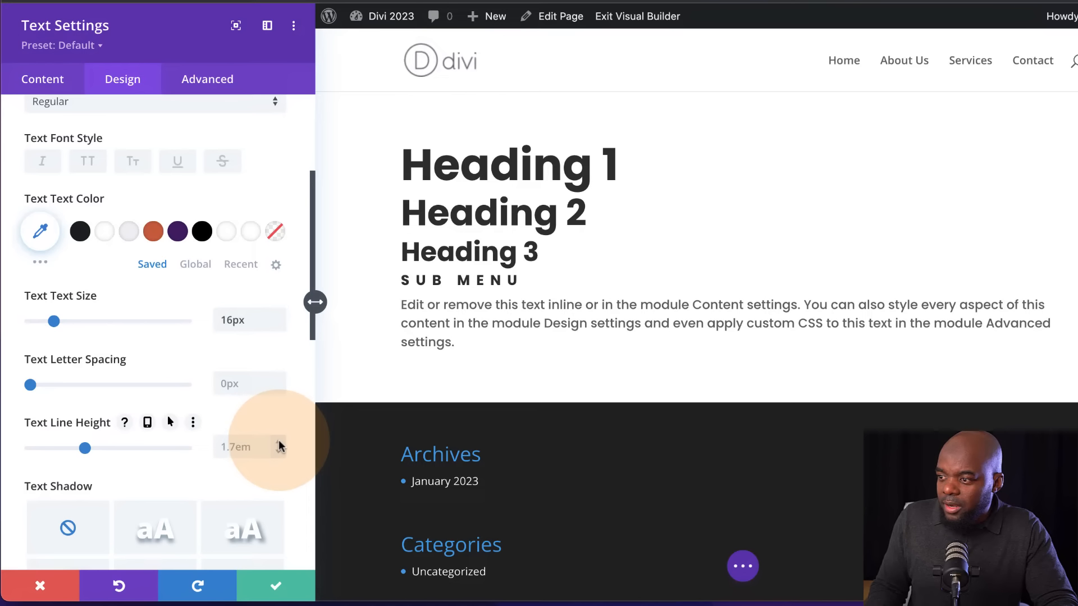
left_click(279, 443)
left_click(279, 451)
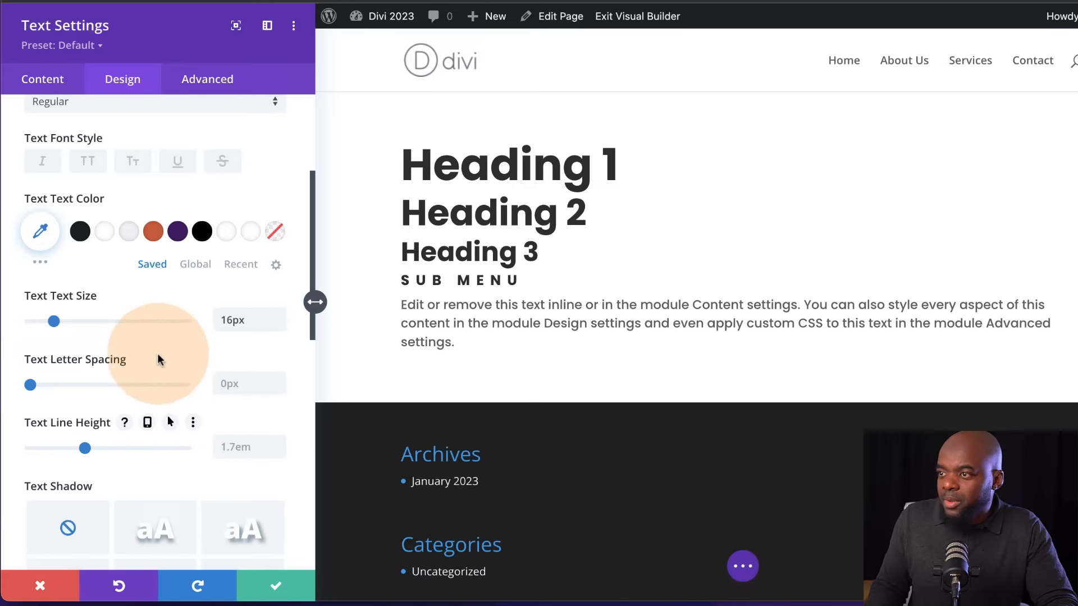
Apply the saved dark color #172226 to the body text, the H4 heading text and the H3 heading text
scroll(158, 357, "up", 5)
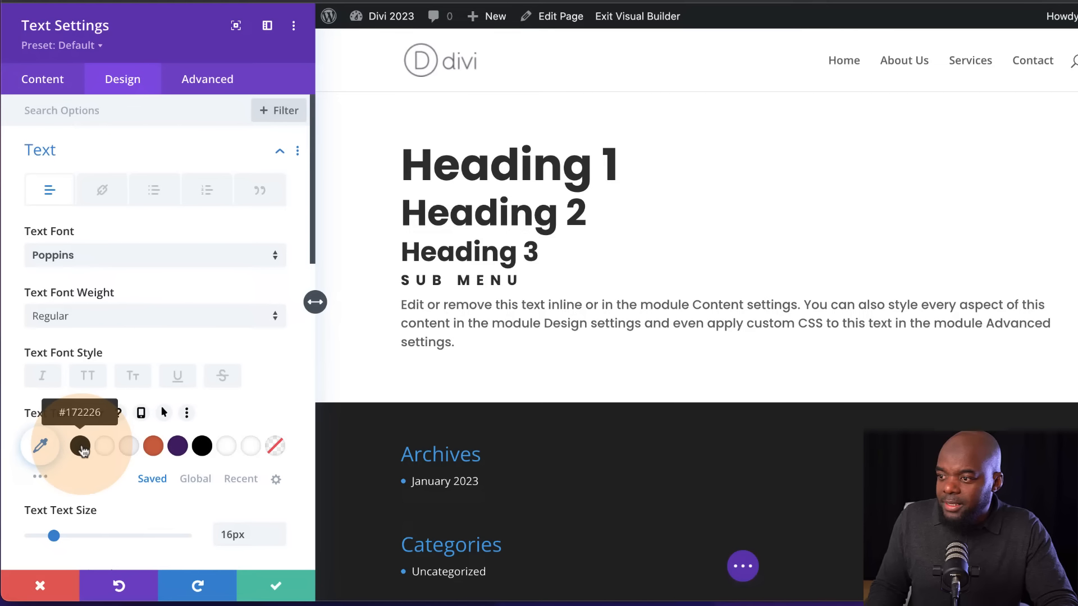
left_click(81, 447)
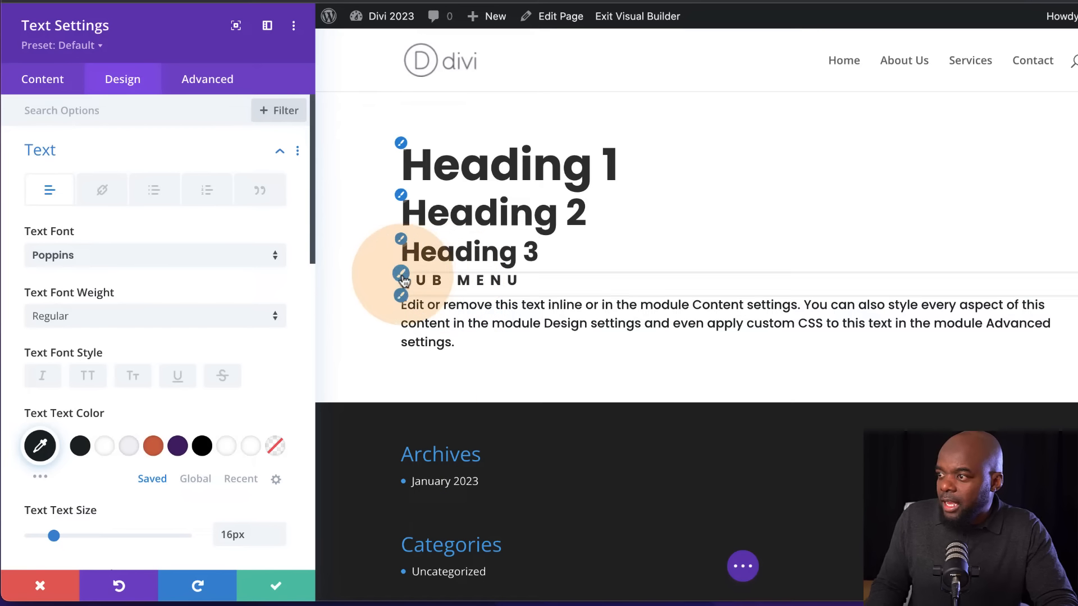
left_click(402, 276)
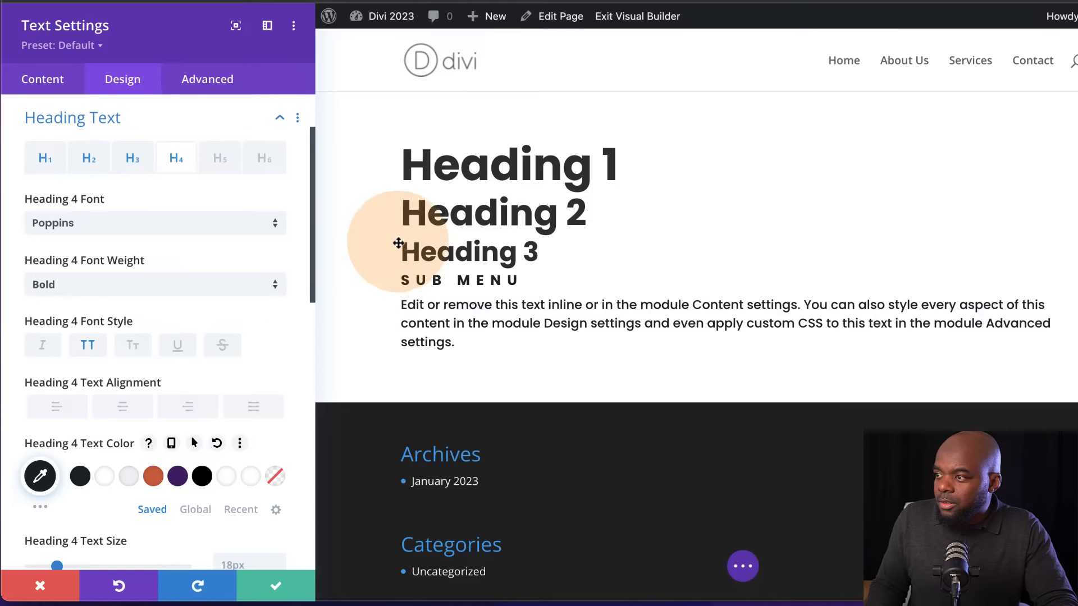
left_click(401, 240)
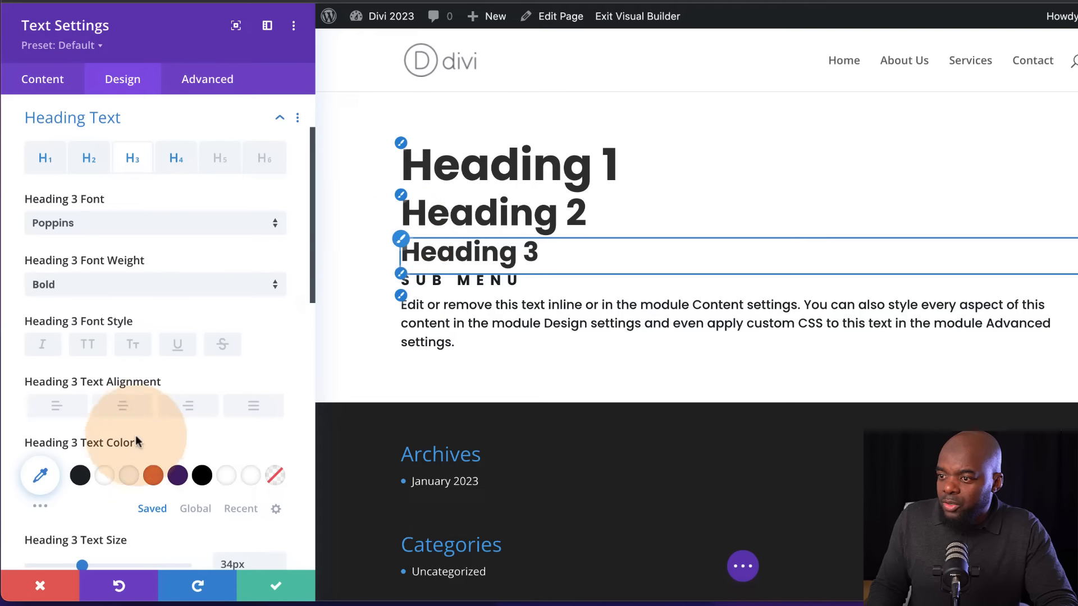
left_click(80, 475)
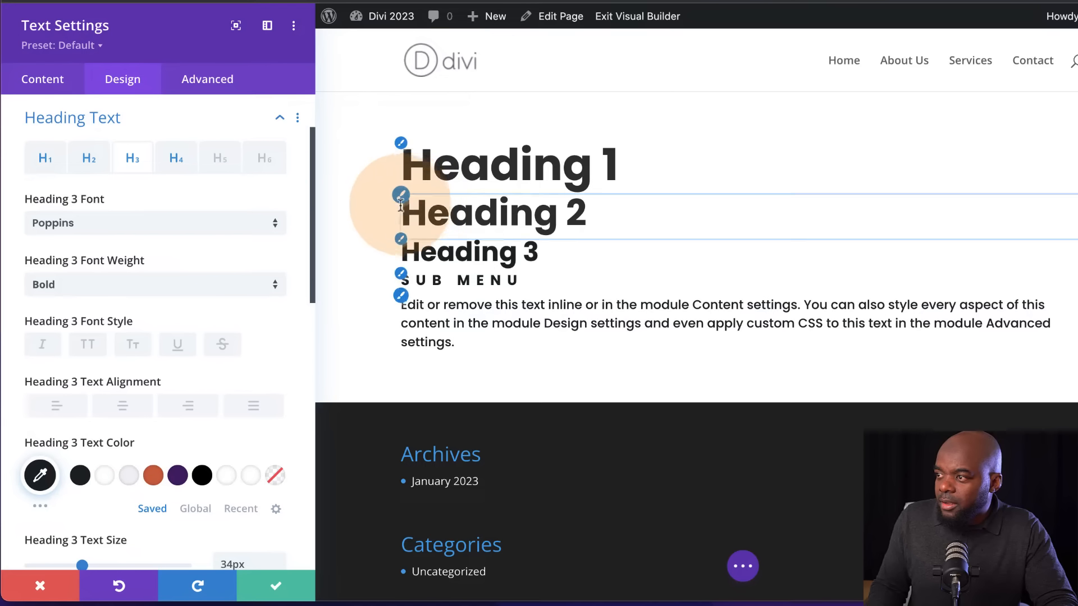
Apply the saved dark color #172226 to the H2 and H1 heading text
left_click(401, 196)
left_click(85, 470)
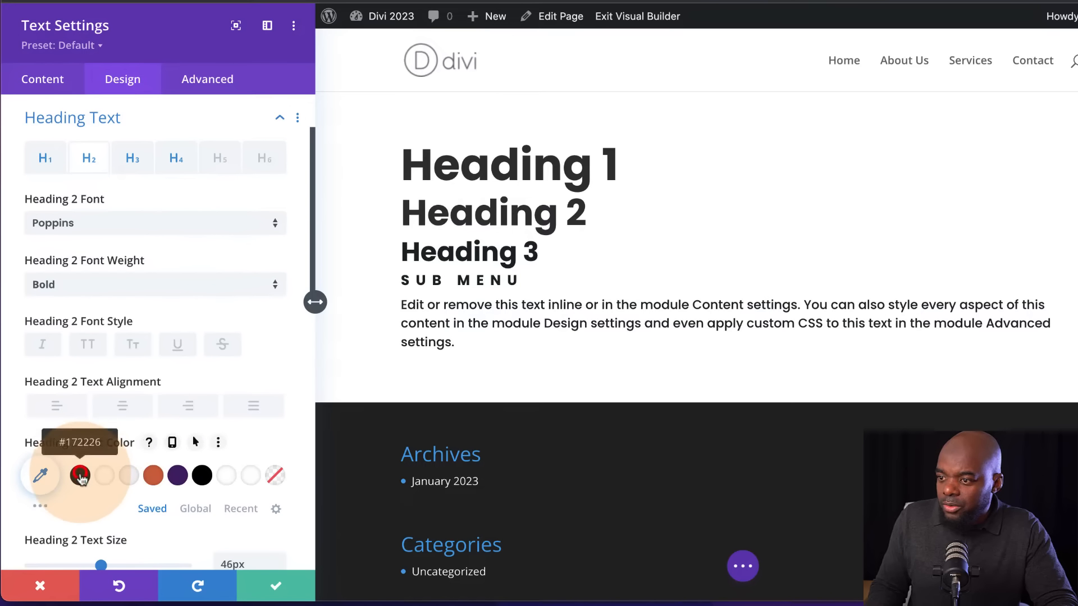
left_click(402, 144)
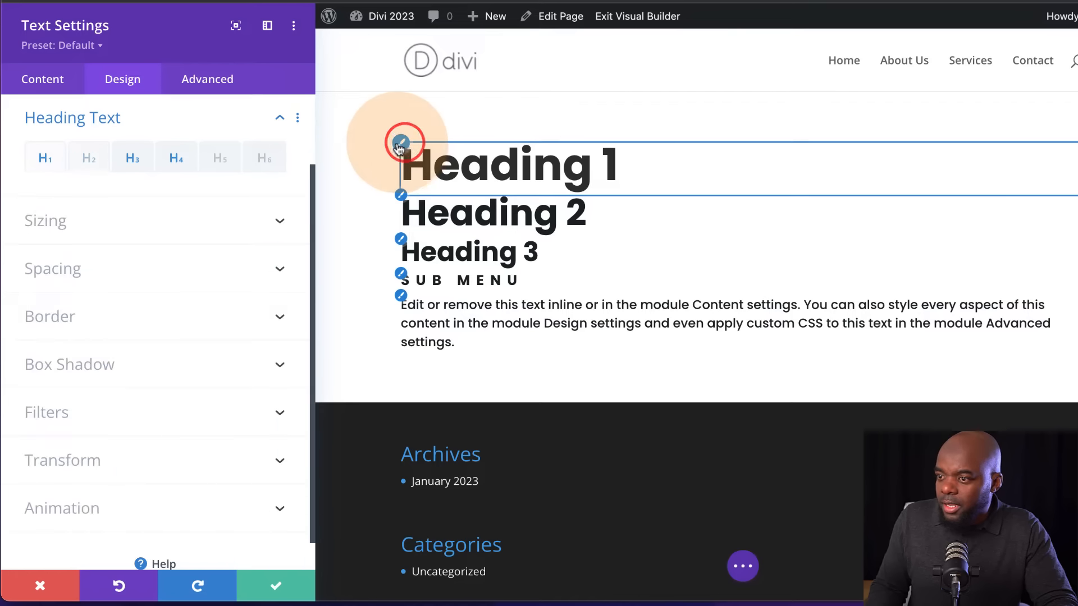
left_click(80, 476)
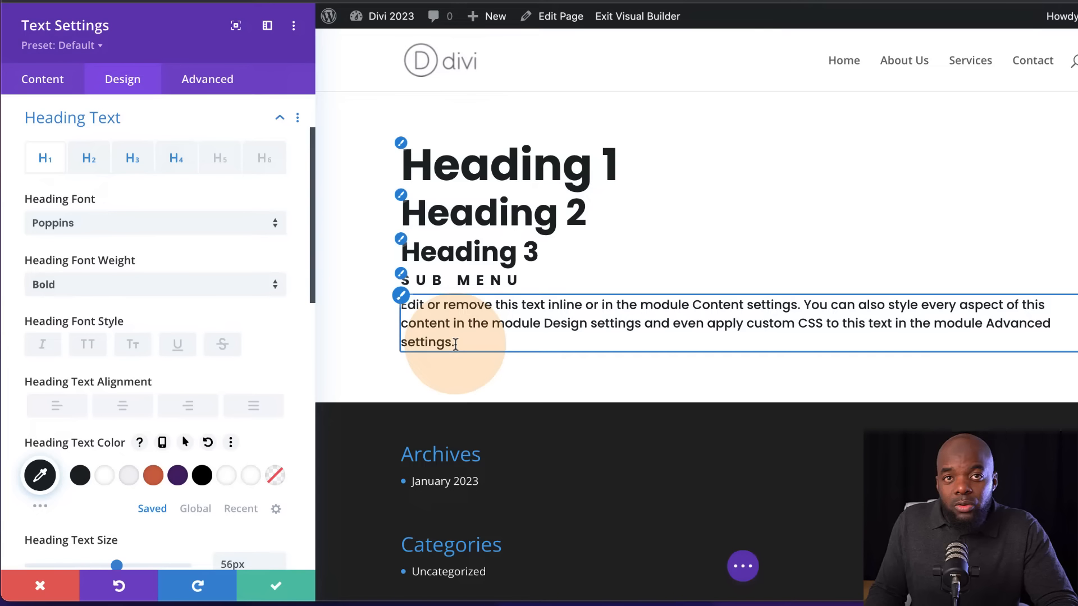
Turn the words "settings and" in the body paragraph into a link pointing to #
left_click(592, 323)
left_click_drag(605, 323, 670, 327)
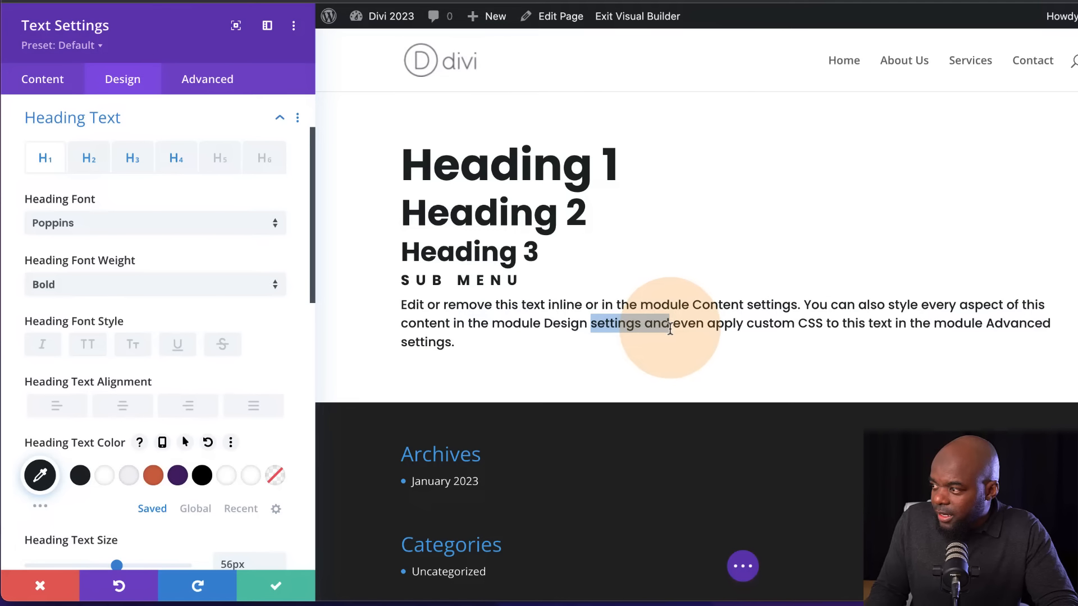
left_click(670, 286)
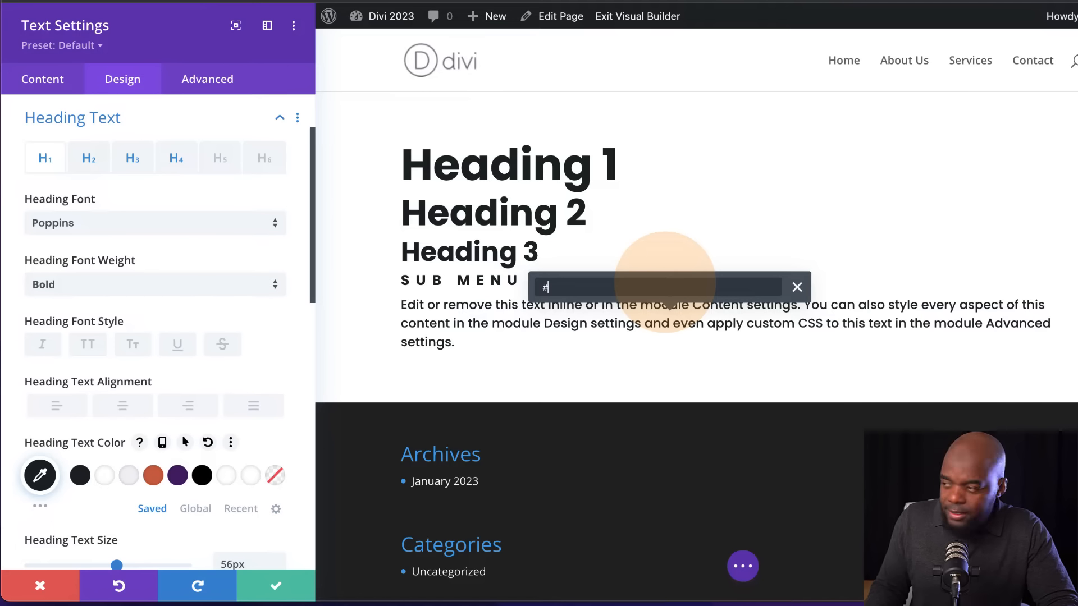
key("Return")
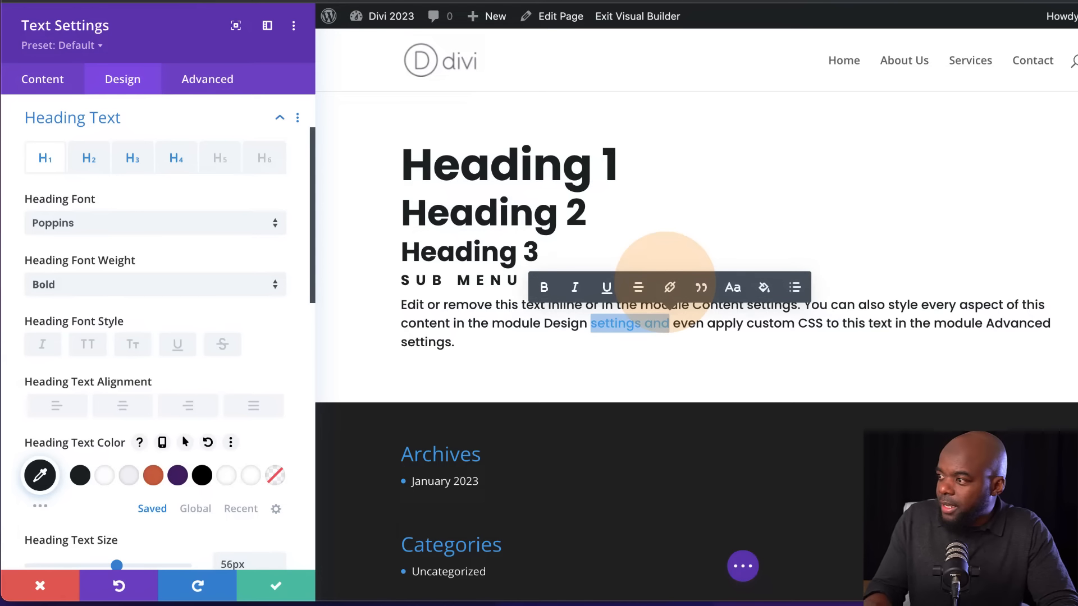
left_click(544, 336)
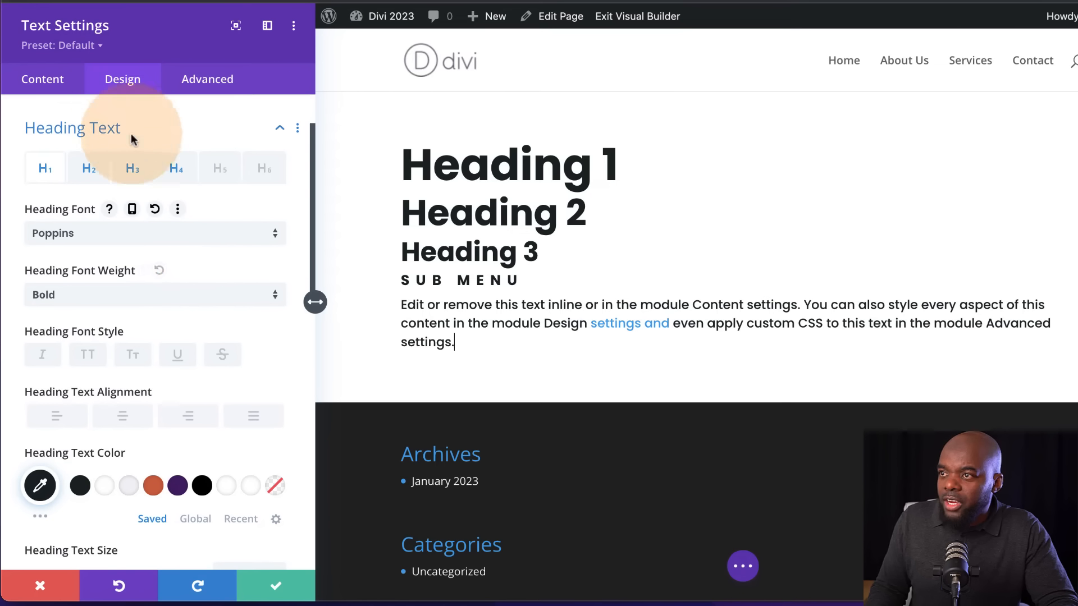
Set the link font of the text module to Poppins
scroll(169, 225, "up", 3)
left_click(177, 152)
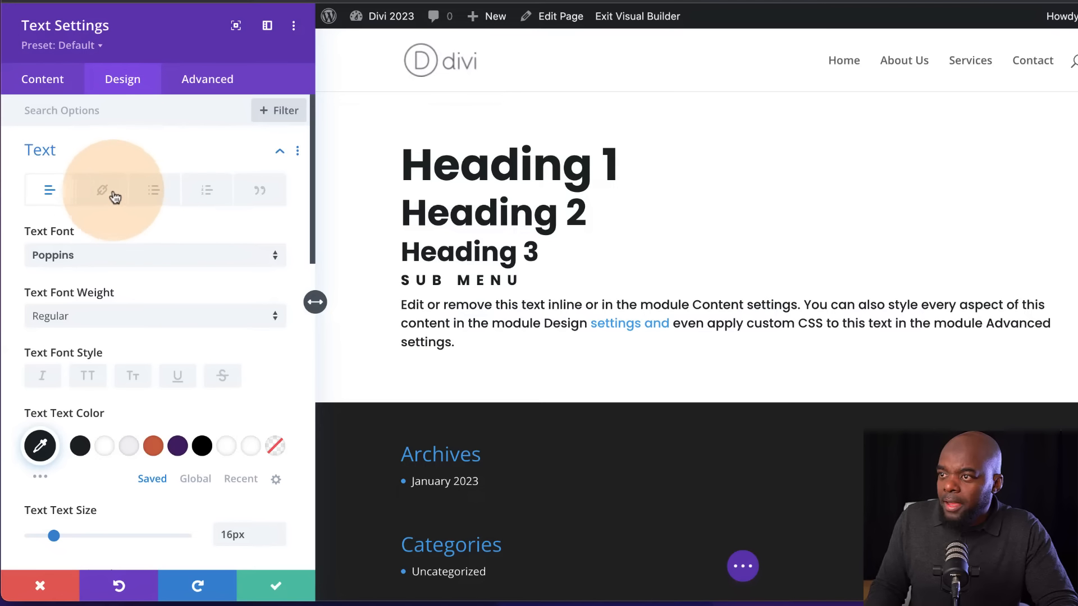
left_click(107, 191)
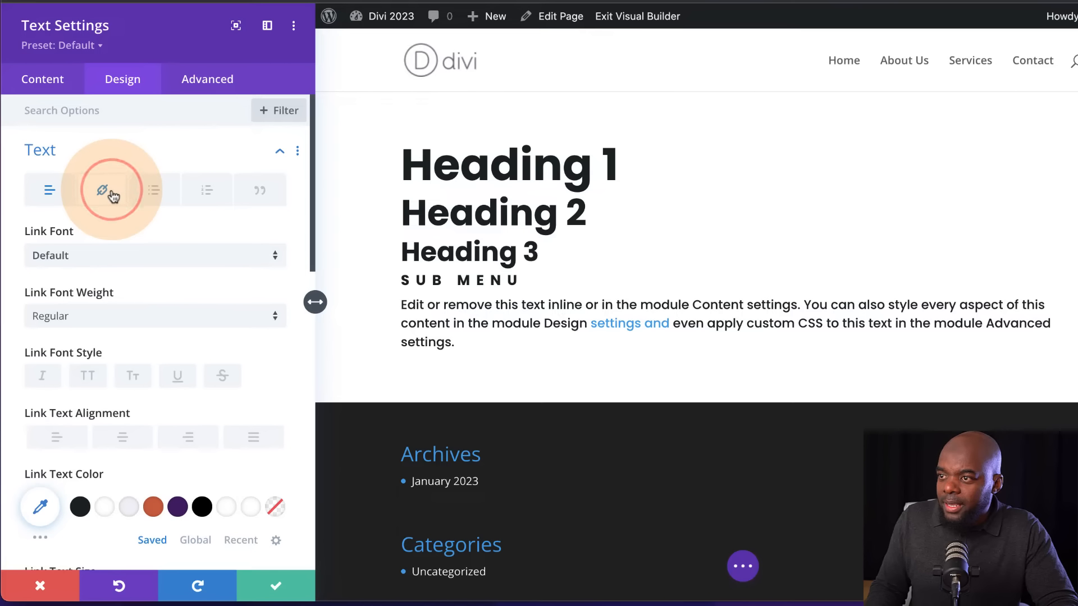
left_click(89, 257)
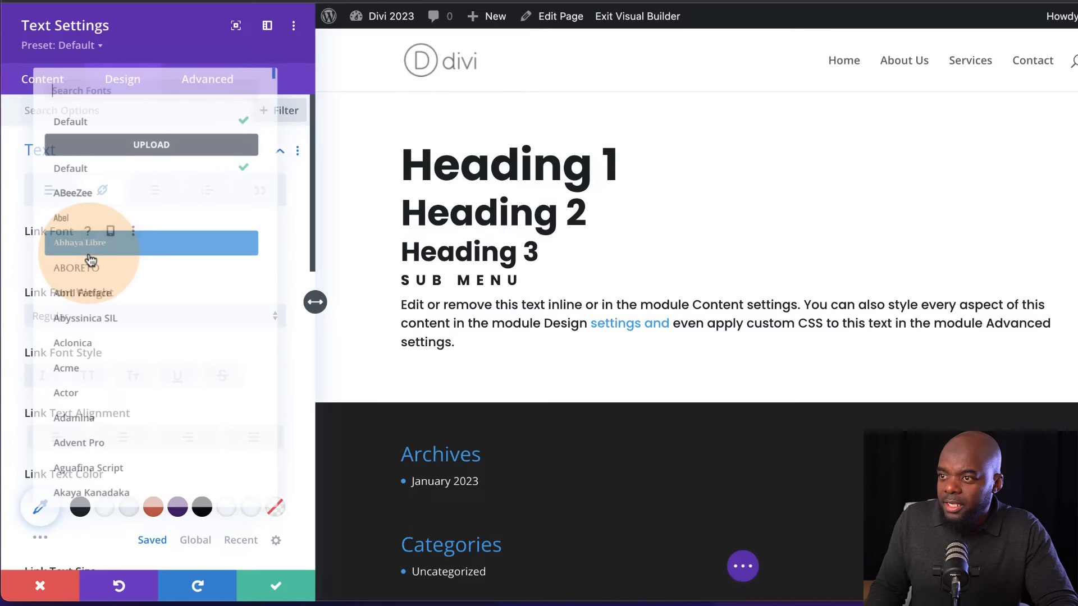
type("popp")
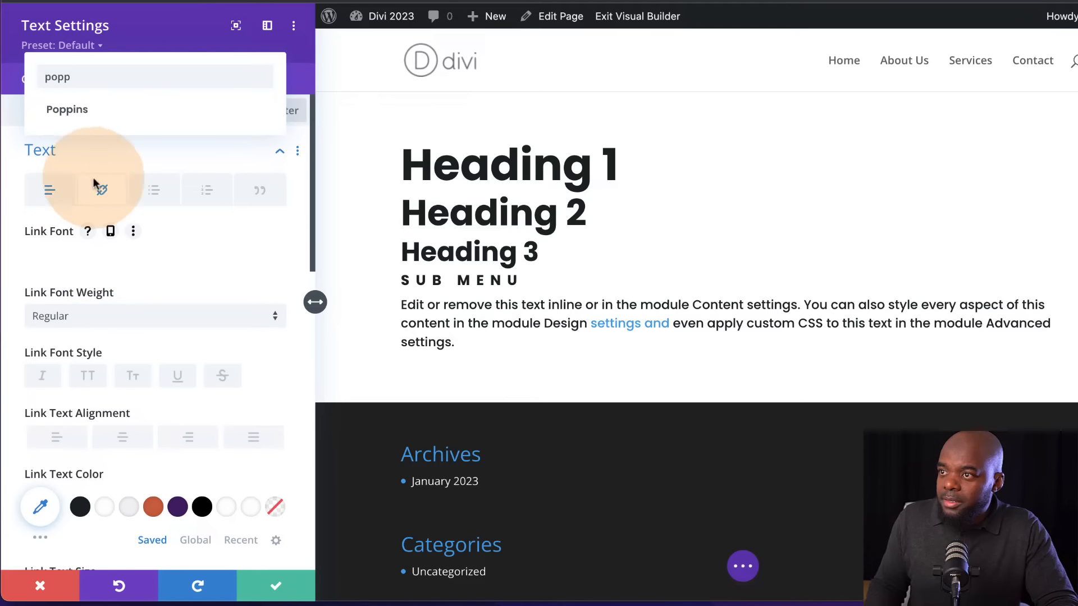
left_click(96, 110)
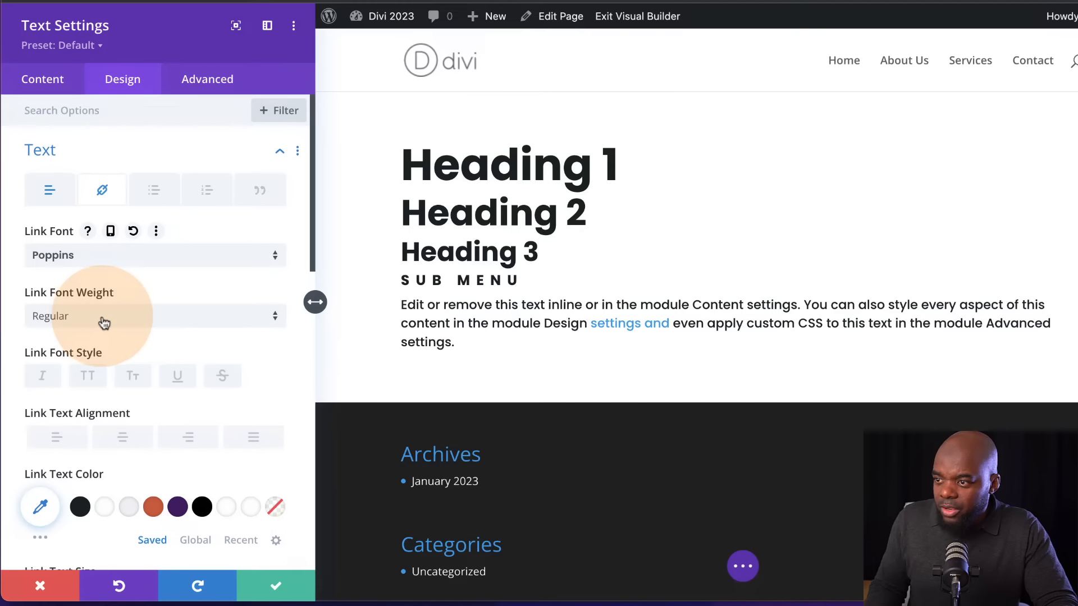
Set the link text size to 16px and its color to the saved orange #d95d39, and save the module
scroll(180, 441, "down", 2)
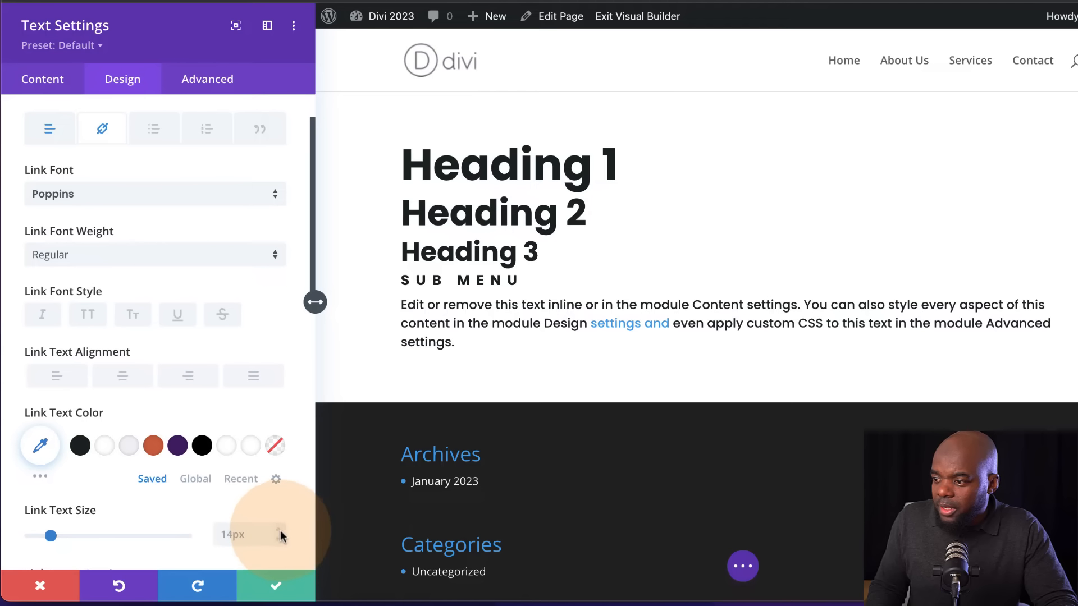
left_click(278, 531)
left_click(278, 531)
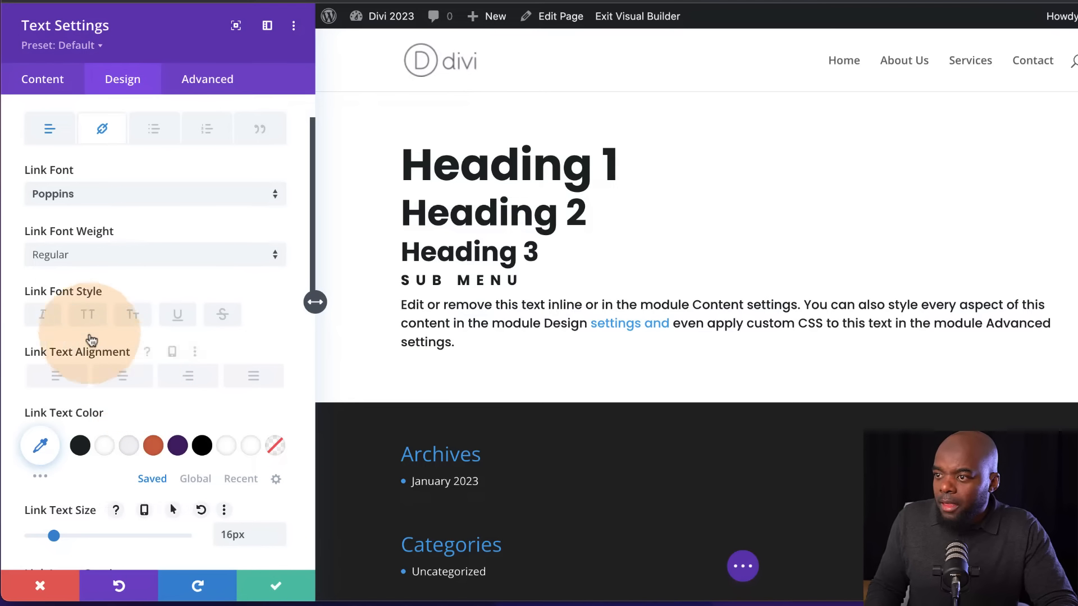
scroll(168, 299, "down", 2)
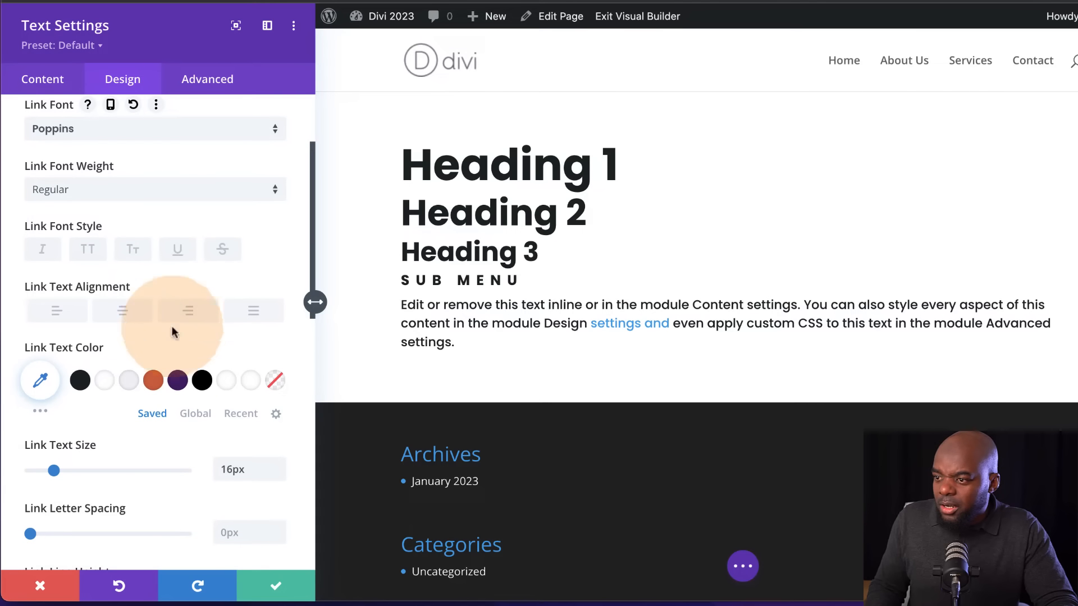
left_click(152, 382)
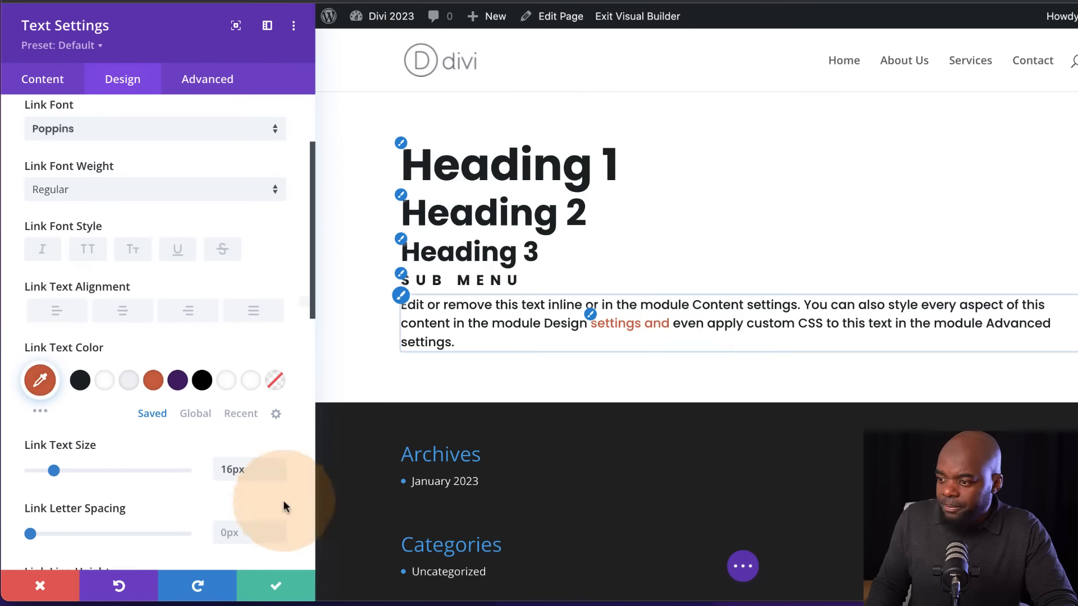
left_click(278, 590)
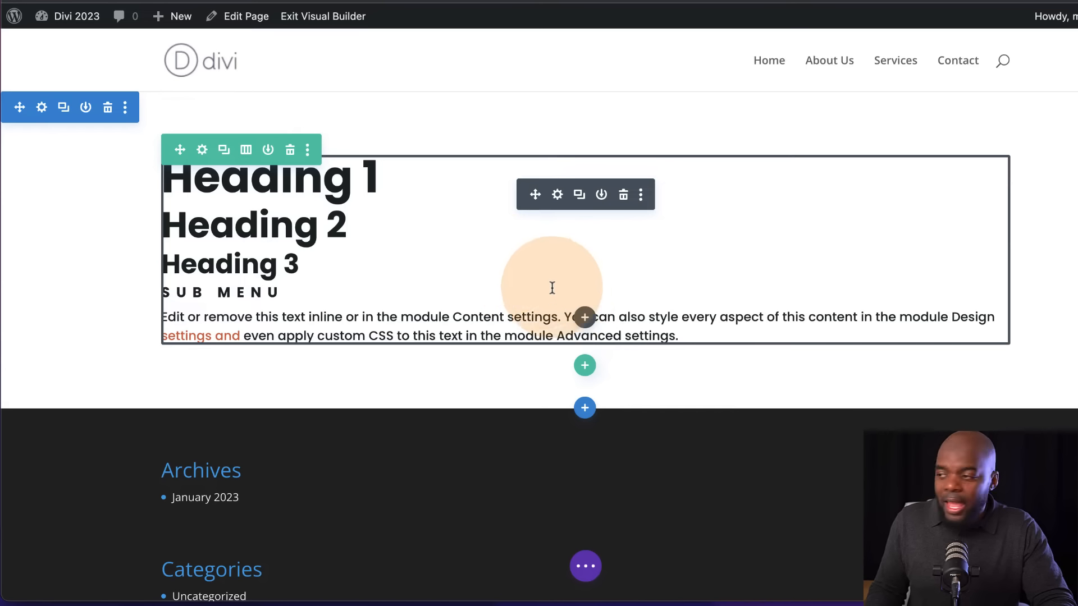
left_click(585, 318)
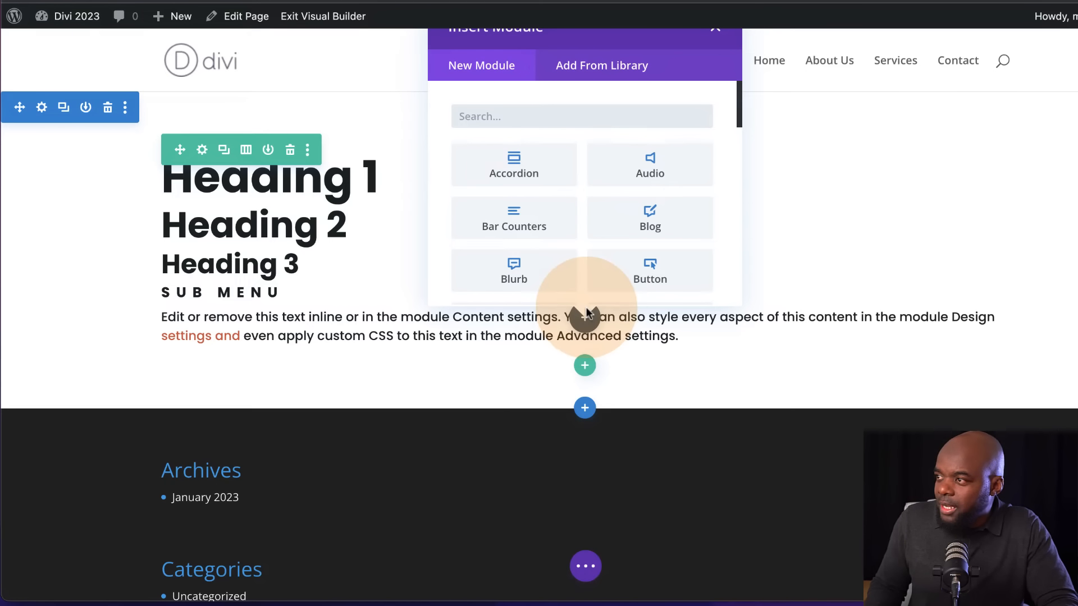
type("but")
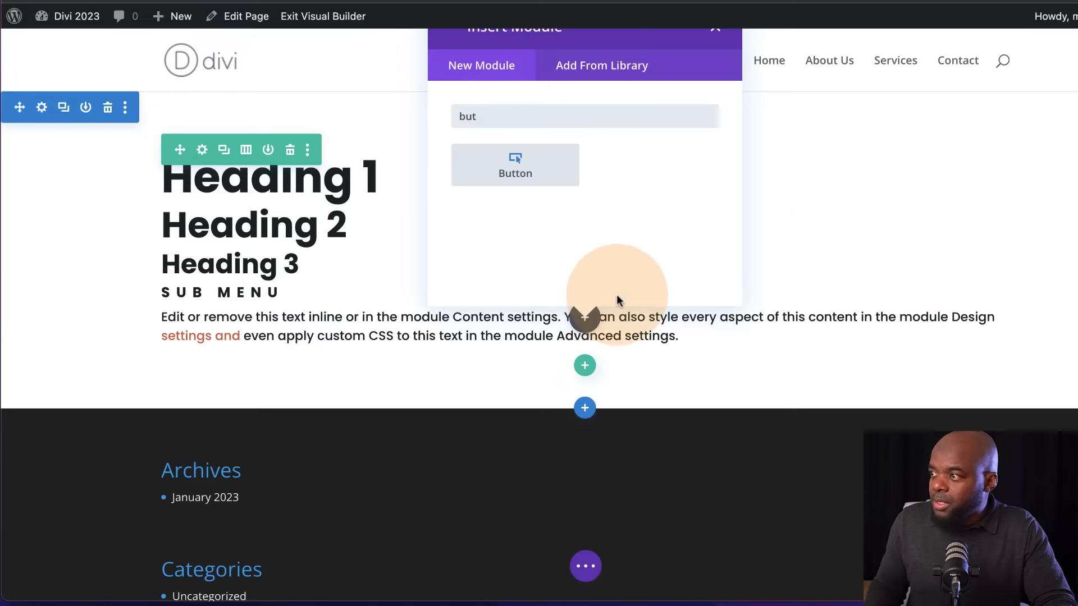
left_click(721, 33)
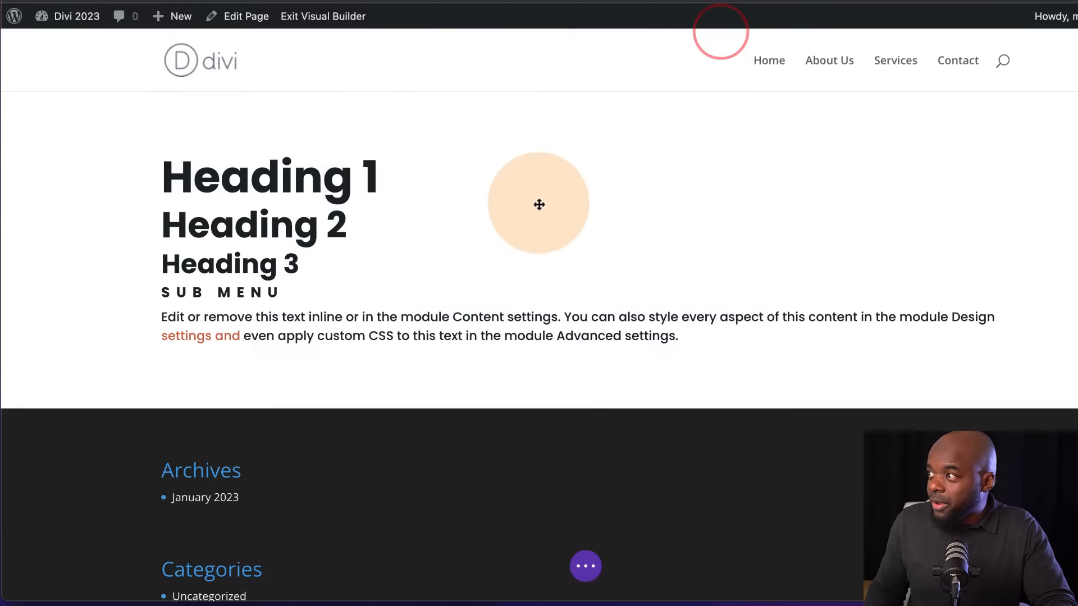
Create a preset named Site Text from the text module's current styles, assign it as the default text preset, and save
mouse_move(577, 197)
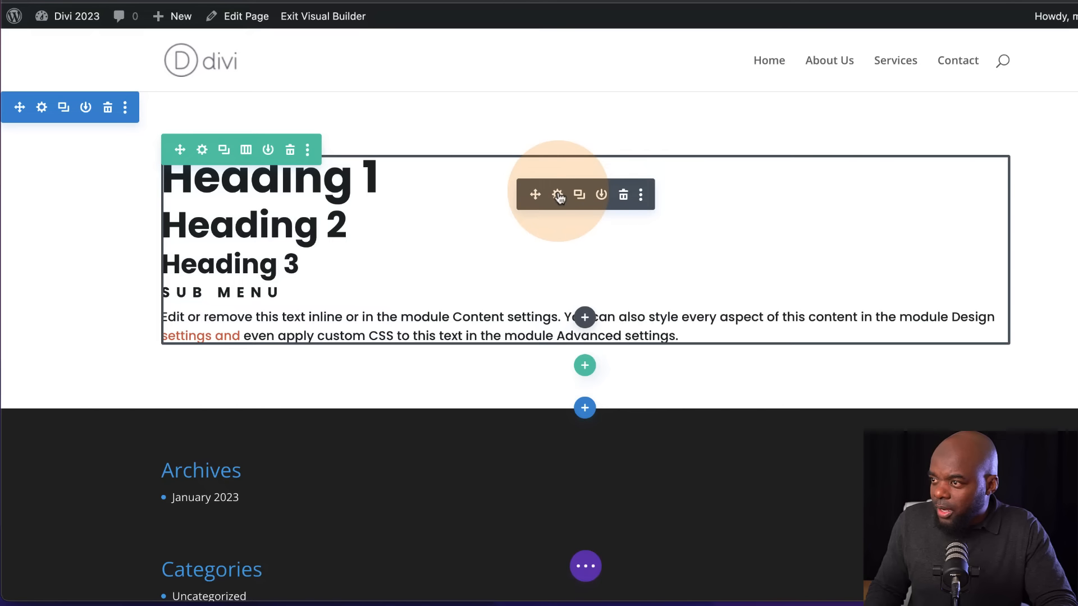
left_click(558, 195)
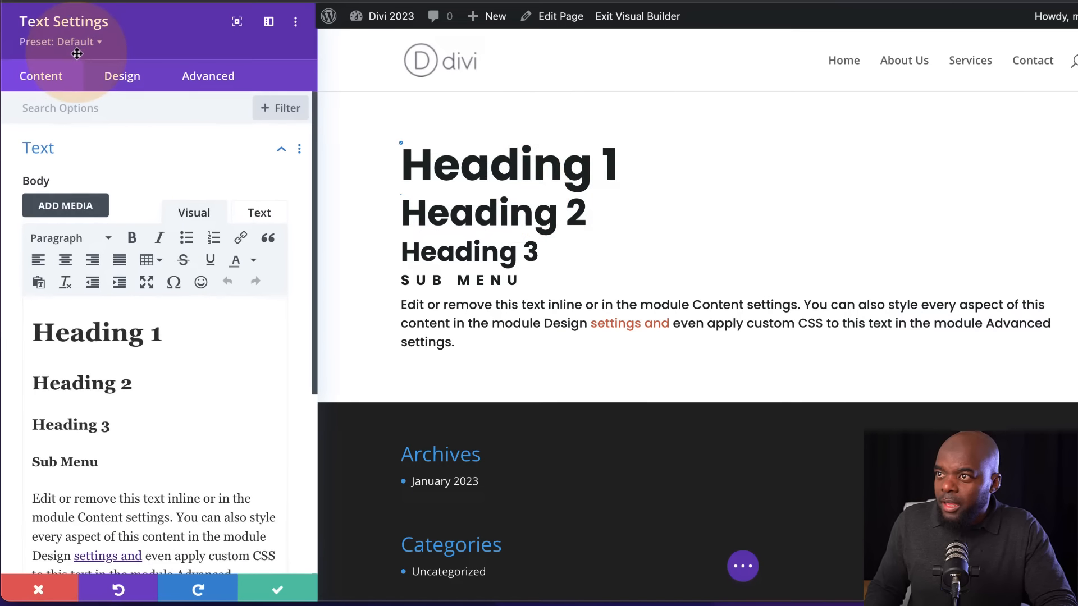
left_click(81, 48)
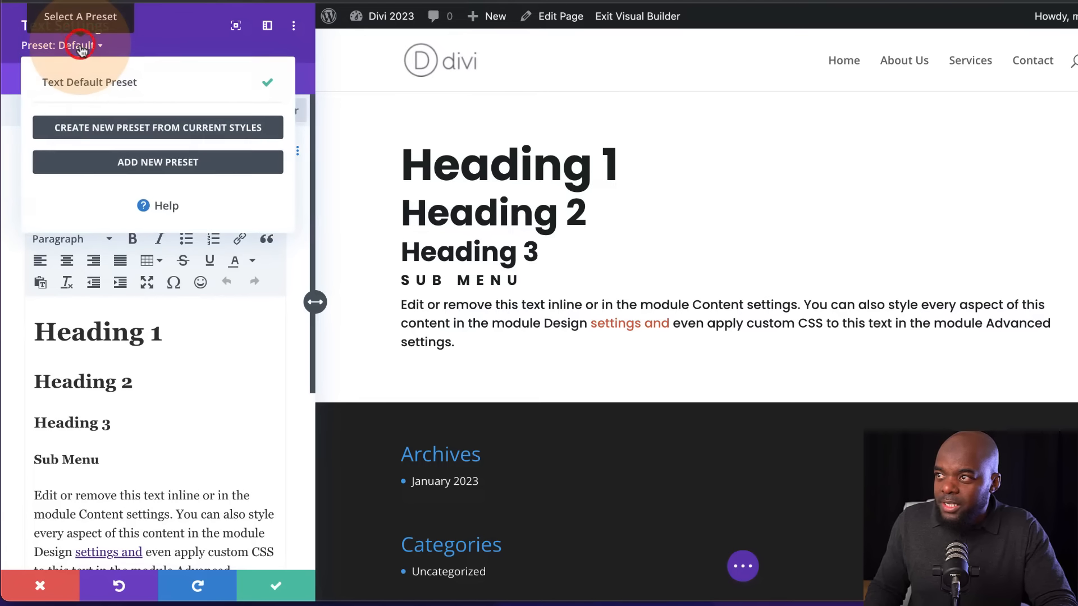
left_click(96, 128)
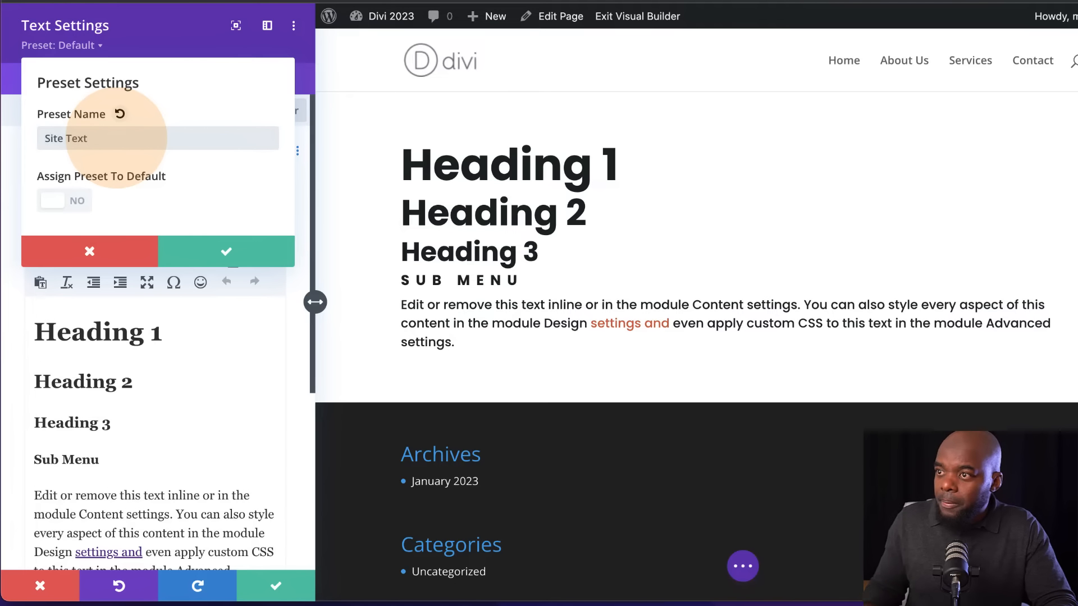
type("Site Text")
left_click(74, 200)
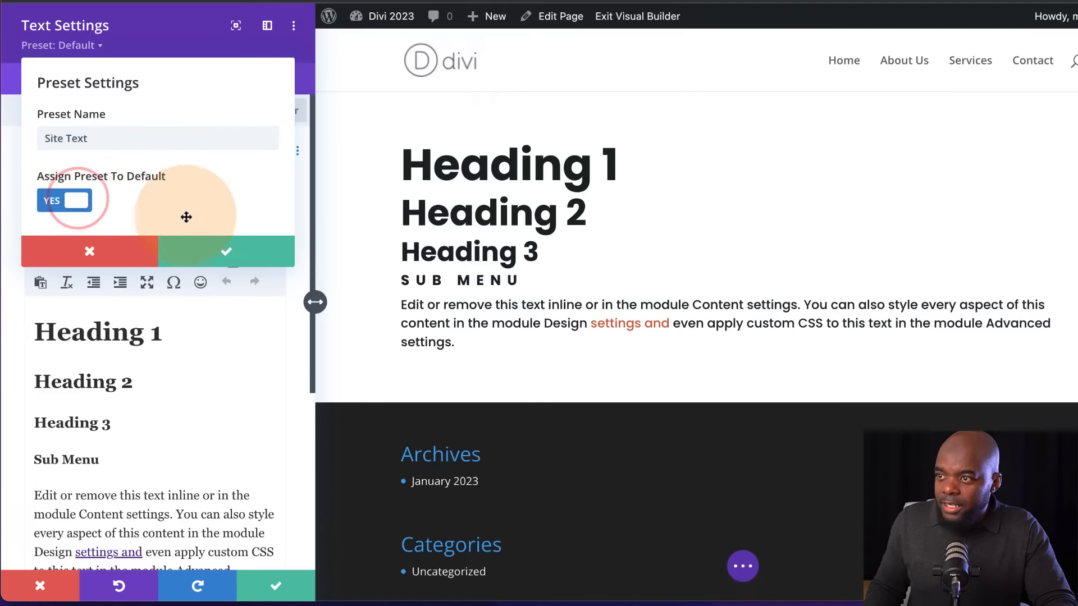
left_click(228, 256)
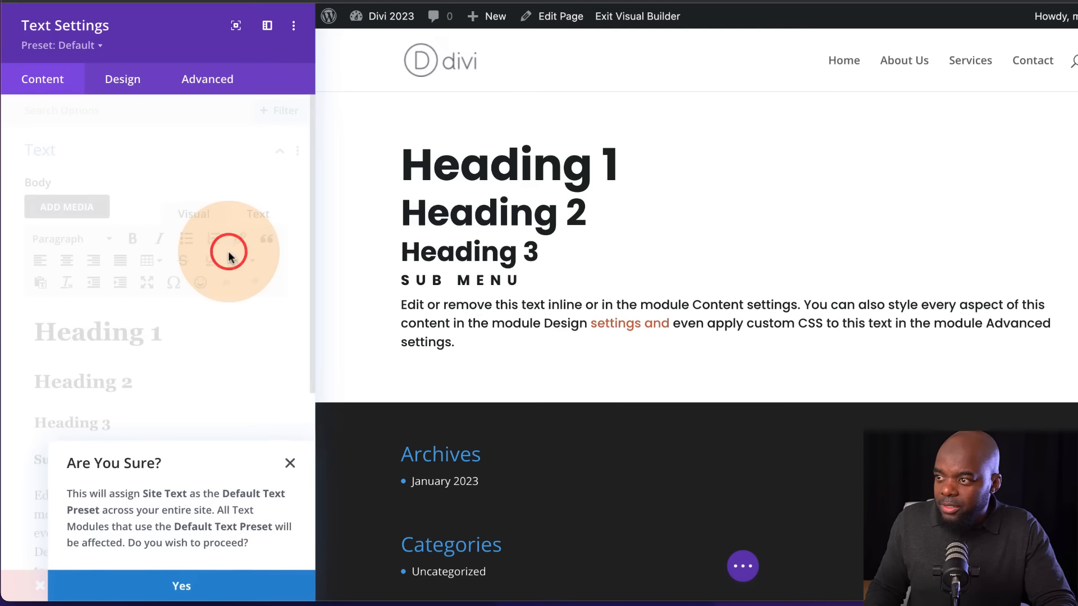
left_click(185, 586)
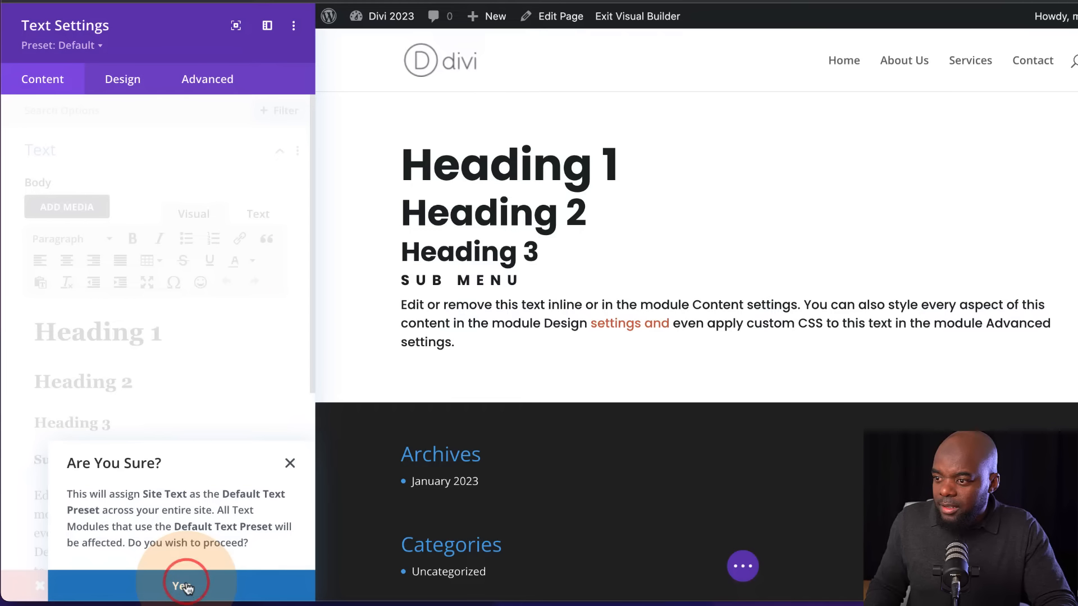
left_click(270, 587)
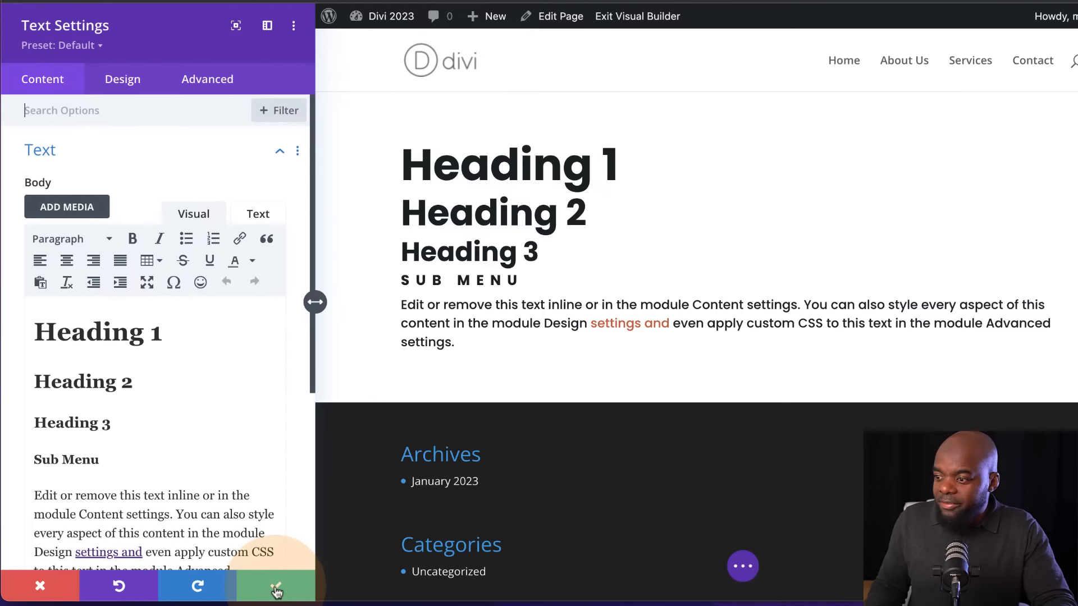
left_click(277, 589)
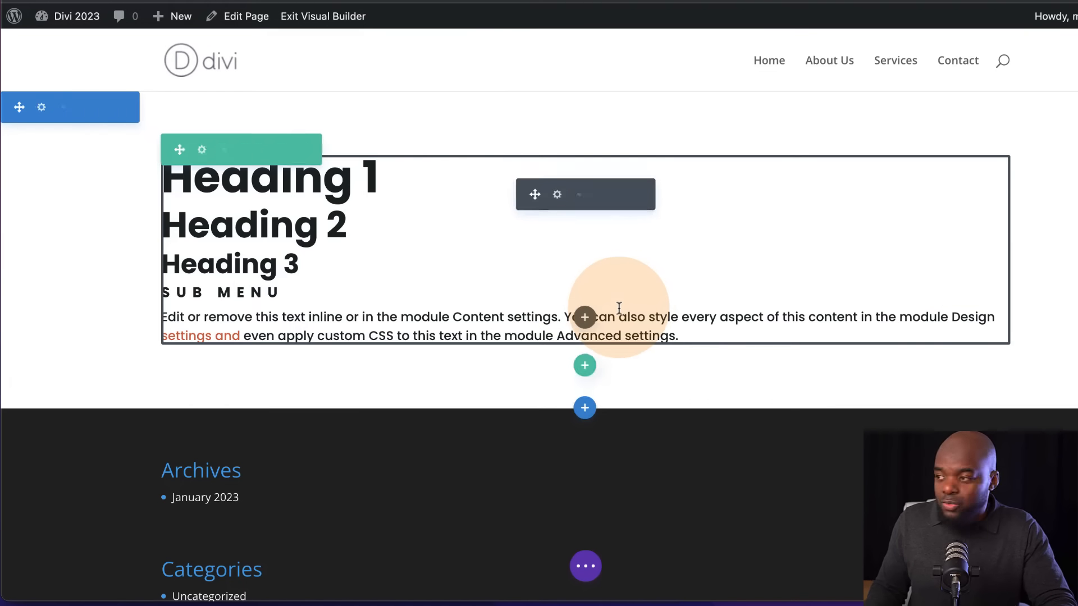
Insert a test Text module below the styled text to check the default preset, and delete it
left_click(584, 317)
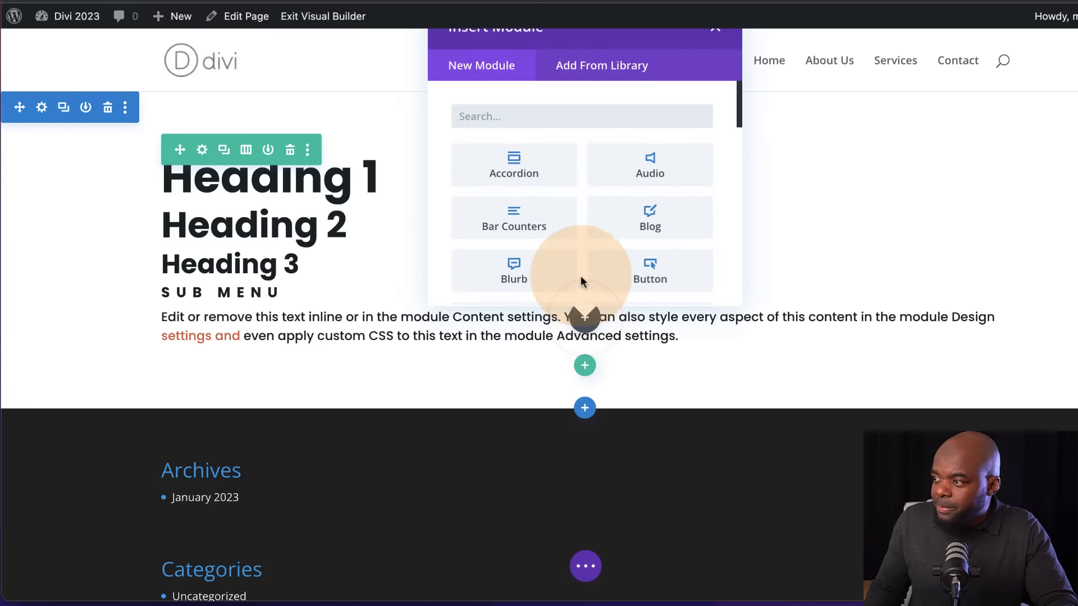
left_click(548, 119)
type("text")
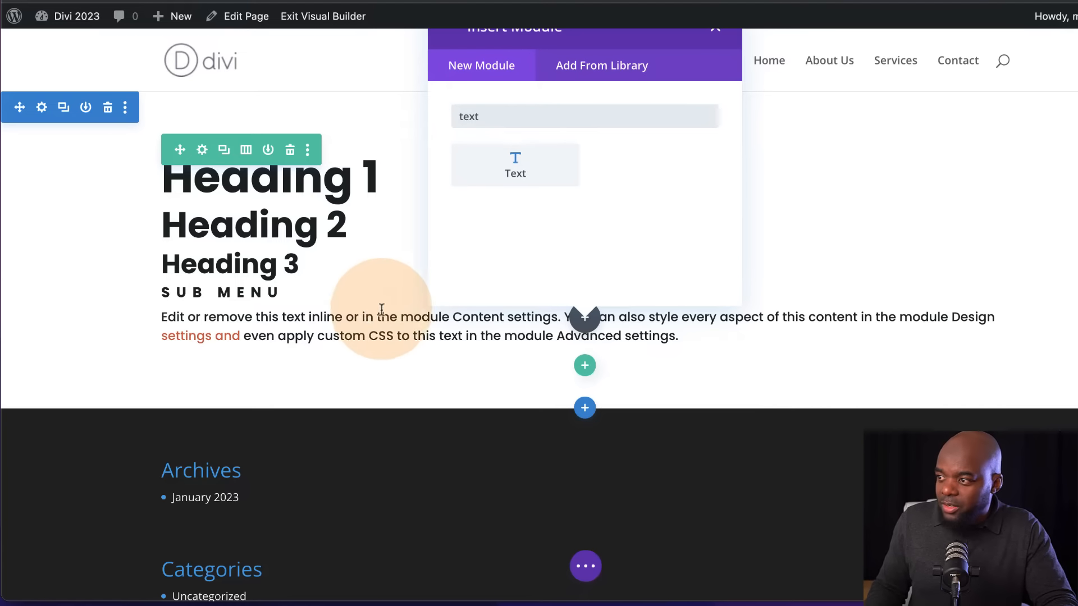
left_click(511, 163)
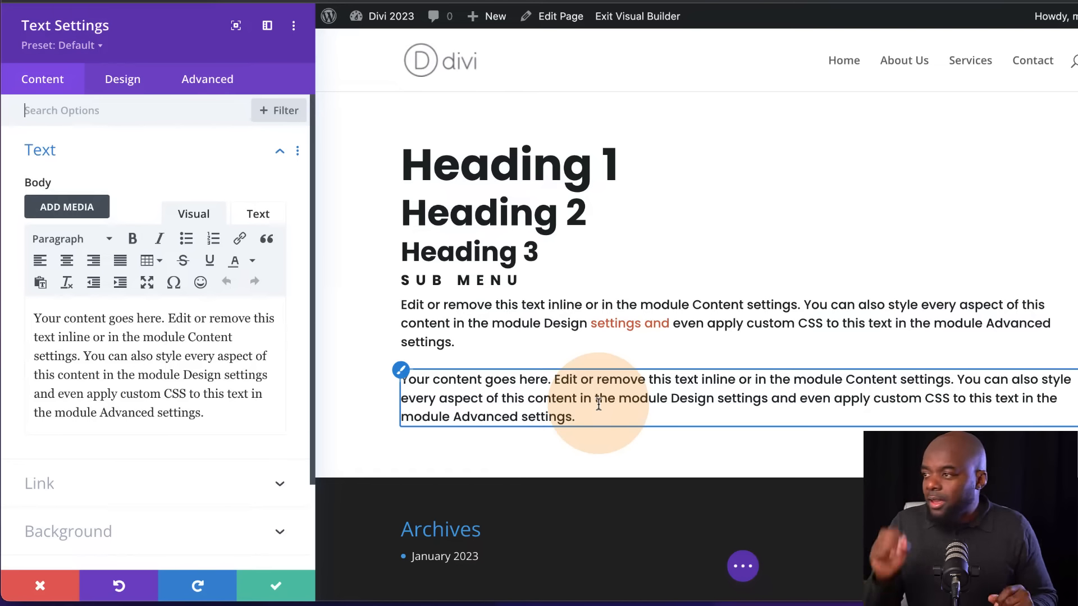
left_click(39, 586)
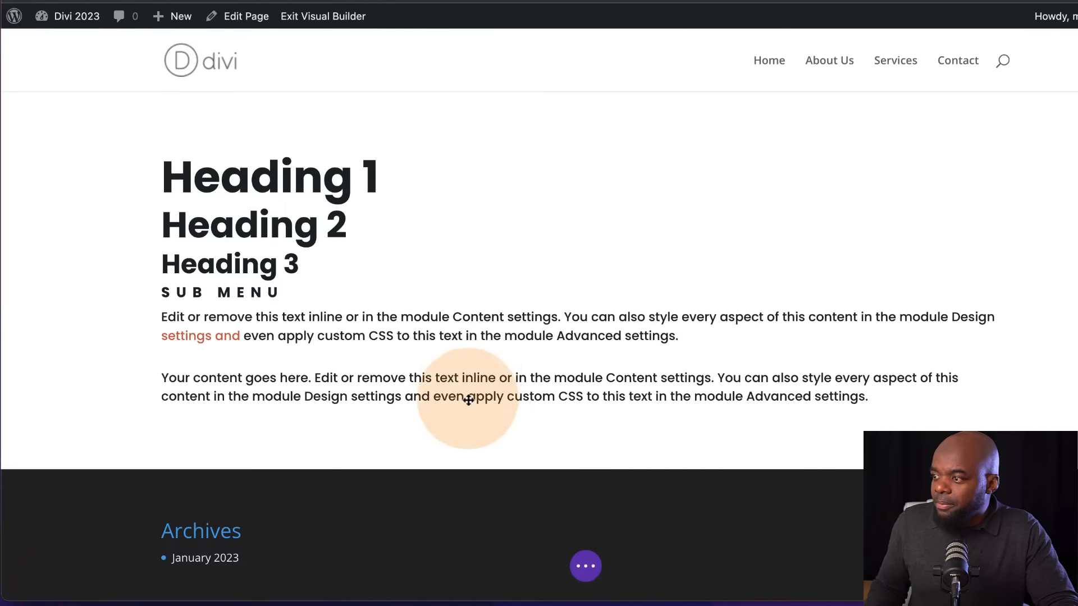
mouse_move(566, 374)
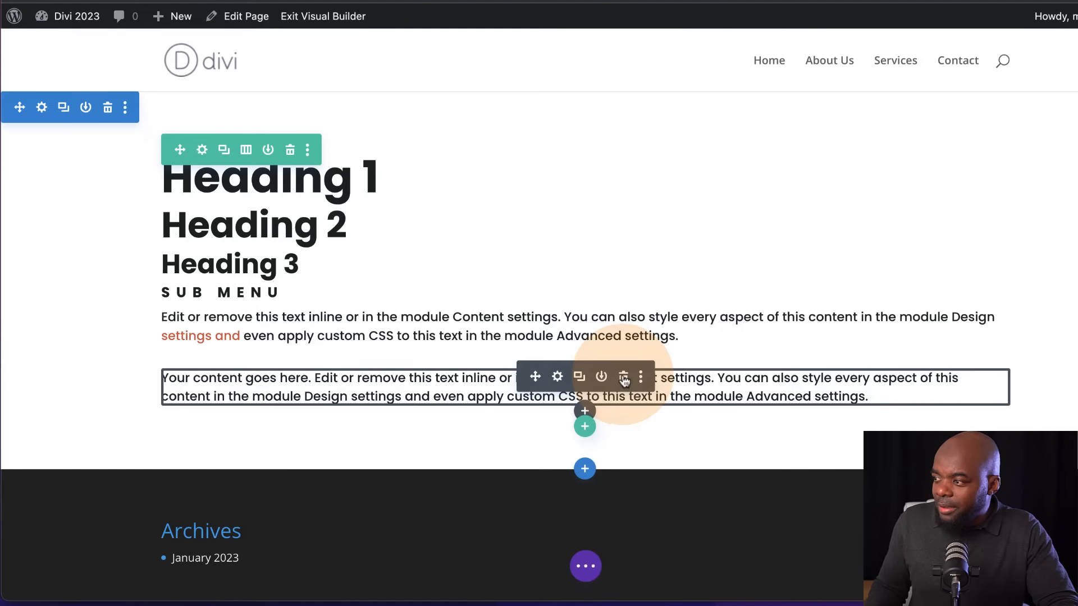
left_click(623, 378)
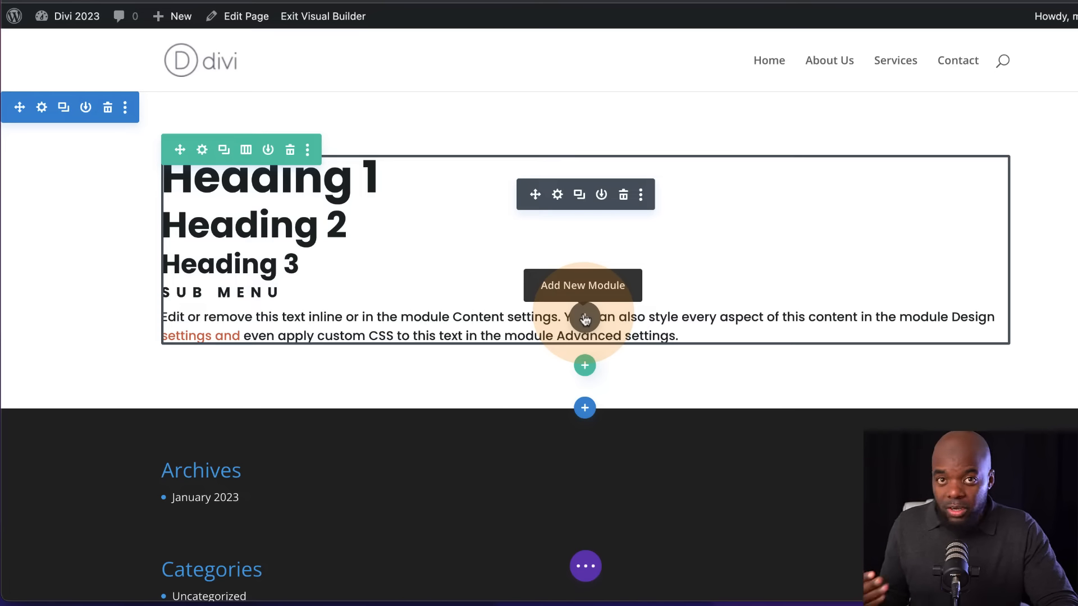
Insert a Button module below the styled text module
left_click(586, 318)
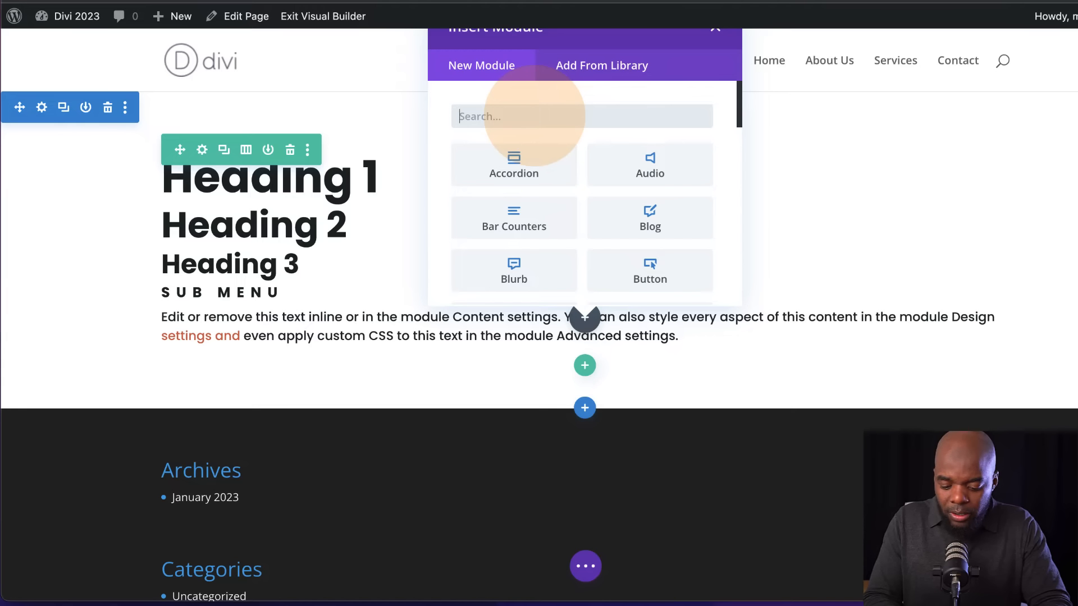
type("butto")
left_click(536, 160)
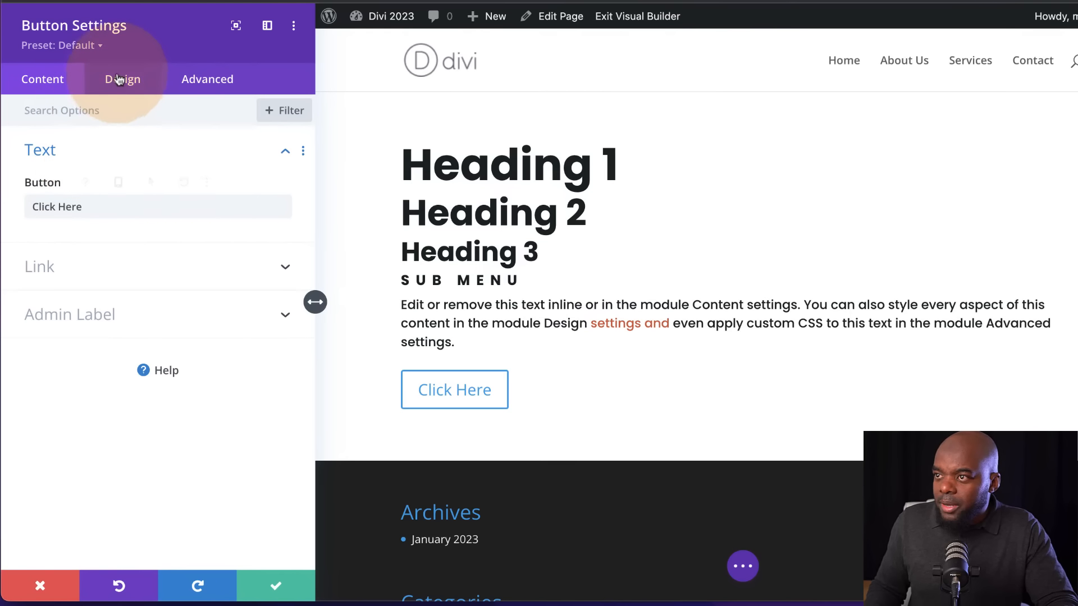
Enable custom styles for the button and set its background to the saved orange #d95d39
left_click(119, 83)
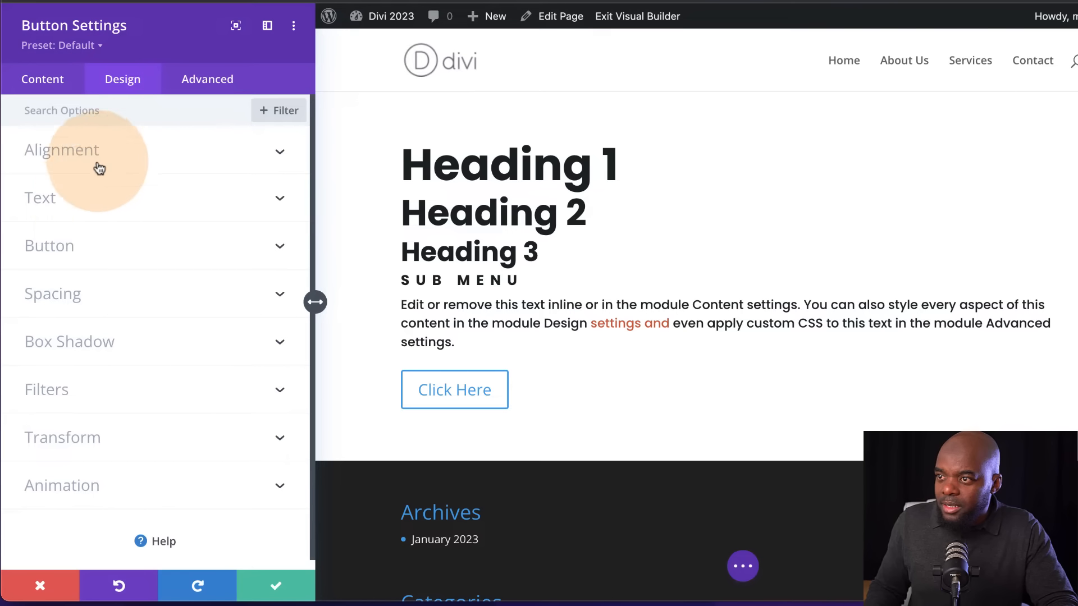
left_click(73, 243)
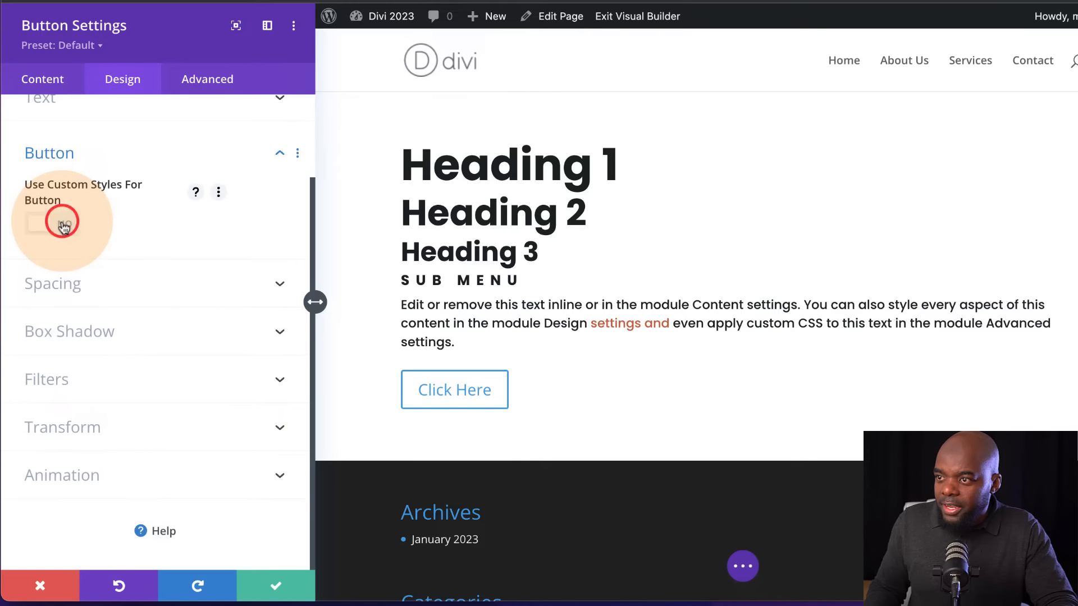
left_click(63, 224)
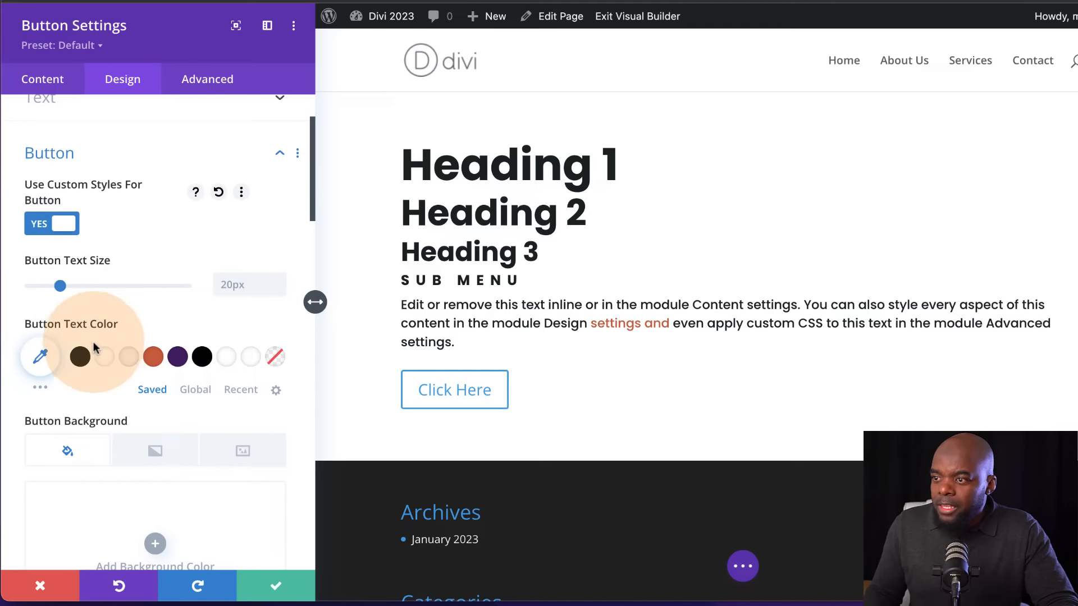
scroll(147, 415, "down", 5)
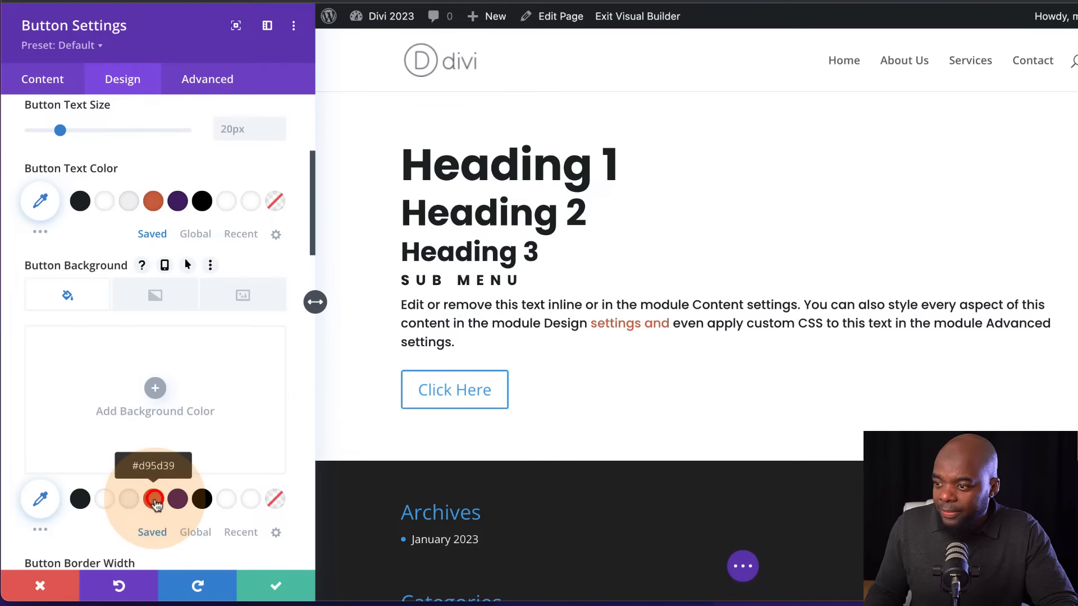
left_click(154, 500)
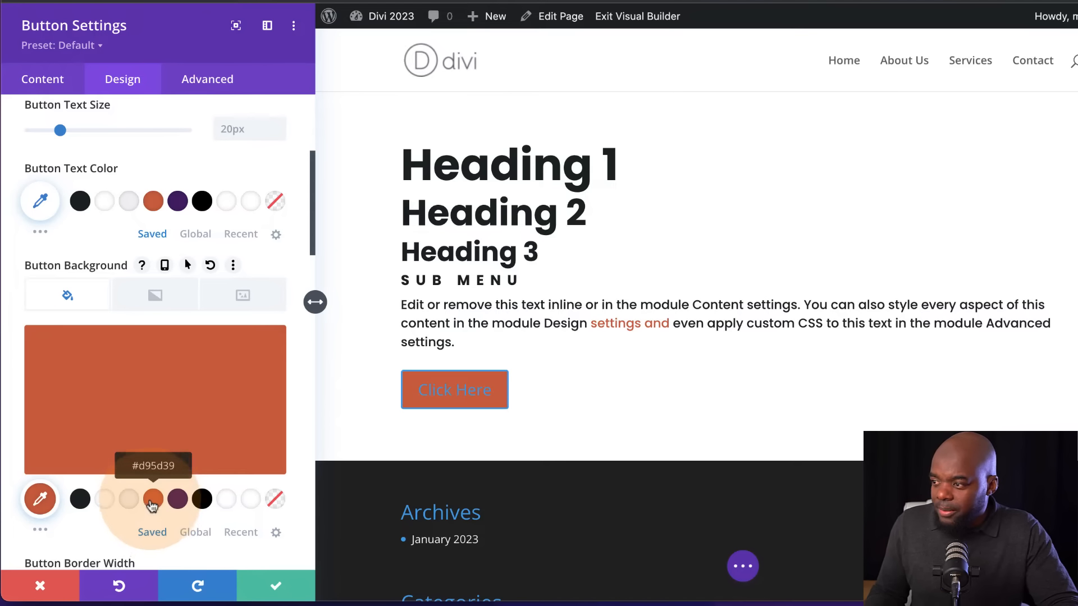
Set the button's border color to the saved orange #d95d39 and its text color to white #ffffff
scroll(155, 503, "down", 3)
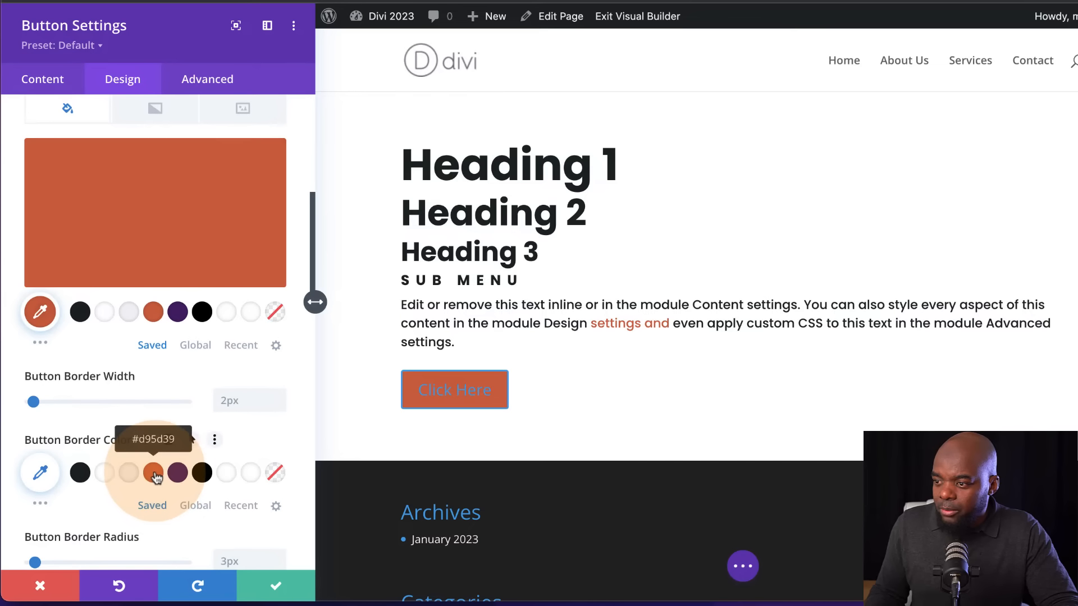
left_click(154, 474)
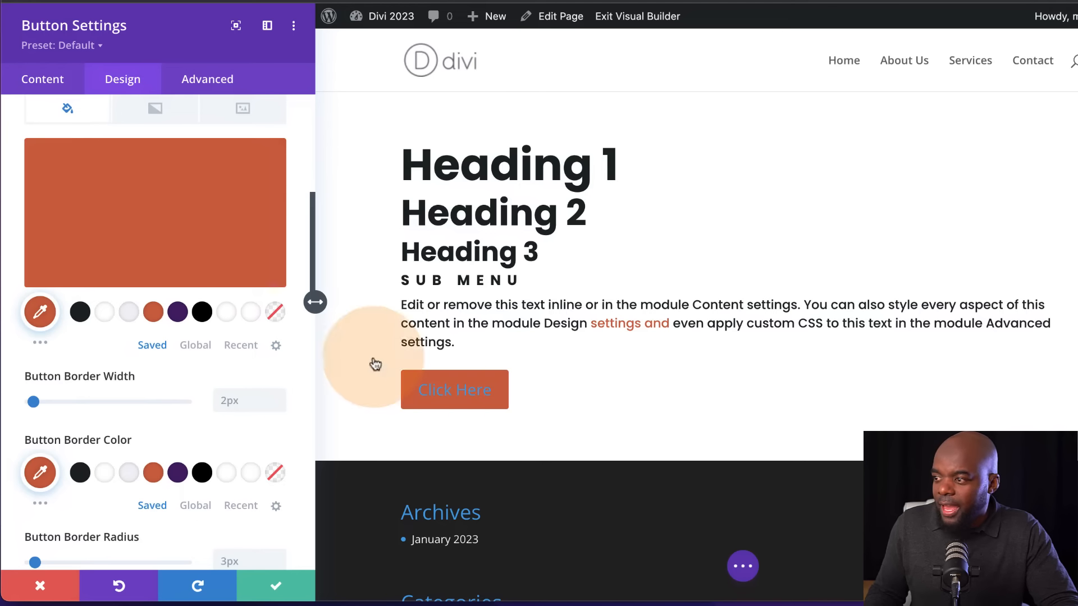
scroll(187, 358, "up", 4)
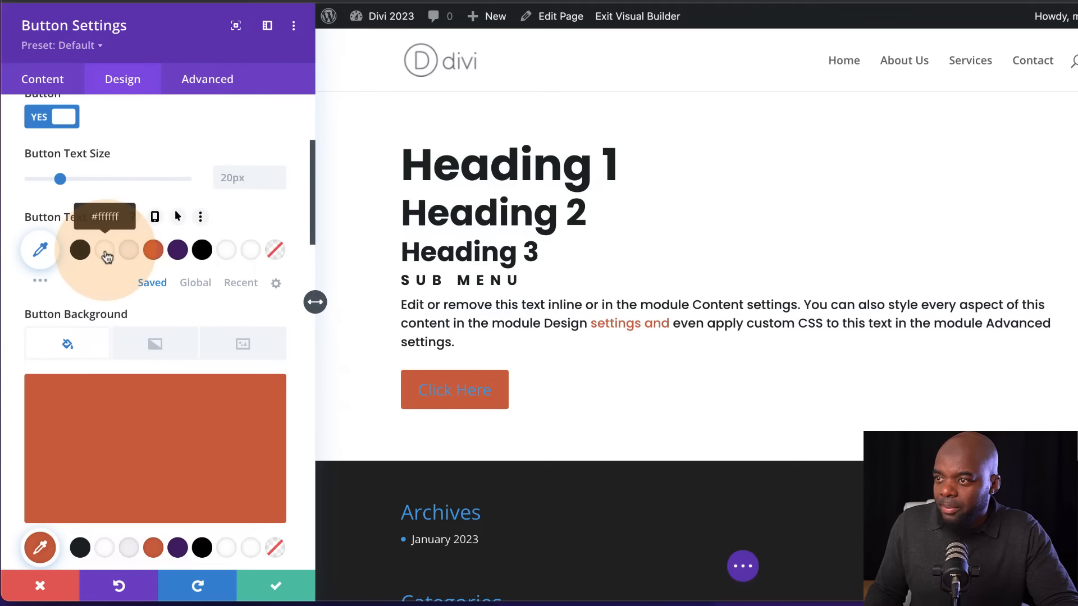
left_click(105, 252)
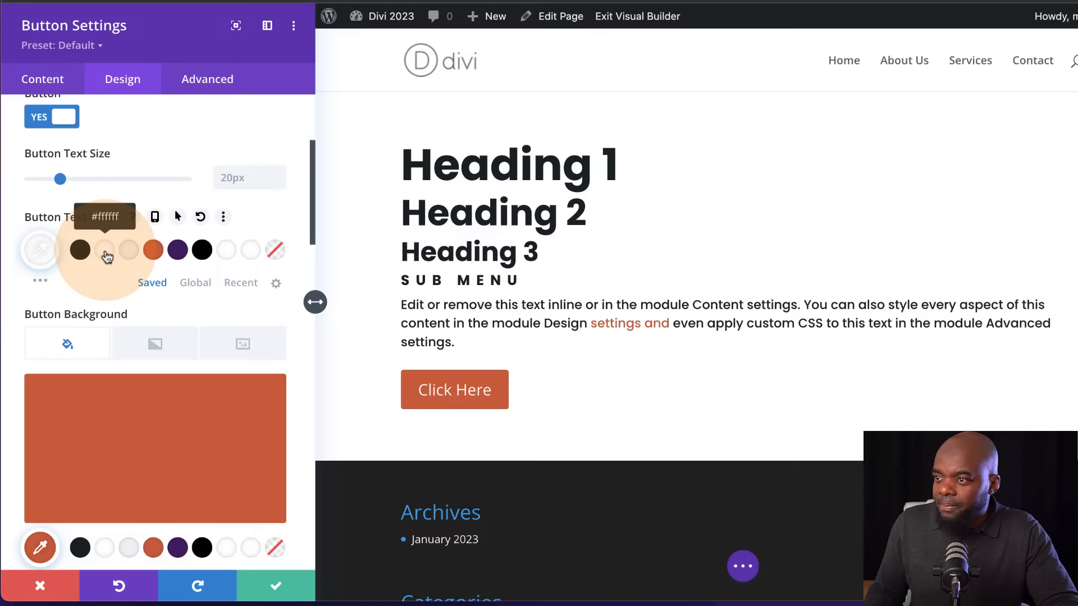
scroll(220, 408, "down", 5)
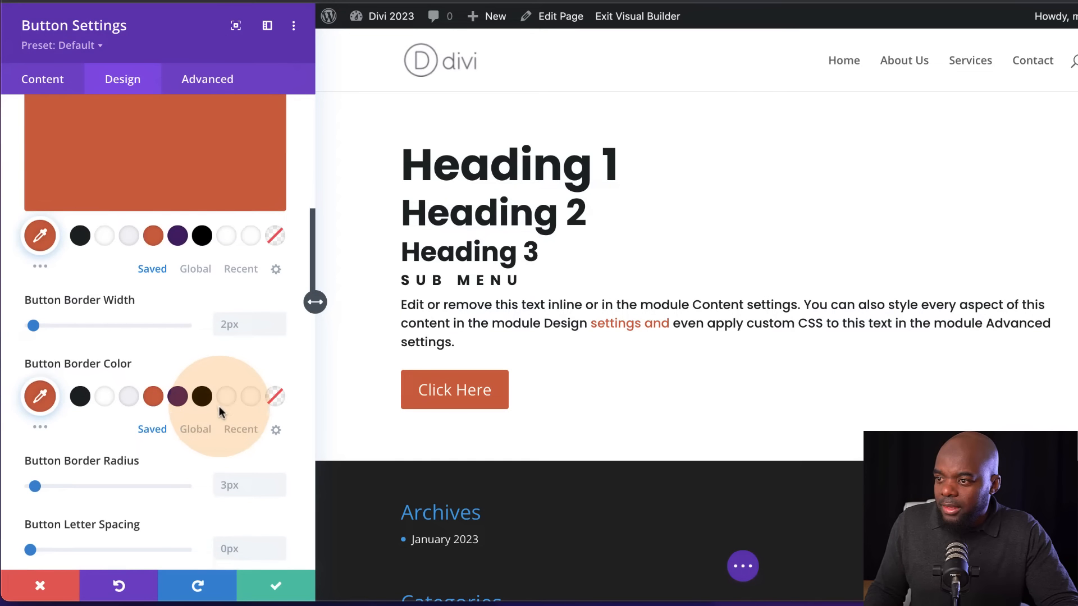
Set the button's font to Poppins
scroll(219, 406, "down", 2)
scroll(219, 406, "up", 7)
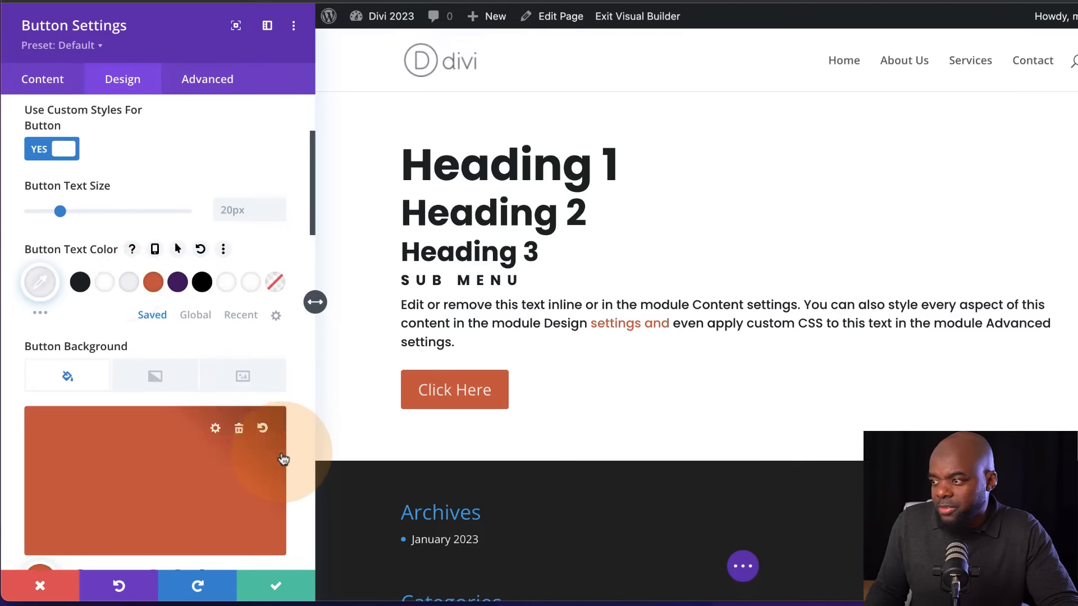
scroll(283, 456, "down", 8)
scroll(283, 456, "down", 1)
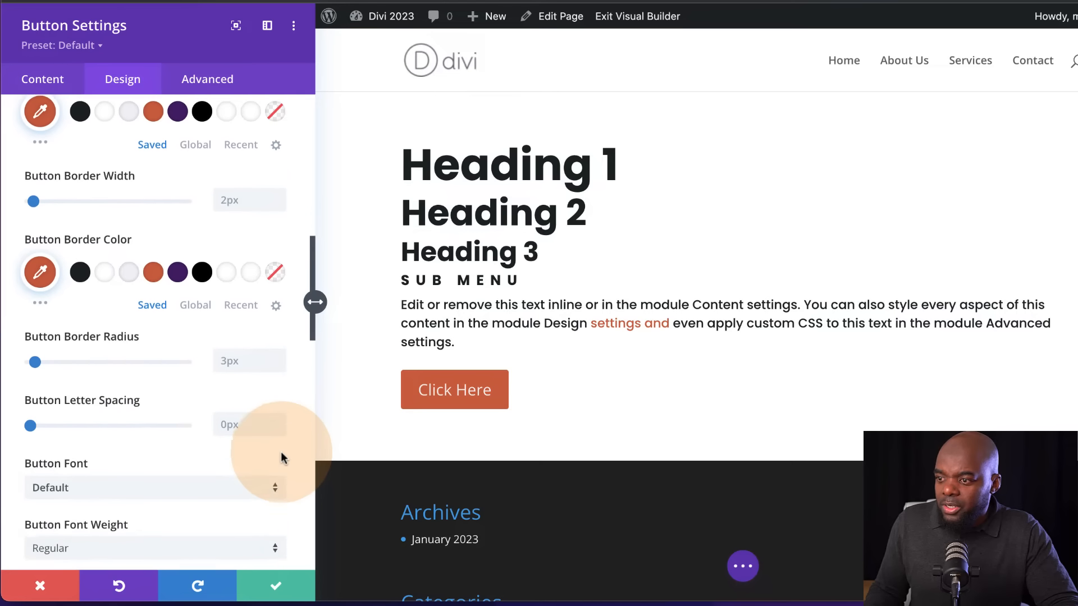
left_click(139, 475)
type("p")
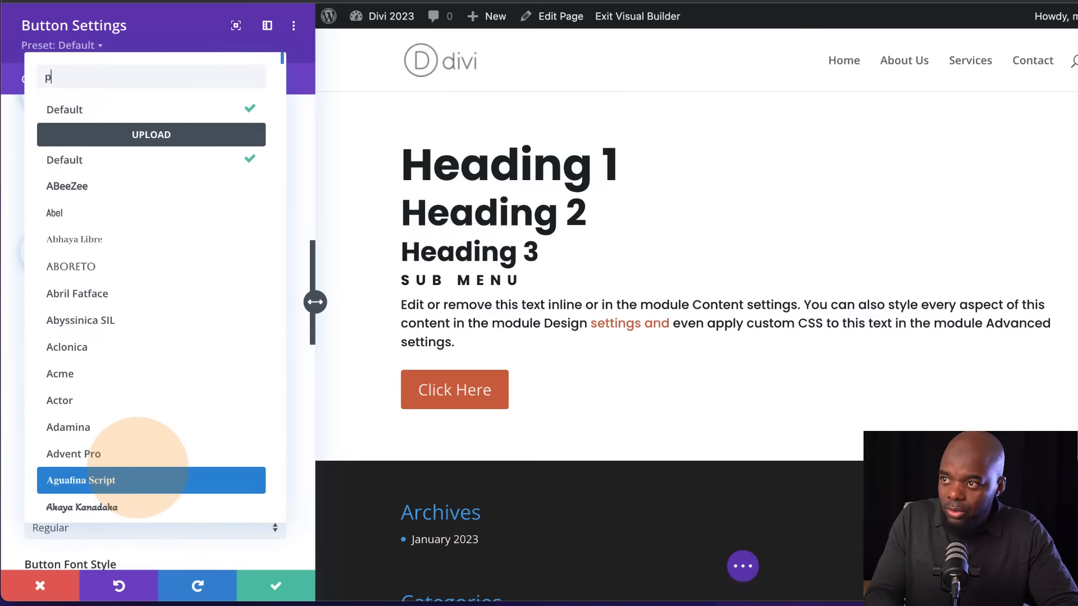
type("opp")
left_click(97, 115)
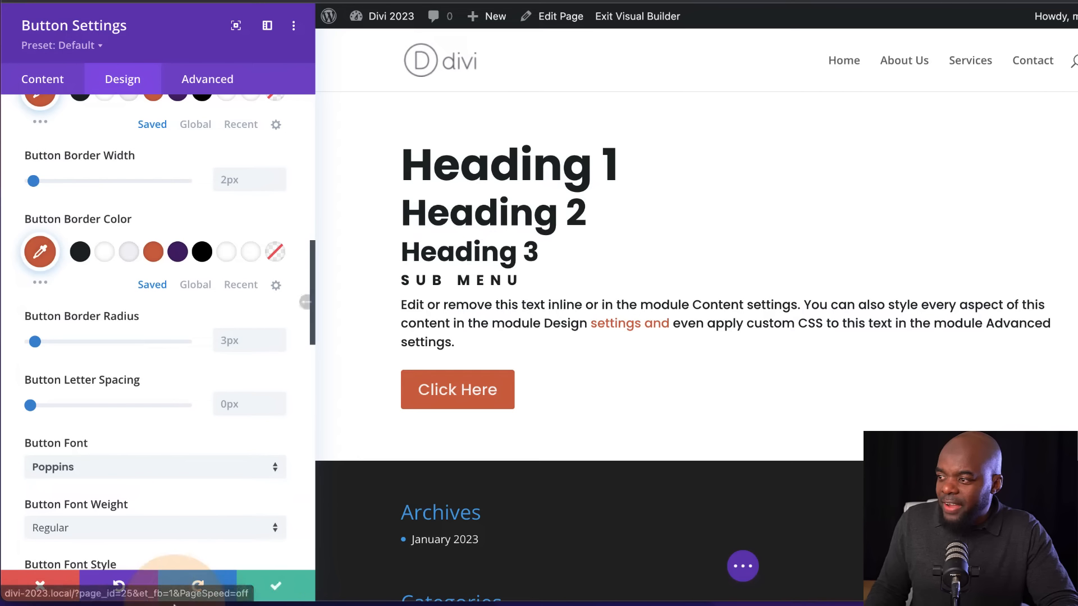
Create a preset named Main Button from the button's current styles, assign it as the default button preset, and save the changes
left_click(90, 46)
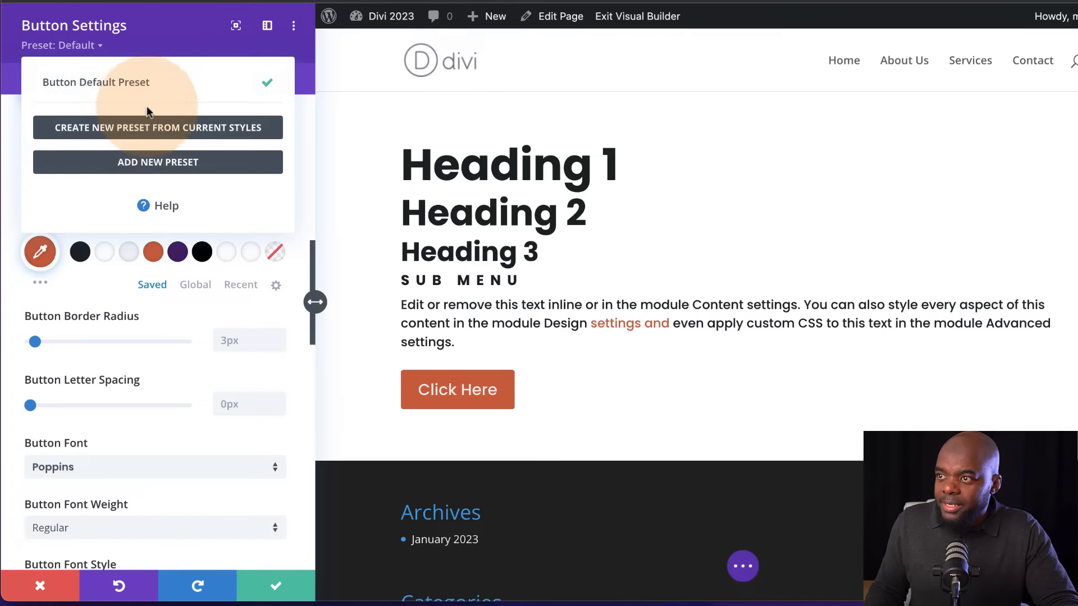
left_click(136, 129)
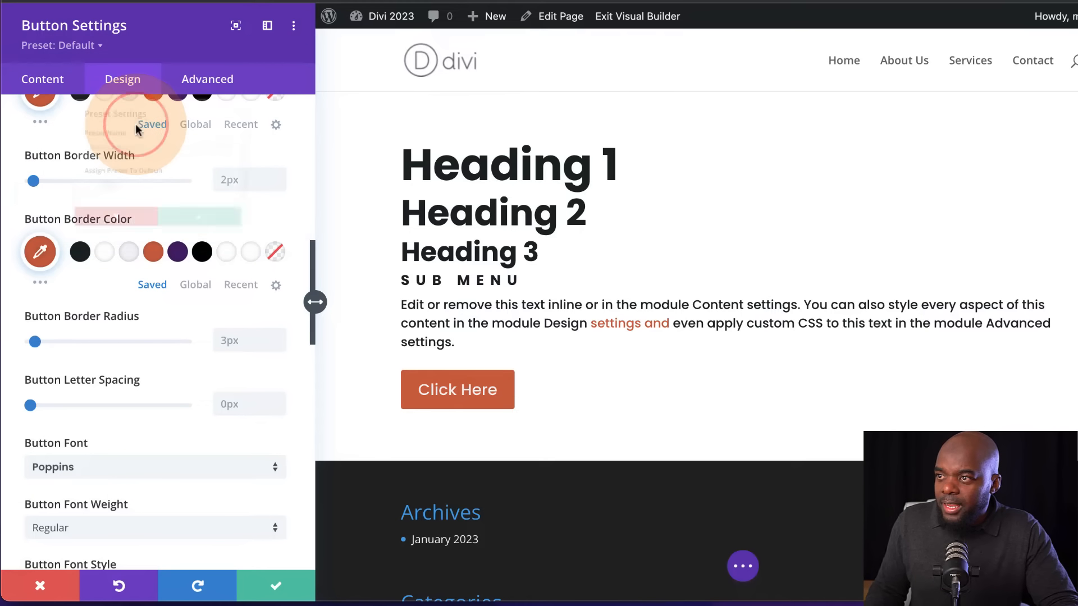
left_click(130, 139)
type("Main Button")
left_click(76, 200)
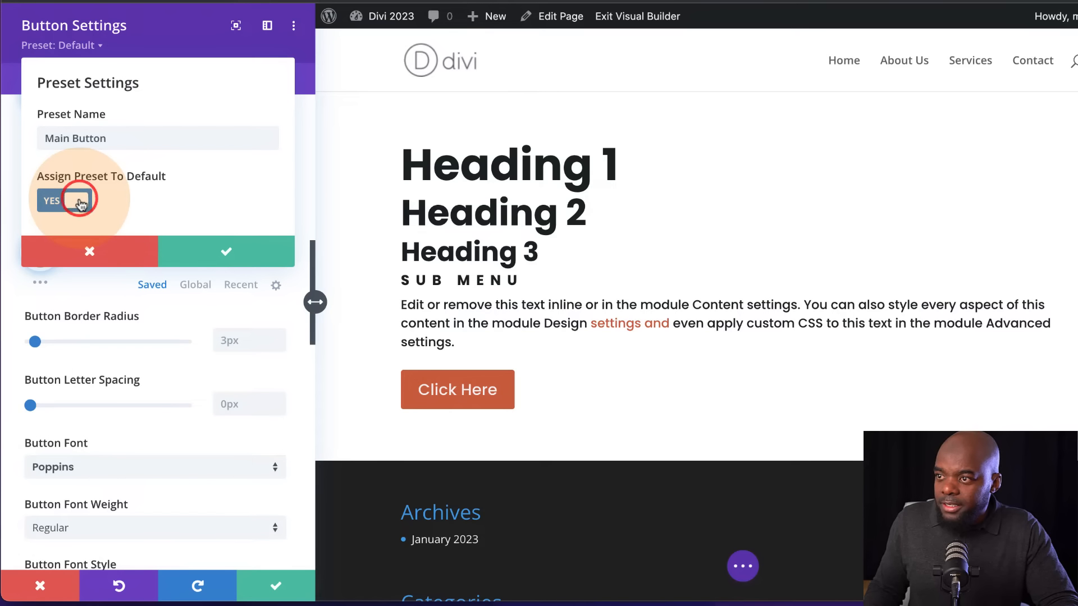
left_click(225, 254)
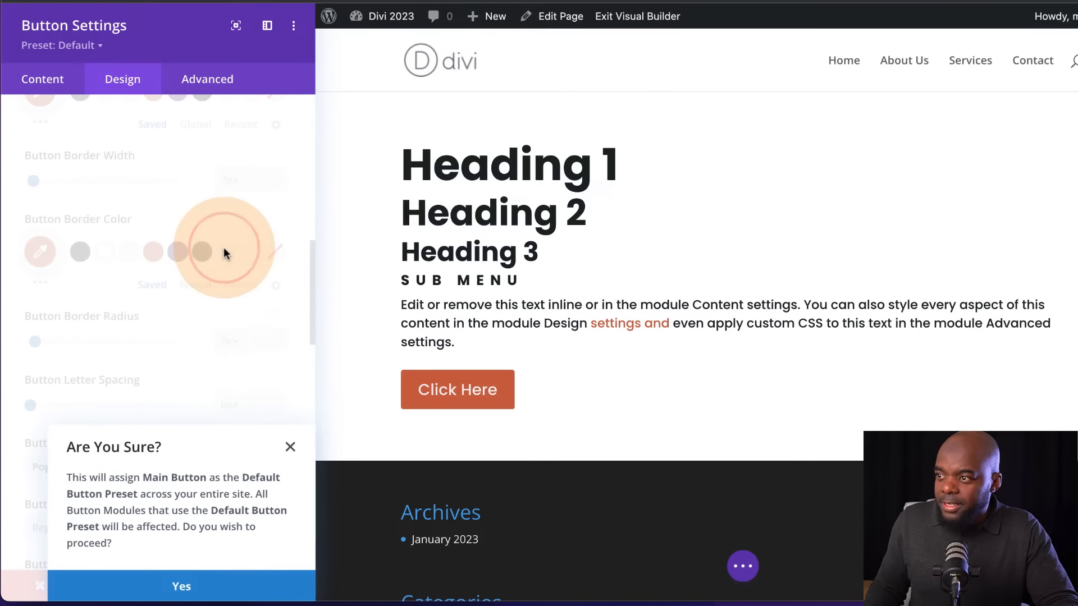
left_click(228, 587)
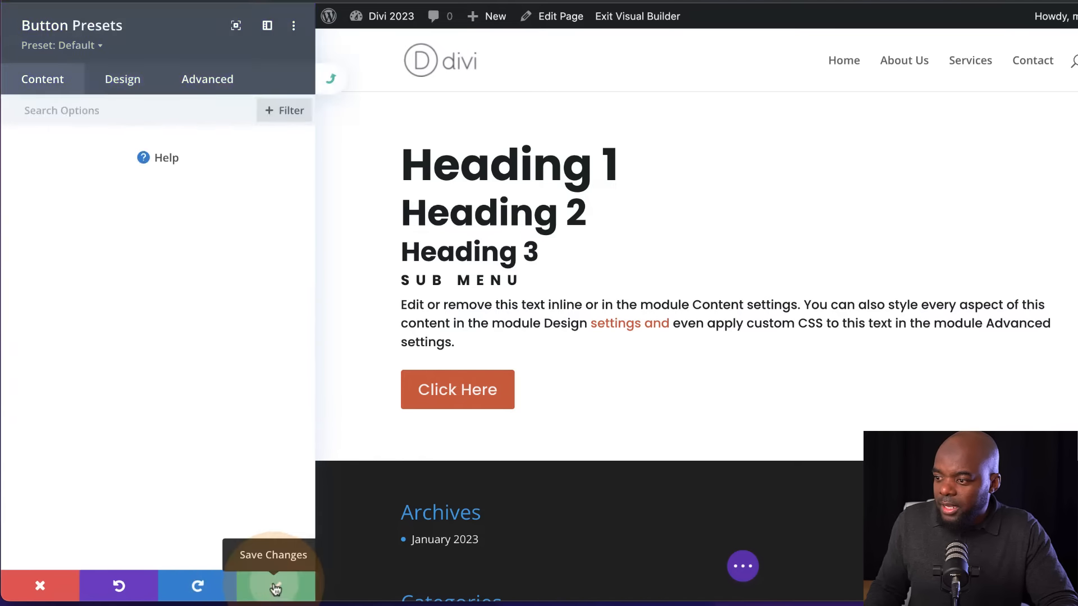
left_click(272, 581)
left_click(264, 578)
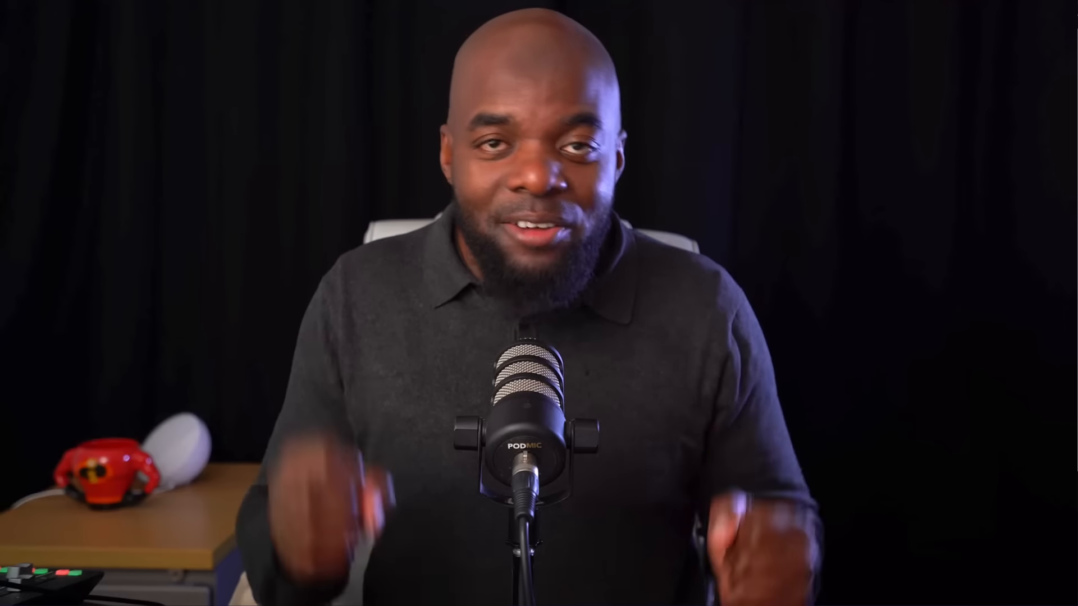
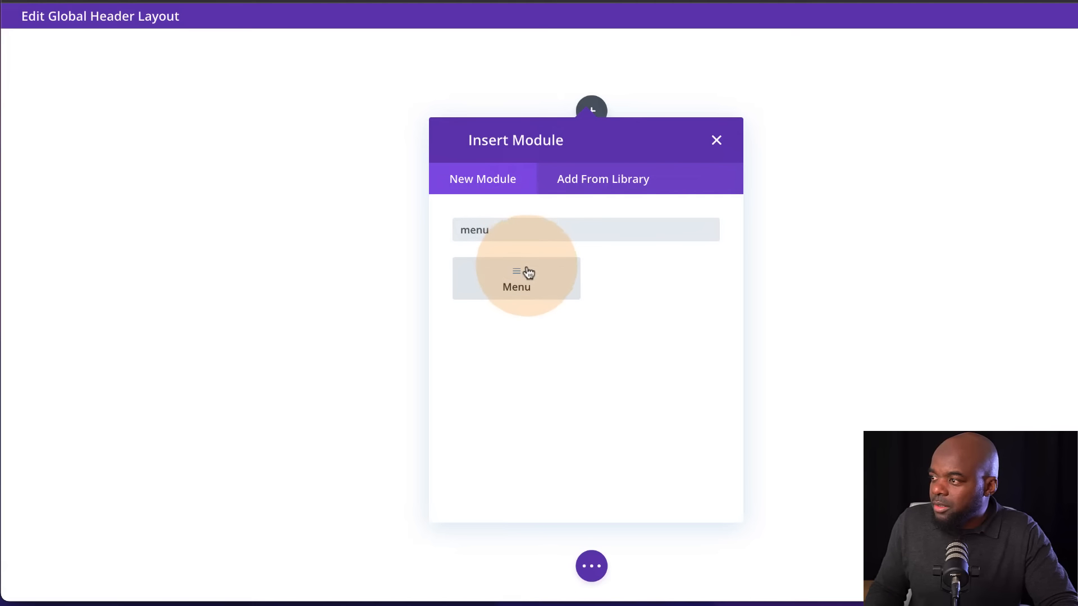
Insert a Menu module into the global header and upload BloggerPro-Dark.png as its logo
left_click(527, 272)
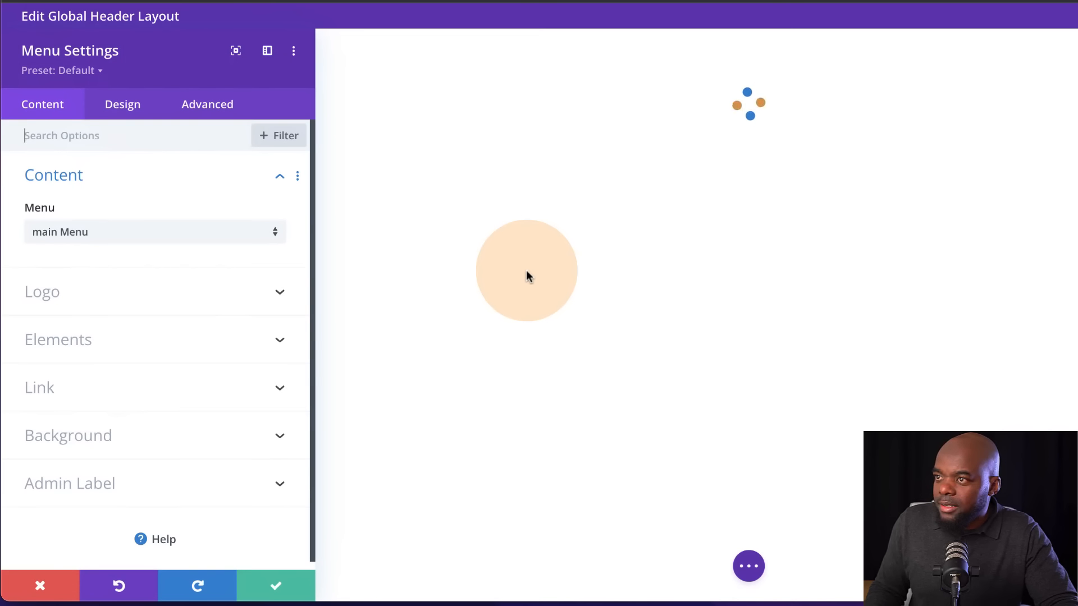
left_click(134, 293)
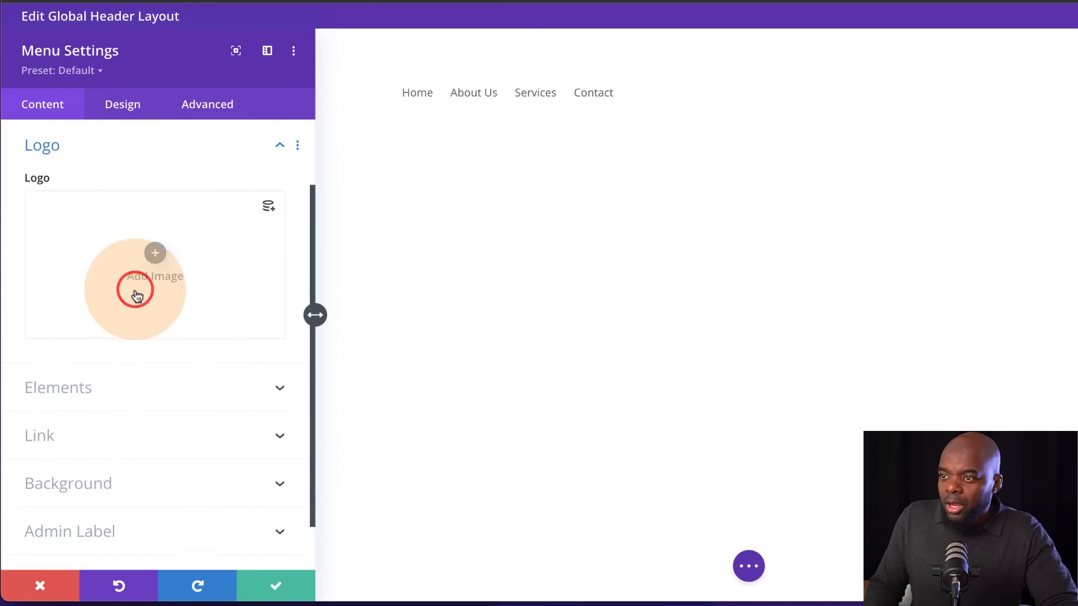
left_click(158, 256)
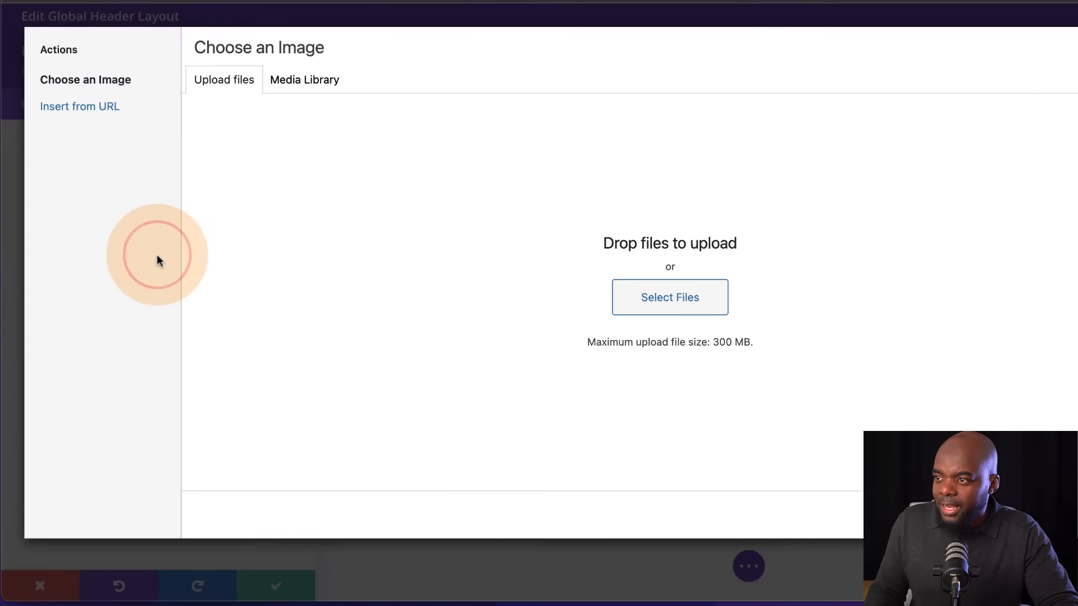
left_click(681, 306)
double_click(247, 496)
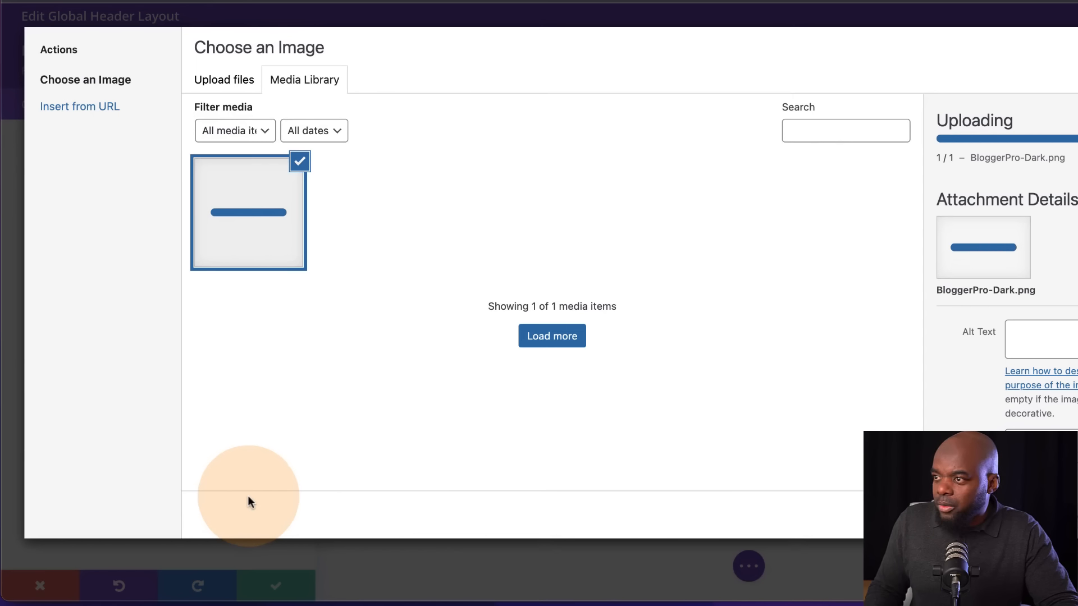
left_click(1072, 515)
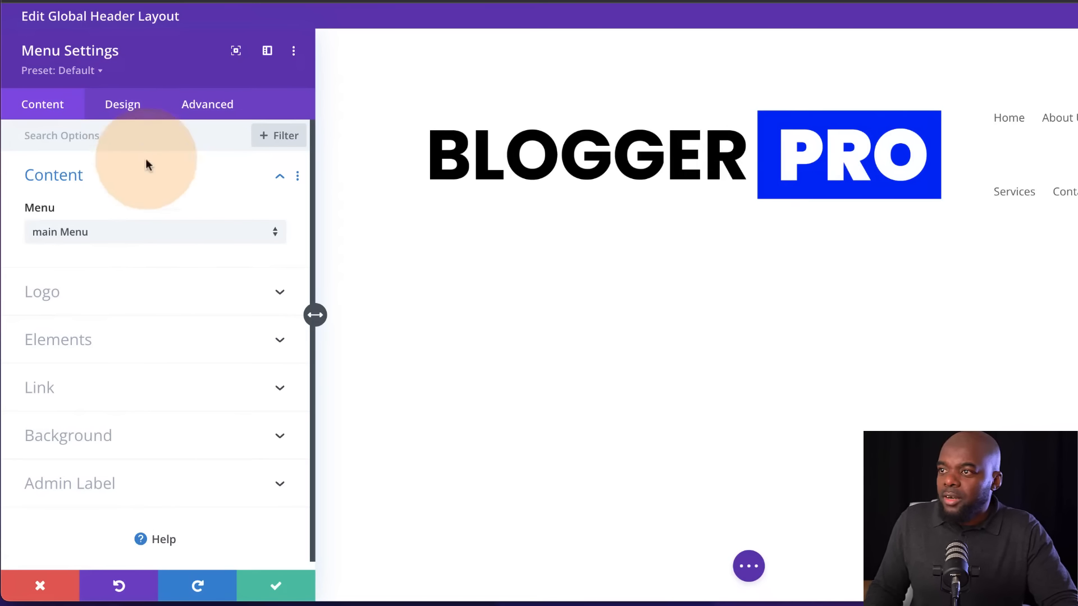
Set the menu module's logo height to 46px in its sizing options
left_click(133, 104)
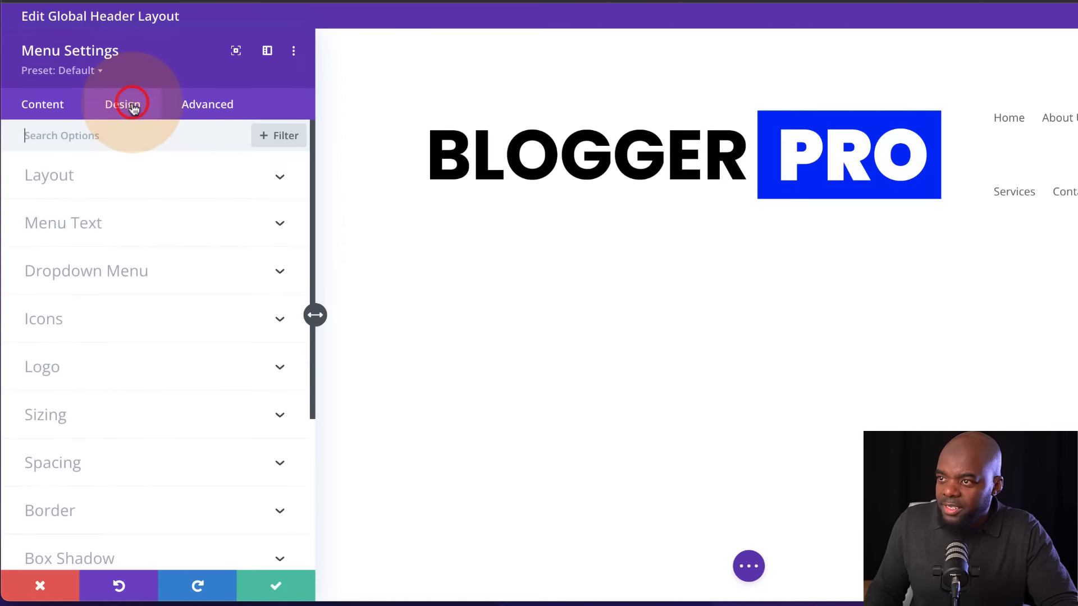
left_click(137, 180)
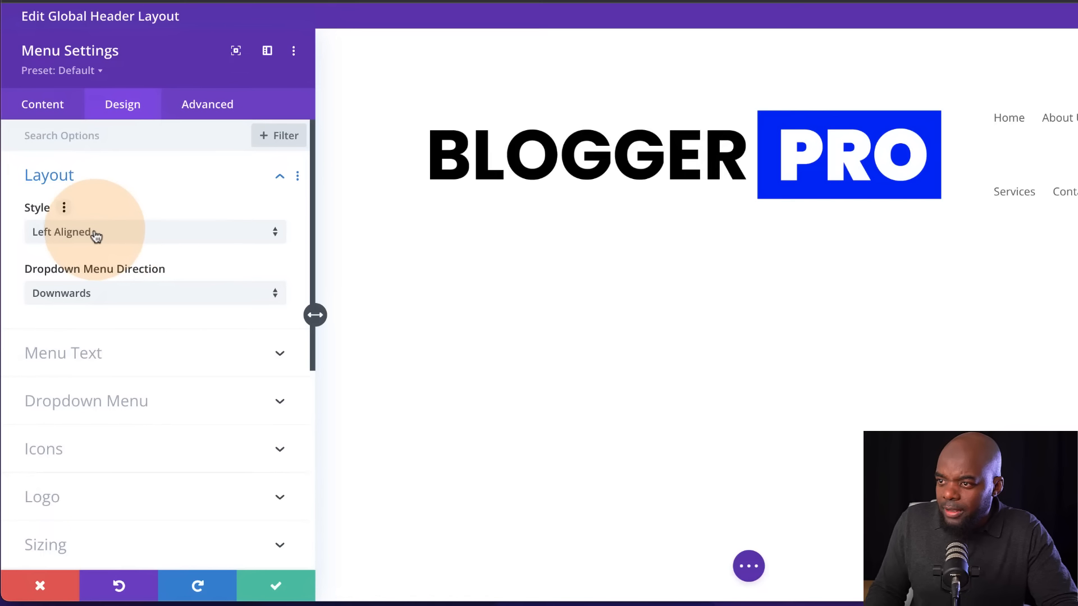
scroll(207, 365, "down", 2)
scroll(206, 366, "down", 4)
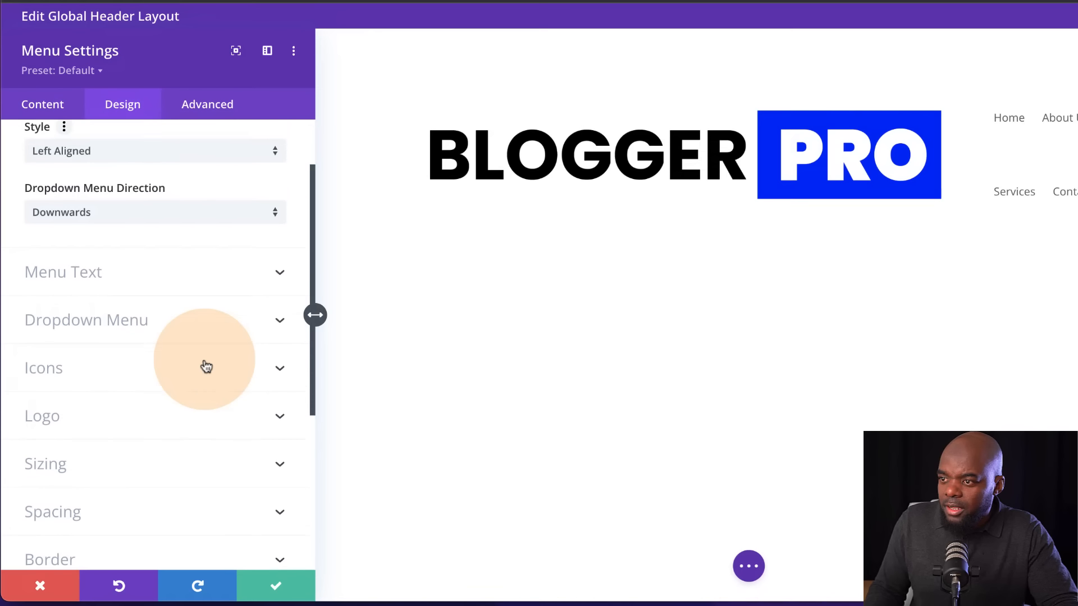
left_click(143, 382)
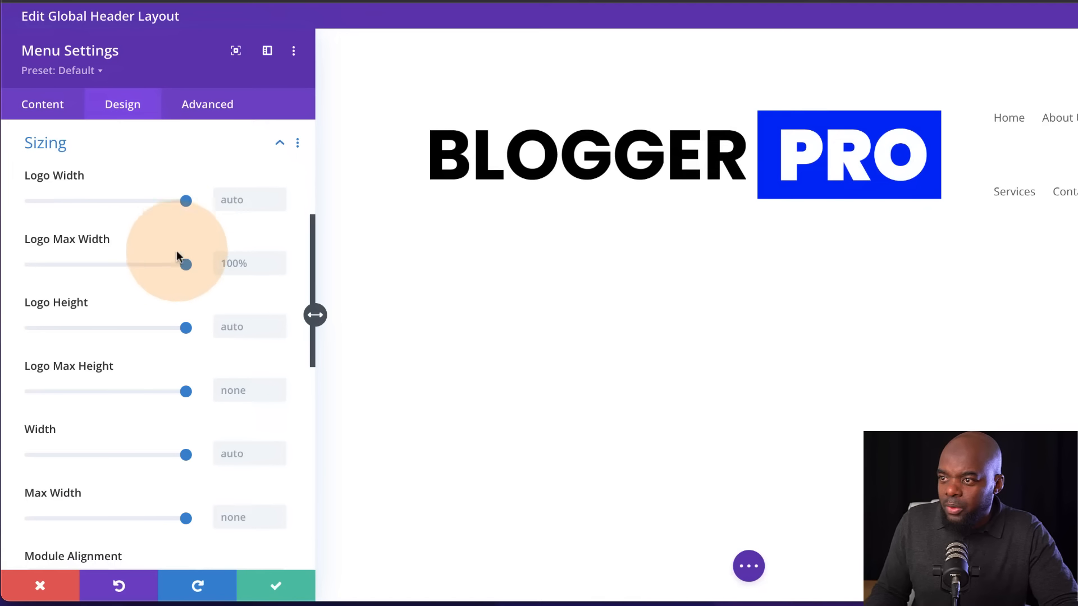
left_click_drag(184, 328, 66, 328)
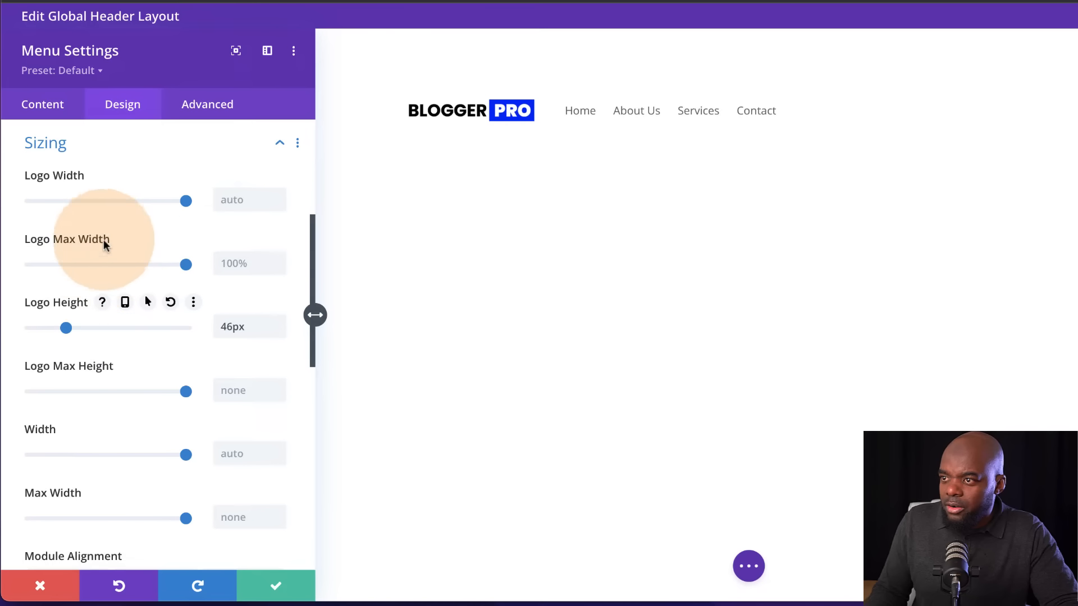
Enable responsive values for the logo height, set the phone height to 36px, and return to the desktop view
left_click(125, 305)
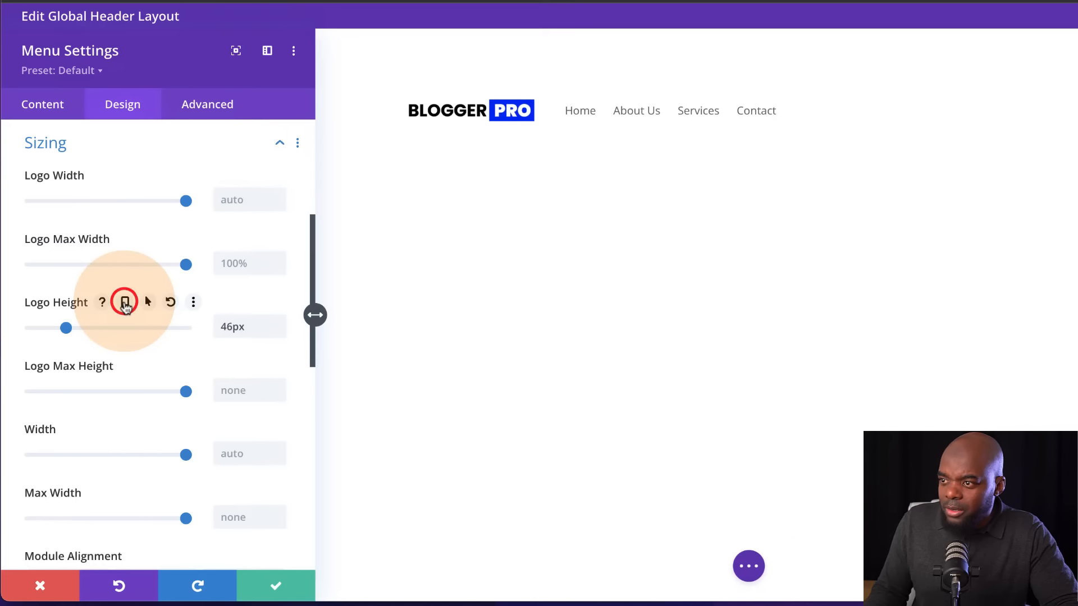
left_click(154, 335)
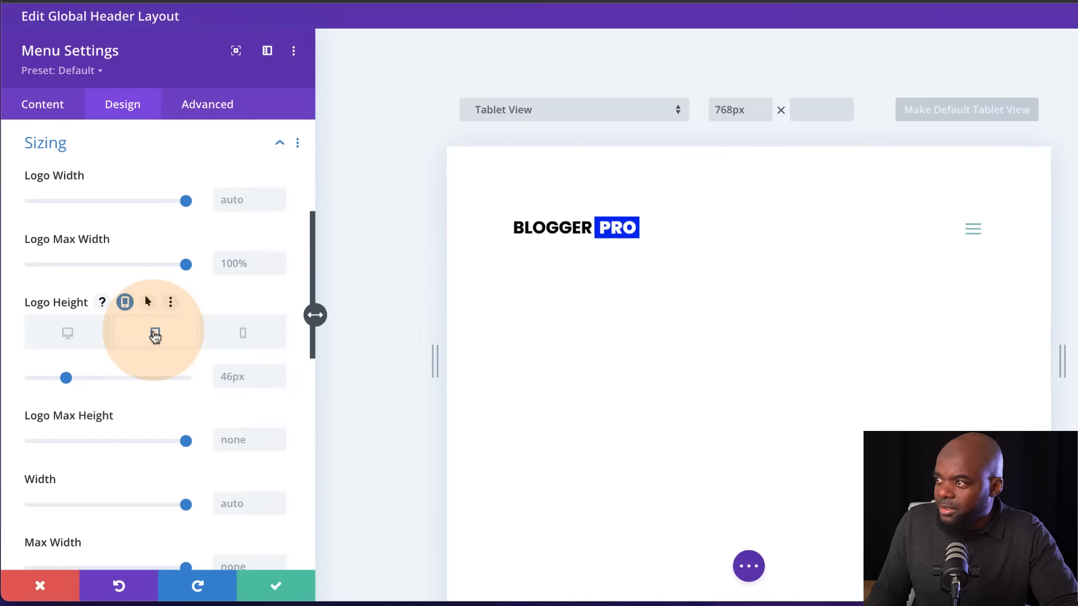
left_click(236, 335)
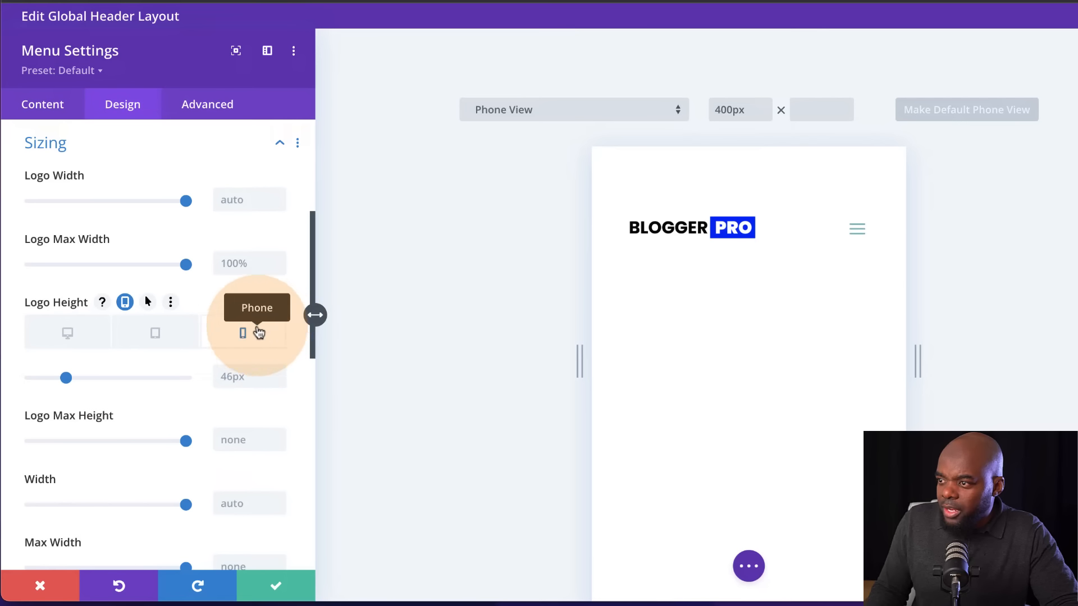
left_click_drag(66, 377, 58, 382)
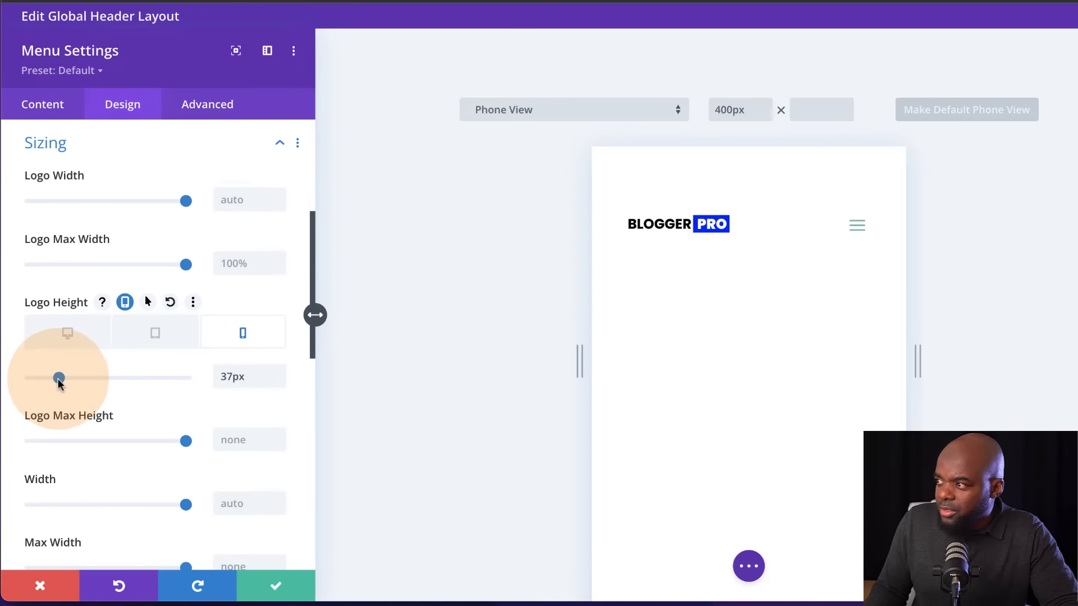
left_click(83, 335)
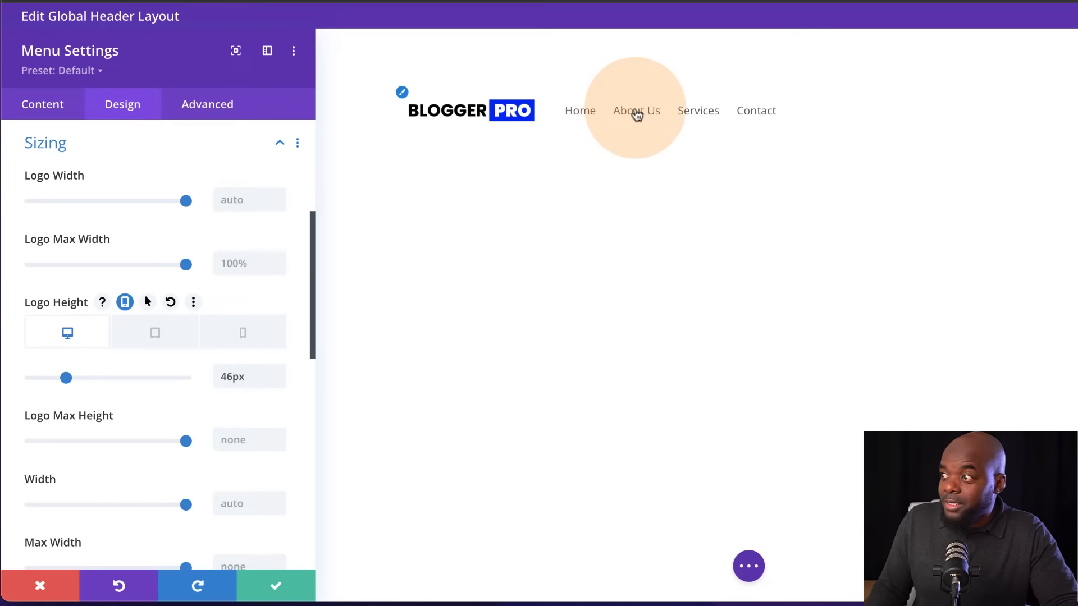
Set the menu's active link color to the saved orange #d95d39
scroll(163, 201, "up", 5)
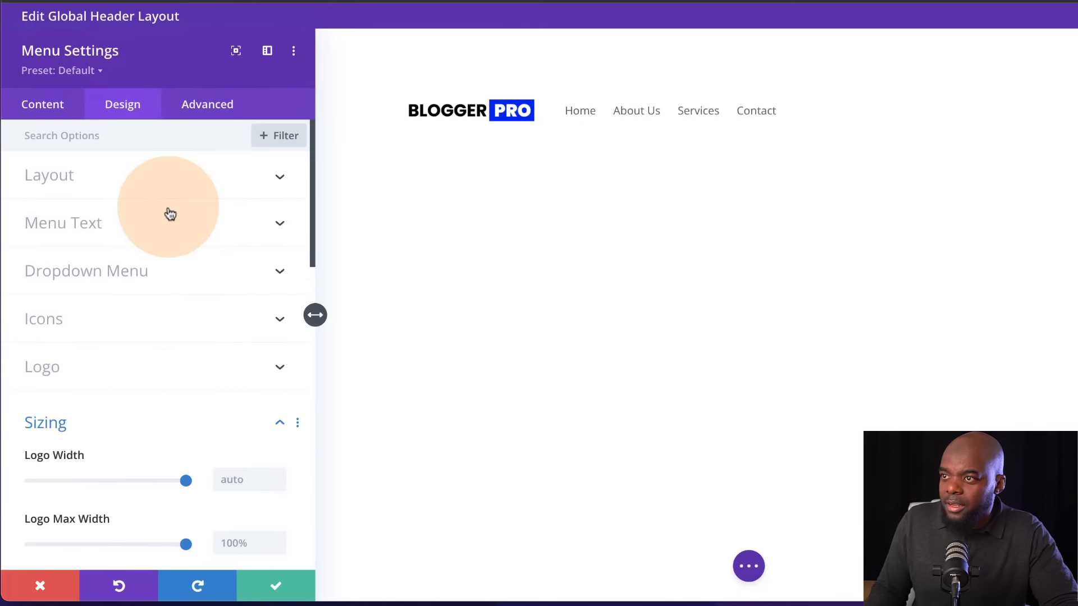
left_click(133, 223)
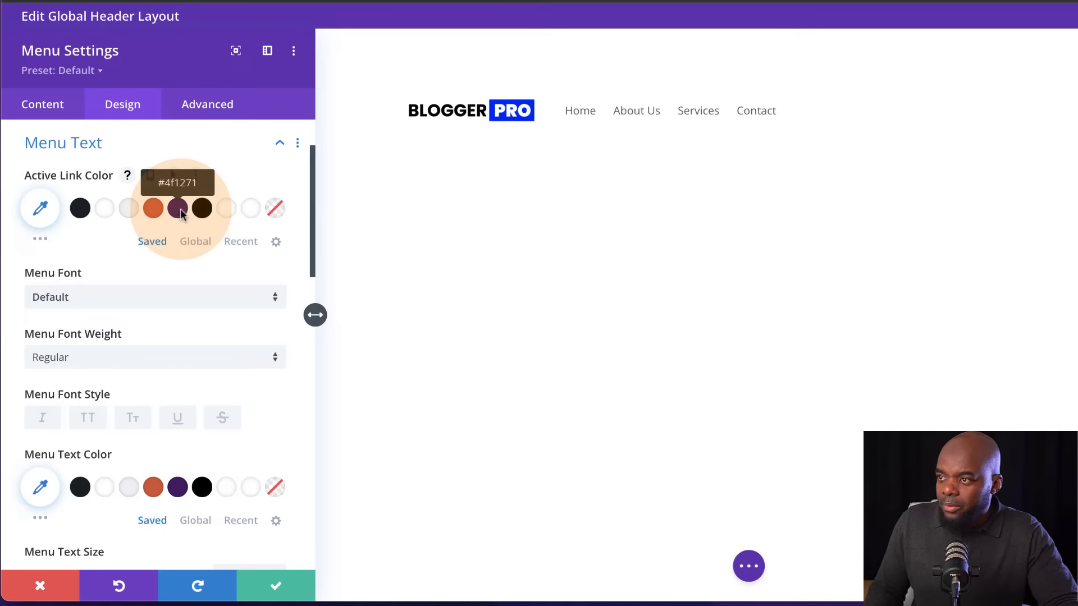
left_click(82, 210)
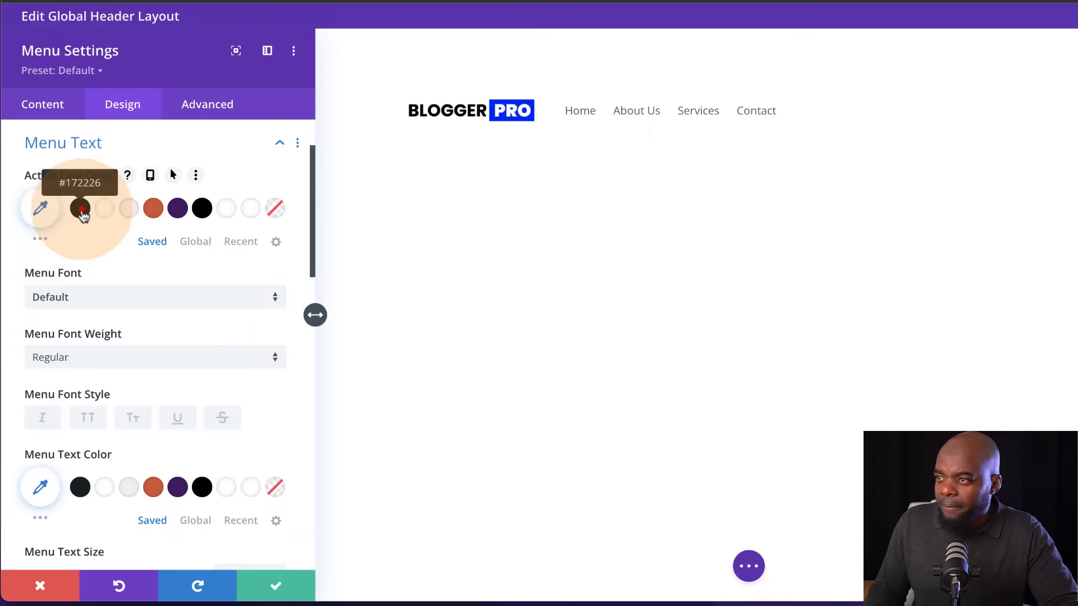
left_click(155, 211)
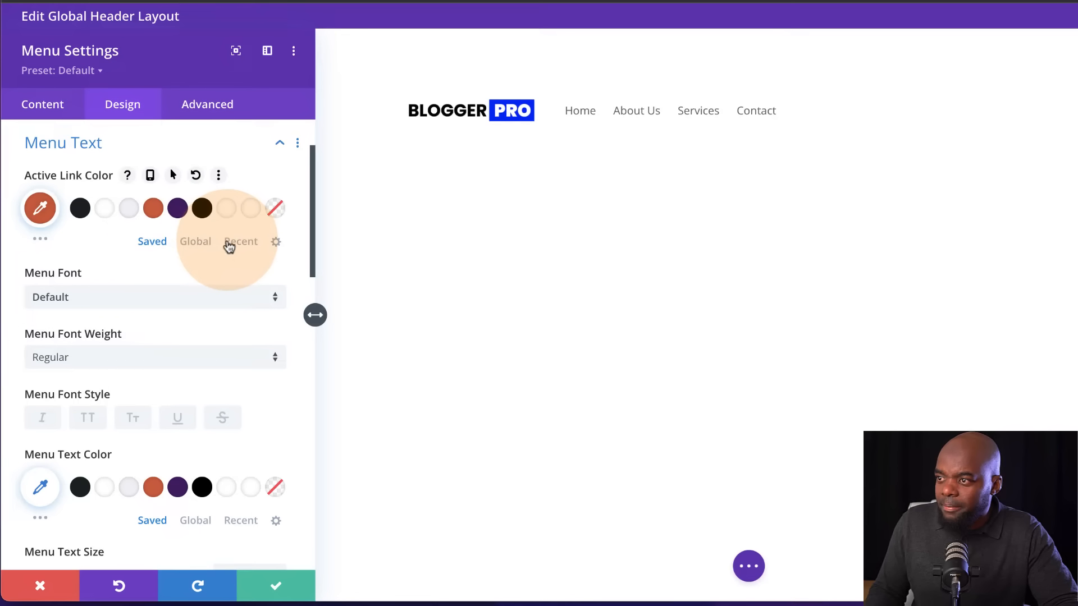
Set the menu font to Poppins and apply the uppercase font style
left_click(87, 303)
left_click(97, 83)
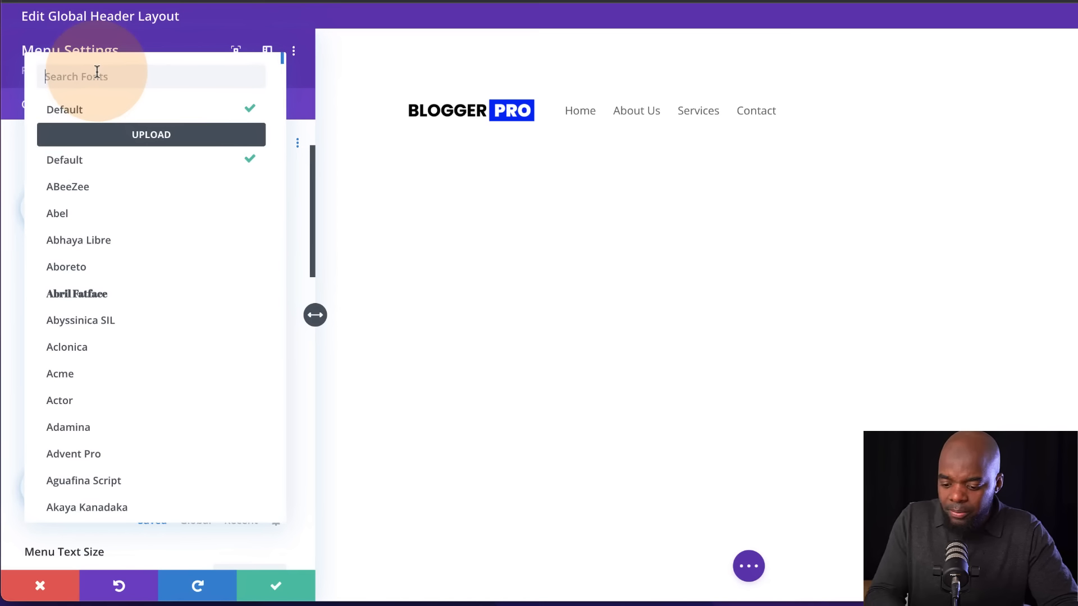
type("popp")
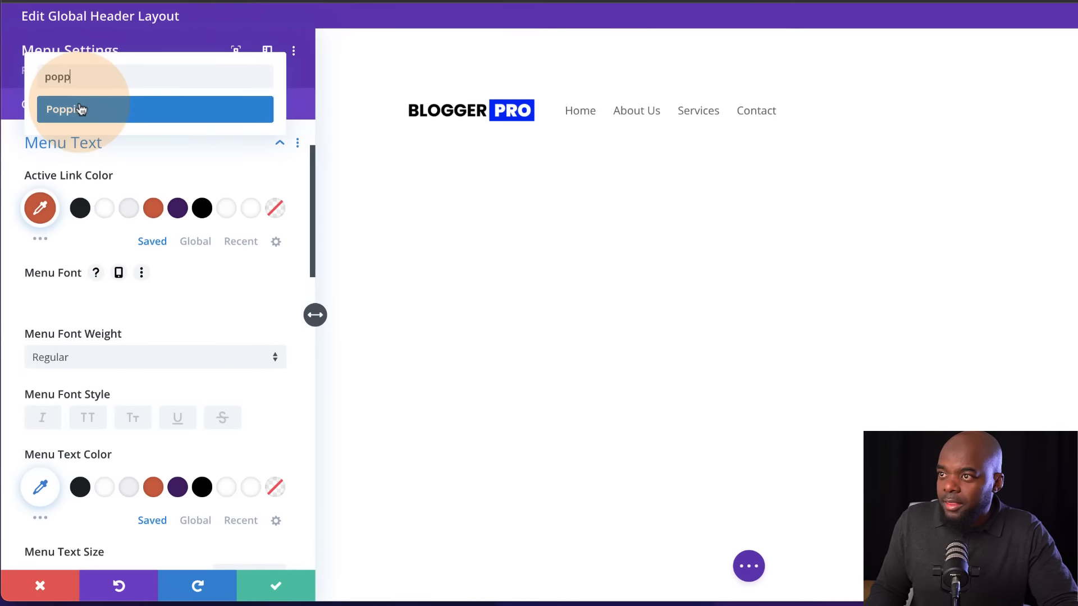
left_click(80, 109)
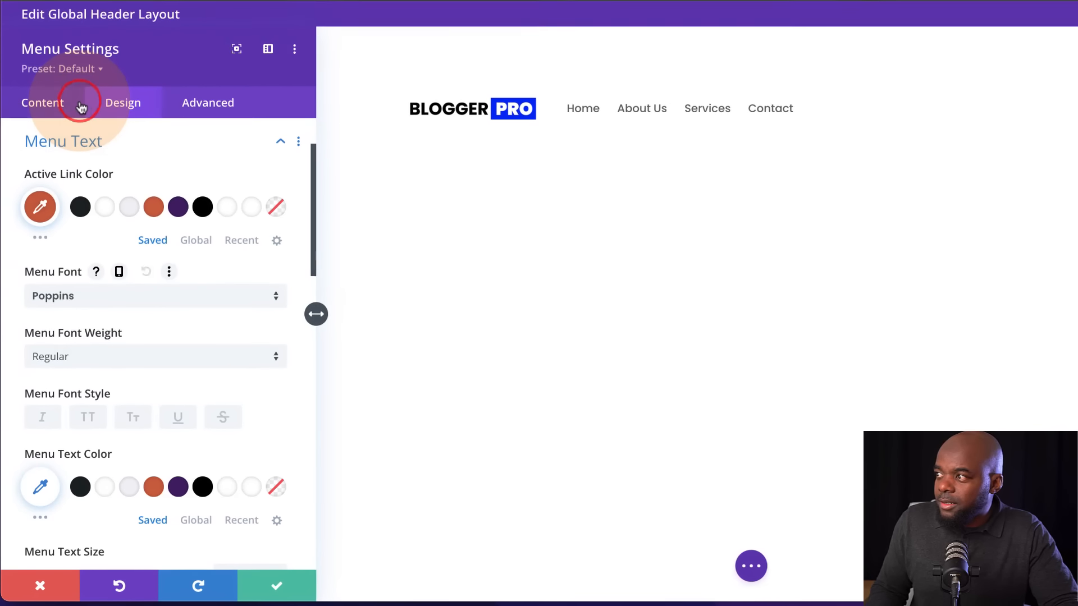
left_click(89, 419)
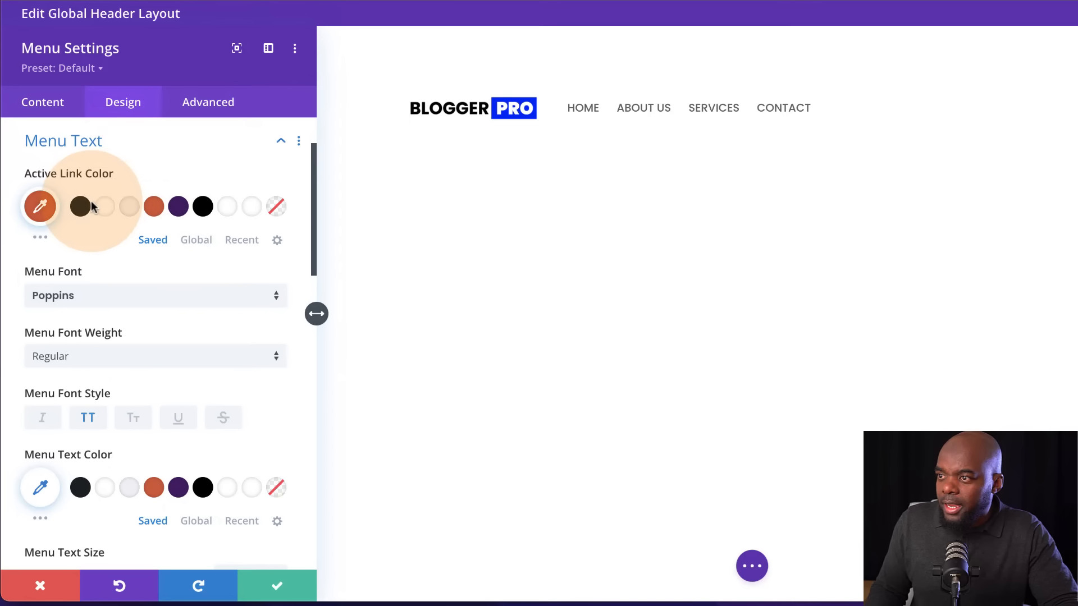
Set the menu text color to the saved purple #4f1271 and the menu letter spacing to 1px
left_click_drag(89, 211, 203, 208)
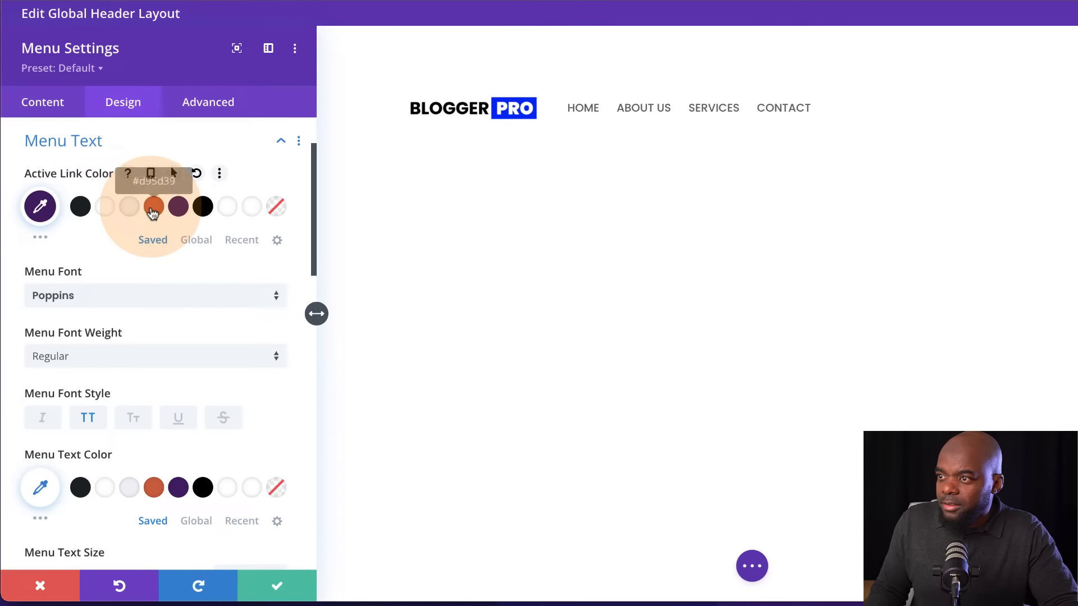
left_click(179, 488)
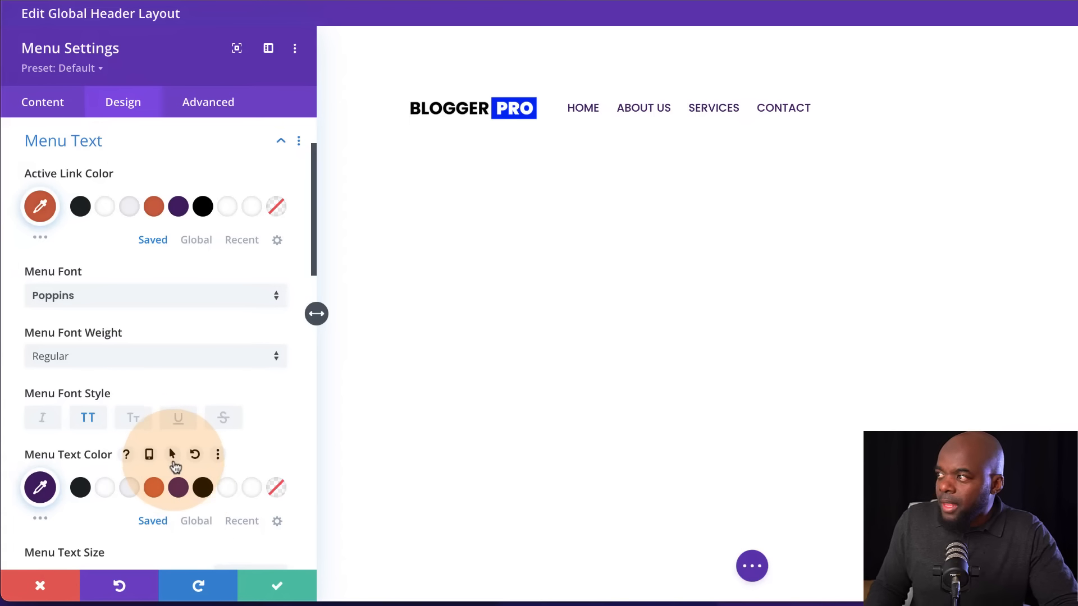
scroll(178, 483, "down", 3)
scroll(176, 465, "down", 4)
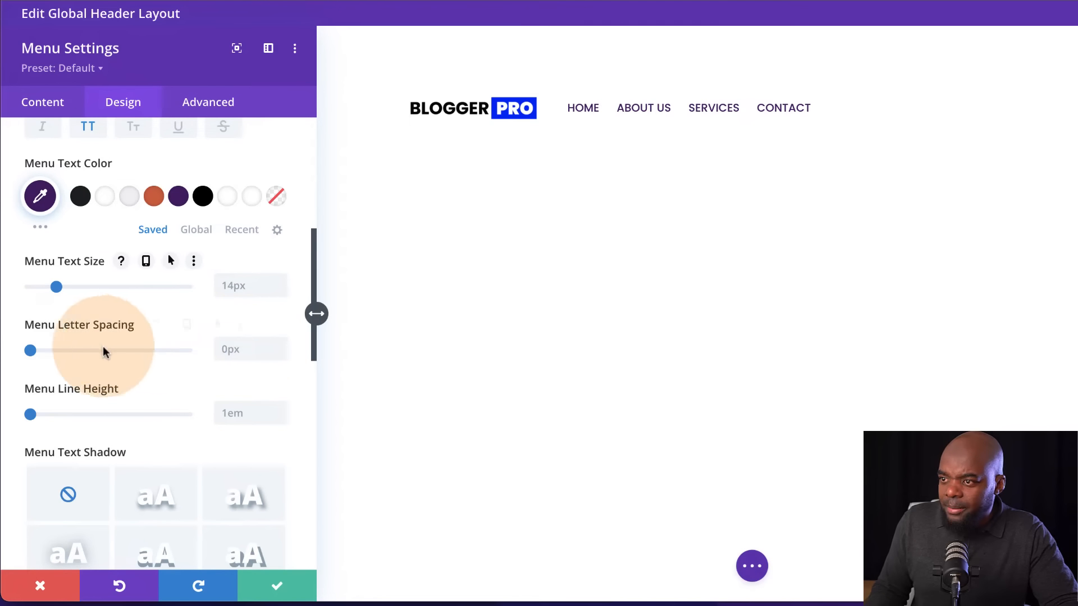
left_click(280, 346)
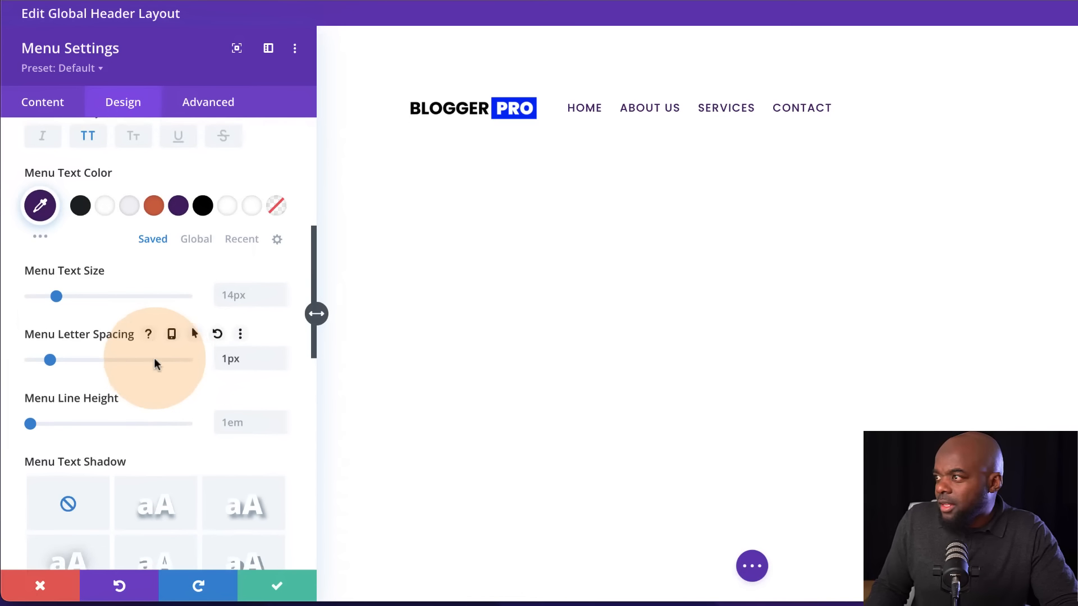
Align the menu text to the right and save the menu module's settings
scroll(154, 360, "up", 3)
scroll(155, 364, "down", 10)
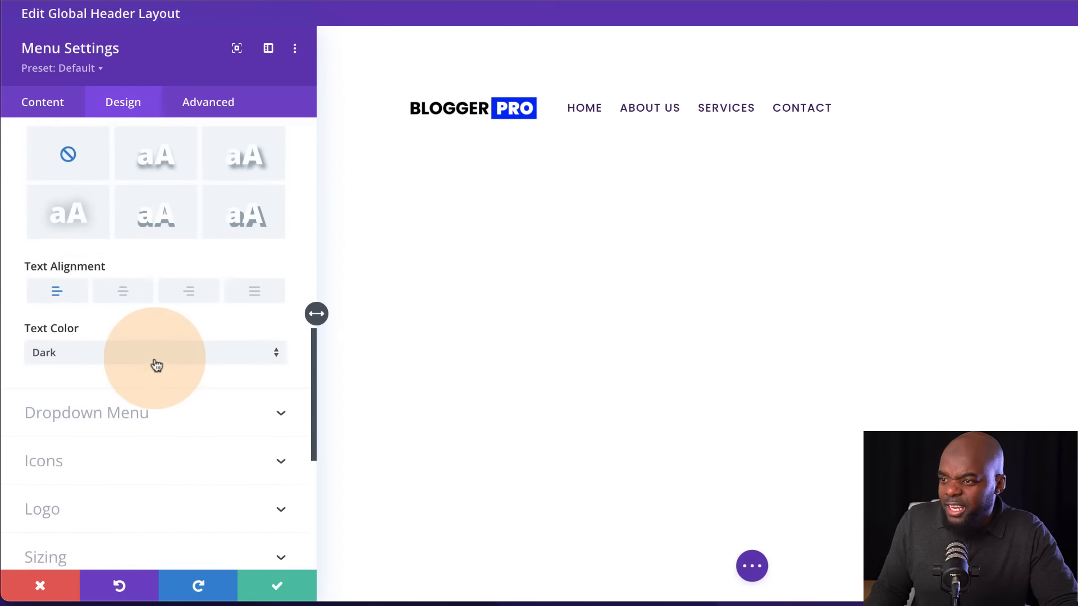
left_click(197, 295)
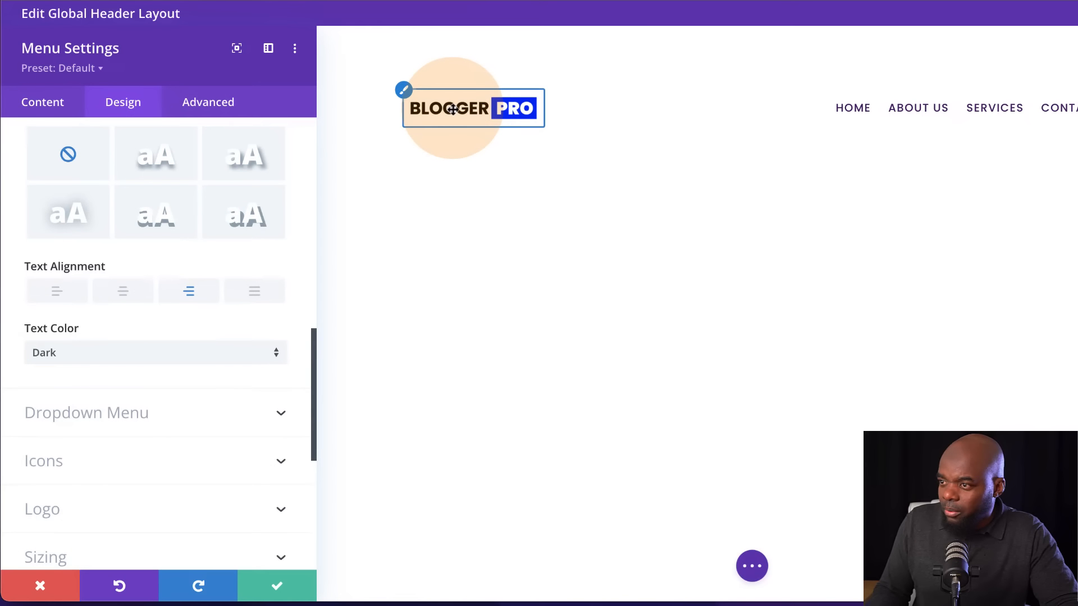
left_click(277, 588)
Set the header section's background to the saved light grey and save the section settings
mouse_move(89, 113)
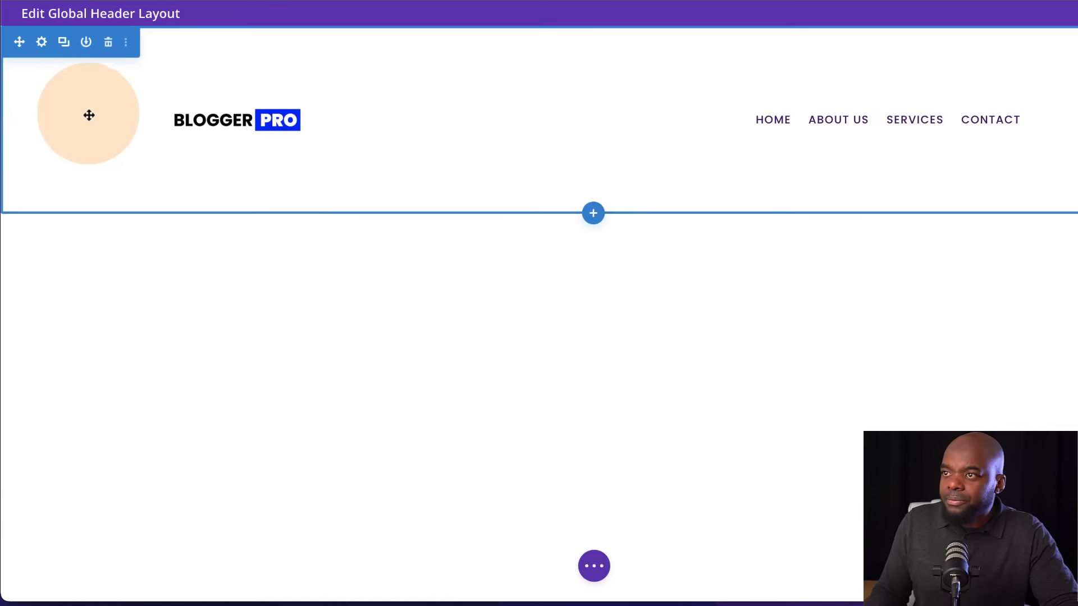
left_click(42, 43)
left_click(92, 222)
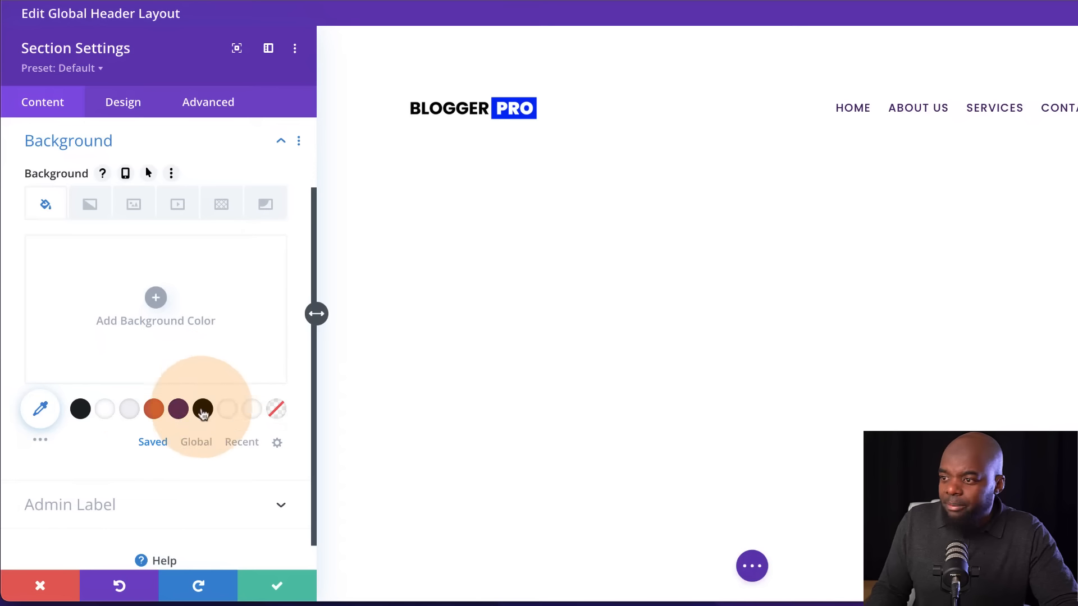
left_click(129, 410)
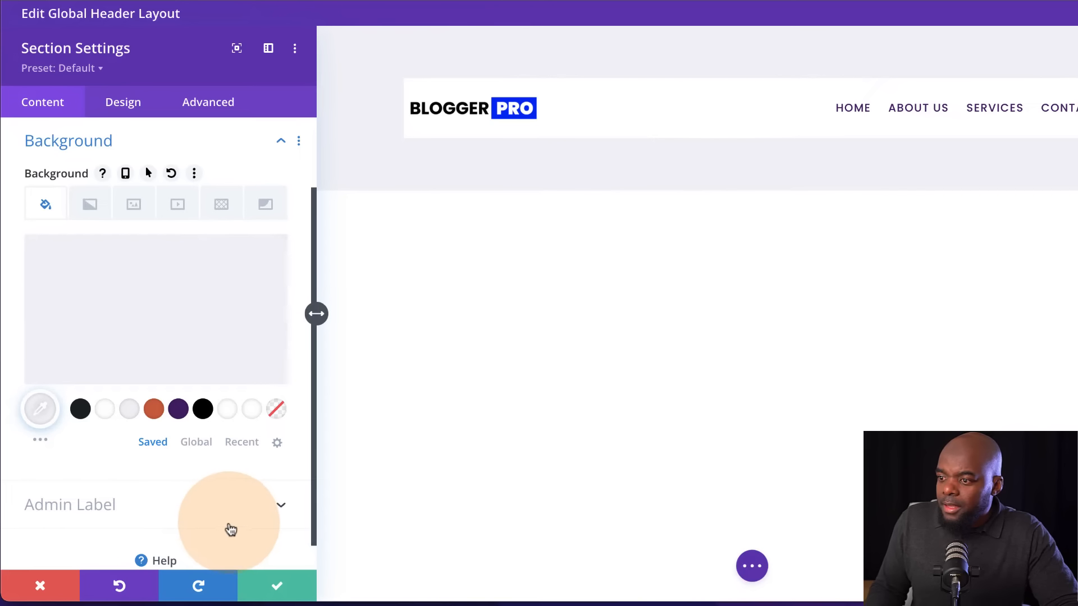
left_click(279, 587)
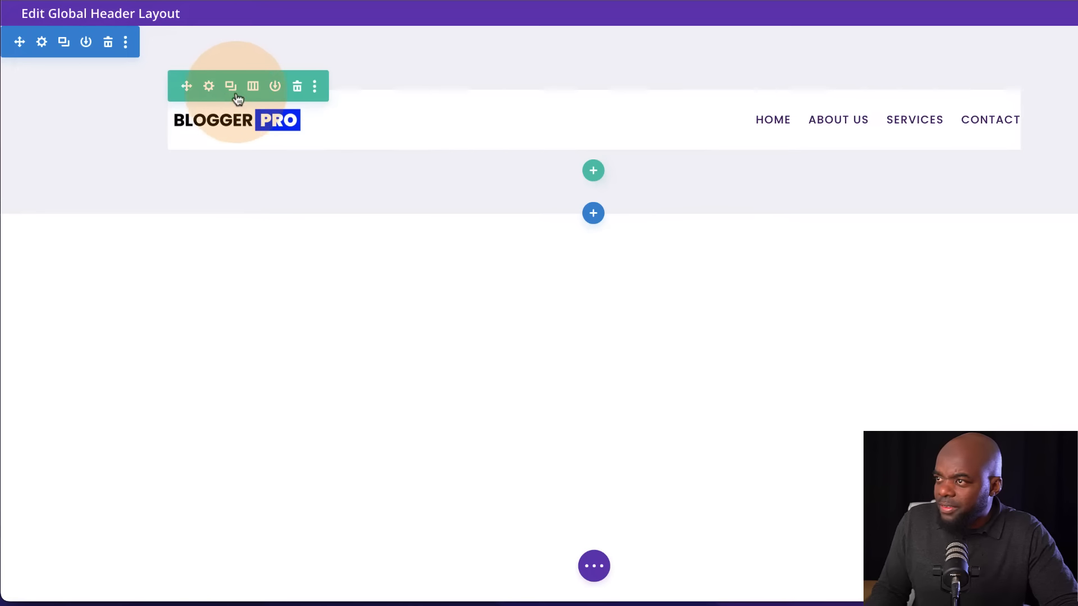
Set the header row's background color to transparent and save the row settings
left_click(210, 87)
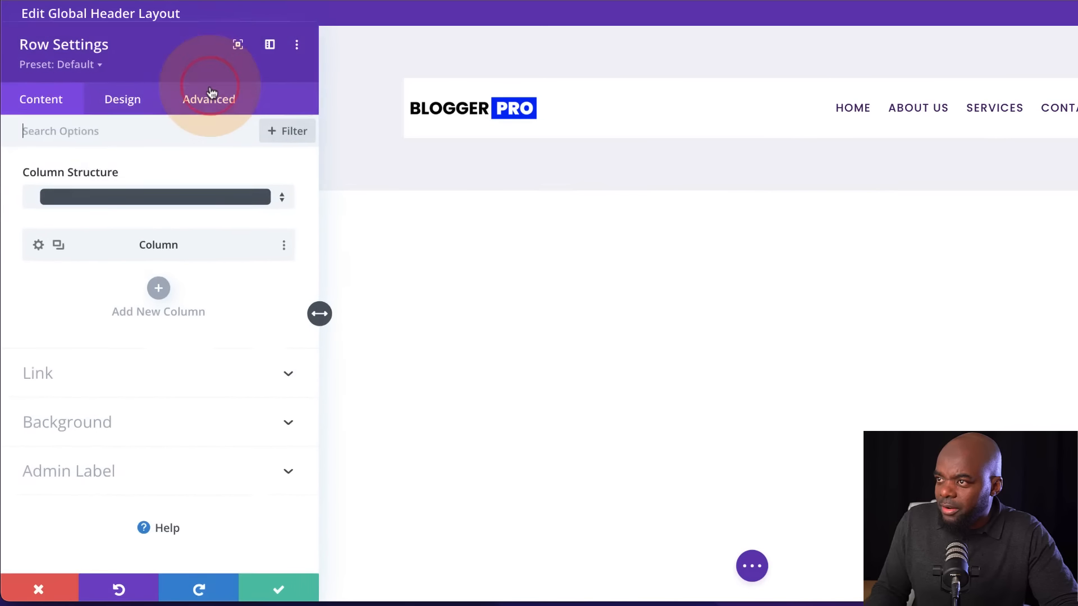
left_click(103, 422)
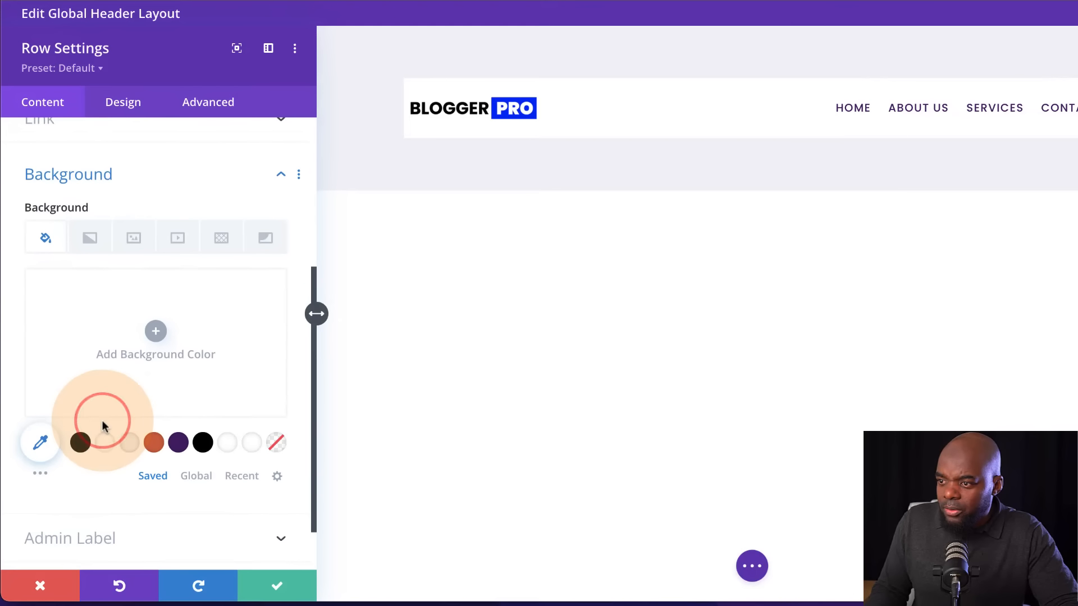
left_click(276, 447)
left_click(269, 581)
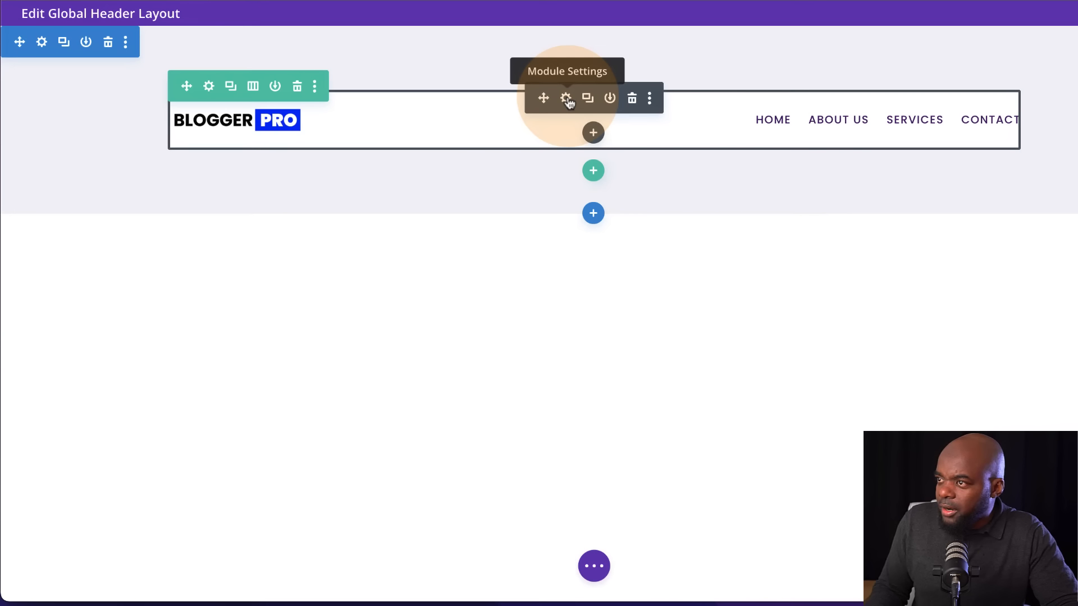
Set the menu module's background color to transparent
left_click(567, 98)
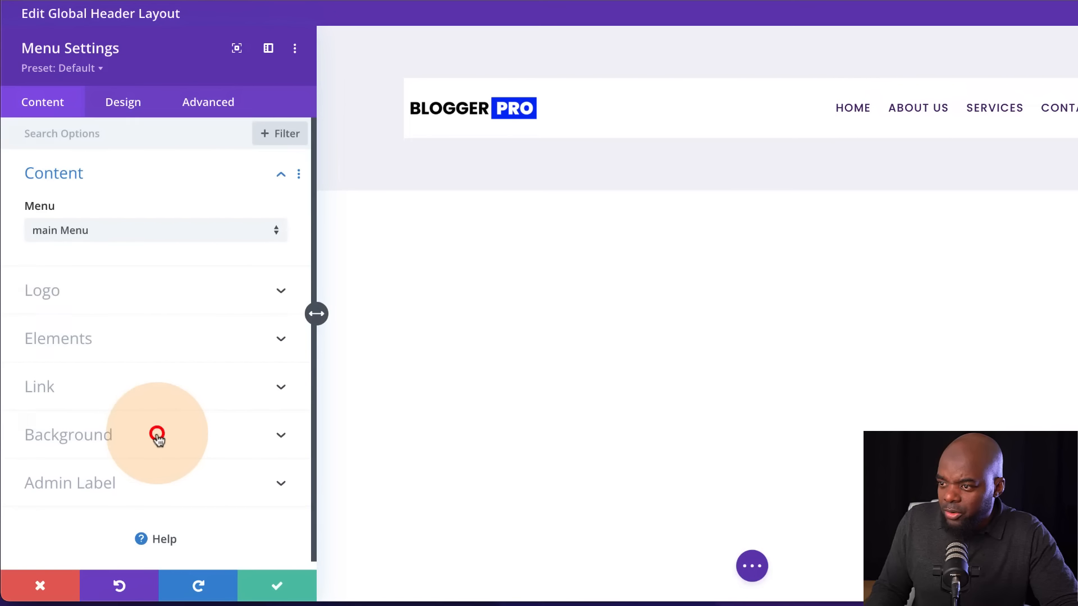
left_click(157, 435)
left_click(277, 409)
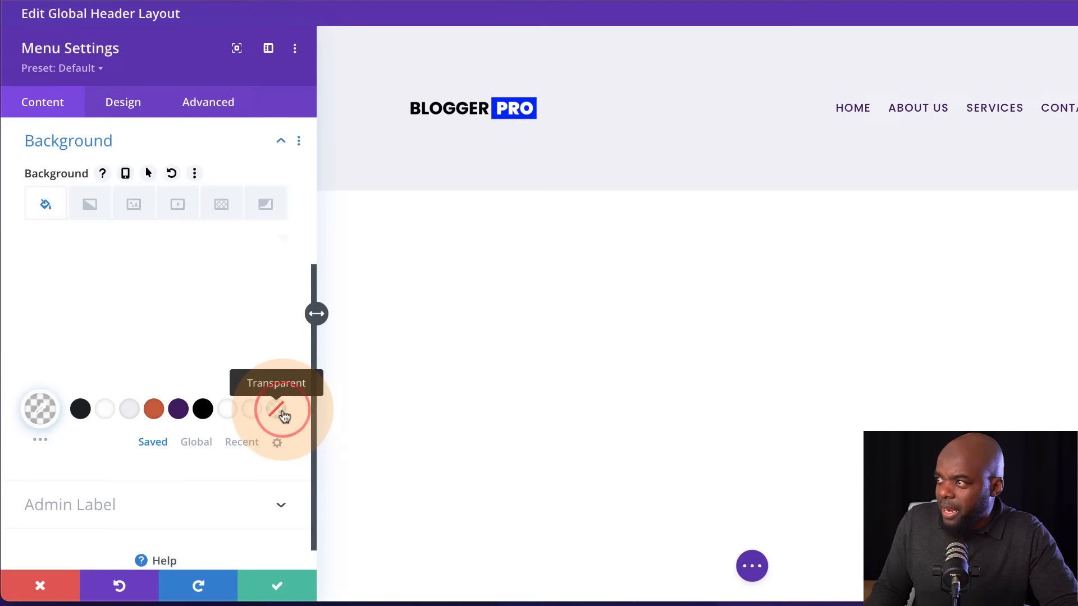
left_click(277, 594)
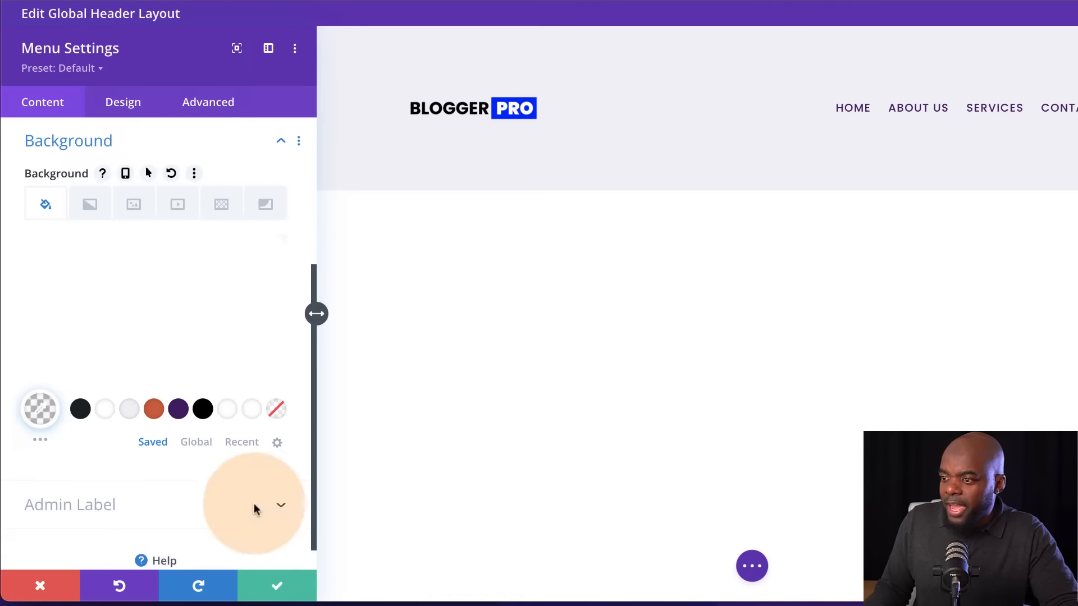
Set the menu module's linked top and bottom margin and padding to 0px and save the module settings
left_click(124, 106)
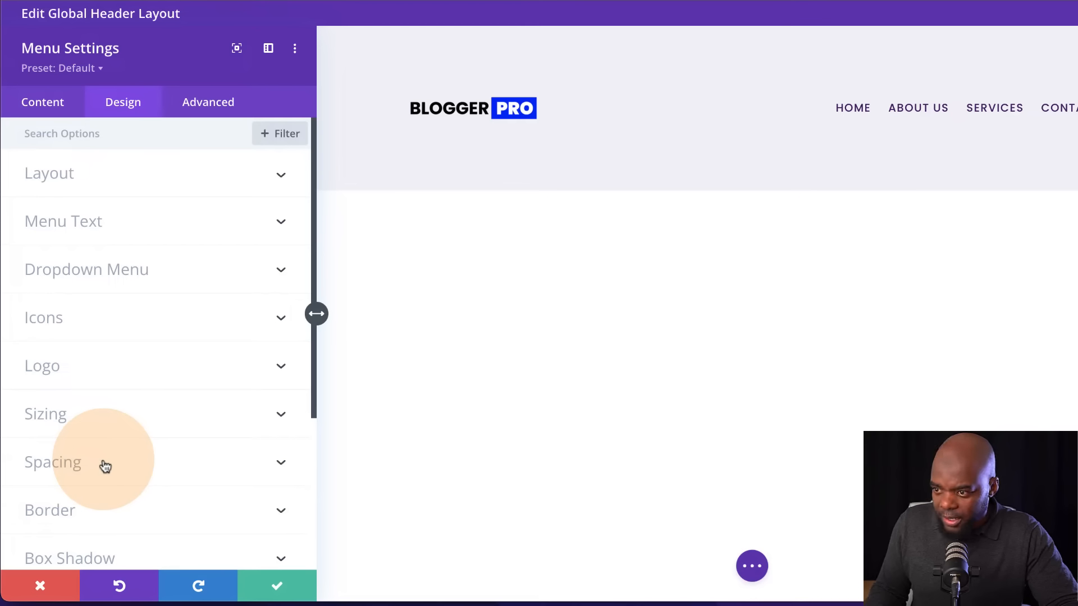
scroll(90, 469, "down", 2)
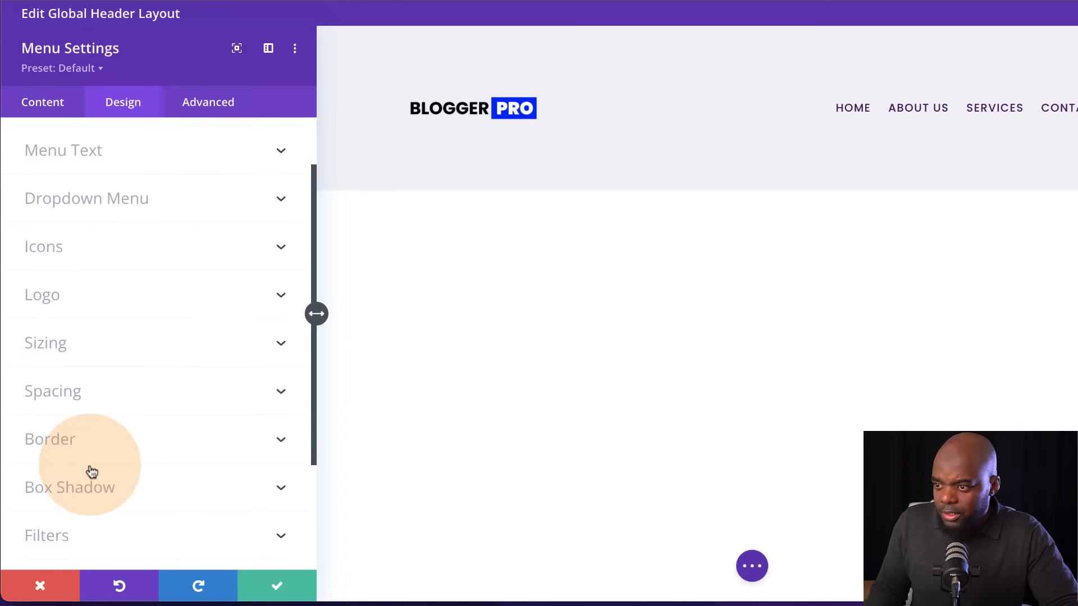
left_click(82, 393)
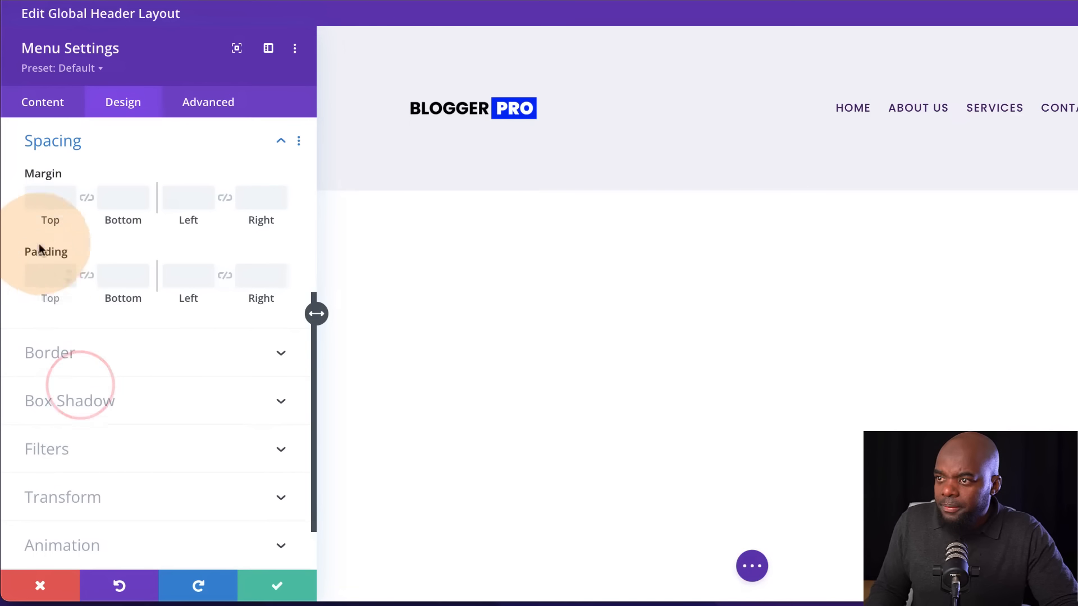
type("0")
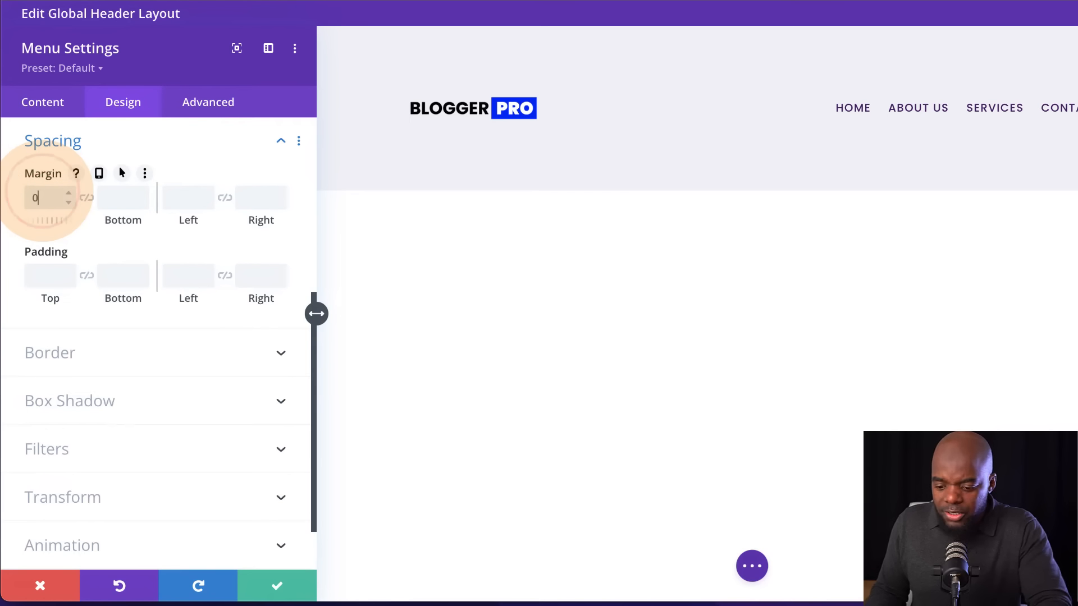
left_click(86, 198)
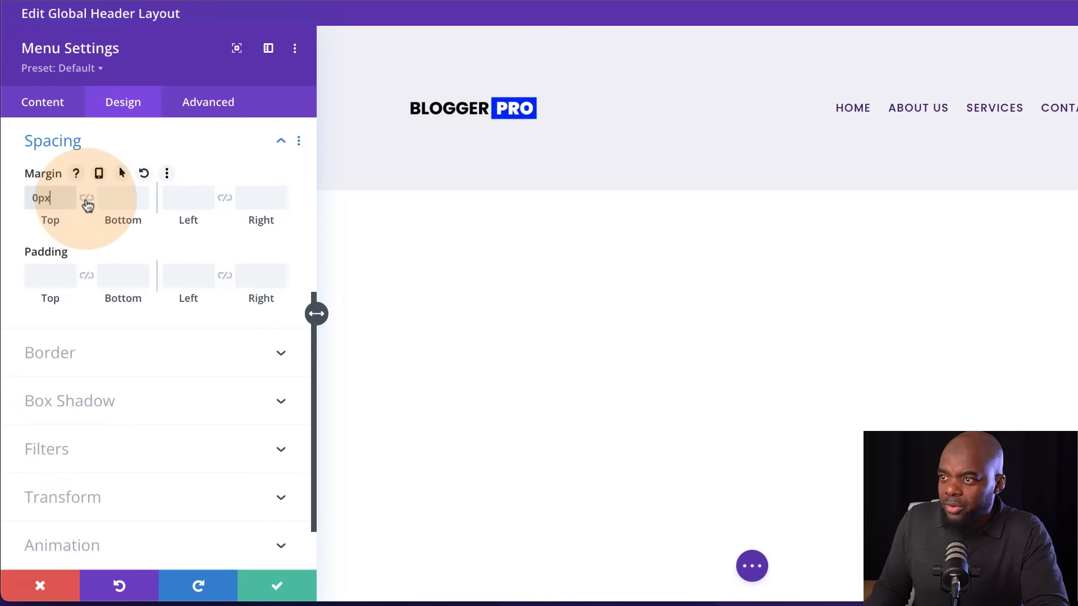
left_click(40, 275)
type("0")
left_click(87, 277)
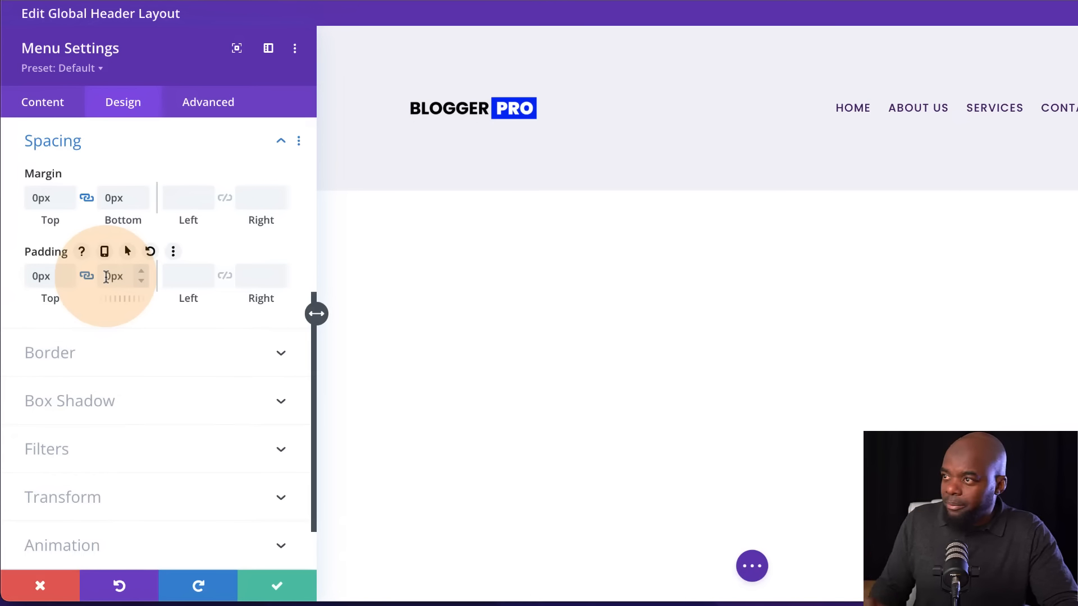
left_click(281, 583)
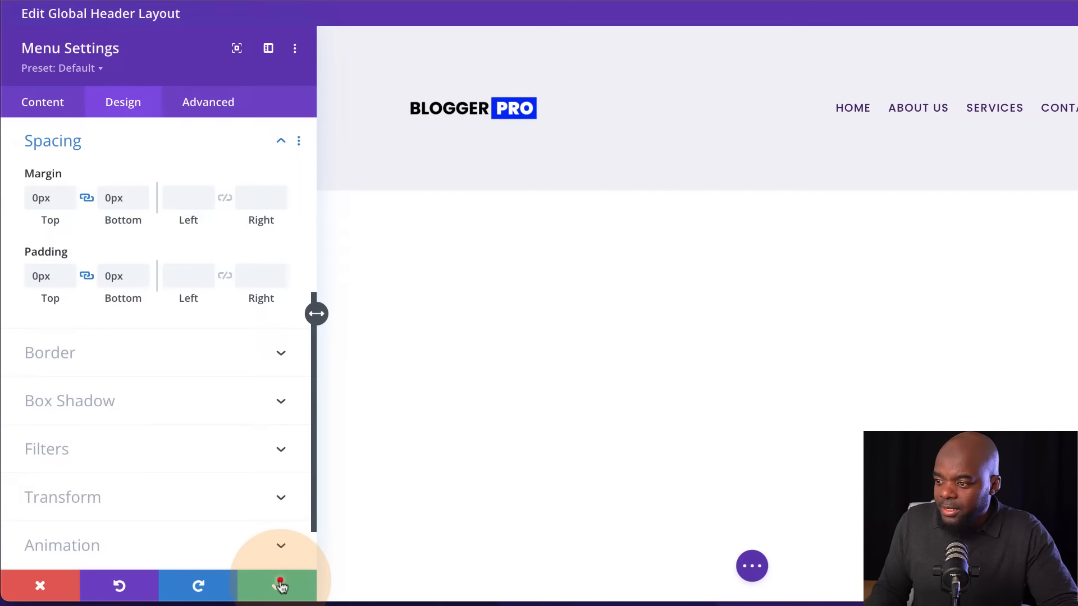
Set the header row's linked top and bottom padding and margin to 0px and save the row settings
mouse_move(234, 99)
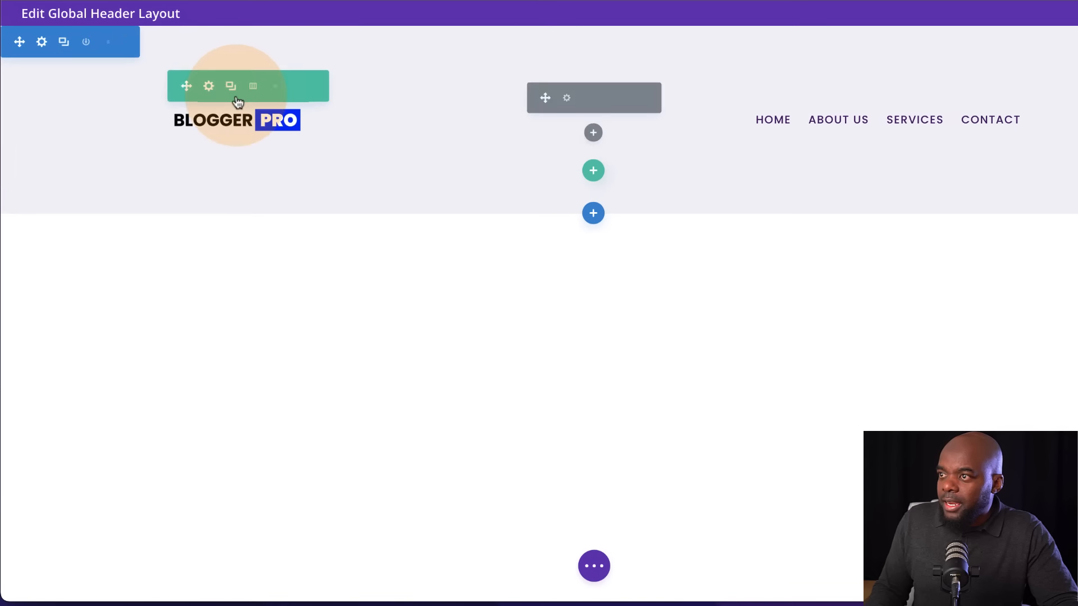
left_click(209, 86)
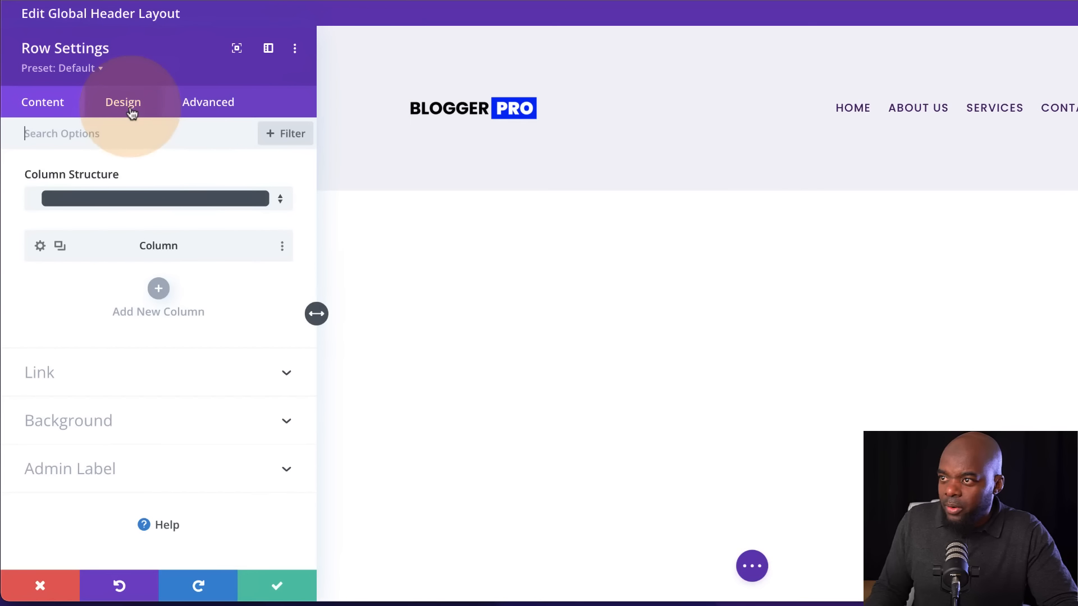
left_click(131, 109)
left_click(70, 224)
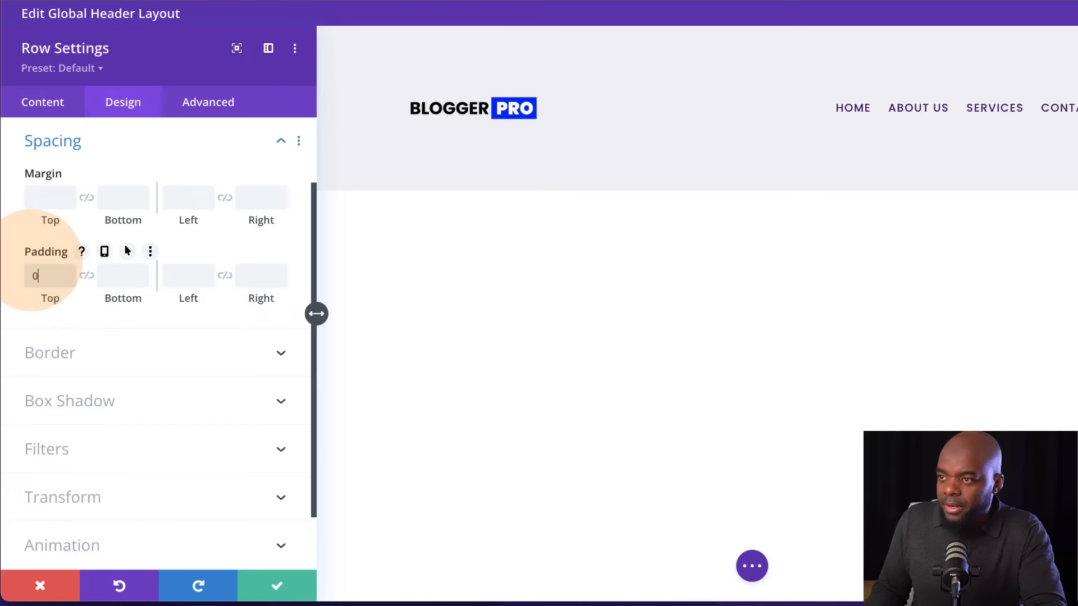
left_click(86, 278)
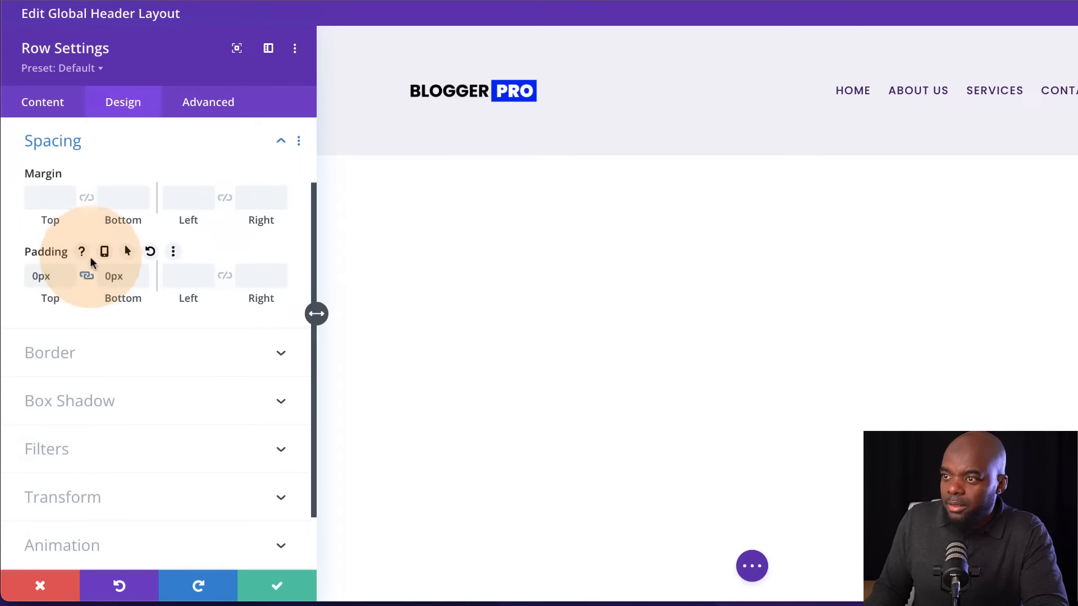
left_click(43, 199)
type("0")
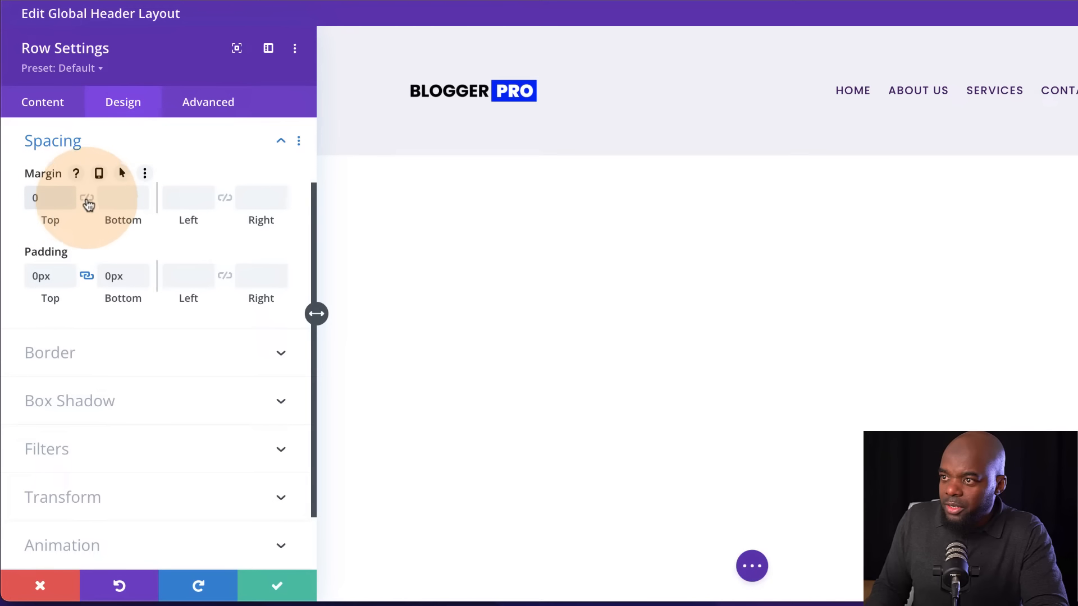
left_click(87, 197)
left_click(277, 588)
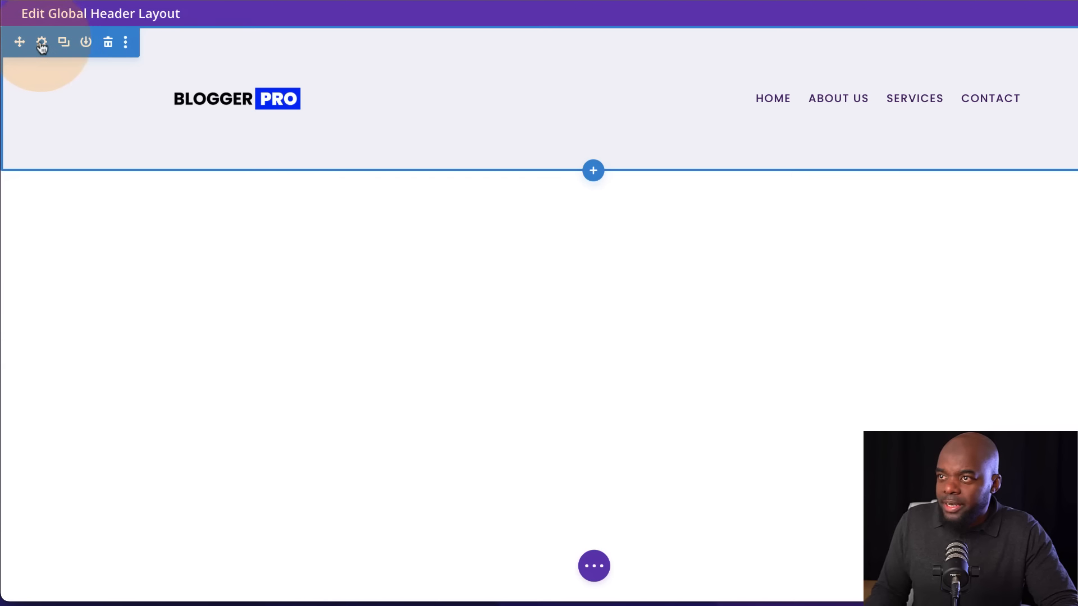
Set the header section's linked top and bottom padding to 1% and save the section settings
left_click(41, 43)
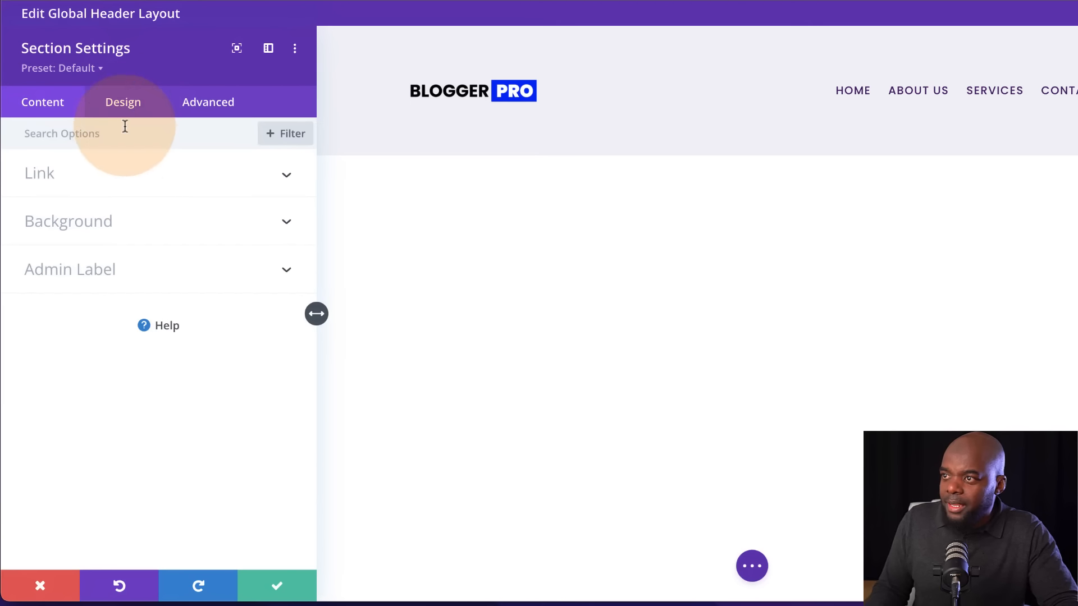
left_click(125, 107)
left_click(84, 324)
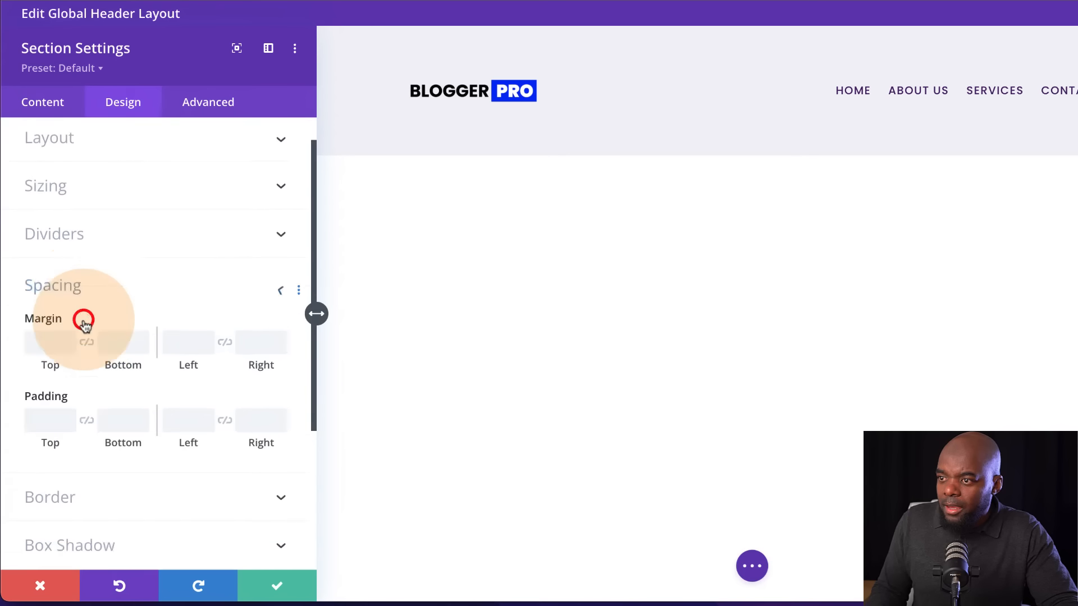
left_click(42, 275)
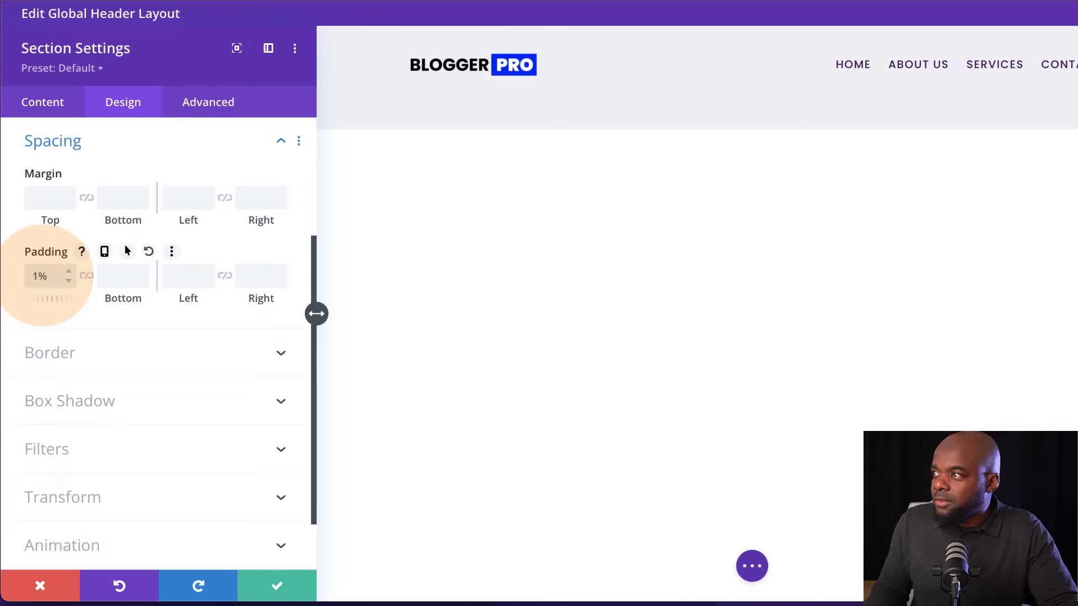
left_click(87, 279)
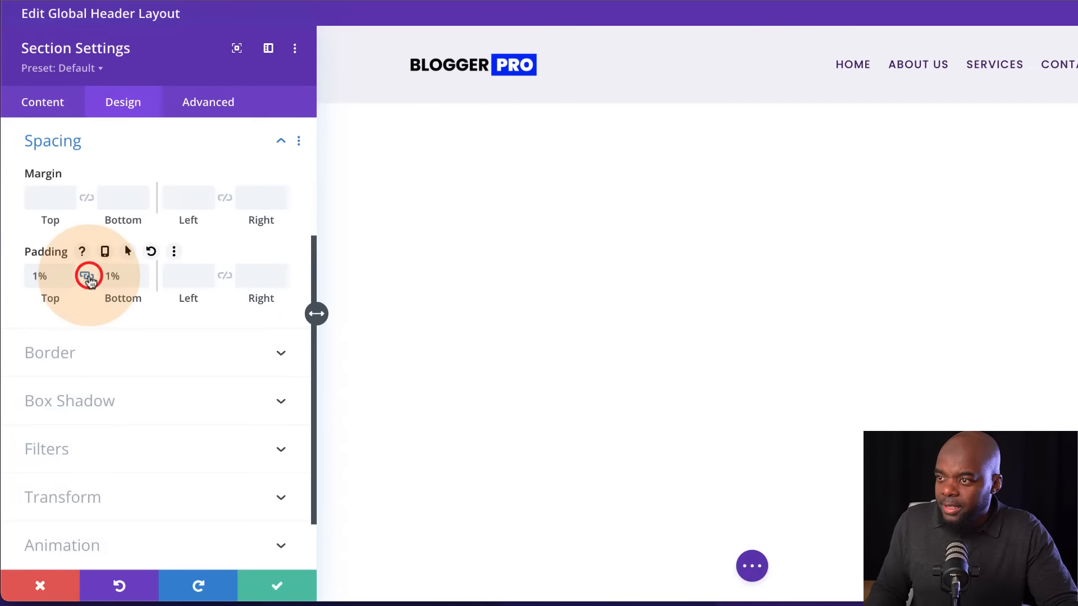
left_click(608, 289)
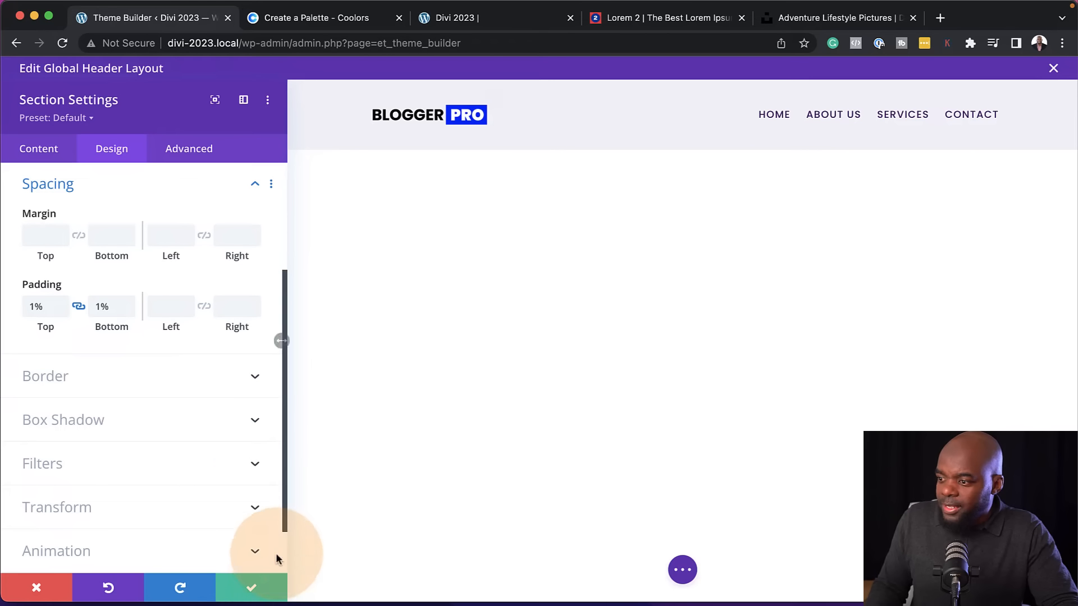
left_click(252, 590)
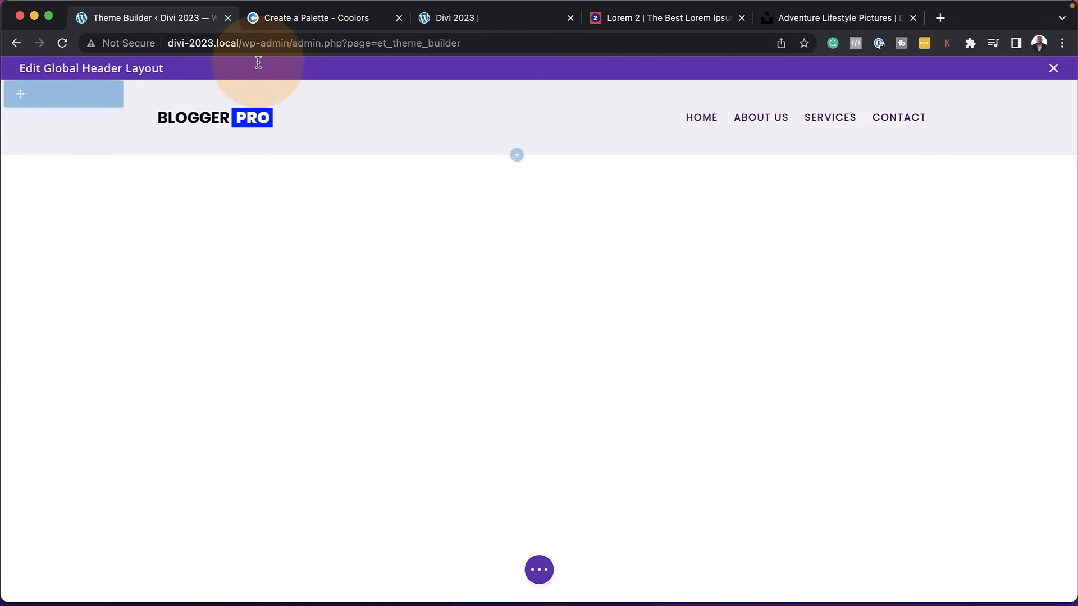
Save the global header layout, close its editor and save the Theme Builder changes
left_click(538, 571)
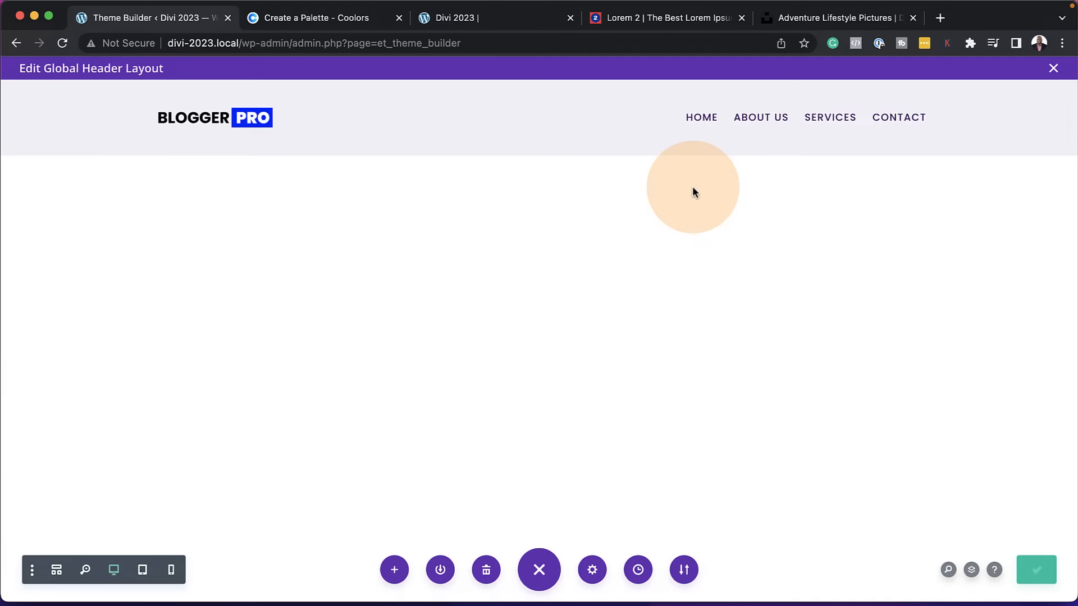
left_click(1053, 69)
left_click(210, 115)
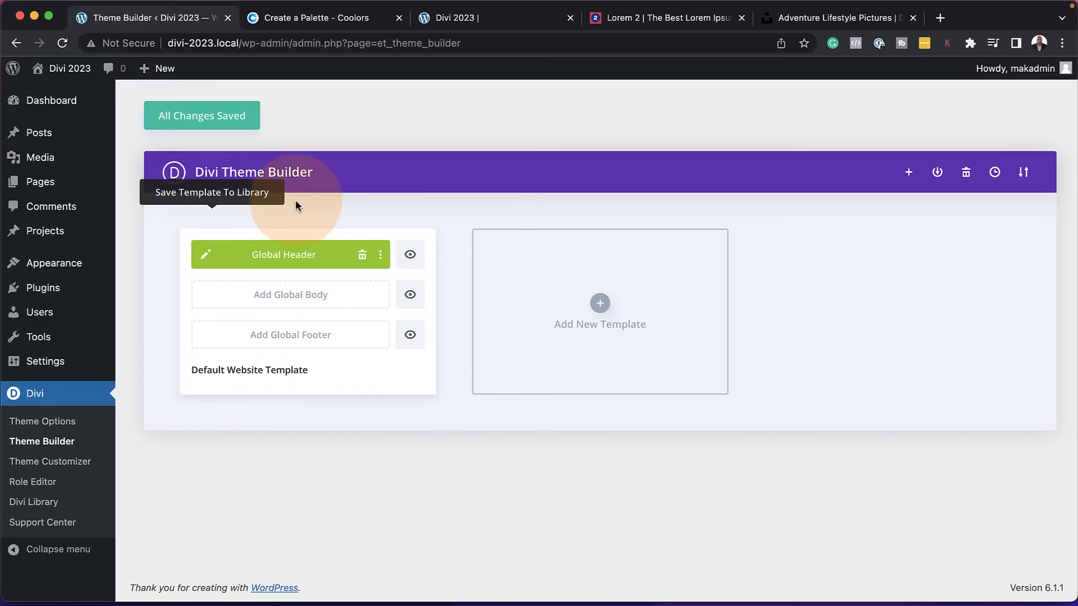
Open the live site in a new browser tab and check the global header on the home and About Us pages
mouse_move(70, 71)
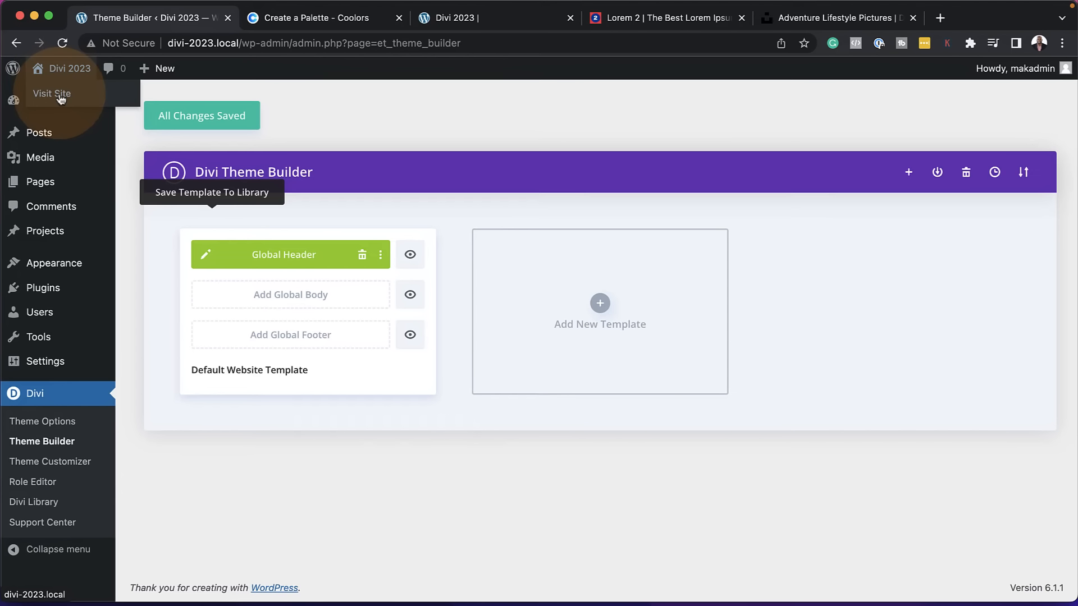
left_click(62, 94, "super")
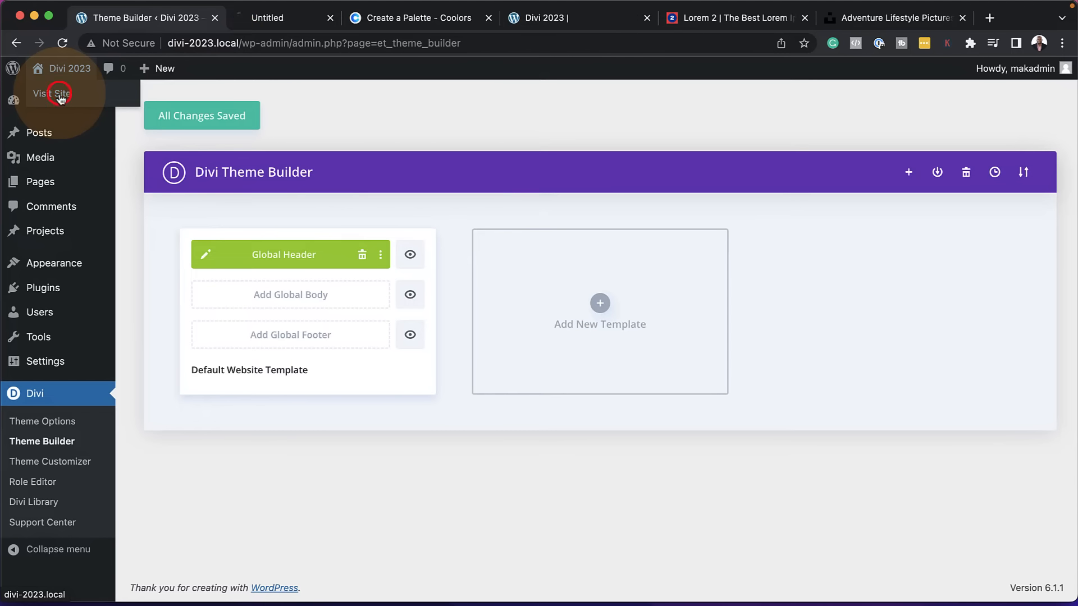
left_click(289, 18)
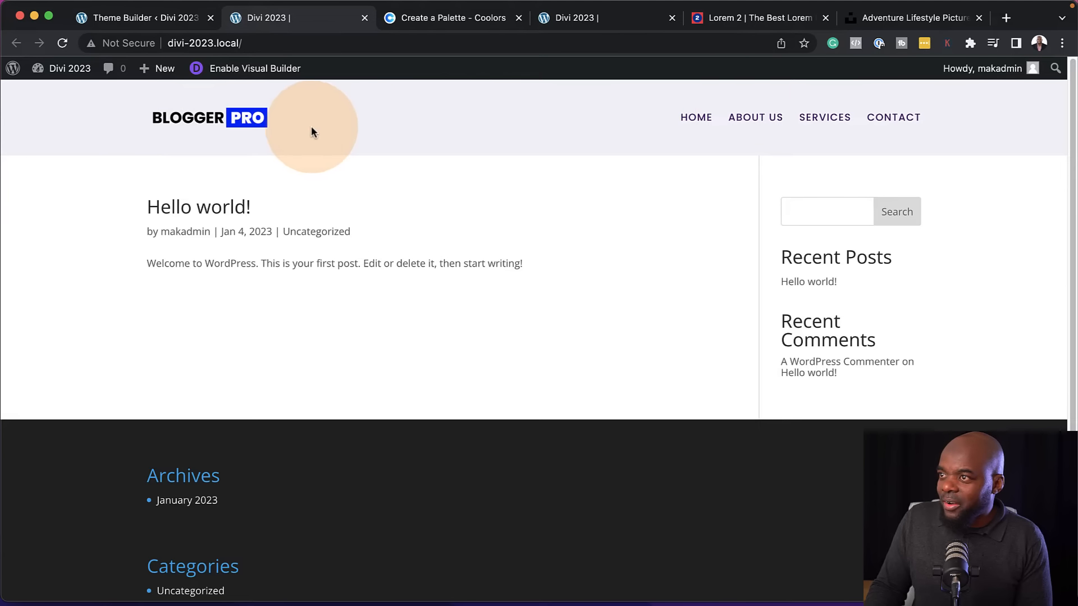
left_click(754, 122)
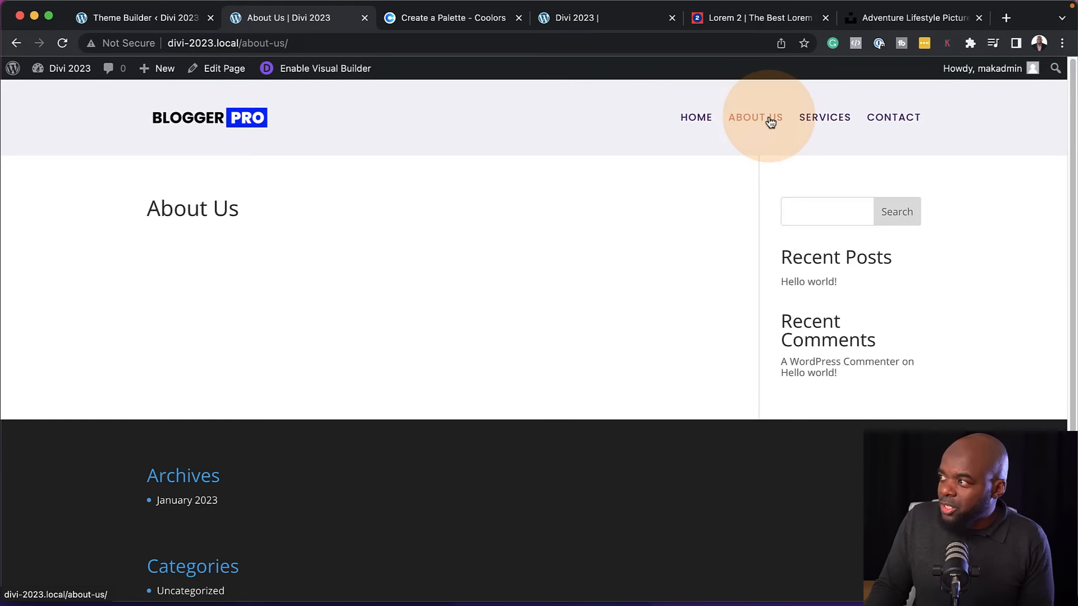
scroll(662, 222, "down", 3)
scroll(662, 222, "up", 3)
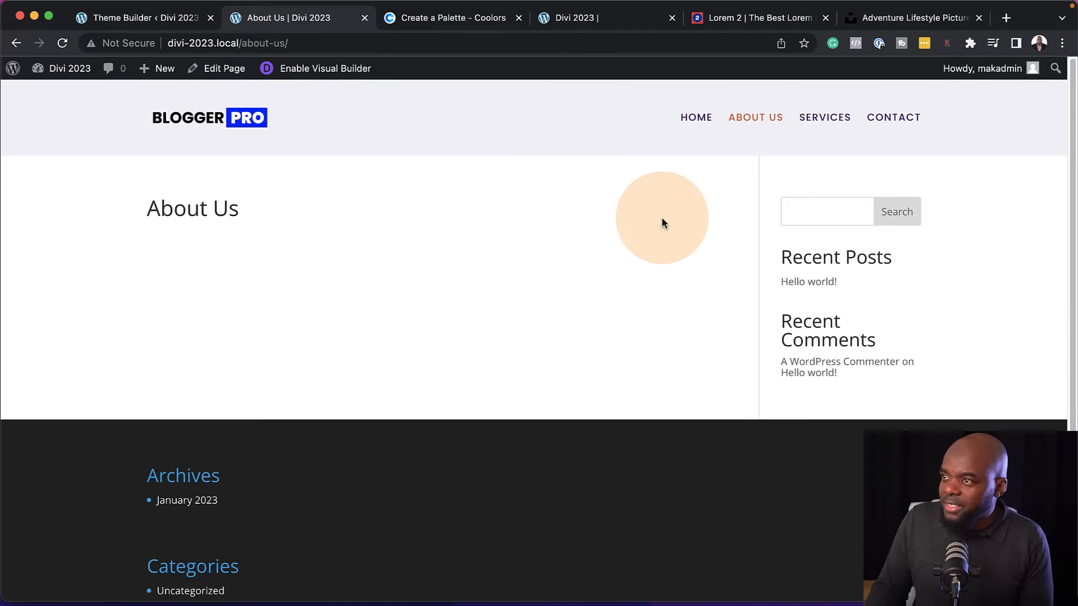
Examine the default footer on the live About Us page and return to the Theme Builder tab
left_click(163, 17)
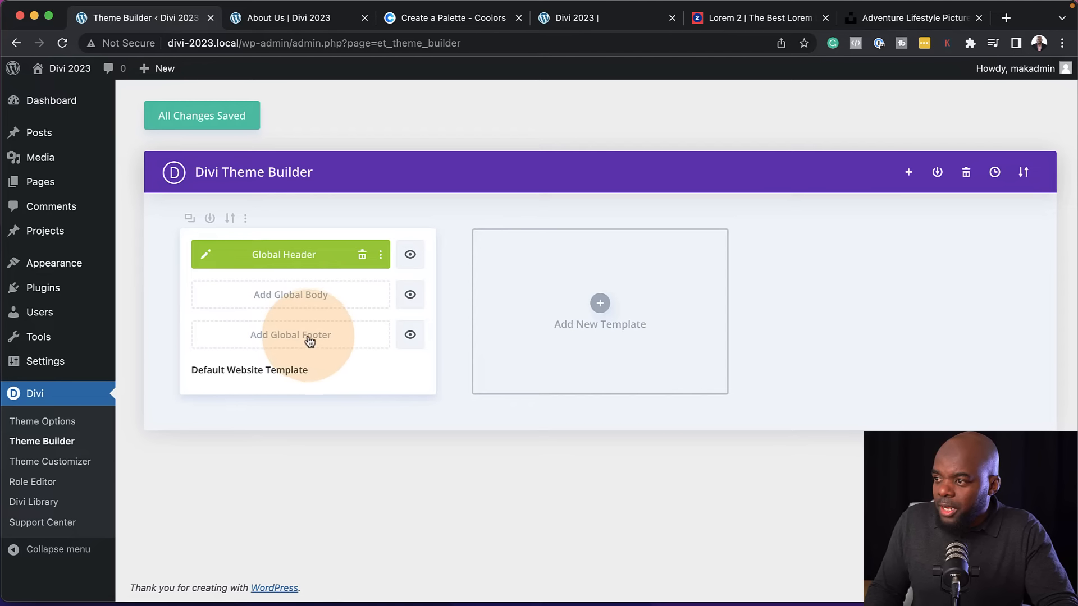
left_click(302, 21)
scroll(381, 519, "down", 3)
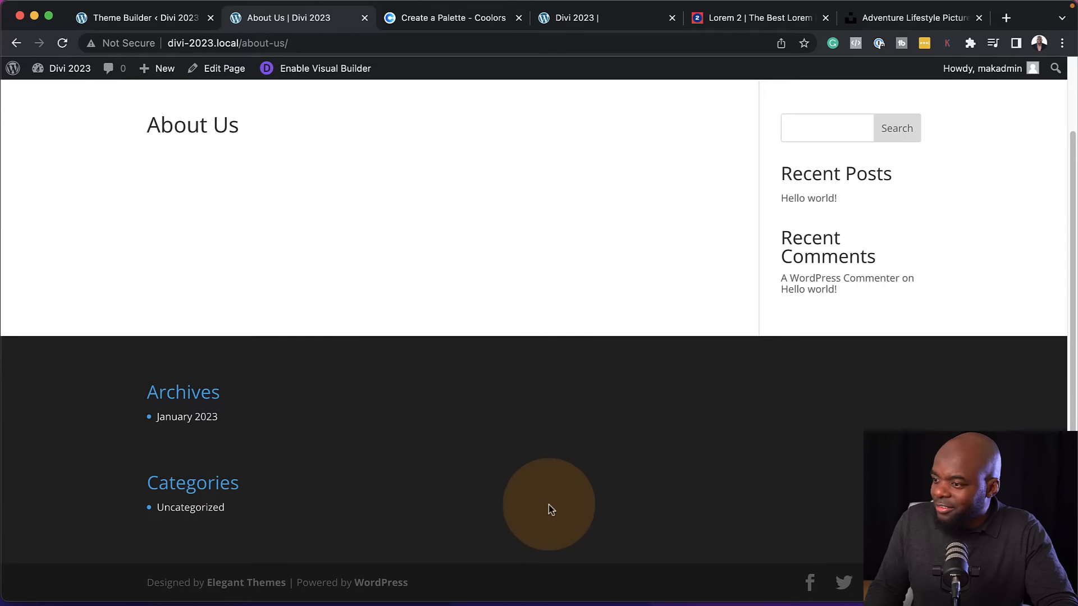
left_click(196, 17)
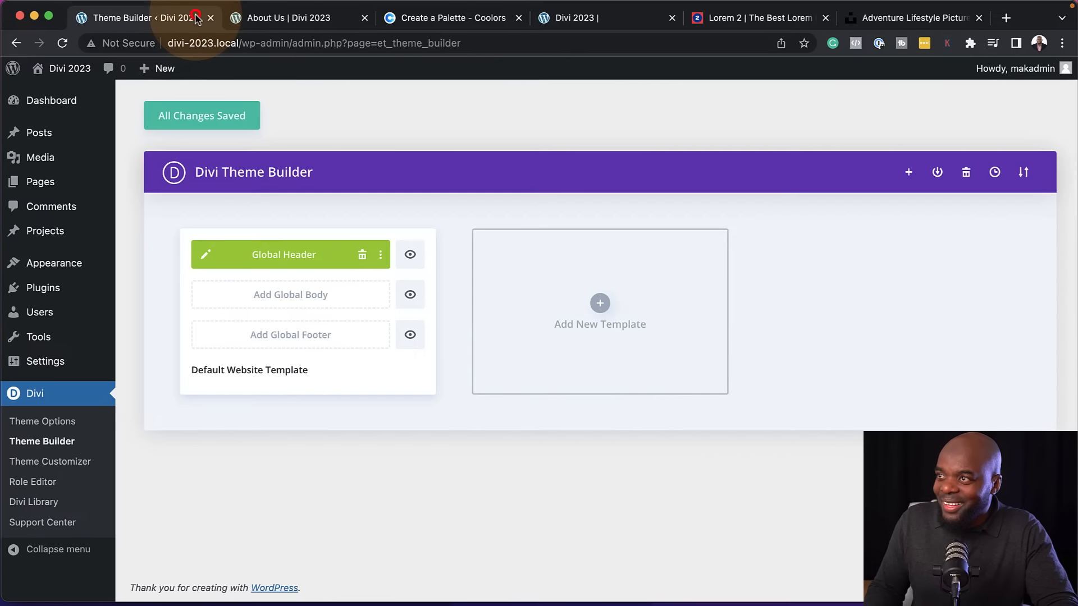
Start building a global footer and insert a single-column row containing a Divider module
left_click(326, 336)
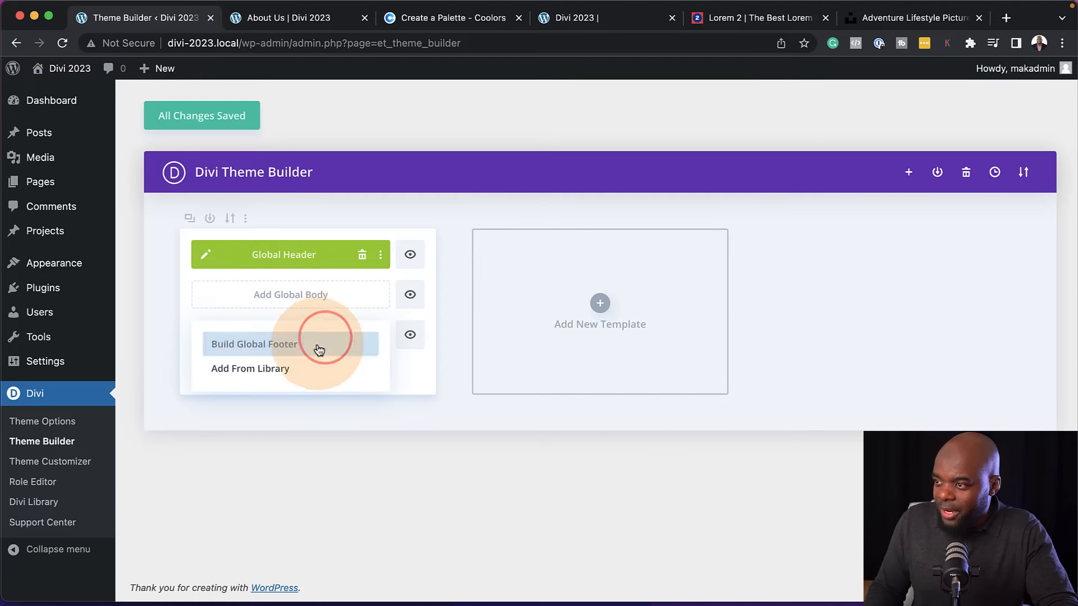
left_click(319, 348)
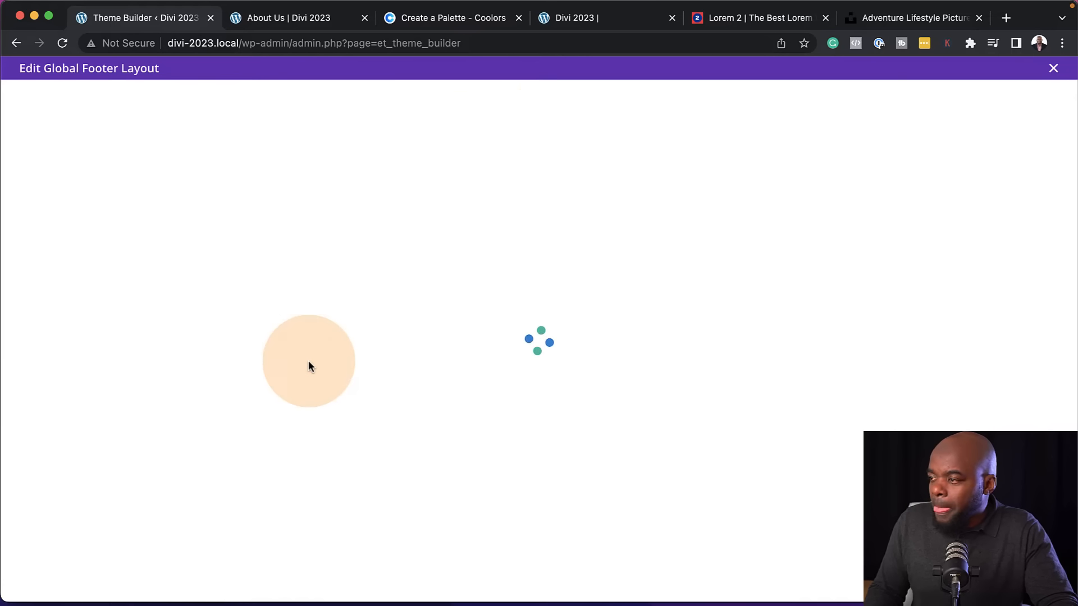
left_click(539, 151)
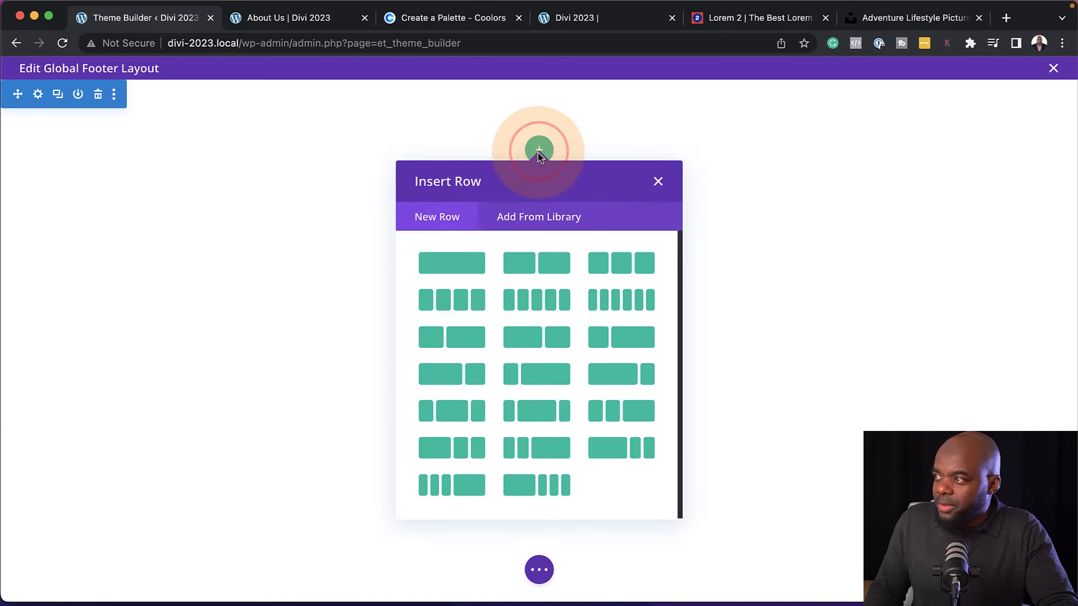
left_click(451, 264)
left_click(452, 264)
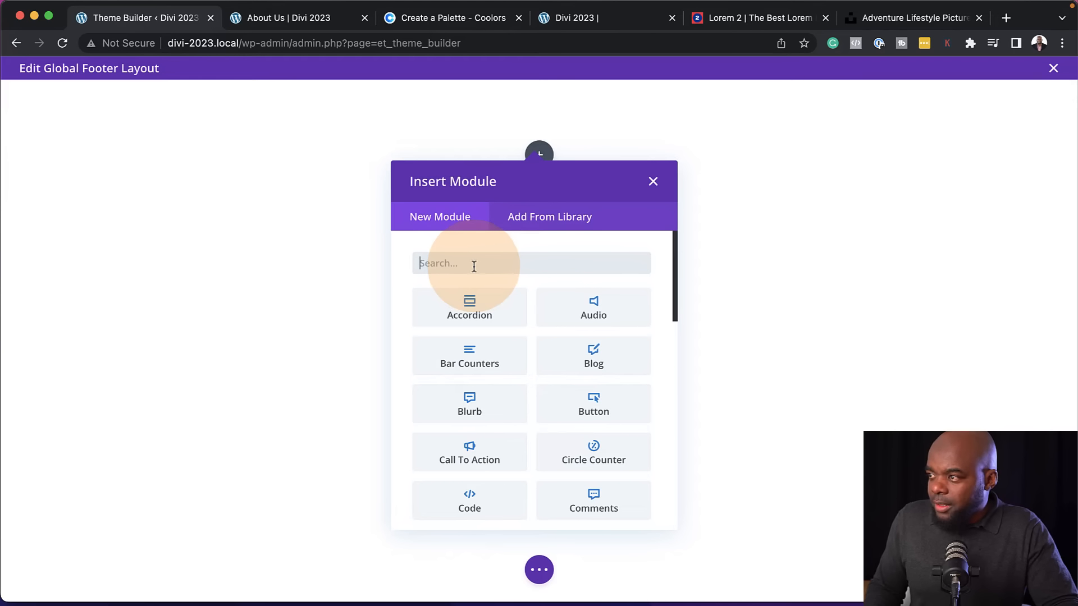
type("div")
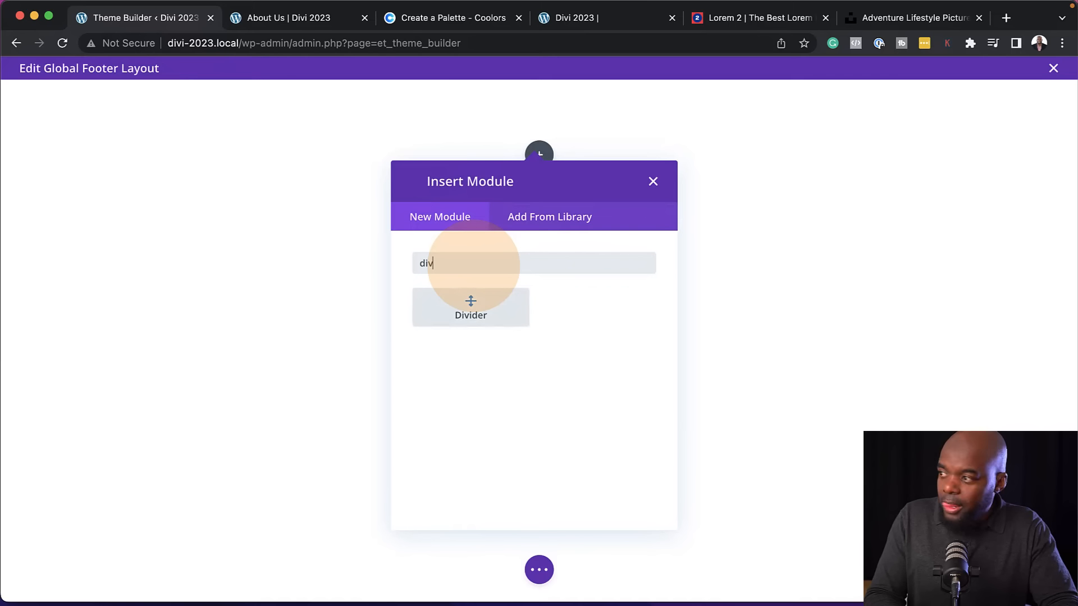
left_click(469, 306)
Set the divider's line color to the palette's light grey #F3F3F7, darken it slightly and save the divider settings
left_click(113, 149)
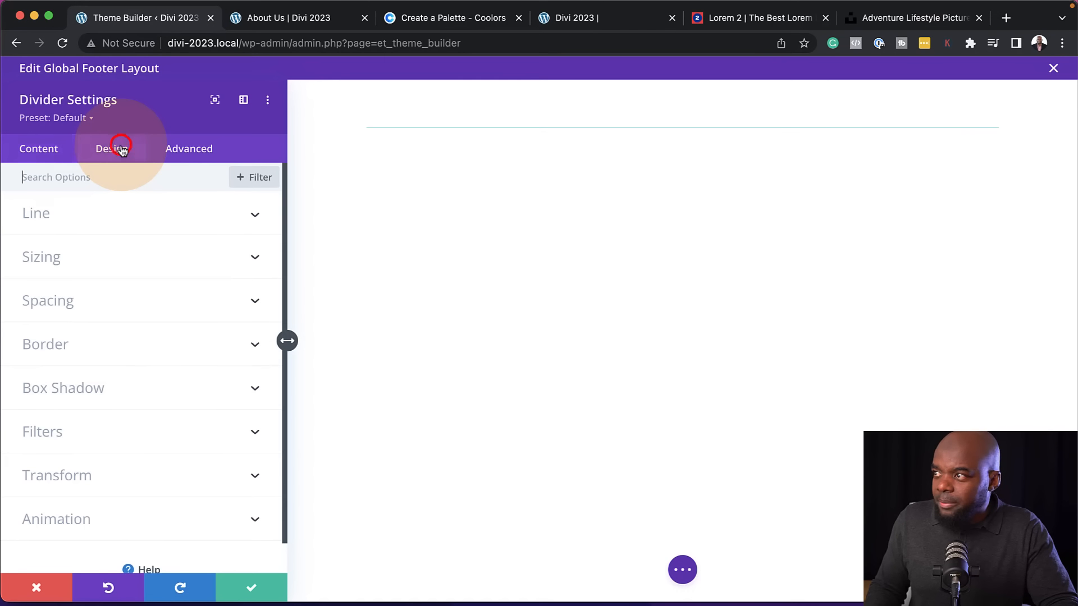
left_click(66, 217)
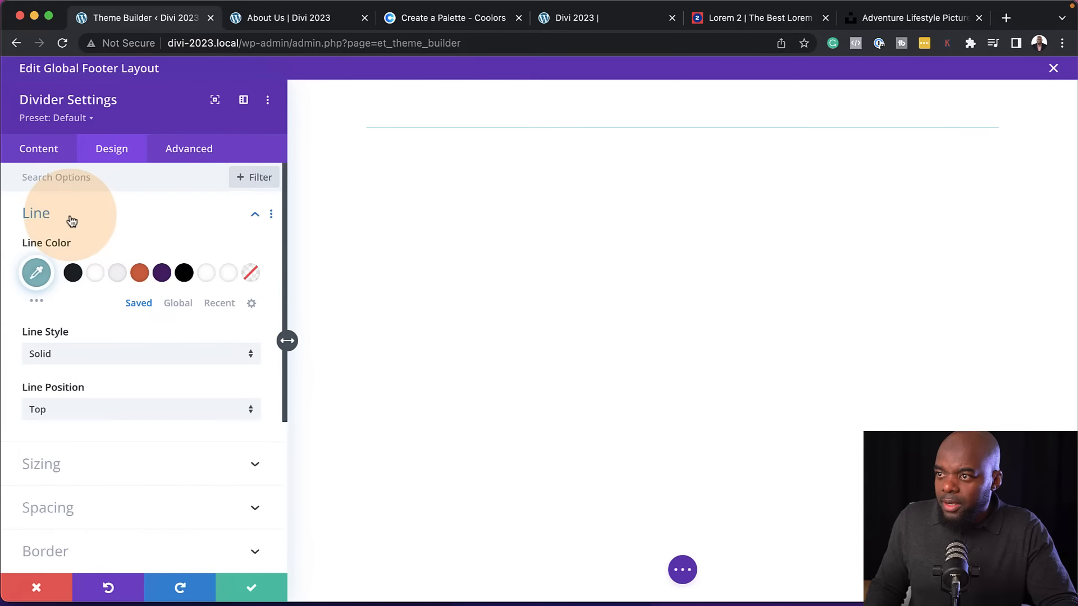
left_click(117, 273)
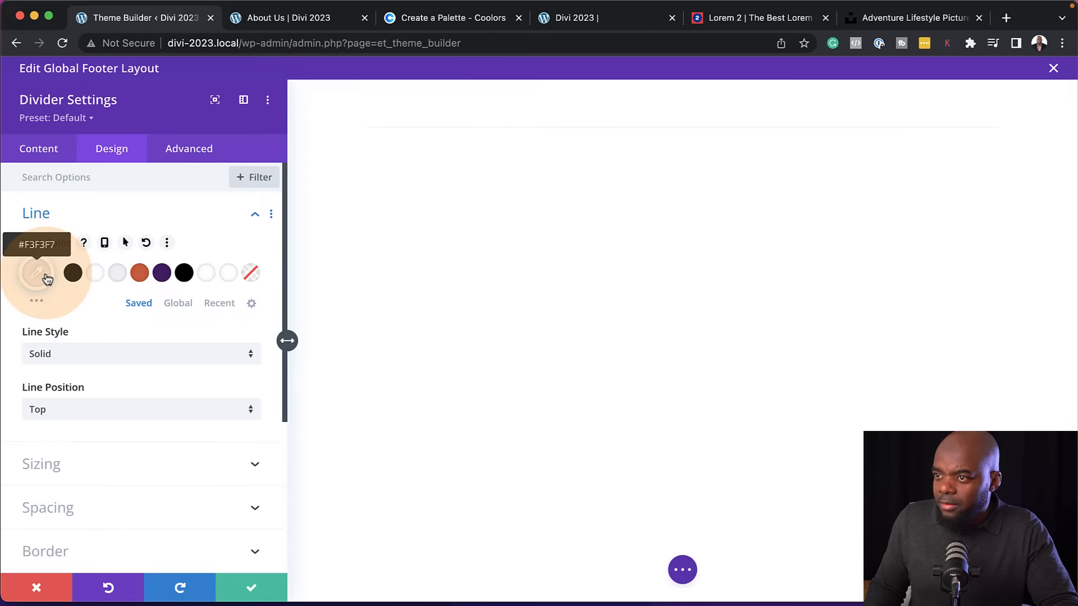
left_click(45, 277)
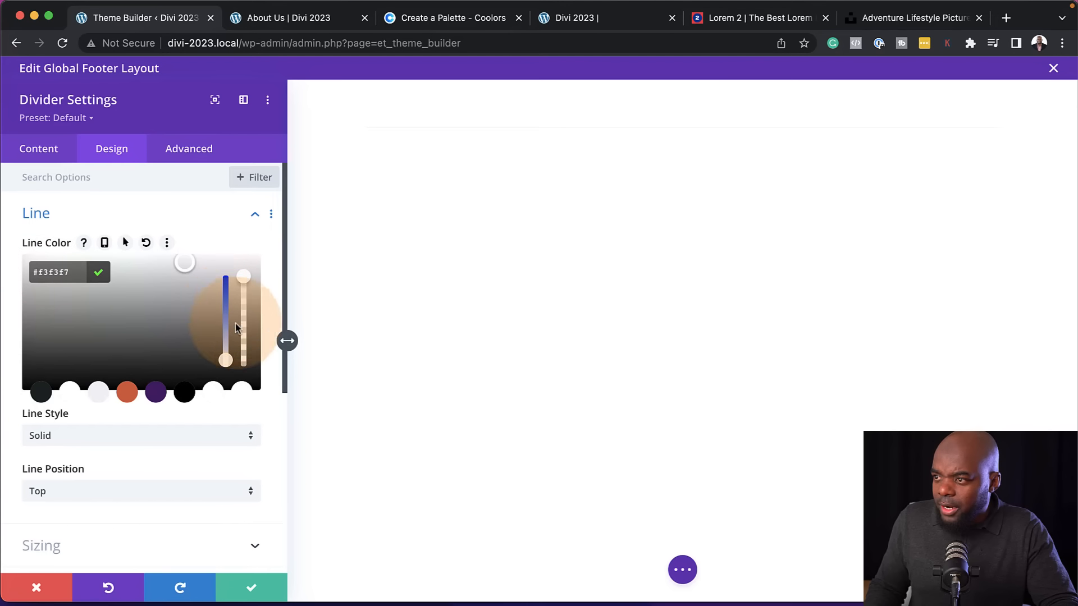
left_click(183, 265)
left_click_drag(183, 265, 185, 269)
left_click(270, 584)
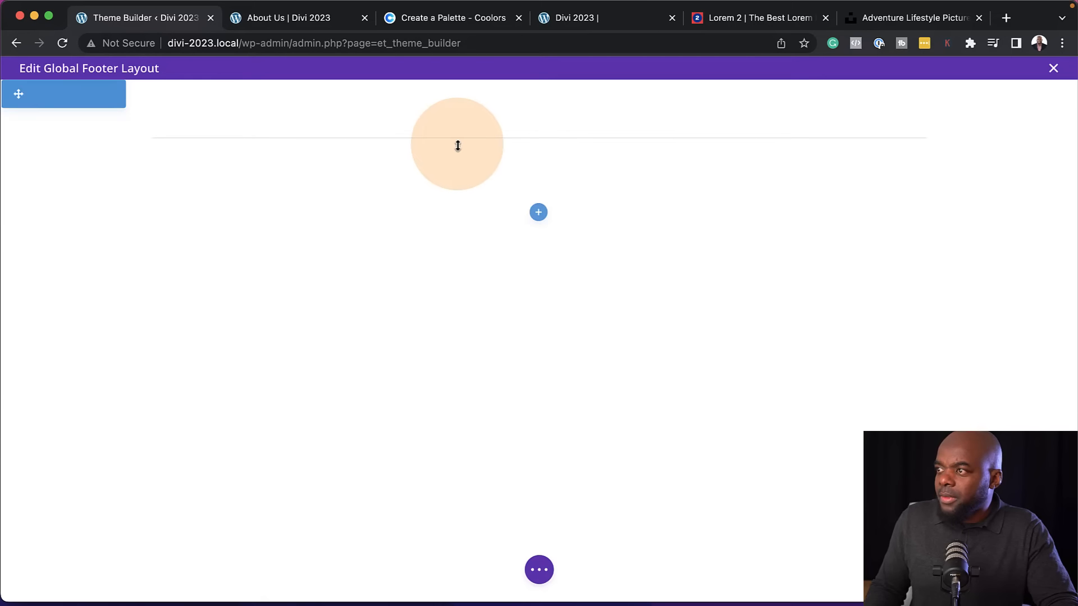
Insert a single-column row below the divider row and add a Text module to it
mouse_move(488, 142)
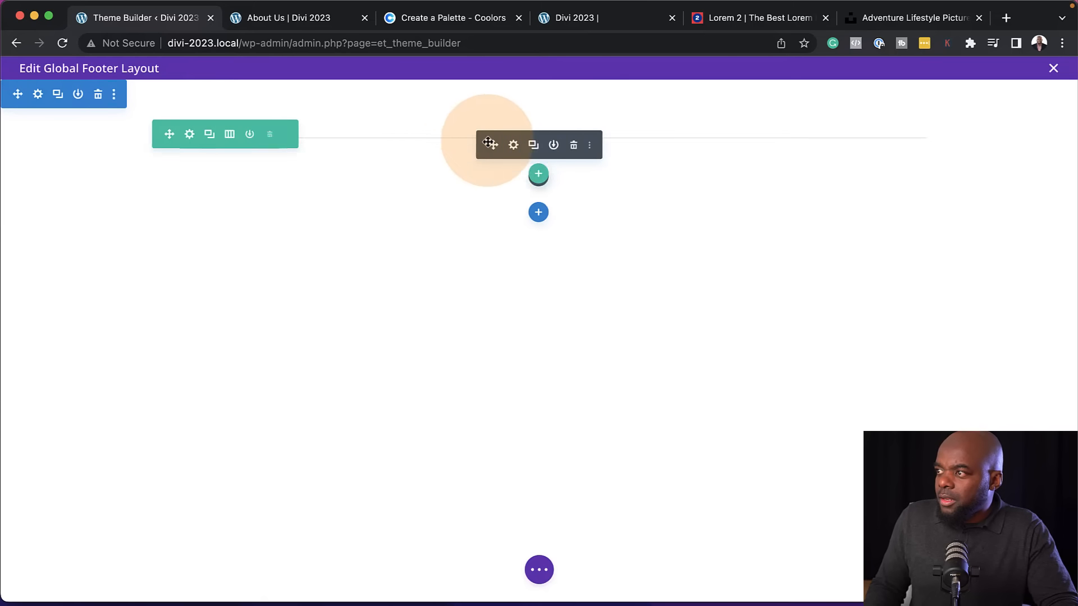
left_click(539, 175)
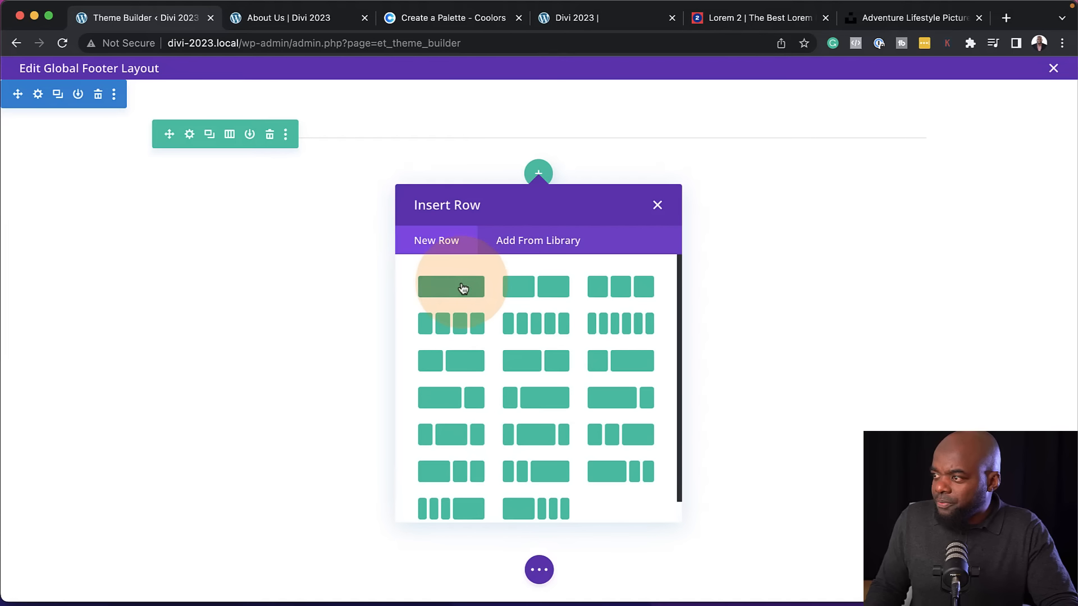
left_click(462, 288)
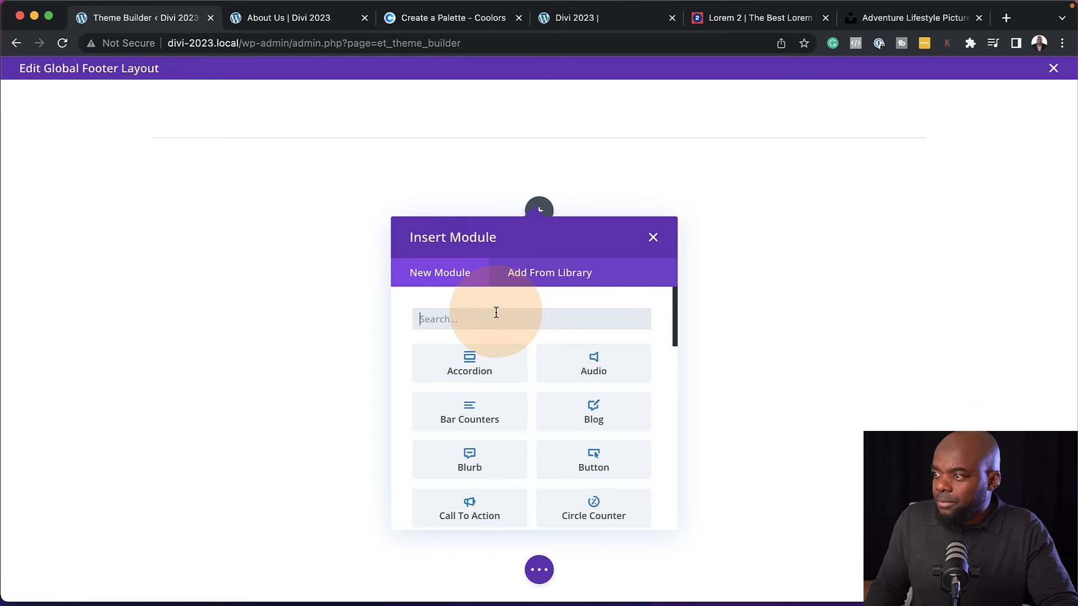
type("text")
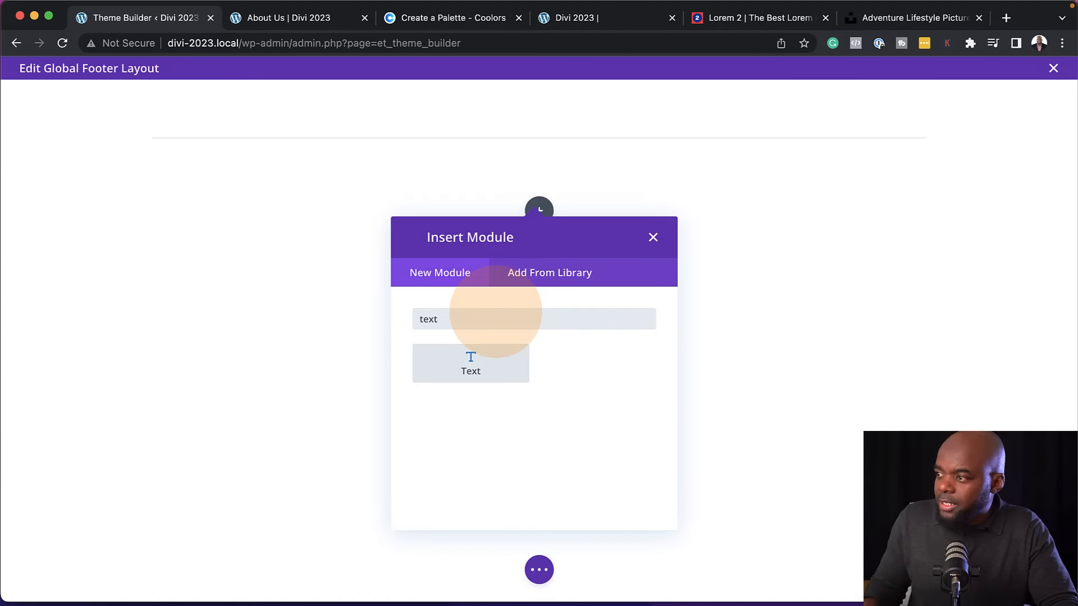
left_click(483, 360)
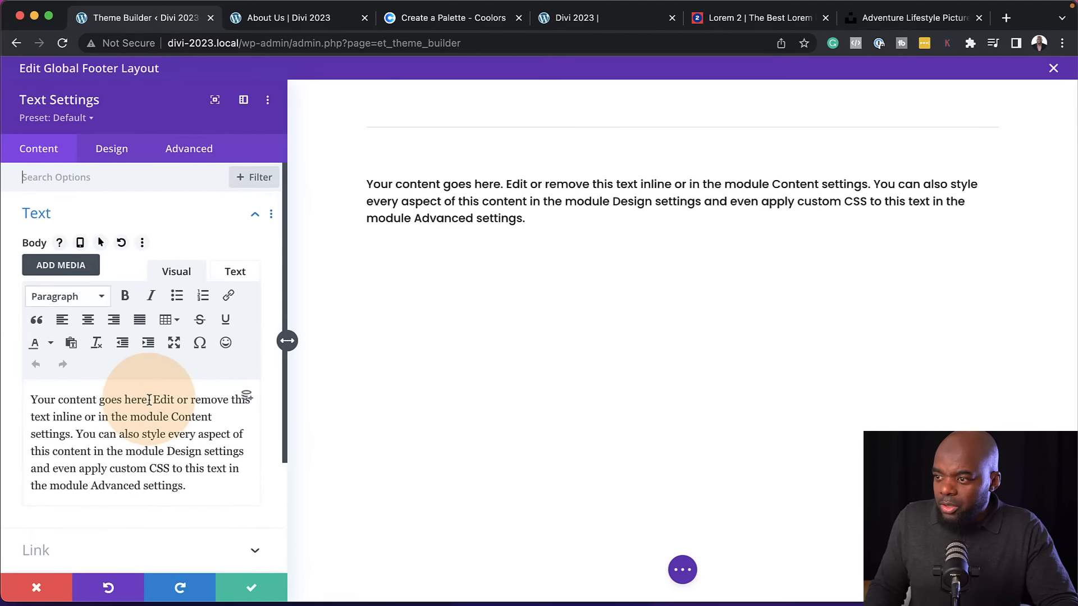
Replace the placeholder body text with the separate lines About Us, Home, Services and Contact
left_click_drag(197, 487, 2, 395)
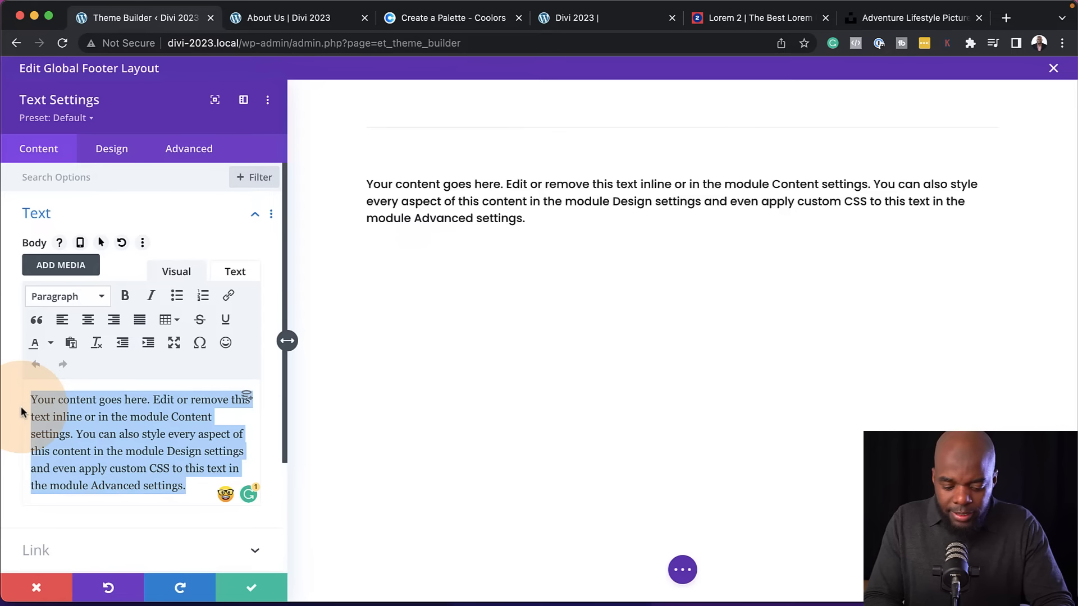
type("Ab")
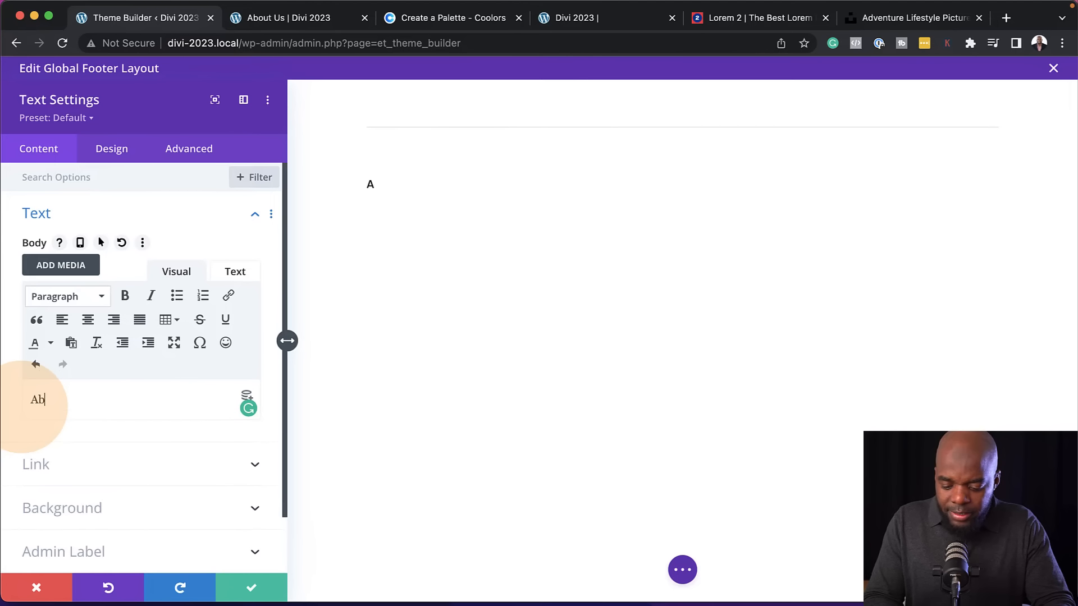
type("out Us")
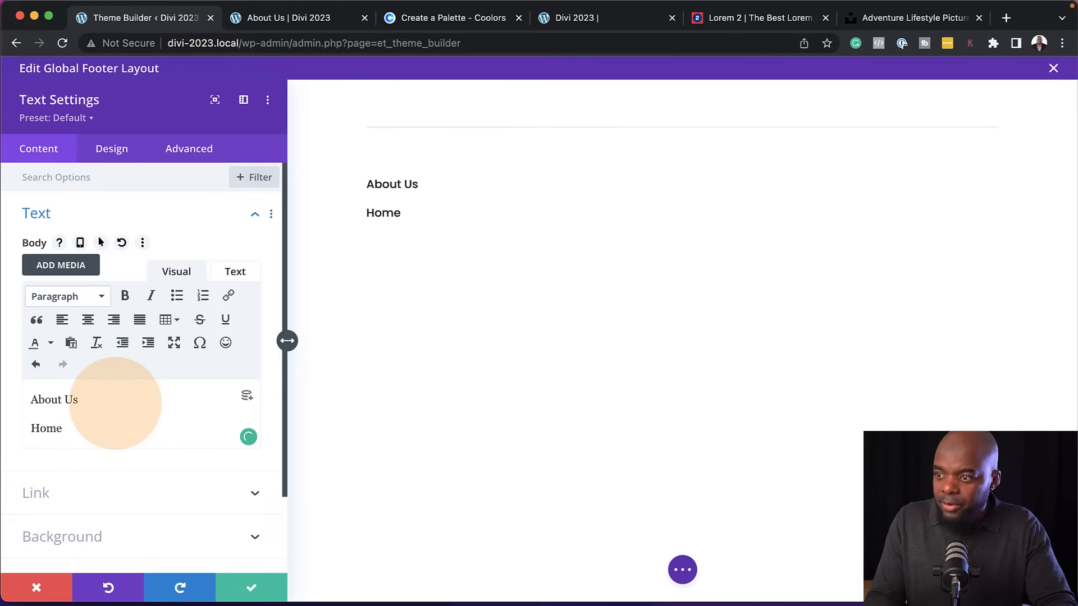
key("Return")
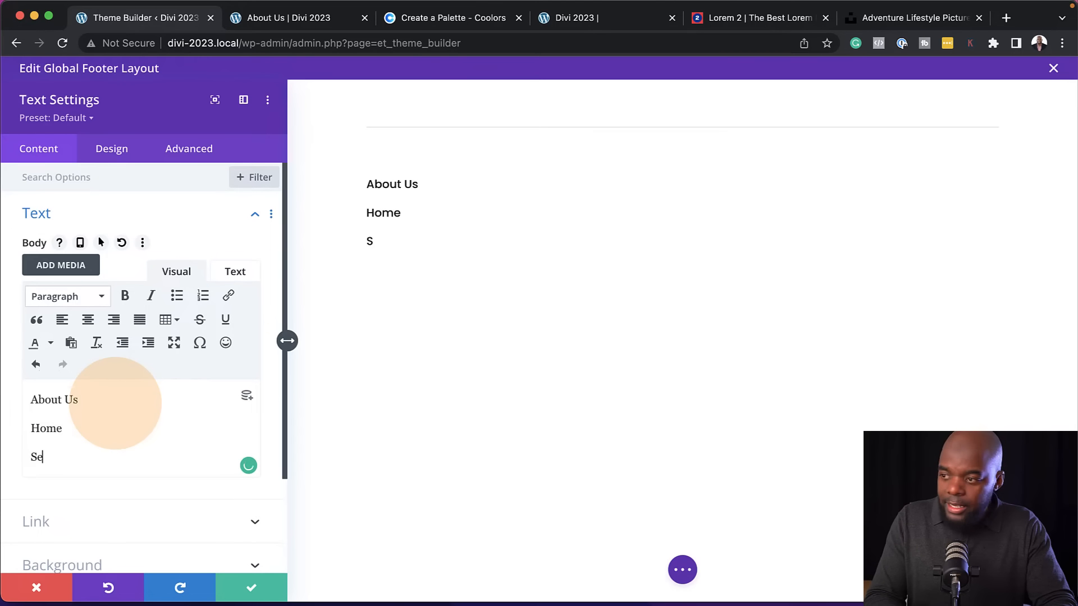
key("Return")
type("Contact")
Format the About Us line of the footer text as Heading 4
left_click_drag(78, 399, 28, 399)
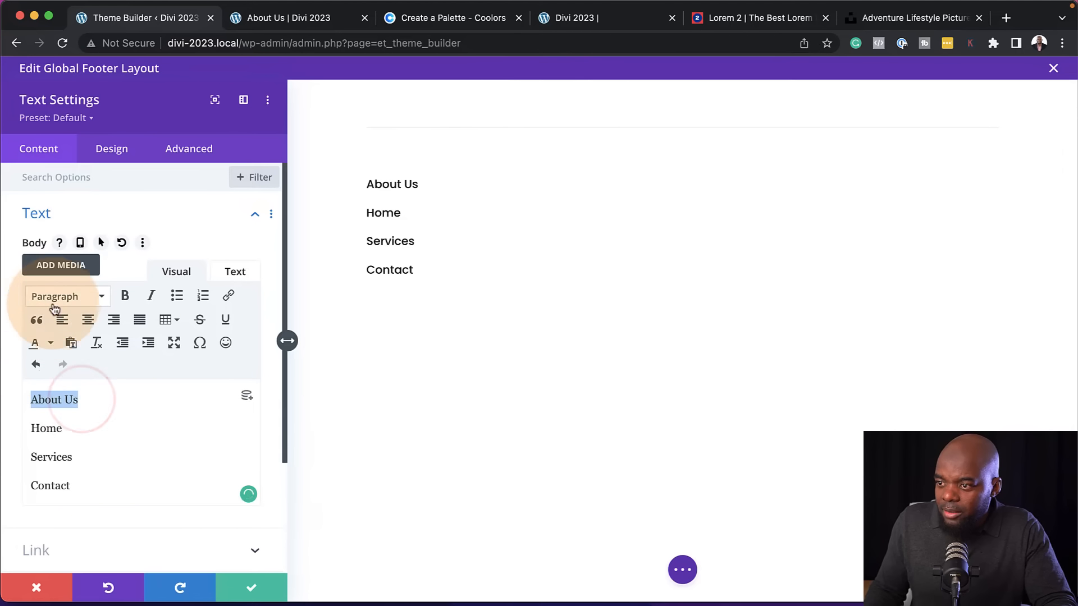
left_click(69, 298)
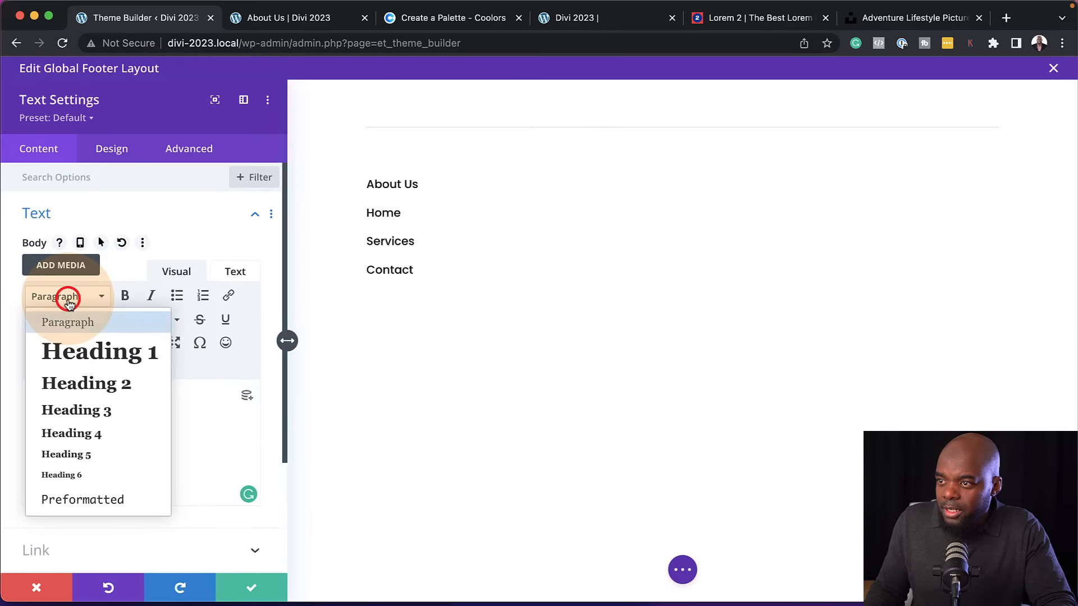
left_click(94, 439)
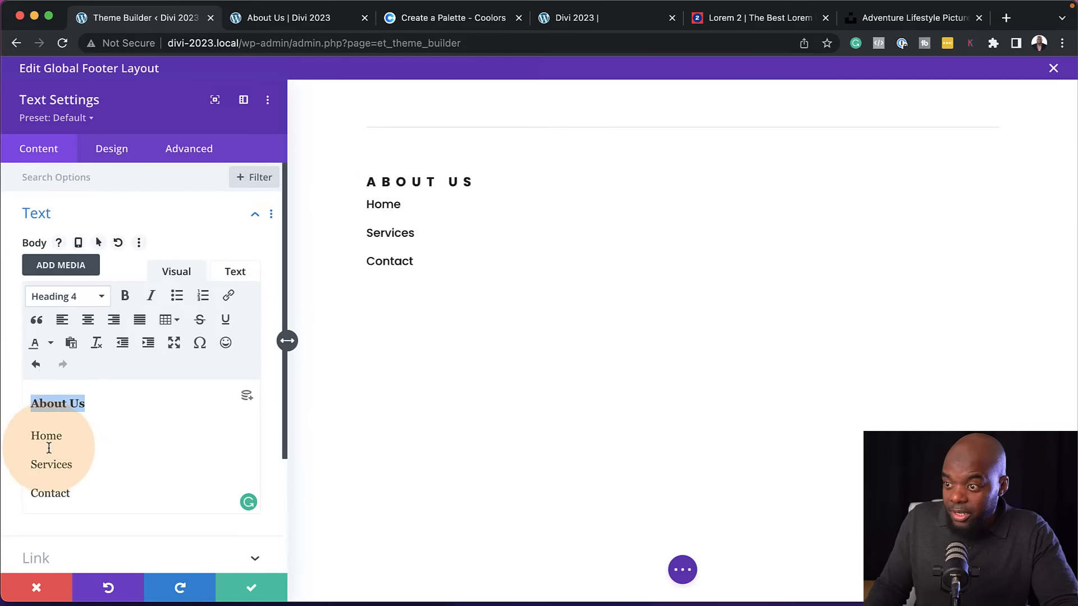
Link the word Home in the footer text to the placeholder URL #
left_click_drag(65, 436, 22, 436)
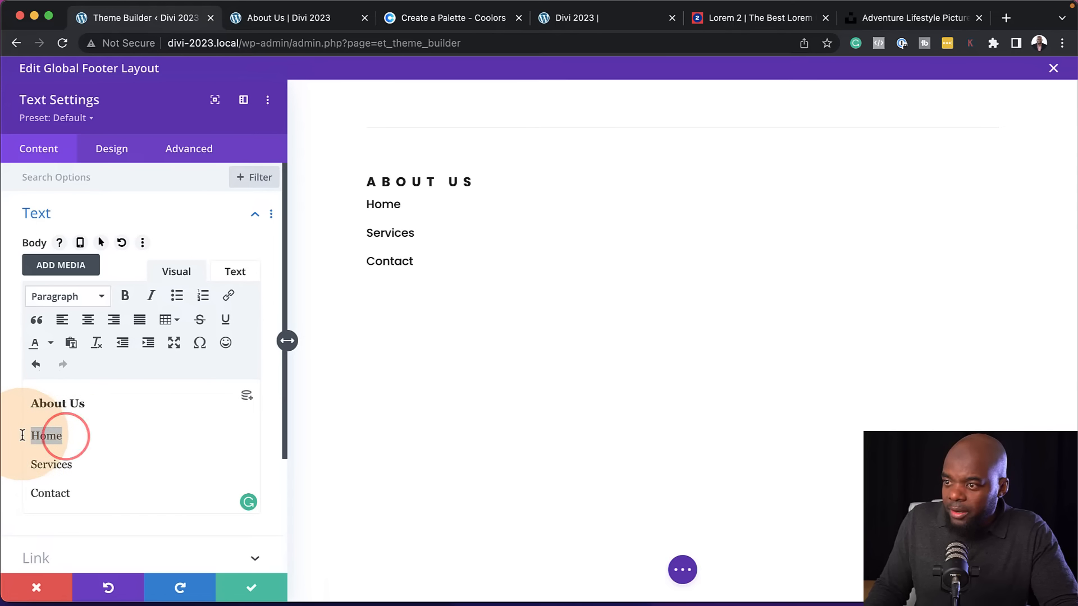
left_click(231, 296)
left_click(496, 280)
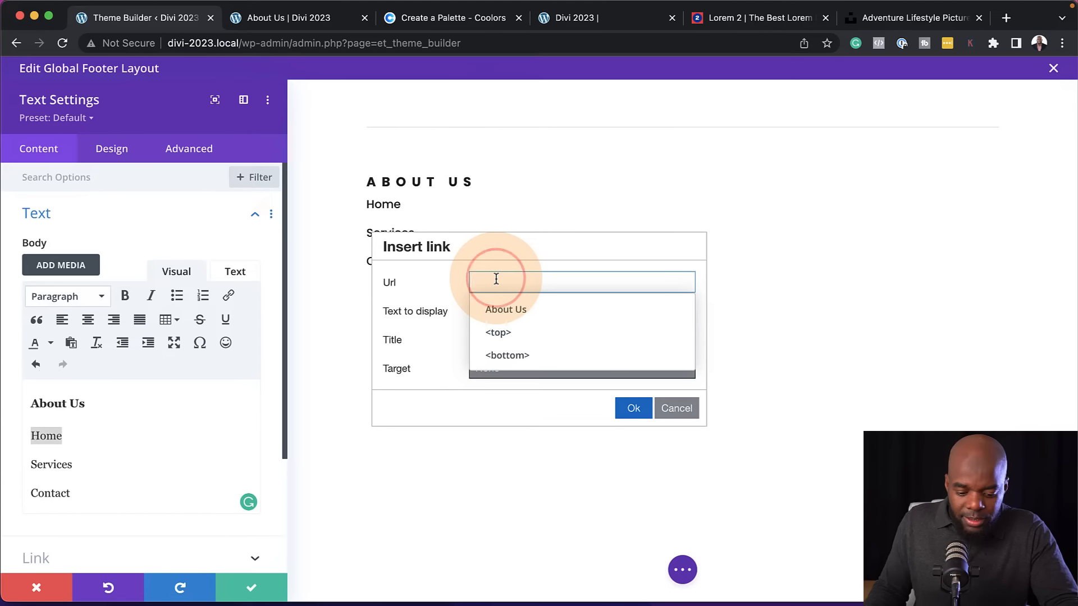
left_click(640, 409)
Link the word Services in the footer text to the placeholder URL #
left_click(73, 467)
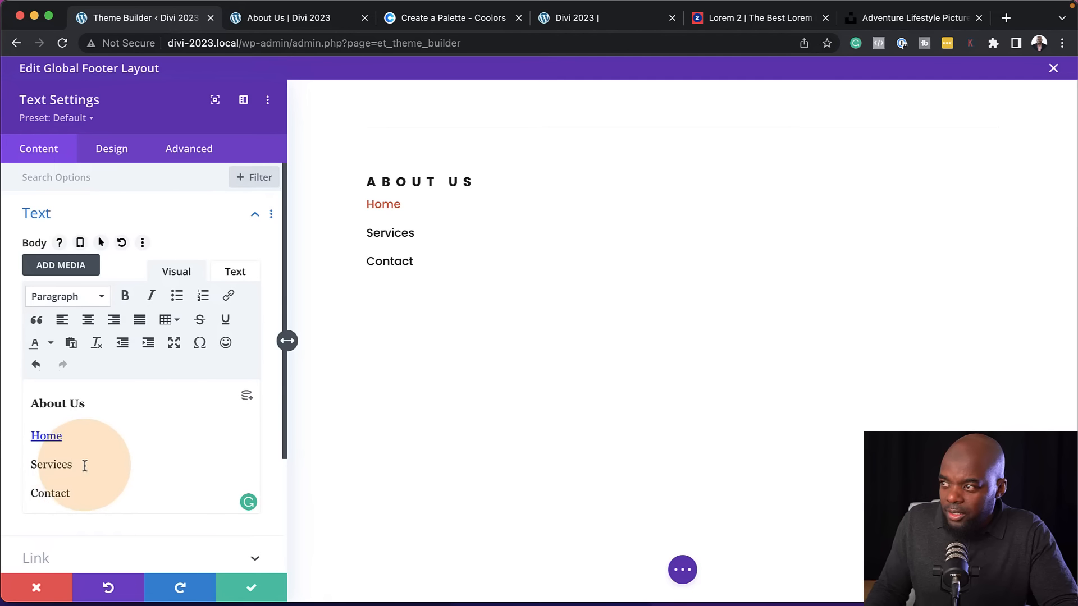
left_click_drag(84, 467, 31, 468)
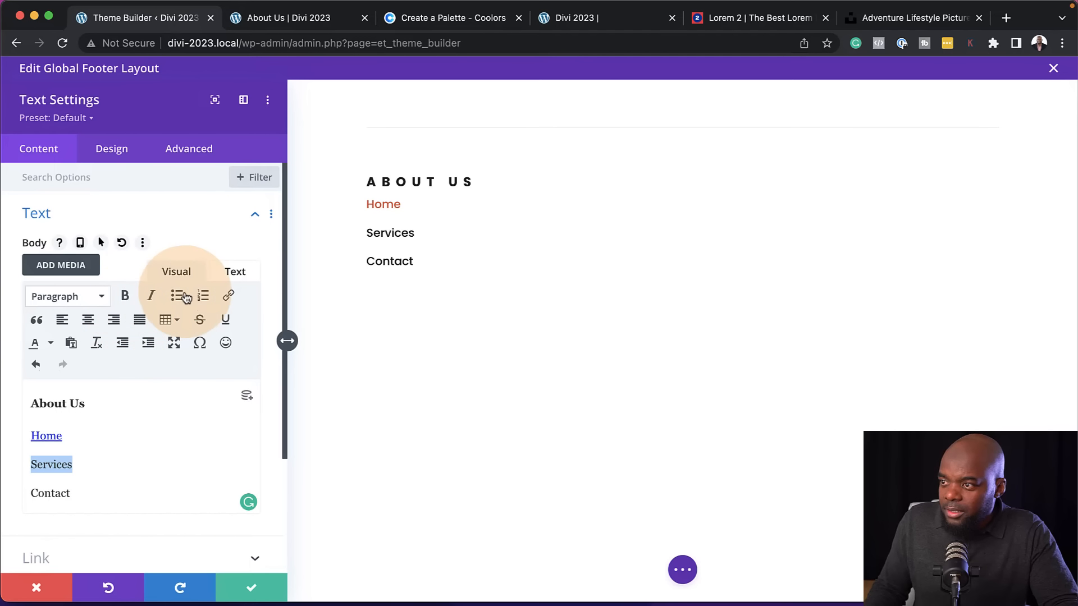
left_click(228, 295)
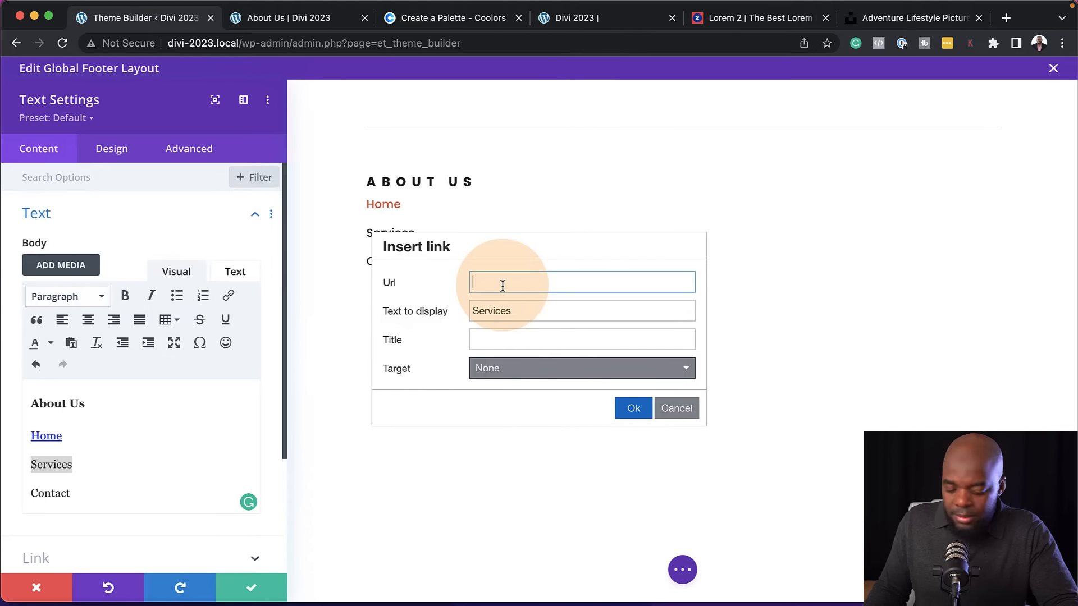
type("#")
left_click(643, 414)
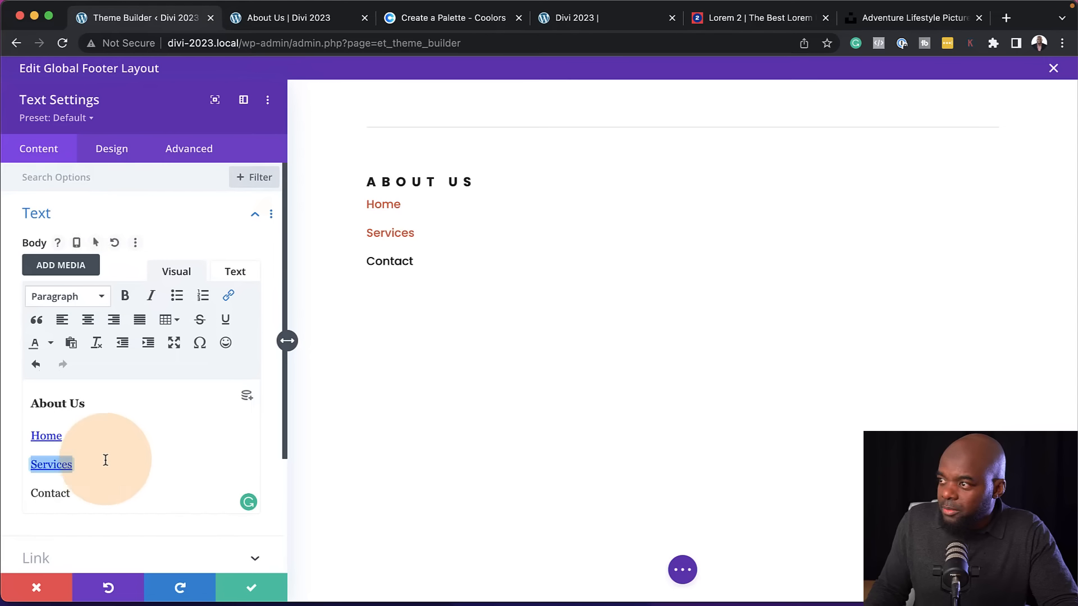
Link the word Contact to the placeholder URL # and save the Text module settings
left_click_drag(83, 493, 25, 494)
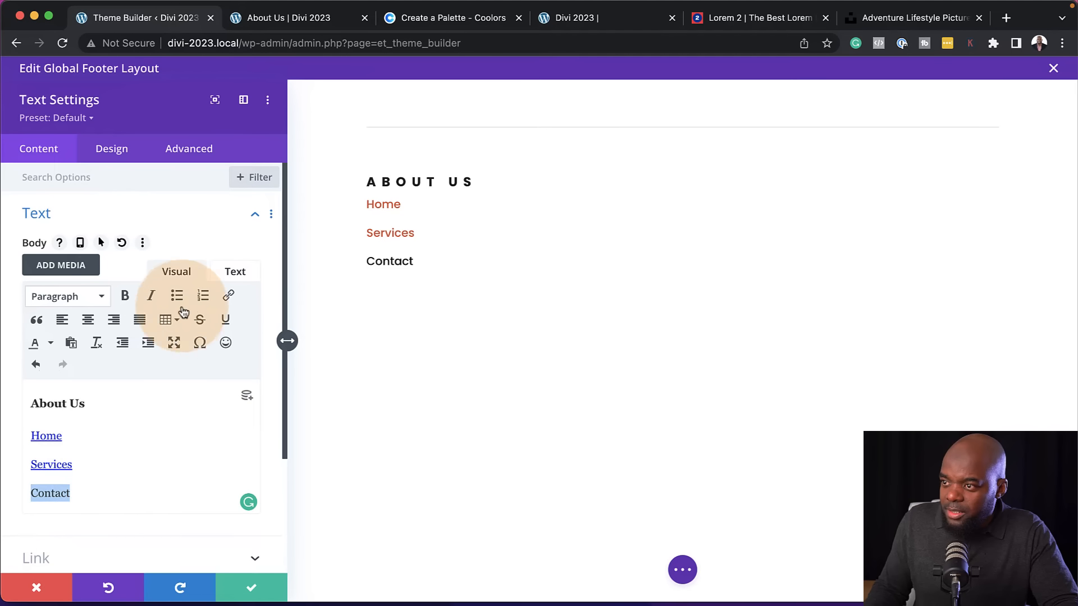
left_click(228, 295)
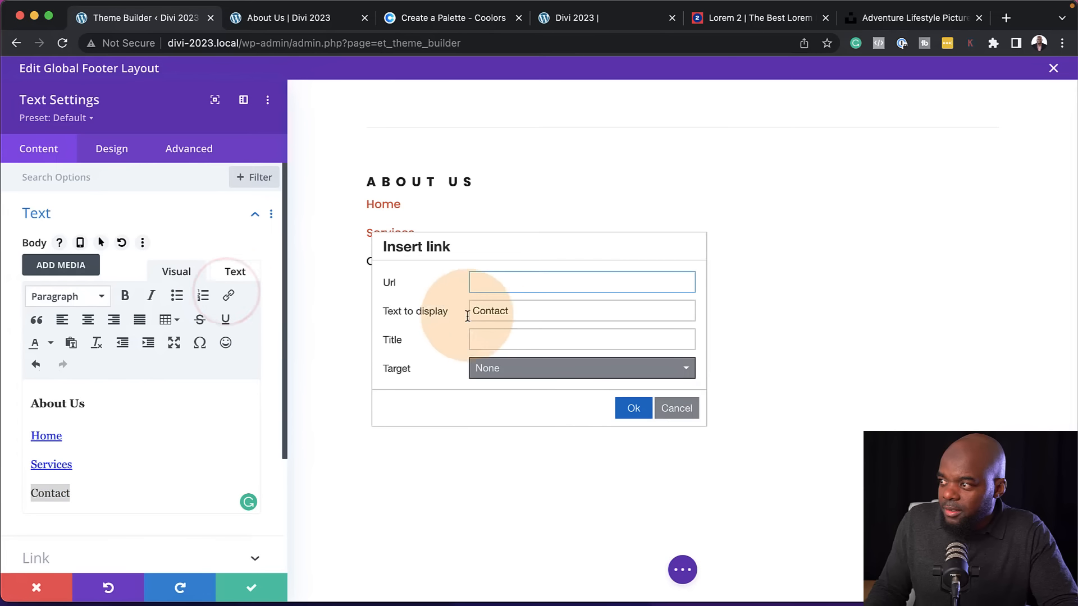
left_click(486, 284)
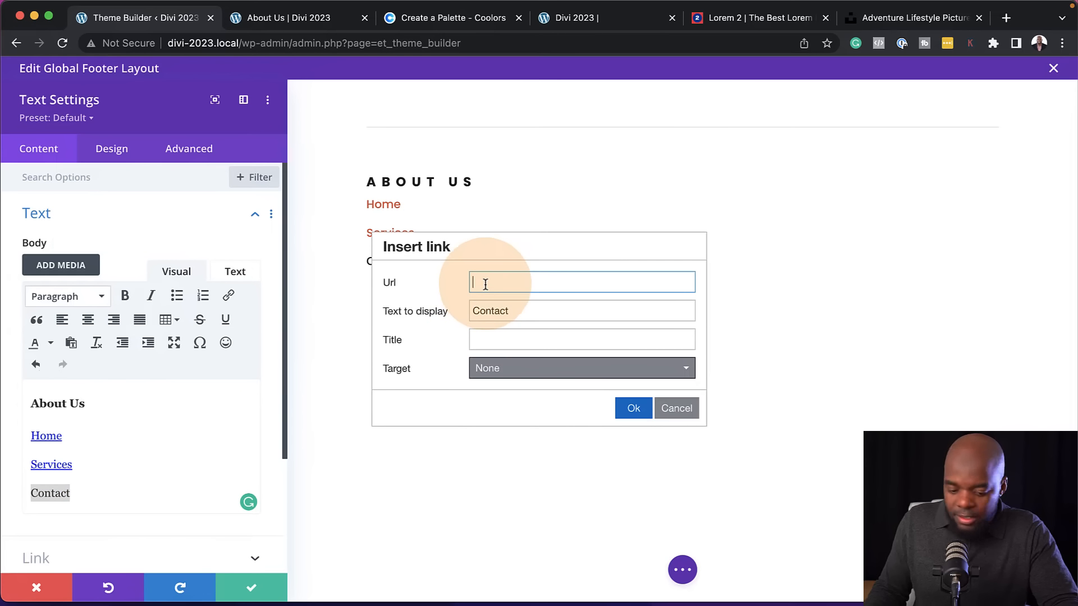
left_click(633, 409)
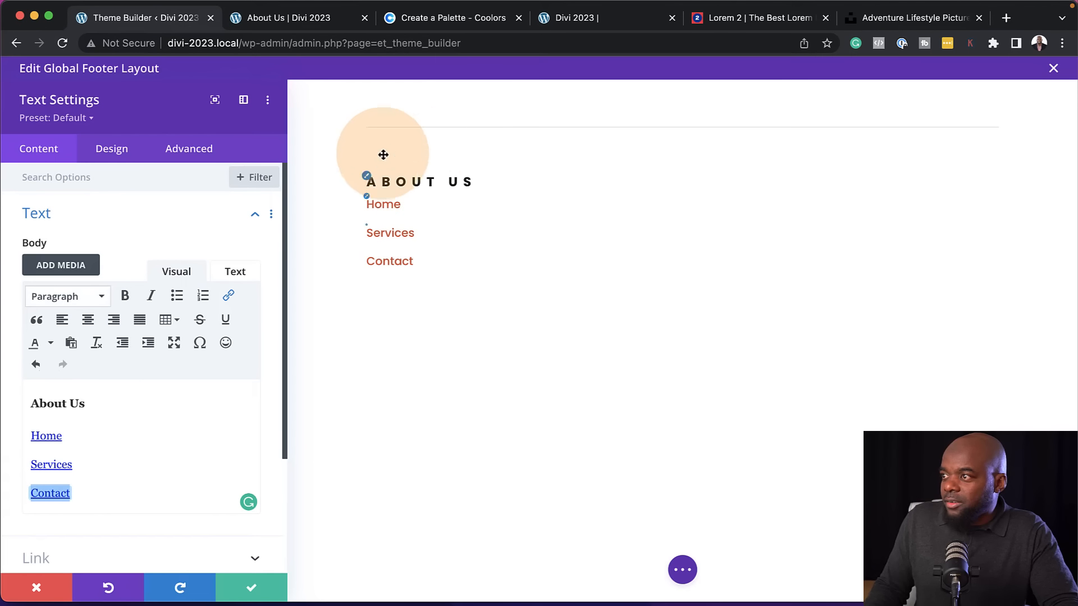
left_click(252, 589)
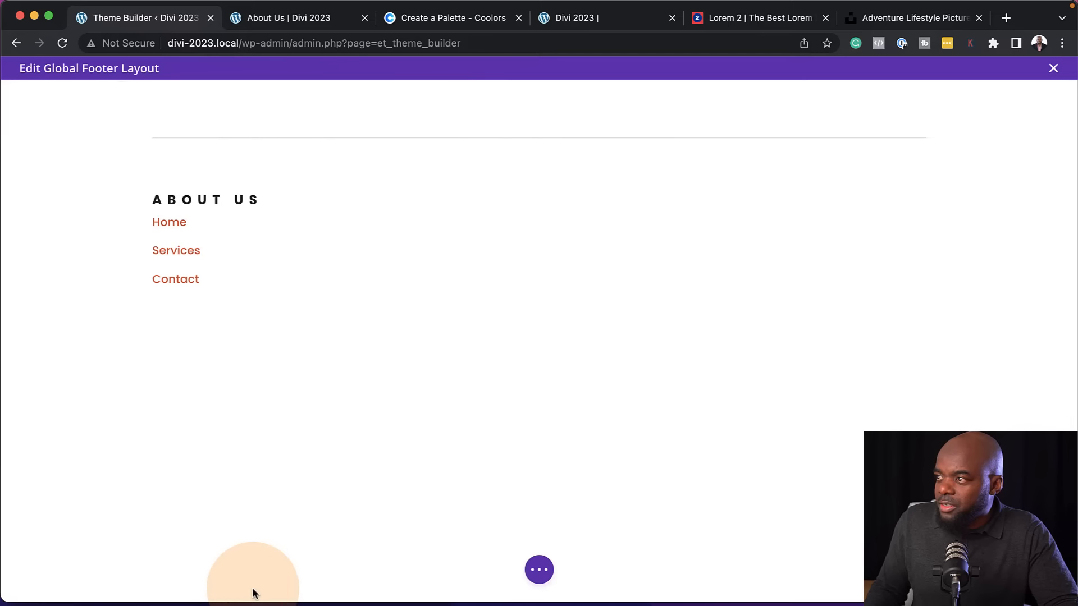
Duplicate the footer row's text column three times to make four equal columns and save the row settings
mouse_move(220, 204)
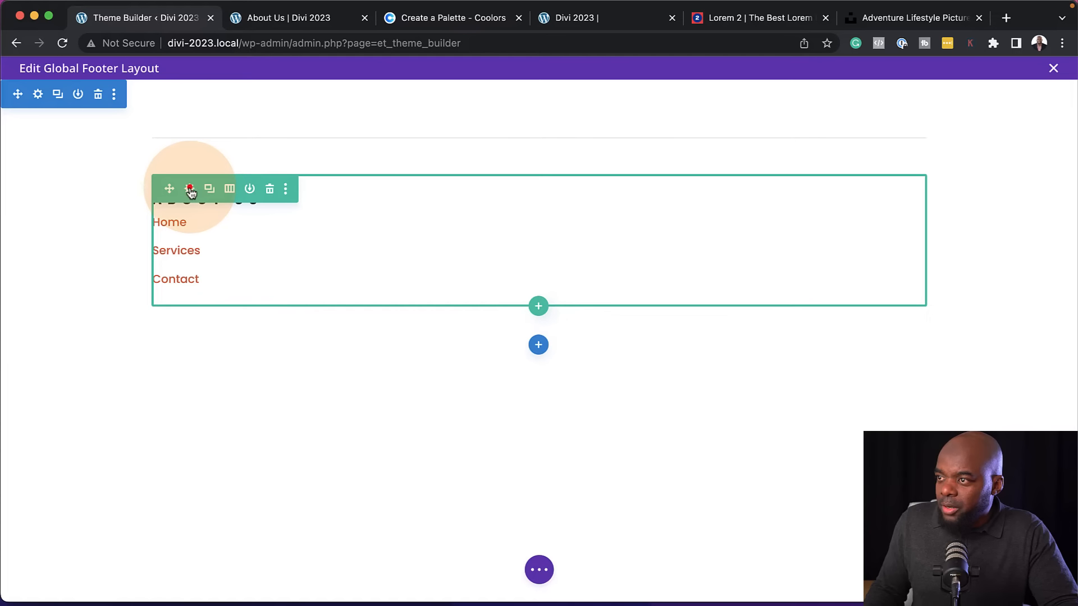
left_click(190, 192)
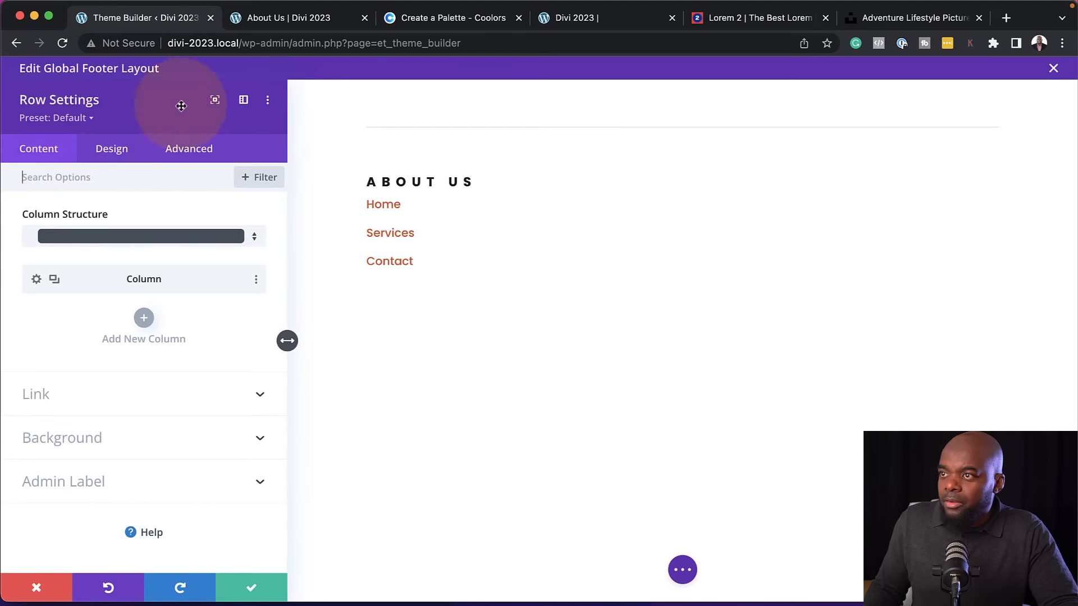
left_click(54, 280)
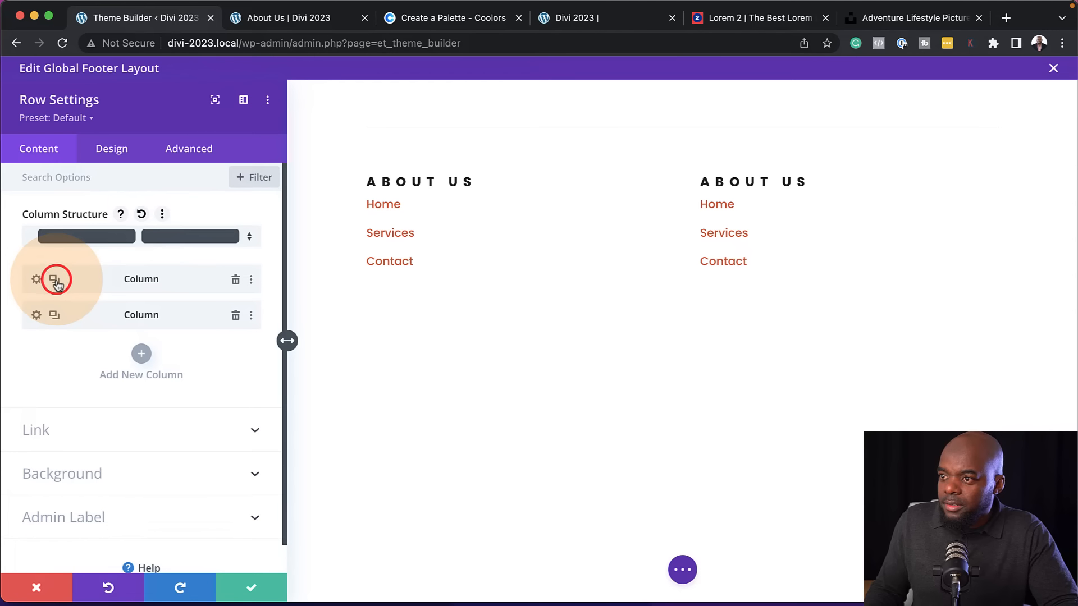
left_click(55, 280)
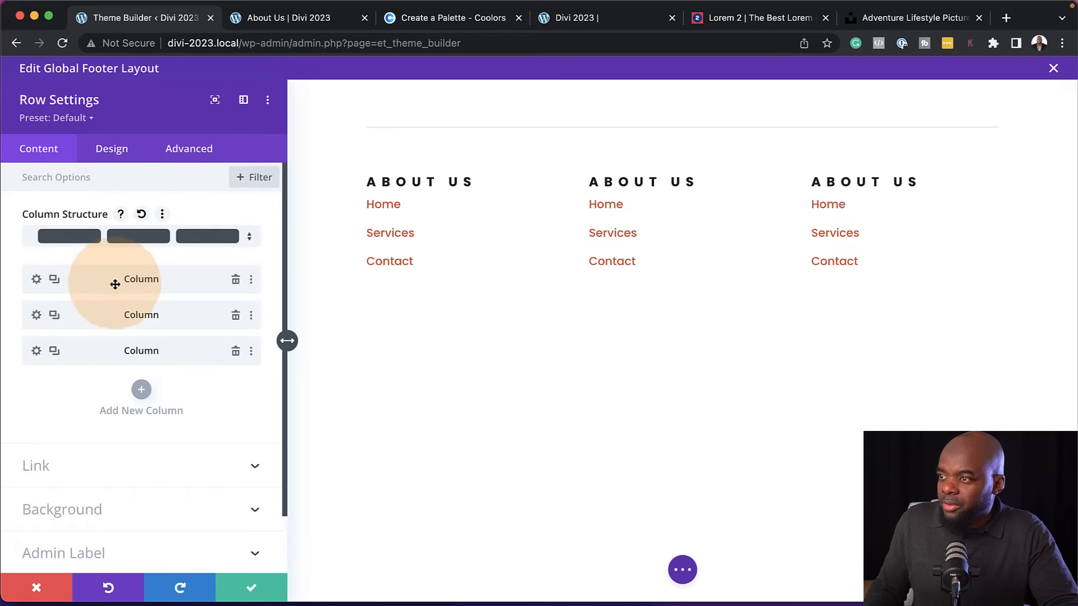
left_click(55, 280)
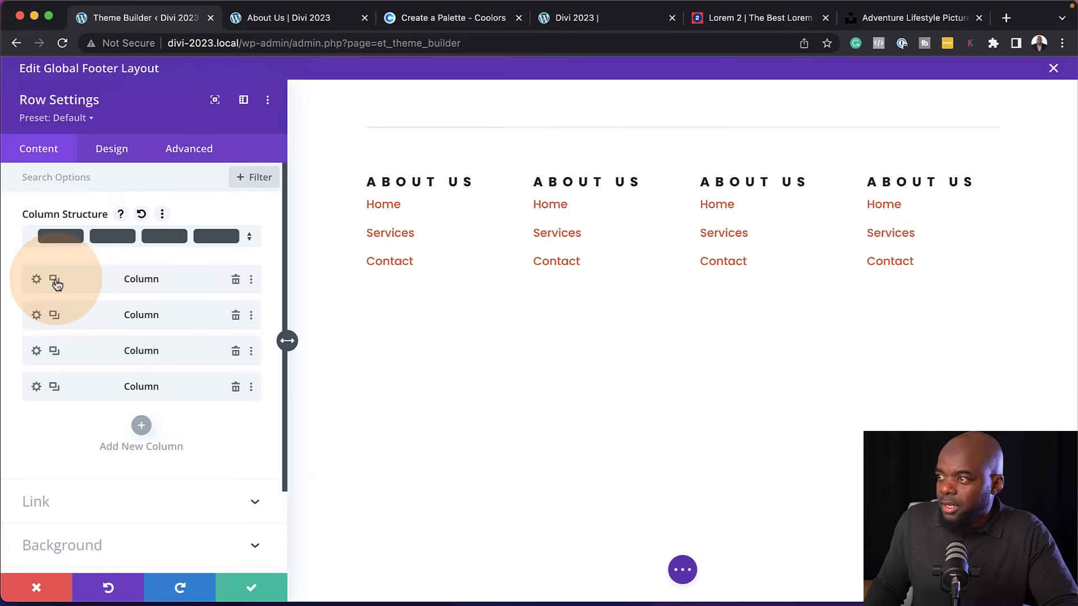
left_click(252, 588)
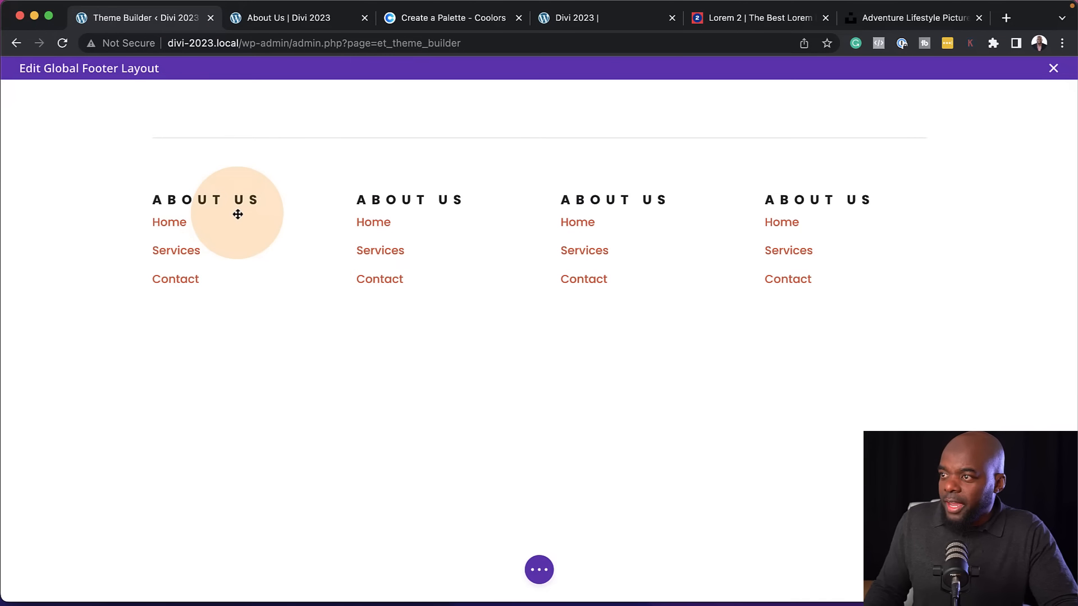
Add an Image module below the text in the first footer column, using the BloggerPro-Dark.png logo from the media library
mouse_move(209, 207)
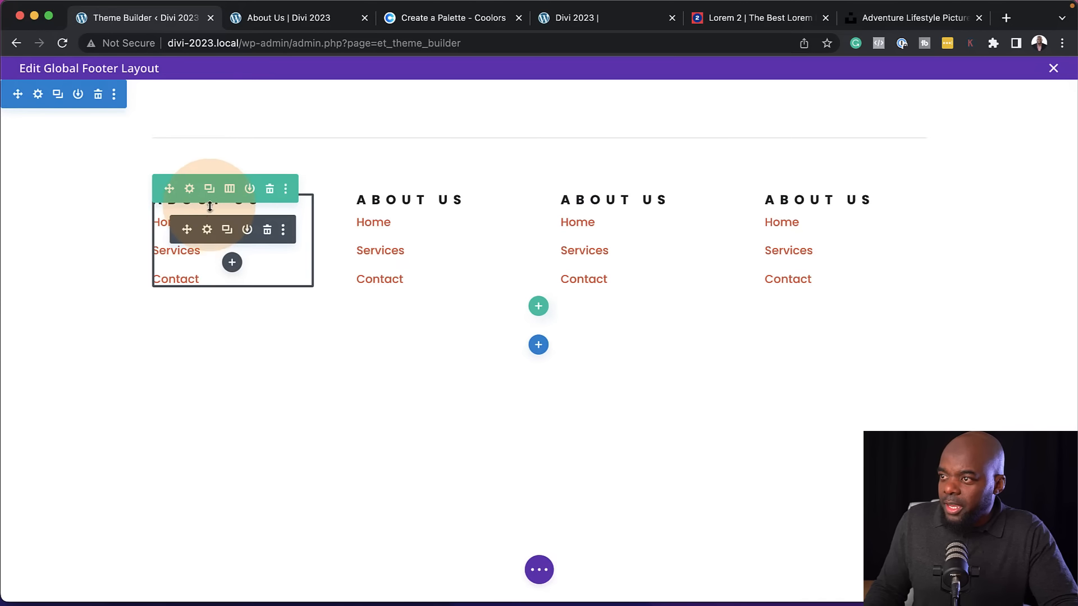
left_click(233, 262)
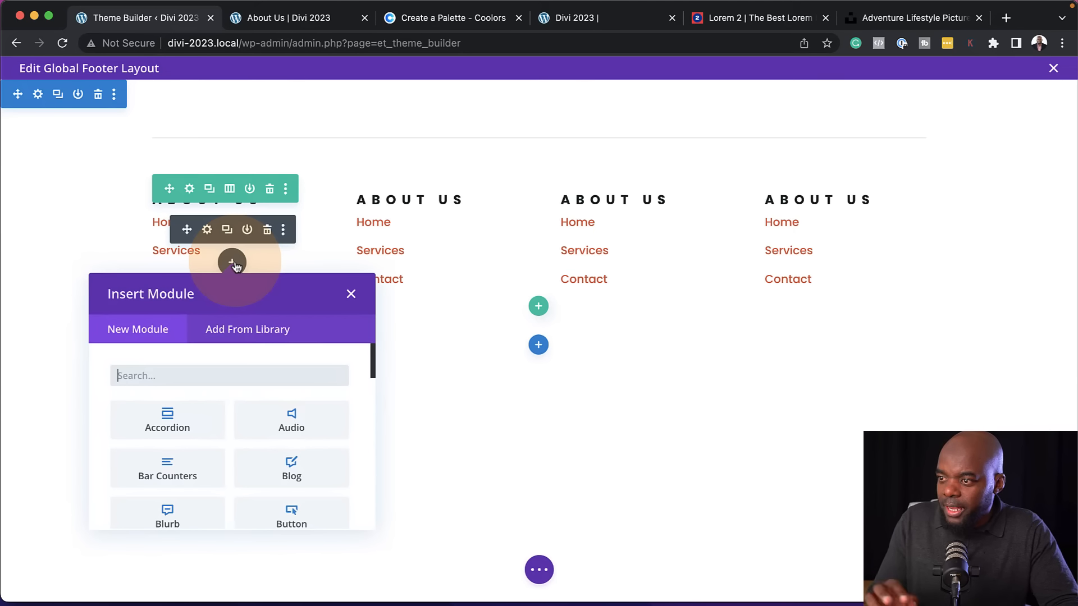
type("image")
key("Return")
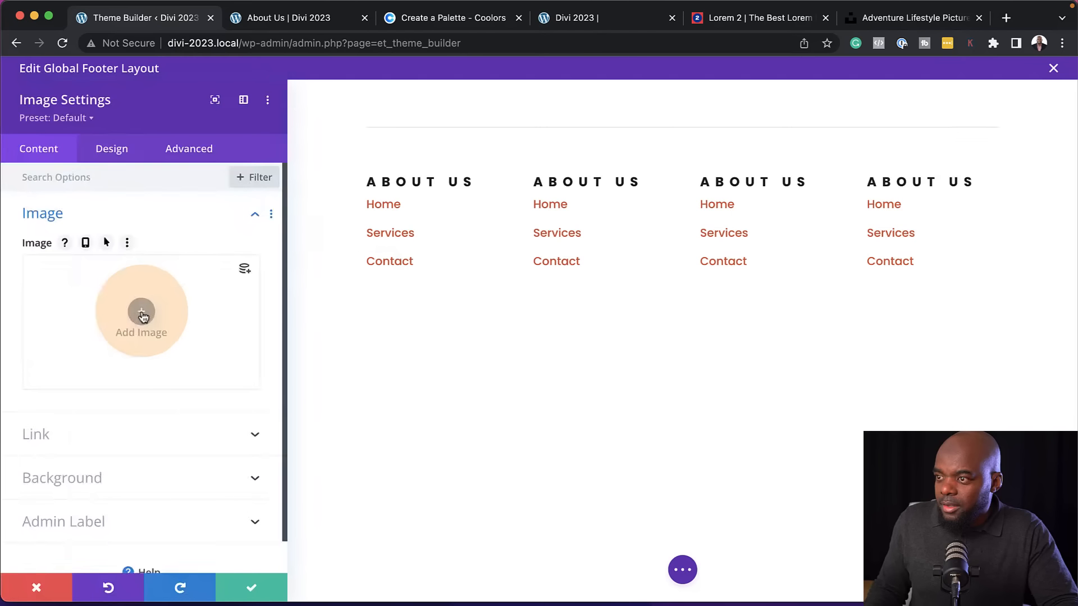
left_click(144, 310)
left_click(233, 244)
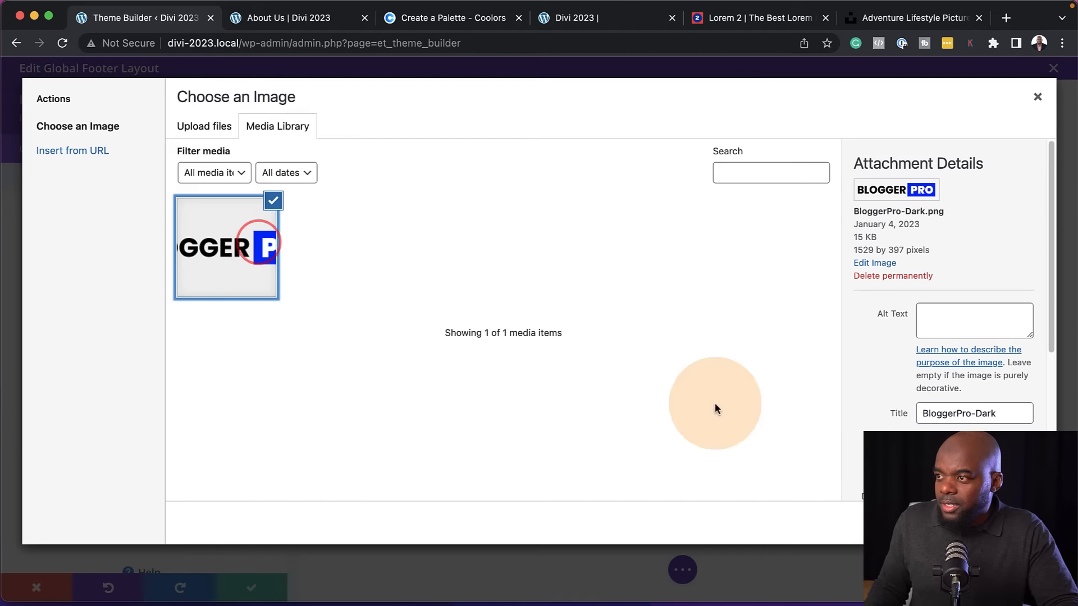
left_click(1001, 522)
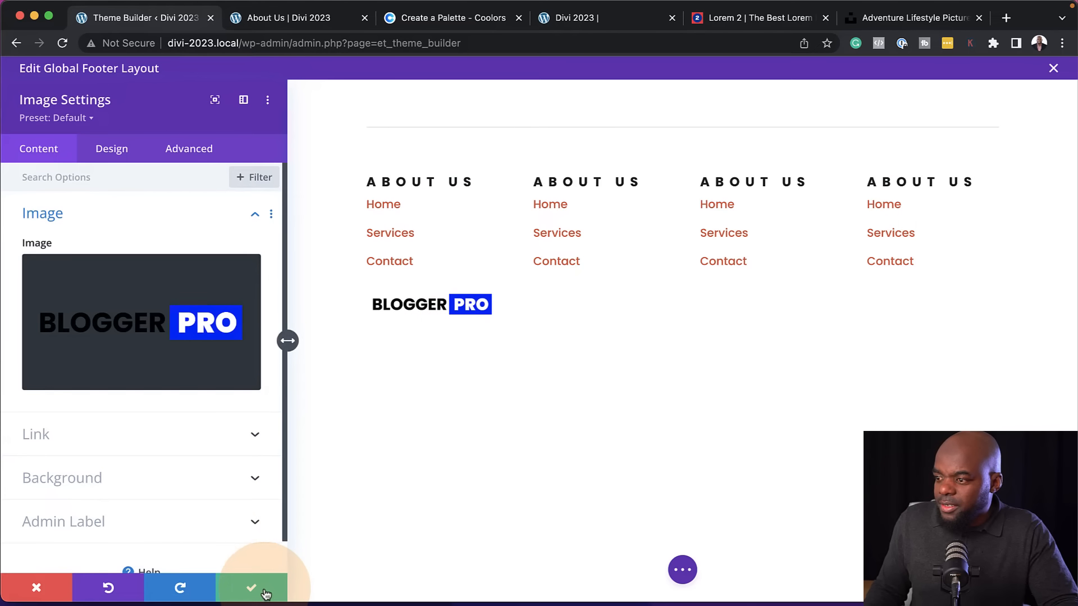
Set the footer logo image's width to 68% and save the Image module settings
left_click(125, 159)
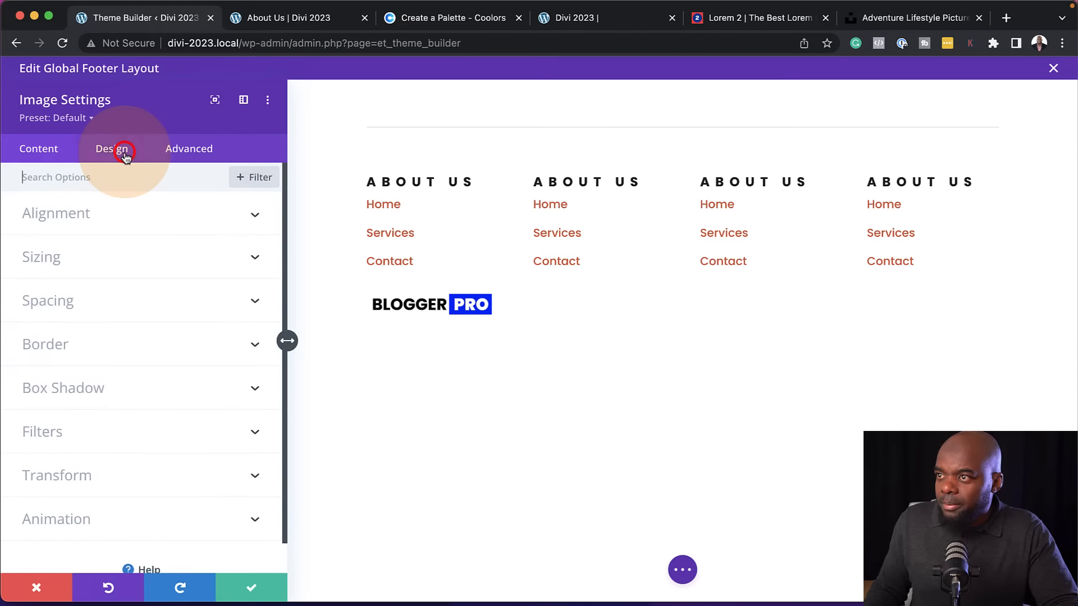
left_click(96, 256)
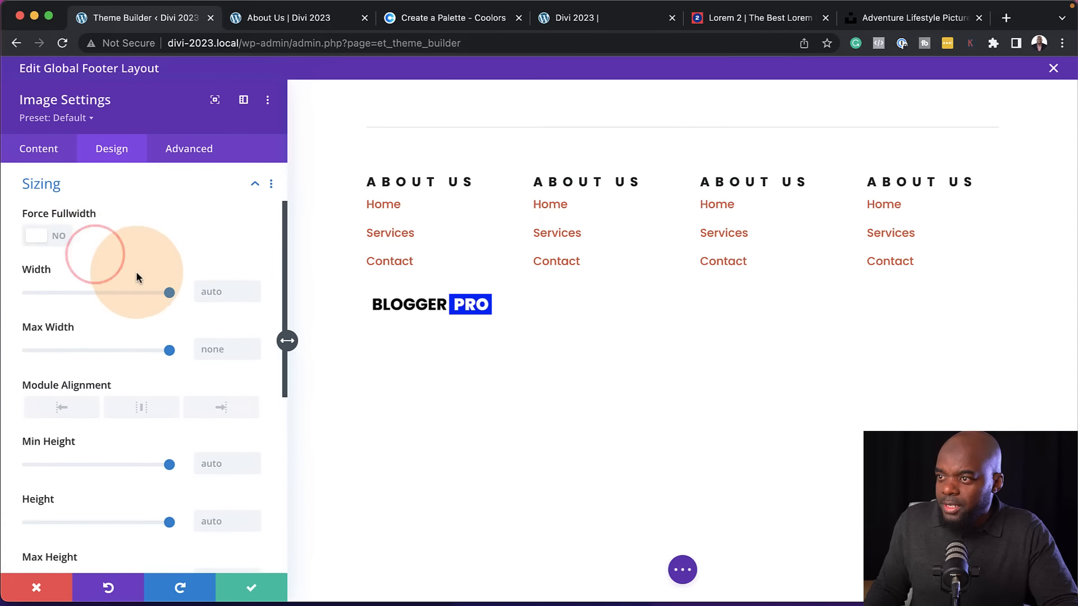
left_click_drag(168, 295, 108, 296)
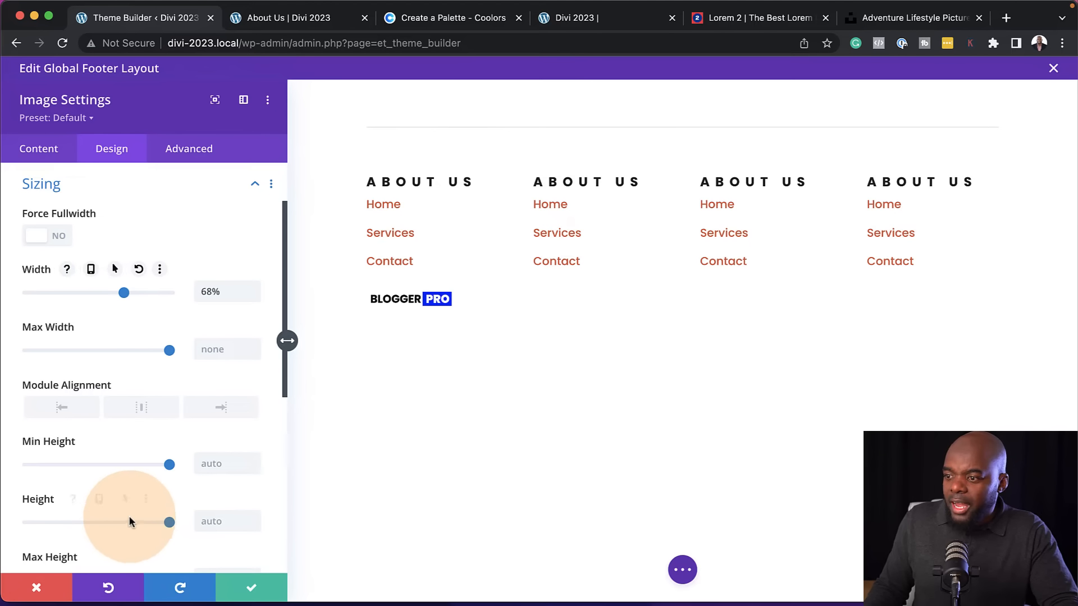
left_click(252, 590)
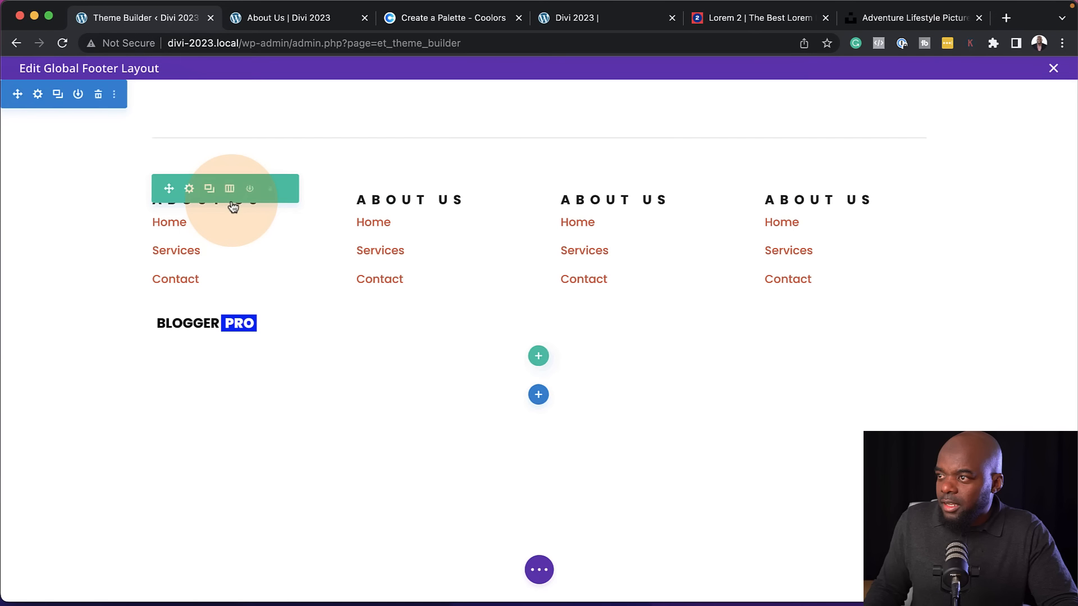
Delete the Text module from the first footer column and add a Social Media Follow module under the logo
mouse_move(228, 245)
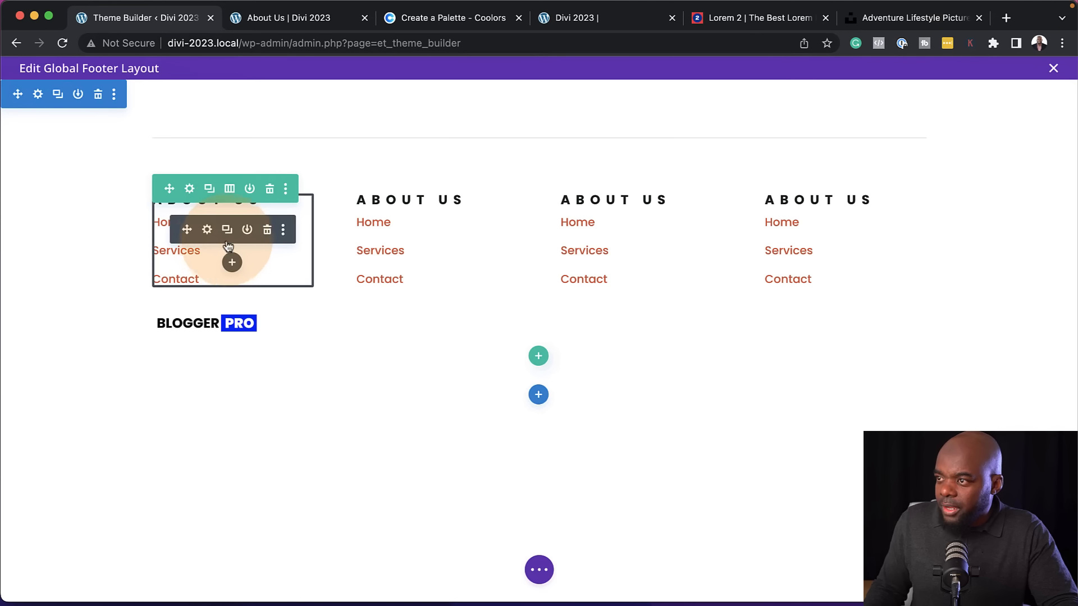
left_click(271, 229)
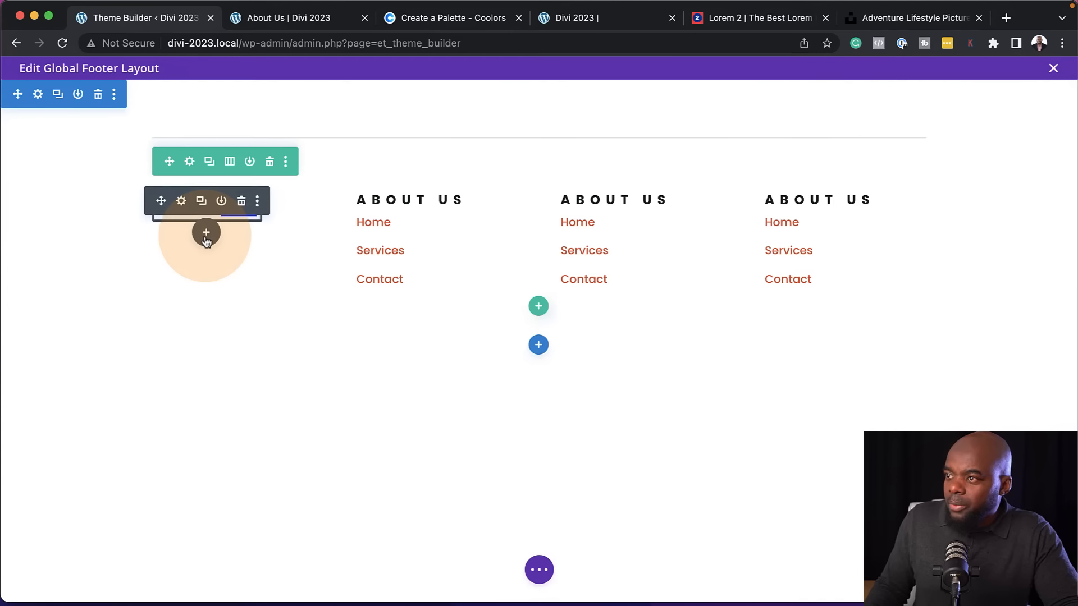
left_click(207, 236)
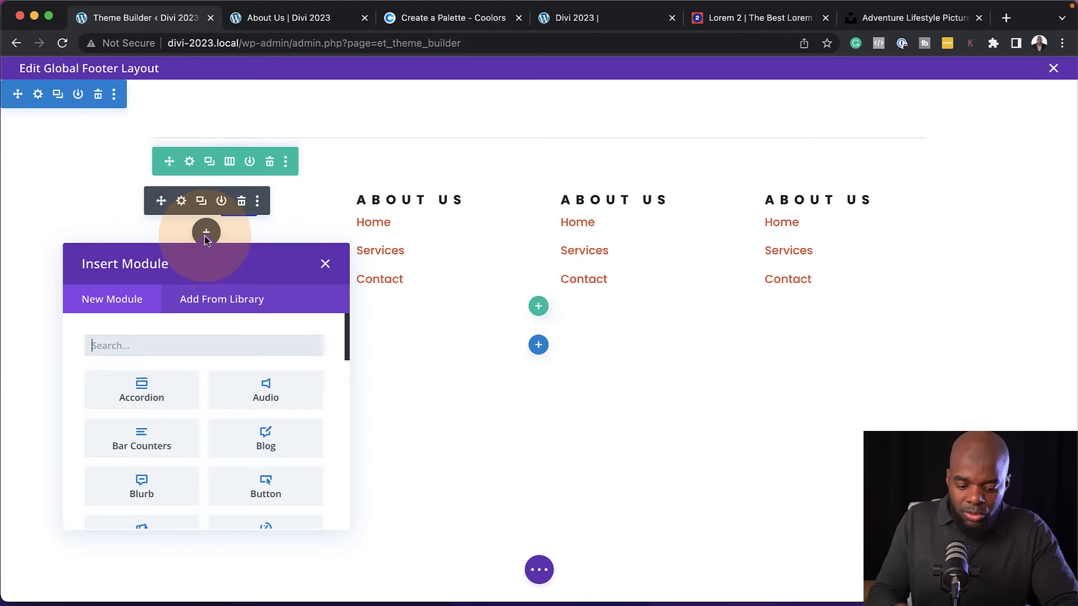
type("soc")
left_click(141, 388)
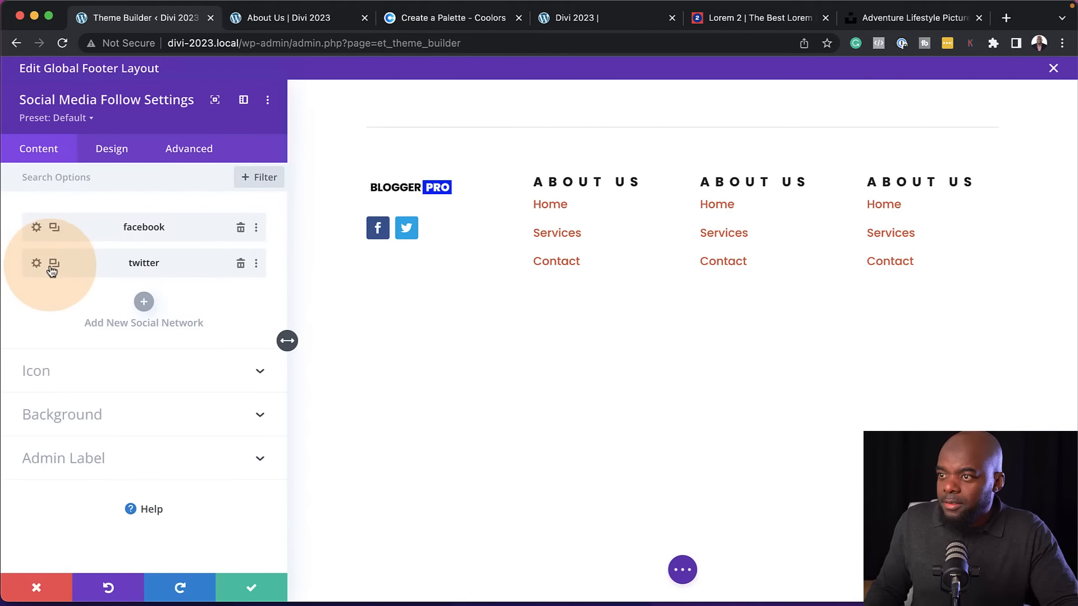
Duplicate the Twitter entry twice and change the third social network in the list to Instagram
left_click(53, 264)
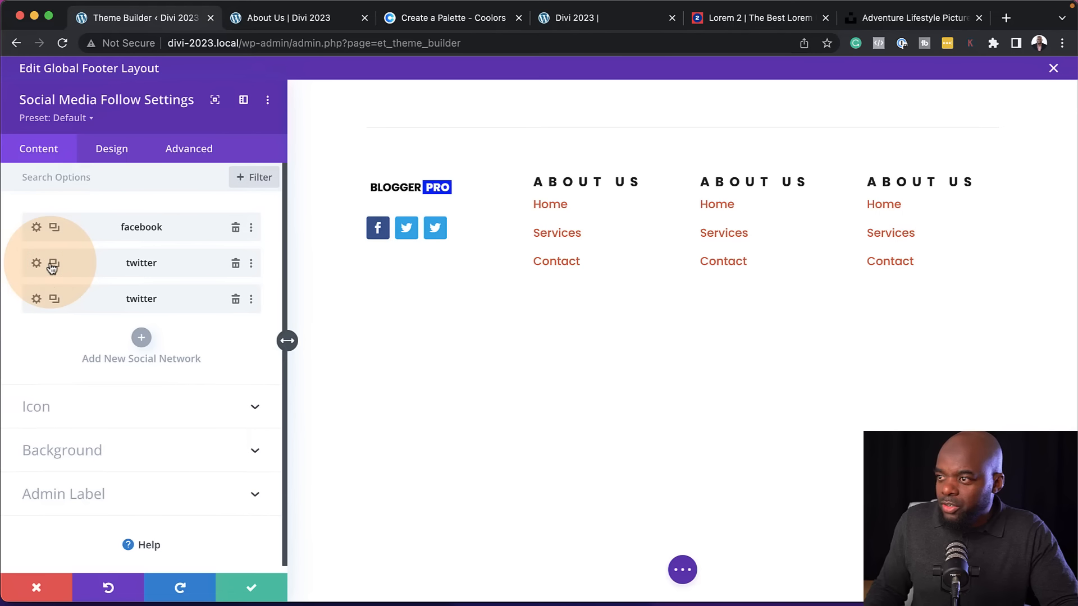
left_click(53, 263)
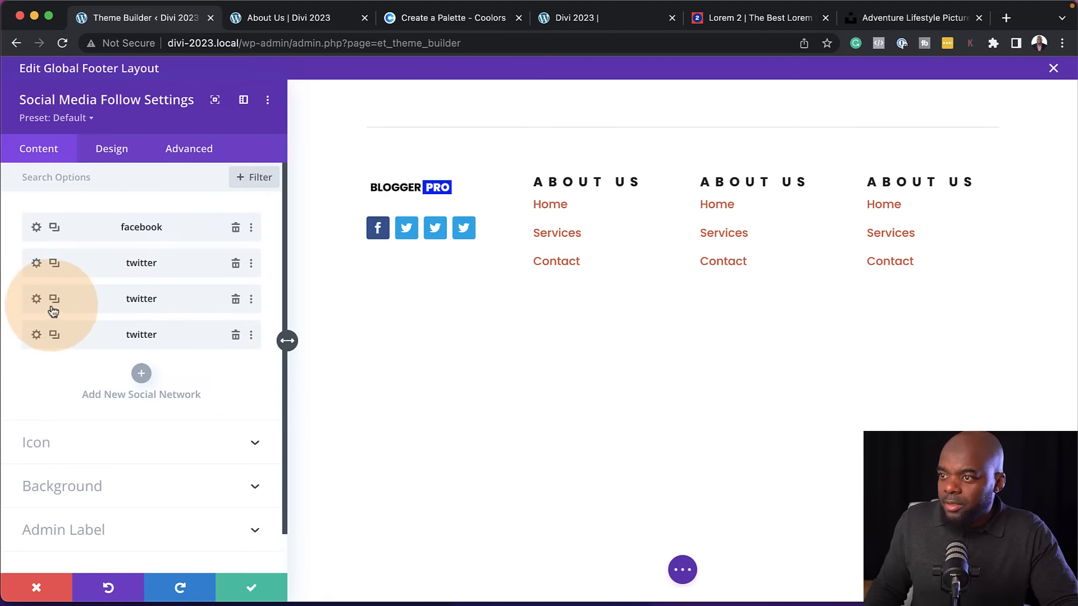
left_click(36, 299)
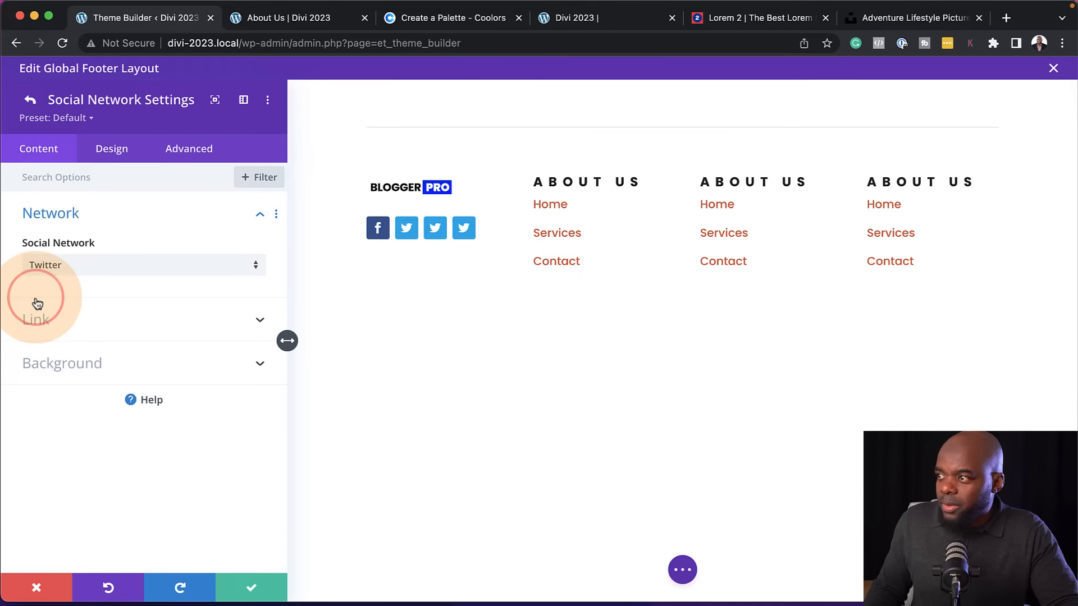
left_click(60, 270)
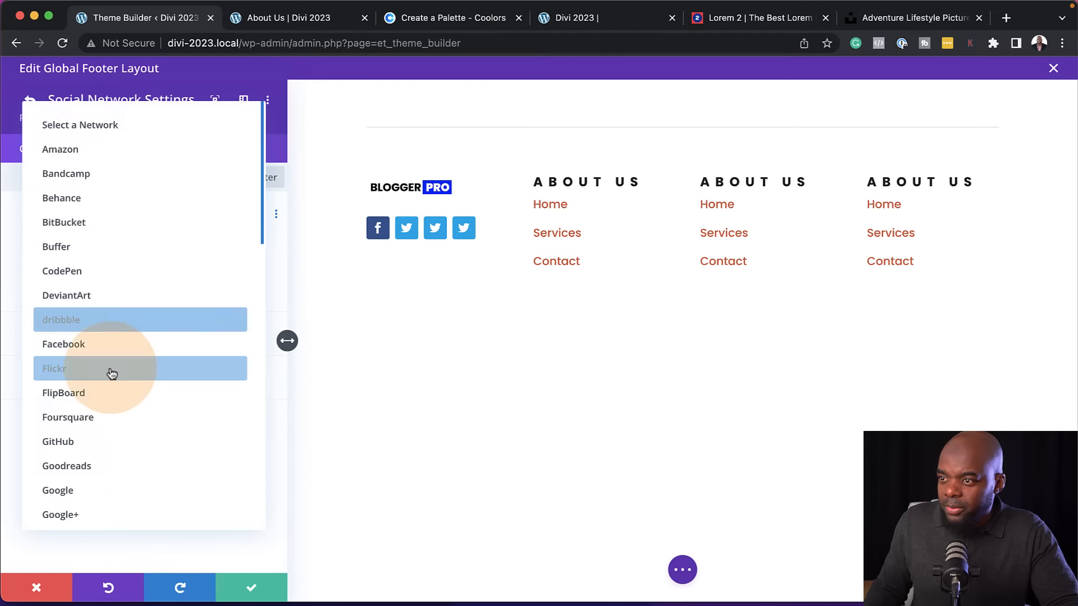
scroll(135, 432, "down", 2)
scroll(135, 432, "down", 2)
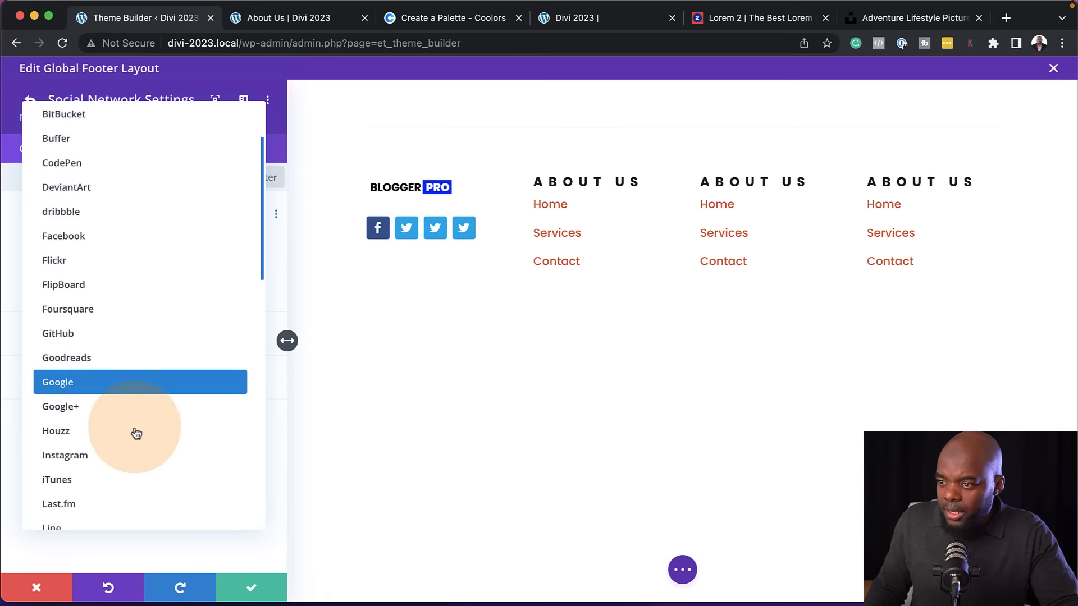
left_click(92, 452)
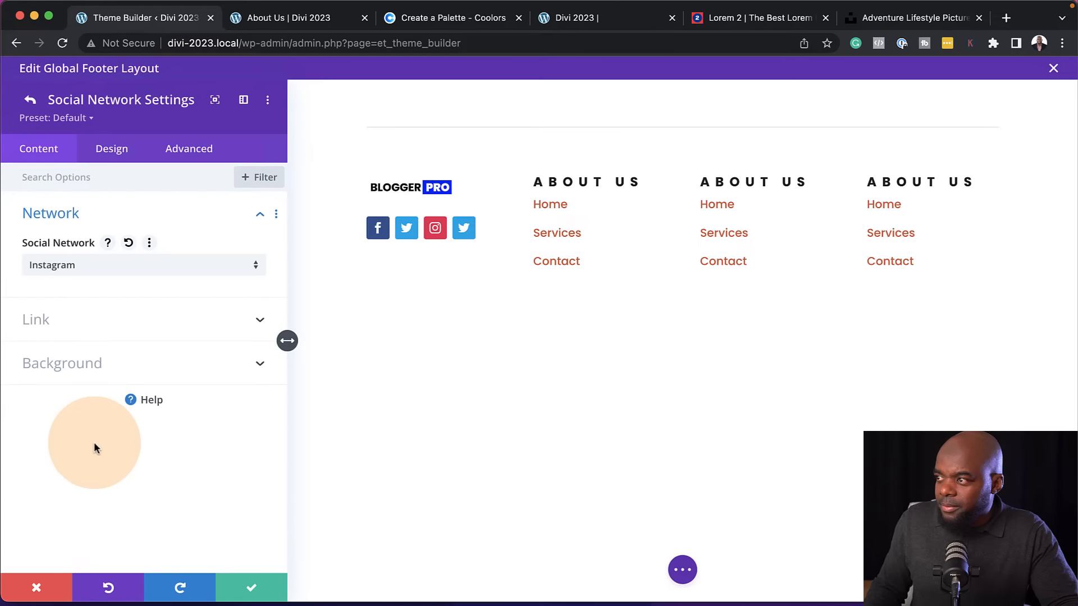
left_click(30, 99)
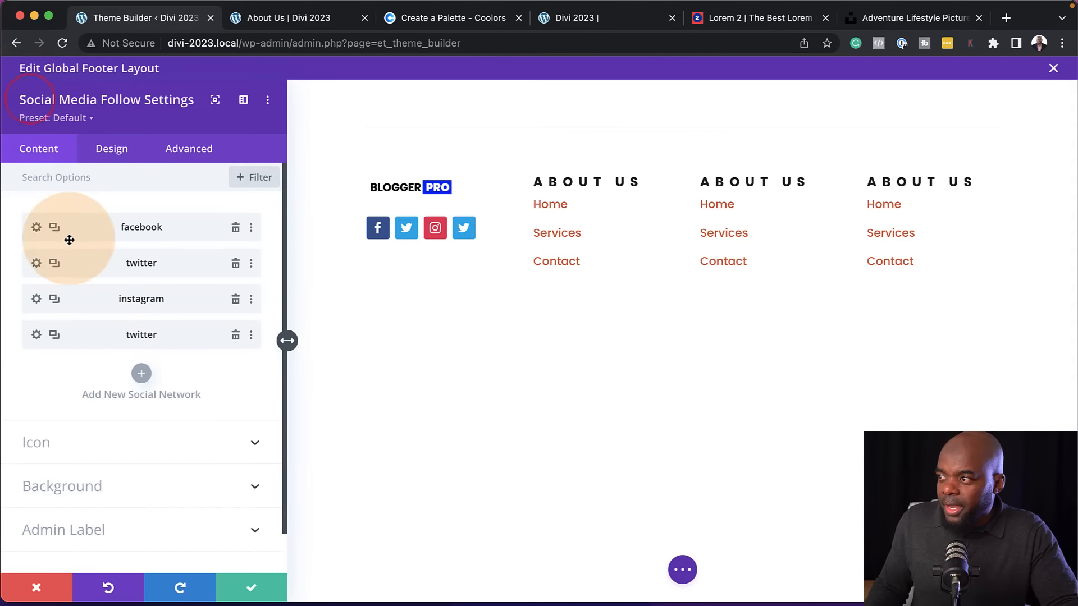
Change the fourth social network to Youtube and save the Social Media Follow module settings
left_click(36, 335)
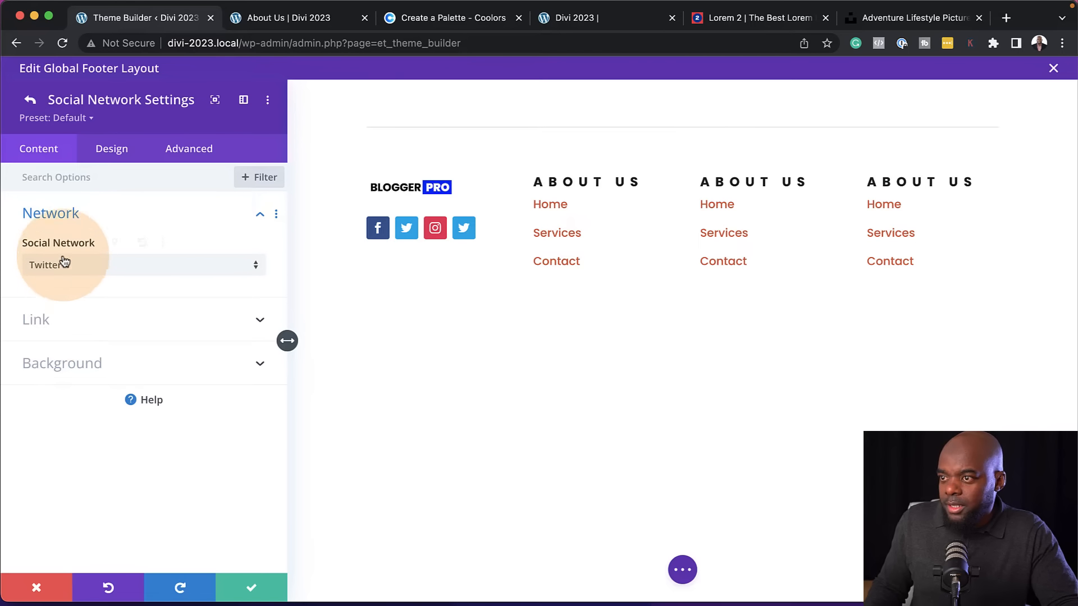
left_click(35, 264)
scroll(140, 426, "down", 10)
scroll(140, 425, "down", 2)
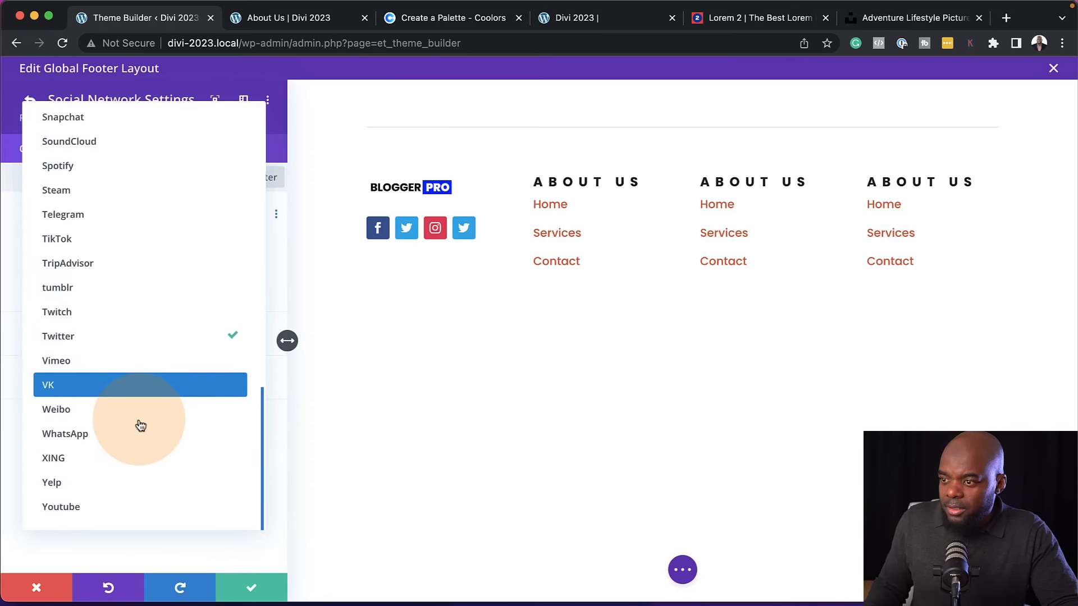
left_click(86, 507)
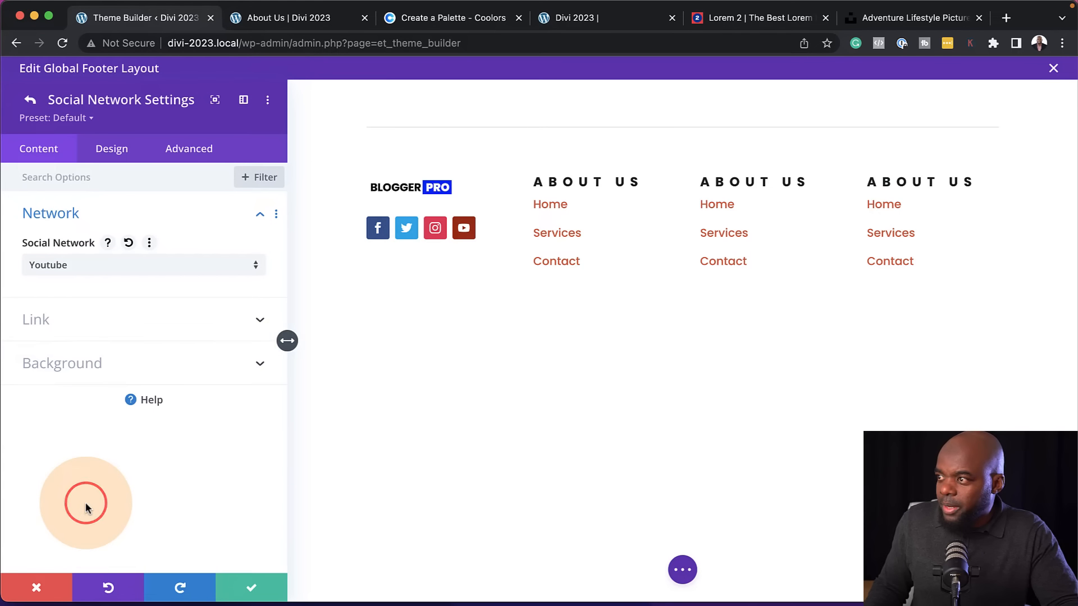
left_click(254, 589)
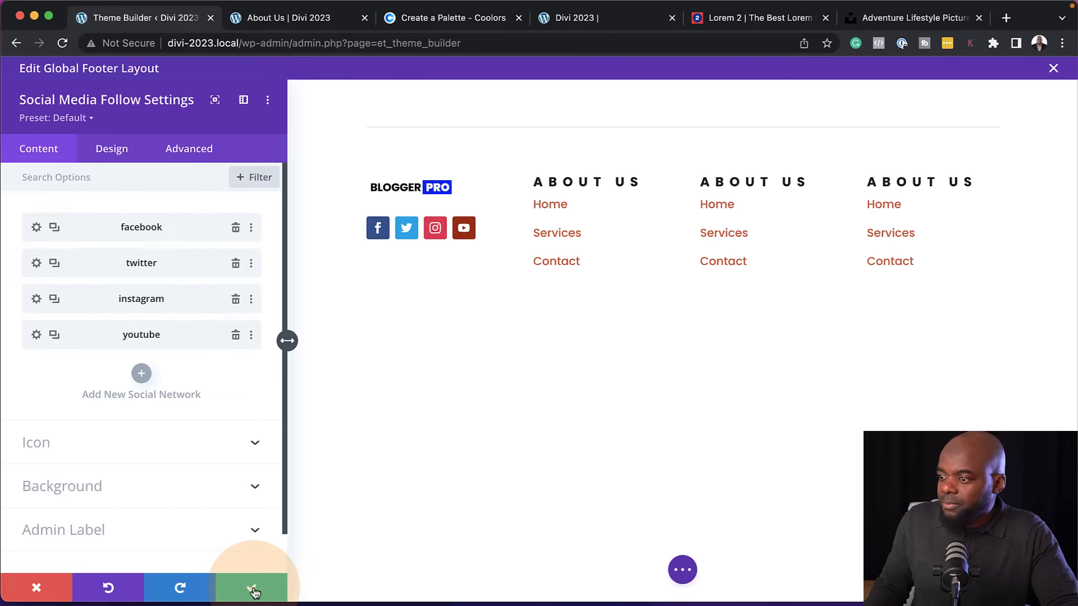
left_click(255, 590)
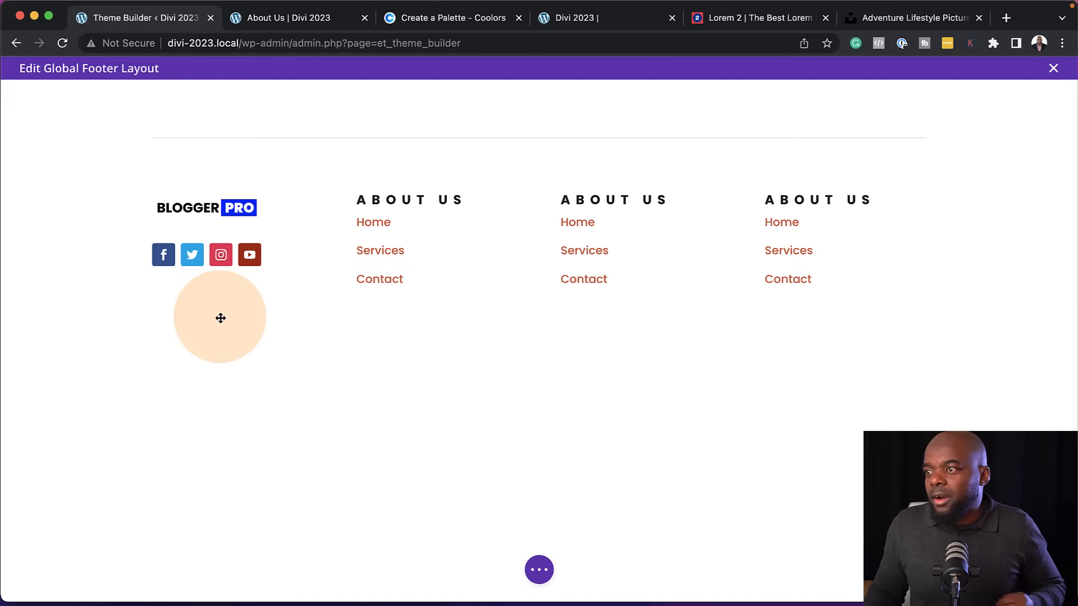
Change the heading of the Text module in the third footer column to Services
mouse_move(616, 199)
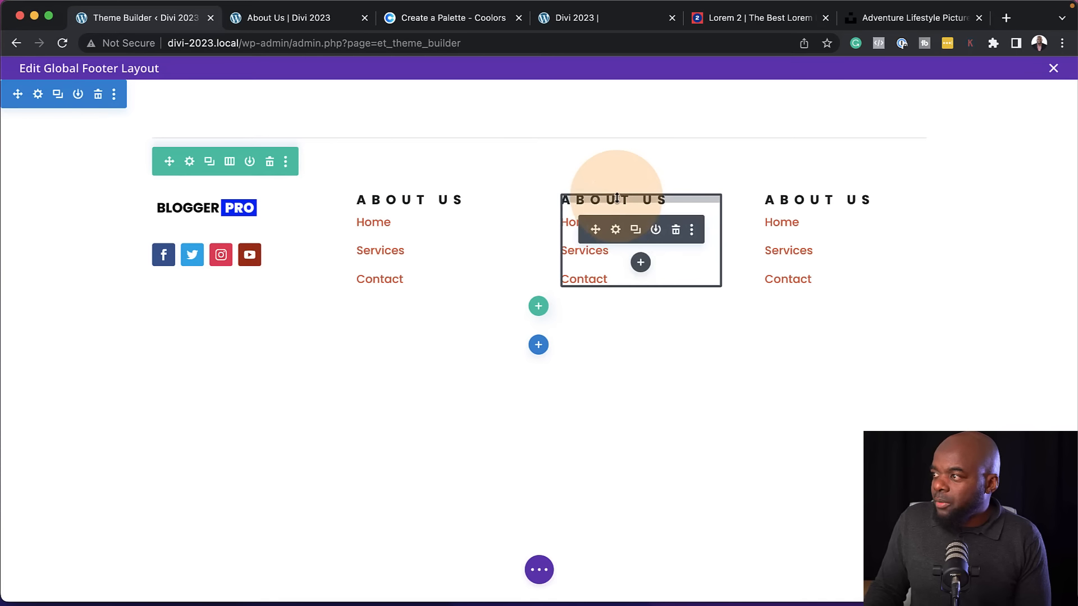
left_click(617, 231)
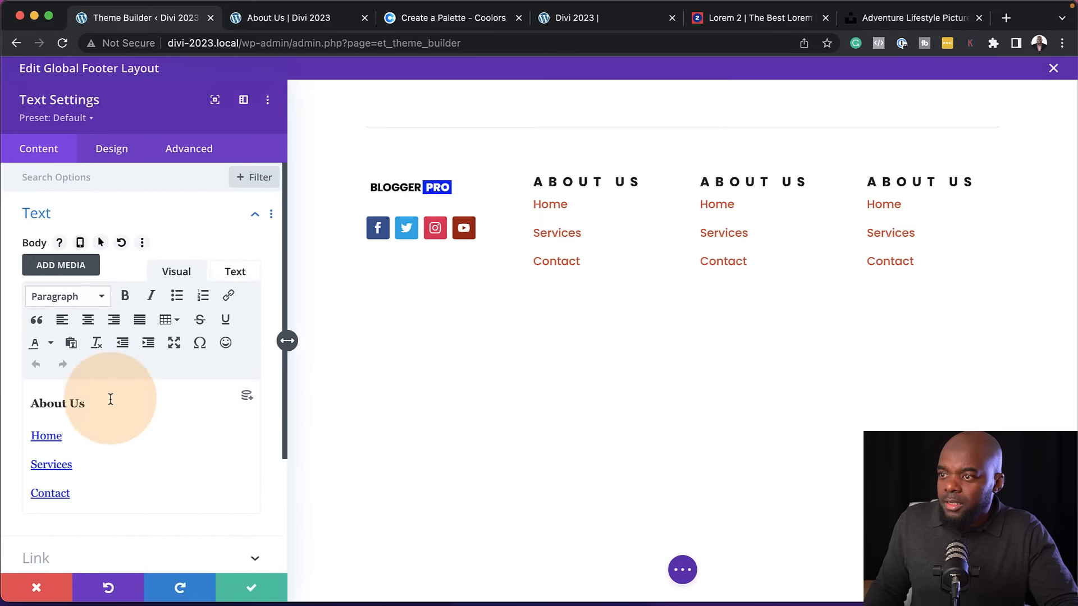
left_click_drag(86, 403, 13, 394)
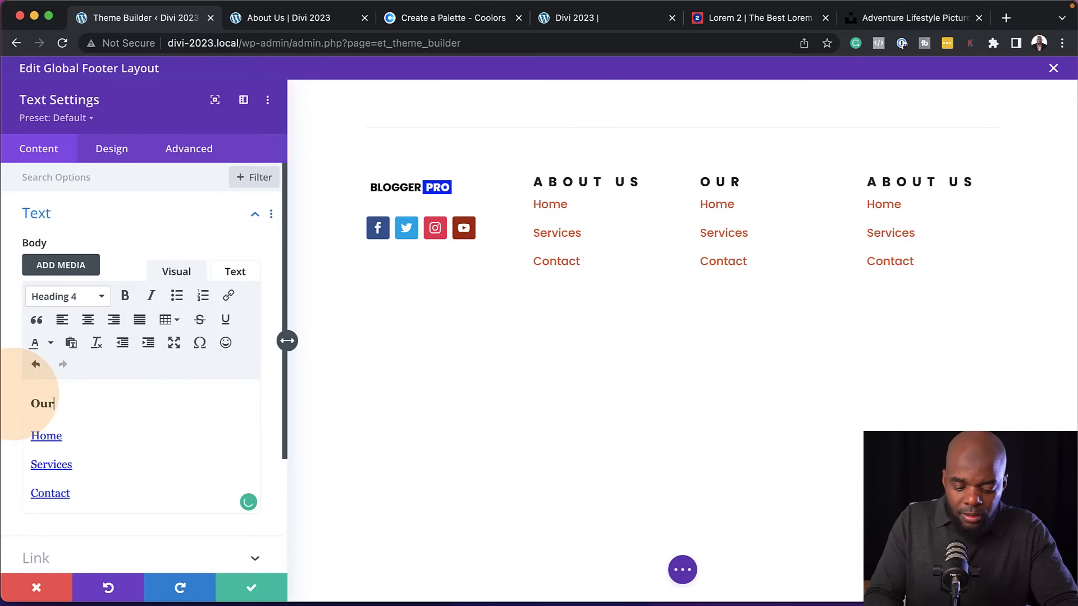
type("Our Services")
left_click_drag(58, 403, 15, 398)
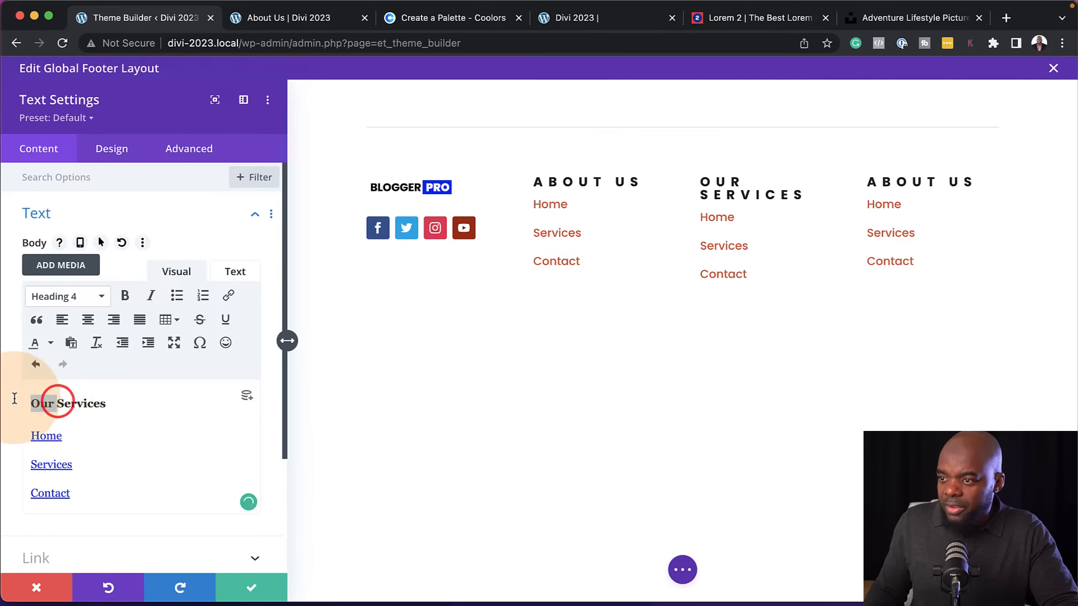
Replace the three links under the Services heading with the lines Service One, Service Two and Service Three
left_click_drag(64, 435, 7, 432)
type("S")
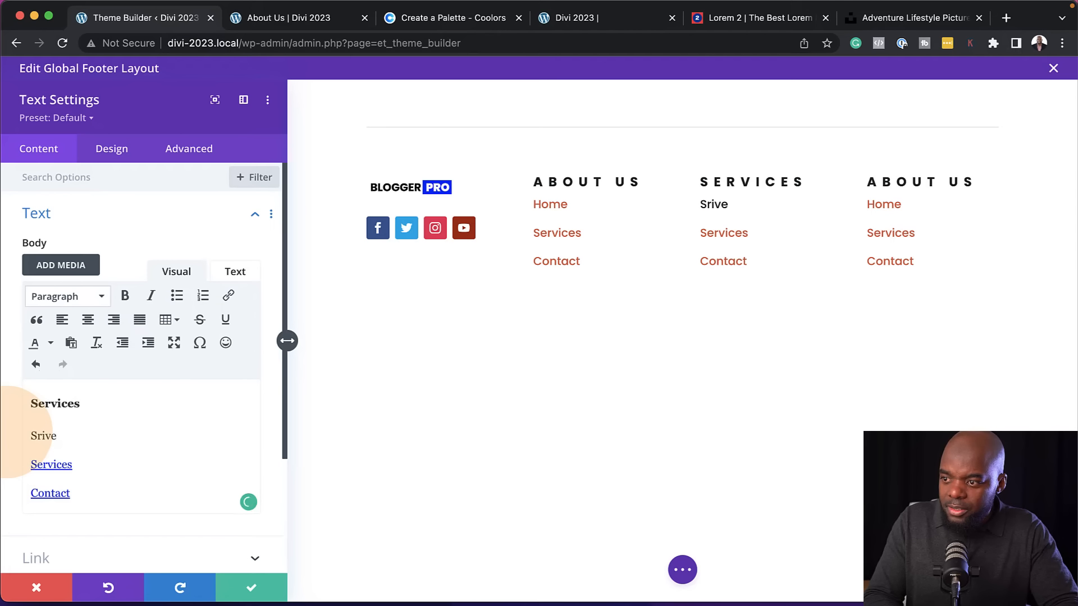
type("riv")
key("BackSpace")
key("BackSpace")
key("BackSpace")
type("ervice One")
left_click_drag(73, 465, 17, 467)
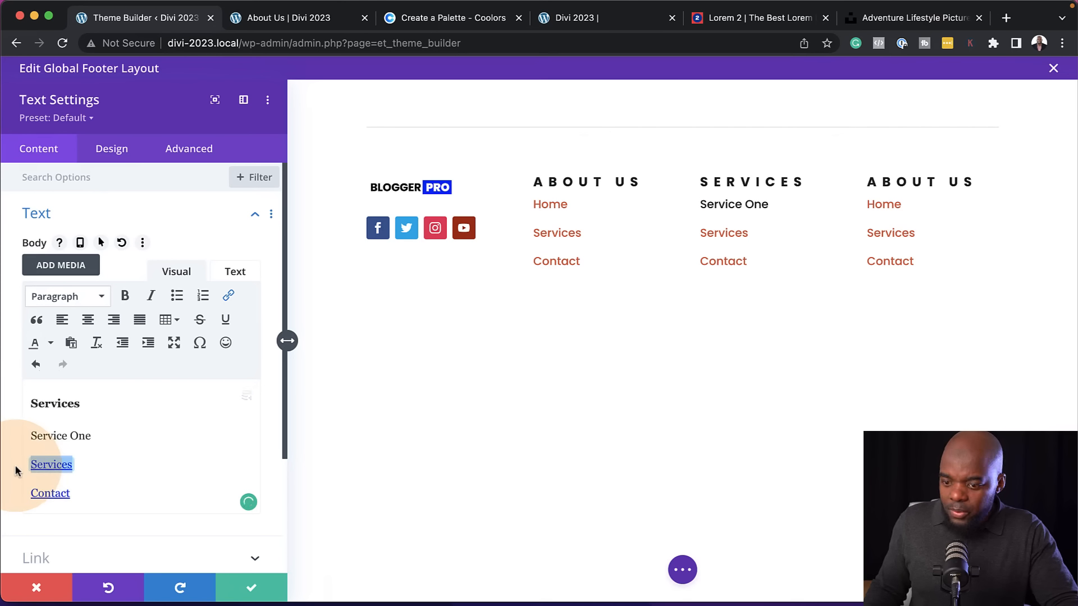
type("Service Two")
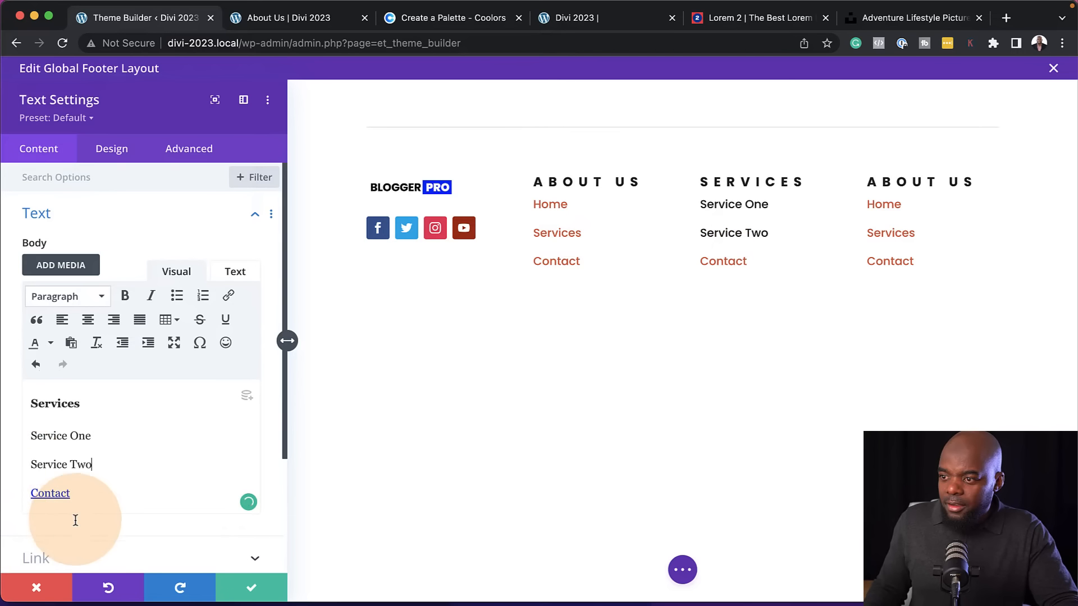
left_click_drag(76, 492, 23, 489)
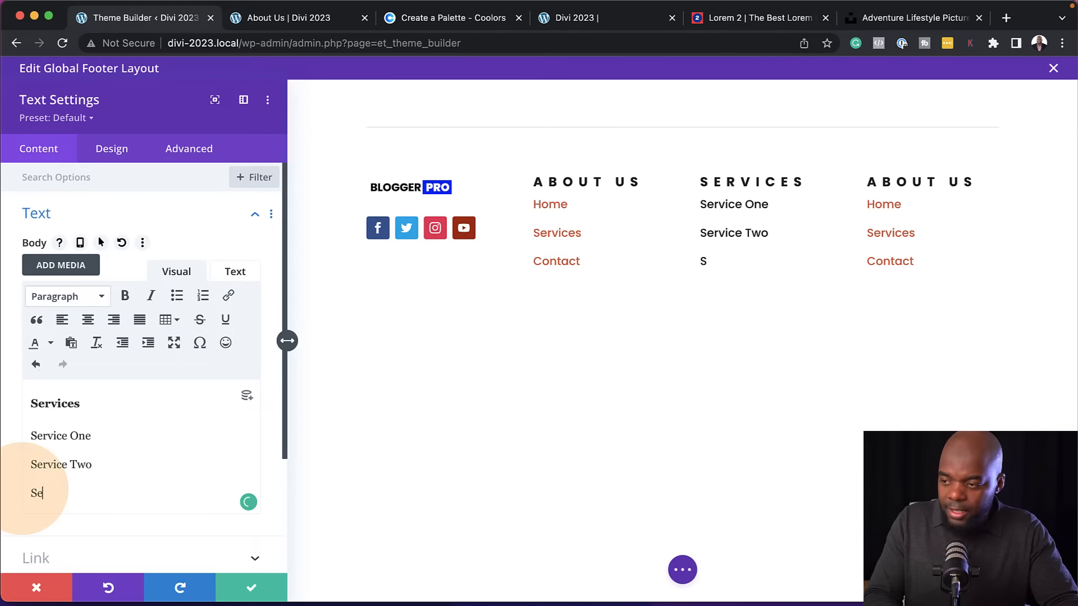
type("Service Three")
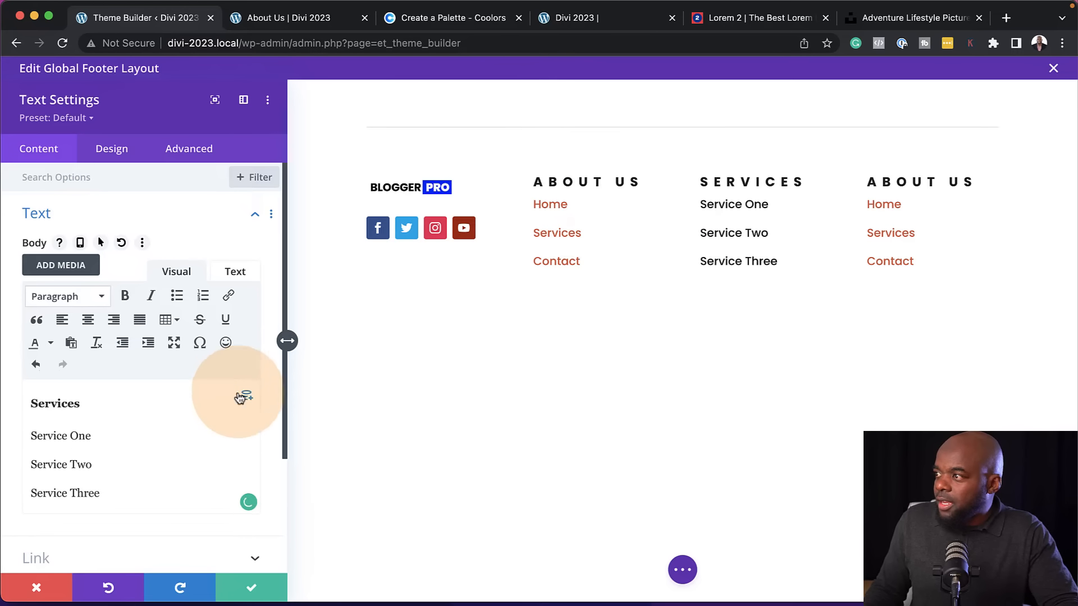
Link the Service One line to the placeholder URL #
left_click(94, 437)
left_click_drag(95, 437, 13, 436)
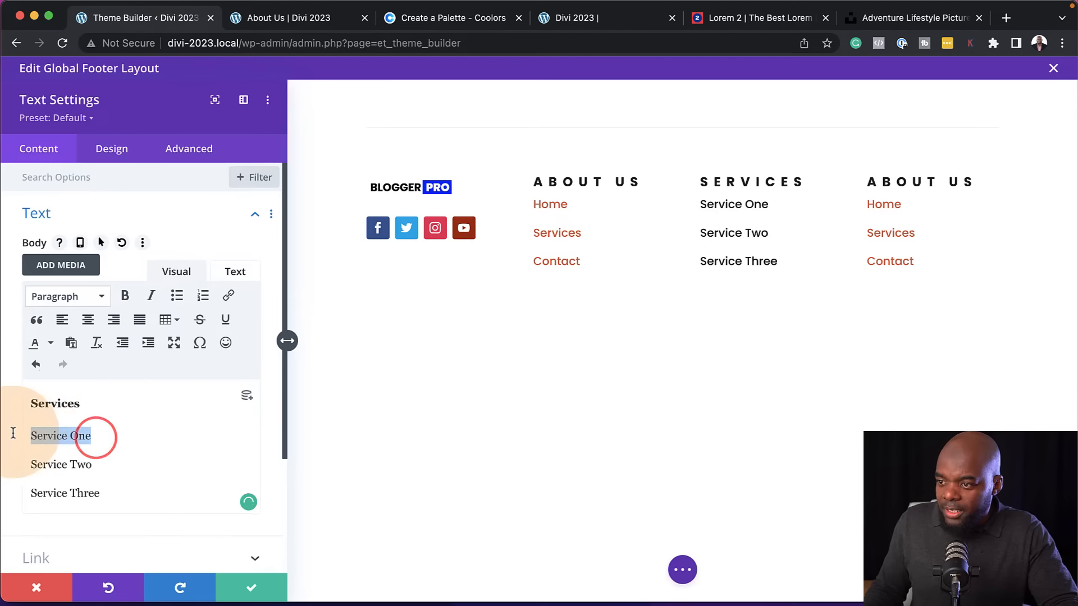
left_click(229, 296)
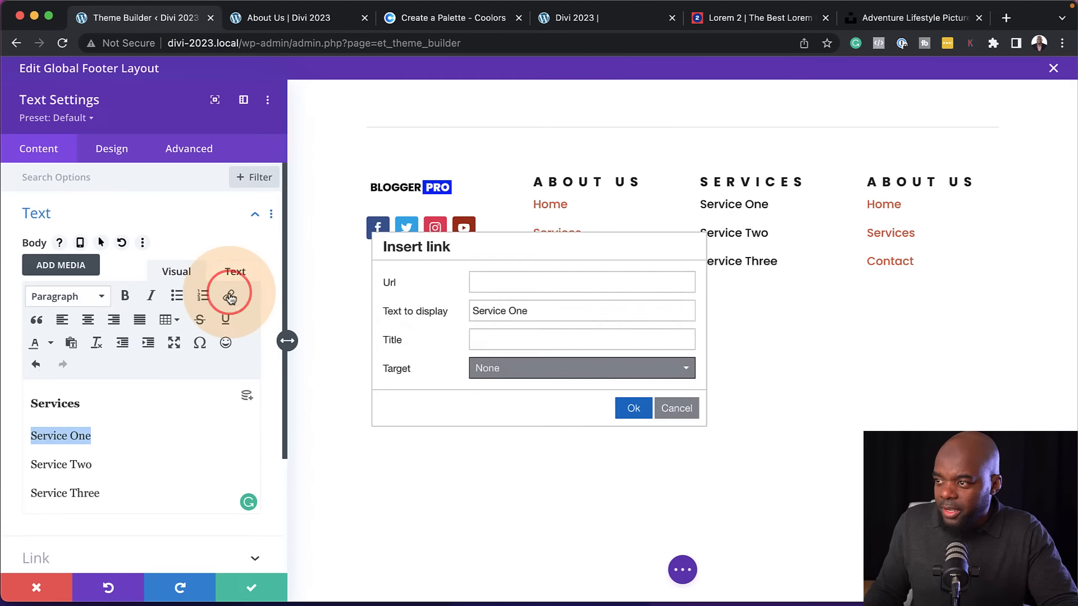
left_click(611, 282)
type("#")
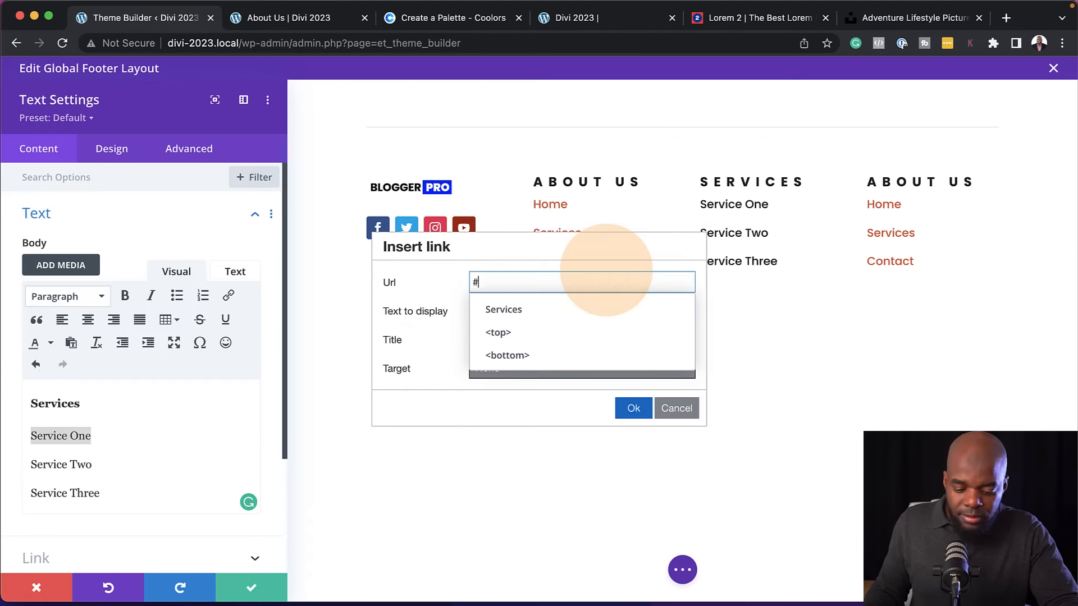
left_click(632, 409)
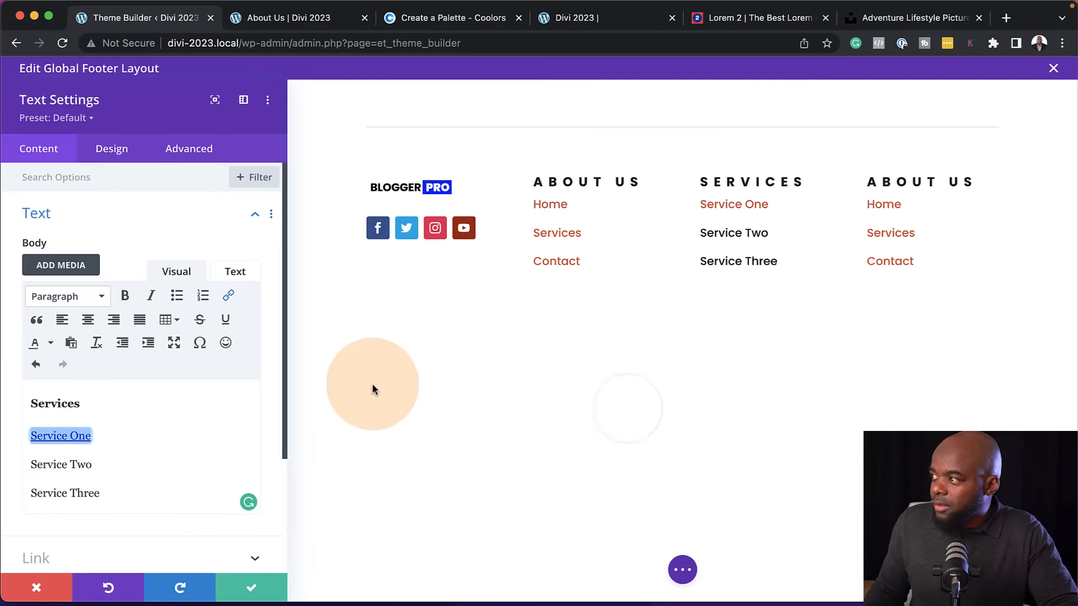
Link the Service Two line to the placeholder URL #
left_click_drag(96, 466, 26, 458)
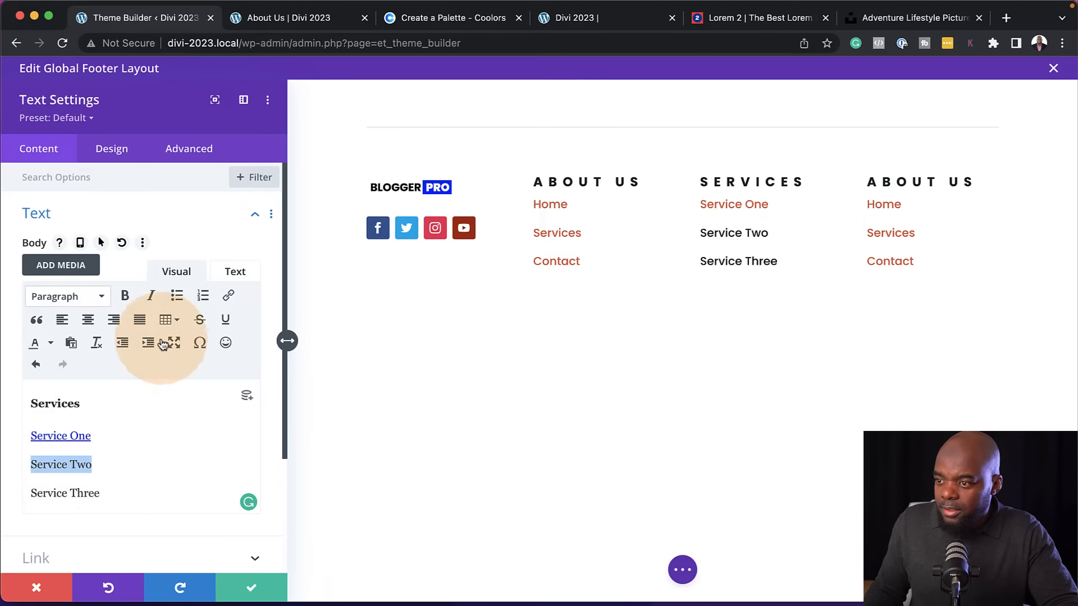
left_click(228, 296)
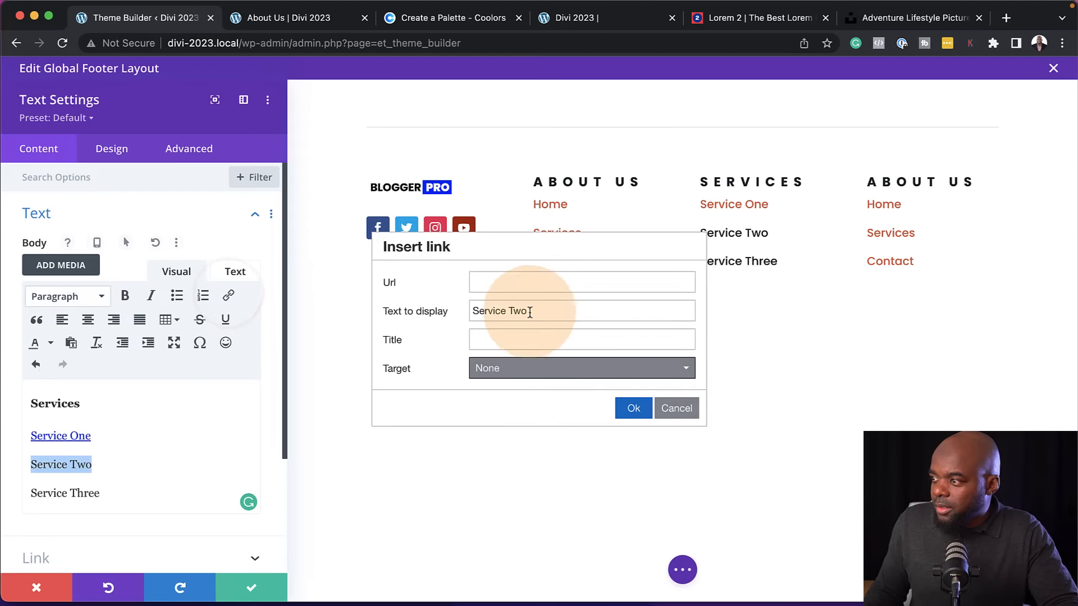
left_click(504, 284)
type("#")
left_click(633, 408)
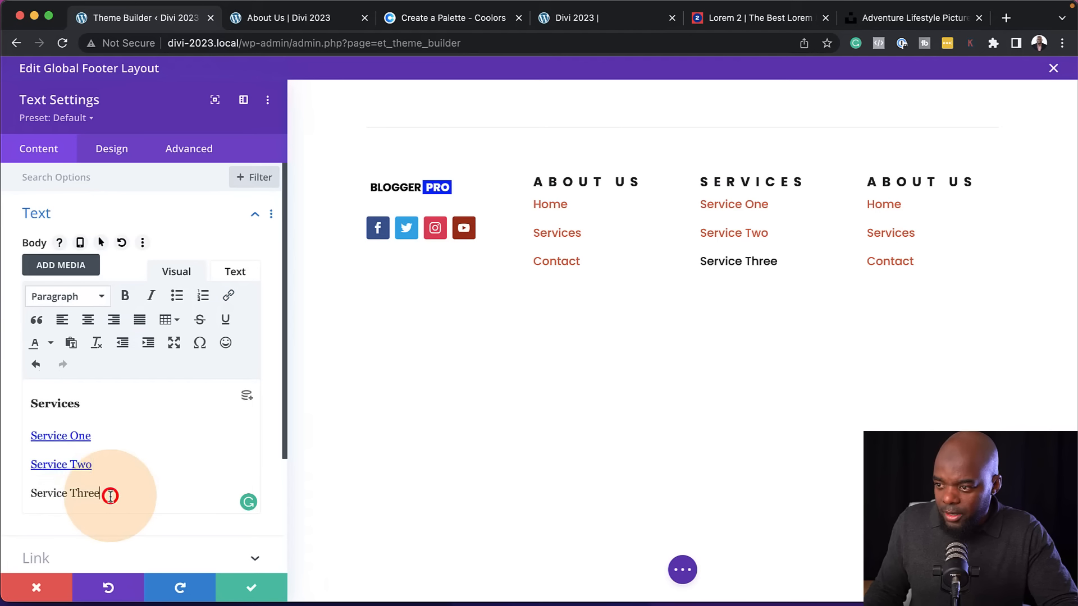
Link the Service Three line to the placeholder URL # and save the Text module settings
left_click_drag(111, 496, 23, 494)
key("ctrl+k")
type("#")
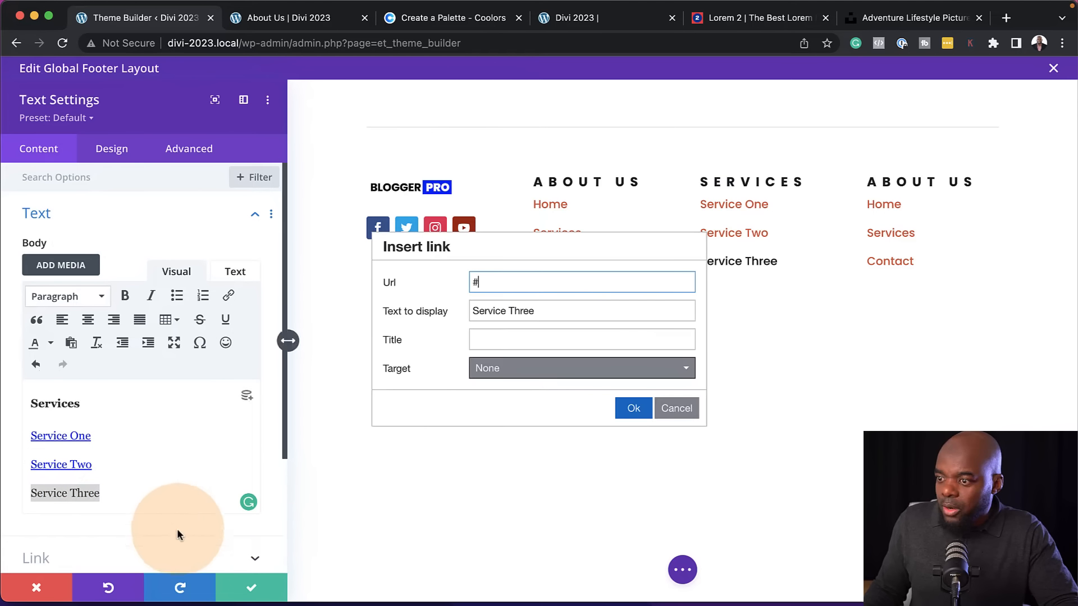
left_click(634, 410)
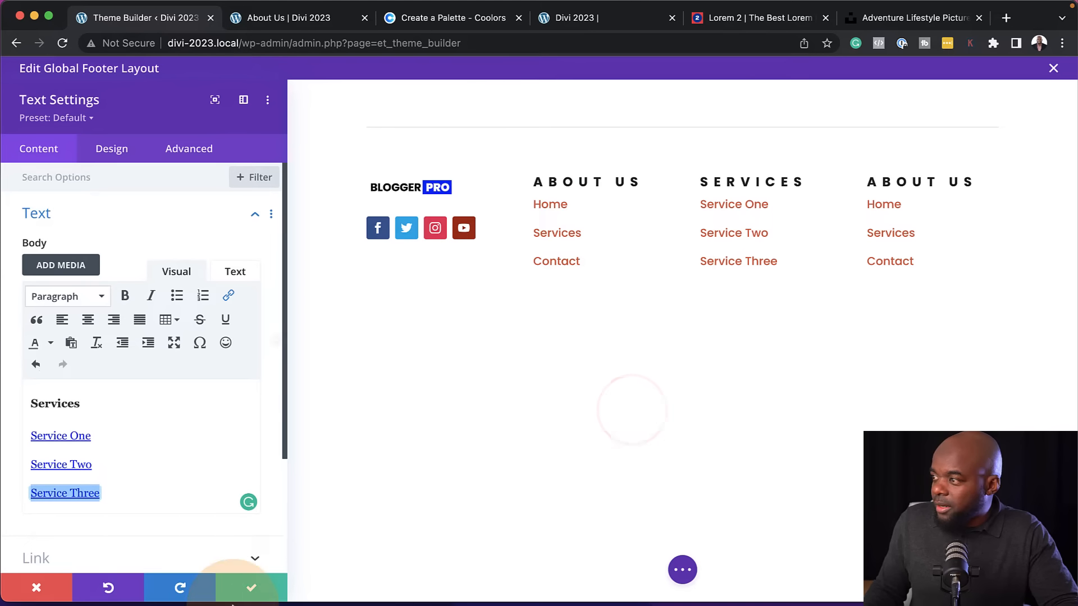
left_click(263, 576)
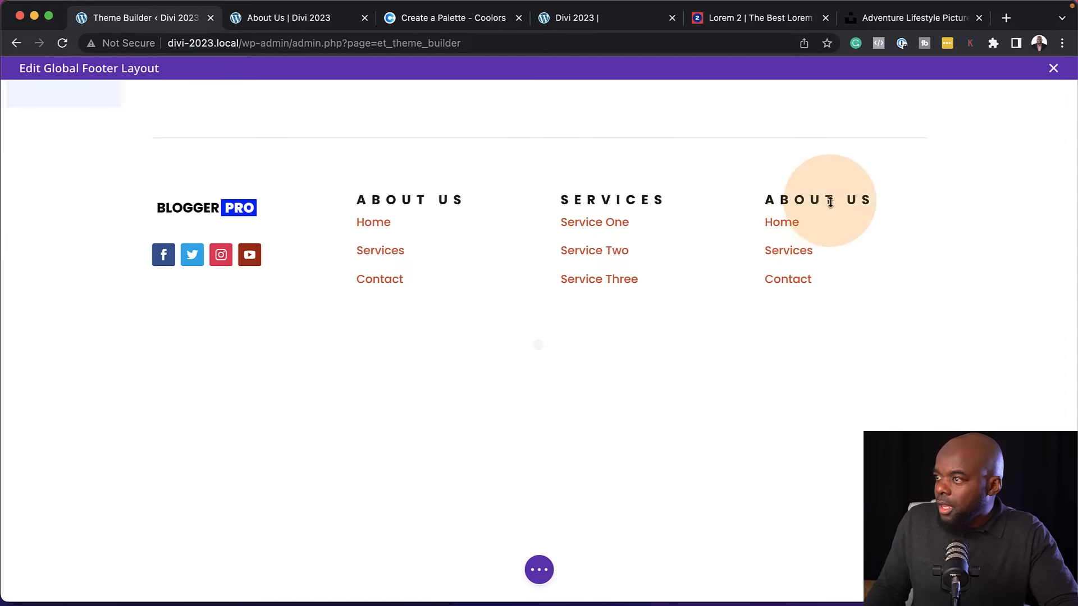
Change the heading of the Text module in the fourth footer column to Contact
mouse_move(842, 200)
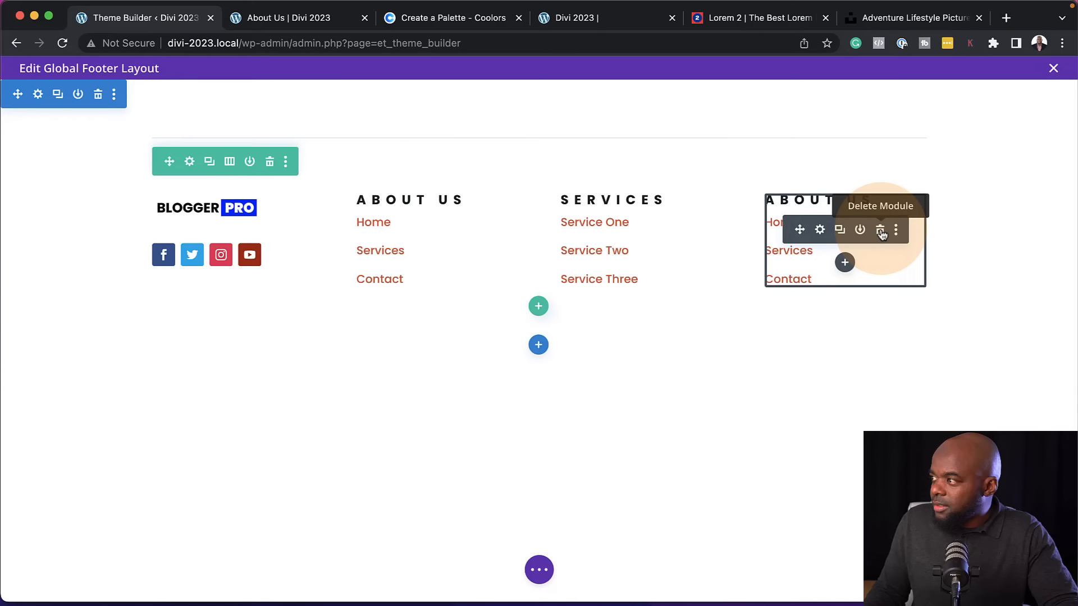
left_click(820, 231)
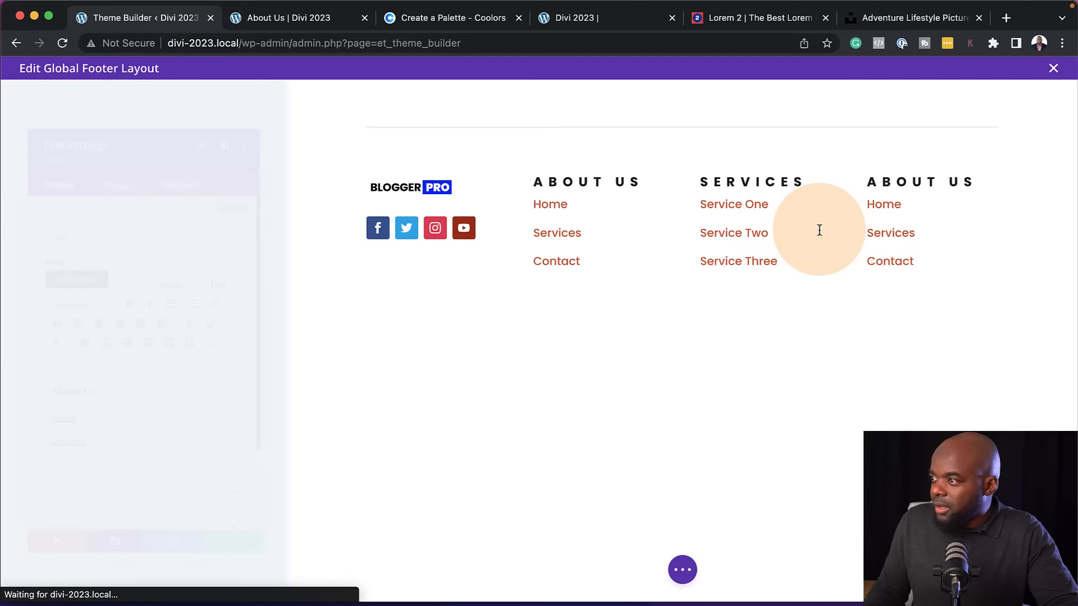
left_click_drag(31, 403, 87, 404)
type("Contact")
Replace the links under the Contact heading with the pasted postal address and save the Text module settings
left_click_drag(73, 492, 22, 436)
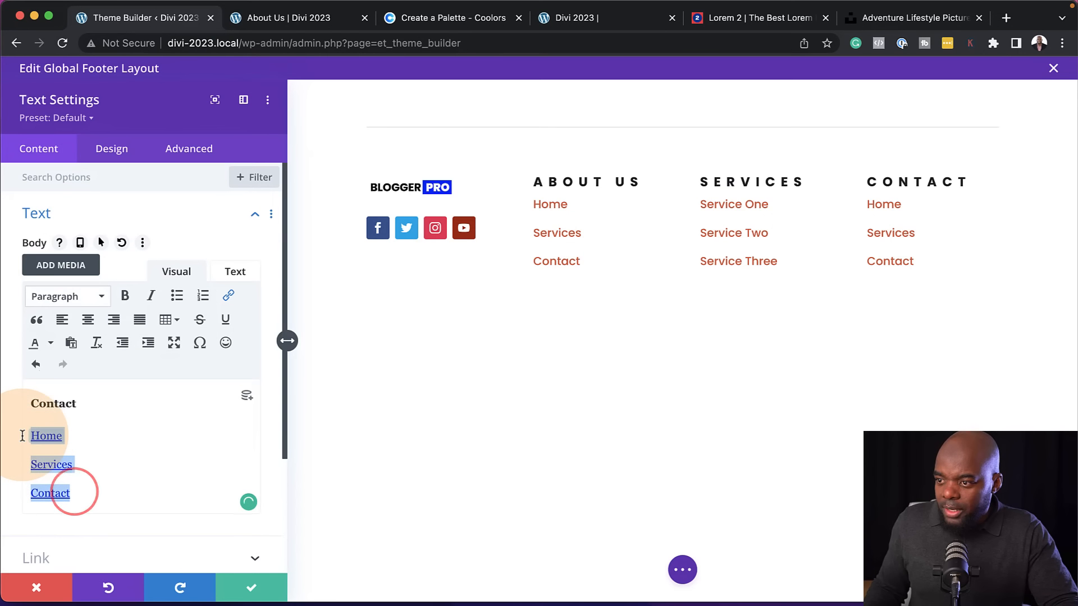
key("BackSpace")
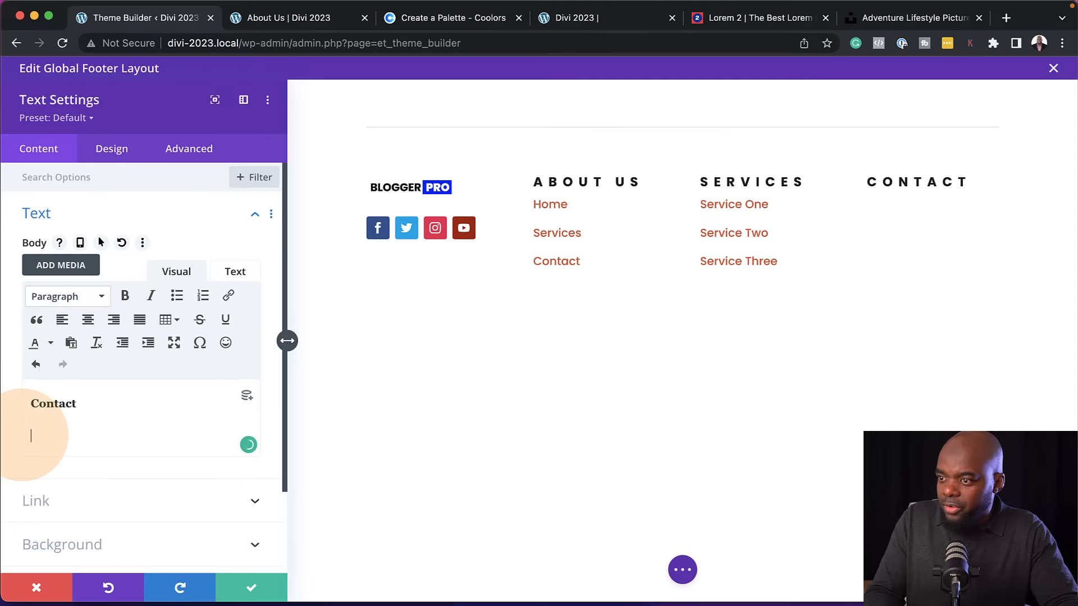
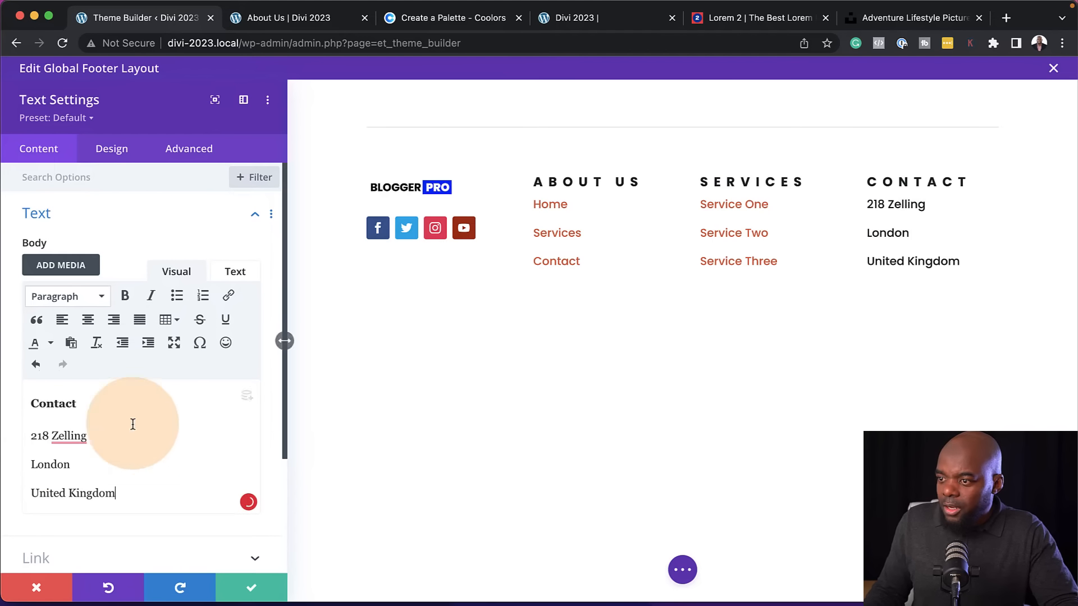
left_click(255, 588)
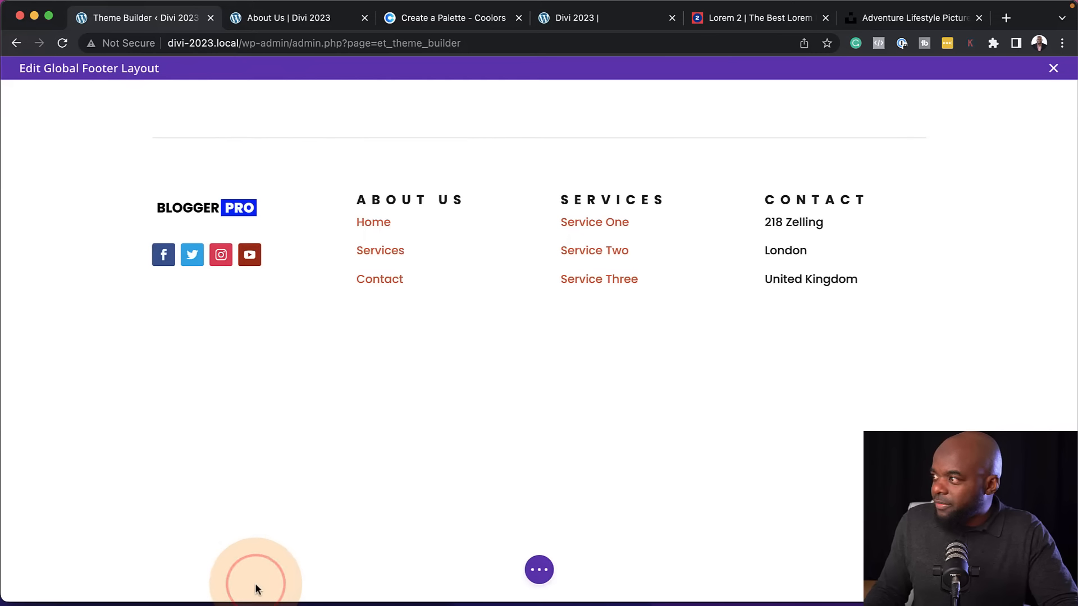
Duplicate the divider row at the start of the footer and move the copy below the four-column row
mouse_move(409, 320)
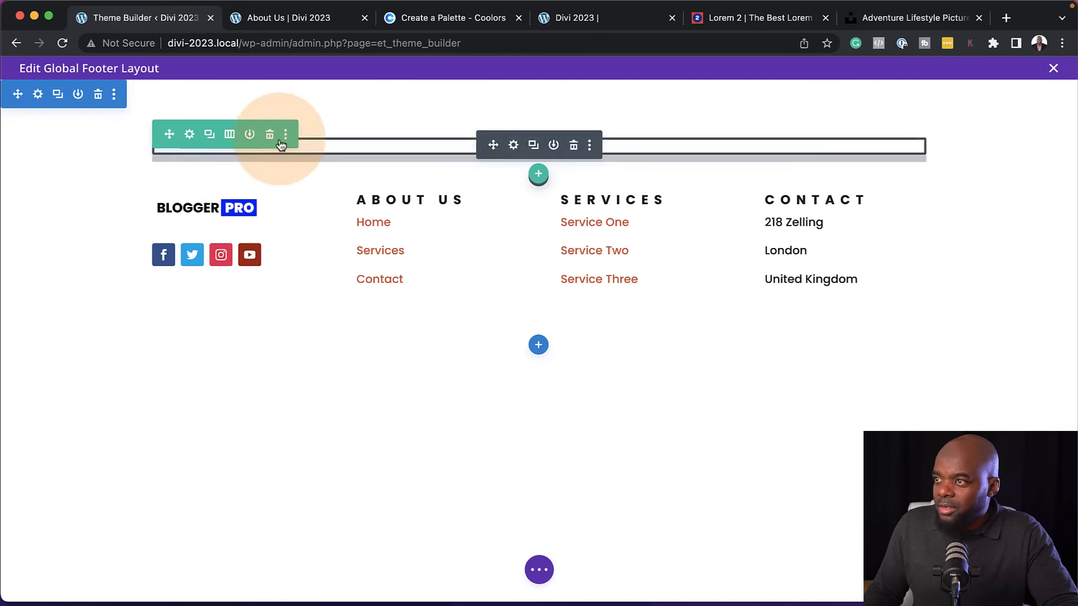
left_click(532, 144)
mouse_move(169, 134)
left_mouse_down()
mouse_move(153, 151)
mouse_move(171, 135)
left_mouse_up()
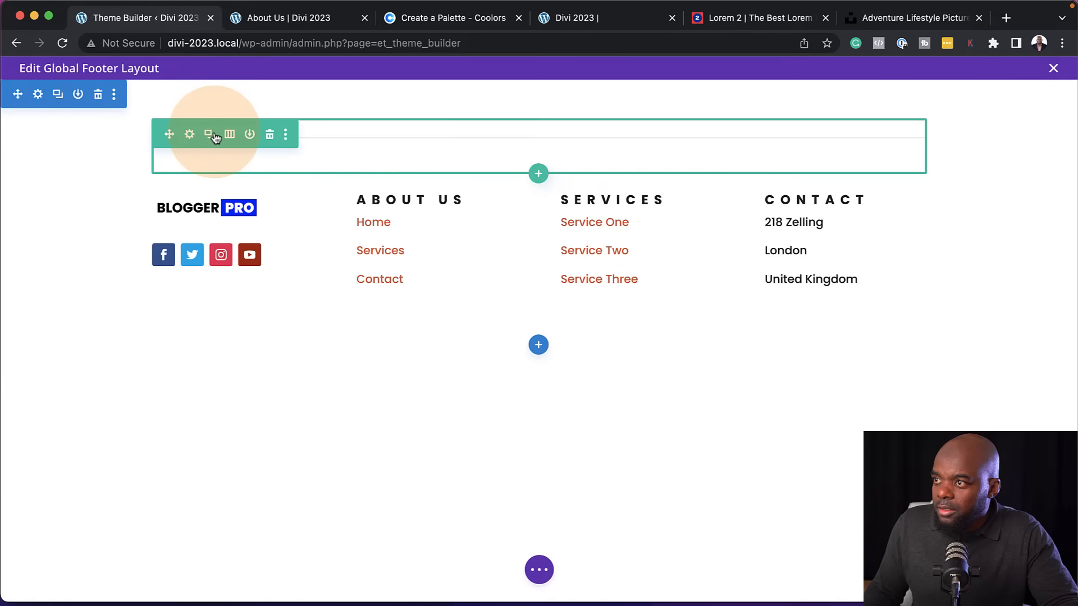
left_click(214, 137)
left_click_drag(170, 134, 548, 373)
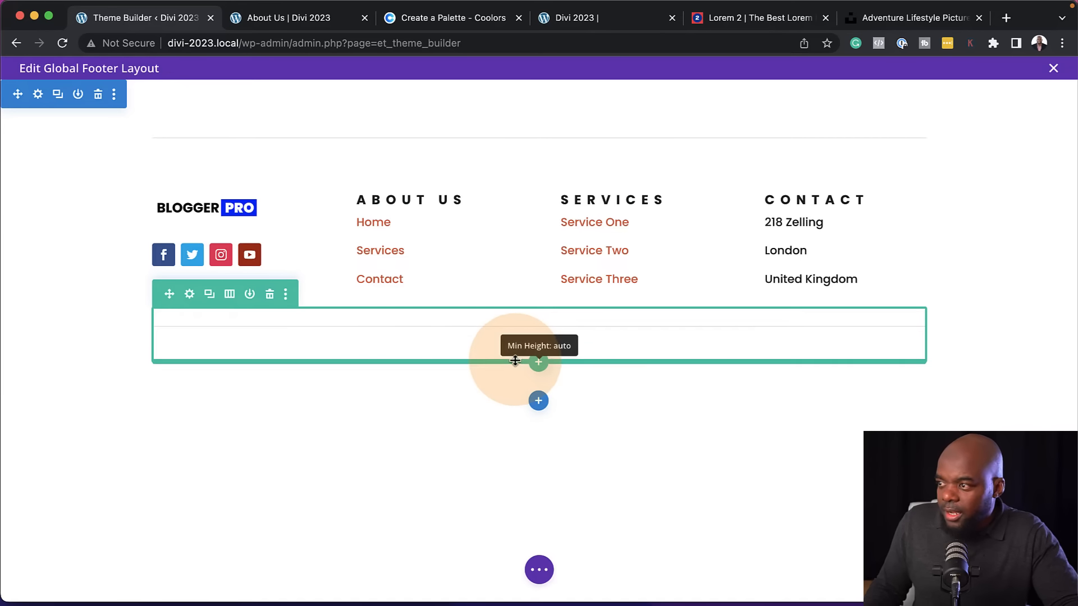
Insert a Text module below the Divider in the last footer row, using the Layers view
mouse_move(464, 336)
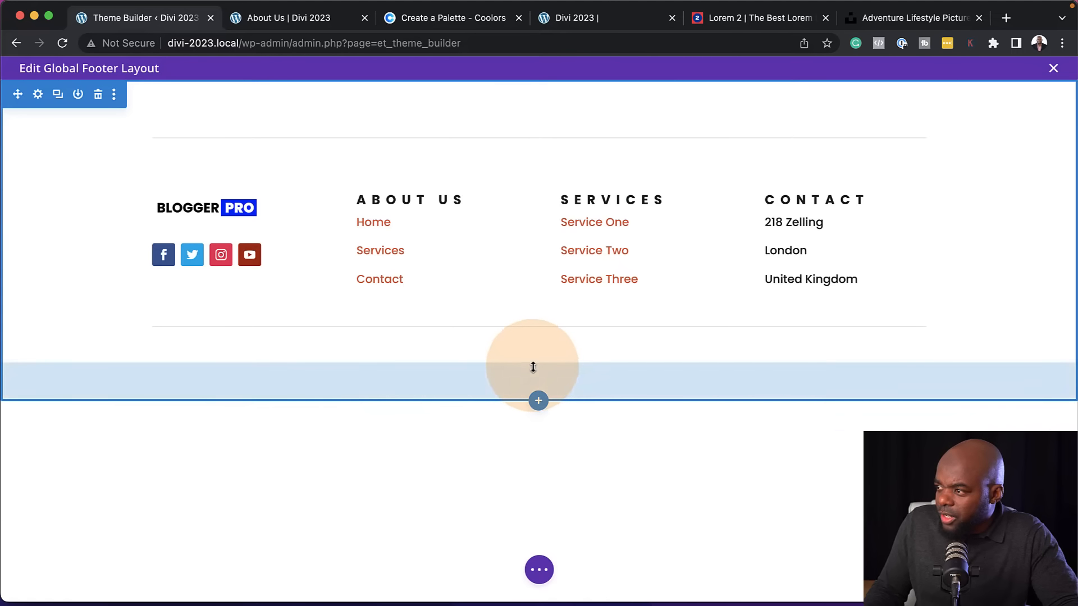
mouse_move(536, 365)
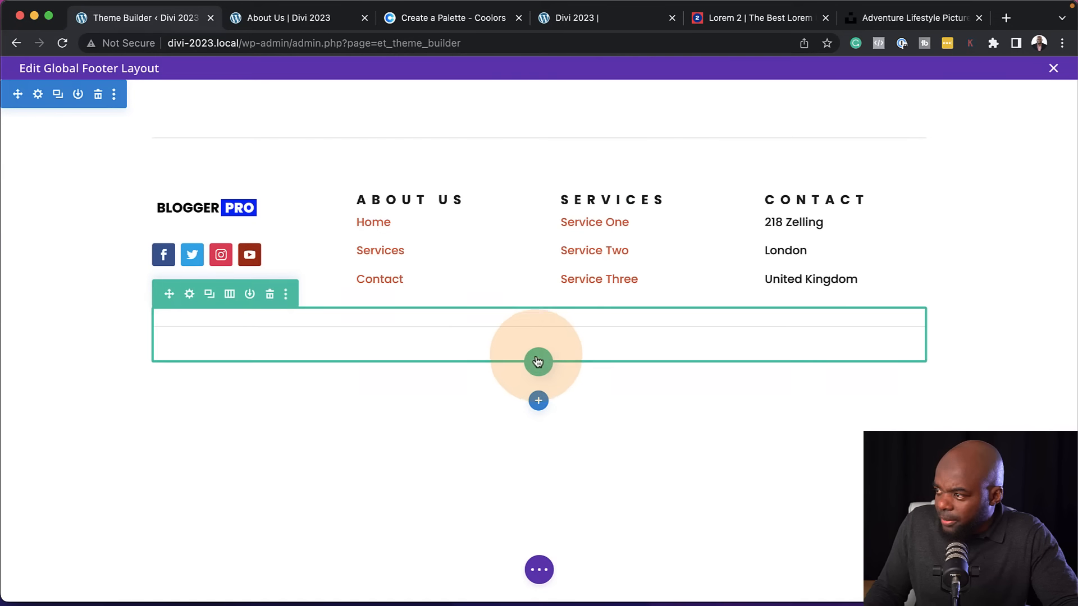
left_click(539, 570)
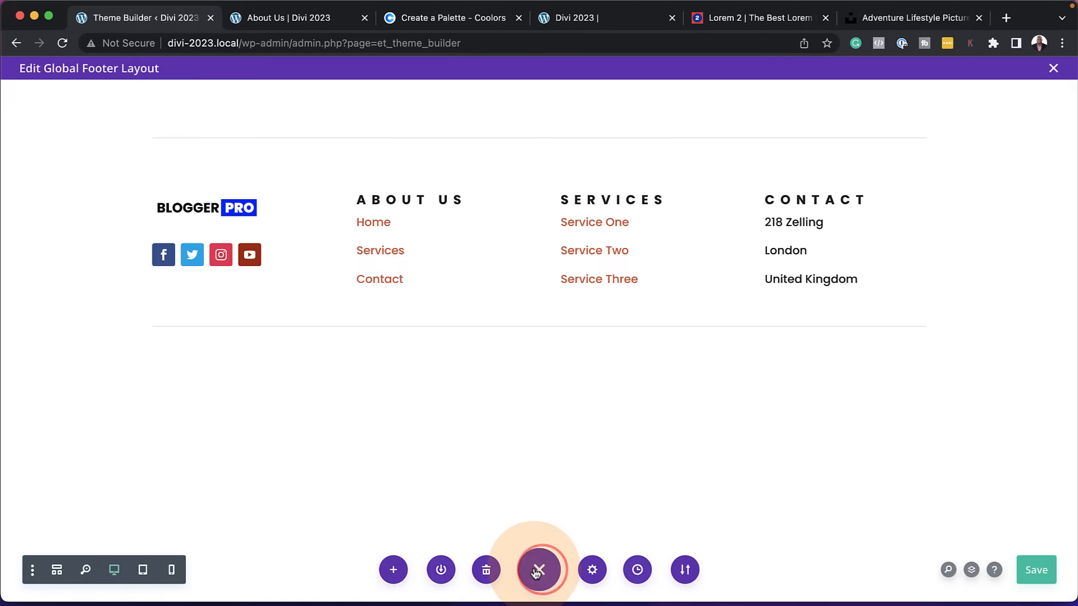
left_click(972, 571)
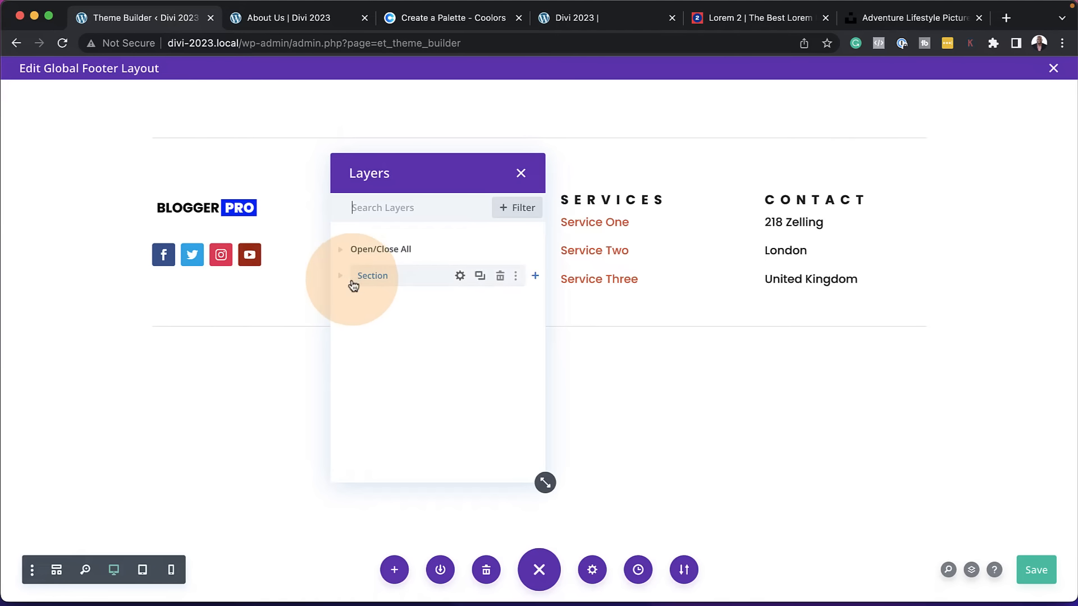
left_click(339, 277)
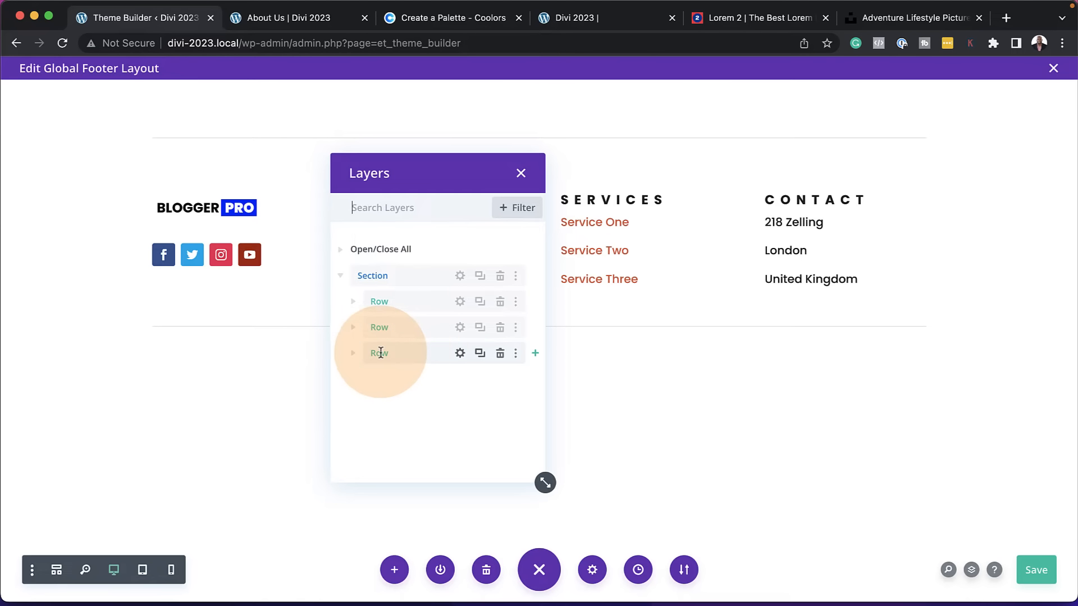
left_click(354, 354)
left_click(418, 379)
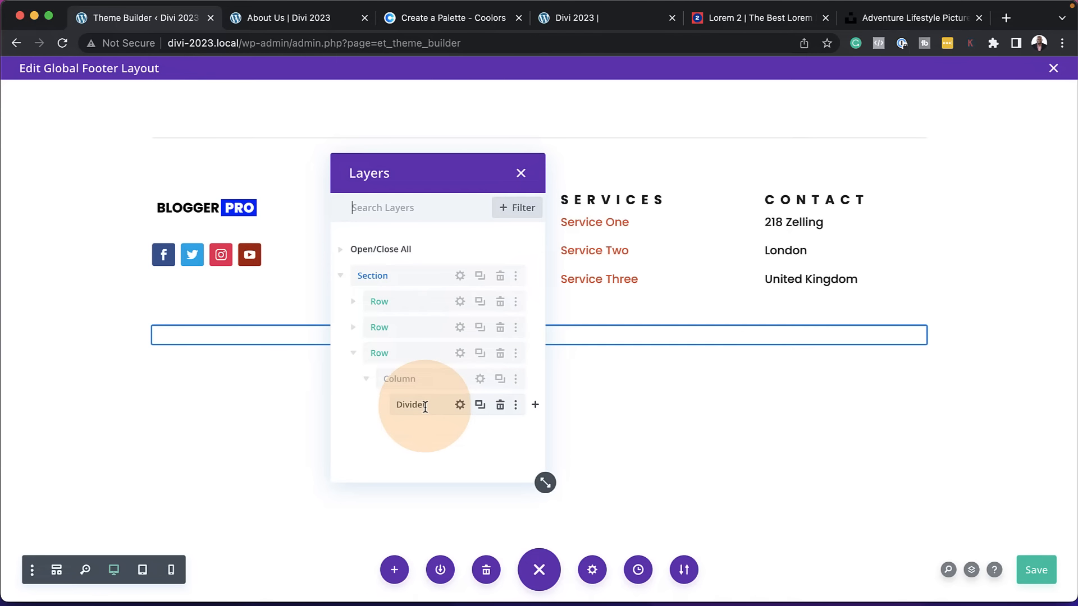
left_click(536, 407)
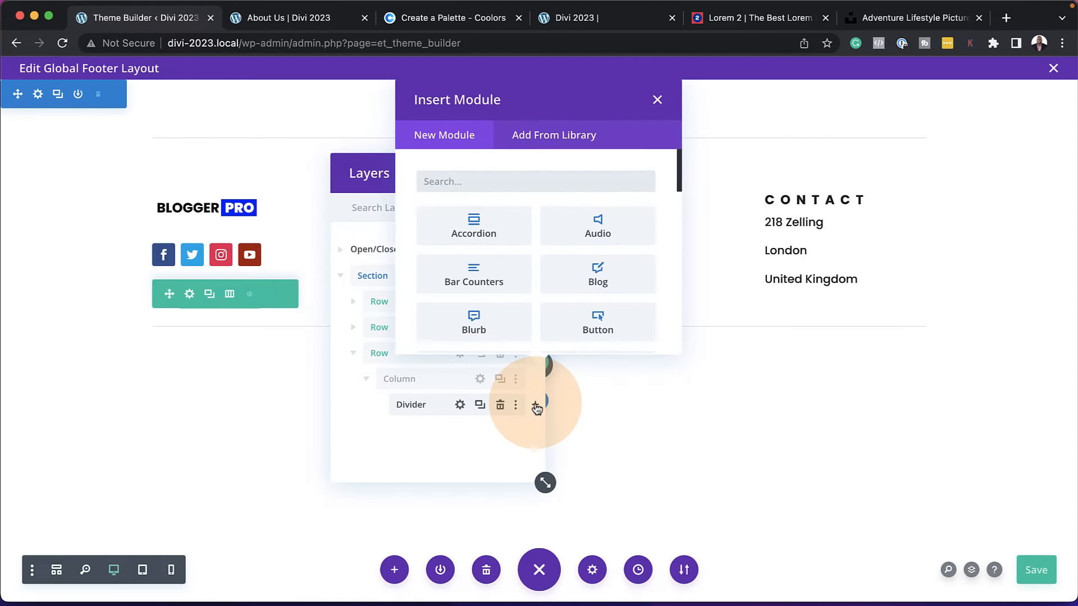
type("text")
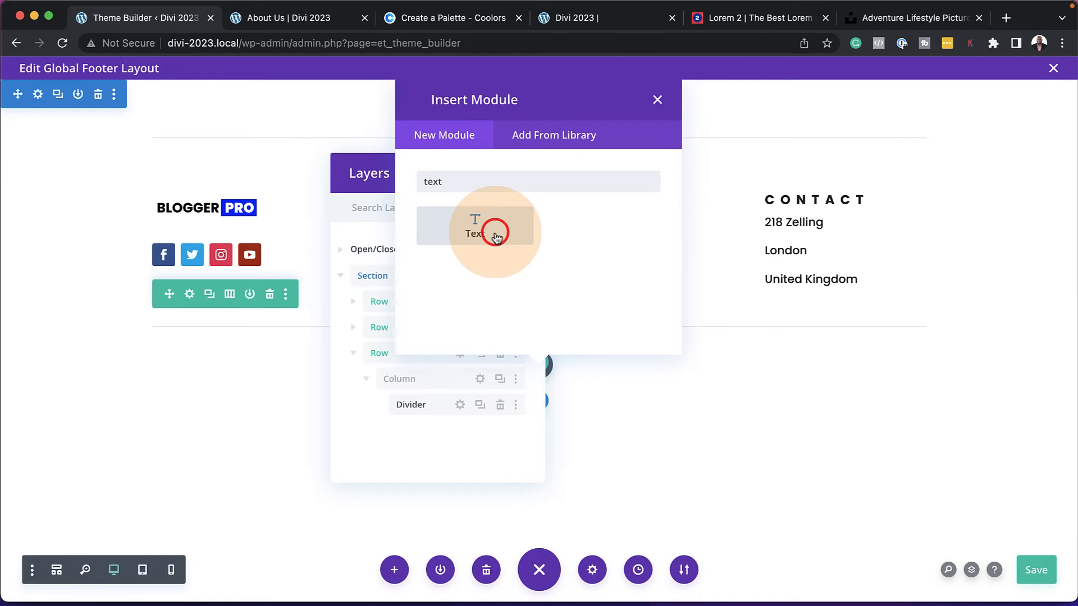
left_click(496, 236)
left_click(515, 173)
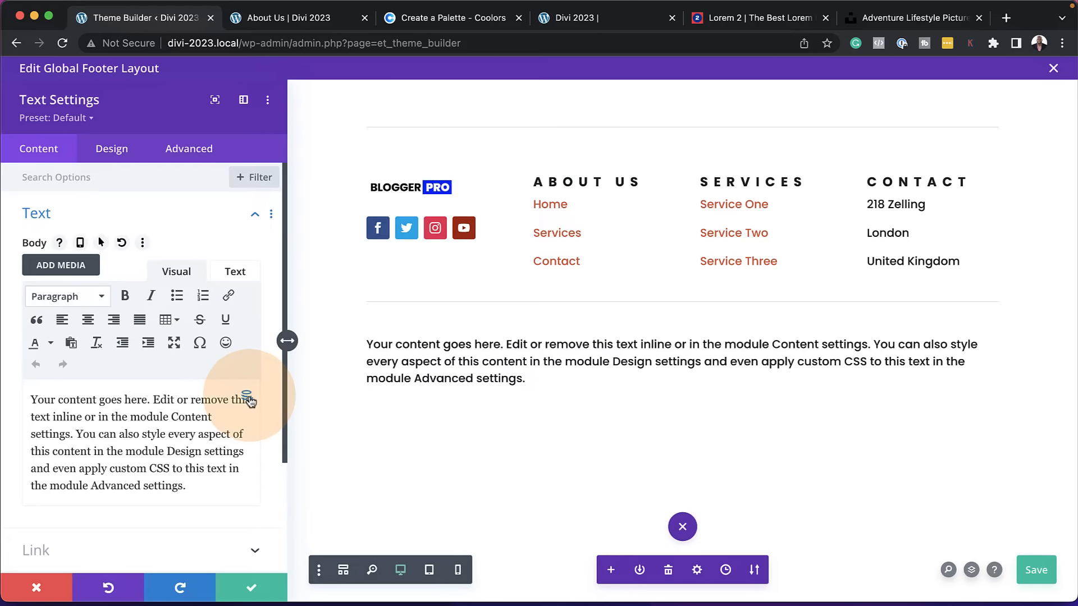
Fill the Text module body with the dynamic Current Date, with Copyright before it and Designed By plus the designer's name after it
left_click(247, 398)
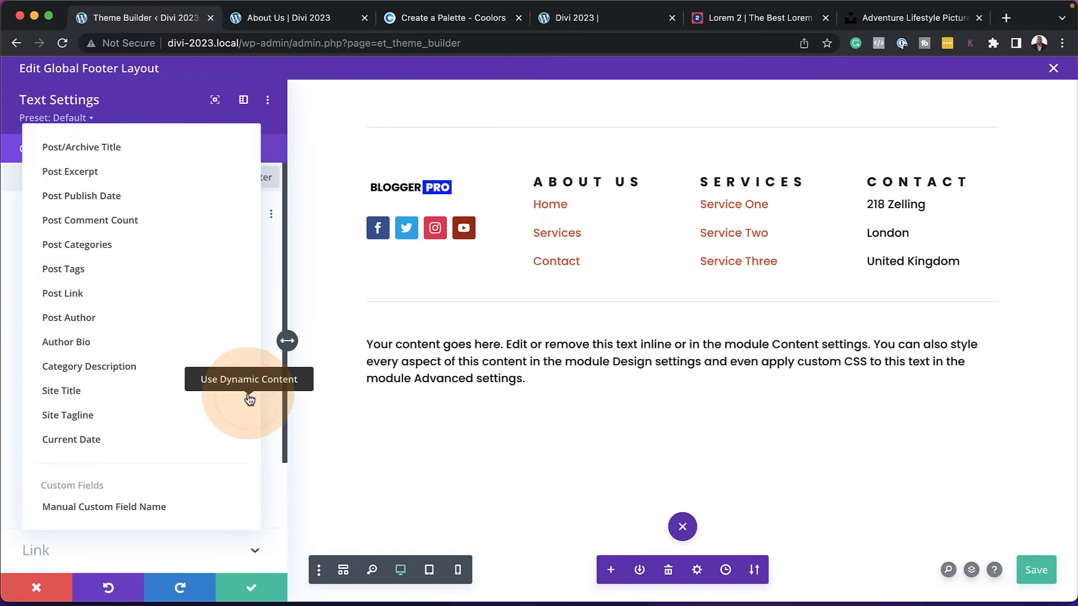
left_click(83, 440)
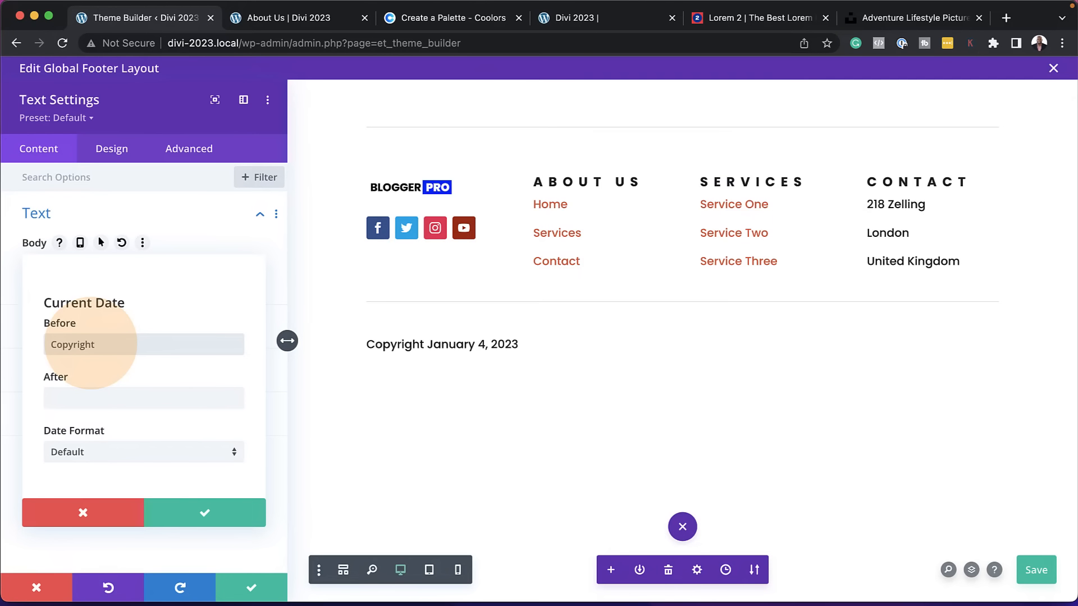
left_click(84, 398)
type("Des")
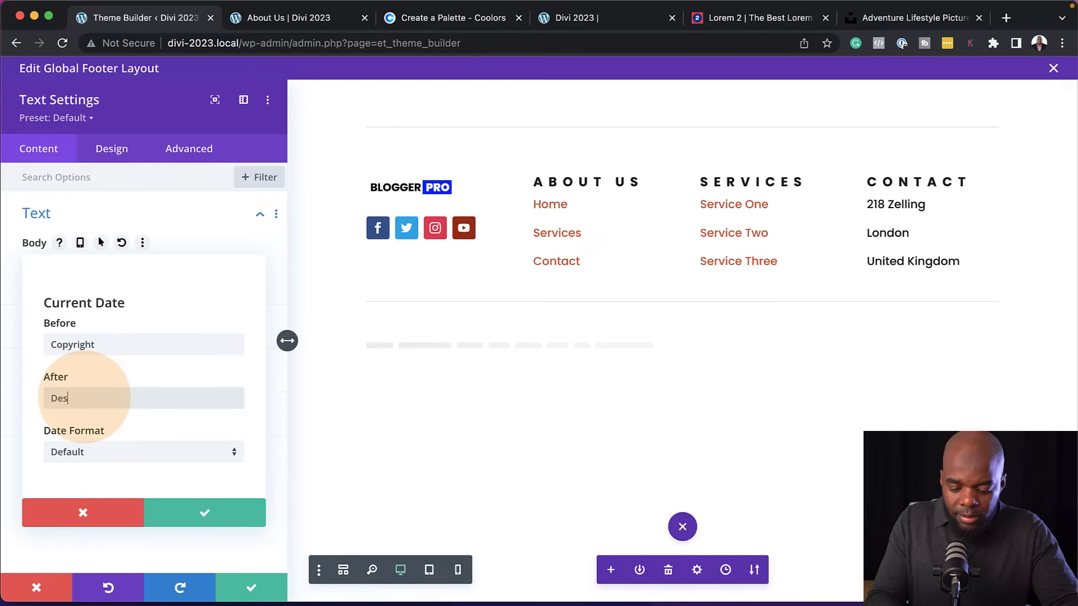
type("igned By Mak")
left_click(32, 427)
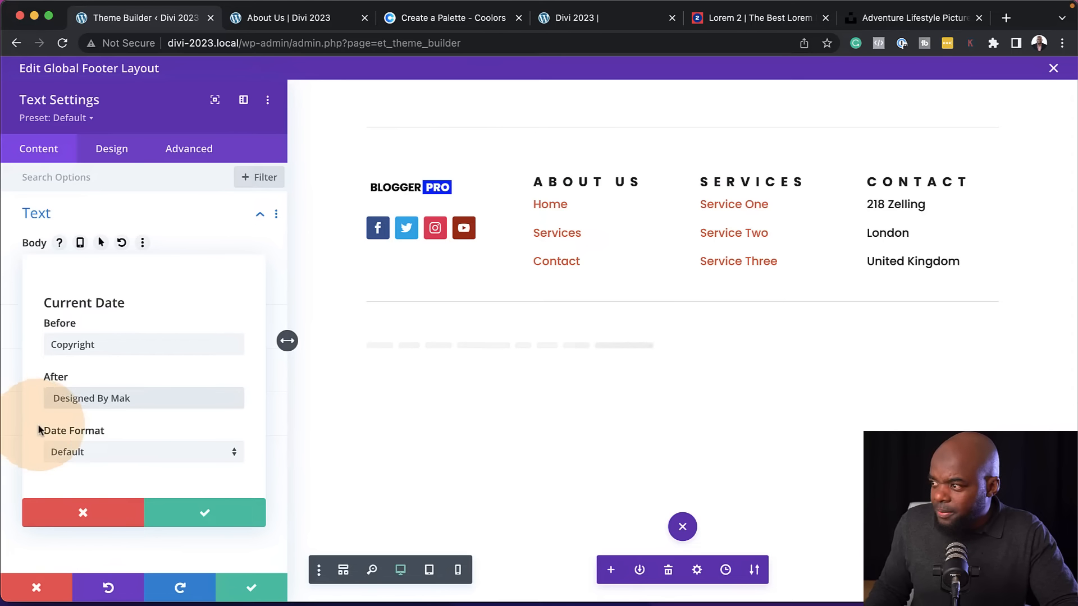
Set the dynamic date to the custom format Y and put a | separator ahead of the Designed By text
left_click(109, 460)
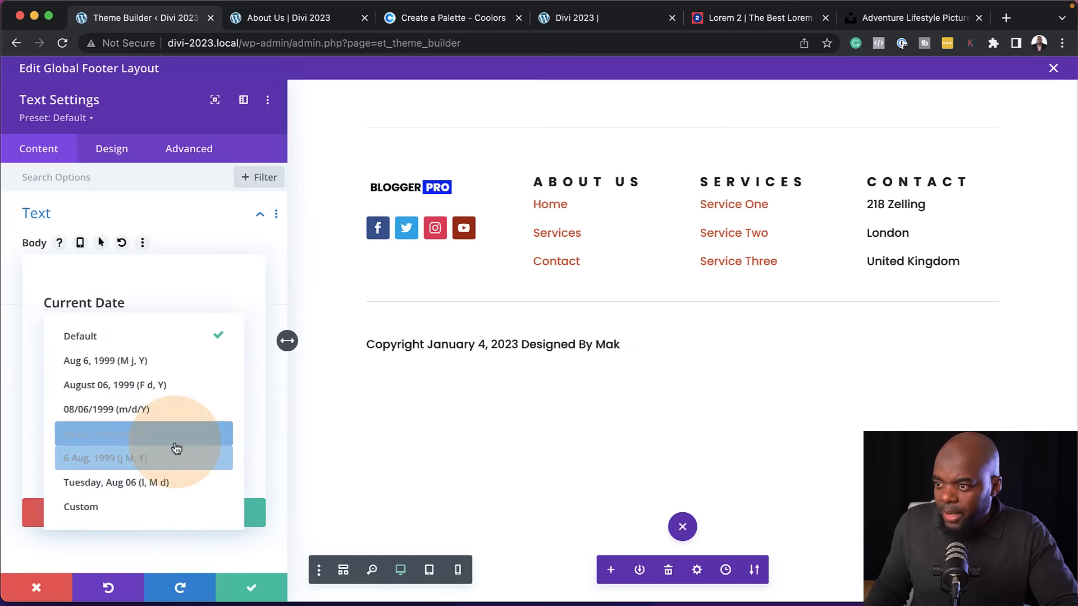
left_click(151, 508)
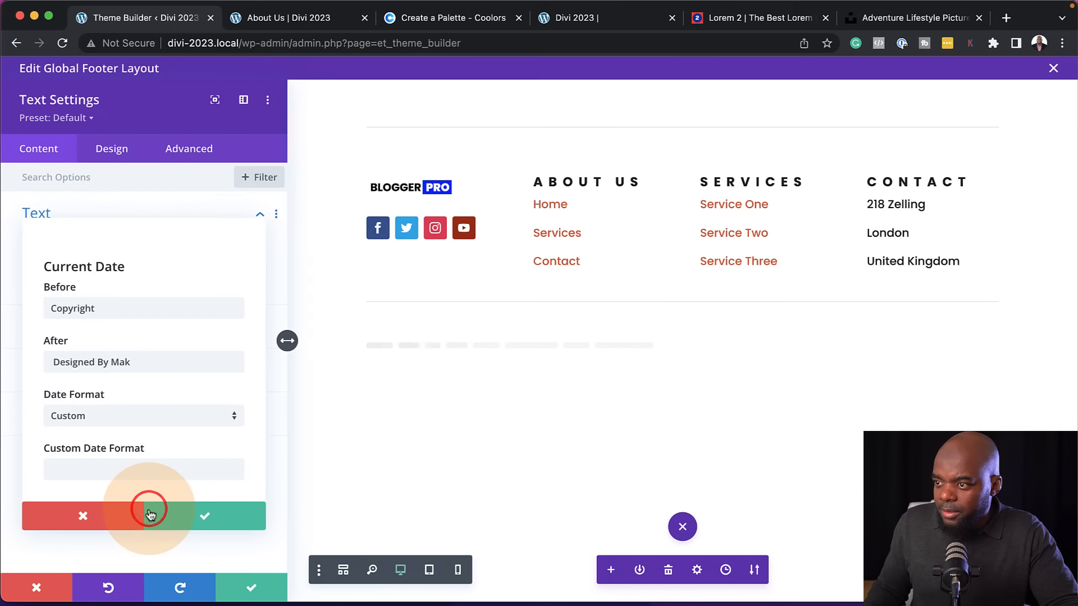
left_click(109, 469)
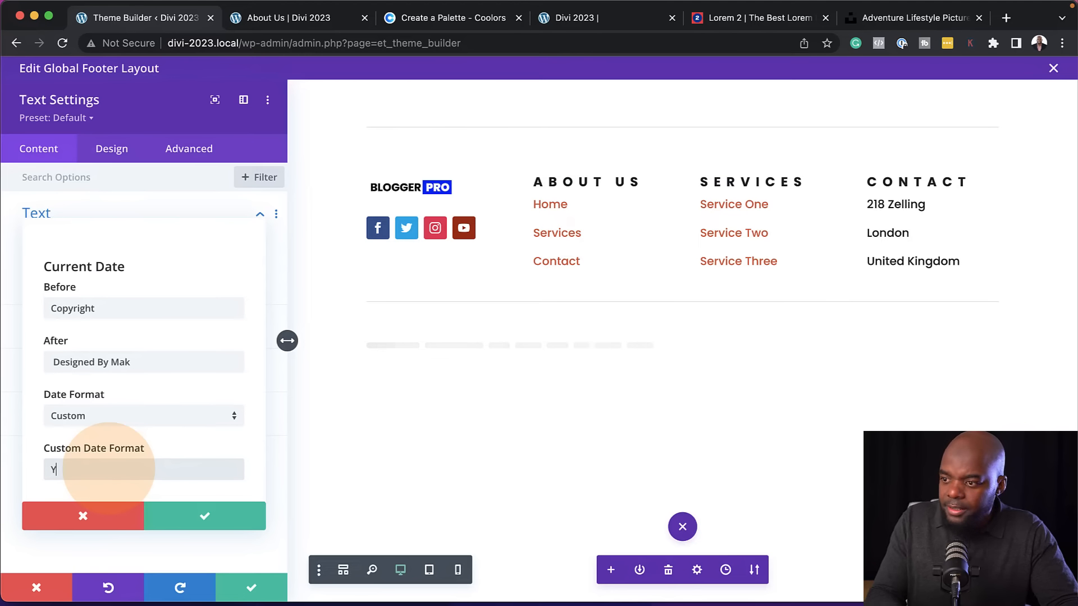
left_click(115, 367)
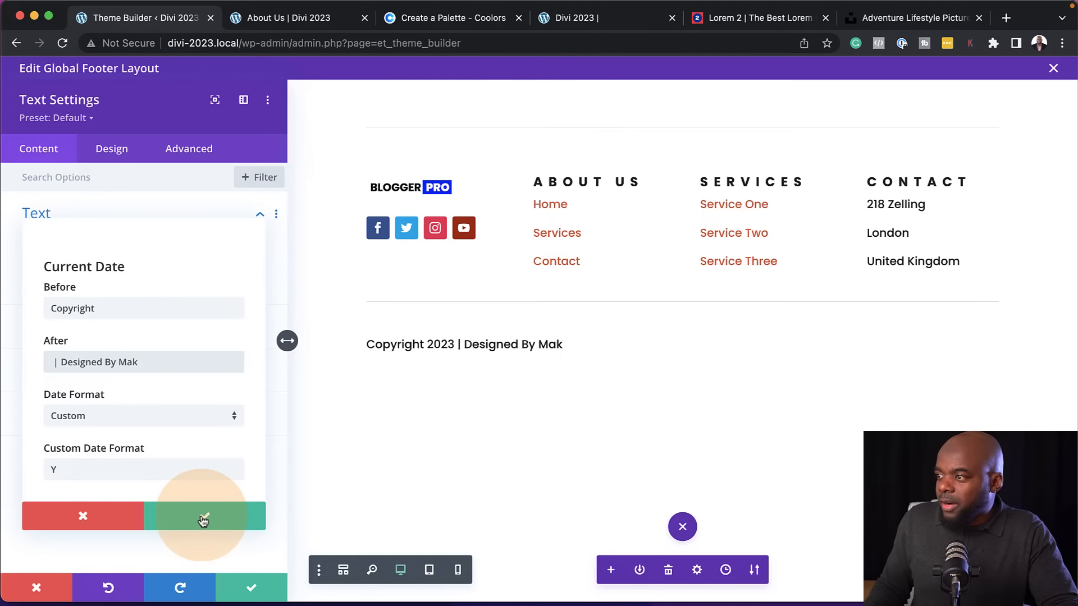
Center the copyright text, set its text size to 14px and save the Text module settings
left_click(115, 152)
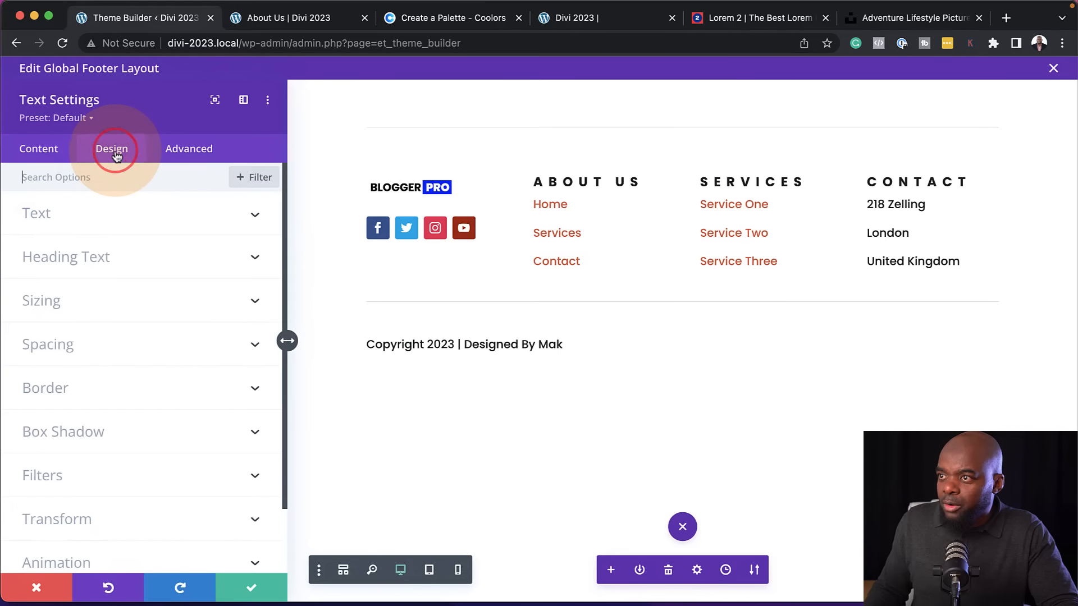
left_click(75, 213)
scroll(197, 385, "down", 10)
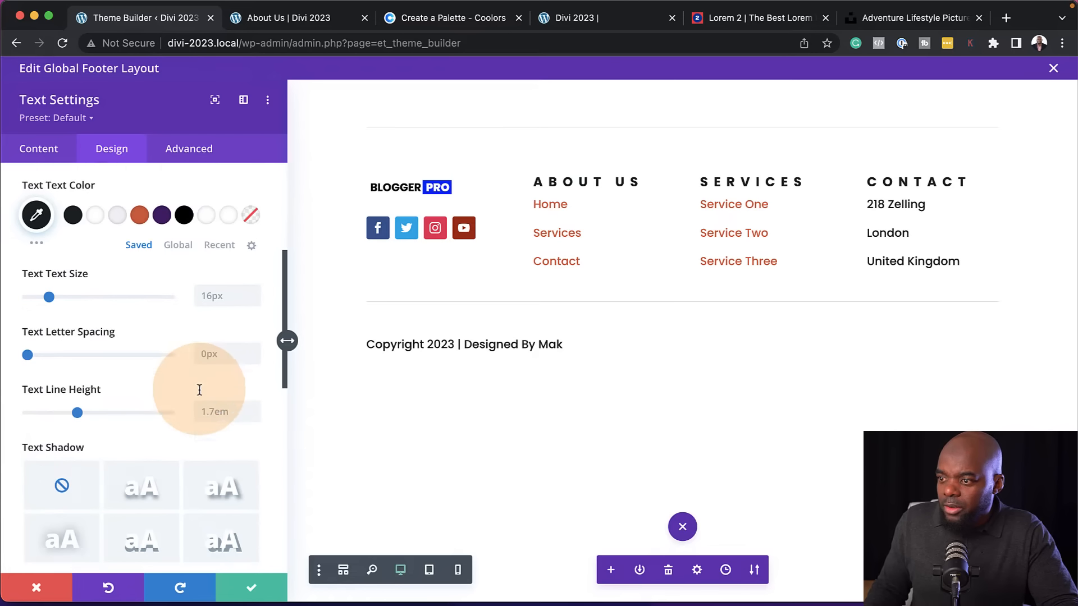
left_click(109, 436)
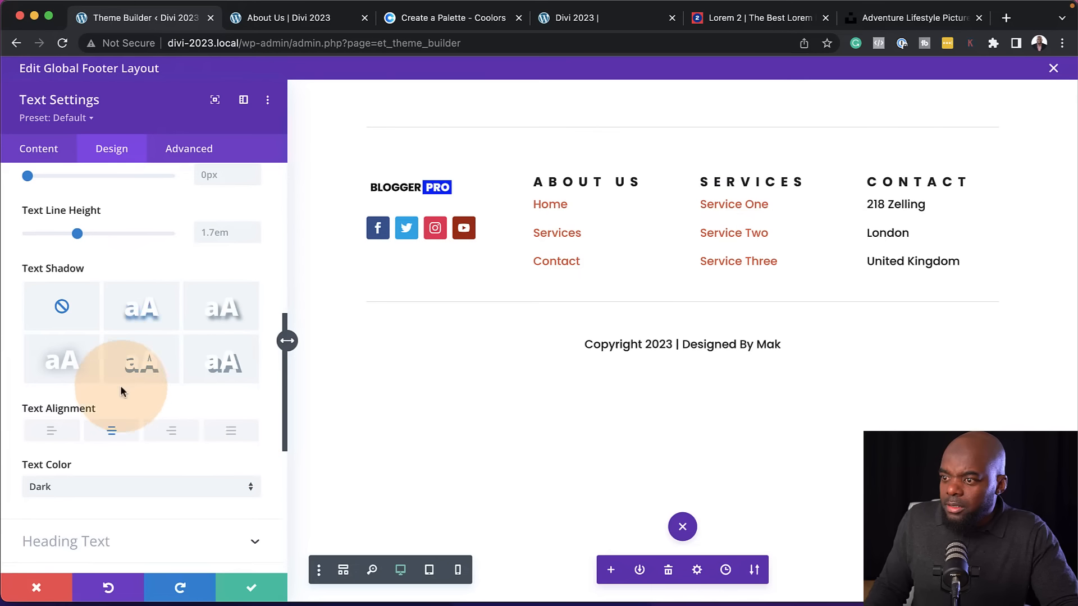
scroll(163, 404, "up", 12)
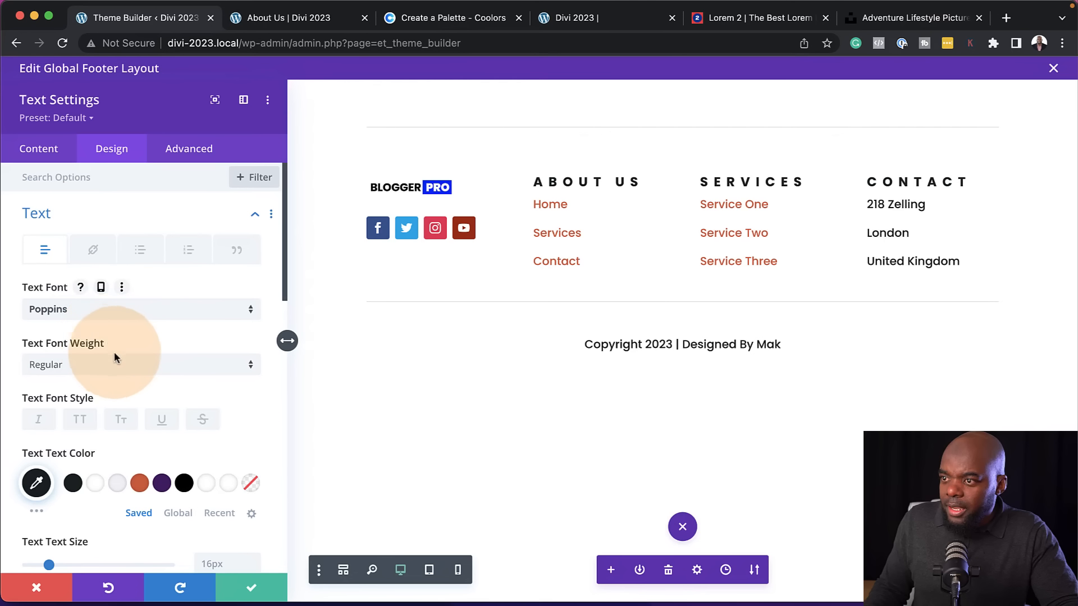
scroll(158, 367, "down", 5)
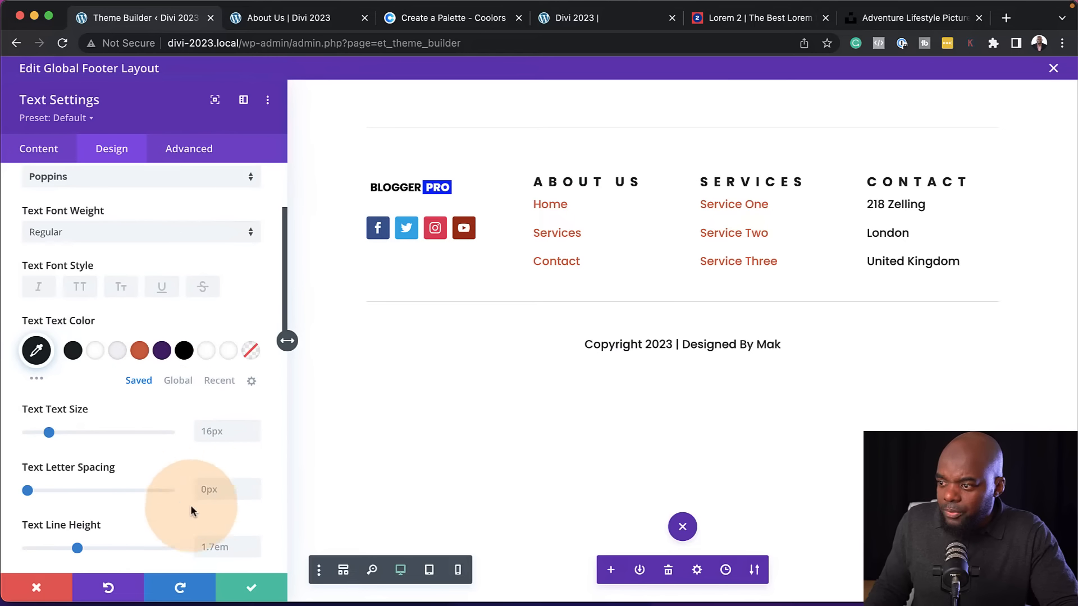
left_click(253, 437)
left_click(253, 436)
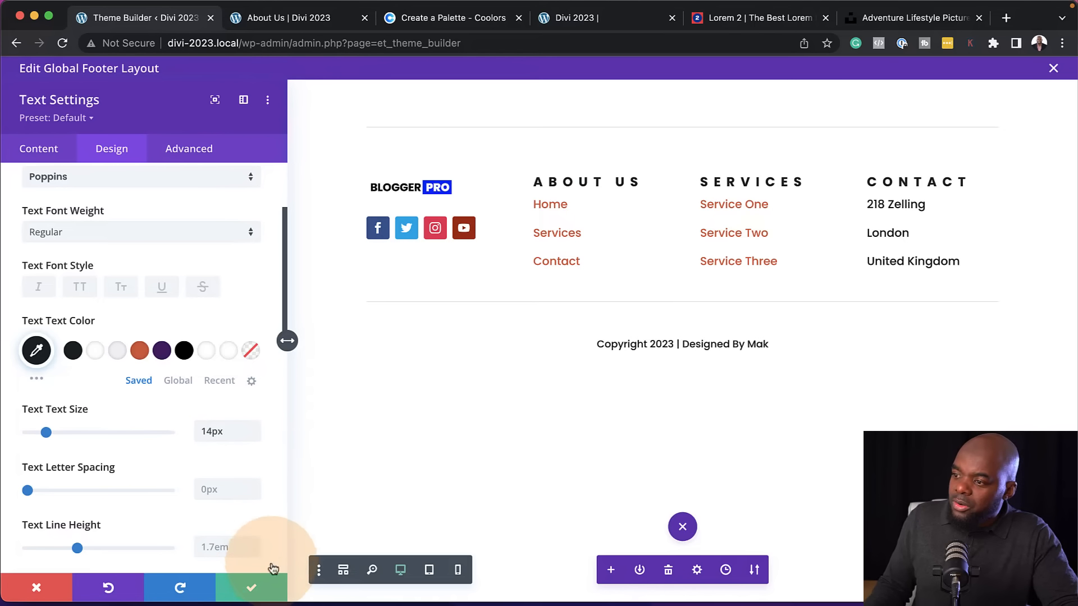
left_click(248, 588)
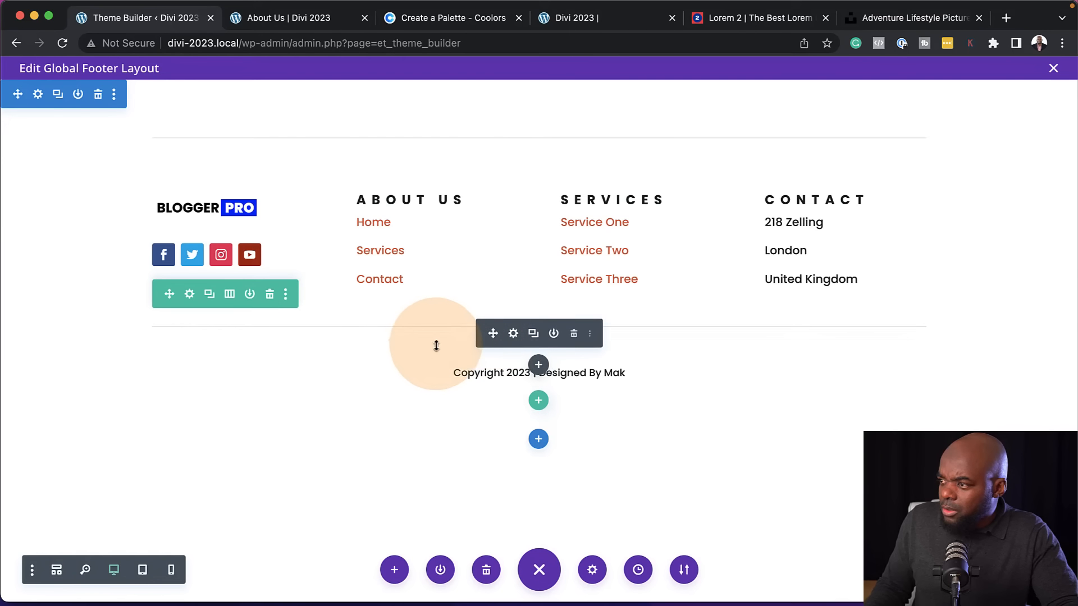
Reduce the gap between the lower divider and the copyright line, and save the Theme Builder changes
left_click_drag(438, 348, 442, 335)
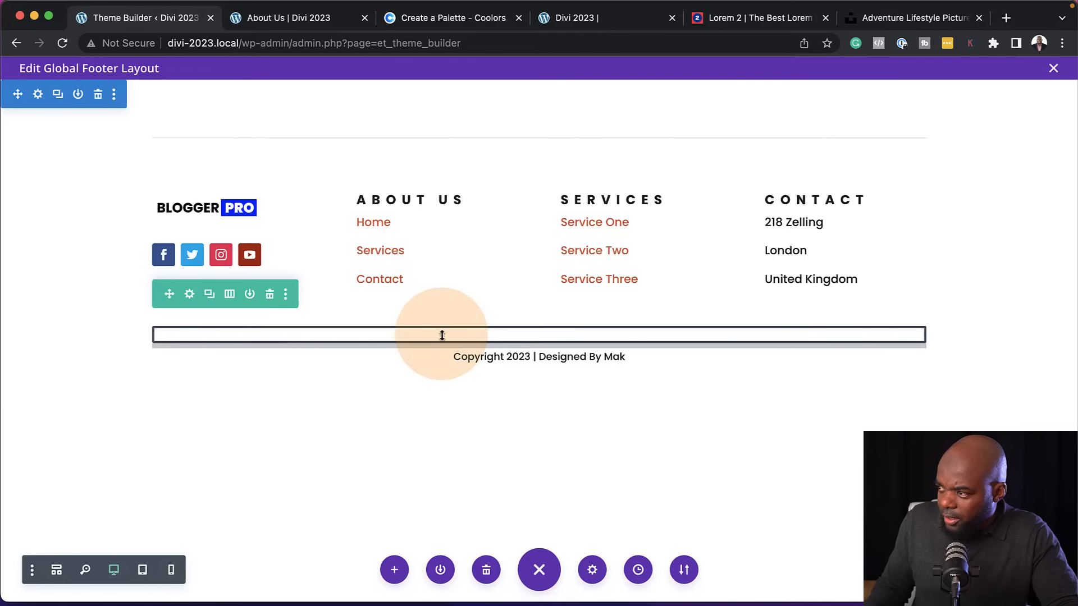
left_click(378, 451)
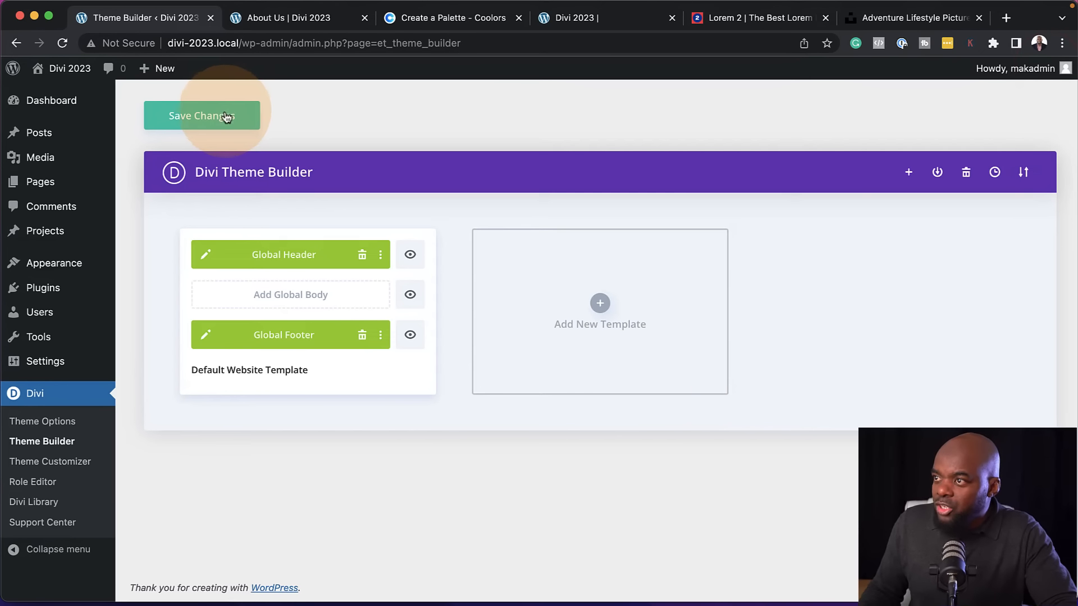
left_click(225, 115)
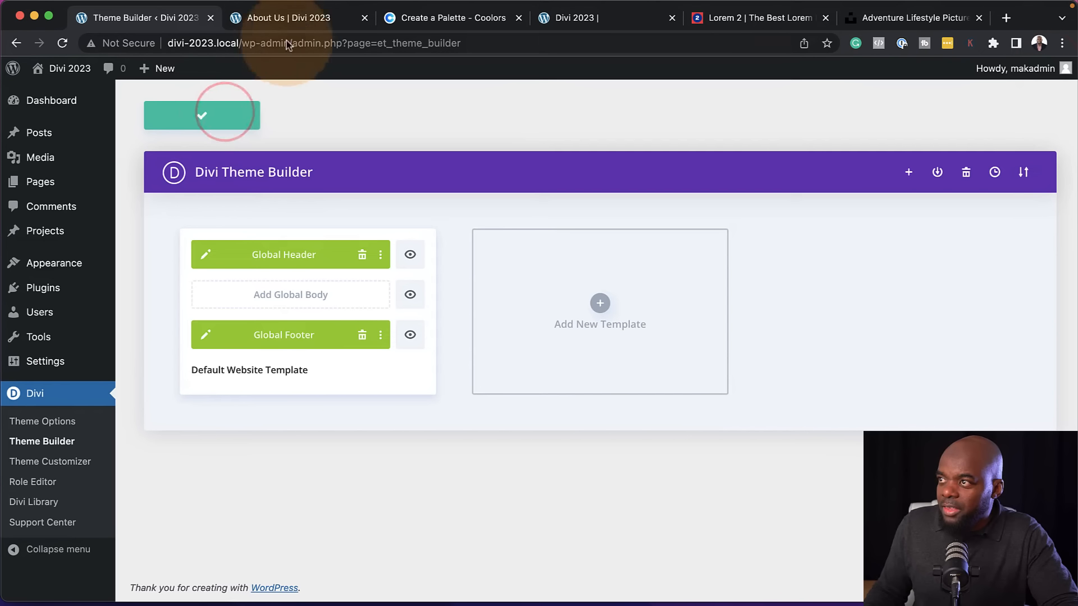
Reload the live About Us page and examine the global footer and header on it
left_click(300, 20)
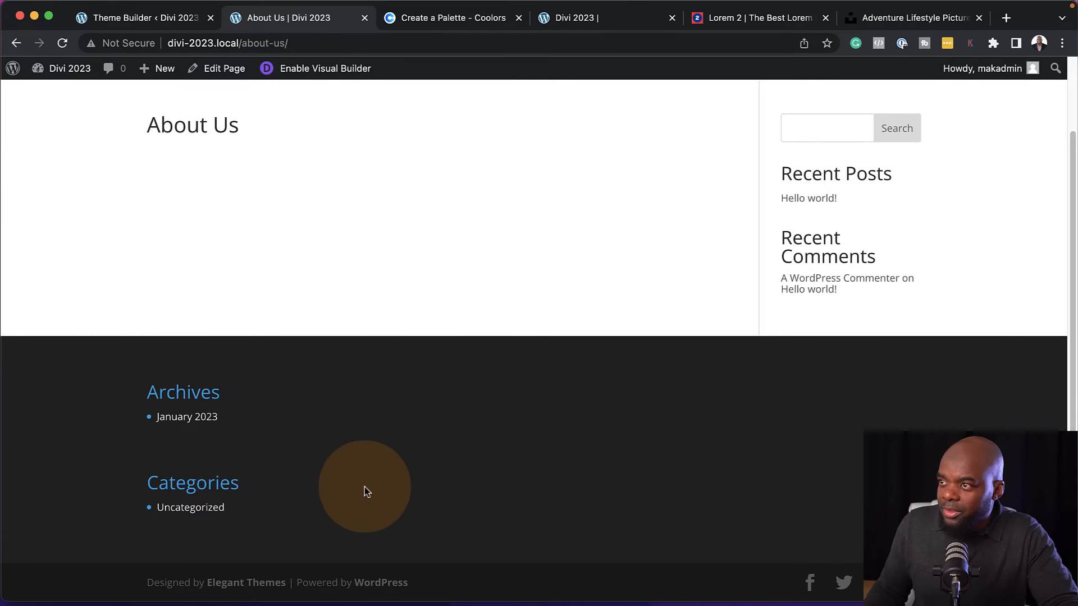
key("super+r")
scroll(444, 508, "down", 3)
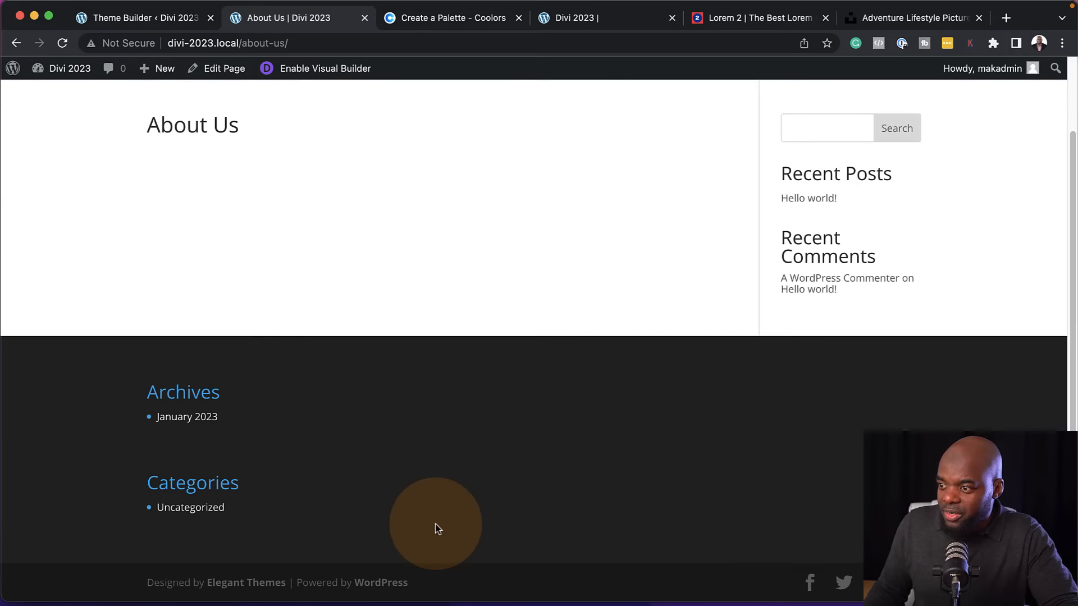
left_click(62, 45)
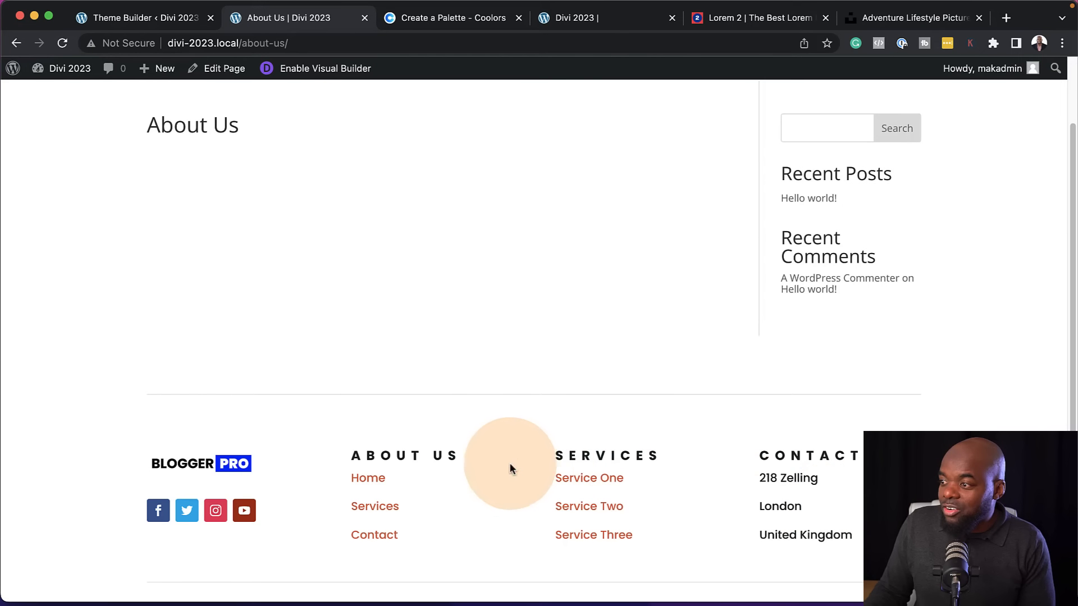
scroll(339, 449, "down", 2)
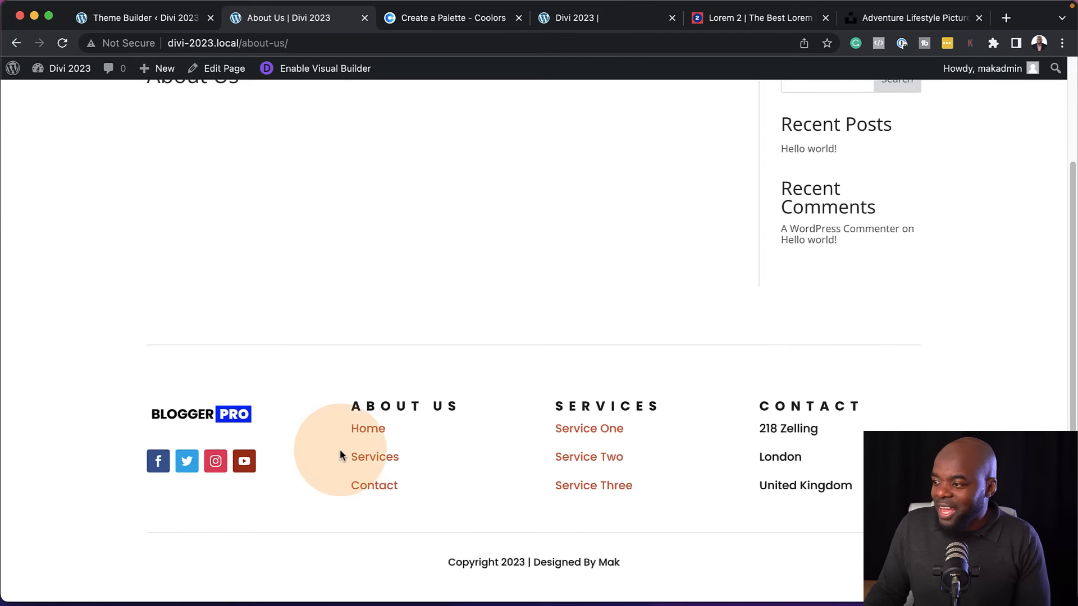
scroll(339, 449, "up", 5)
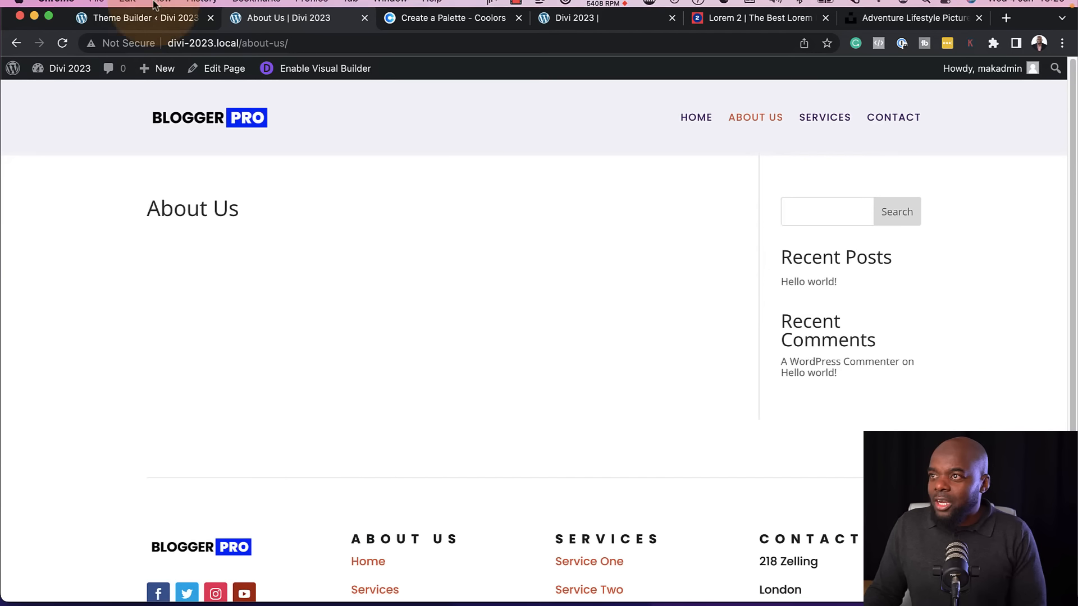
Return to the WordPress admin, list all pages and open the Home page for editing with Divi
left_click(190, 22)
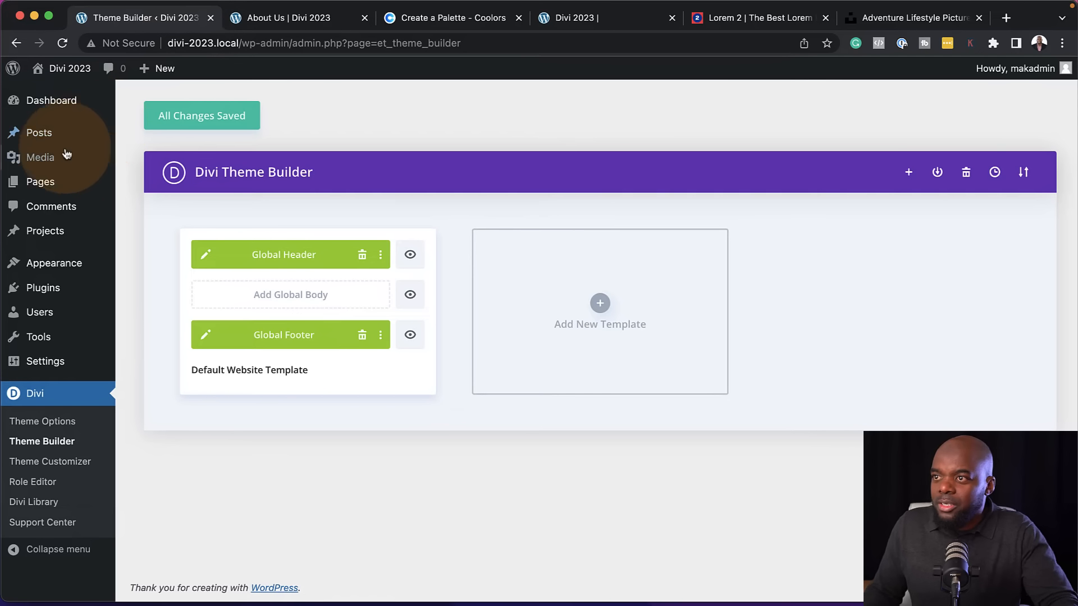
mouse_move(52, 185)
left_click(178, 189)
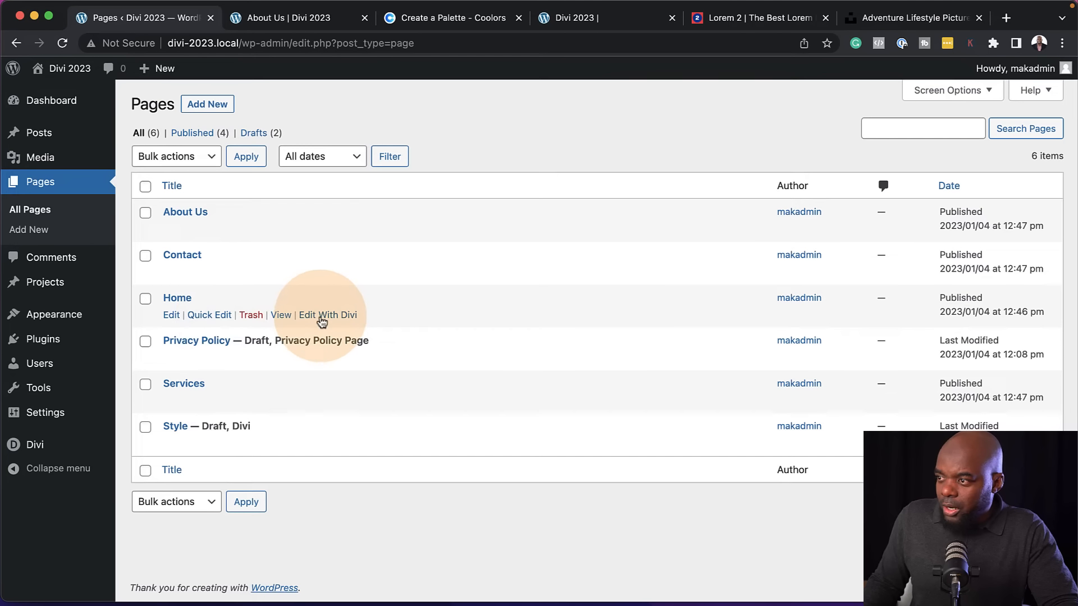
left_click(321, 316)
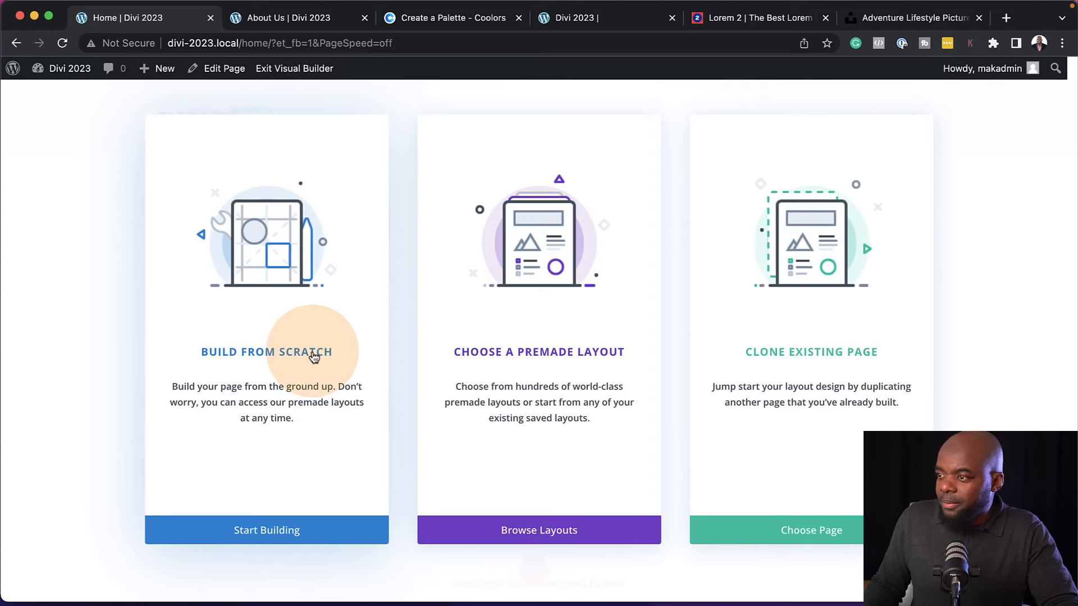
Start building the page from scratch with a two-column row and insert a Text module in the first column
left_click(313, 357)
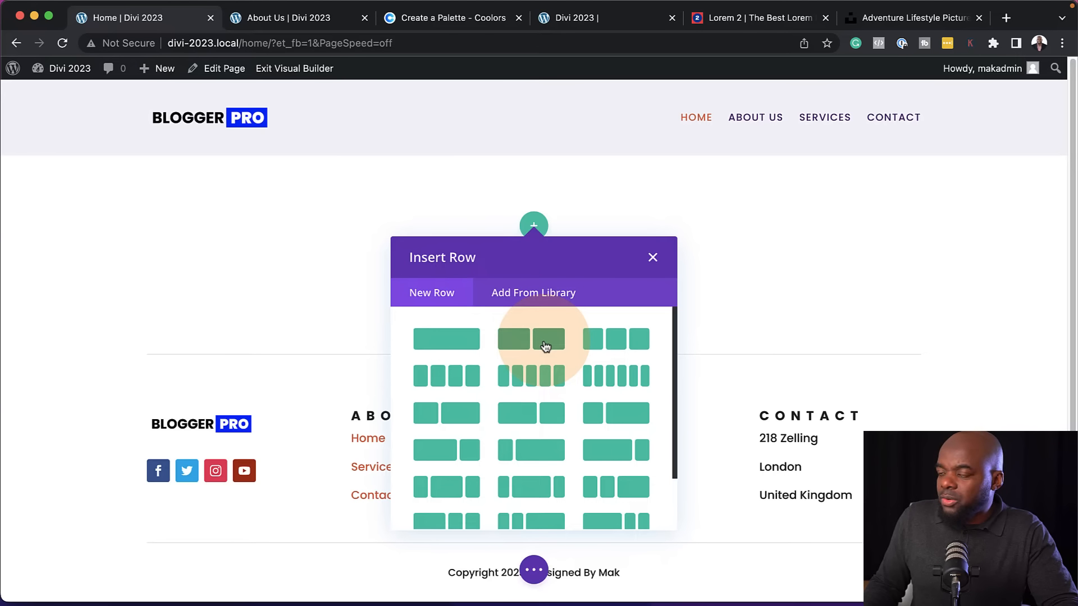
left_click(545, 345)
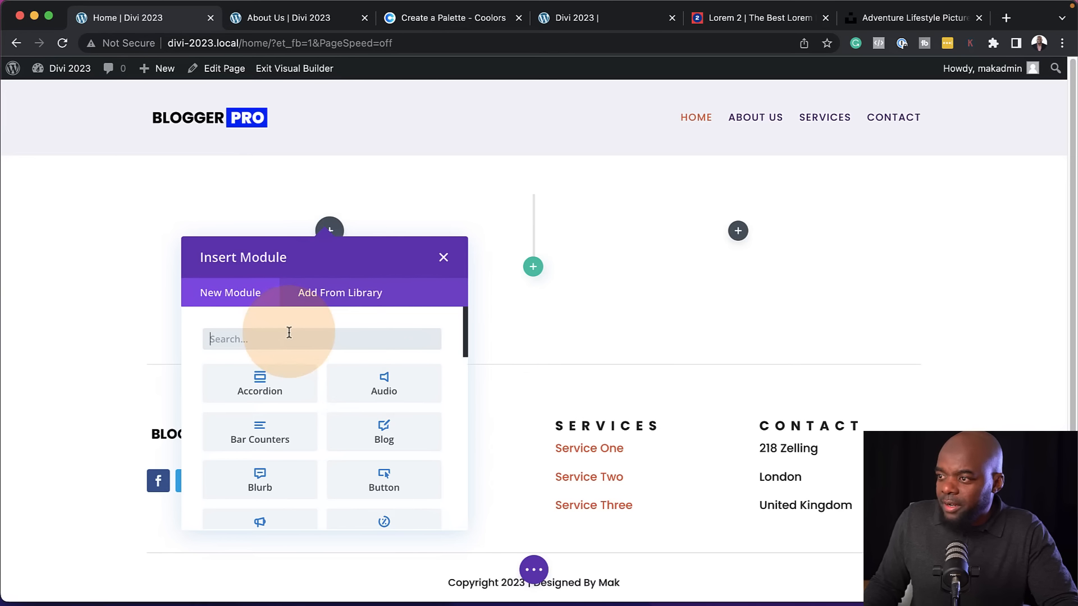
type("text")
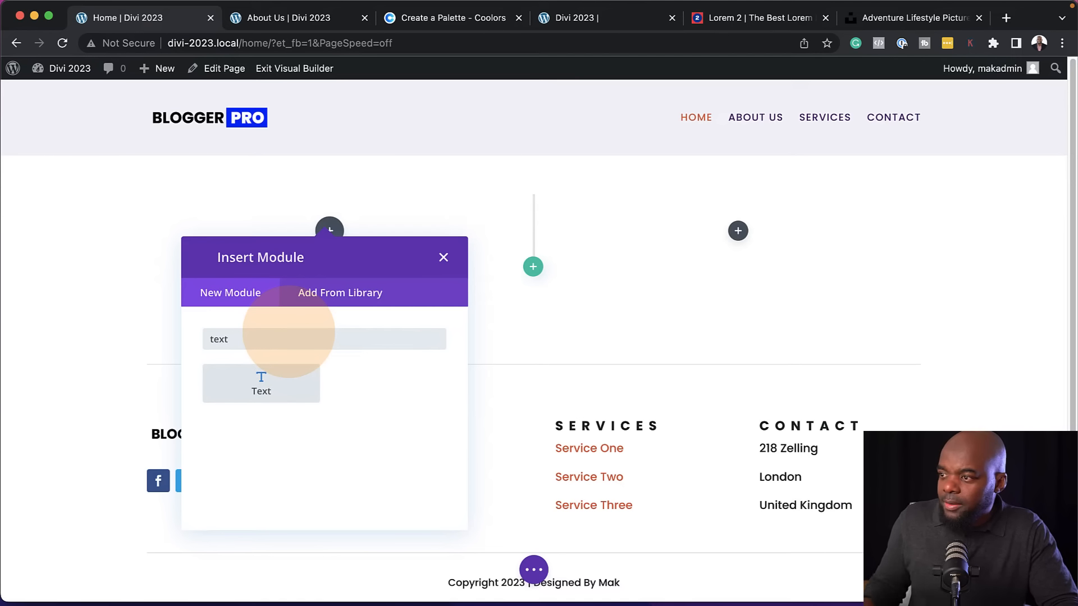
left_click(274, 382)
Copy the opening words of the first Lorem 2 paragraph and replace the Text module's placeholder body with "Lorem ipsum dolor"
left_click_drag(758, 17, 258, 11)
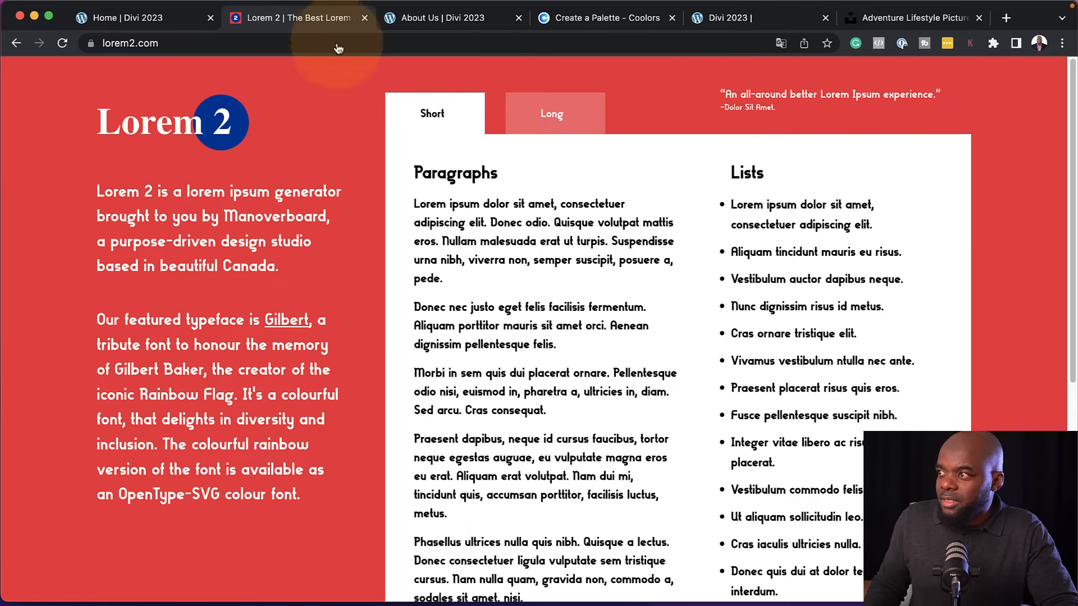
left_click_drag(411, 204, 522, 205)
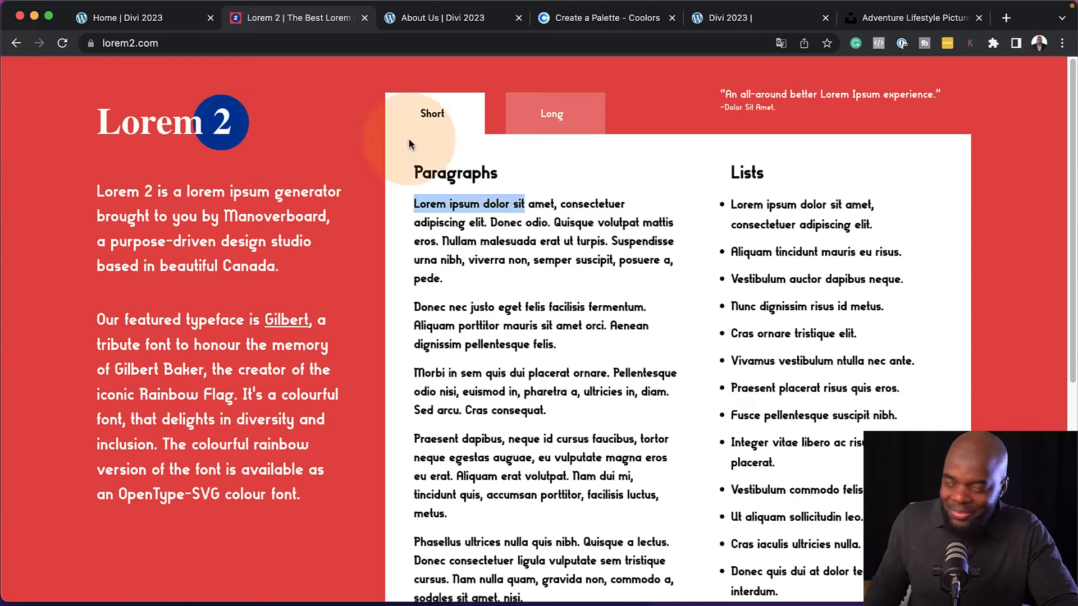
left_click(163, 17)
left_click_drag(203, 433, 2, 350)
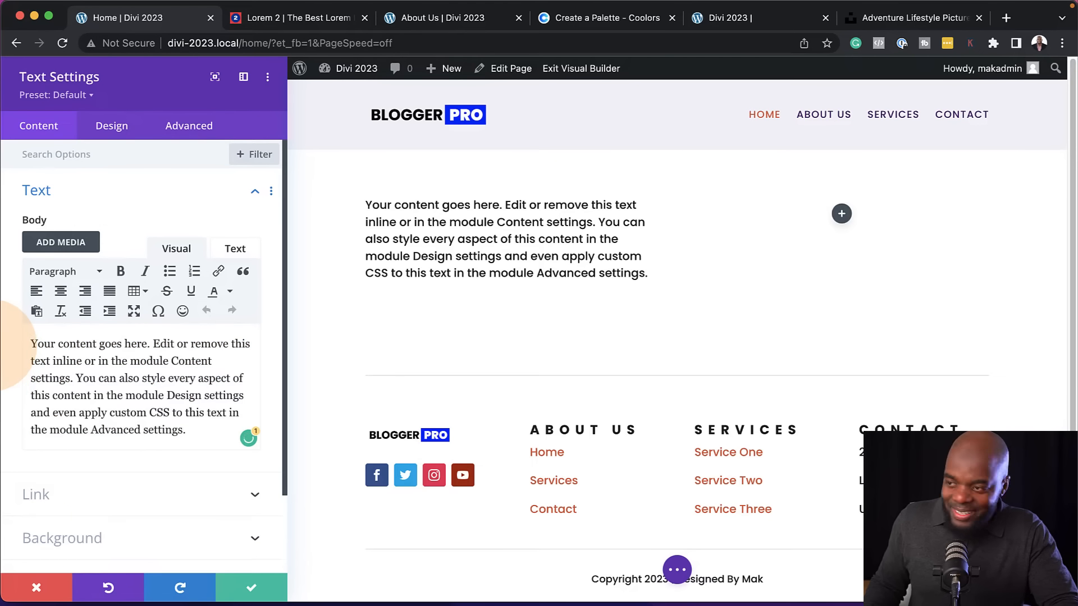
type("Lorem ipsum dolor sit")
left_click(160, 344)
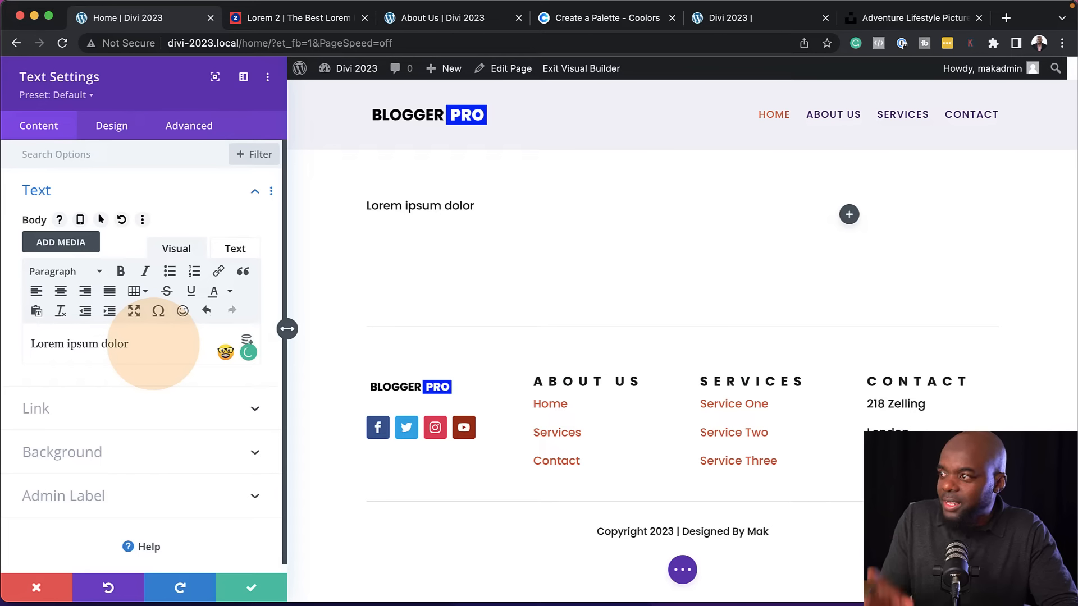
Format "Lorem ipsum dolor" as Heading 4 and save the Text module settings
left_click_drag(135, 341, 30, 344)
left_click(65, 272)
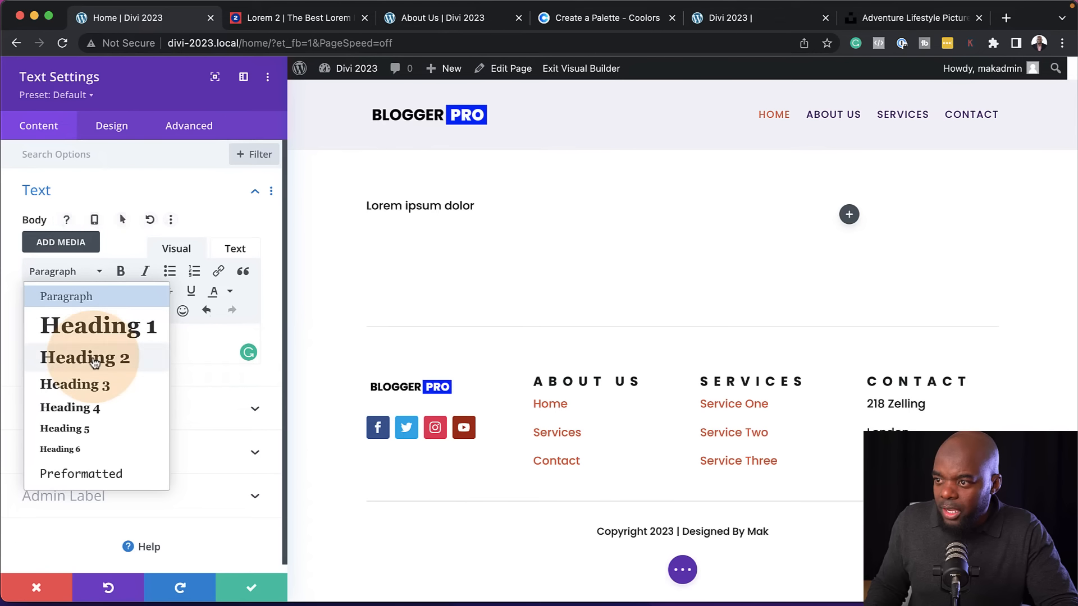
left_click(98, 415)
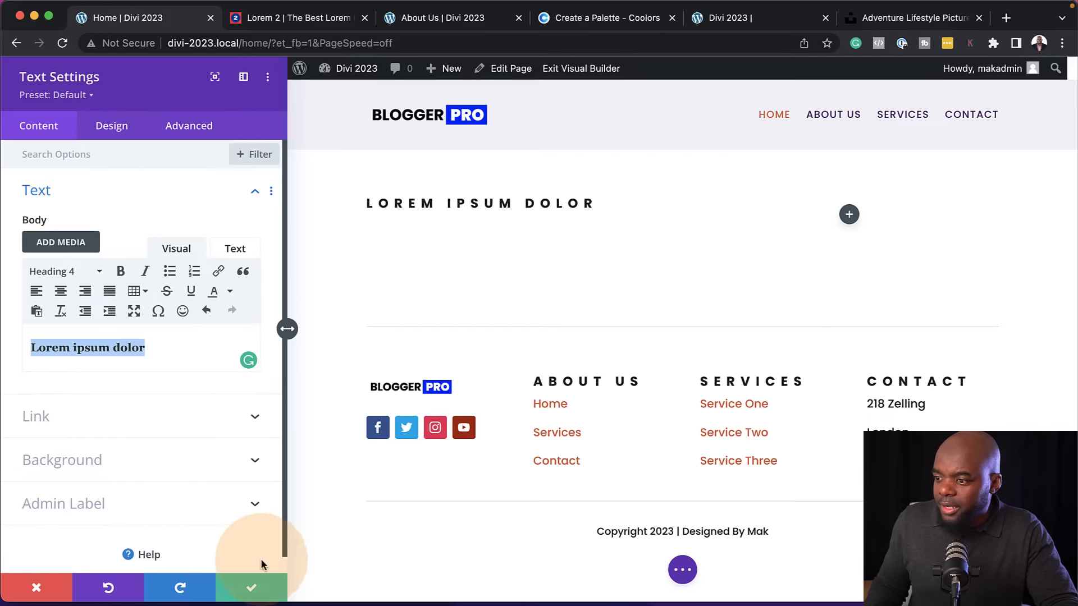
left_click(252, 585)
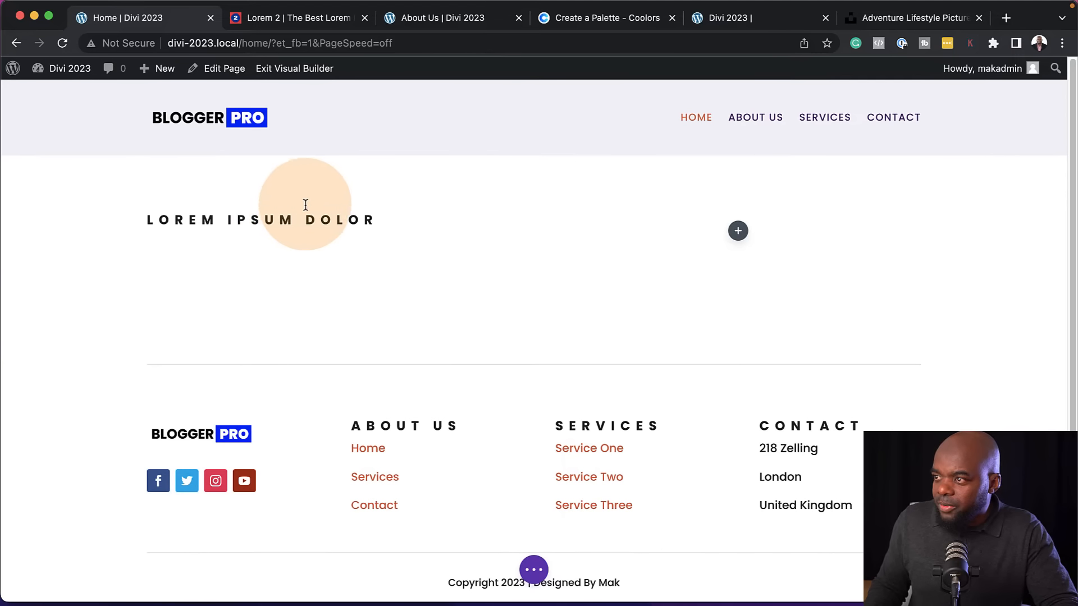
Add a second Text module below the heading, with "Donec nec justo eget felis facilisis fermentum. Aliquam porttitor mauris sit amet orci." copied from Lorem 2
left_click(330, 255)
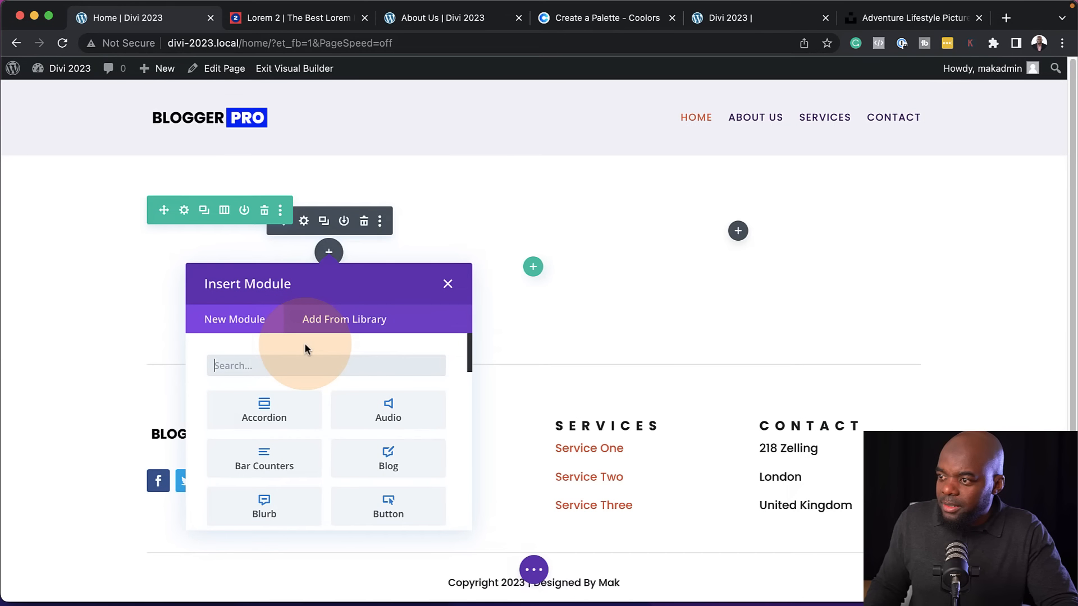
type("text")
key("ctrl+Tab")
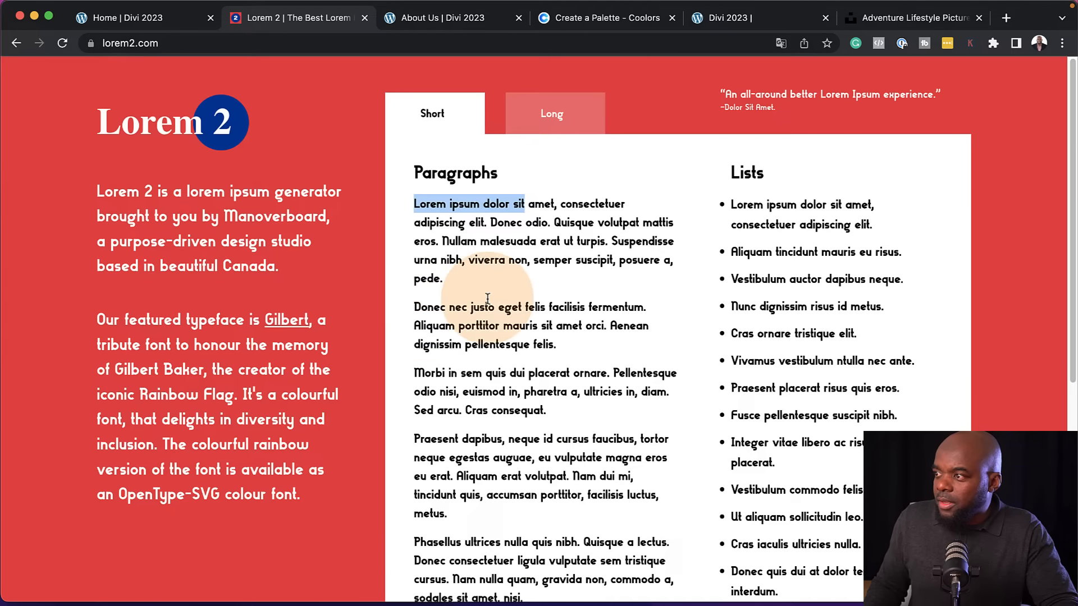
triple_click(416, 307)
key("ctrl+c")
key("ctrl+shift+Tab")
mouse_move(186, 430)
left_mouse_down()
mouse_move(135, 378)
mouse_move(37, 335)
mouse_move(199, 434)
left_mouse_up()
left_click(33, 335)
key("ctrl+v")
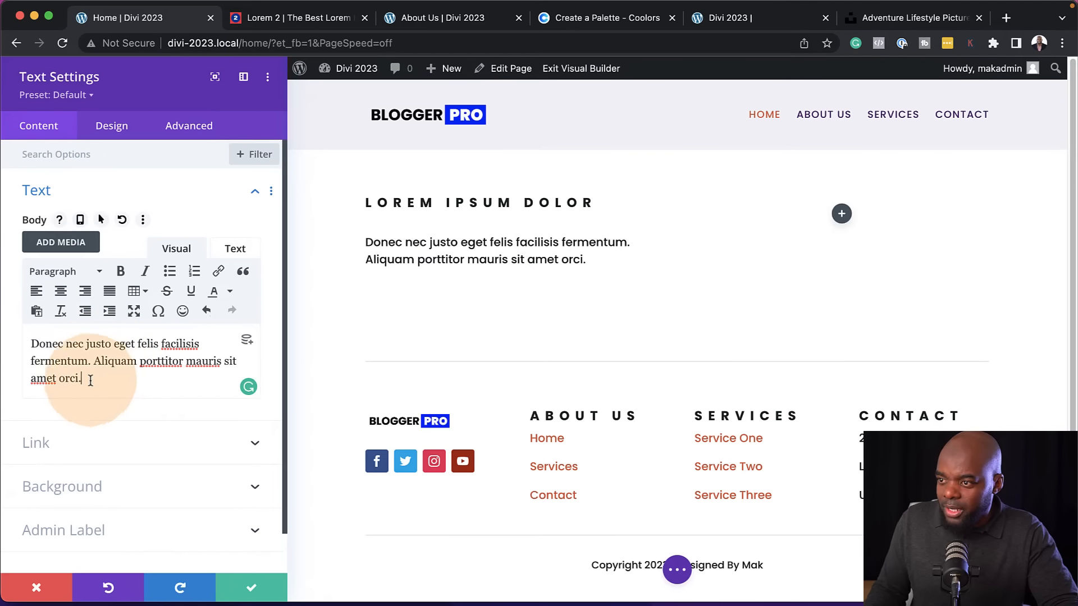
Format the whole body text of the second Text module as Heading 3
left_click_drag(90, 379, 27, 344)
left_click(54, 272)
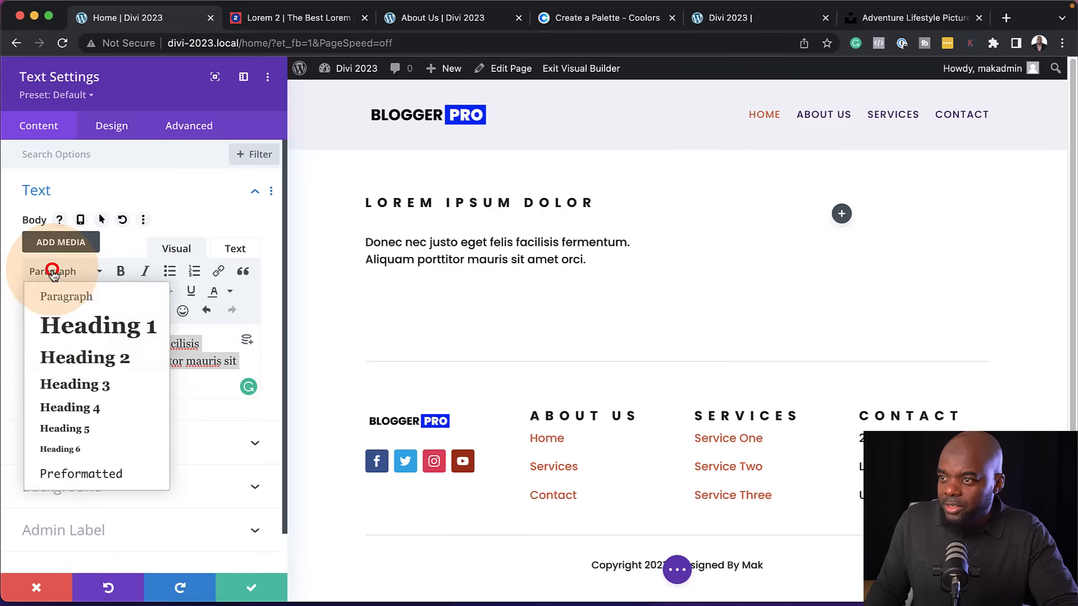
left_click(89, 387)
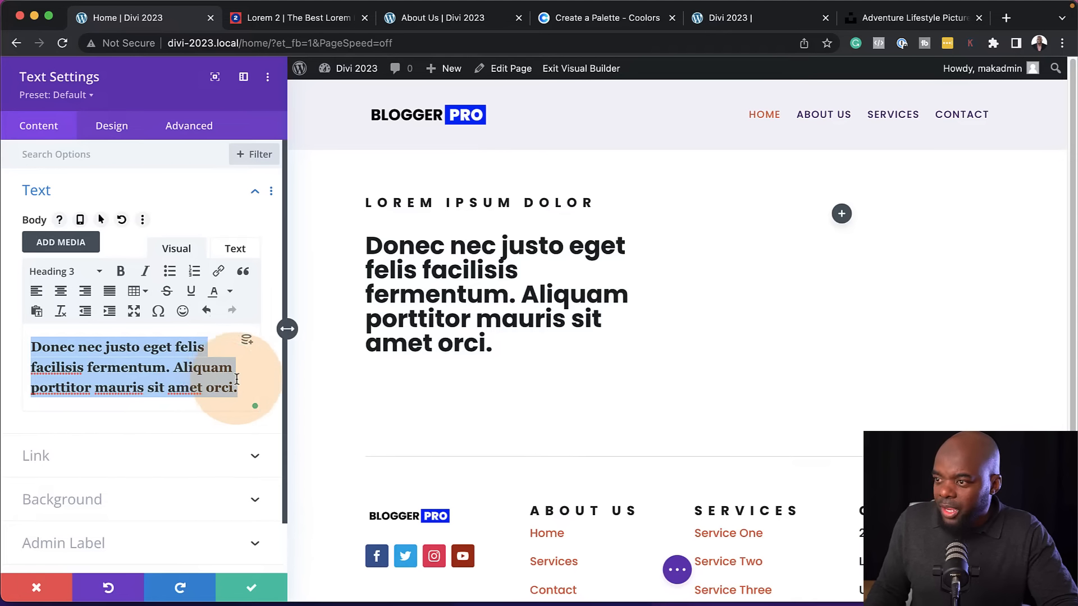
Trim the Heading 3 to "Donec nec justo eget felis facilisis fermentum.", save the module and reduce the gap above it
left_click(195, 364)
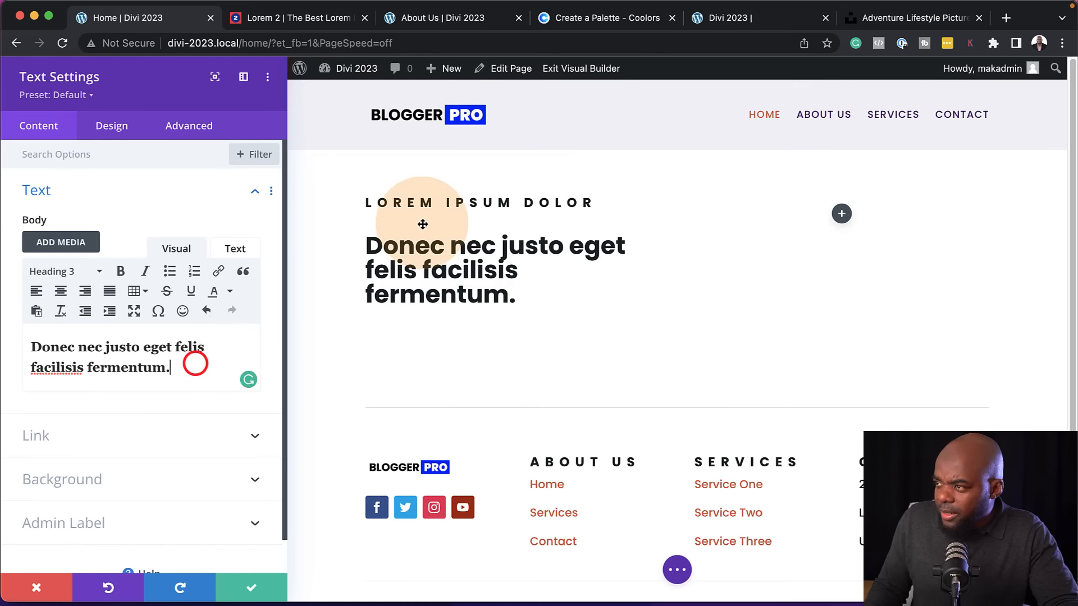
left_click(252, 588)
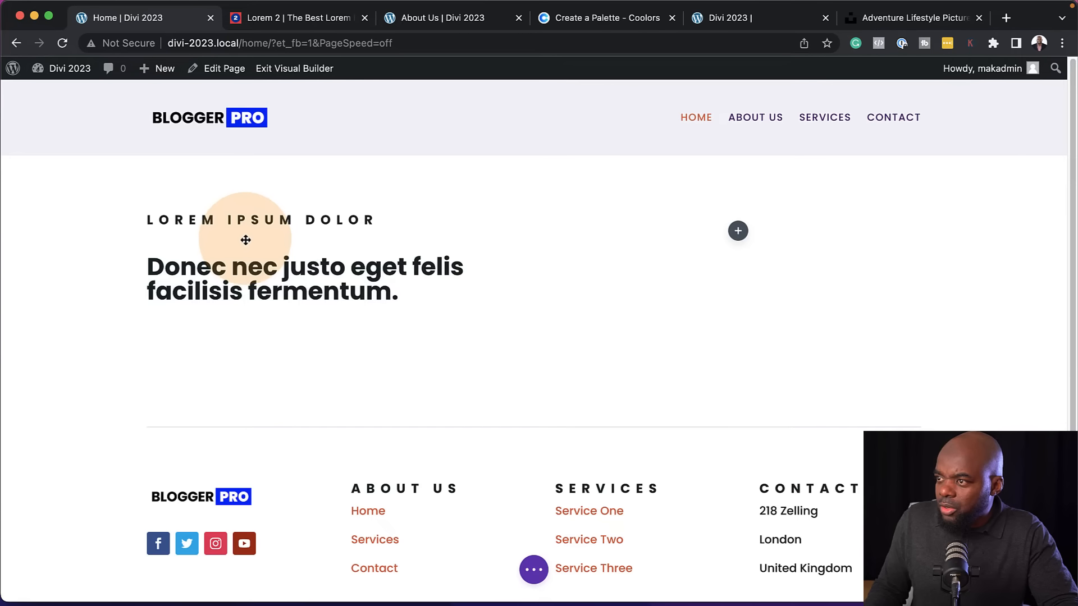
mouse_move(213, 236)
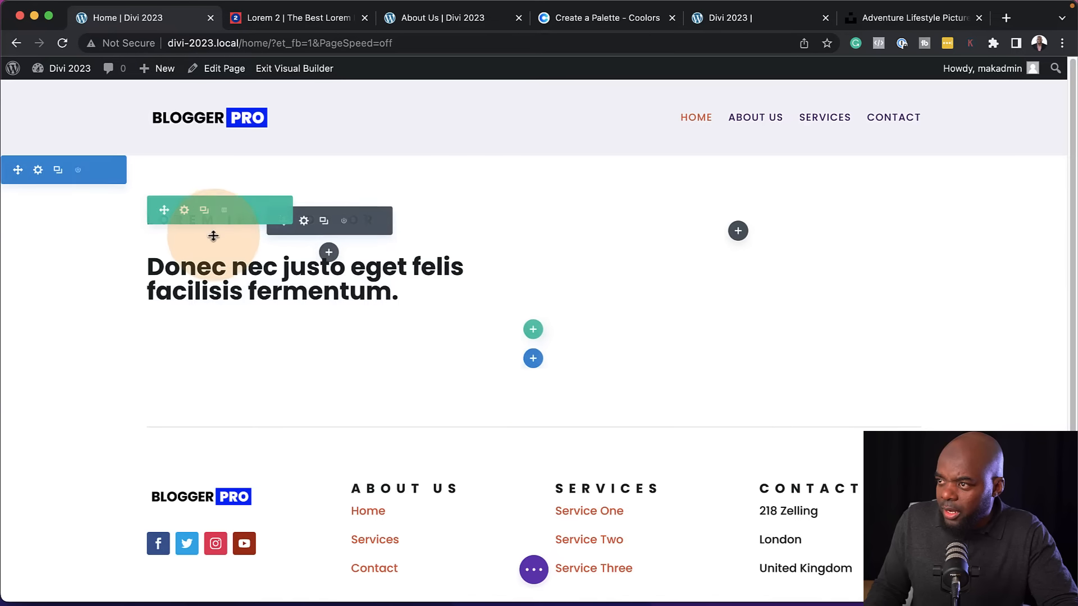
left_click_drag(209, 246, 213, 222)
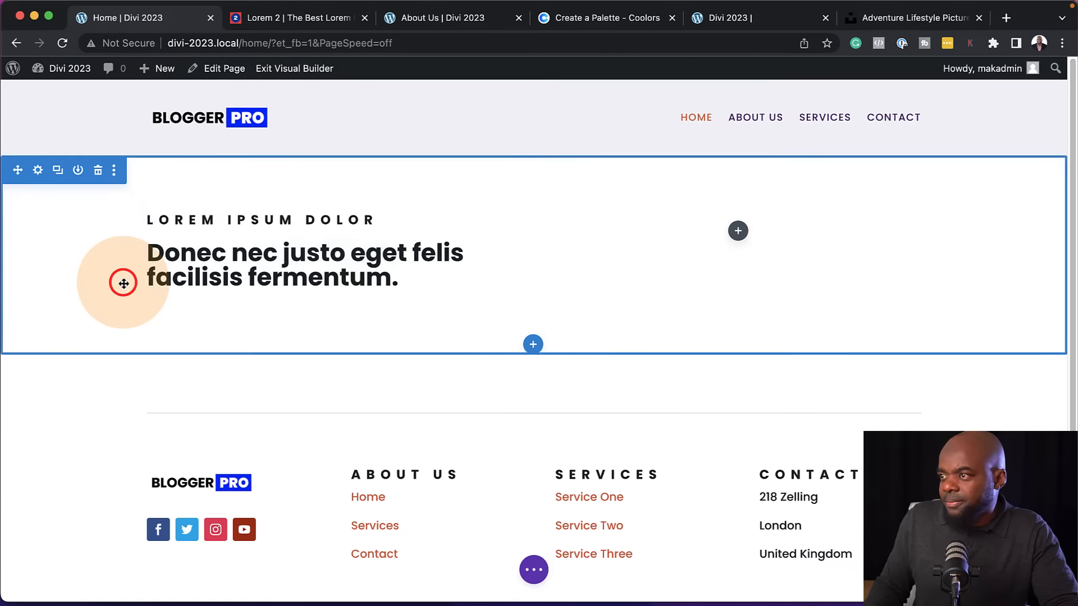
Add a Button module labelled "Contact Me" below the Heading 3 text and reduce the gap between the two
left_click(329, 279)
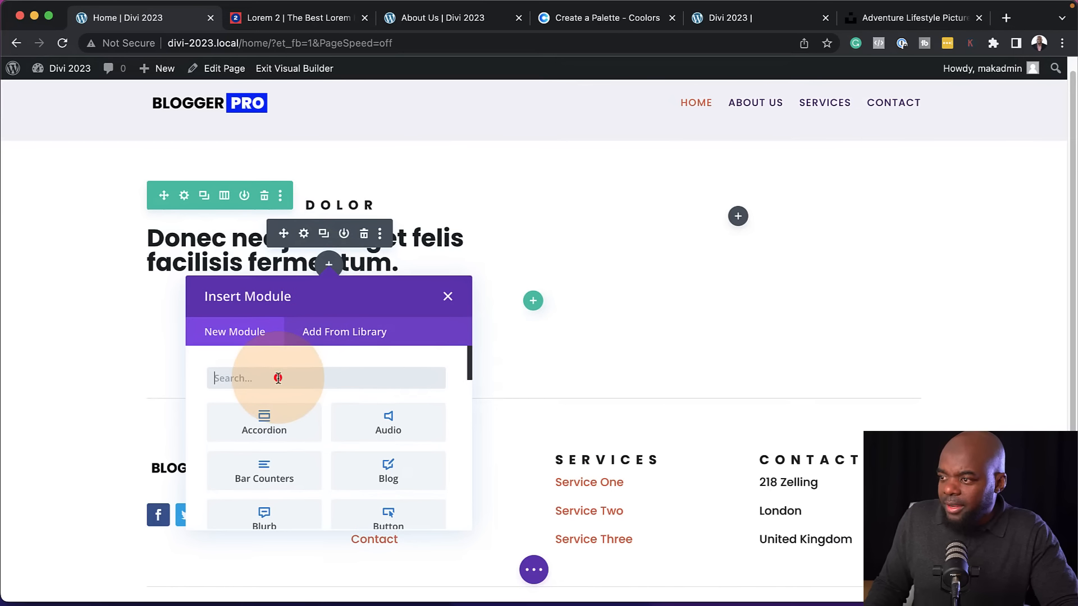
type("butto")
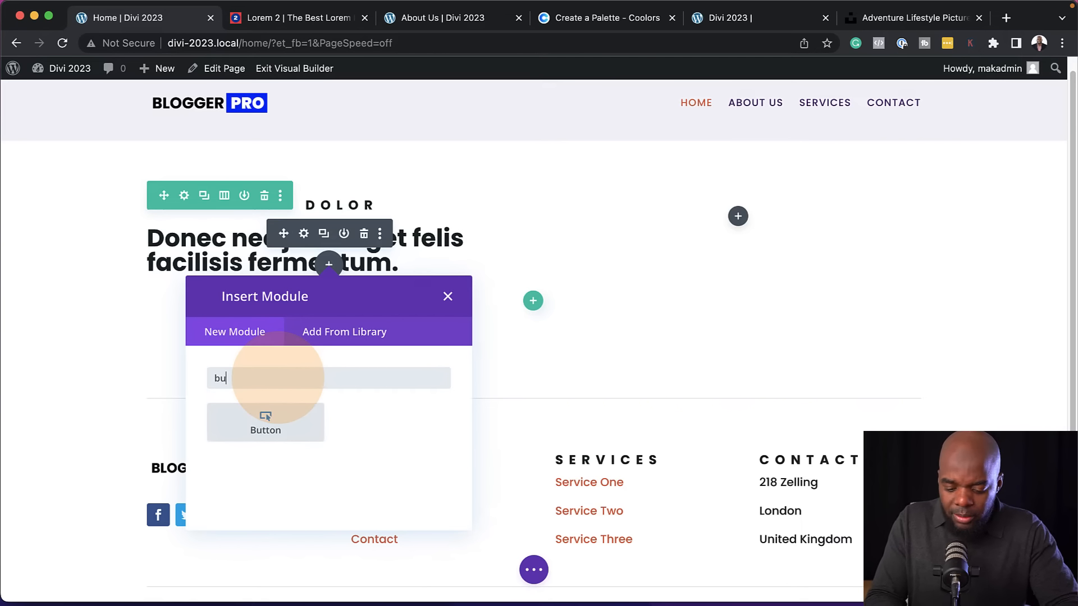
left_click(290, 430)
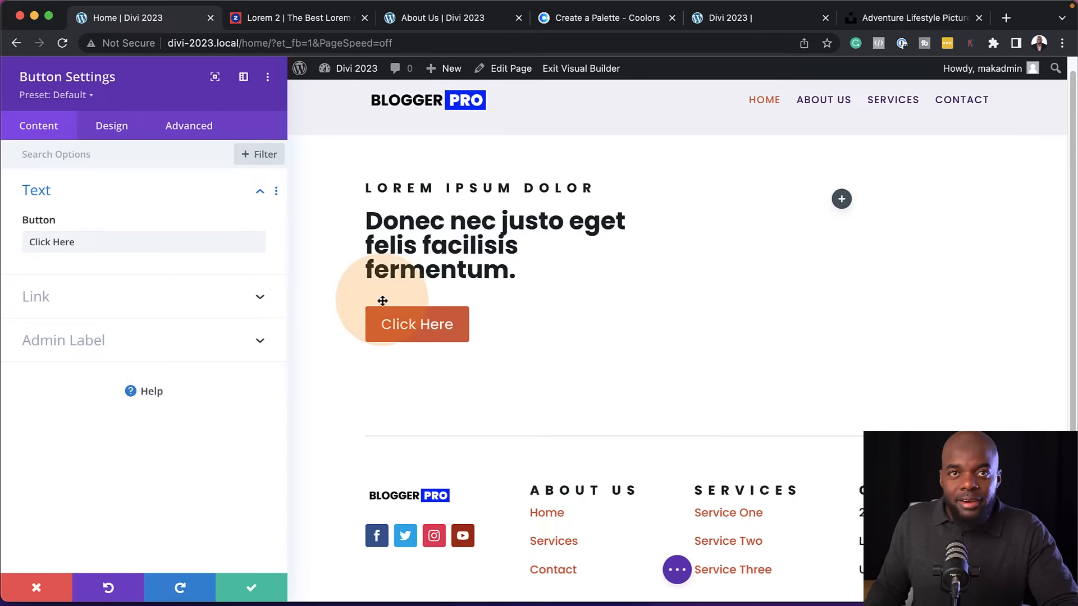
triple_click(137, 241)
type("Contact Me")
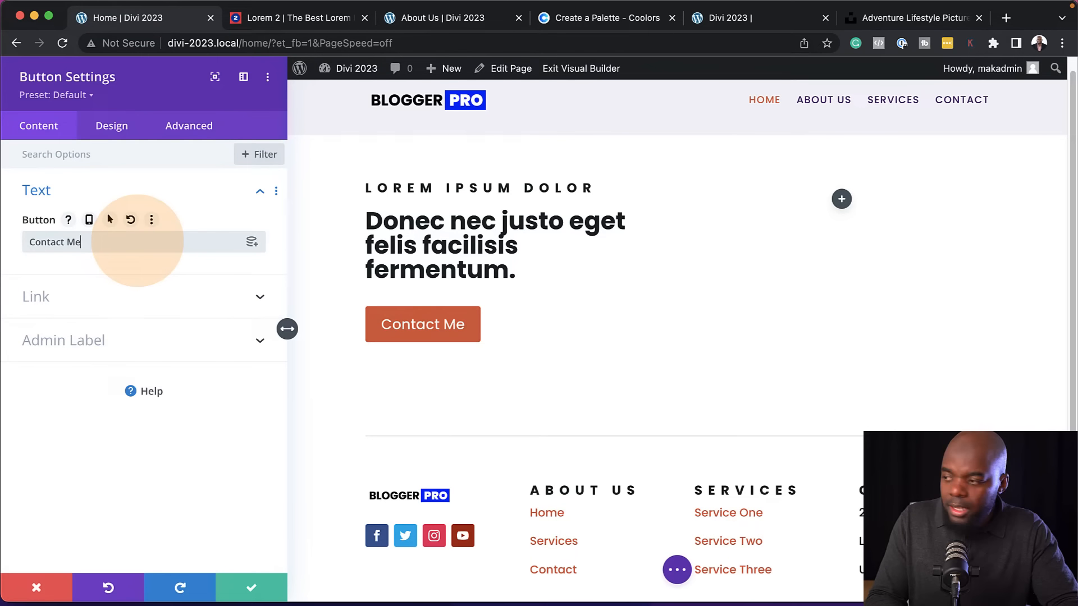
left_click(251, 588)
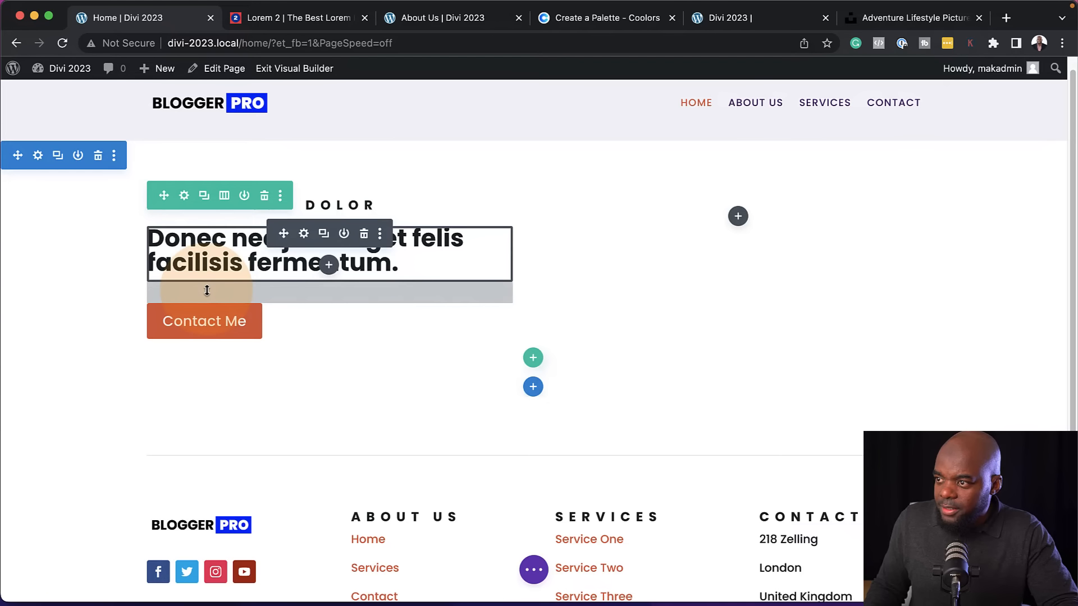
left_click_drag(207, 288, 211, 278)
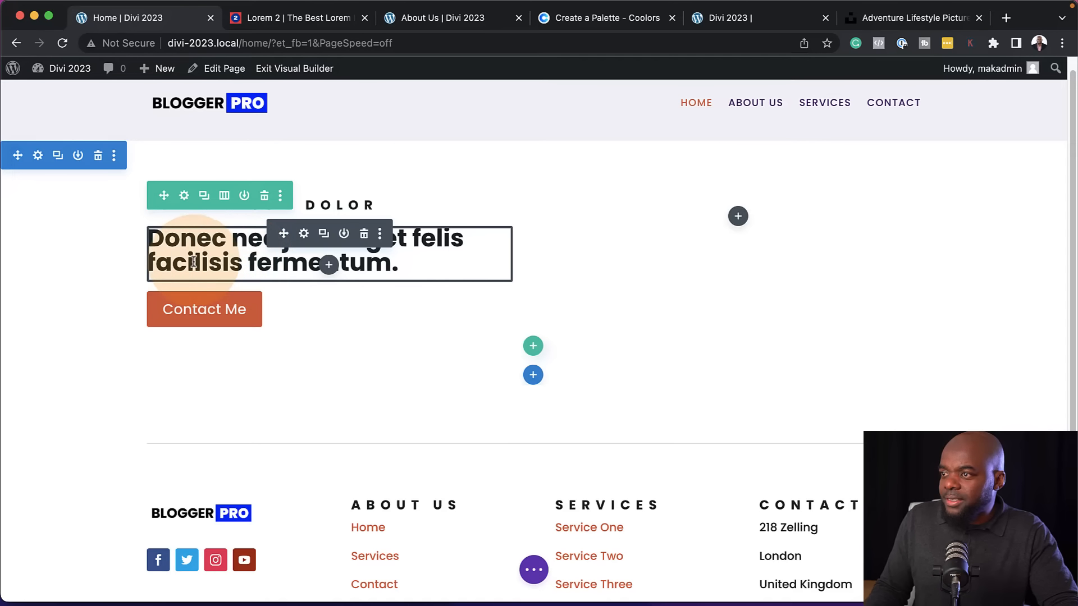
Set the Heading 3 line height of the second Text module to 1.2em, then save the module and the page
left_click(304, 234)
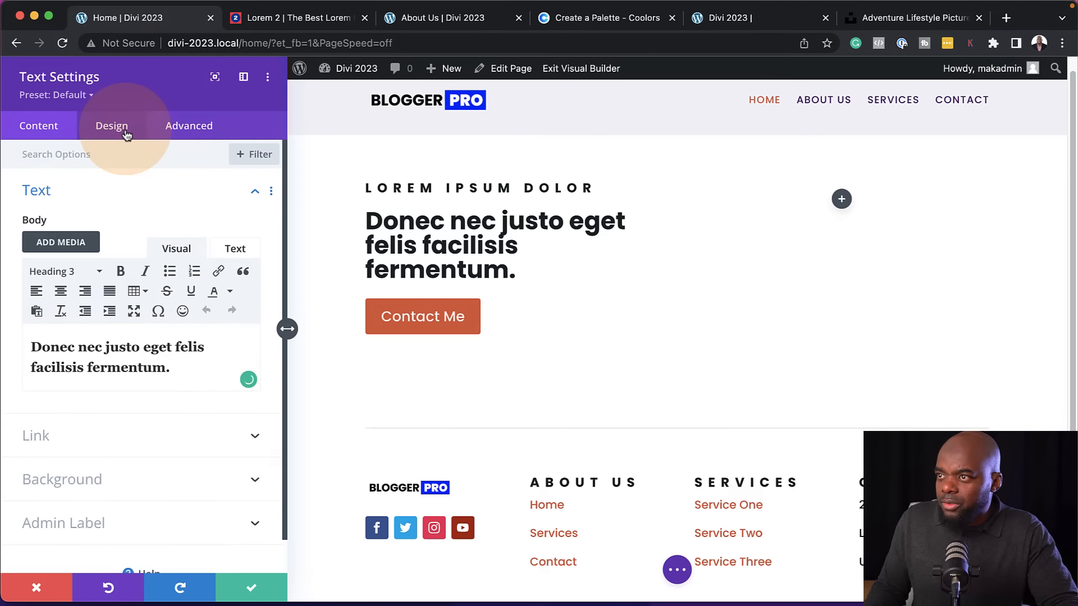
left_click(126, 130)
left_click(86, 235)
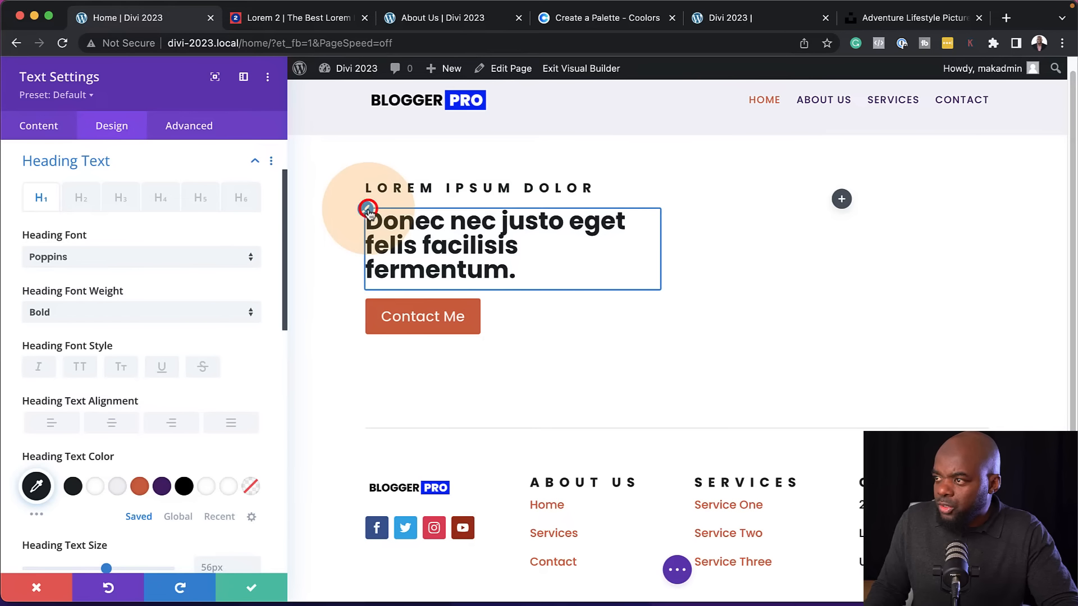
left_click(120, 198)
scroll(231, 421, "down", 1)
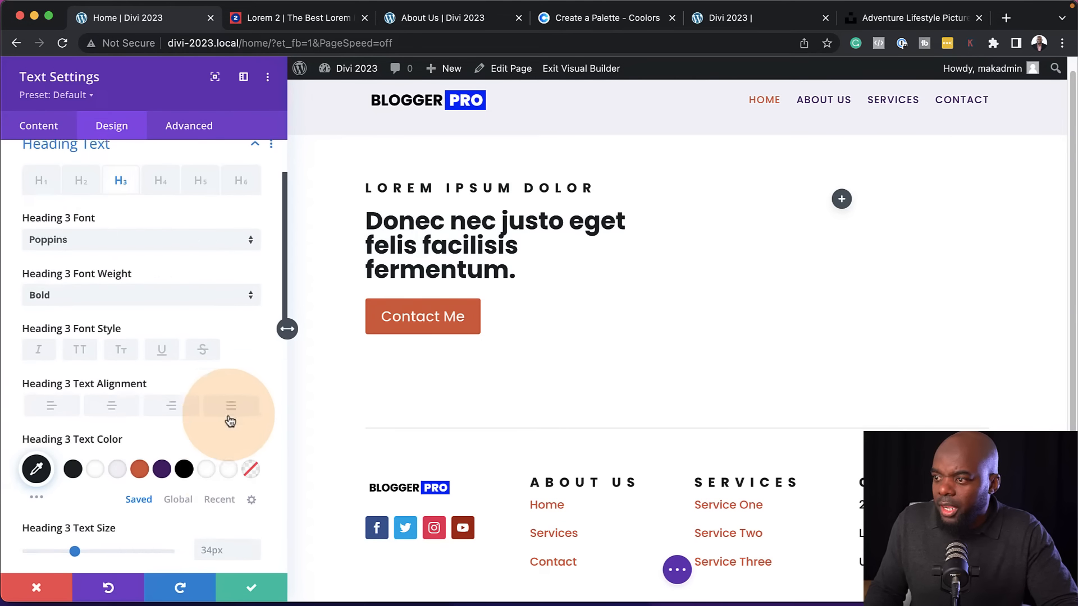
scroll(229, 415, "down", 10)
scroll(230, 403, "up", 3)
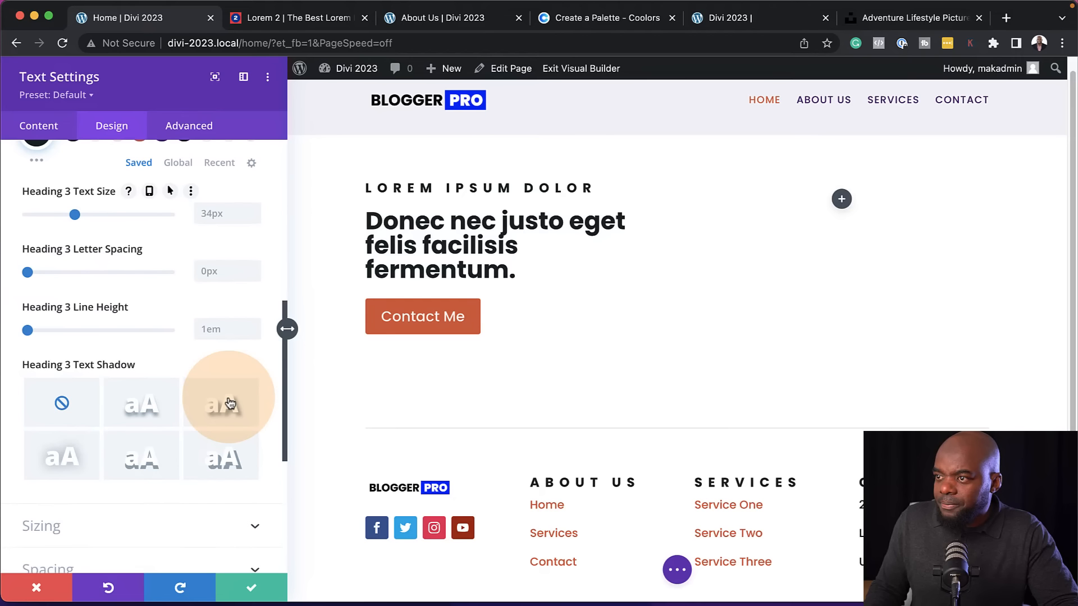
left_click(252, 328)
left_click(251, 328)
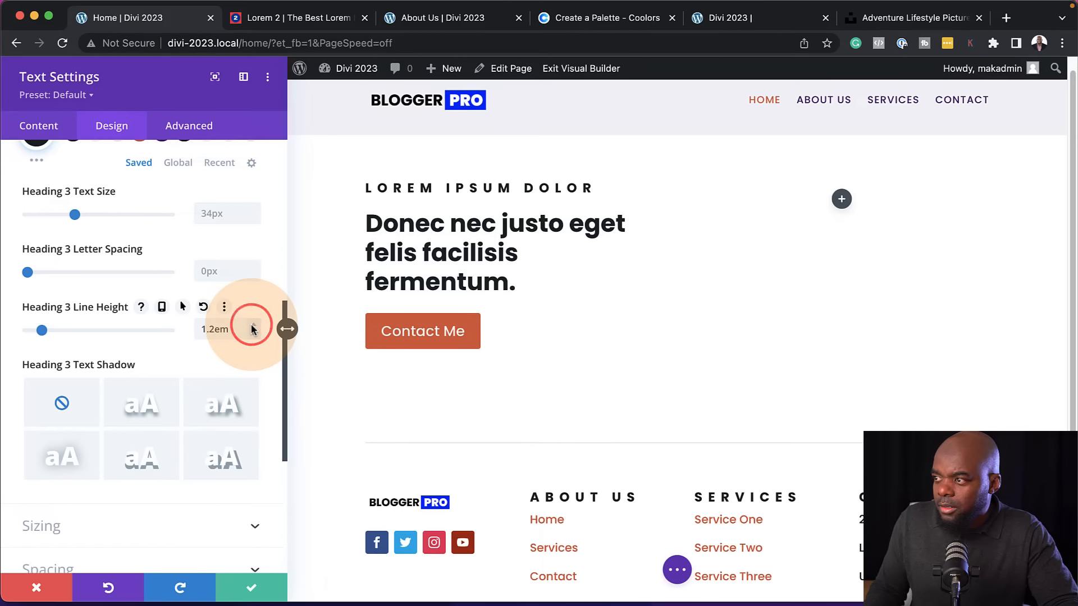
left_click(253, 593)
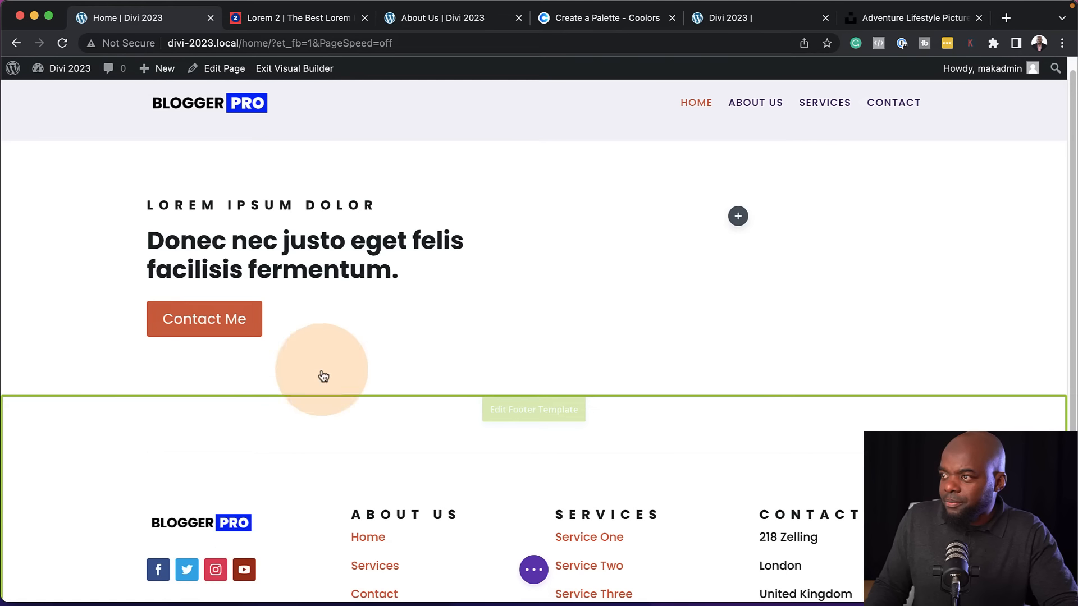
key("super+s")
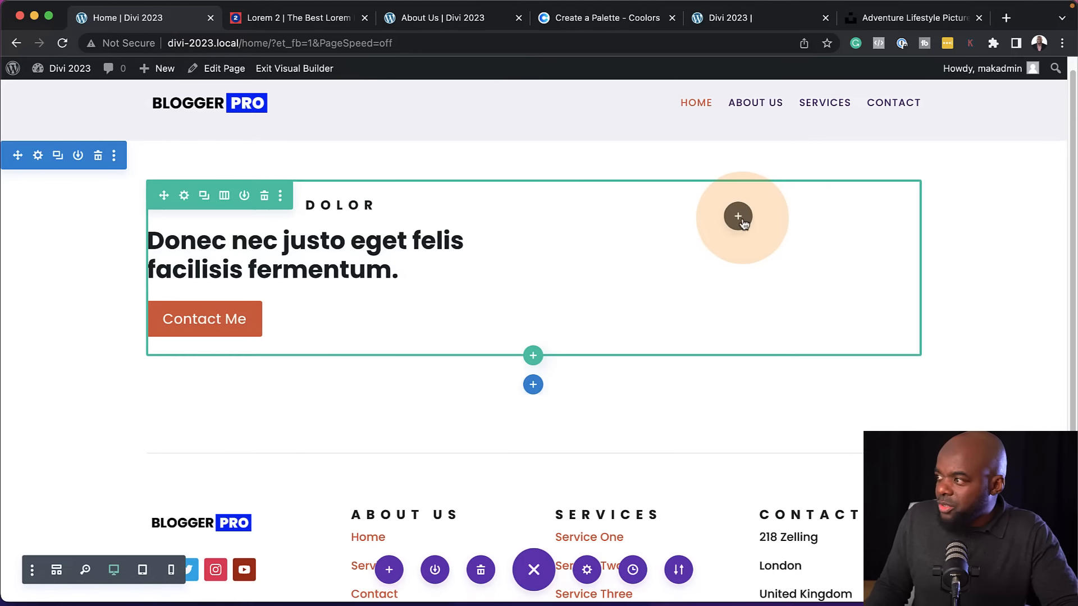
Insert an Image module in the empty second column of the row
left_click(739, 218)
left_click(692, 327)
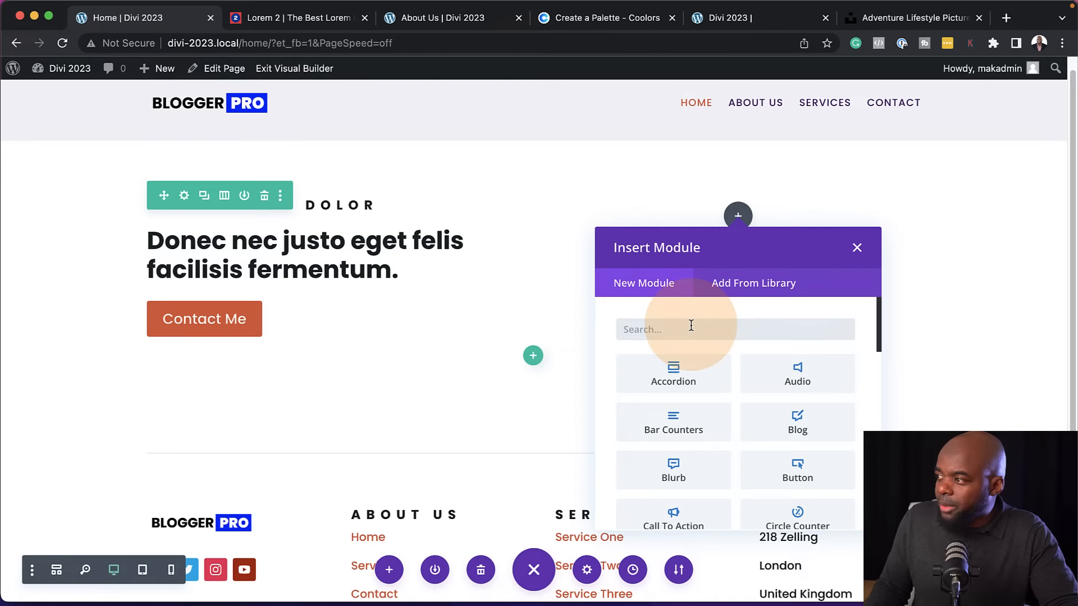
type("ima")
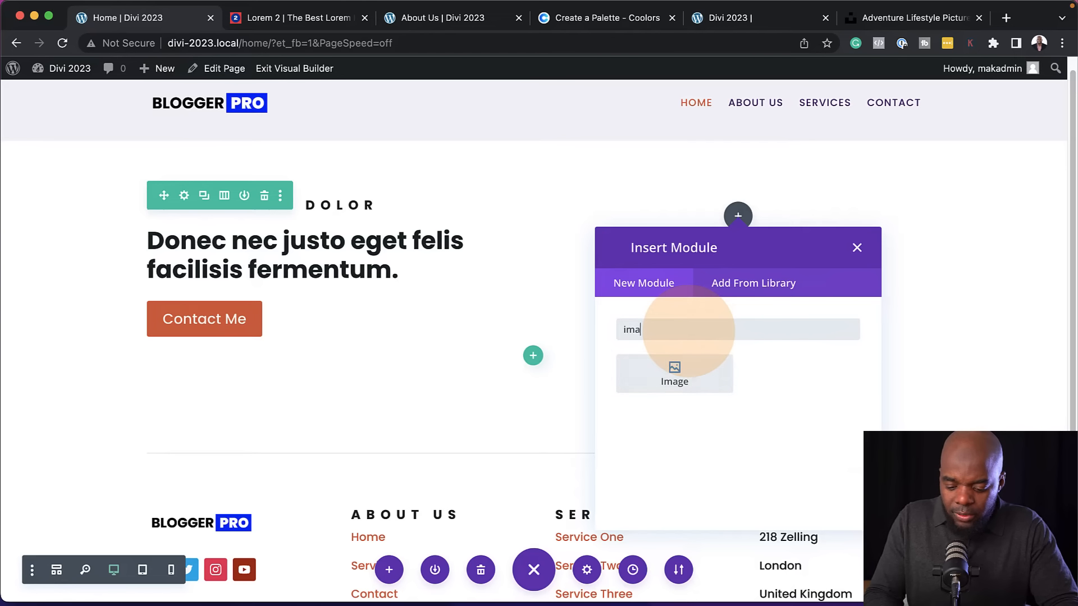
left_click(677, 371)
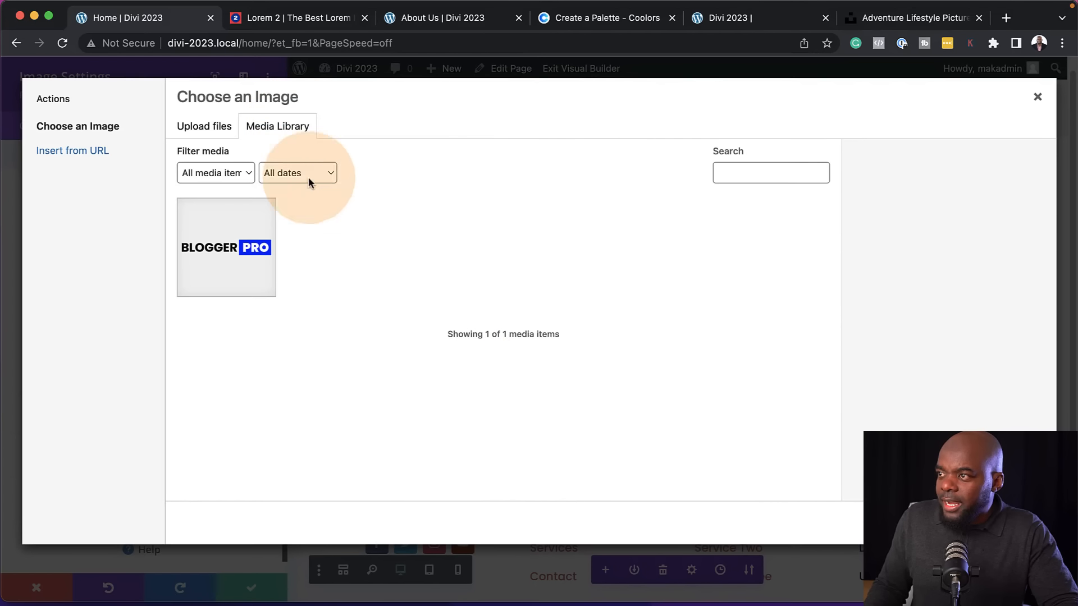
Close the image chooser, switch to the Unsplash tab and browse the landscape "adventure lifestyle" photos for a hero image
left_click(1037, 97)
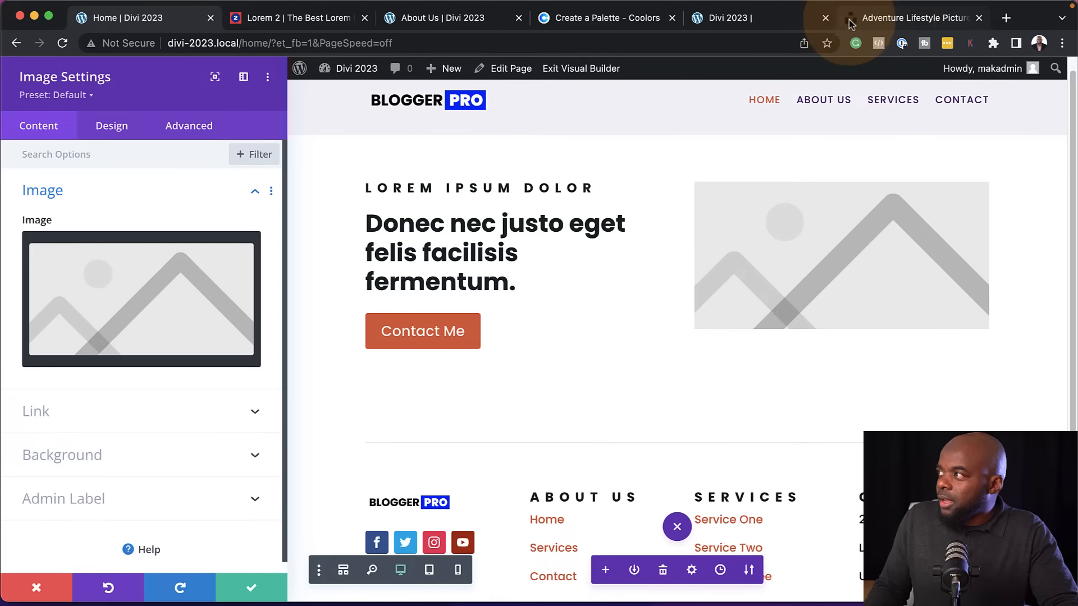
left_click_drag(890, 17, 432, 22)
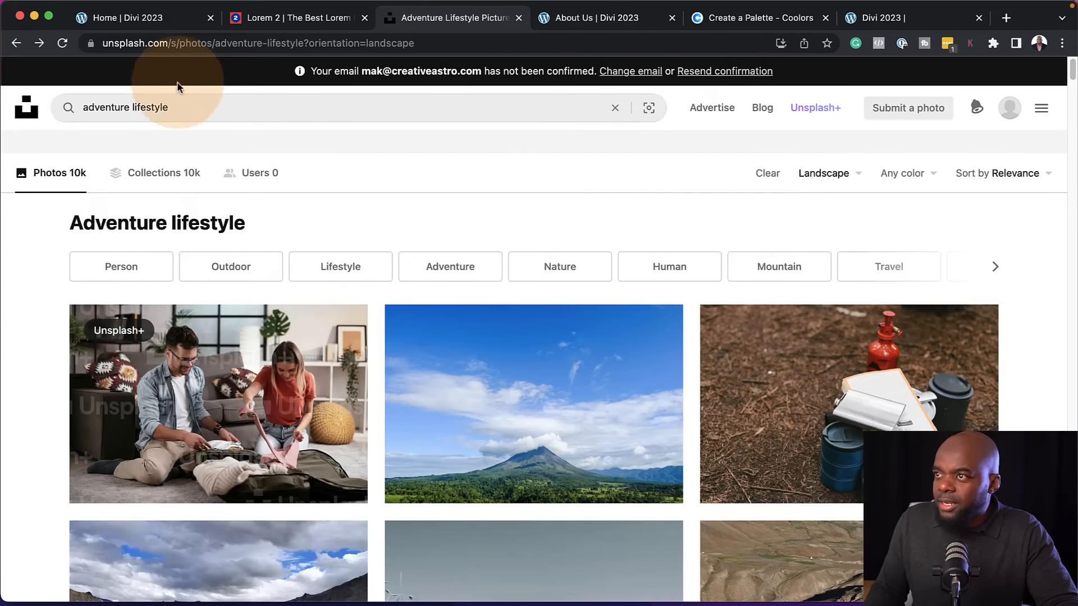
scroll(552, 438, "down", 1)
scroll(552, 437, "down", 8)
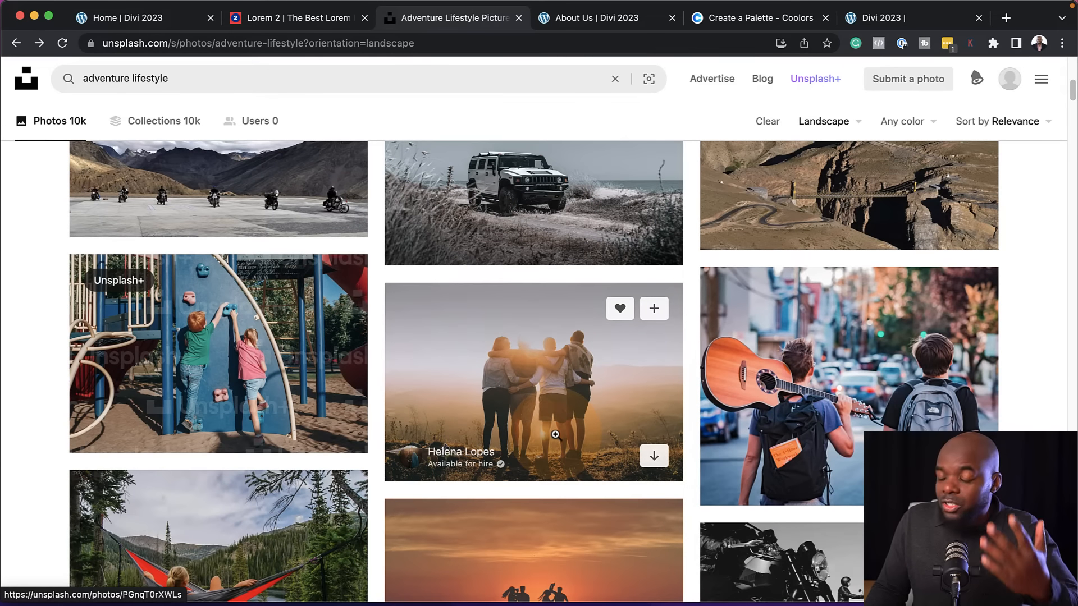
scroll(555, 434, "down", 6)
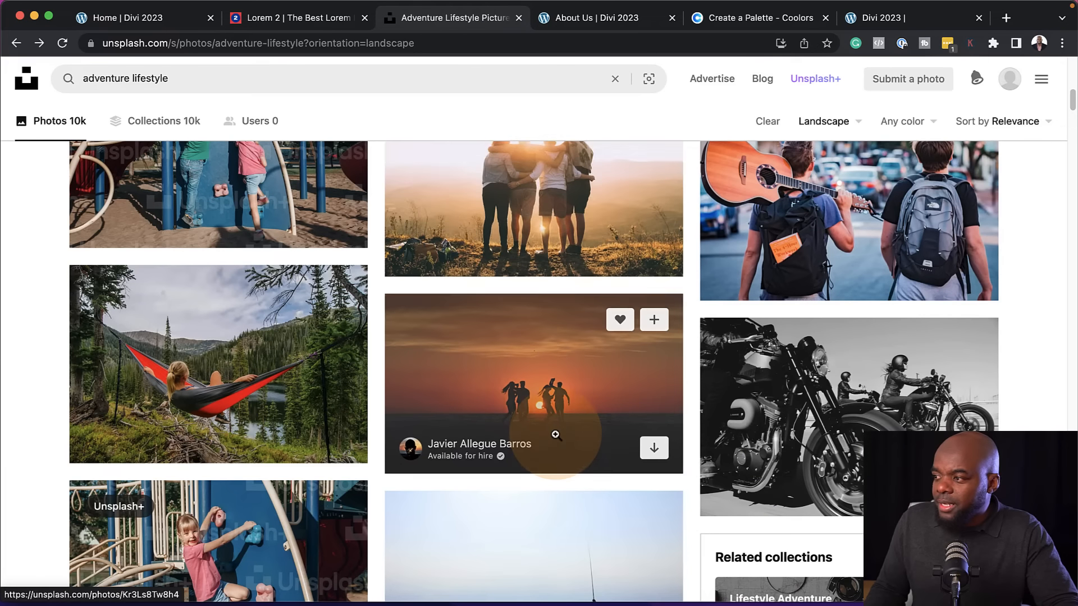
scroll(556, 435, "down", 4)
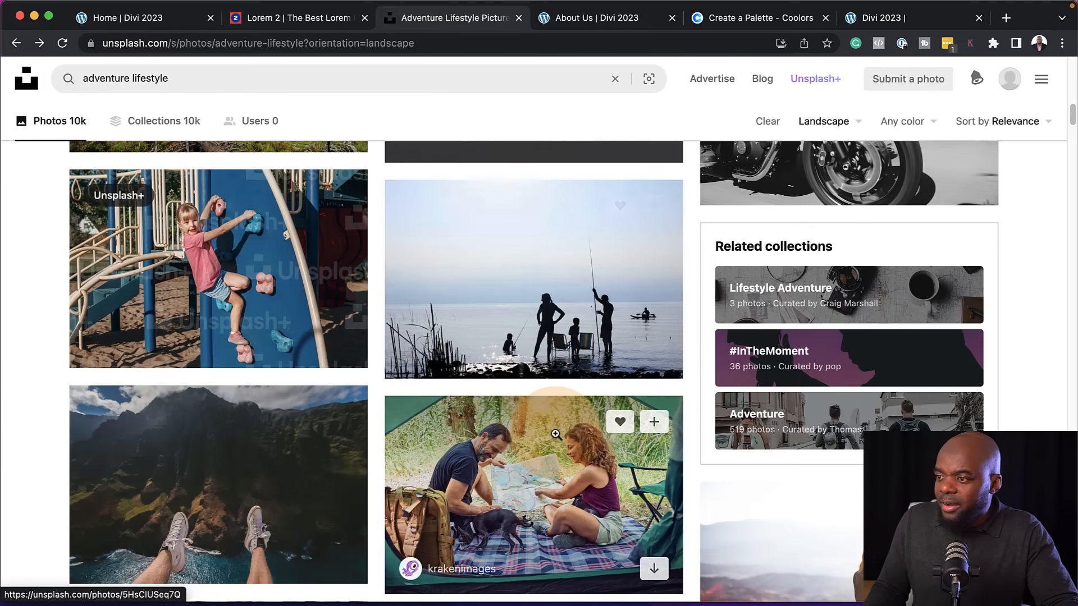
scroll(556, 435, "down", 1)
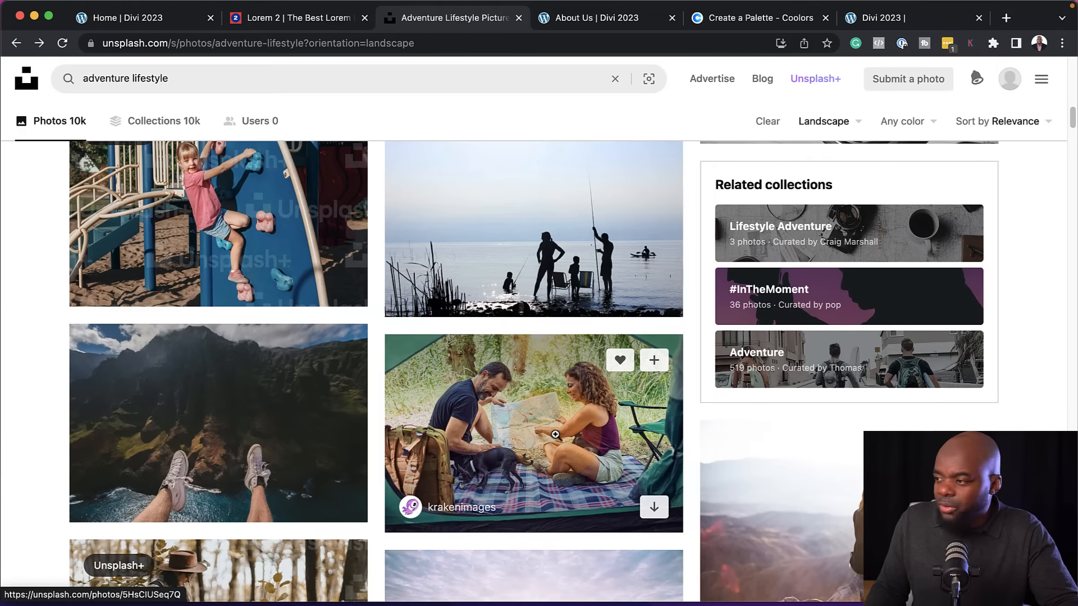
scroll(555, 434, "down", 1)
left_click(556, 433)
scroll(547, 428, "down", 10)
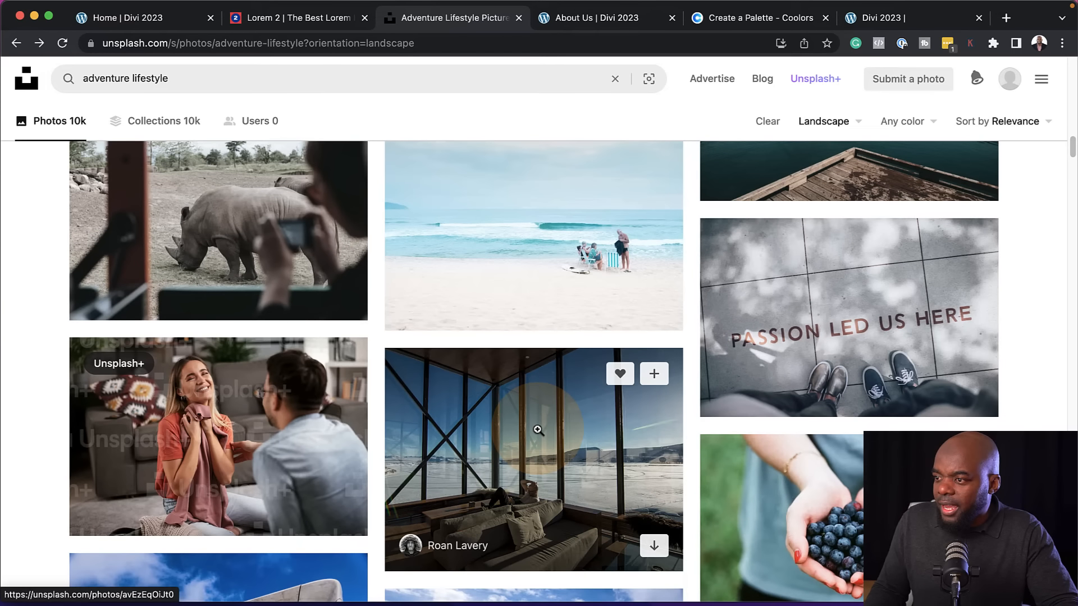
scroll(538, 430, "down", 6)
scroll(595, 418, "up", 2)
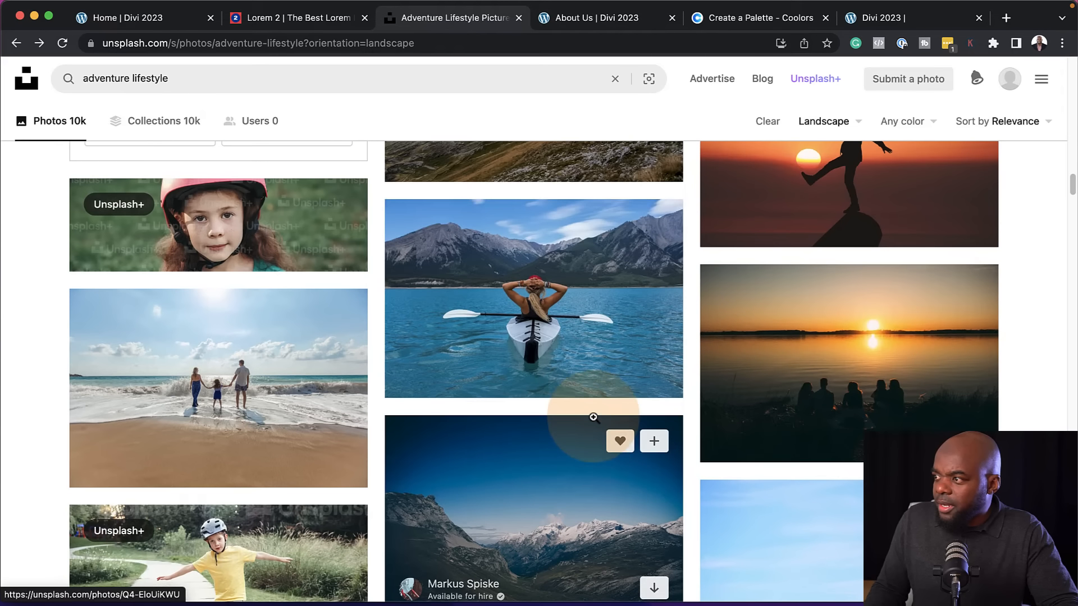
Download the photo of the woman in a kayak on the mountain lake at Medium size (1920 x 1280), then close its preview
left_click(584, 273)
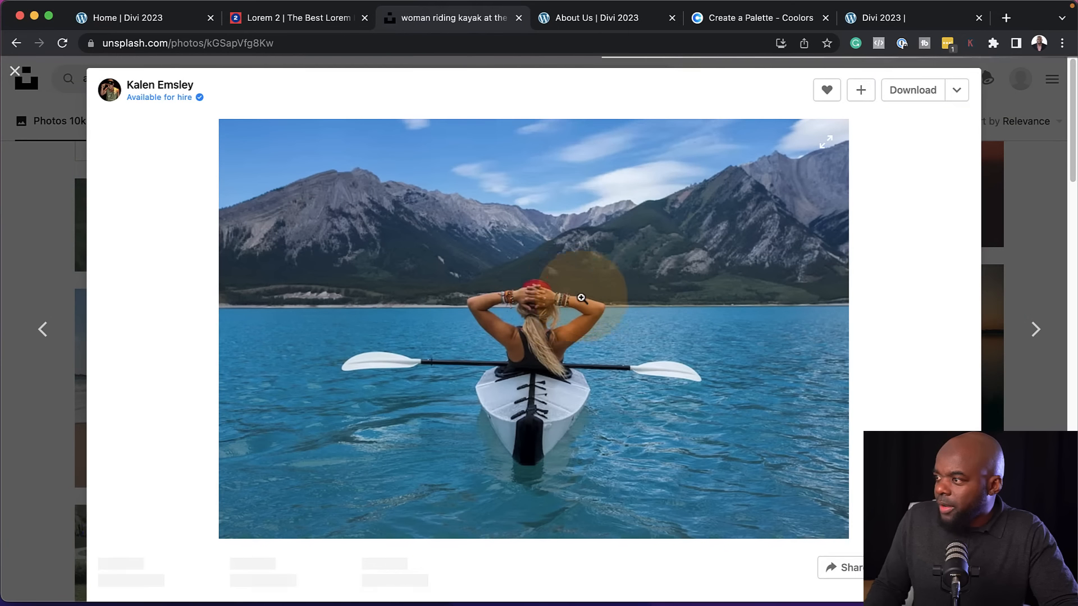
left_click(957, 89)
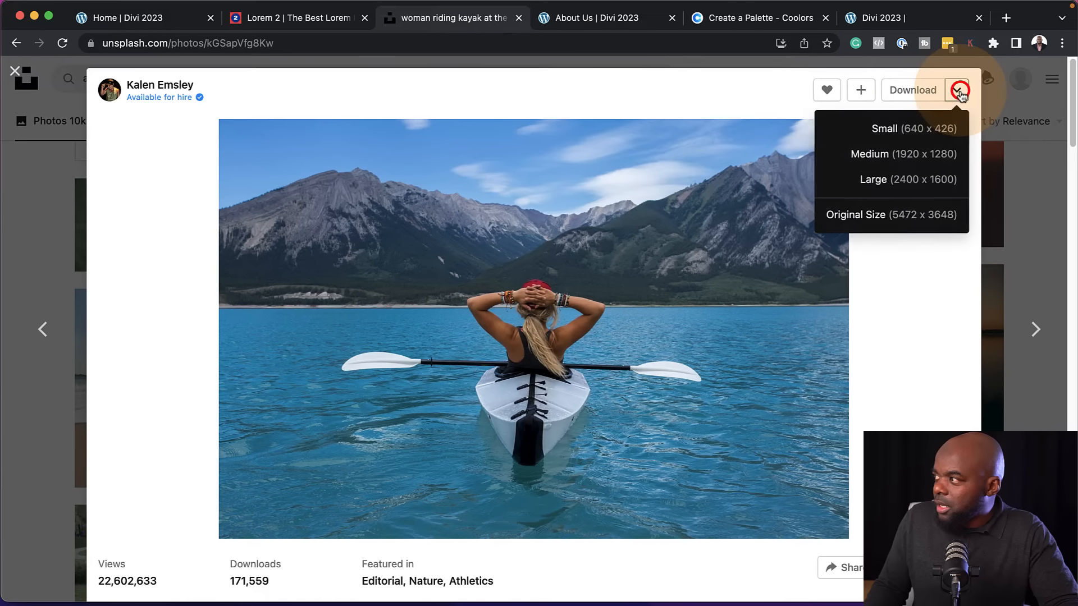
left_click(921, 157)
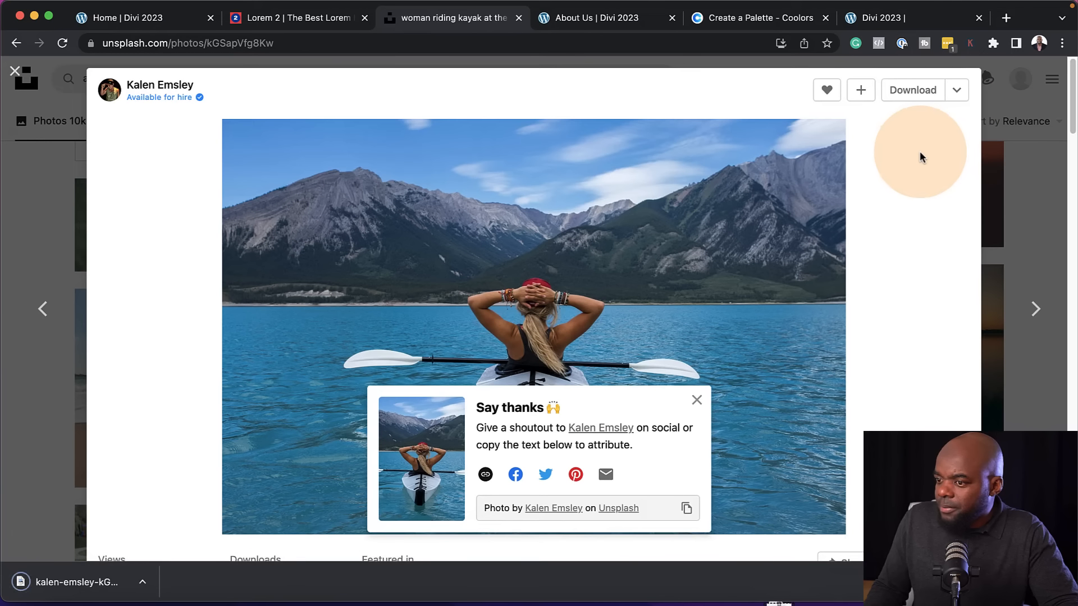
left_click(45, 390)
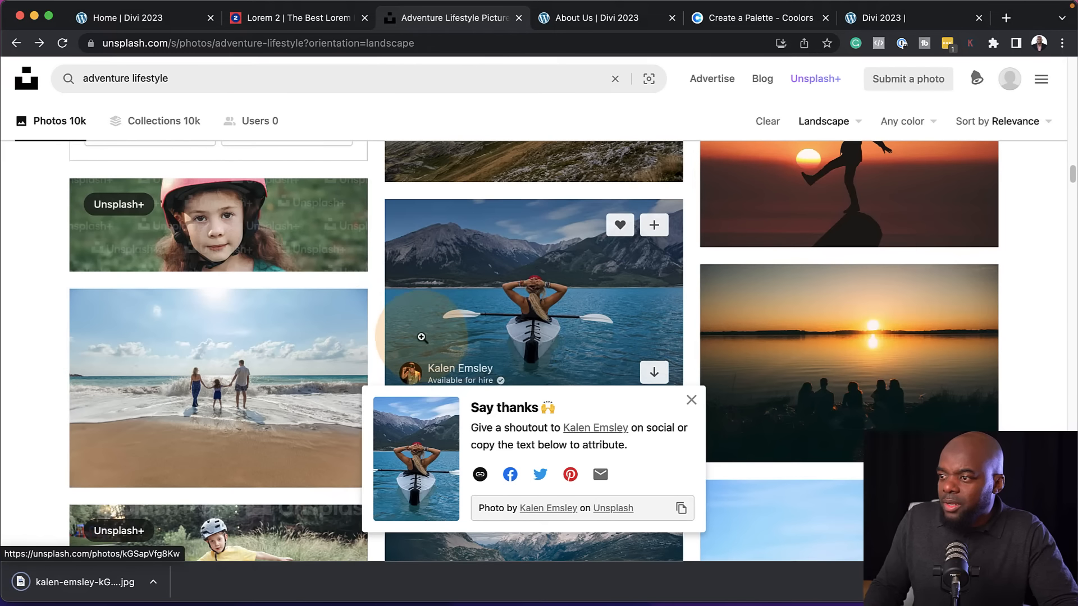
Open the Himiway Bikes photo of the hillside rider and download the related photo of the person in yellow with a bike
scroll(423, 339, "down", 3)
scroll(423, 339, "down", 15)
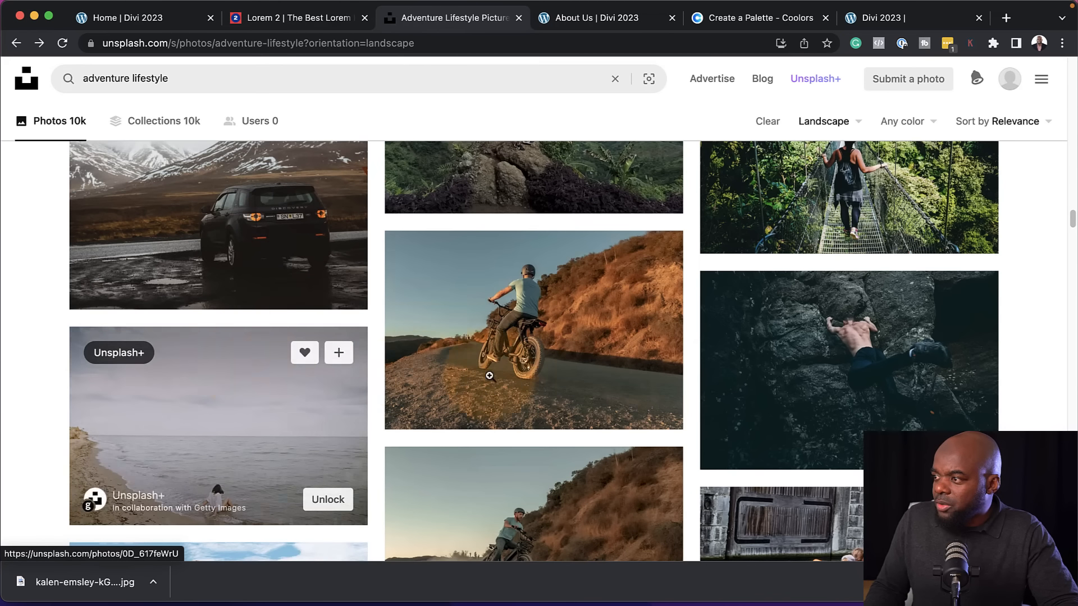
left_click(582, 311)
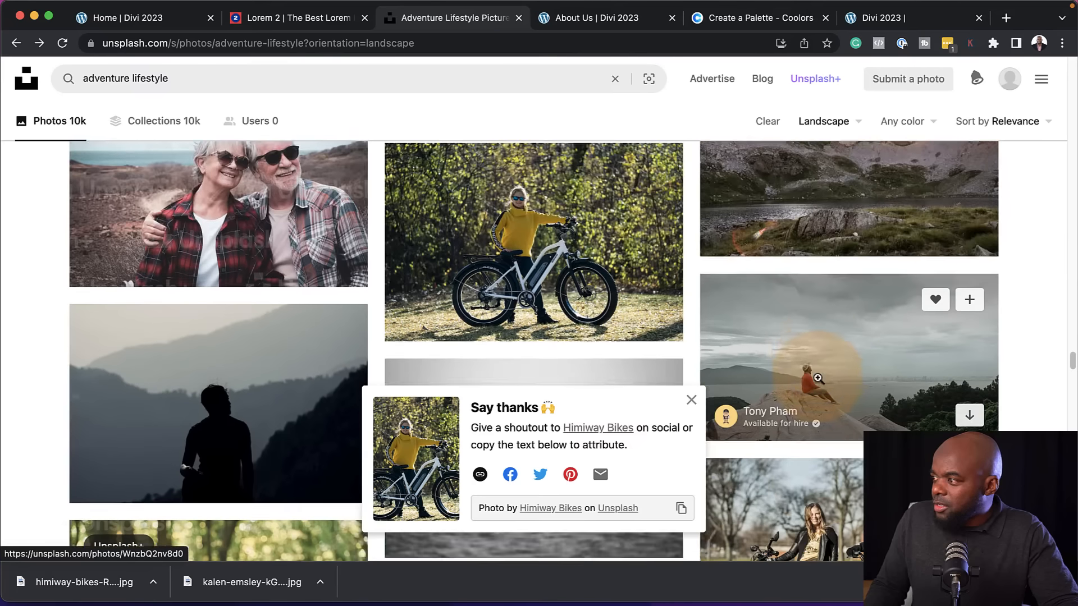
scroll(818, 378, "down", 10)
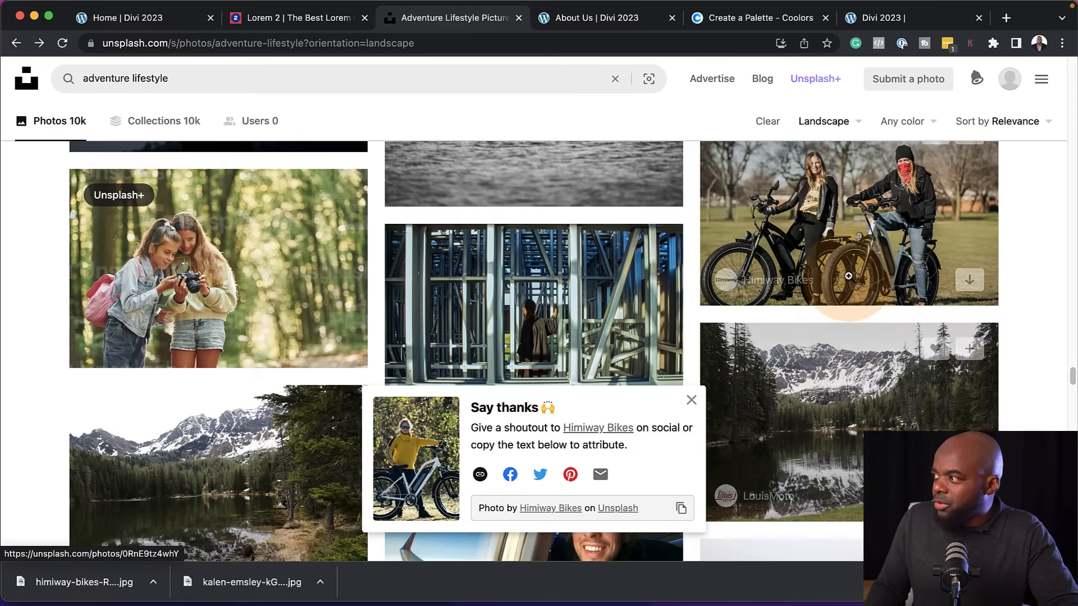
Download the Himiway Bikes photo of two people with bikes in a park at Medium size (1920 x 1280) and close its preview
scroll(842, 303, "up", 2)
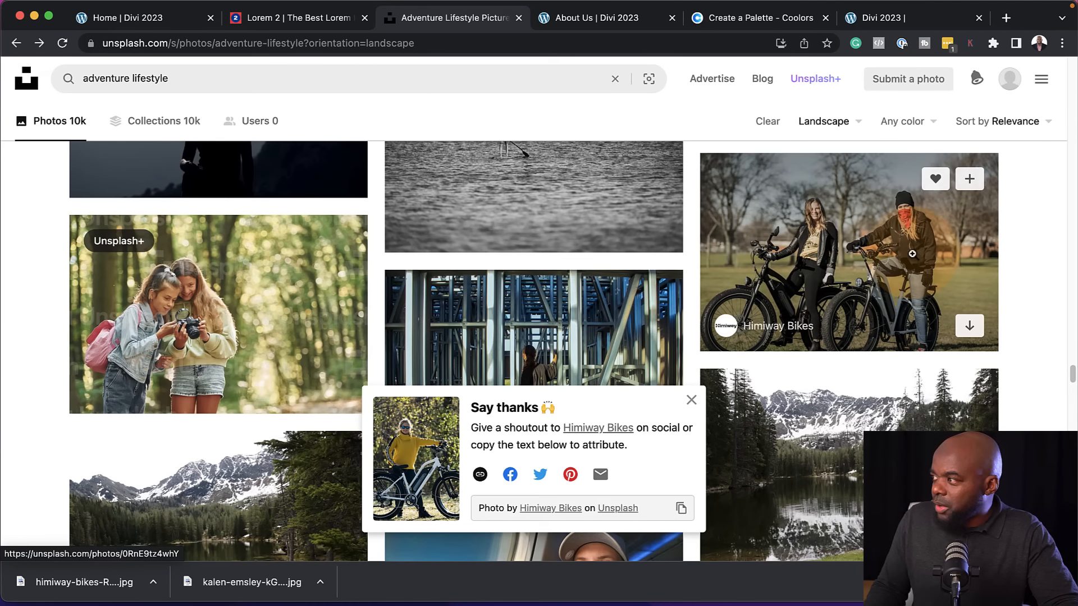
left_click(913, 253)
left_click(956, 90)
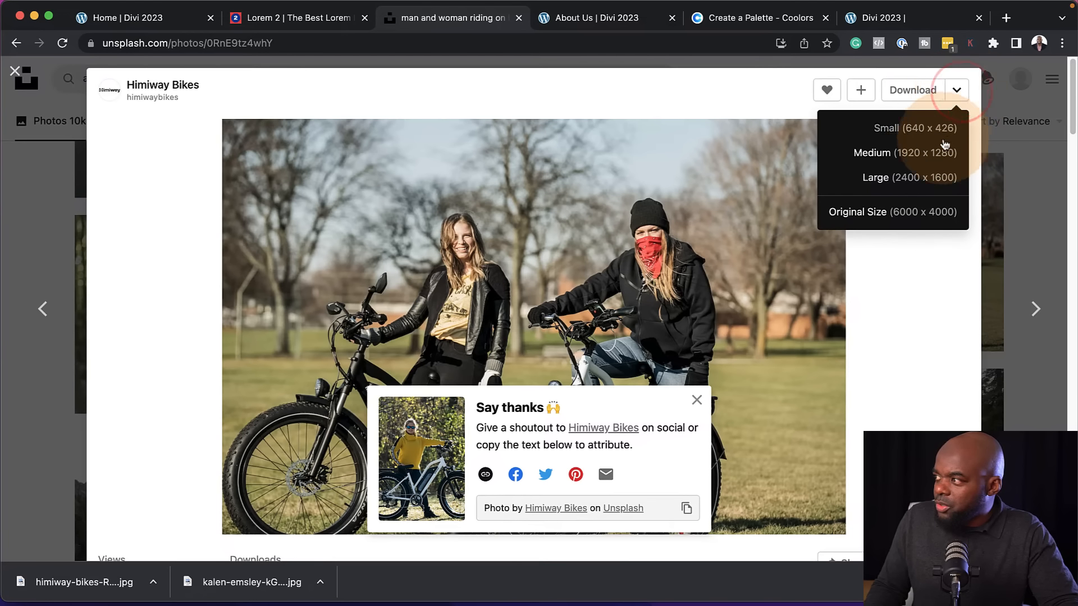
left_click(929, 156)
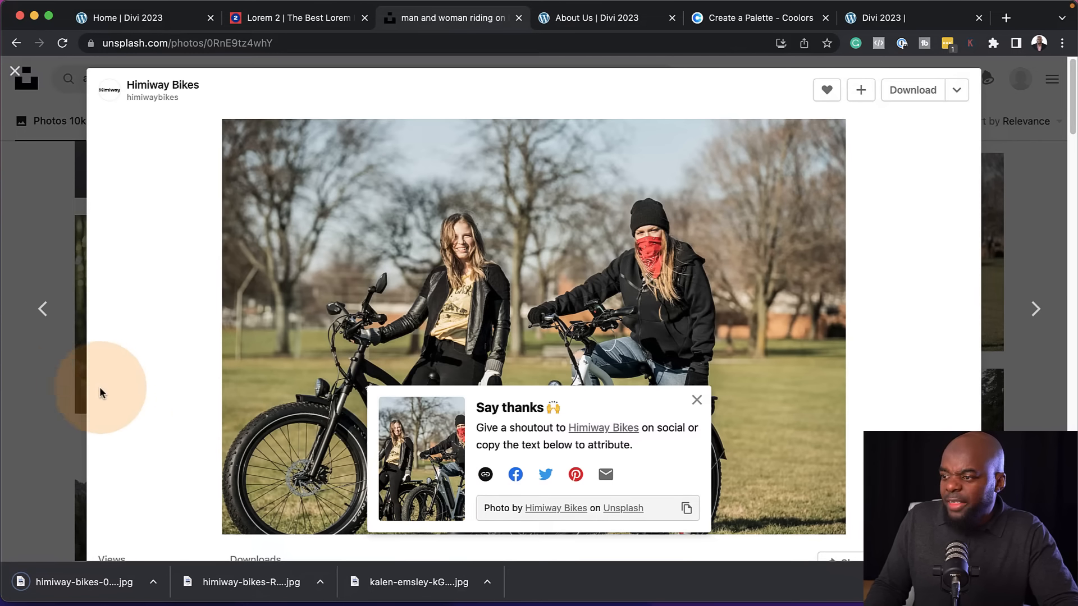
left_click(21, 389)
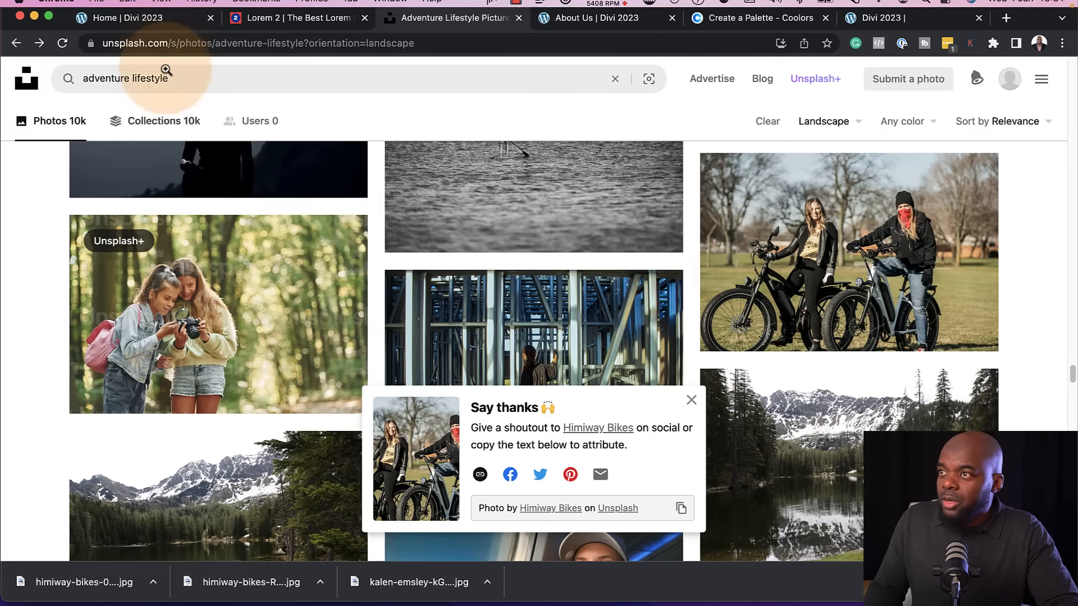
Return to the Home page builder and upload the three newly downloaded photos from Downloads through the Image module's image chooser
left_click(162, 22)
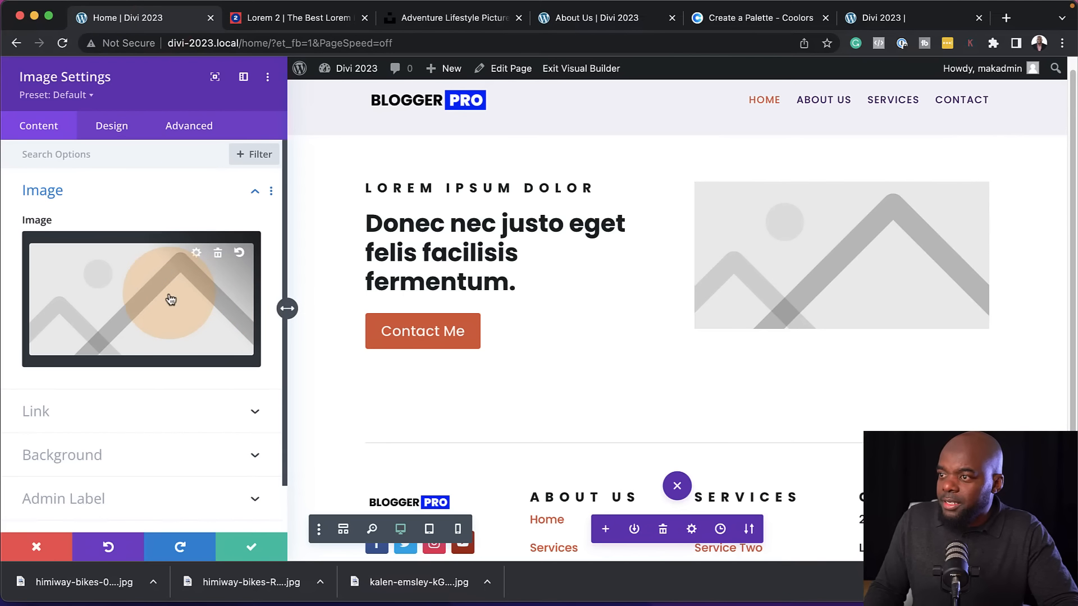
left_click(169, 295)
left_click(217, 127)
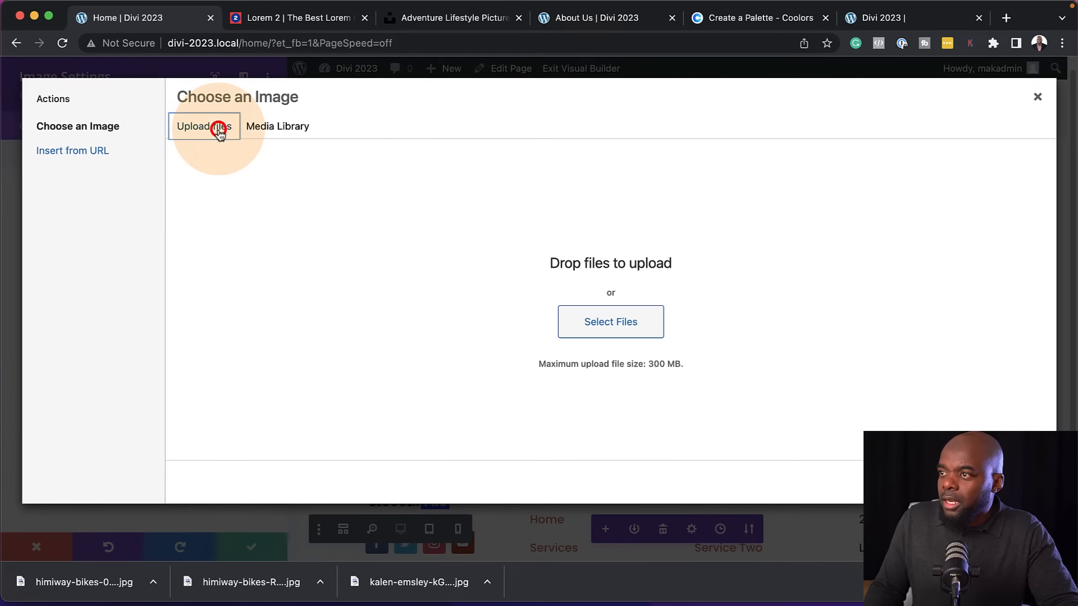
left_click(592, 325)
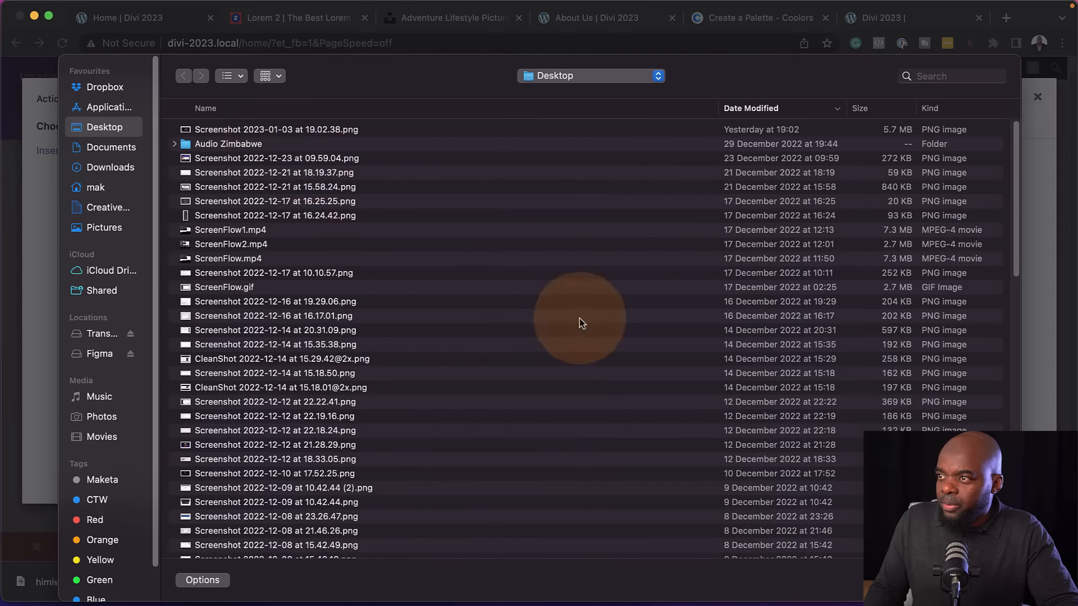
left_click(119, 168)
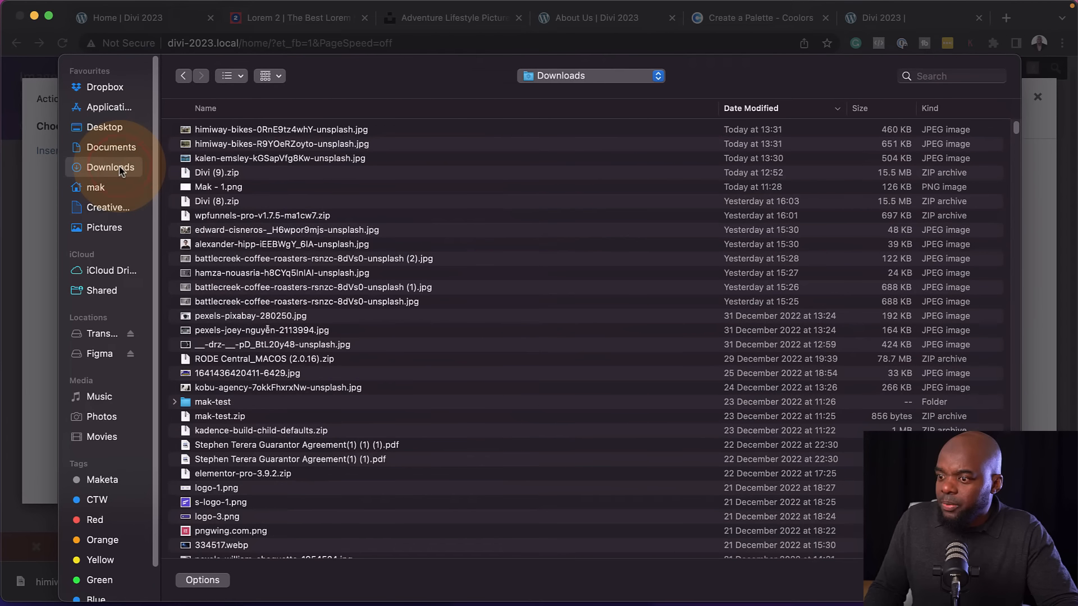
left_click(216, 159)
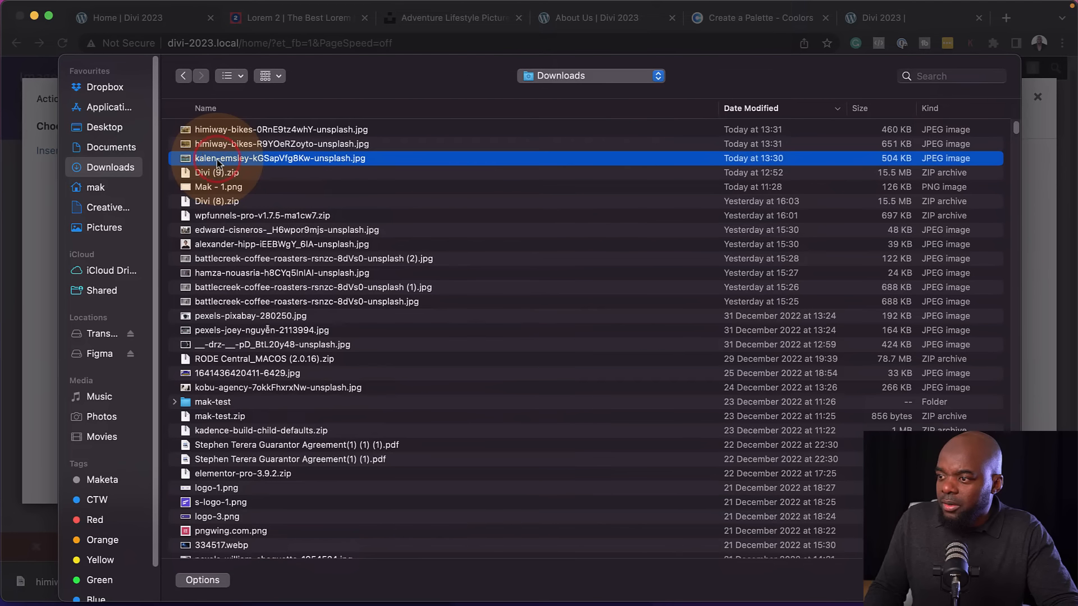
left_click(250, 129, "shift")
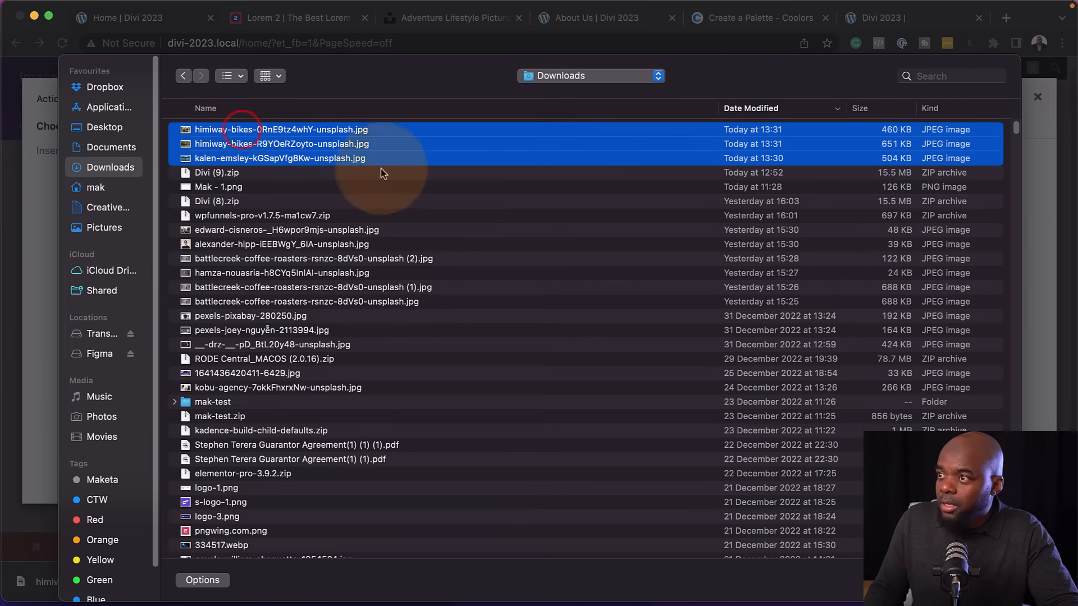
key("Return")
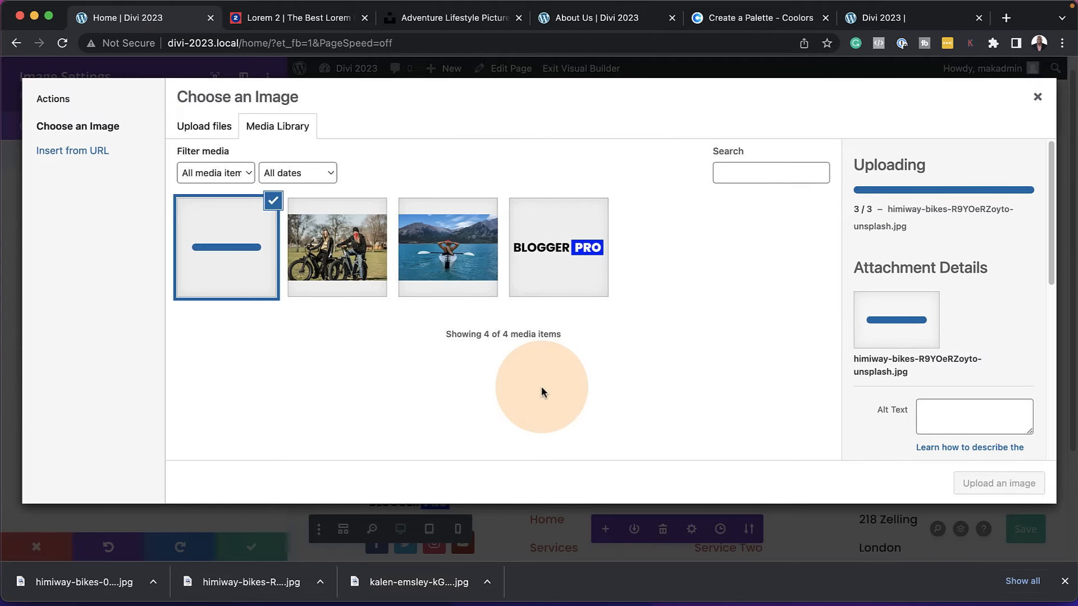
Use the photo of two people with bikes as the Image module's picture and save the module
left_click(354, 256)
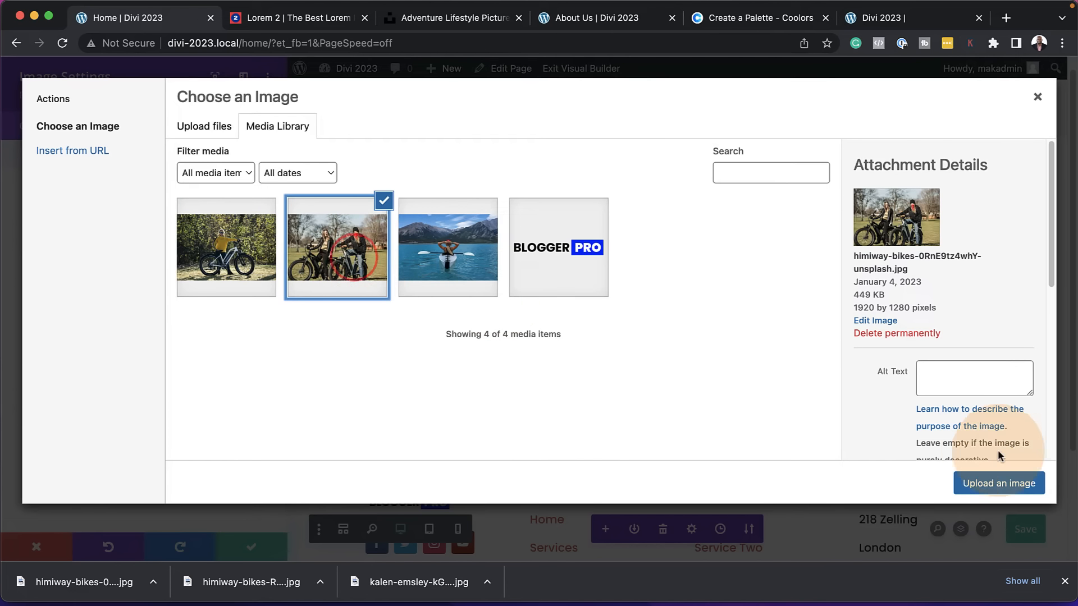
left_click(999, 484)
left_click(250, 599)
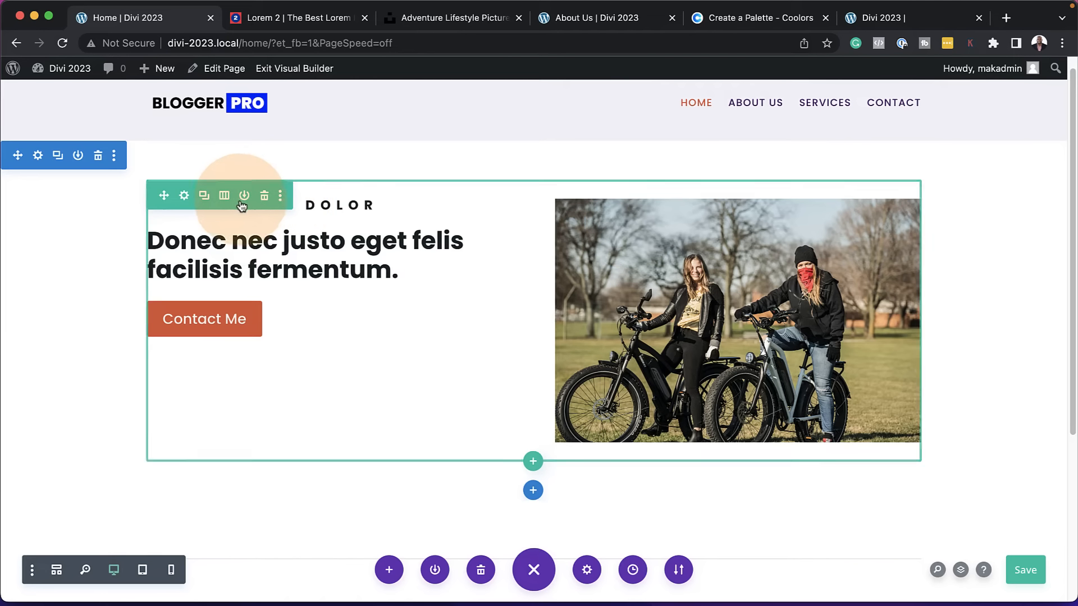
Set the top padding of the hero row's first column to 3% and save the row settings
left_click(184, 197)
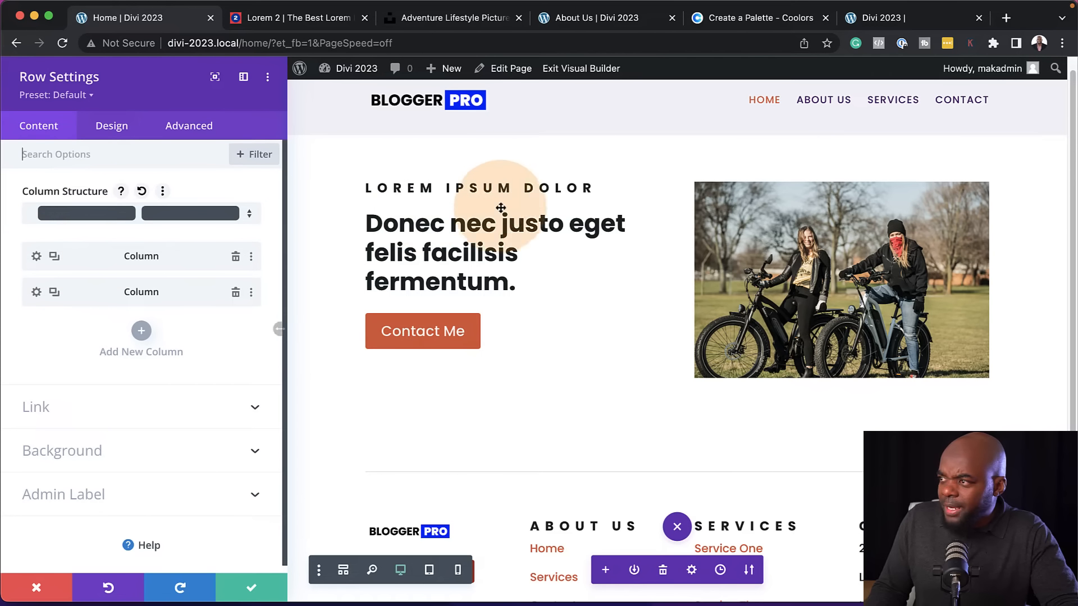
left_click(39, 257)
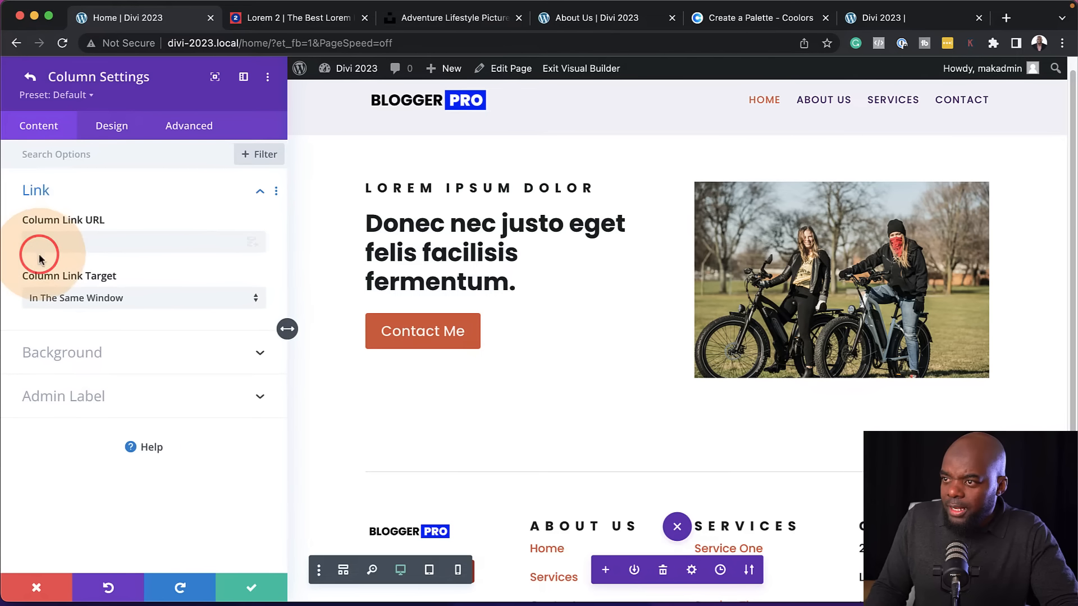
left_click(113, 128)
left_click(52, 193)
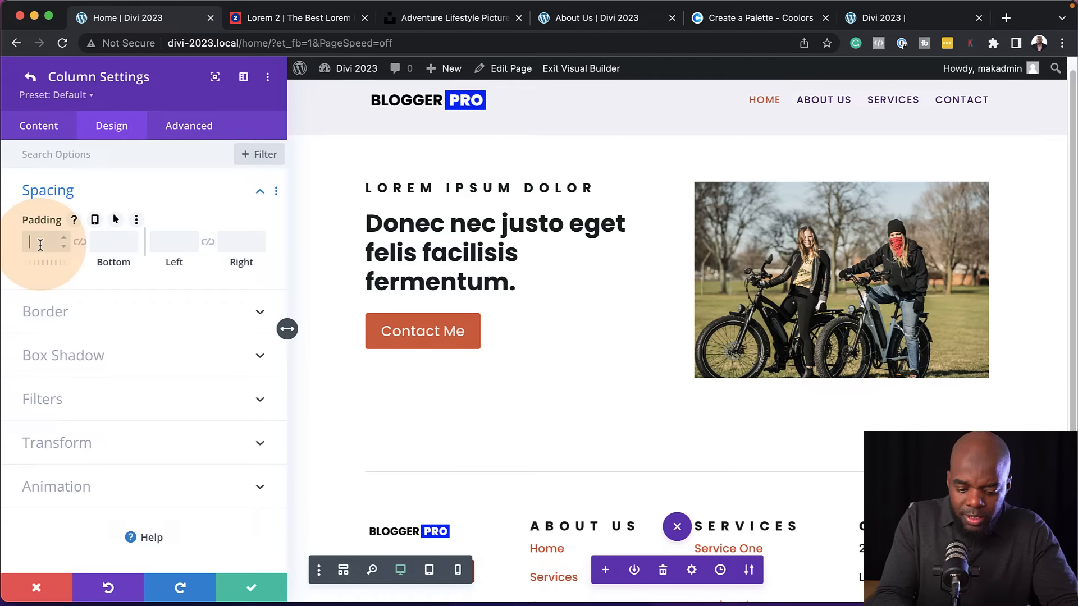
left_click(49, 259)
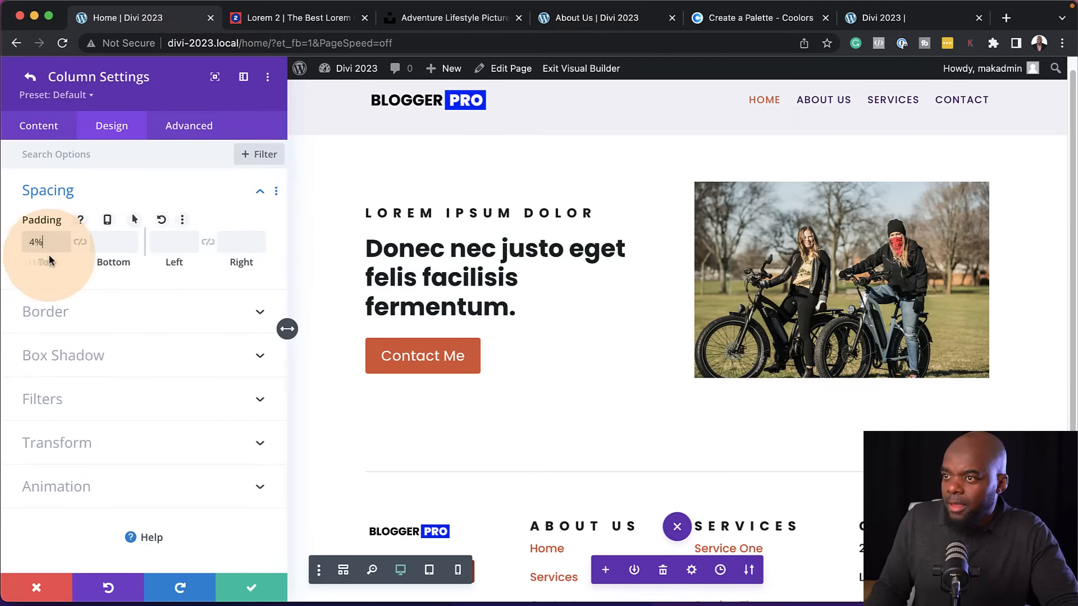
left_click(64, 247)
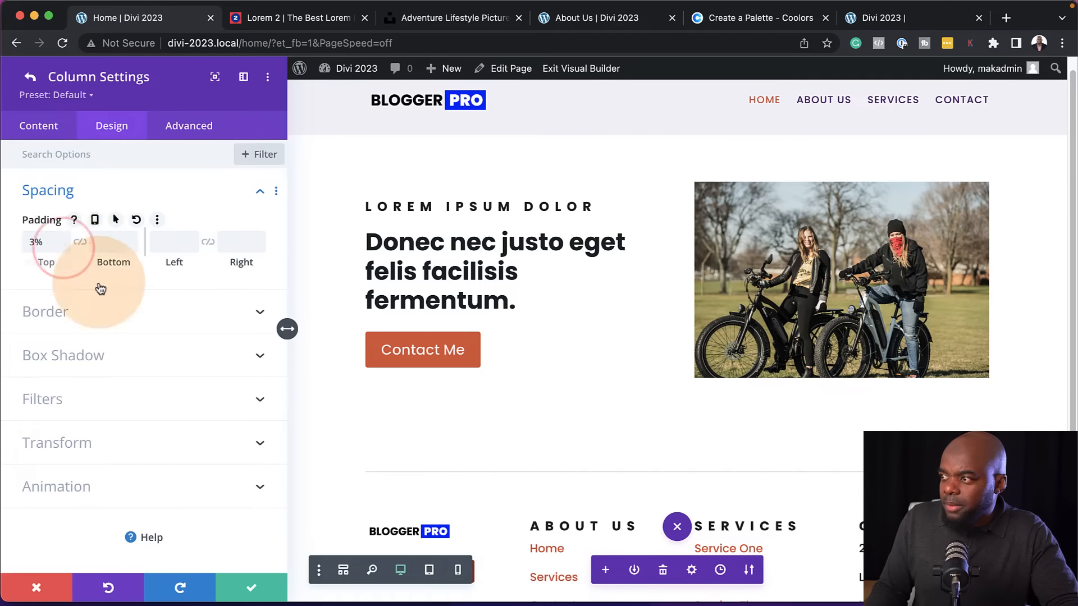
left_click(253, 587)
left_click(254, 587)
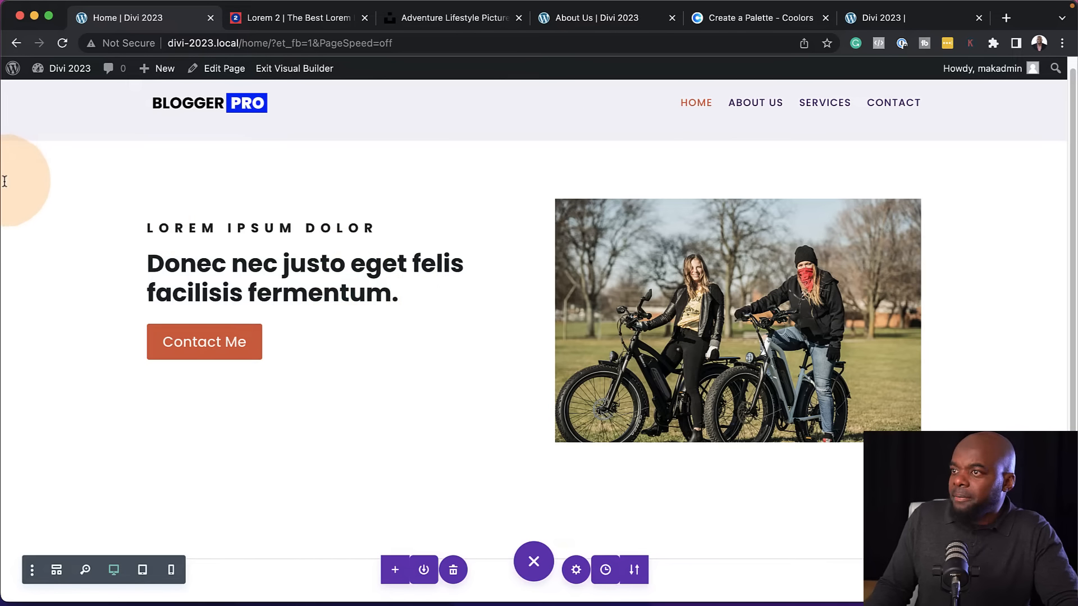
Set the hero section's minimum height to 80vh and check the spacing down to the footer
mouse_move(45, 167)
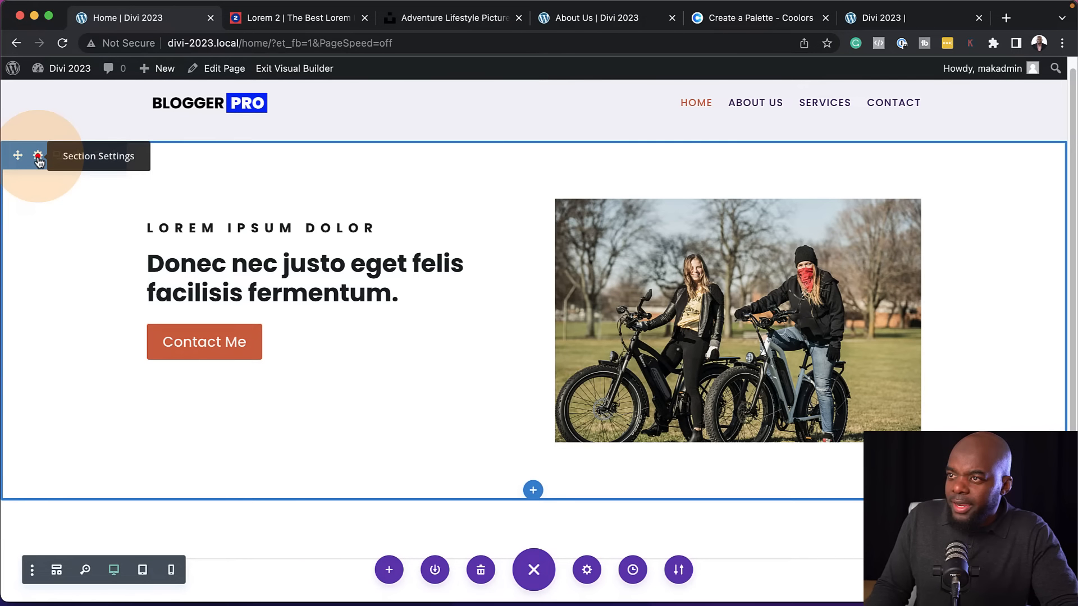
left_click(37, 158)
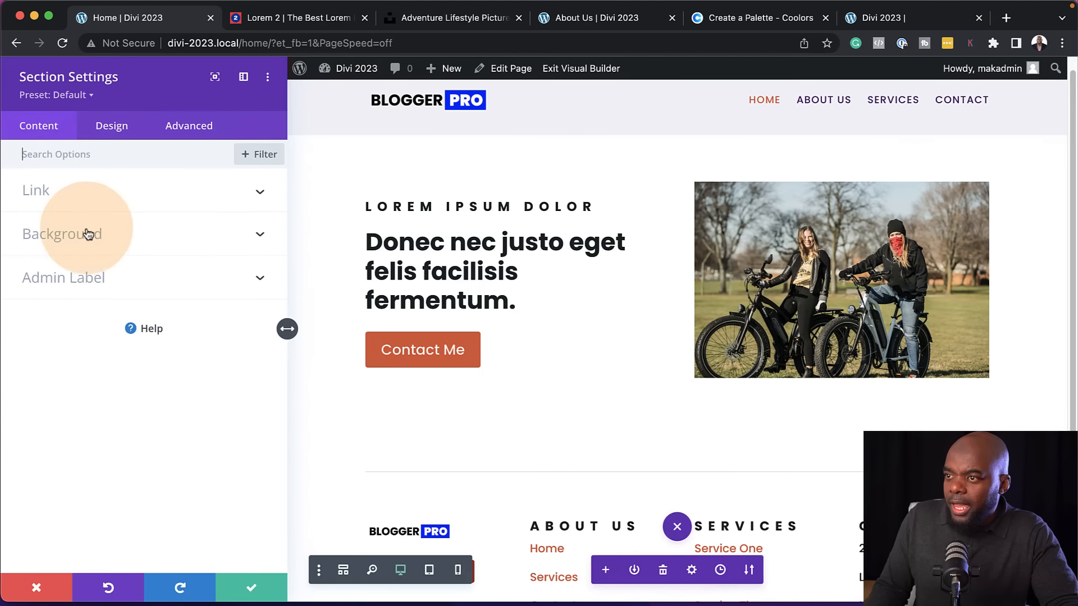
left_click(116, 125)
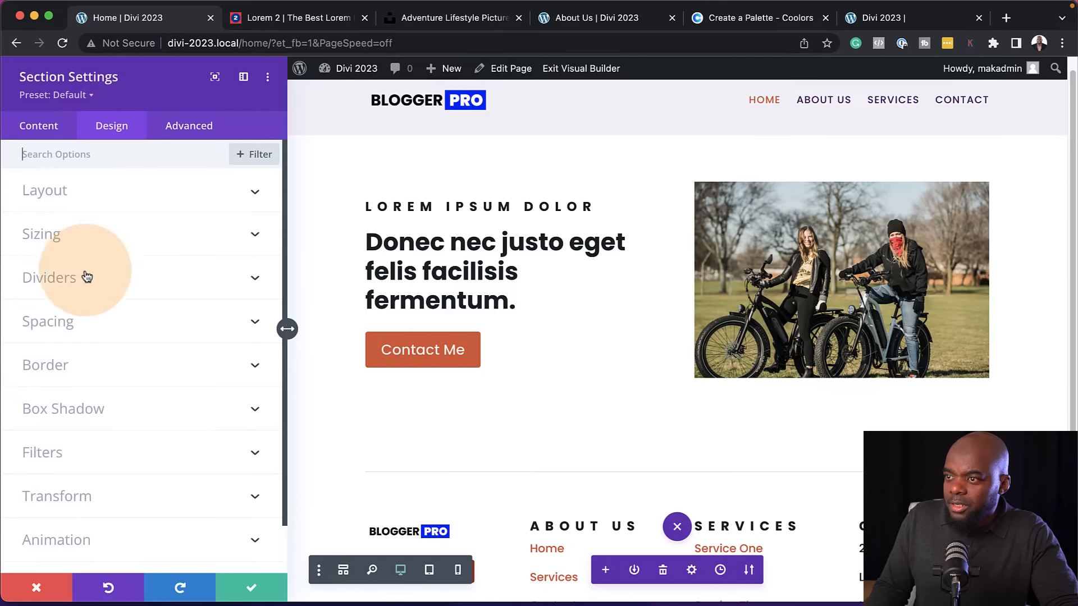
left_click(72, 234)
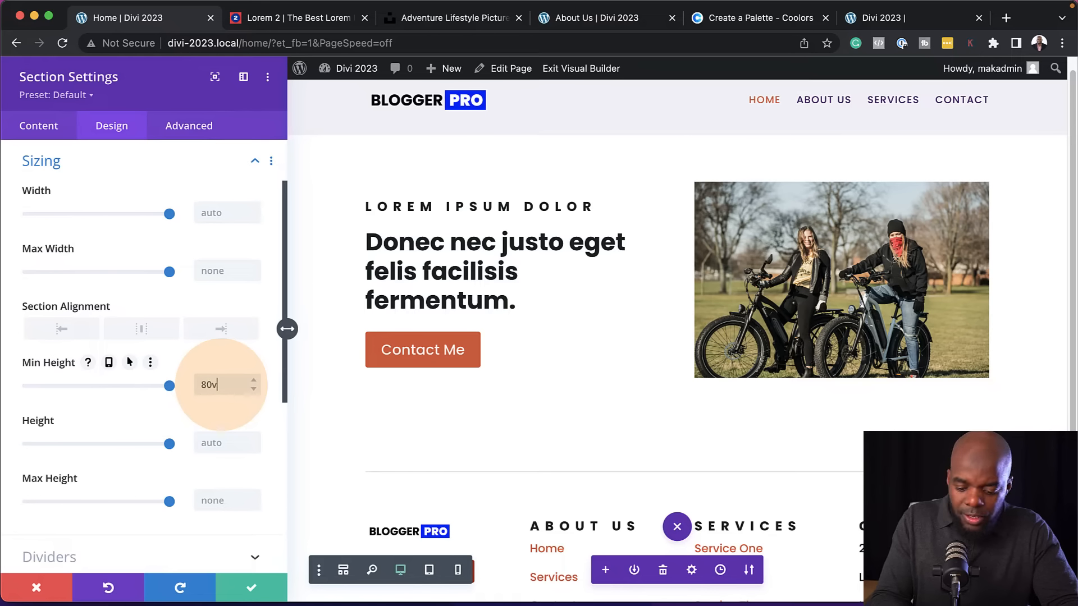
scroll(767, 416, "down", 5)
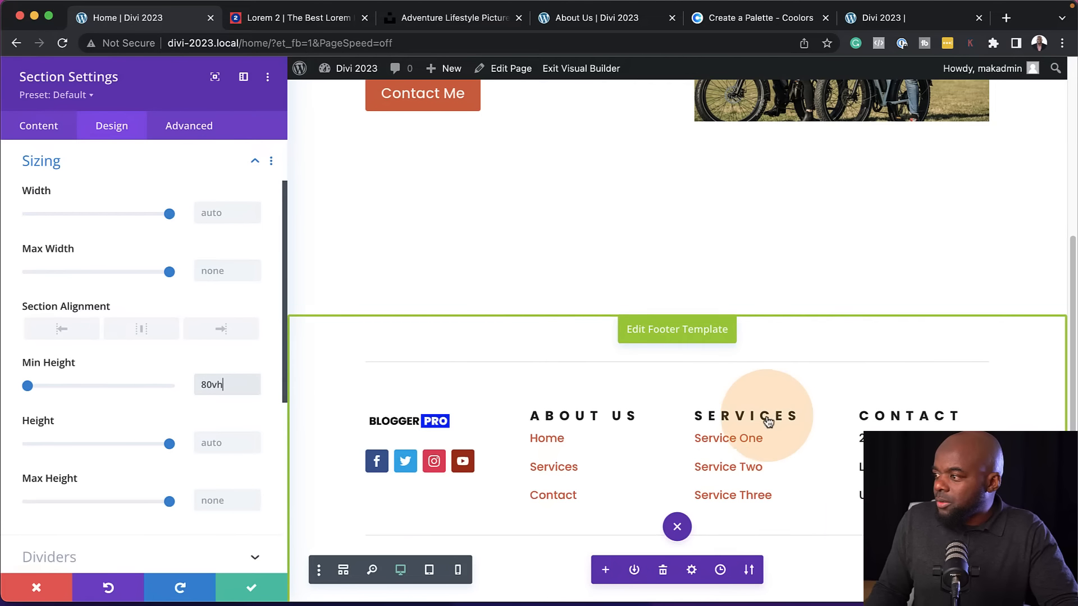
scroll(768, 416, "up", 2)
scroll(633, 376, "up", 5)
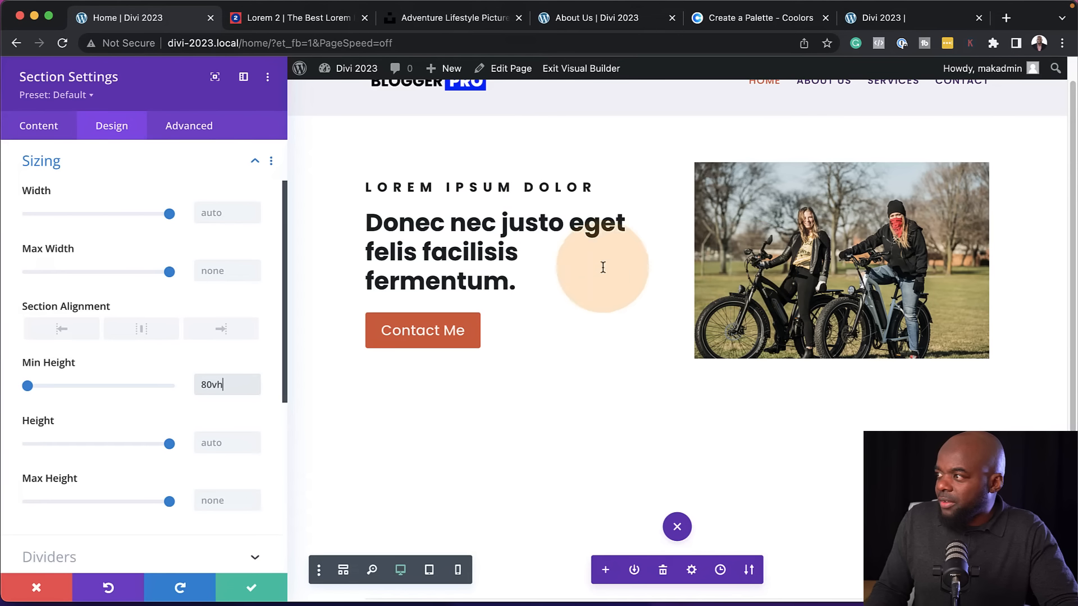
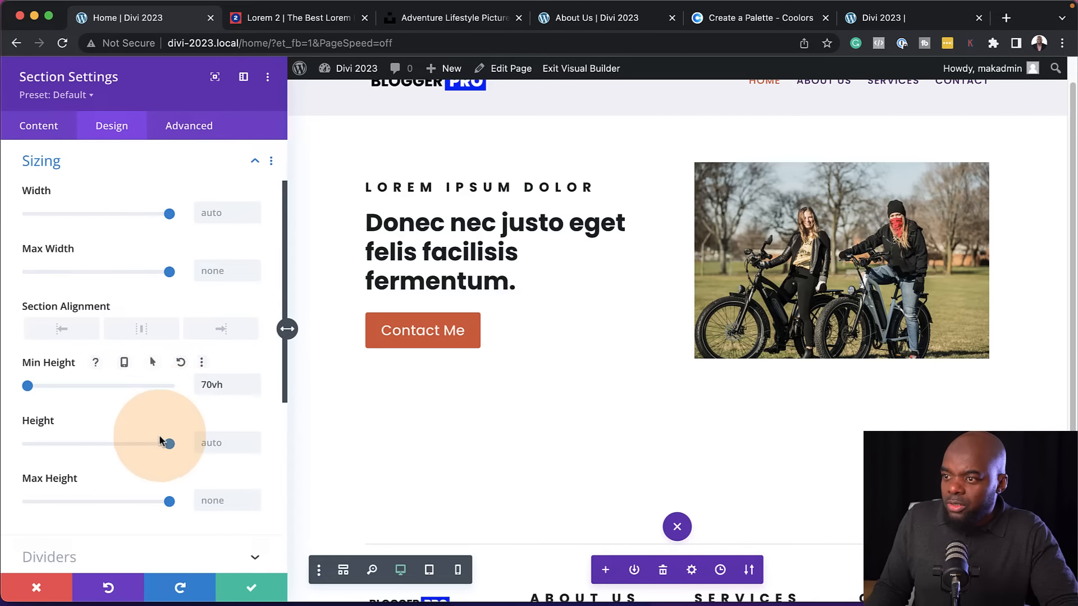
Set the hero section's top padding to 4% and save the section settings
scroll(160, 443, "up", 1)
scroll(160, 443, "up", 3)
scroll(161, 438, "down", 20)
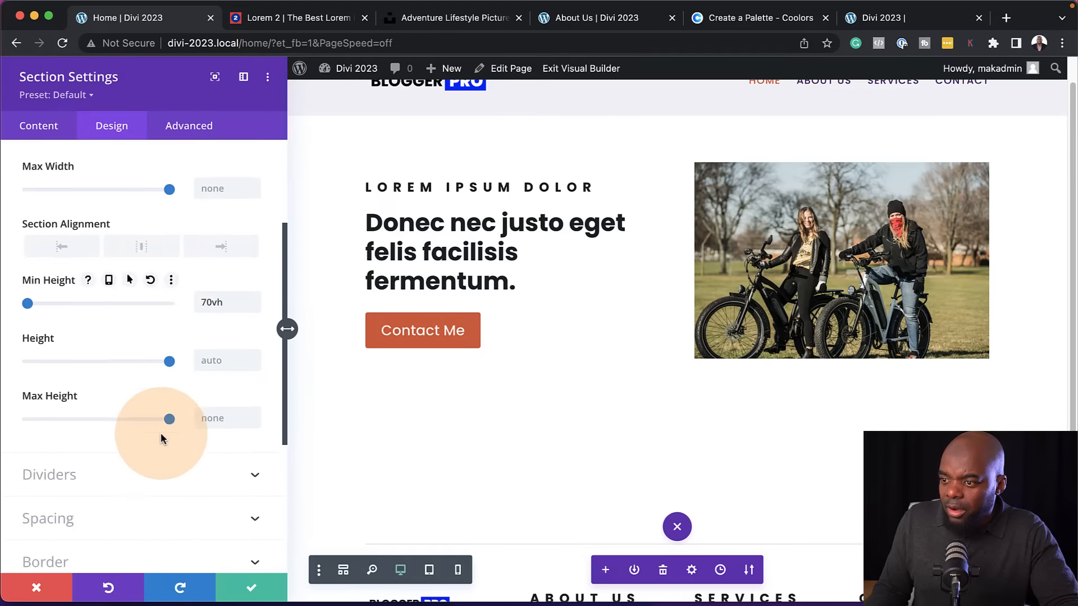
left_click(67, 280)
left_click(47, 287)
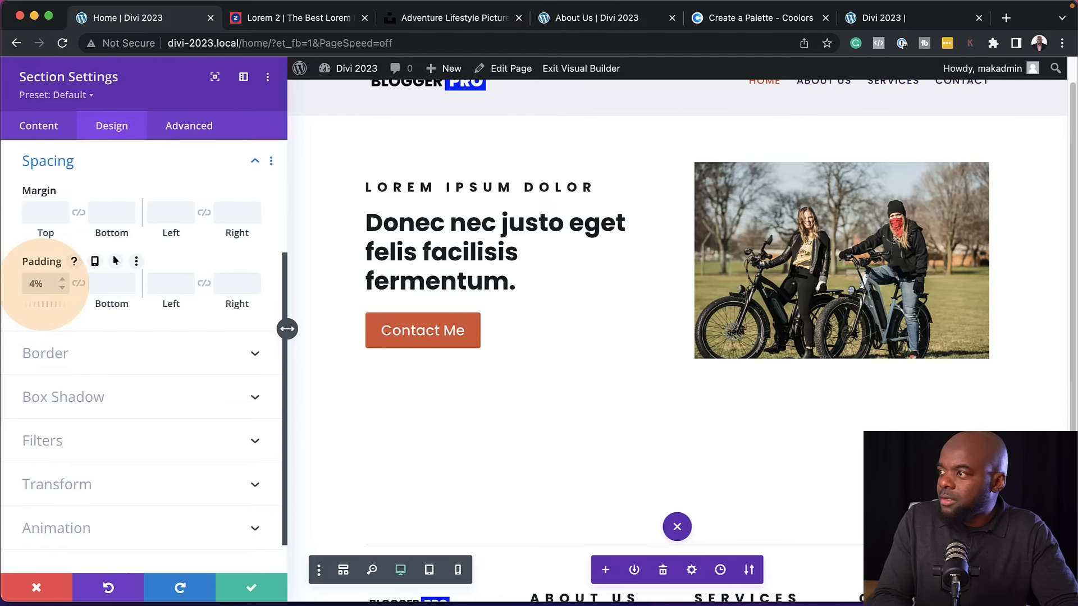
left_click(247, 587)
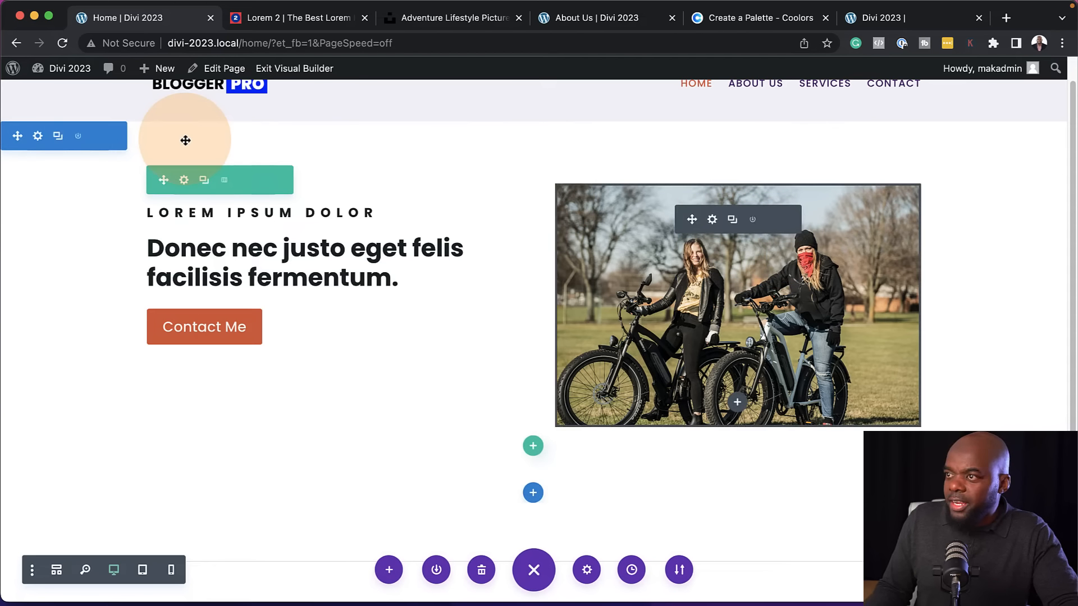
Give the hero section the saved dark purple as its background color
left_click(38, 136)
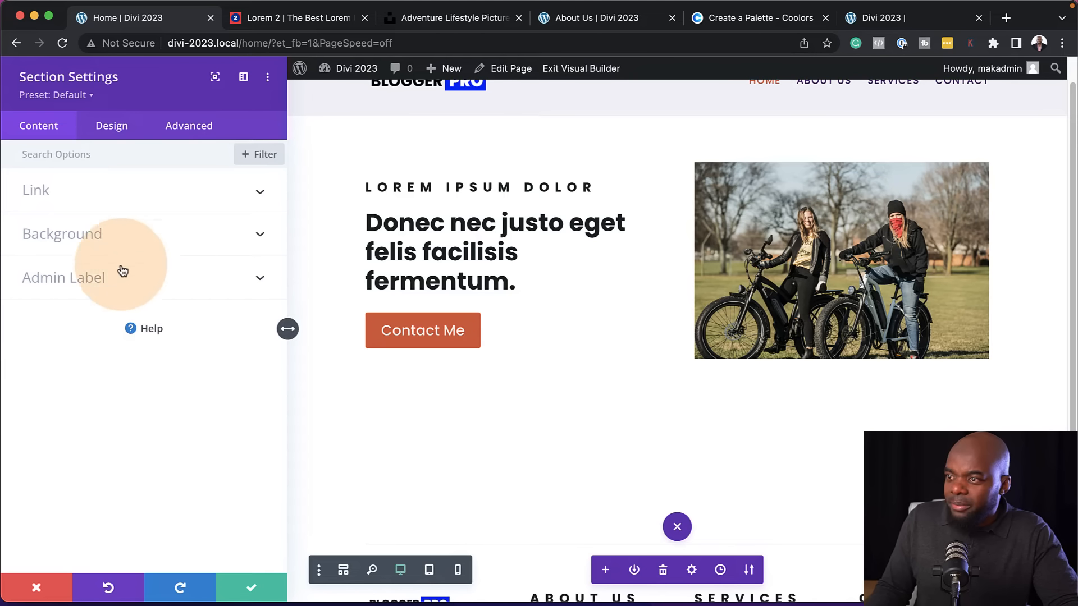
left_click(53, 245)
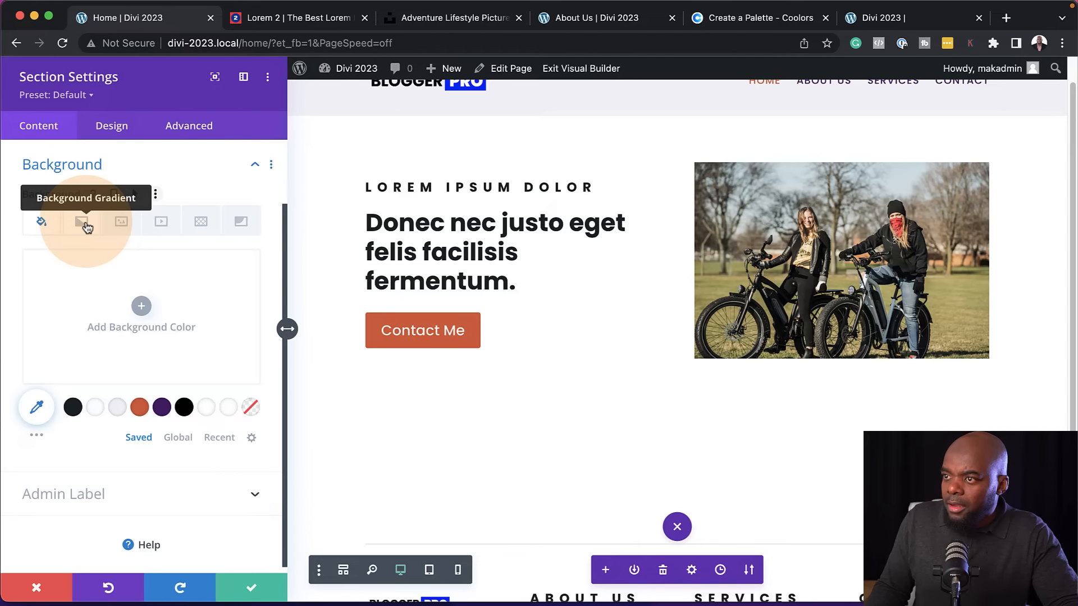
left_click(240, 221)
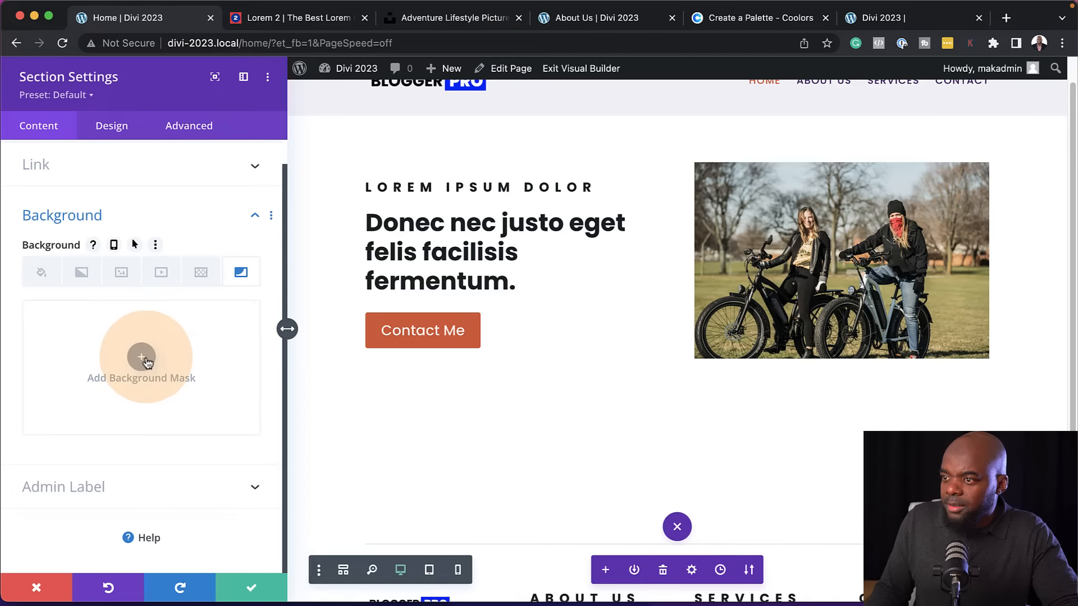
left_click(37, 272)
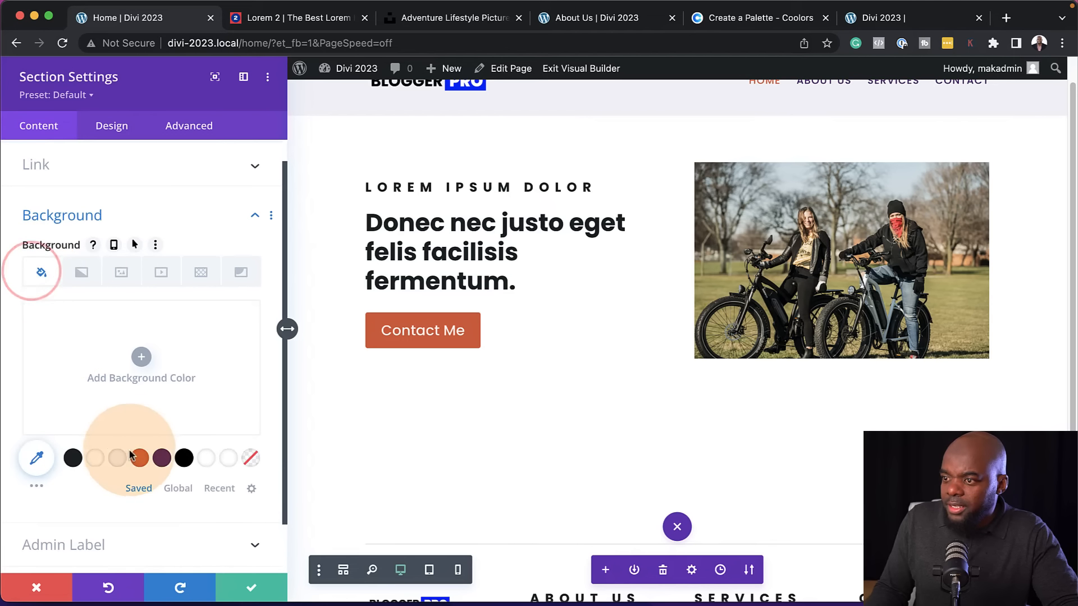
left_click(162, 459)
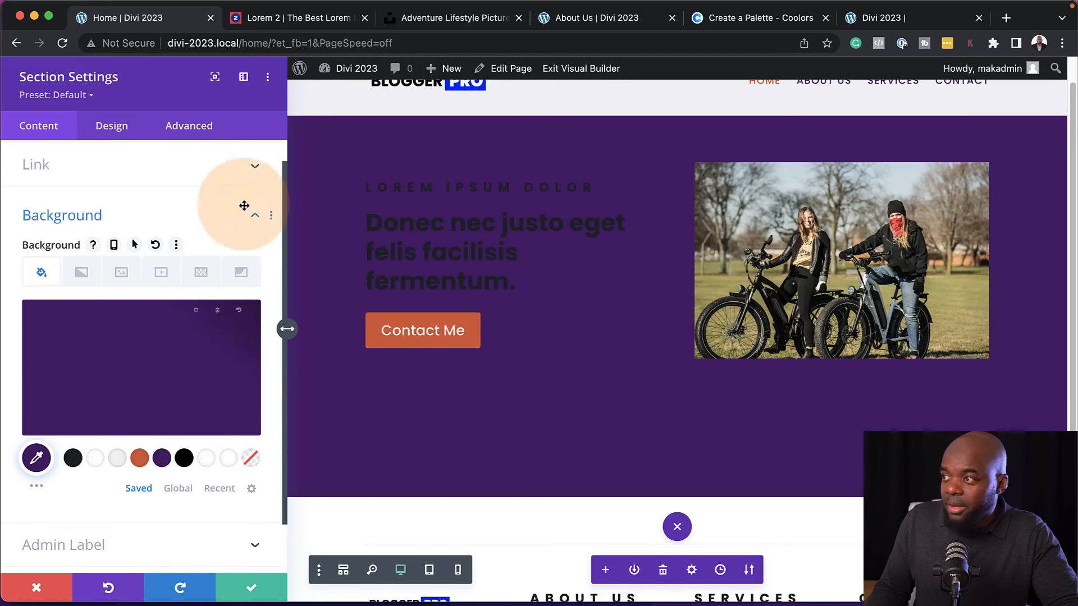
Add a Triangles background mask to the hero section, flip it vertically, and save the section settings
left_click(243, 275)
left_click(144, 378)
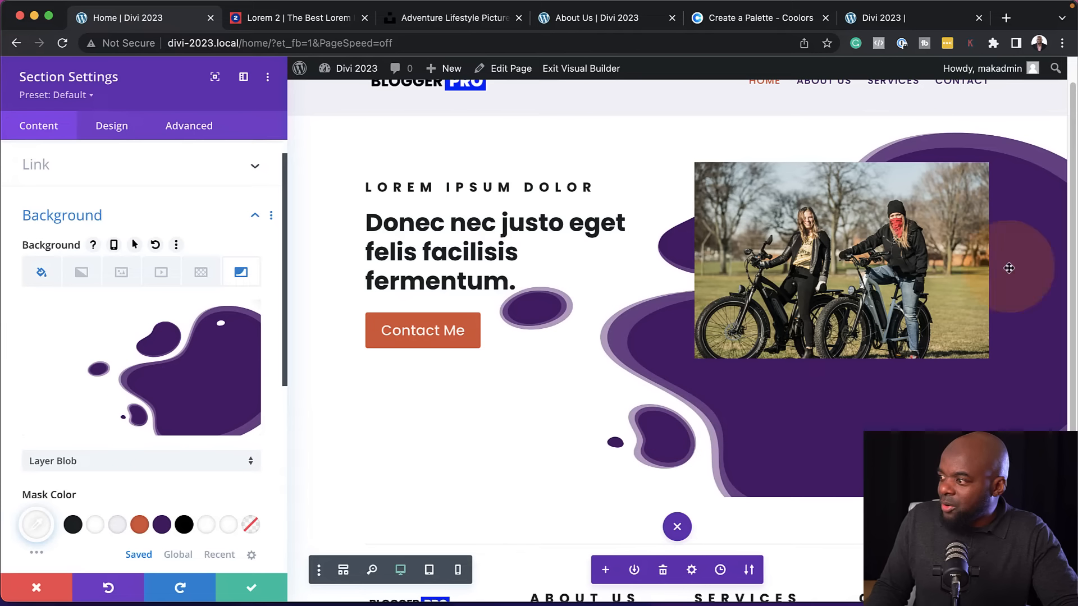
scroll(200, 474, "down", 2)
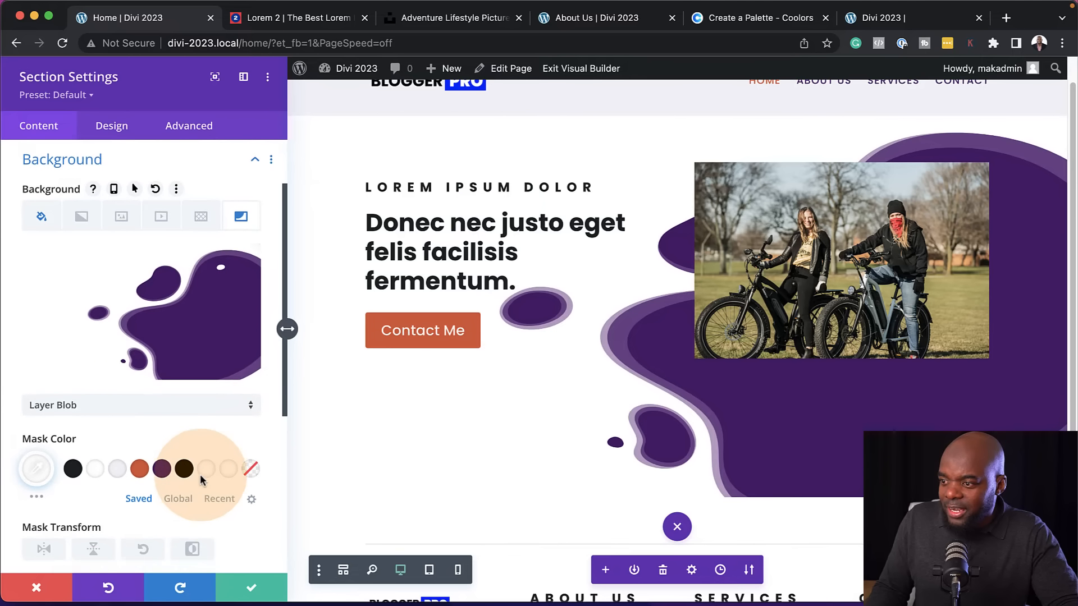
scroll(200, 474, "down", 5)
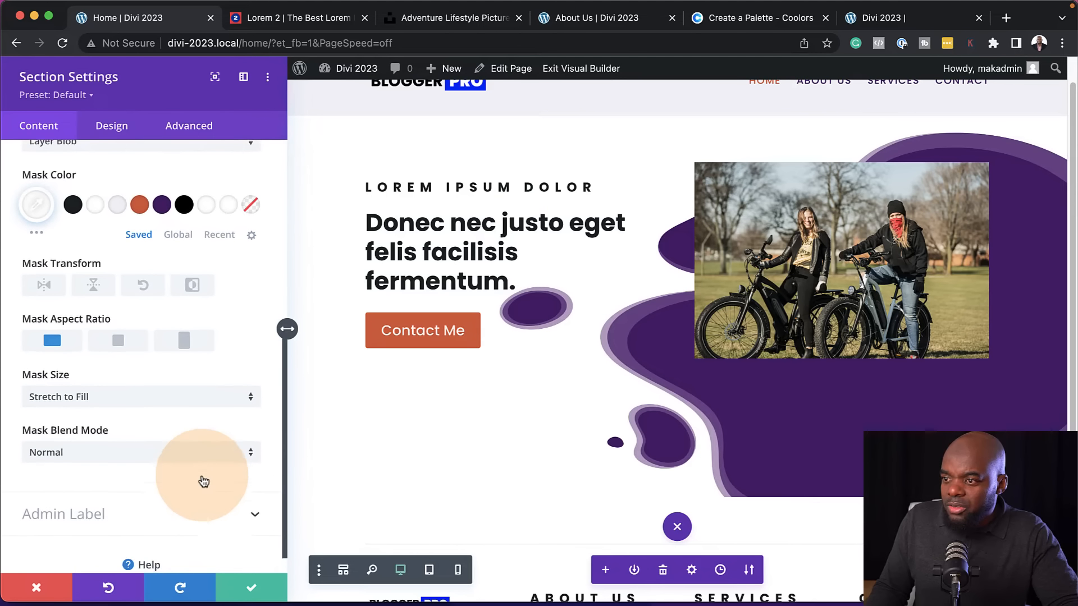
scroll(153, 424, "up", 3)
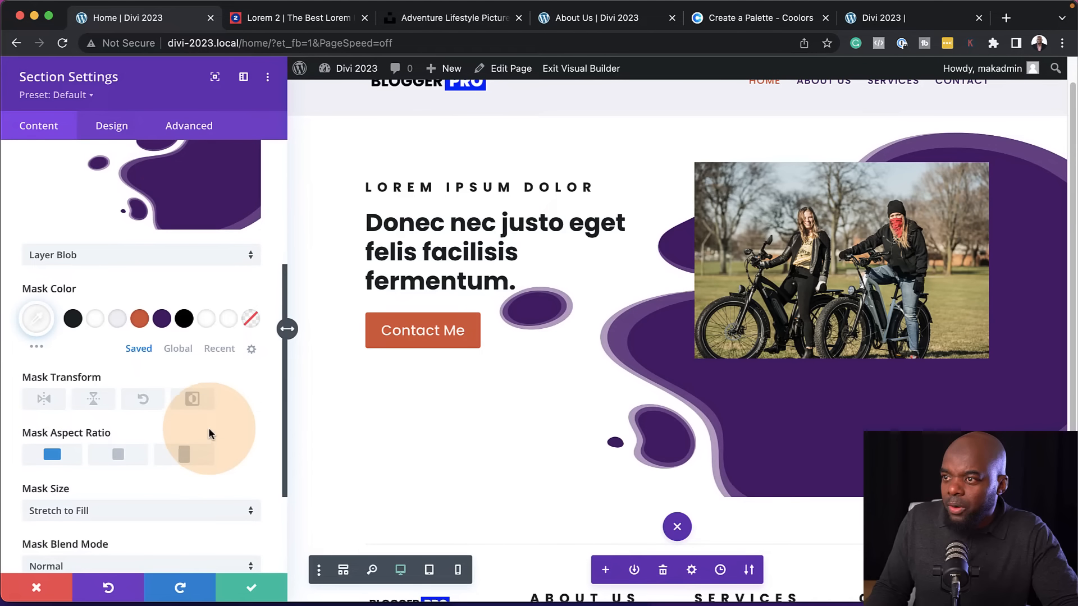
left_click(126, 255)
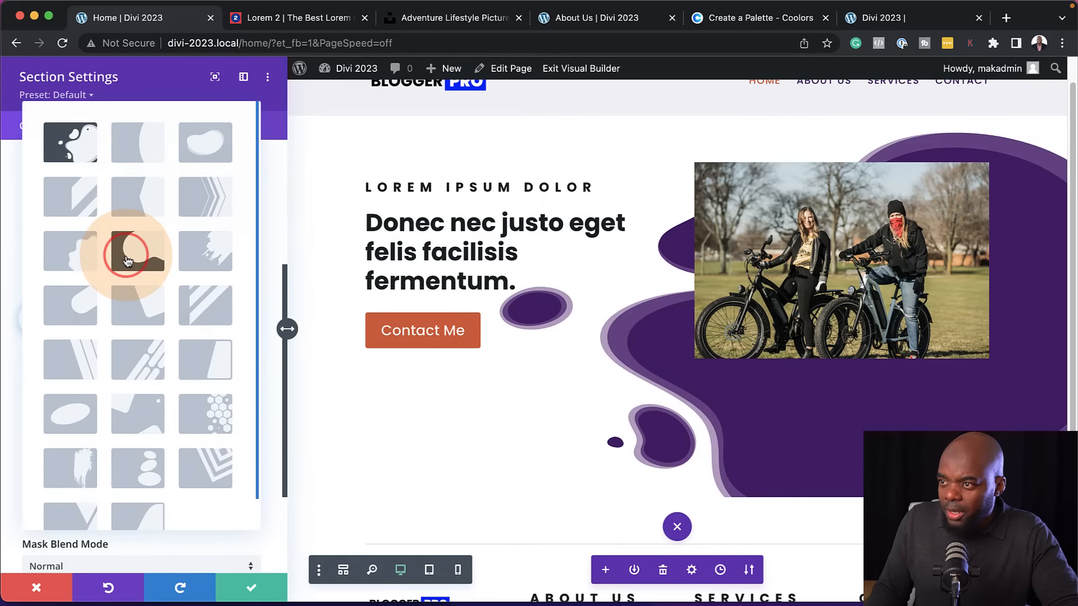
left_click(127, 260)
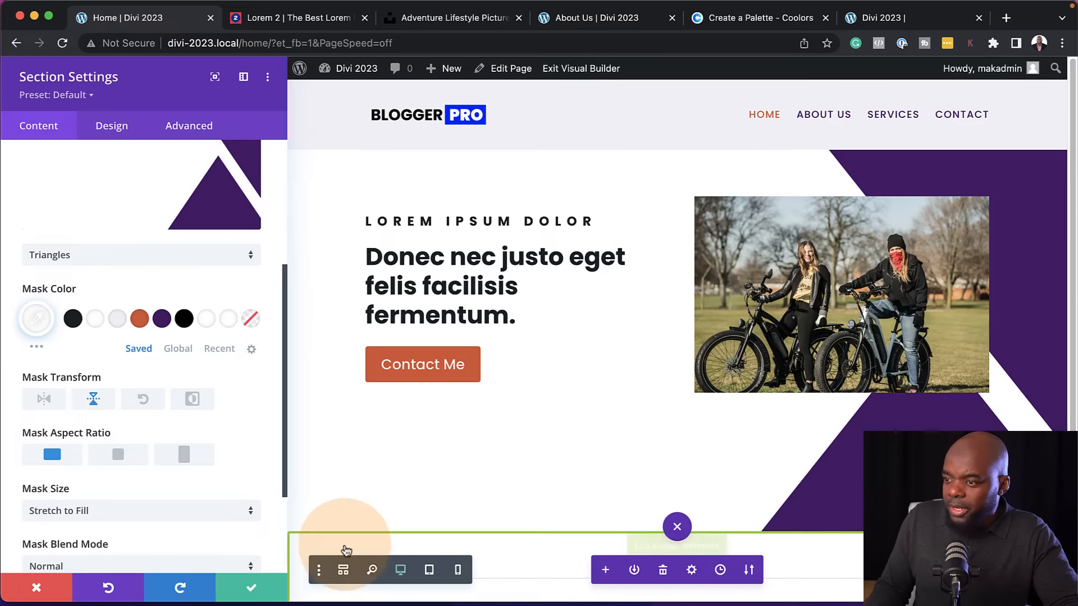
left_click(251, 588)
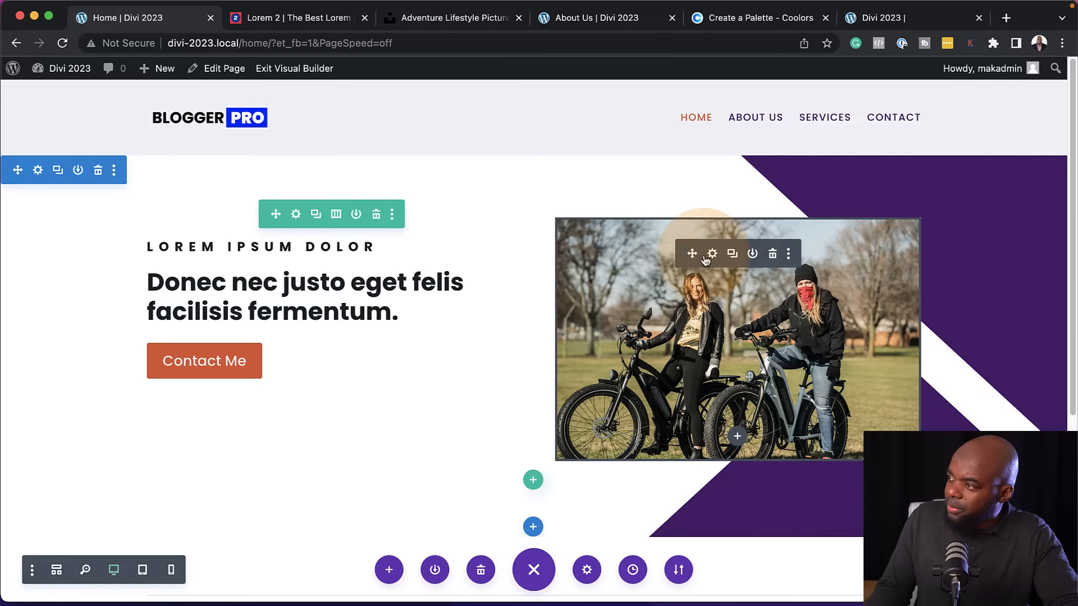
Round all four corners of the hero image by 8px in its border settings
left_click(712, 254)
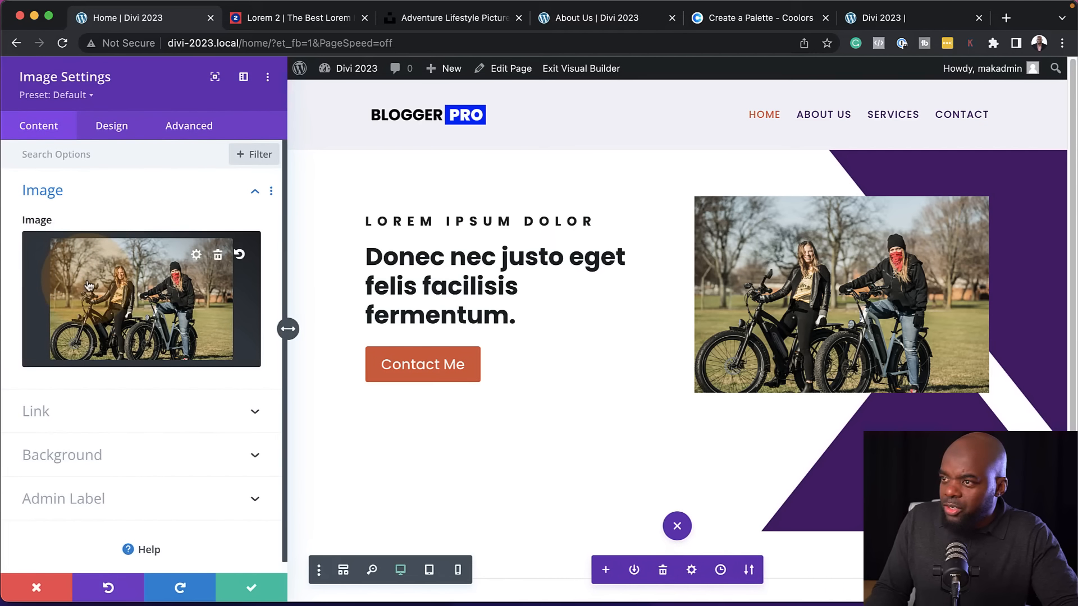
left_click(113, 130)
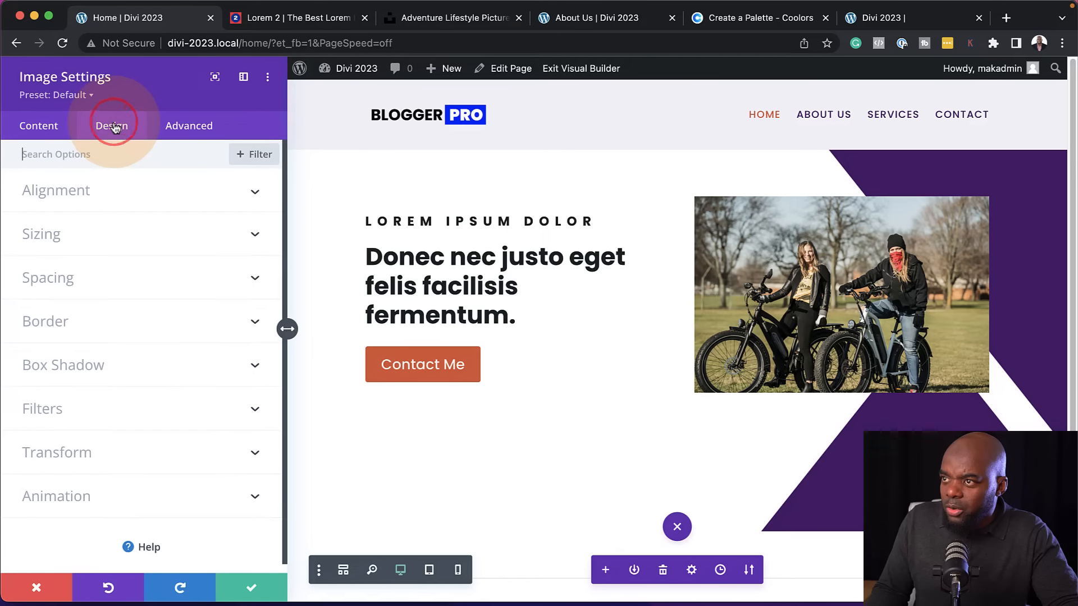
left_click(64, 330)
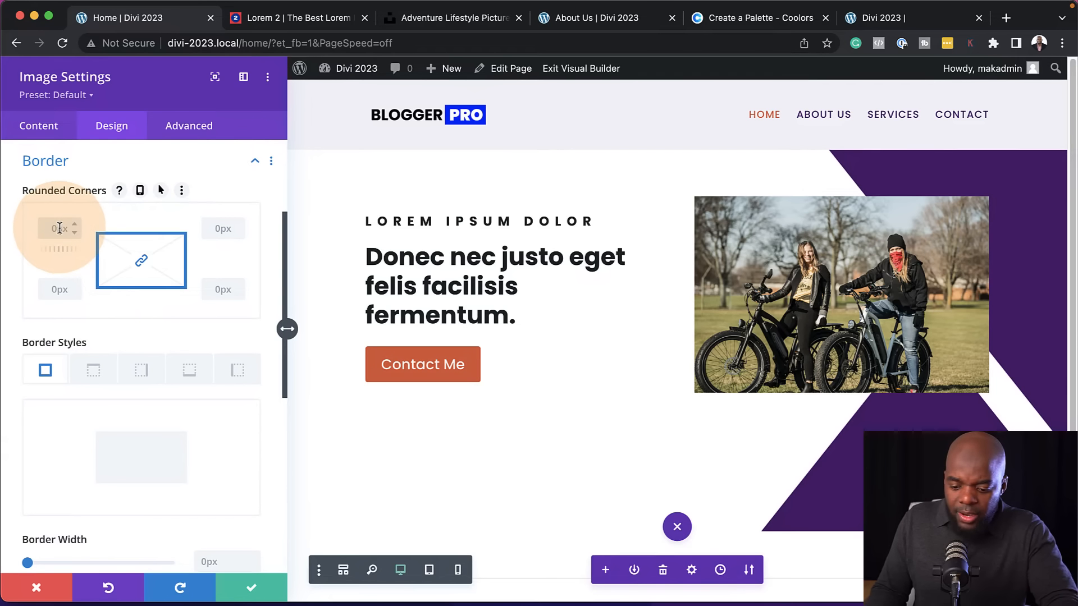
Create an image preset named Rounded Corners from the current styles, assign it as default, and save the preset and the image module
left_click(76, 97)
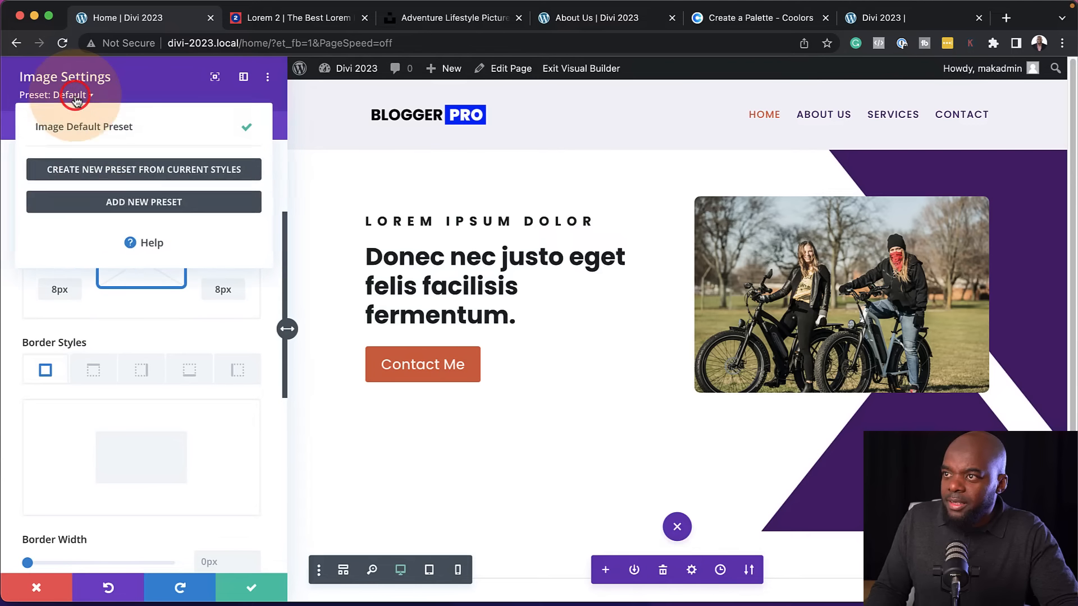
left_click(99, 169)
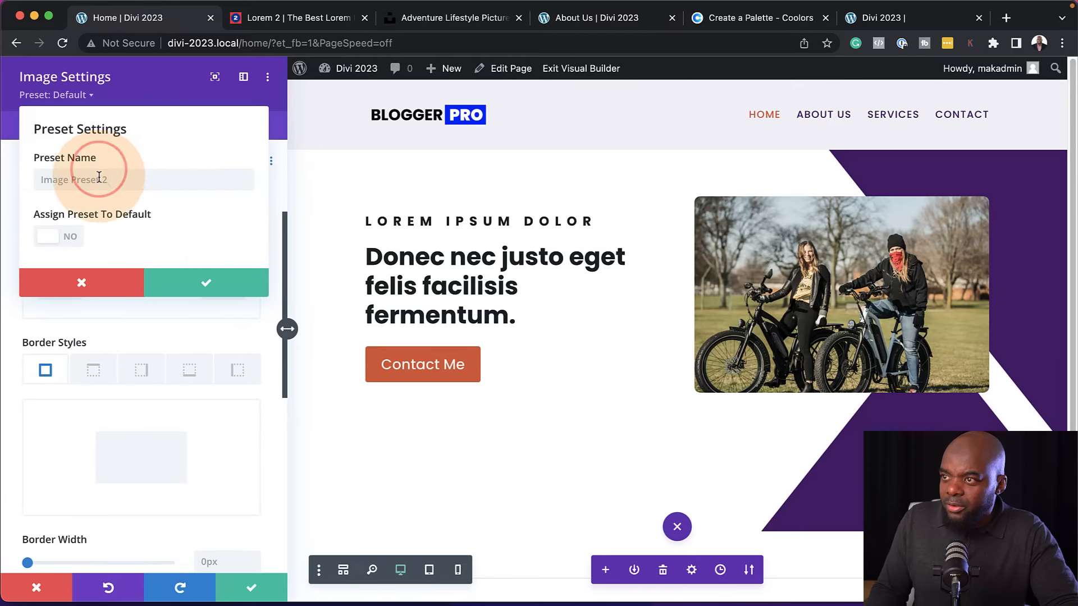
type("Rounded Corners")
left_click(71, 237)
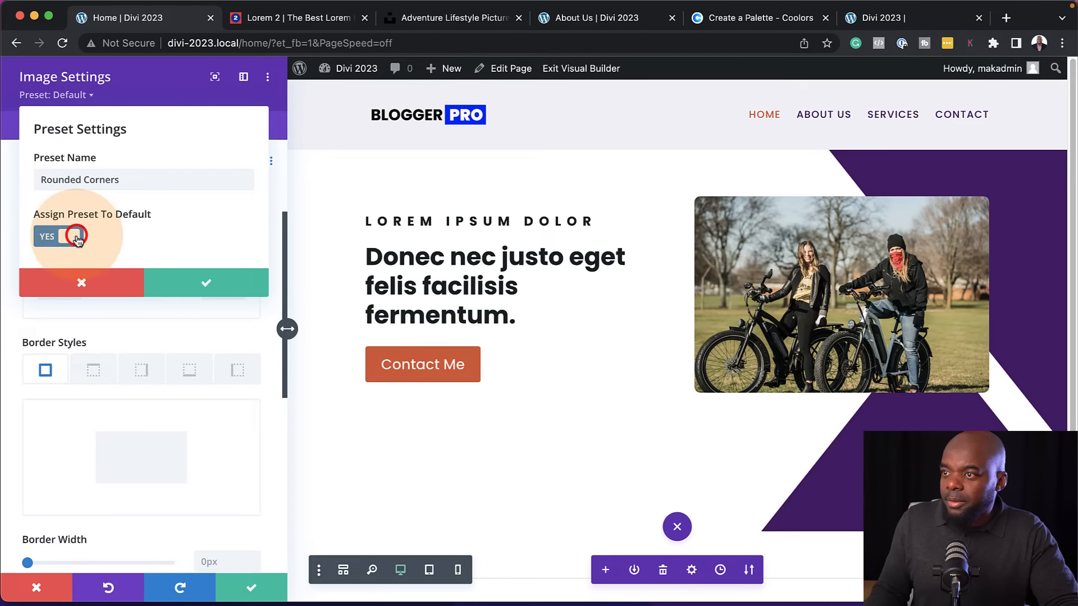
left_click(230, 283)
left_click(241, 587)
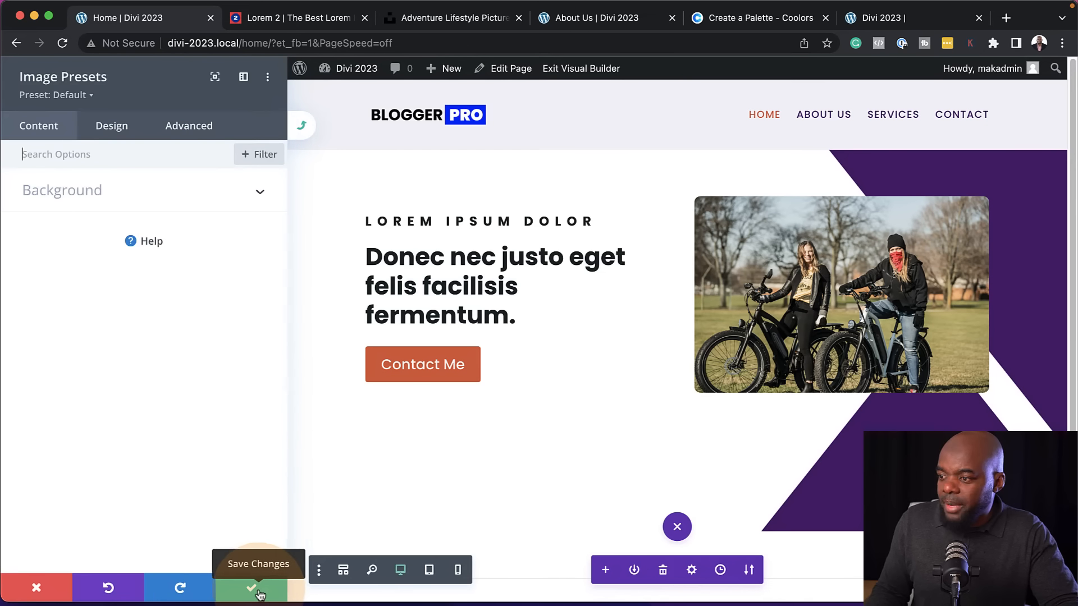
left_click(252, 588)
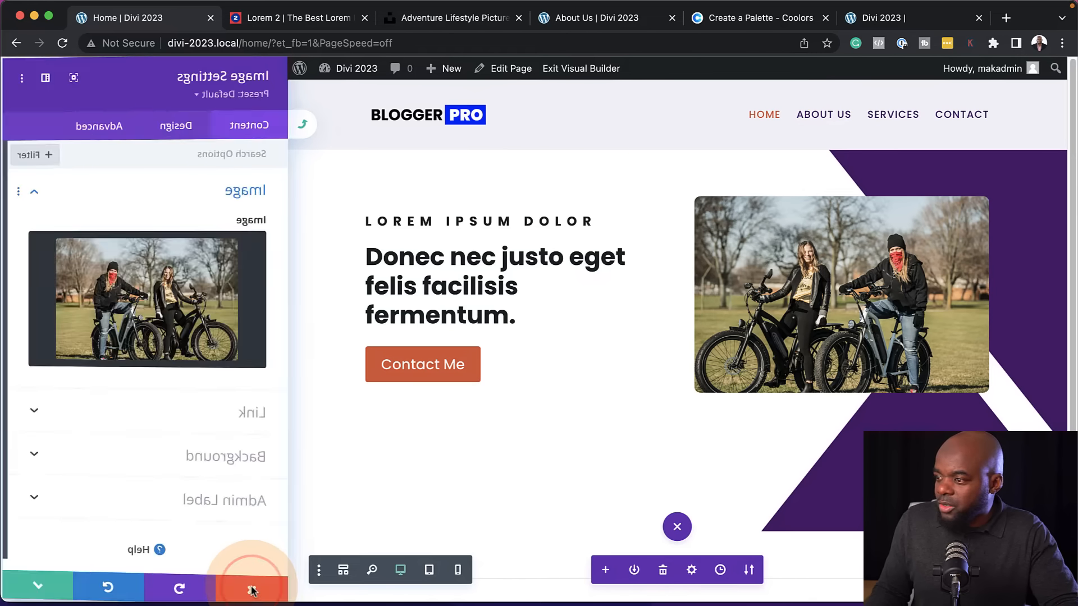
left_click(252, 588)
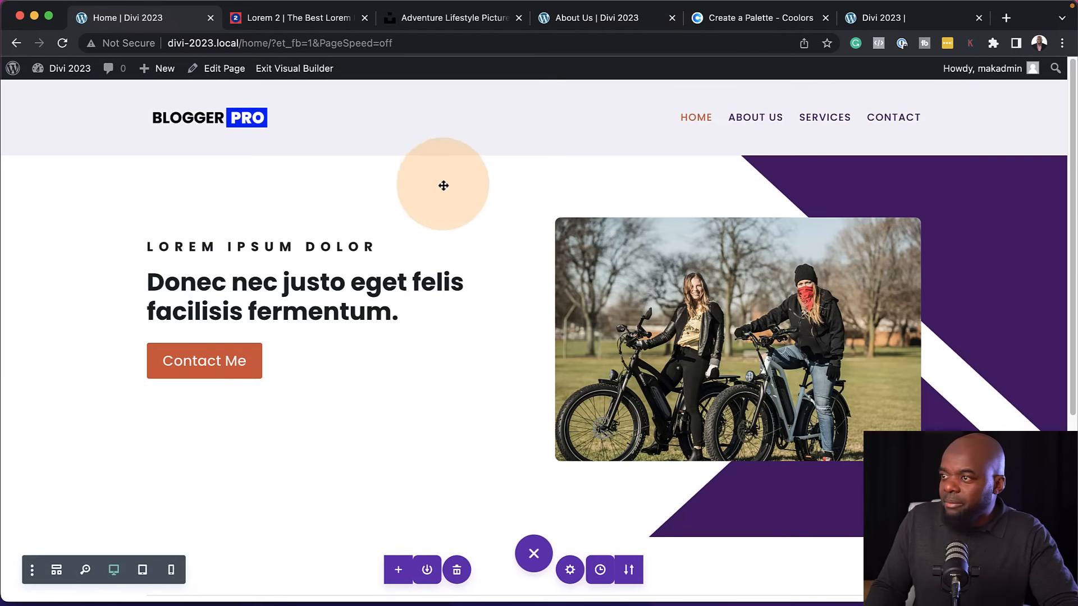
Insert a new regular section with a single-column row between the hero section and the footer
scroll(624, 356, "down", 1)
scroll(623, 355, "down", 5)
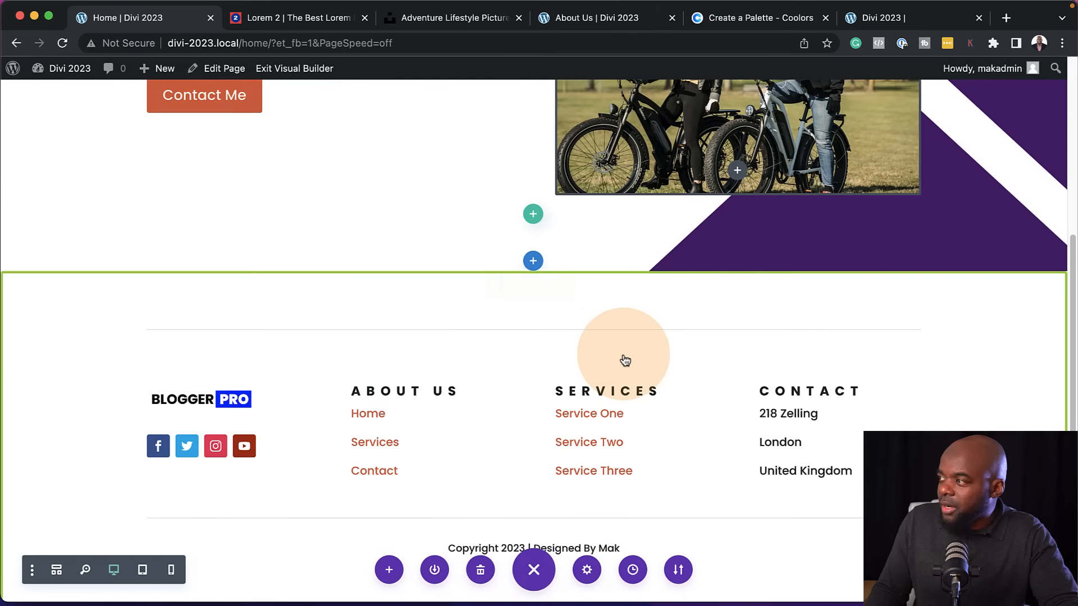
left_click(532, 265)
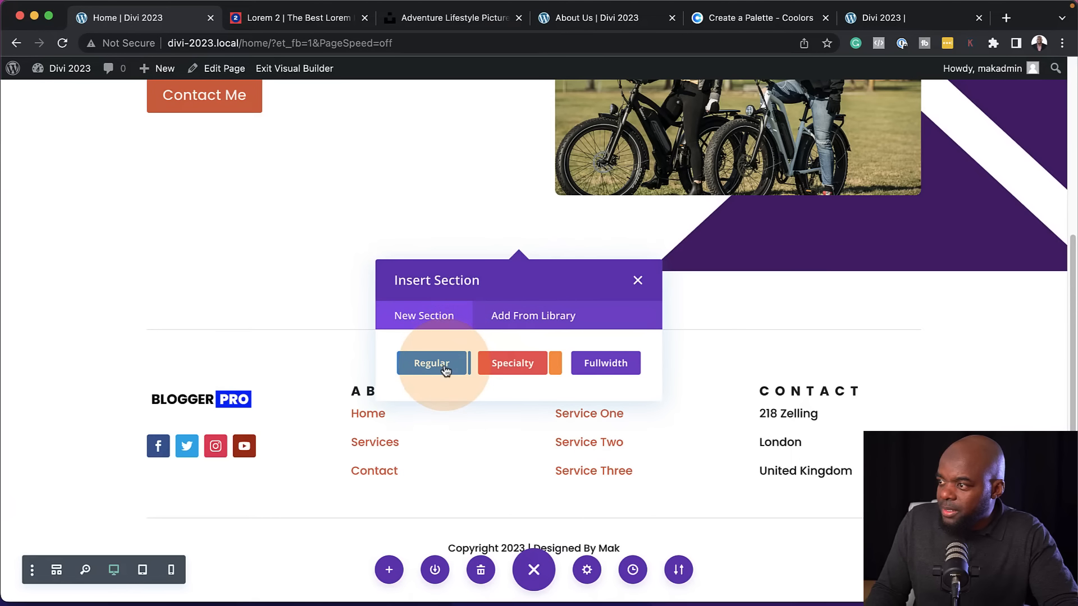
left_click(446, 369)
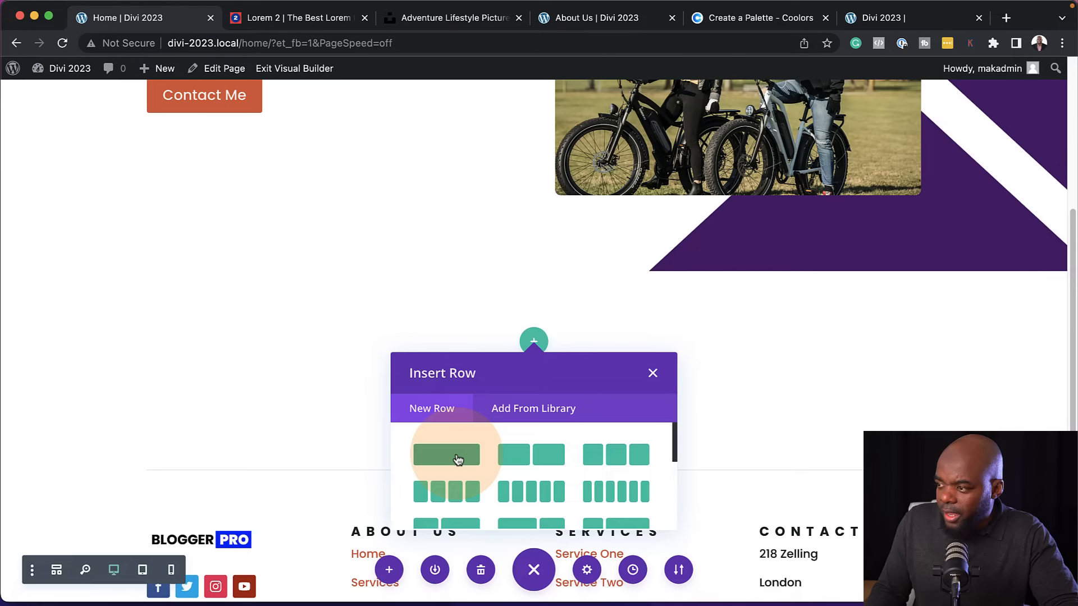
left_click(458, 460)
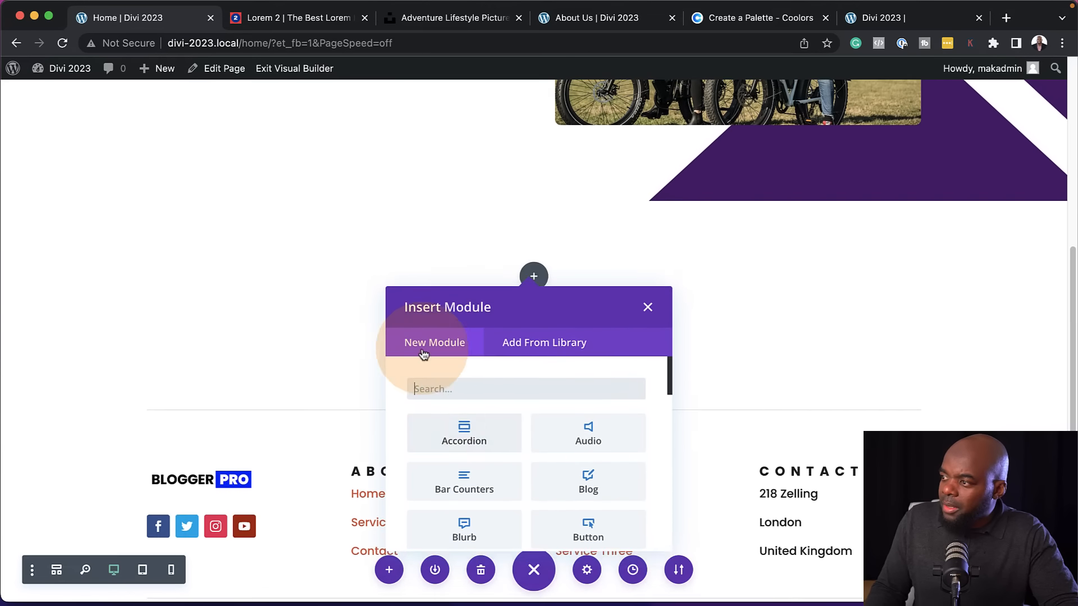
Add a Text module to the new row and replace its sample content with "Services"
type("t")
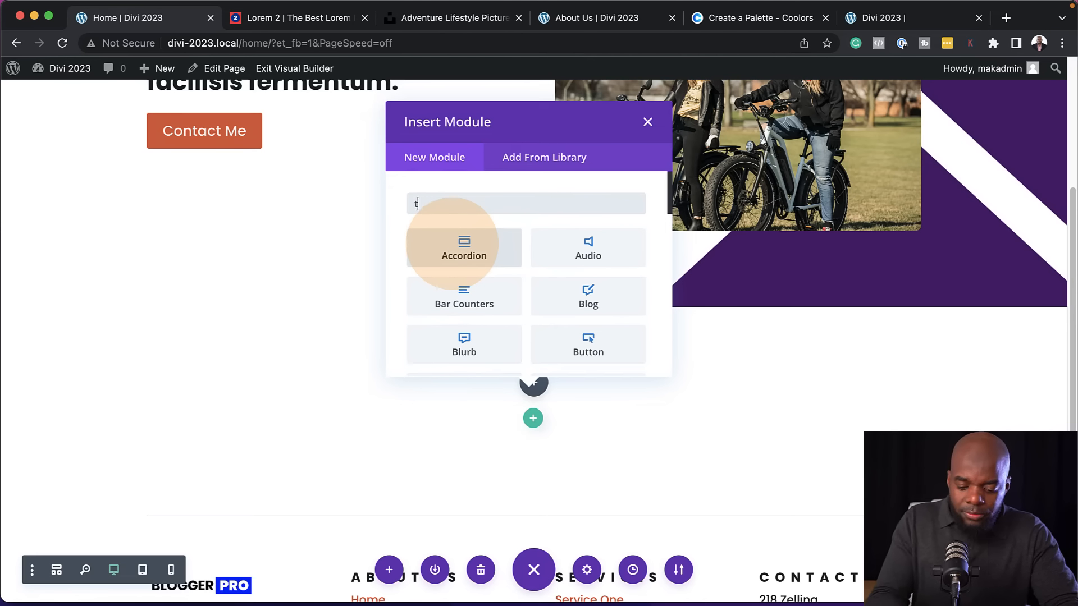
type("ext")
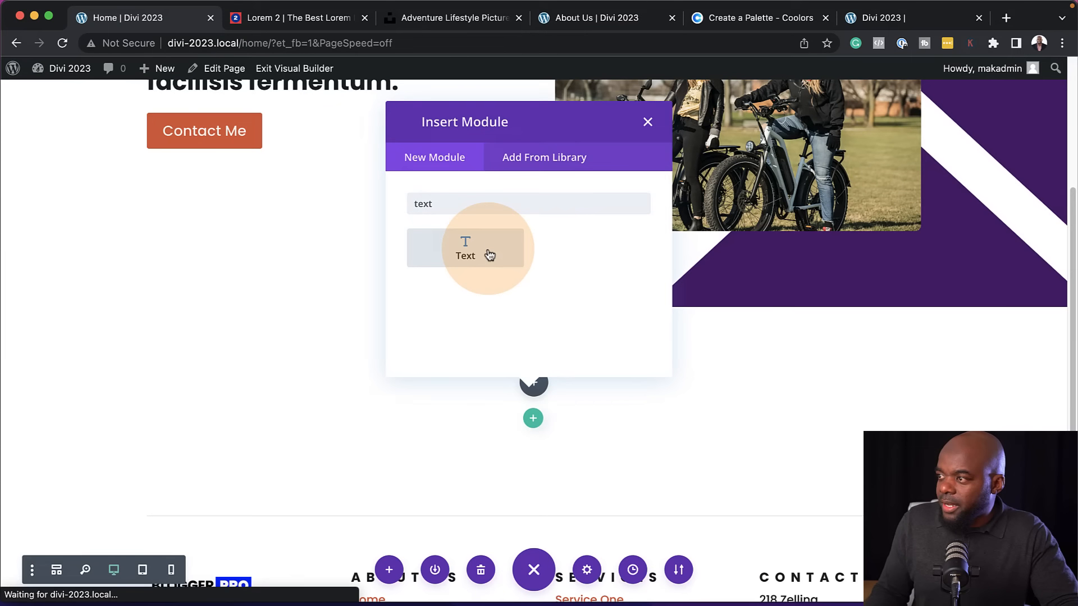
left_click(489, 256)
left_click_drag(193, 430, 11, 338)
type("Services")
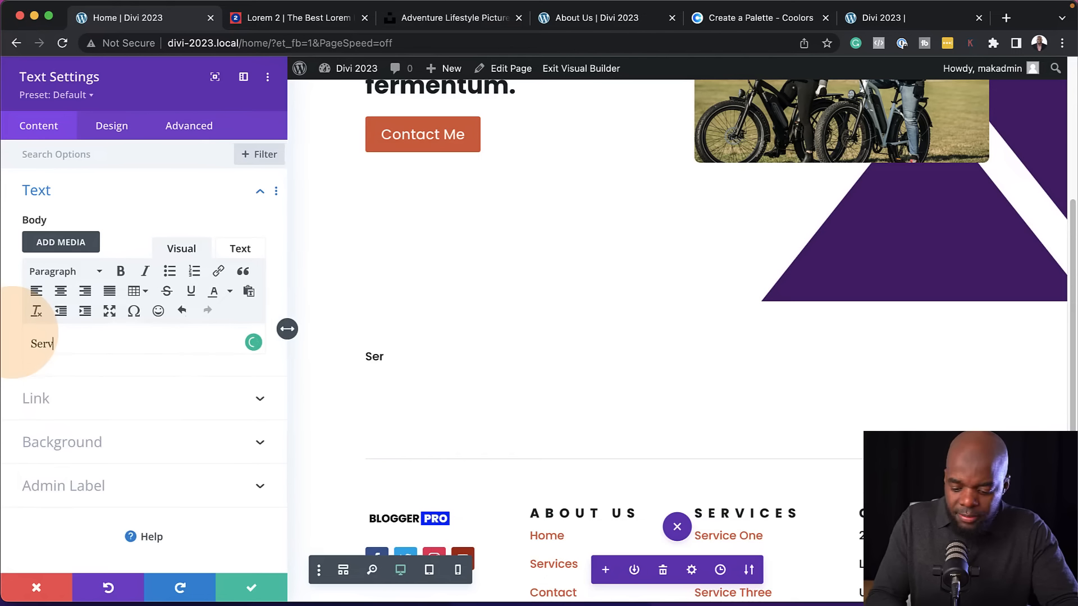
Format the "Services" text as a centered Heading 4 and save the module
double_click(78, 345)
left_click(70, 272)
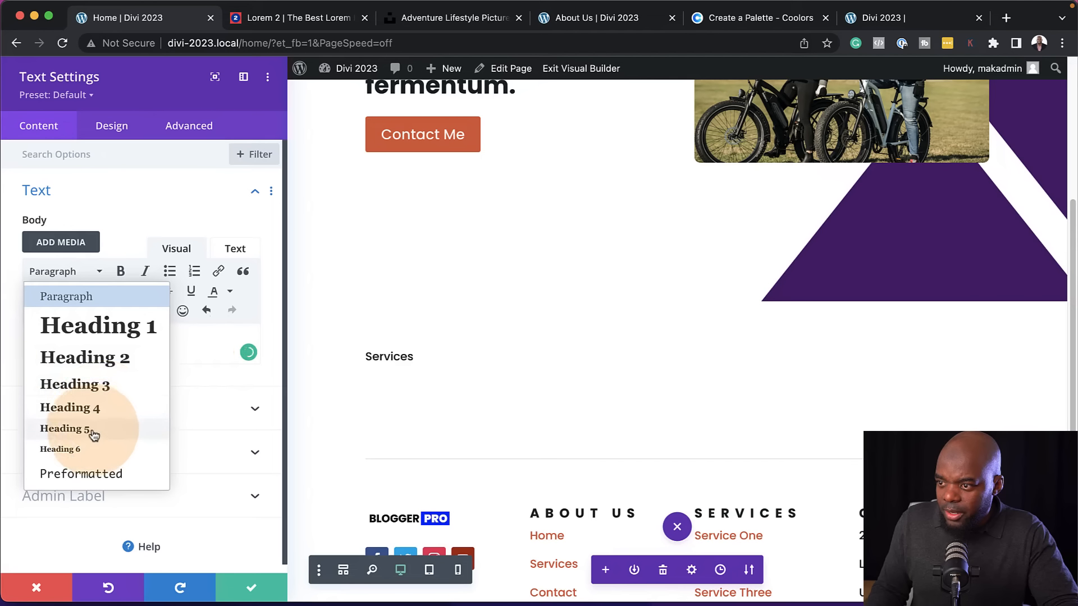
left_click(94, 410)
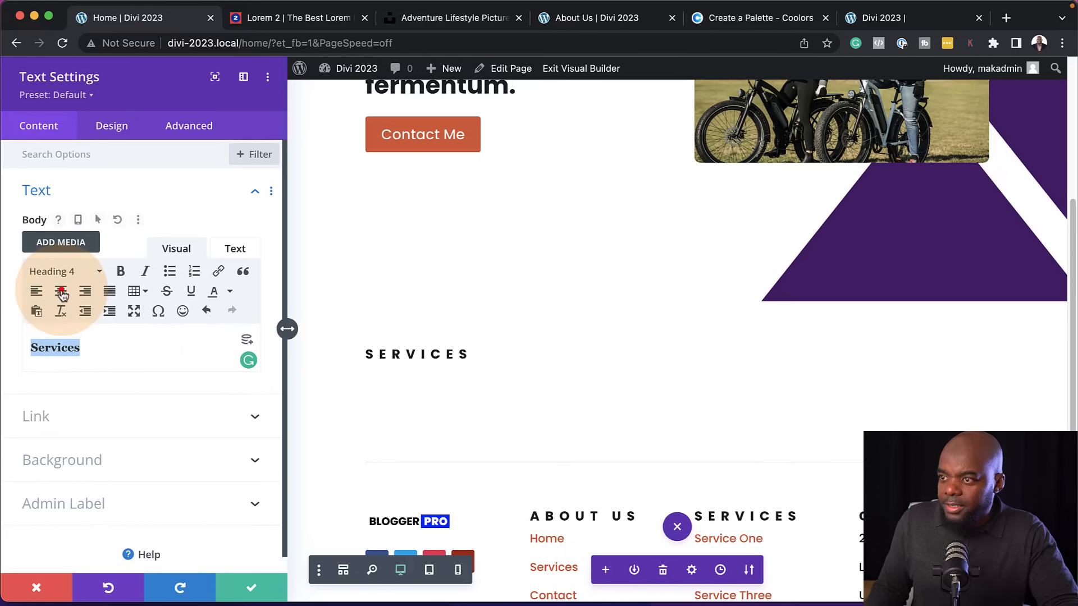
left_click(60, 291)
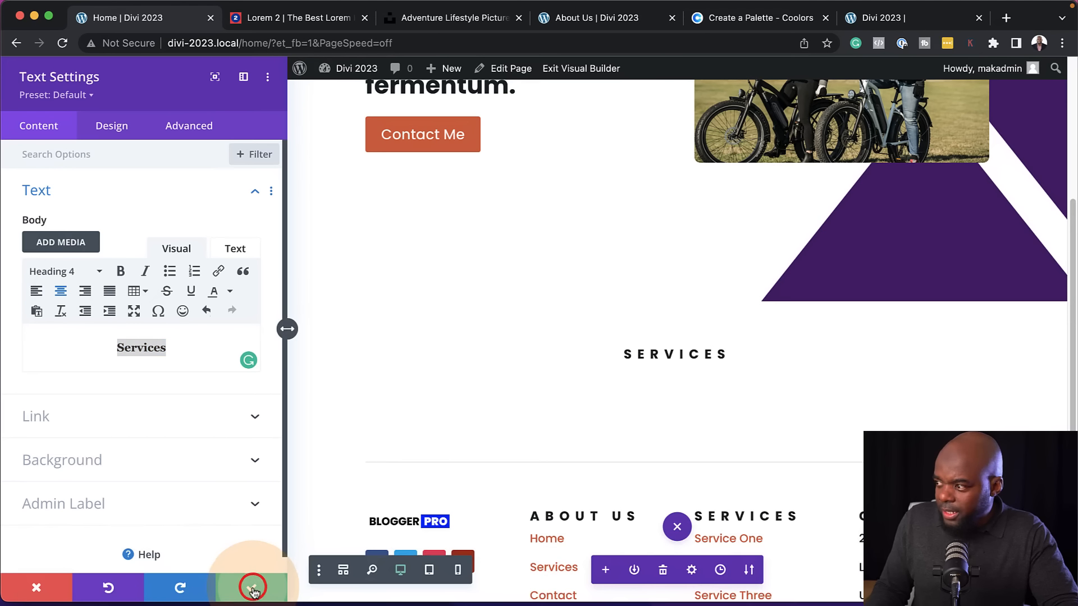
left_click(253, 588)
left_click_drag(400, 373, 49, 325)
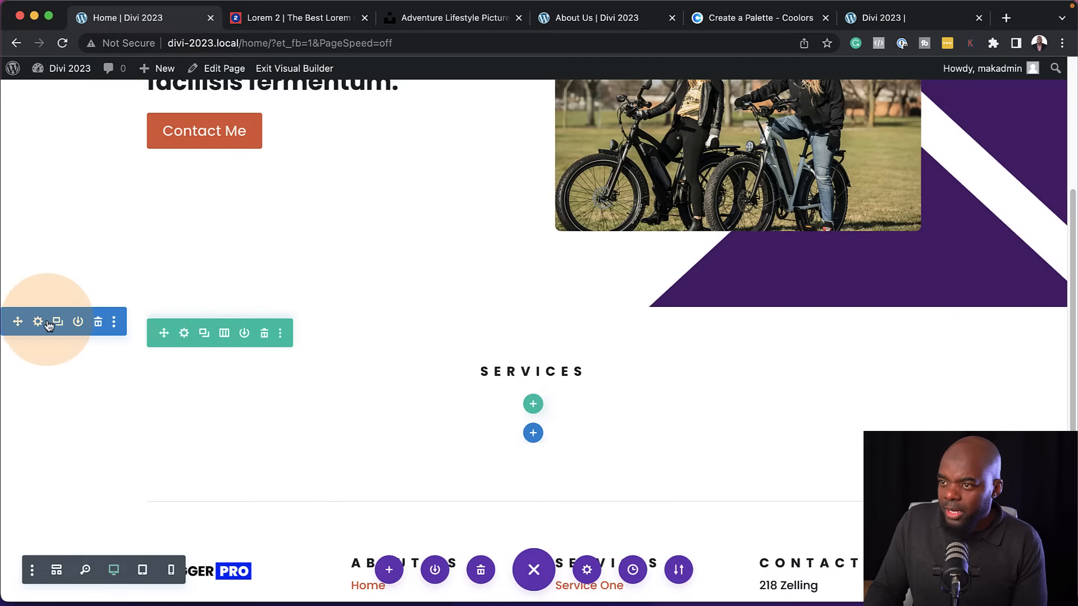
Set the Services section's background color to light gray #f3f3f7 and save the section
left_click(39, 321)
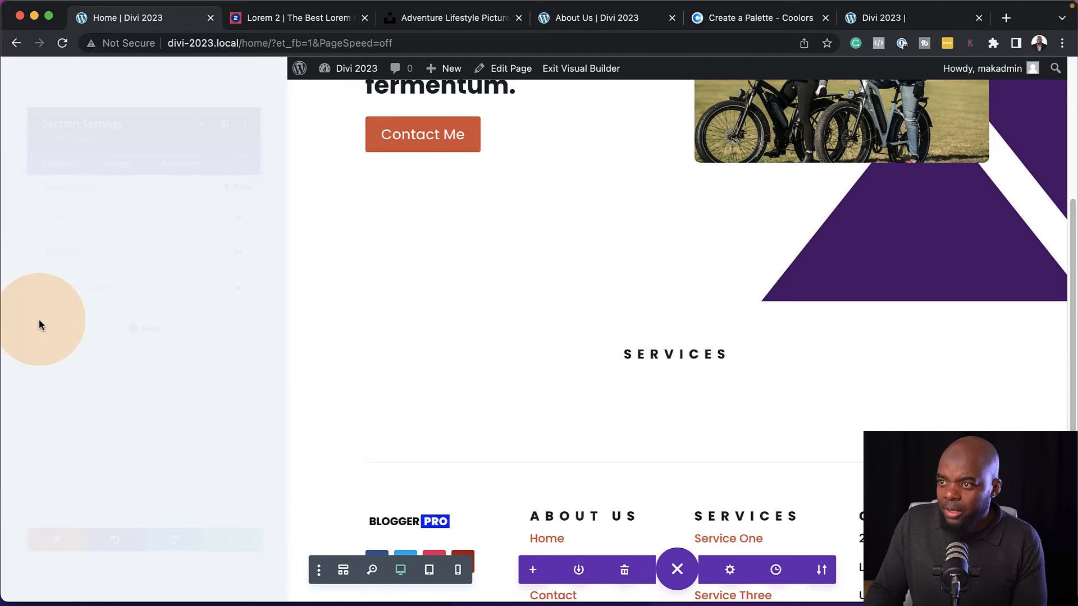
left_click(75, 234)
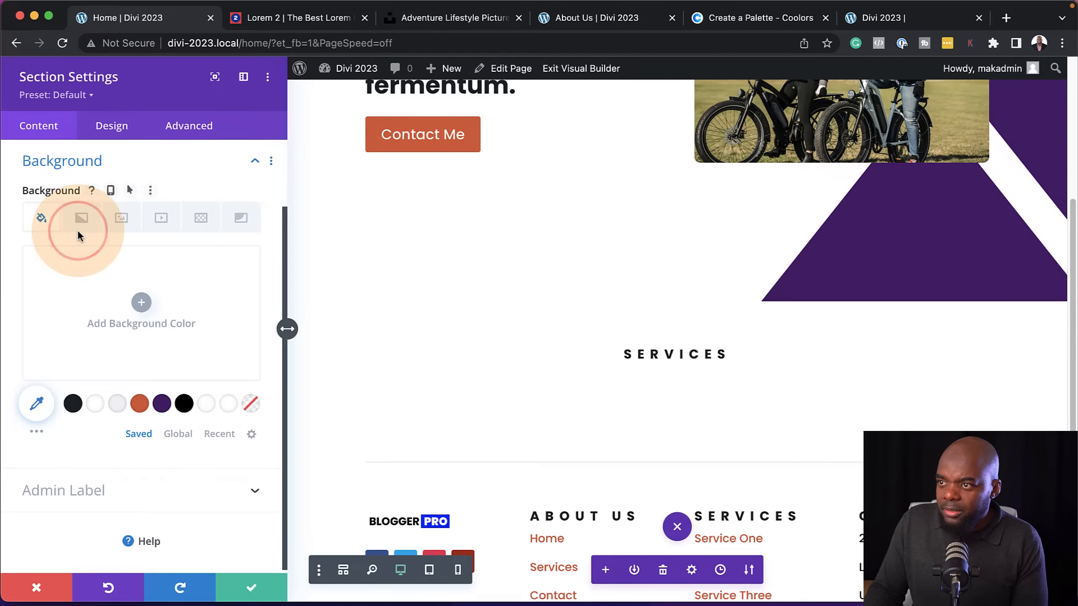
left_click(118, 404)
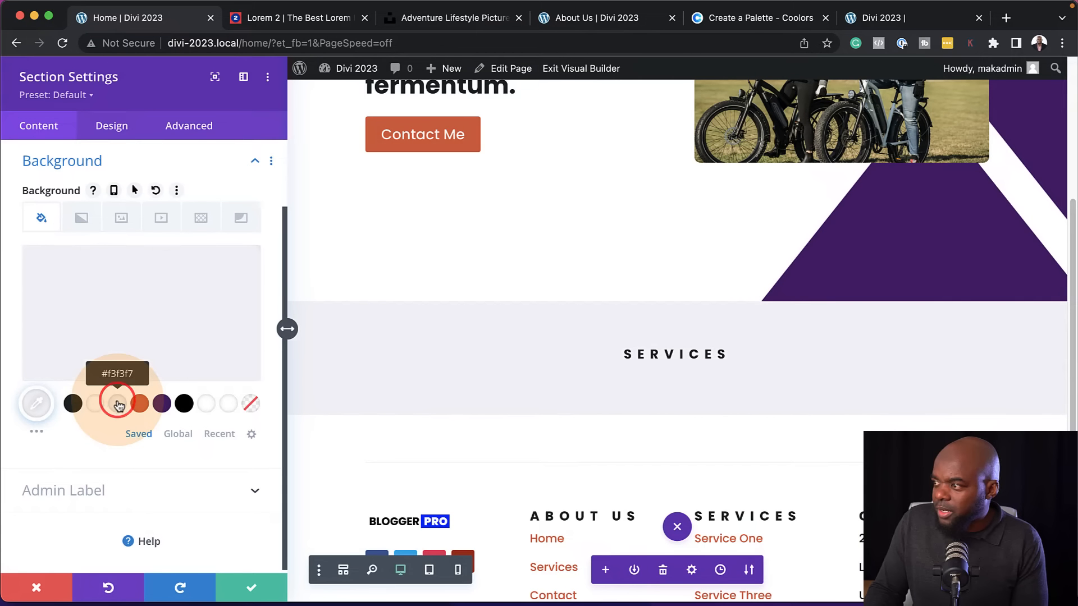
left_click(250, 586)
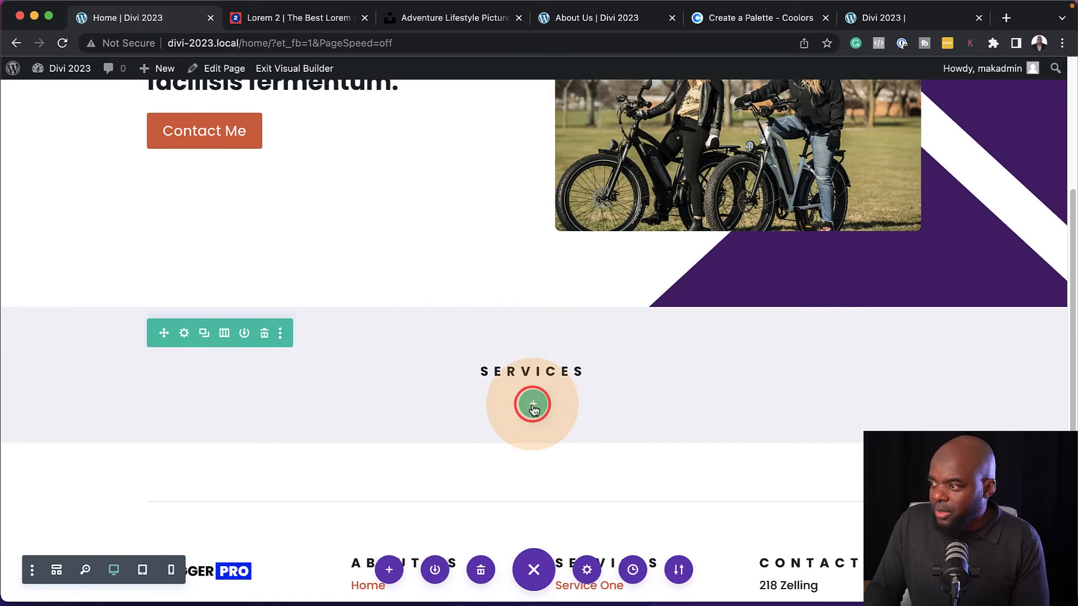
Add a single-column row below the "Services" heading and insert a Blurb module in it
left_click(533, 403)
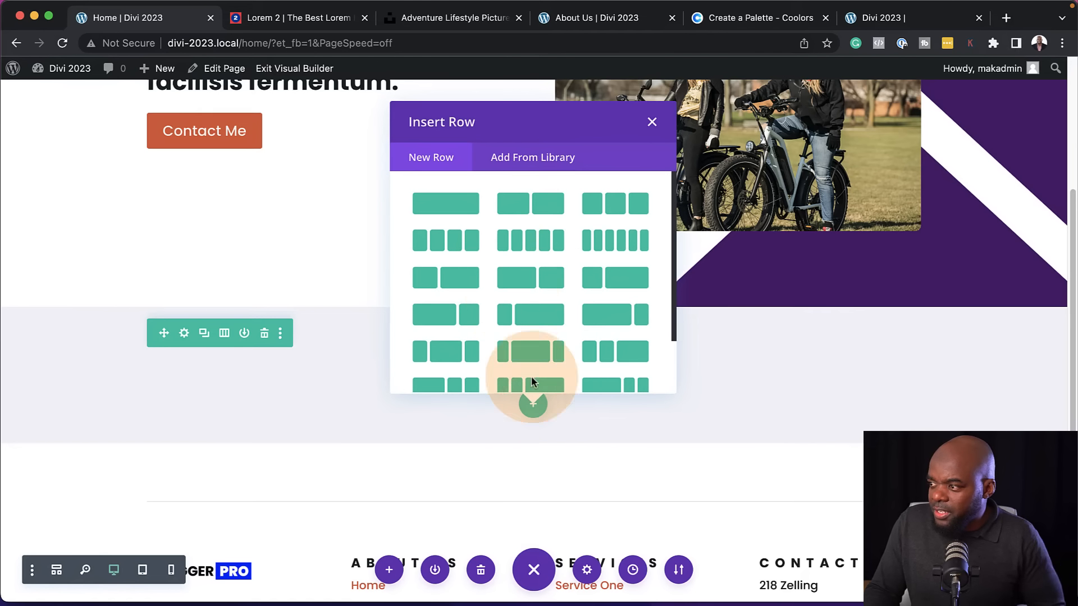
left_click(468, 207)
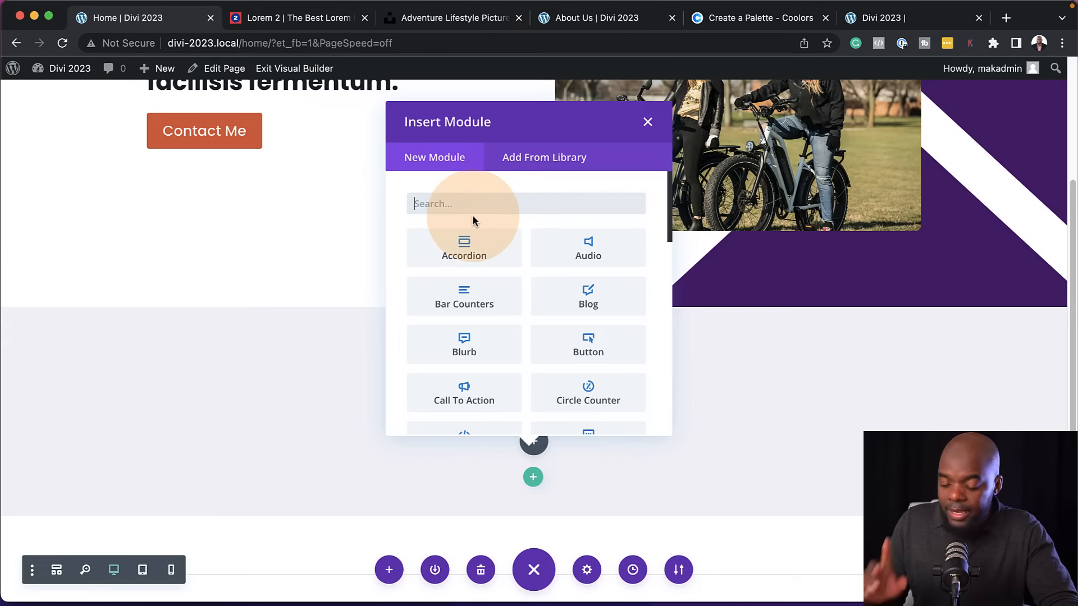
type("b")
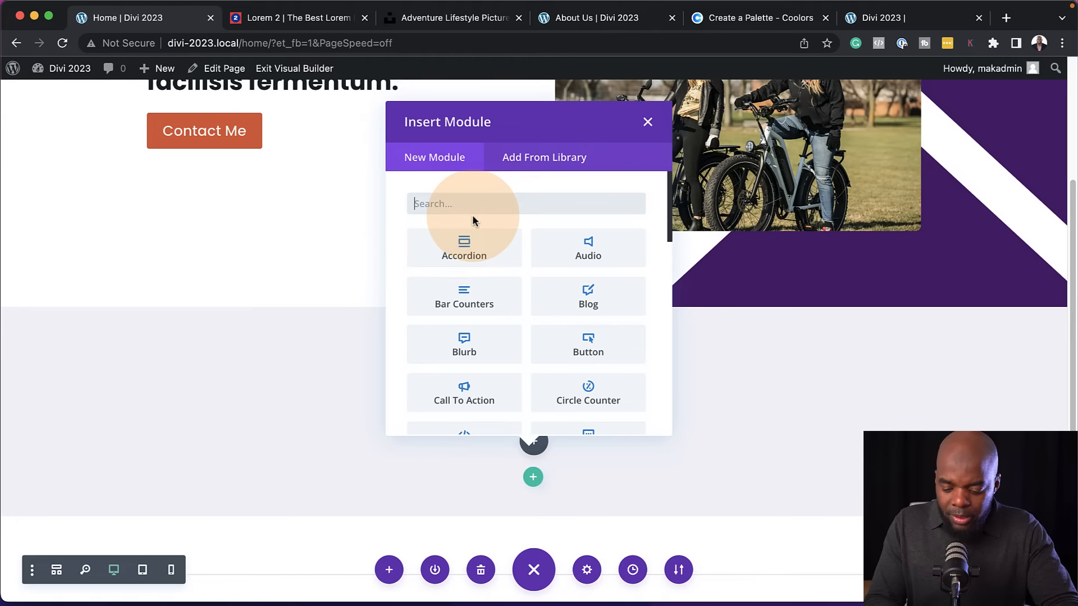
left_click(475, 354)
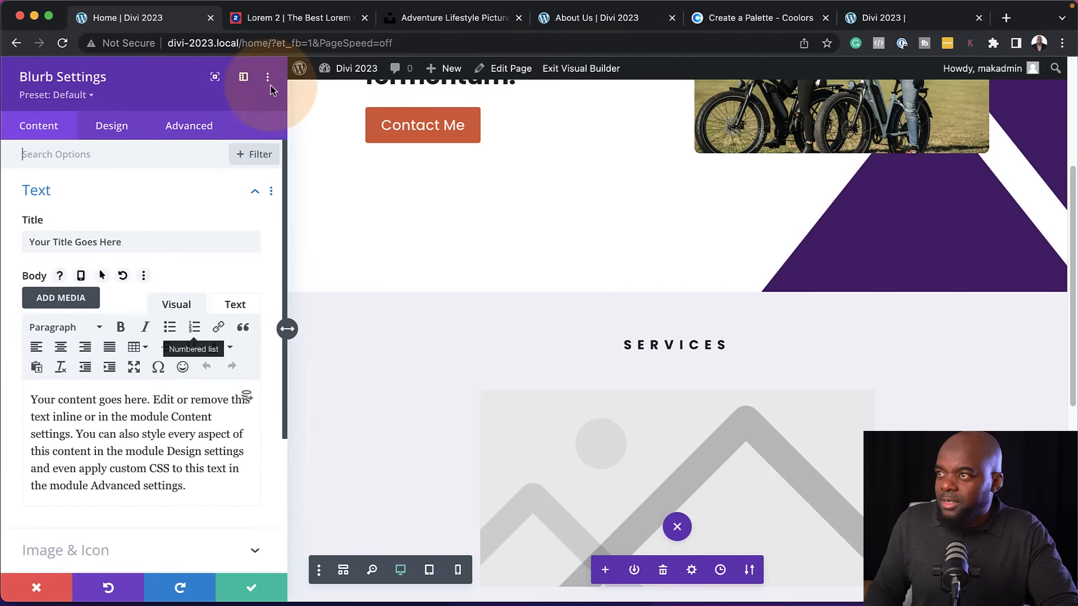
Fill the blurb with Lorem 2 text: title "dignissim pellentesque" and body "Morbi in sem quis dui placerat ornare. Pellentesque odio nisi."
left_click(303, 18)
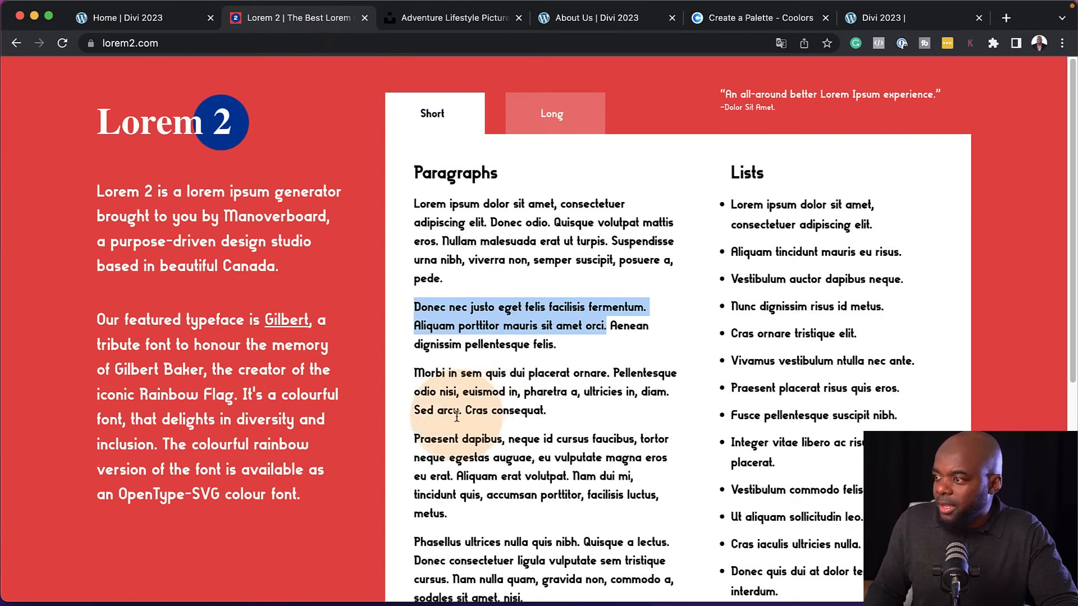
left_click_drag(416, 371, 466, 392)
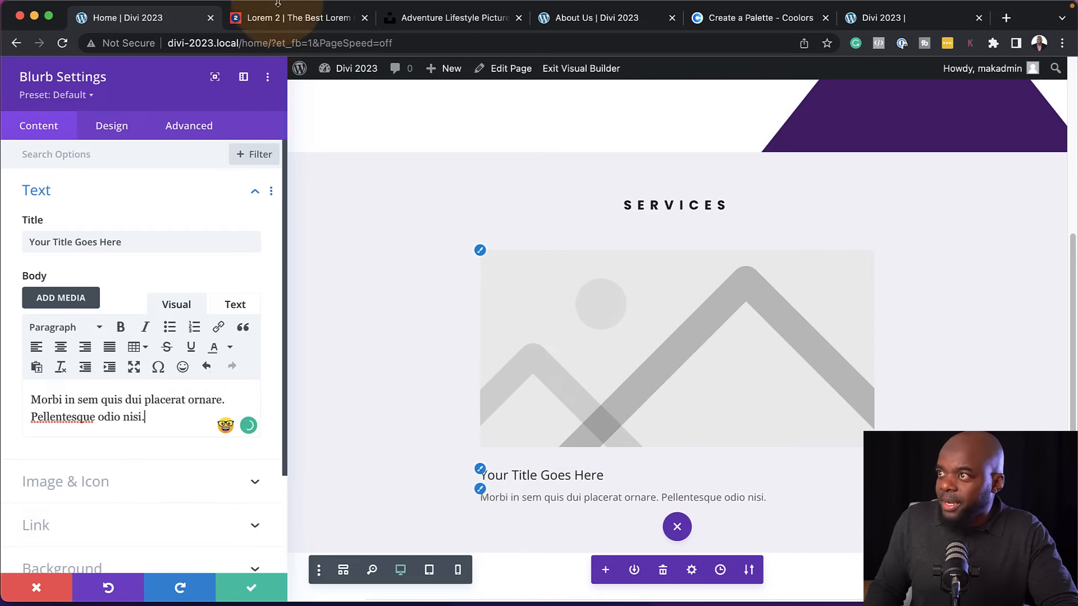
left_click(287, 26)
left_click_drag(415, 345, 532, 349)
key("super+c")
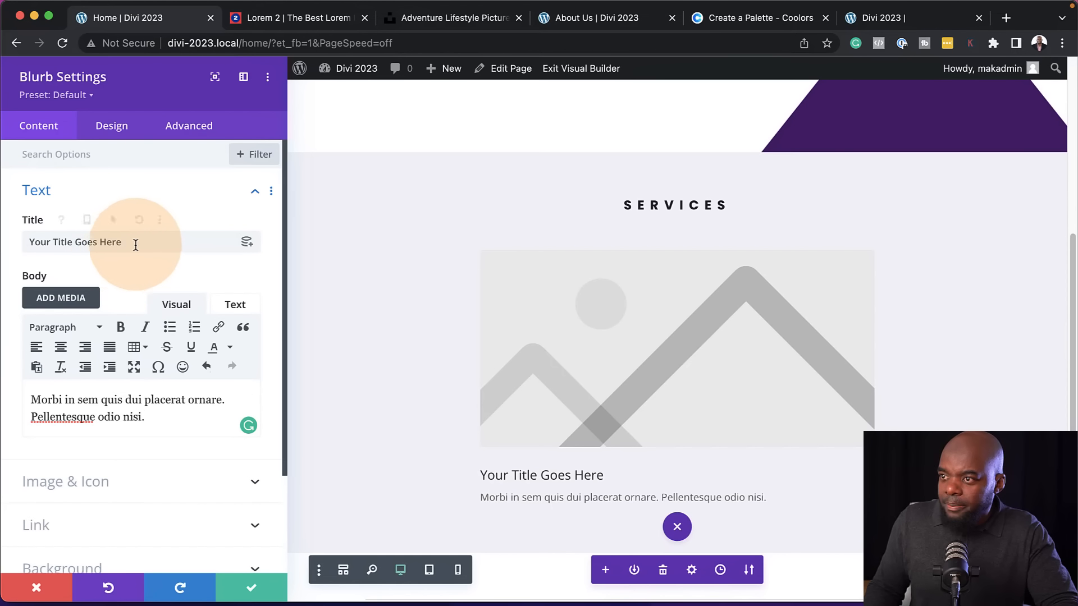
double_click(136, 243)
key("super+v")
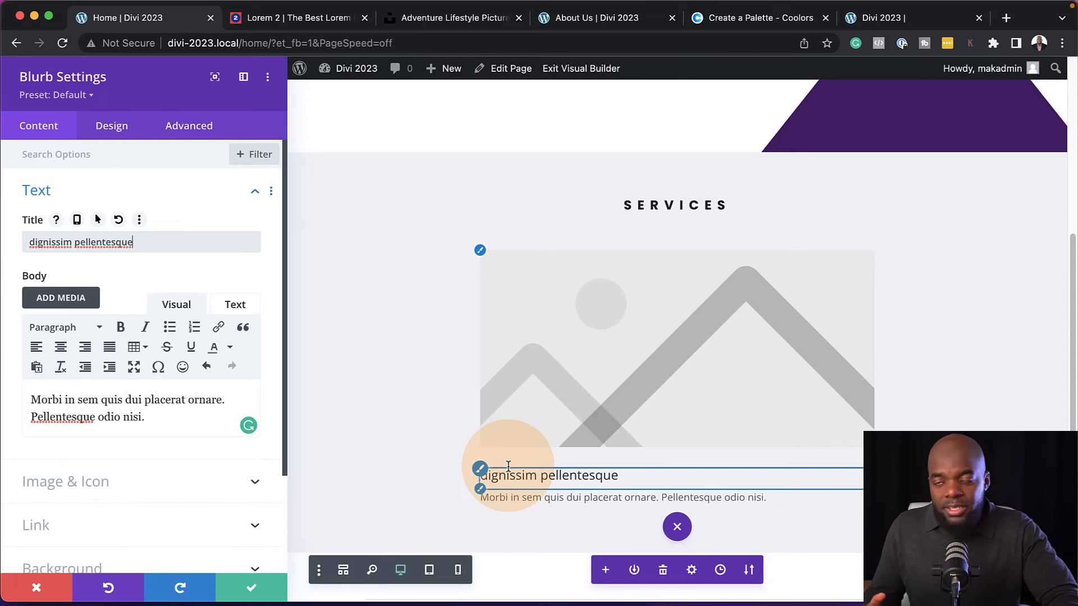
Replace the blurb's image with the Font Awesome half-filled circle icon and color it purple #4f1271
left_click(89, 481)
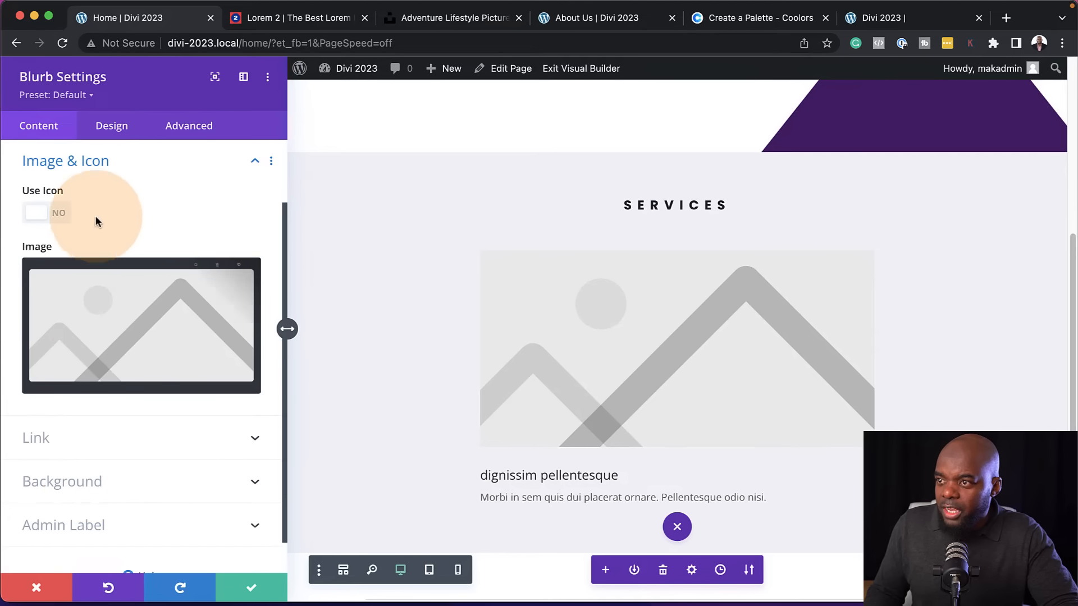
left_click(65, 213)
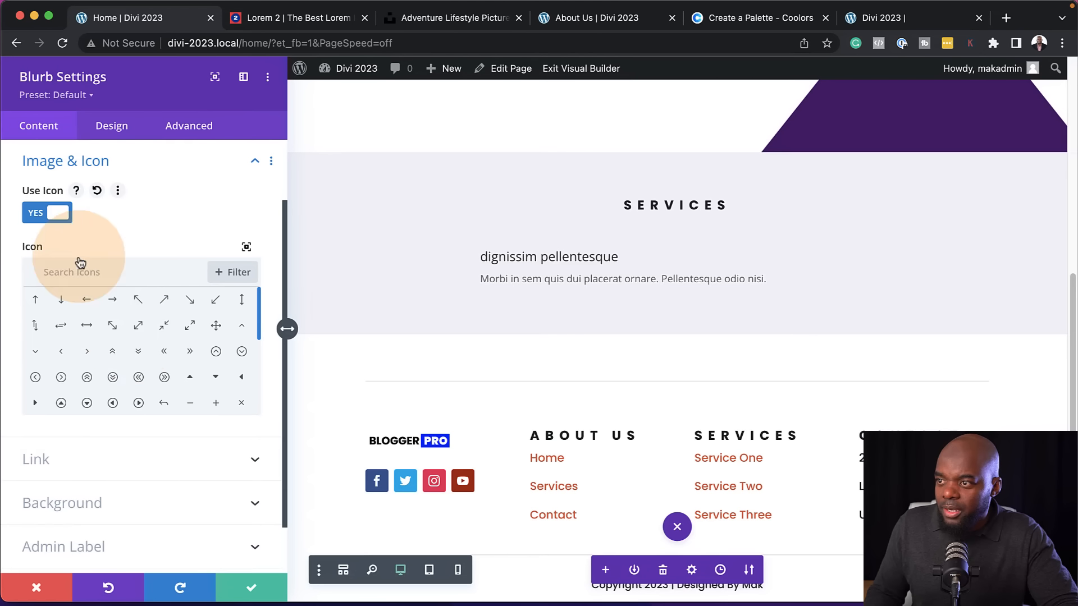
left_click(235, 274)
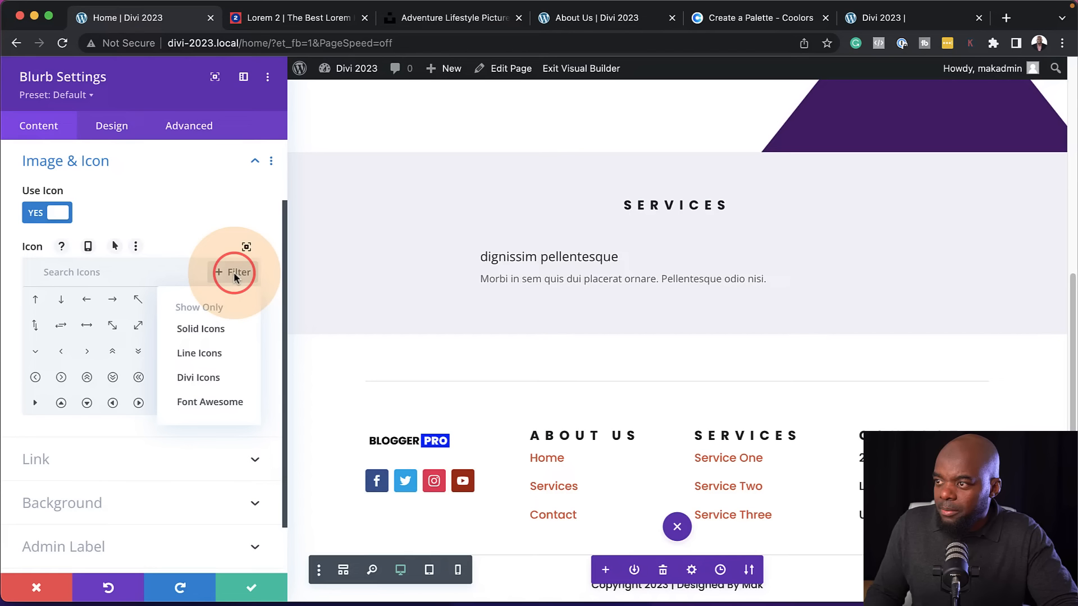
left_click(230, 404)
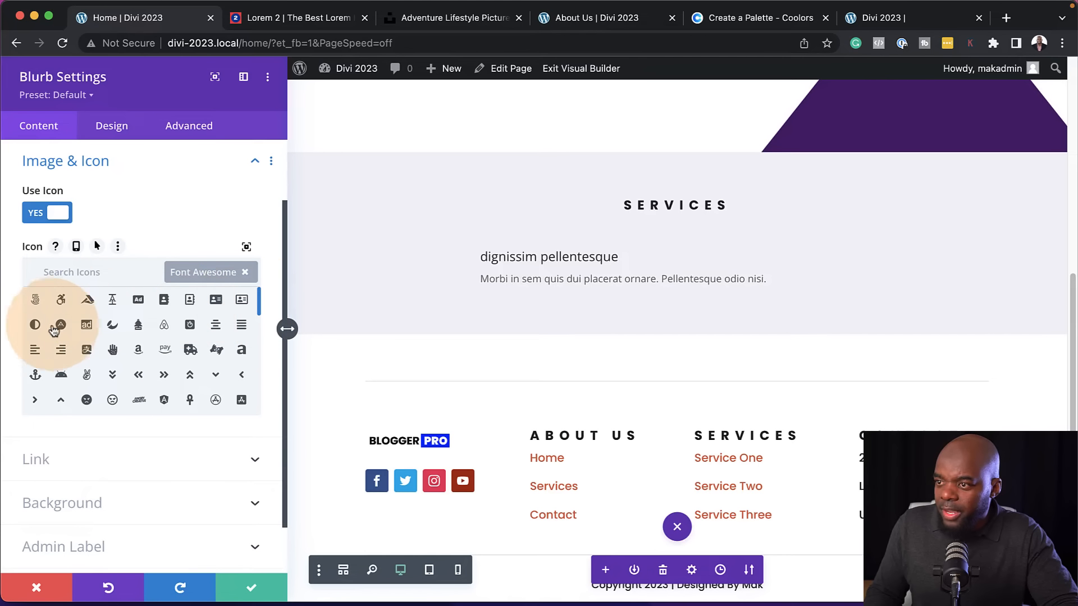
left_click(35, 325)
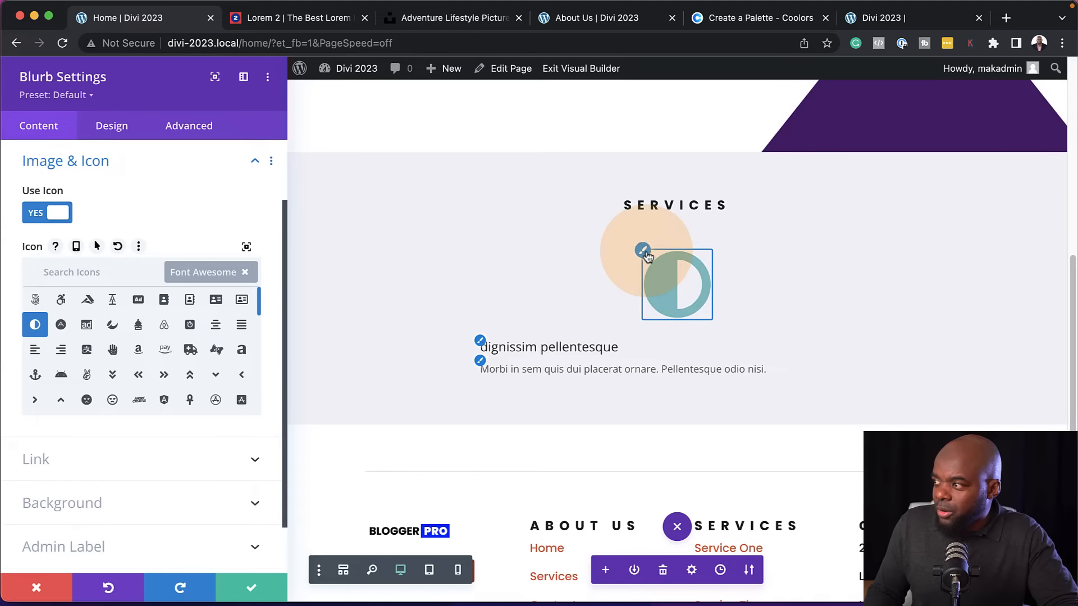
left_click(646, 253)
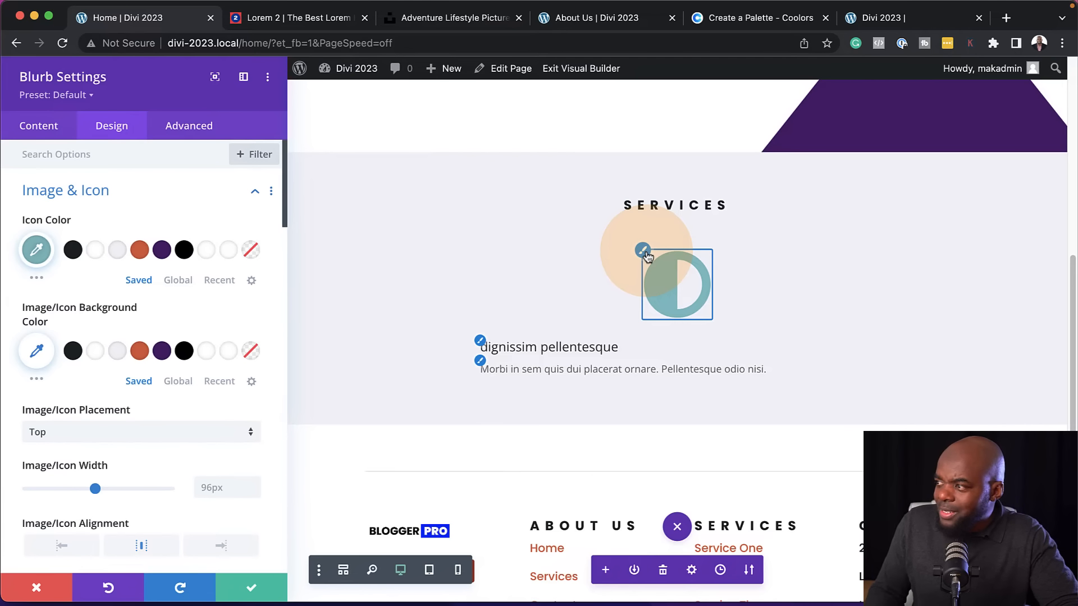
left_click(162, 254)
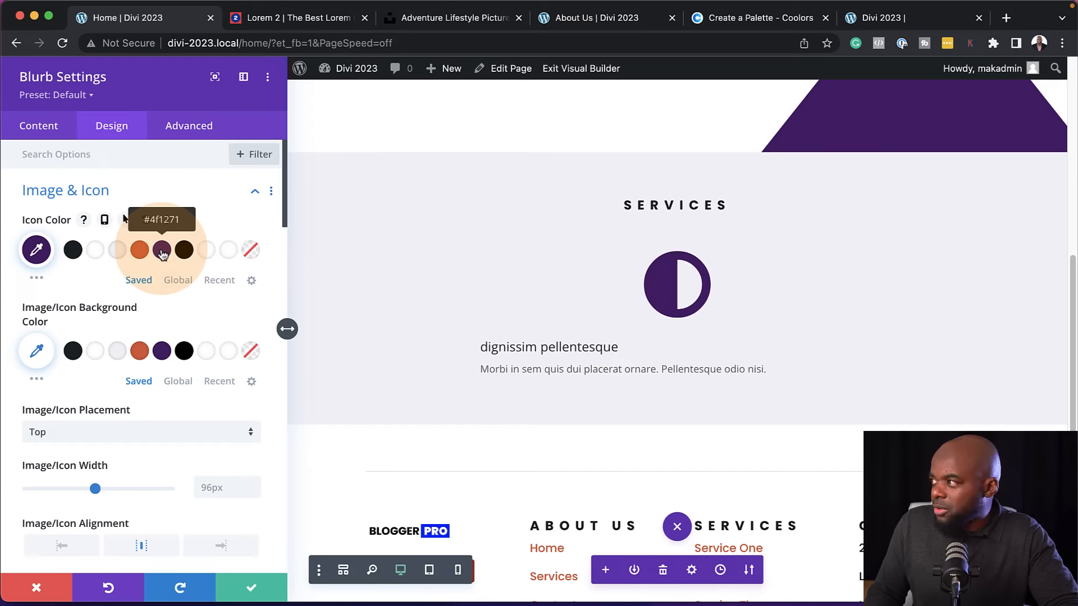
Style the blurb title in Poppins, Semi Bold, uppercase, with 1px letter spacing
left_click(479, 345)
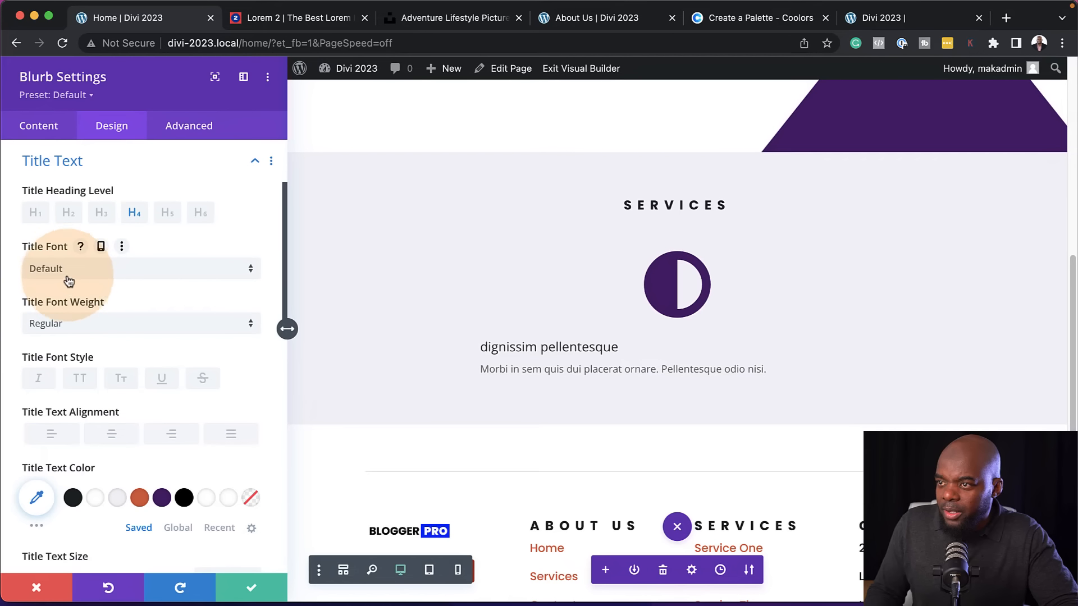
left_click(67, 272)
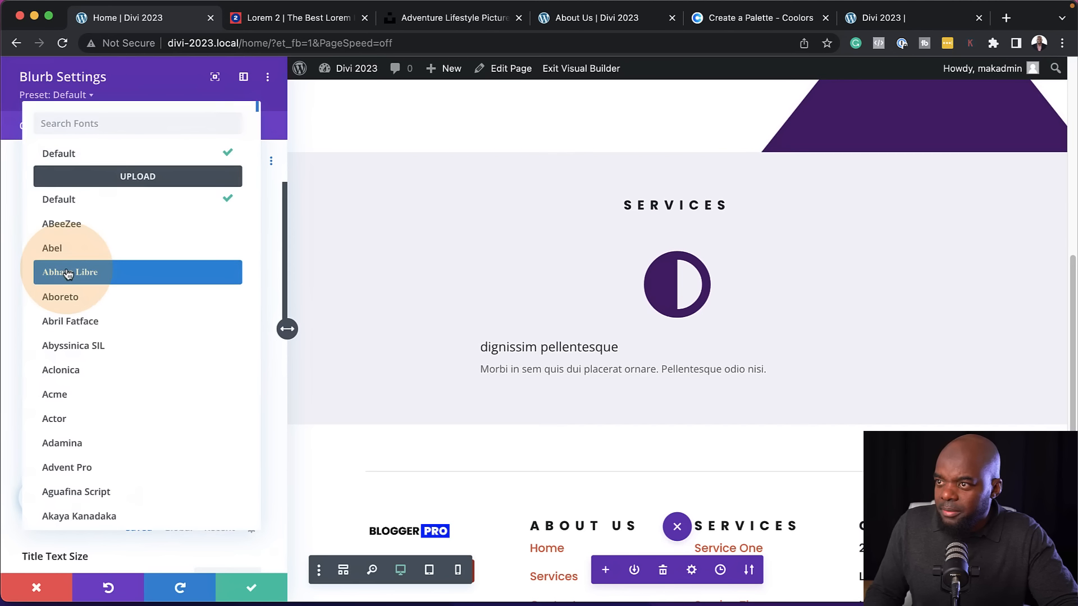
type("pop")
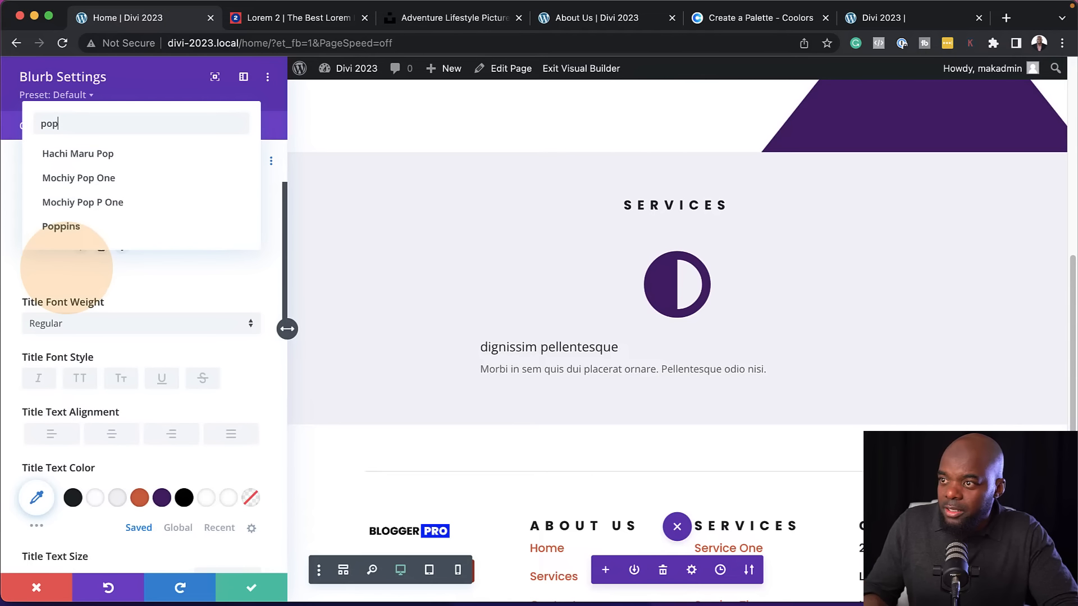
left_click(63, 227)
left_click(80, 379)
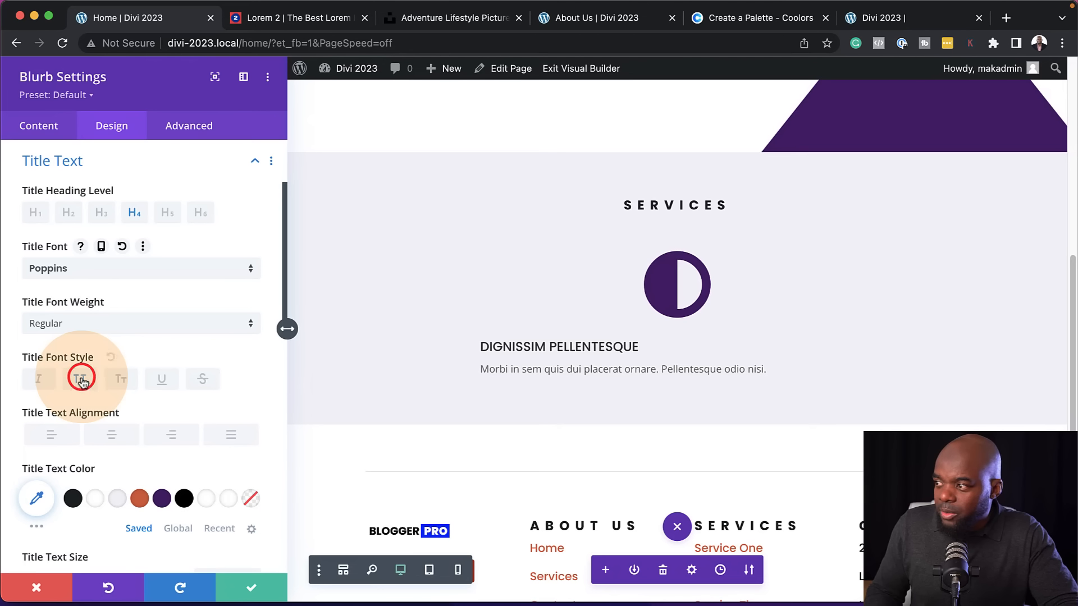
scroll(205, 445, "down", 5)
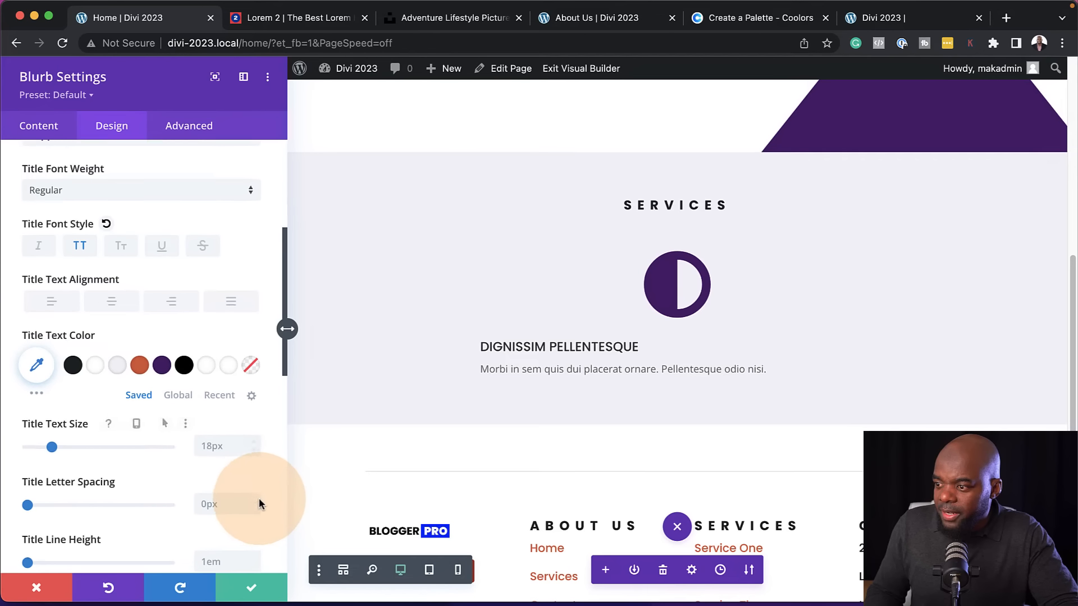
left_click(254, 491)
scroll(93, 231, "up", 1)
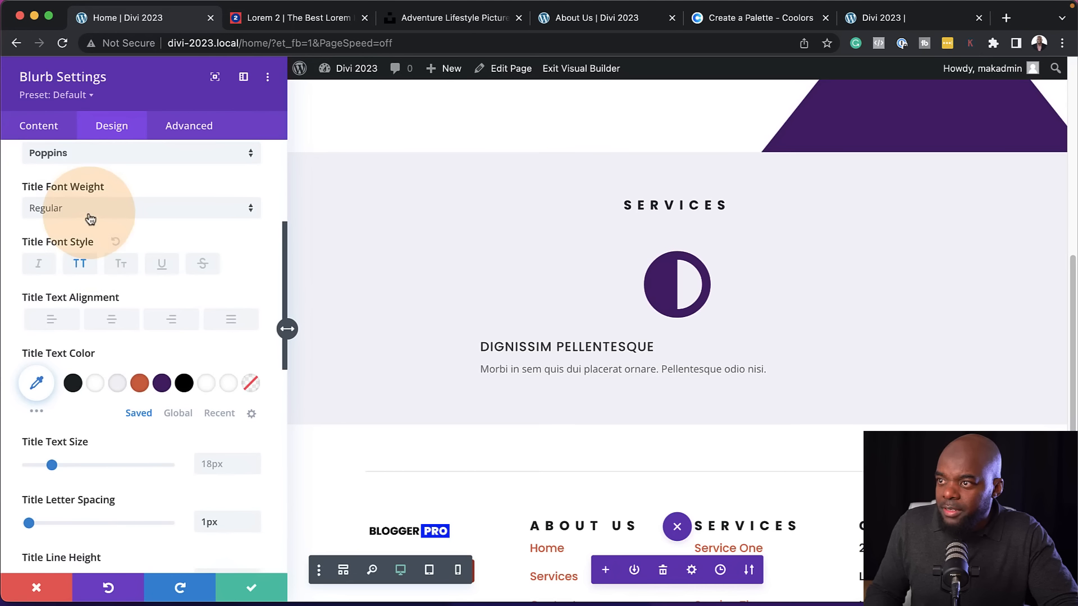
left_click(90, 219)
left_click(111, 346)
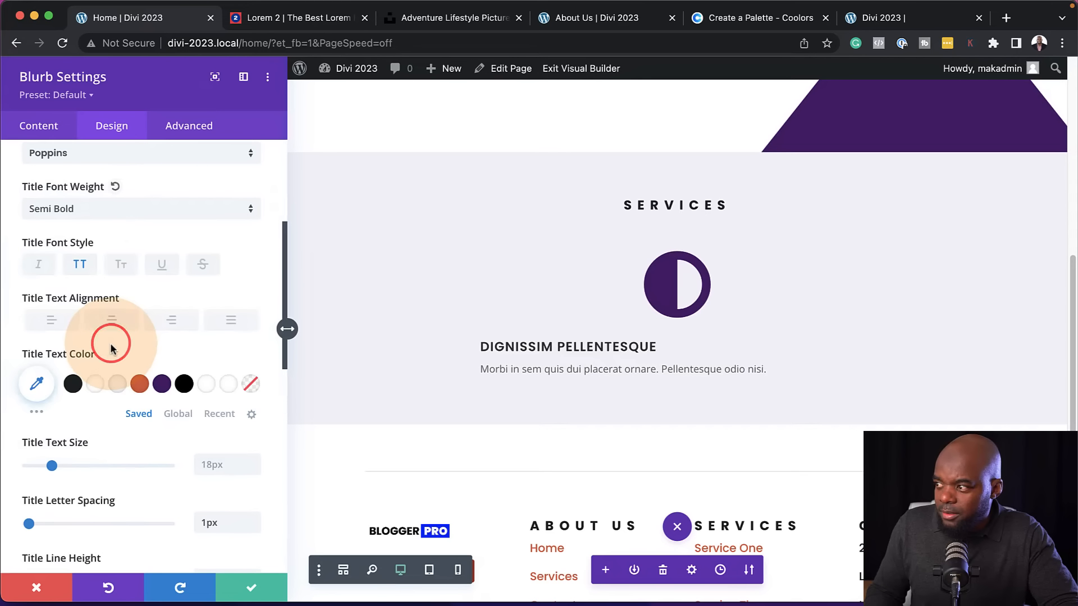
Center the blurb's body text and set it to Poppins at 15px
left_click(480, 362)
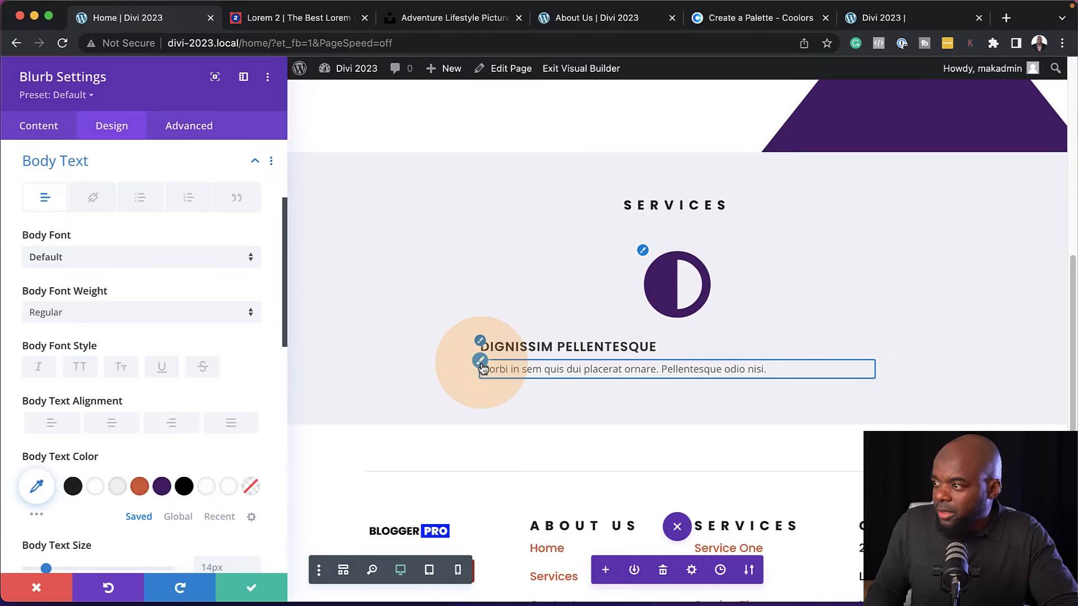
left_click(111, 424)
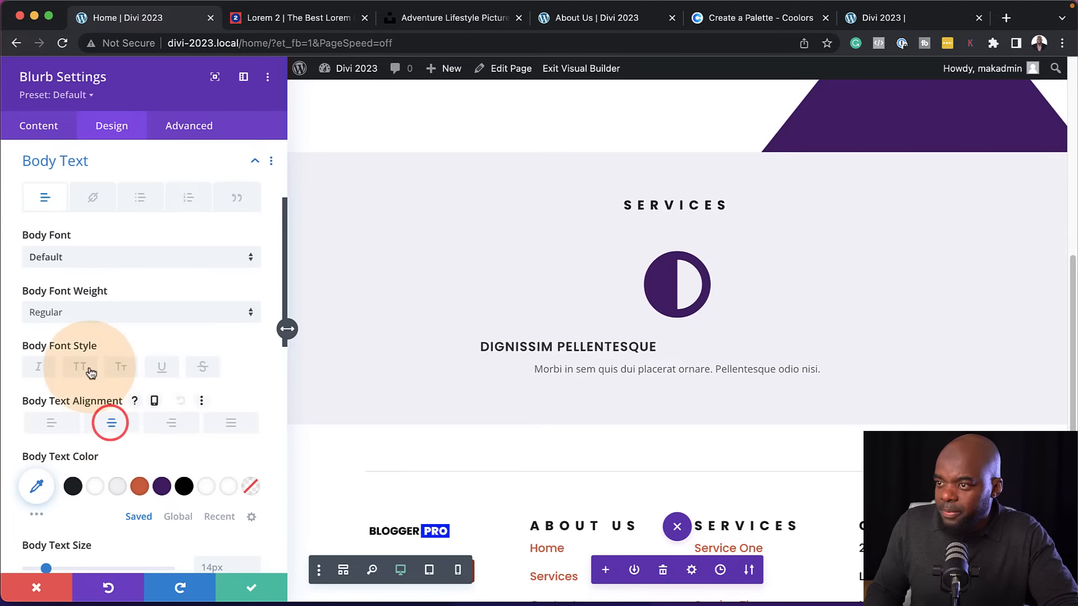
left_click(79, 258)
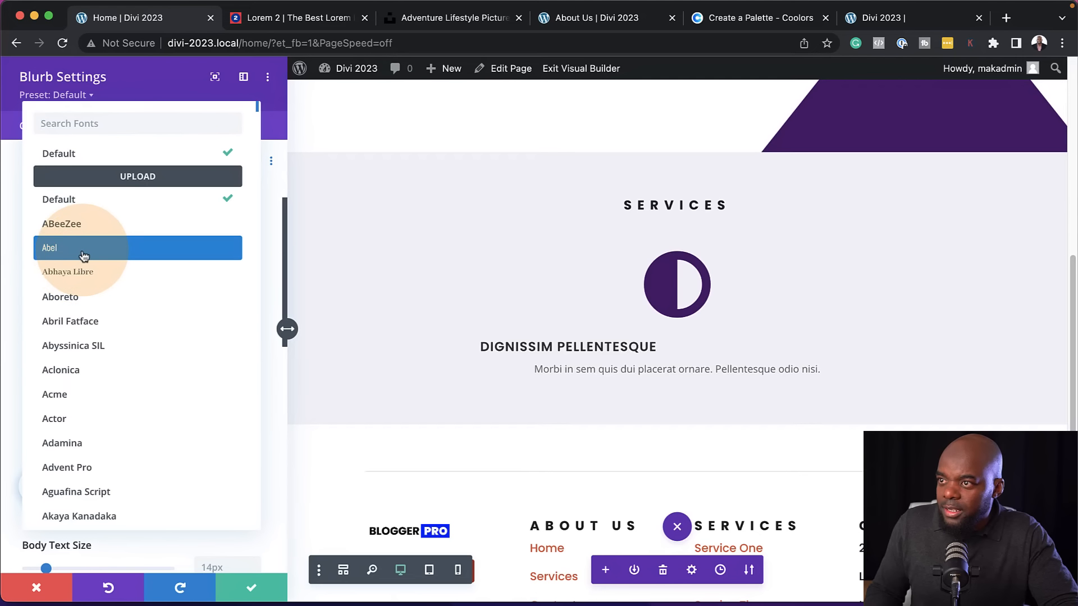
type("pop")
key("Return")
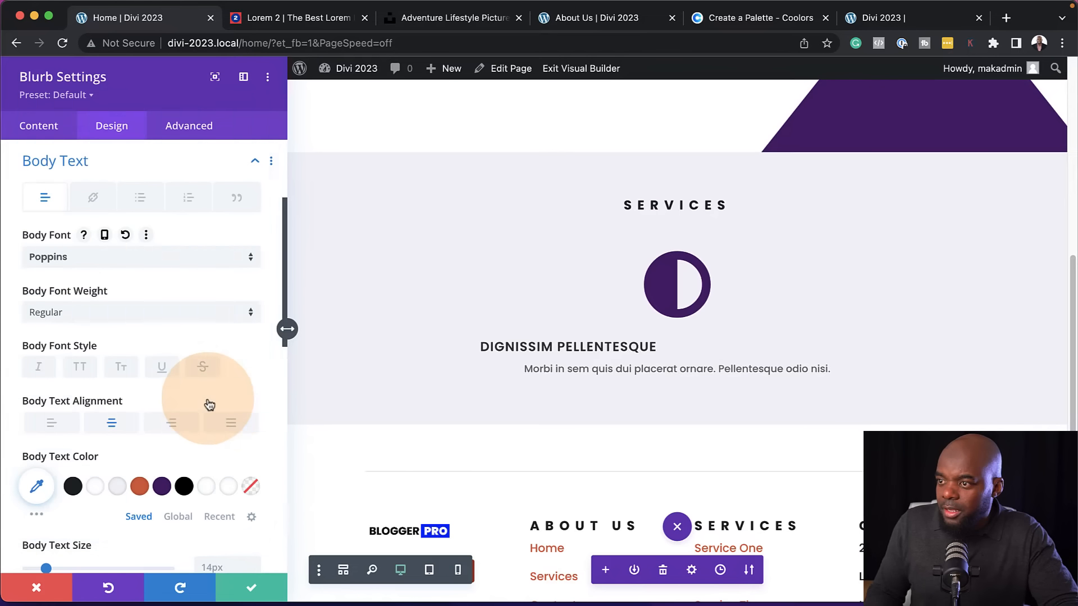
scroll(251, 410, "down", 1)
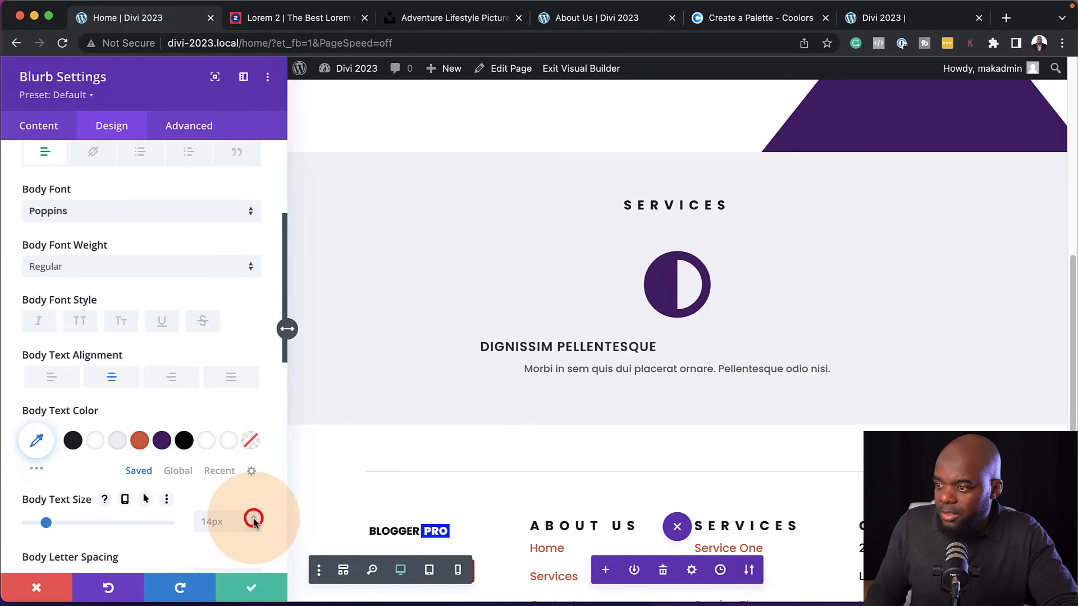
left_click(253, 518)
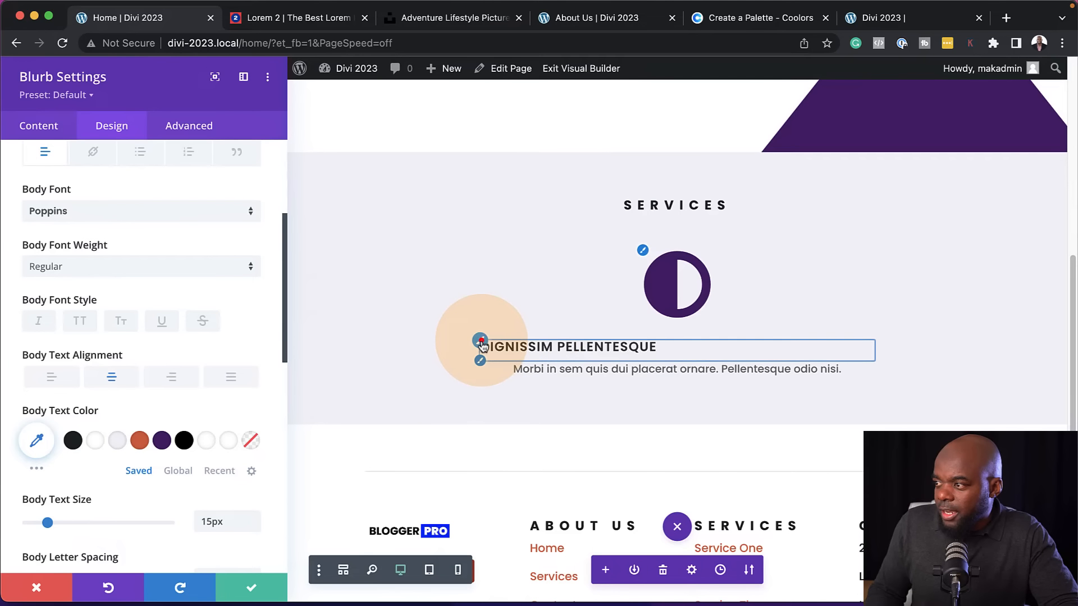
Center the blurb title and set the icon width to 42px
left_click(482, 346)
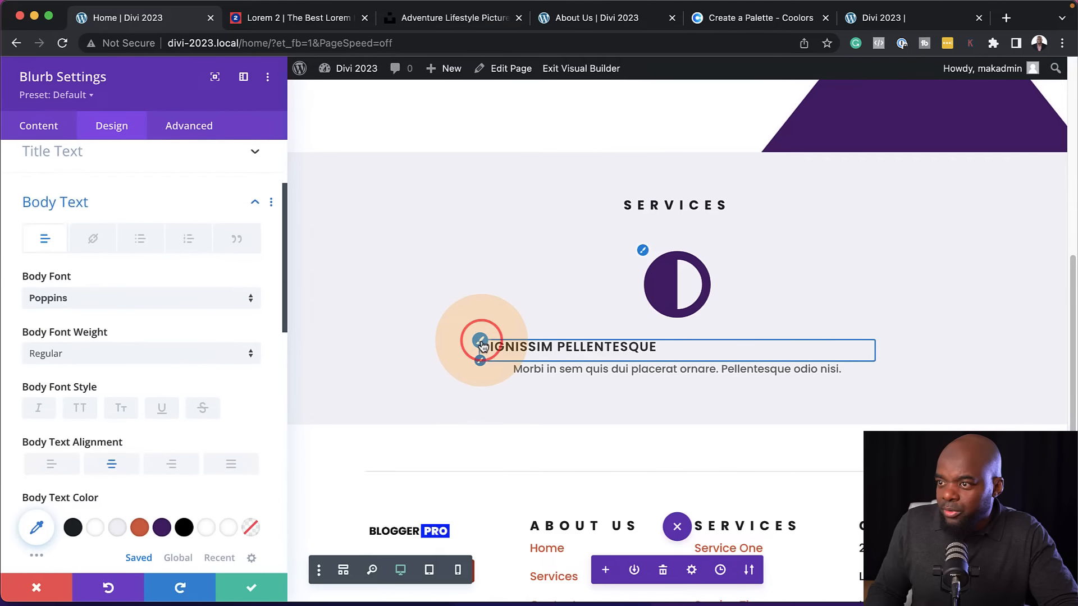
left_click(116, 443)
left_click(643, 249)
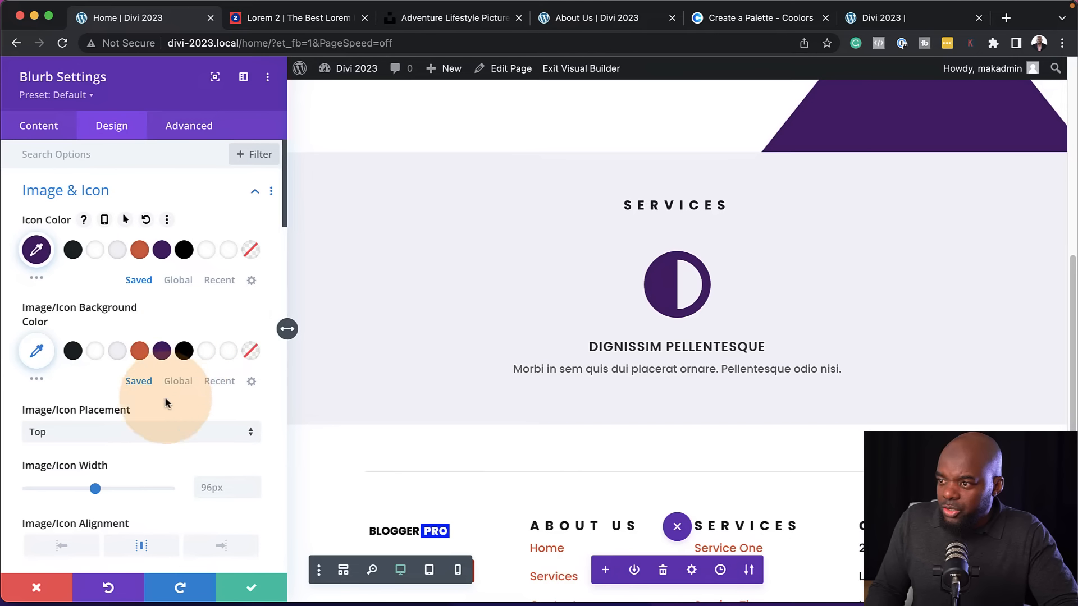
scroll(171, 444, "down", 2)
left_click_drag(94, 445, 56, 443)
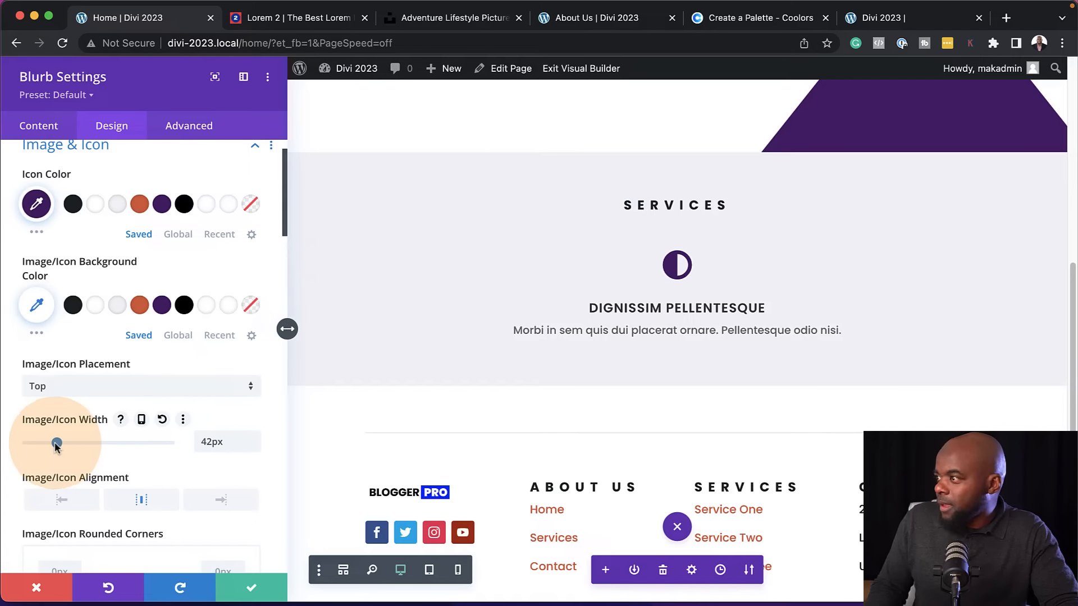
left_click(739, 337)
left_click(675, 283)
left_click(174, 449)
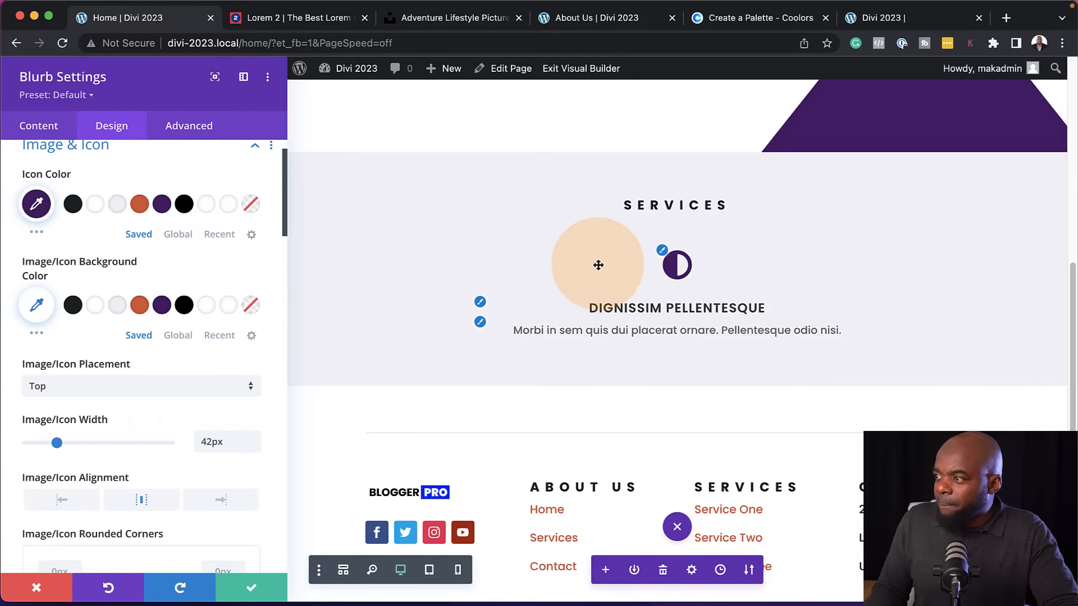
scroll(127, 509, "down", 7)
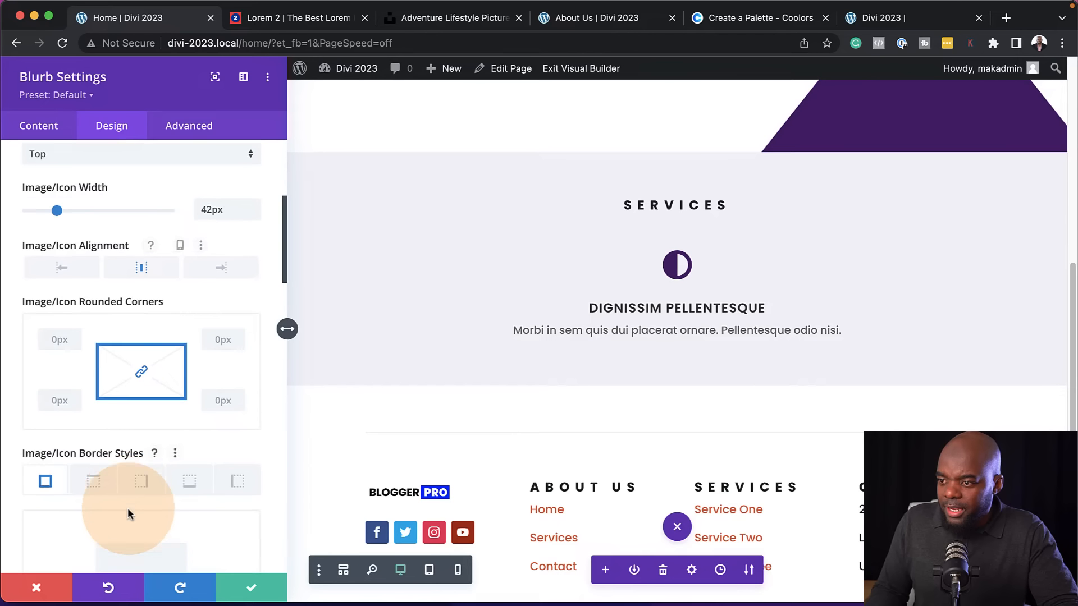
Set the blurb's padding to 4% on the top, bottom, left and right sides
scroll(128, 506, "down", 4)
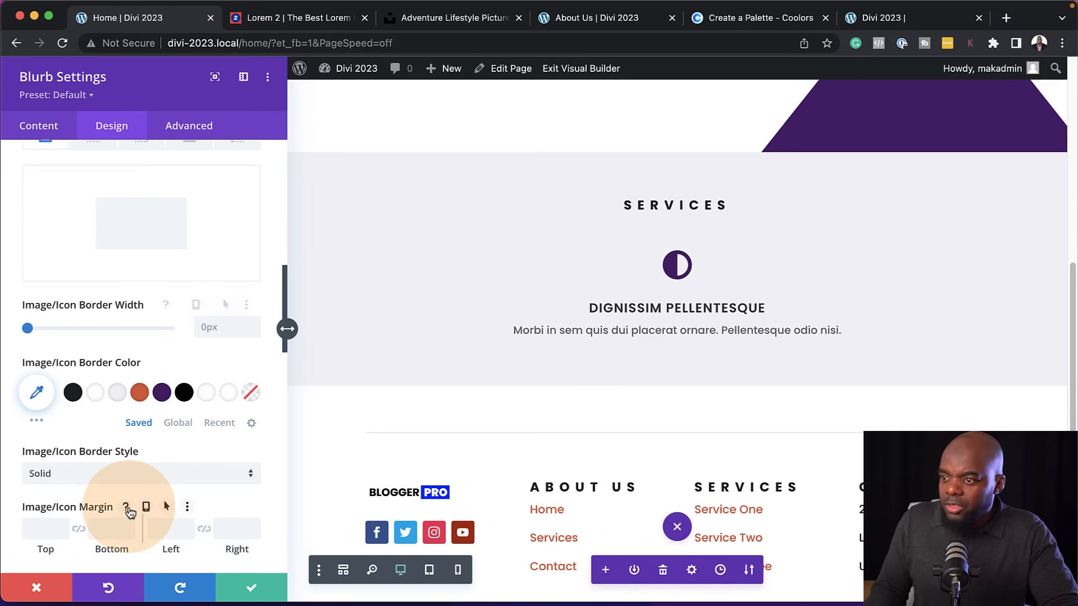
scroll(130, 508, "down", 5)
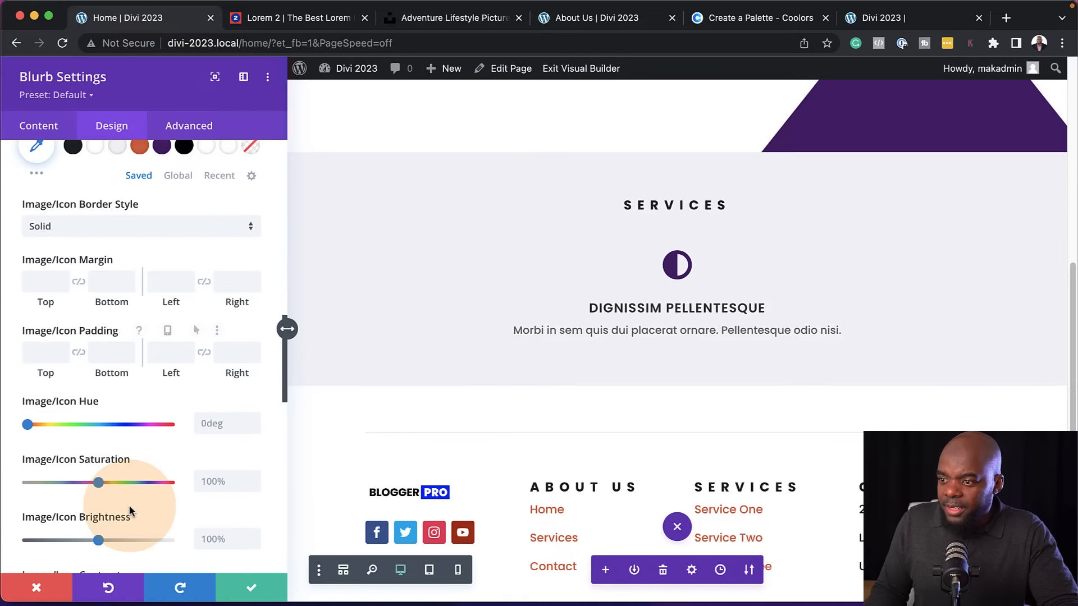
scroll(130, 504, "up", 8)
scroll(136, 365, "down", 8)
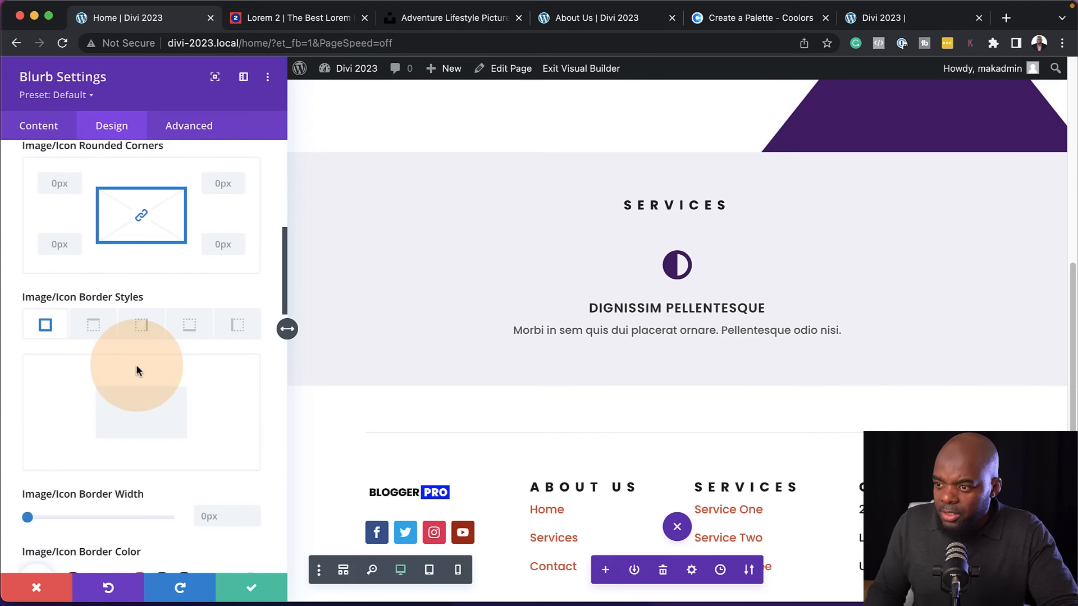
scroll(136, 365, "down", 15)
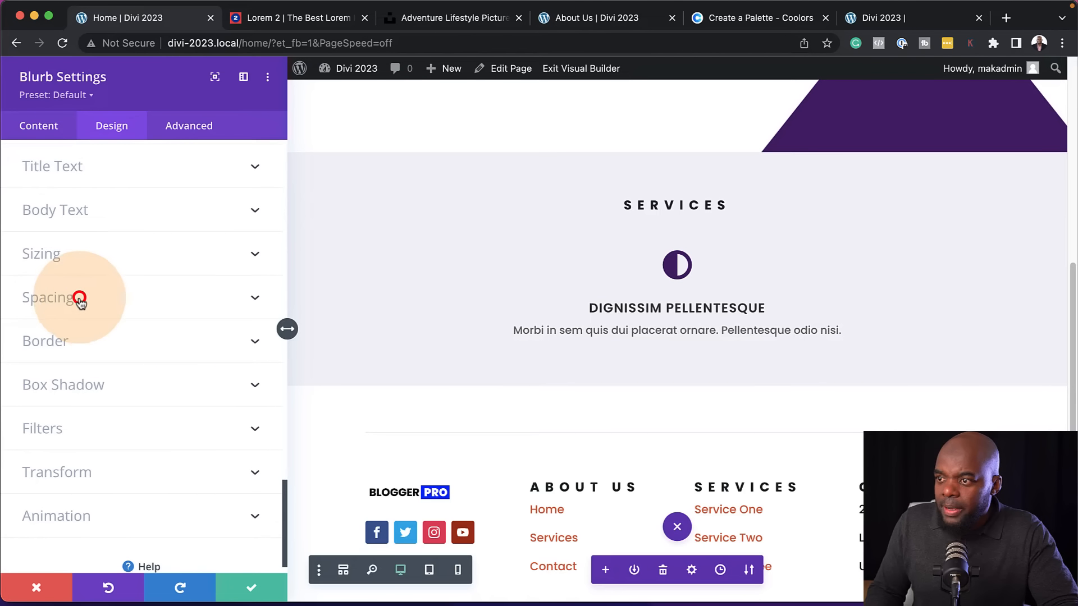
left_click(80, 299)
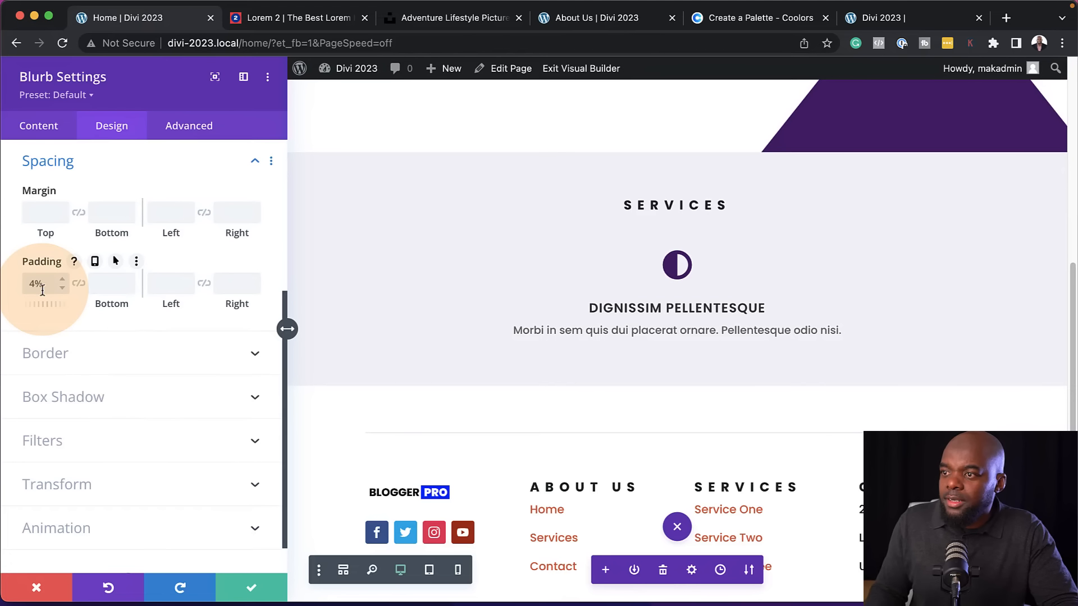
left_click(79, 283)
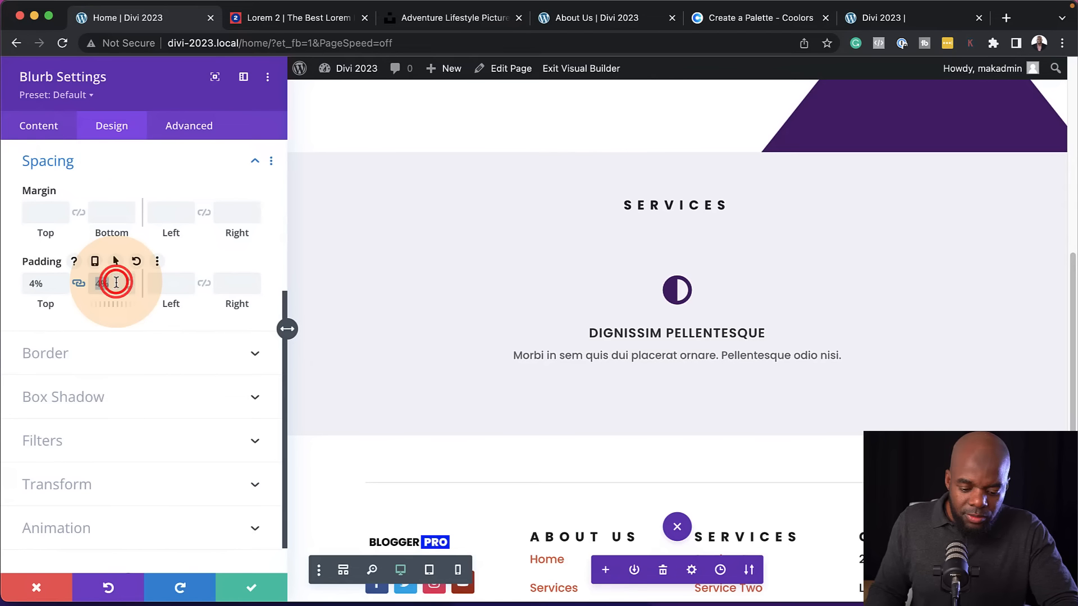
left_click(116, 282)
key("cmd+c")
left_click(154, 283)
key("cmd+v")
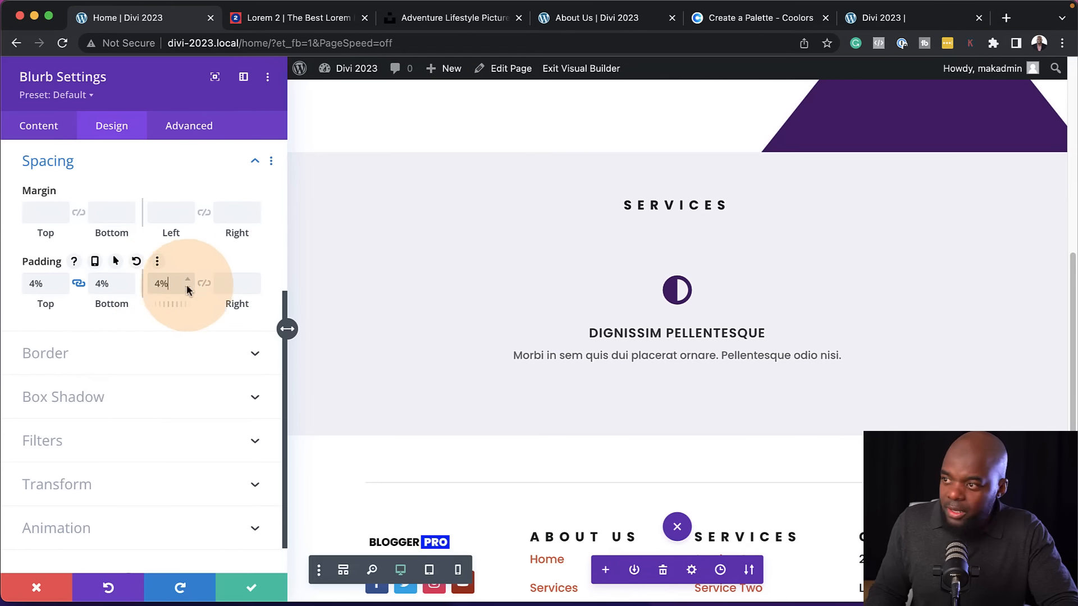
left_click(205, 284)
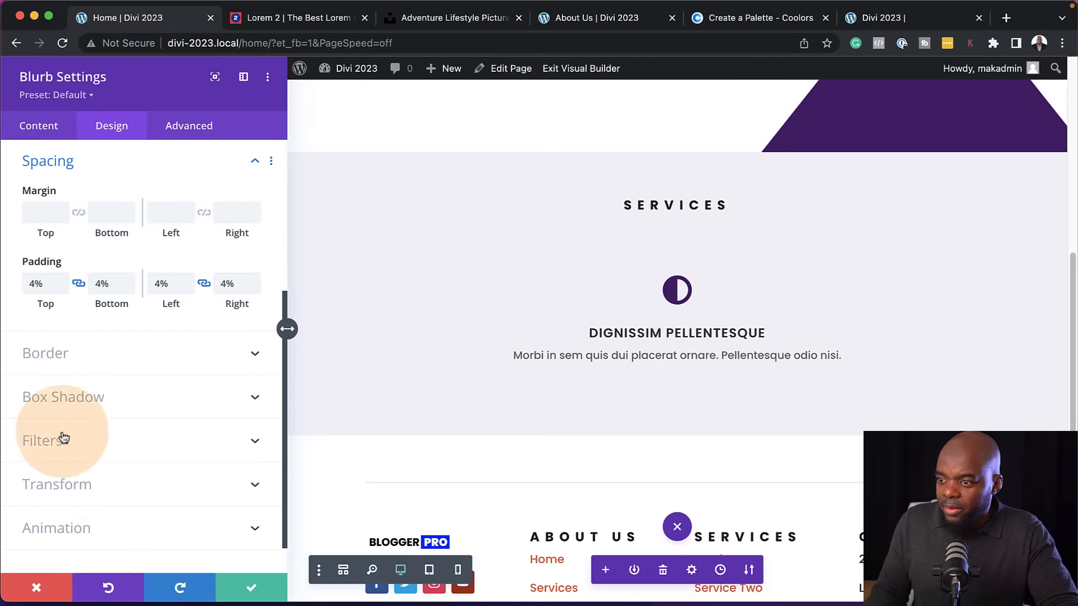
Give the blurb a white #ffffff background and round all its corners by 8px
left_click(54, 128)
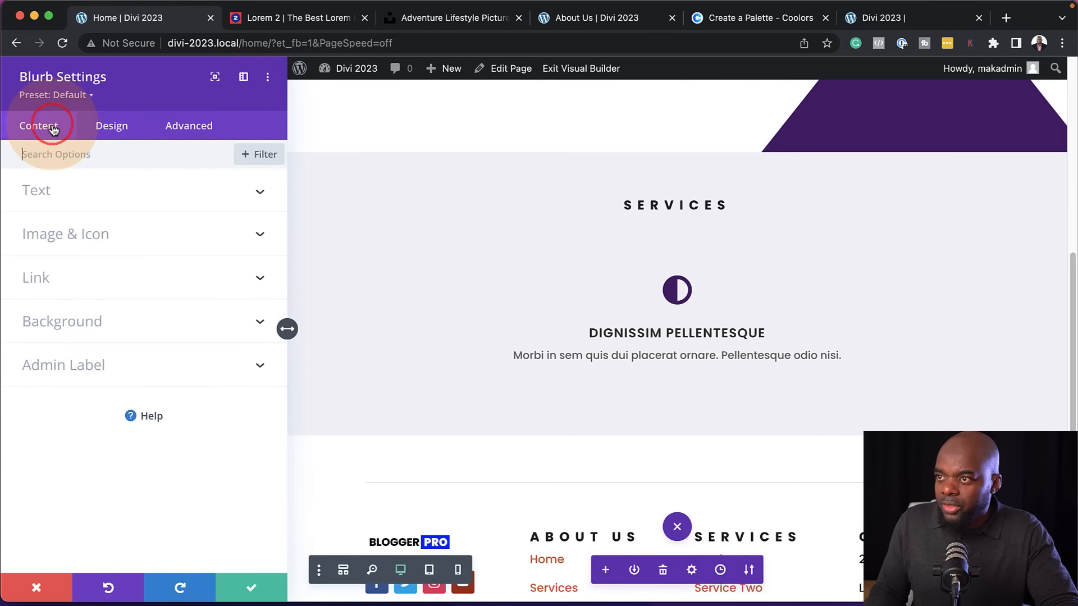
left_click(102, 331)
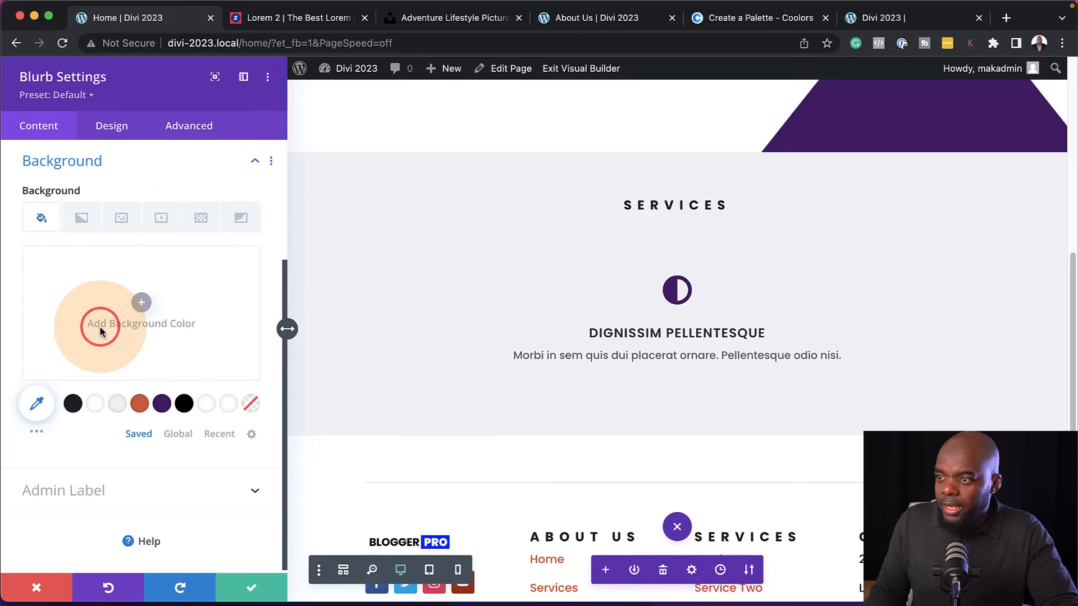
left_click(101, 409)
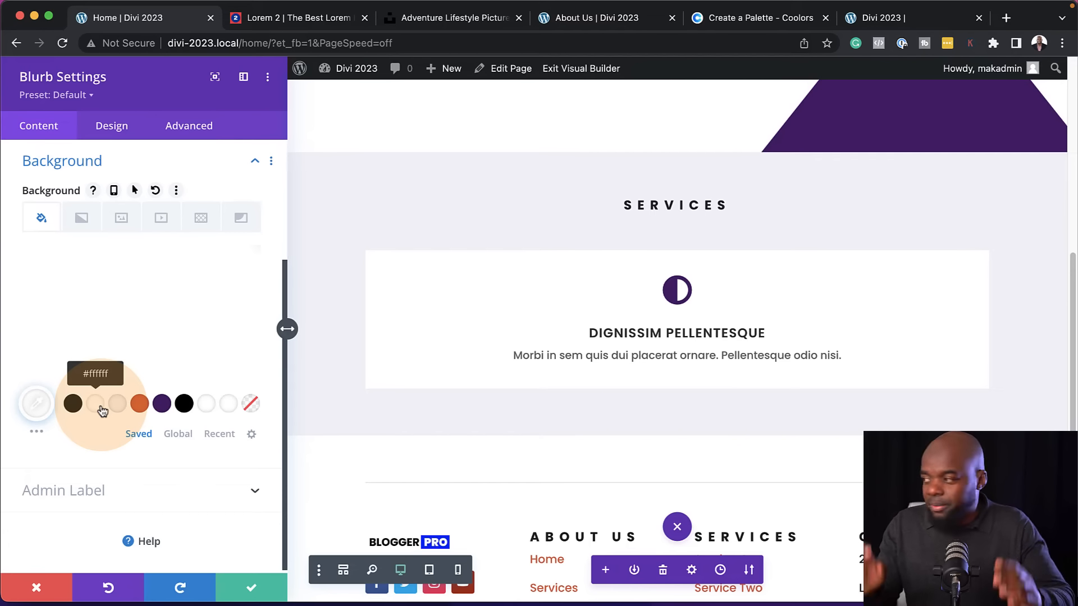
left_click(120, 128)
left_click(62, 453)
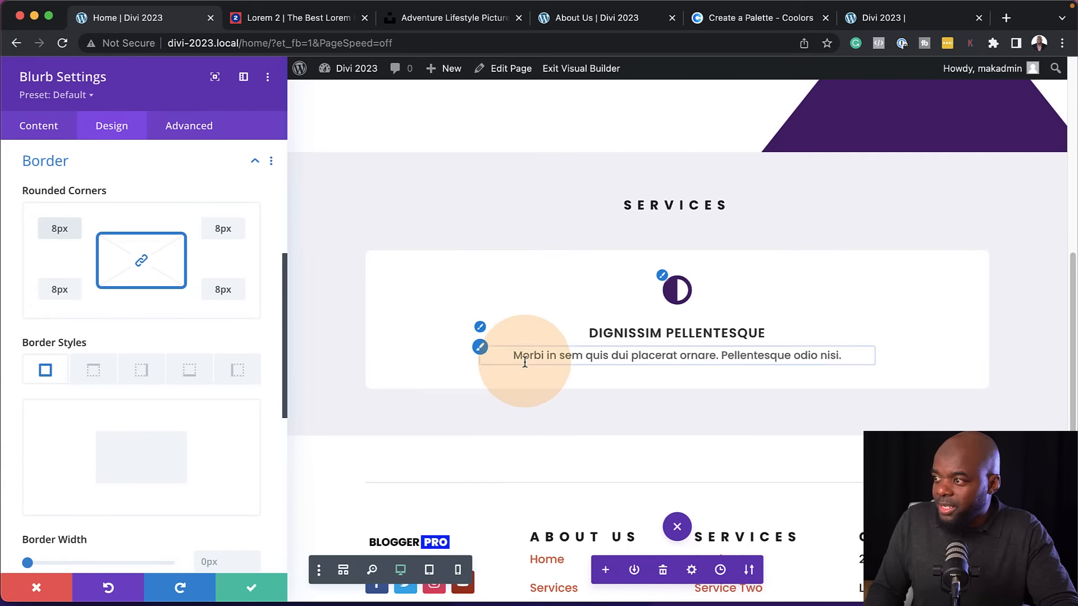
Create a new preset named Blurb from the current styles, assign it as the default, and save the module
left_click(91, 96)
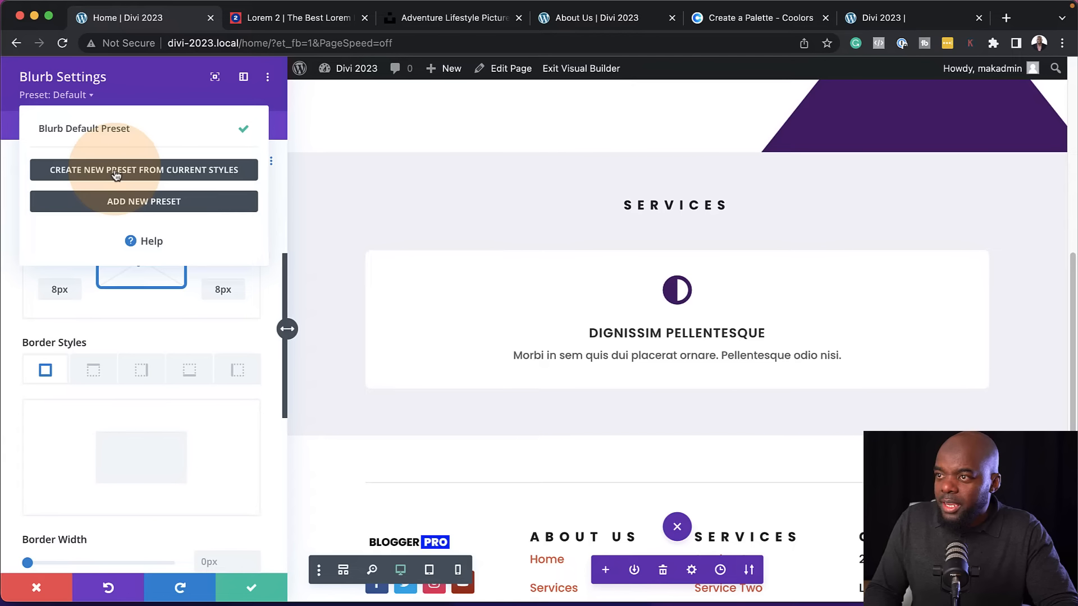
left_click(117, 176)
left_click(118, 182)
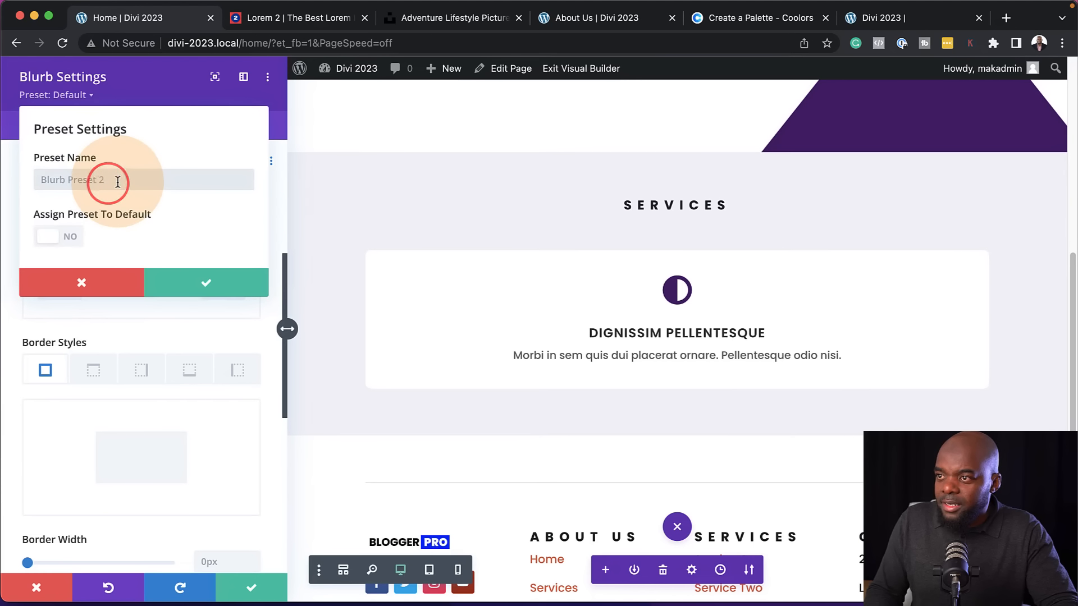
type("Blurb")
left_click(56, 236)
left_click(197, 286)
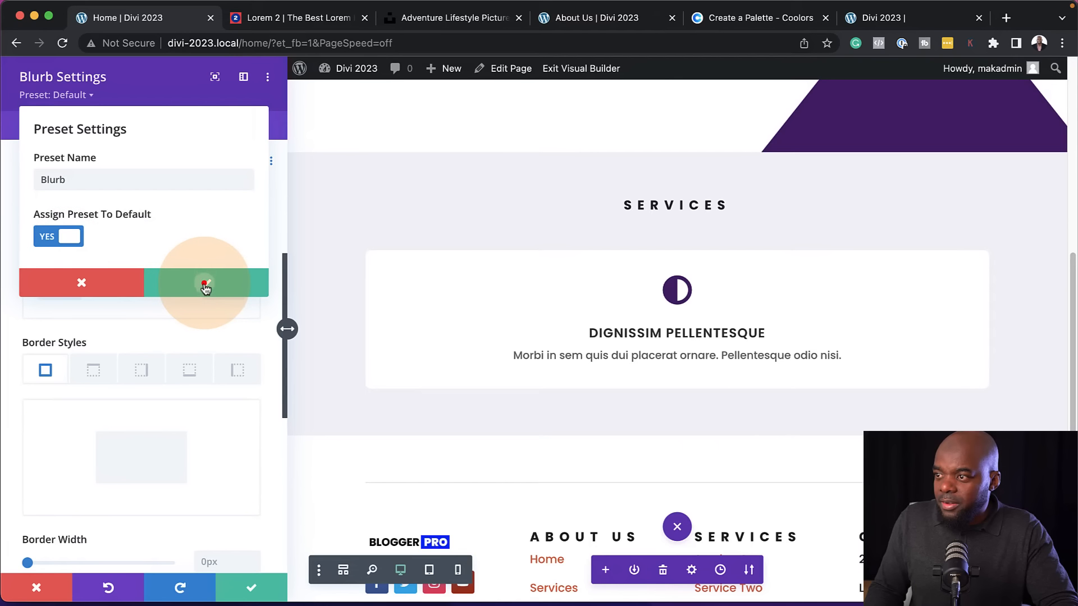
left_click(256, 587)
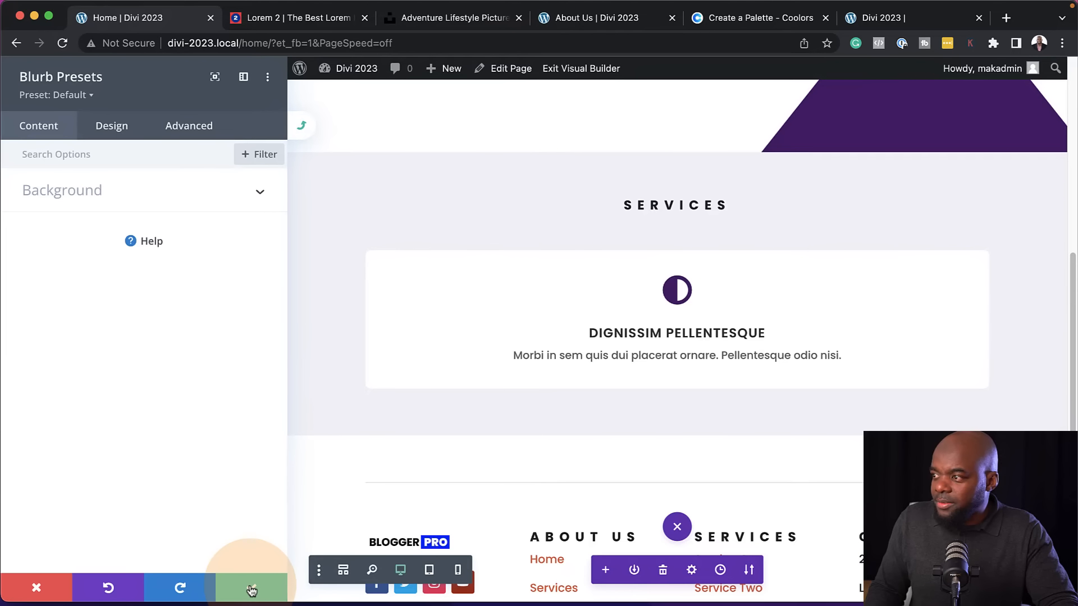
left_click(252, 589)
left_click(257, 588)
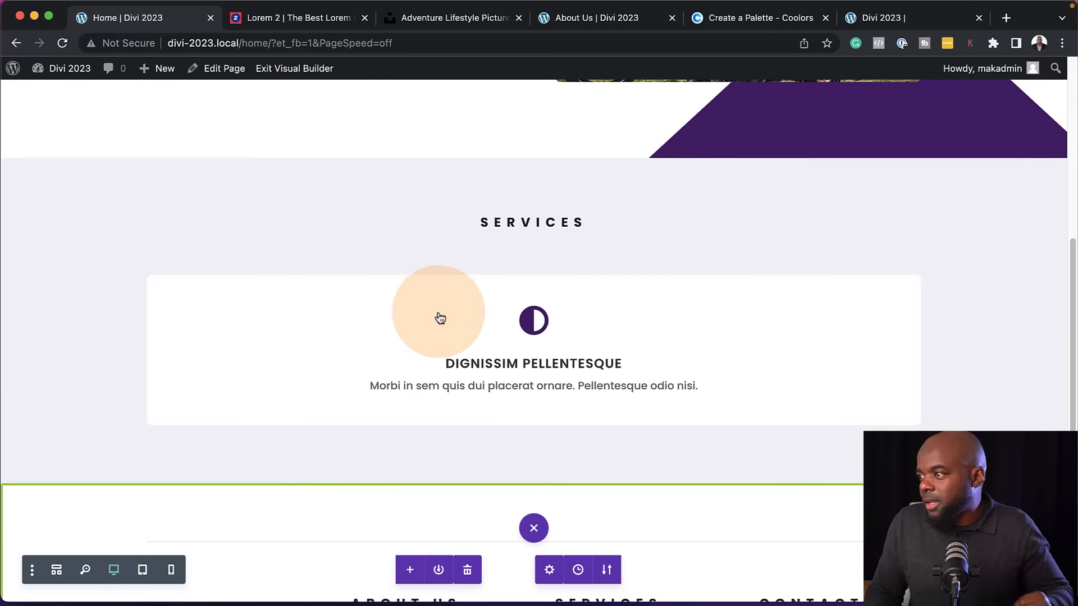
Duplicate the blurb's column until the services row has three columns, and save the row
left_click(219, 339)
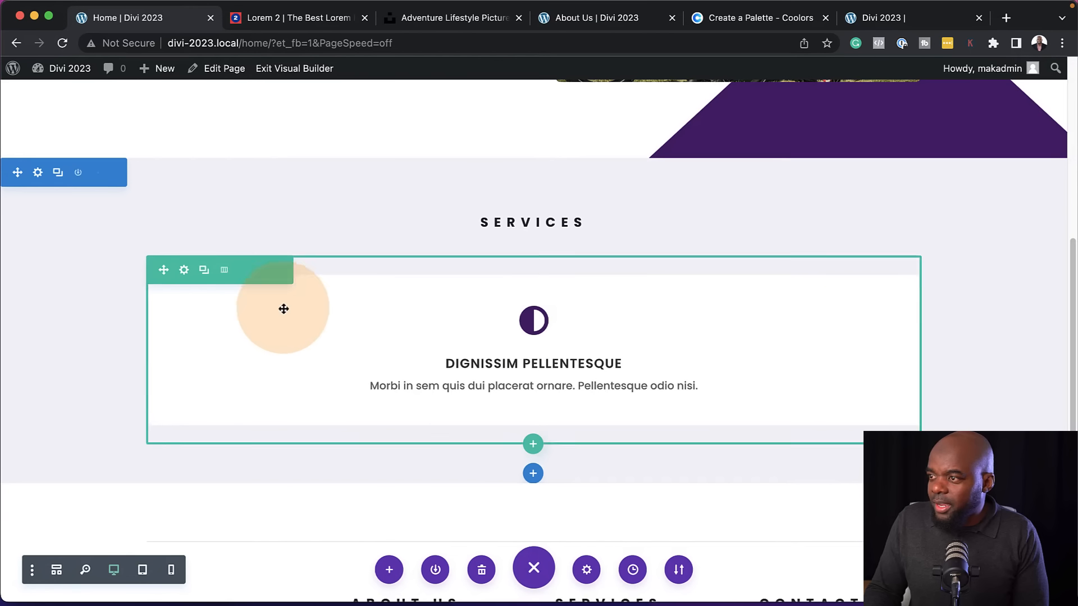
left_click(183, 270)
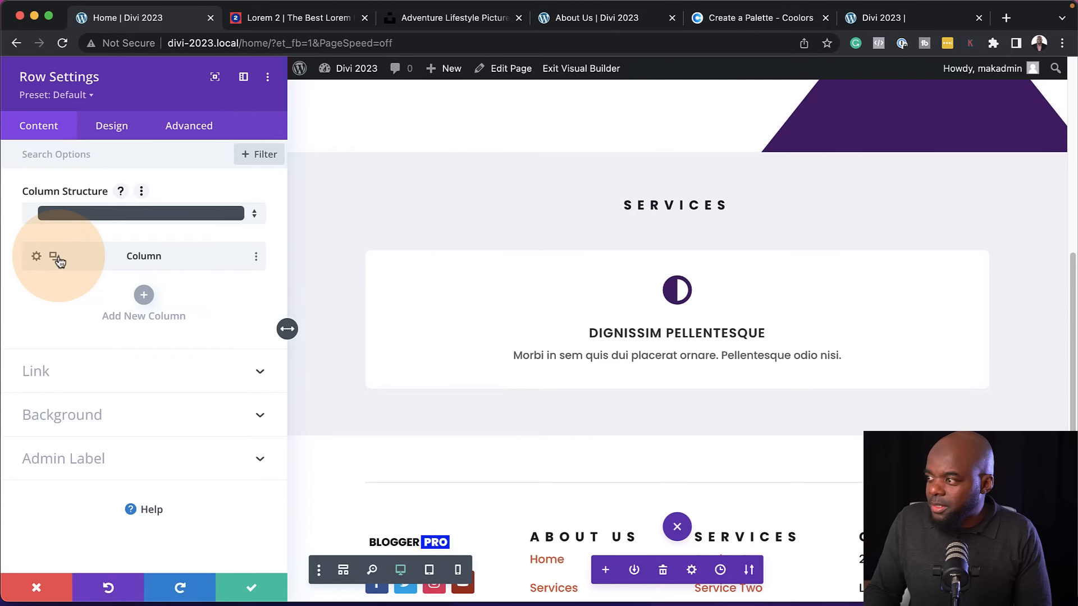
left_click(55, 256)
left_click(55, 257)
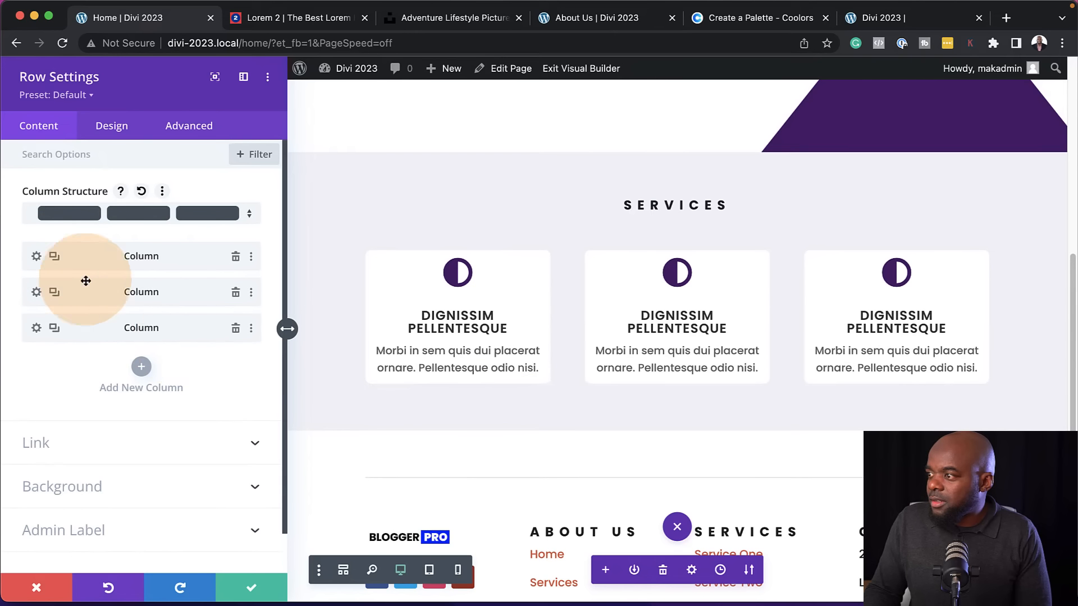
left_click(240, 587)
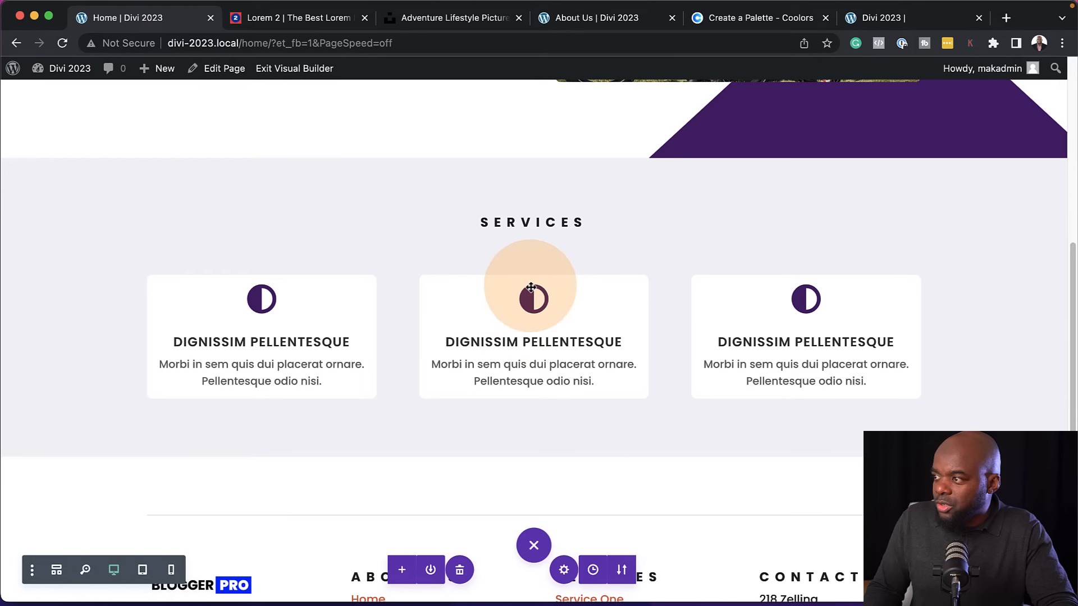
Change the middle service blurb's icon to the Font Awesome cyclist and save the module
mouse_move(525, 306)
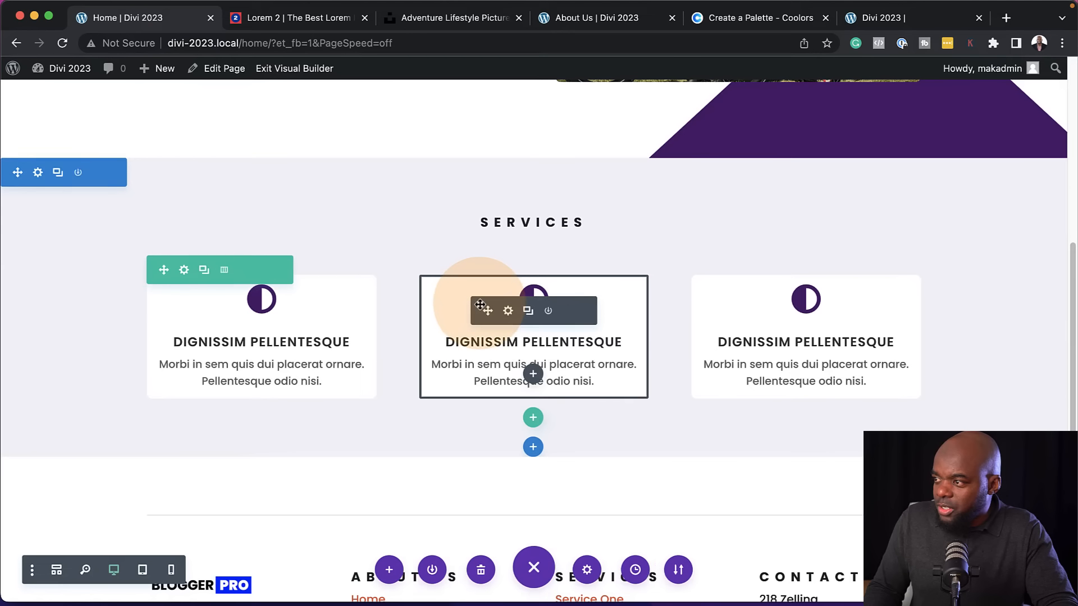
left_click(510, 318)
left_click(96, 481)
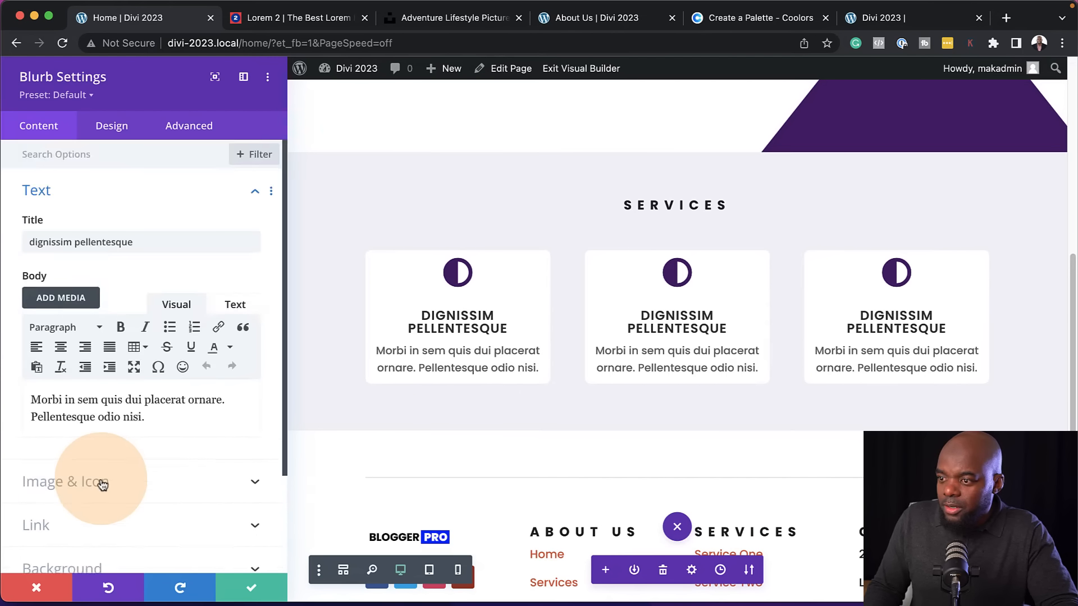
left_click(233, 272)
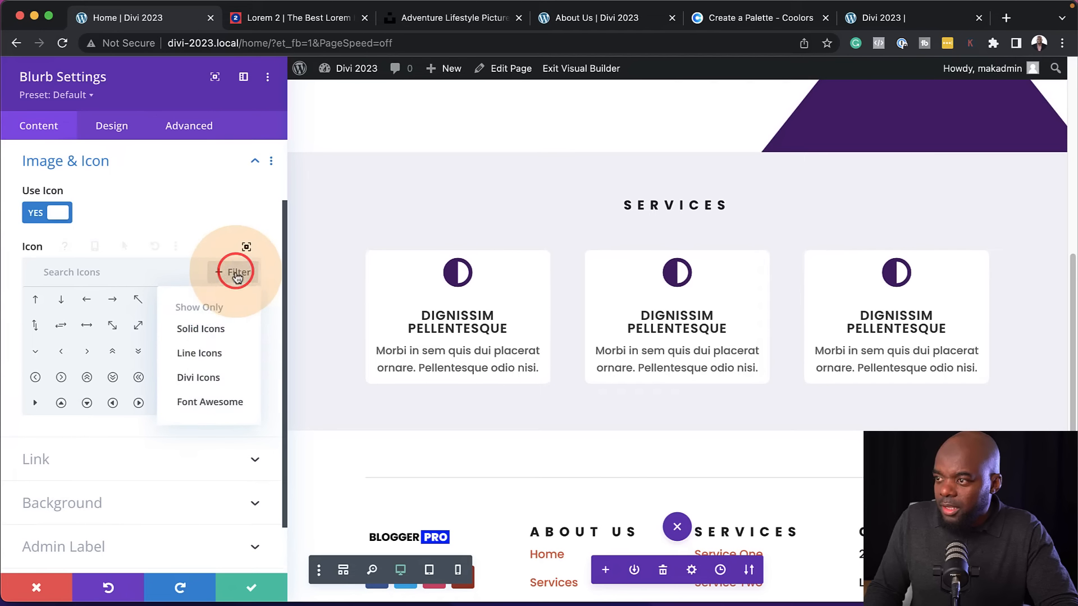
left_click(231, 402)
scroll(259, 344, "down", 3)
scroll(241, 341, "down", 5)
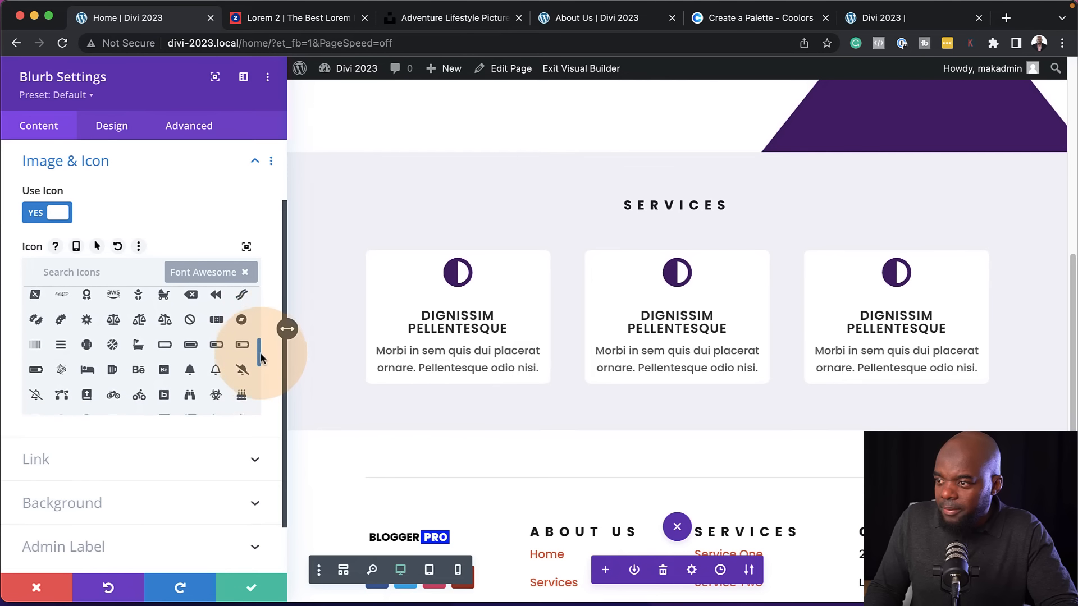
left_click(137, 339)
left_click(251, 587)
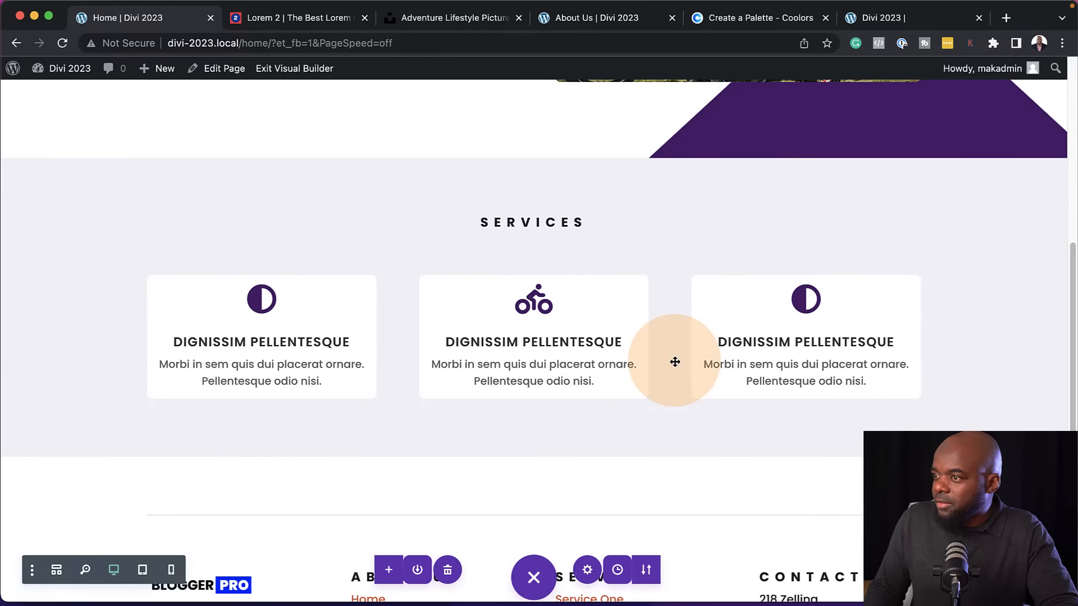
Change the third service blurb's icon to the Font Awesome medical briefcase and save the module
left_click(783, 310)
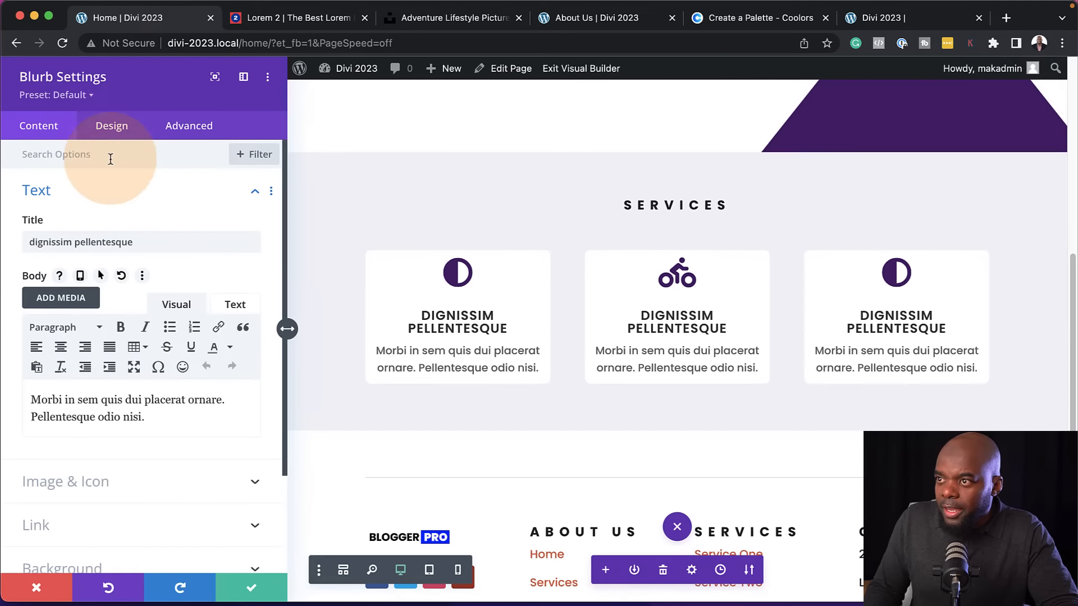
left_click(113, 489)
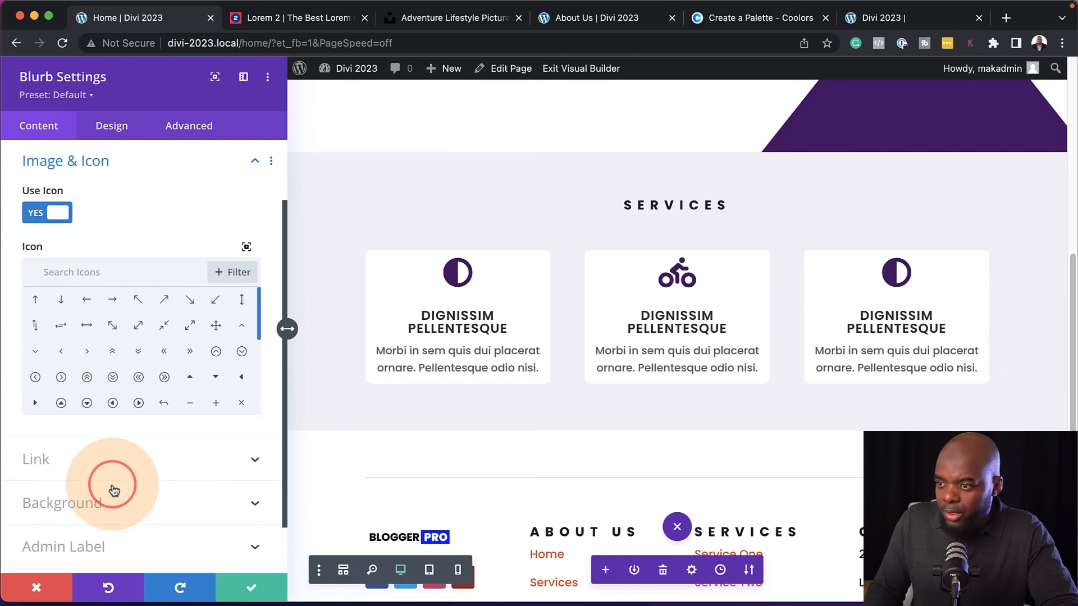
left_click(238, 274)
left_click(212, 402)
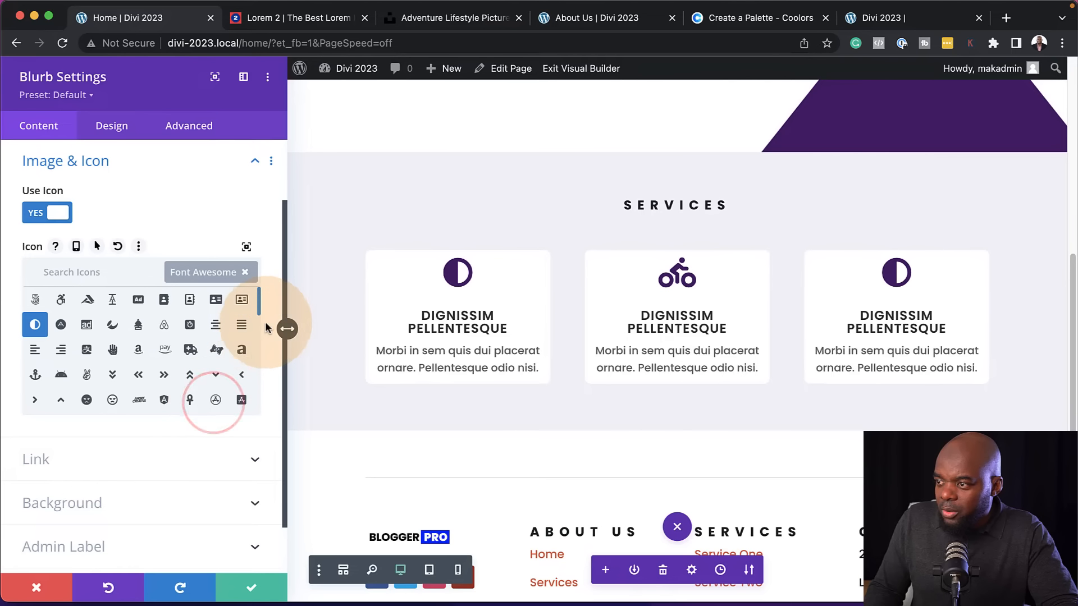
scroll(81, 358, "down", 10)
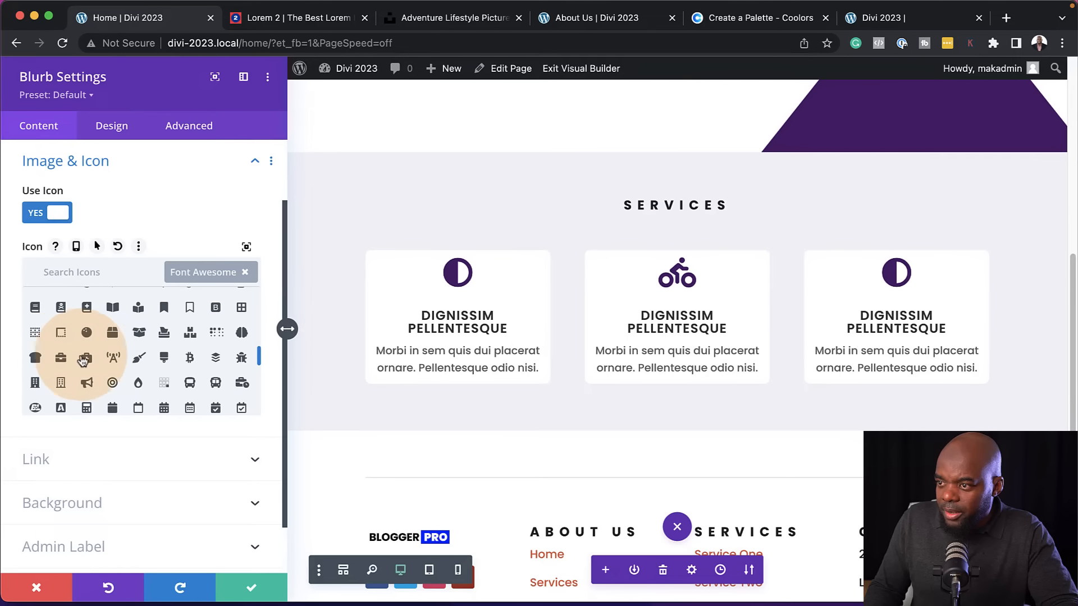
left_click(86, 358)
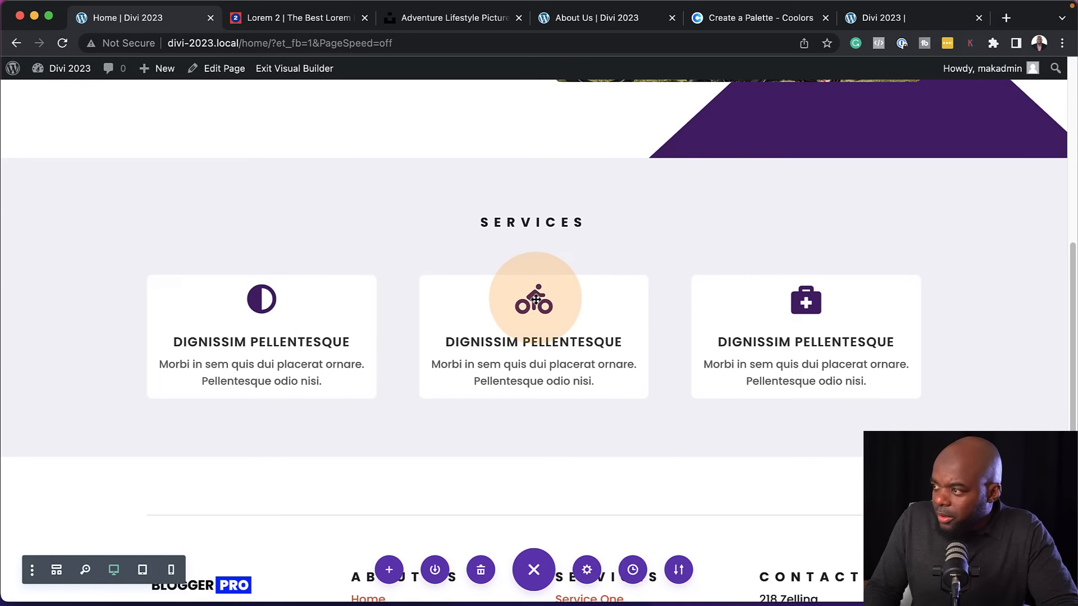
Set the first services blurb's padding to 10% top and bottom and 6% left and right, and save the module
mouse_move(282, 287)
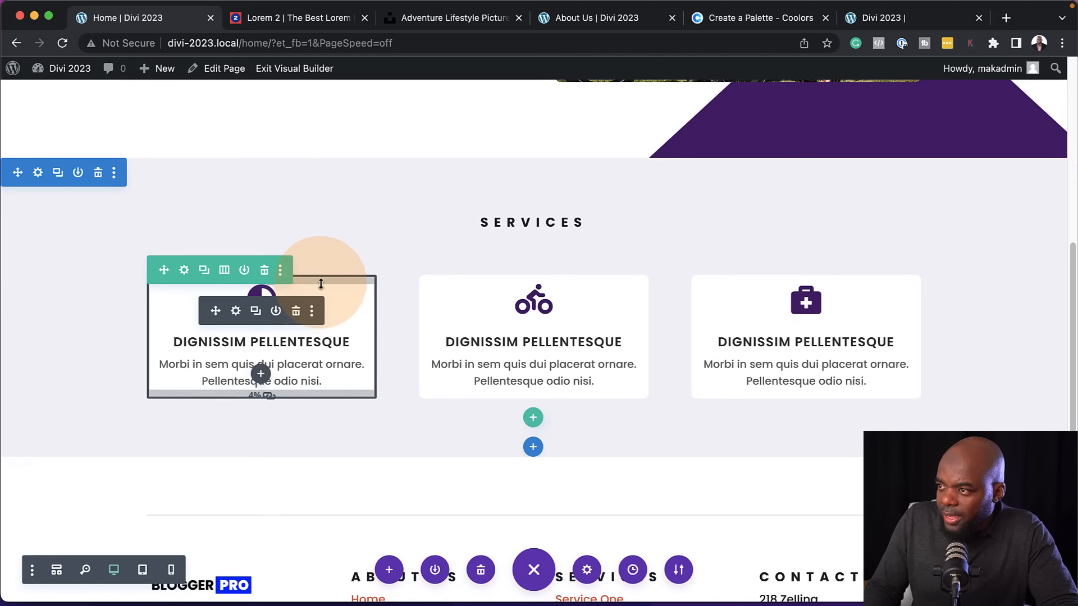
left_click(237, 312)
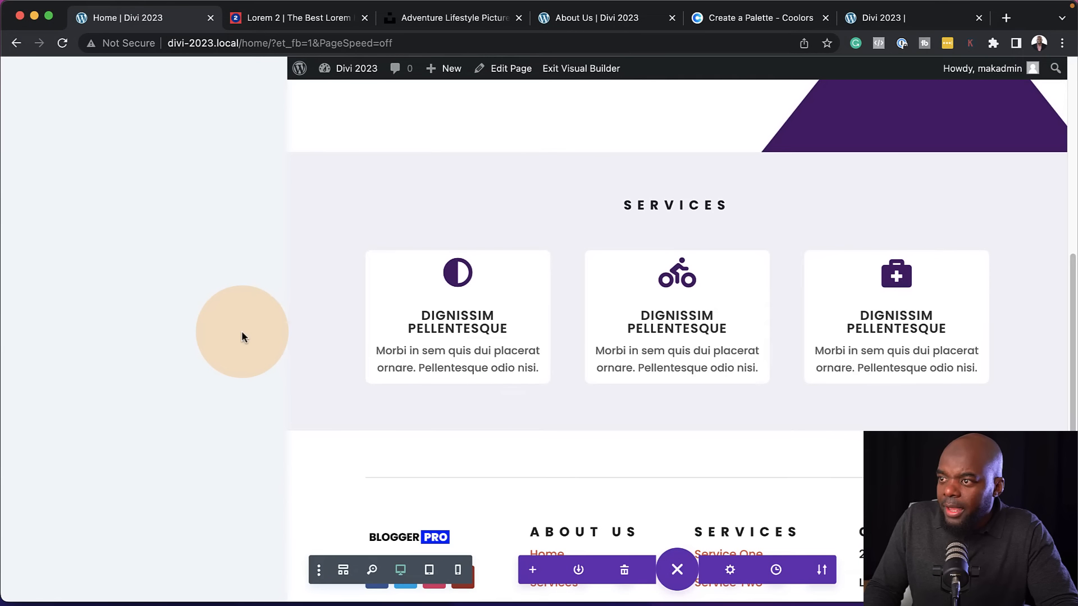
left_click(112, 128)
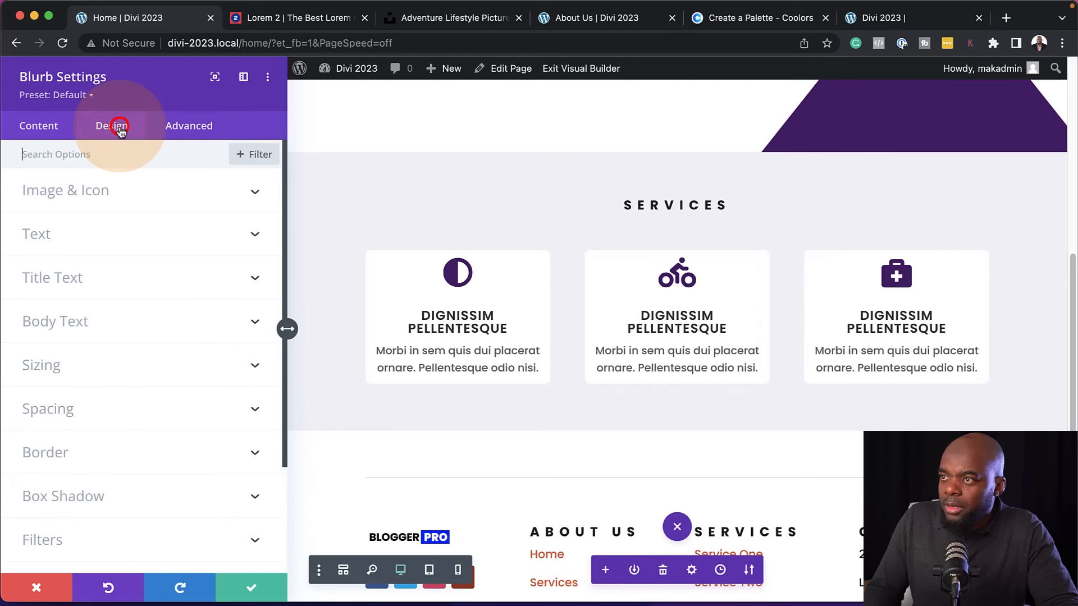
left_click(65, 410)
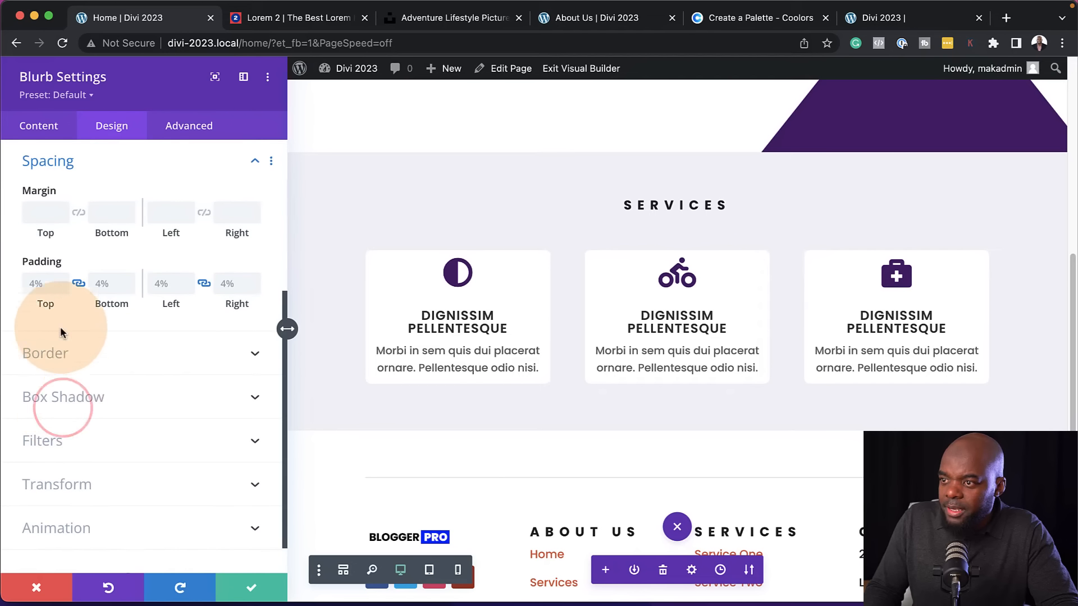
left_click(63, 276)
left_click(63, 276)
left_click(63, 276)
left_click(63, 276)
left_click(62, 277)
left_click(64, 278)
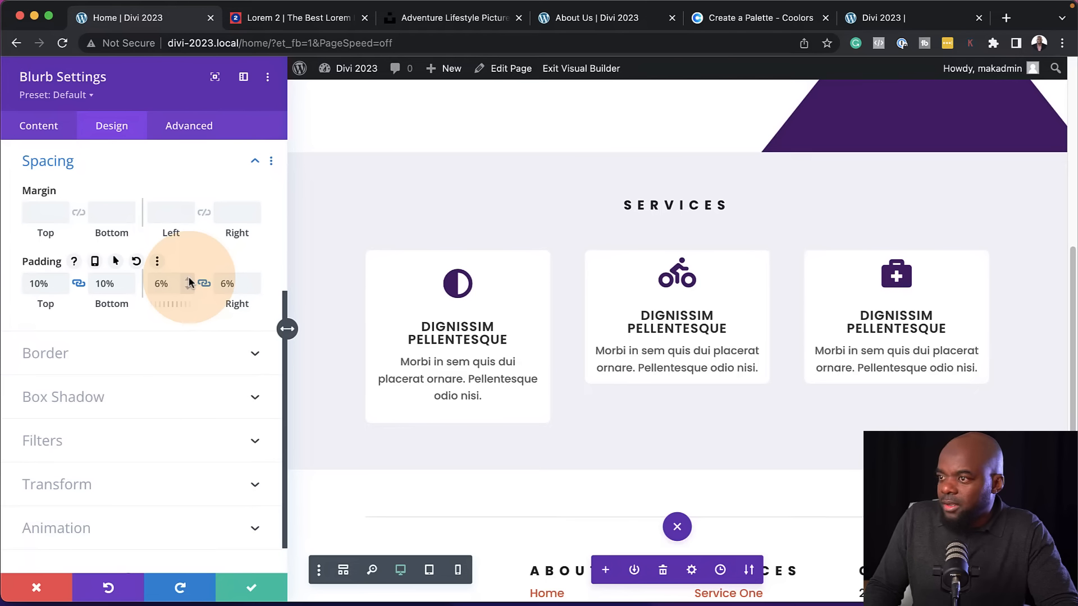
left_click(253, 588)
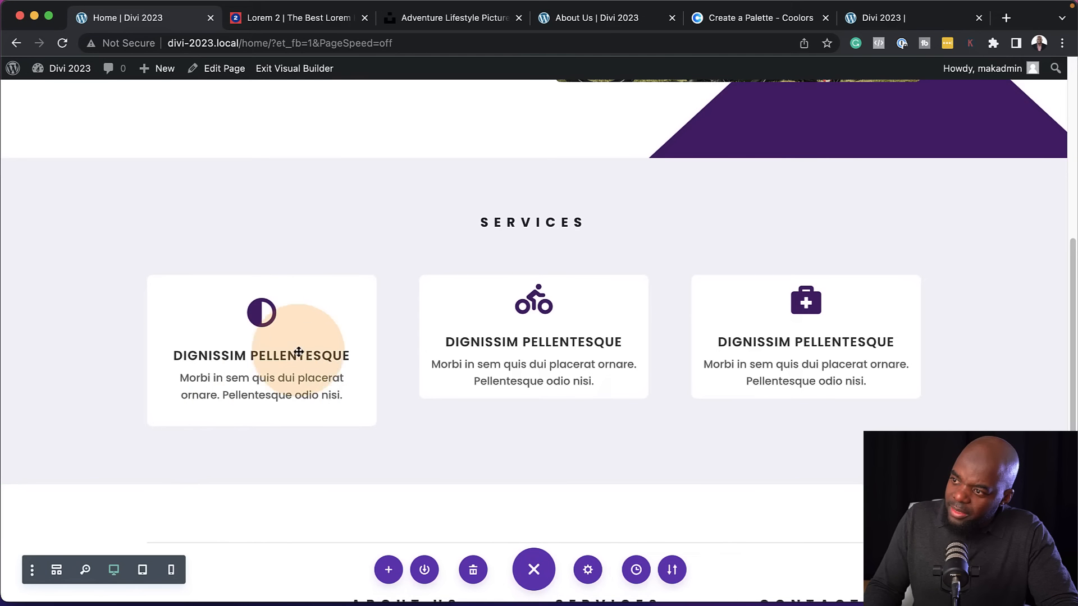
Copy the first blurb's module styles and paste them onto the middle and third services blurbs
mouse_move(306, 310)
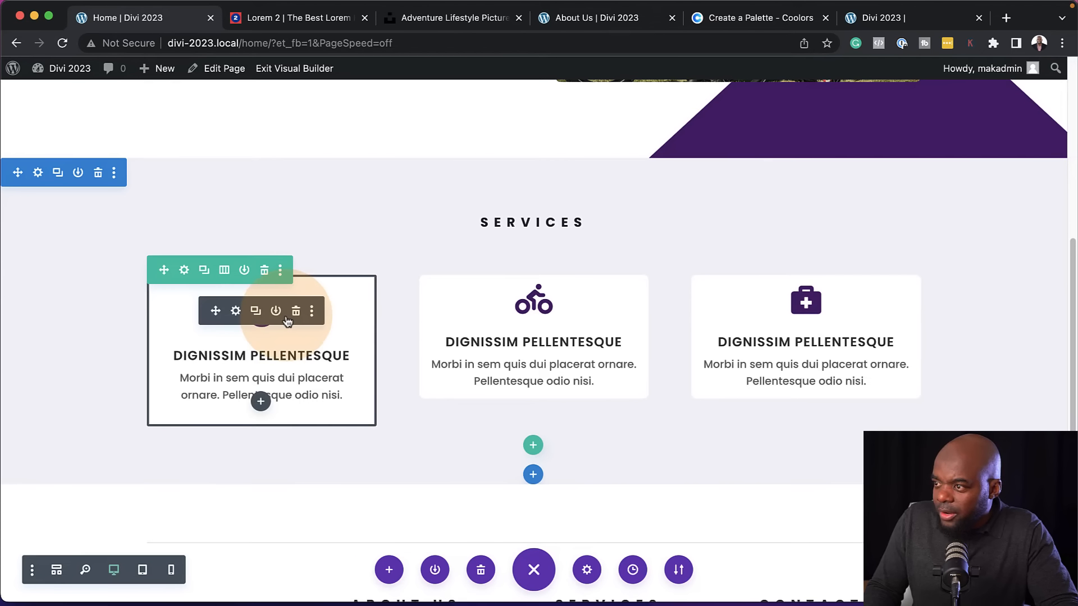
left_click(312, 310)
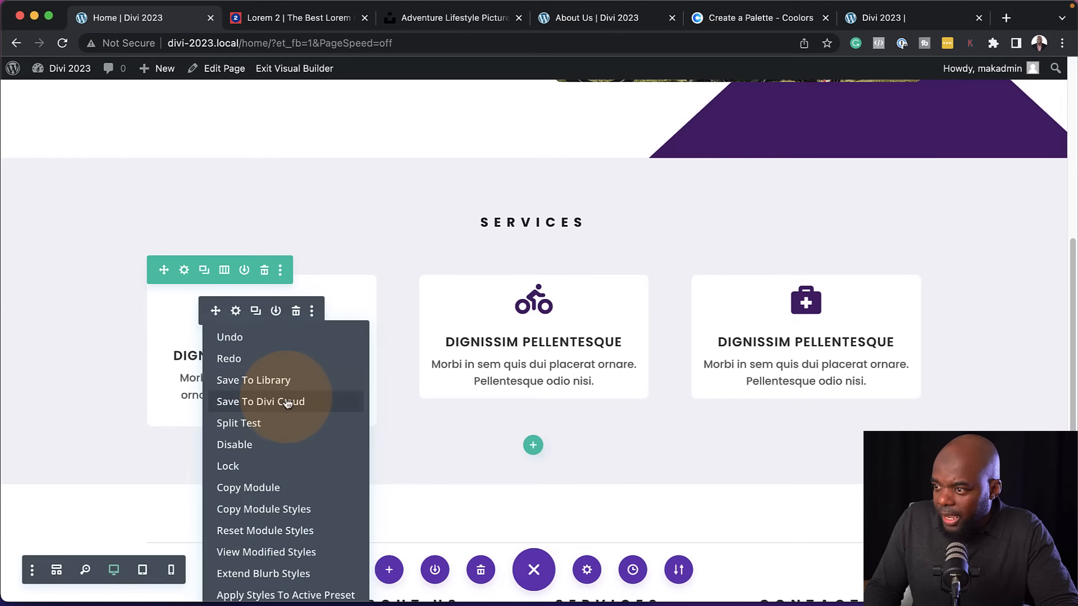
left_click(288, 512)
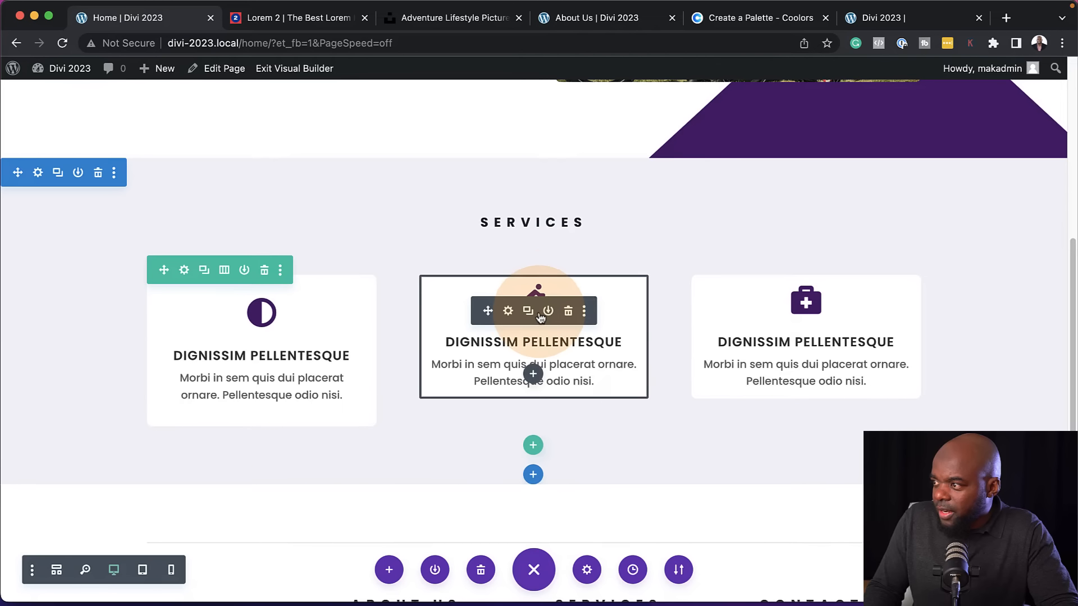
left_click(584, 310)
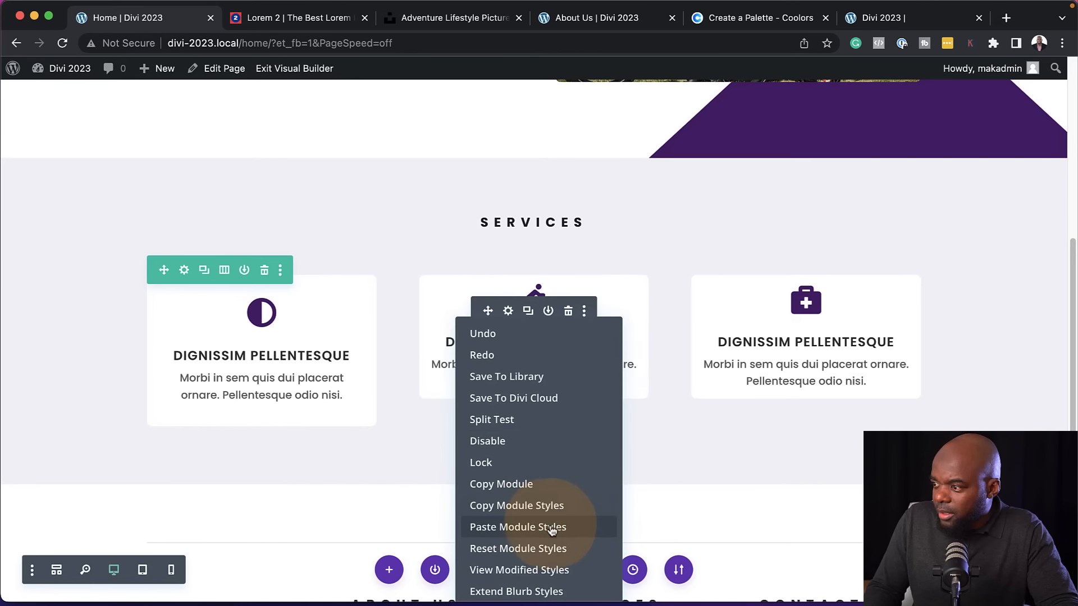
left_click(551, 528)
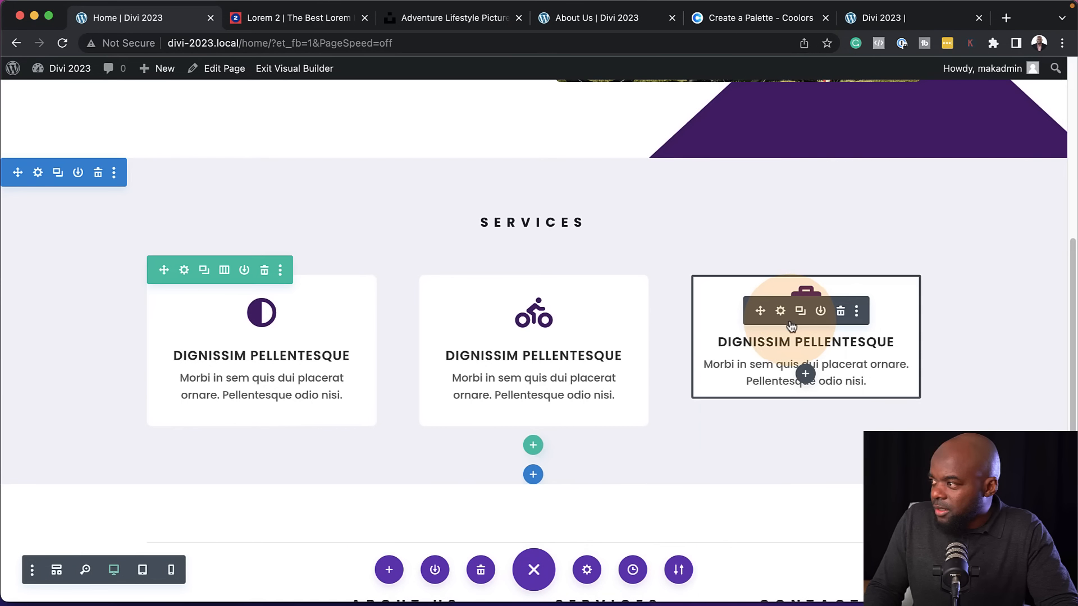
left_click(856, 311)
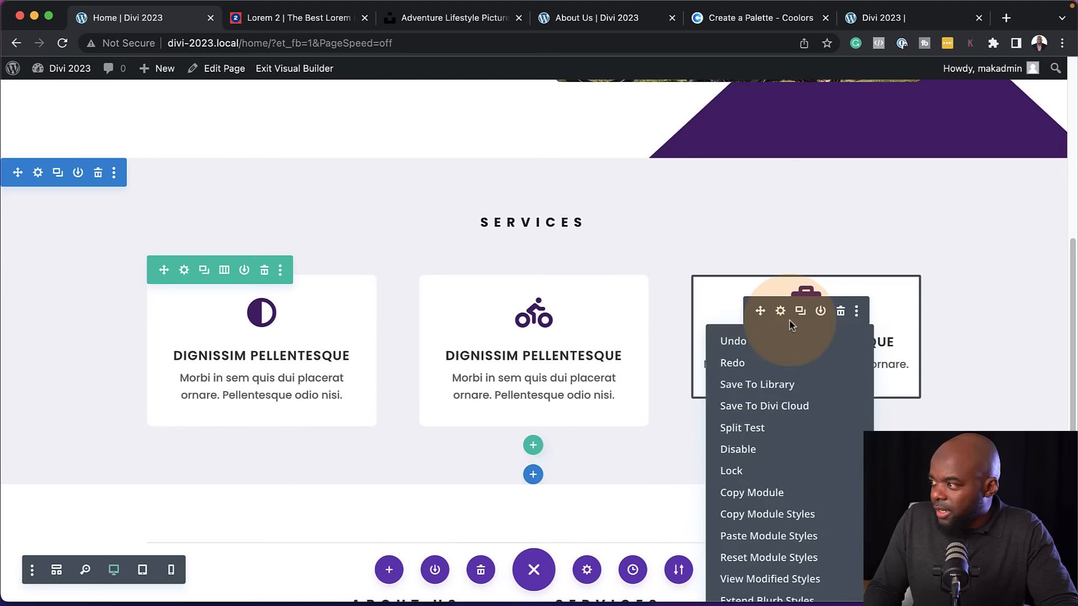
left_click(784, 536)
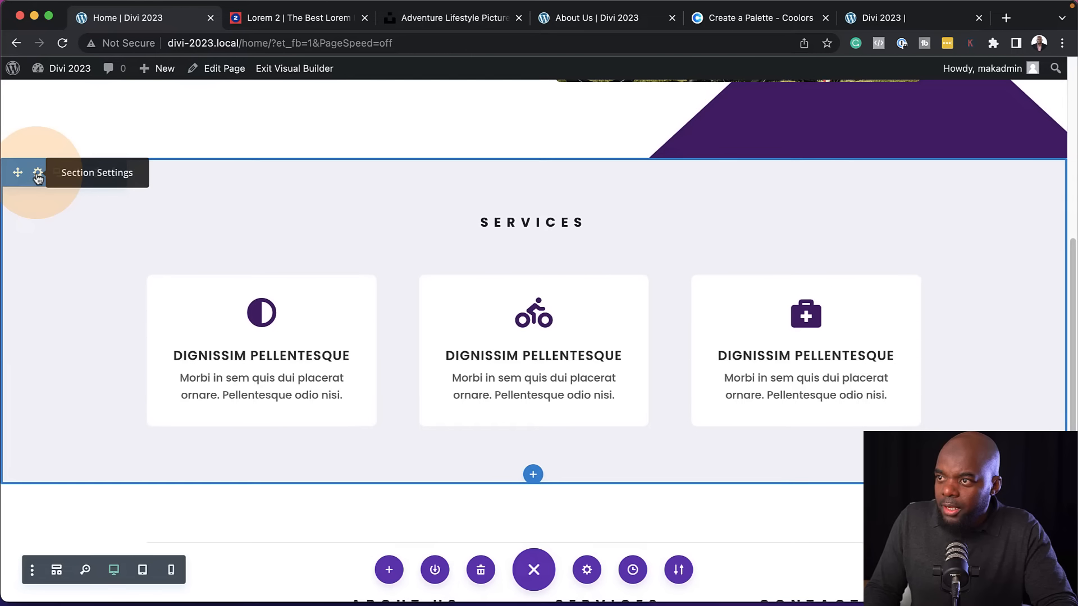
Set the services section's top padding to 4% and link the bottom padding to it
left_click(37, 173)
left_click(112, 127)
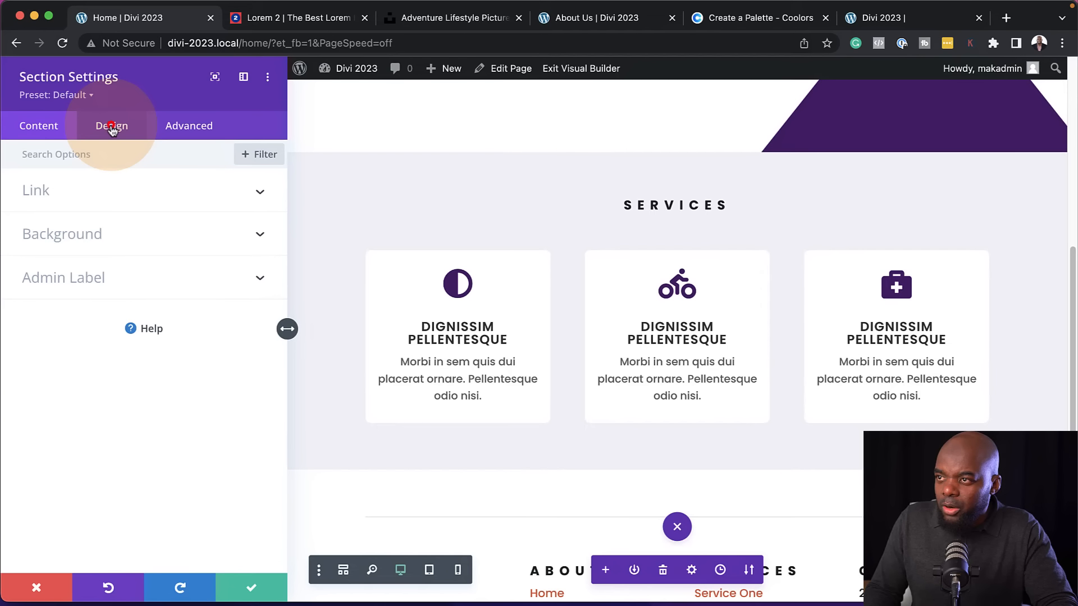
left_click(68, 319)
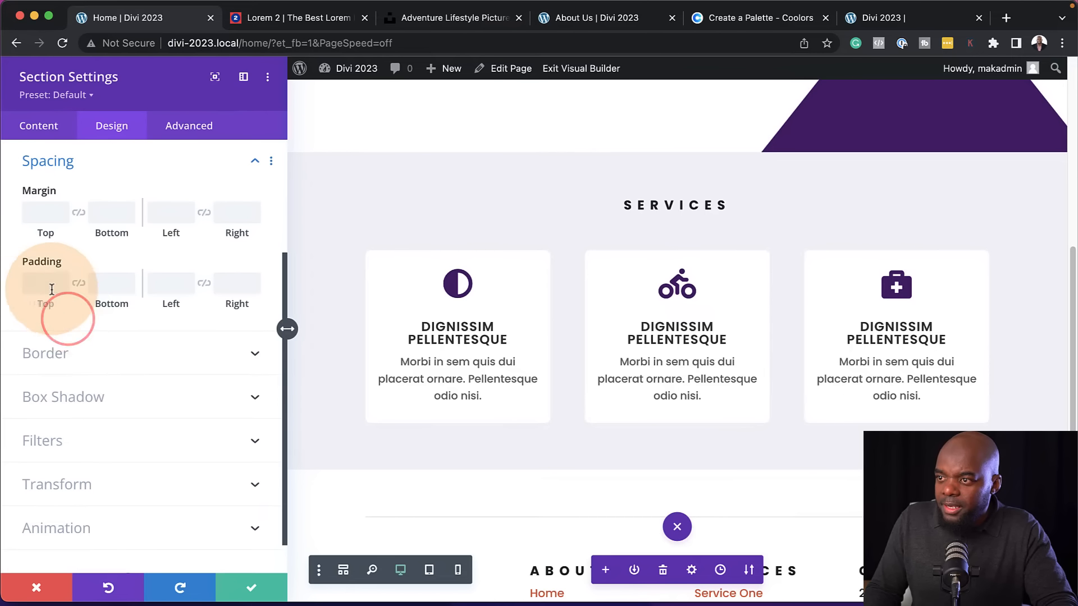
left_click(39, 285)
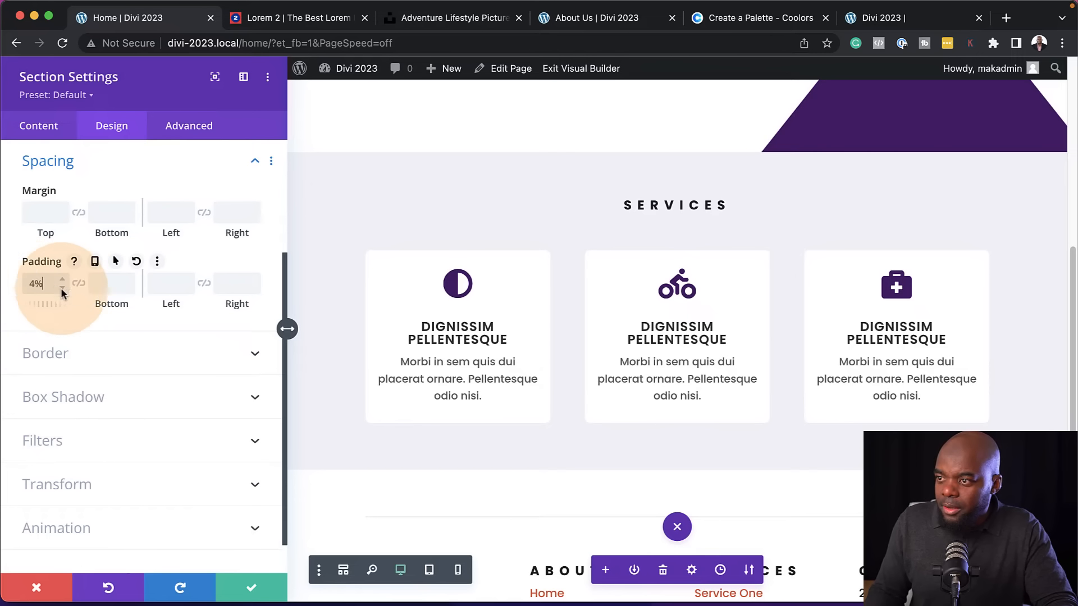
left_click(79, 284)
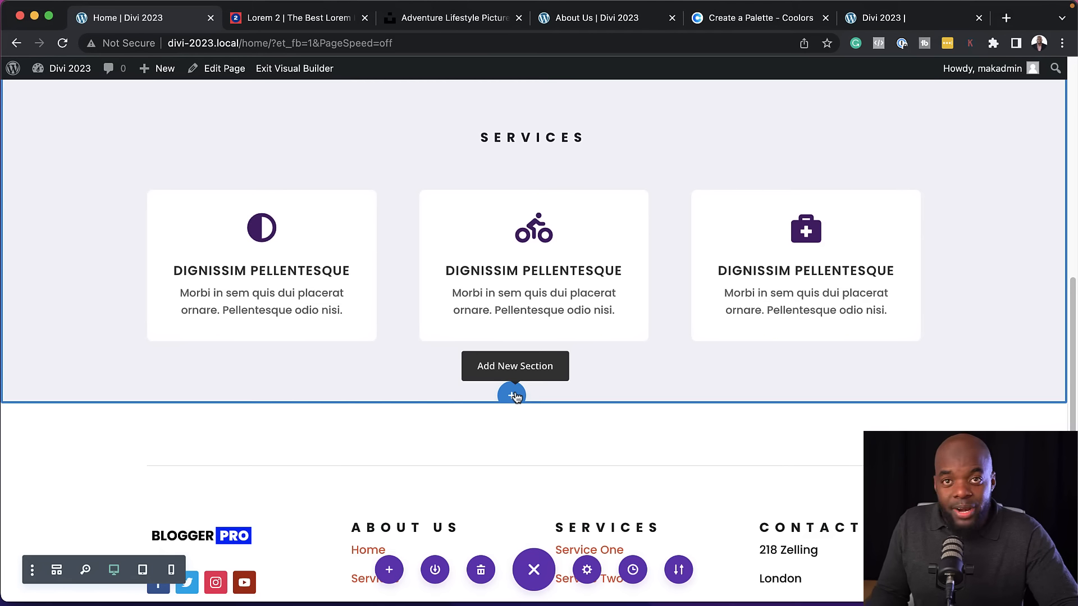
Add a regular section below Services with a row of two equal columns and a Text module in the first column
left_click(516, 393)
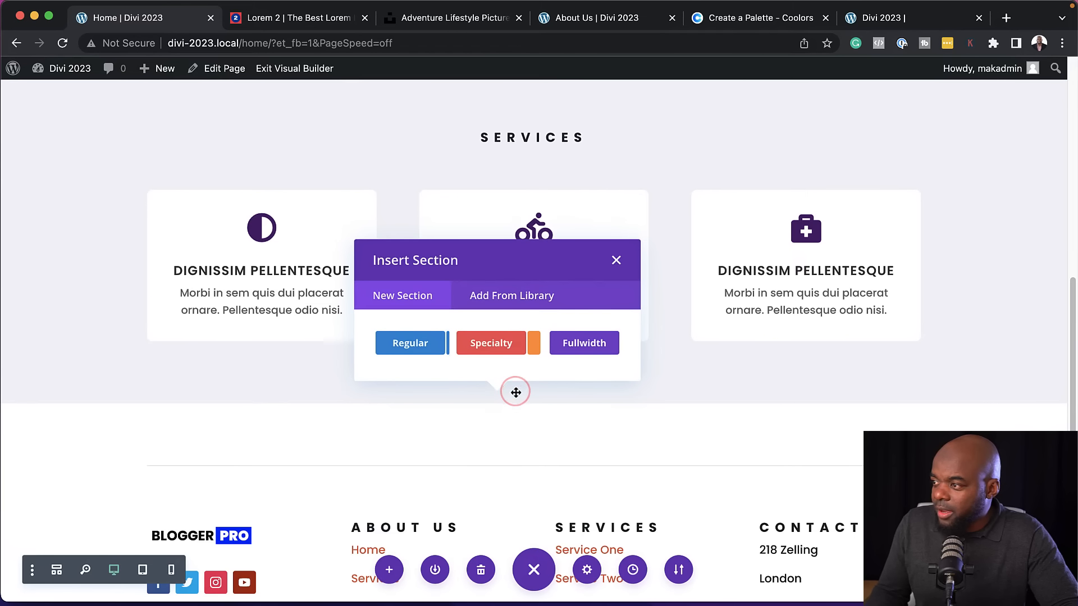
left_click(412, 345)
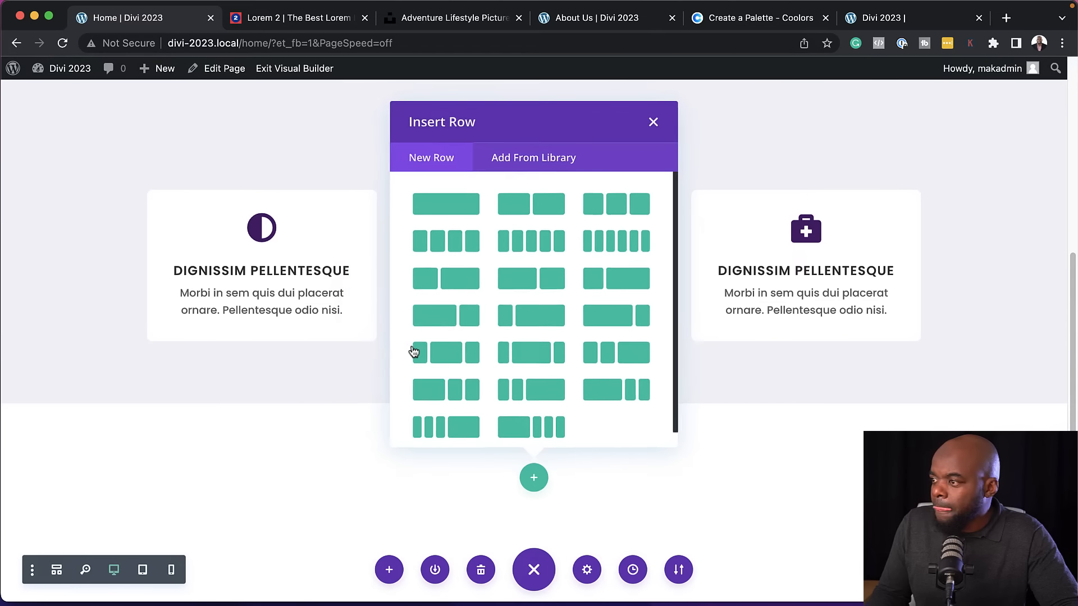
left_click(554, 210)
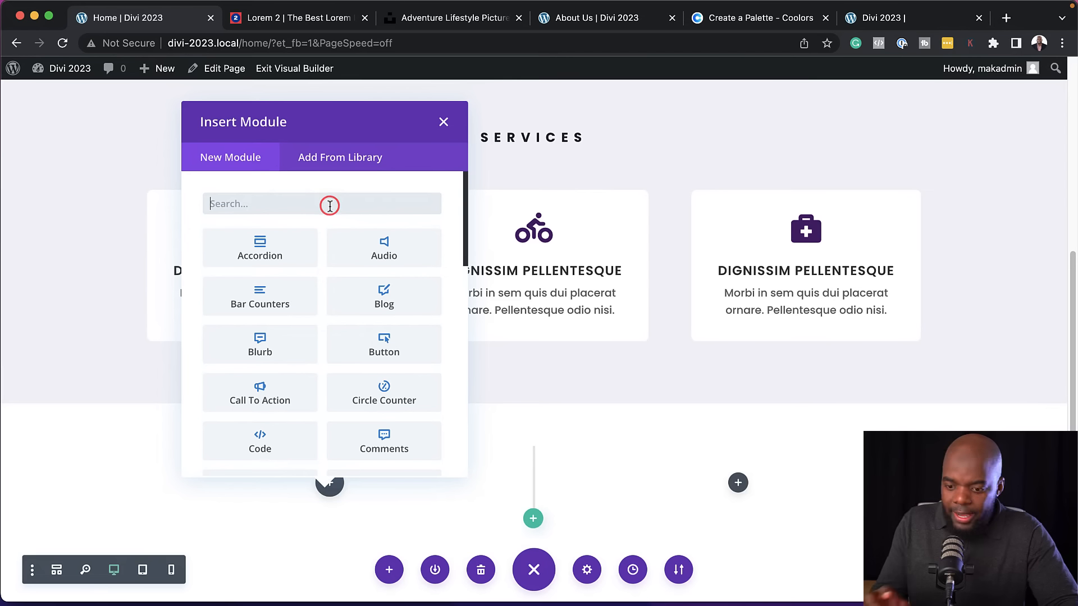
type("text")
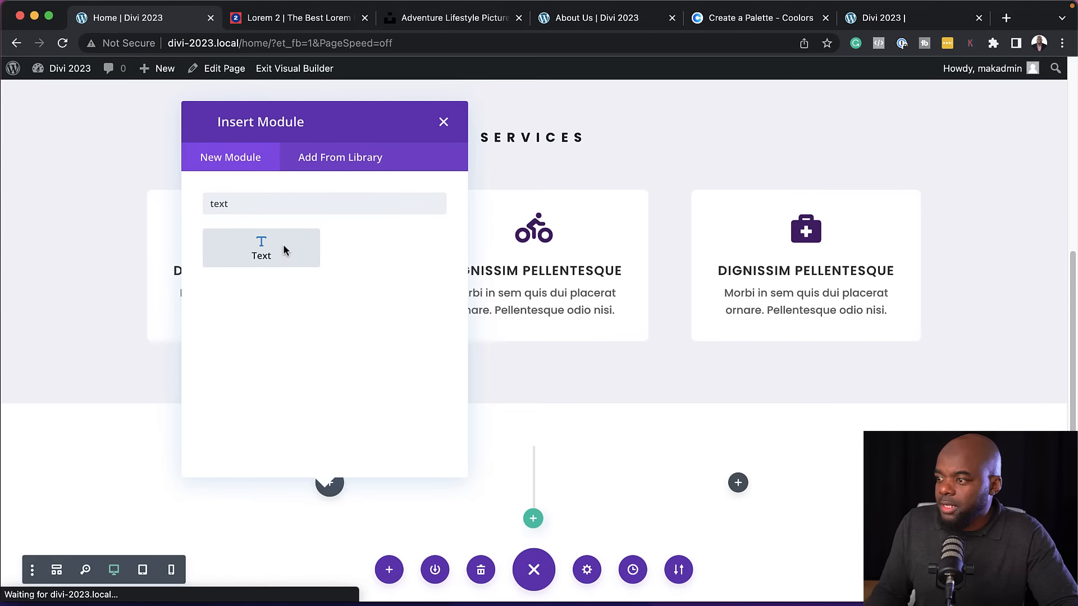
left_click(283, 244)
Replace the Text module's placeholder with the "Praesent dapibus" and "Phasellus ultrices" paragraphs copied from the Lorem 2 site
left_click(291, 16)
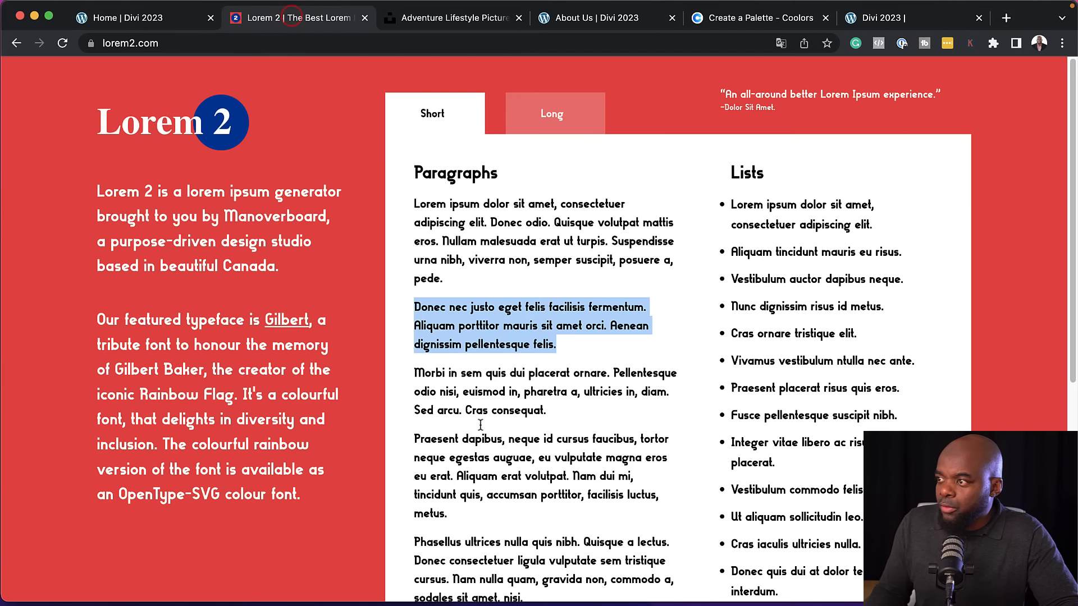
left_click_drag(415, 437, 533, 489)
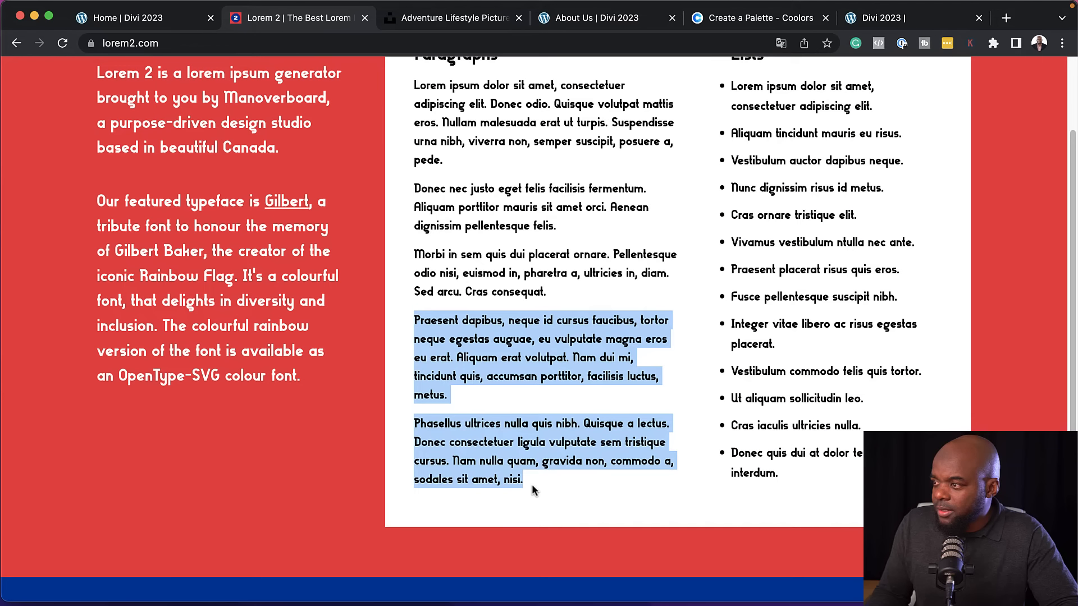
left_click(164, 26)
left_click_drag(206, 437, 11, 350)
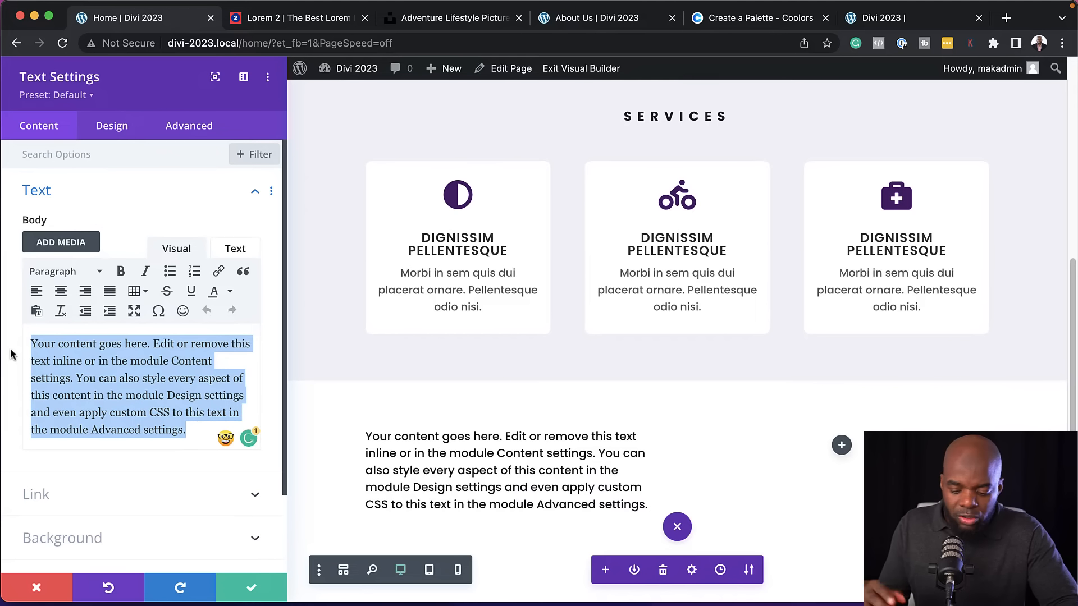
key("super+v")
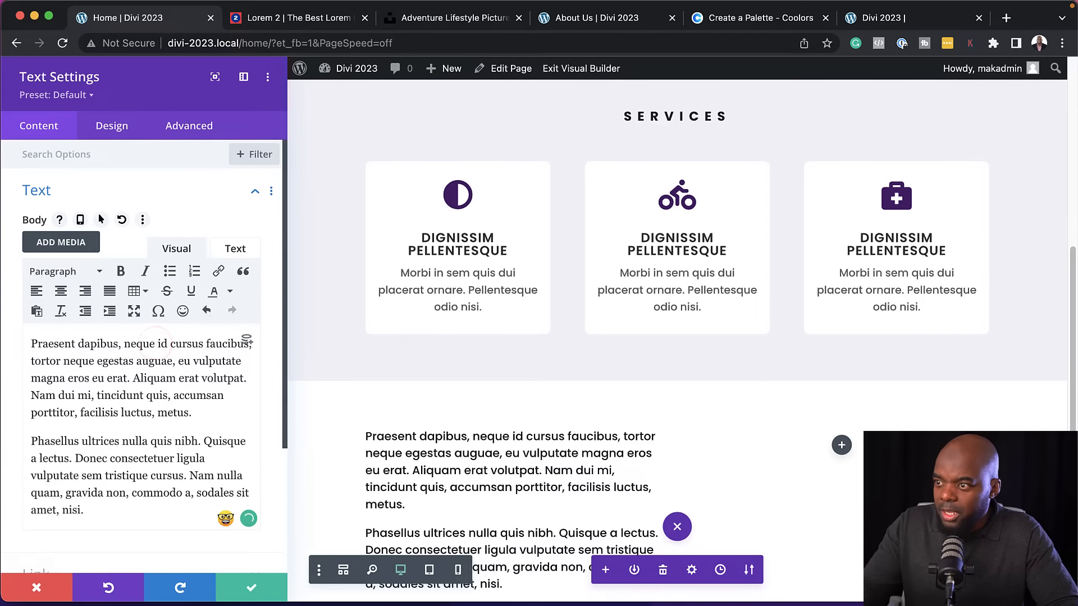
Split "Praesent dapibus, neque" onto its own line, remove "id" and start the following paragraph with "Cursus"
key("Return")
left_click(49, 375)
key("BackSpace")
key("BackSpace")
key("BackSpace")
key("BackSpace")
type("C")
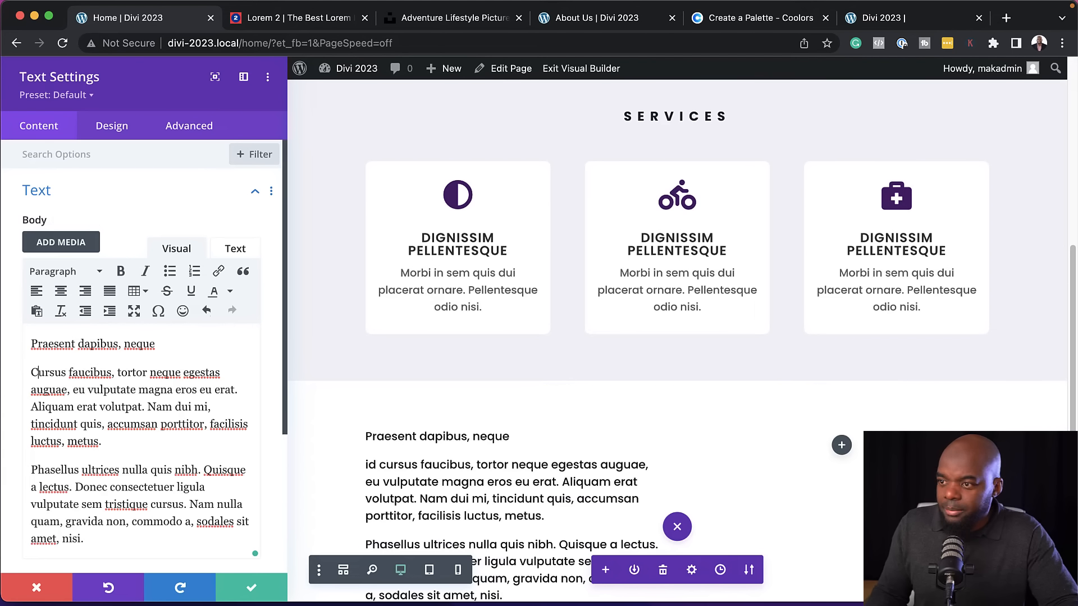
scroll(503, 477, "down", 2)
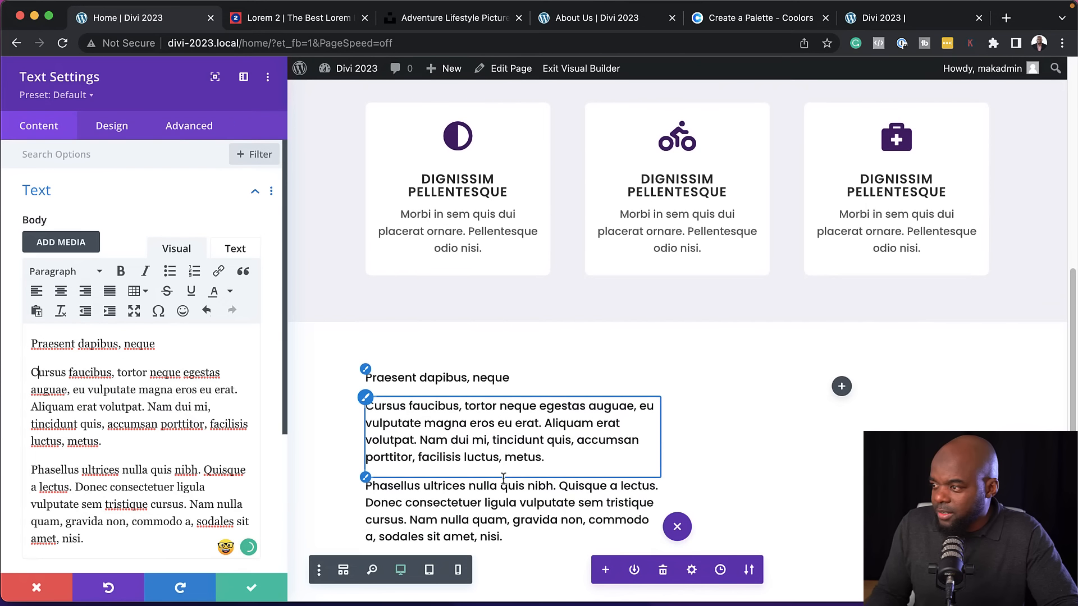
Format the line "Praesent dapibus, neque" as Heading 3 and save the Text module
left_click_drag(160, 344, 31, 344)
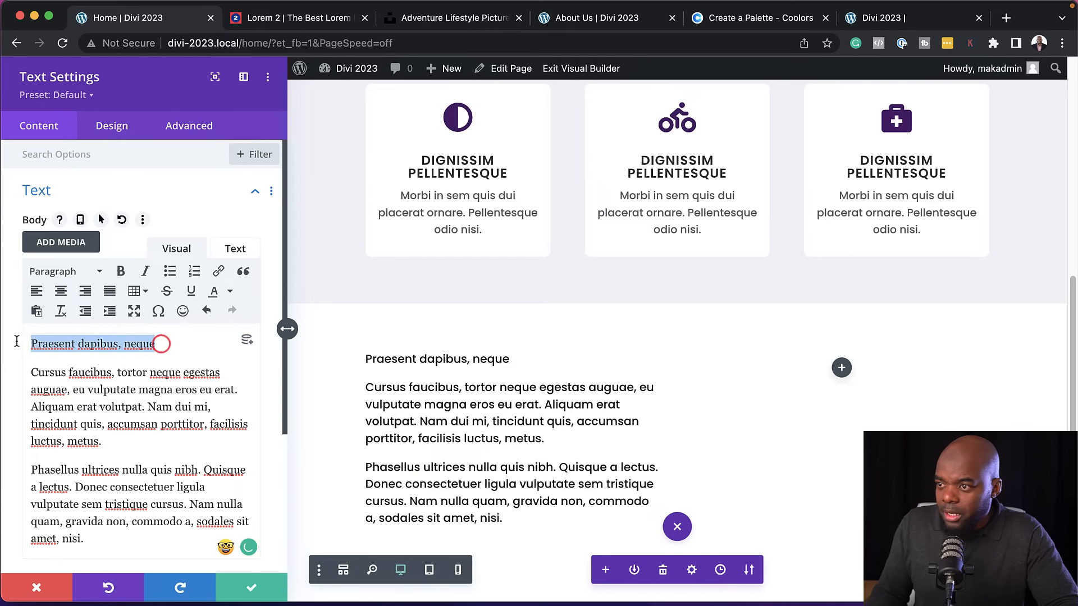
left_click(45, 273)
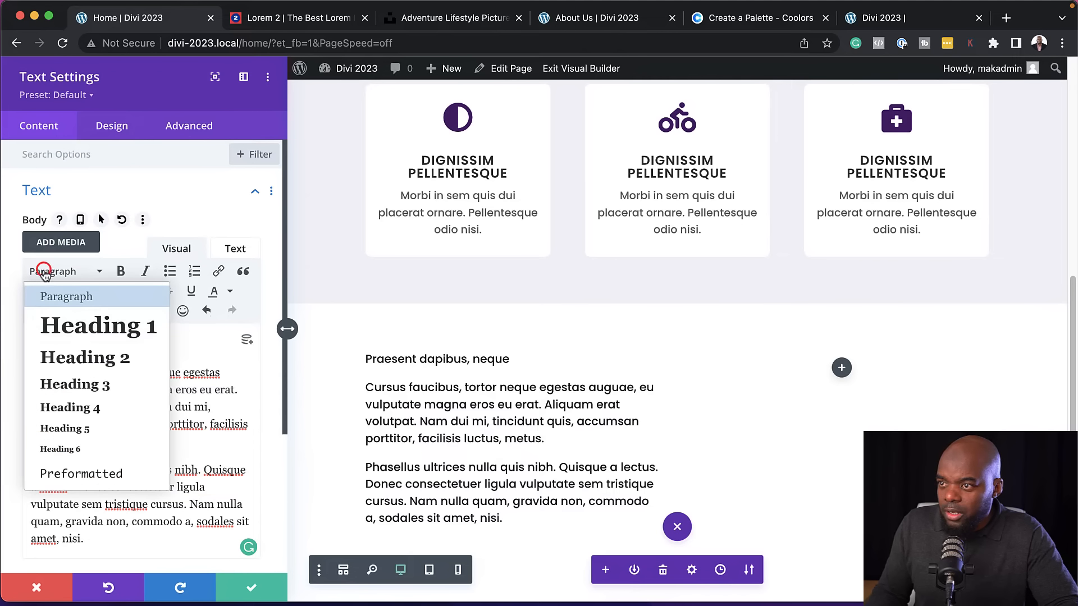
left_click(81, 385)
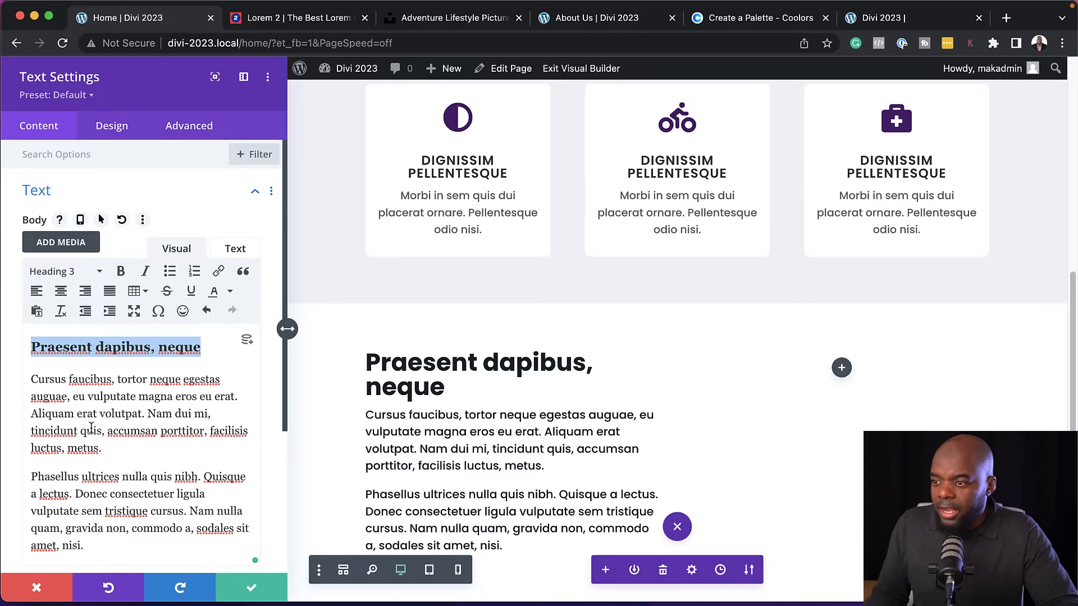
left_click(253, 589)
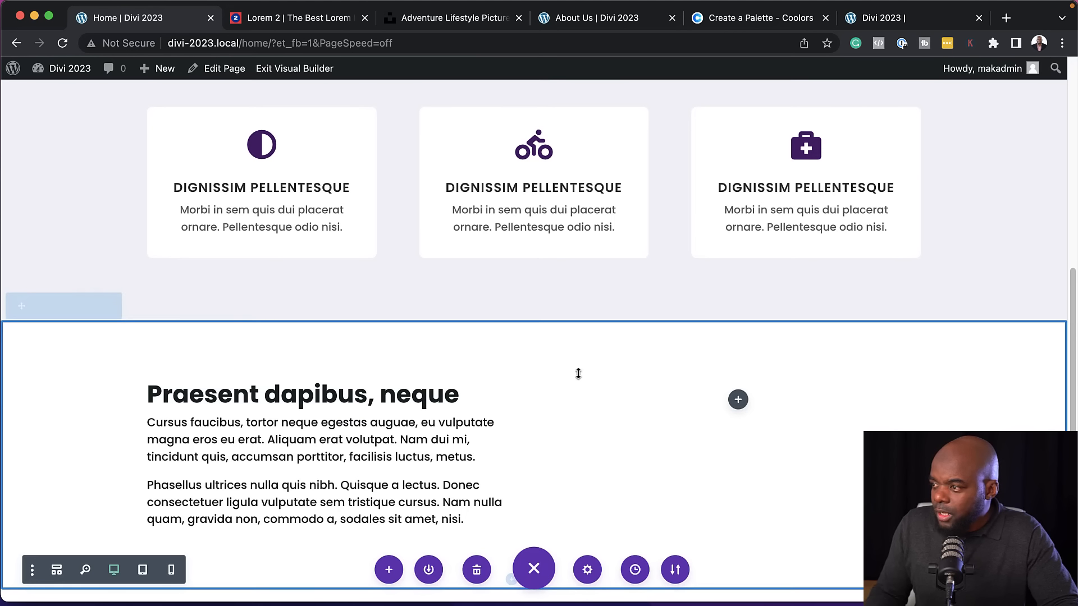
Add an Image module to the empty second column beside the new text
scroll(808, 413, "down", 2)
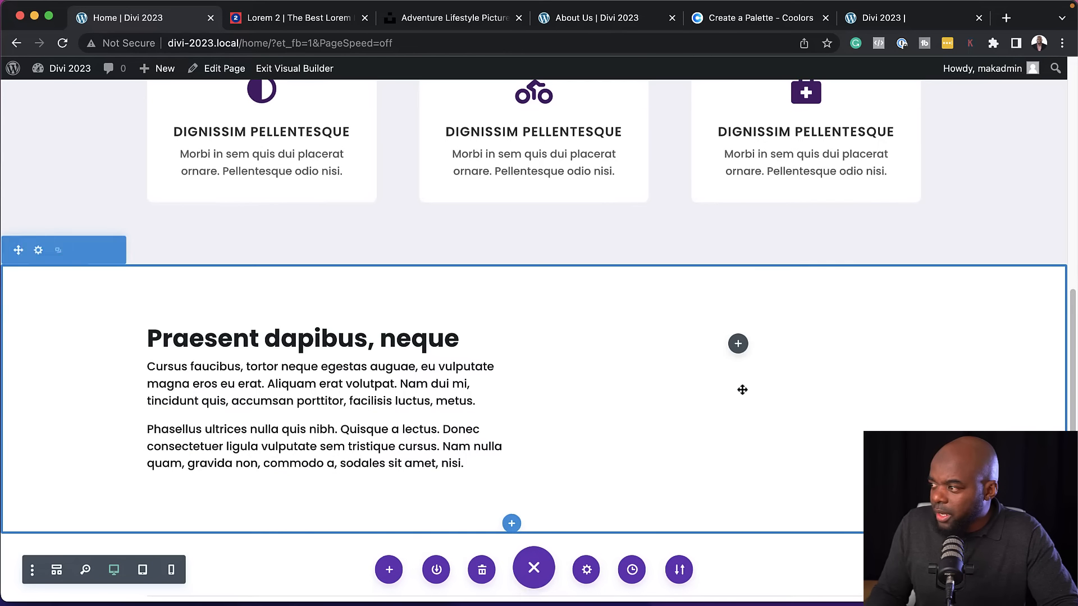
scroll(740, 345, "down", 1)
left_click(740, 344)
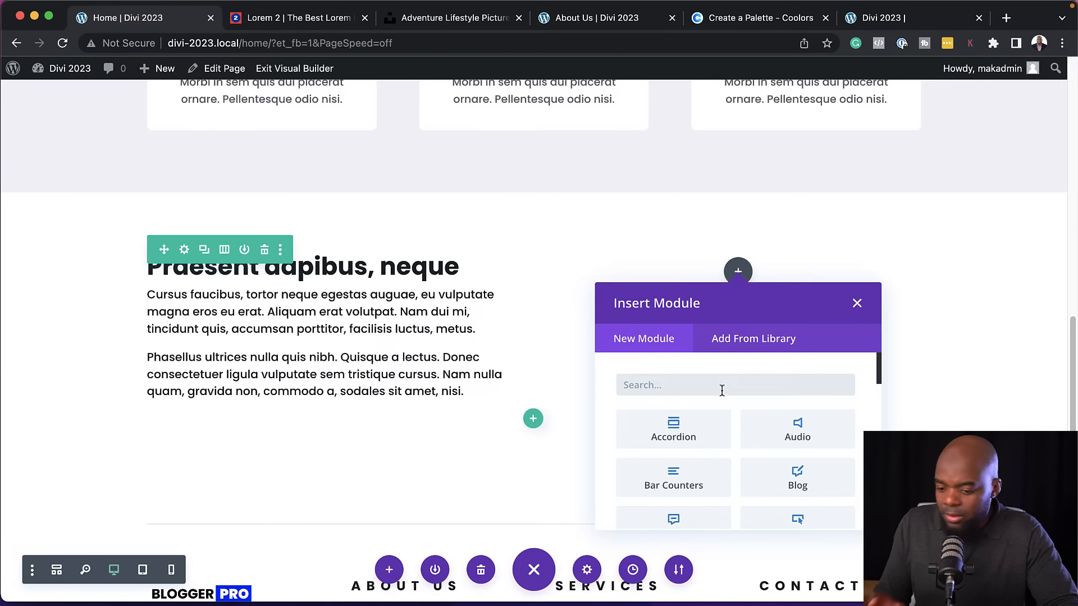
type("image")
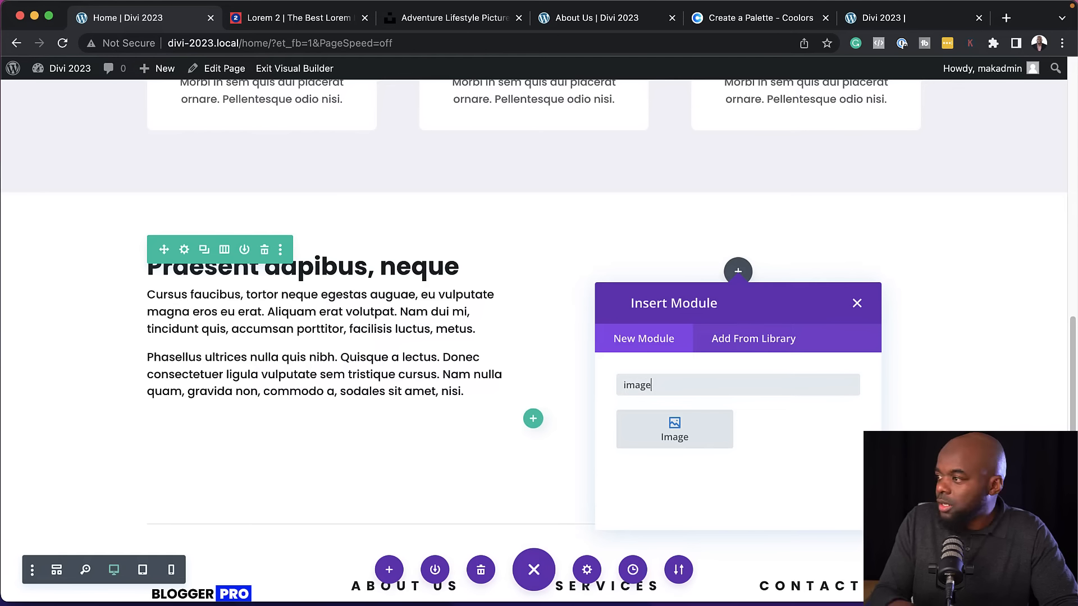
left_click(717, 420)
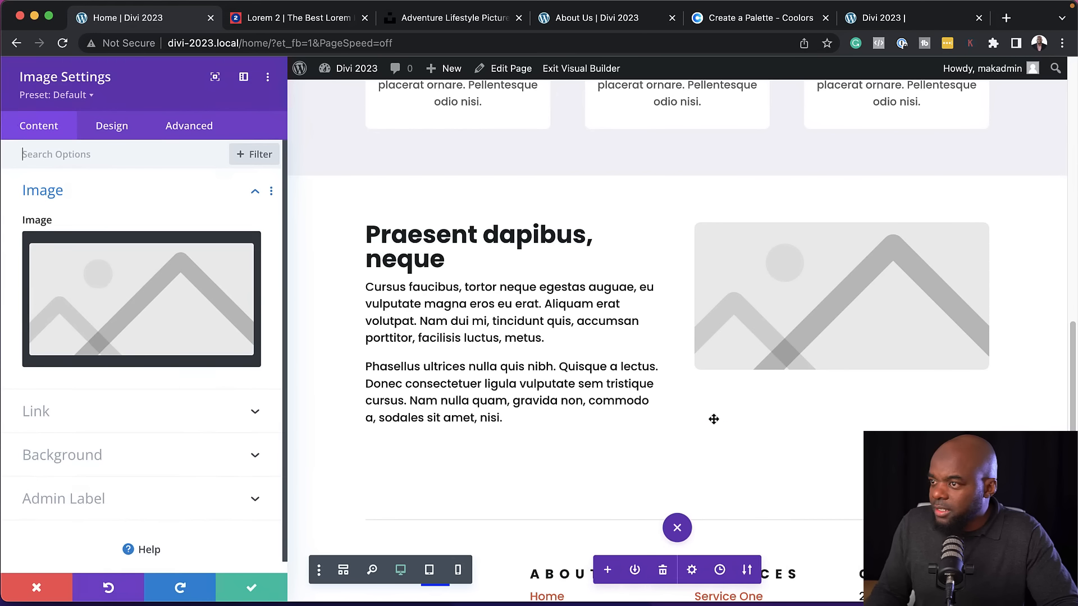
Set the Image module's picture to the kayak photo kalen-emsley-kGSapVfg8Kw-unsplash.jpg from the media library and save the module
left_click(119, 284)
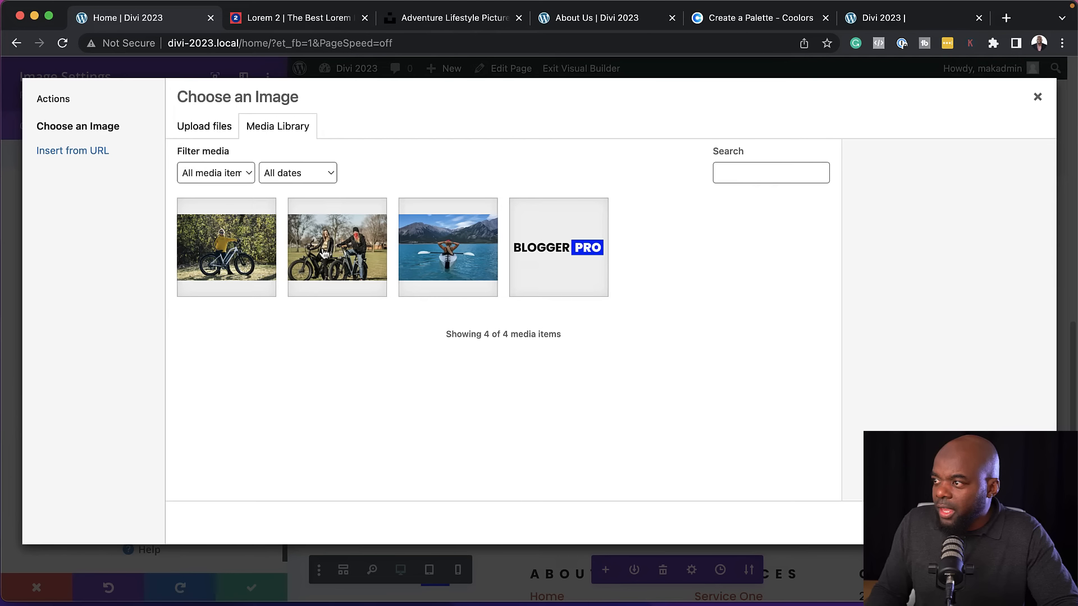
left_click(422, 255)
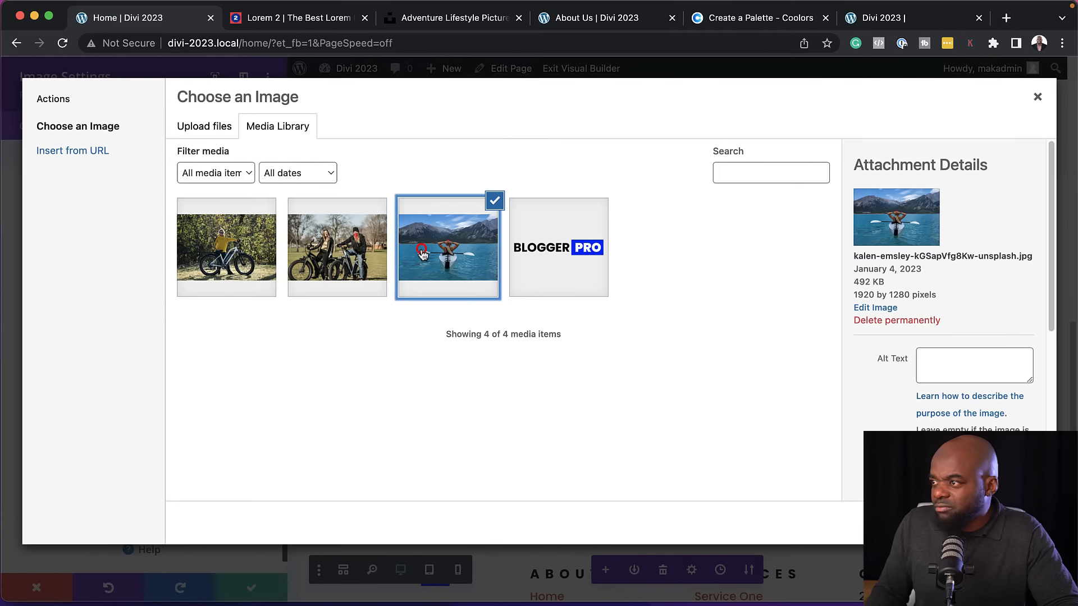
left_click(319, 247)
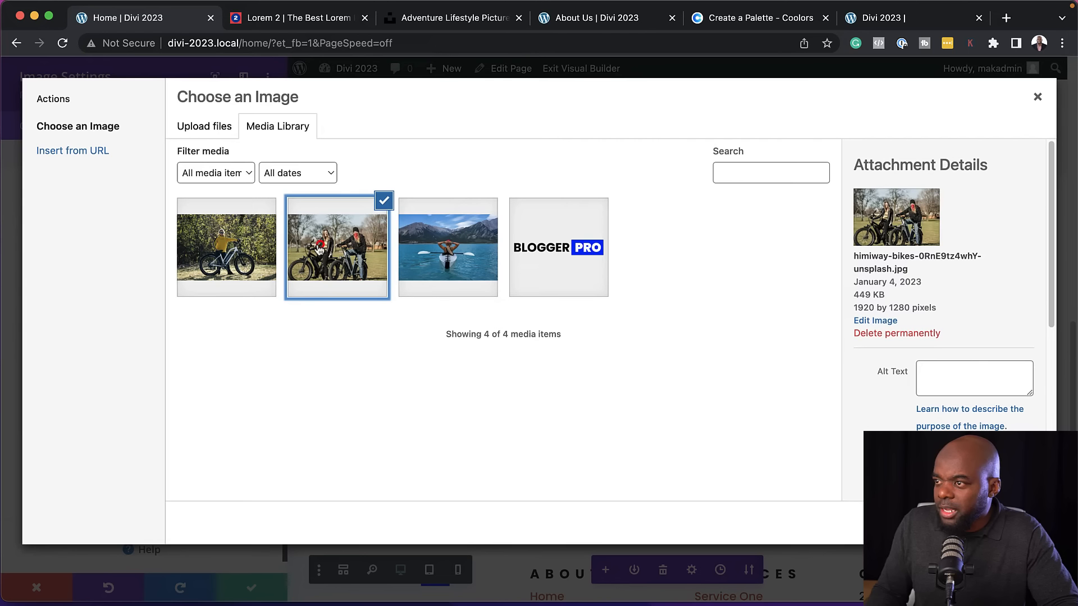
left_click(435, 250)
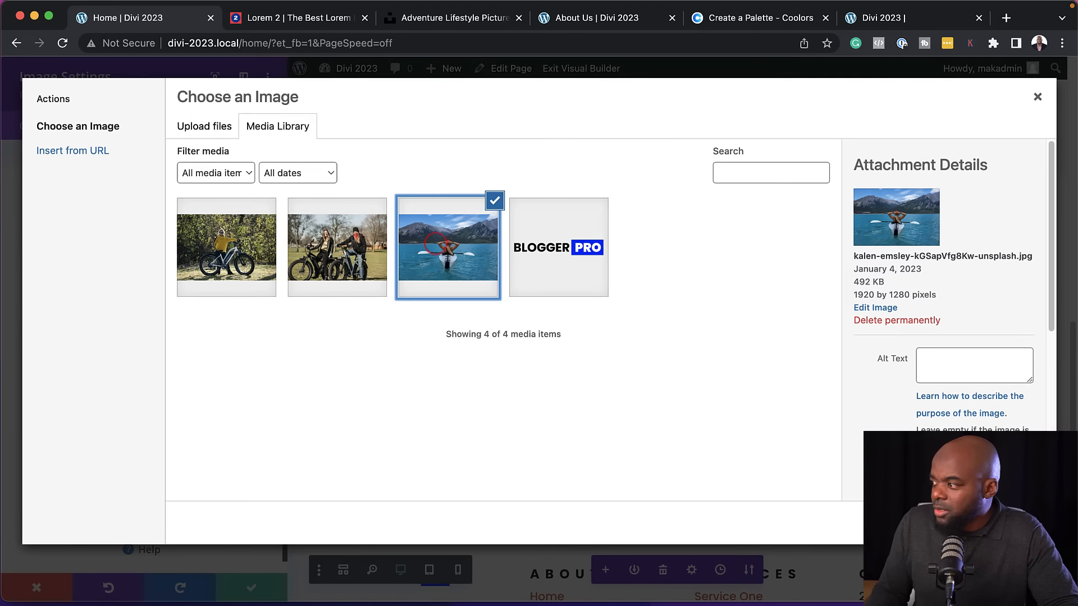
left_click(1002, 523)
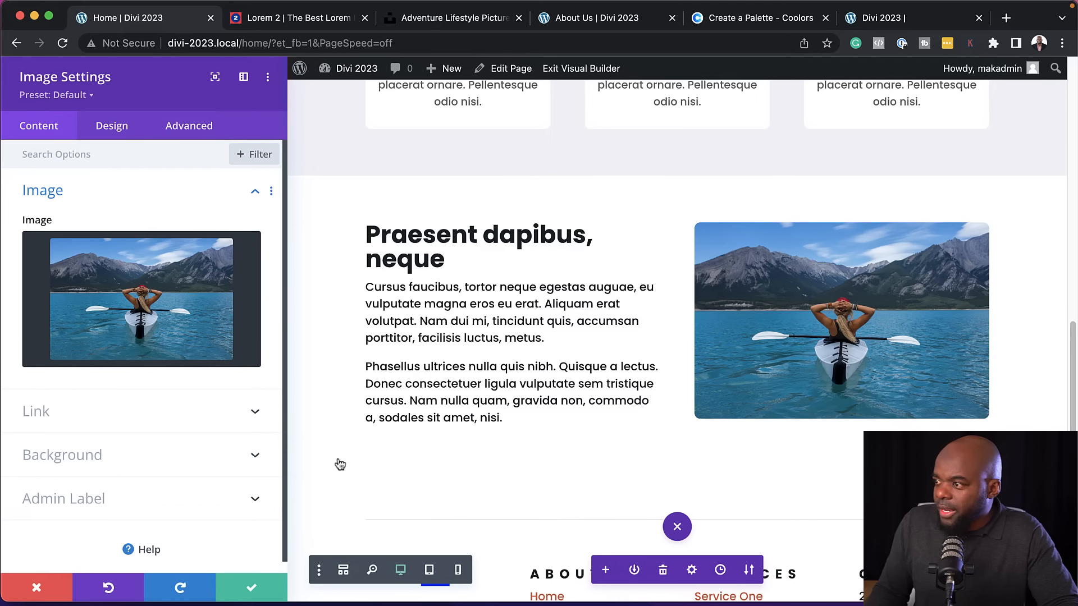
left_click(250, 590)
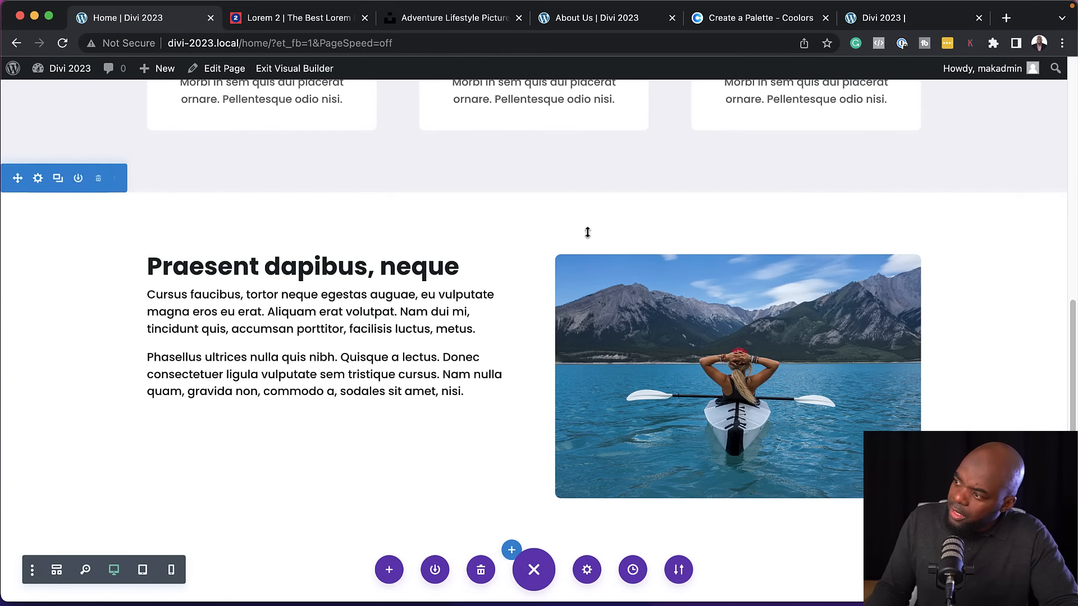
Review the Home page layout in the builder, covering the hero, services, text-with-image section and footer
scroll(478, 390, "down", 1)
scroll(479, 389, "down", 5)
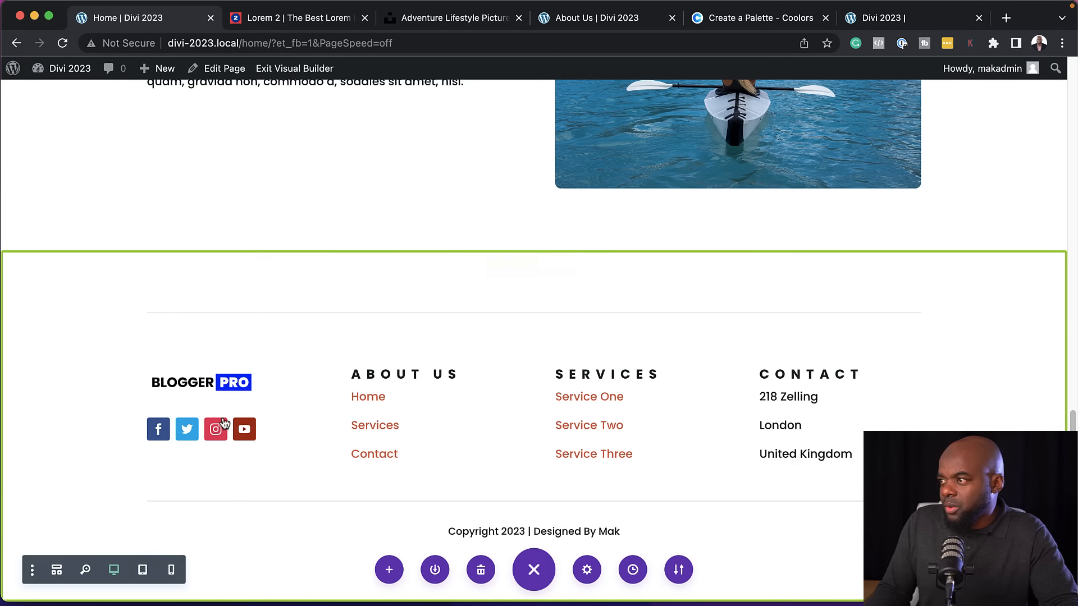
scroll(246, 393, "up", 7)
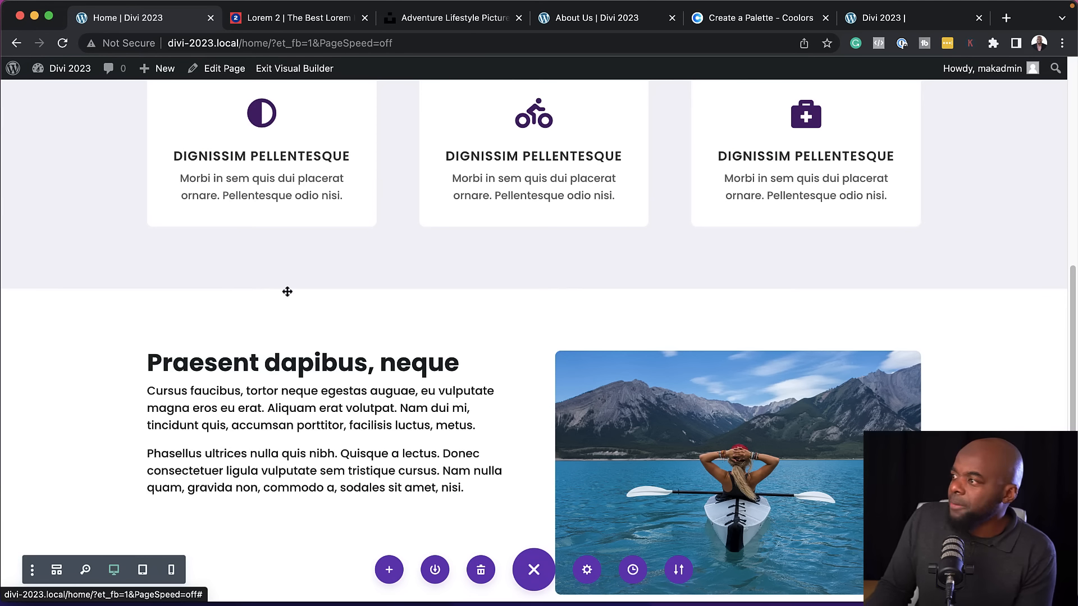
scroll(264, 221, "up", 1)
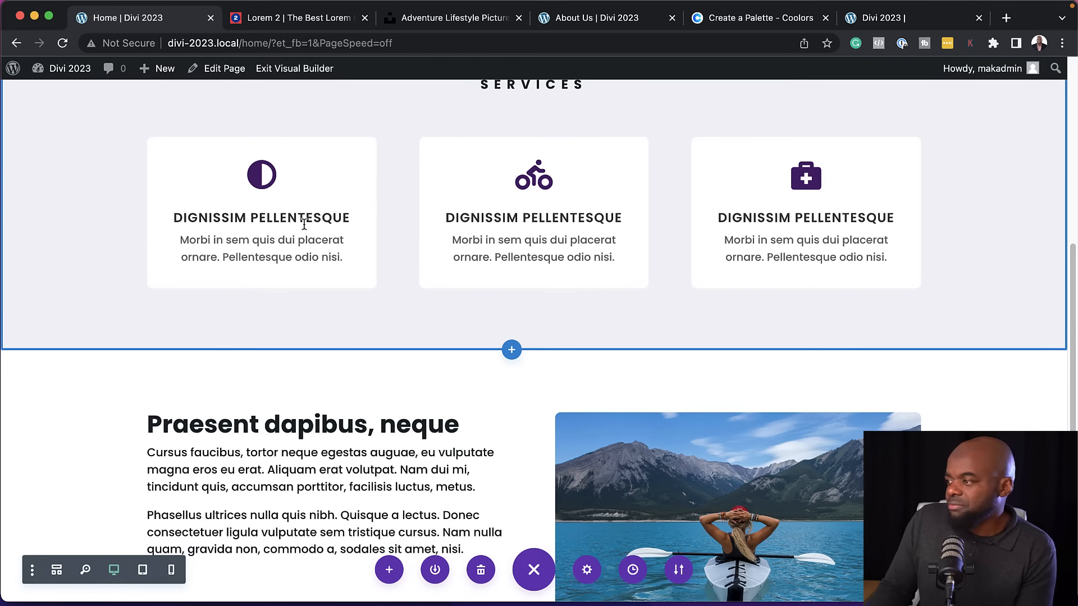
scroll(306, 221, "up", 4)
scroll(304, 225, "up", 6)
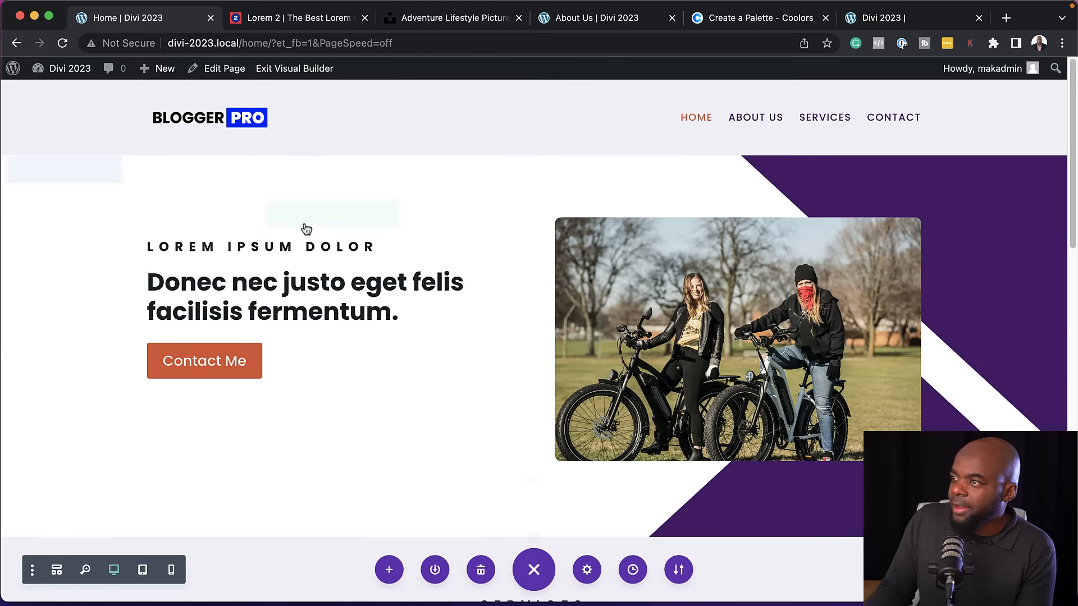
scroll(574, 343, "down", 5)
scroll(573, 342, "down", 3)
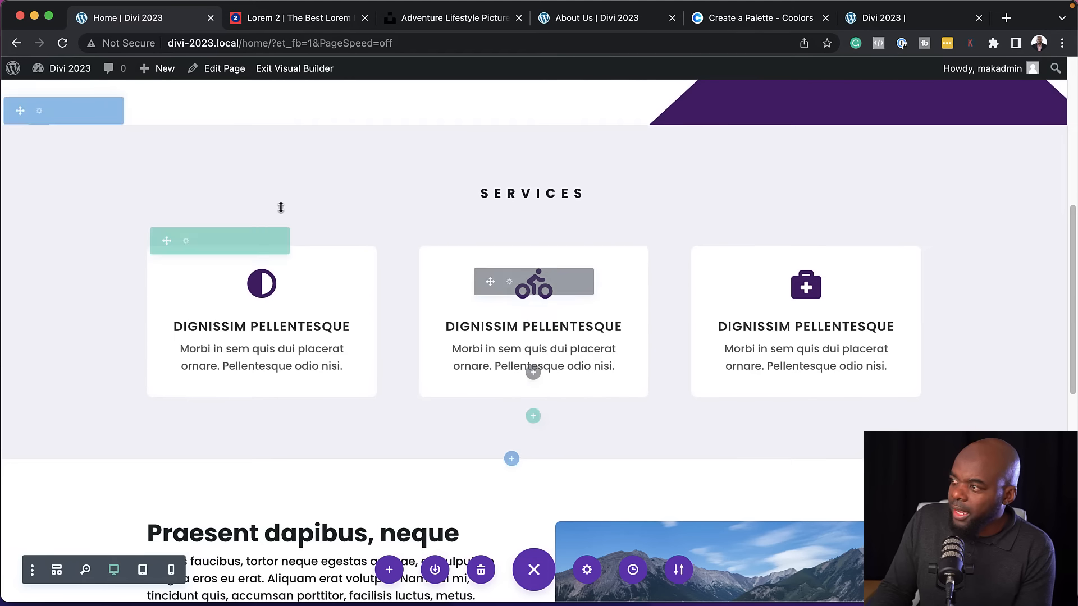
scroll(590, 352, "down", 1)
scroll(569, 359, "down", 4)
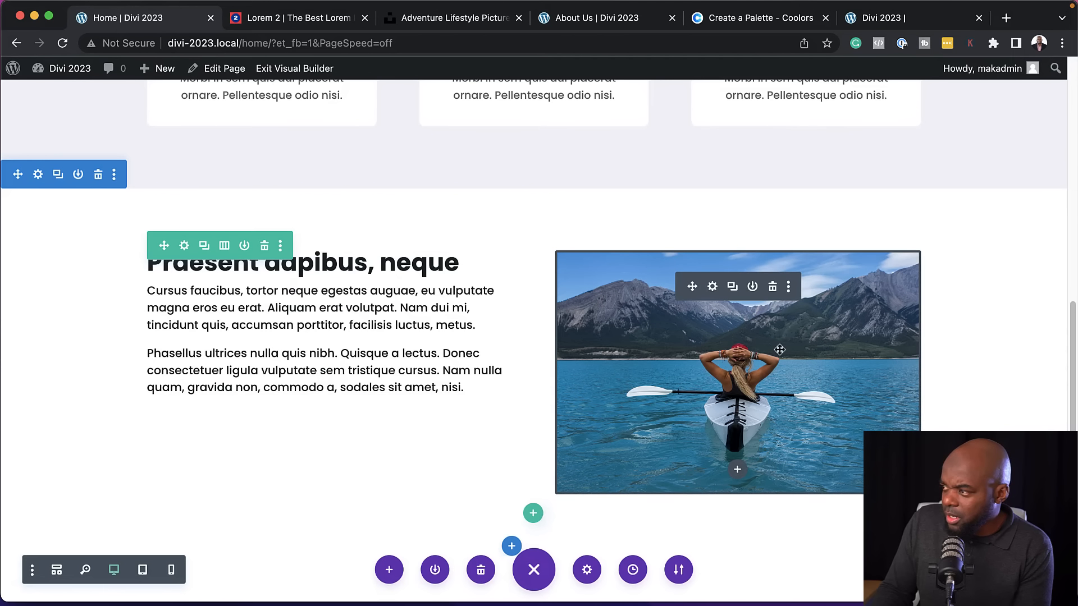
scroll(486, 415, "down", 5)
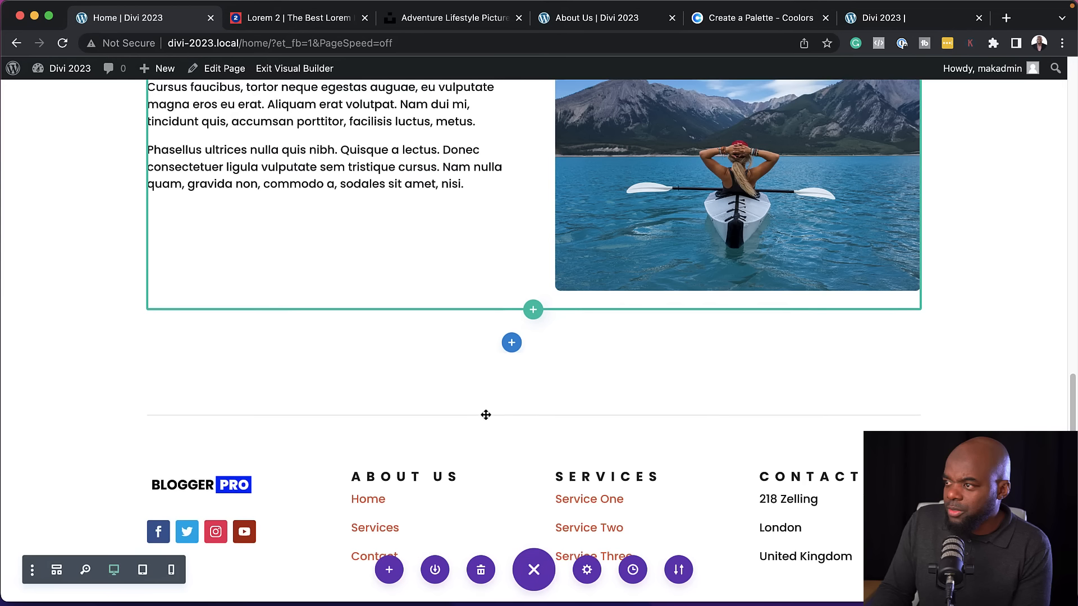
scroll(486, 414, "down", 2)
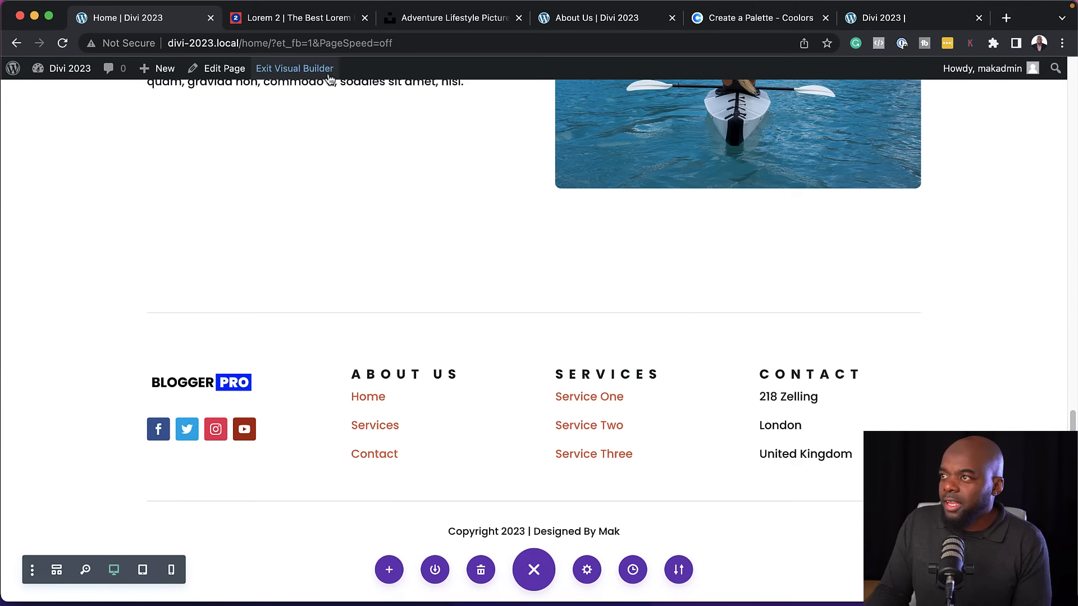
Exit the Visual Builder and check the live Home page from the header through to the footer
left_click(306, 70)
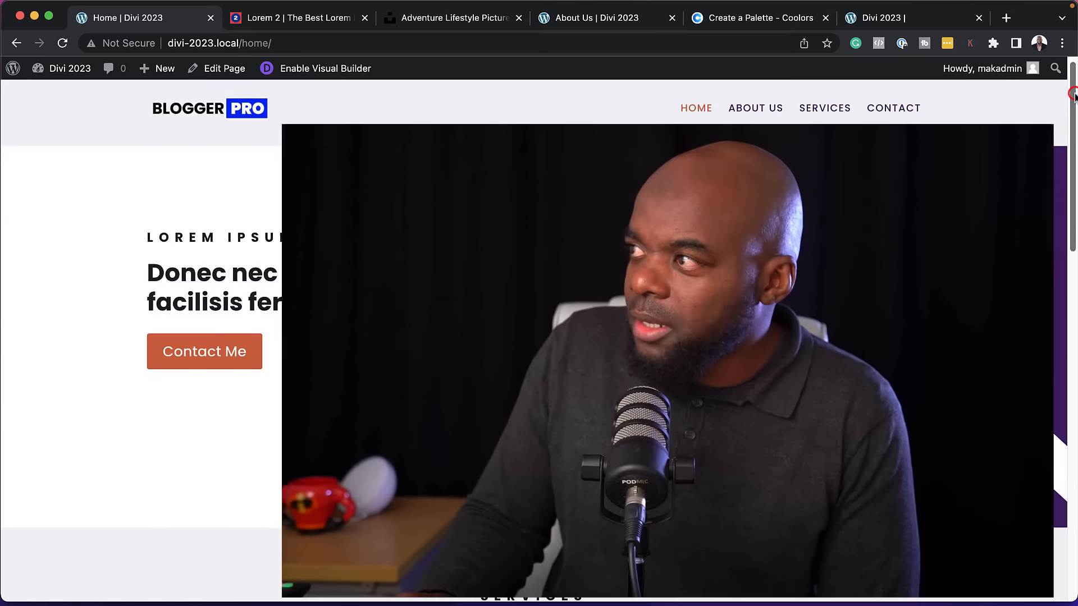
scroll(1030, 422, "down", 15)
scroll(1031, 421, "down", 3)
scroll(1033, 371, "up", 10)
scroll(1037, 273, "up", 9)
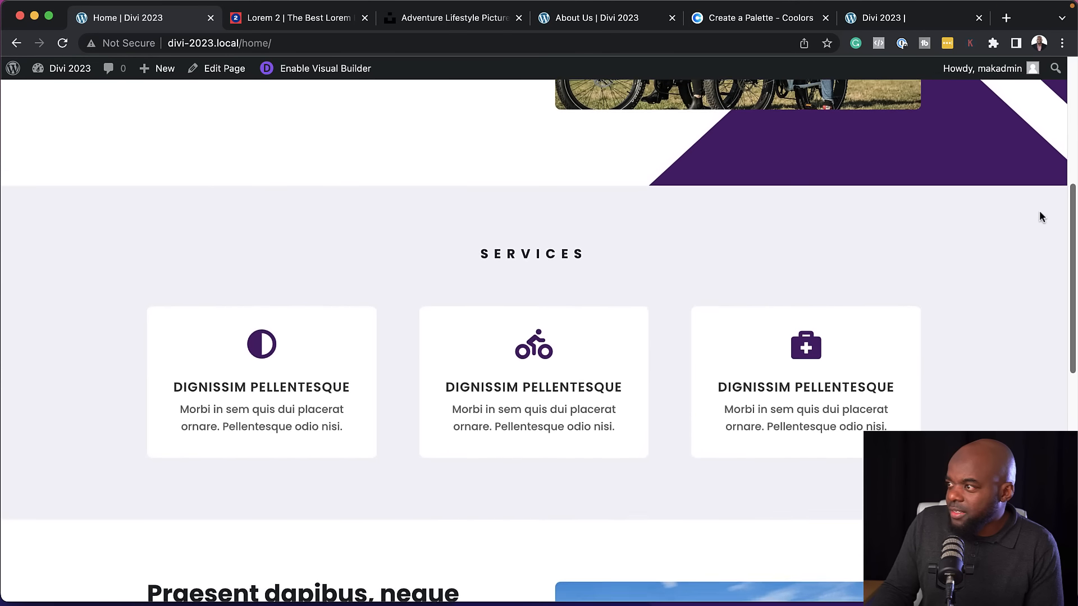
scroll(1059, 99, "up", 1)
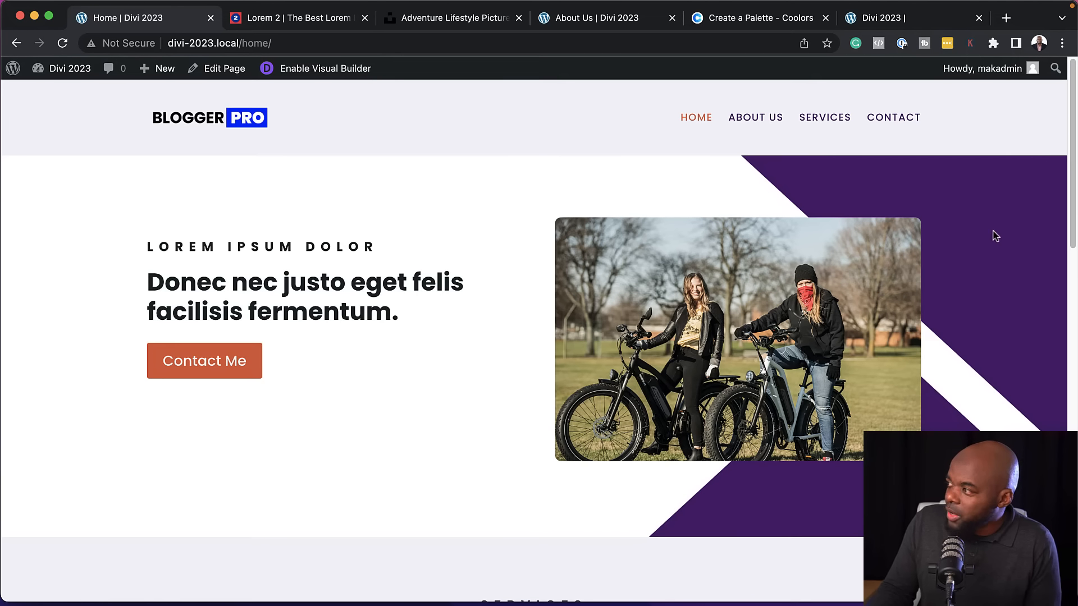
scroll(985, 255, "down", 4)
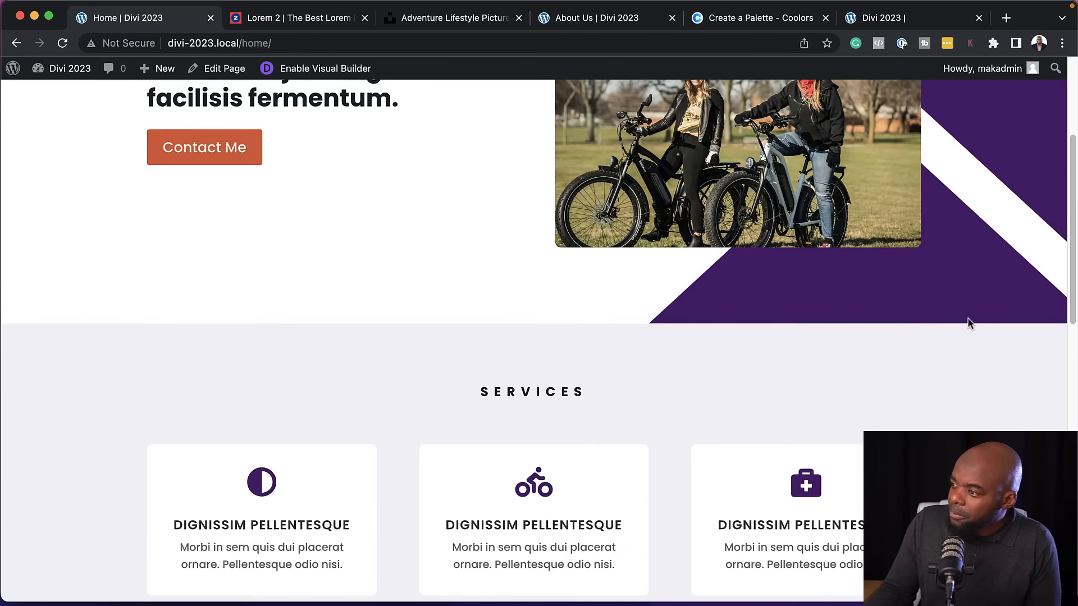
scroll(968, 323, "down", 3)
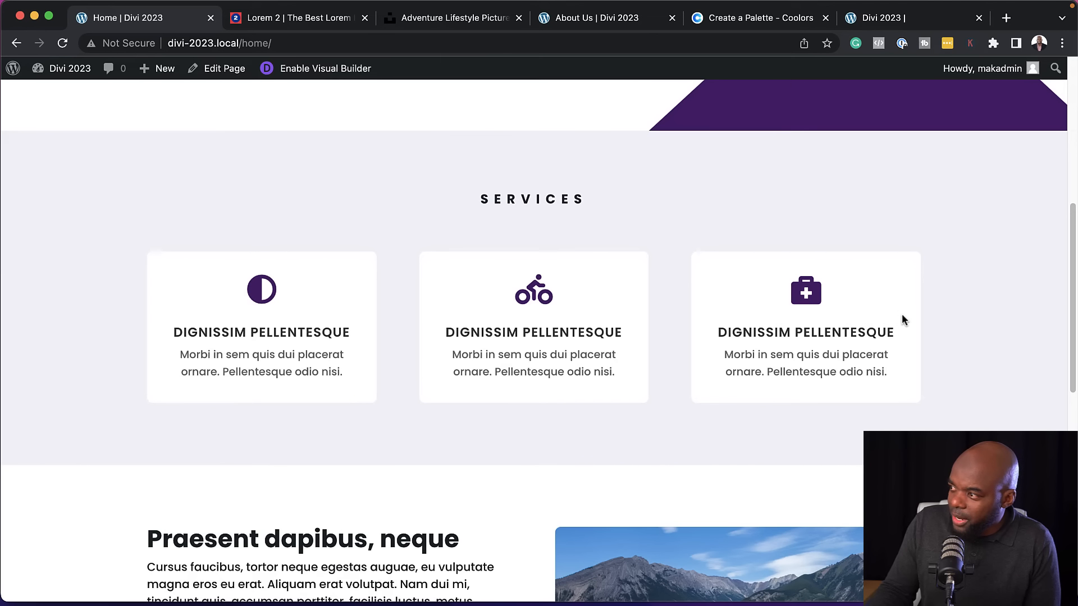
scroll(936, 345, "down", 6)
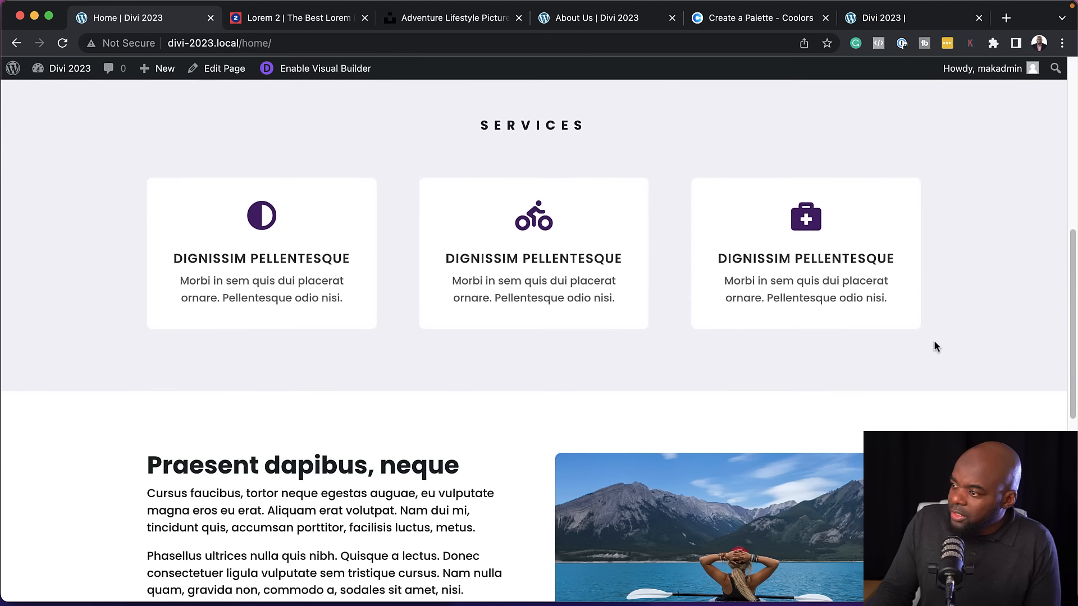
scroll(935, 346, "down", 4)
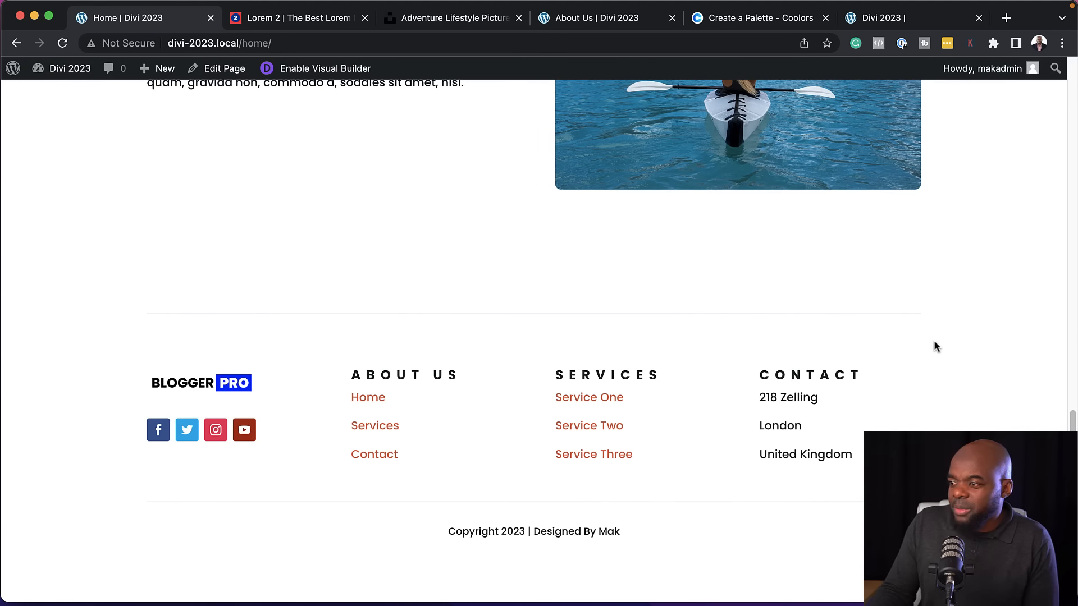
scroll(936, 347, "up", 10)
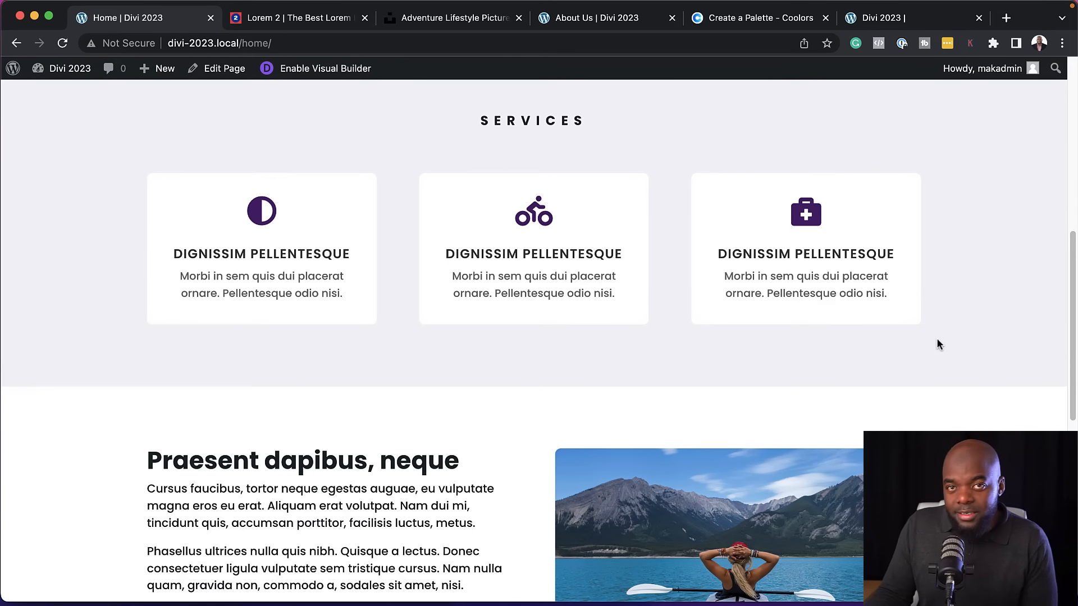
scroll(937, 339, "up", 9)
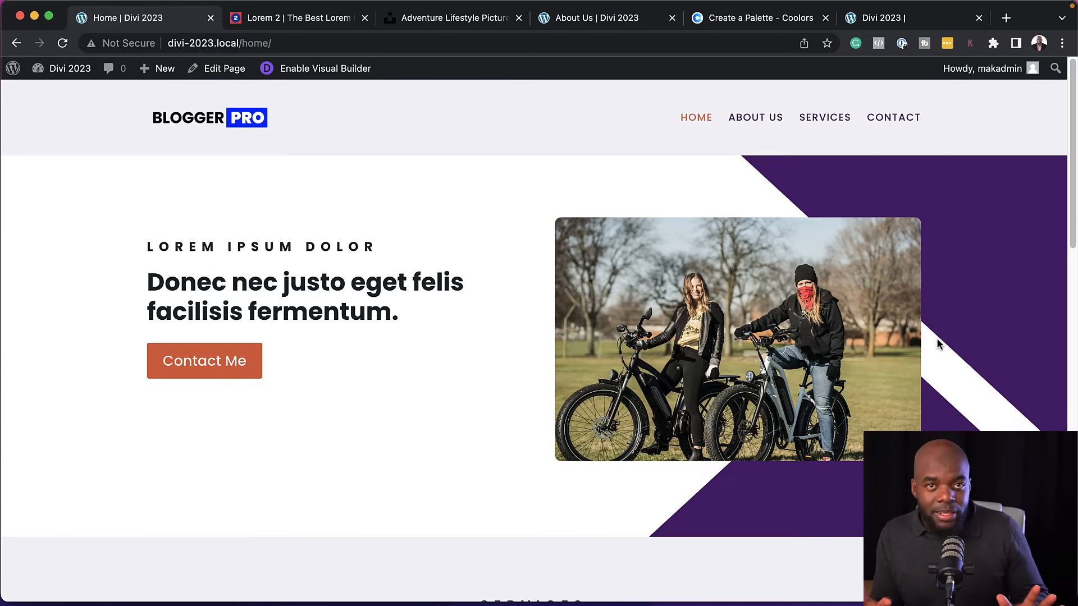
Open the About Us page in a new browser tab and start building it from scratch in the Visual Builder, without inserting a row
left_click(744, 123, "super")
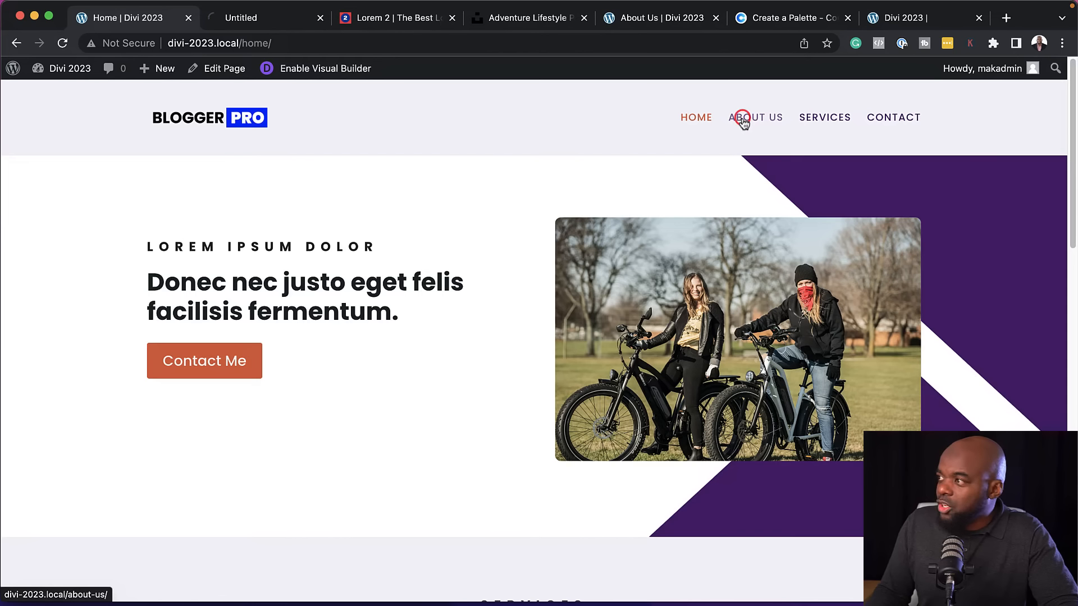
left_click(268, 22)
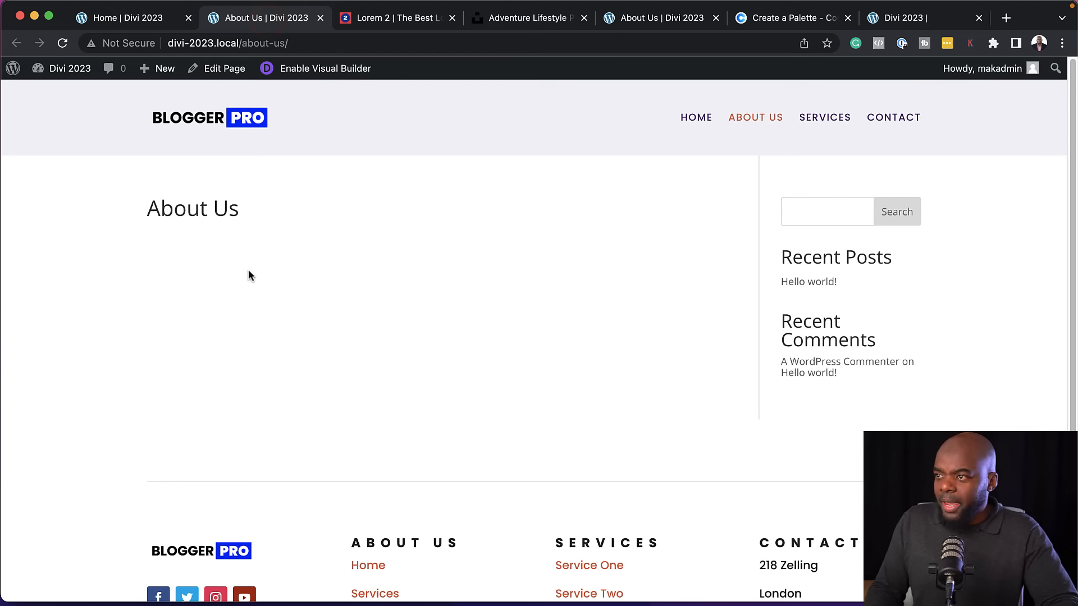
left_click(314, 70)
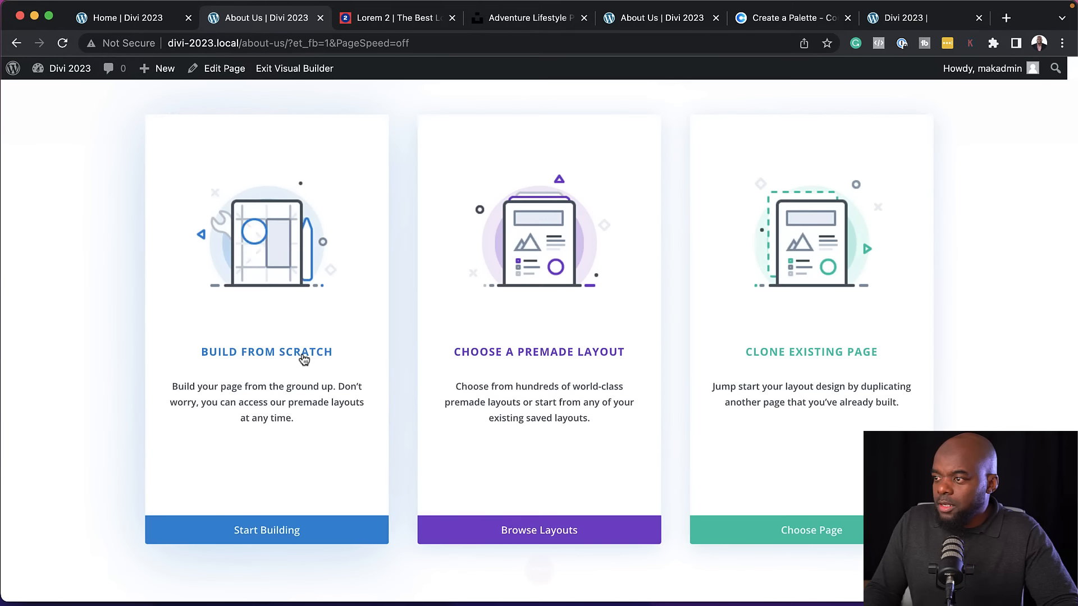
left_click(324, 358)
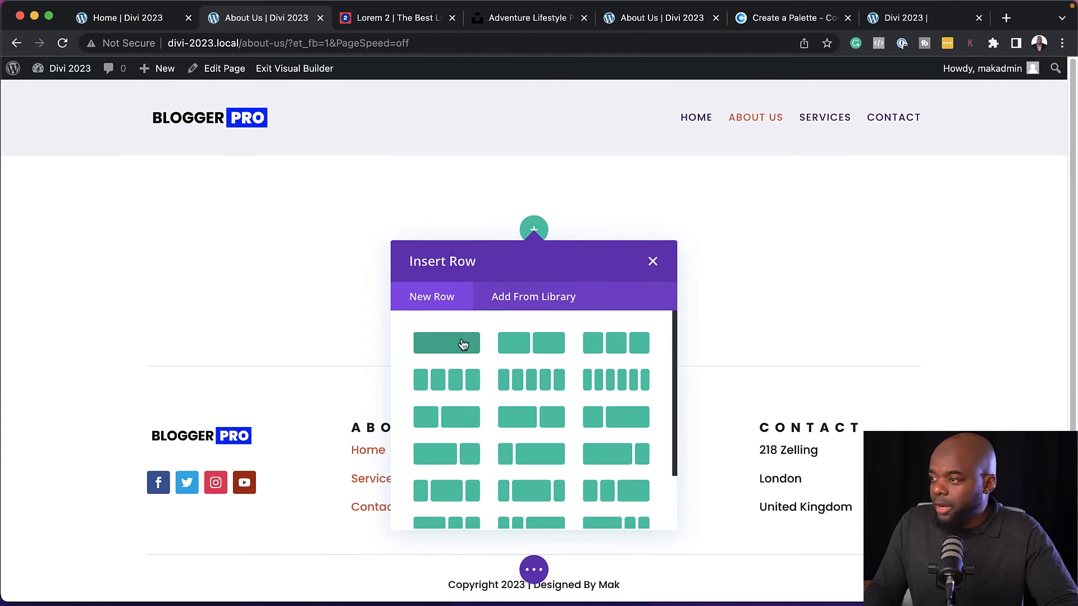
left_click(654, 263)
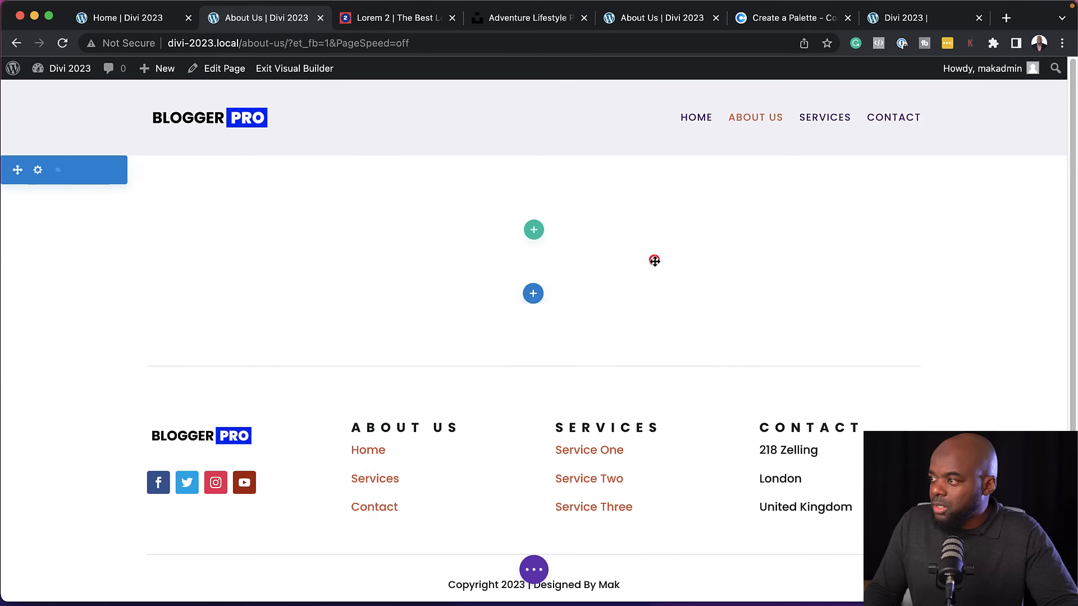
Add a Fullwidth section below the empty regular section and insert a Fullwidth Header module in it
left_click(526, 297)
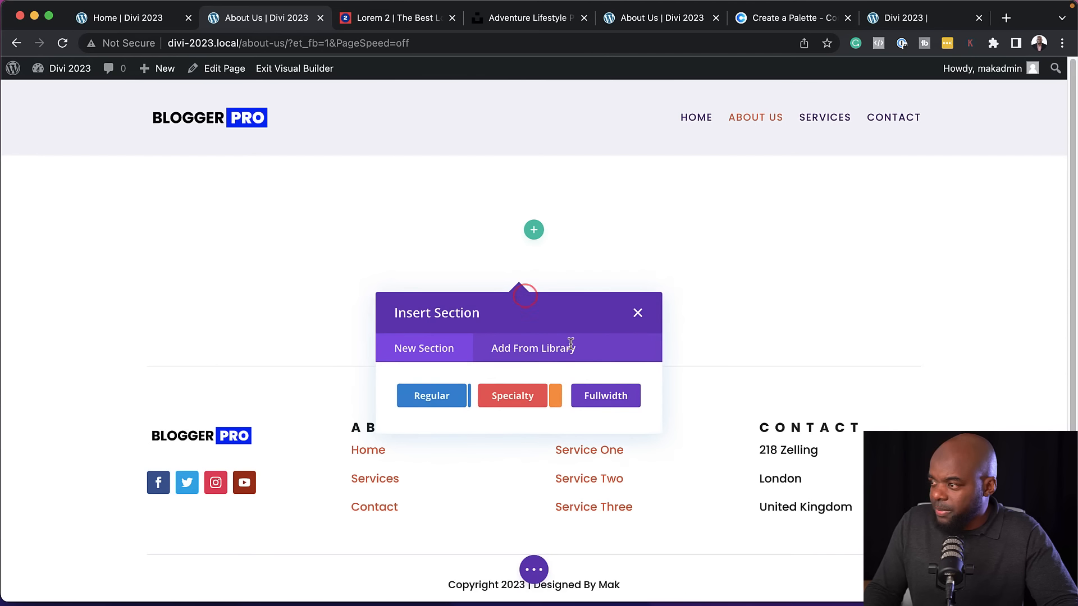
left_click(609, 398)
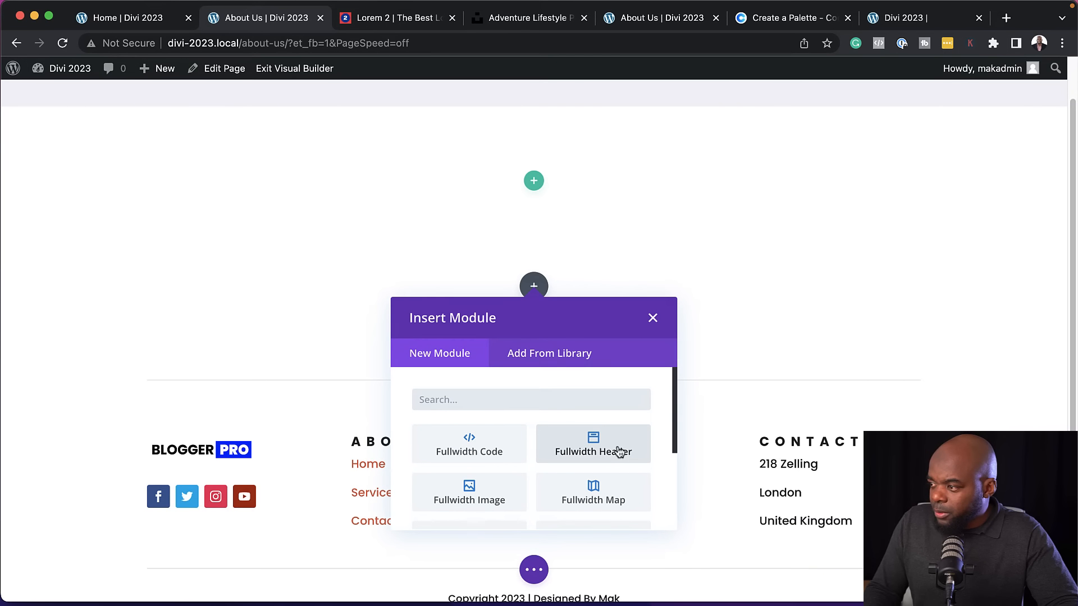
left_click(620, 452)
Set the yellow-sweater bike photo from the Media Library as the fullwidth header's background image
scroll(154, 368, "down", 5)
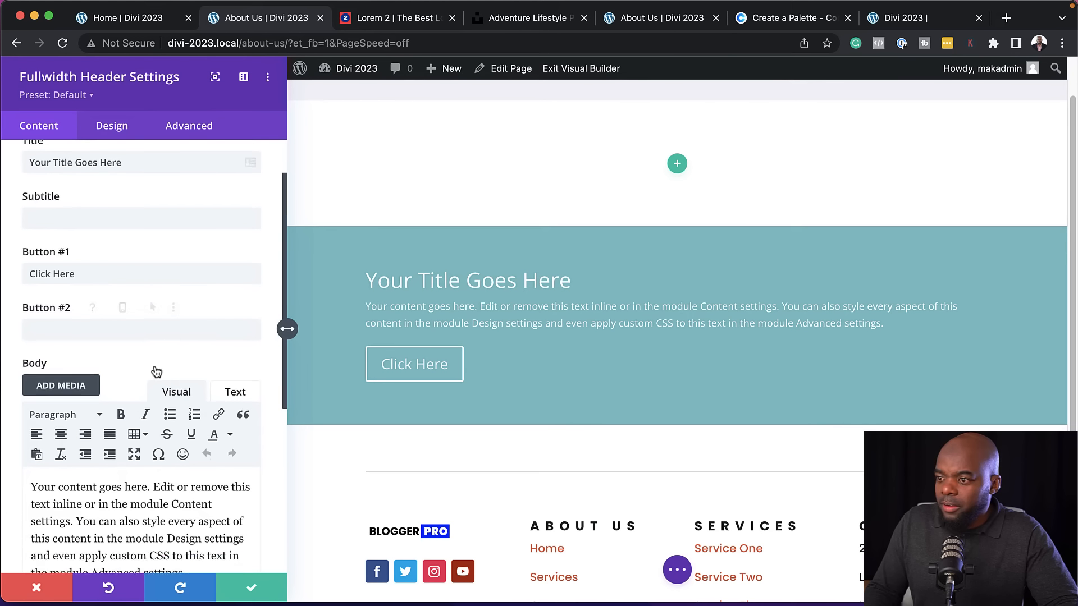
scroll(155, 366, "down", 2)
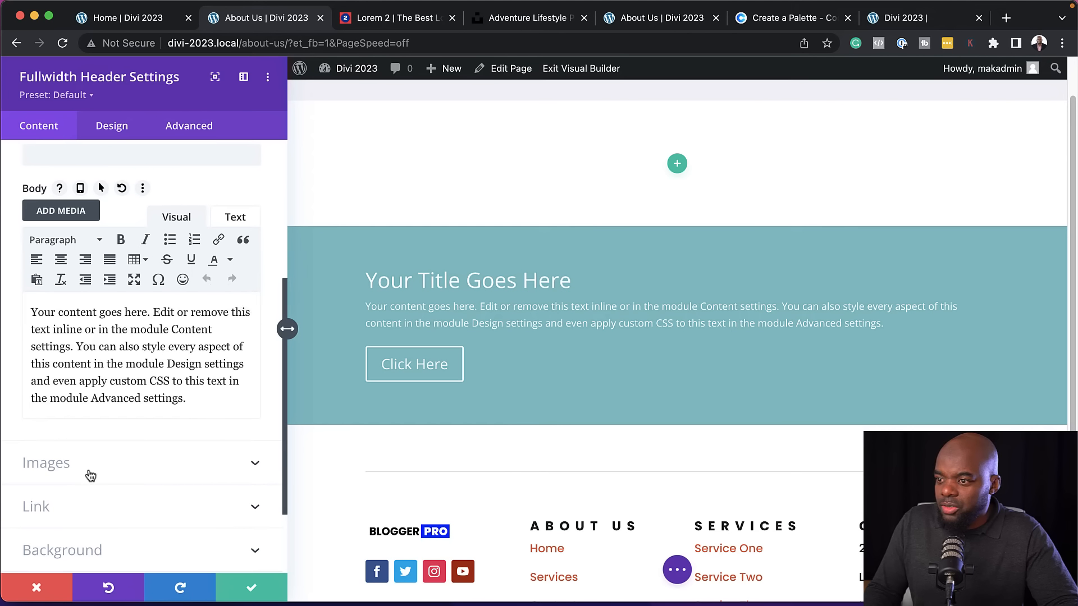
scroll(90, 476, "down", 3)
left_click(144, 455)
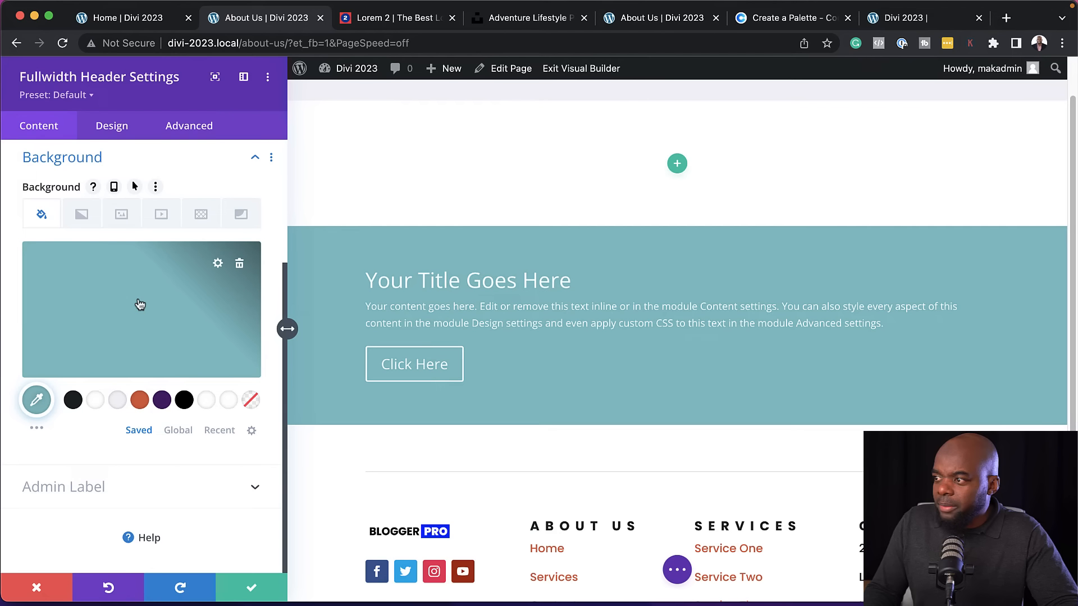
left_click(121, 215)
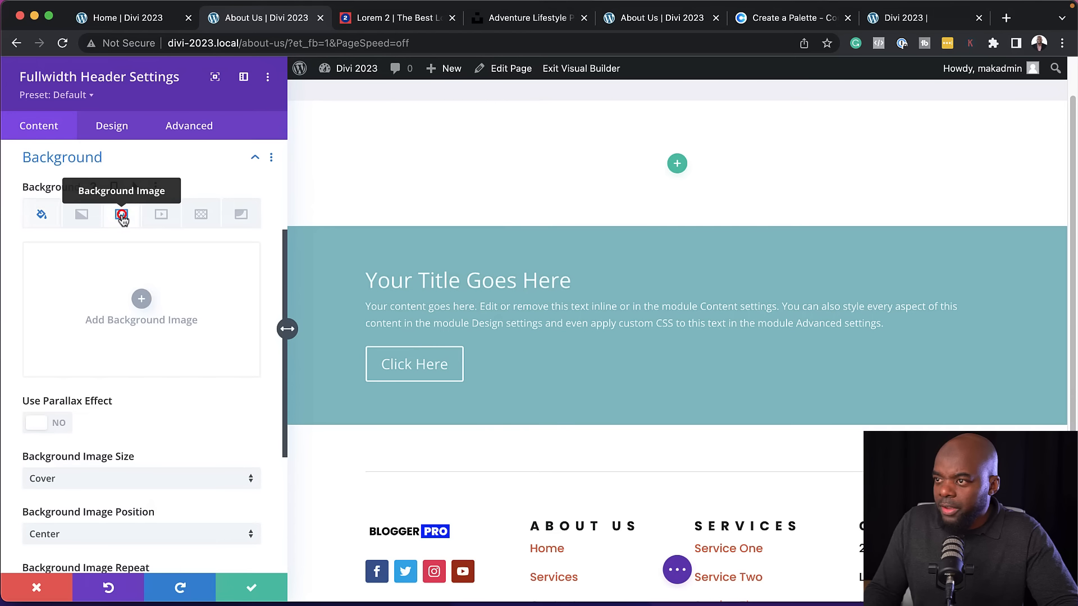
left_click(141, 299)
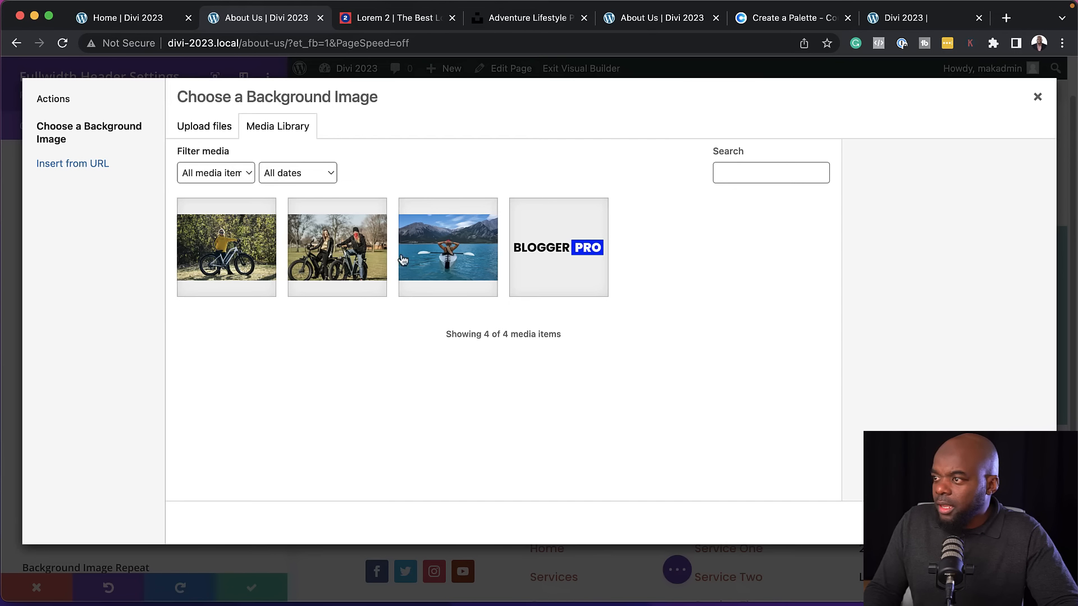
left_click(253, 259)
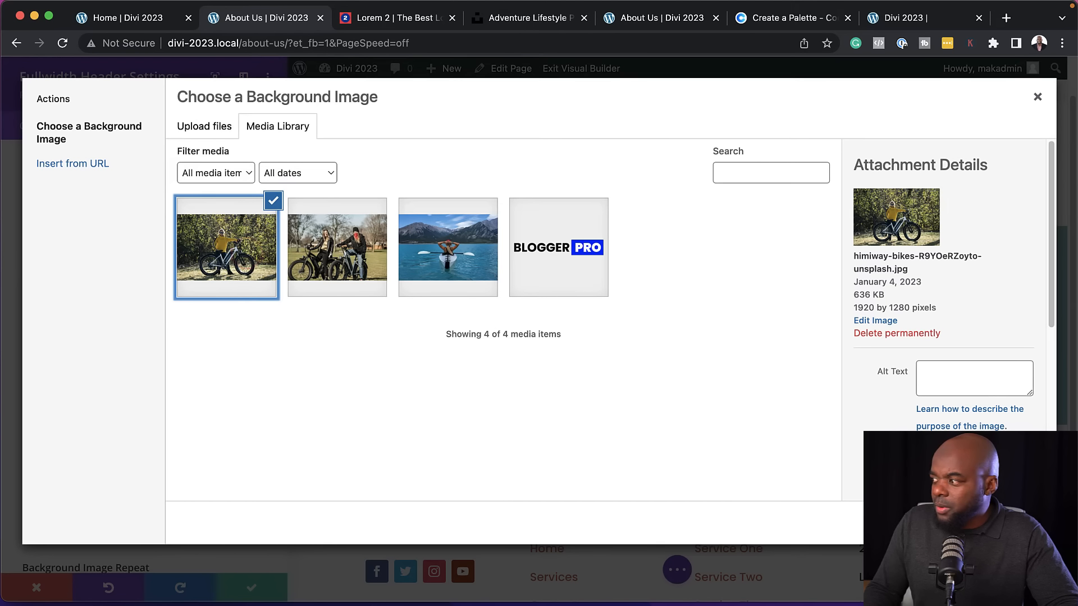
left_click(997, 523)
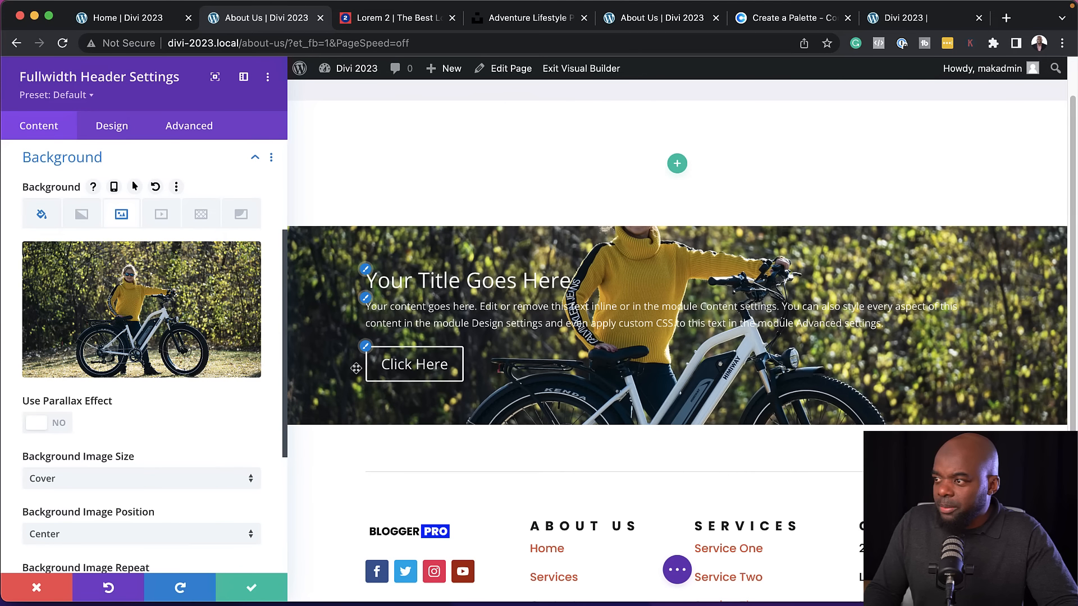
Turn on the parallax effect for the header's background image and check it in the page preview
left_click(47, 423)
scroll(616, 361, "down", 3)
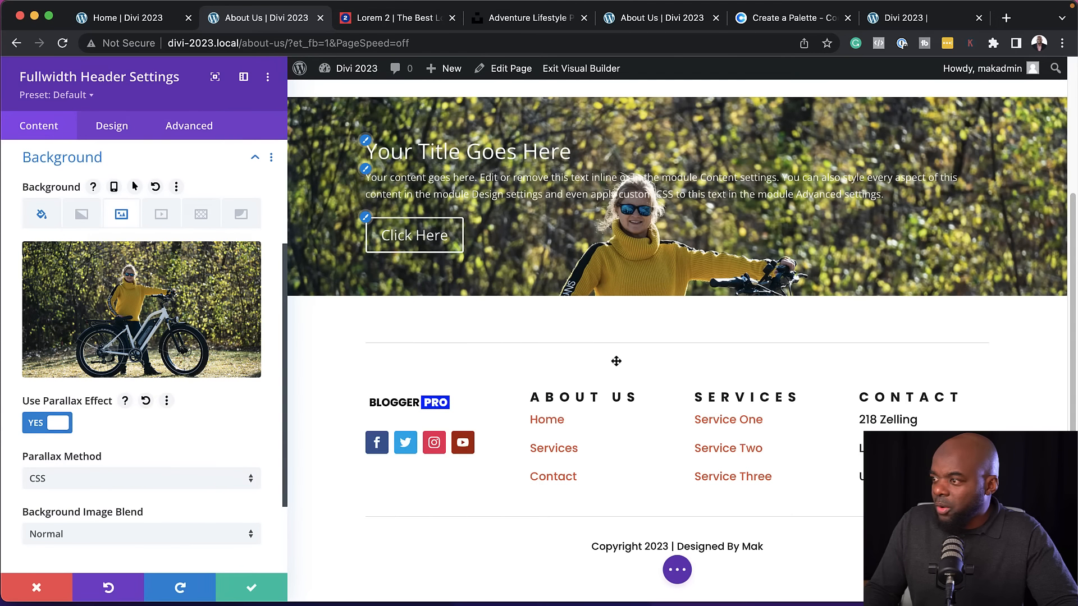
scroll(616, 362, "up", 4)
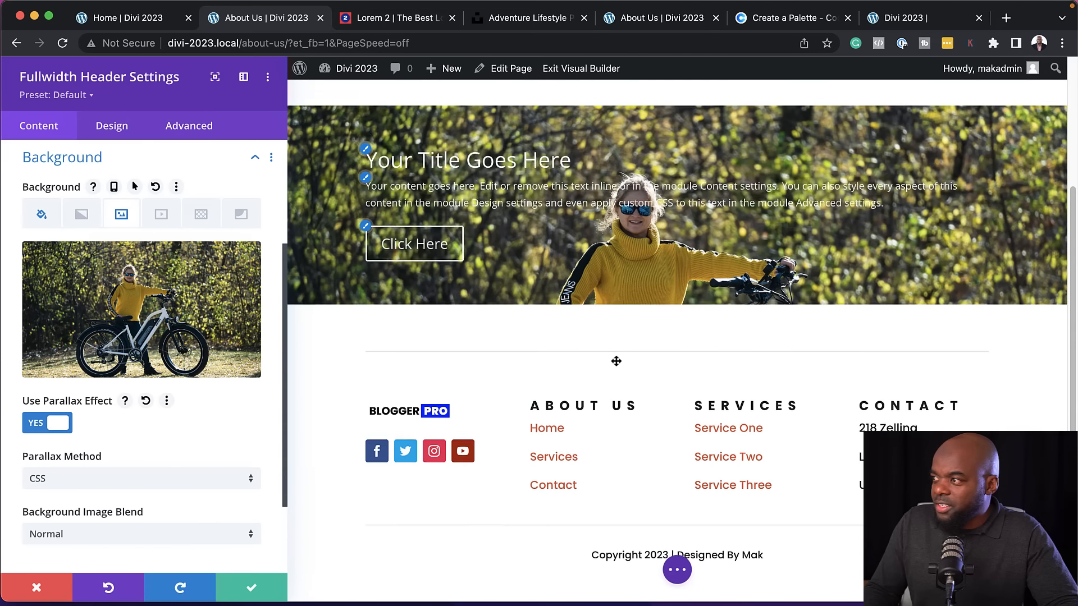
scroll(616, 362, "down", 3)
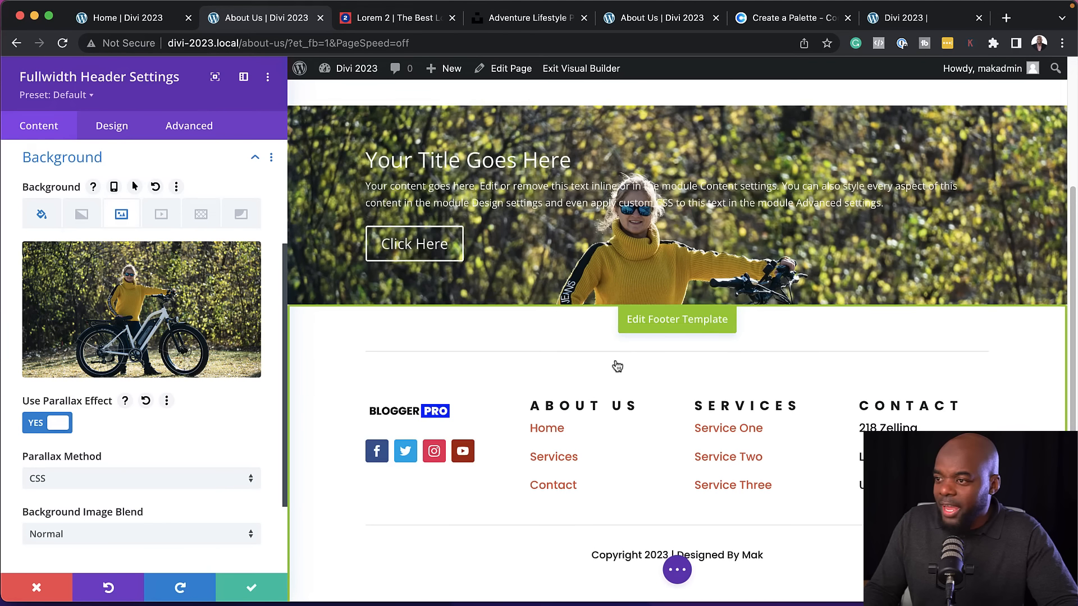
Make the fullwidth header fullscreen in its layout design settings
left_click(112, 126)
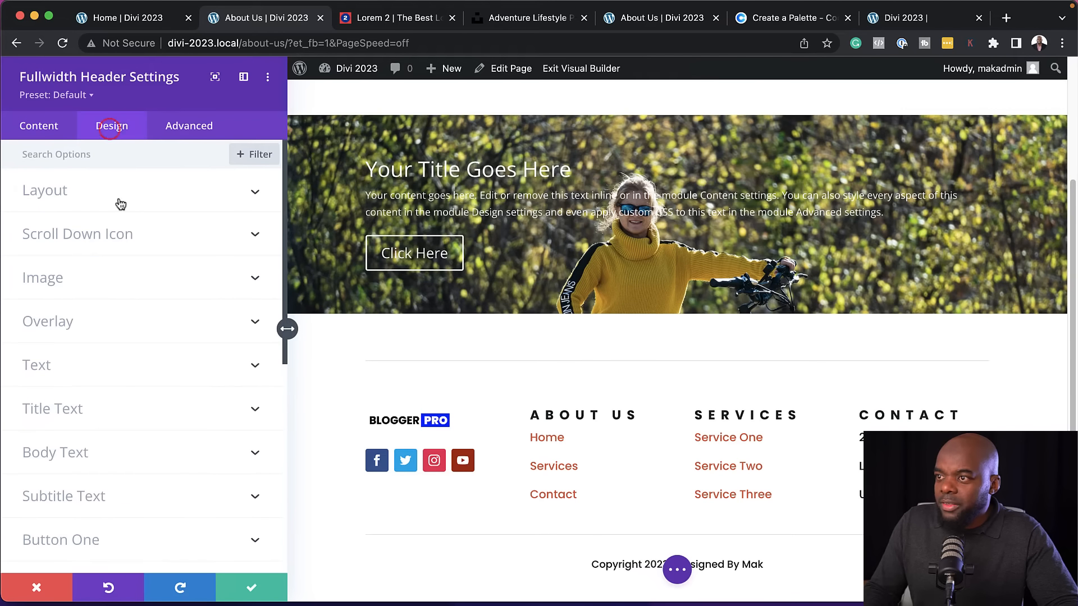
scroll(188, 366, "down", 5)
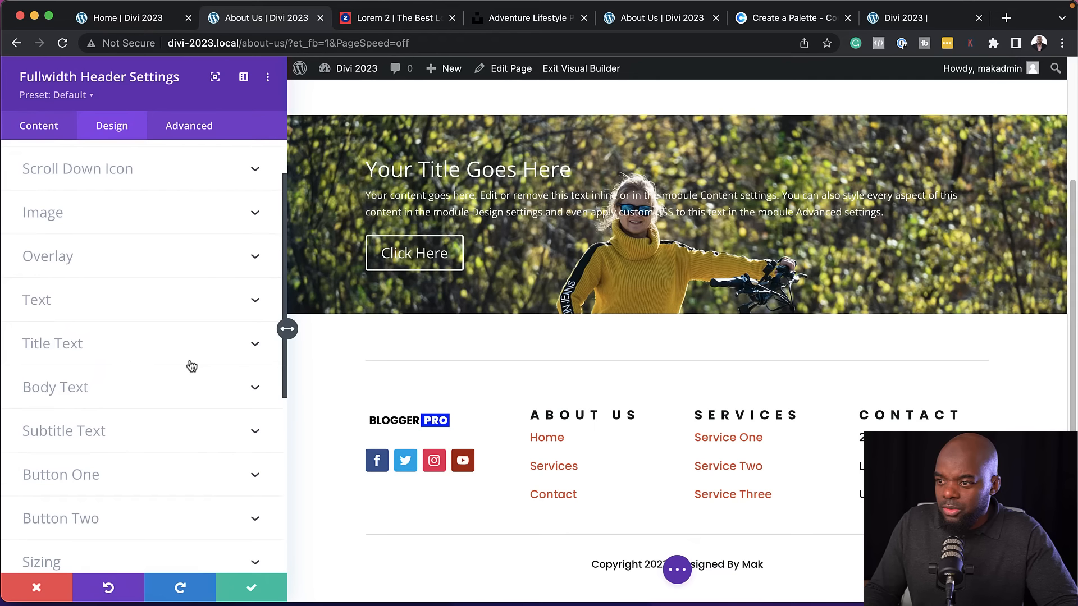
scroll(188, 365, "down", 3)
scroll(187, 359, "up", 10)
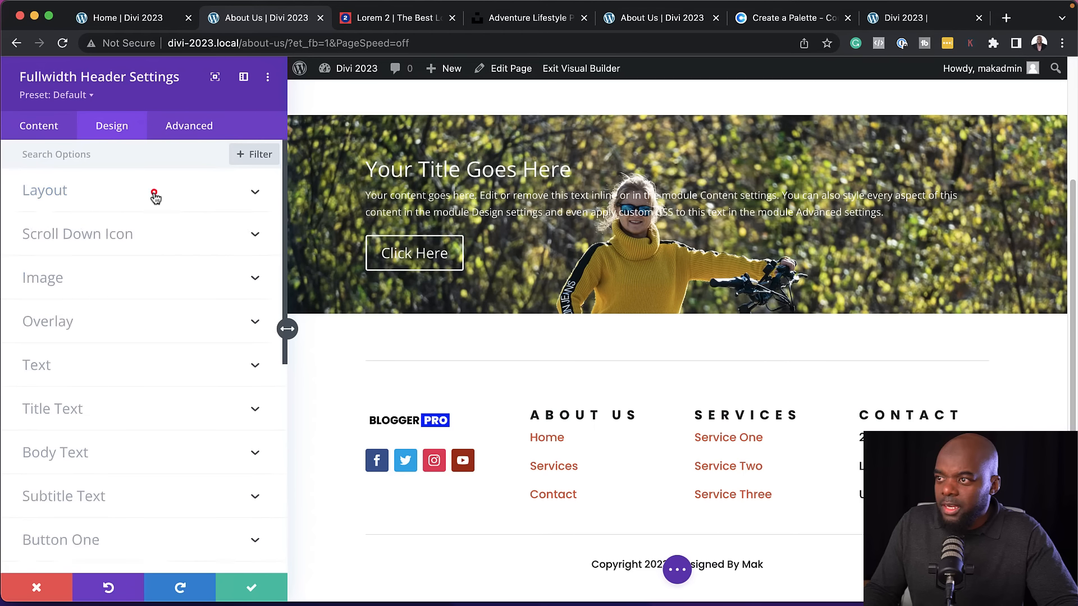
left_click(154, 192)
left_click(58, 299)
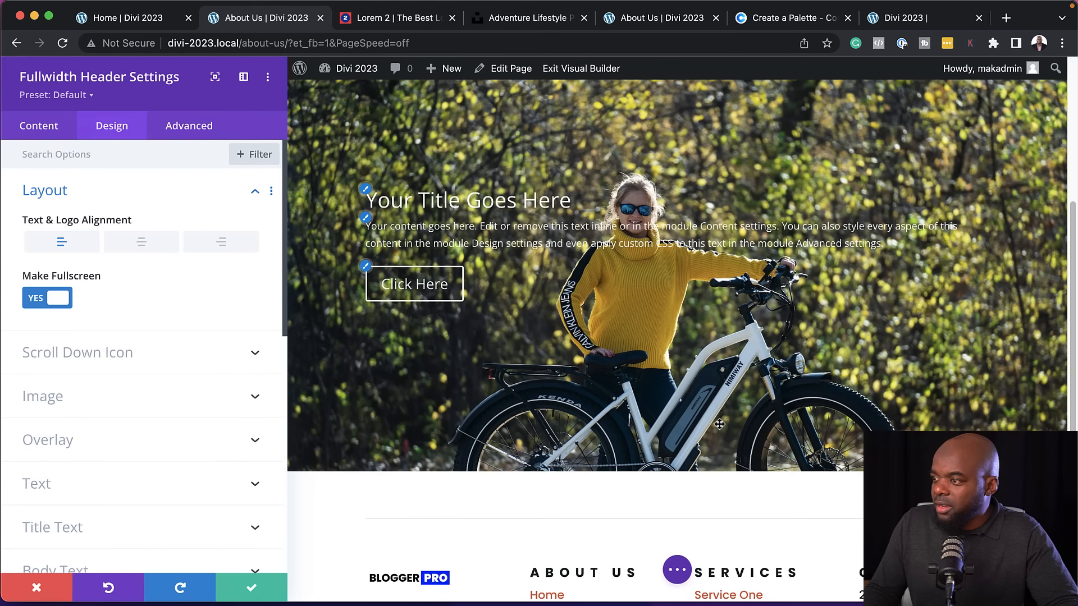
Remove the first button from the fullwidth header by clearing its "Click Here" text
left_click(42, 124)
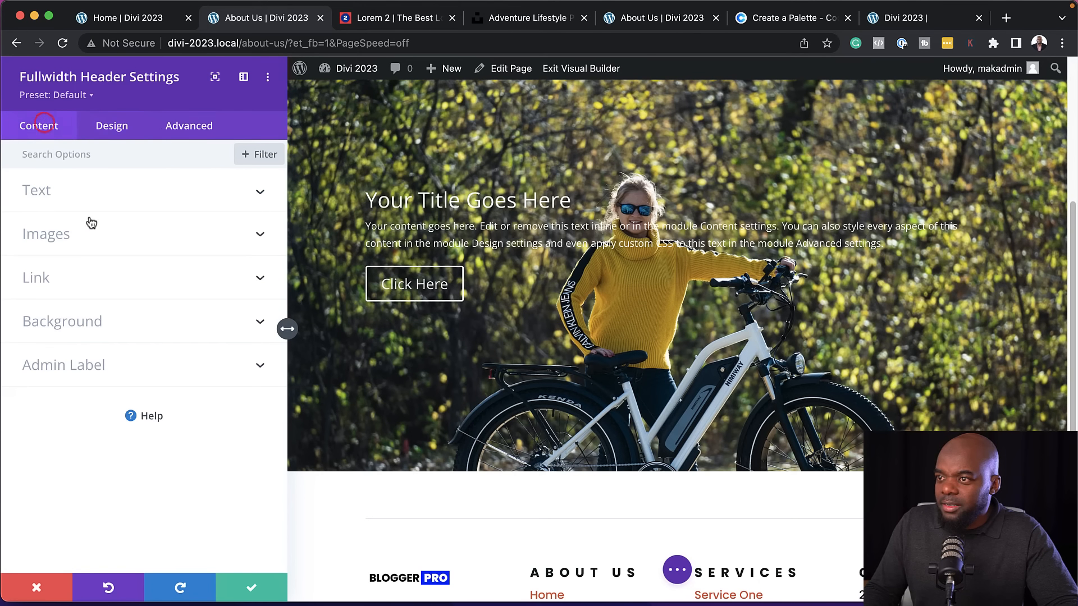
left_click(62, 190)
triple_click(108, 355)
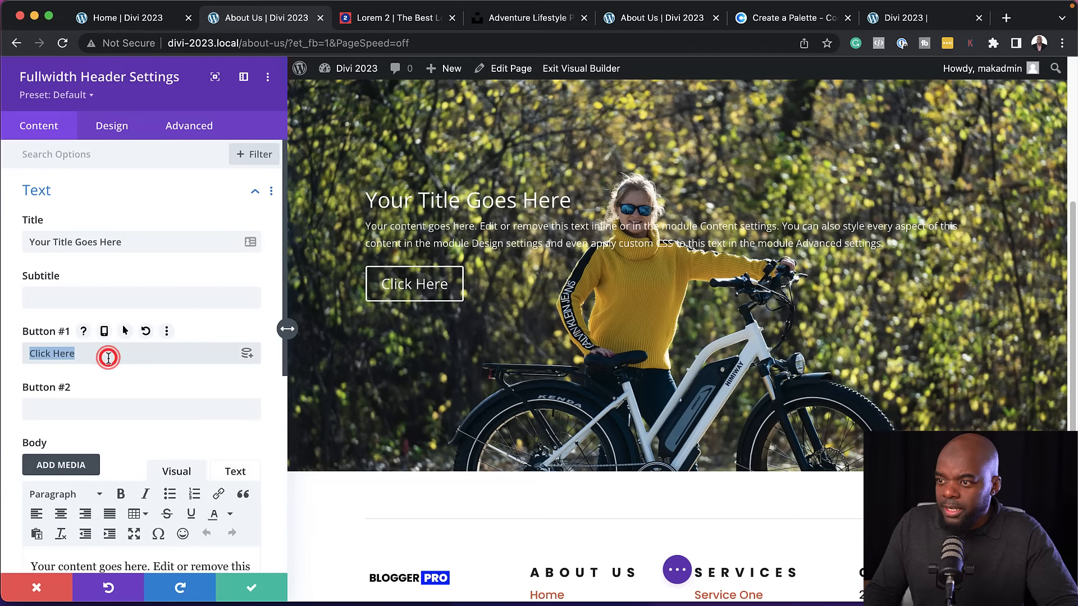
key("BackSpace")
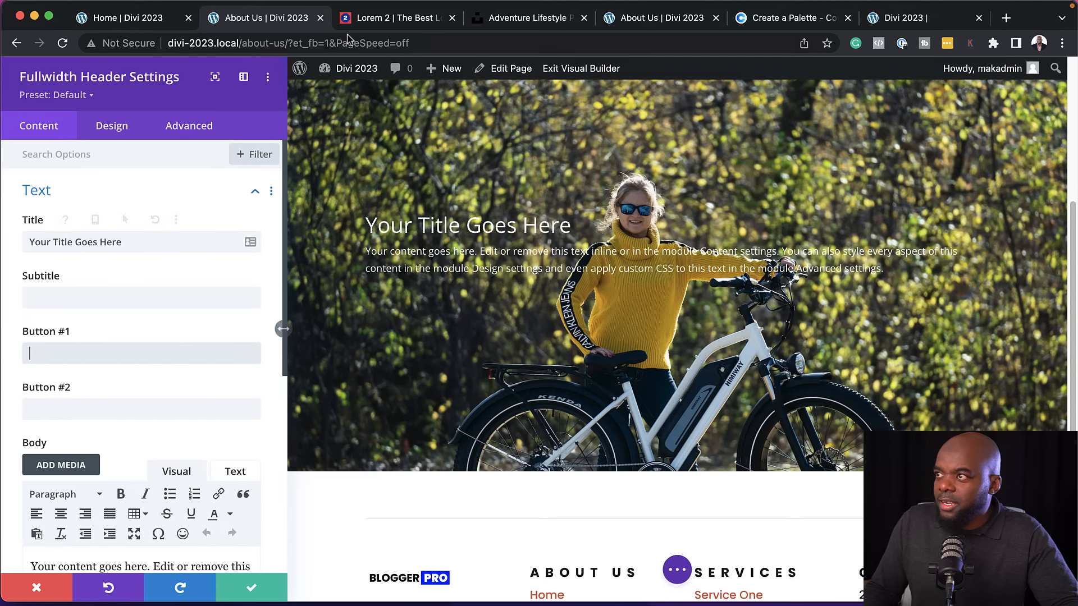
Replace the header title with "Morbi in sem quis dui", copied from the Lorem 2 page in the other browser tab
left_click(386, 23)
left_click_drag(415, 255, 525, 256)
key("super+c")
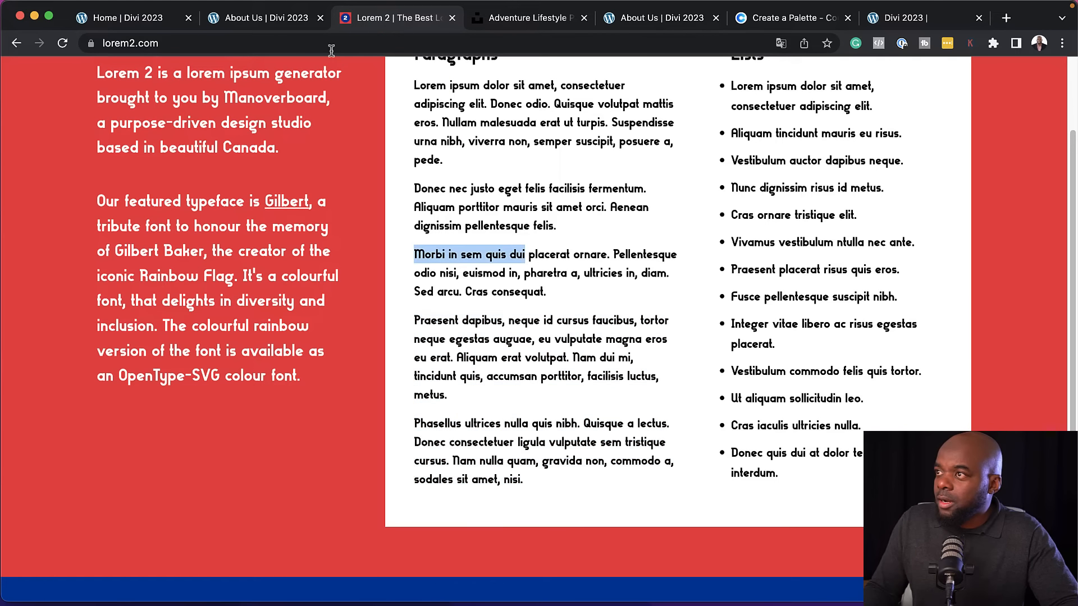
left_click(297, 19)
triple_click(141, 243)
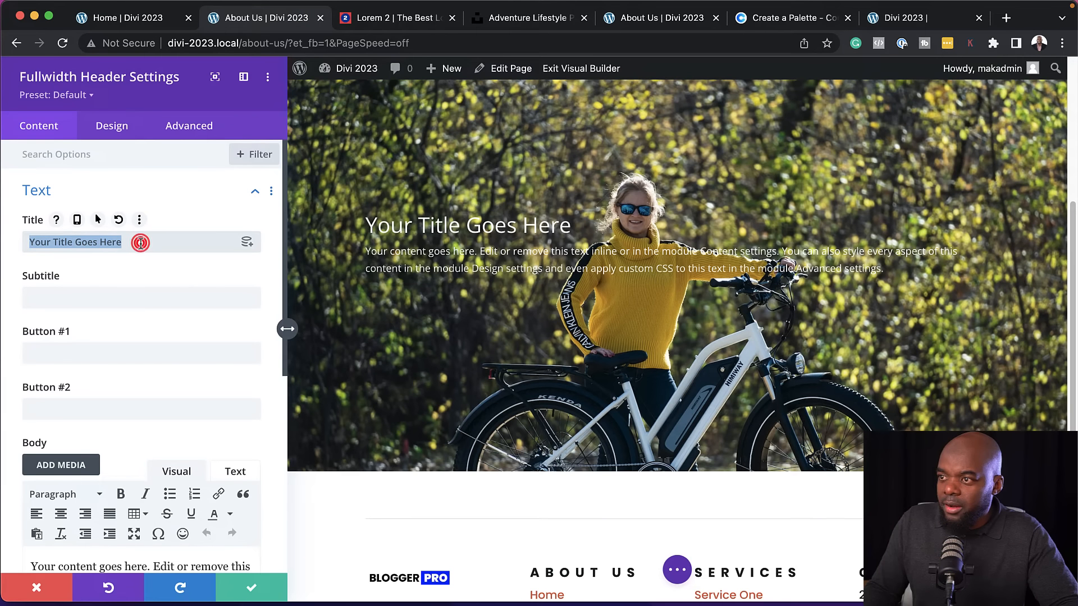
key("super+v")
Replace the header's body text with the Lorem 2 passage from "Praesent dapibus" through "Aliquam erat volutpat."
scroll(180, 327, "down", 4)
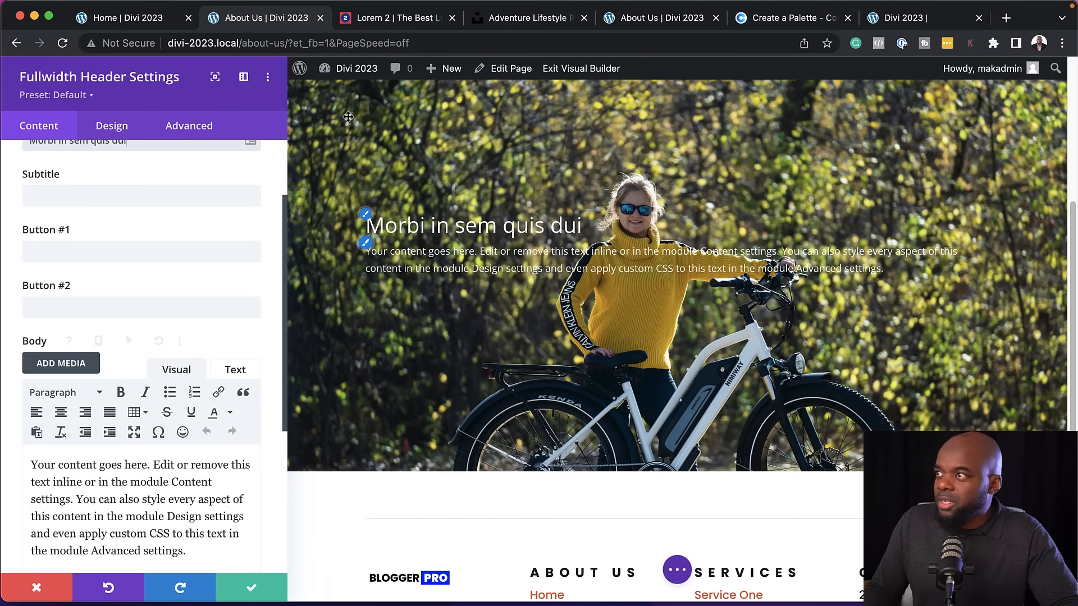
left_click(375, 20)
left_click_drag(416, 321, 572, 354)
key("super+c")
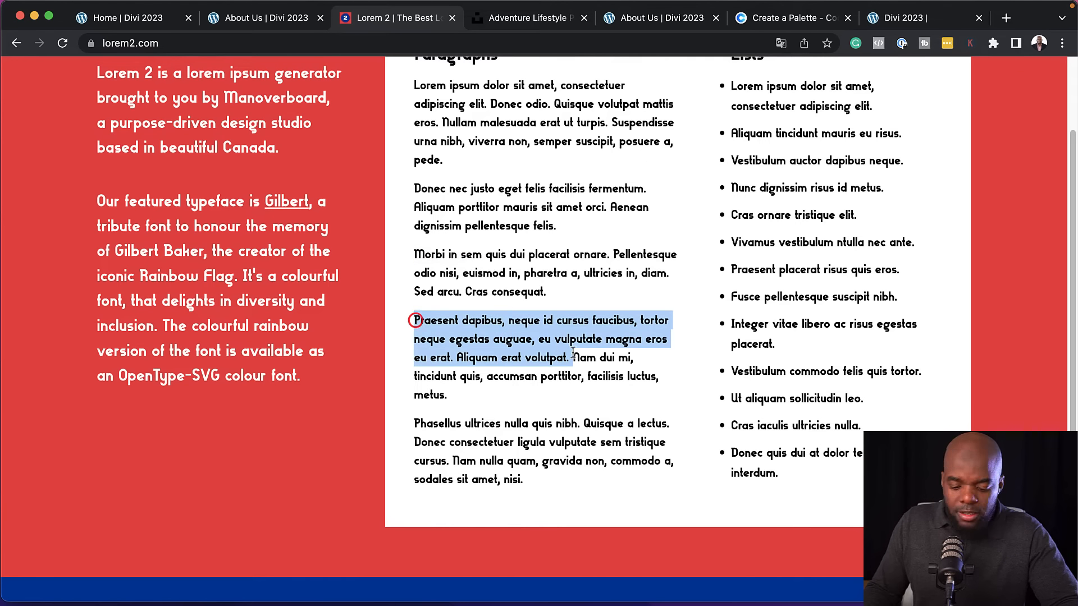
left_click(250, 22)
left_click_drag(199, 549, 35, 466)
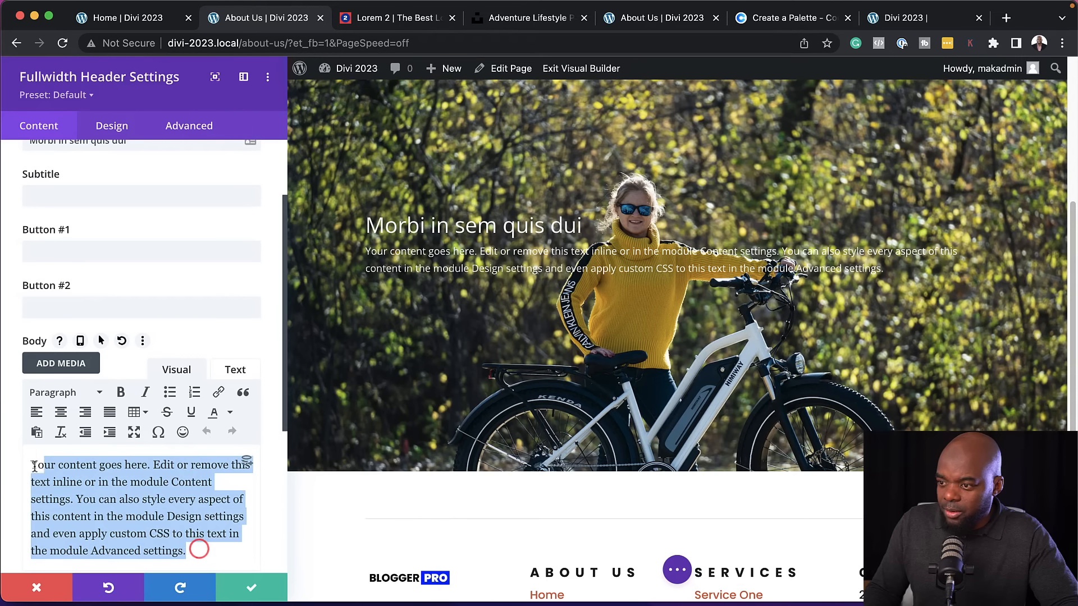
key("super+v")
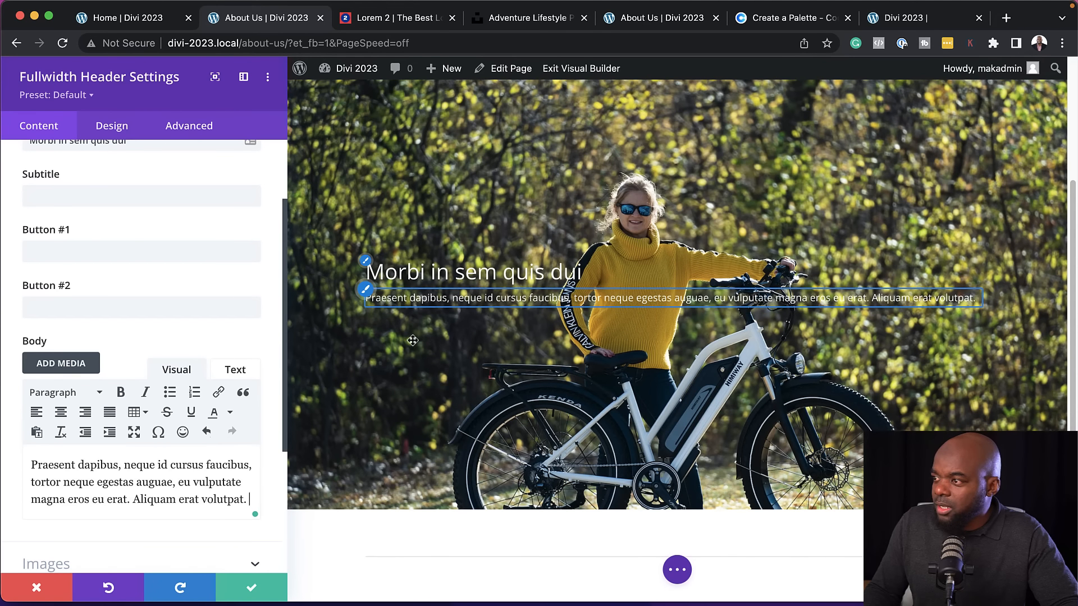
Set the header title's font to Poppins with a Bold weight
left_click(366, 262)
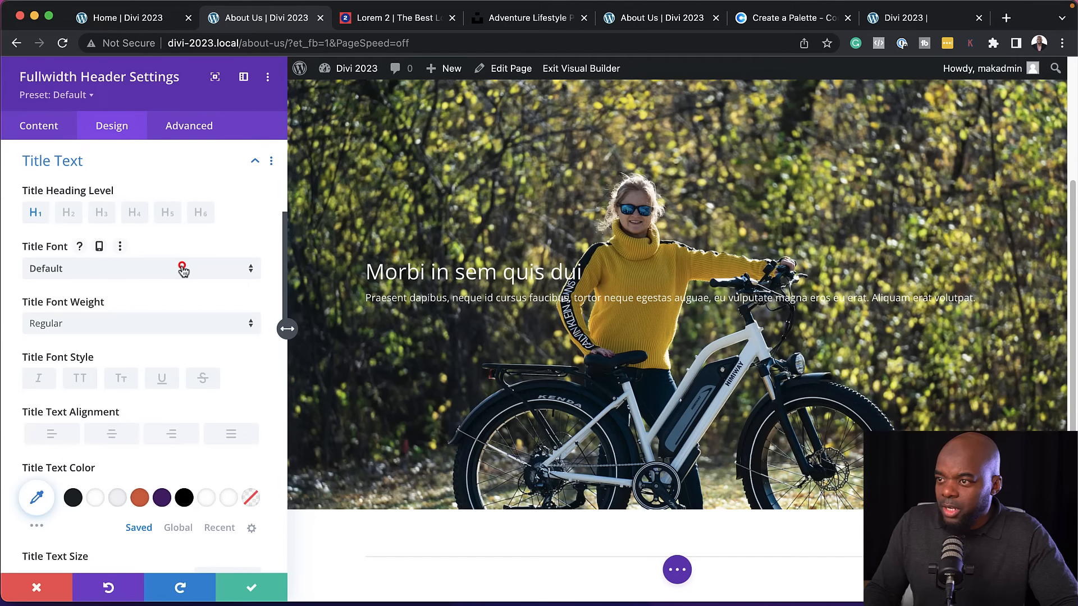
left_click(183, 270)
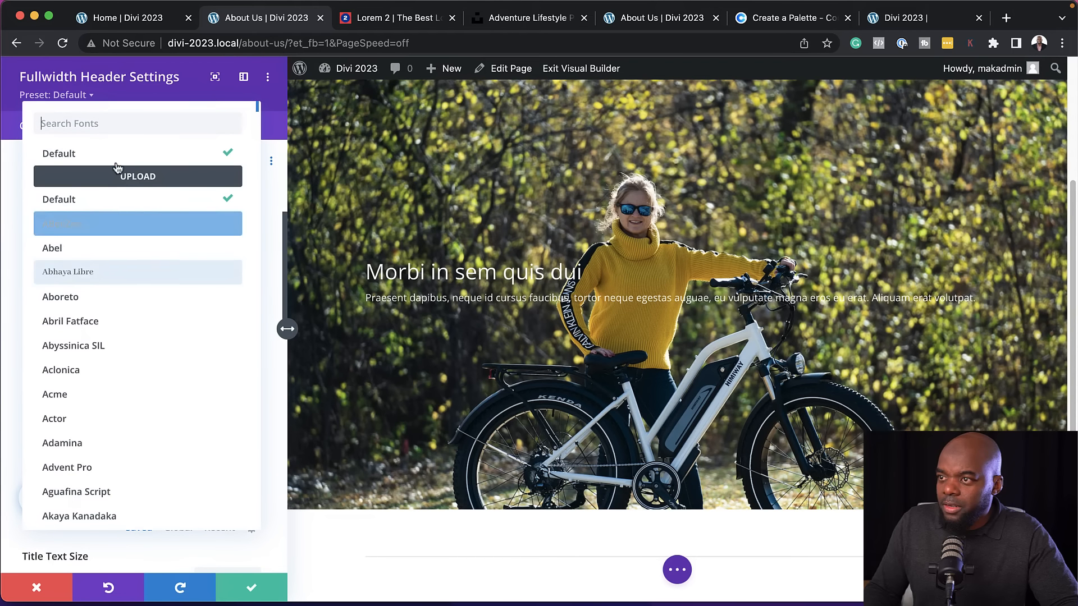
type("popp")
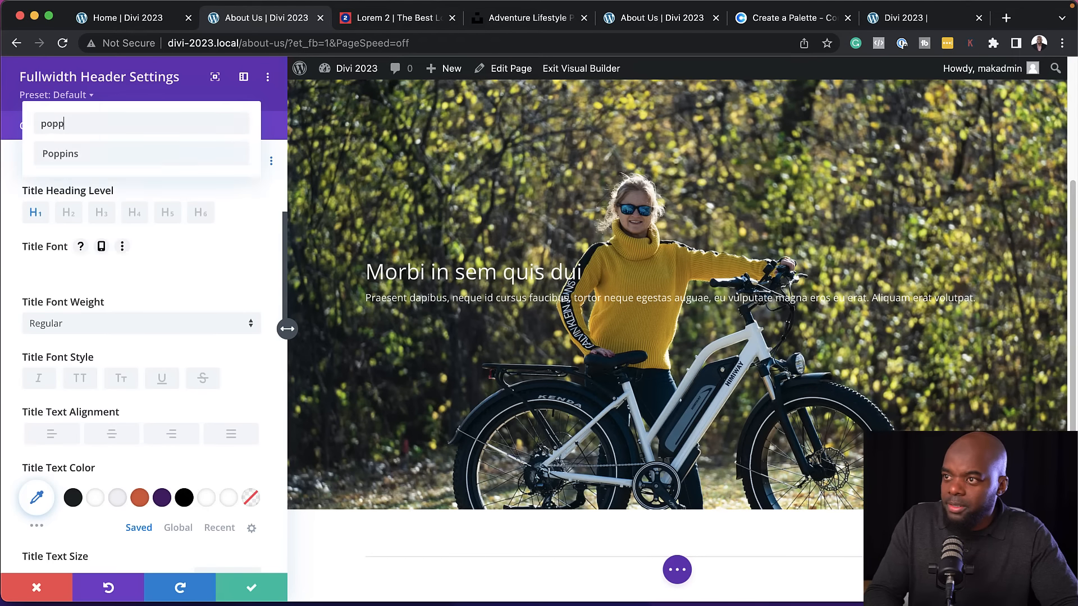
left_click(114, 154)
left_click(115, 328)
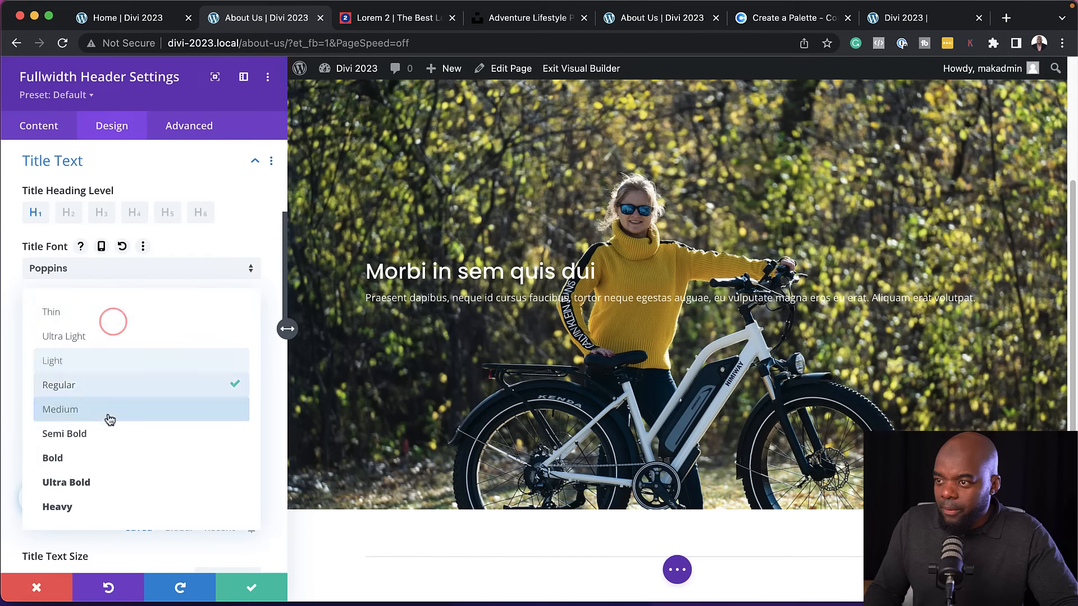
left_click(102, 460)
Increase the header title's text size to 44px and make it all uppercase
scroll(102, 460, "down", 3)
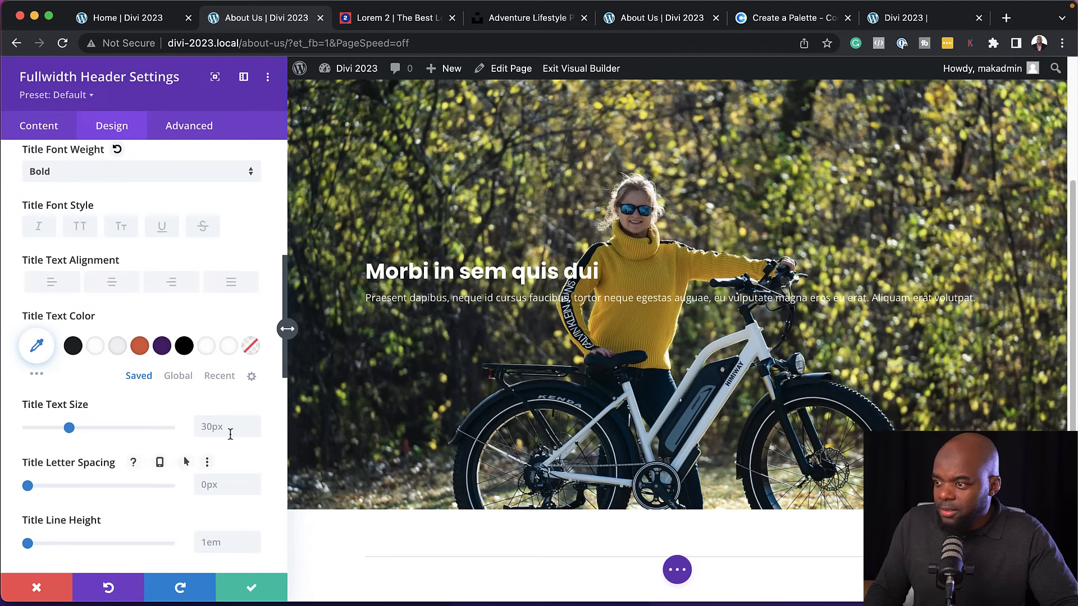
left_click(254, 422)
left_click(254, 423)
left_click(254, 422)
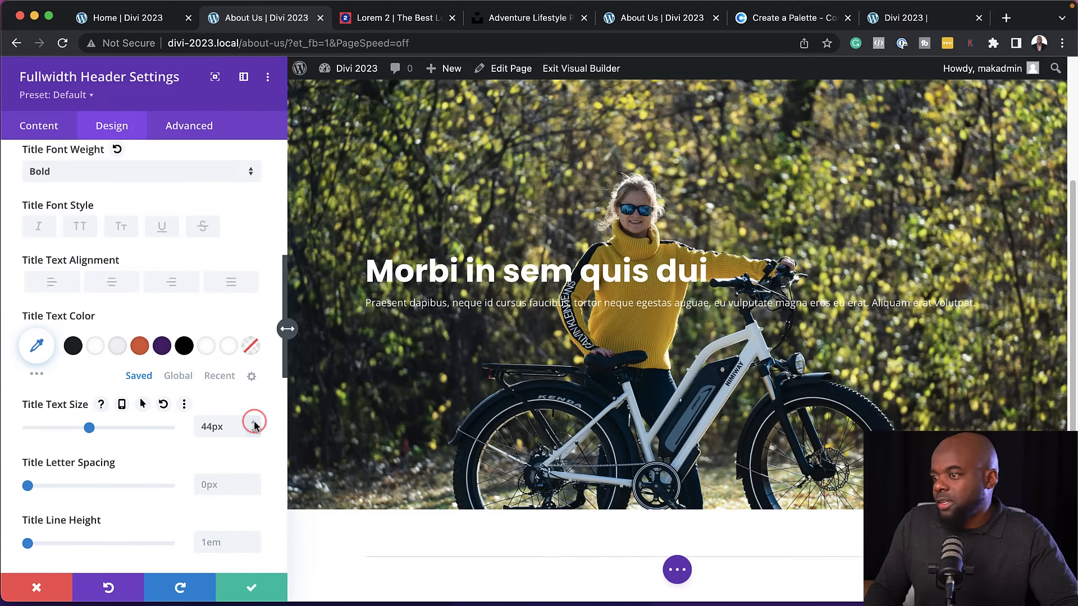
left_click(127, 231)
left_click(79, 229)
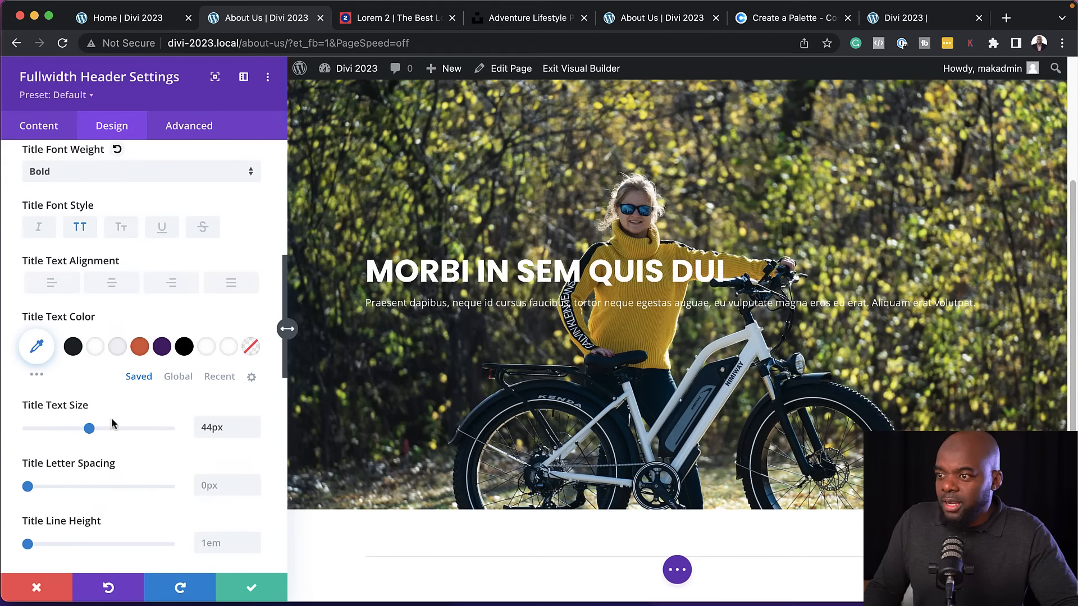
Set the header's body text font to Poppins with a Semi Bold weight
scroll(179, 332, "down", 10)
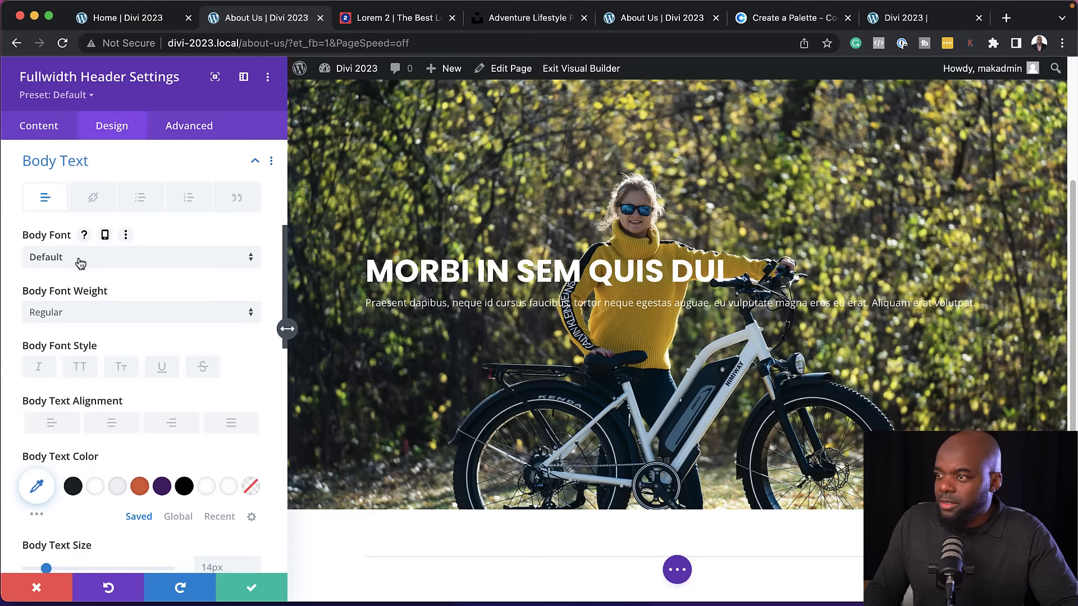
left_click(81, 259)
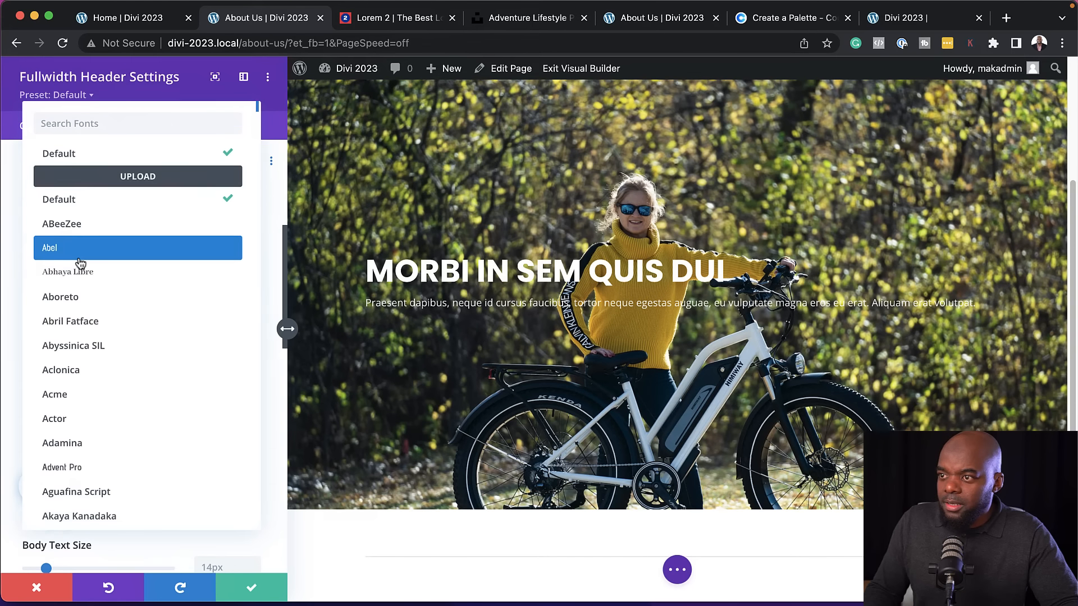
left_click(80, 247)
left_click(173, 318)
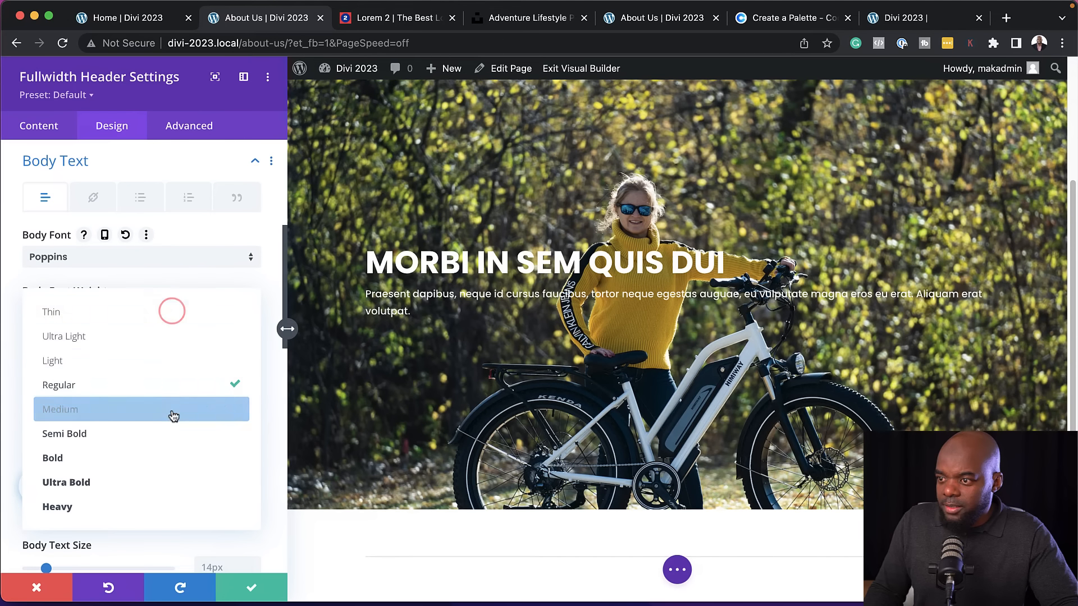
left_click(167, 432)
Increase the header's body text size to 18px
scroll(241, 413, "down", 3)
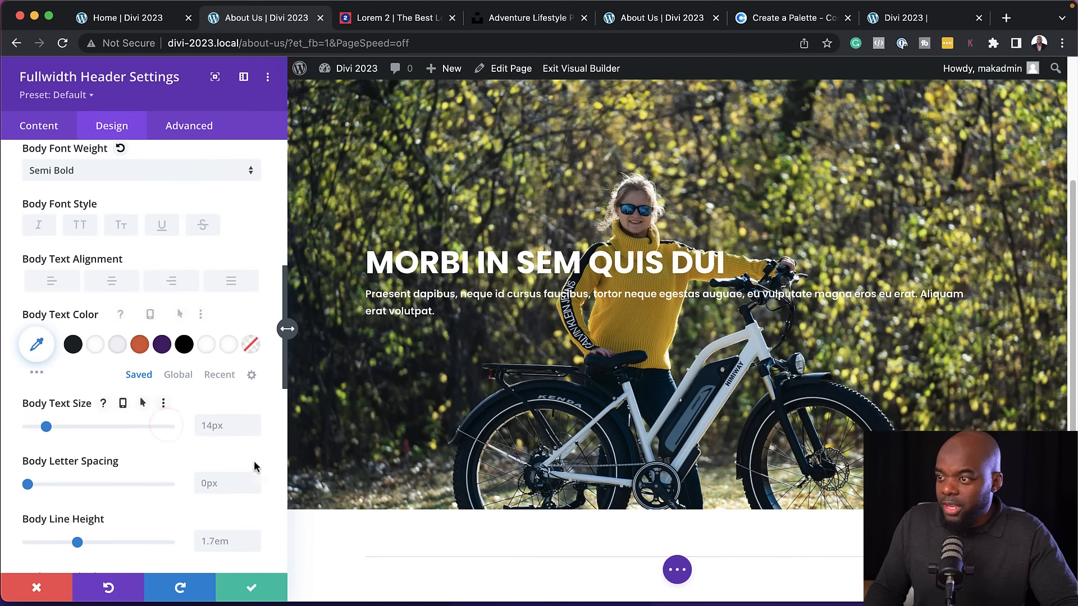
left_click(253, 422)
left_click(253, 421)
left_click(255, 422)
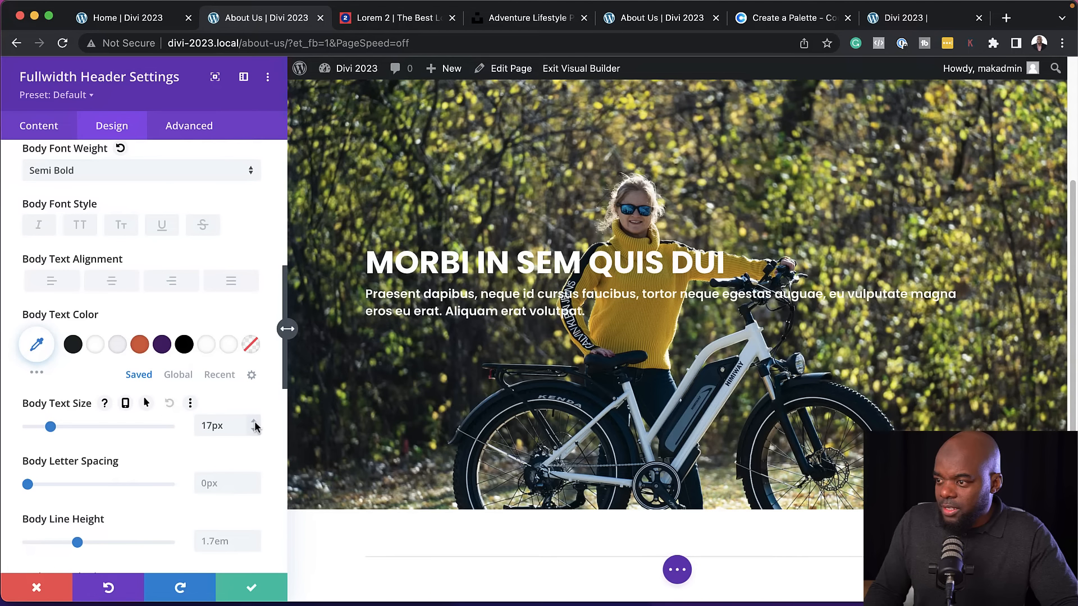
left_click(255, 422)
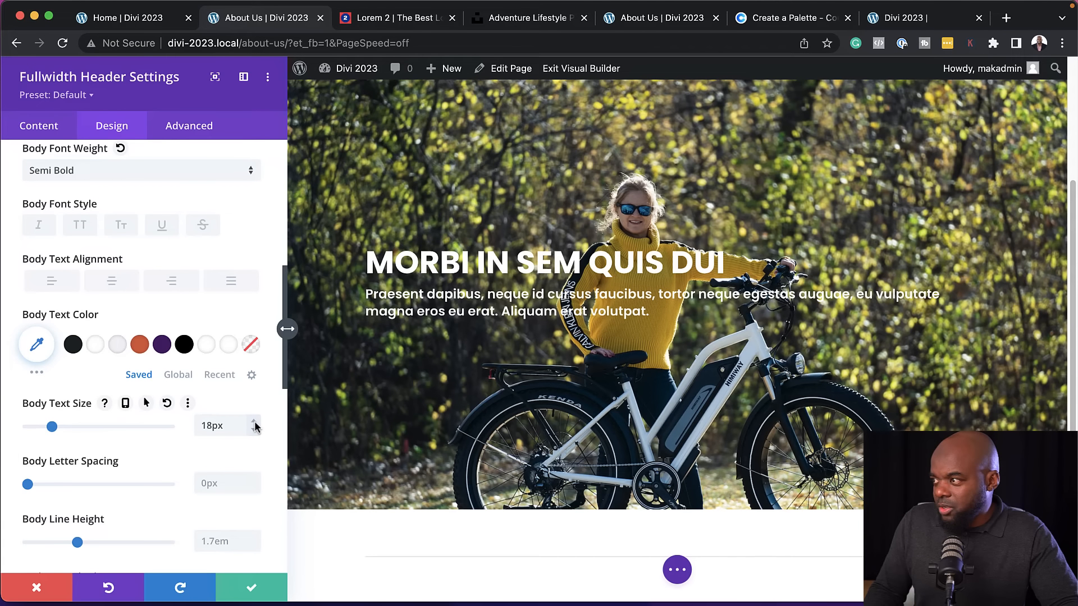
Increase the header's body text size to 22px
left_click(254, 422)
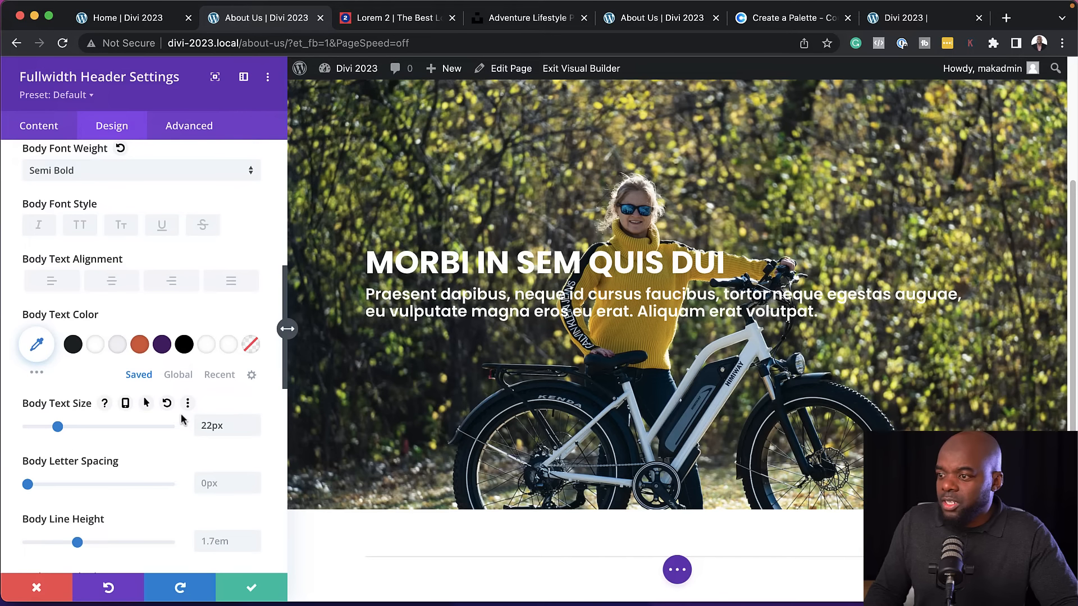
scroll(181, 418, "up", 2)
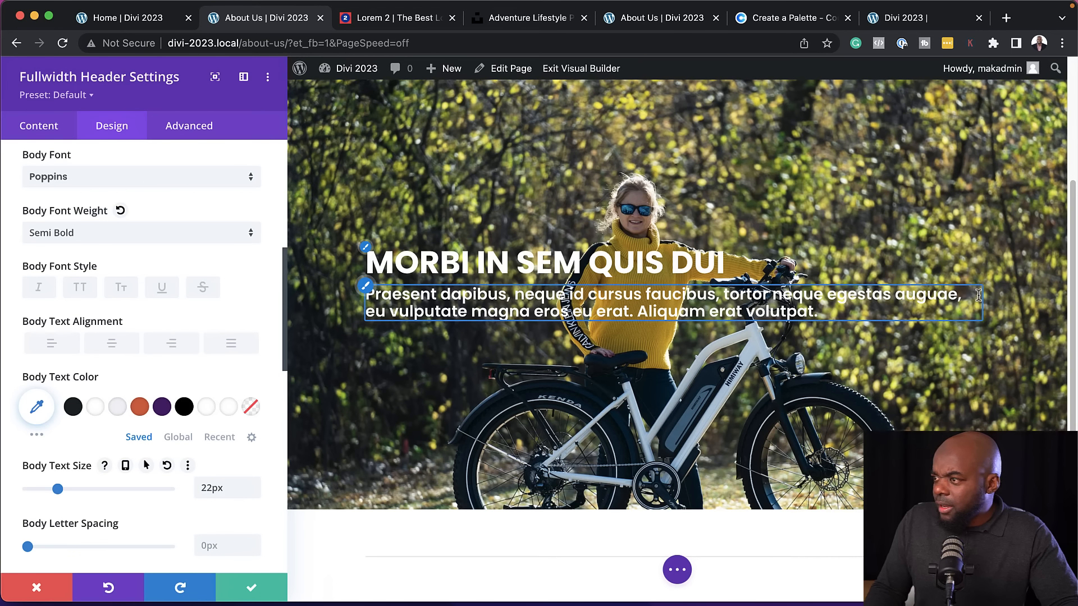
scroll(177, 258, "up", 10)
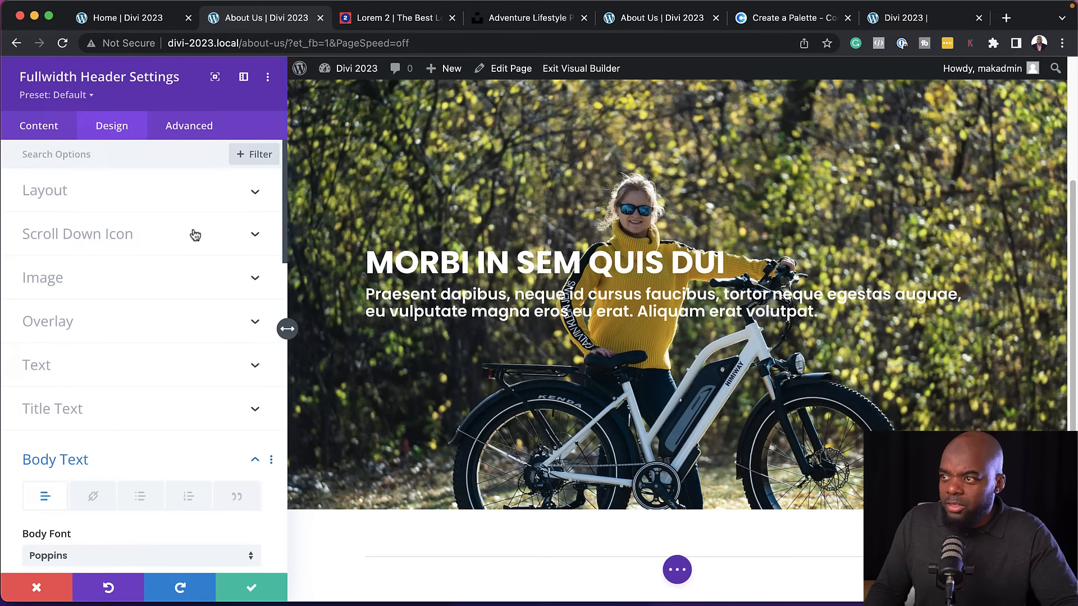
Try centre alignment for the header's text and logo, and set it back to left
left_click(191, 201)
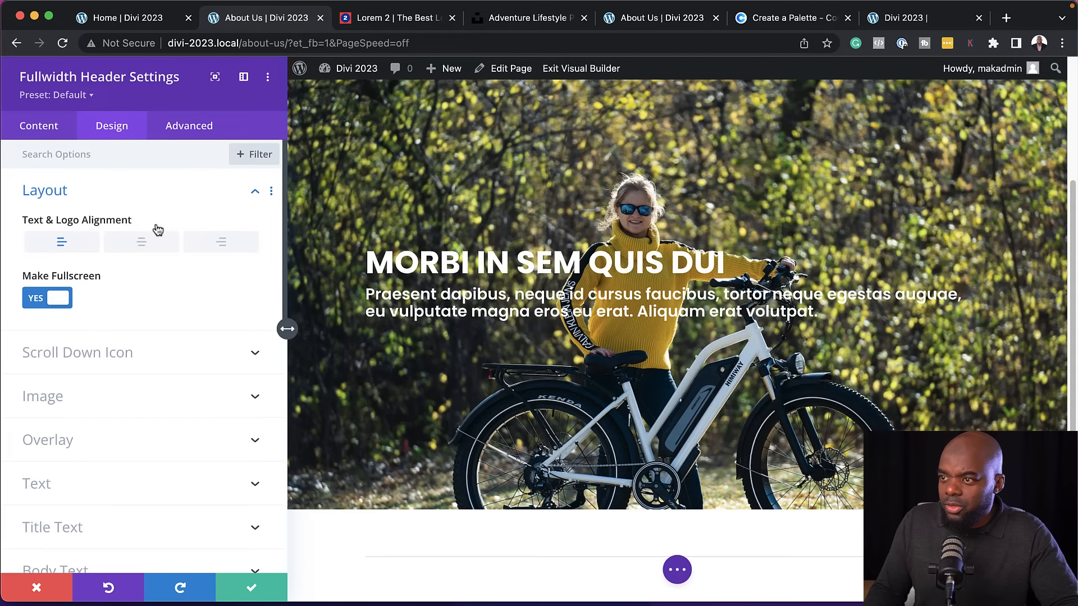
left_click(147, 244)
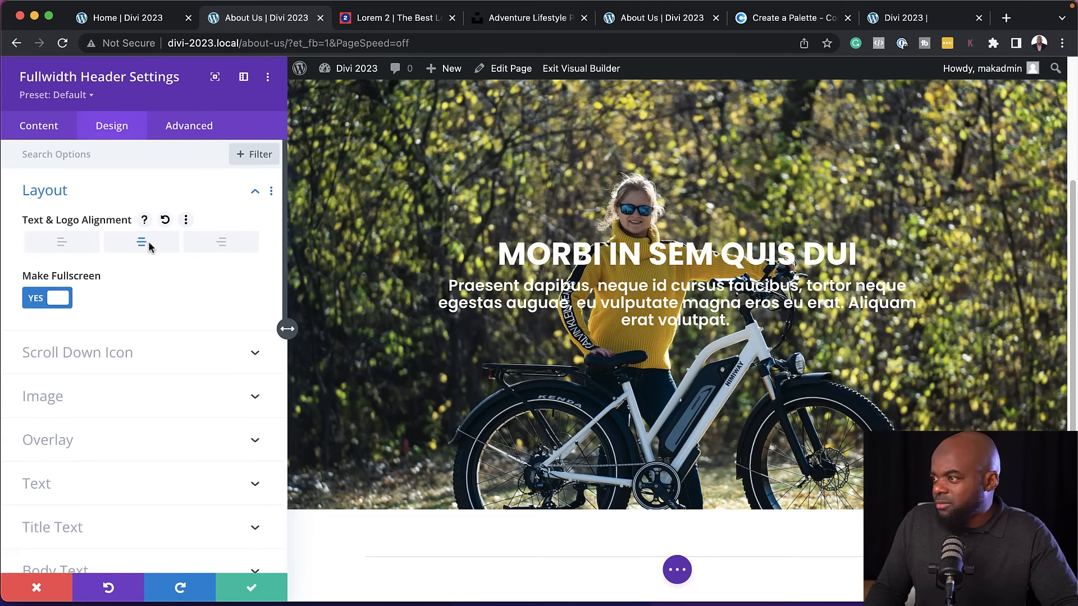
scroll(679, 352, "down", 4)
scroll(679, 352, "up", 5)
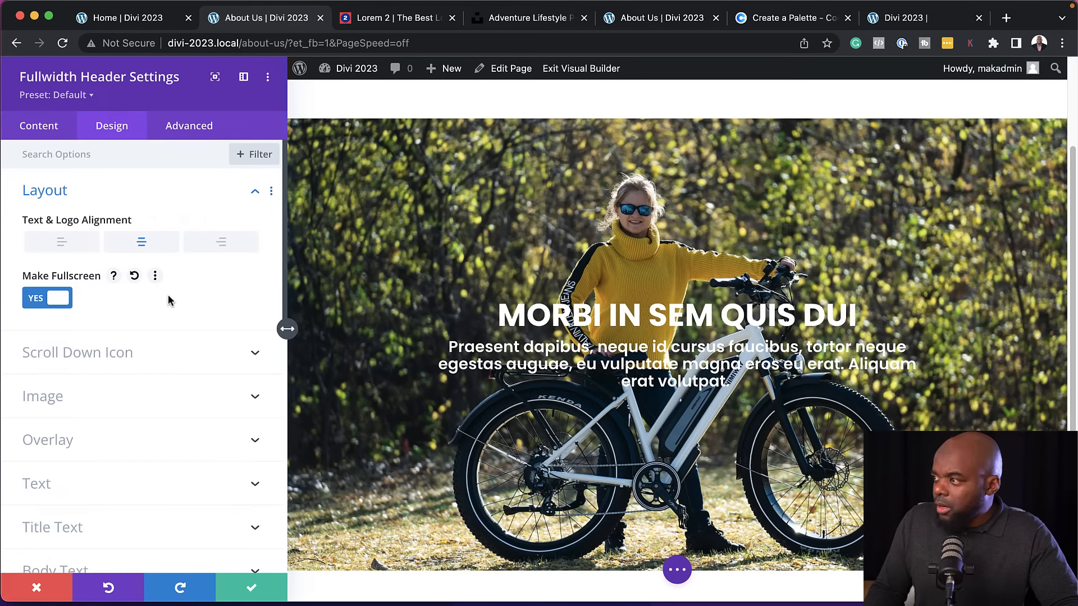
left_click(64, 243)
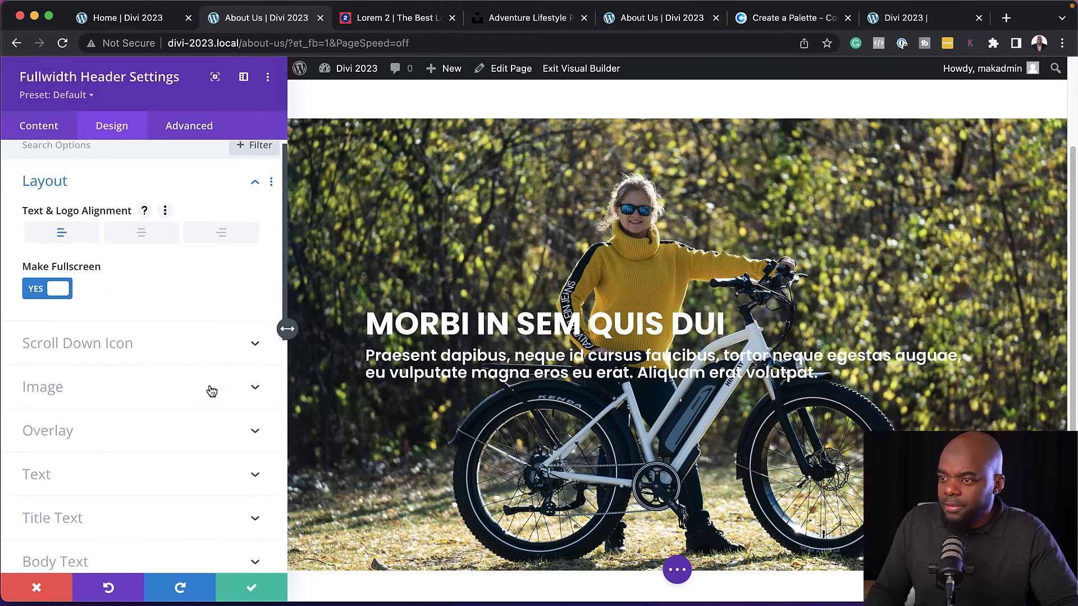
Reduce the fullwidth header's content width to 48% in its sizing options
scroll(210, 390, "down", 3)
scroll(168, 388, "down", 5)
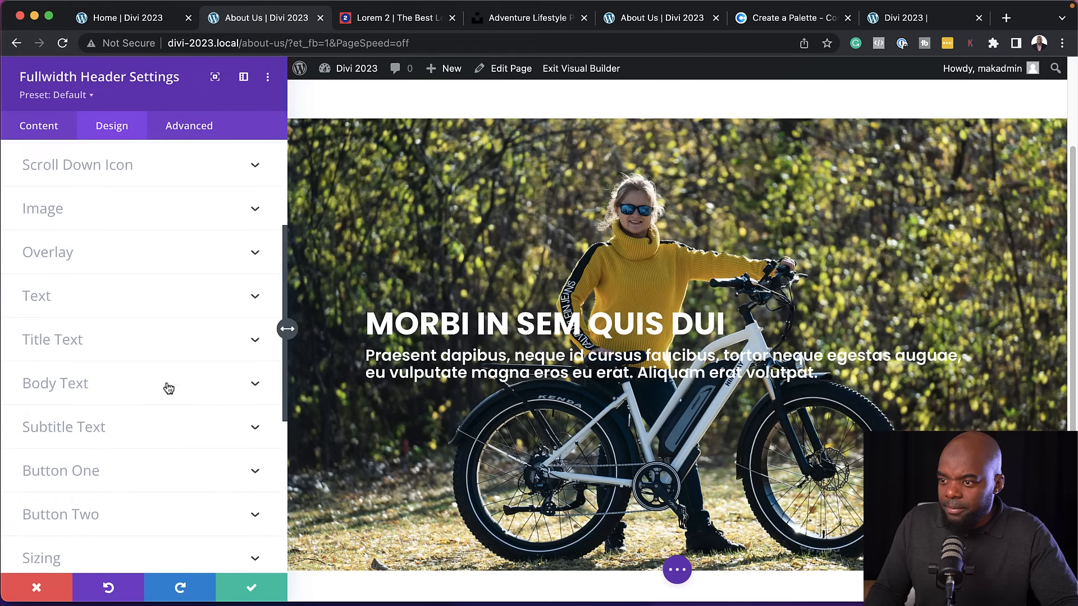
left_click(121, 486)
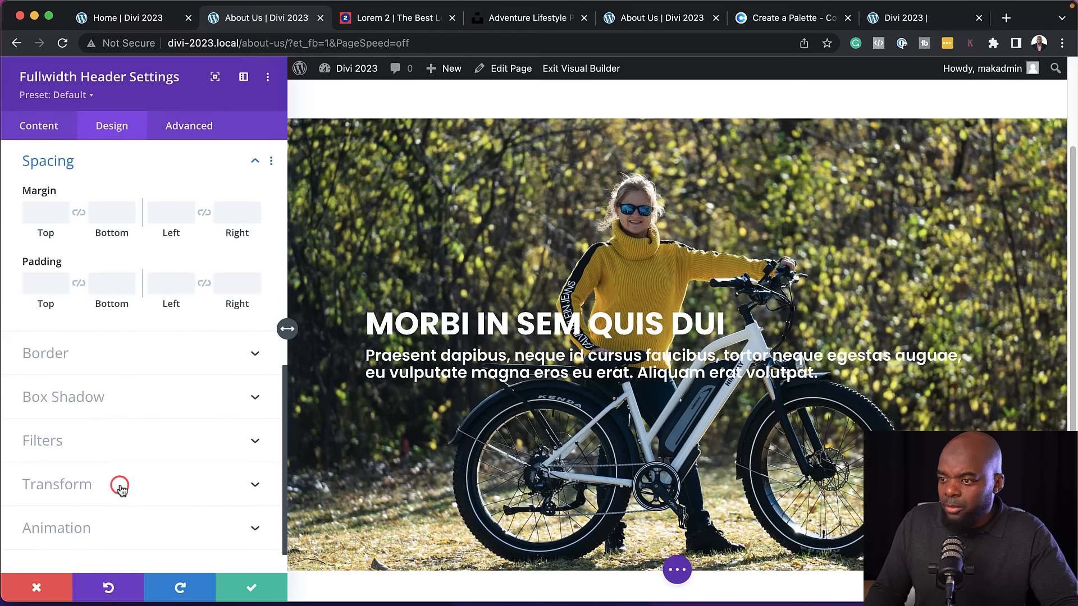
scroll(168, 450, "up", 5)
left_click(142, 381)
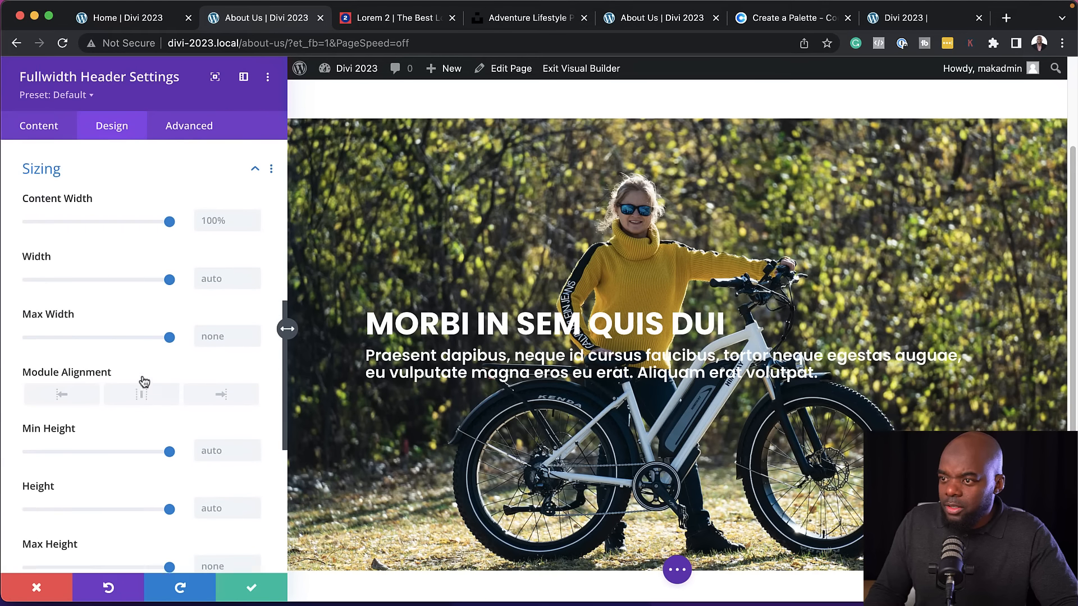
left_click_drag(167, 217, 97, 217)
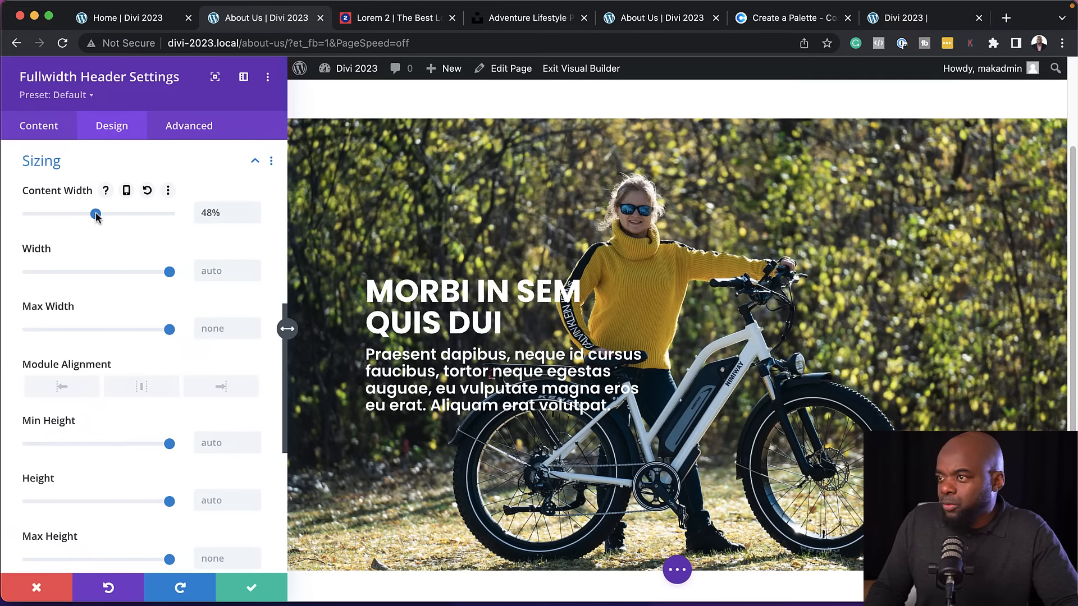
Set the header's body text line height to 1.4em
left_click(368, 348)
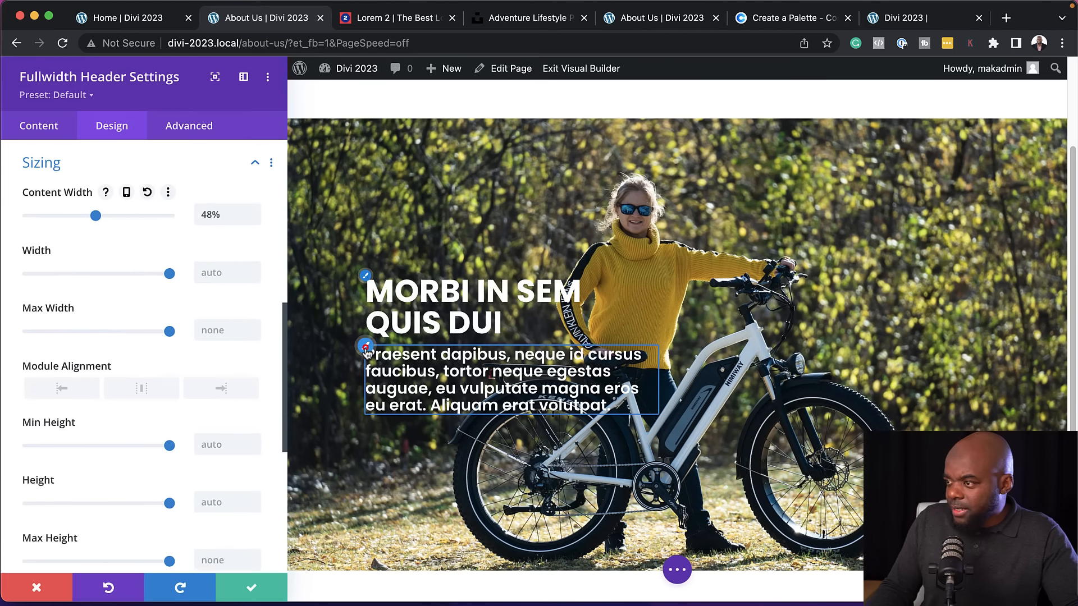
scroll(211, 349, "down", 10)
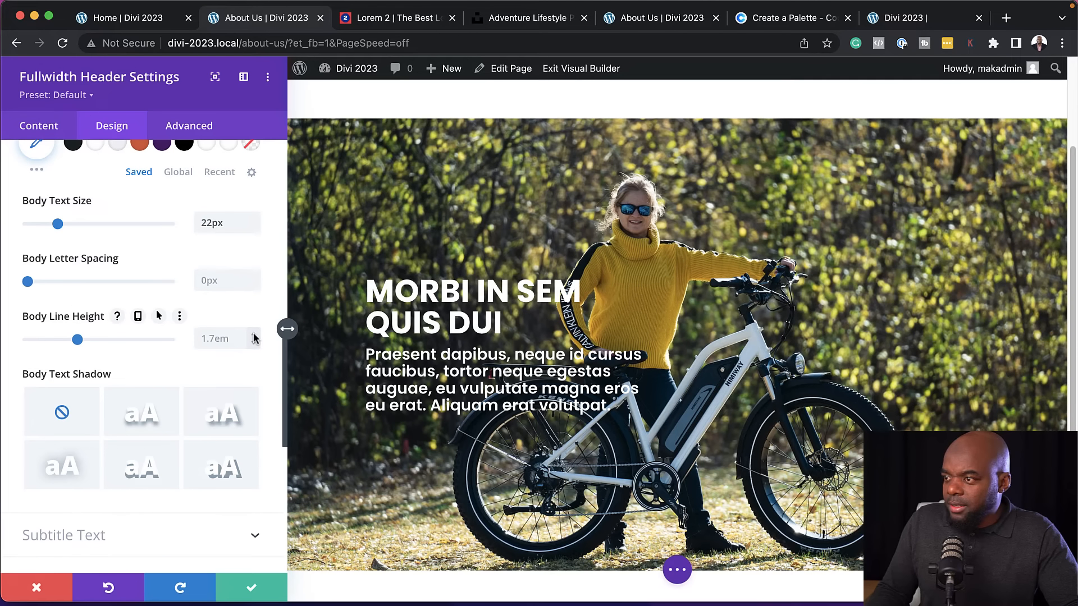
left_click(254, 338)
type("1em")
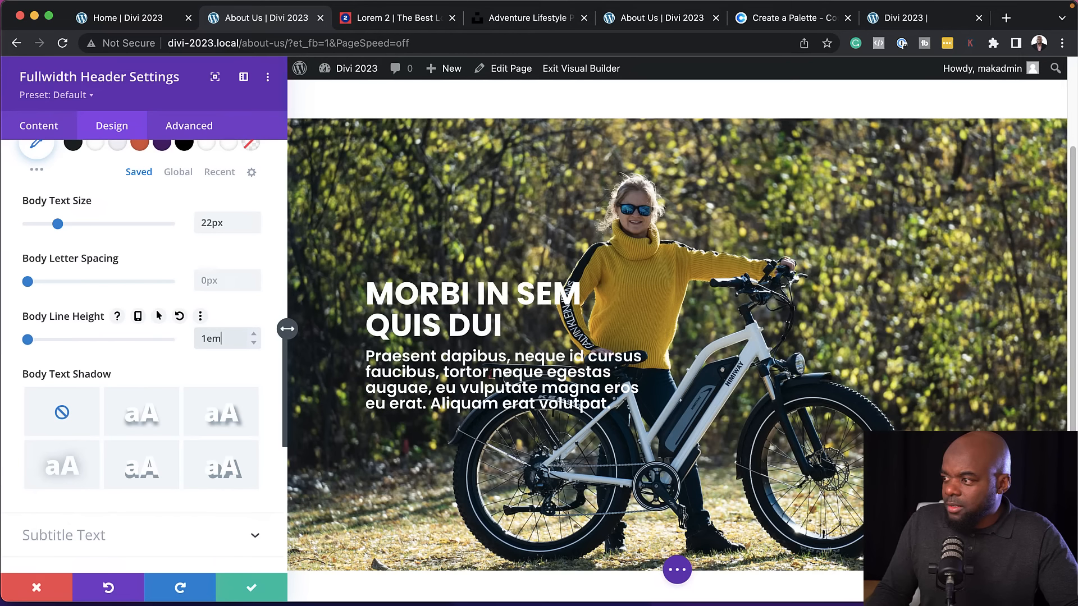
left_click(253, 335)
left_click(253, 336)
left_click(253, 336)
left_click(252, 335)
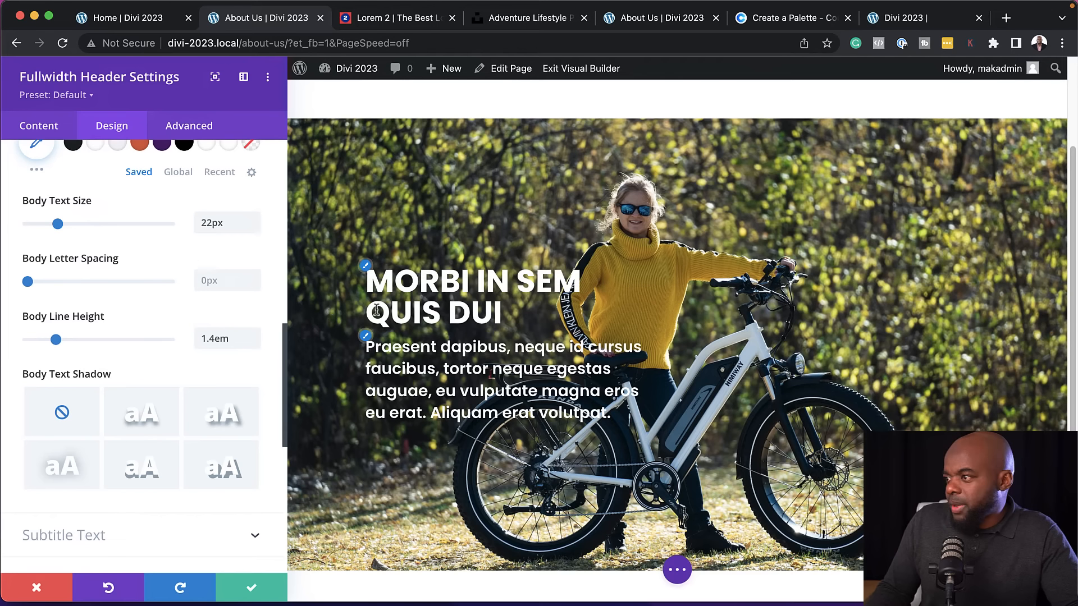
Increase the header title's text size to 48px
left_click(366, 266)
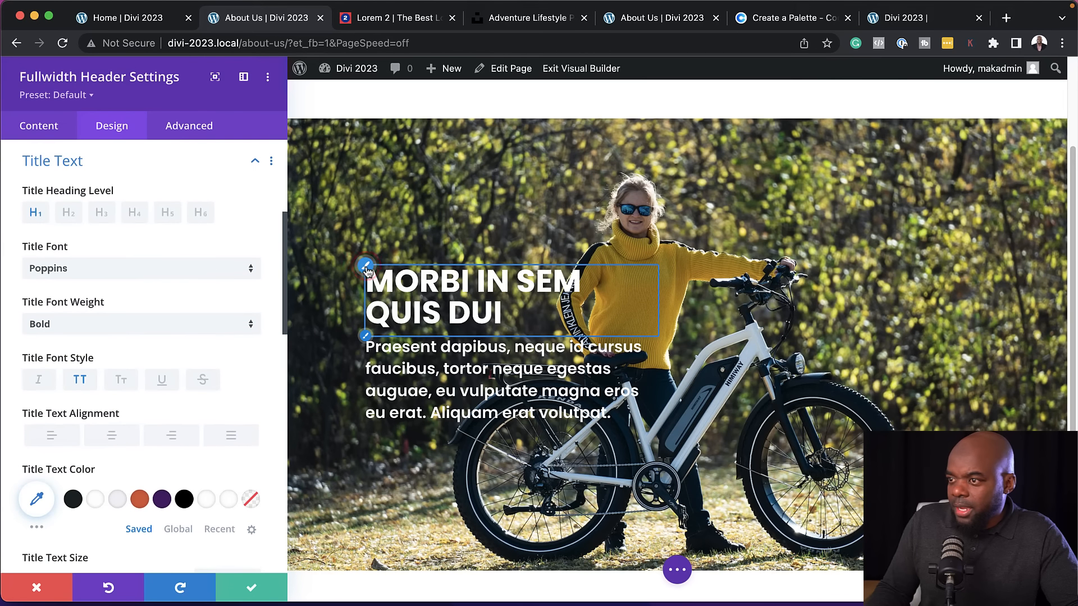
scroll(242, 407, "down", 2)
scroll(251, 409, "down", 1)
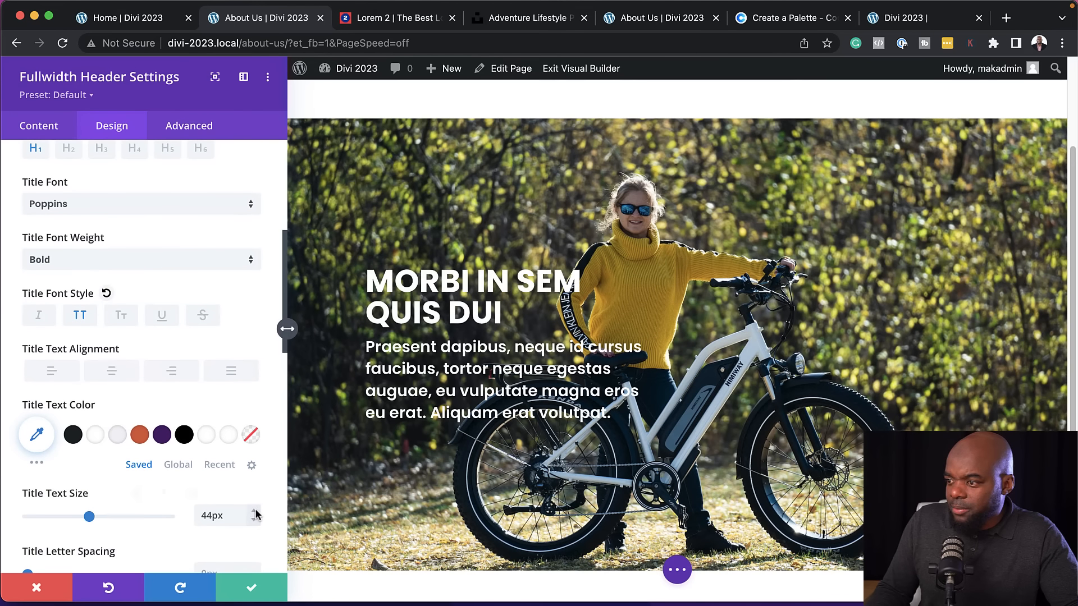
left_click(256, 512)
left_click(256, 512)
left_click(255, 512)
left_click(255, 512)
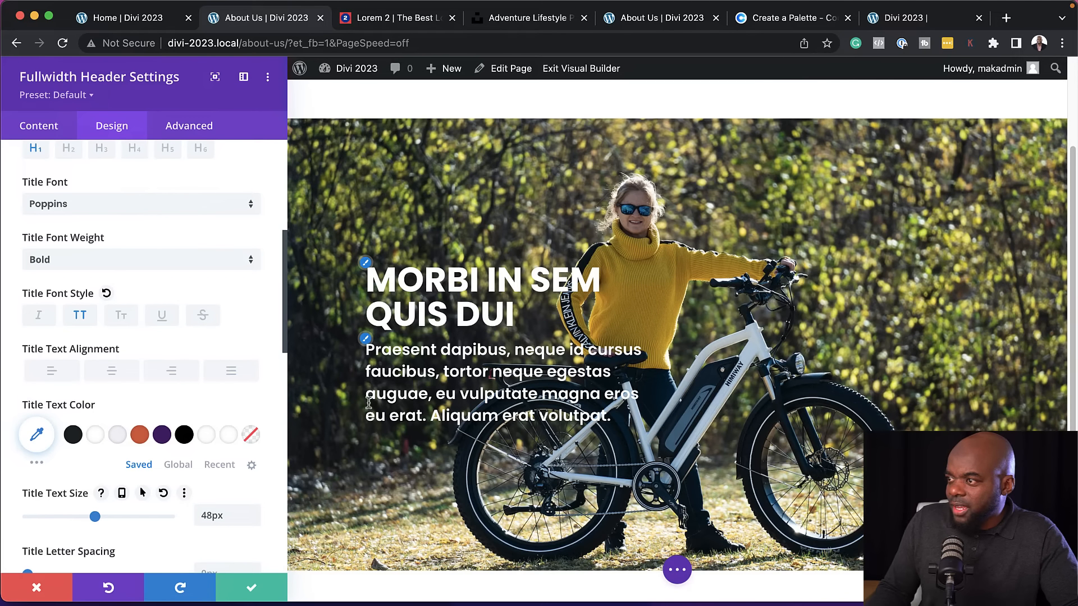
Apply the soft glow text shadow preset without offset to the header title and save the module's settings
scroll(205, 414, "down", 10)
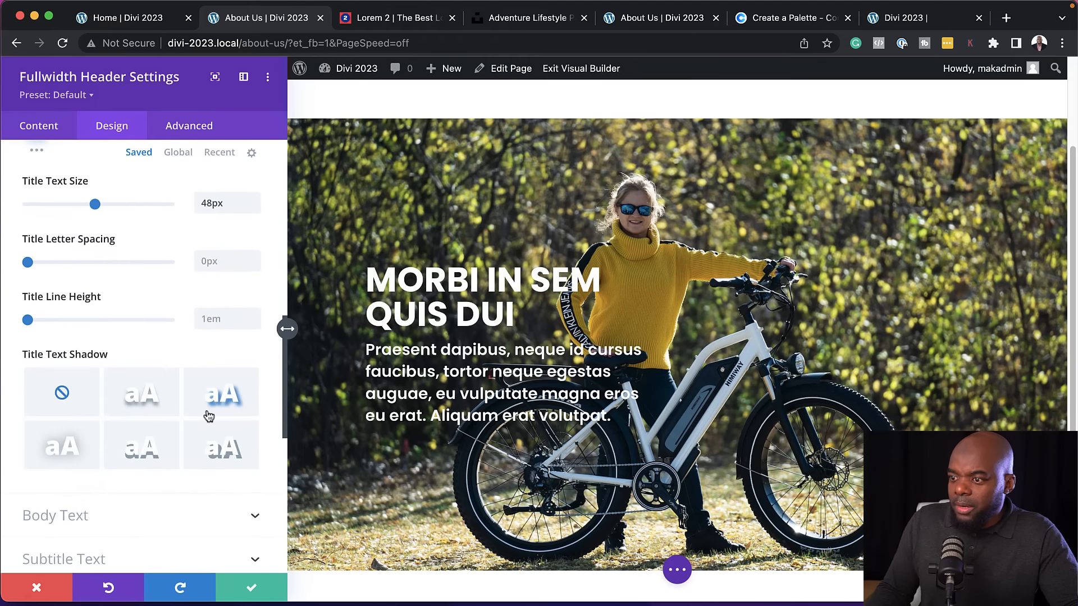
scroll(208, 415, "down", 1)
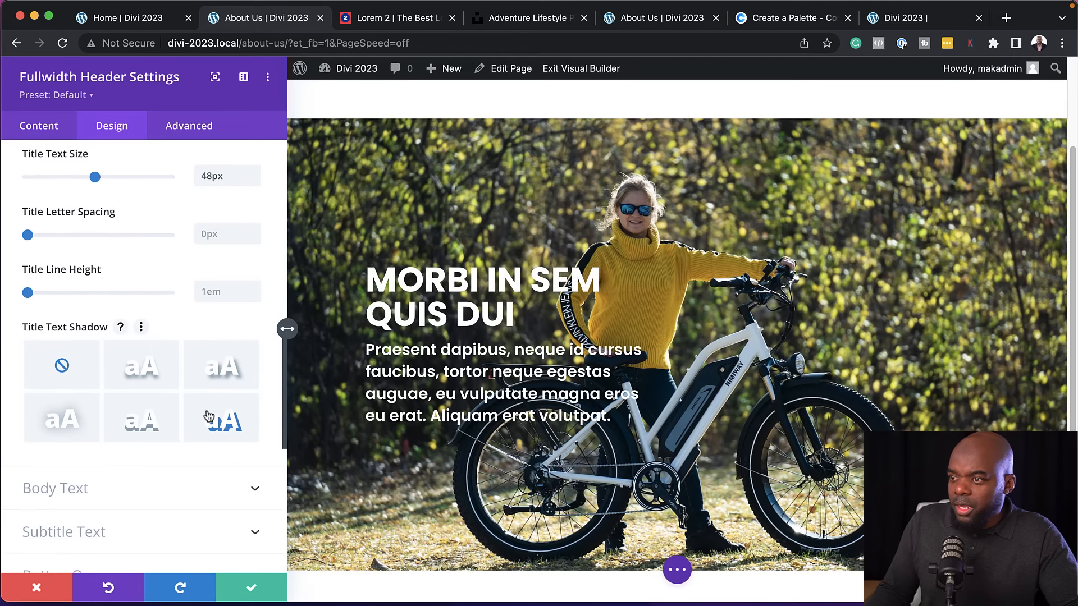
left_click(75, 425)
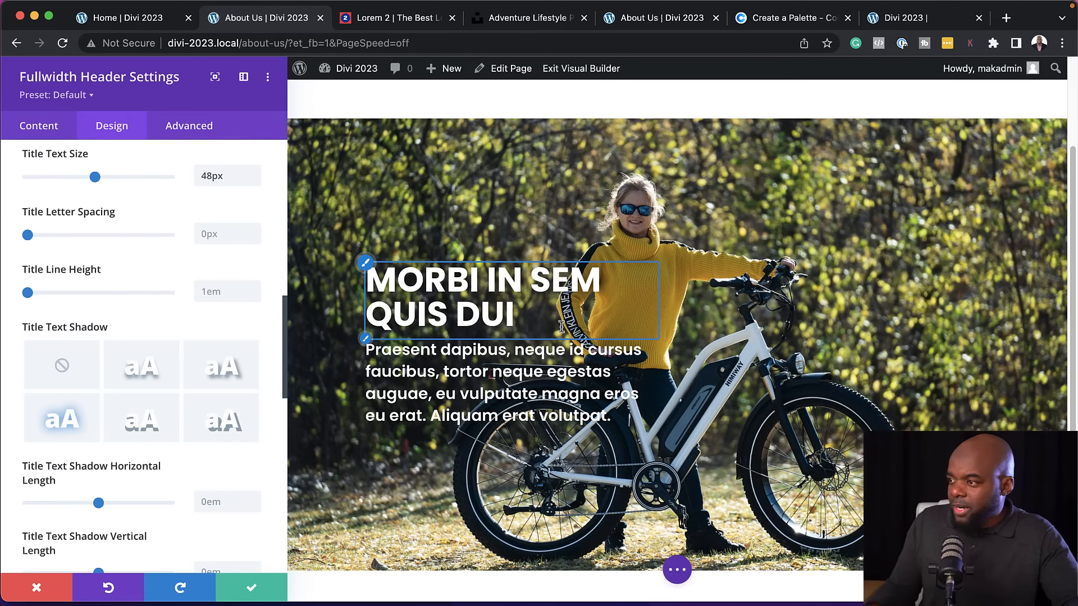
left_click(250, 589)
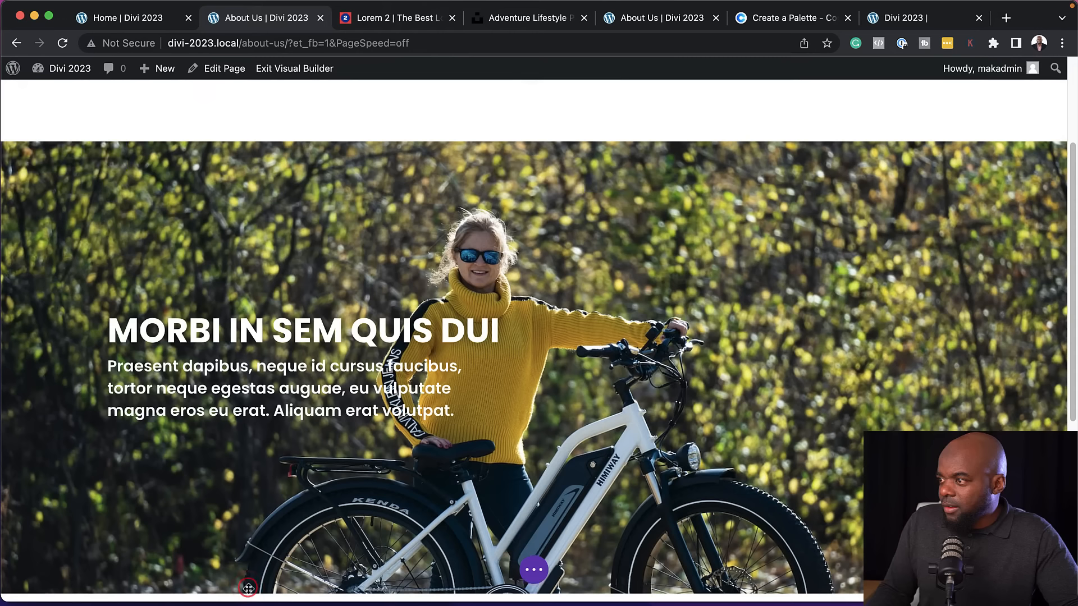
Delete the empty section between the site's navigation header and the fullwidth header
scroll(909, 372, "down", 5)
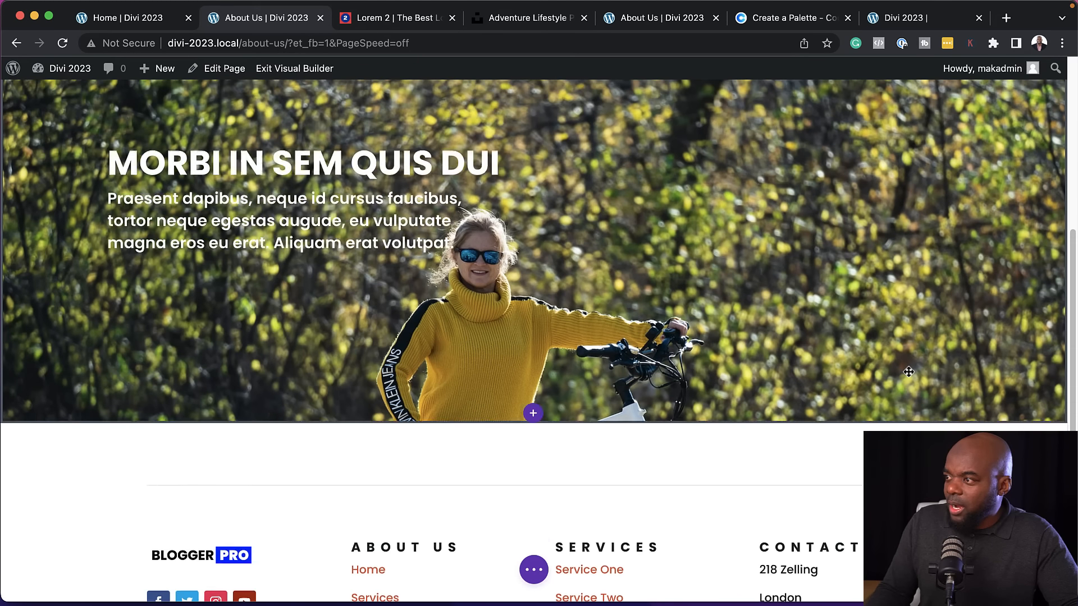
scroll(908, 372, "up", 7)
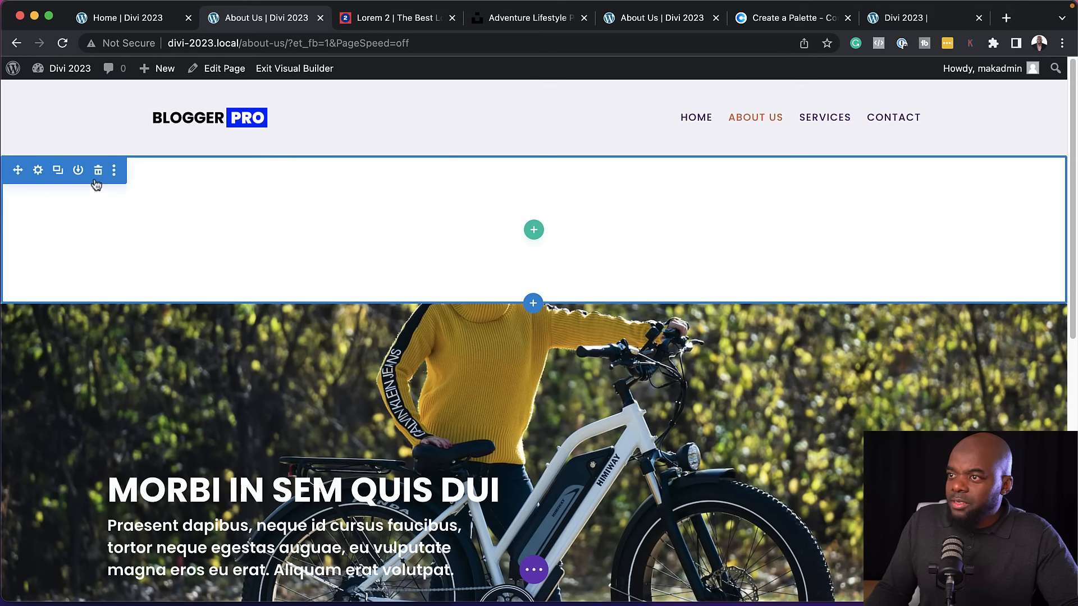
left_click(98, 172)
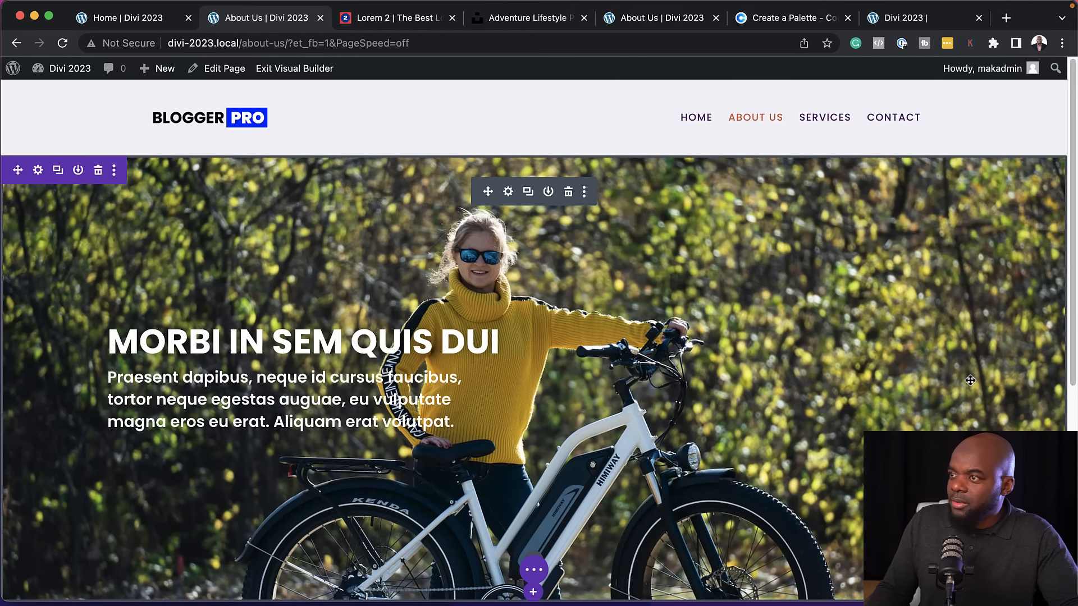
Add a regular section with a single-column row and a Text module below the fullwidth header
scroll(970, 381, "down", 2)
scroll(970, 381, "down", 3)
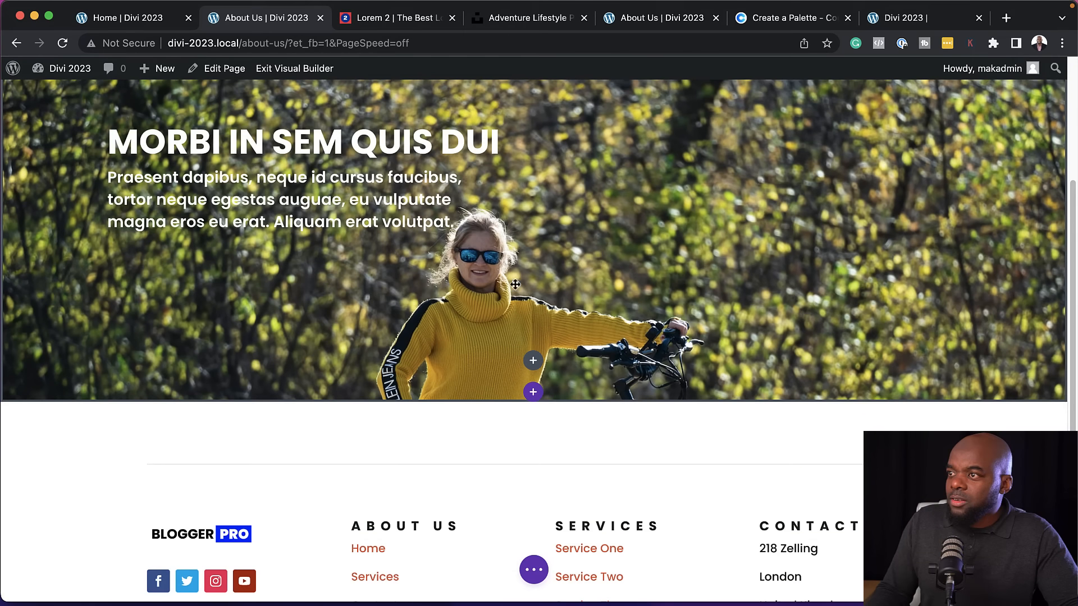
scroll(509, 290, "up", 5)
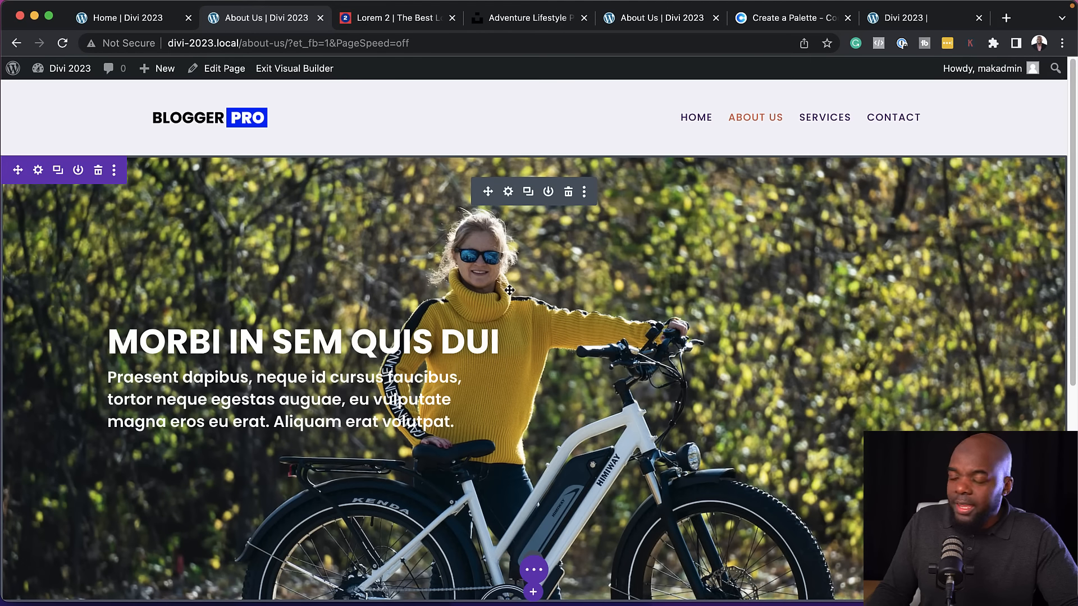
scroll(516, 295, "down", 5)
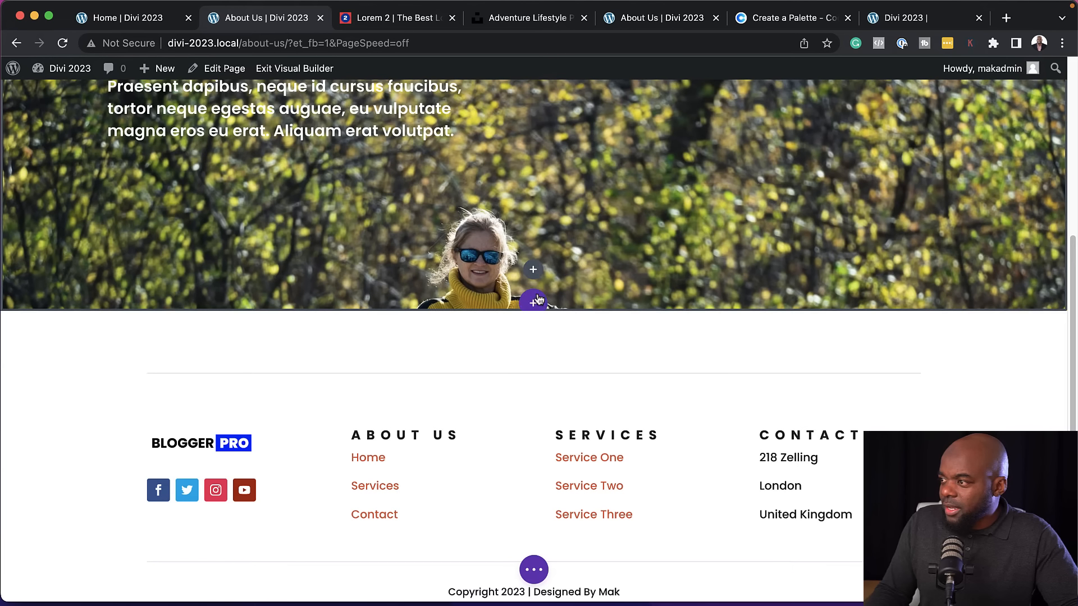
left_click(534, 301)
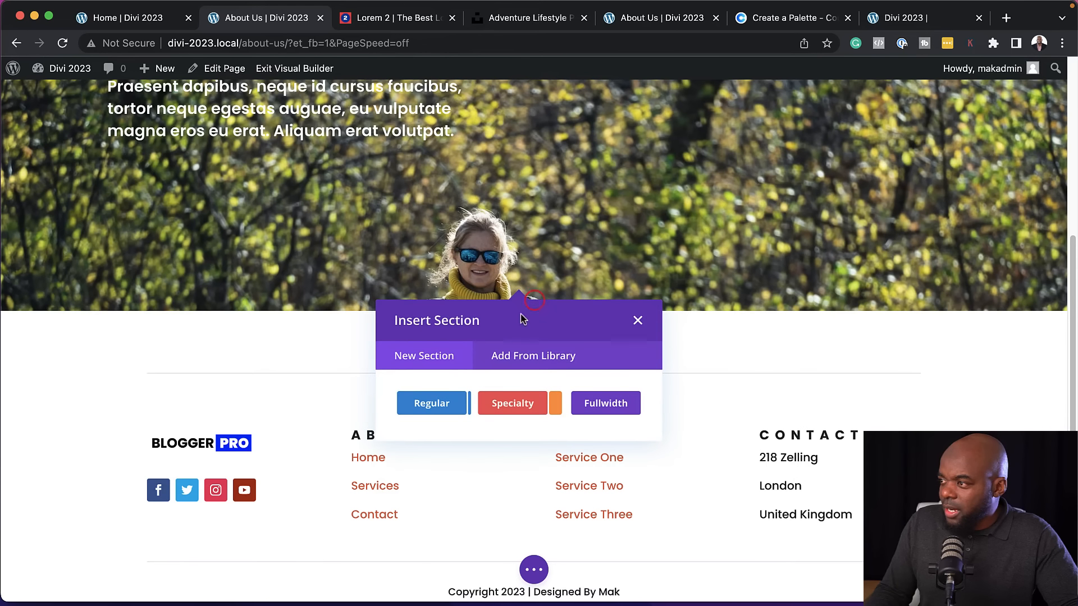
left_click(431, 404)
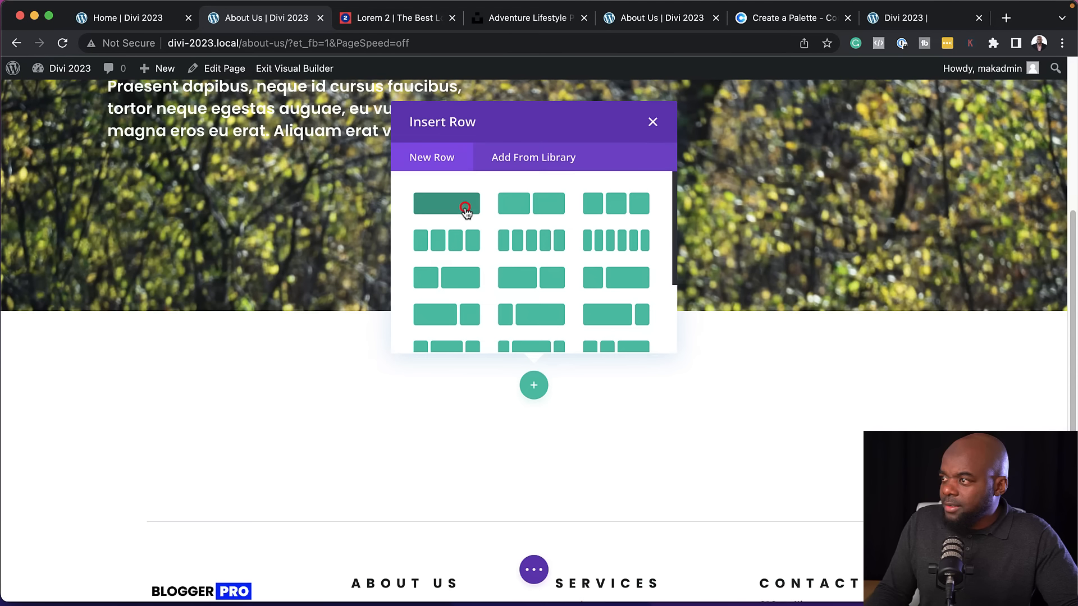
left_click(466, 212)
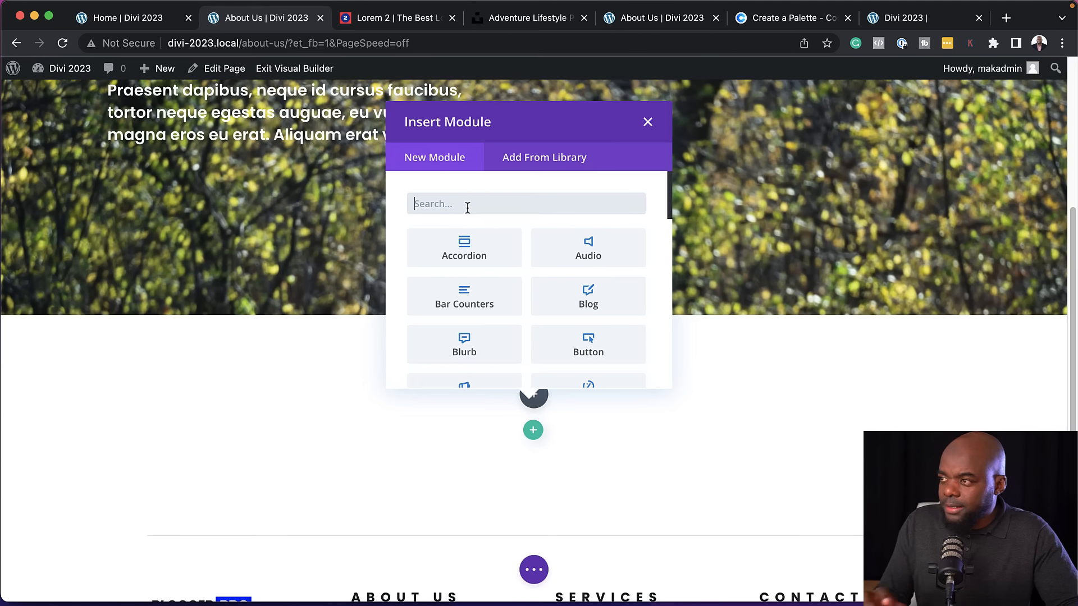
type("text")
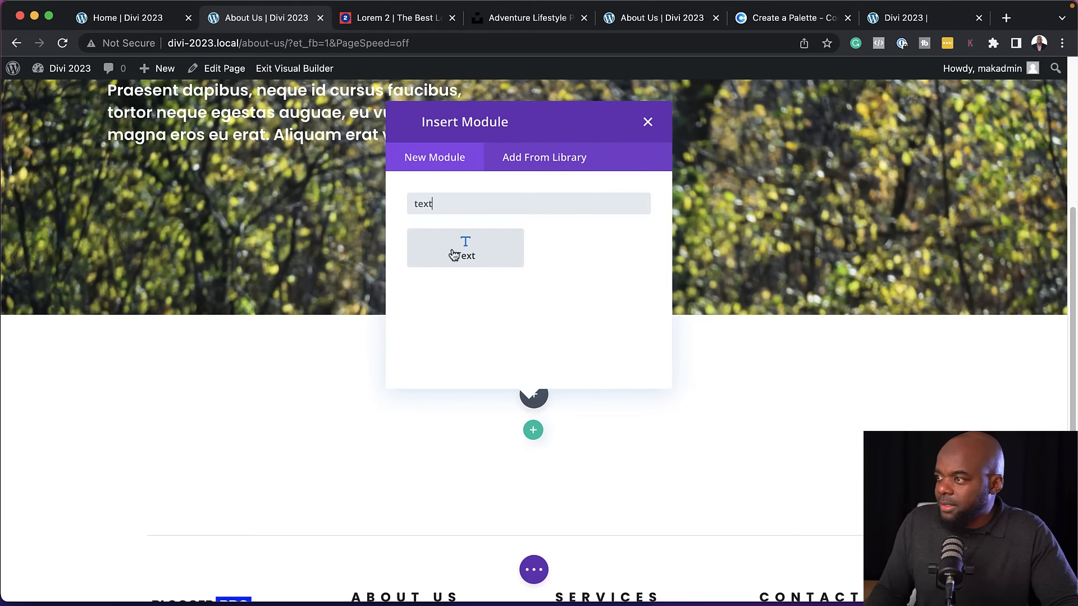
left_click(452, 250)
Replace the Text module's placeholder body with "Phasellus ultrices nulla" copied from the Lorem 2 page
left_click(391, 19)
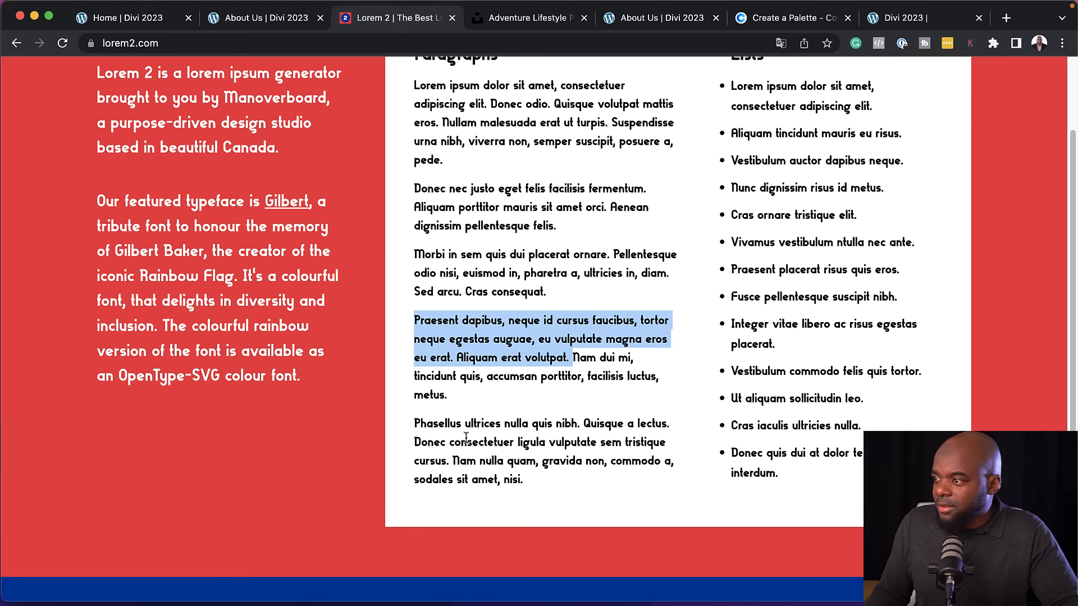
left_click_drag(414, 424, 529, 423)
key("super+c")
left_click(284, 15)
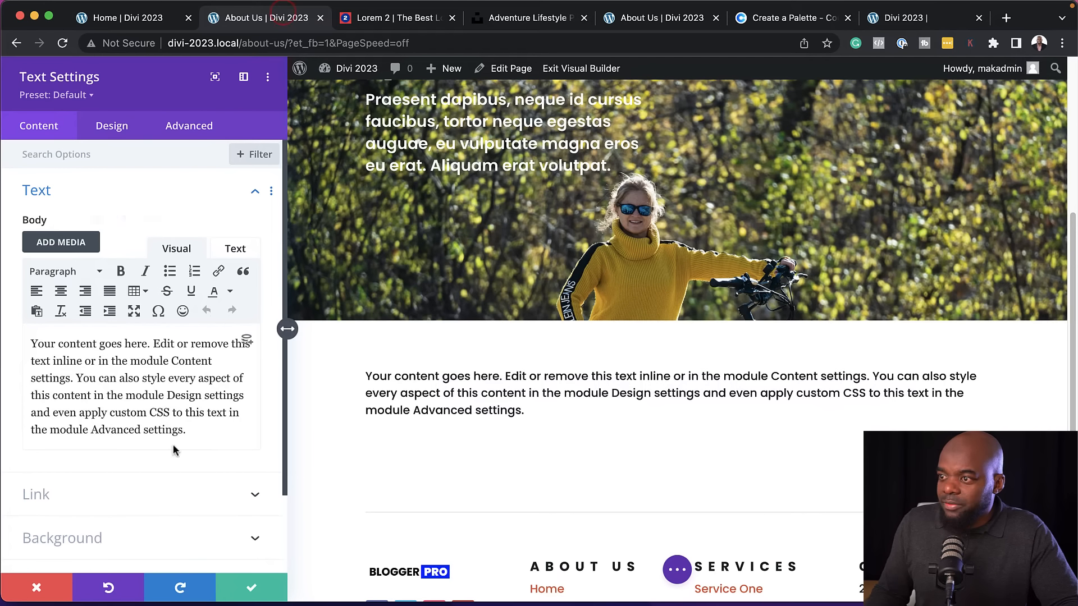
key("super+a")
key("super+v")
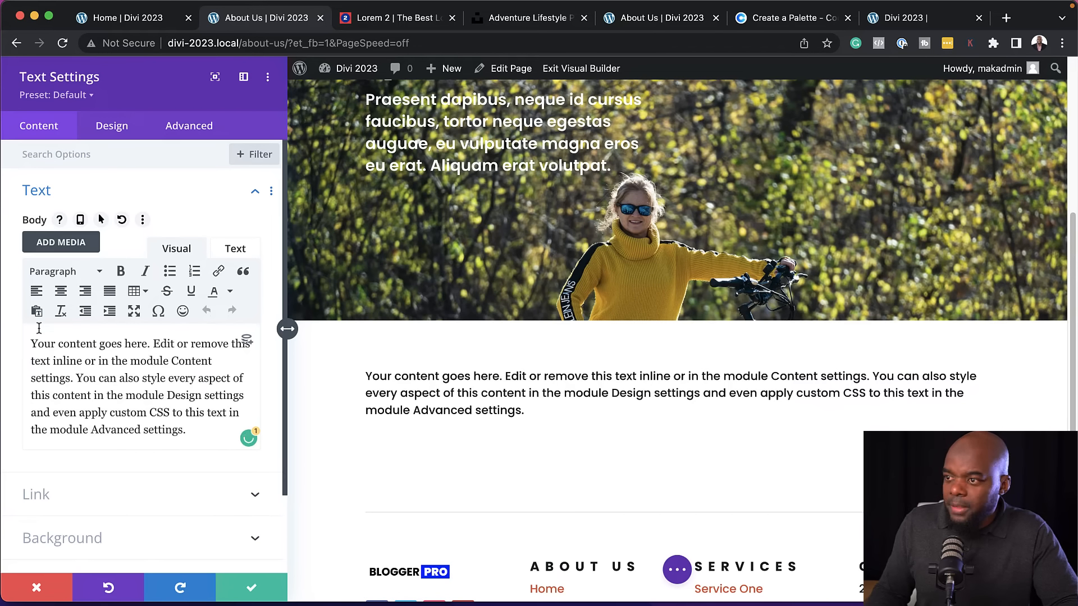
Format the "Phasellus ultrices nulla" text as a centered Heading 4 and save the Text module's settings
left_click_drag(153, 343, 22, 330)
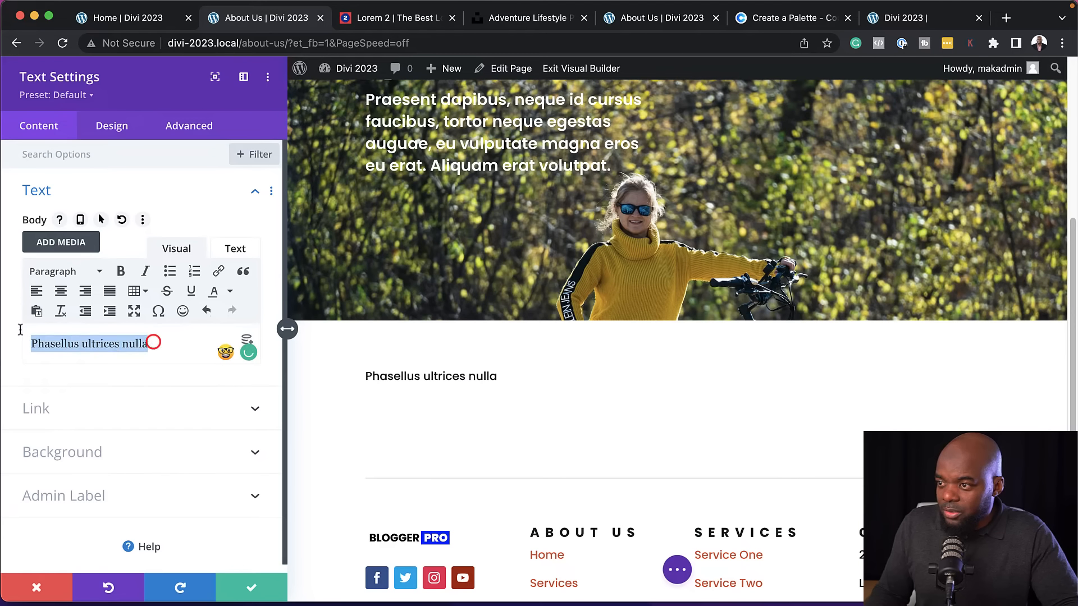
left_click(65, 271)
left_click(82, 407)
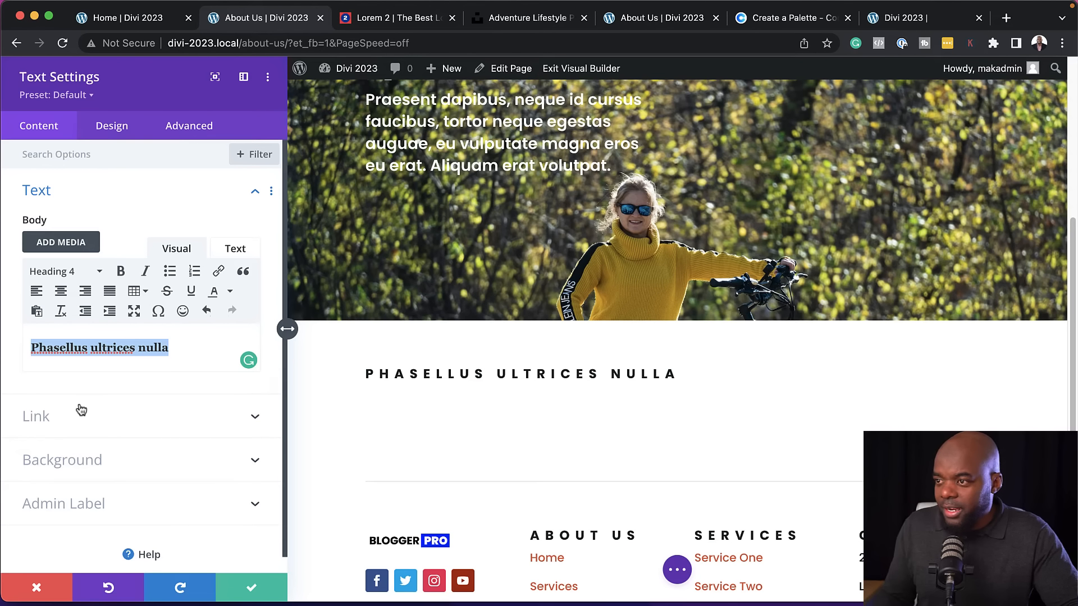
left_click(60, 291)
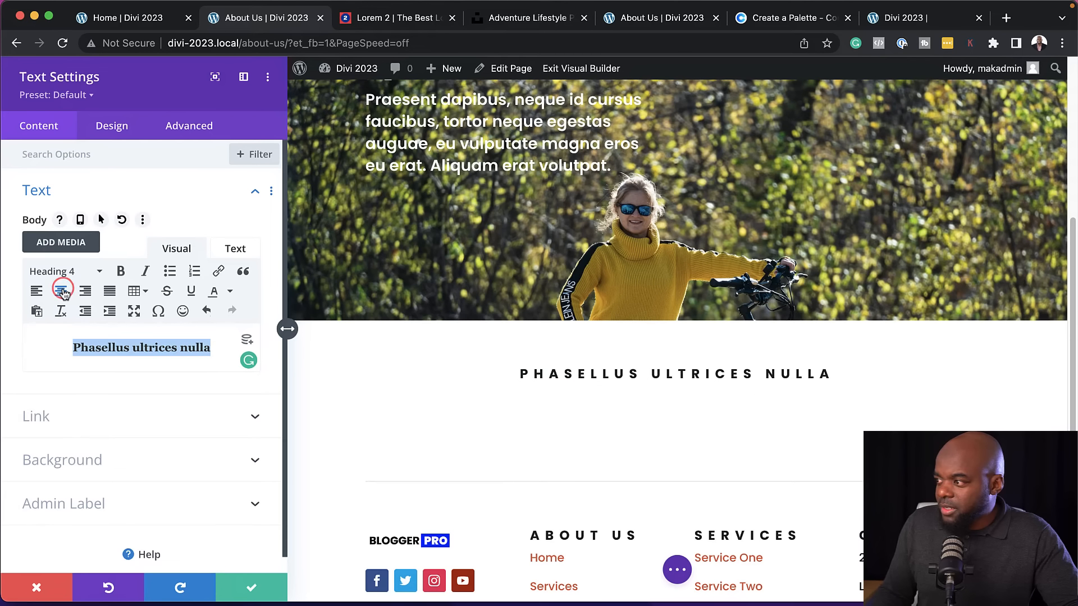
left_click(256, 590)
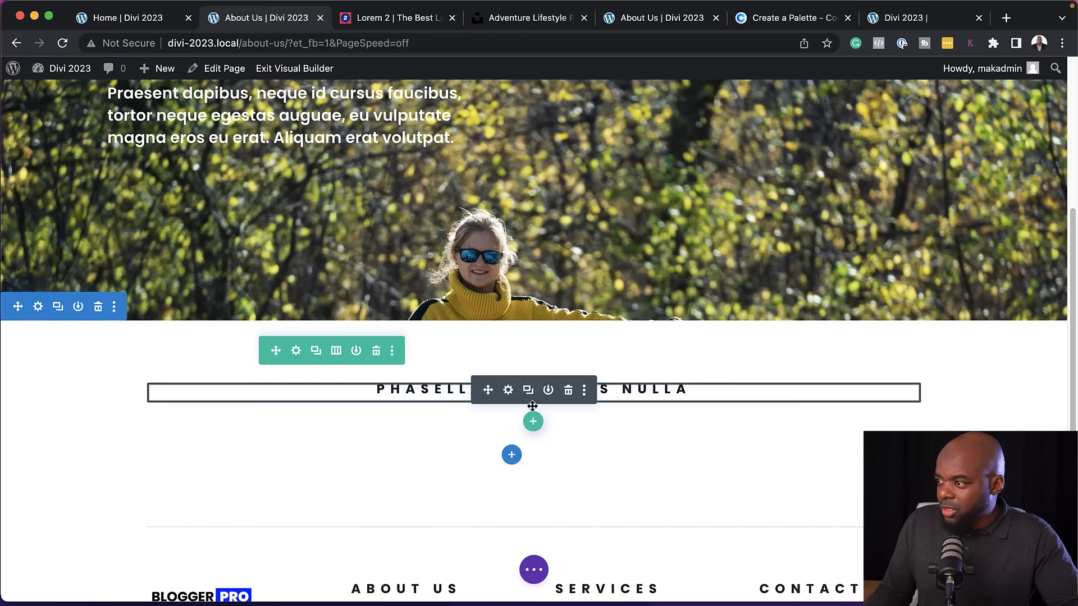
Add a single-column row with a Gallery module below the heading row
left_click(532, 417)
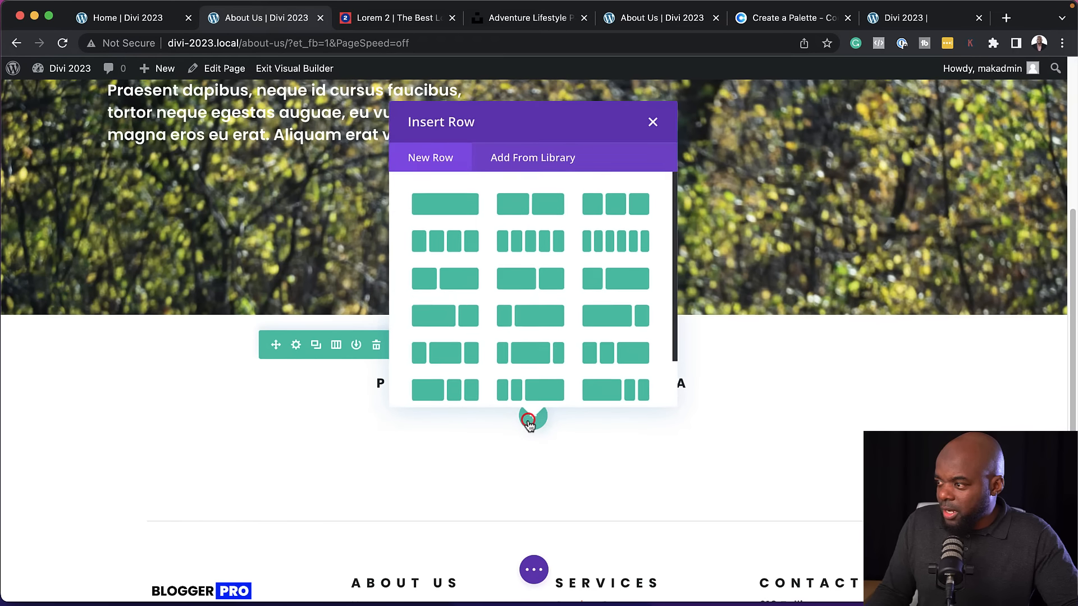
left_click(471, 207)
type("galler")
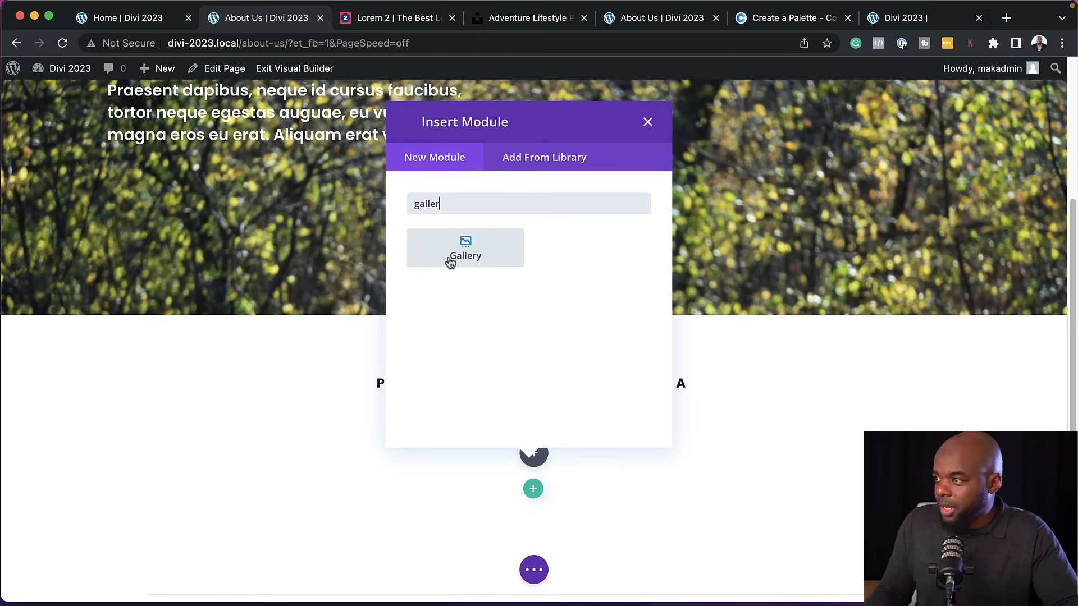
left_click(449, 259)
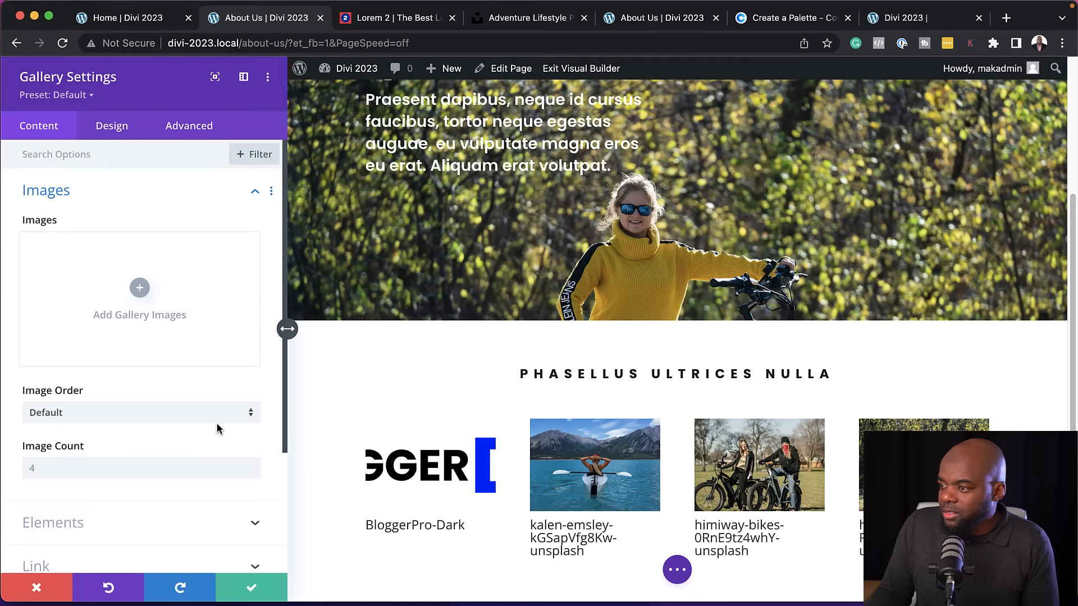
Find the Himiway Bikes photo of a man in a black t-shirt beside a bike on Unsplash and download it
left_click(515, 22)
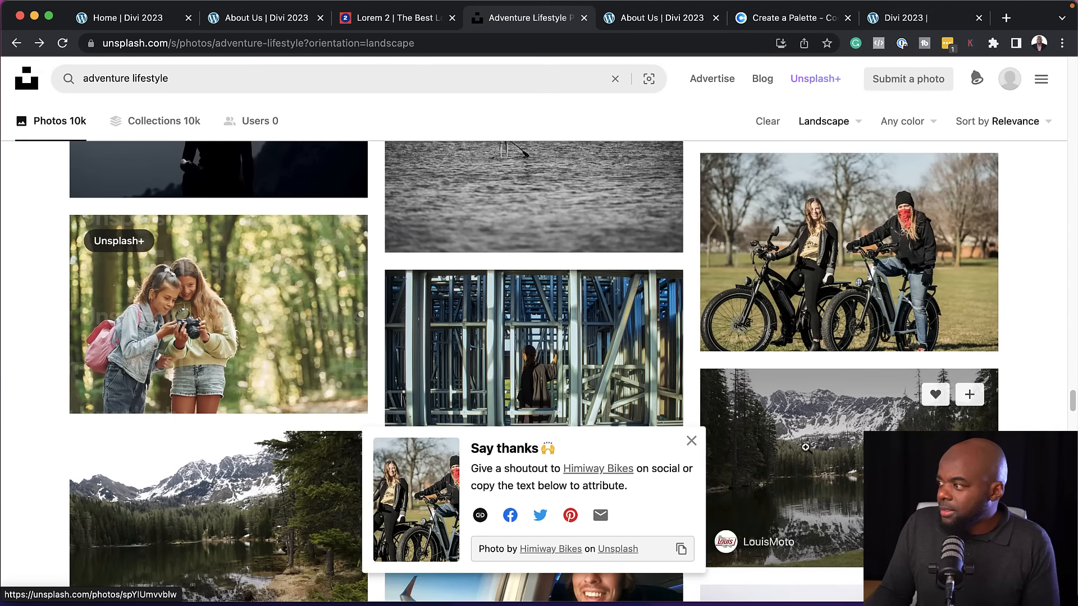
scroll(806, 447, "down", 15)
scroll(807, 447, "down", 4)
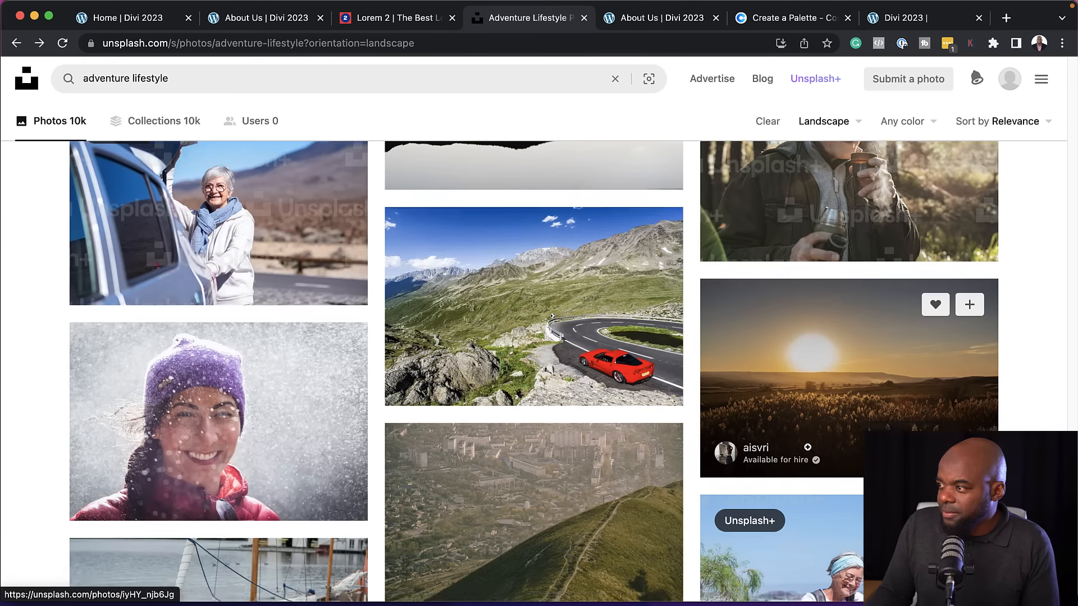
scroll(808, 447, "down", 10)
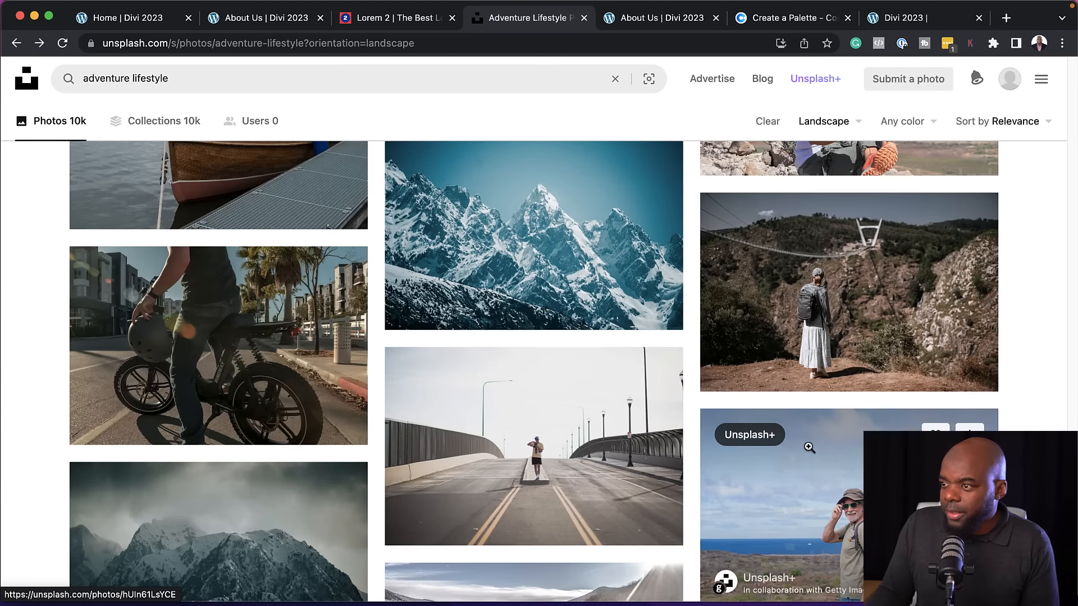
scroll(803, 447, "down", 1)
left_click(252, 330)
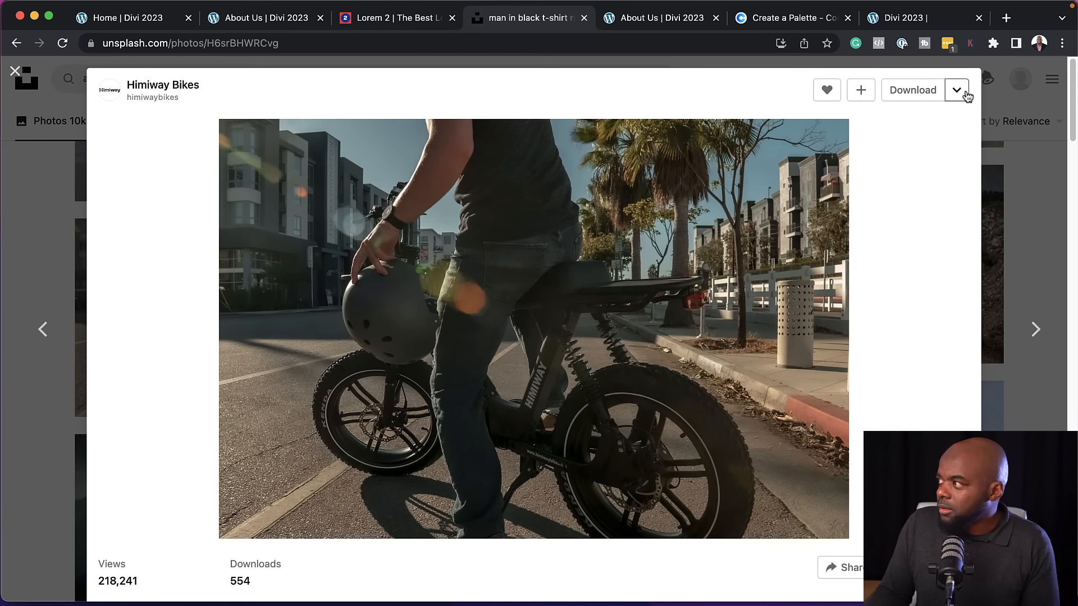
left_click(956, 90)
left_click(948, 128)
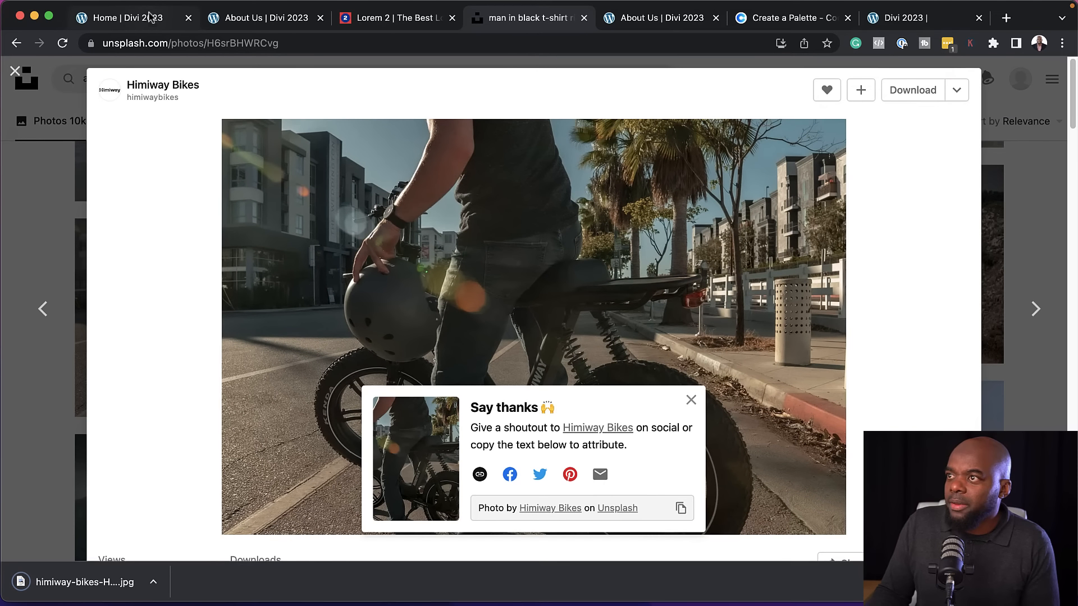
Upload the downloaded bike photo and add it to the gallery with the three existing photos, leaving out the logo
left_click(247, 18)
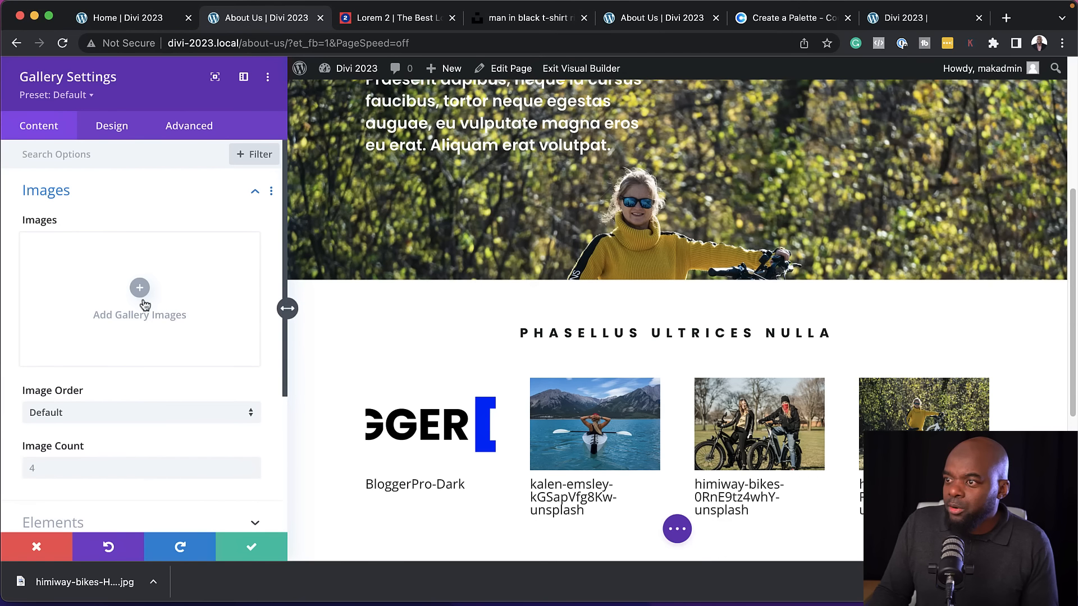
left_click(137, 289)
left_click_drag(119, 582, 460, 292)
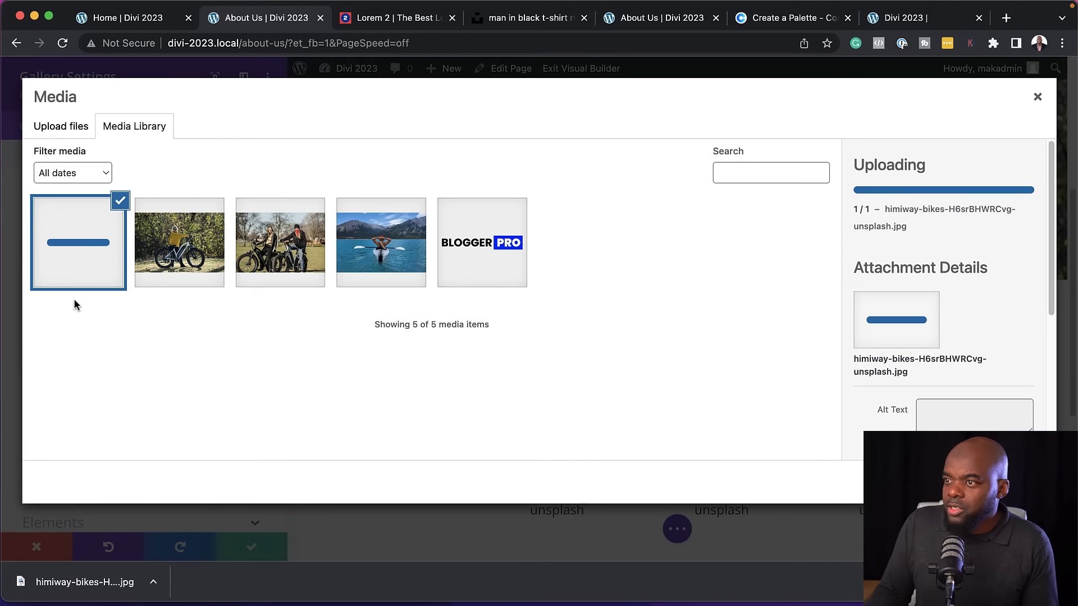
left_click(382, 243, "shift")
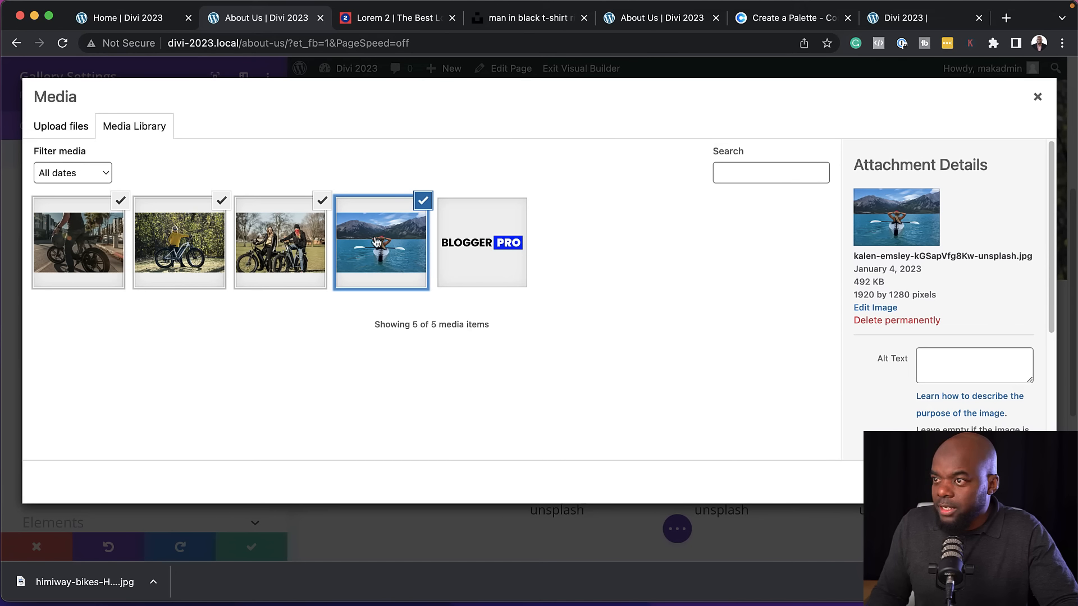
left_click(1022, 483)
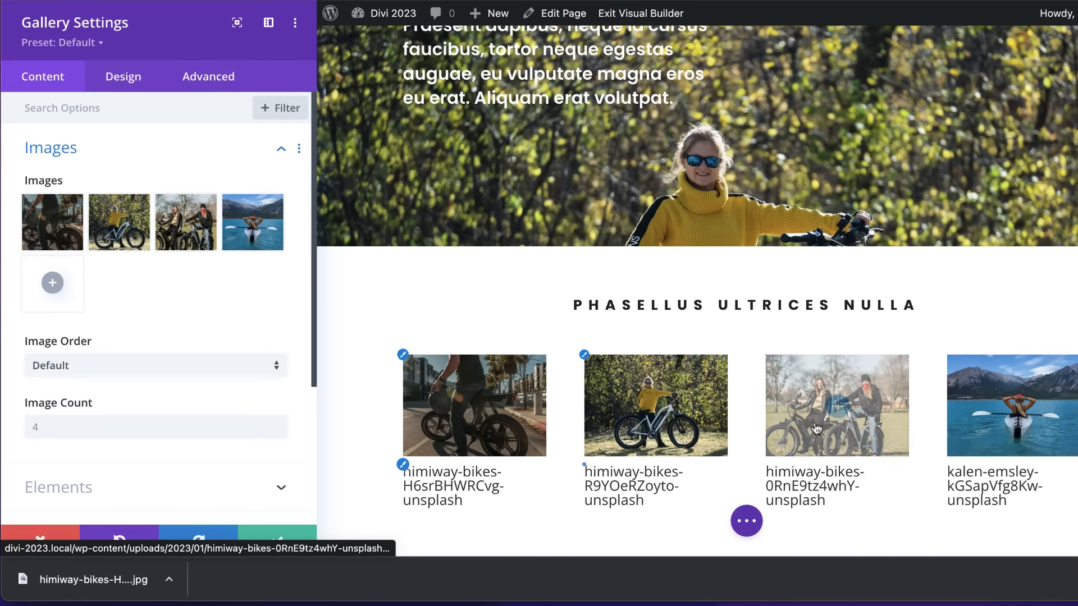
Set the gallery's image count to 4 and keep the image order at Default
scroll(214, 327, "down", 1)
scroll(230, 312, "down", 1)
left_click(71, 366)
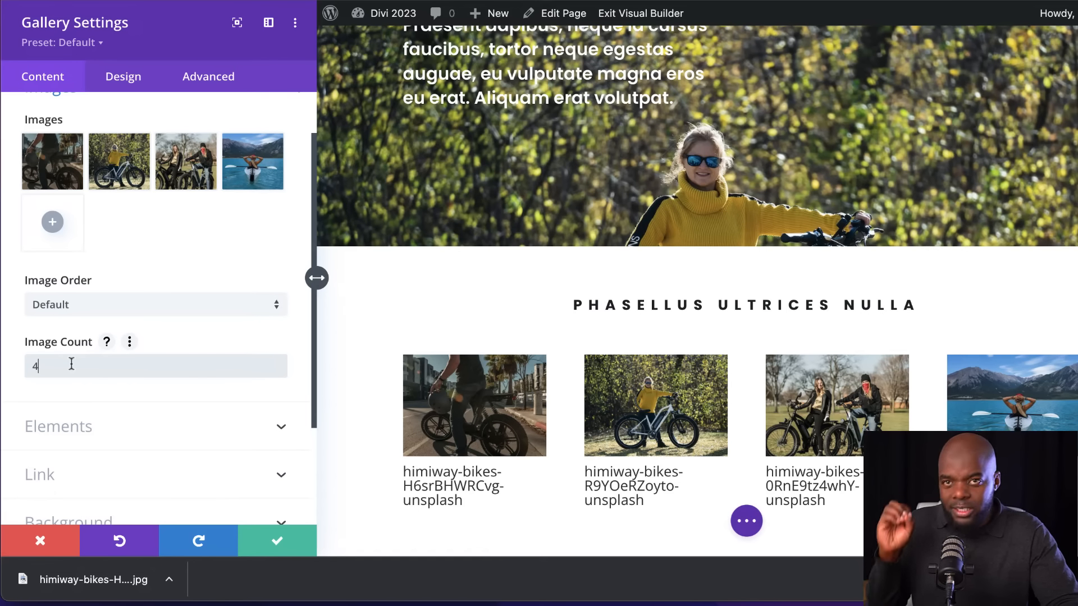
left_click(103, 305)
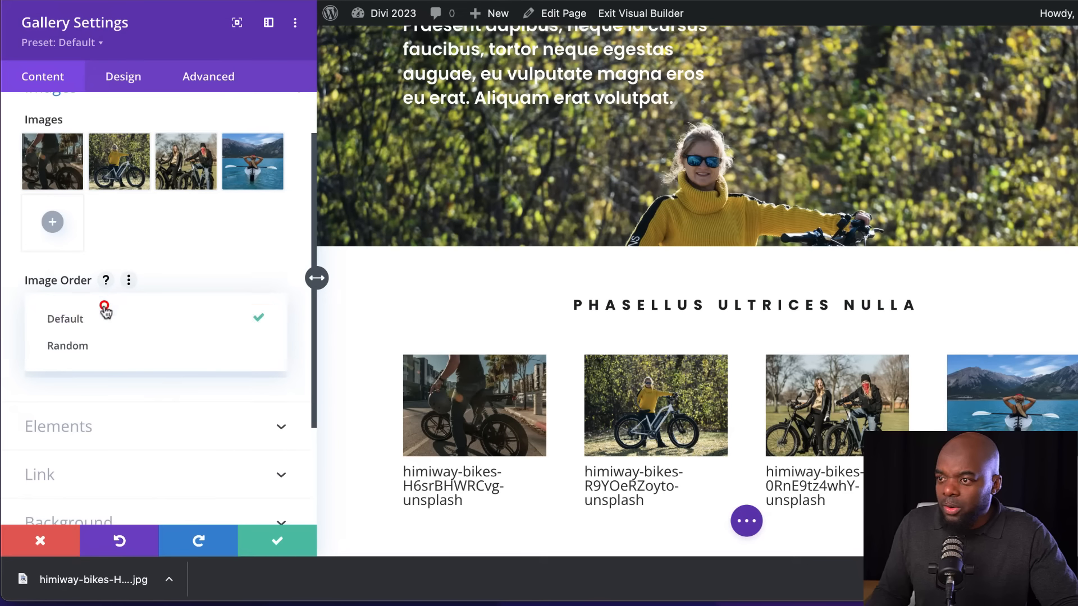
left_click(103, 318)
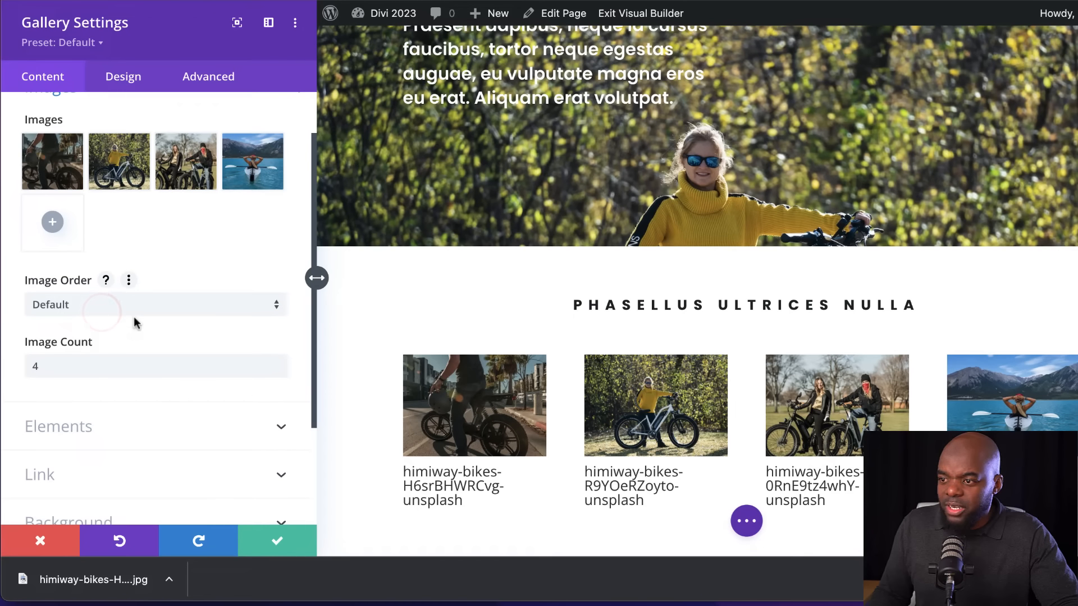
Turn off the pagination and the title and caption in the gallery's elements
left_click(160, 436)
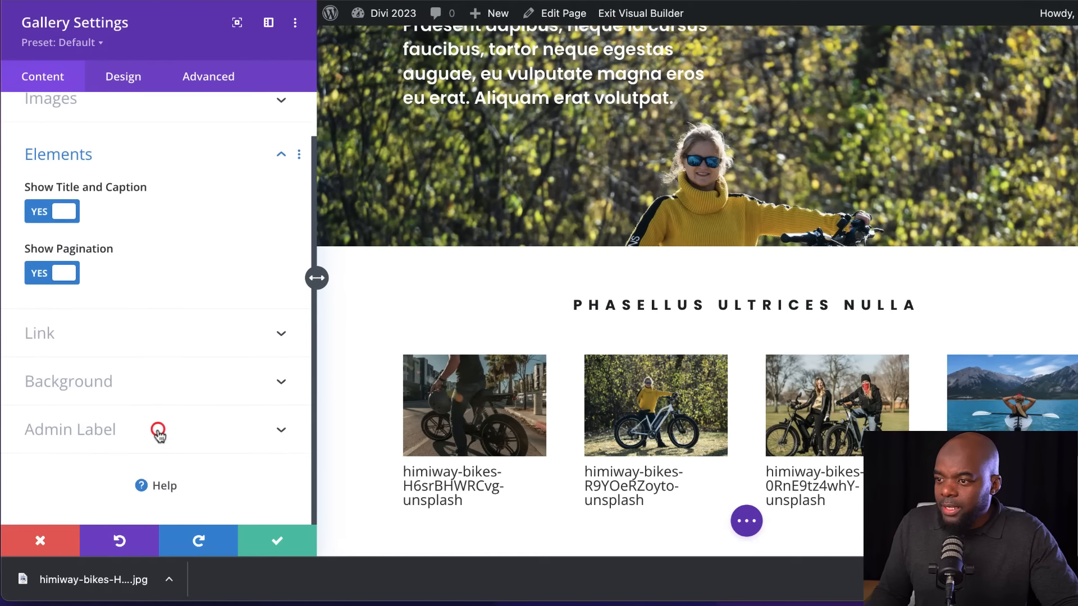
left_click(39, 275)
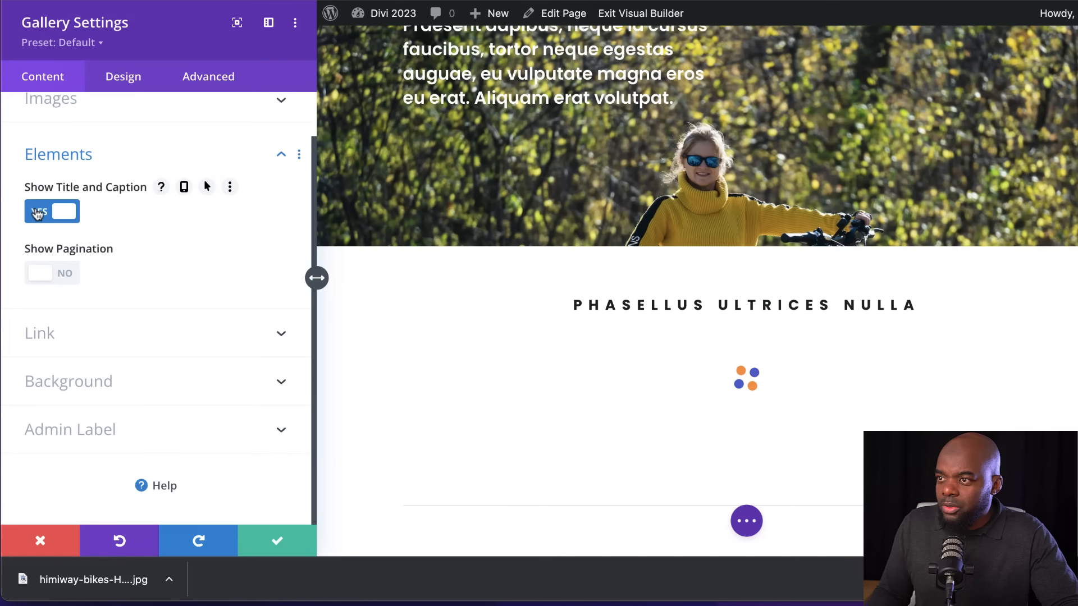
left_click(38, 213)
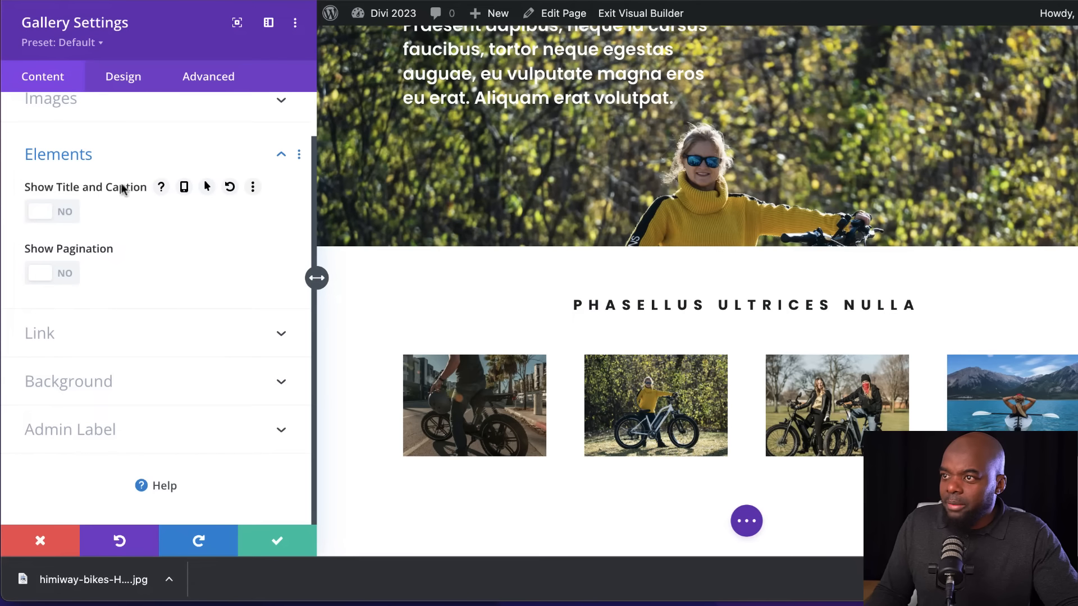
Try the Slider layout on the gallery and set the layout back to Grid
scroll(176, 303, "up", 2)
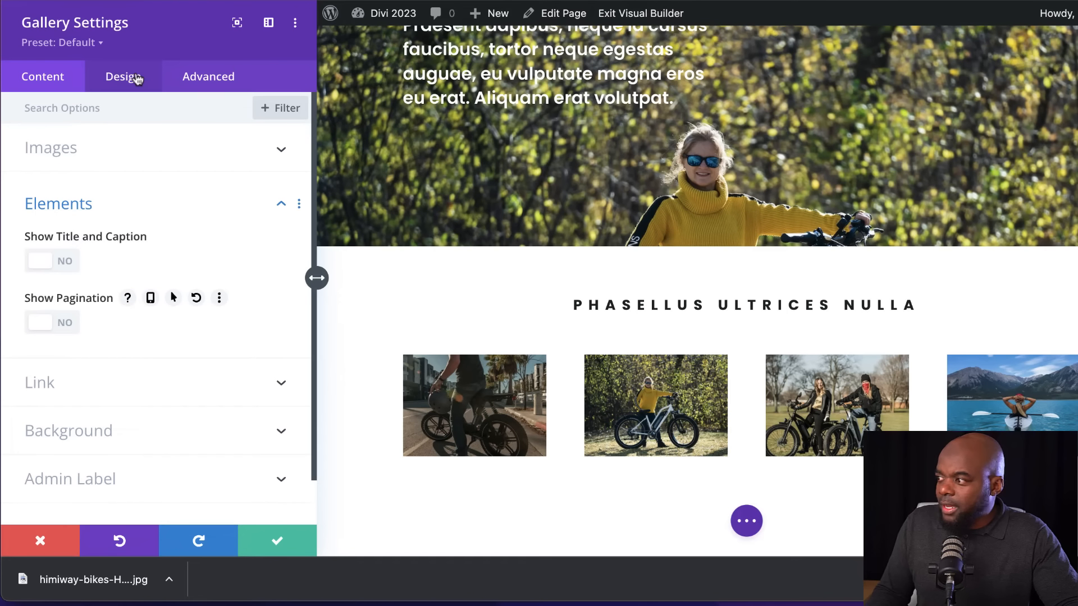
left_click(137, 78)
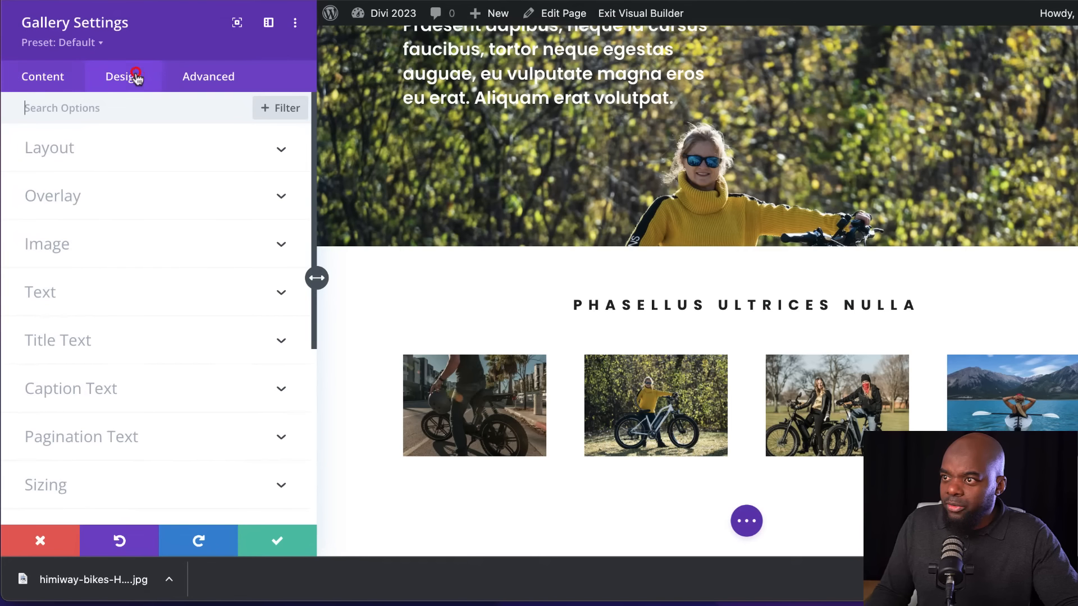
left_click(90, 151)
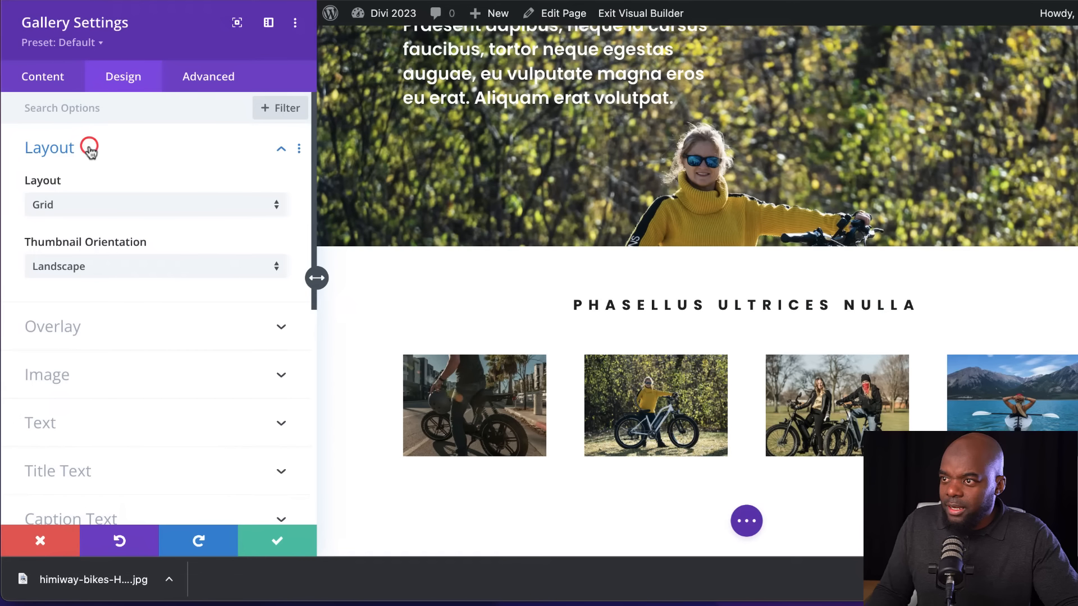
left_click(131, 215)
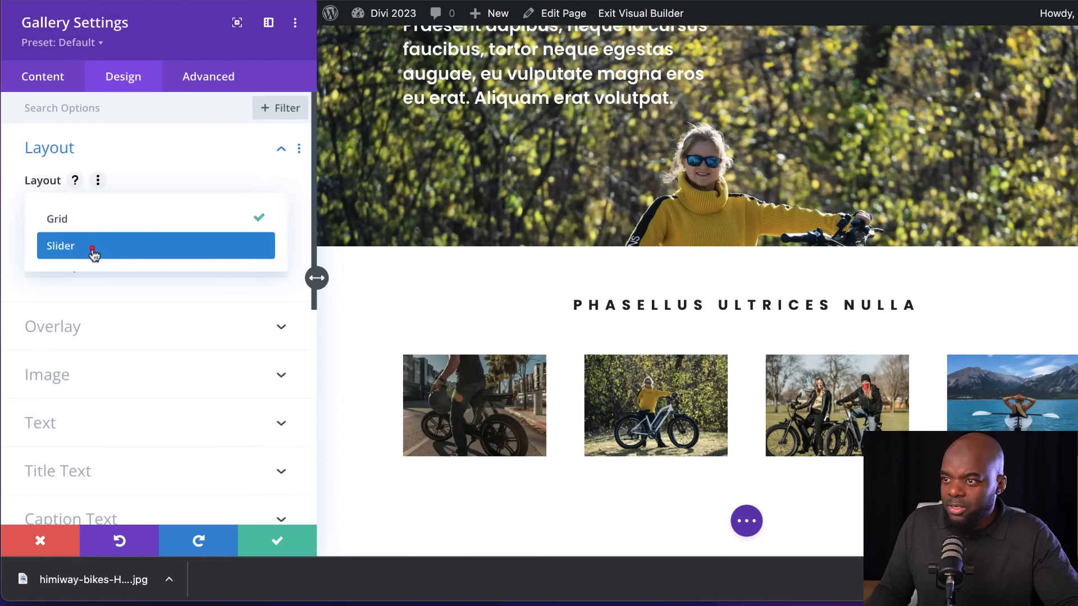
left_click(93, 250)
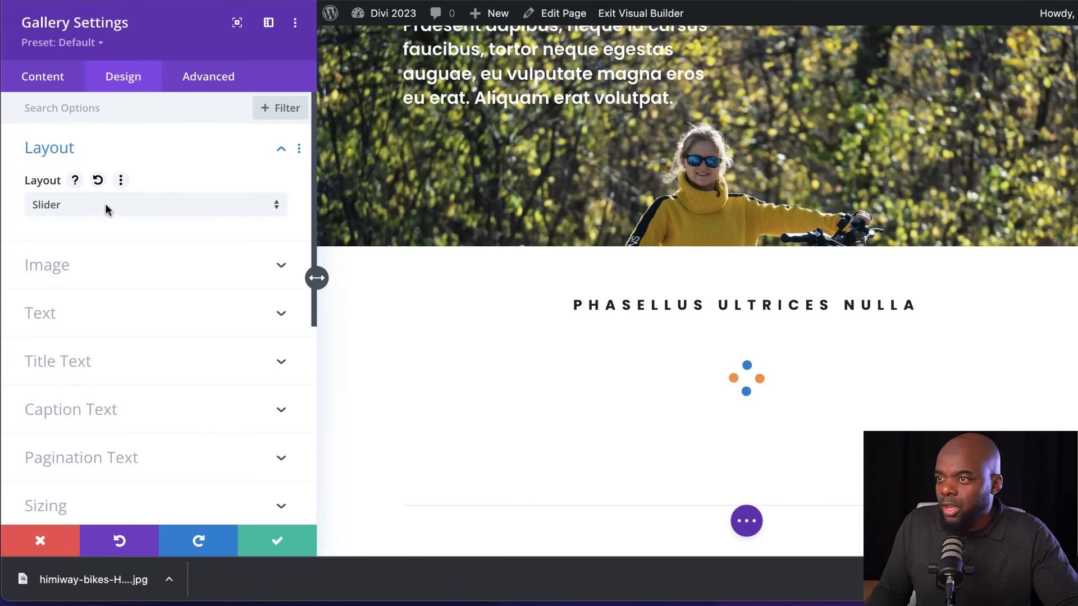
scroll(643, 349, "down", 8)
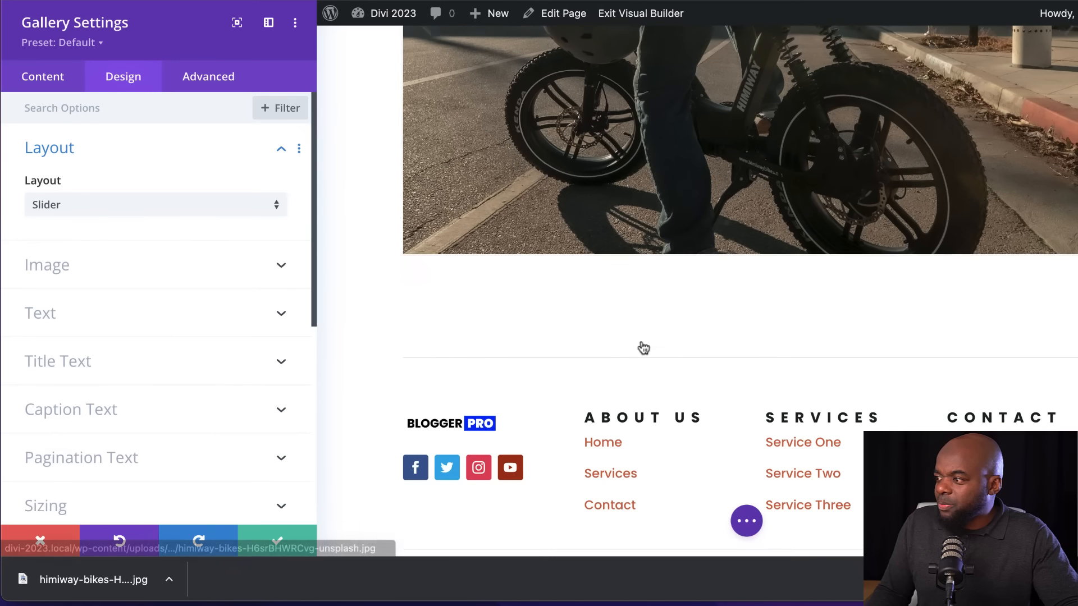
scroll(661, 345, "up", 3)
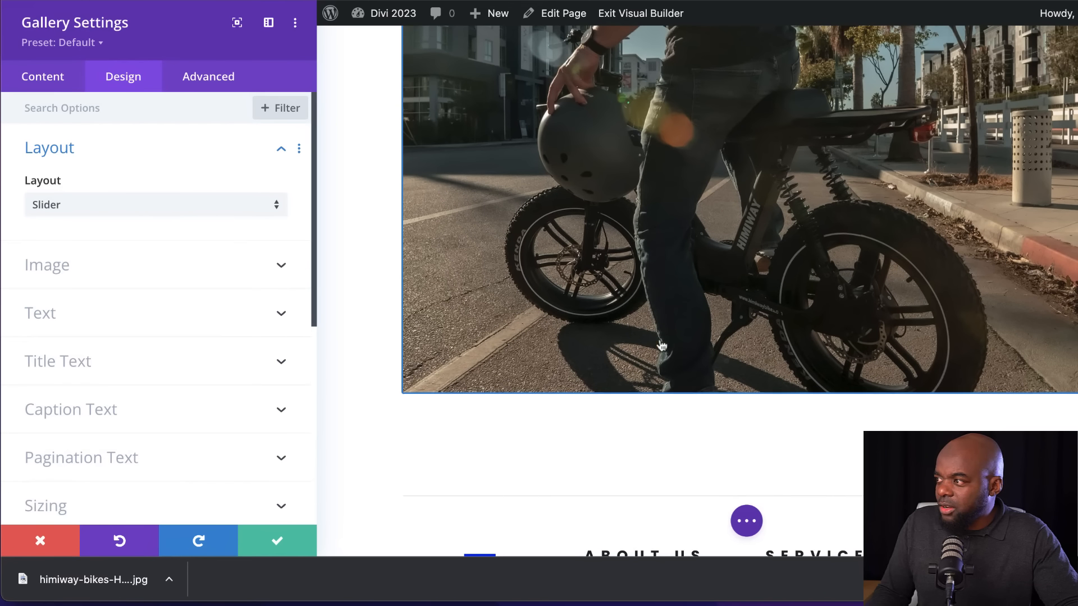
left_click(153, 203)
left_click(138, 225)
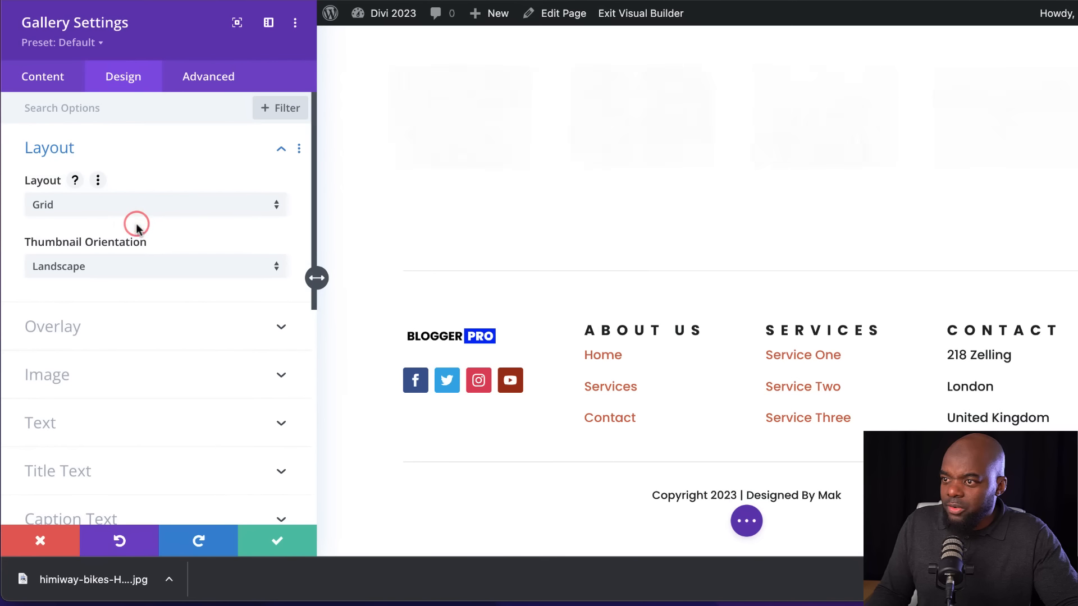
Open the gallery's overlay design options and bring the gallery images into view for previewing the overlay
left_click(104, 328)
scroll(667, 286, "up", 2)
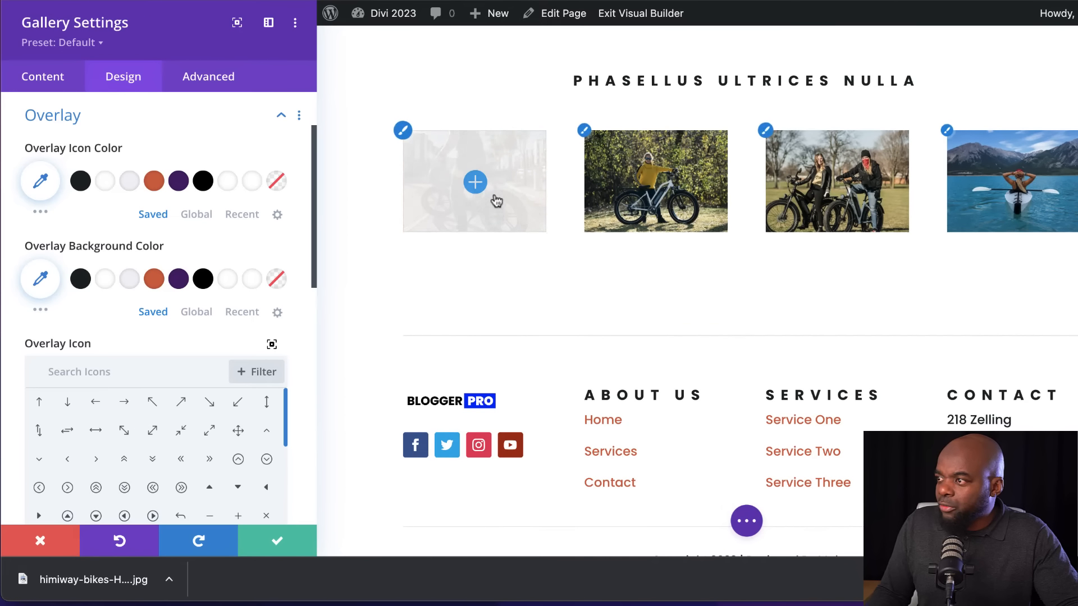
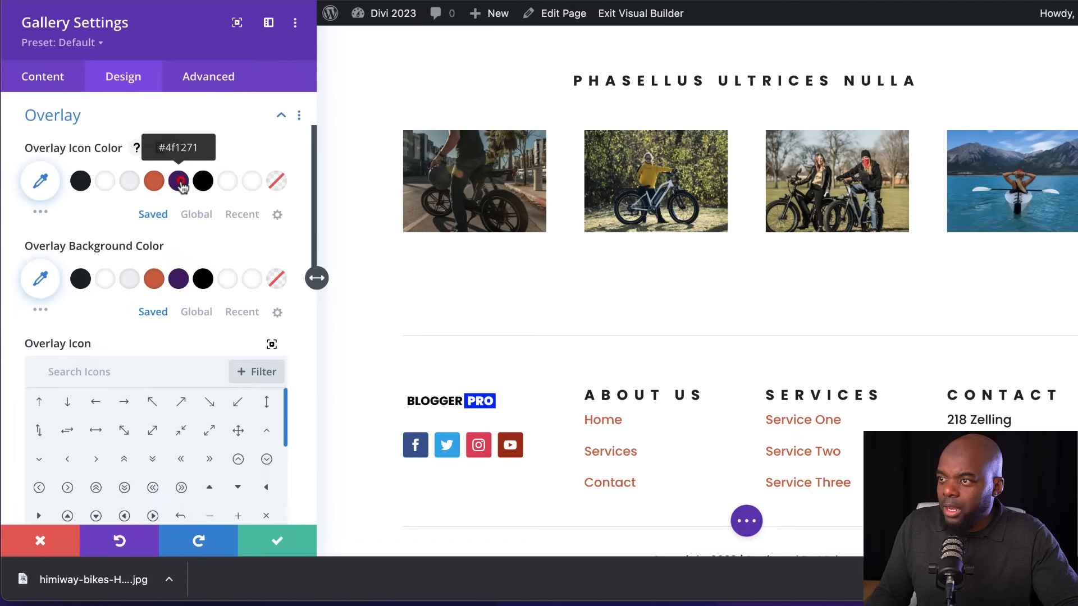
Set the gallery's overlay icon color to #f3f3f7 and its overlay background color to #4f1271
left_click(179, 181)
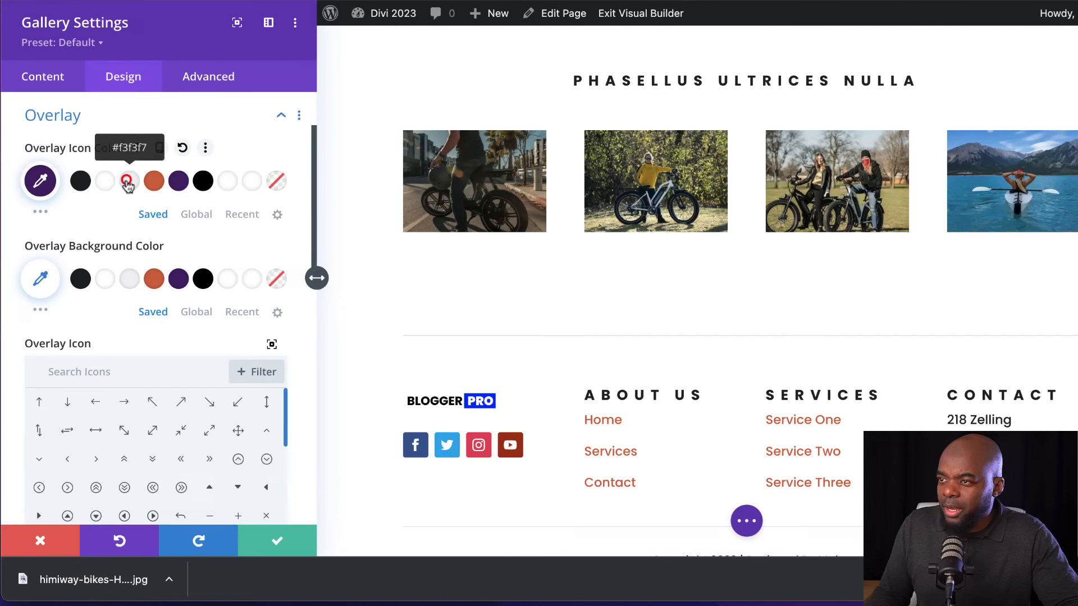
left_click(129, 182)
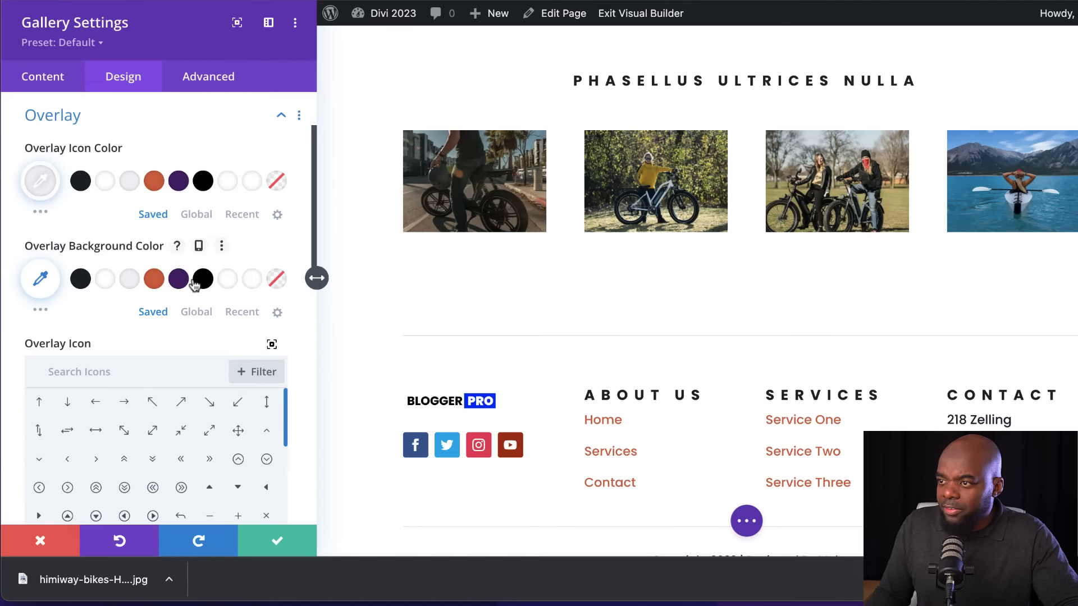
left_click(177, 280)
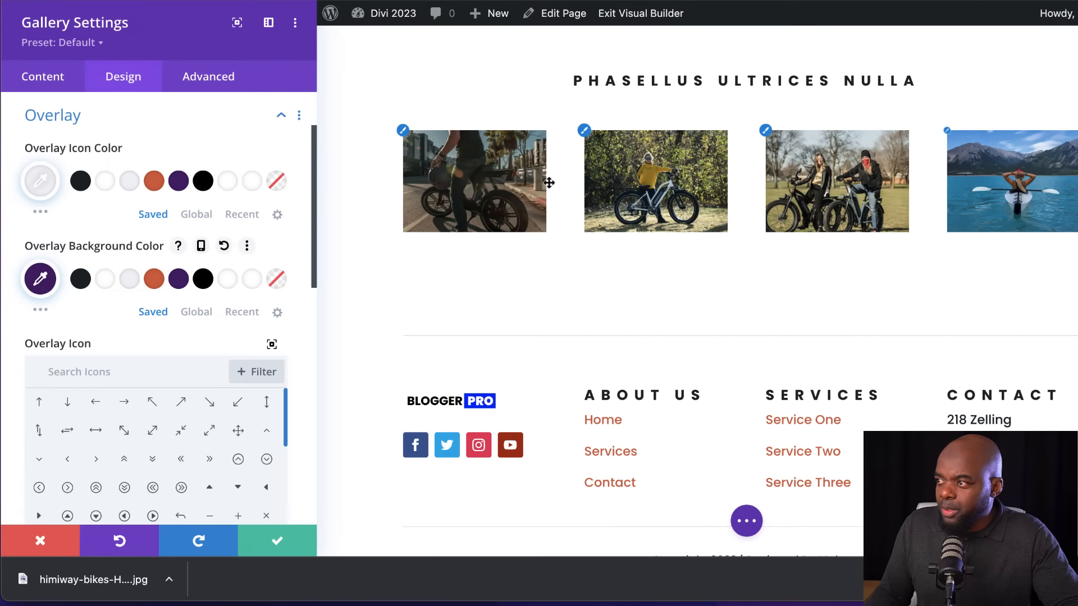
mouse_move(497, 197)
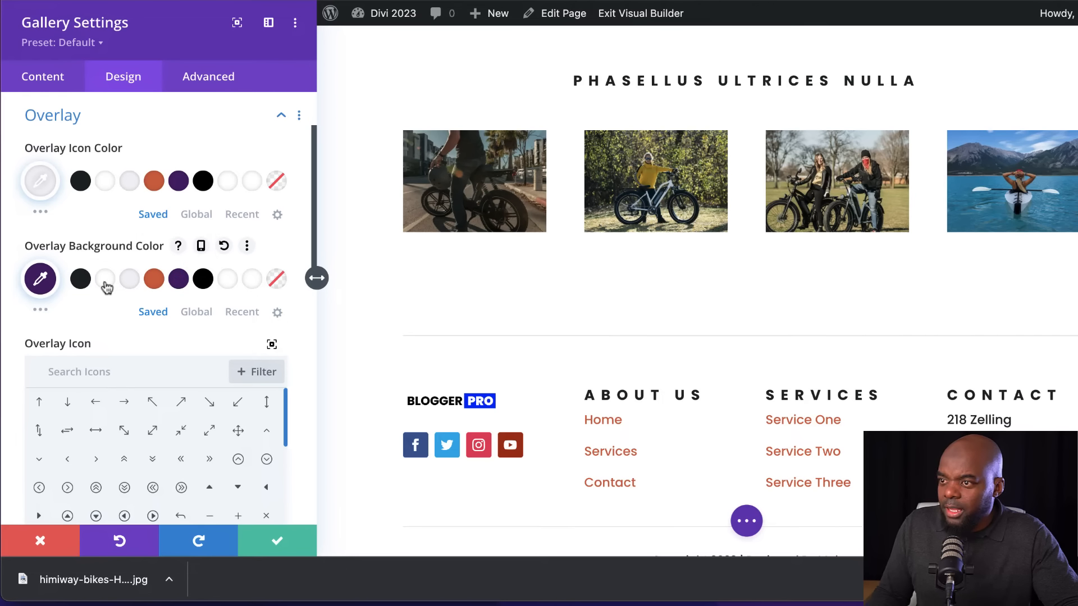
Lower the opacity of the gallery's purple overlay background to 0.59
left_click(40, 278)
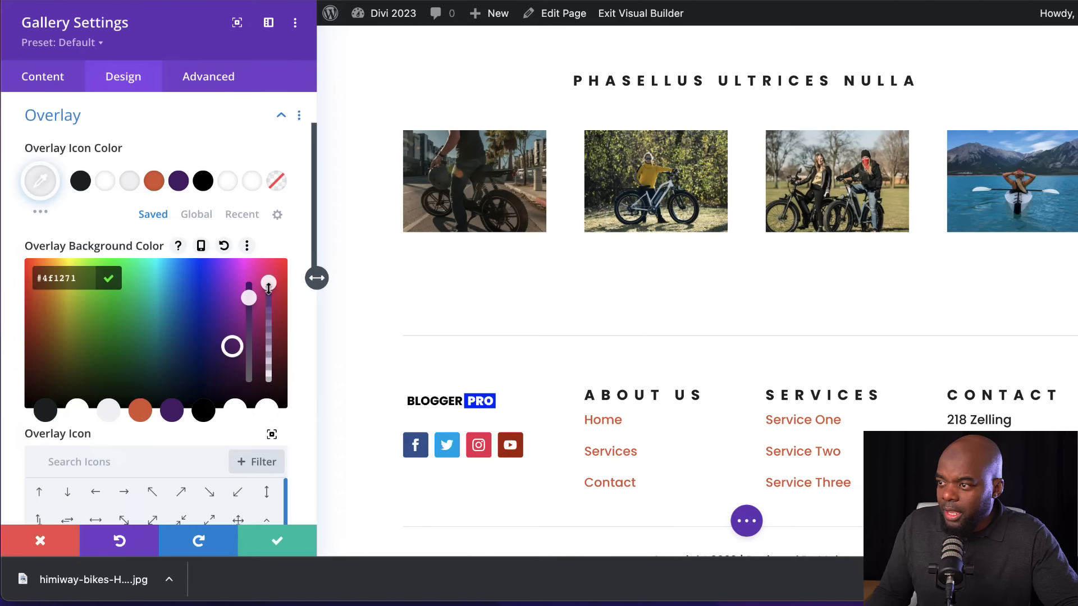
left_click_drag(268, 310, 268, 316)
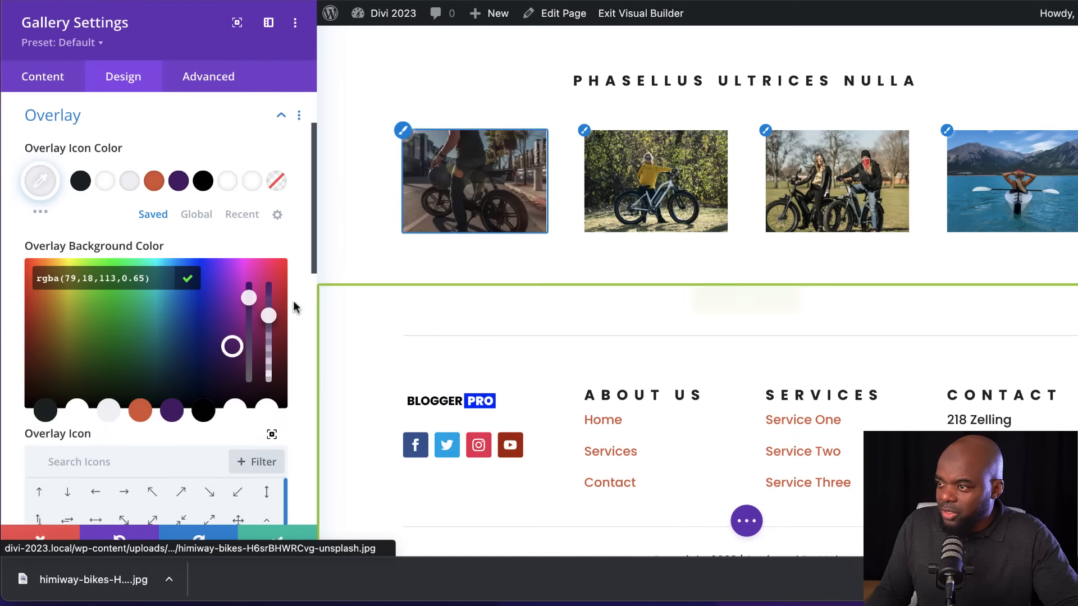
left_click_drag(268, 315, 269, 339)
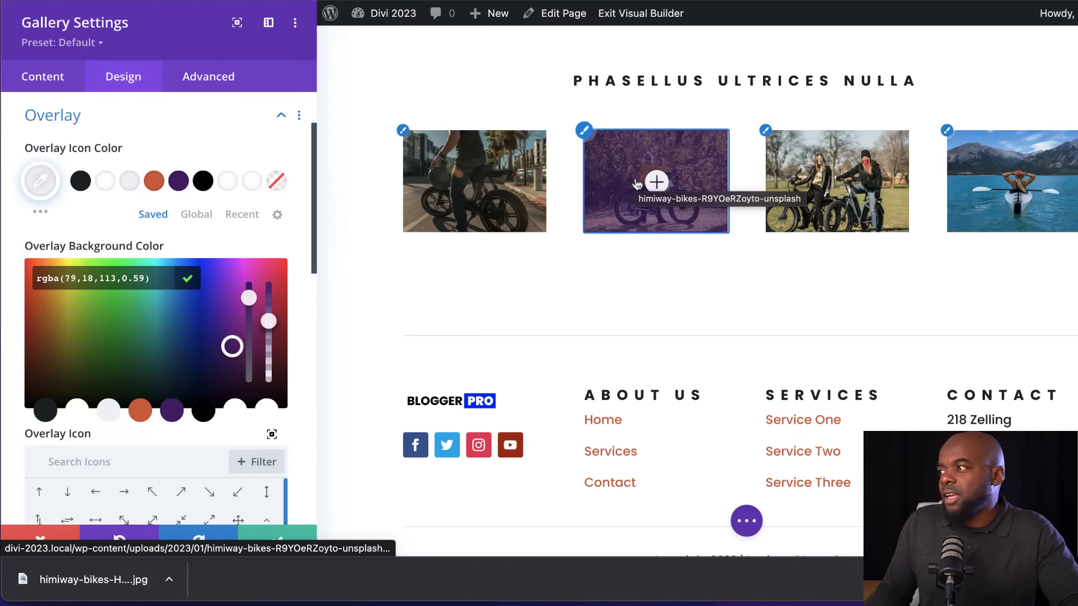
Choose the plain plus sign as the gallery's overlay icon and save the gallery settings
scroll(172, 336, "down", 5)
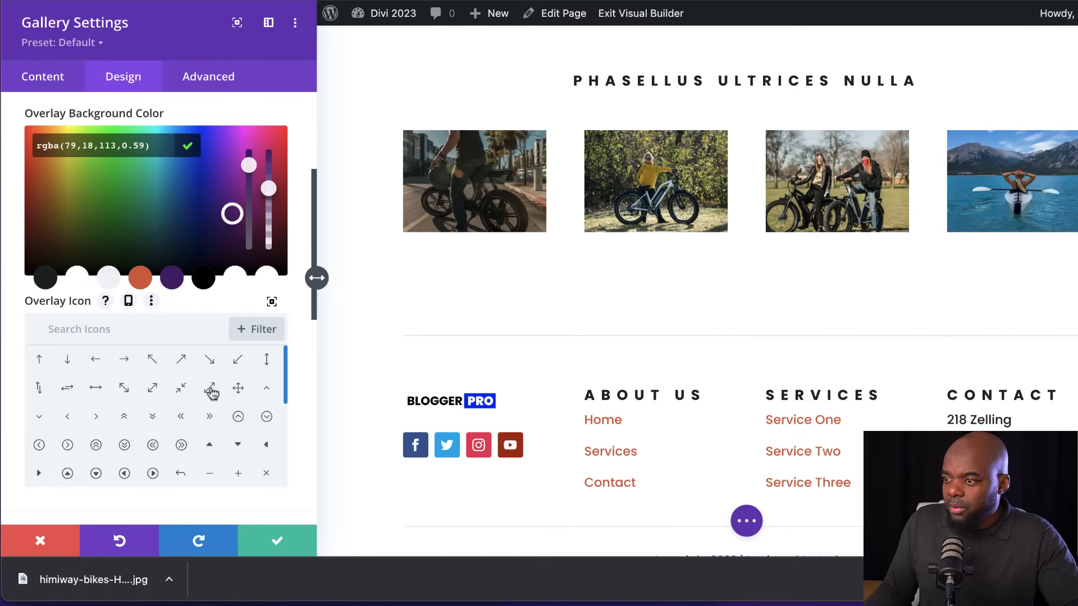
left_click(253, 475)
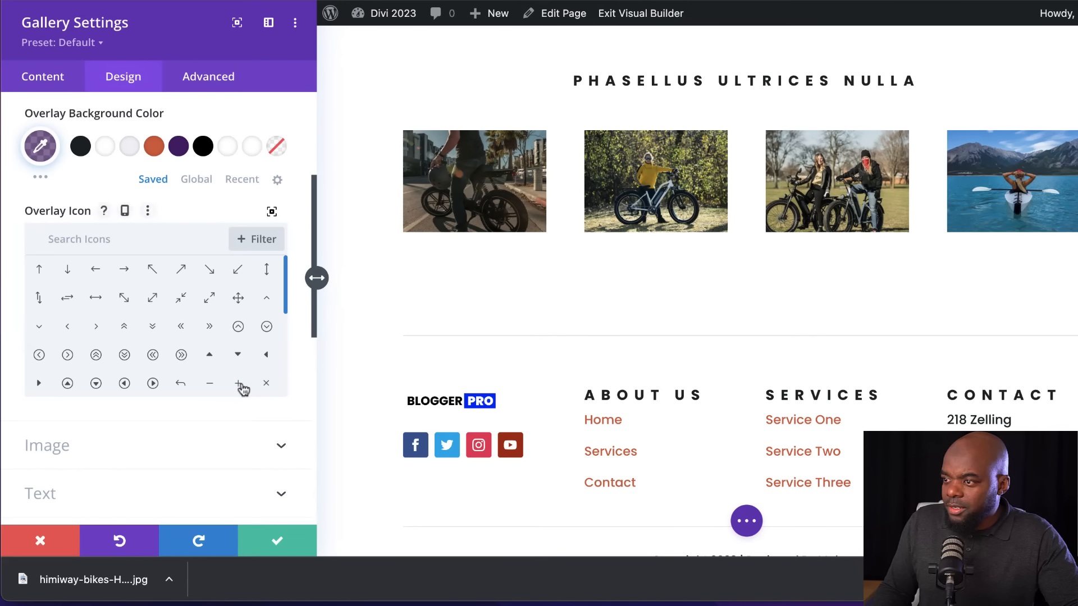
left_click(240, 384)
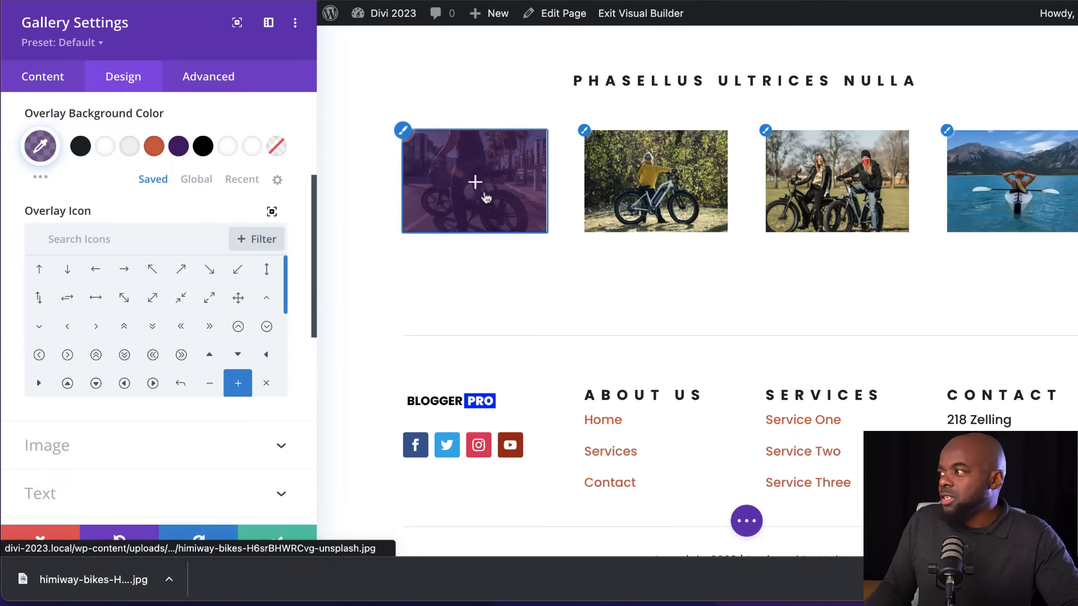
scroll(153, 303, "up", 4)
left_click(276, 542)
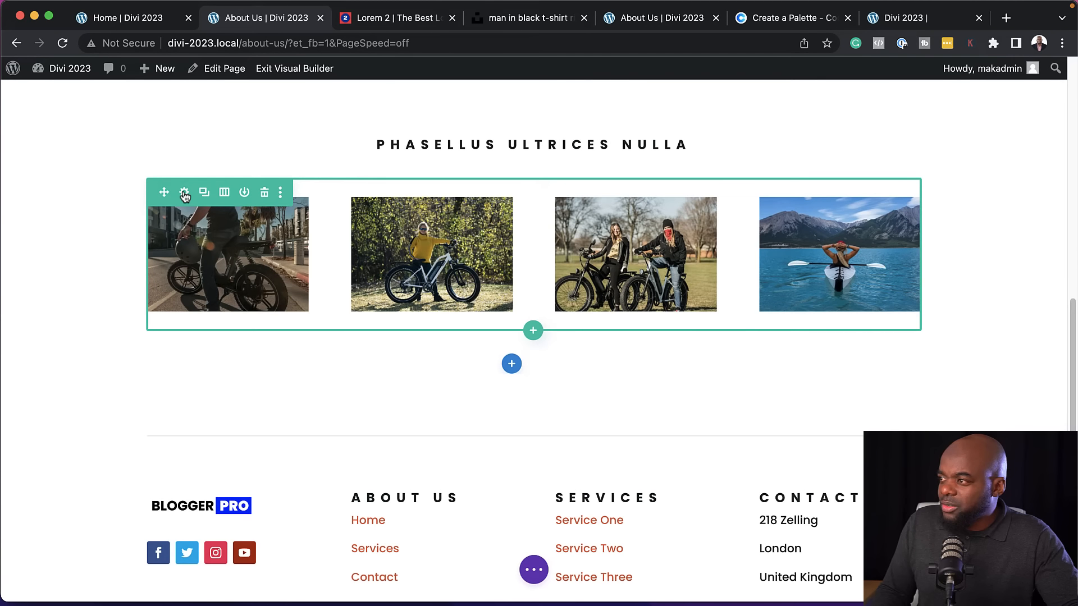
Enable a custom gutter width of 2 for the gallery's row and save the row settings
left_click(185, 192)
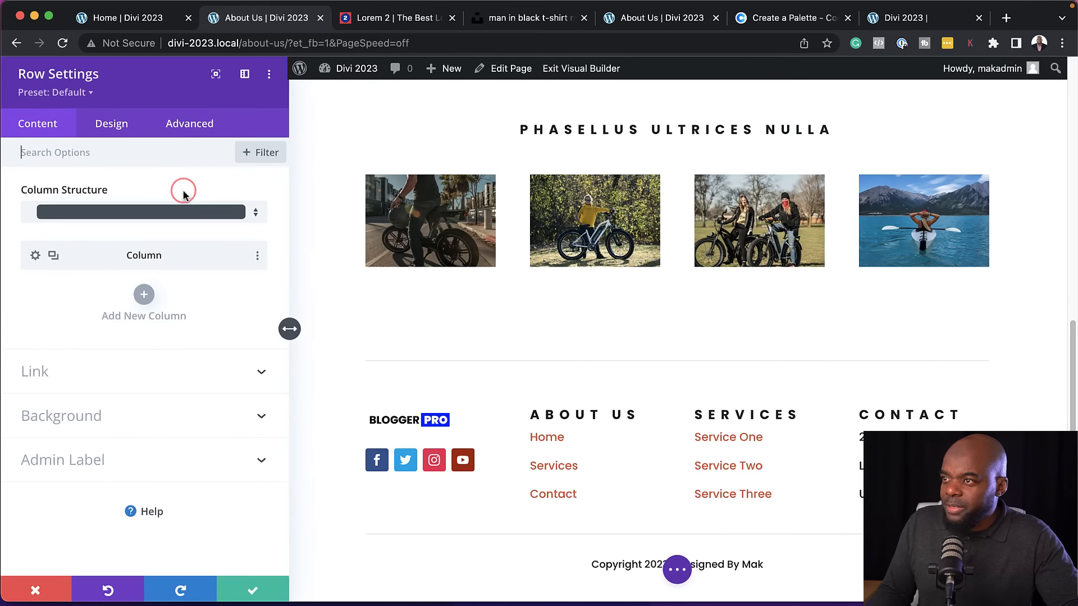
left_click(123, 134)
left_click(78, 231)
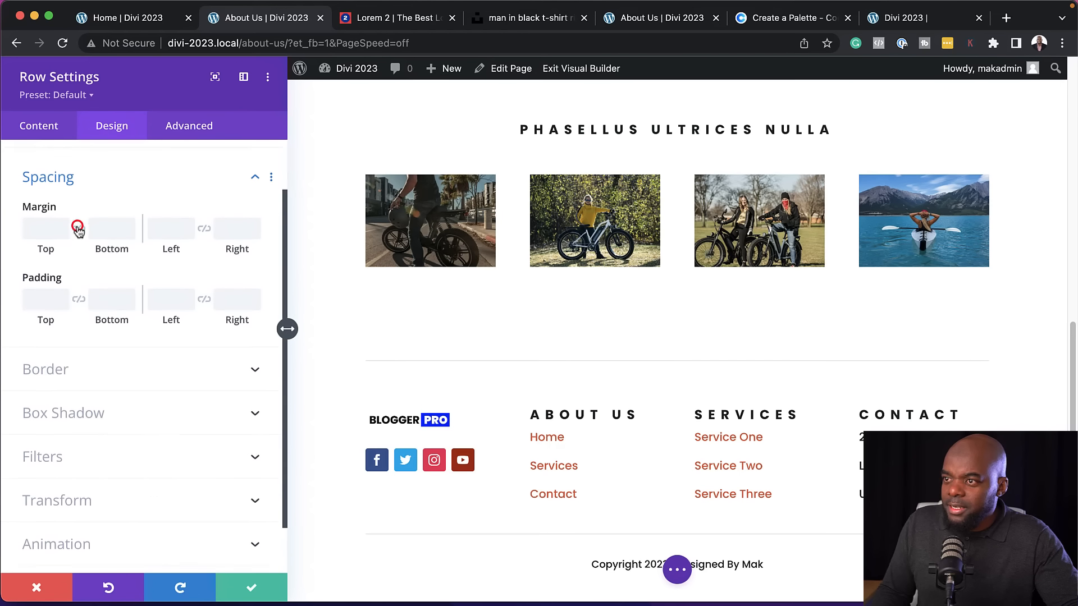
scroll(140, 281, "up", 3)
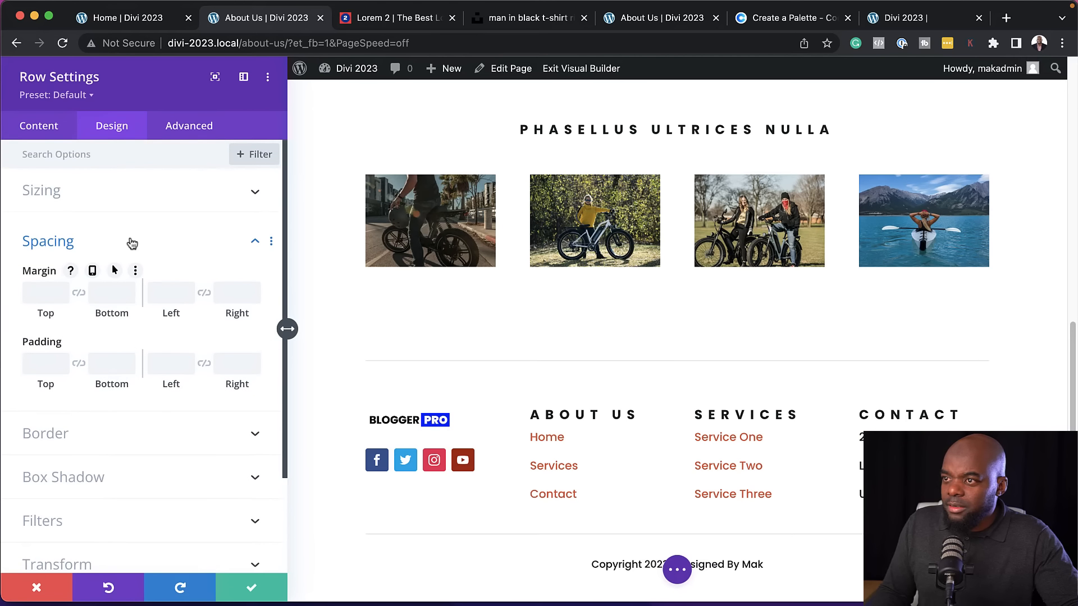
left_click(109, 195)
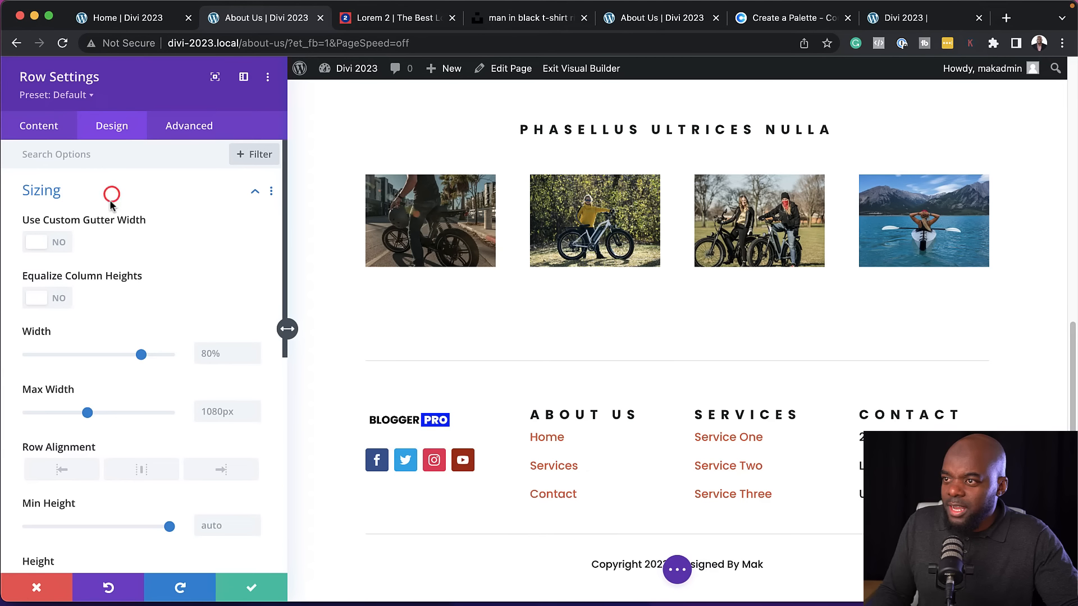
left_click(59, 247)
left_click(86, 301)
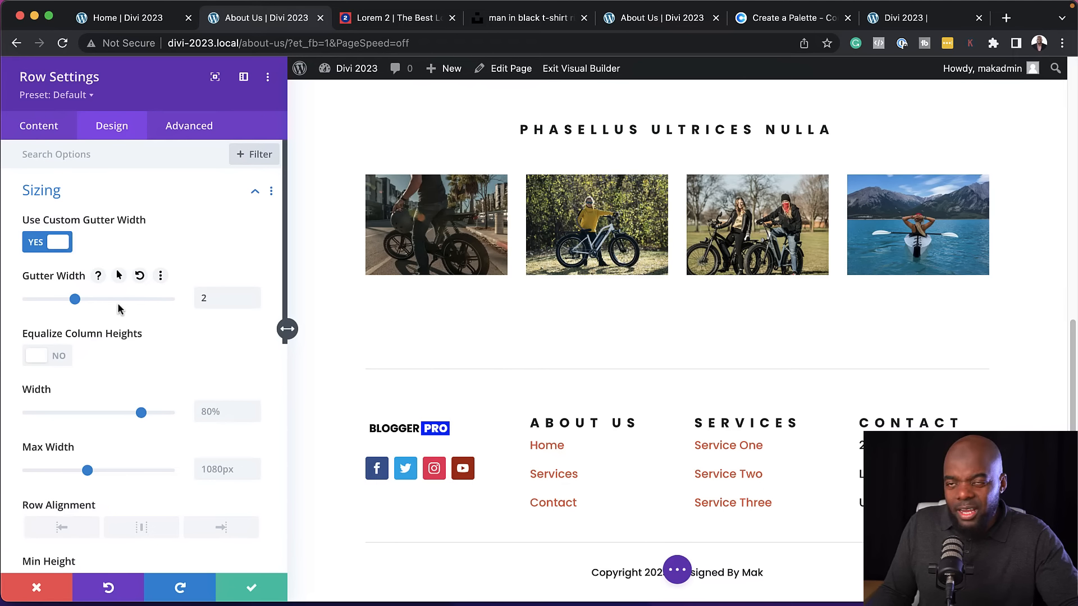
left_click(259, 589)
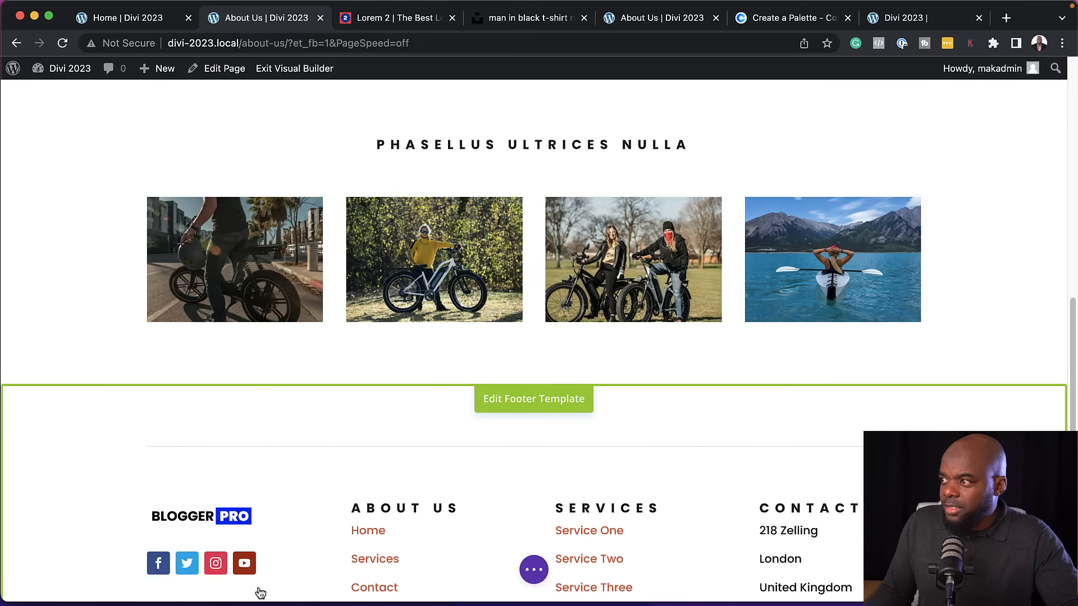
Insert a regular section with a row of two equal columns below the gallery section
scroll(712, 283, "up", 3)
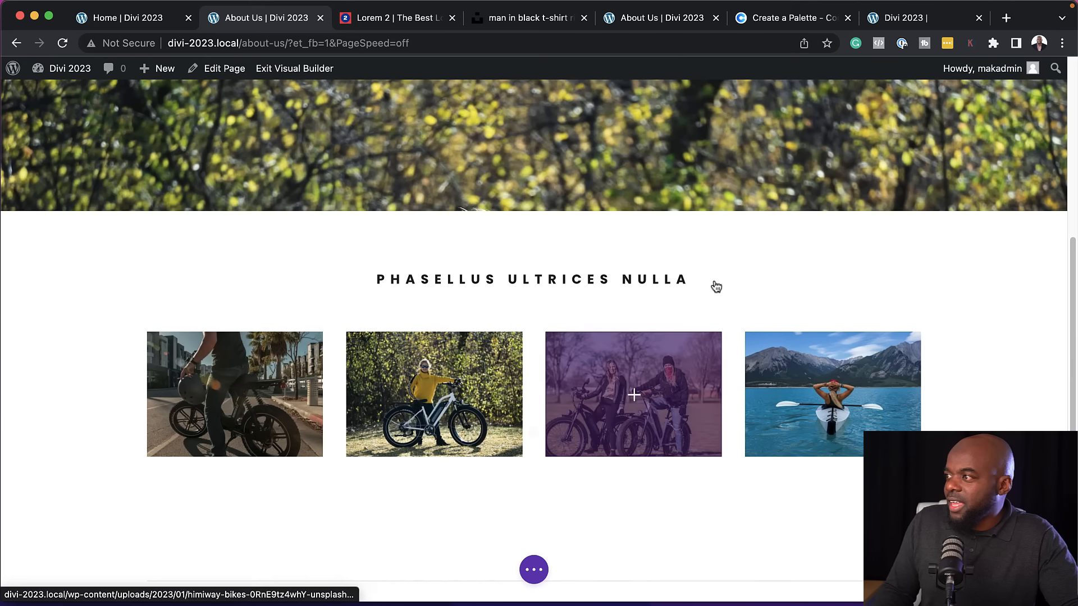
scroll(786, 264, "up", 6)
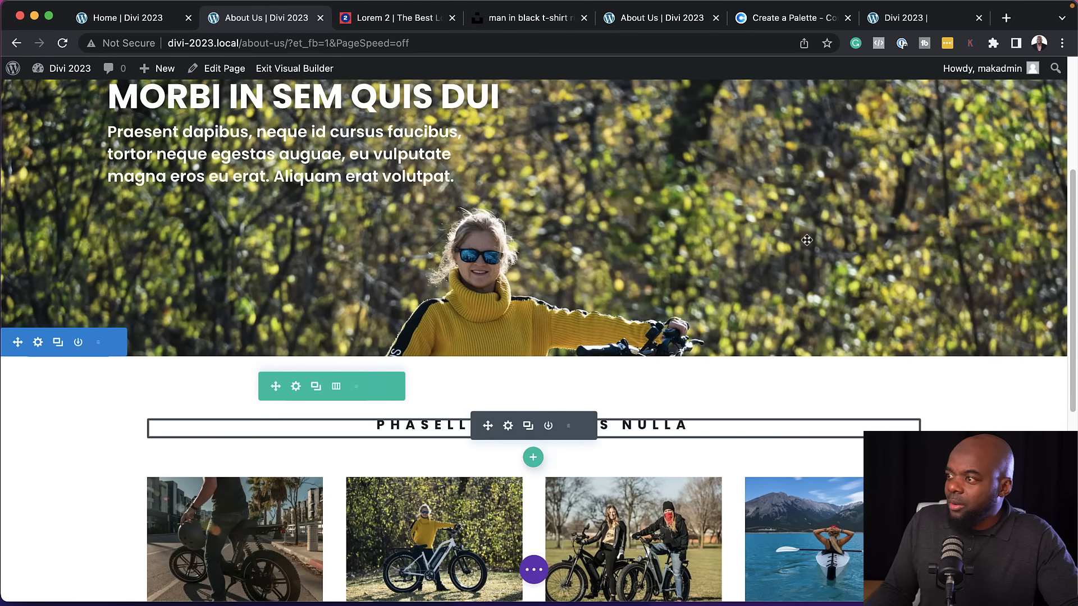
scroll(812, 240, "up", 3)
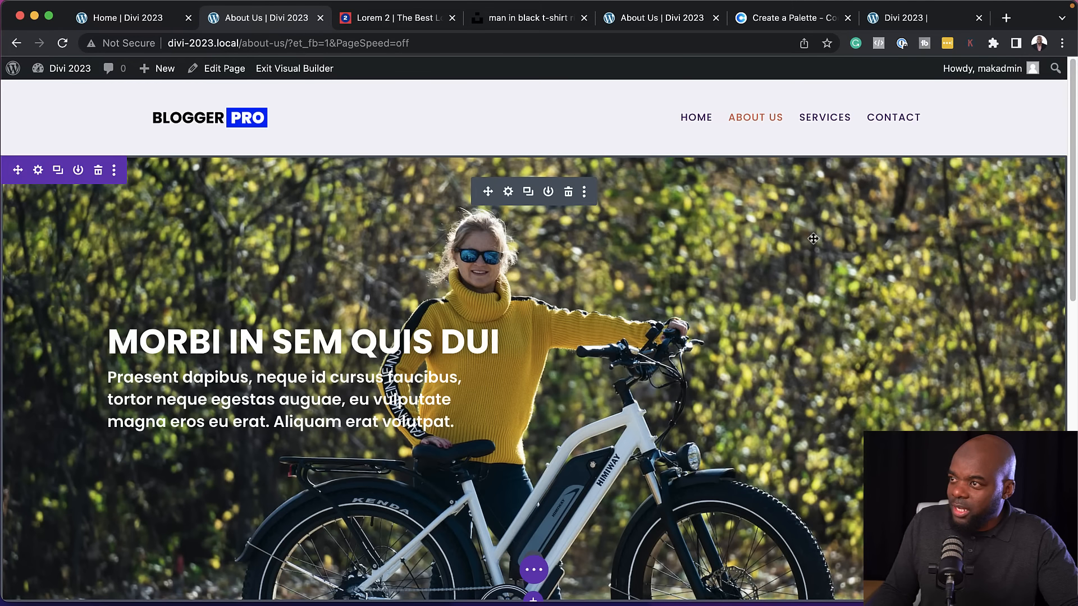
scroll(813, 239, "down", 5)
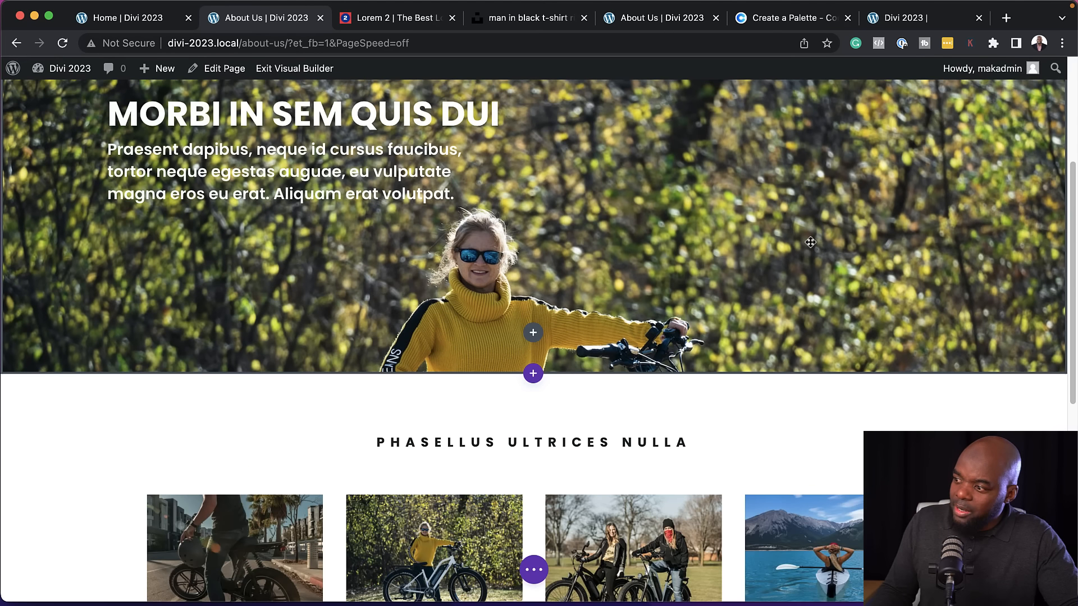
scroll(810, 242, "down", 6)
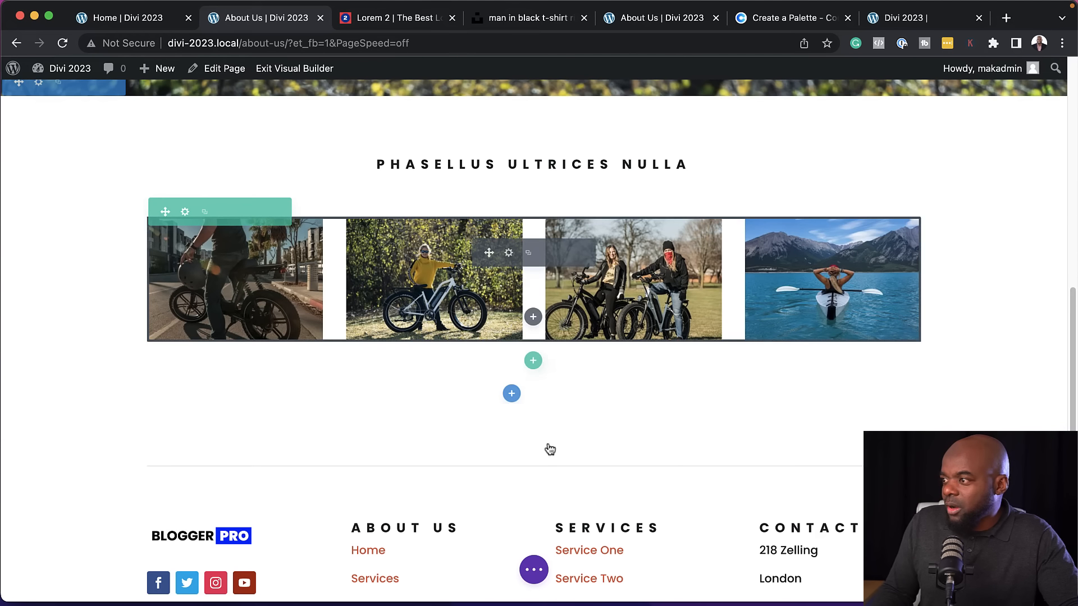
left_click(512, 397)
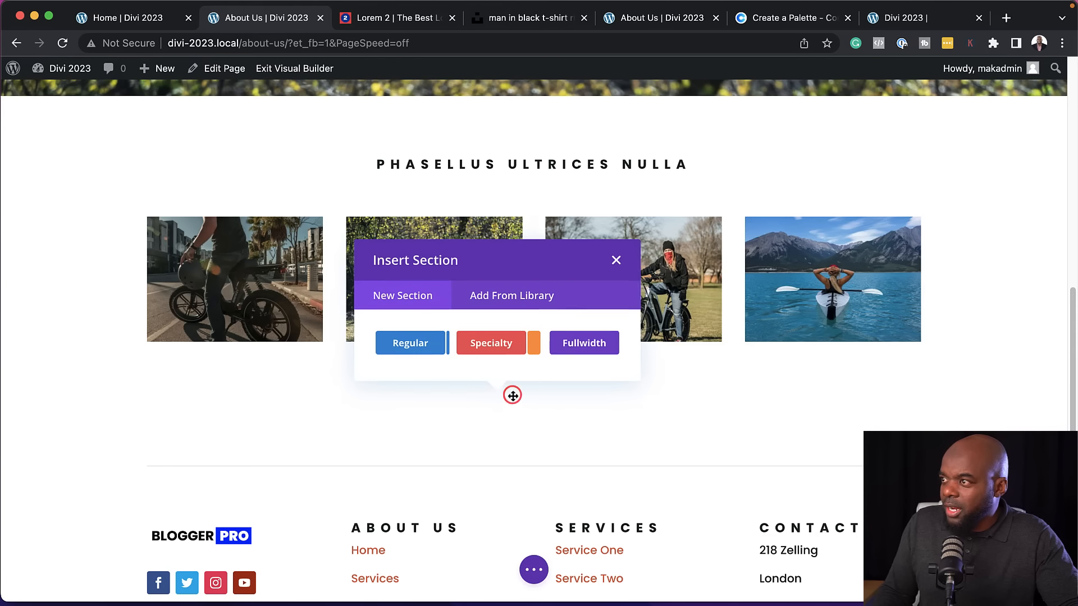
left_click(422, 347)
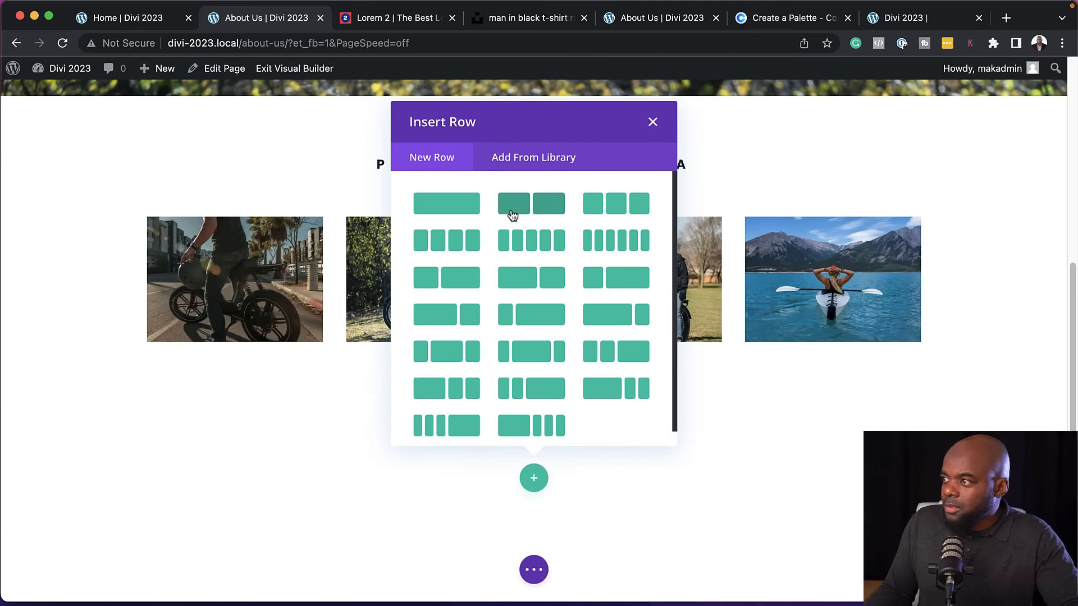
left_click(554, 205)
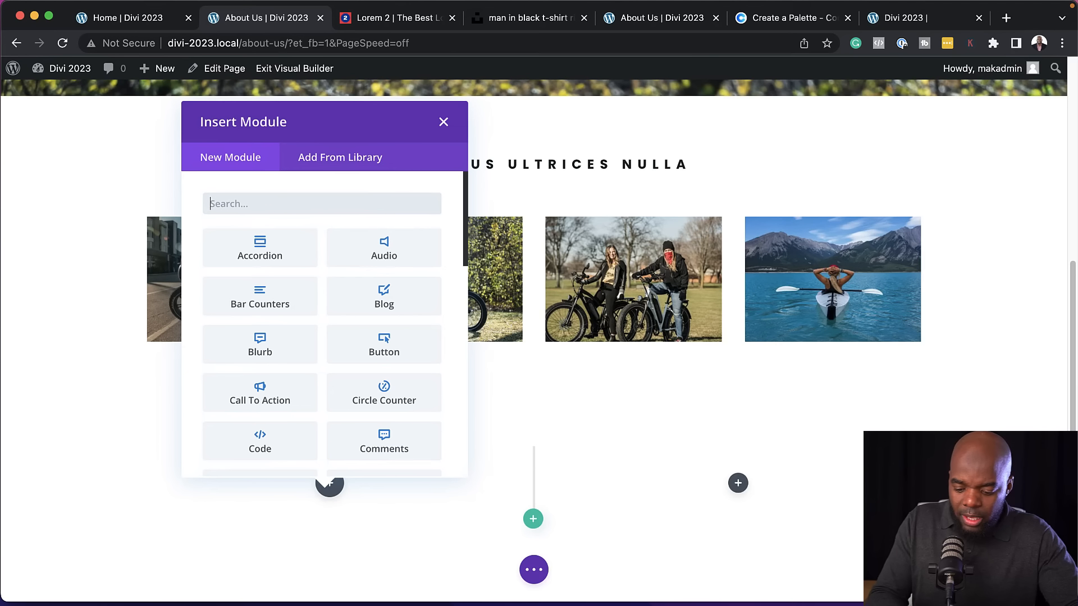
Add a Video module to the first column of the new row
type("video")
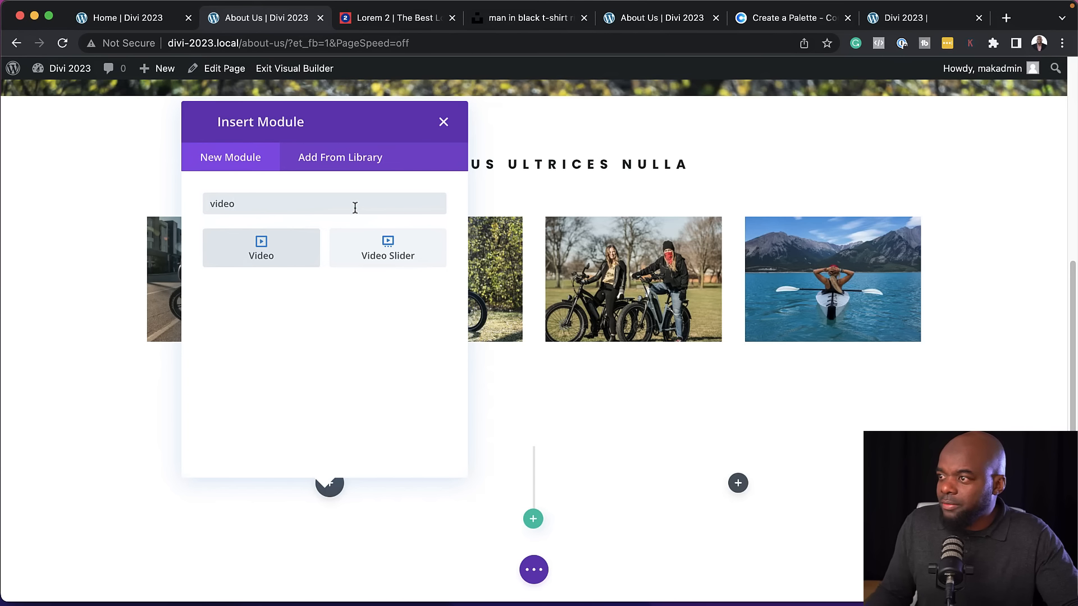
left_click(280, 248)
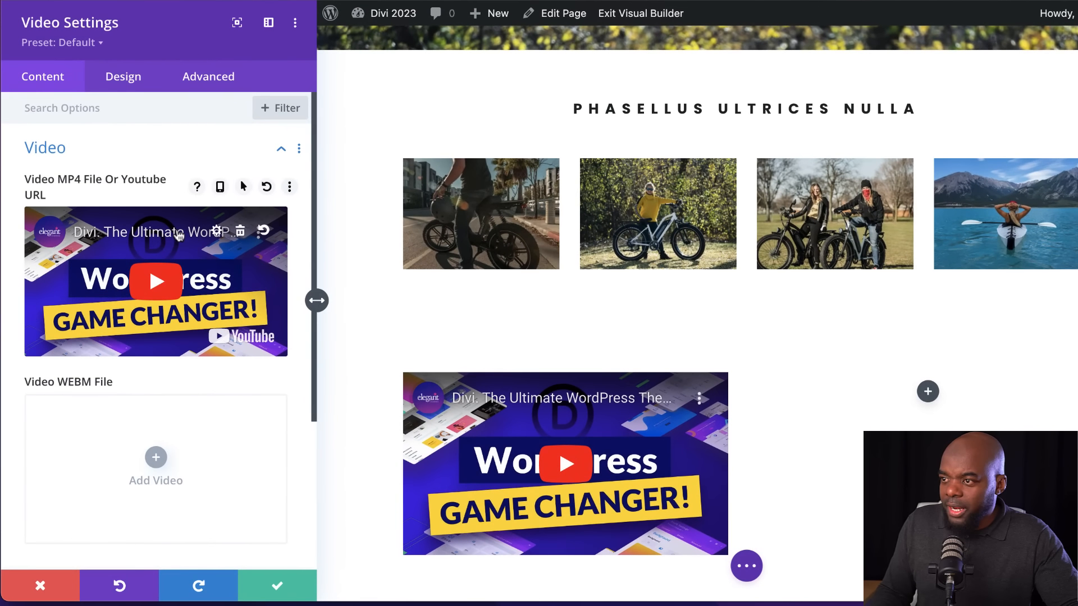
Set himiway-bikes-H6srBHWRCvg-unsplash.jpg from the media library as the video's overlay image
left_click(112, 125)
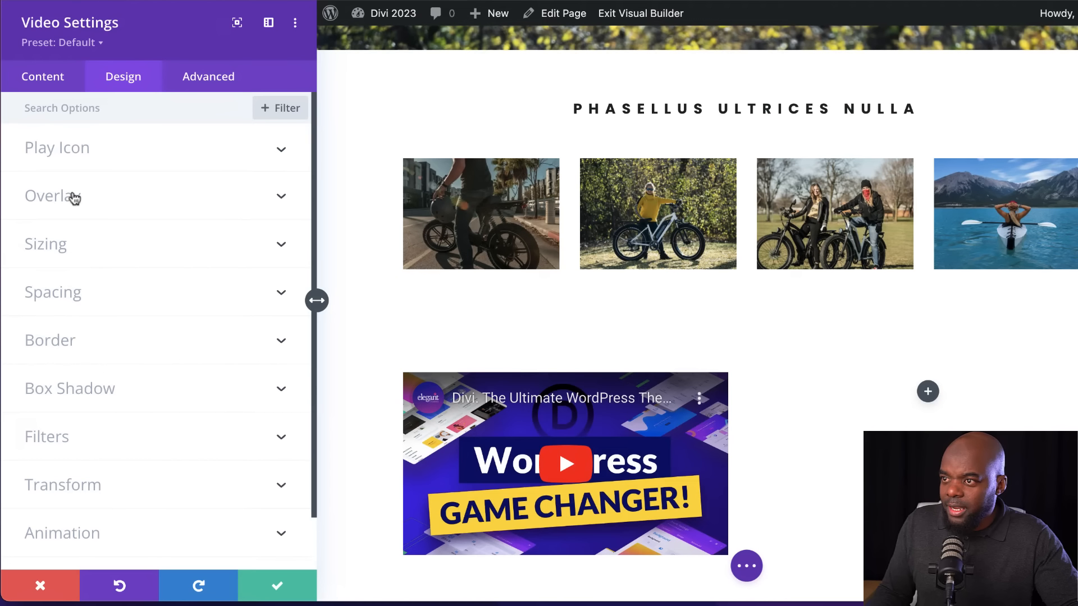
left_click(72, 202)
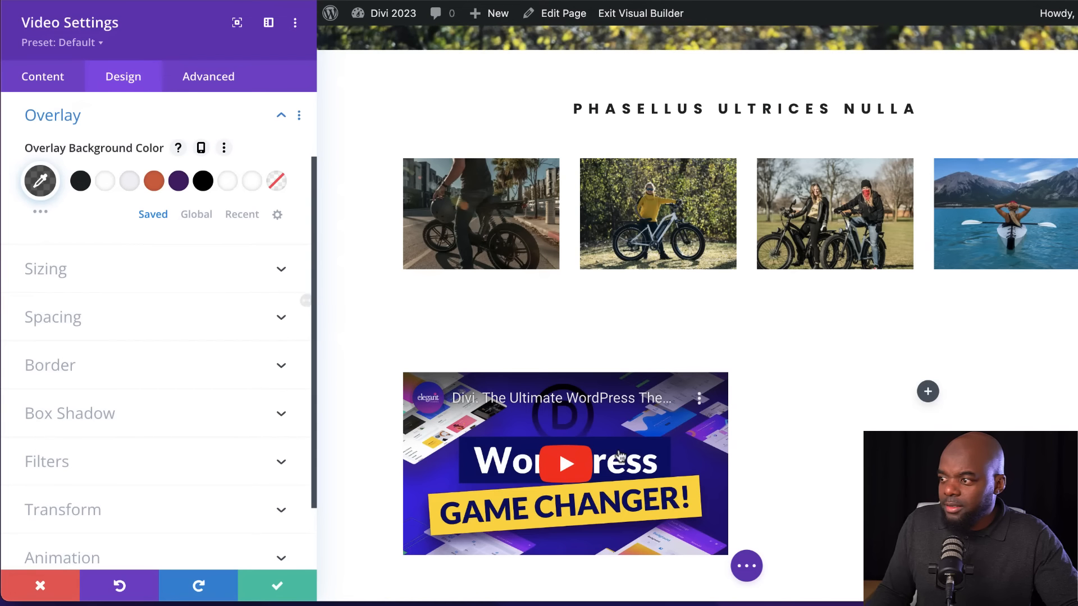
left_click(65, 78)
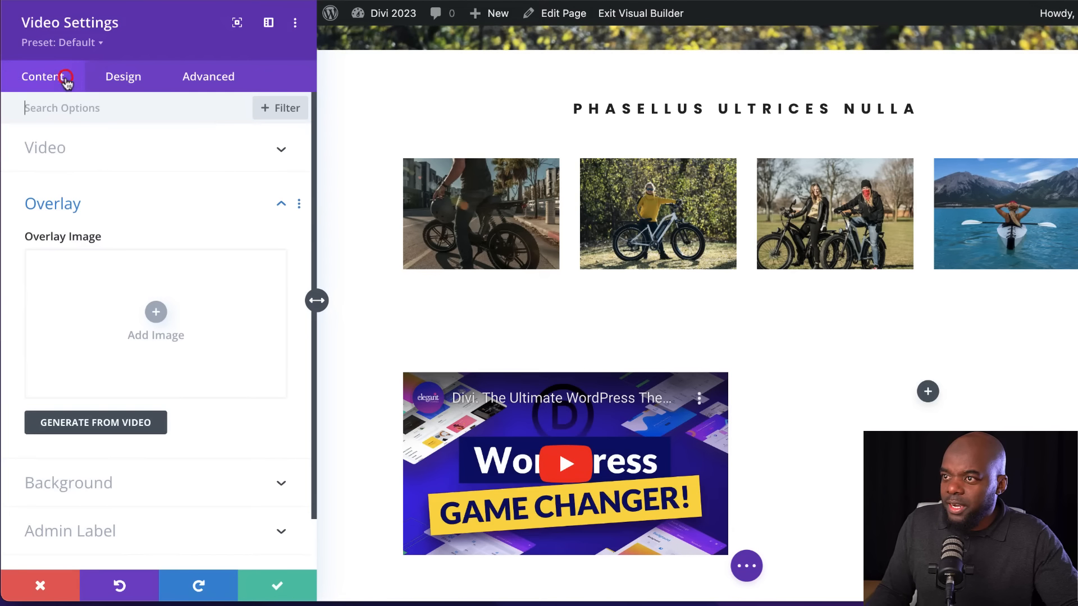
scroll(168, 320, "down", 1)
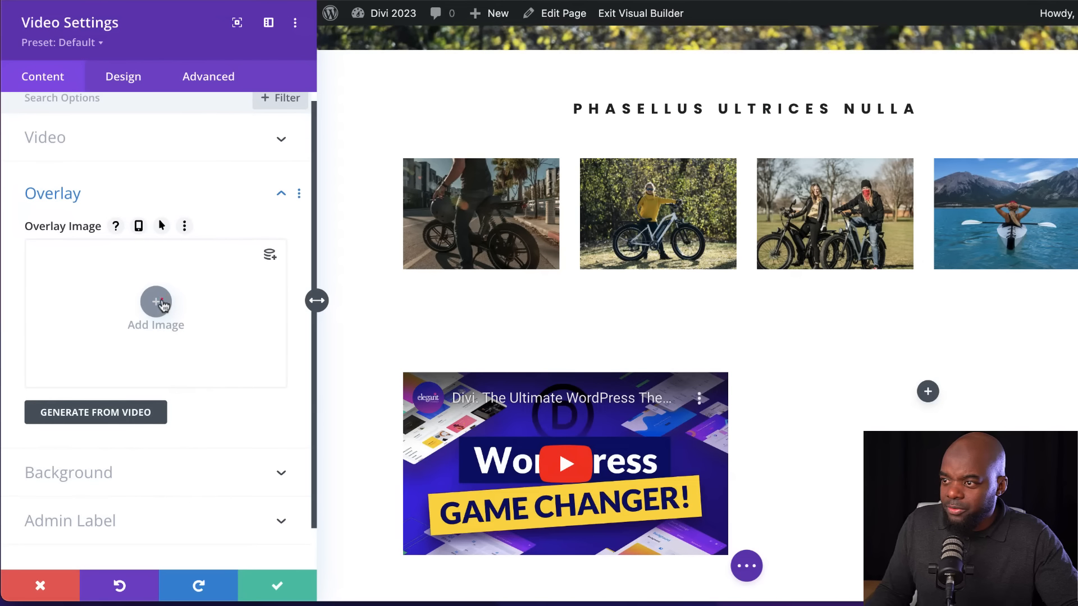
left_click(160, 300)
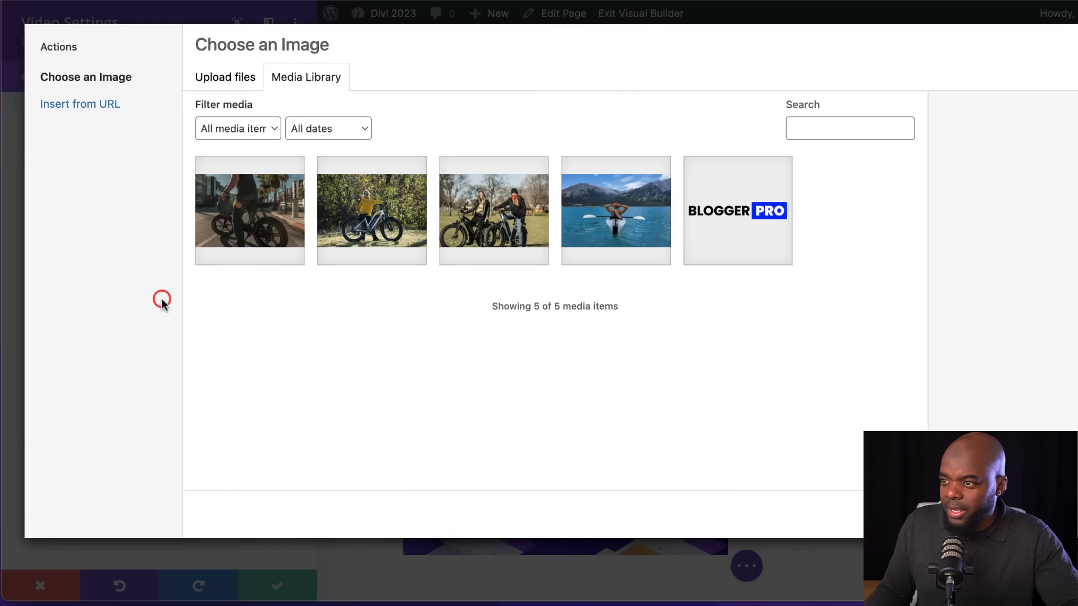
left_click(270, 233)
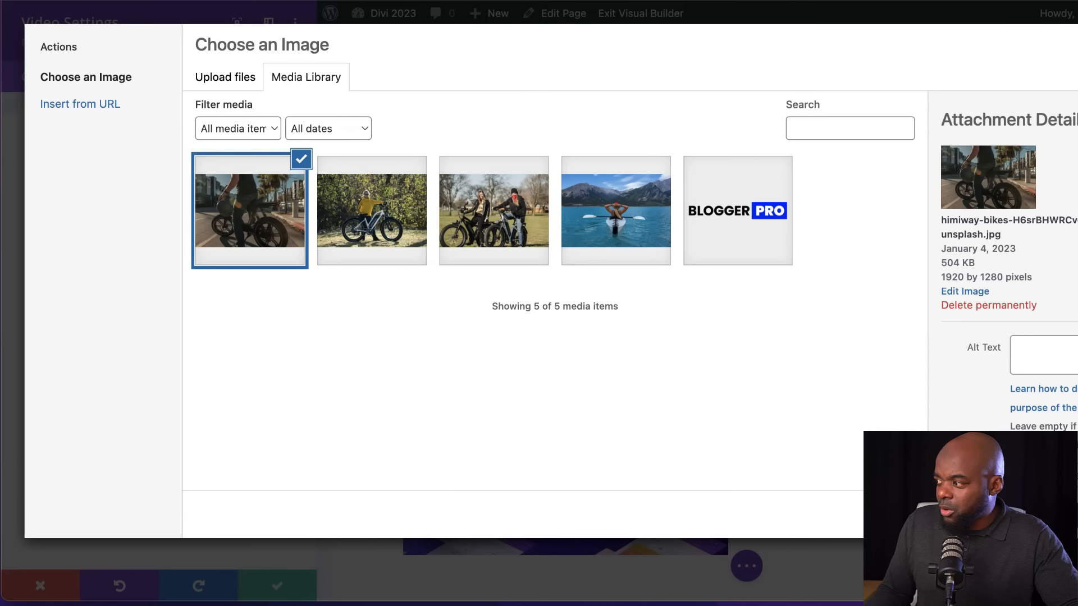
left_click(1061, 514)
scroll(681, 477, "down", 1)
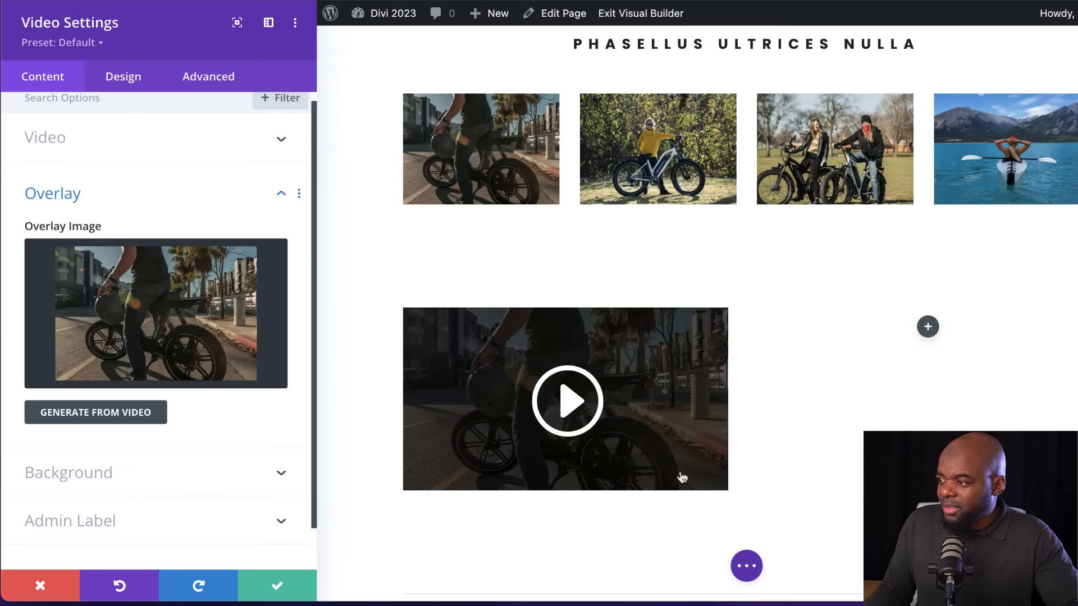
Enable a custom play icon size for the video, set it to 44px, and save the module settings
left_click(111, 75)
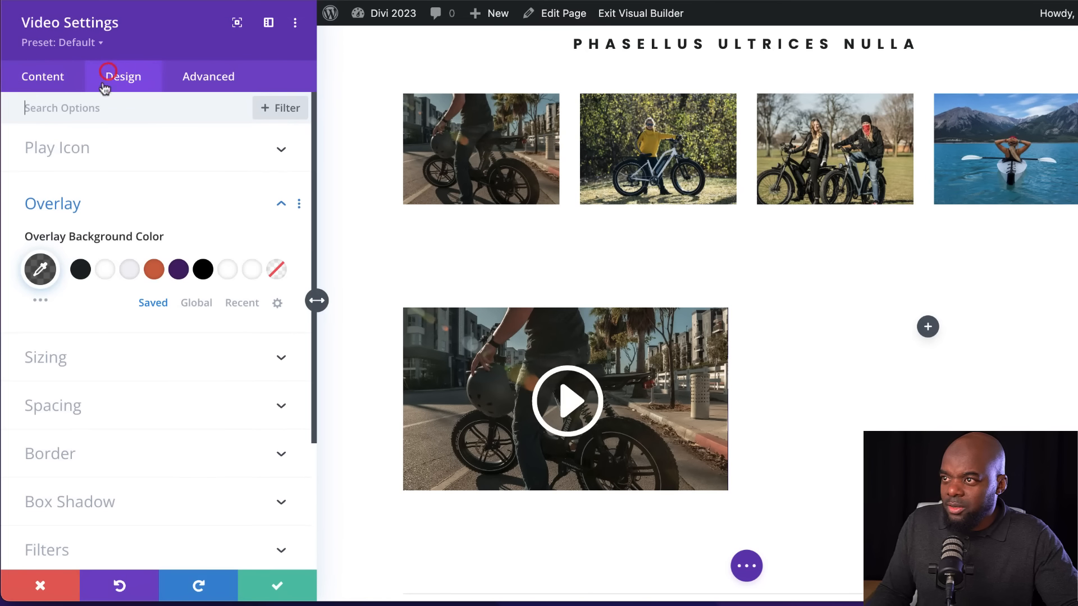
left_click(73, 149)
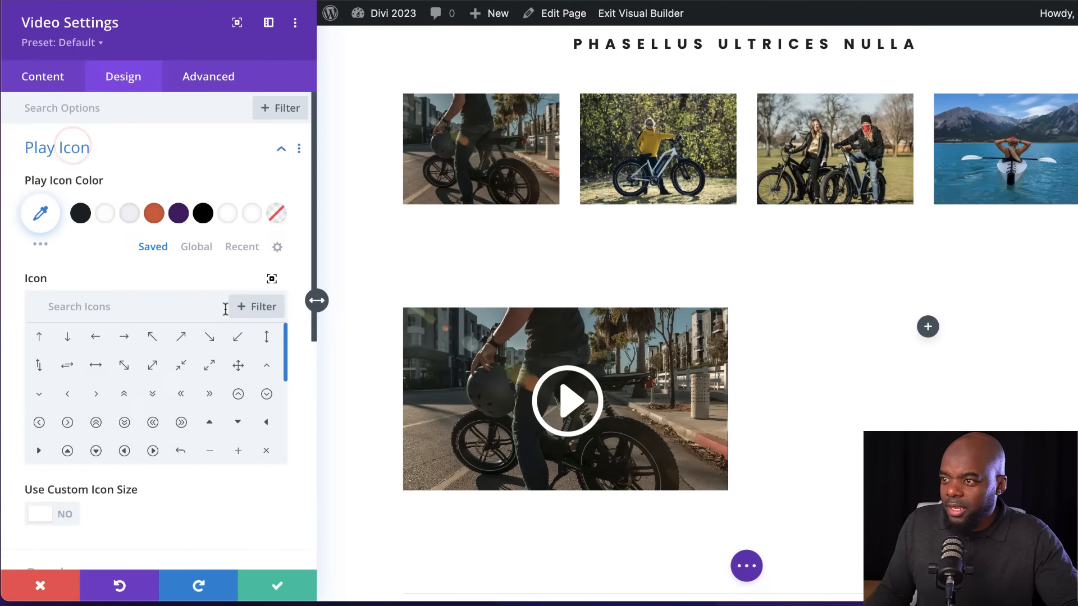
scroll(234, 443, "down", 5)
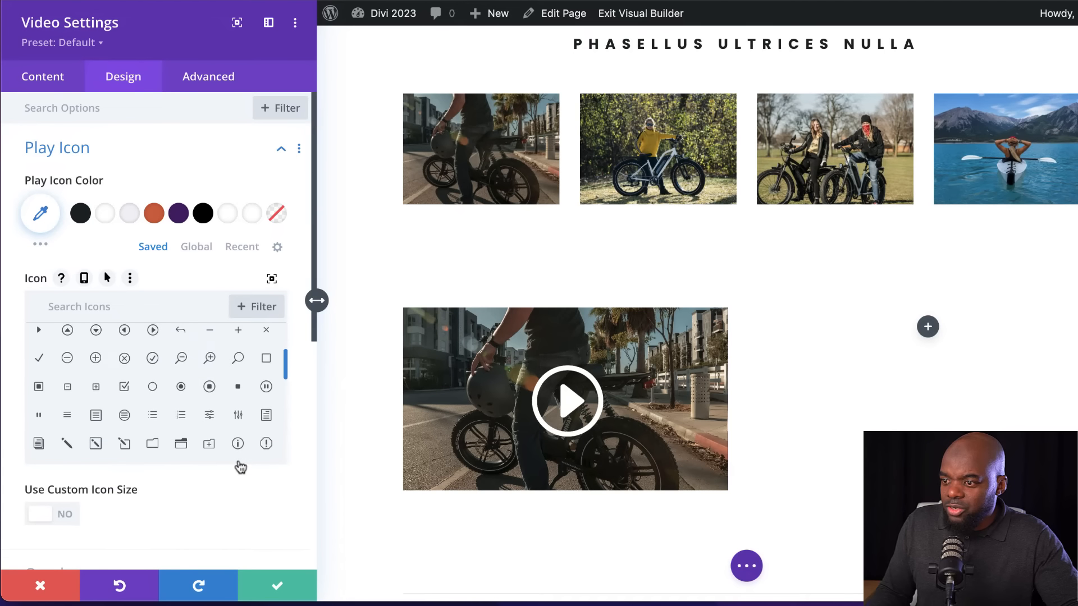
left_click(68, 519)
scroll(166, 520, "down", 3)
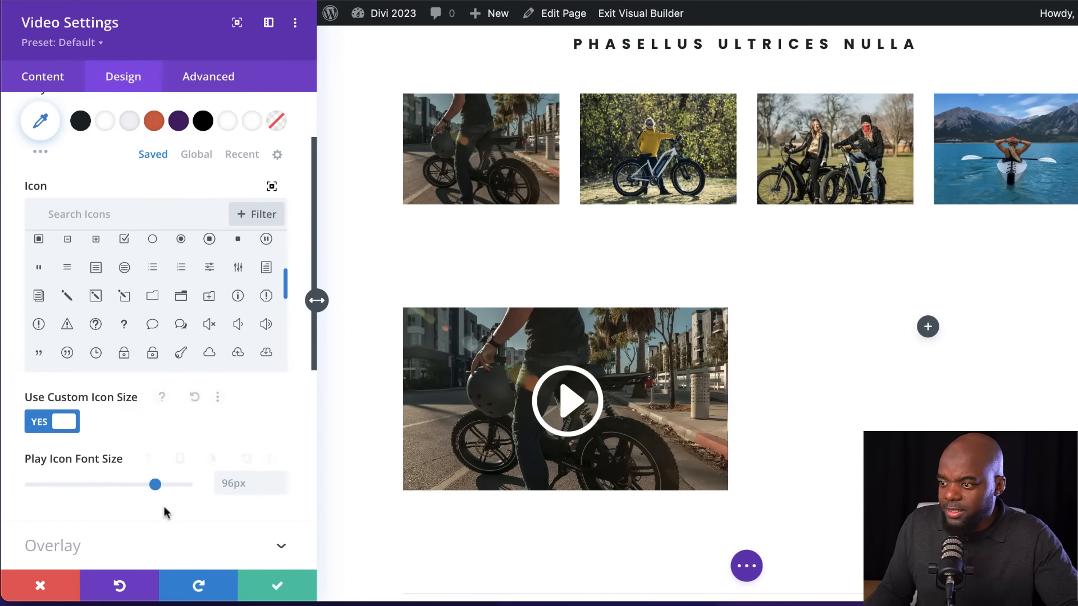
left_click_drag(156, 485, 87, 487)
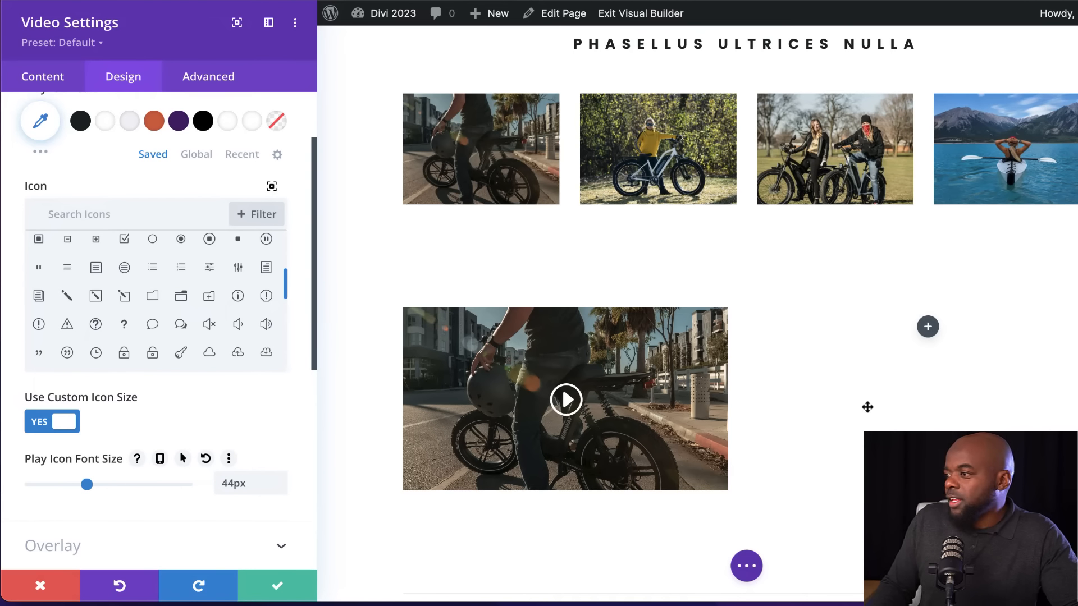
scroll(837, 431, "down", 3)
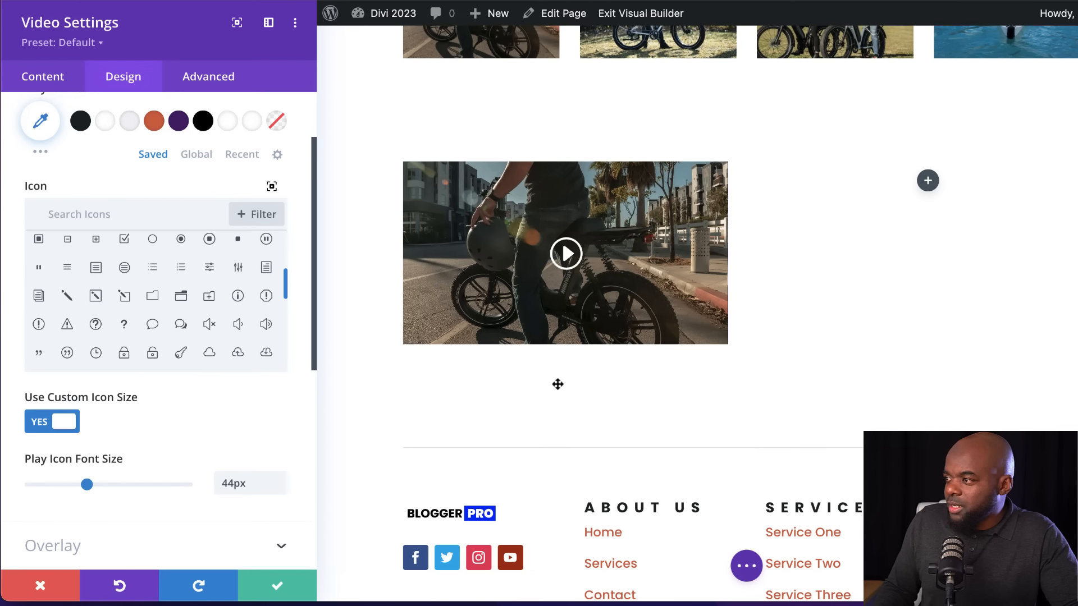
left_click(276, 590)
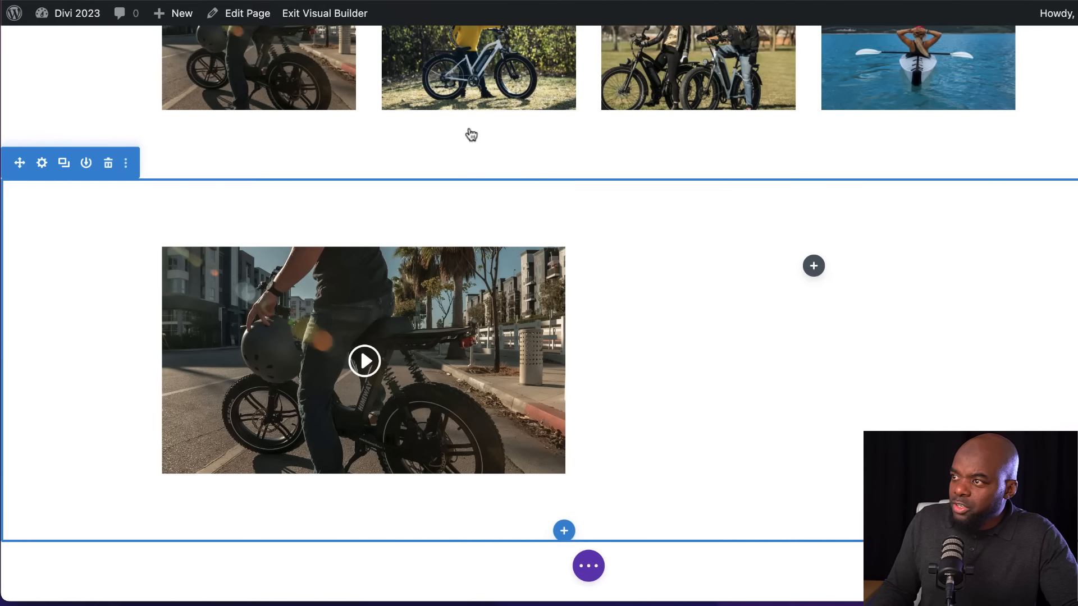
Give the video section the light grey #f3f3f7 background colour and save the section settings
mouse_move(58, 217)
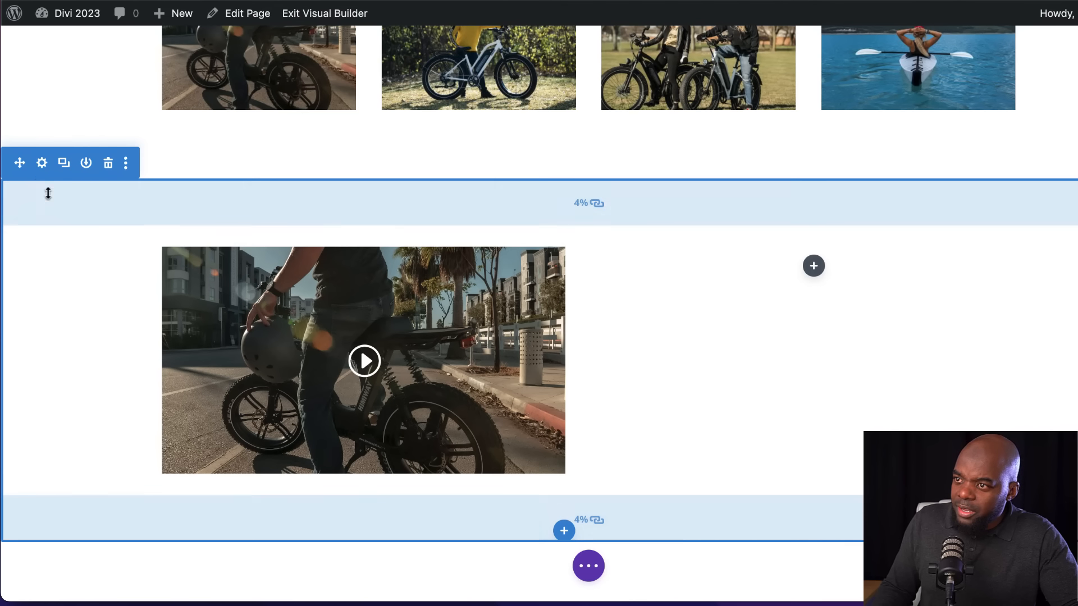
left_click(43, 166)
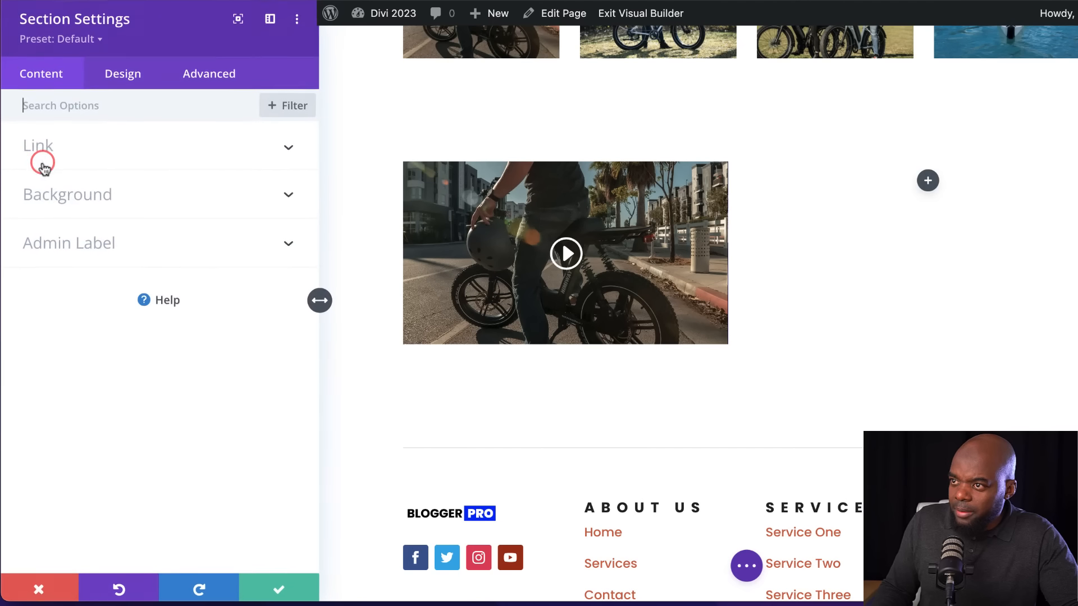
left_click(65, 197)
left_click(129, 384)
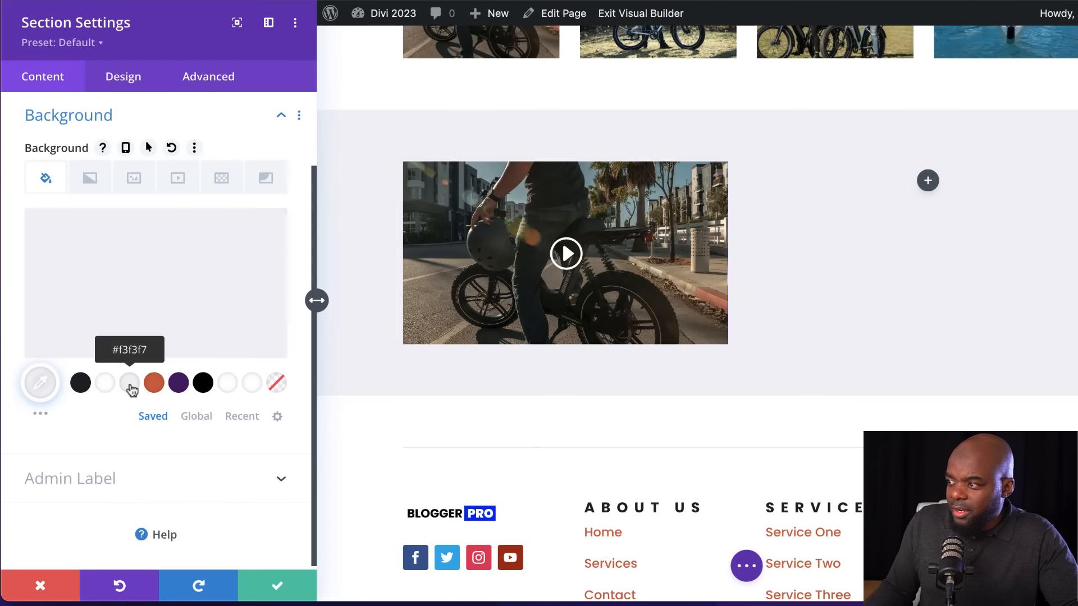
left_click(277, 584)
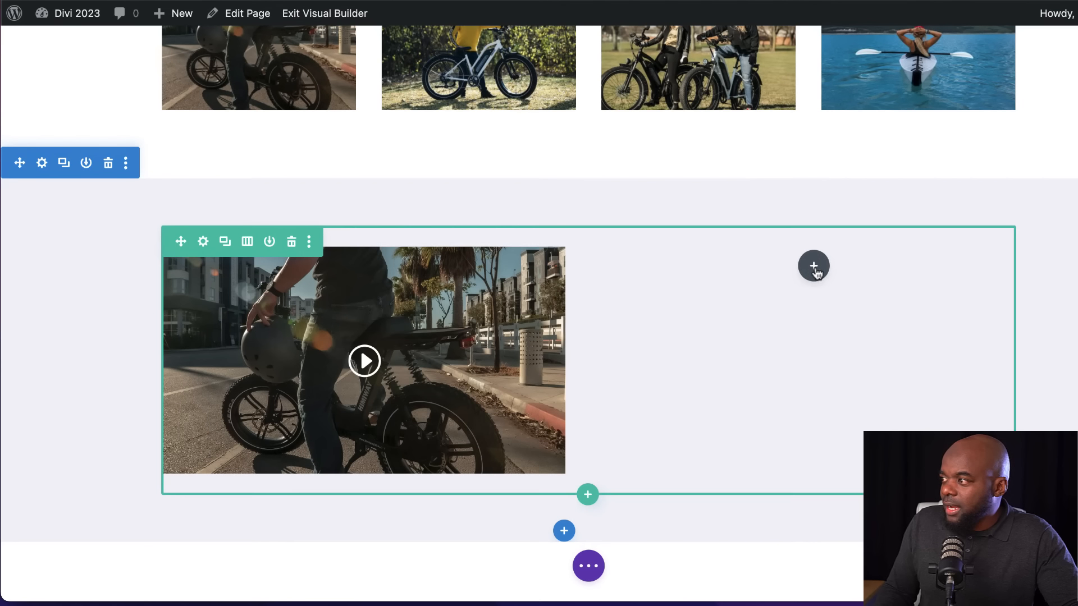
Add a Text module to the empty second column beside the video
left_click(815, 269)
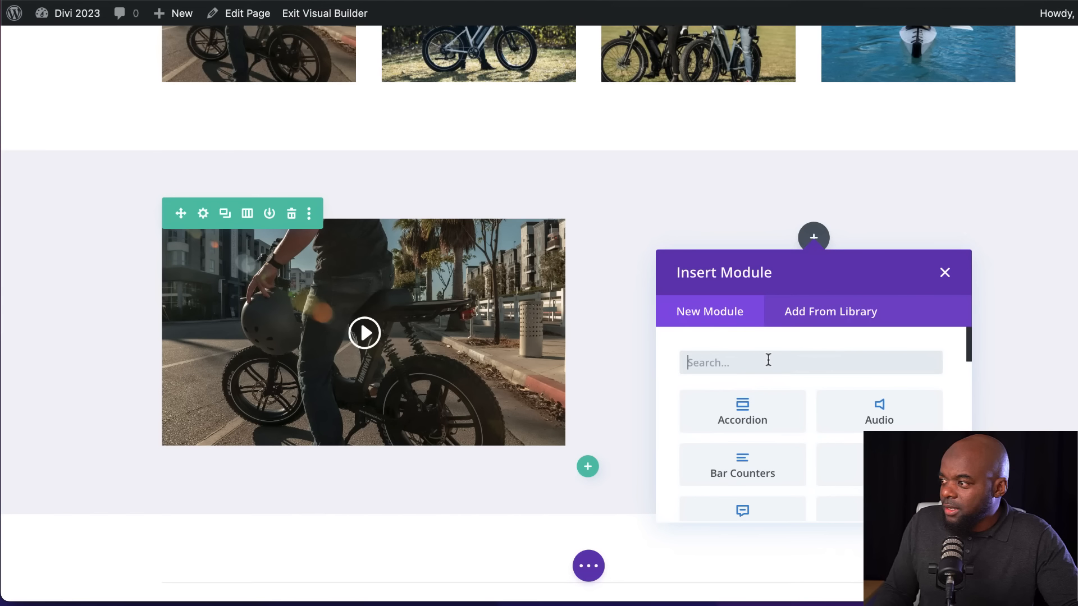
type("text")
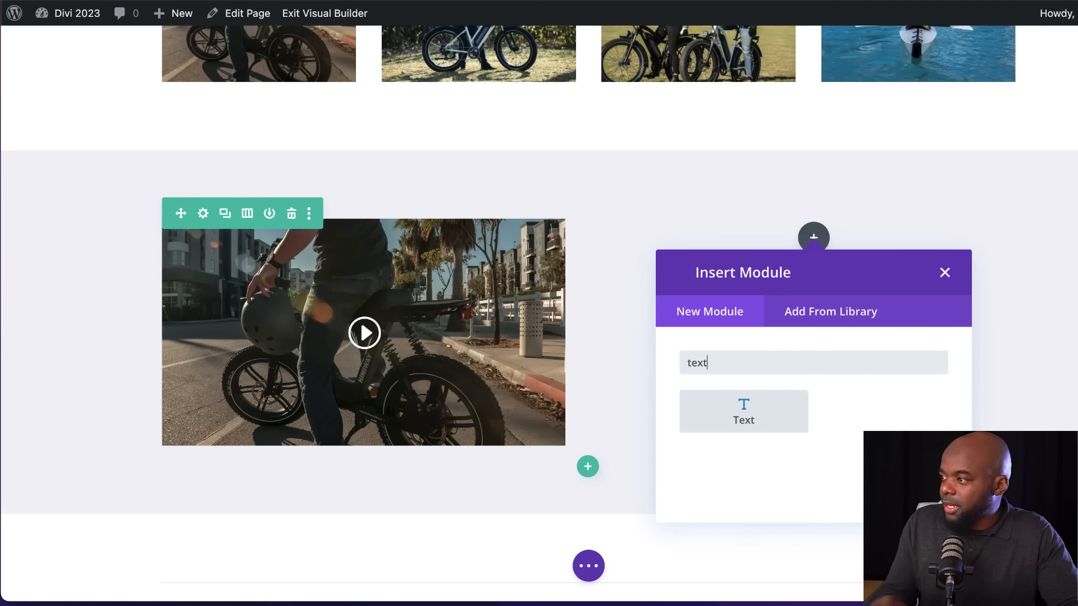
left_click(767, 414)
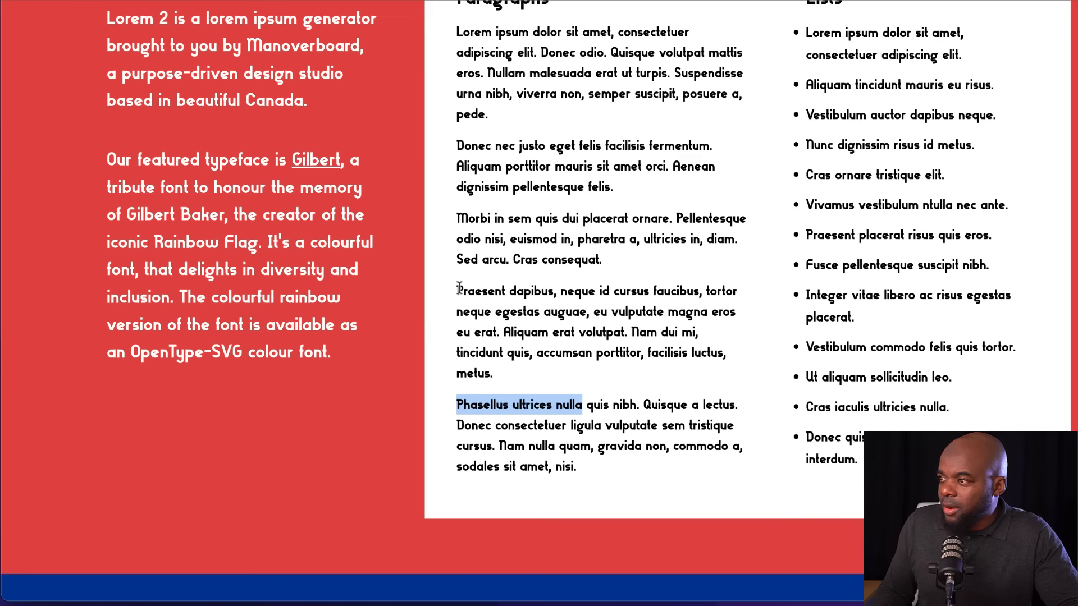
Copy the "Praesent dapibus, neque id cursus faucibus" paragraph from the lorem ipsum page and replace the module's placeholder body text with it
left_click_drag(459, 290, 522, 376)
key("ctrl+c")
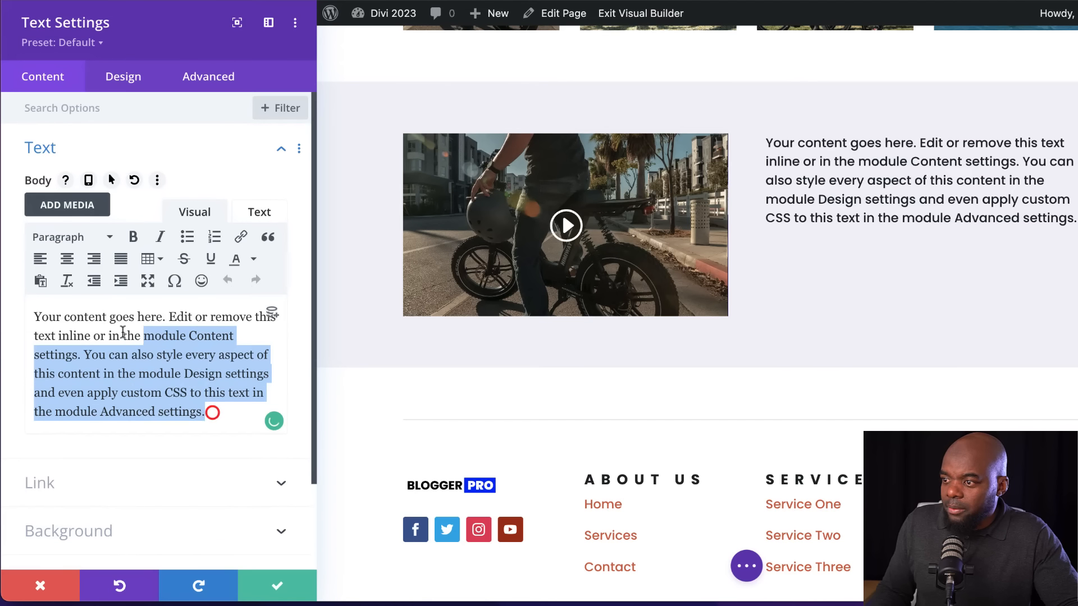
left_click_drag(209, 412, 15, 313)
left_click(14, 322)
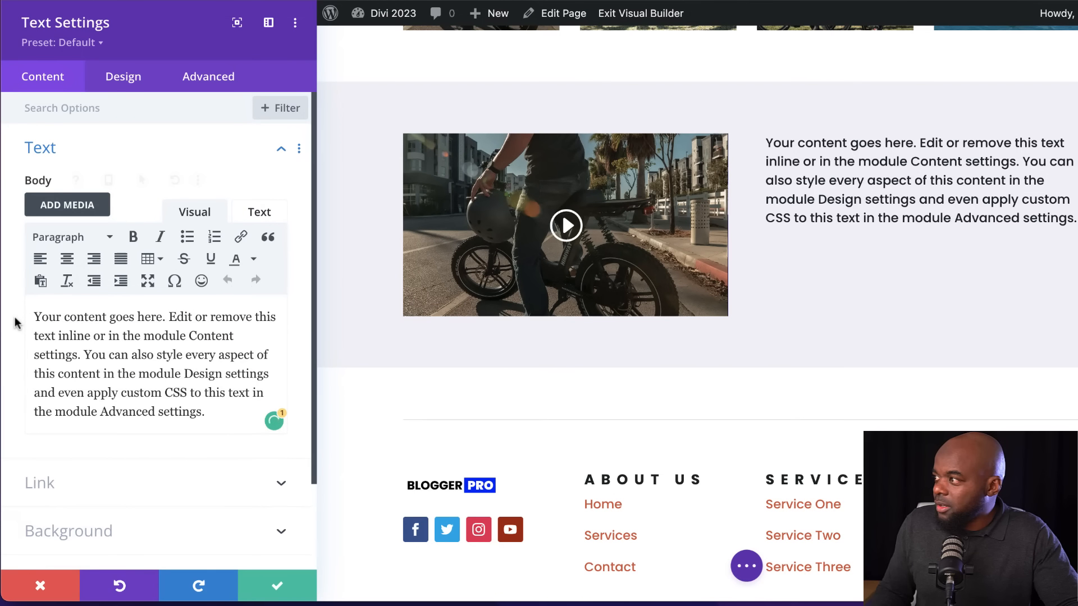
key("ctrl+a")
key("ctrl+v")
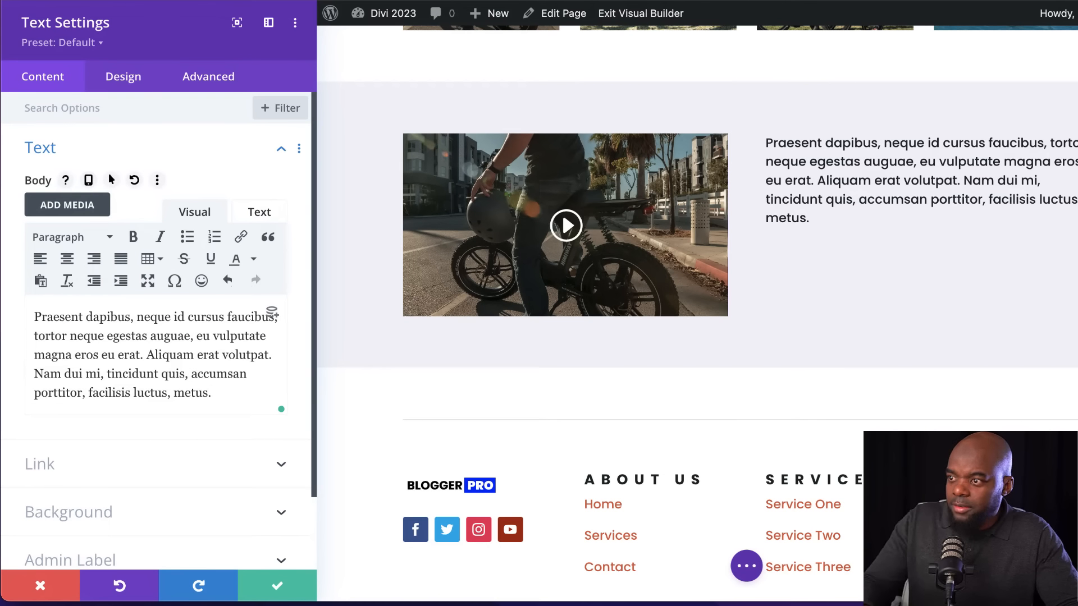
Split "Praesent dapibus" off as a heading without its comma, start the remaining paragraph with capital "Neque", and save the text module
left_click(136, 317)
key("Return")
key("BackSpace")
left_click_drag(141, 318, 25, 316)
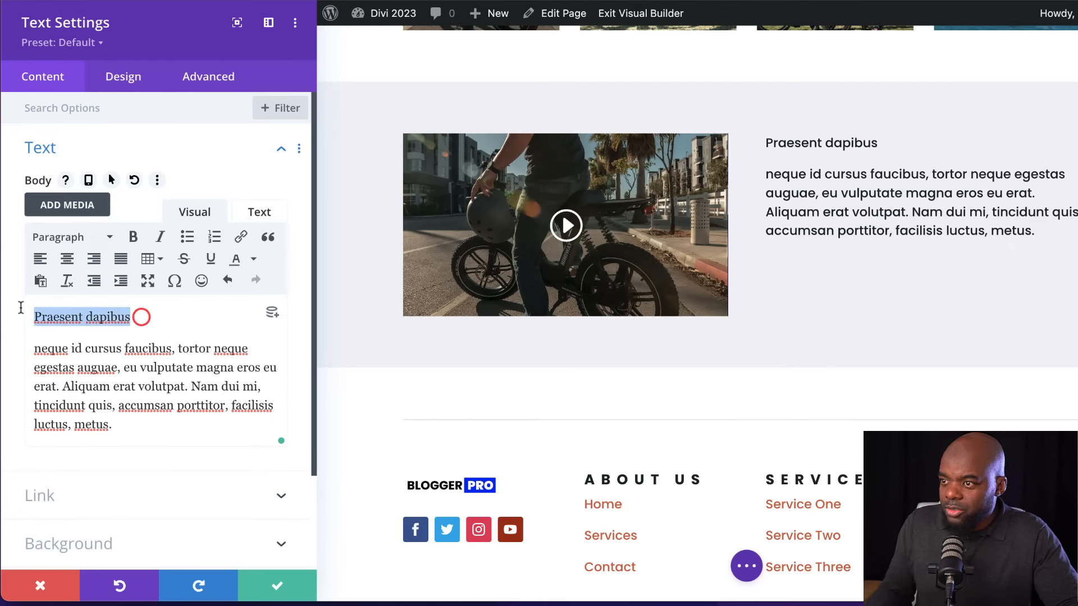
left_click(84, 232)
left_click(112, 319)
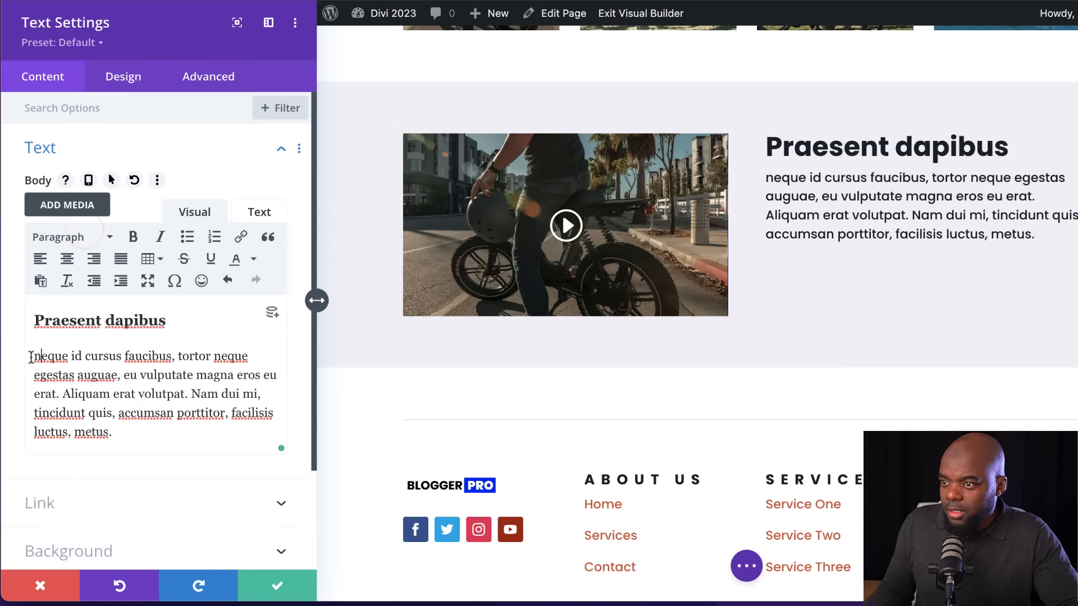
type("N")
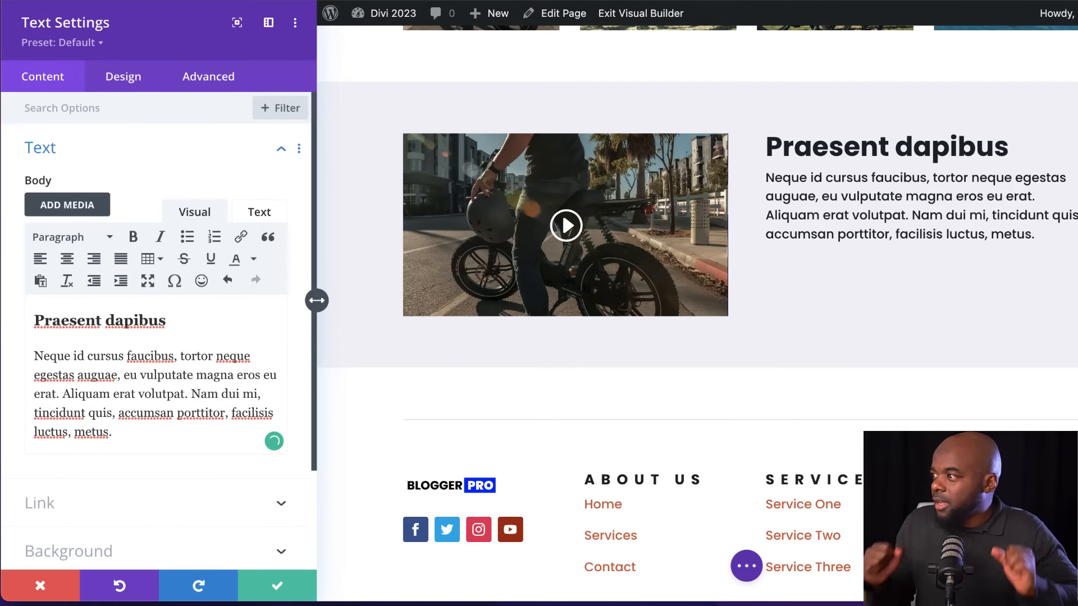
left_click(274, 594)
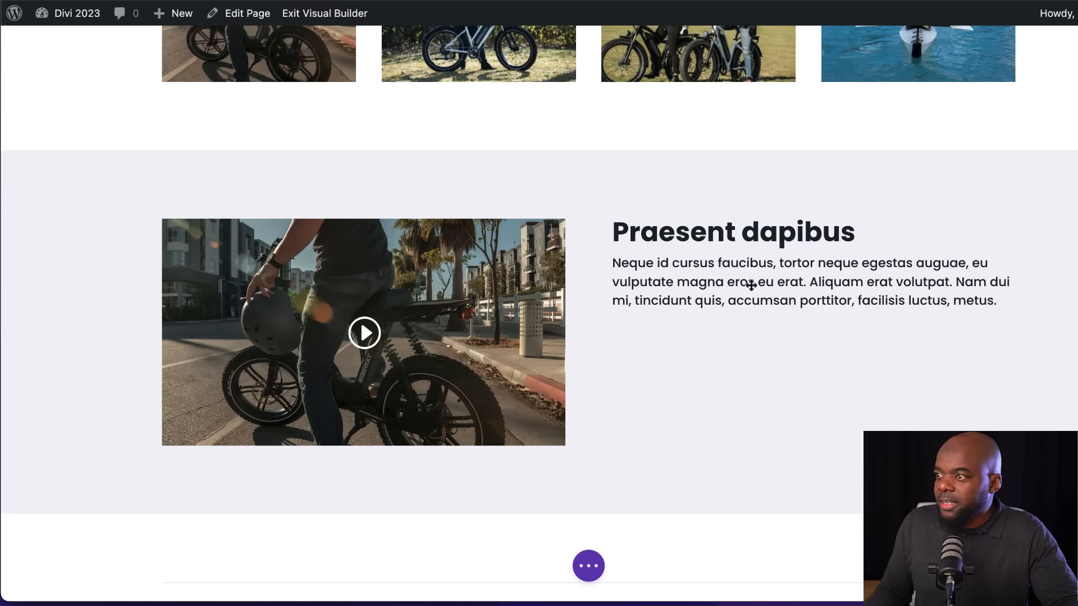
Look over the gallery, video section and footer, and save the page
scroll(994, 310, "up", 7)
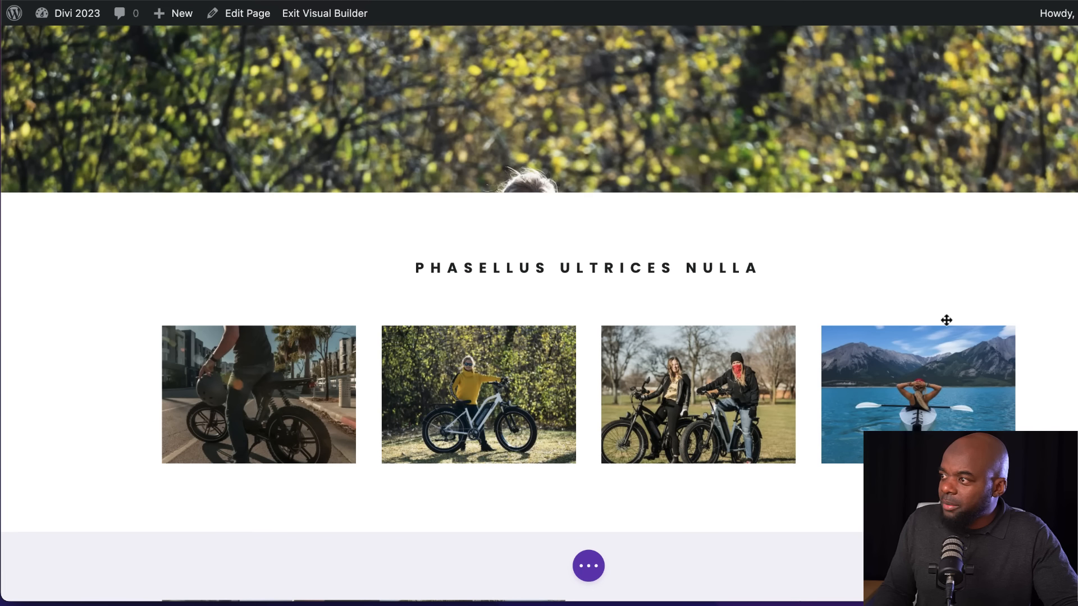
scroll(946, 320, "up", 6)
scroll(898, 378, "down", 18)
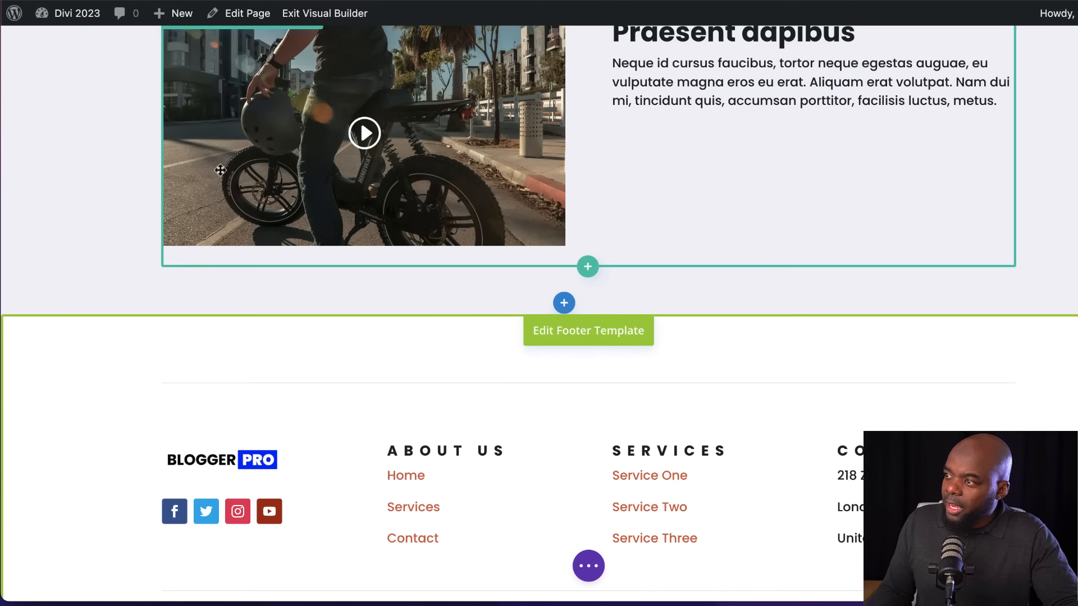
scroll(561, 180, "up", 3)
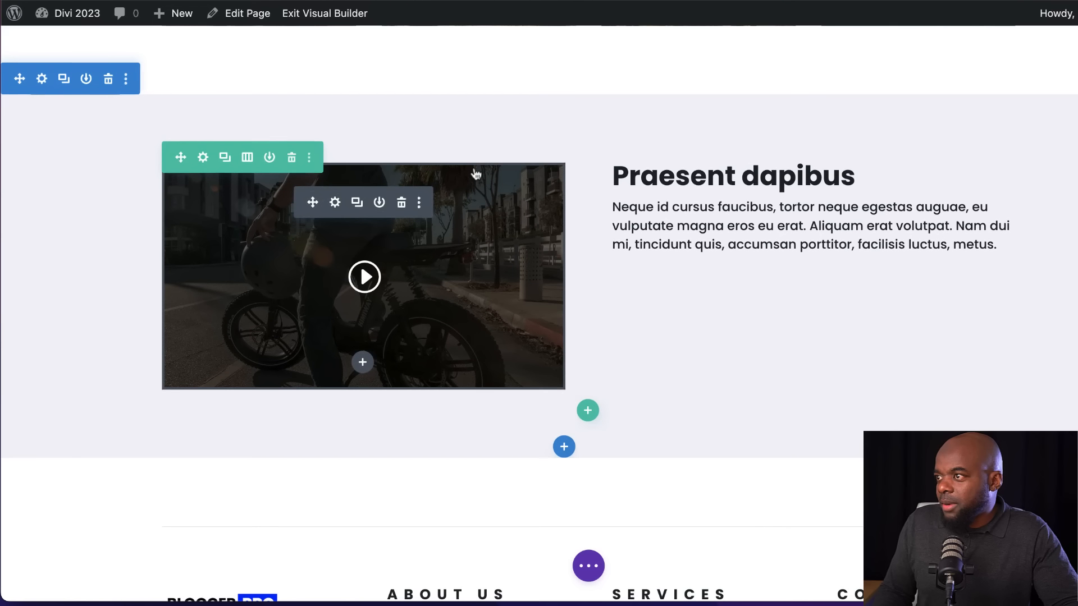
key("super+s")
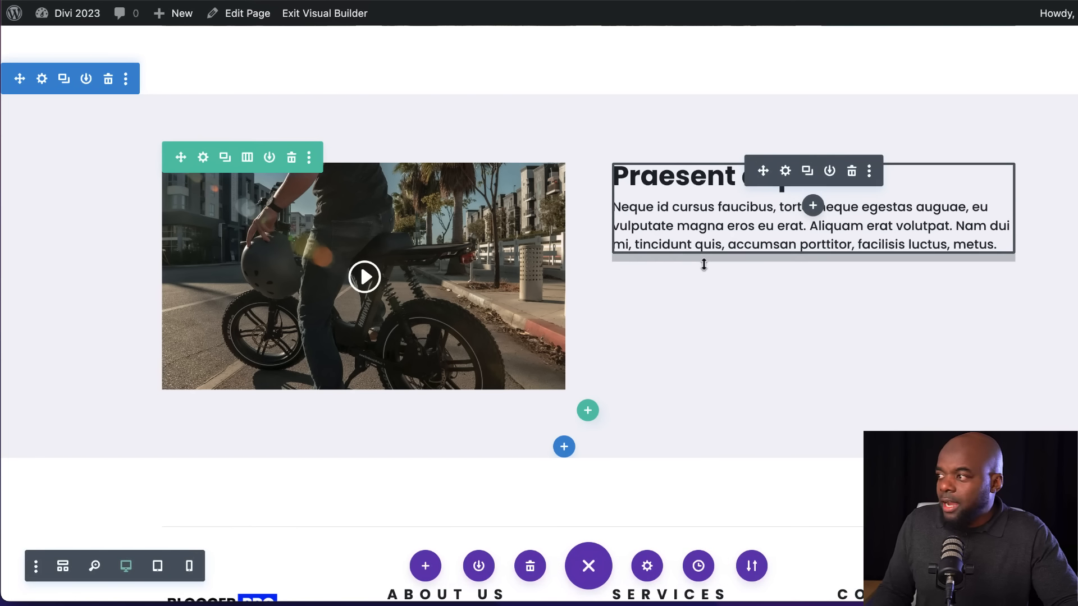
left_click(336, 203)
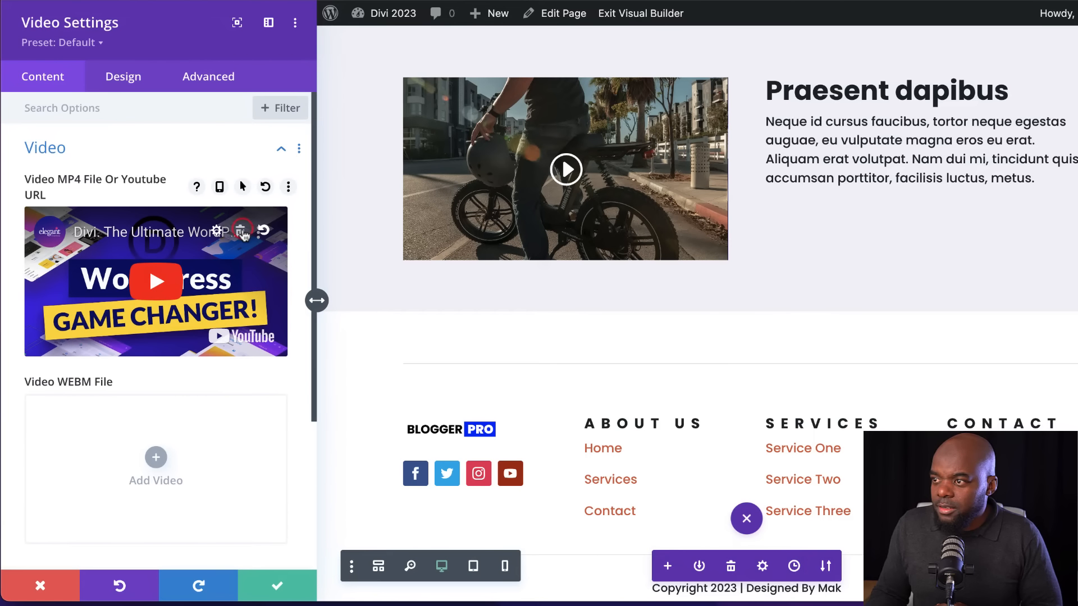
left_click(242, 229)
left_click(158, 272)
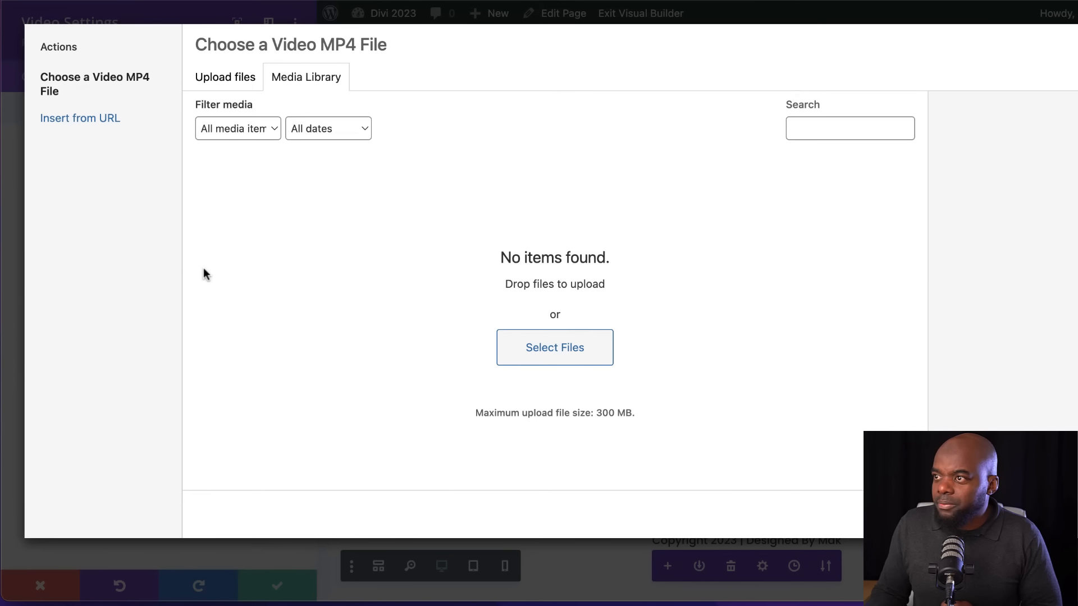
left_click(102, 119)
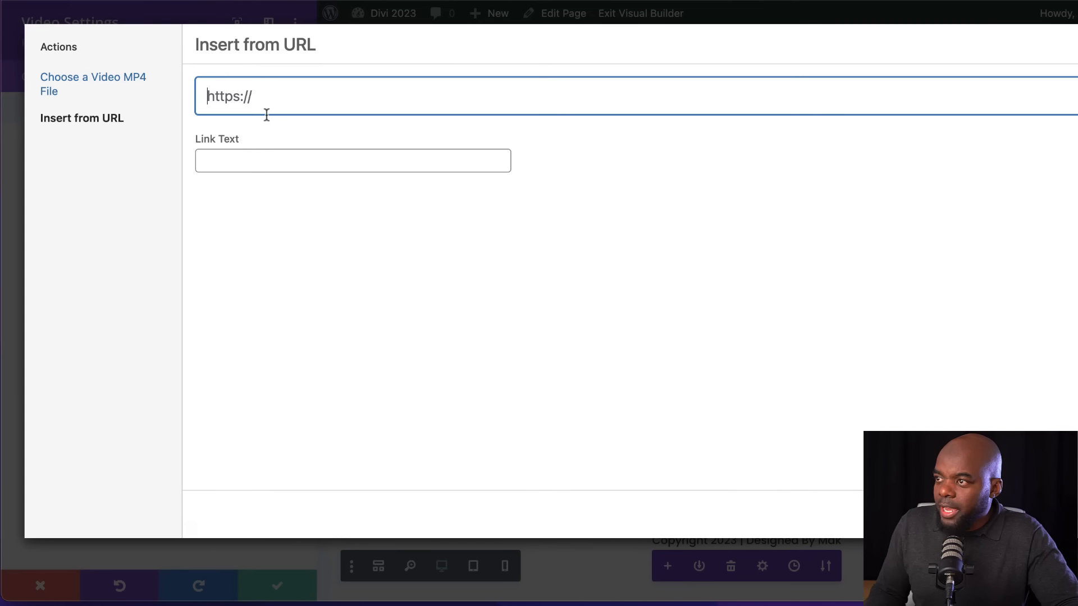
type("youtu.be/szv94sn4H8Q")
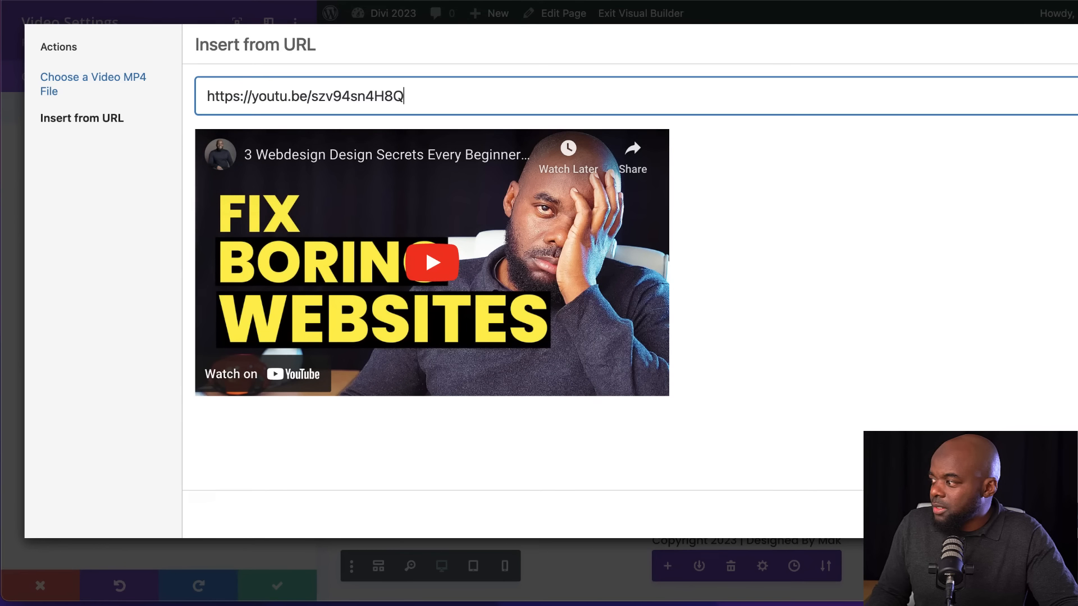
left_click(1070, 514)
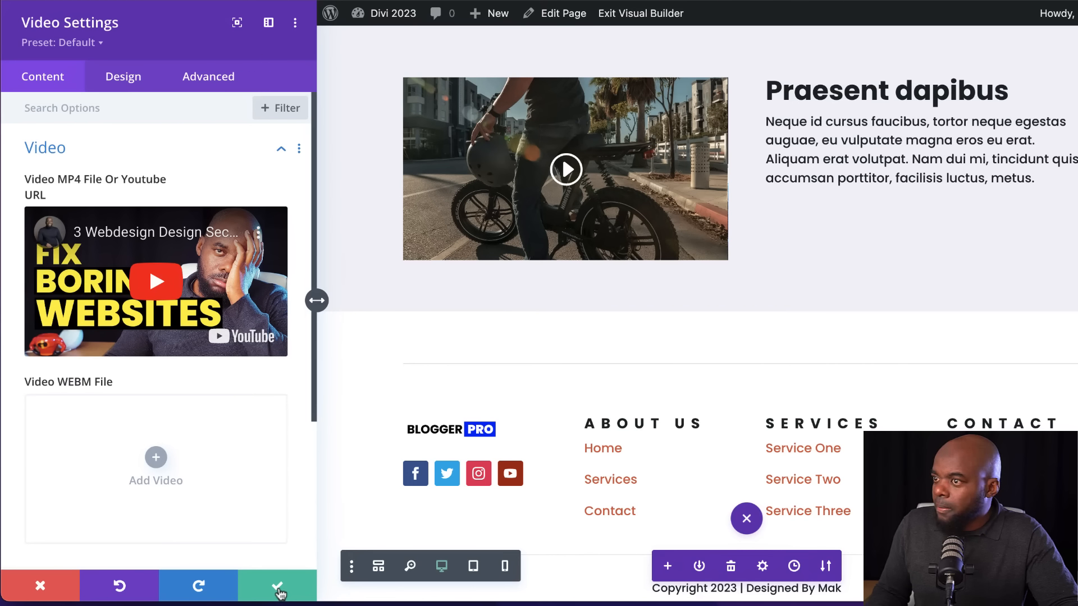
Round all four corners of the Video module's border to 8px
left_click(128, 81)
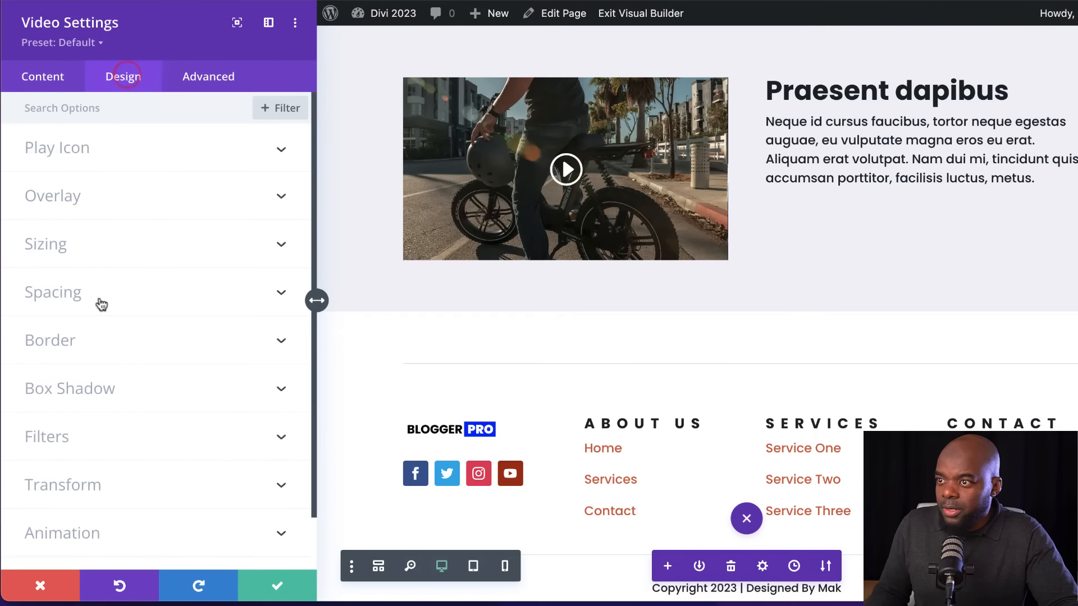
left_click(61, 344)
left_click(67, 187)
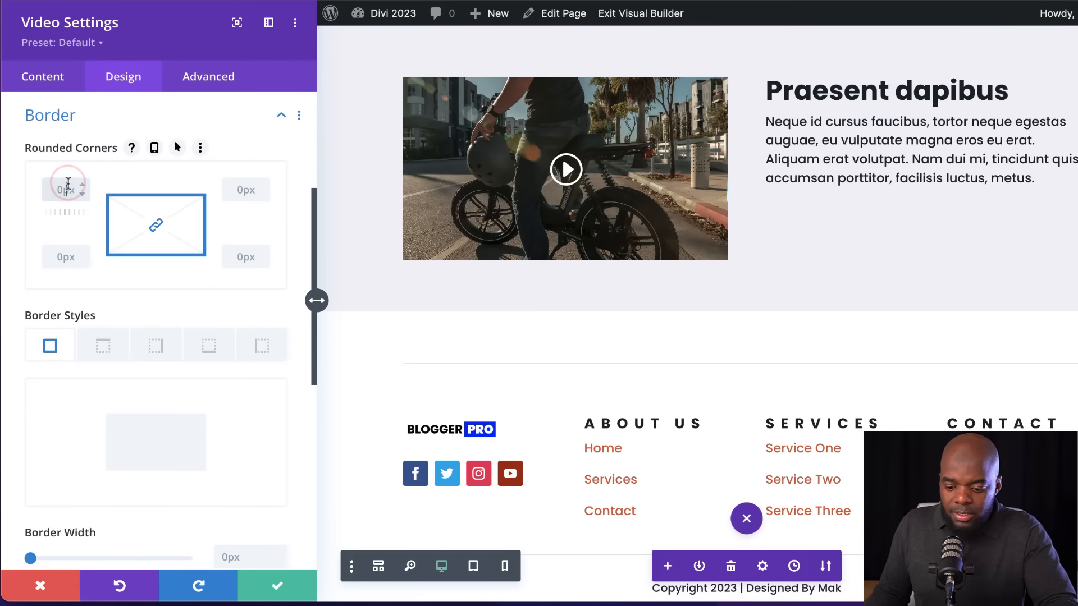
type("8")
key("Return")
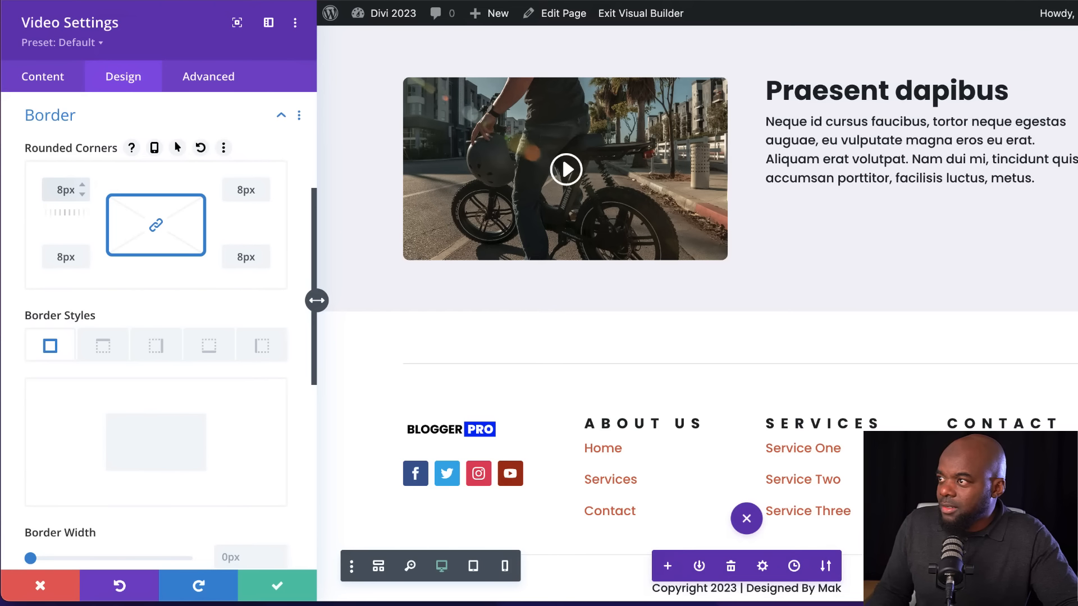
Create a preset named "Video" from the Video module's current styles, assign it as default, and save the preset and module
left_click(101, 45)
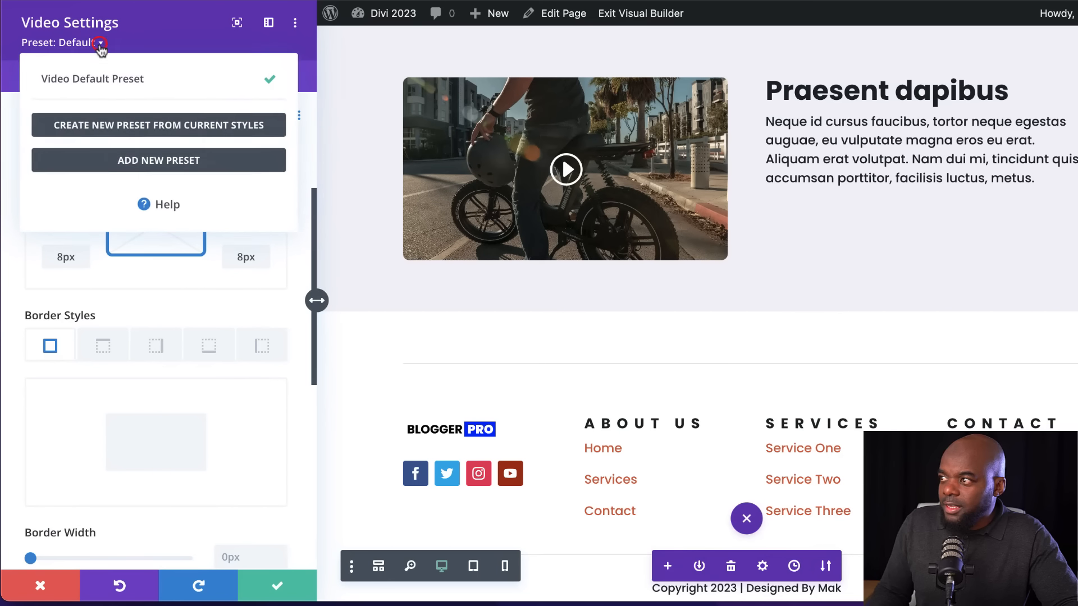
left_click(140, 126)
left_click(81, 201)
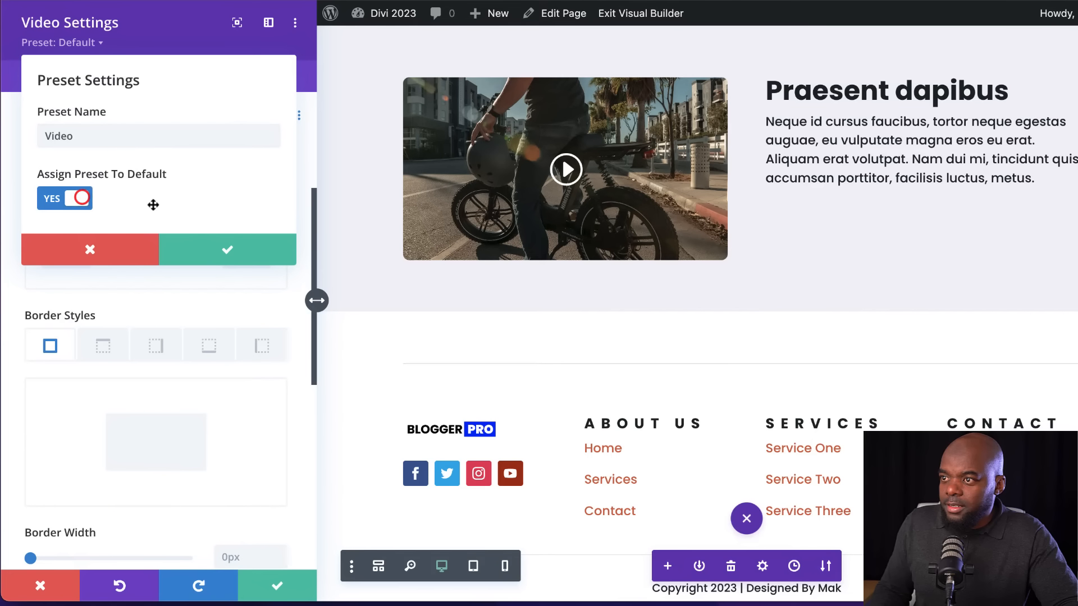
left_click(245, 249)
left_click(263, 587)
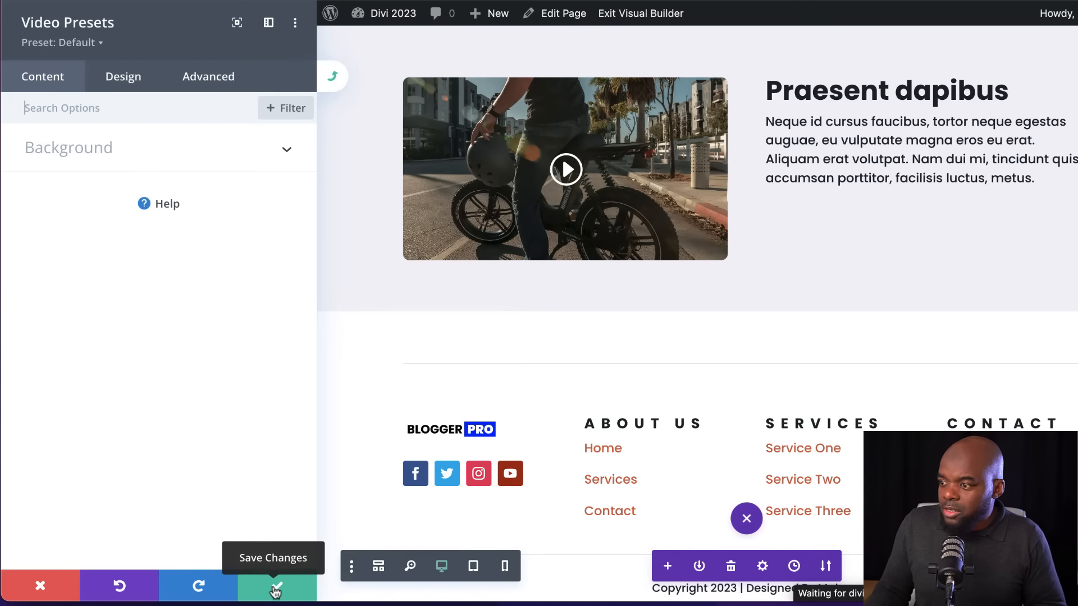
left_click(275, 588)
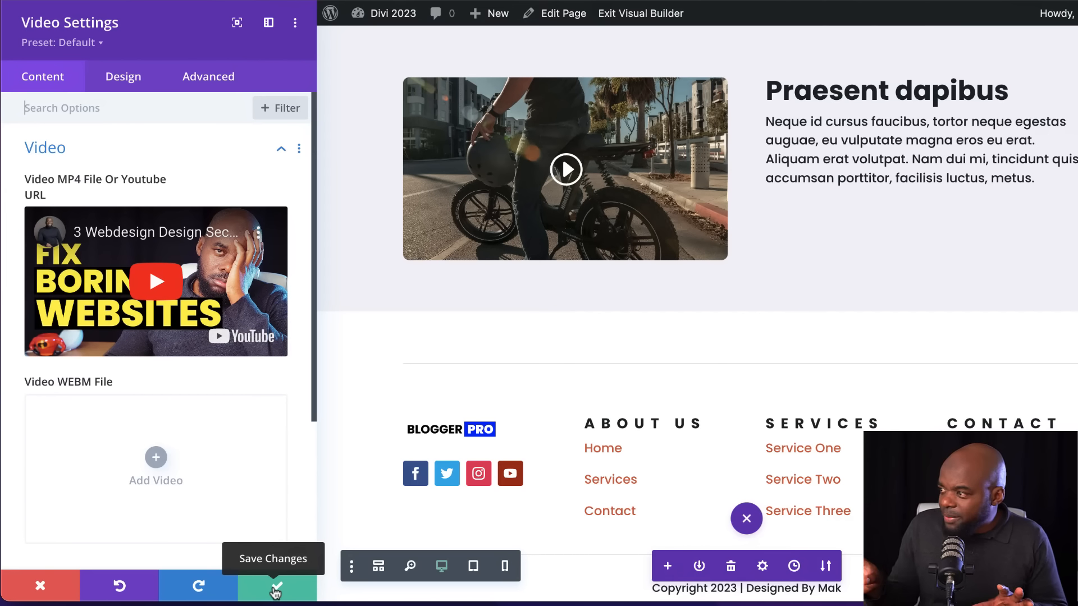
left_click(274, 591)
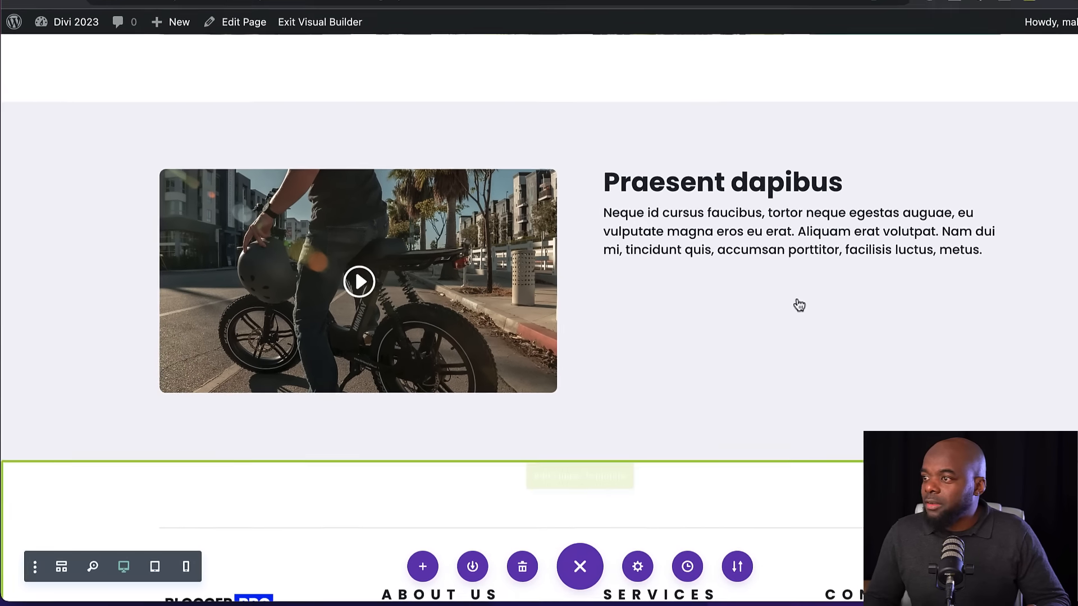
Review the About Us page, exit the visual builder, and examine the live Home page from hero section to footer
scroll(1020, 393, "up", 5)
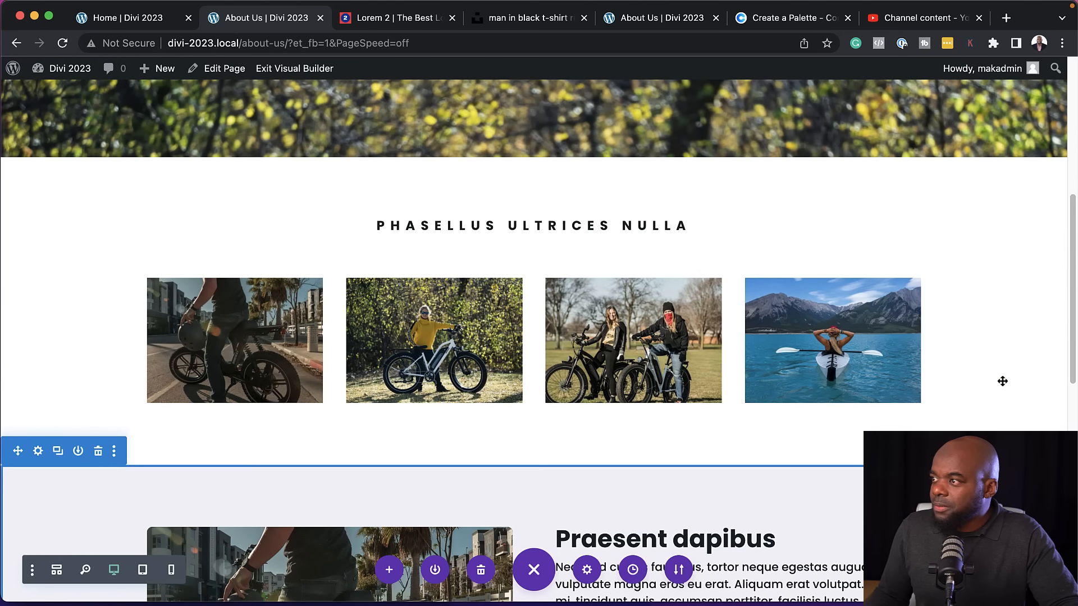
scroll(1001, 378, "up", 10)
mouse_move(492, 148)
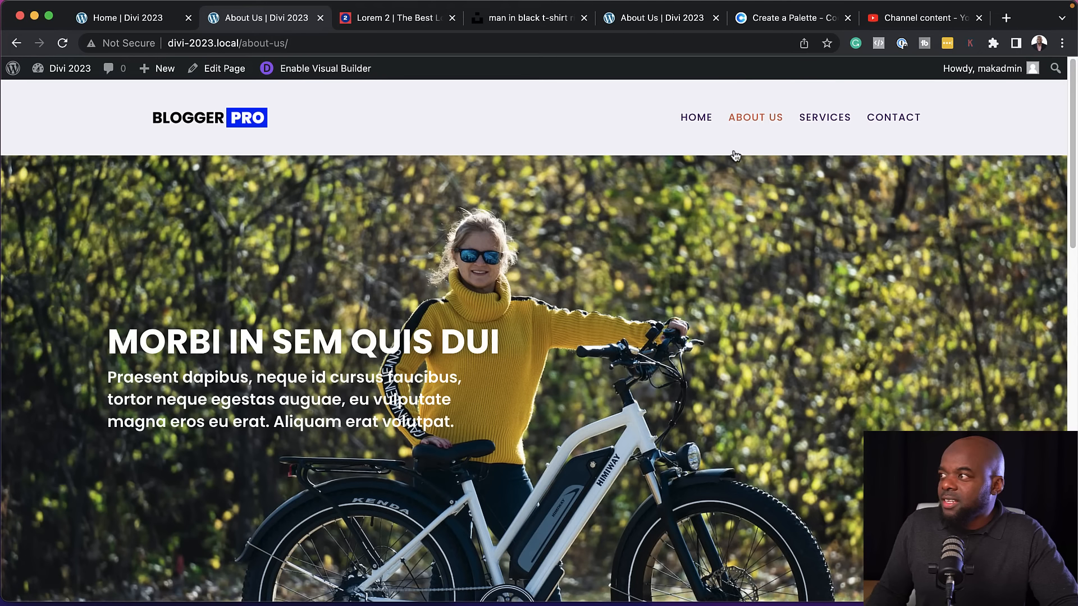
left_click(696, 116)
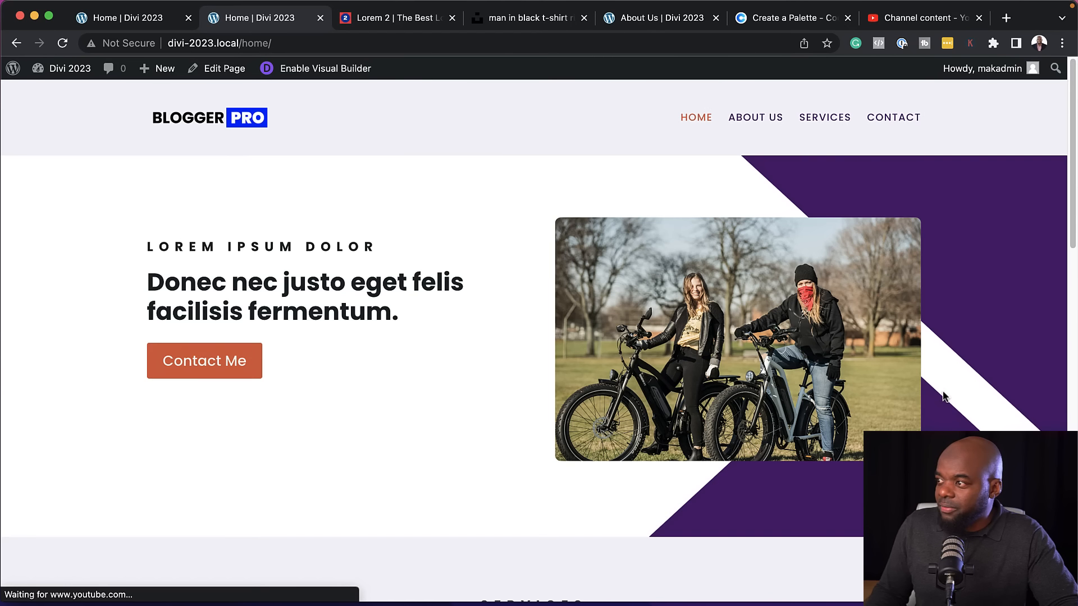
scroll(942, 396, "down", 2)
scroll(943, 395, "down", 10)
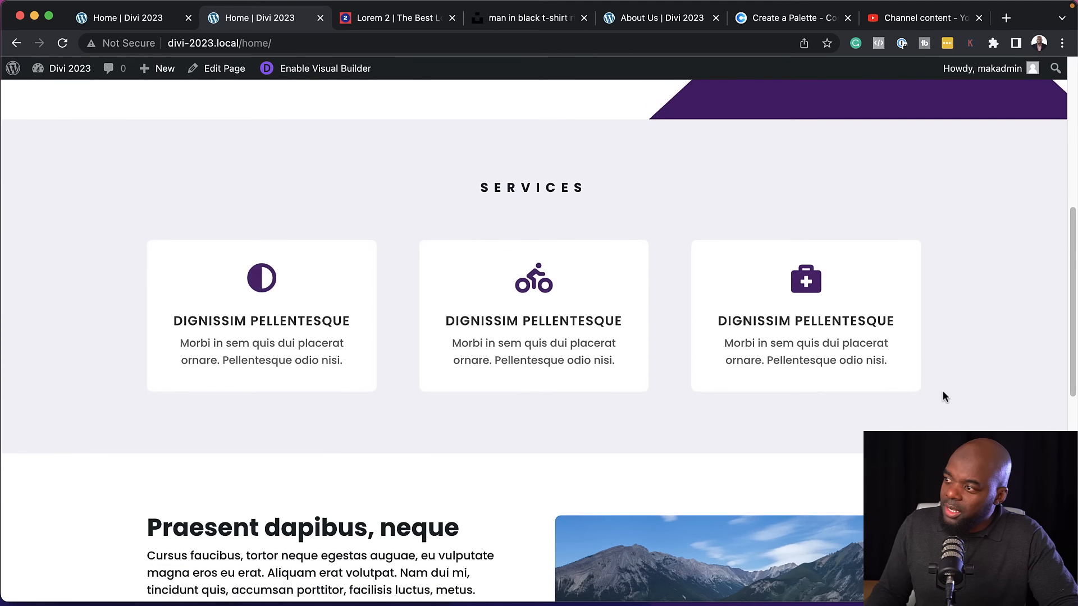
scroll(943, 392, "down", 4)
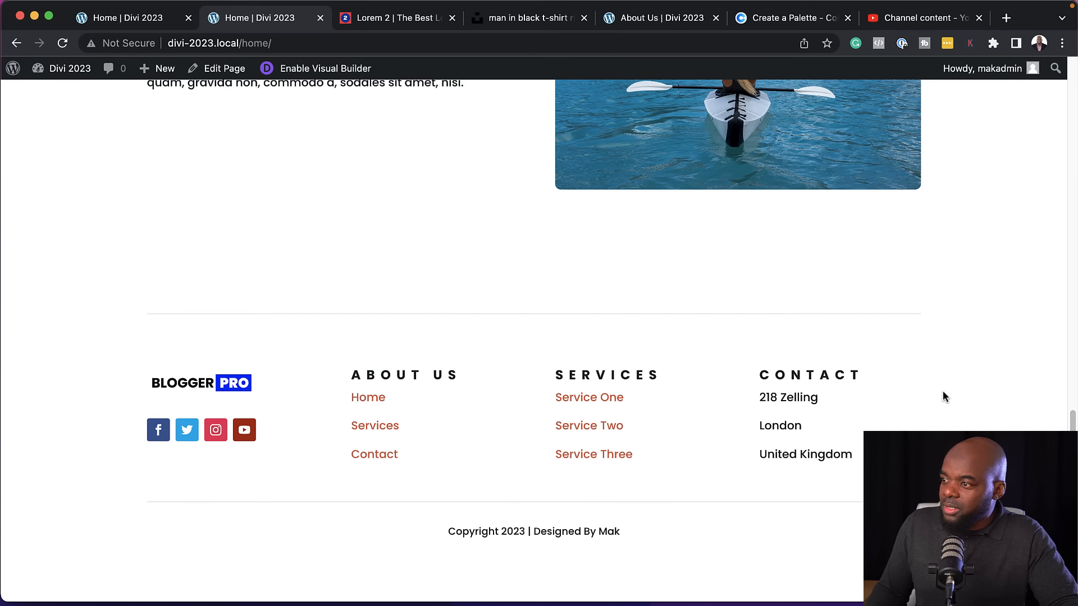
scroll(943, 392, "up", 6)
scroll(944, 391, "up", 10)
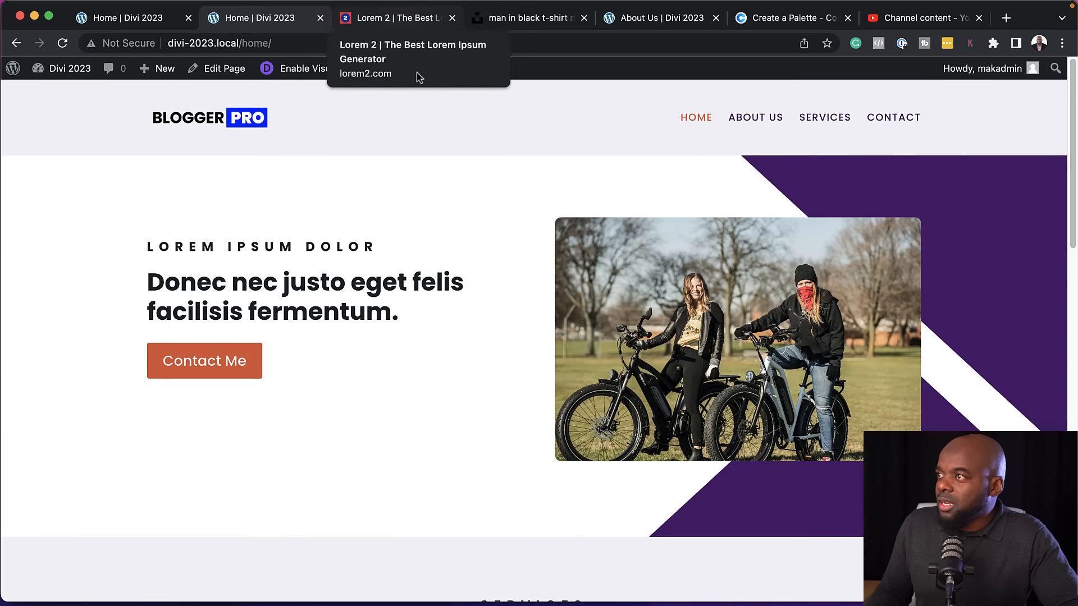
Open the Contact page in the visual builder, start building from scratch, and insert a one-column row with a Text module
left_click(904, 120)
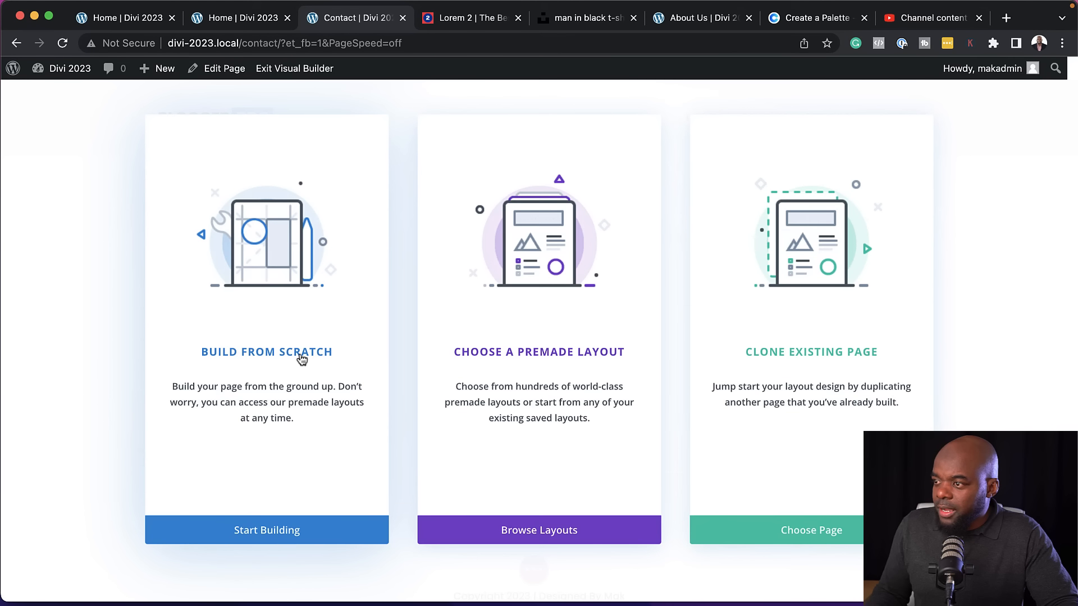
left_click(302, 360)
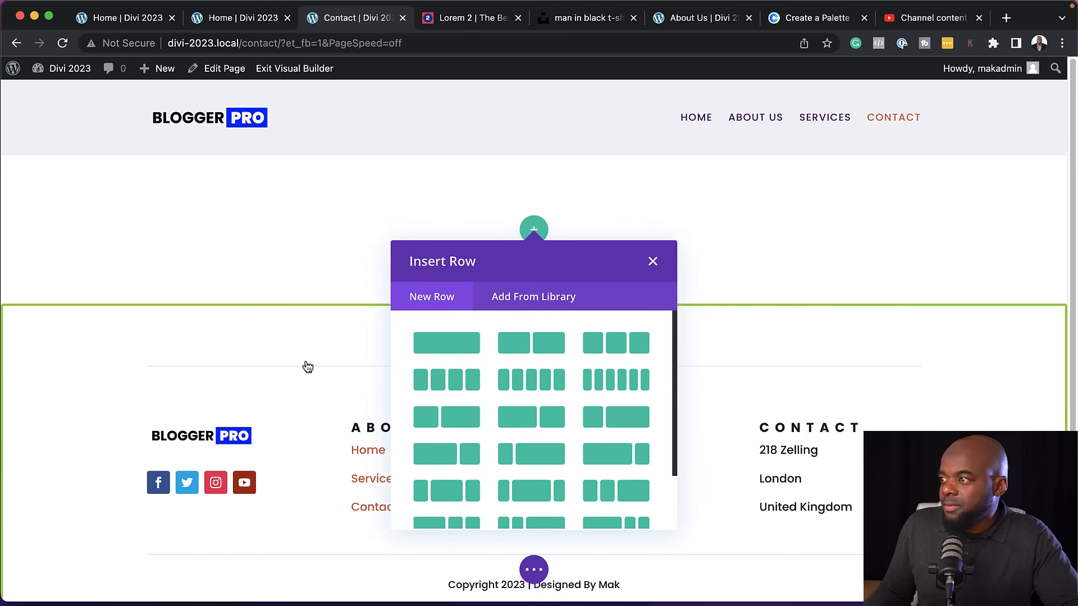
left_click(471, 347)
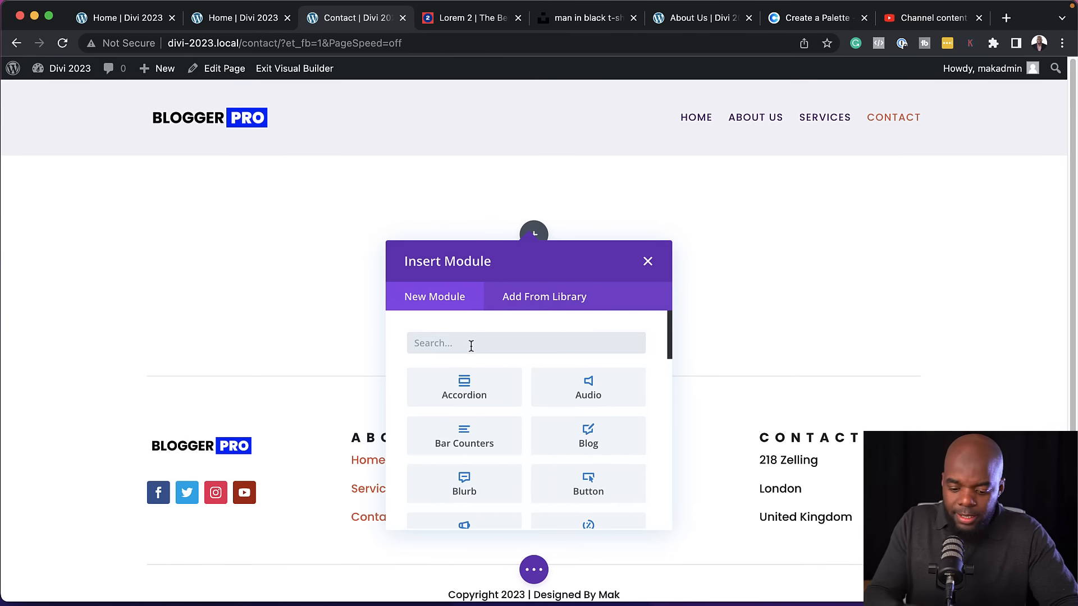
type("text")
left_click(464, 387)
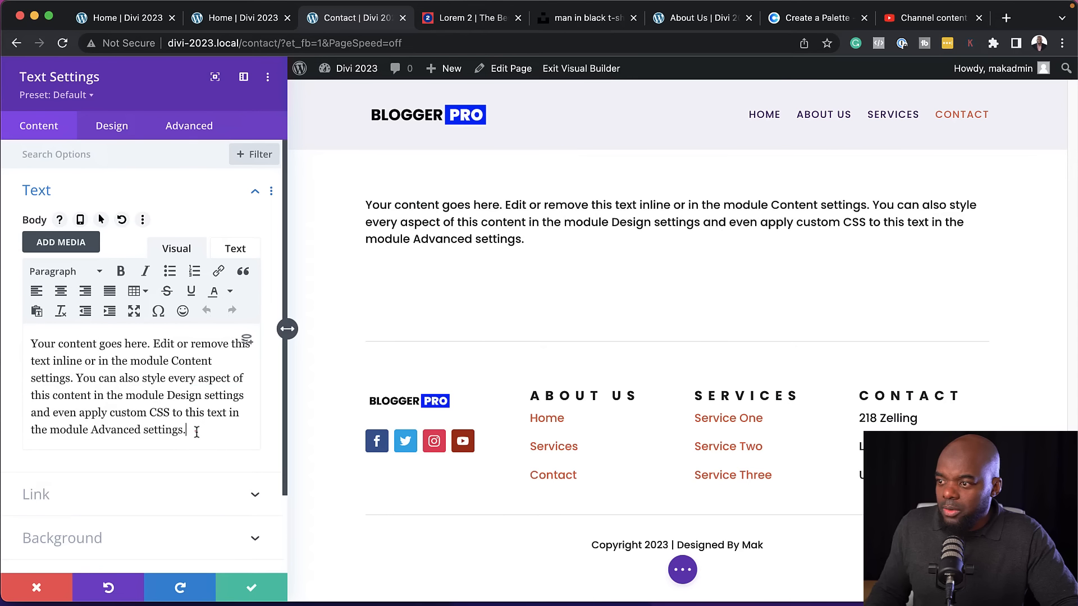
Replace the Text module's placeholder with "Contact Us" as a centered Heading 4 and save the module
triple_click(197, 432)
type("C")
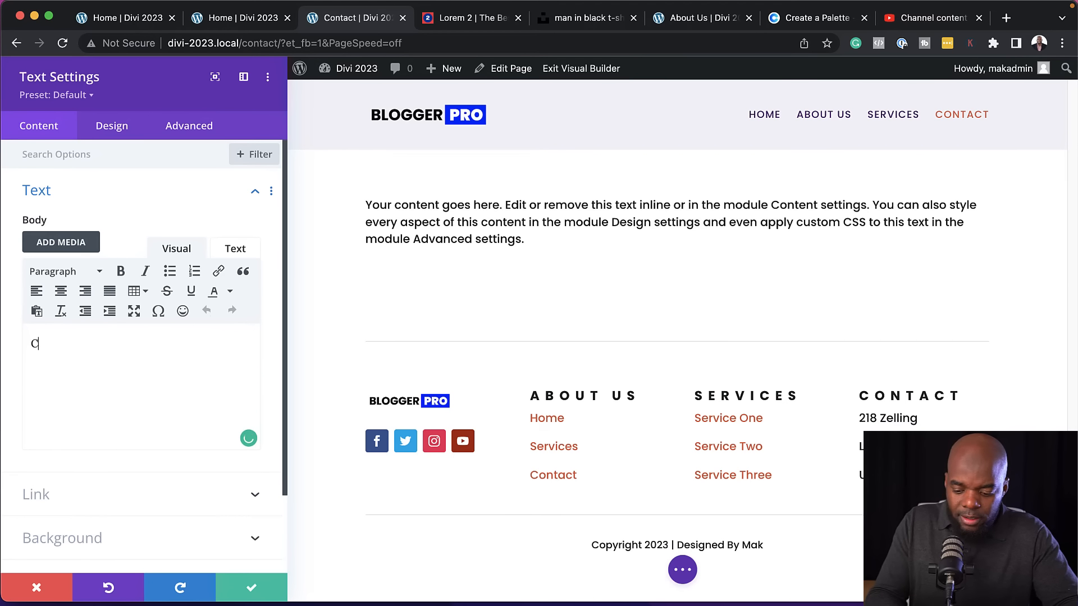
type("ontact Us")
key("ctrl+a")
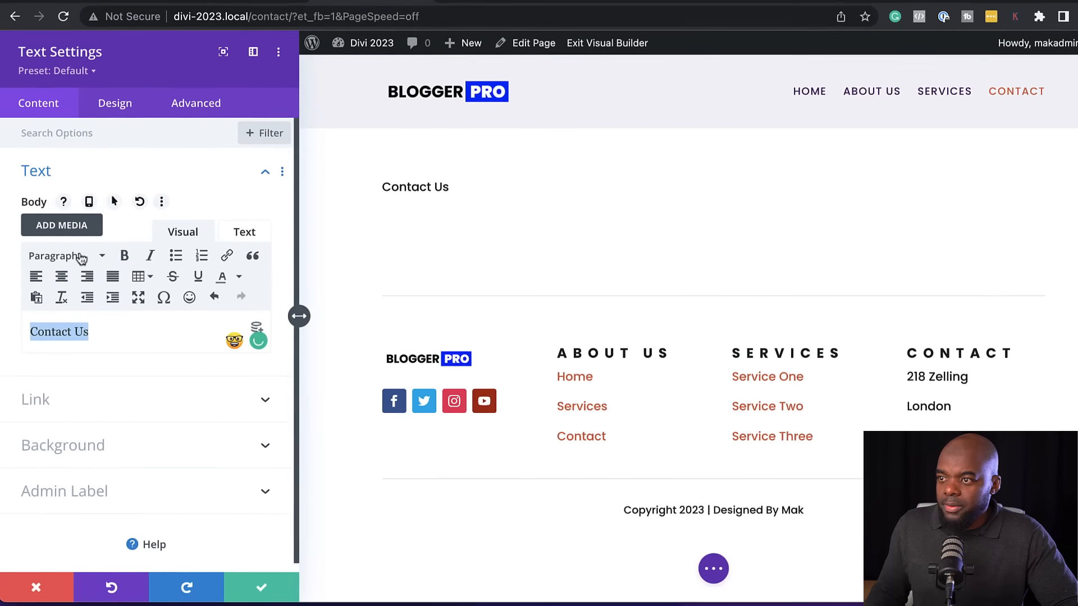
left_click(76, 270)
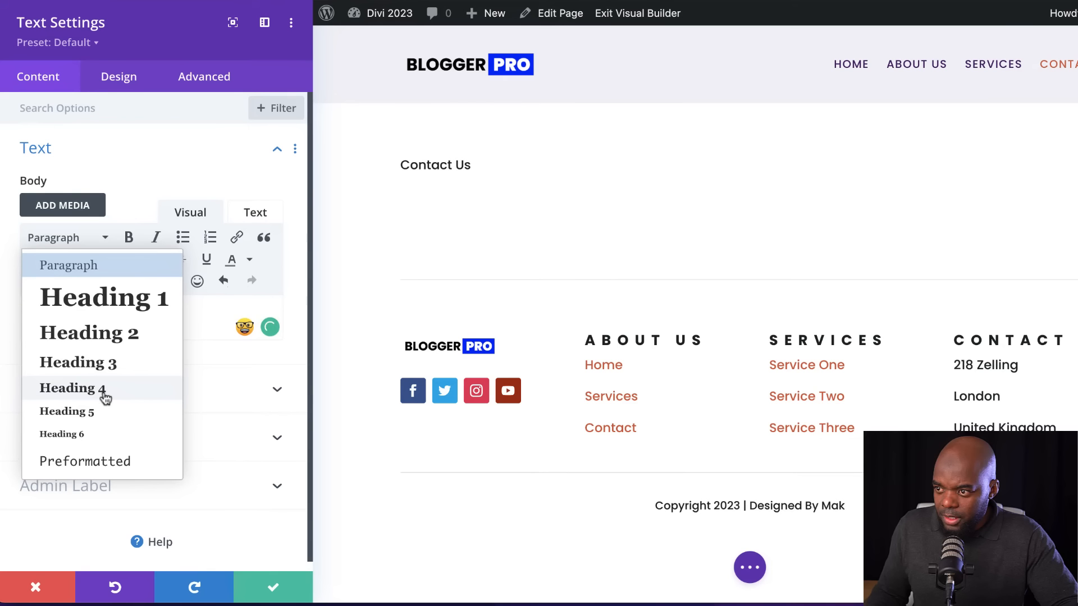
left_click(73, 389)
left_click(63, 260)
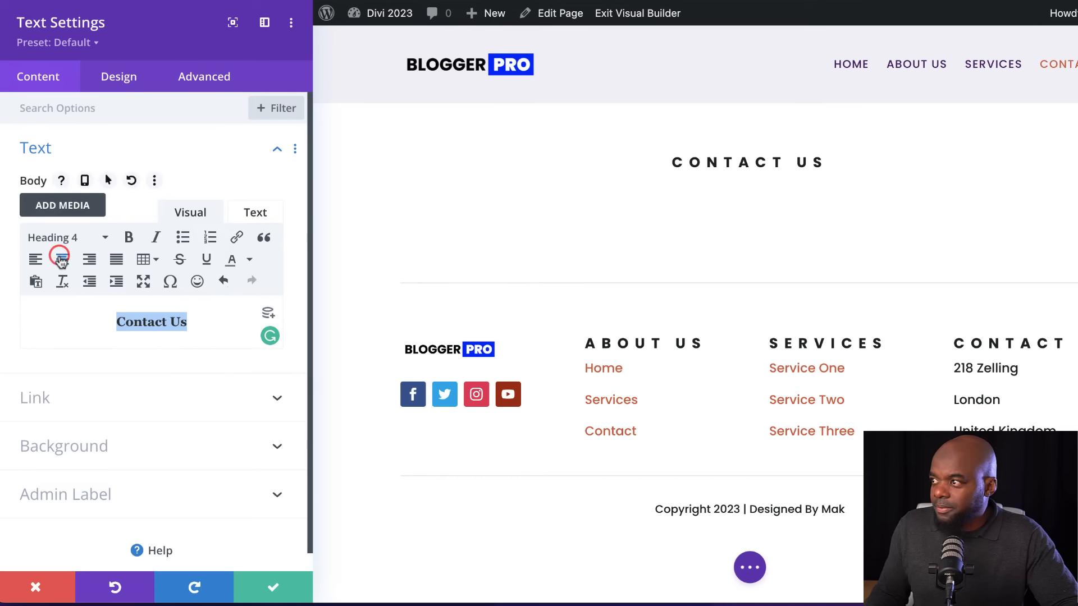
left_click(273, 587)
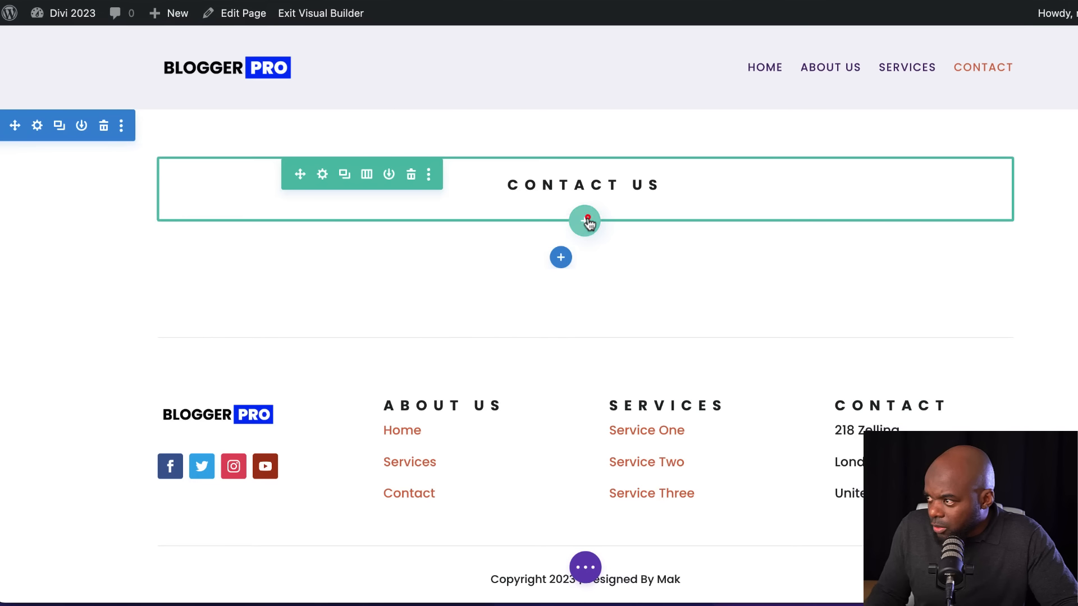
Add a row of two equal columns below the Contact Us heading and insert a Contact Form module in its first column
left_click(585, 220)
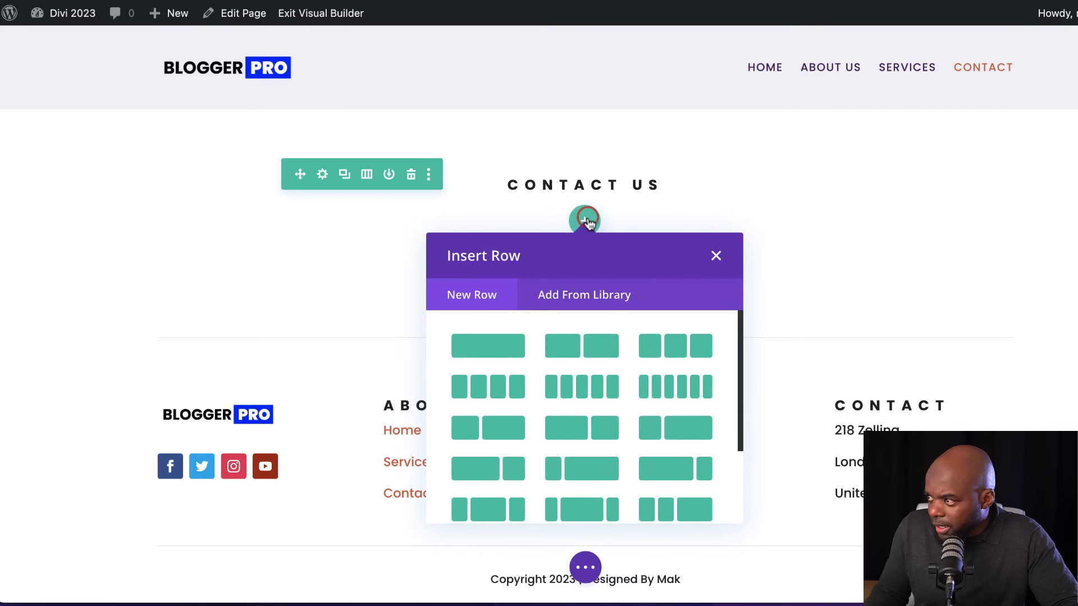
left_click(594, 356)
type("contac")
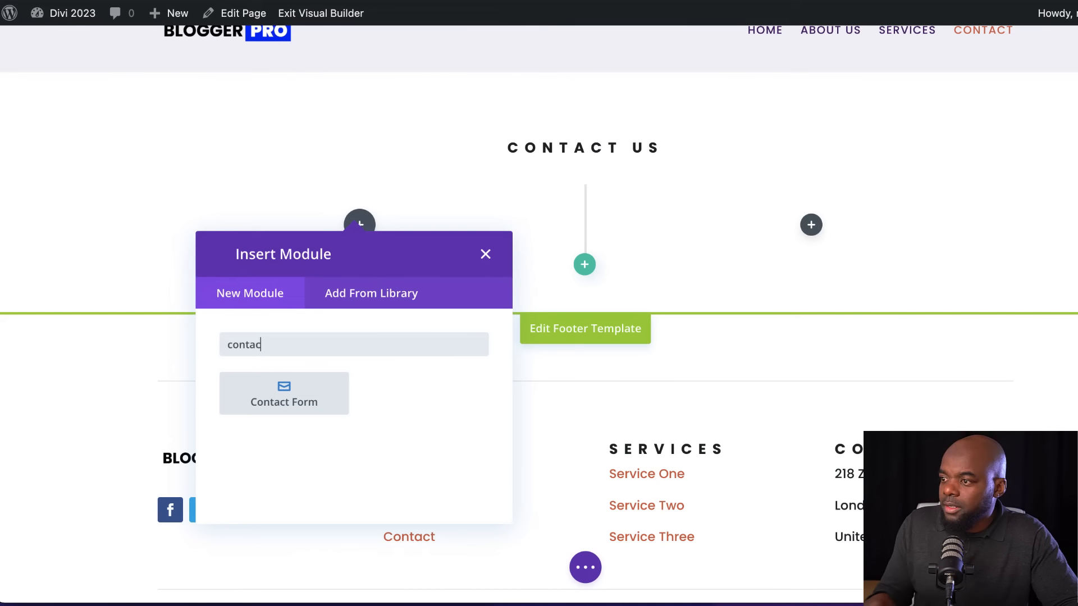
key("Return")
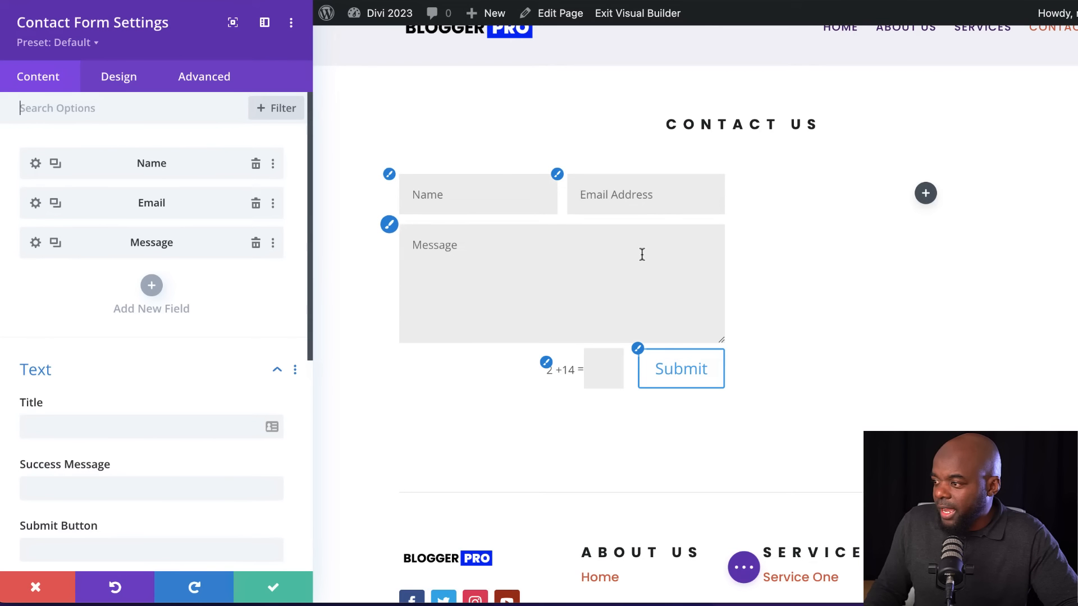
Set the contact form fields' background color to #f3f3f7, text color to #172226 and focus text color to #4f1271
left_click(389, 175)
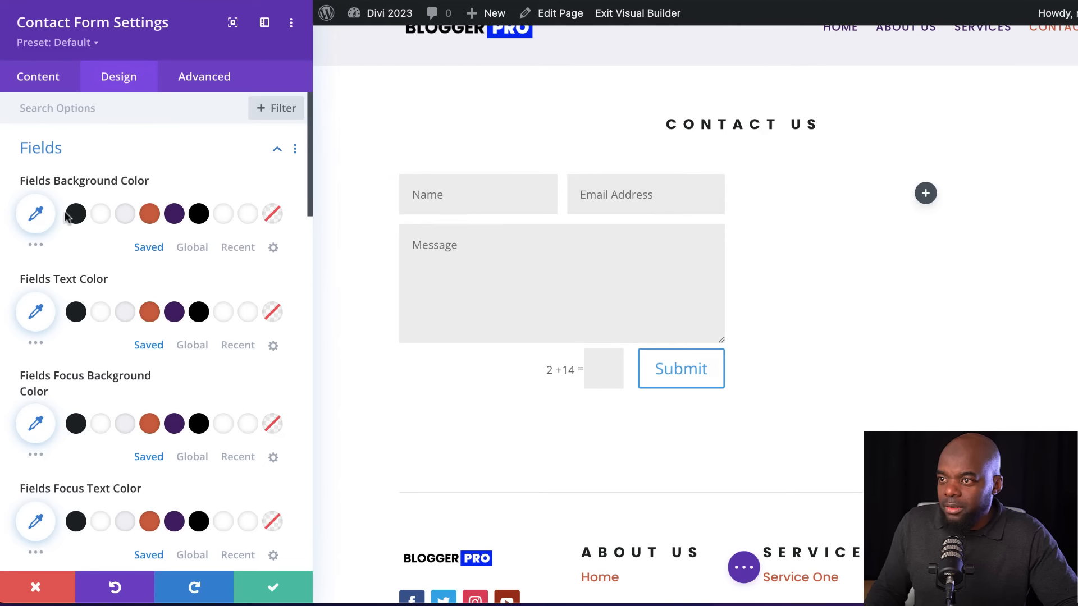
left_click(125, 216)
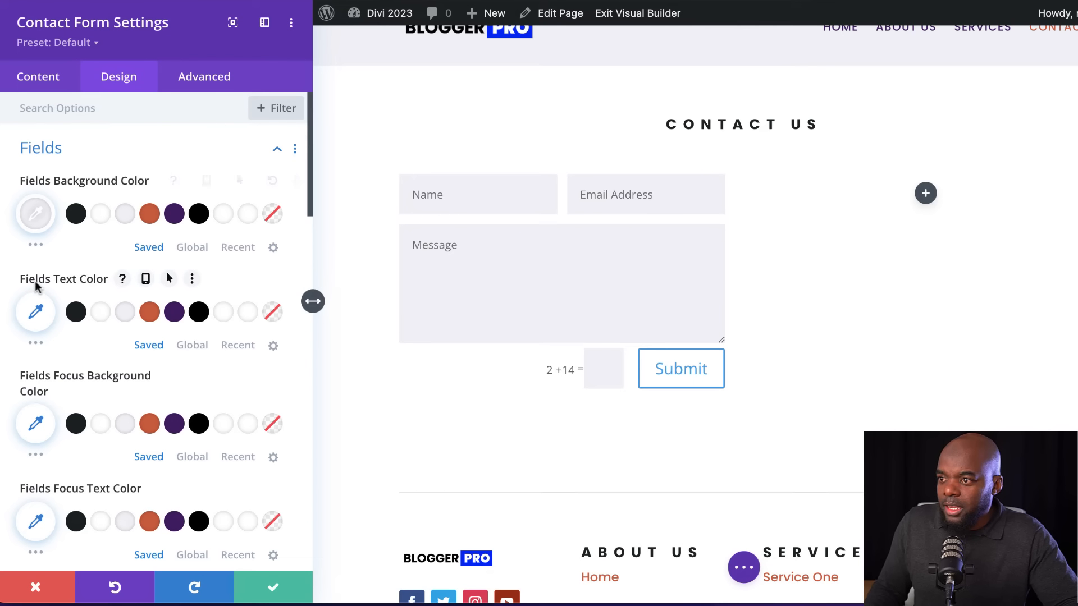
left_click(77, 313)
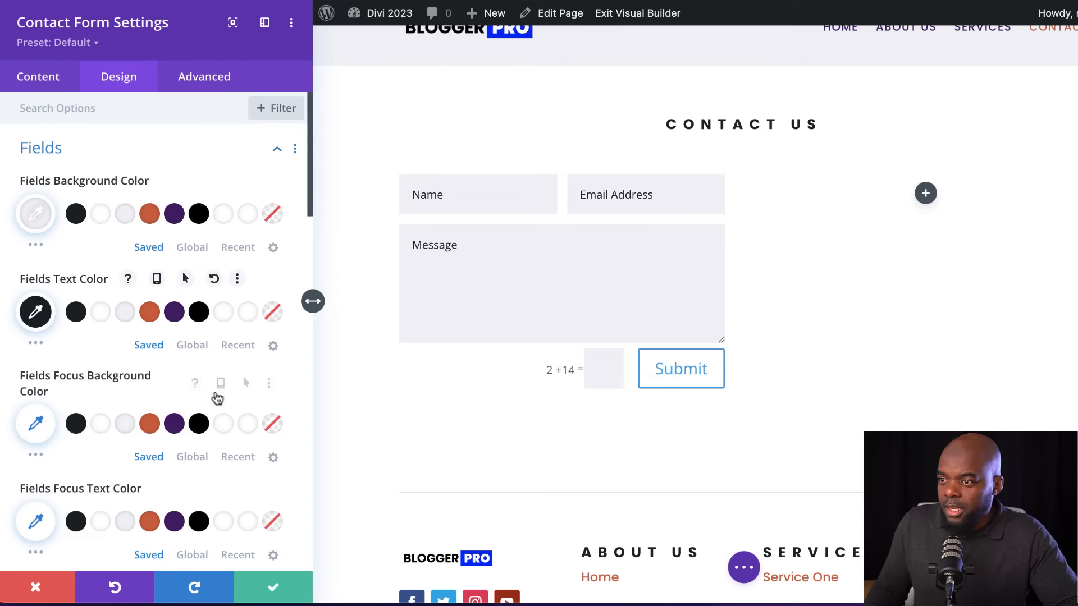
scroll(234, 386, "down", 2)
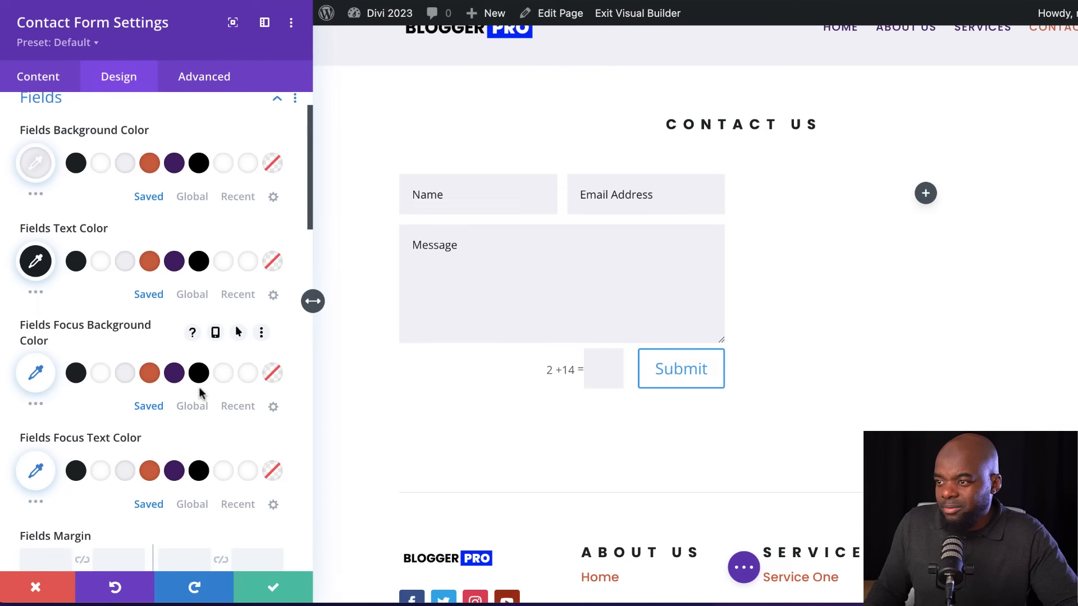
scroll(215, 410, "down", 5)
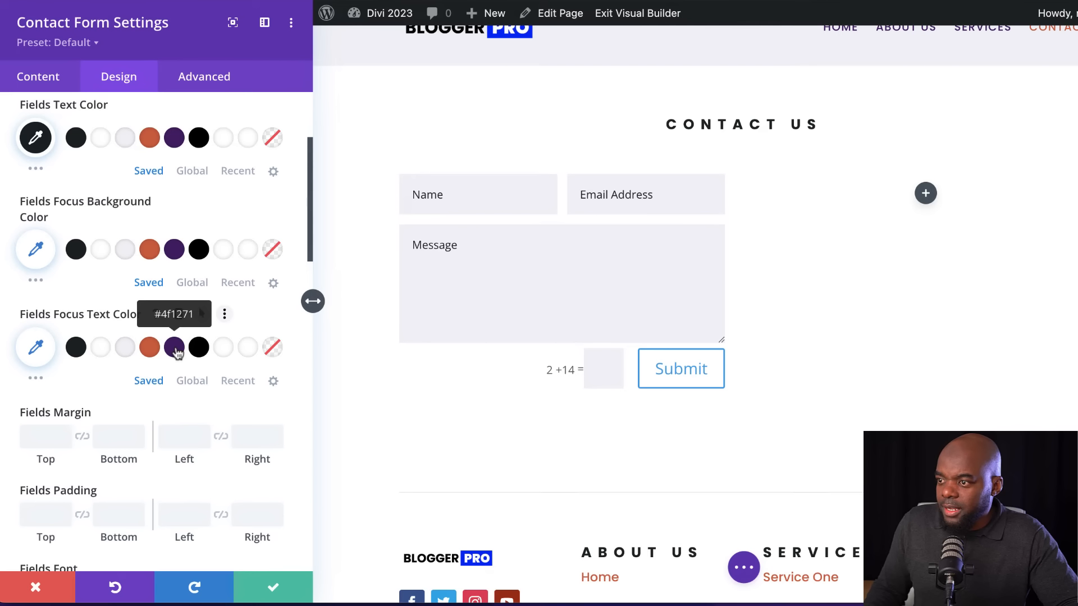
left_click(175, 348)
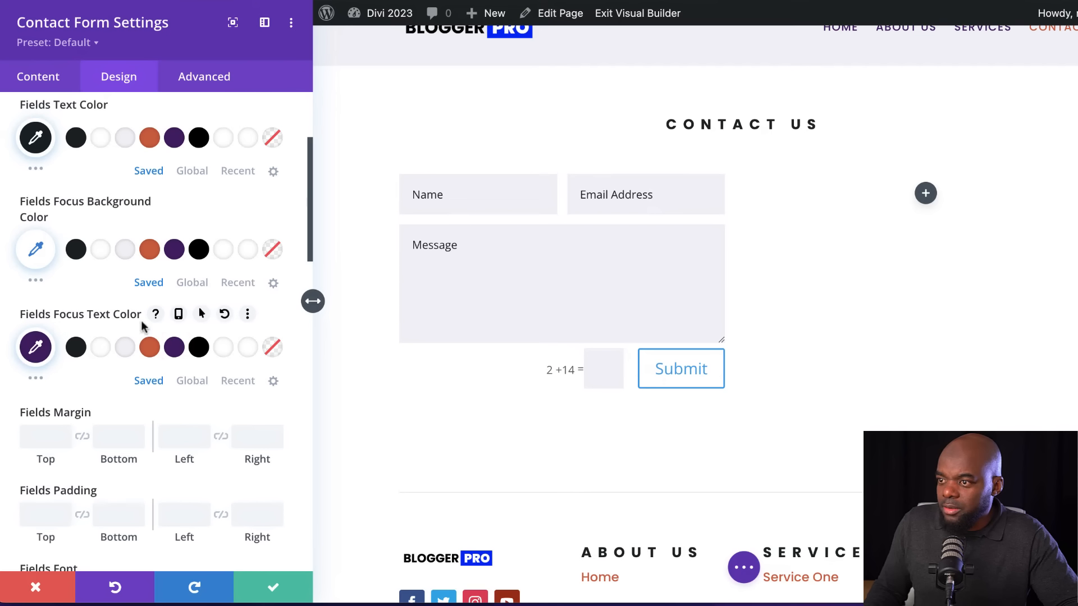
Set the contact form fields' font to Poppins and their text size to 15px
scroll(157, 441, "down", 2)
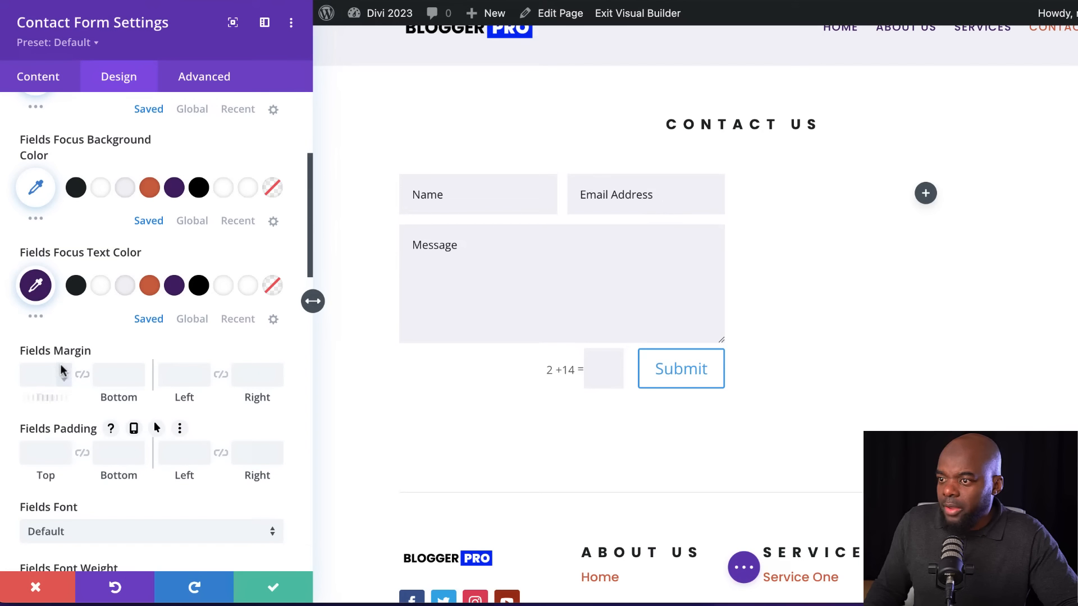
scroll(155, 441, "down", 6)
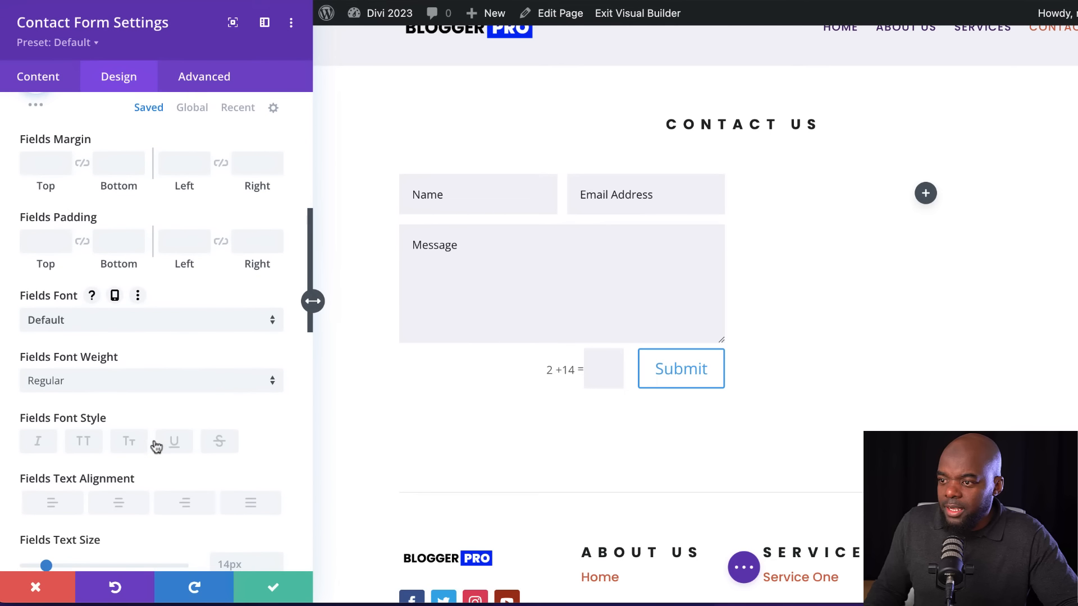
left_click(120, 324)
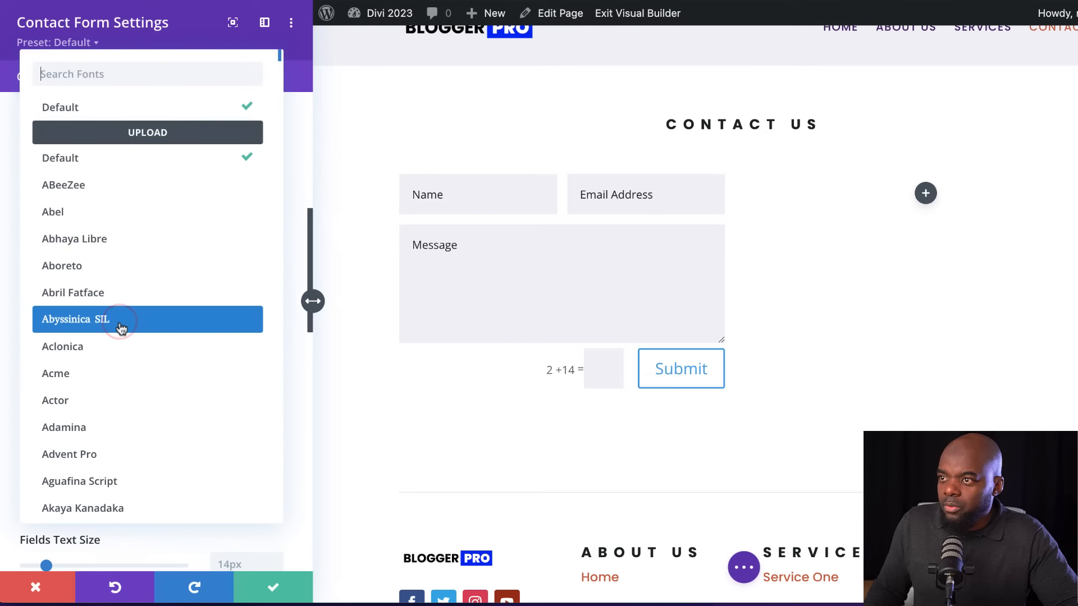
type("p")
left_click(92, 111)
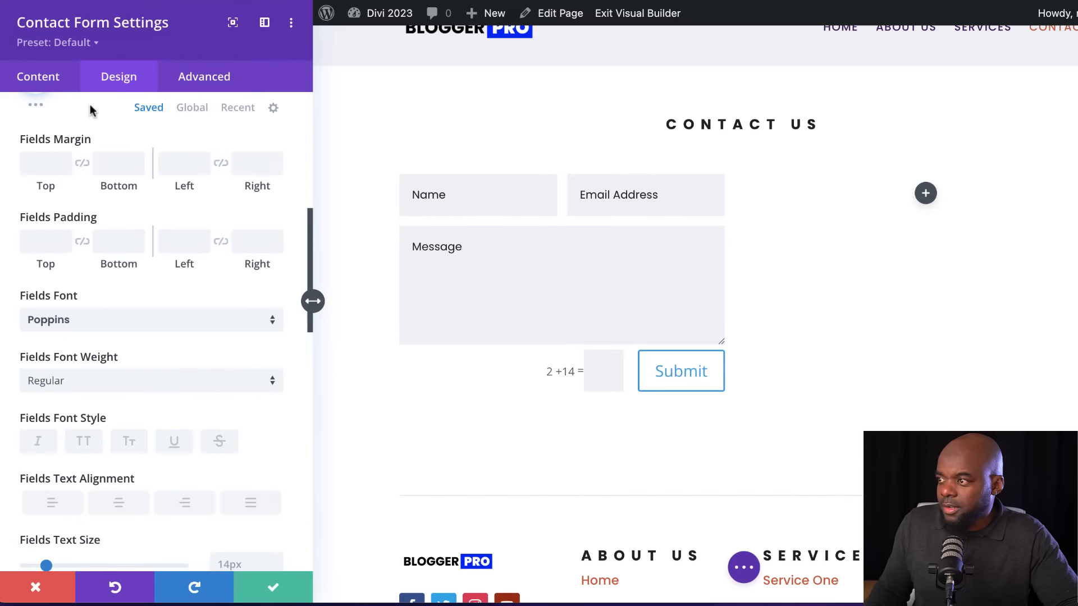
scroll(173, 349, "down", 4)
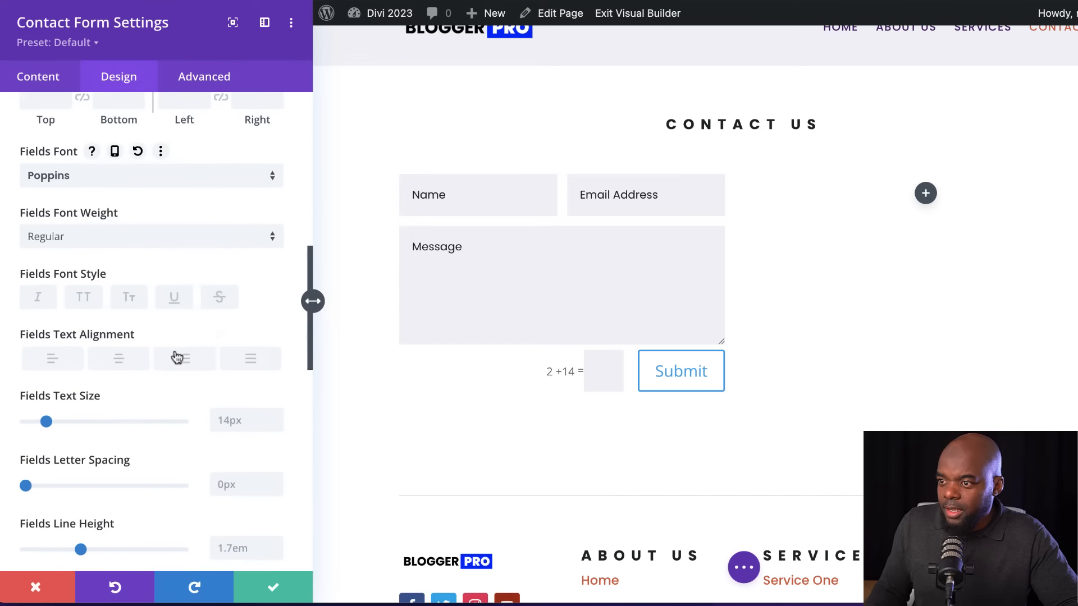
left_click(277, 416)
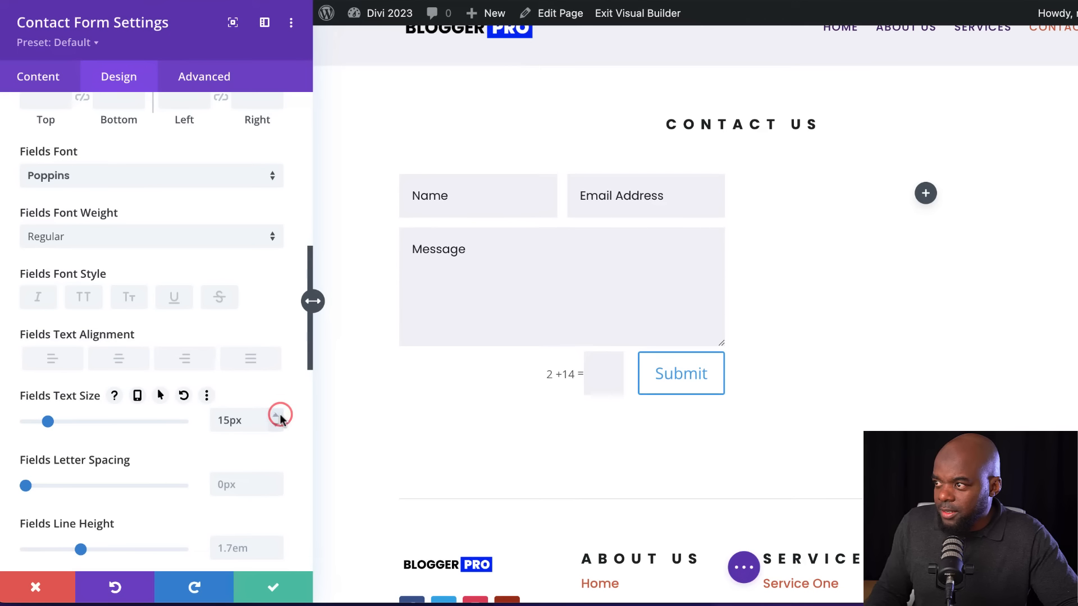
Set the contact form fields' text size to 16px and their top and bottom padding to 20px
left_click(278, 416)
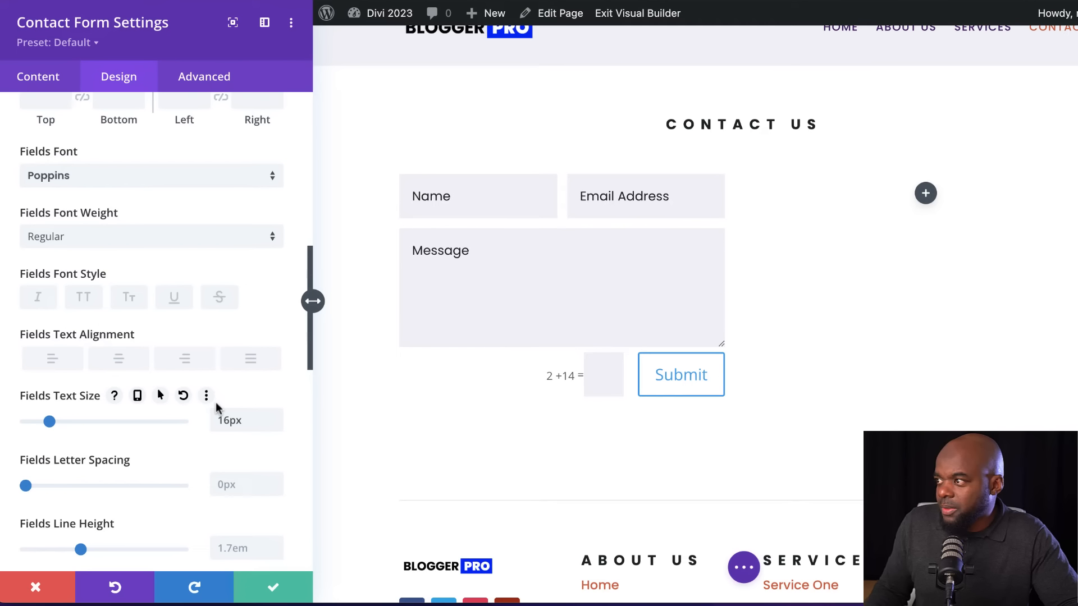
scroll(188, 446, "down", 12)
scroll(190, 444, "up", 15)
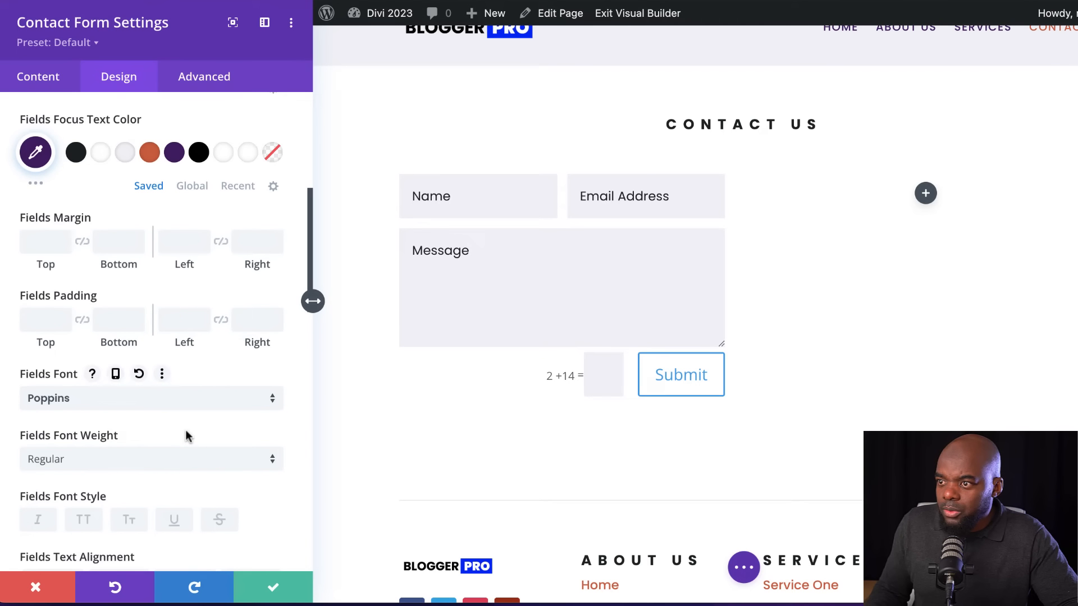
left_click(37, 320)
type("1")
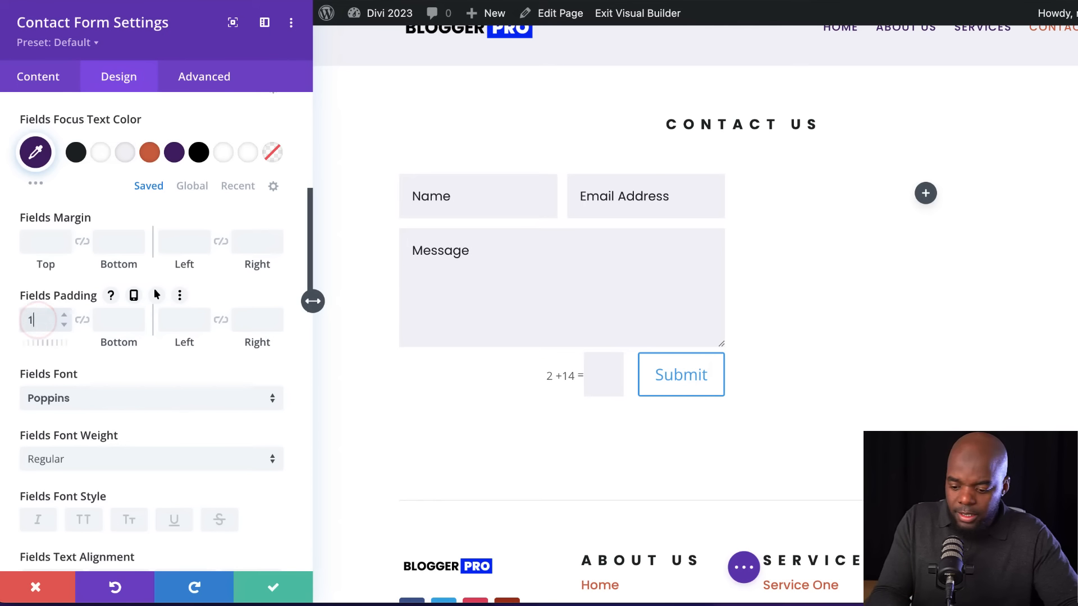
type("0")
left_click(83, 320)
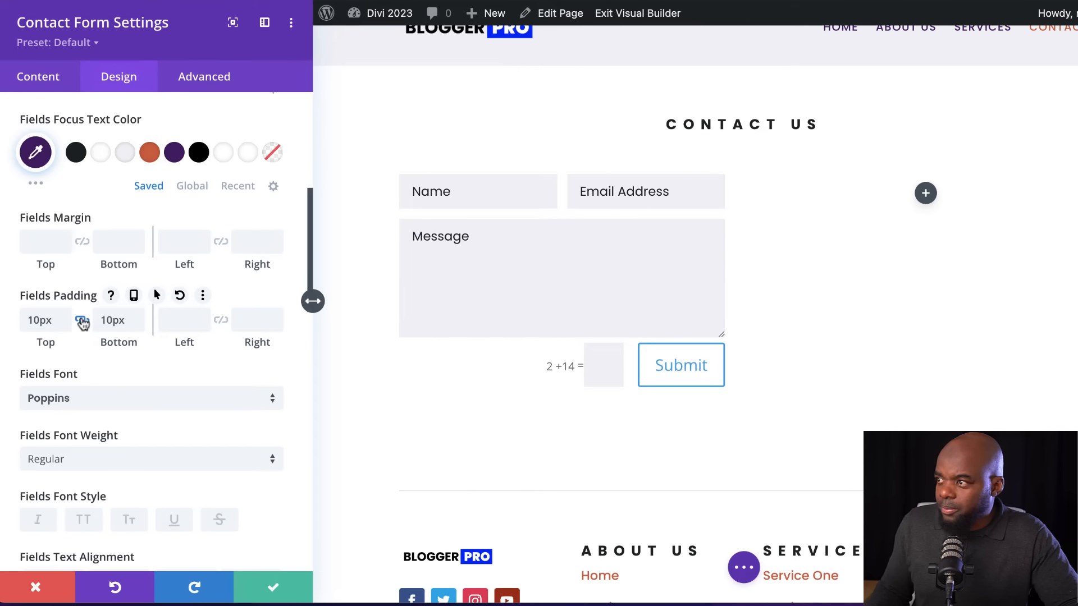
left_click(140, 315)
left_click(140, 315)
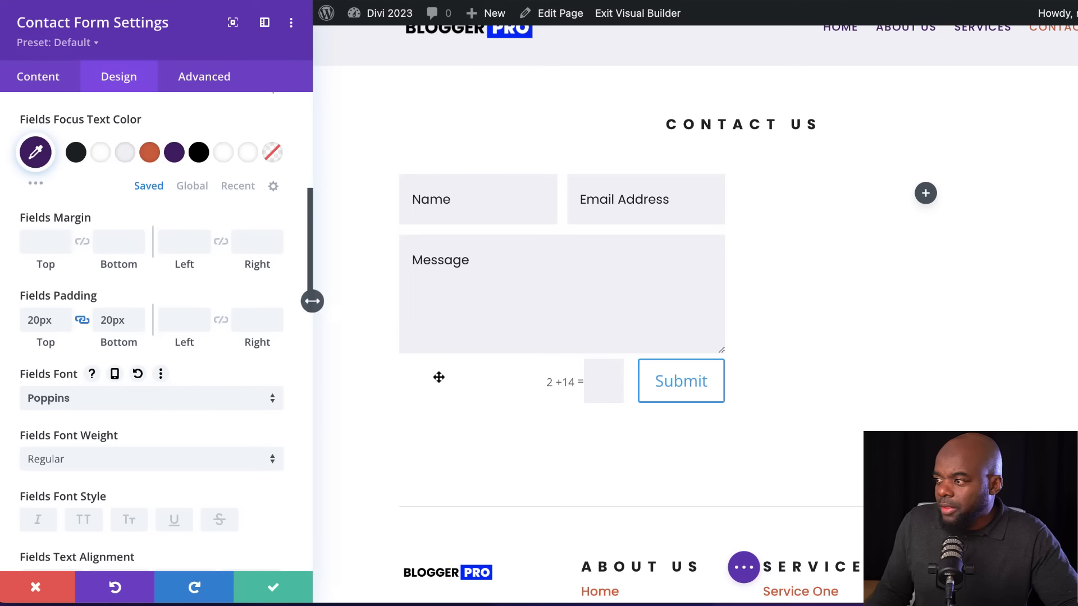
Enable custom styles for the Submit button, with text color #f3f3f7 and #d95d39 as both background and border color
left_click(638, 360)
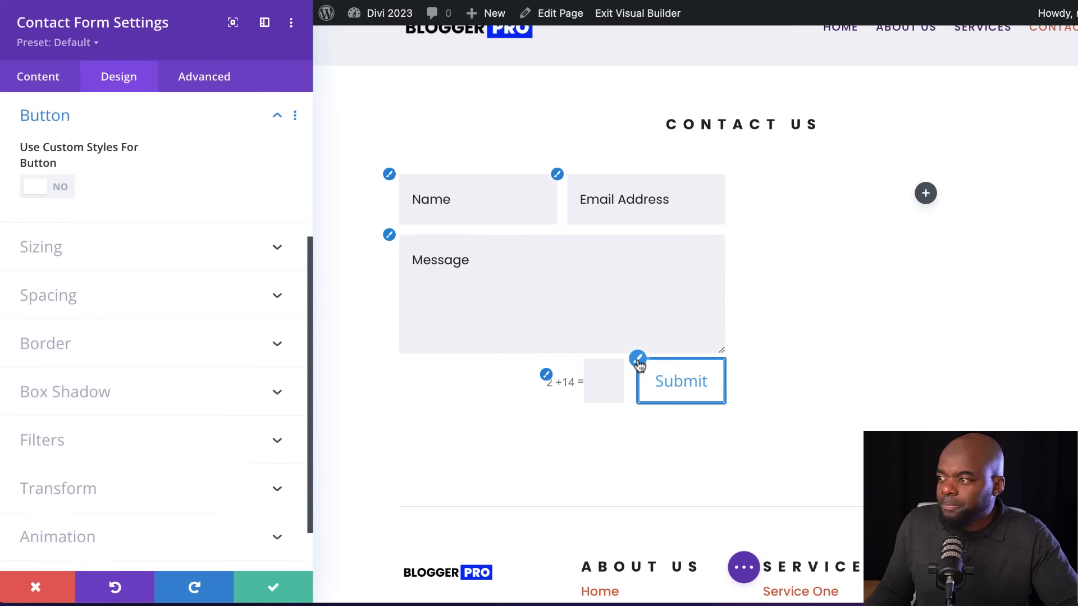
left_click(66, 189)
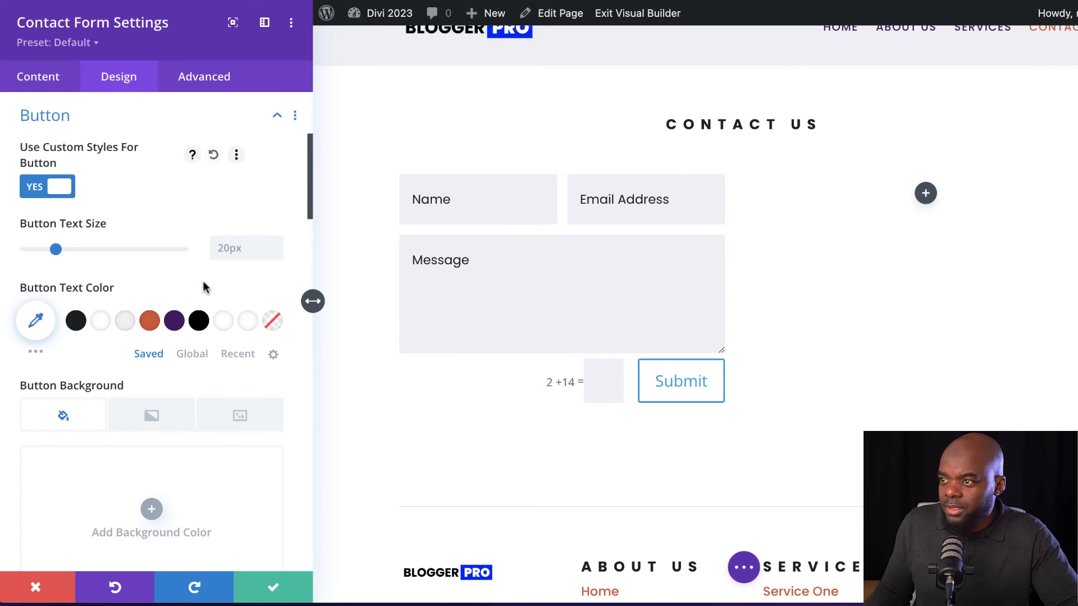
left_click(124, 318)
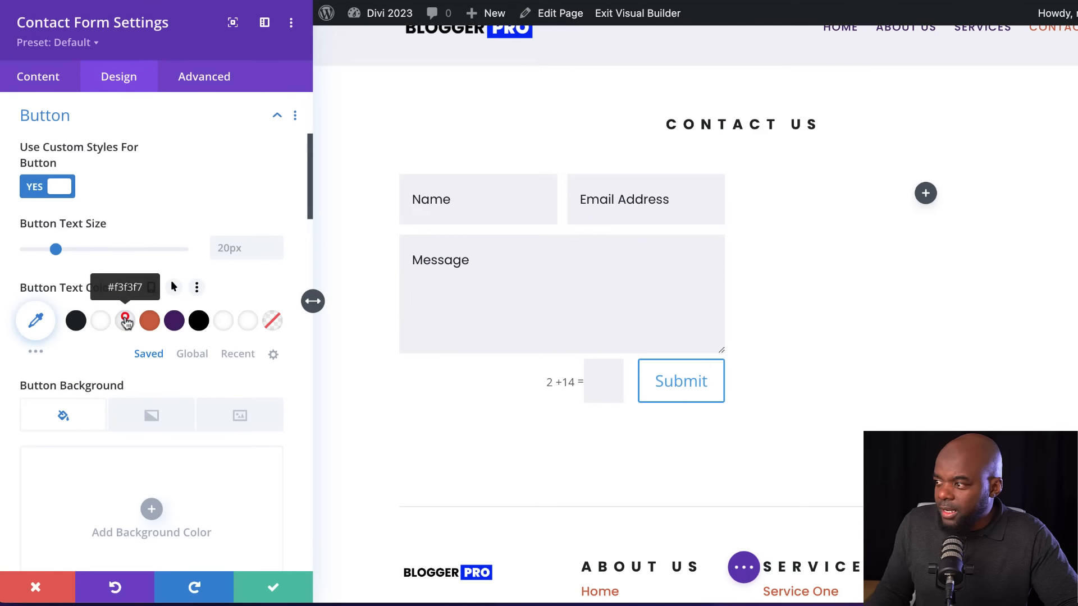
scroll(141, 336, "down", 3)
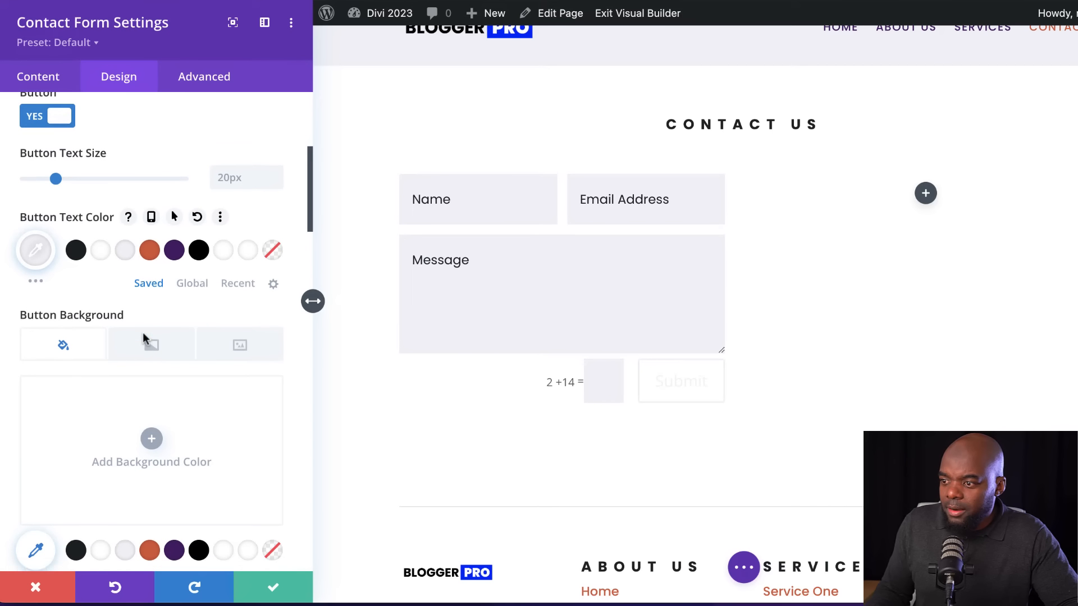
left_click(150, 491)
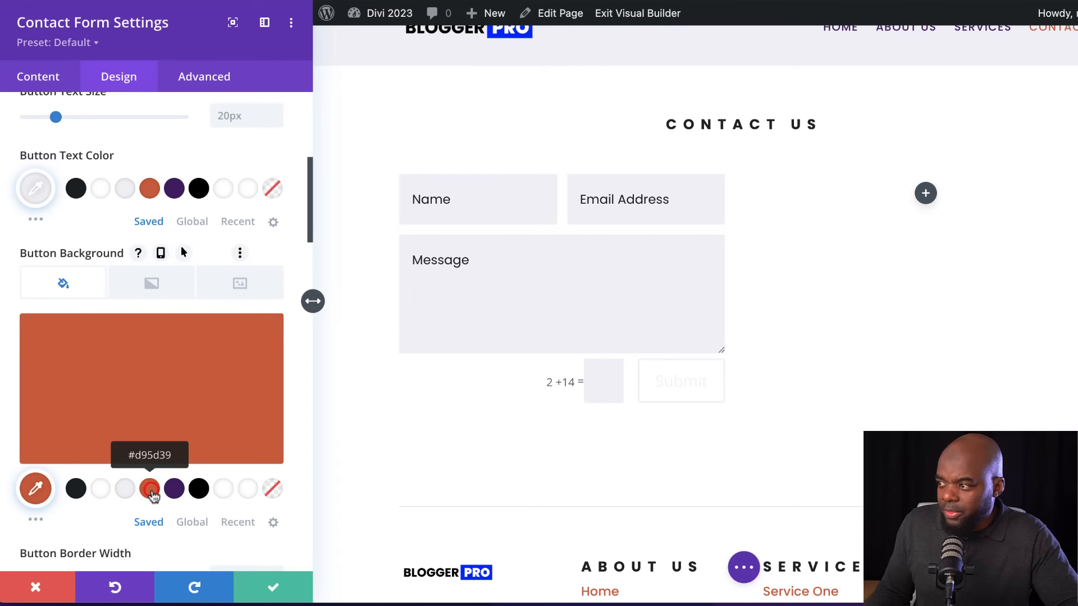
scroll(171, 467, "down", 4)
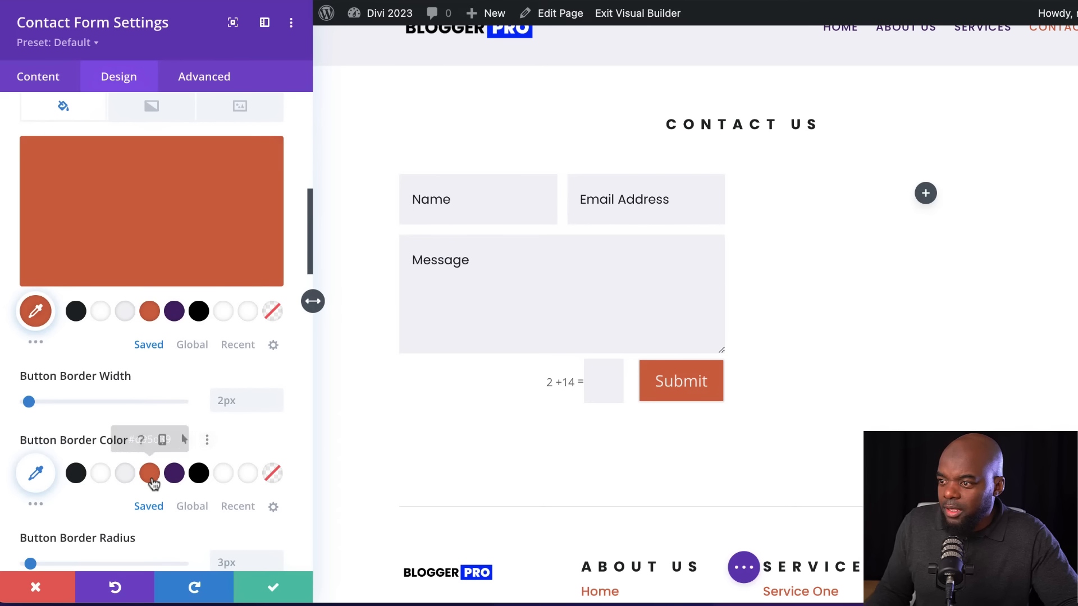
left_click(150, 473)
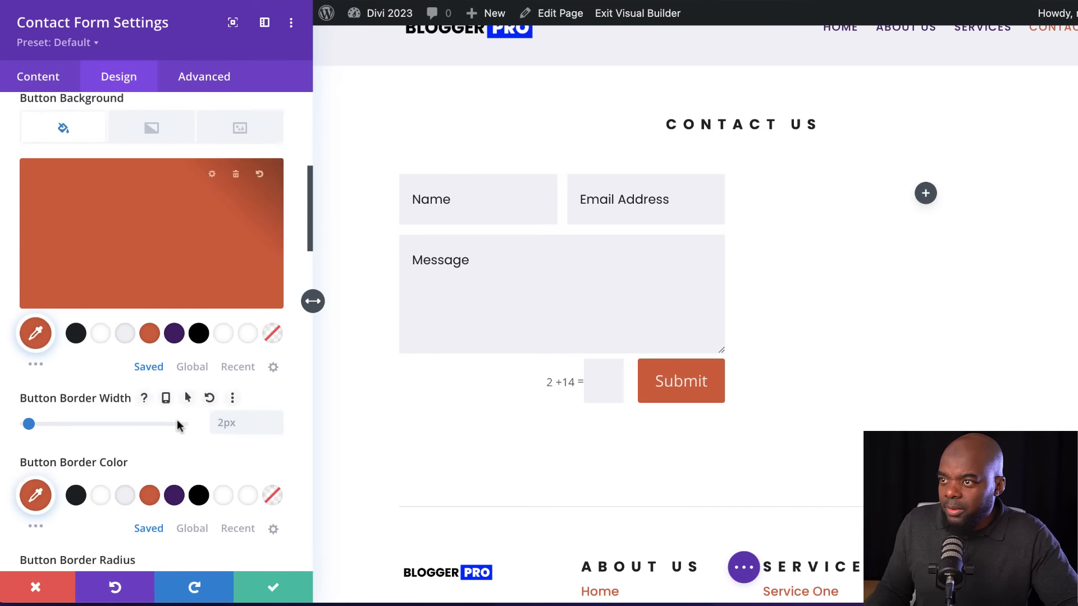
Set the Submit button's font to Poppins
scroll(176, 424, "down", 5)
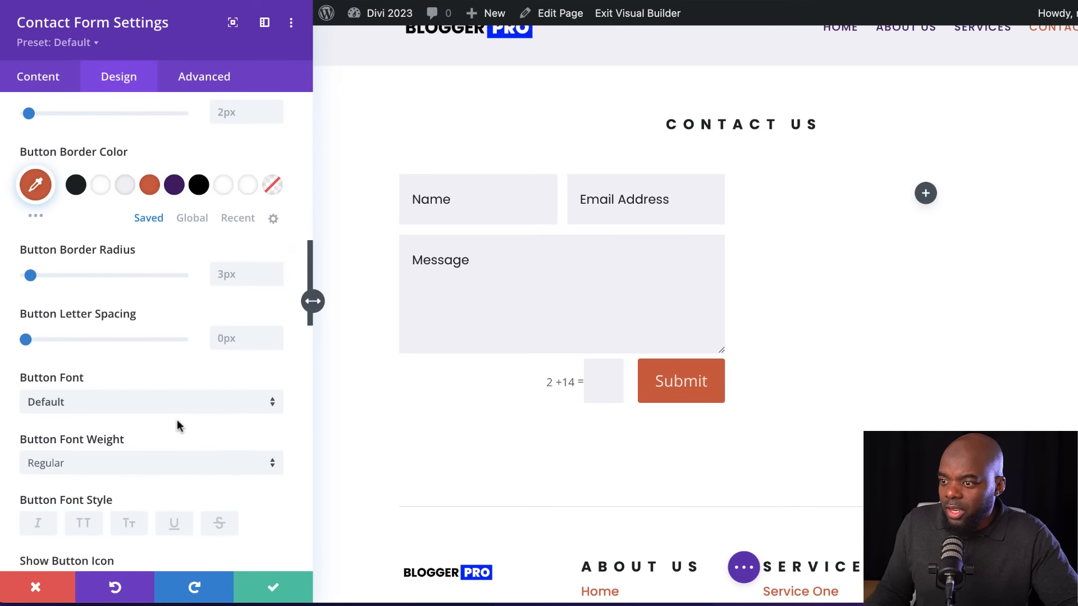
left_click(115, 403)
type("popp")
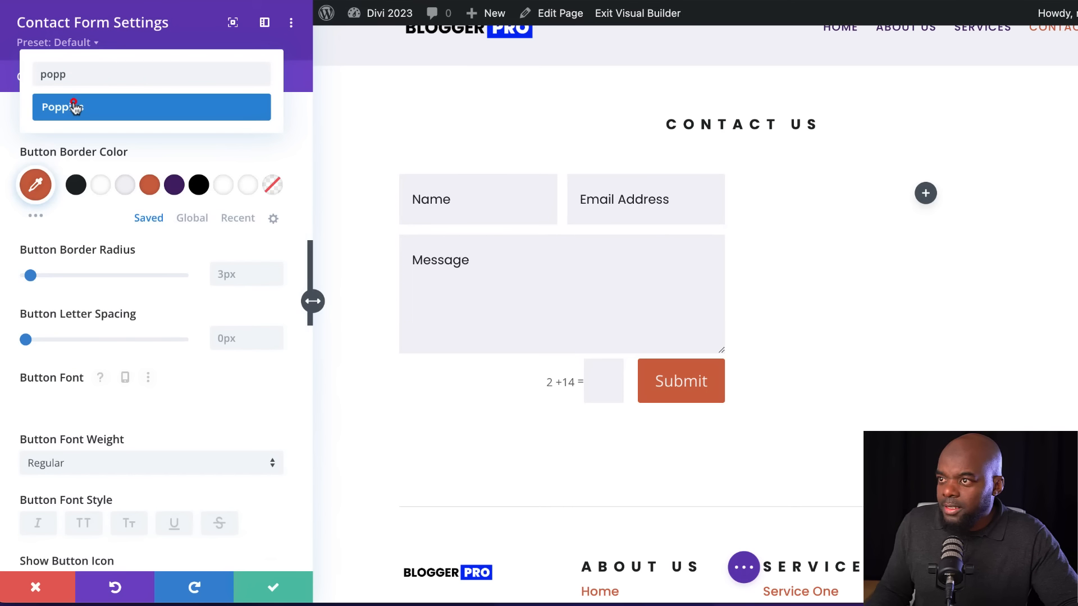
left_click(75, 108)
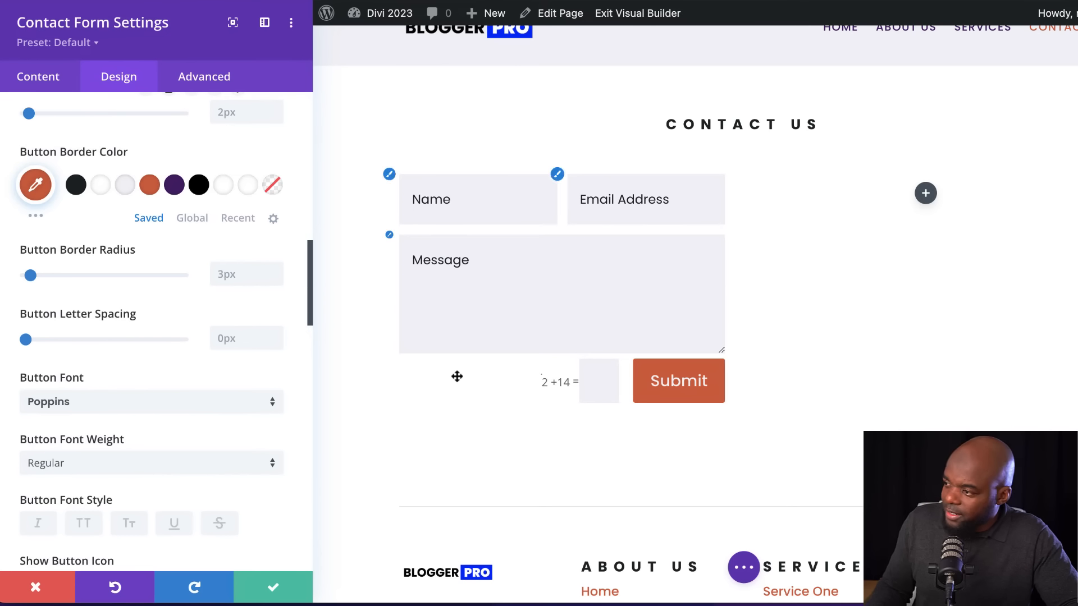
Style the captcha text with the Poppins font at 16px in color #172226 and save the contact form module
left_click(540, 376)
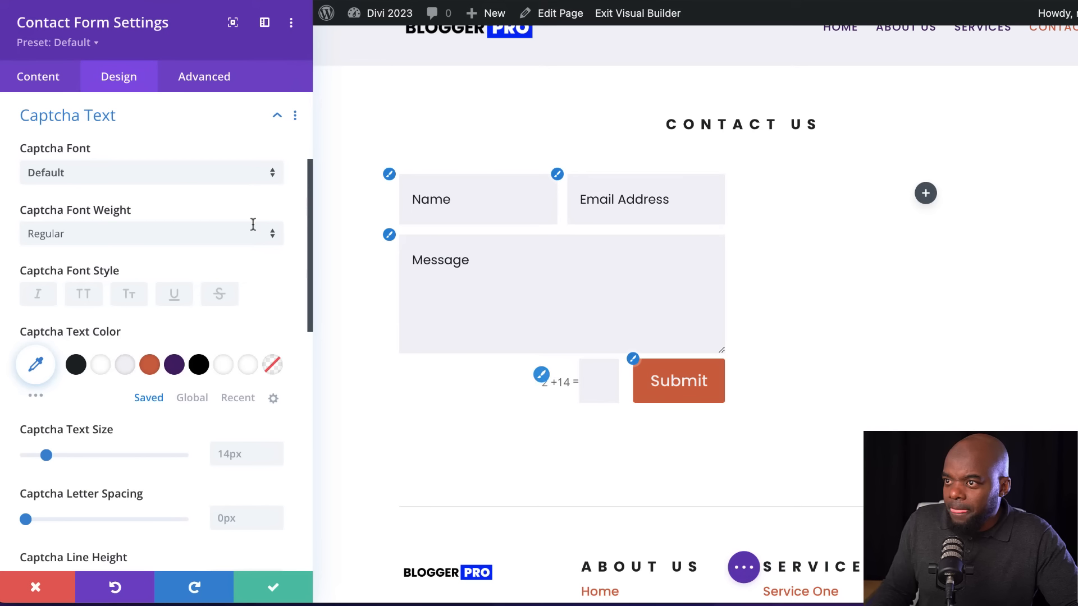
left_click(133, 175)
type("popp")
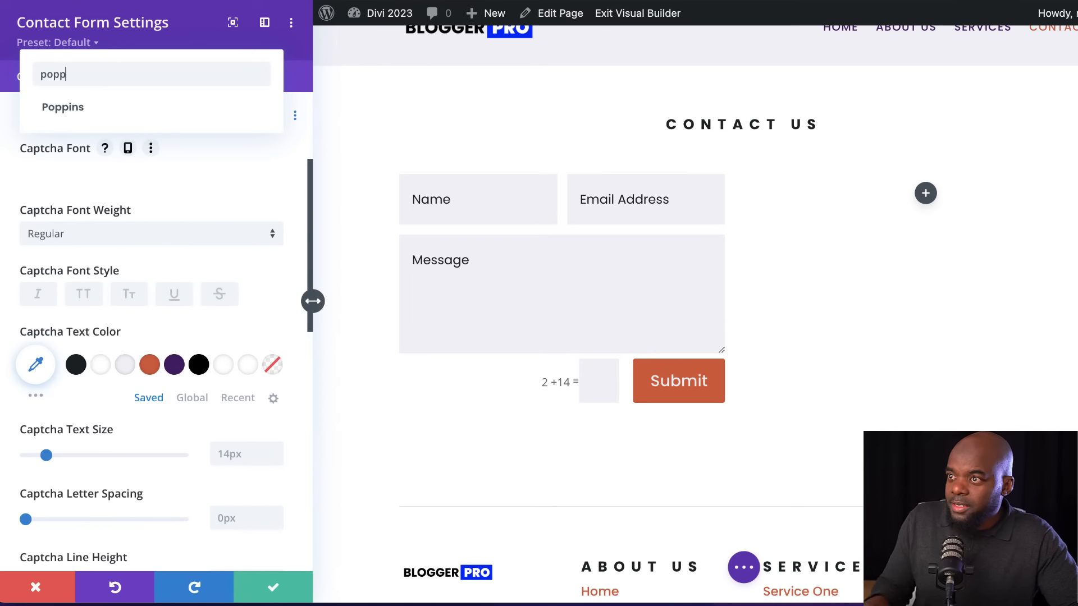
left_click(149, 108)
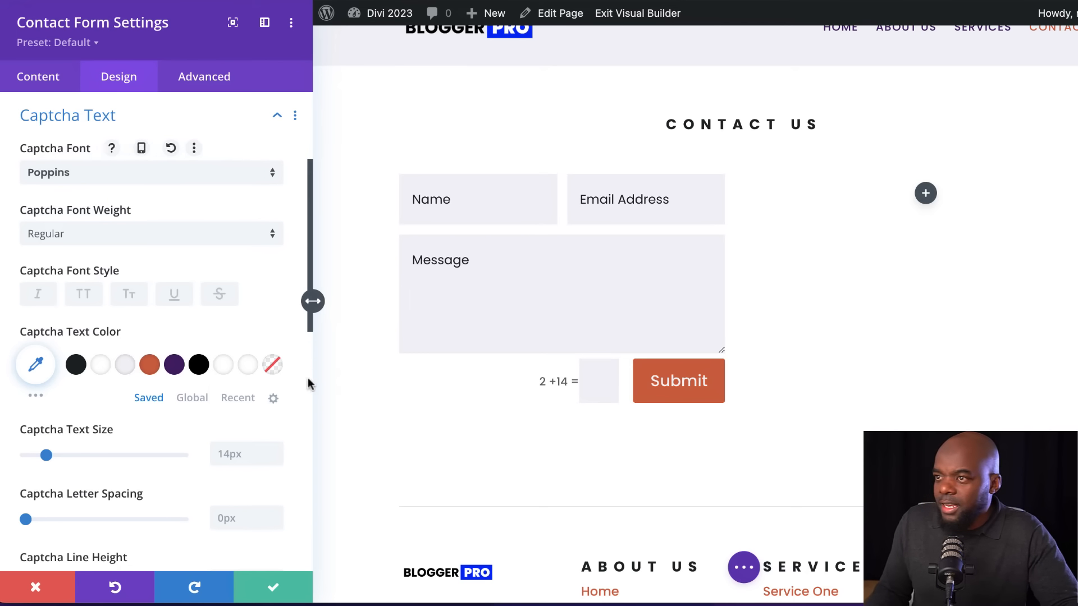
left_click(276, 452)
left_click(275, 452)
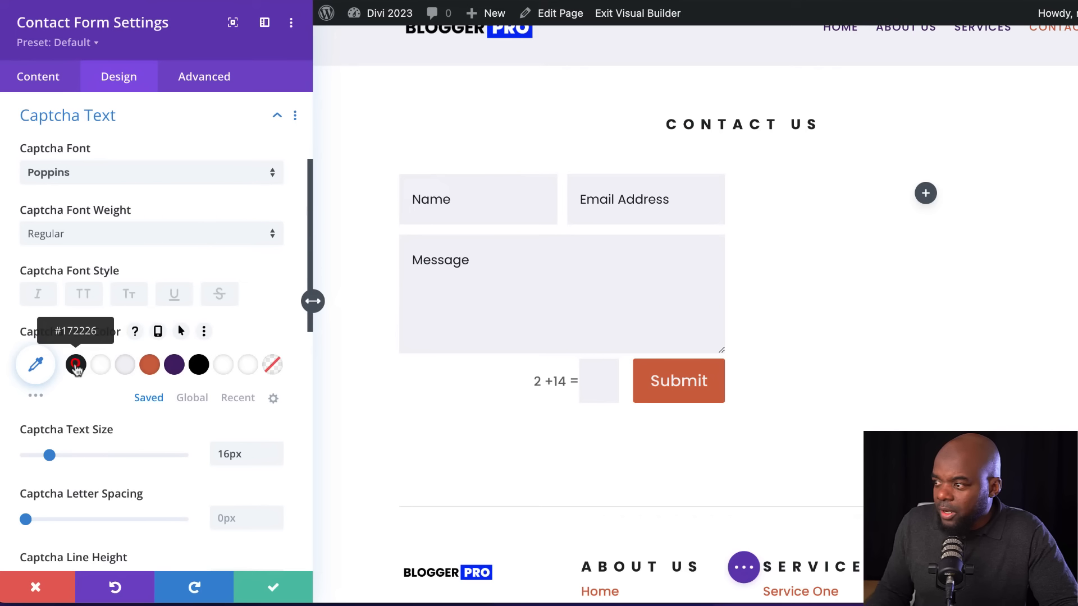
left_click(76, 365)
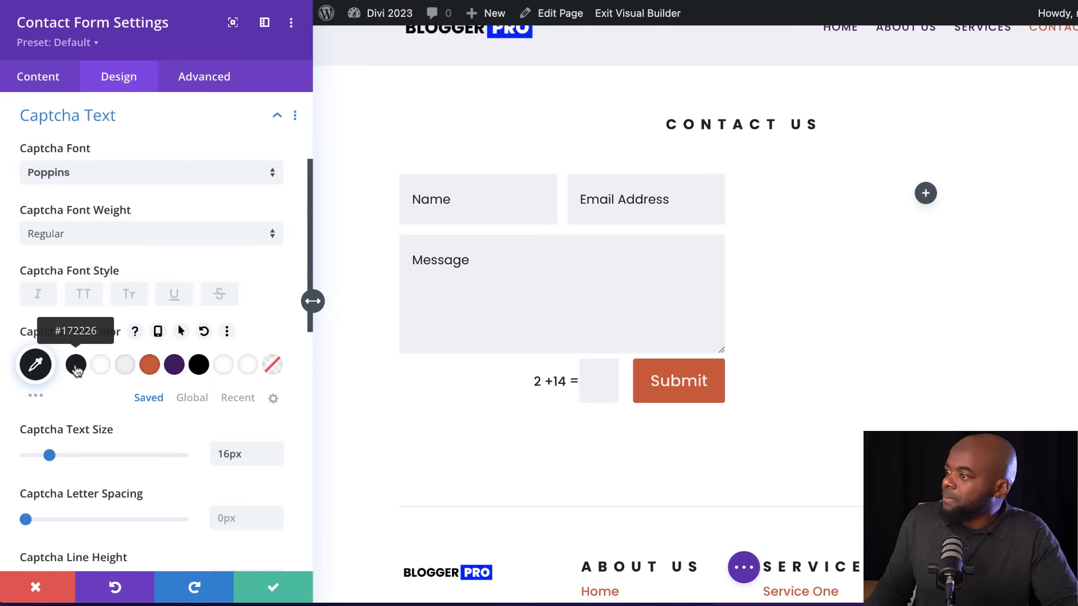
left_click(273, 590)
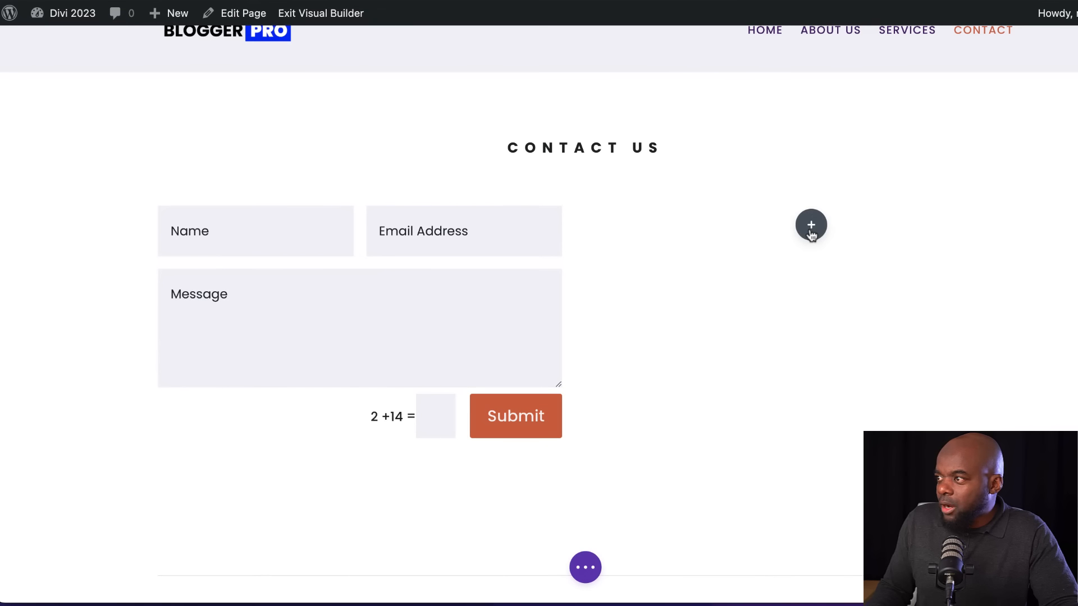
Insert a Text module in the empty second column beside the contact form
left_click(811, 225)
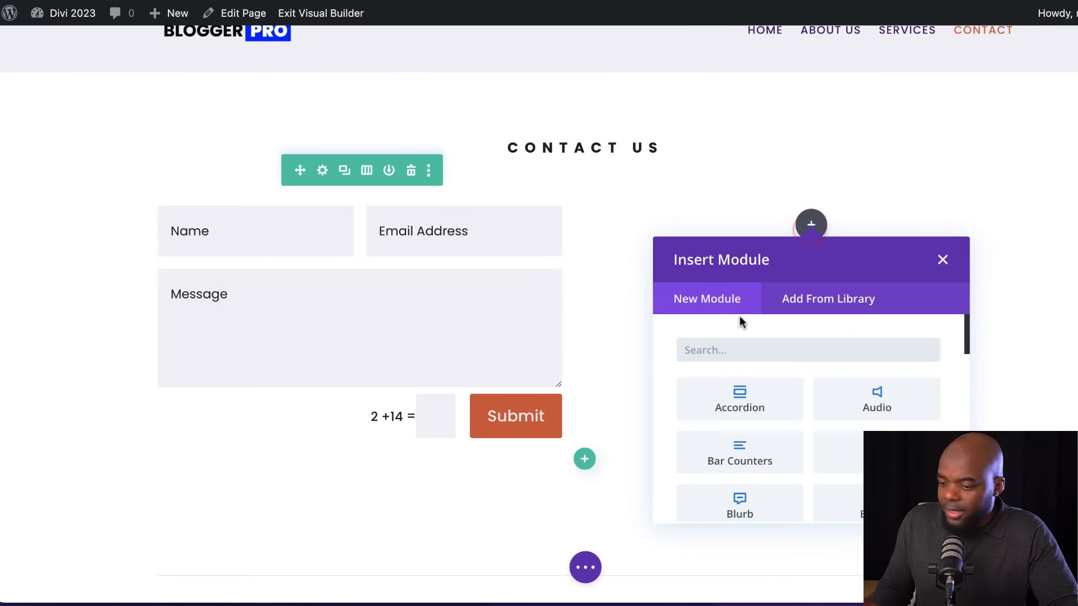
type("text")
left_click(740, 397)
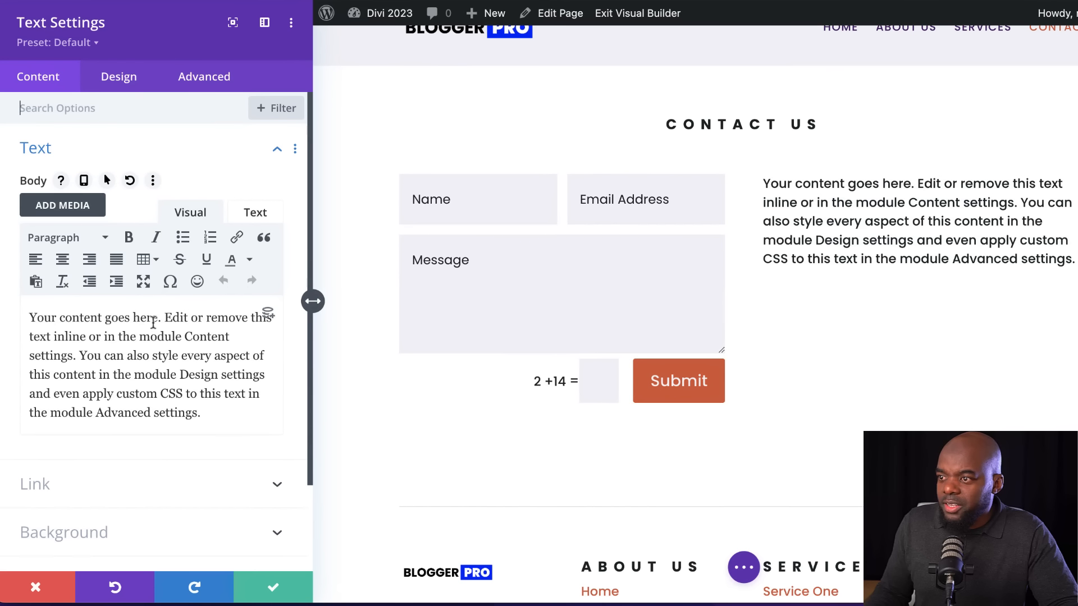
Replace the first sentence of the Text module's placeholder with the business's postal address, split over three lines
left_click_drag(161, 319, 29, 310)
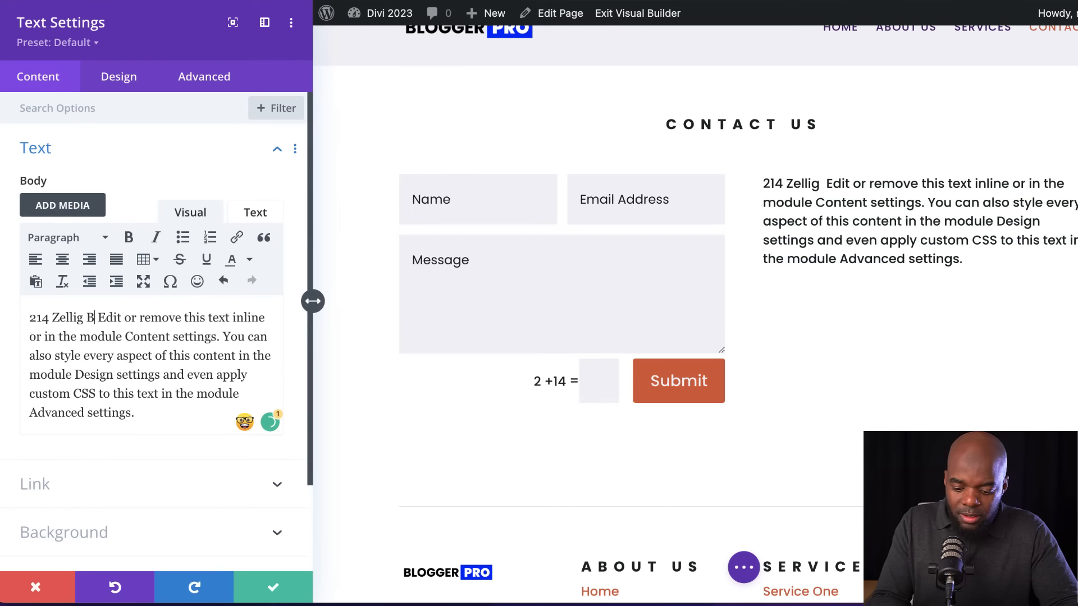
key("Return")
key("Return")
key("Return")
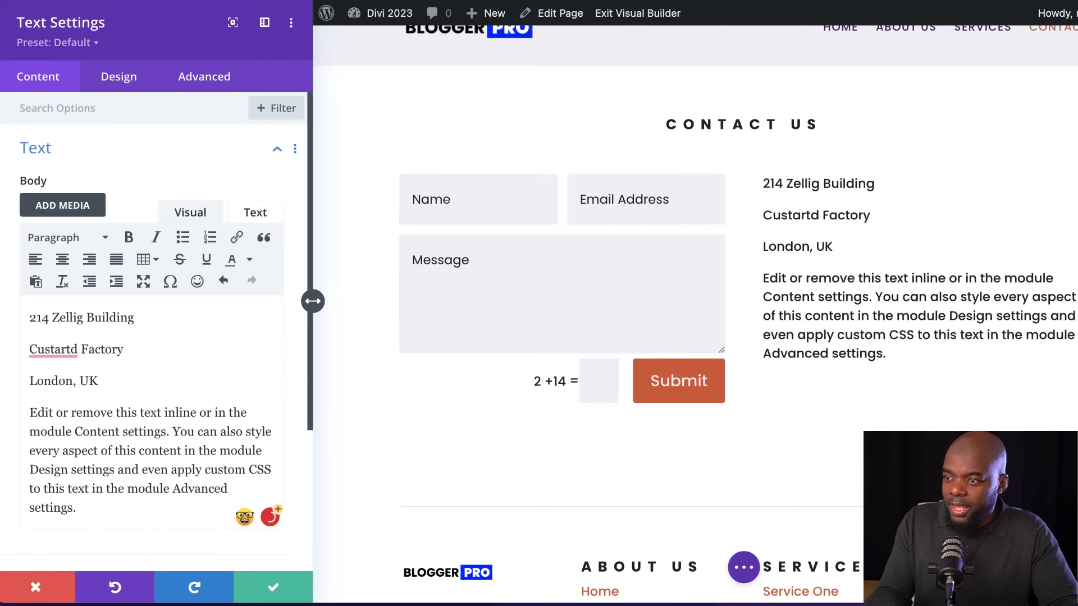
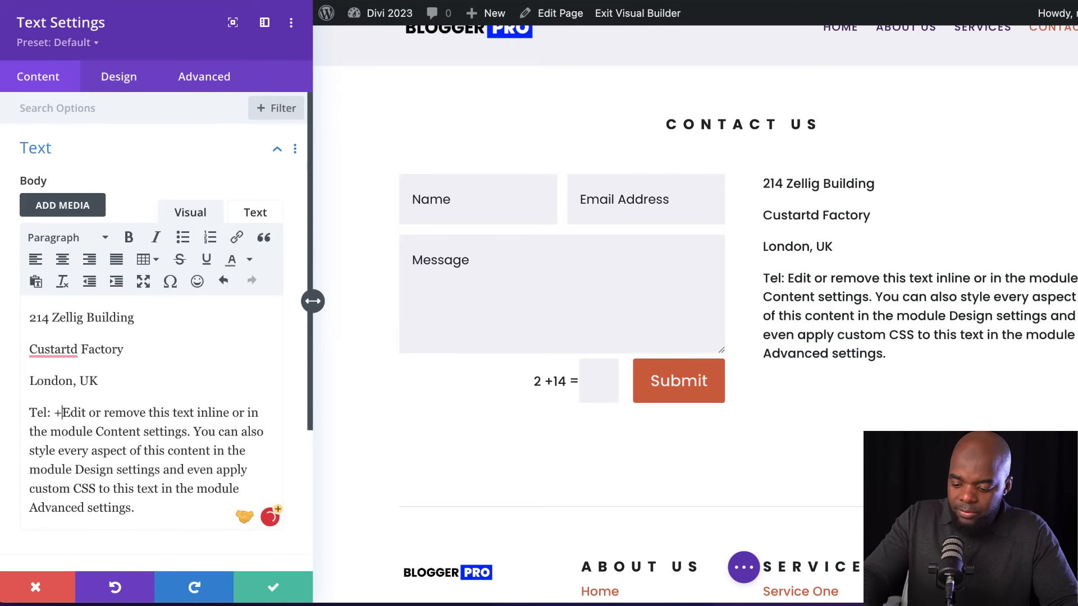
Add a "Tel:" line with the business phone number below the address, delete the leftover placeholder text, and close up the line spacing
left_click_drag(152, 413, 197, 525)
key("BackSpace")
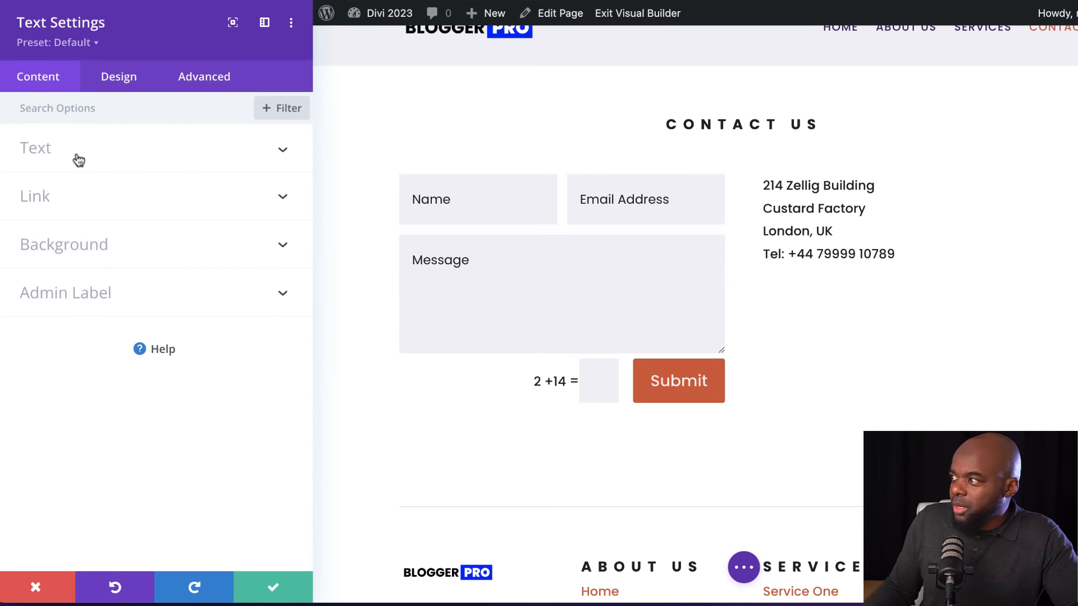
left_click(78, 160)
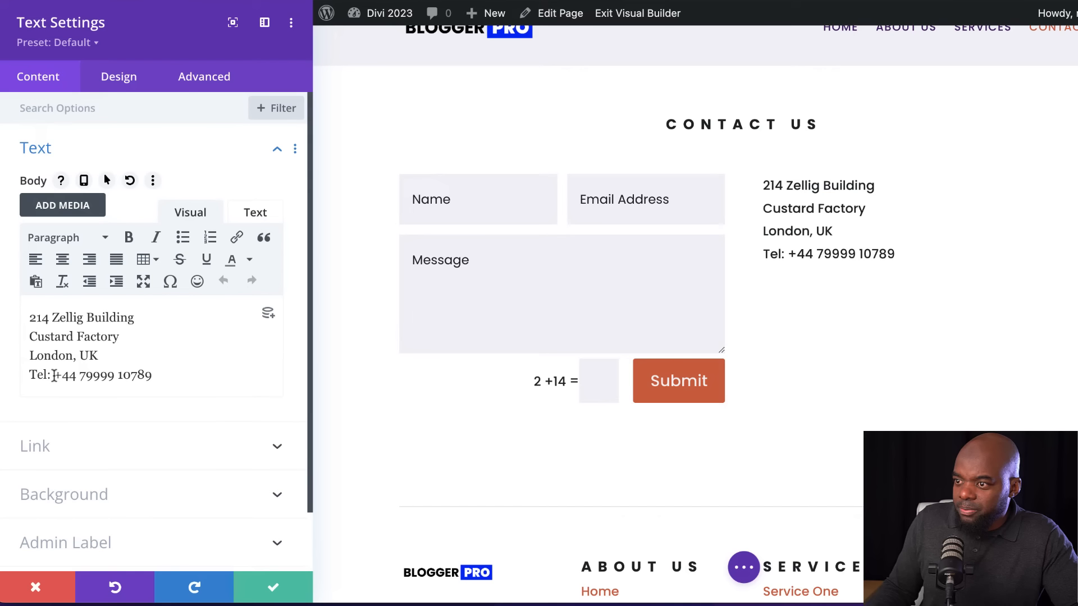
Make the phone number in the Tel line bold and save the Text module
left_click_drag(54, 375, 164, 378)
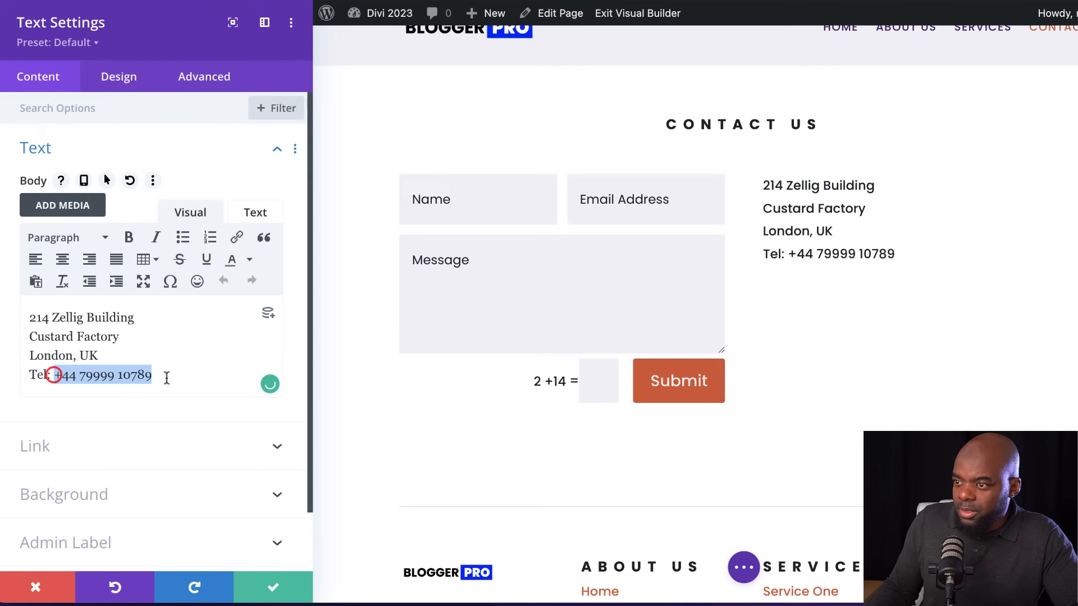
left_click(130, 238)
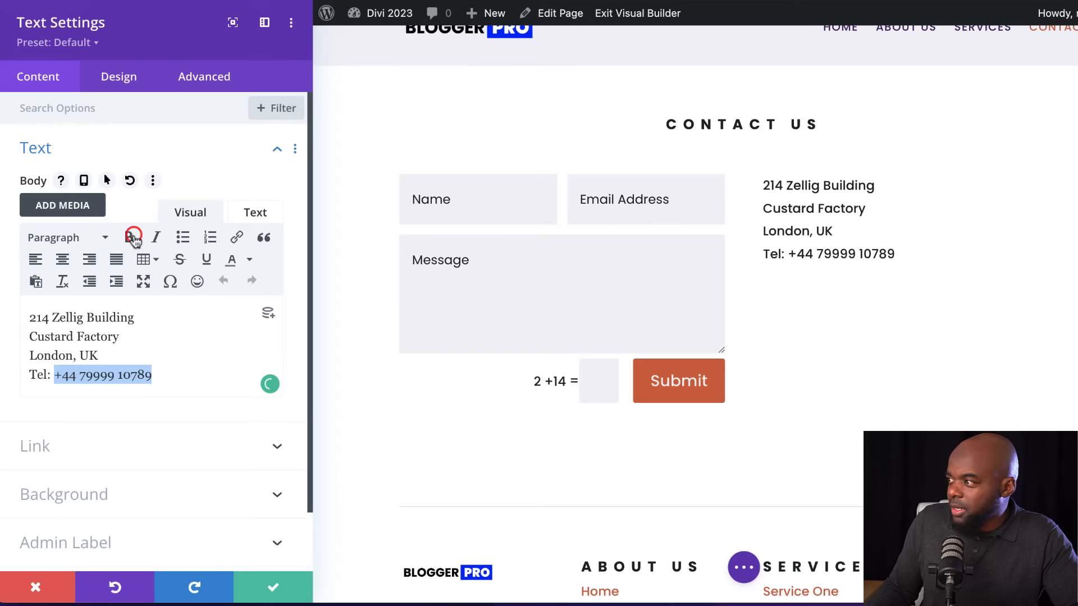
left_click(272, 585)
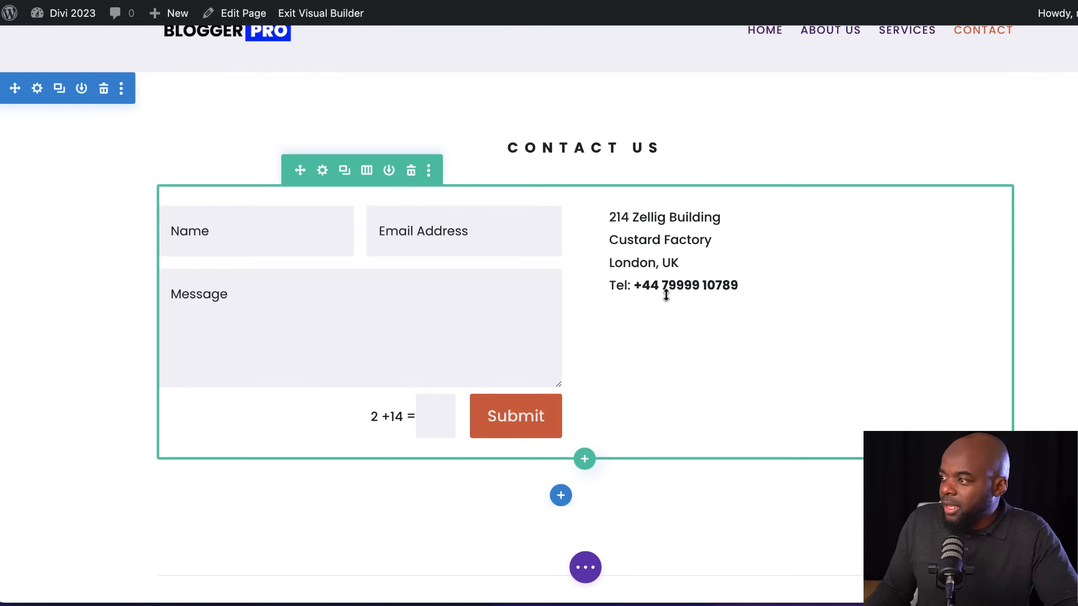
Insert a Social Media Follow module below the address text and duplicate its twitter network twice
left_click(811, 249)
type("soci")
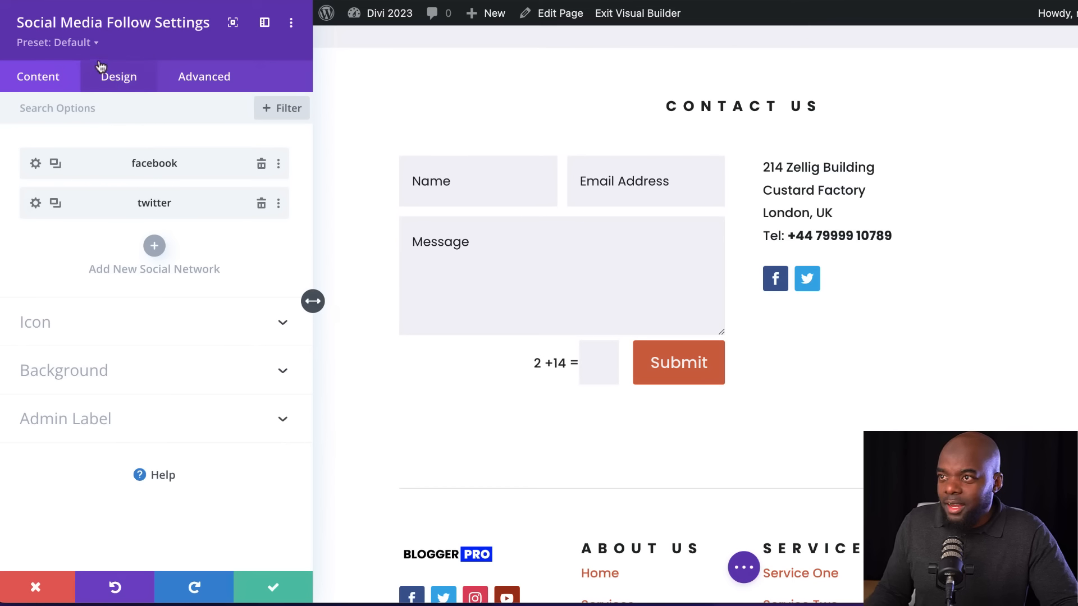
scroll(449, 555, "down", 1)
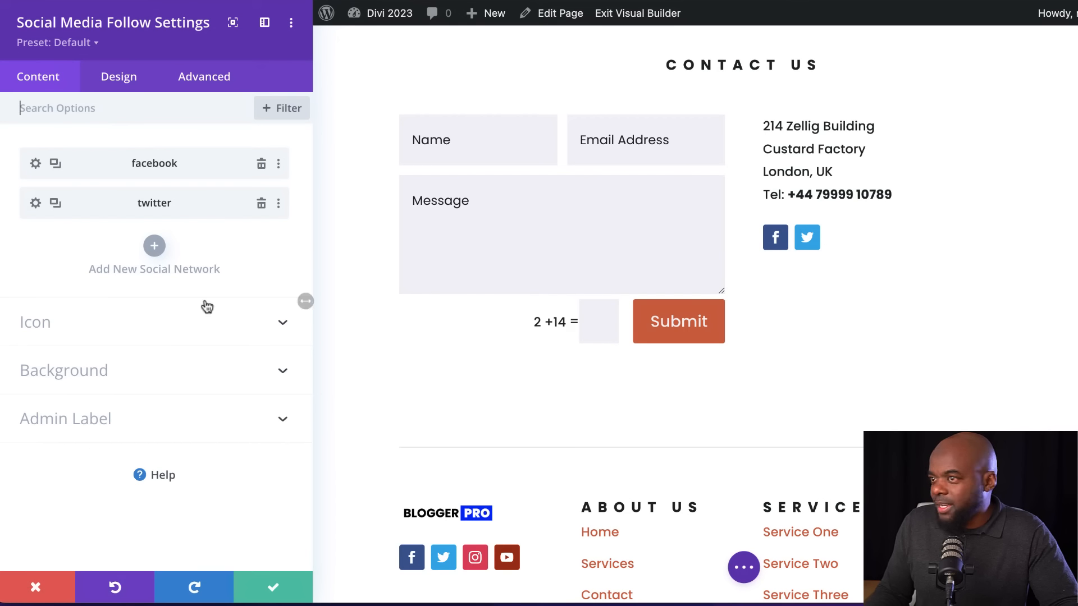
left_click(56, 204)
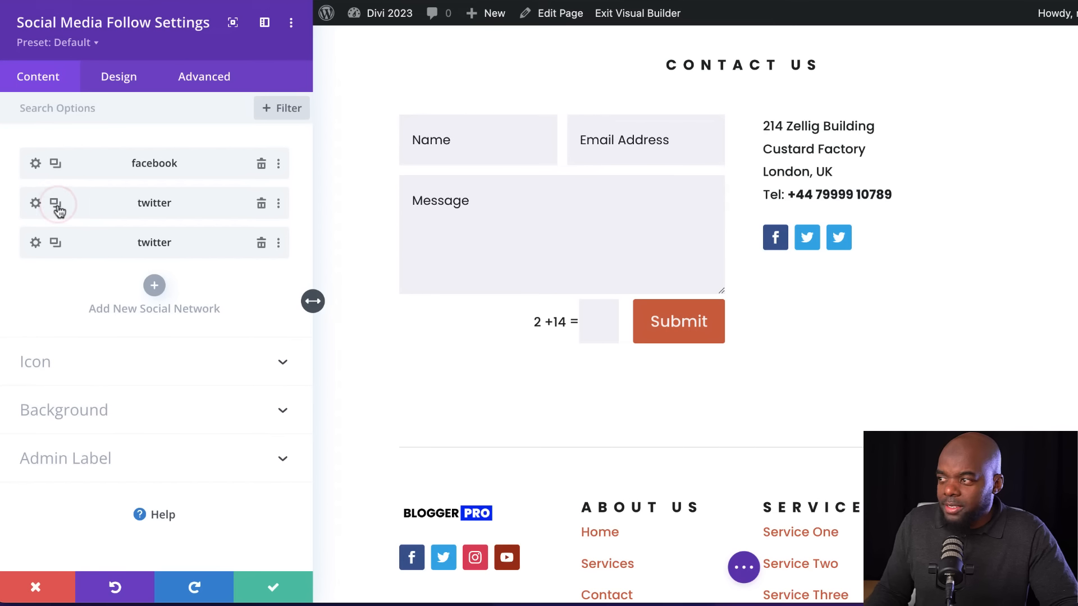
left_click(56, 205)
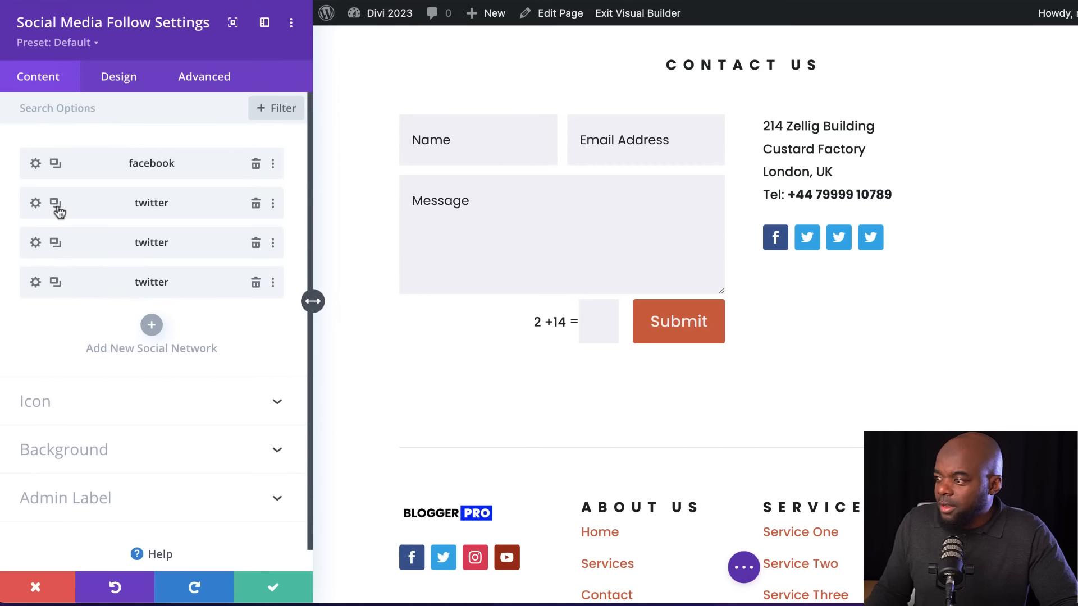
Change the third entry in the social network list, the first duplicated twitter network, to Instagram
left_click(36, 243)
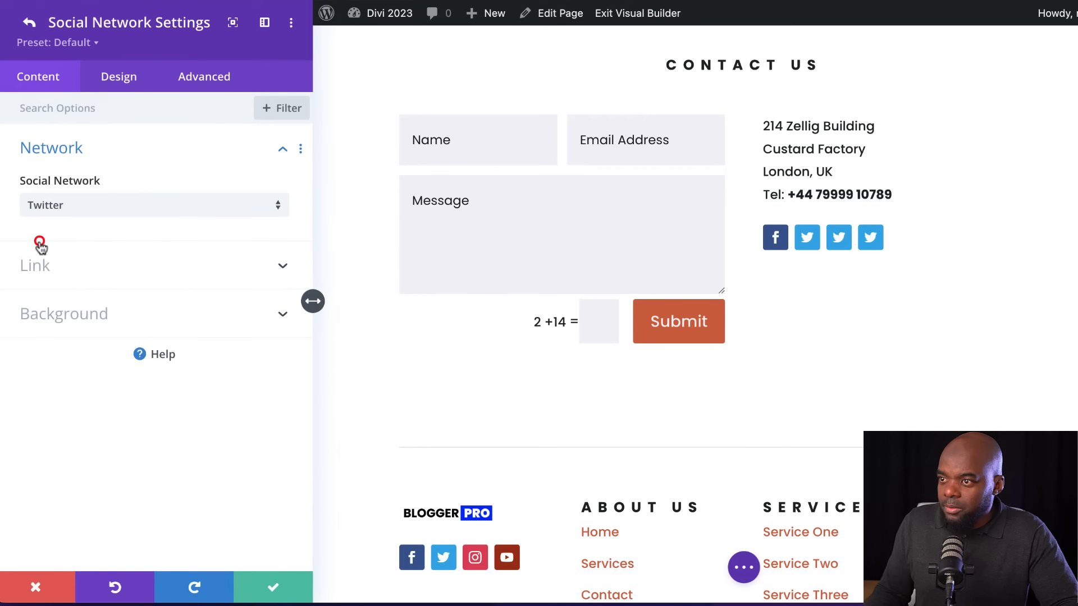
left_click(83, 203)
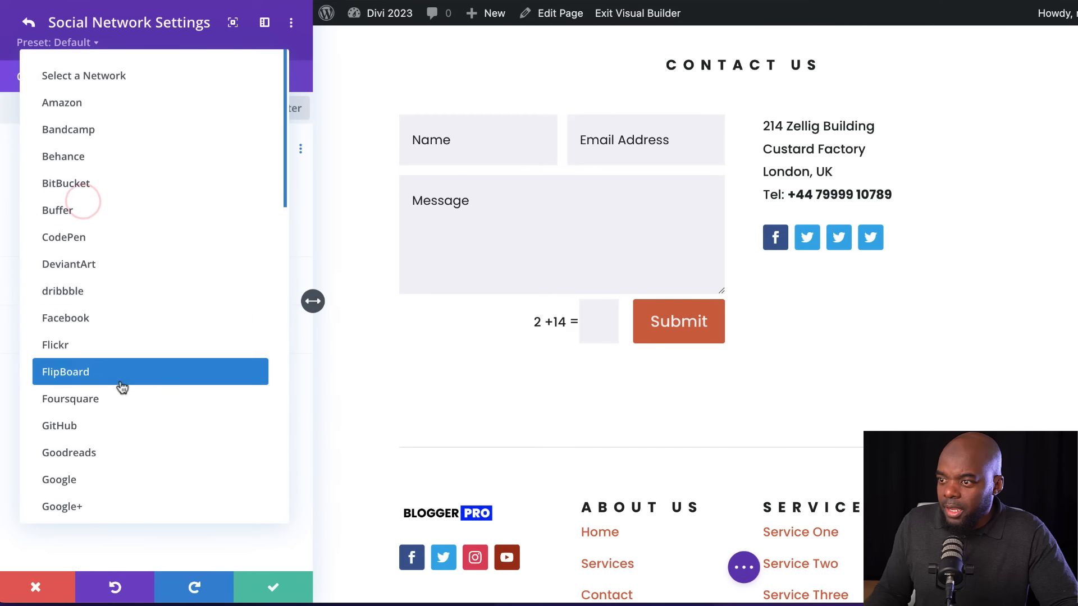
scroll(145, 447, "down", 2)
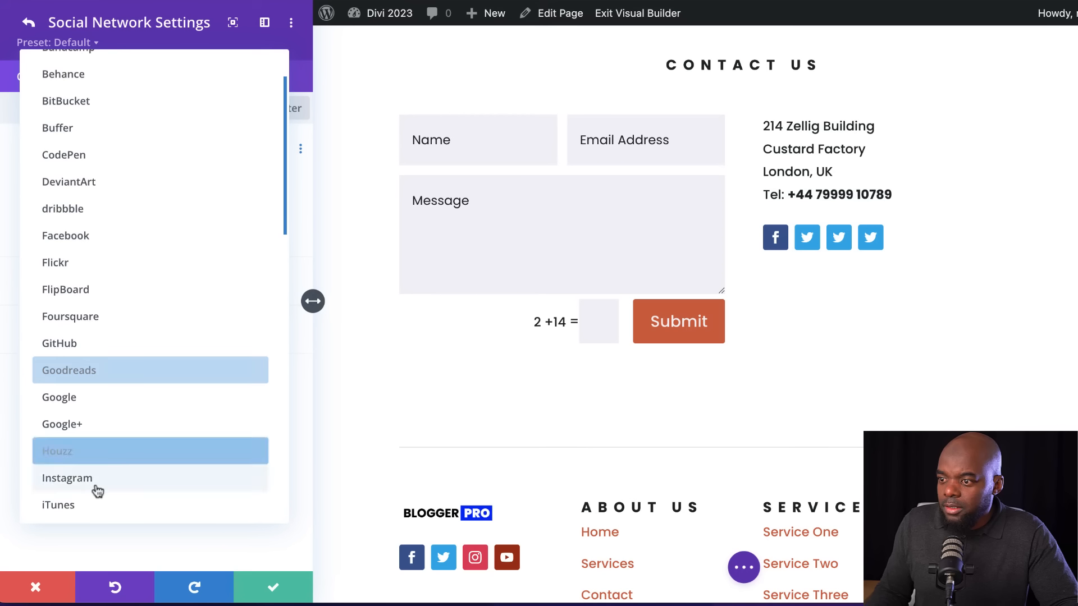
left_click(92, 478)
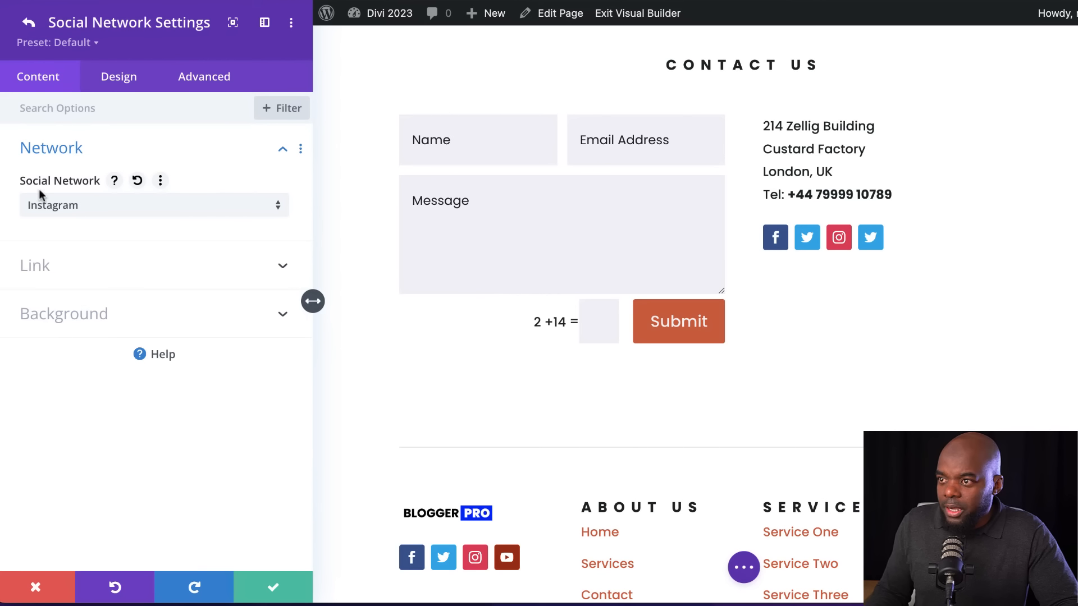
left_click(29, 22)
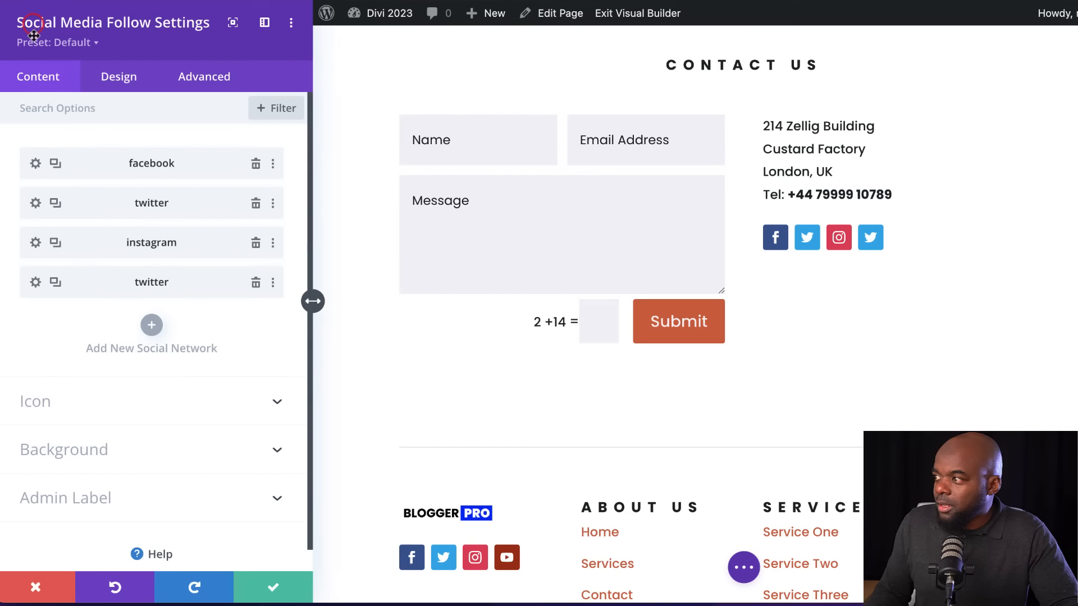
Change the last duplicated twitter network to Youtube and set its account link URL to "#"
left_click(37, 283)
left_click(84, 212)
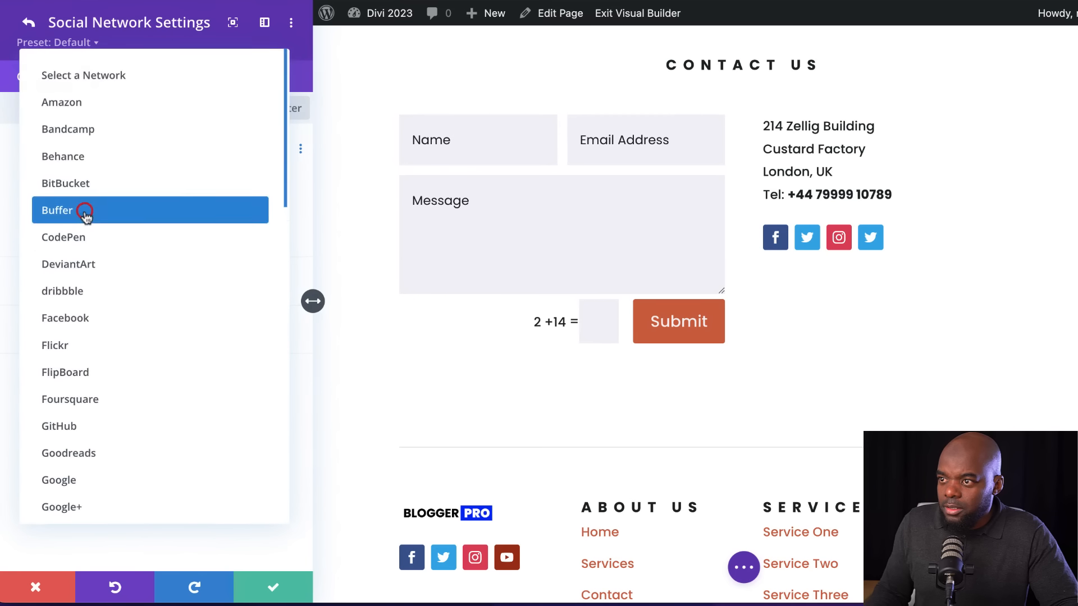
scroll(172, 429, "down", 10)
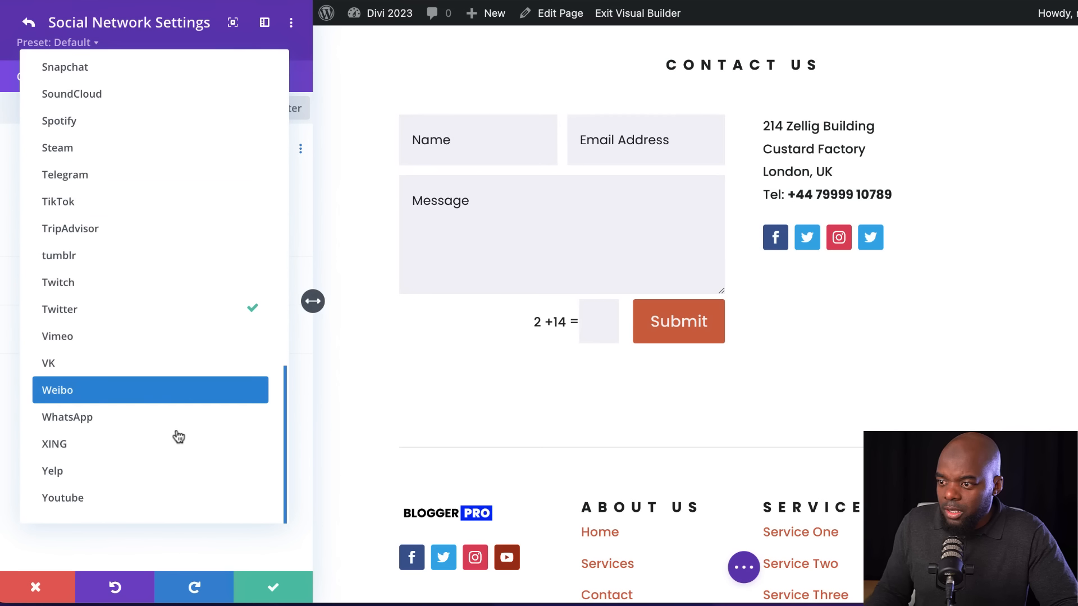
left_click(125, 500)
left_click(39, 265)
left_click(40, 261)
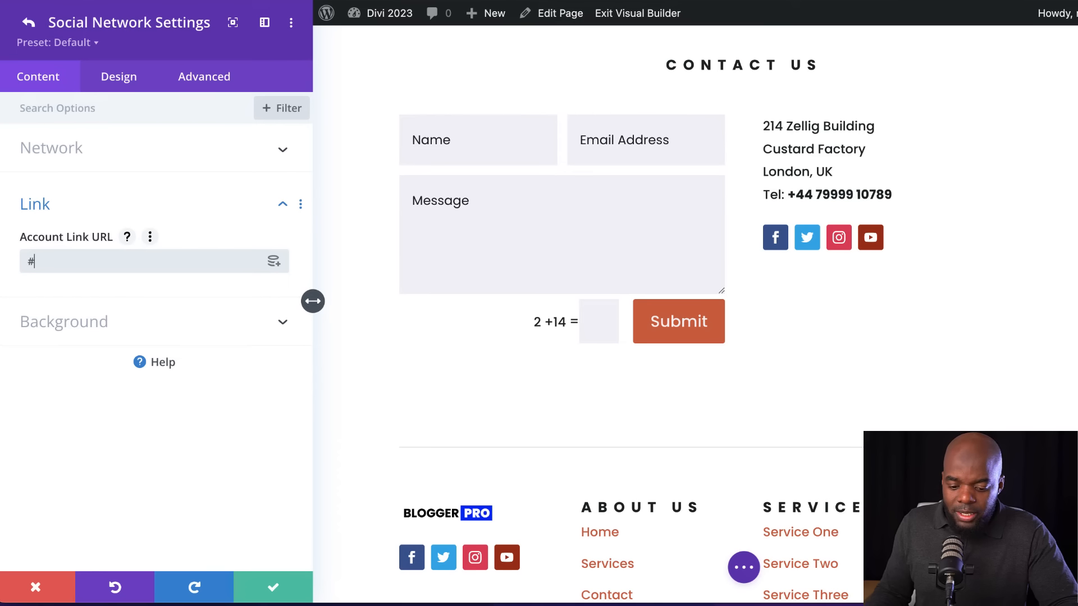
left_click(27, 22)
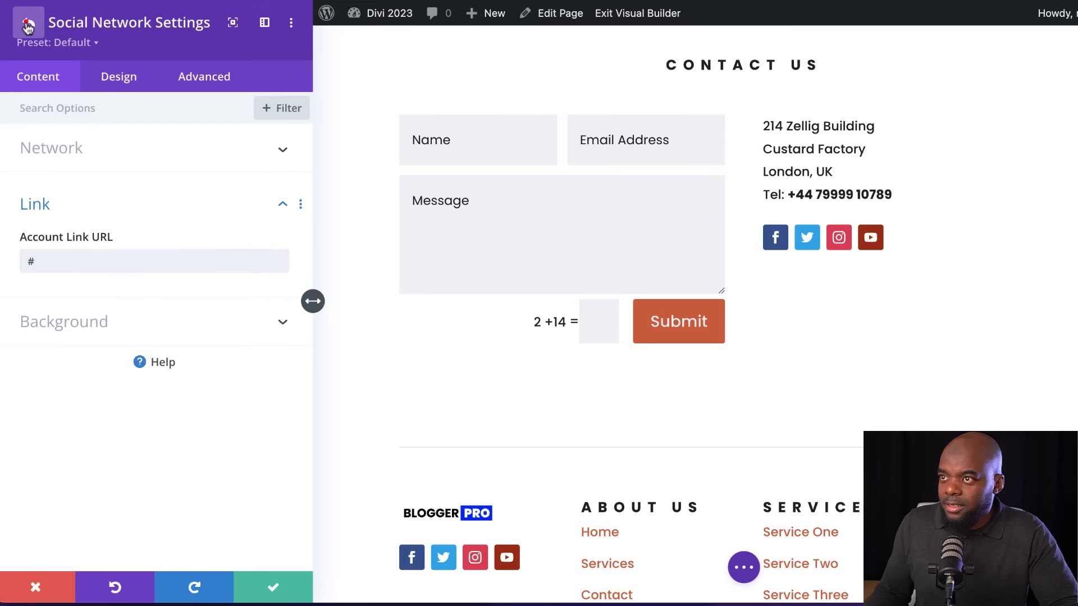
Set the Instagram network's account link URL to "#" and save the Social Media Follow module
left_click(36, 242)
left_click(34, 264)
left_click(34, 264)
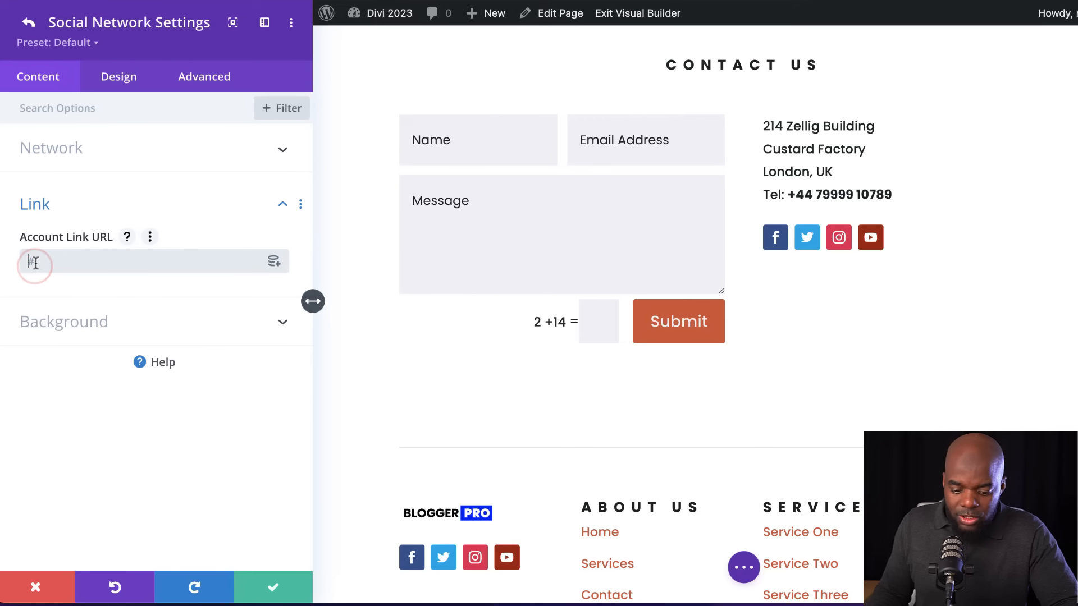
left_click(274, 588)
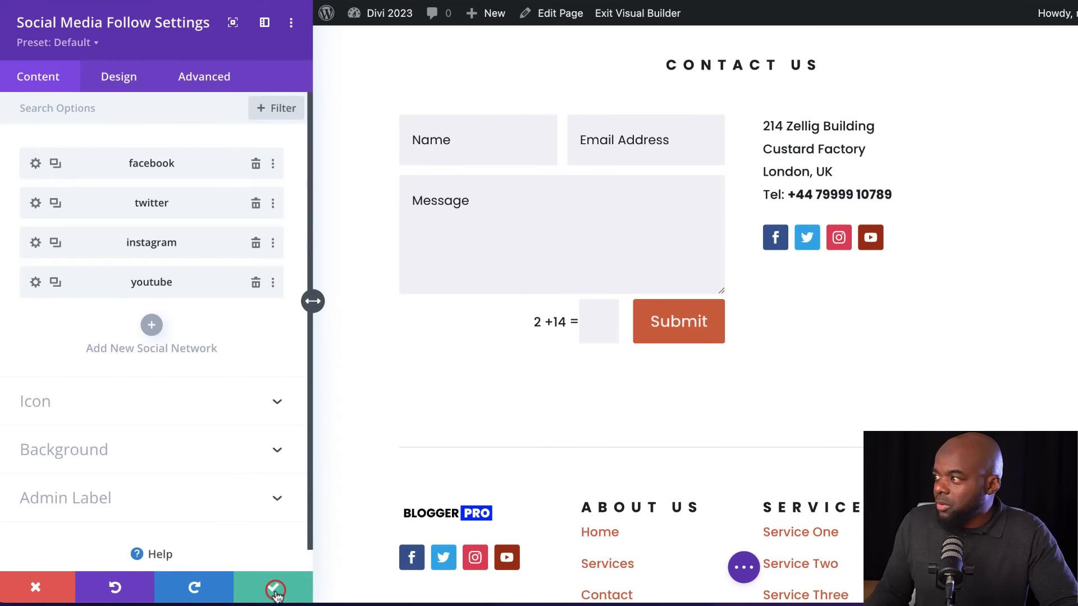
left_click(274, 588)
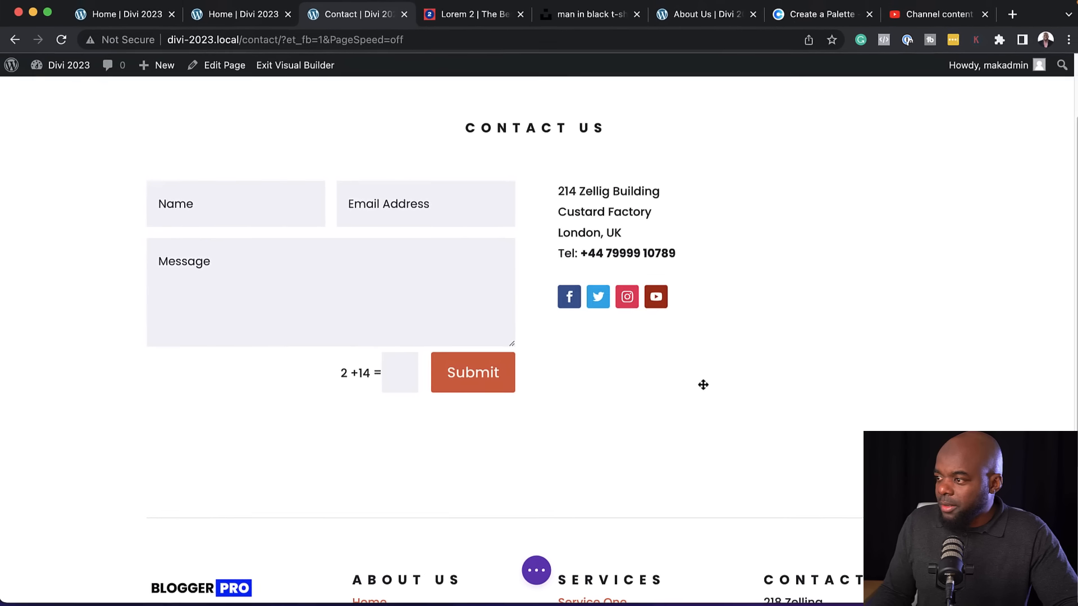
scroll(733, 423, "up", 3)
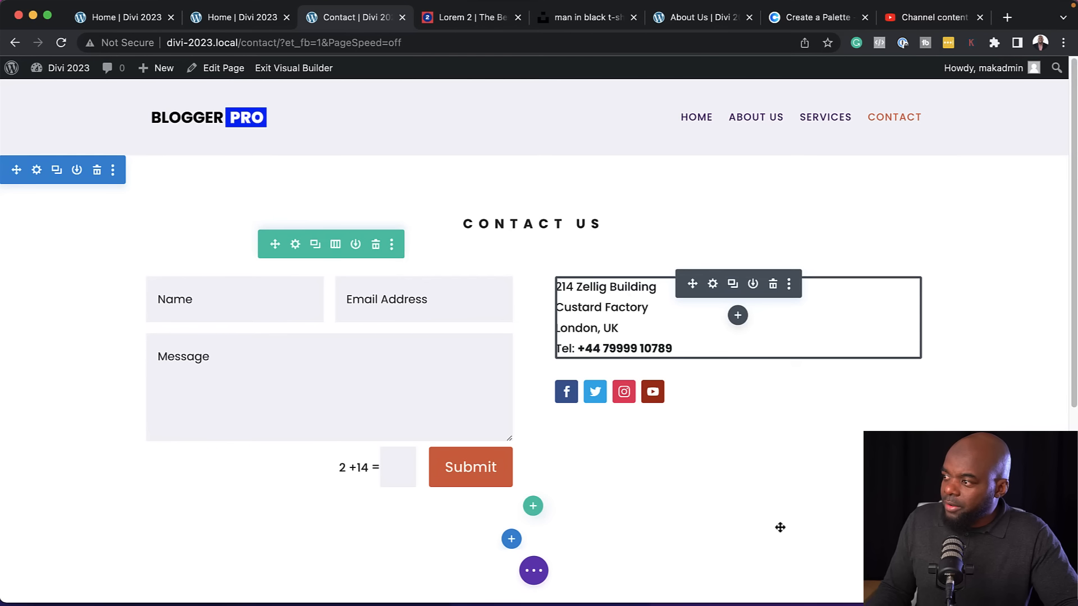
scroll(753, 480, "down", 5)
scroll(754, 478, "up", 1)
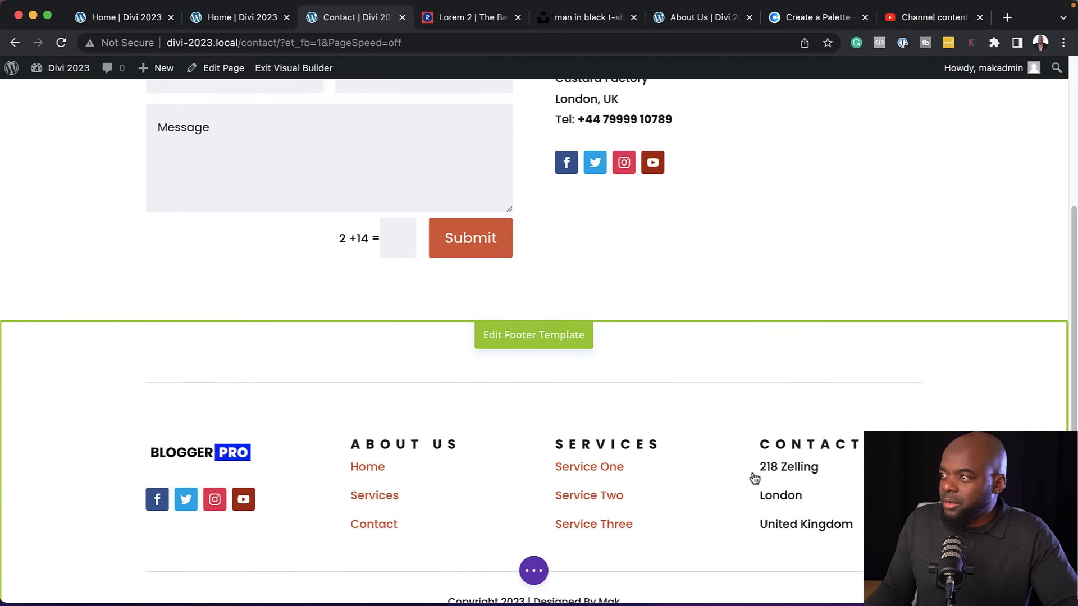
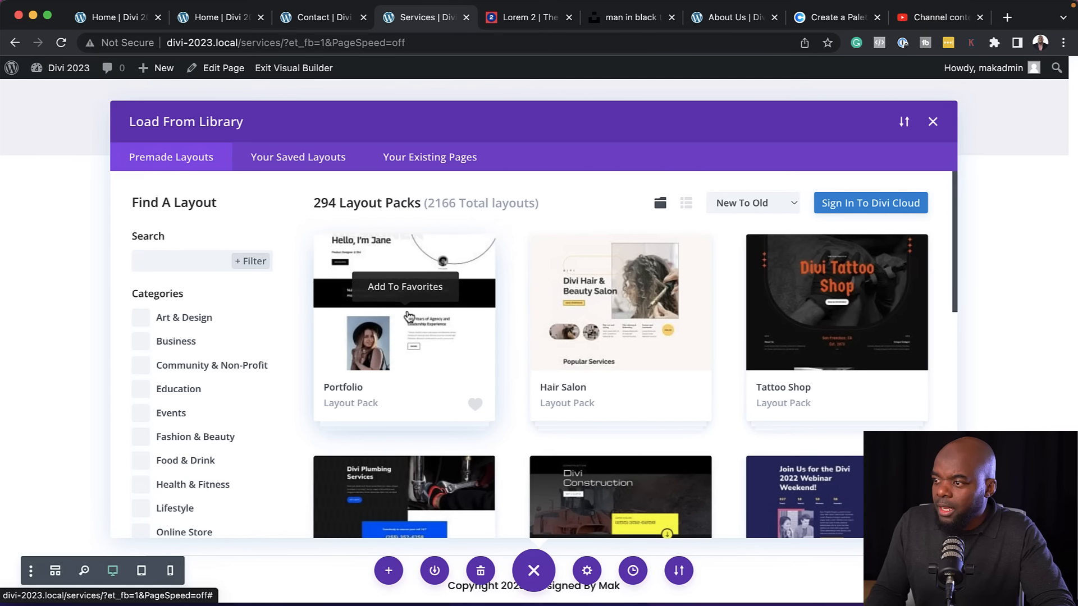
Preview the Portfolio page layout in the Portfolio layout pack and return to the library of premade packs
left_click(408, 316)
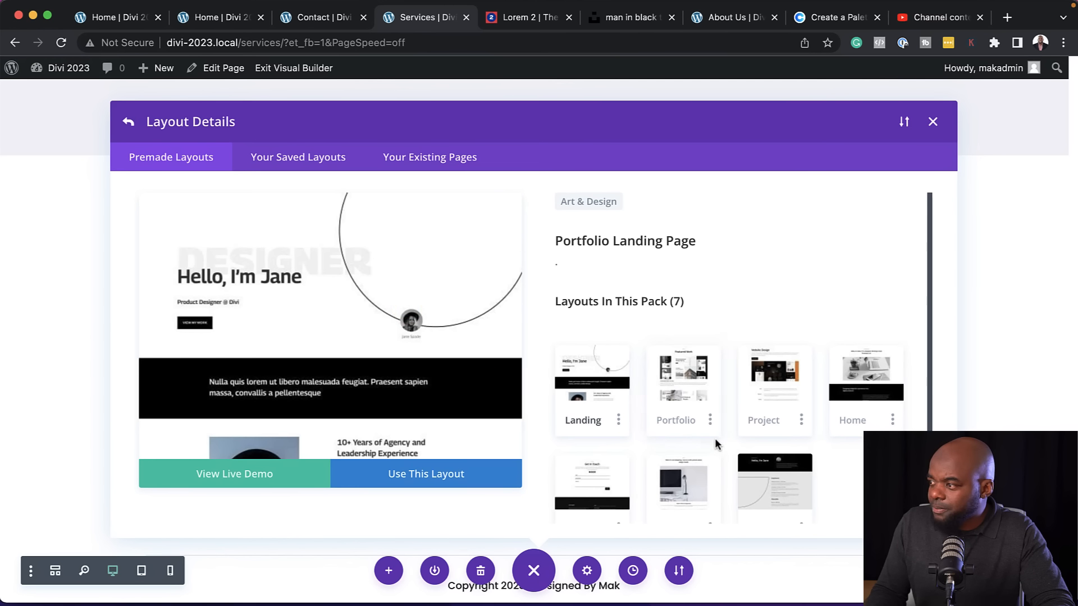
scroll(715, 443, "down", 2)
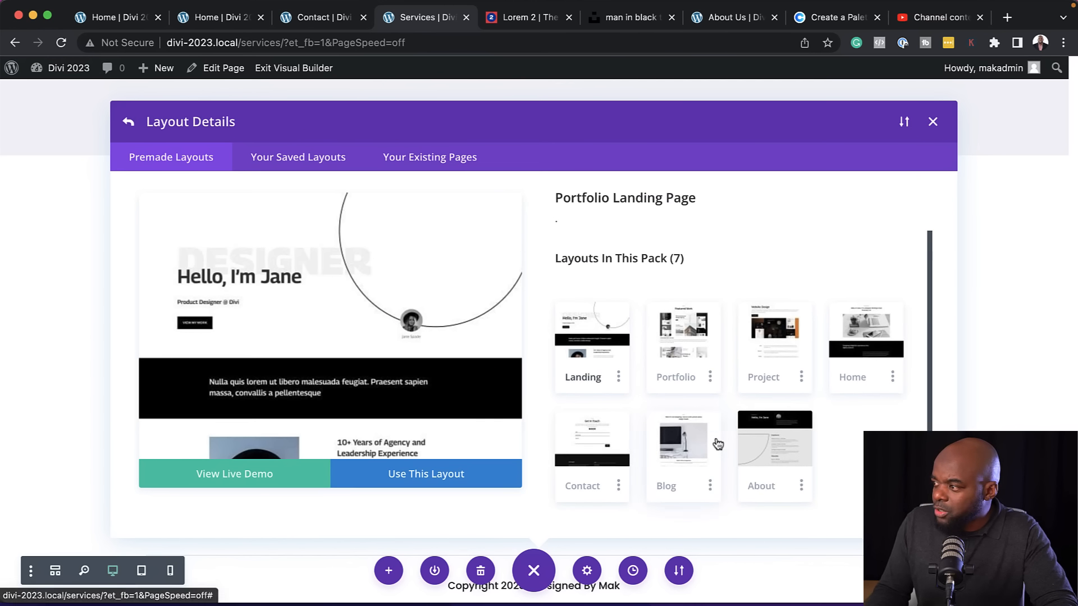
left_click(684, 350)
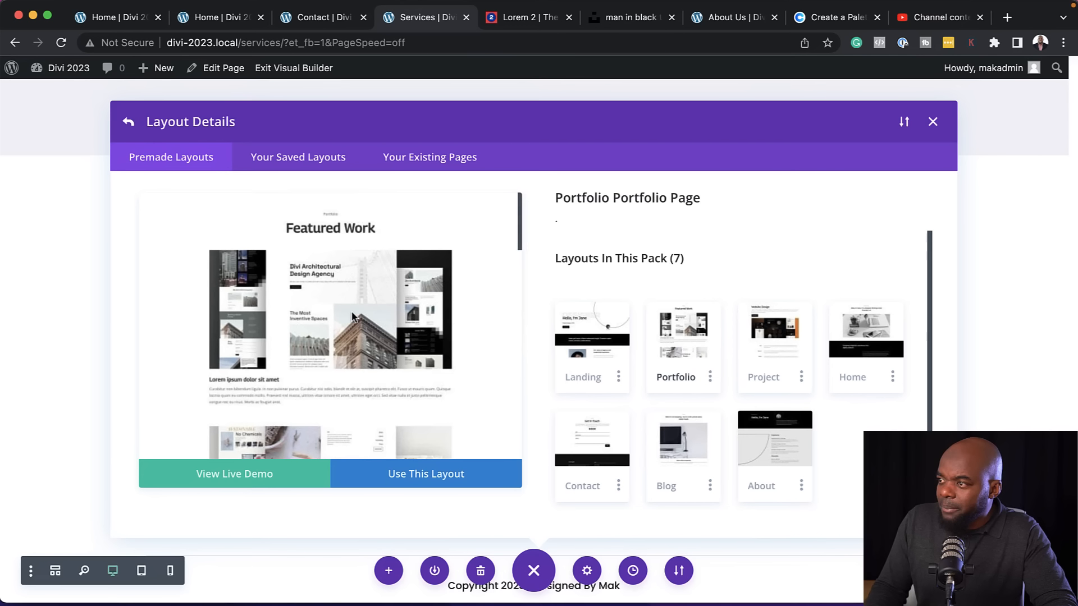
left_click(128, 123)
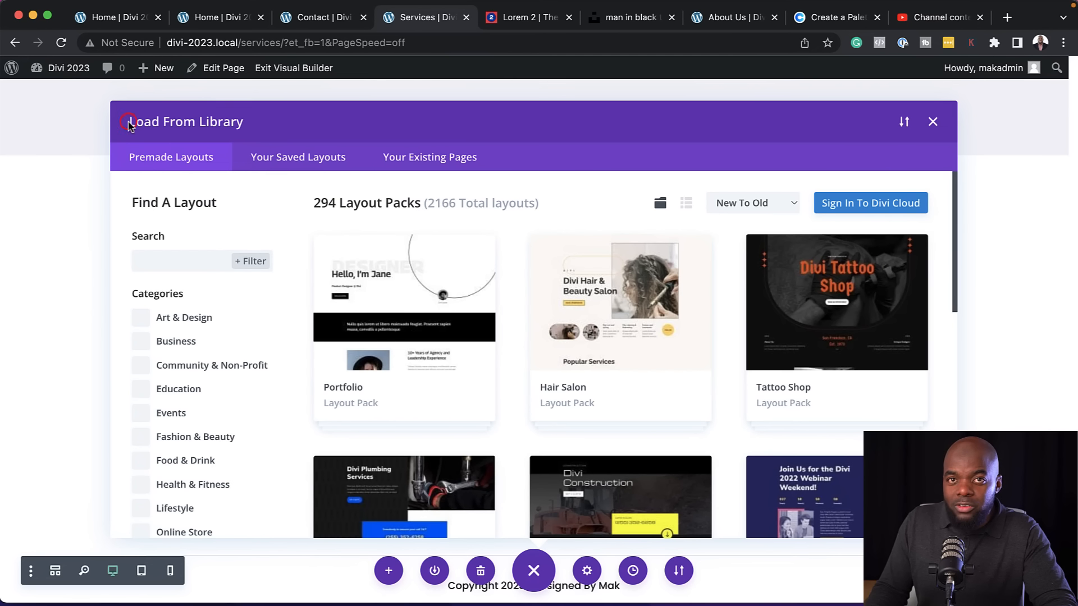
Browse the premade layout packs, examine the Architect pack's Services page layout, and return to the library
scroll(445, 413, "down", 2)
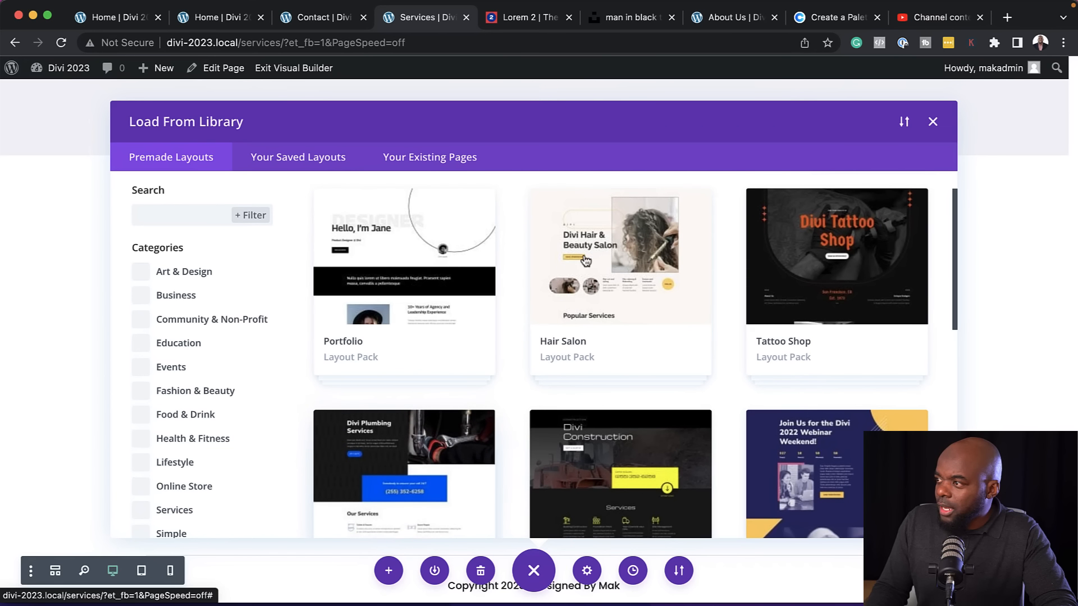
scroll(470, 432, "down", 5)
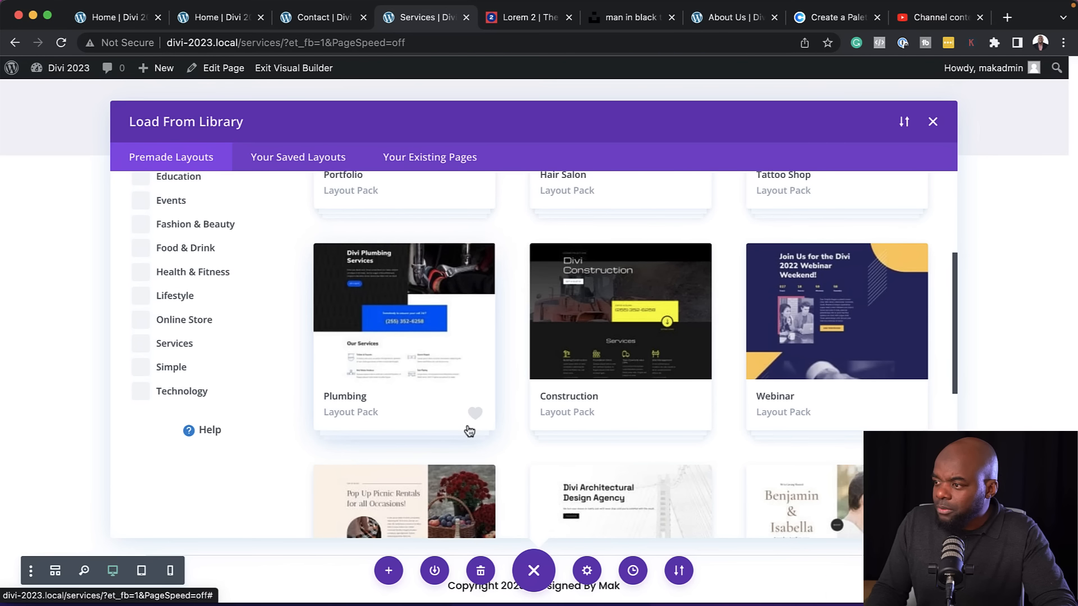
scroll(469, 431, "down", 4)
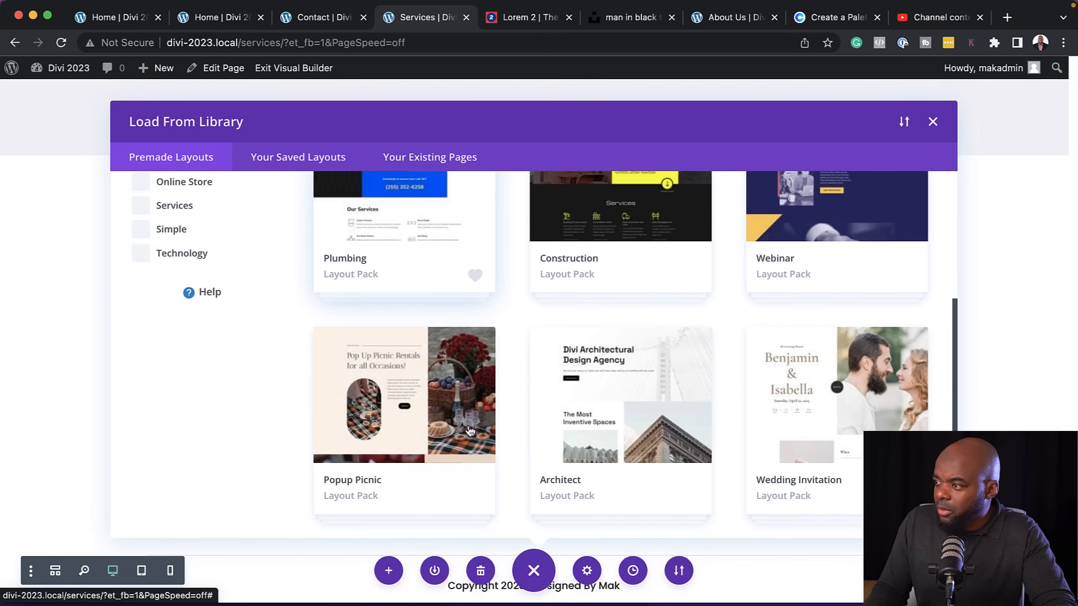
left_click(638, 406)
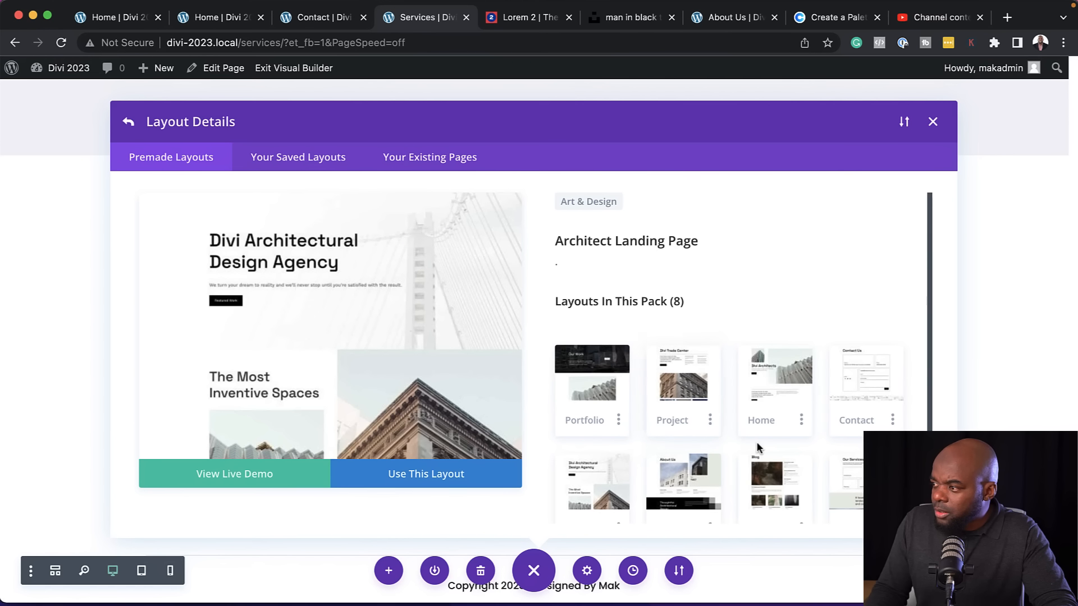
scroll(757, 448, "down", 1)
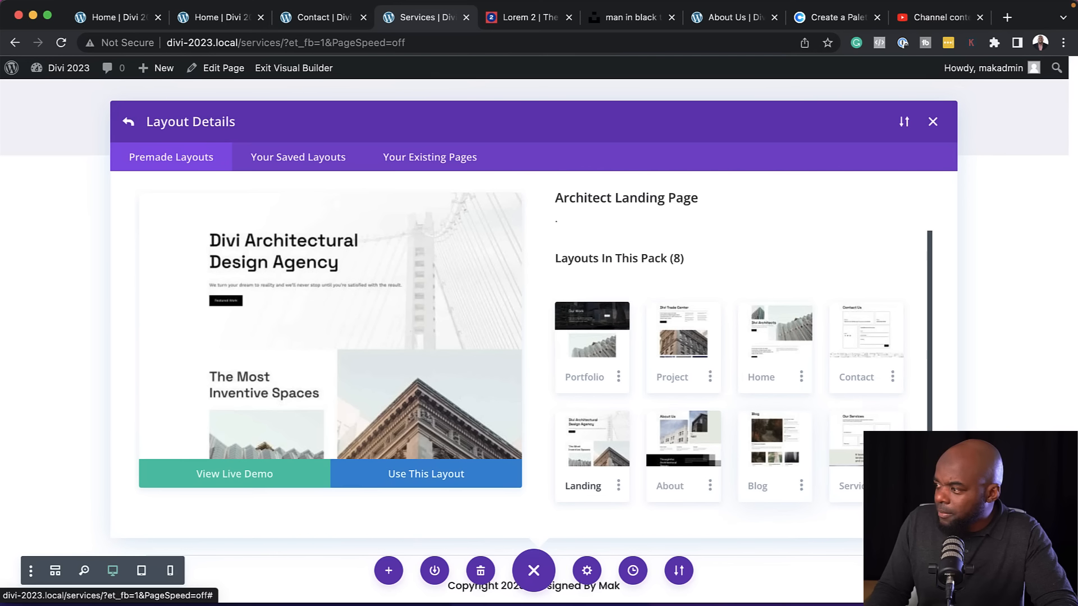
left_click(861, 444)
scroll(305, 361, "down", 15)
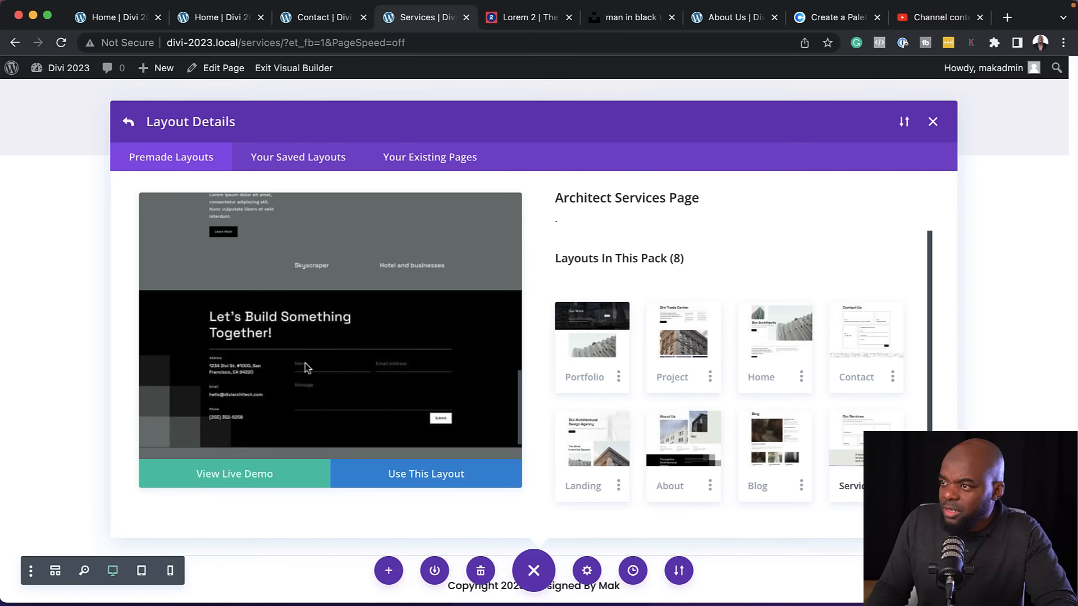
scroll(305, 363, "up", 15)
left_click(124, 123)
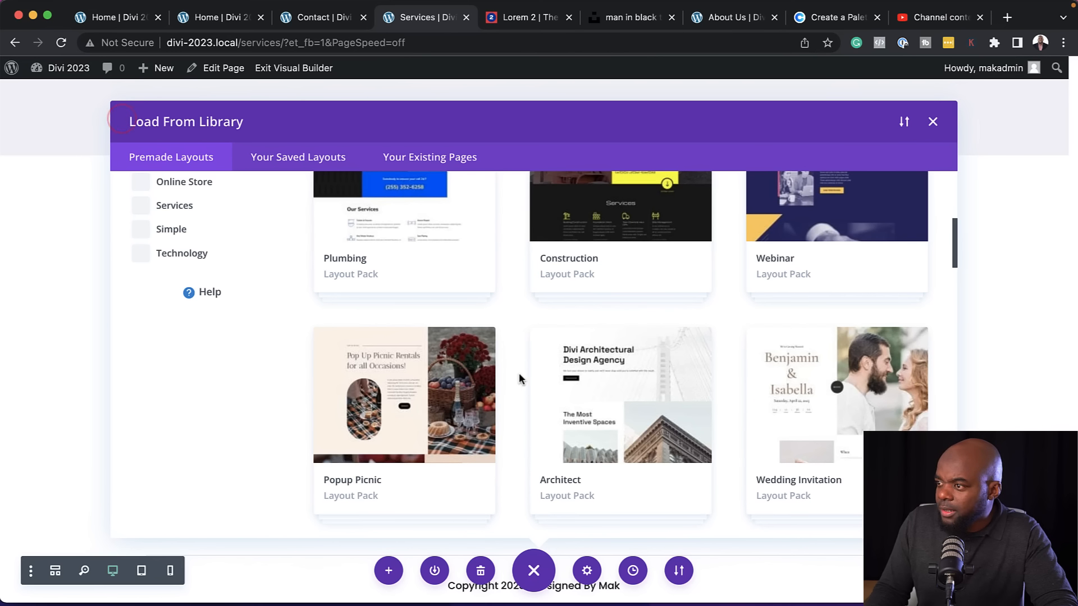
Import the Service page layout from the Plumbing layout pack without importing its presets
scroll(474, 436, "up", 3)
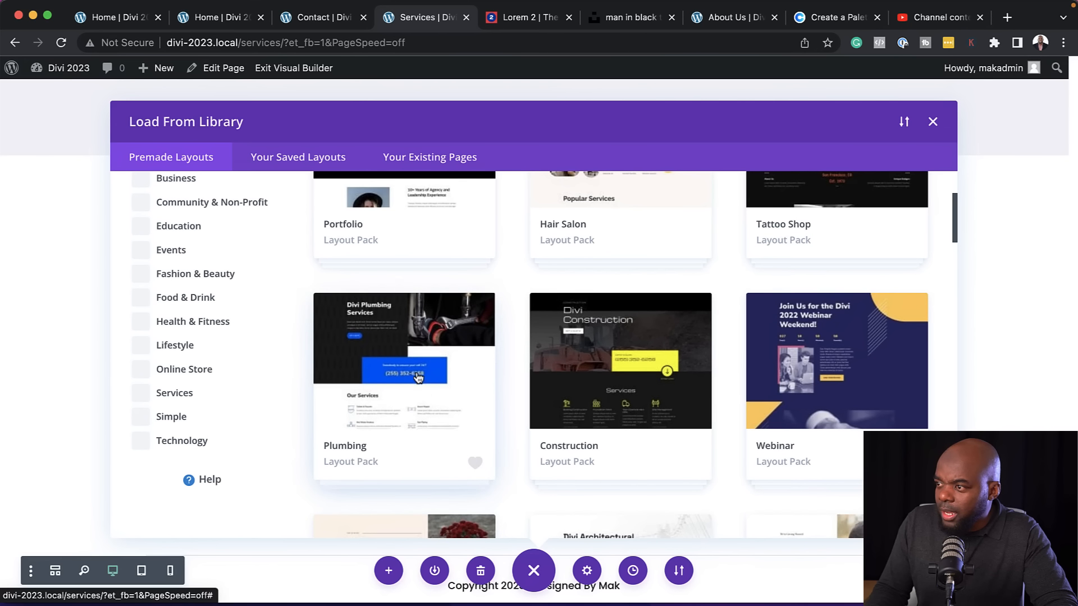
left_click(418, 378)
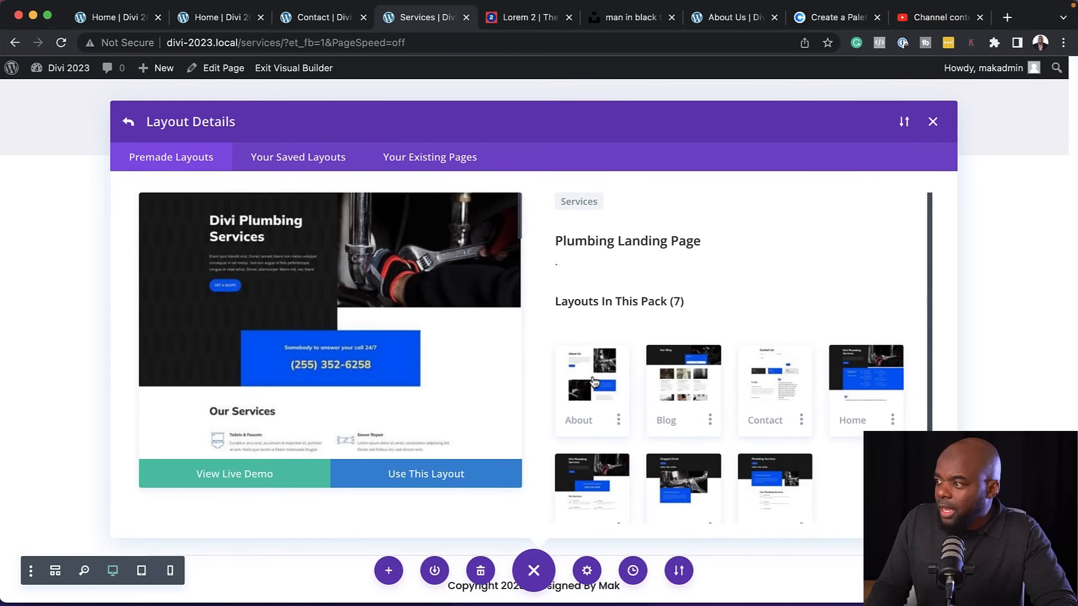
scroll(655, 416, "down", 2)
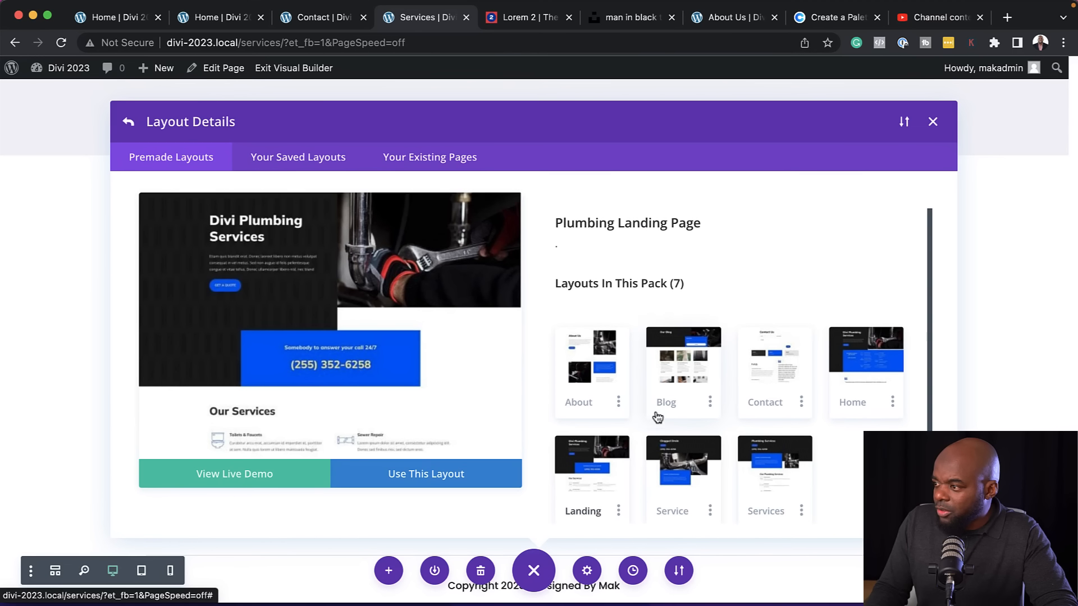
left_click(695, 452)
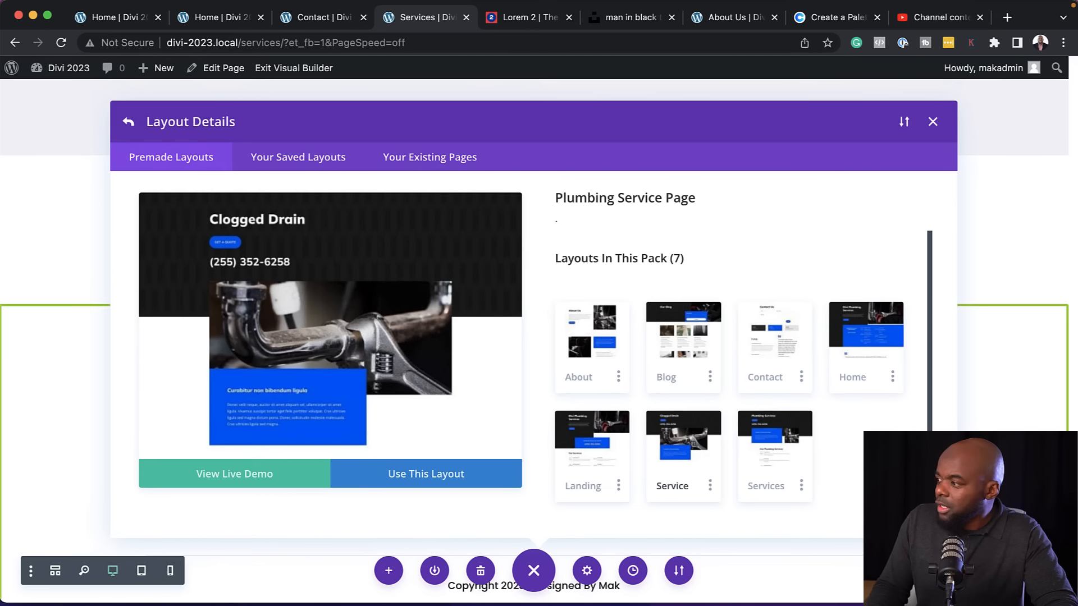
left_click(434, 481)
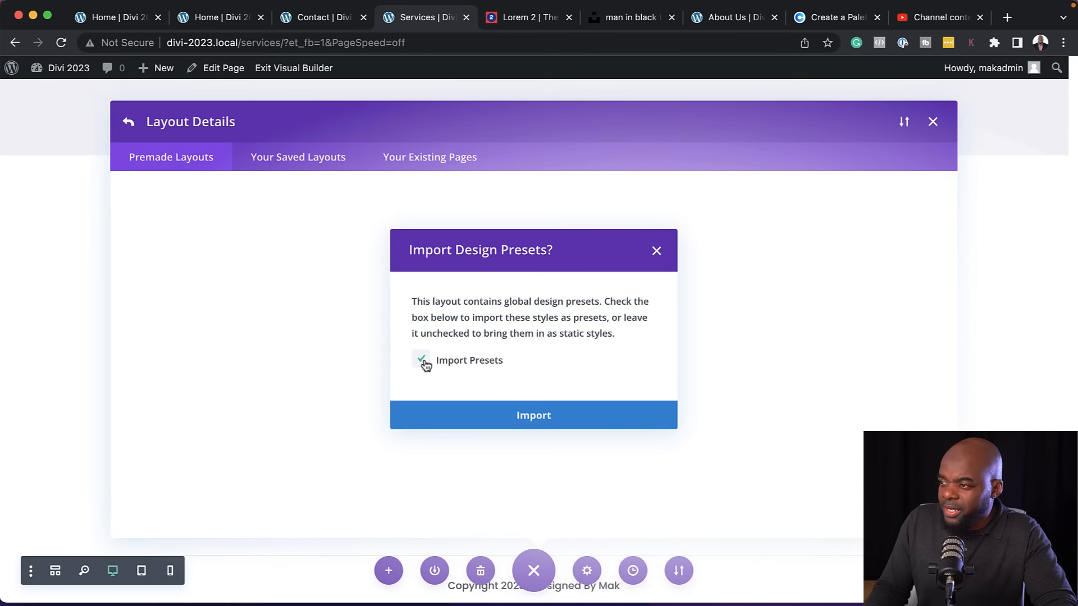
left_click(560, 419)
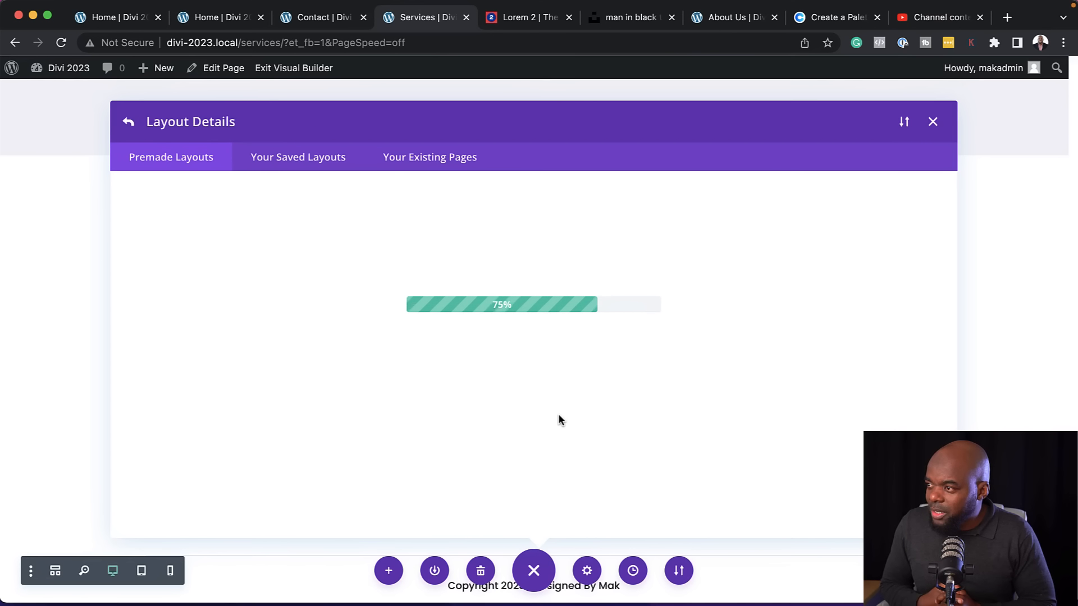
Delete the layout's Divi Plumber footer section and the Schedule An Appointment section above it
scroll(587, 344, "down", 10)
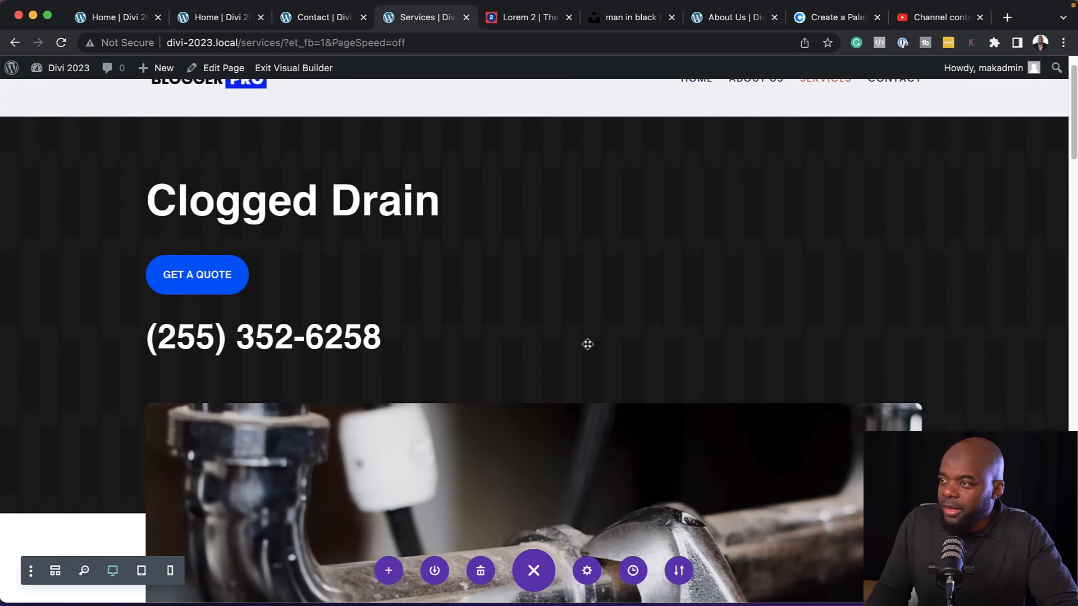
scroll(588, 344, "down", 20)
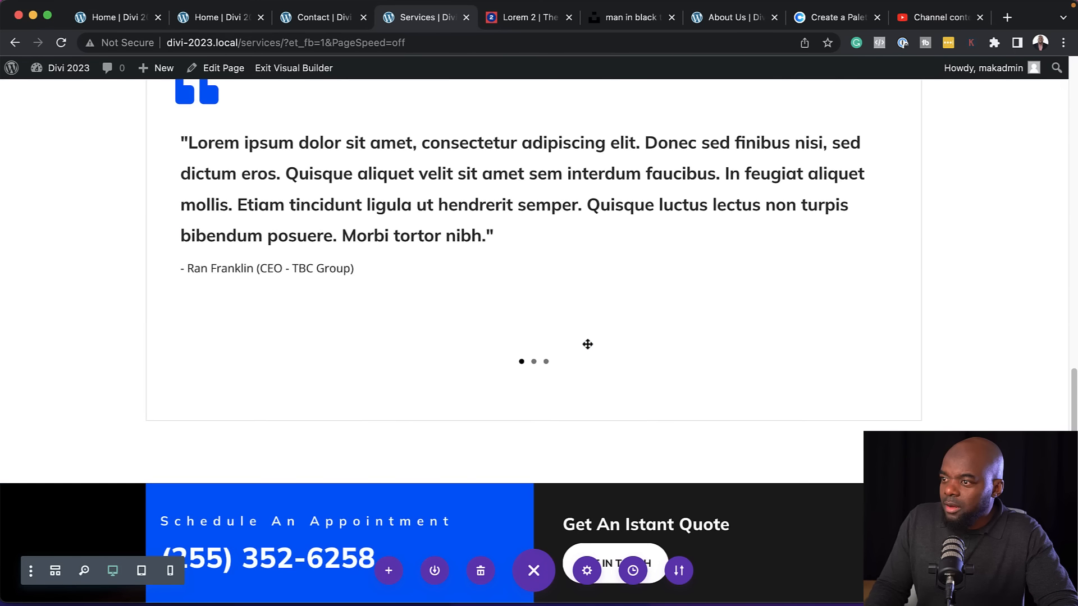
scroll(587, 345, "down", 5)
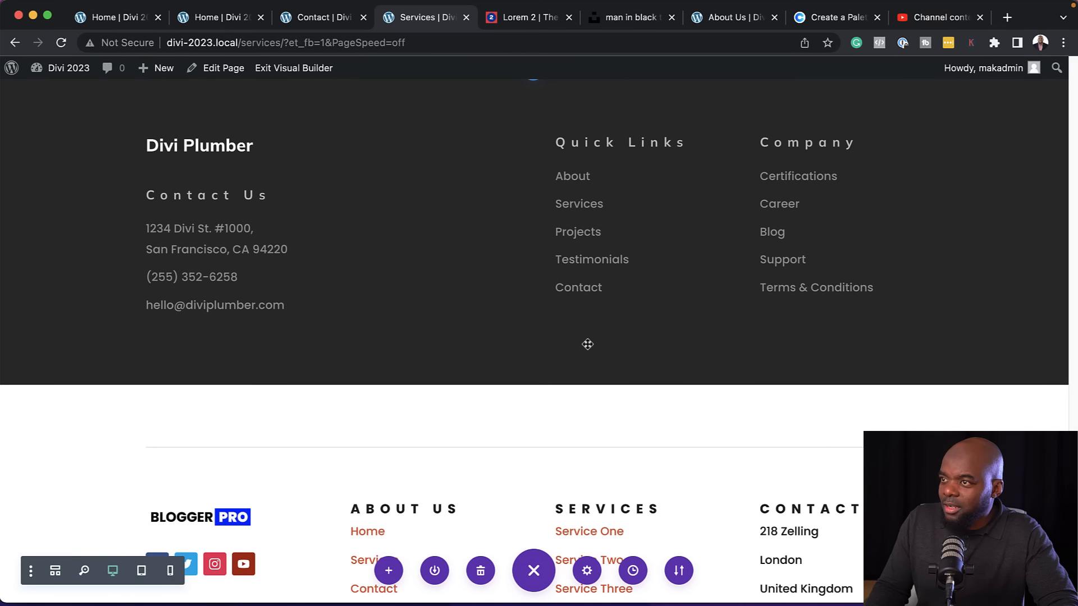
scroll(588, 345, "up", 7)
scroll(93, 183, "down", 4)
scroll(115, 217, "up", 4)
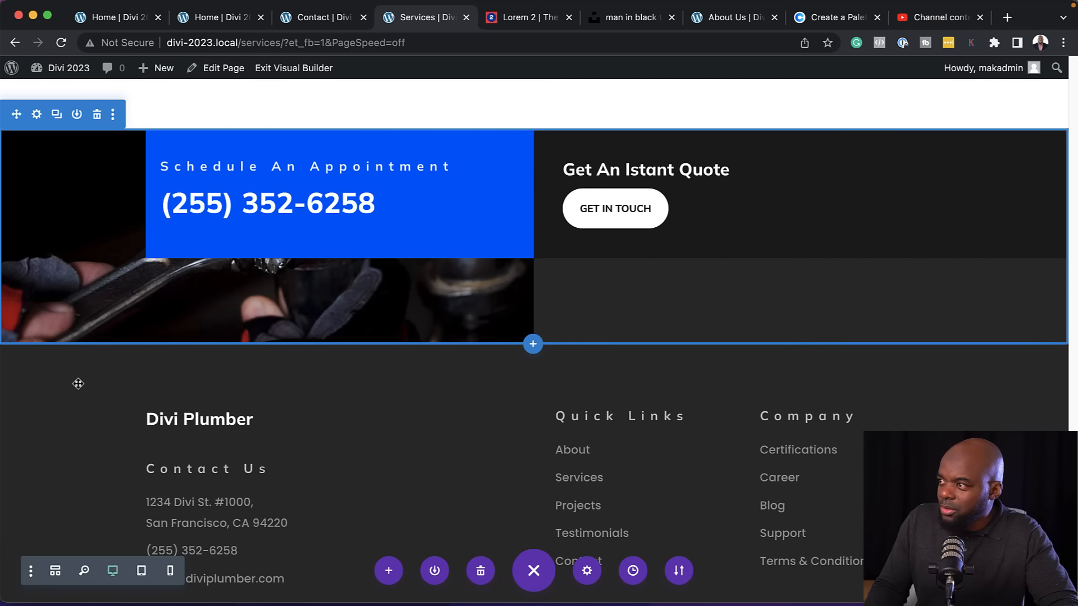
left_click(97, 330)
scroll(653, 357, "up", 3)
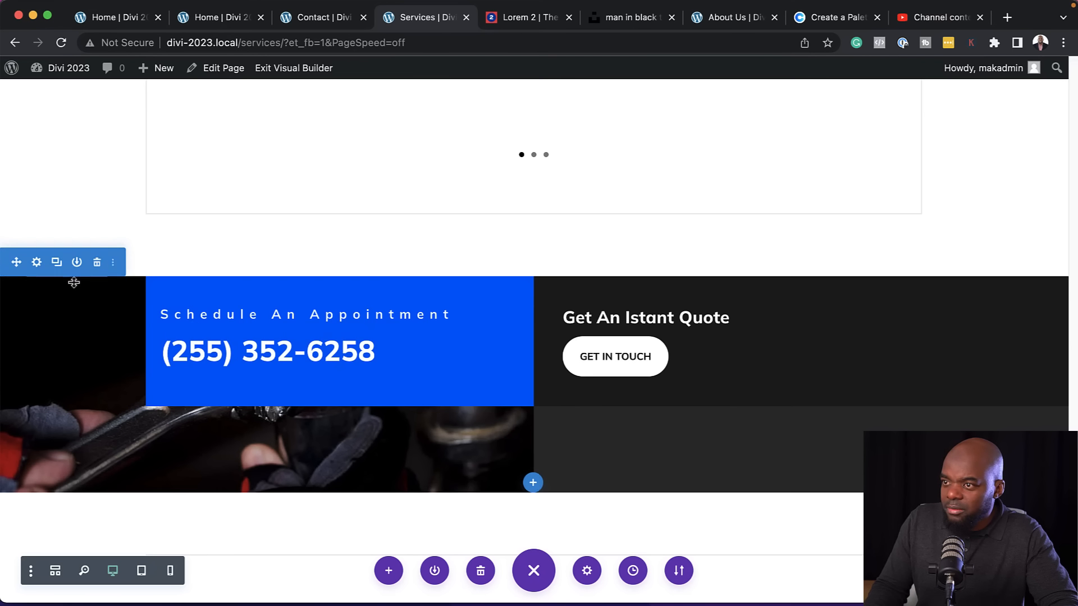
left_click(97, 263)
Set the title font of the "Donec sed finibus nisi" blurb to Poppins
scroll(234, 300, "up", 5)
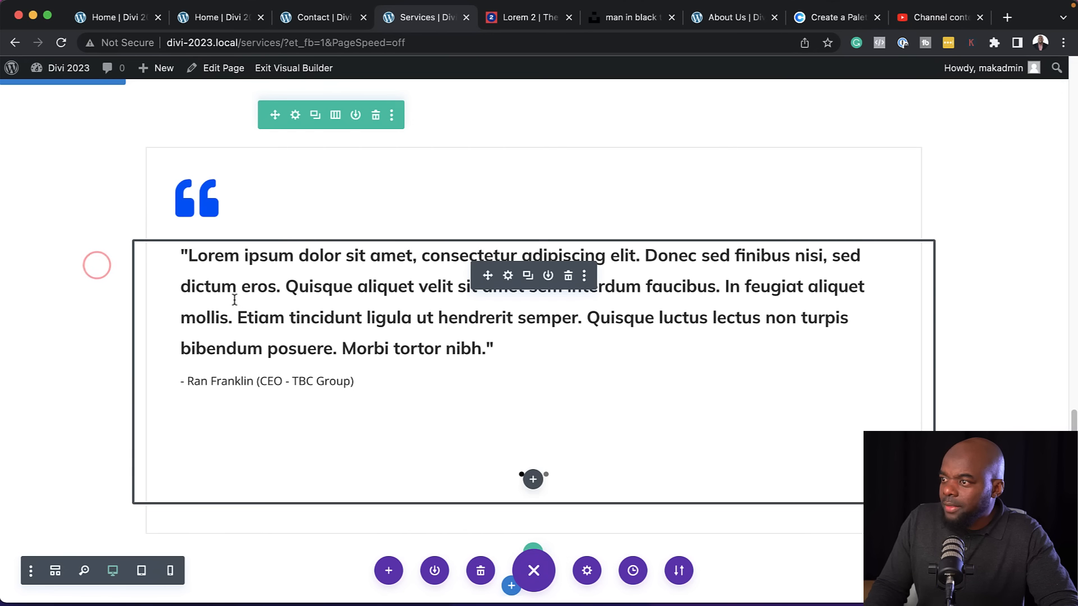
scroll(621, 432, "up", 3)
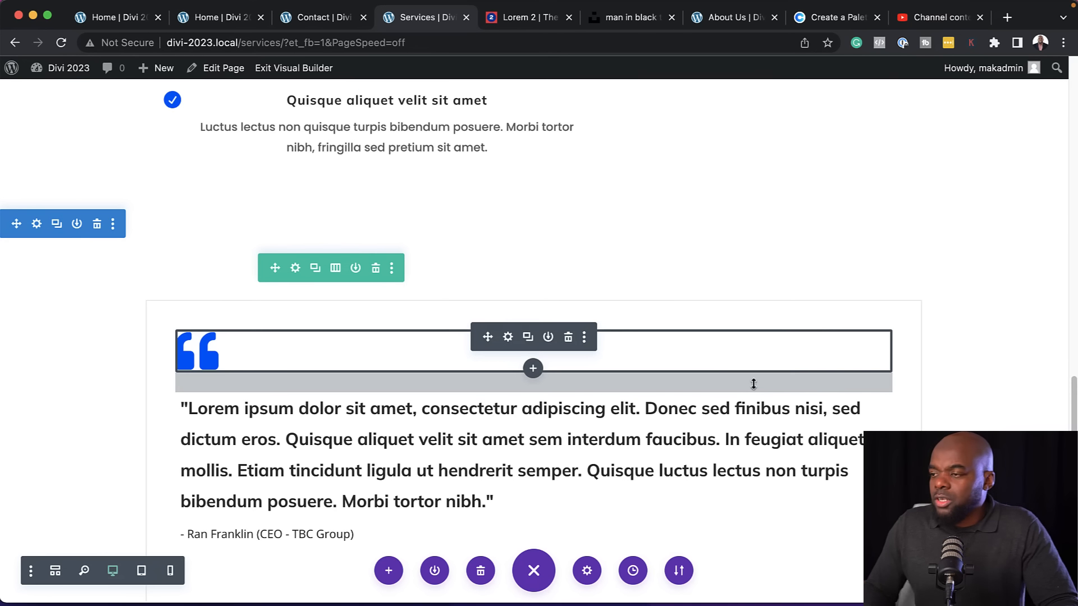
scroll(299, 375, "up", 3)
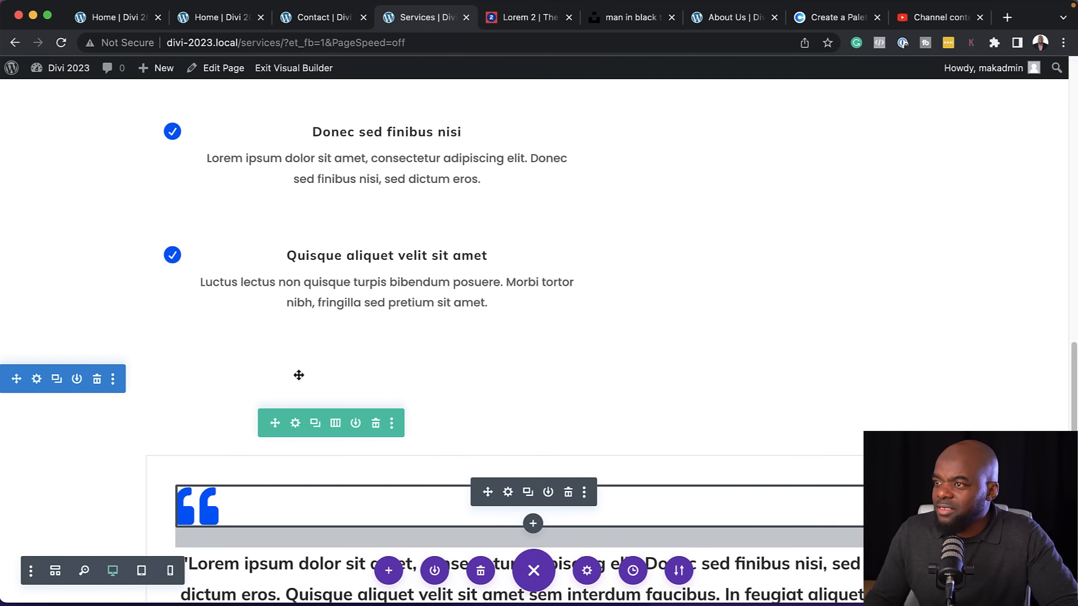
scroll(298, 376, "up", 2)
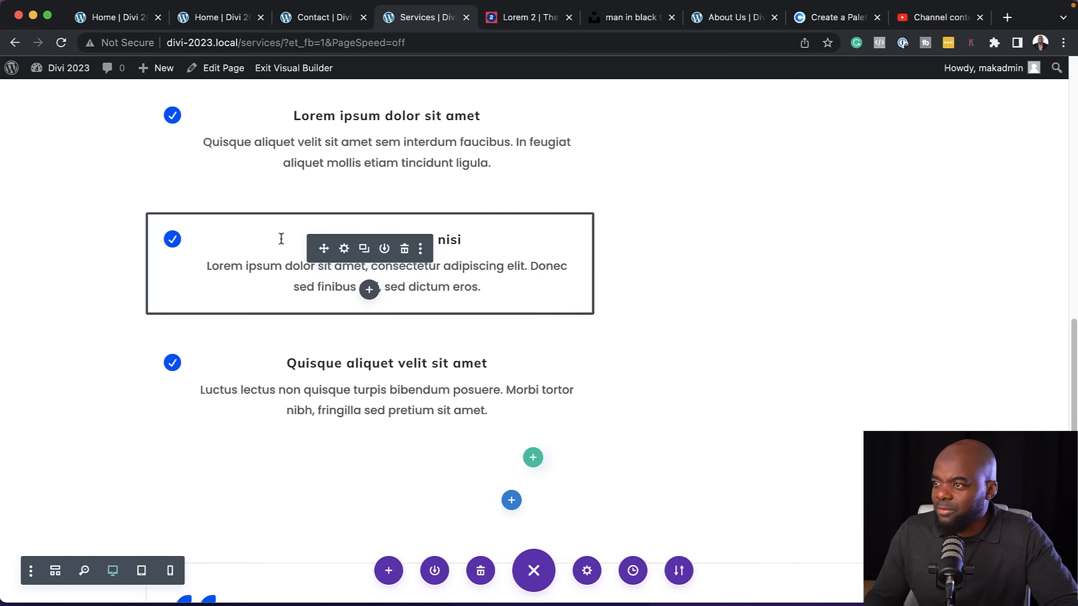
left_click(345, 248)
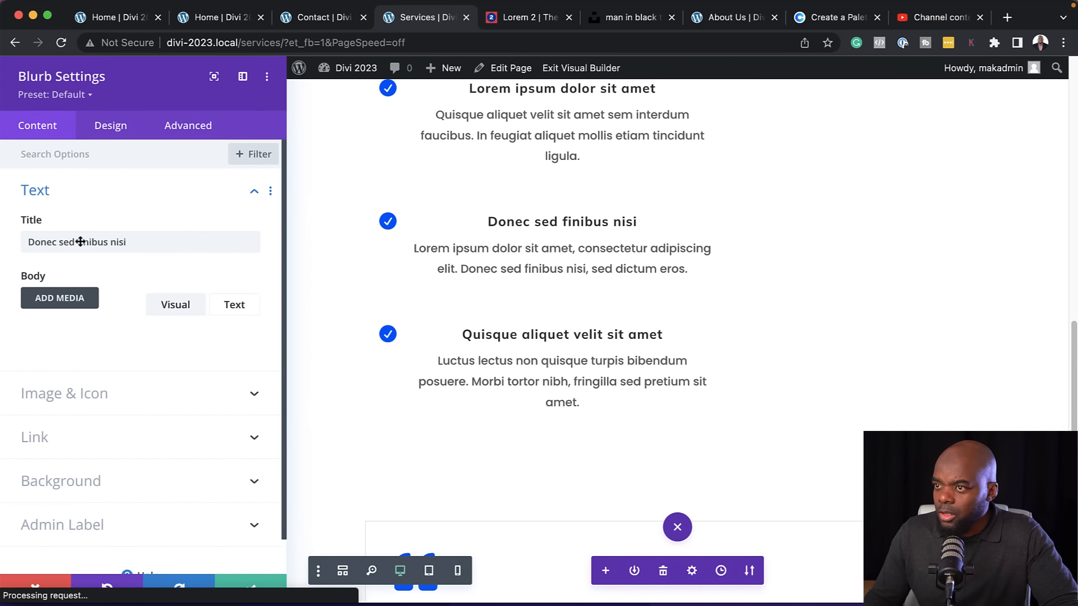
left_click(110, 82)
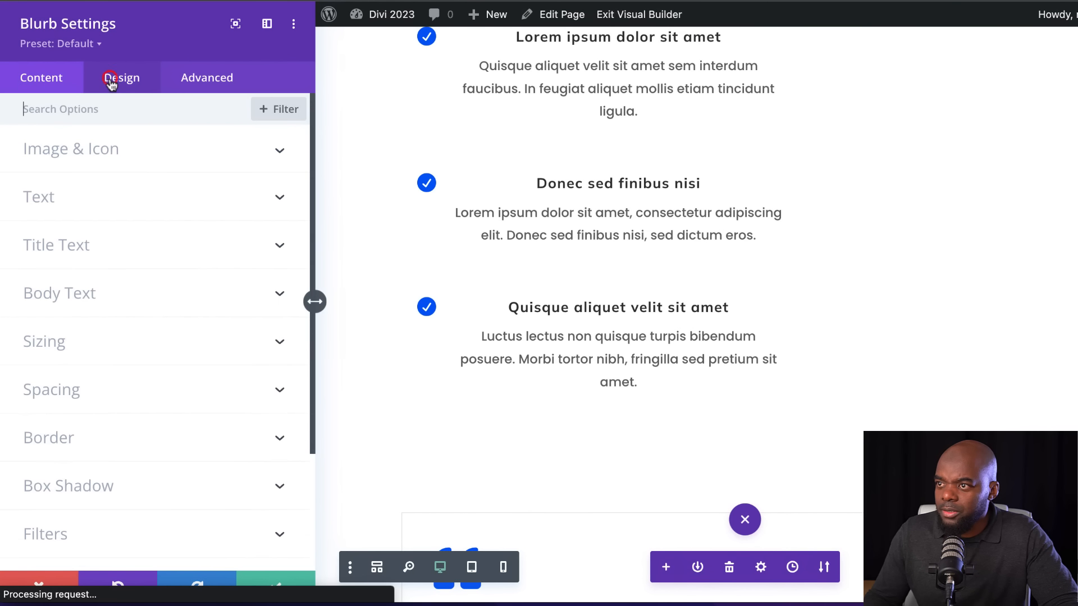
left_click(56, 199)
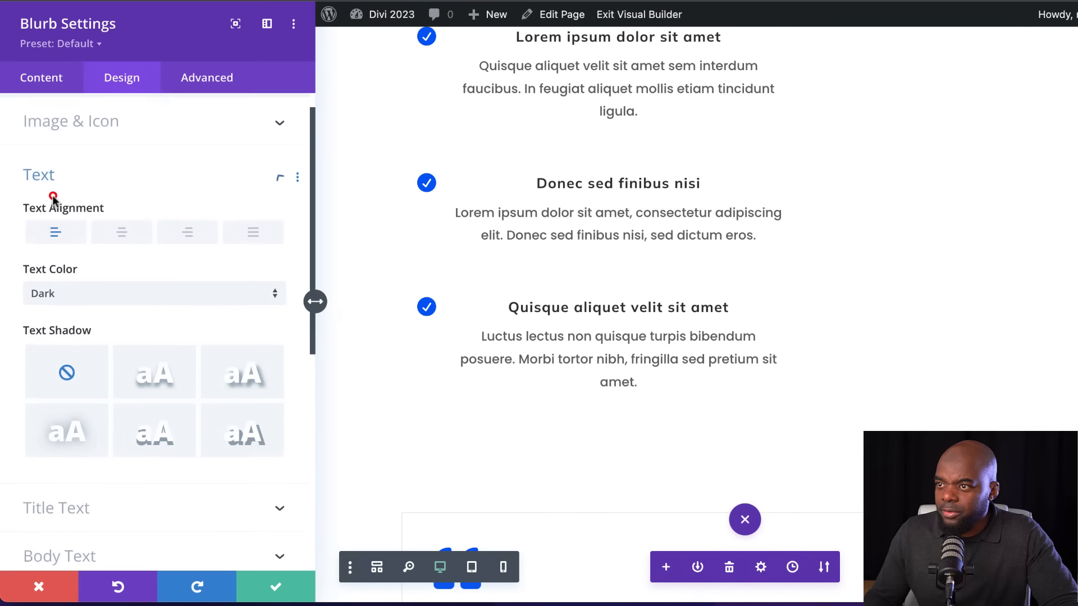
left_click(63, 174)
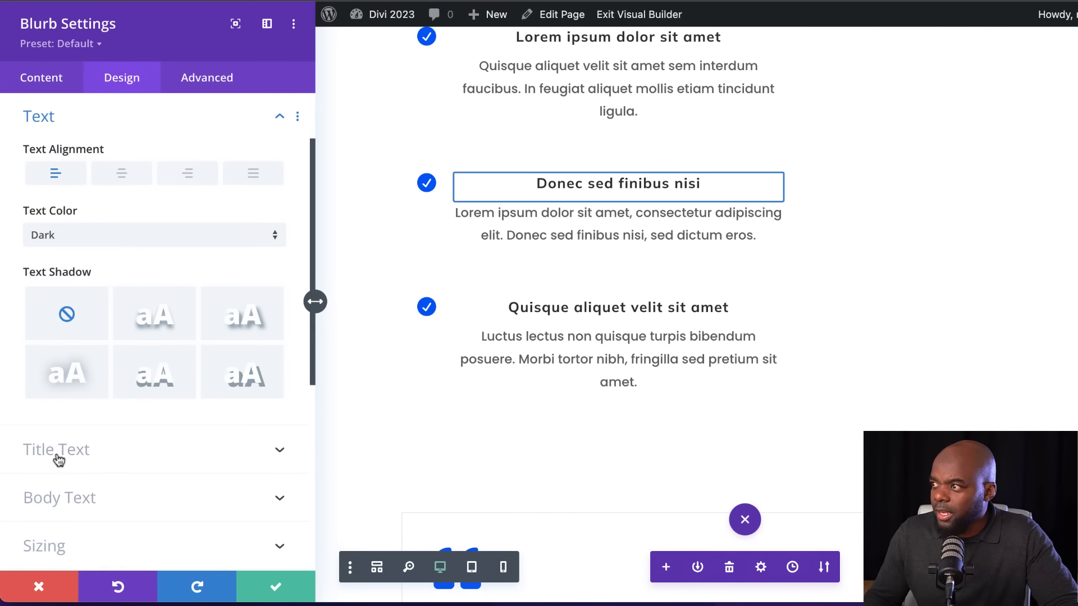
left_click(56, 454)
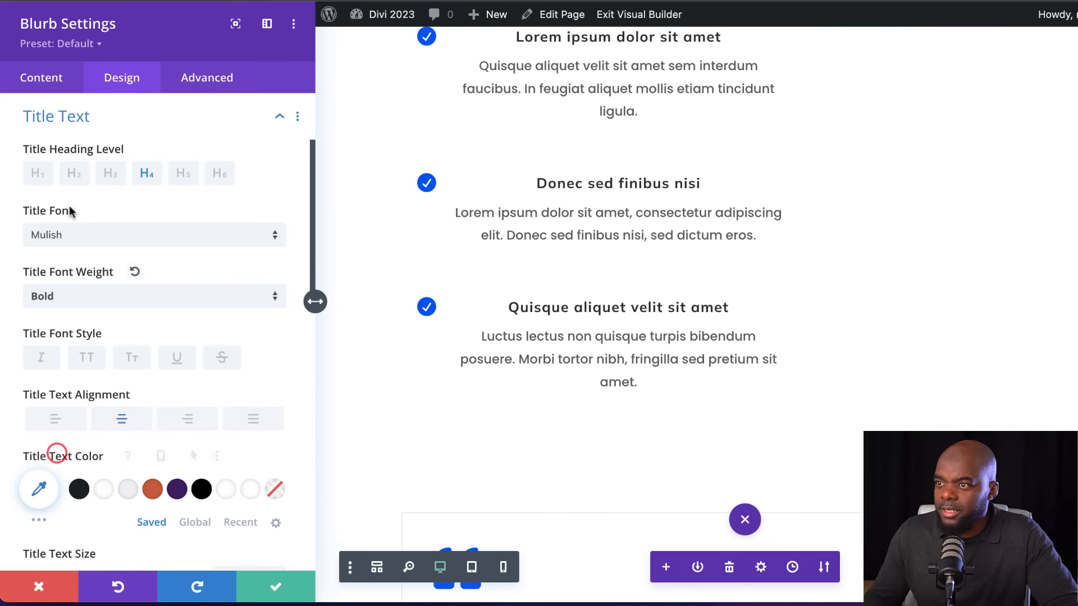
left_click(68, 238)
type("po")
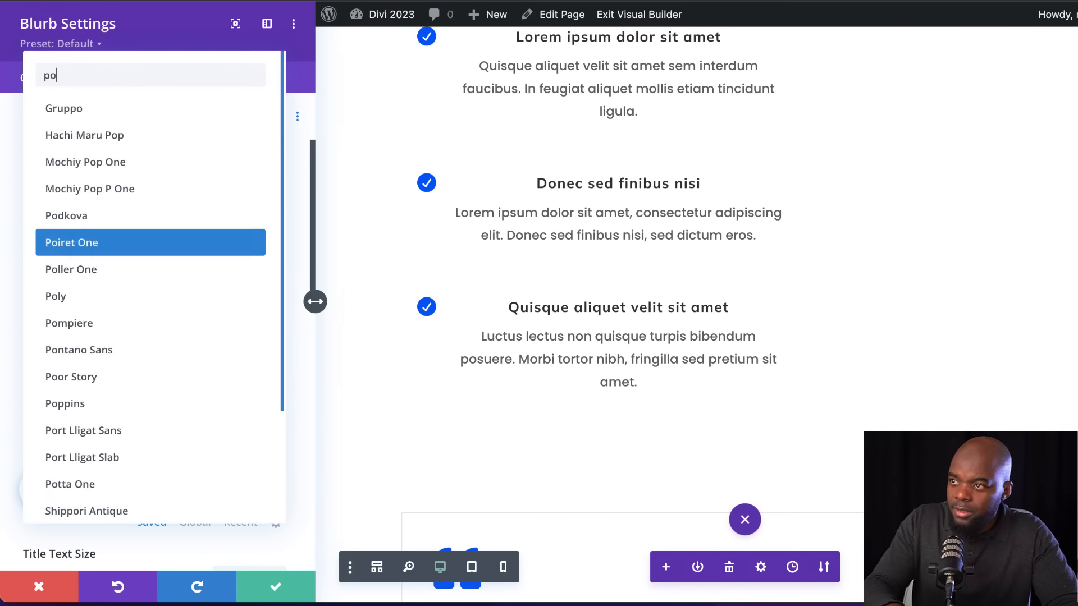
Left-align both the title text and the body text of the "Donec sed finibus nisi" blurb
left_click(62, 418)
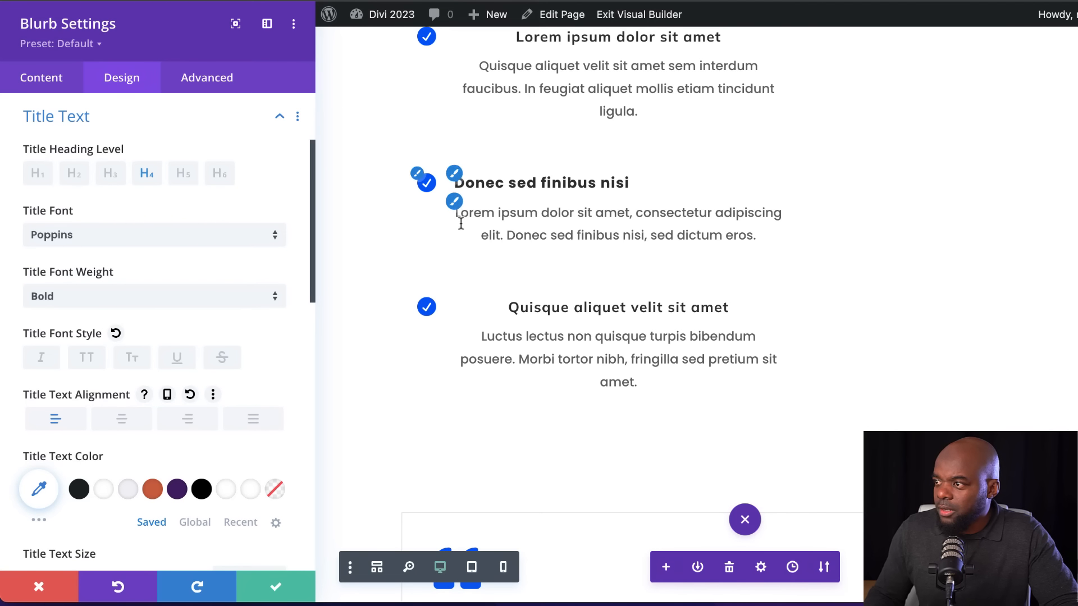
left_click(455, 201)
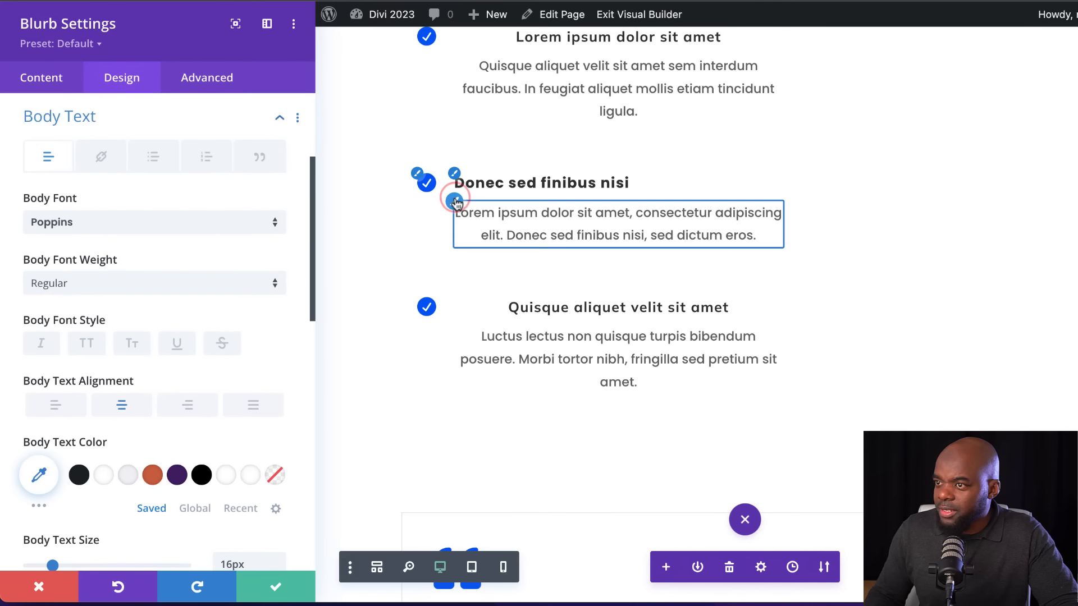
left_click(68, 411)
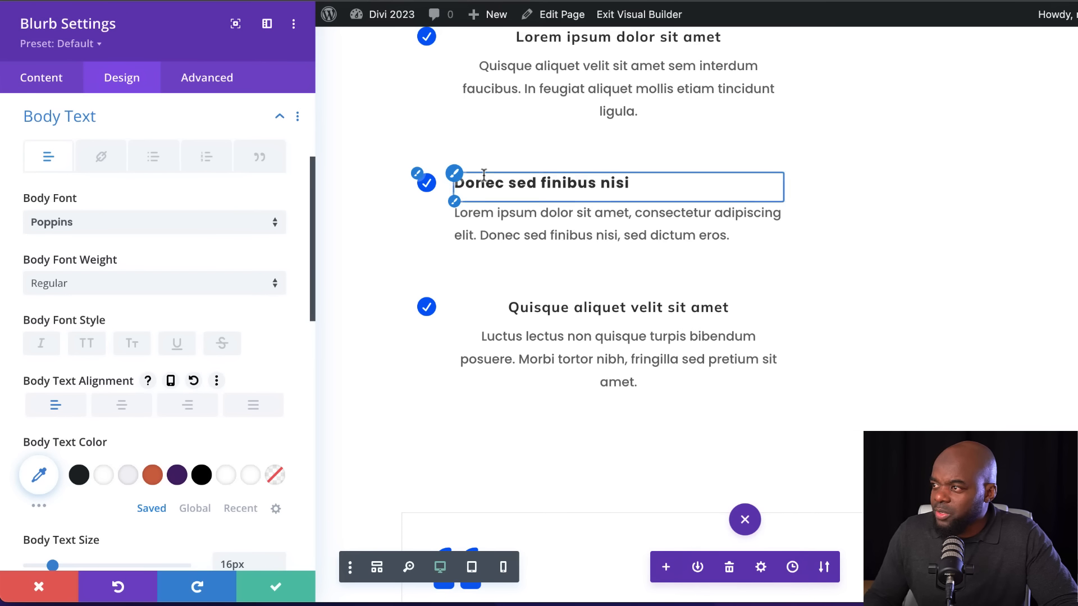
Set the check icon color of the "Donec sed finibus nisi" blurb to #4f1271 and save the blurb's settings
left_click(417, 176)
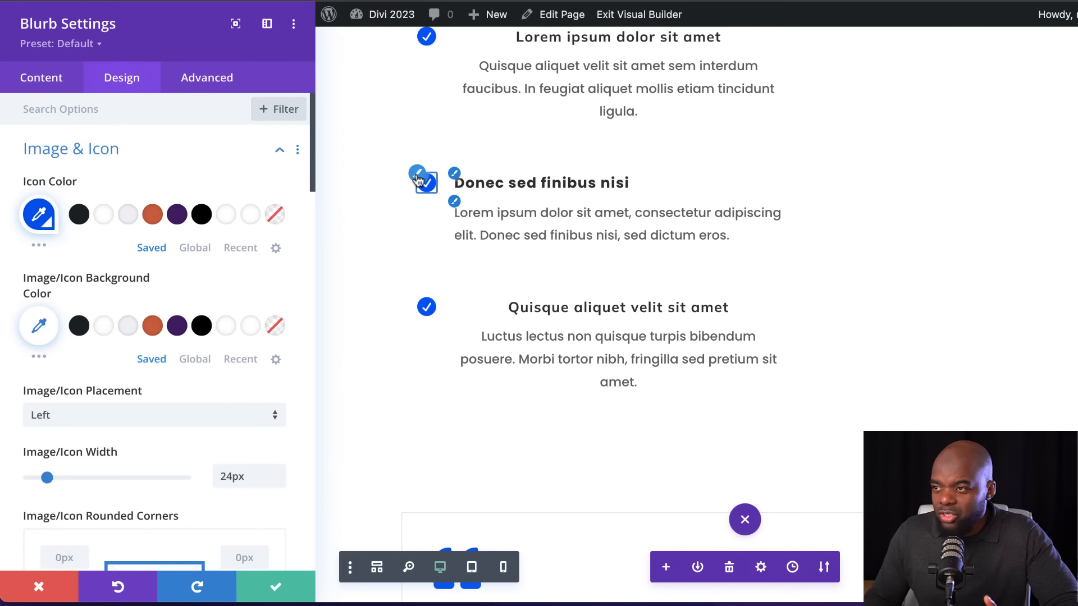
left_click(177, 215)
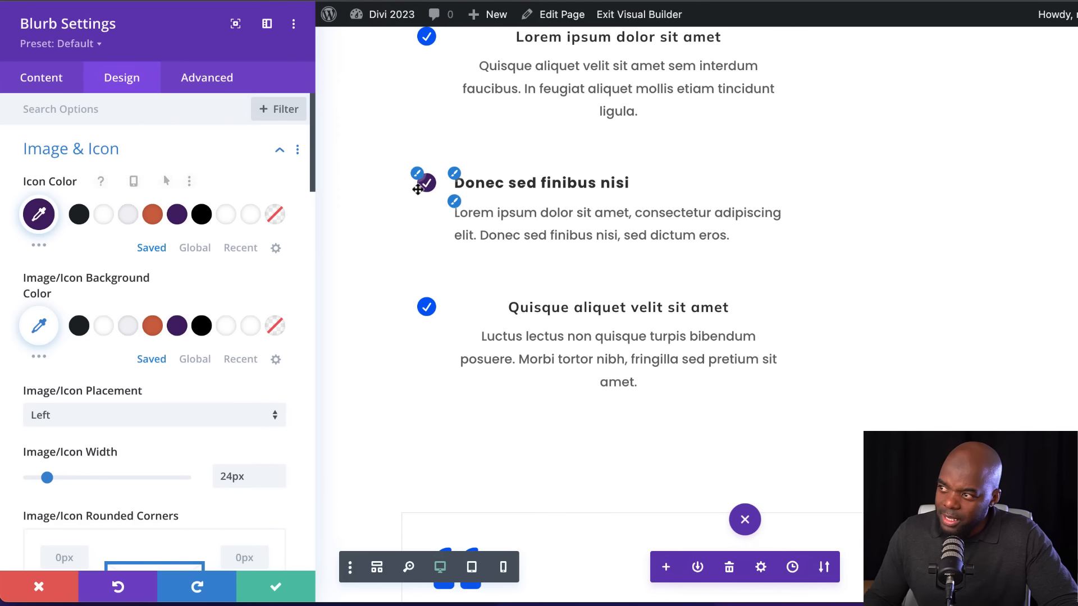
left_click(277, 589)
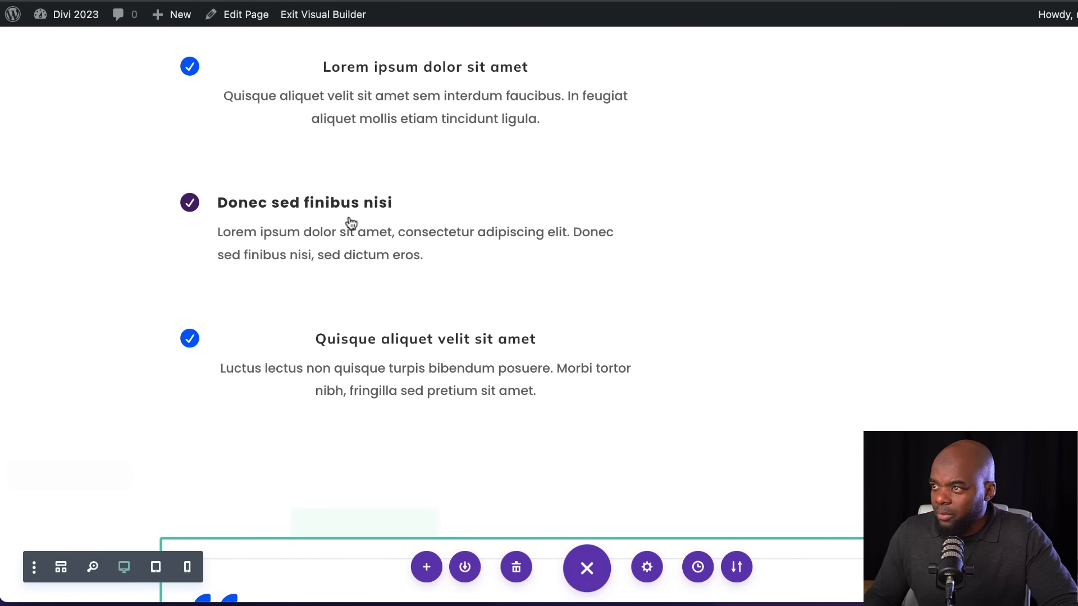
Extend the "Donec sed finibus nisi" blurb's styles to all blurbs throughout This Section
mouse_move(373, 257)
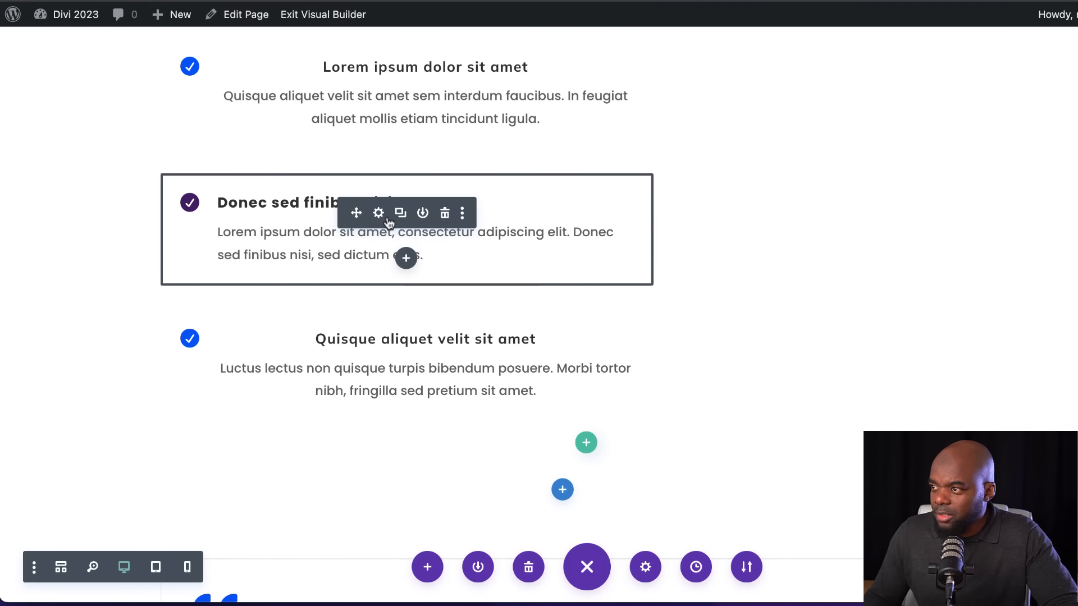
right_click(388, 224)
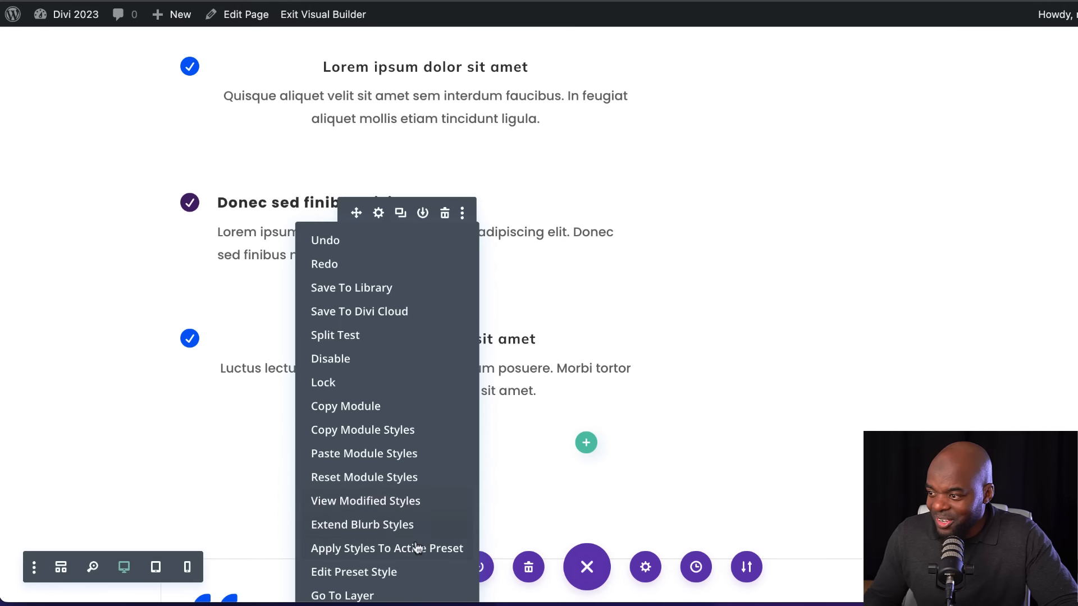
left_click(420, 526)
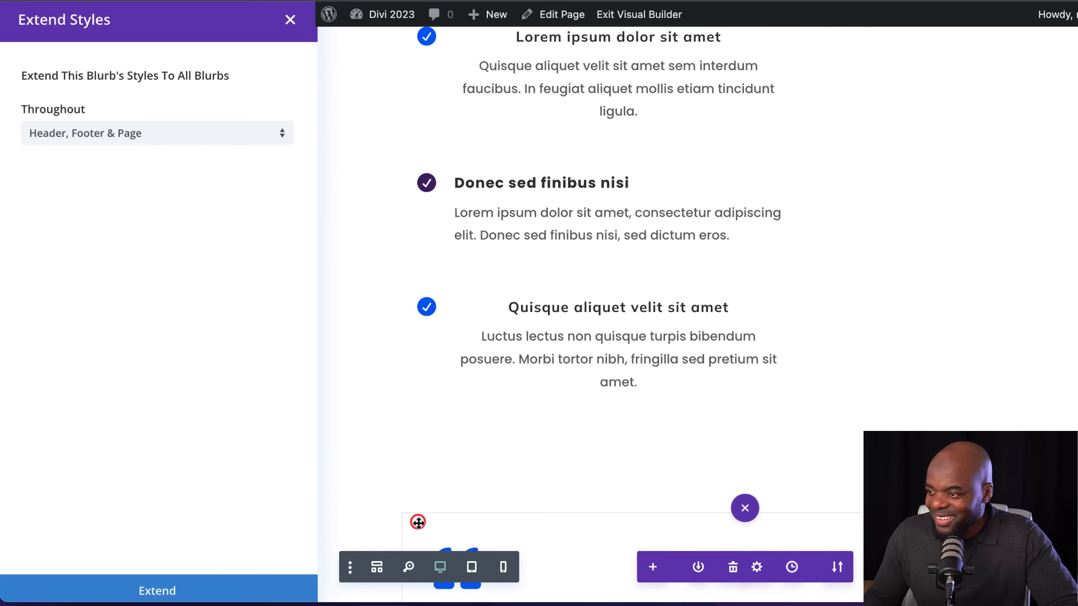
left_click(179, 140)
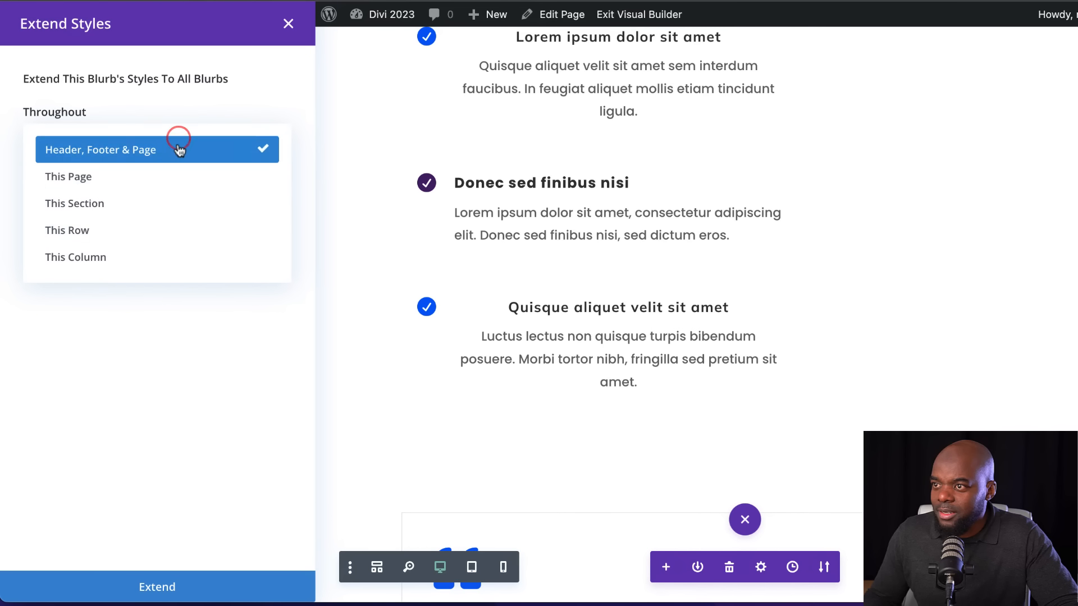
left_click(170, 208)
left_click(224, 588)
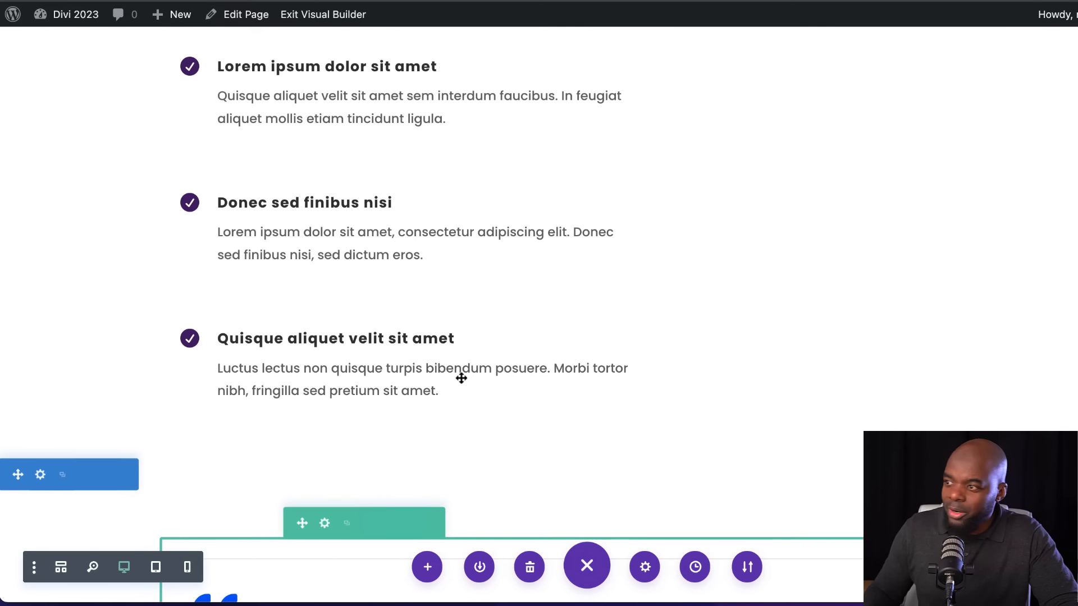
Insert a two-column row with a wider first column below the blurbs, without adding a module to it
scroll(571, 342, "up", 2)
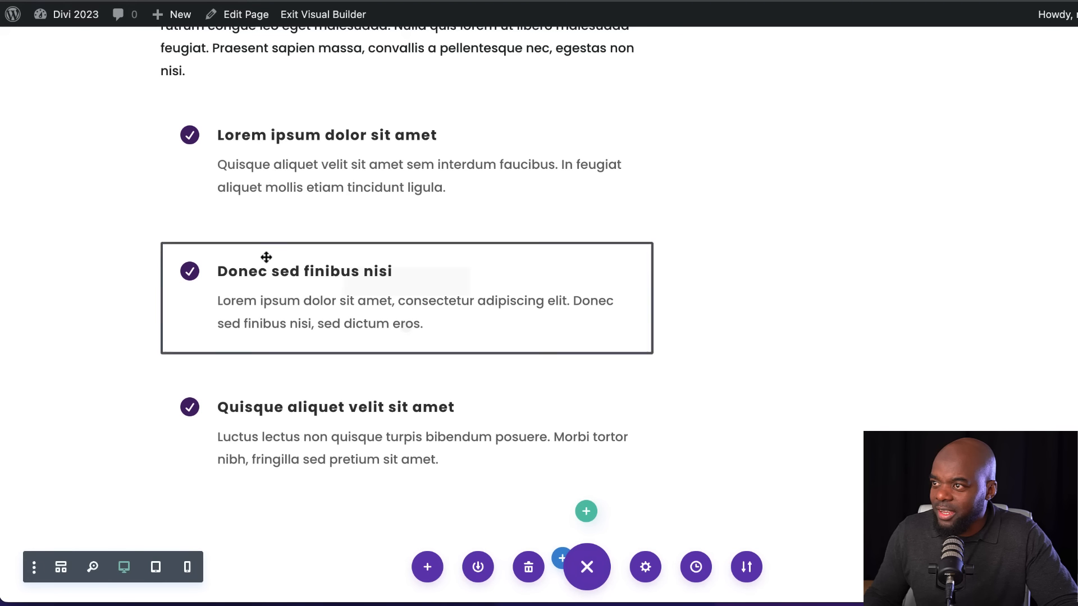
scroll(445, 273, "up", 2)
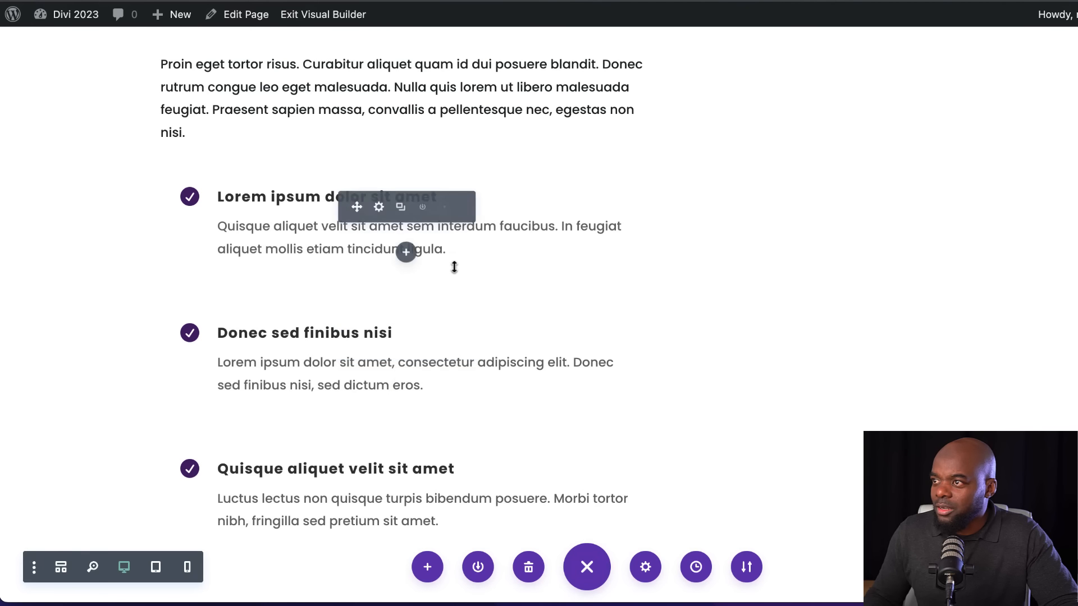
scroll(455, 269, "up", 2)
scroll(456, 272, "up", 5)
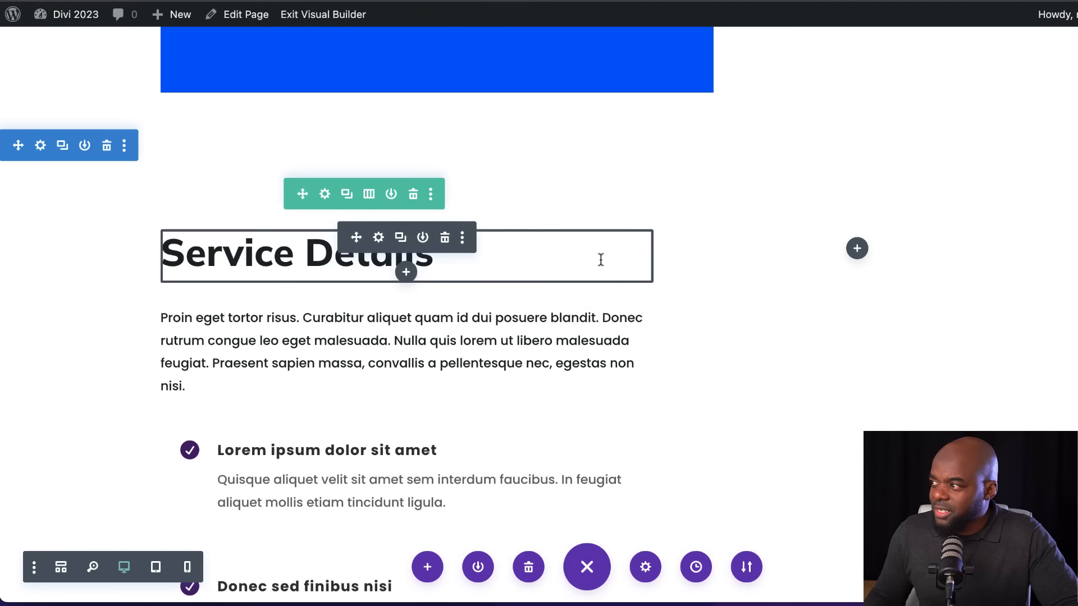
scroll(668, 356, "down", 13)
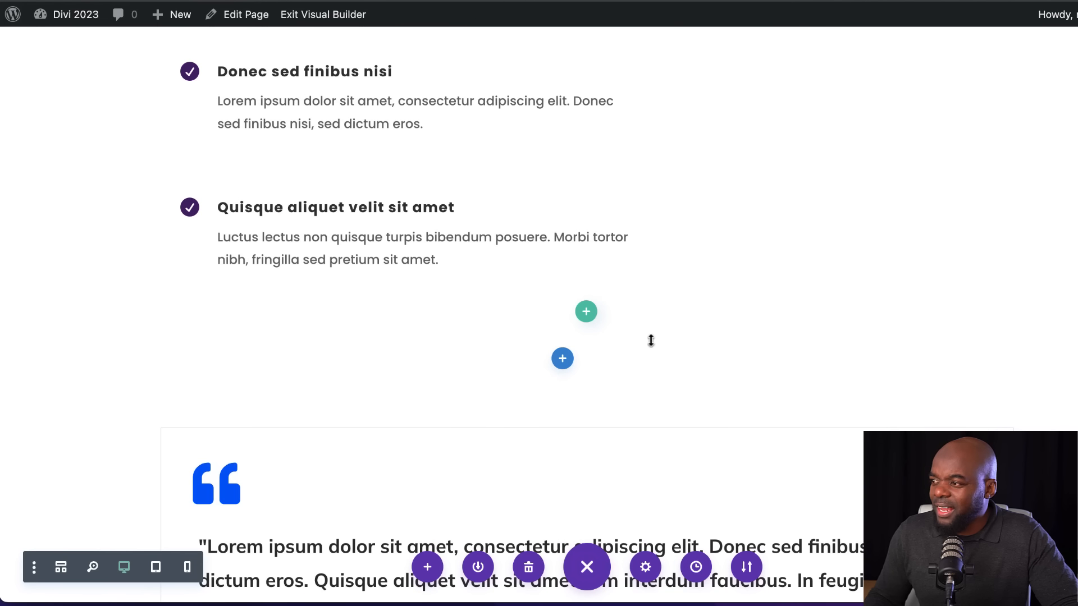
mouse_move(598, 310)
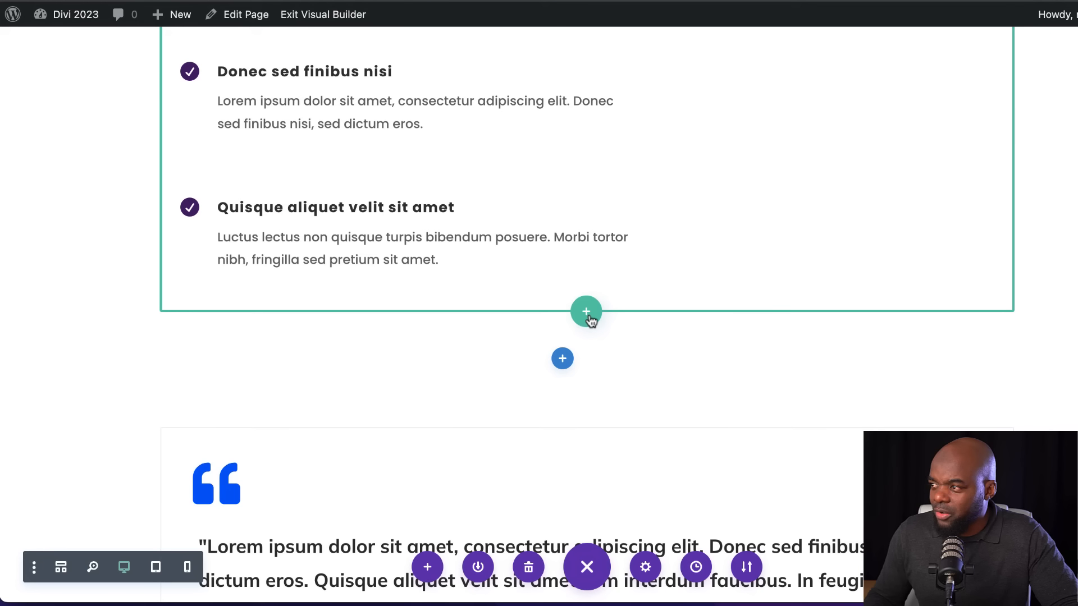
left_click(589, 314)
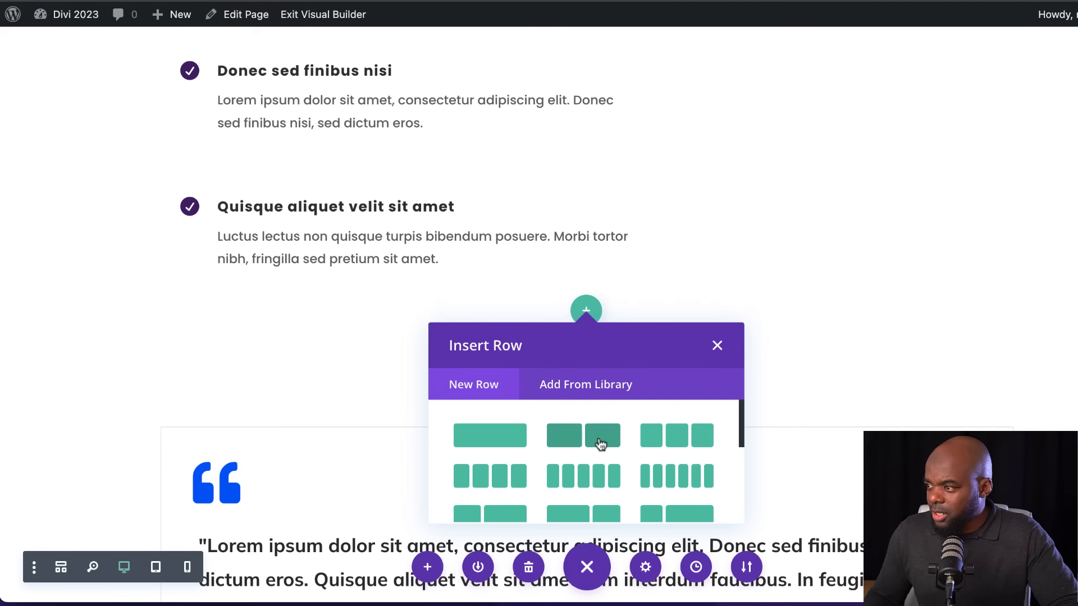
scroll(599, 441, "down", 3)
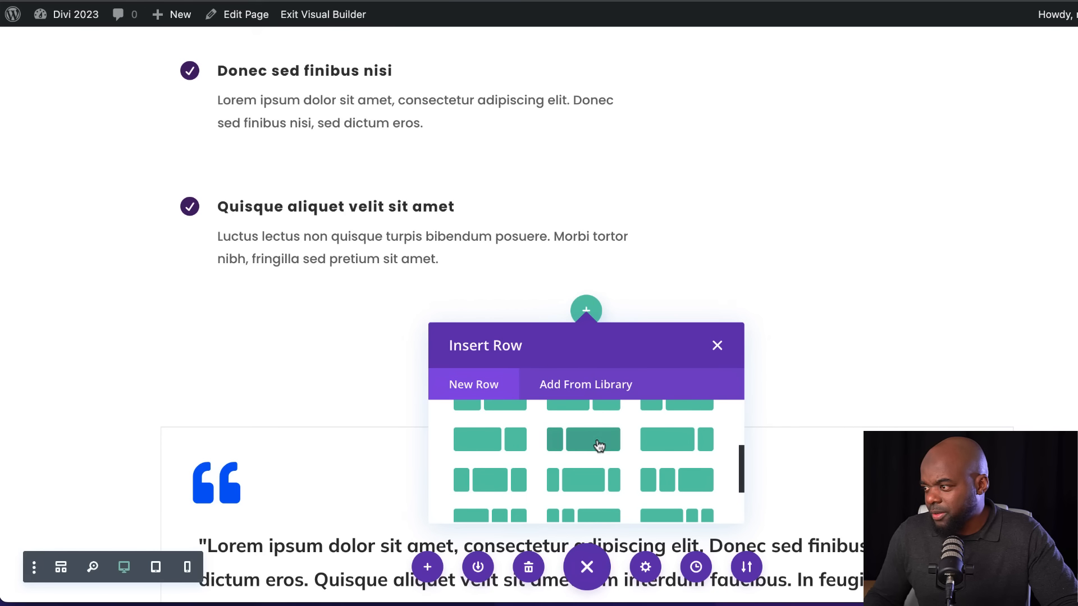
left_click(582, 445)
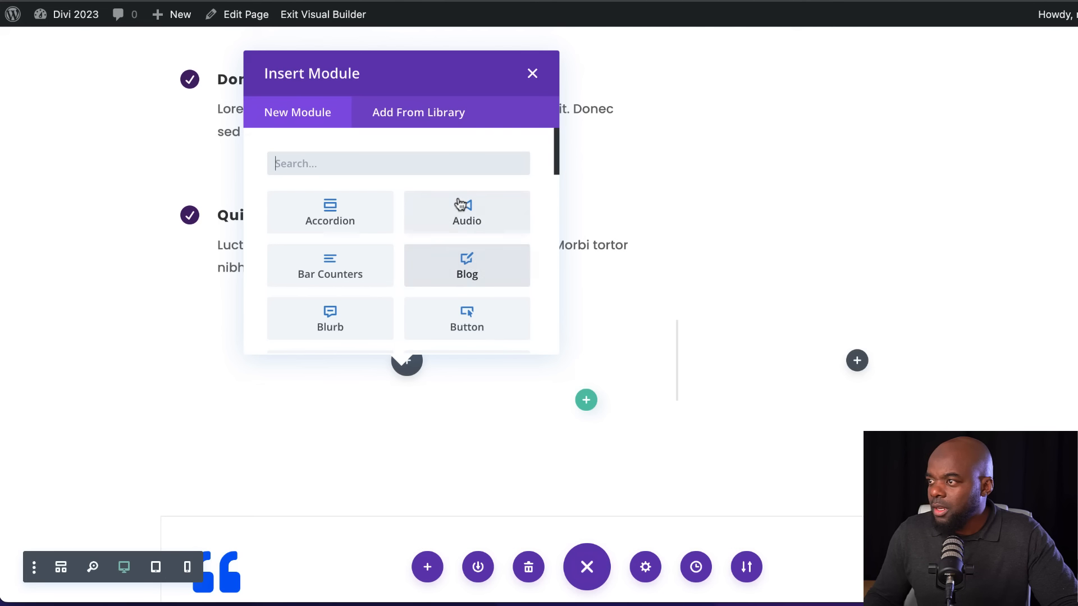
left_click(532, 74)
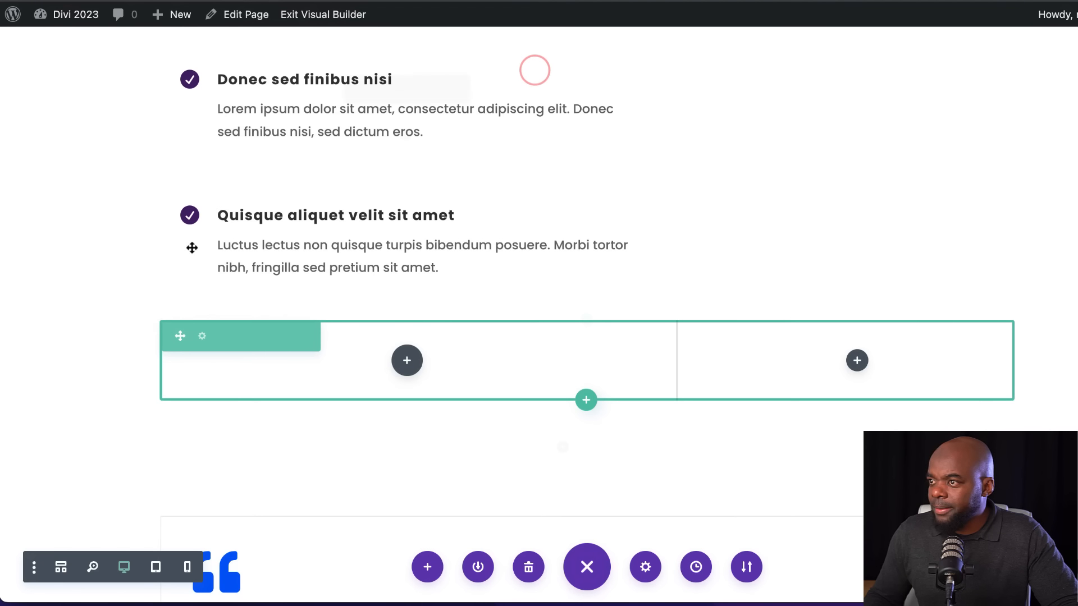
Move the "Quisque aliquet velit sit amet" blurb into the new row's narrower column and add the two-cyclists photo to the wider one
left_click_drag(358, 226, 854, 203)
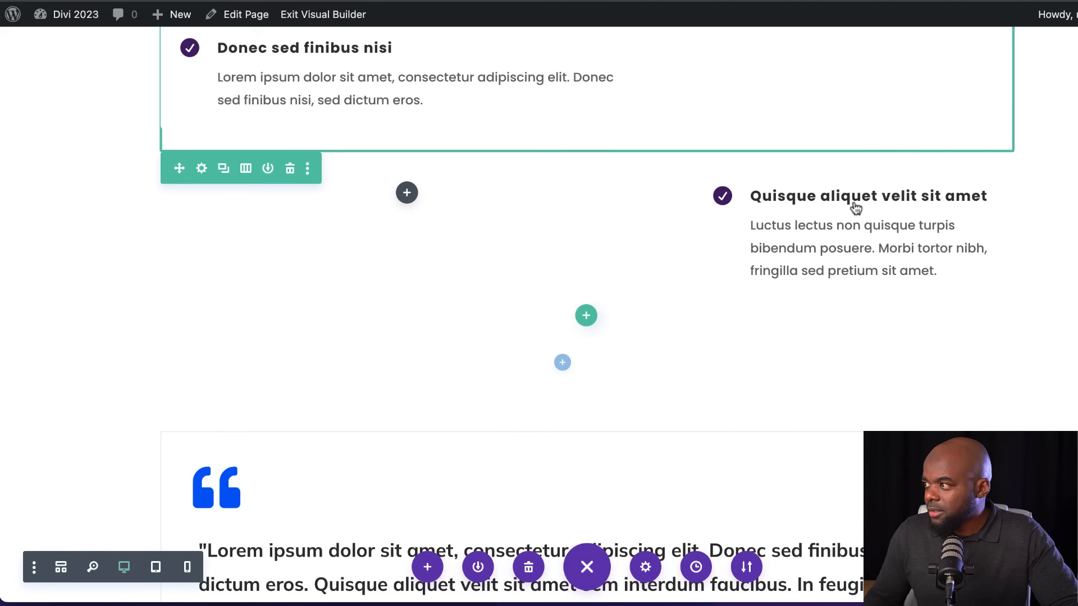
left_click(409, 194)
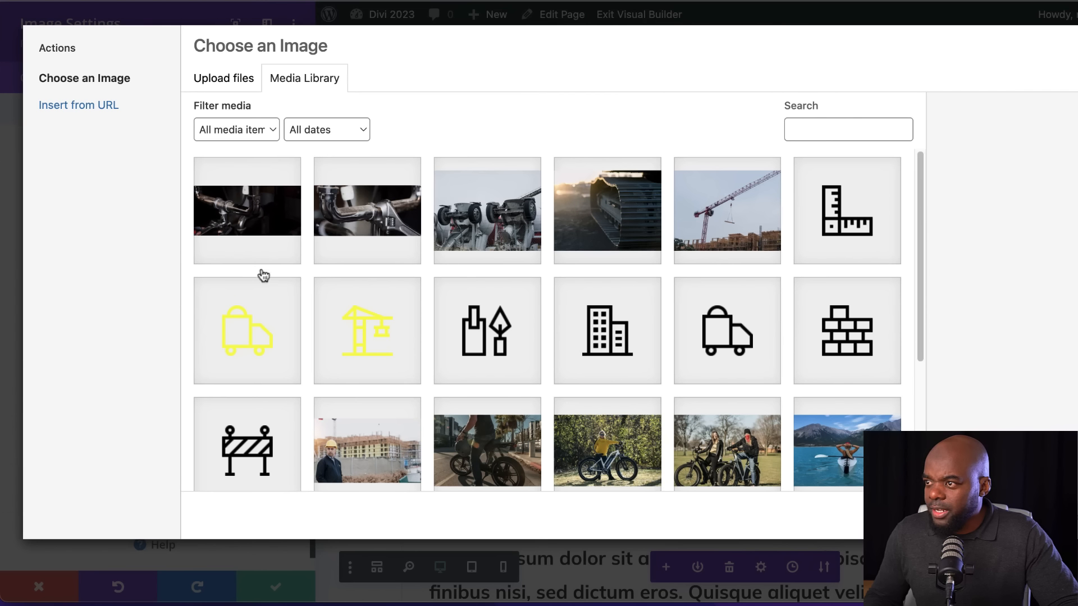
scroll(414, 307, "down", 3)
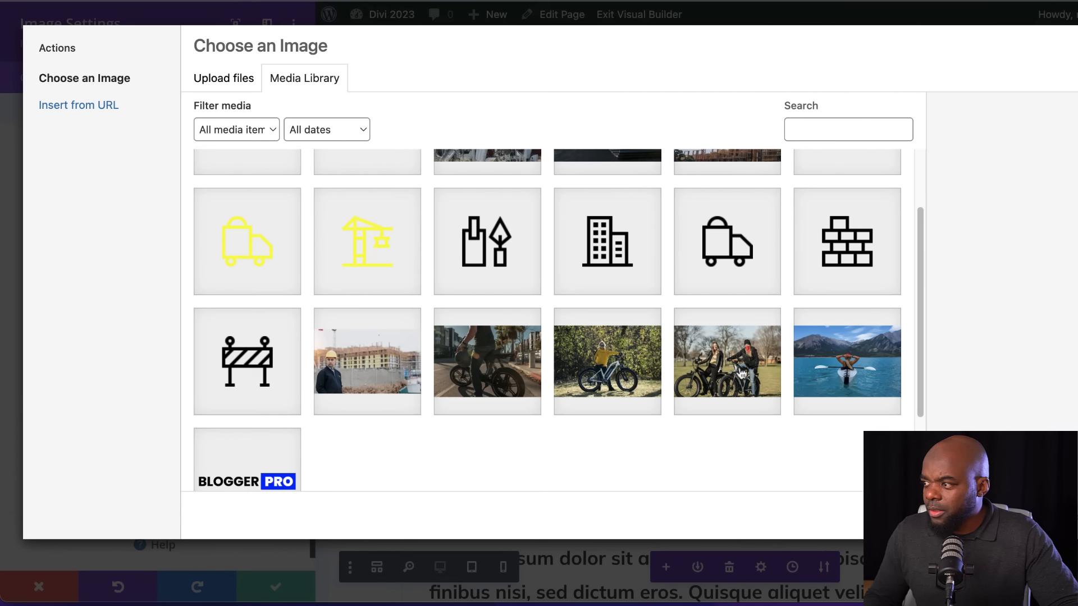
left_click(752, 373)
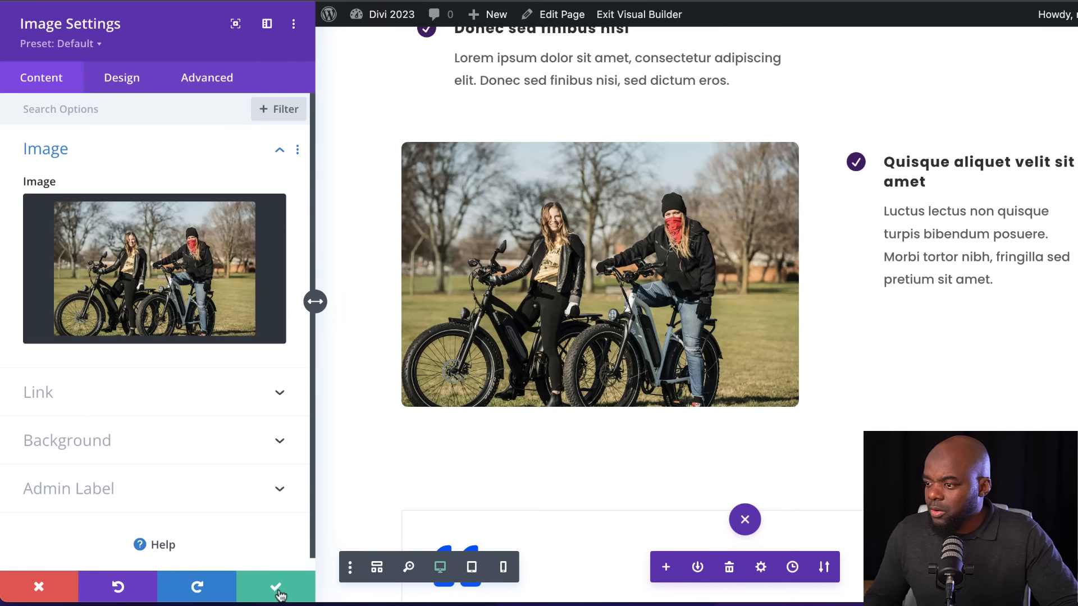
left_click(275, 586)
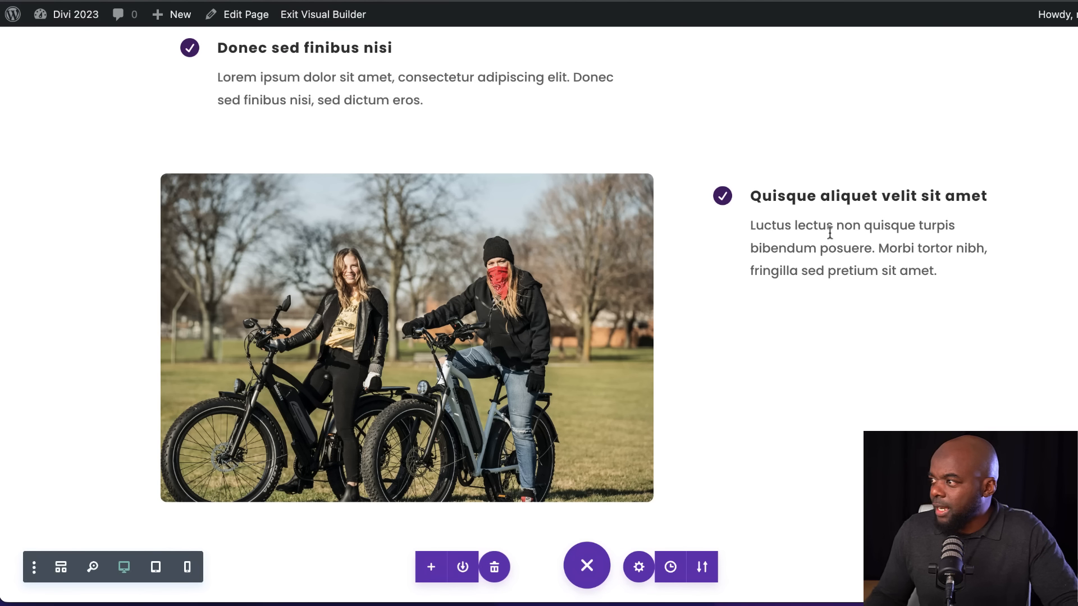
Move the "Donec sed finibus nisi" and "Lorem ipsum dolor sit amet" blurbs below the "Quisque aliquet velit sit amet" blurb beside the photo
scroll(950, 246, "up", 2)
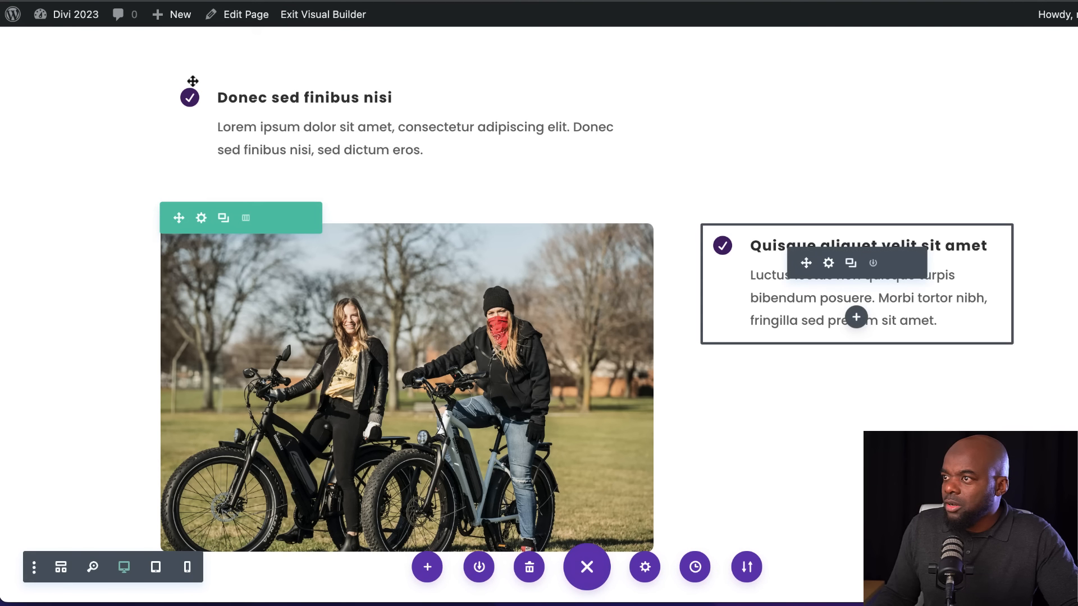
left_click_drag(356, 108, 821, 215)
scroll(365, 187, "up", 2)
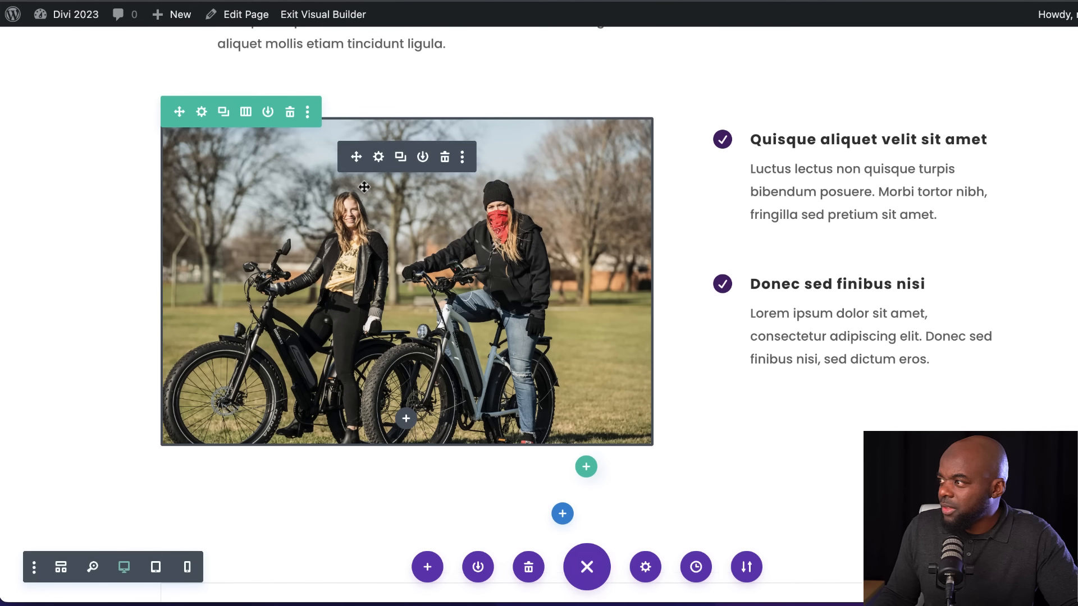
scroll(364, 187, "up", 2)
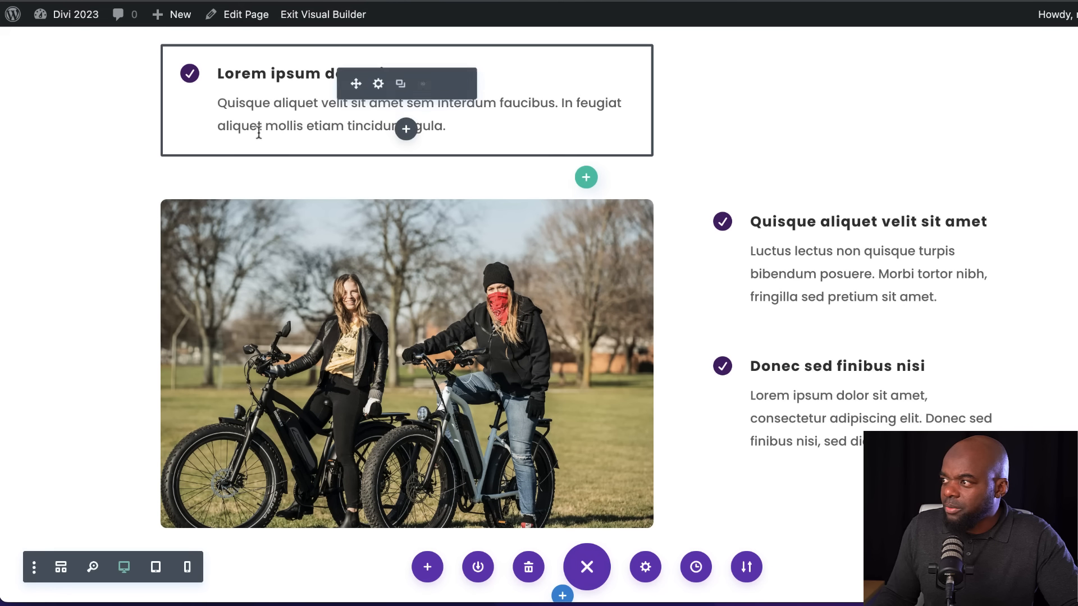
left_click_drag(235, 80, 769, 343)
Delete the Service Details heading and its paragraph, and change their row to a single-column layout
scroll(513, 276, "up", 1)
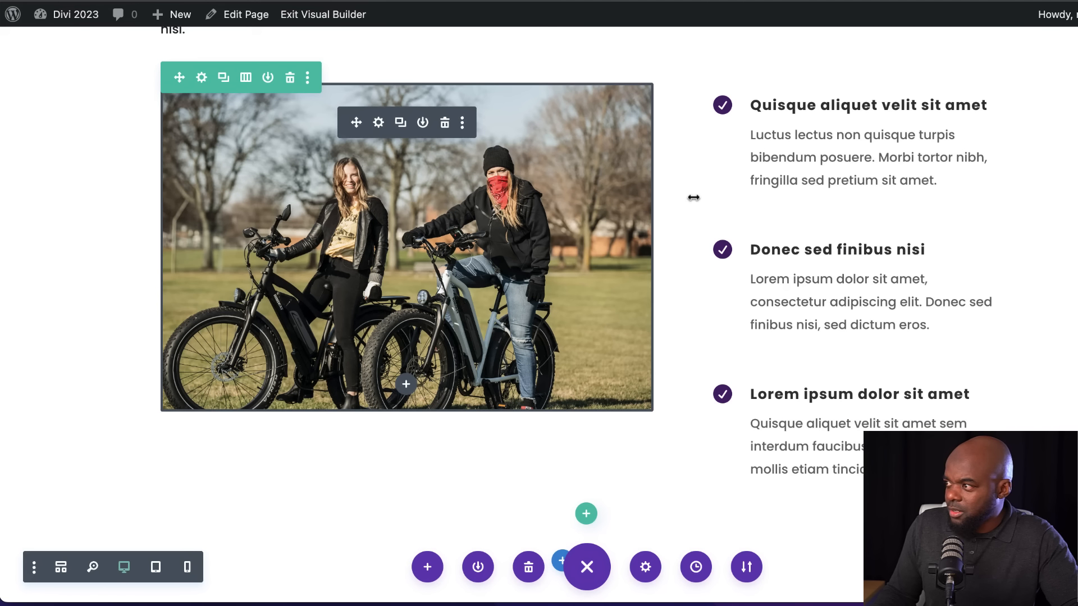
scroll(747, 365, "up", 2)
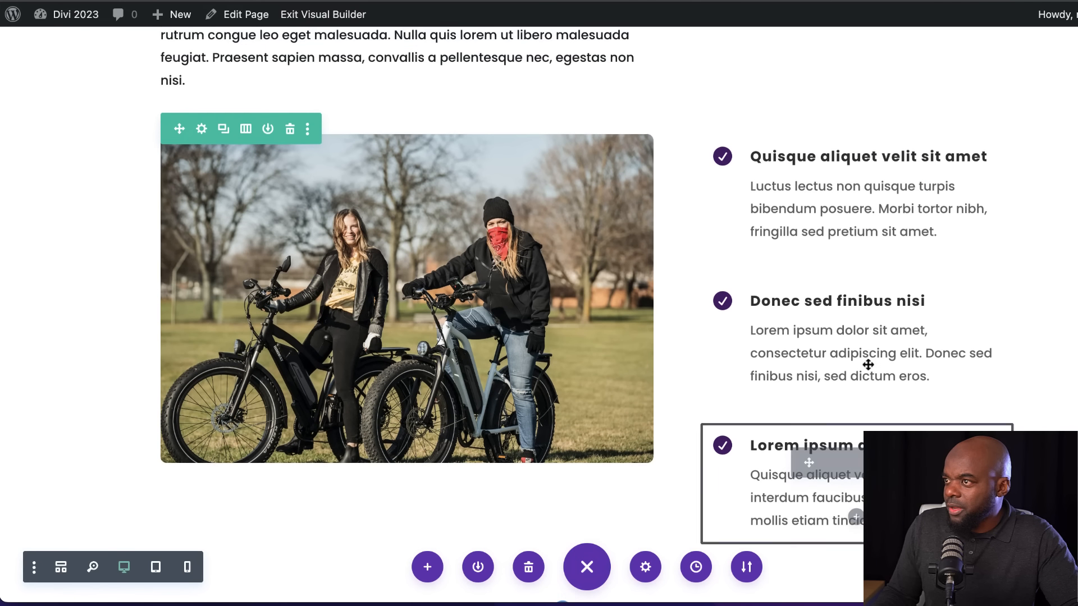
scroll(868, 364, "up", 3)
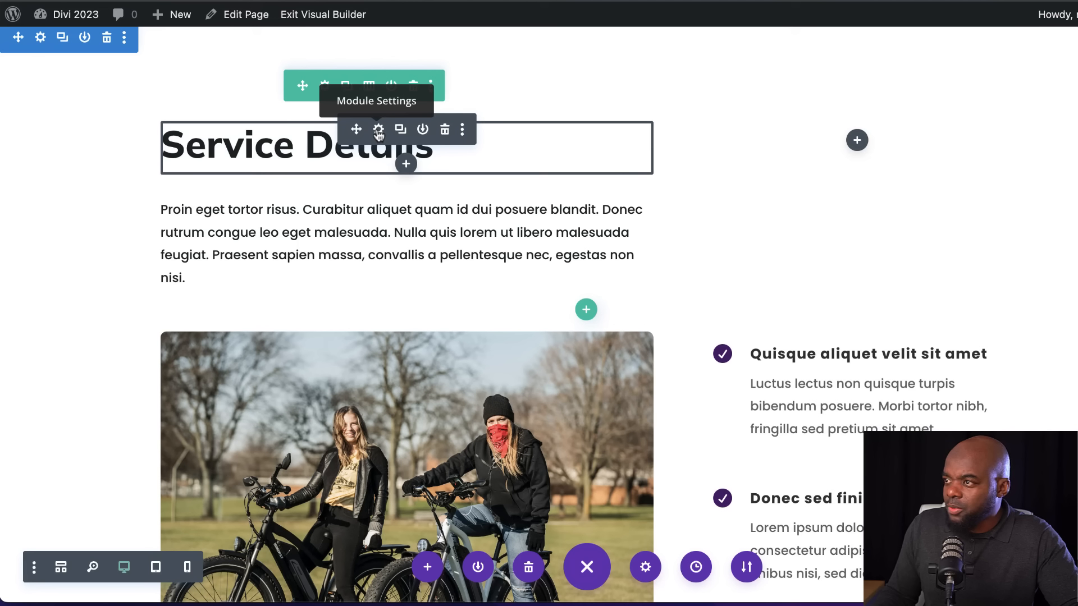
left_click(445, 131)
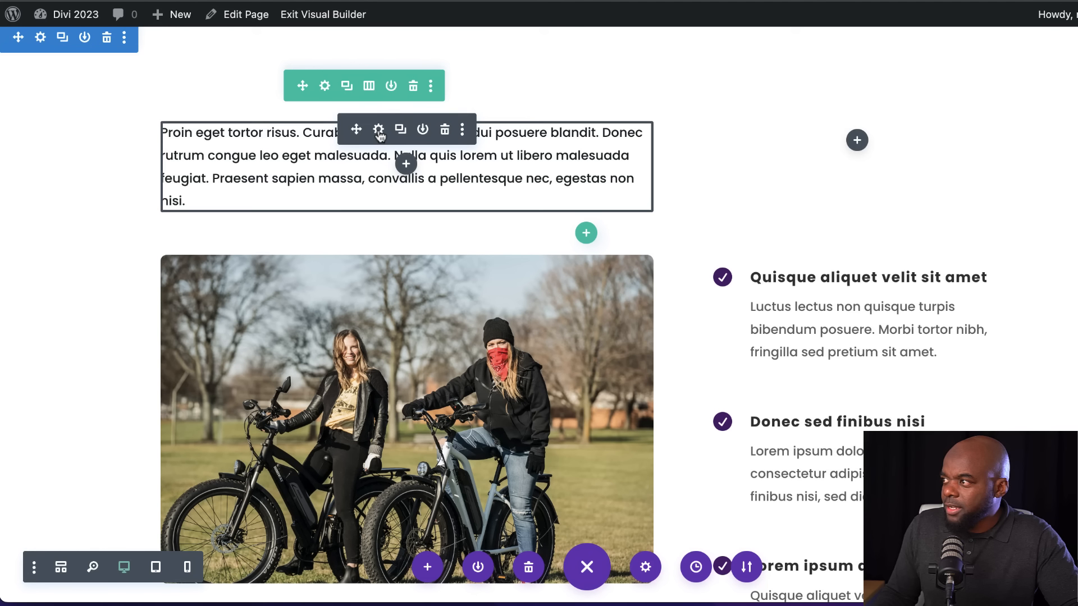
left_click(445, 130)
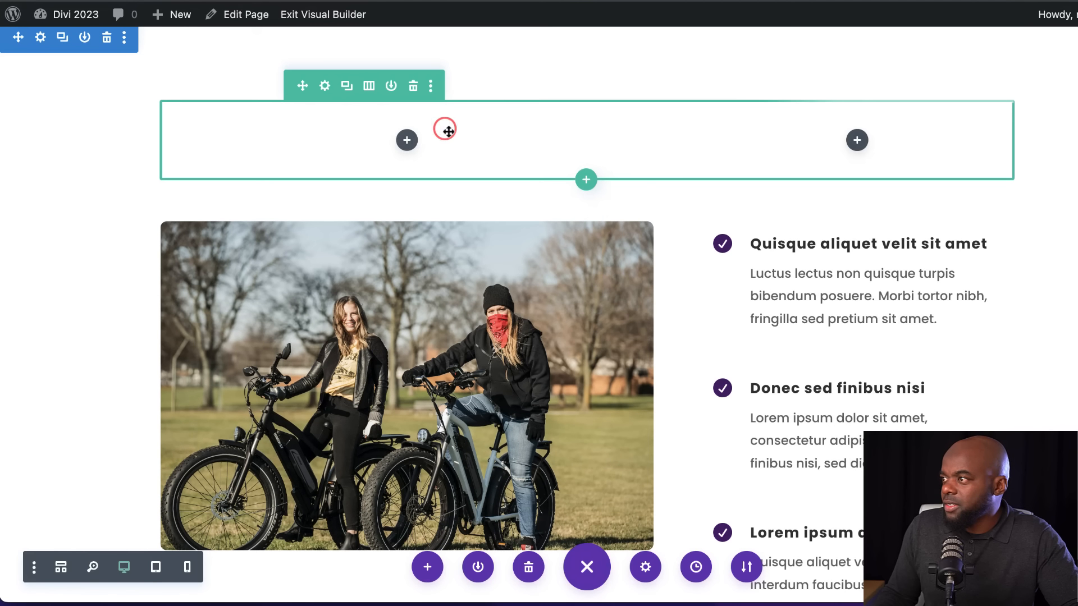
left_click(374, 87)
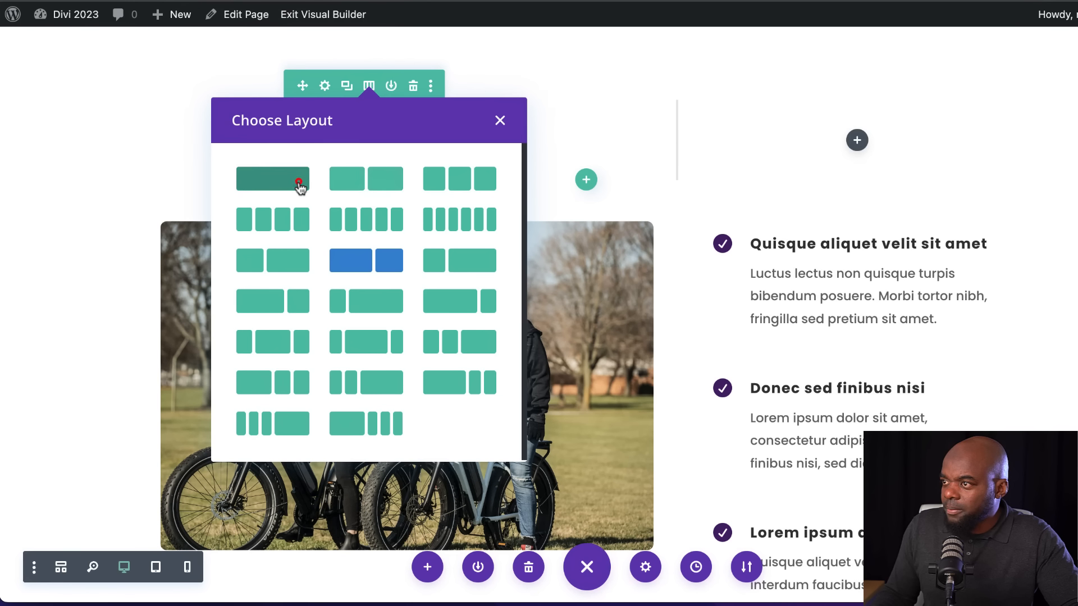
left_click(298, 181)
Add a Text module to the emptied row and replace its placeholder with the "Phasellus ultrices nulla quis nibh" paragraph copied from the lorem ipsum website
left_click(588, 140)
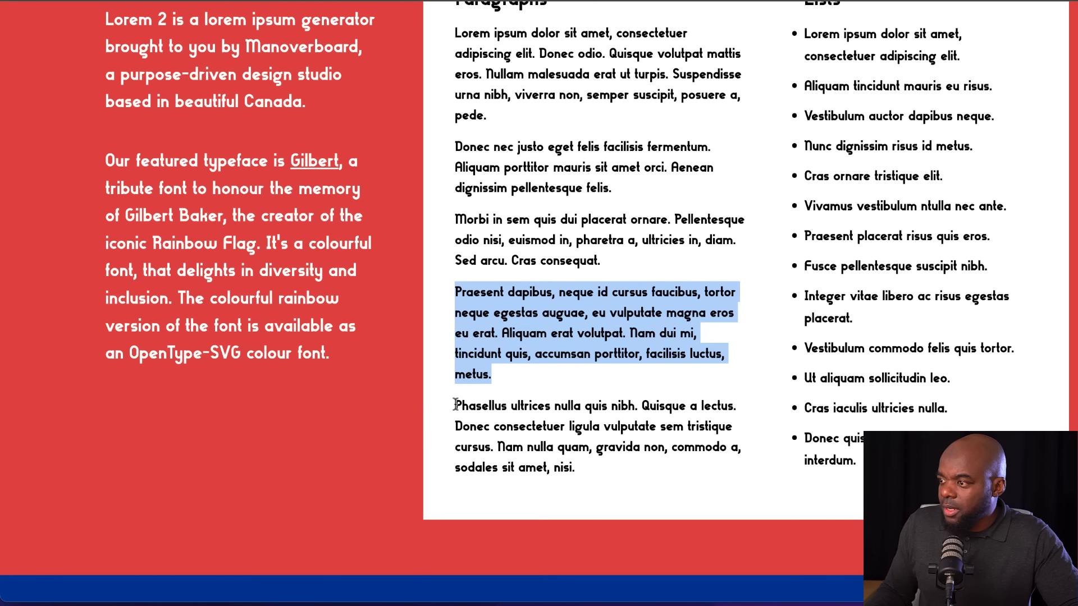
left_click_drag(456, 405, 597, 485)
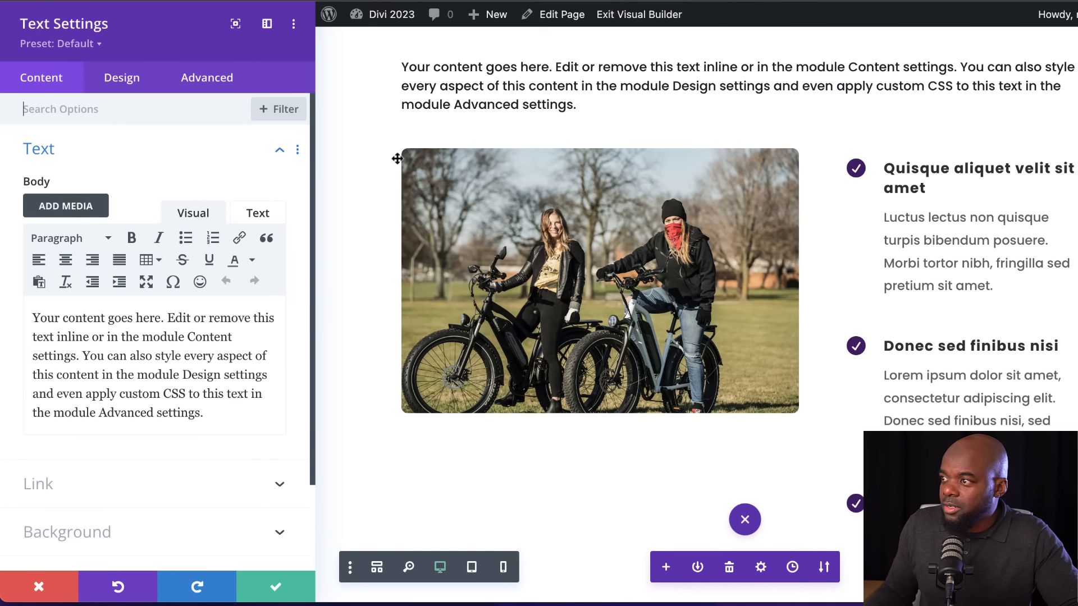
left_click_drag(209, 416, 8, 313)
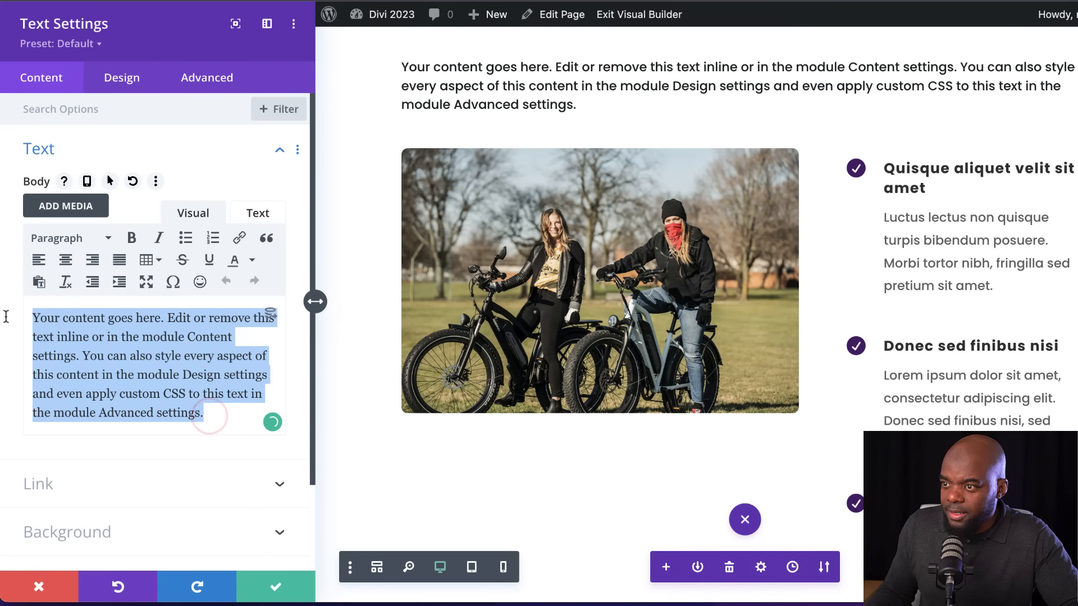
left_click(7, 321)
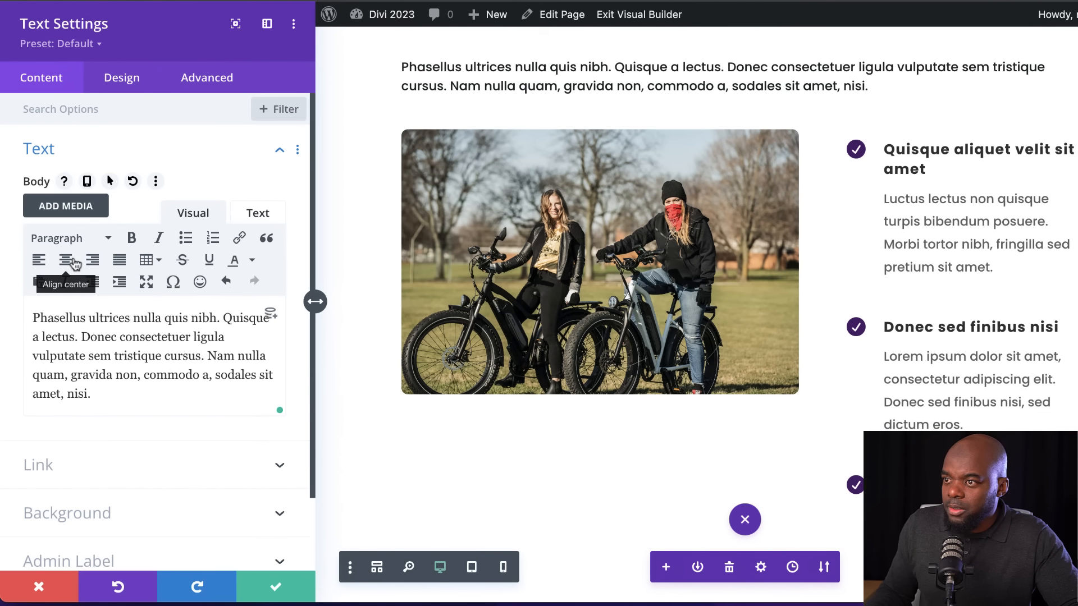
Centre the intro text and replace its opening sentence with an "Our Services" line formatted as Heading 4
left_click(68, 260)
type("Our Services")
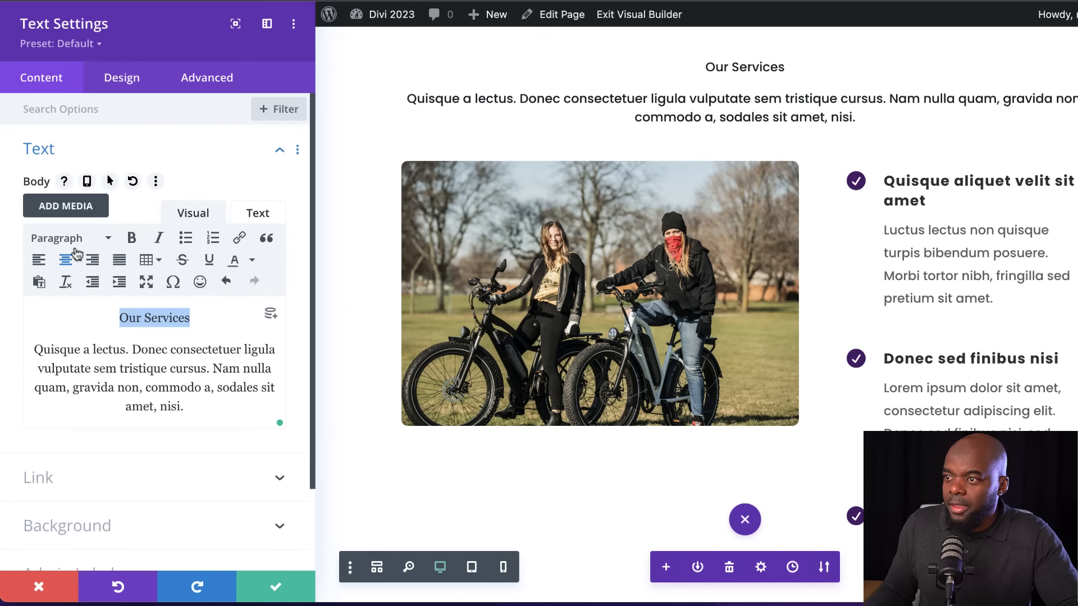
left_click(70, 240)
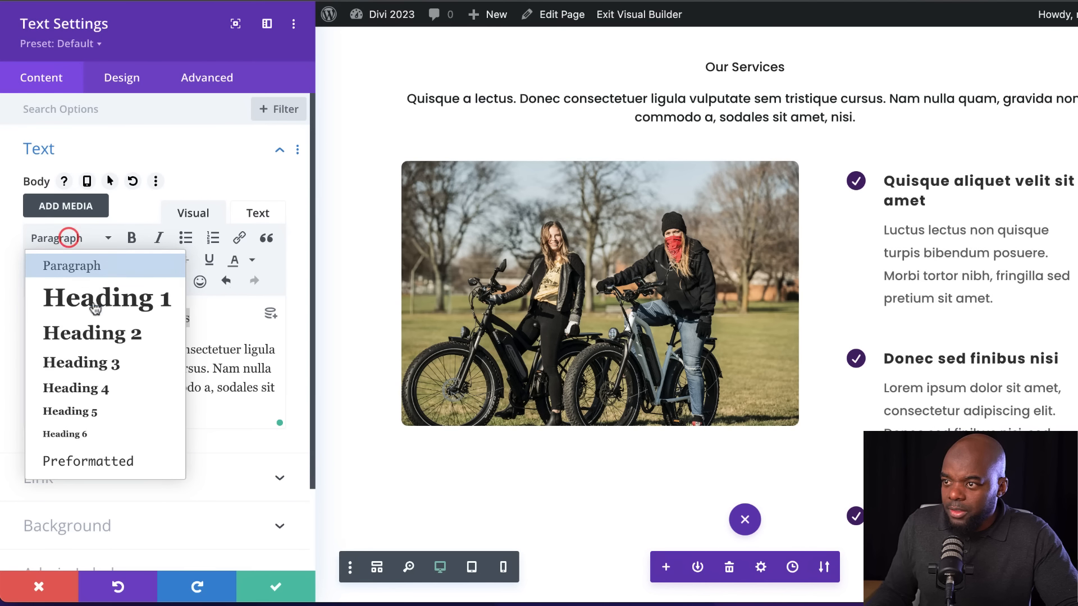
left_click(100, 393)
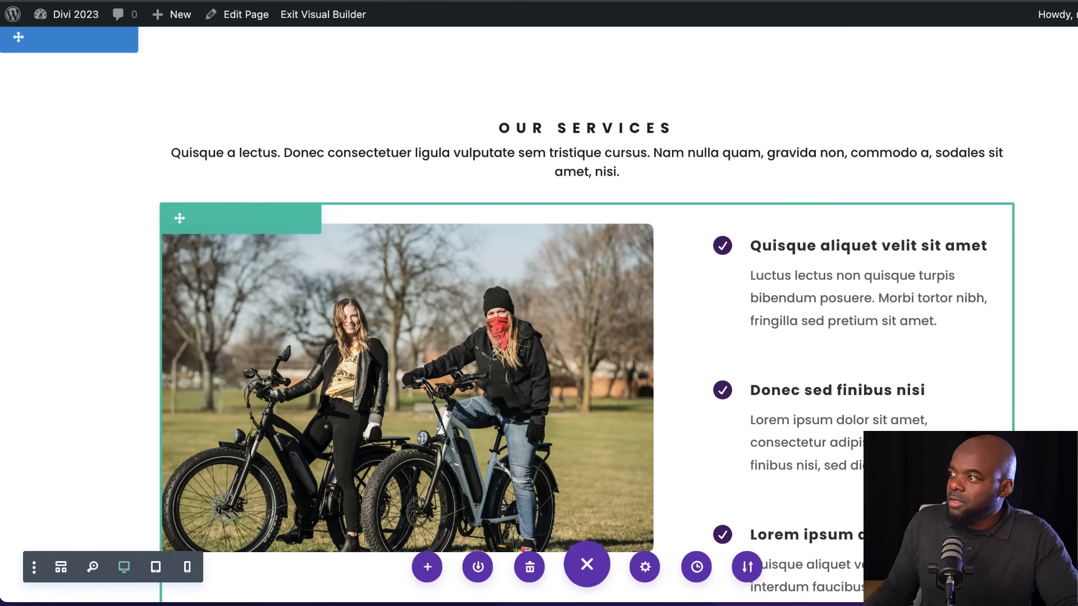
Reduce the spacing below the "Quisque aliquet velit sit amet" and "Donec sed finibus nisi" blurbs beside the photo
scroll(798, 218, "down", 3)
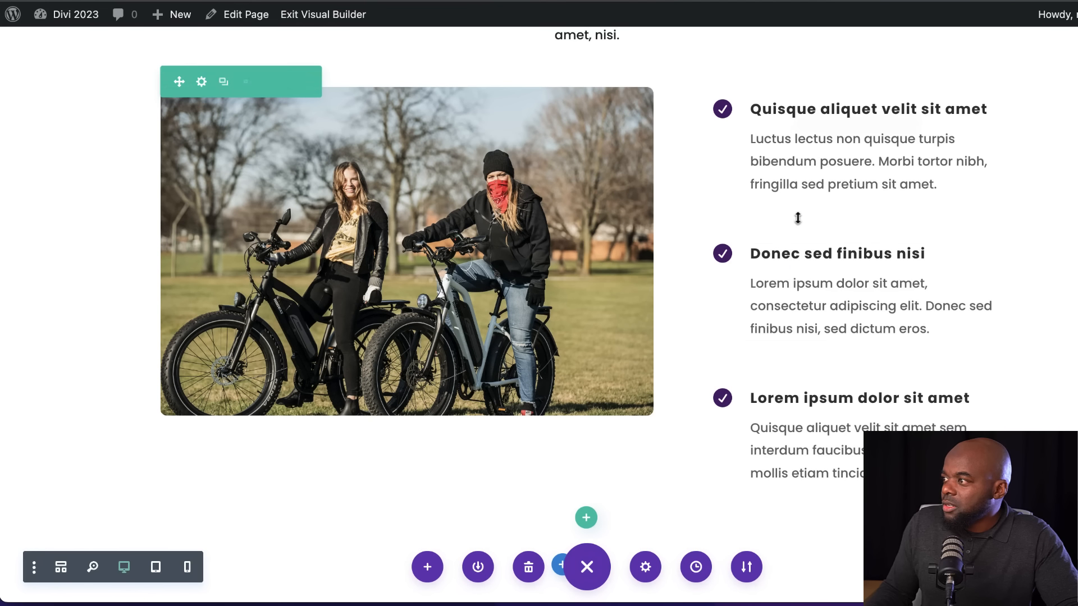
mouse_move(799, 215)
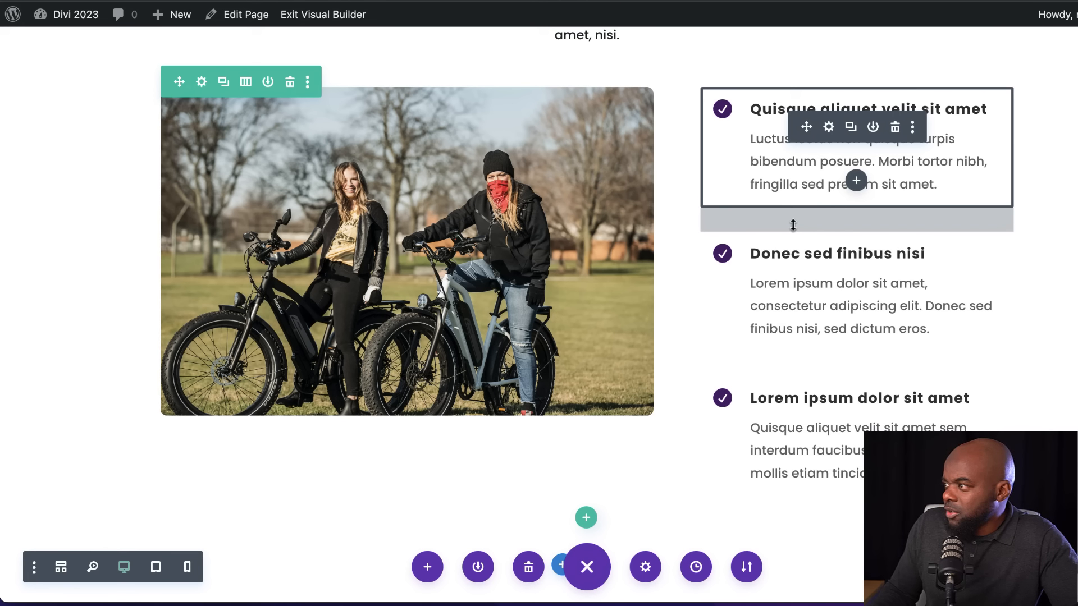
left_click_drag(793, 218, 795, 203)
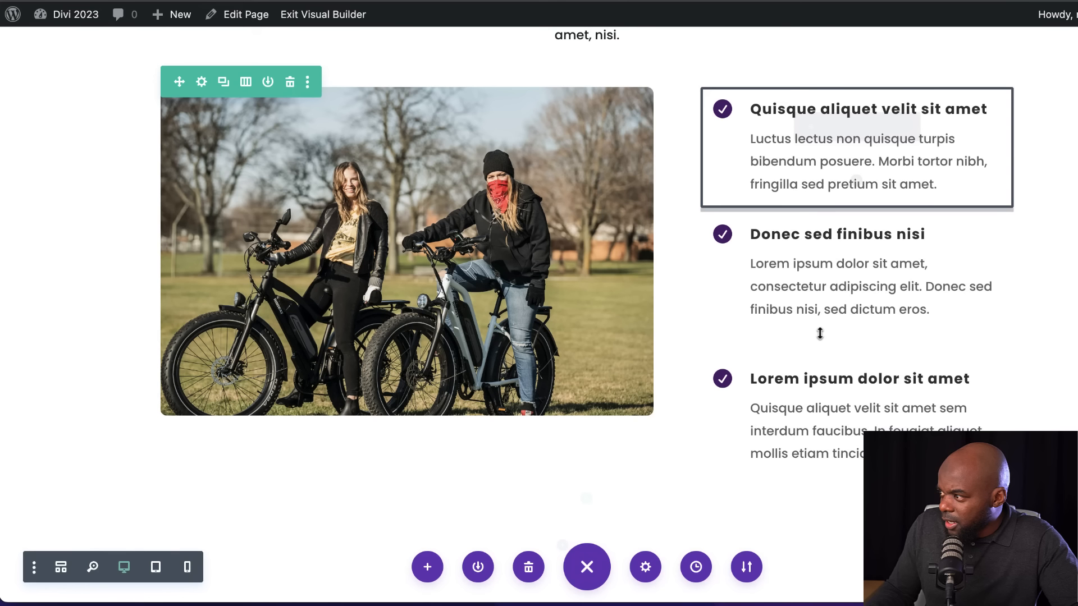
left_click_drag(803, 340, 805, 308)
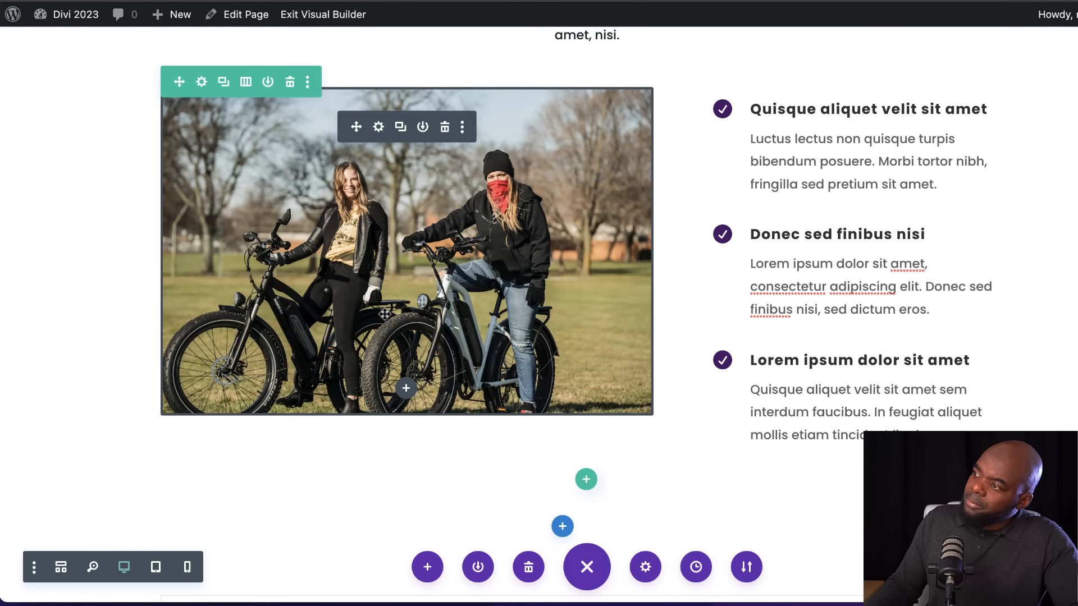
Narrow the width of the "Our Services" text module and keep it centred above the photo and blurbs
scroll(573, 61, "up", 2)
left_click(558, 54)
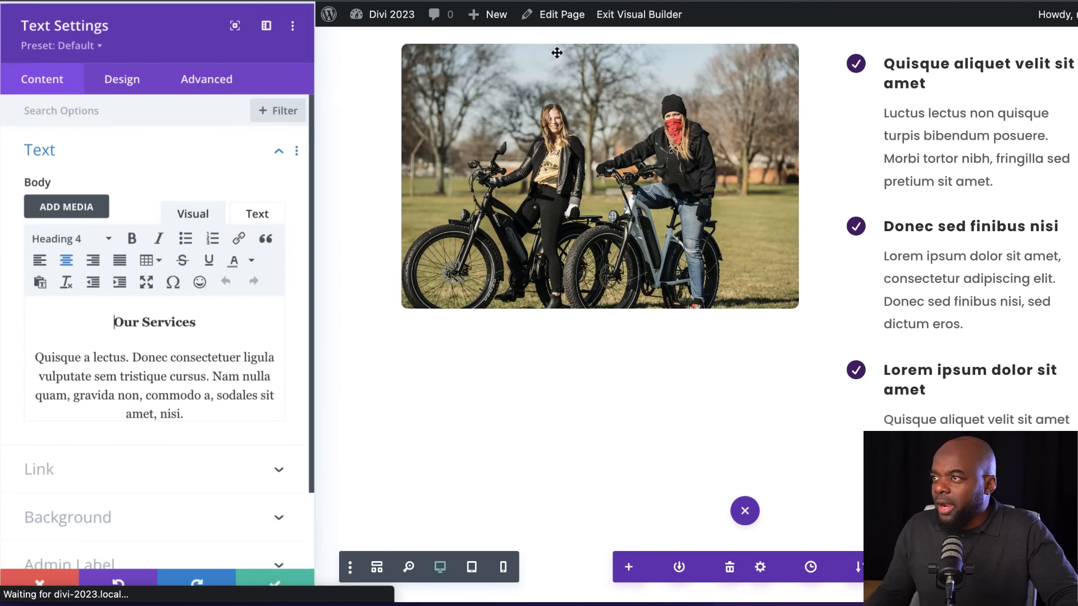
left_click(118, 82)
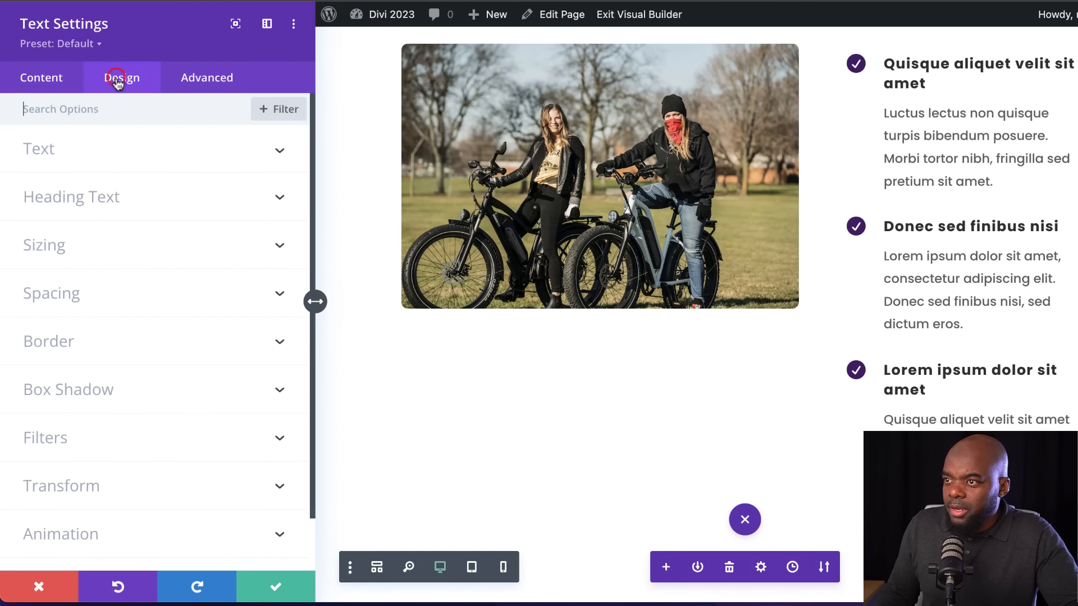
left_click(80, 247)
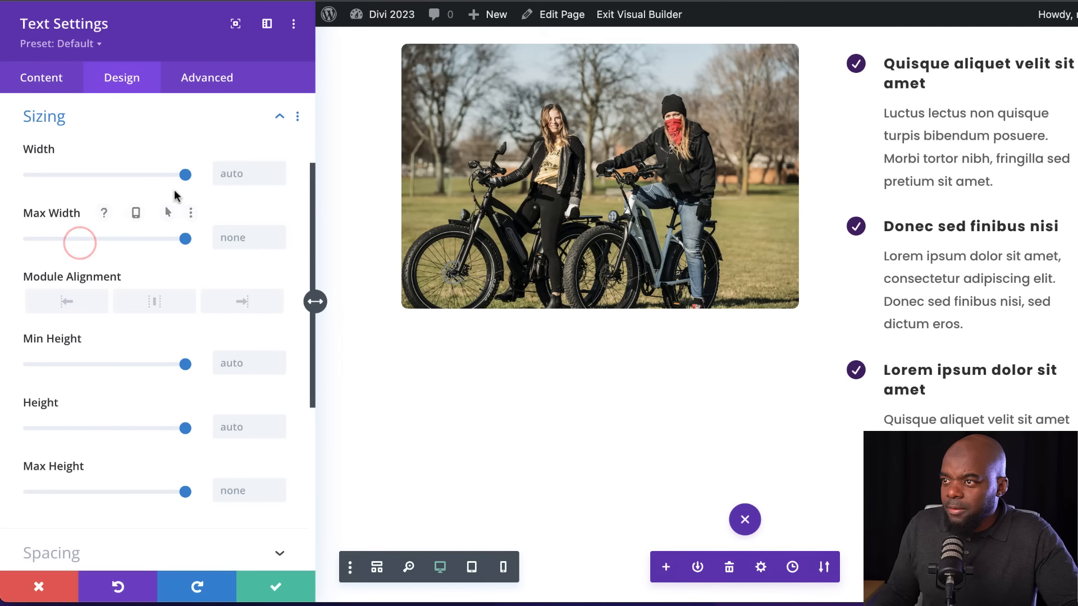
left_click_drag(156, 177, 137, 175)
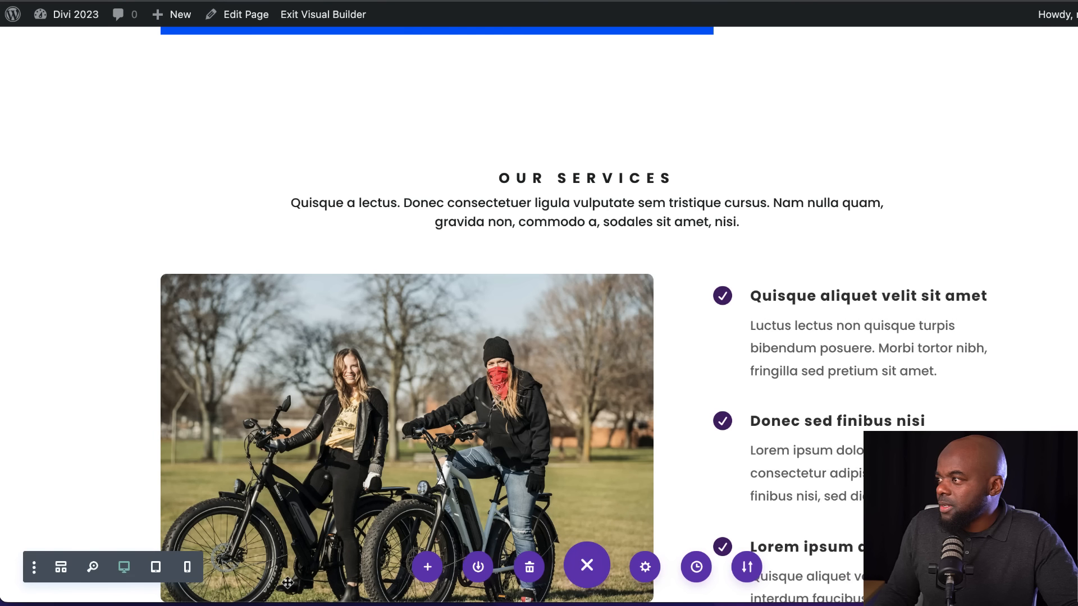
Review the page layout from the "Our Services" section up to the "Clogged Drain" hero section
scroll(791, 339, "down", 3)
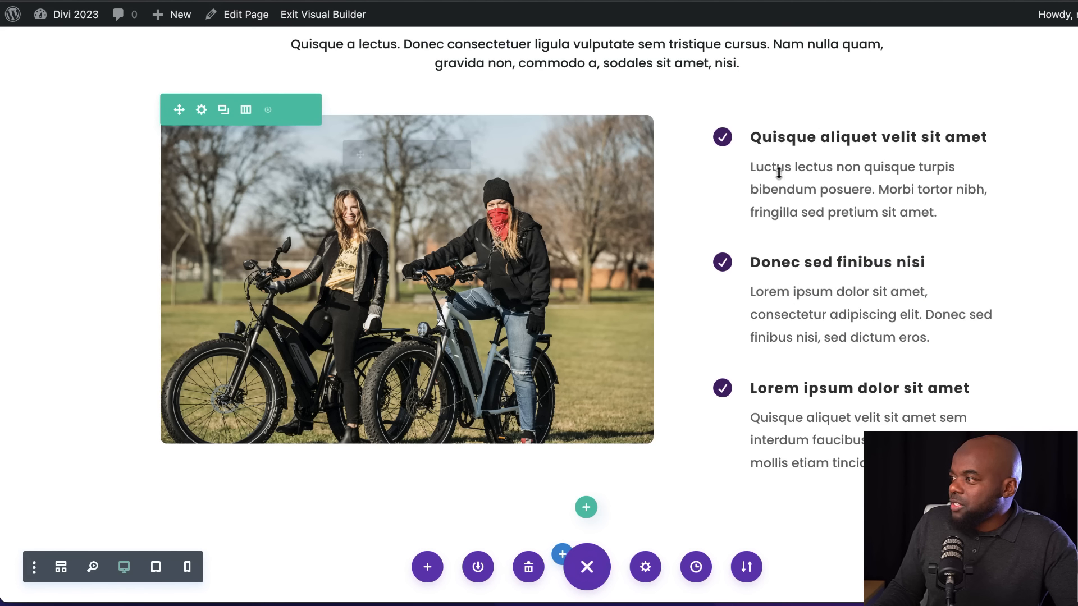
scroll(741, 279, "up", 1)
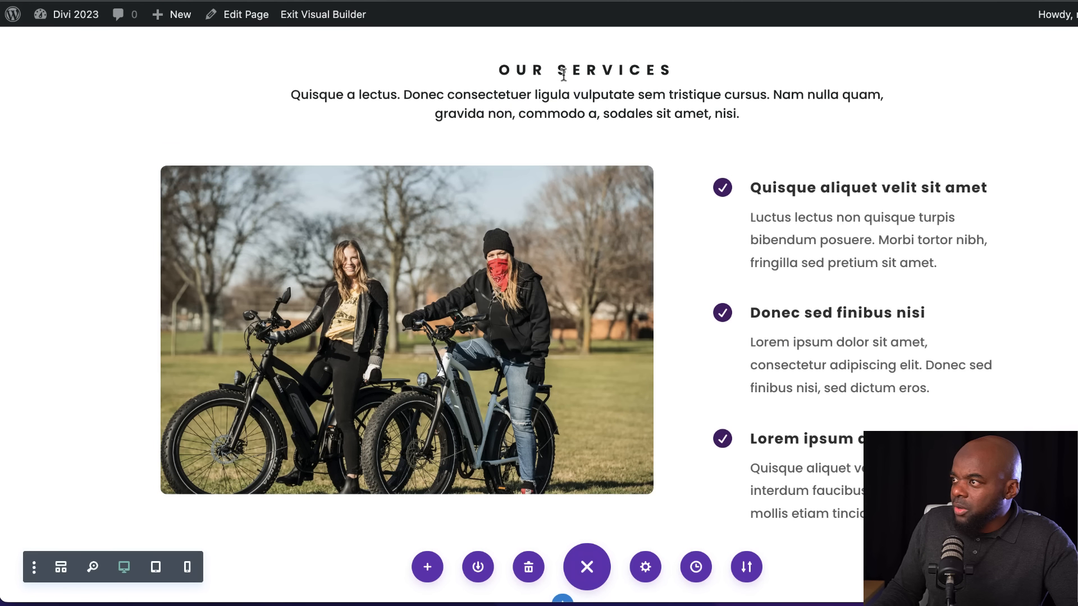
scroll(792, 125, "up", 4)
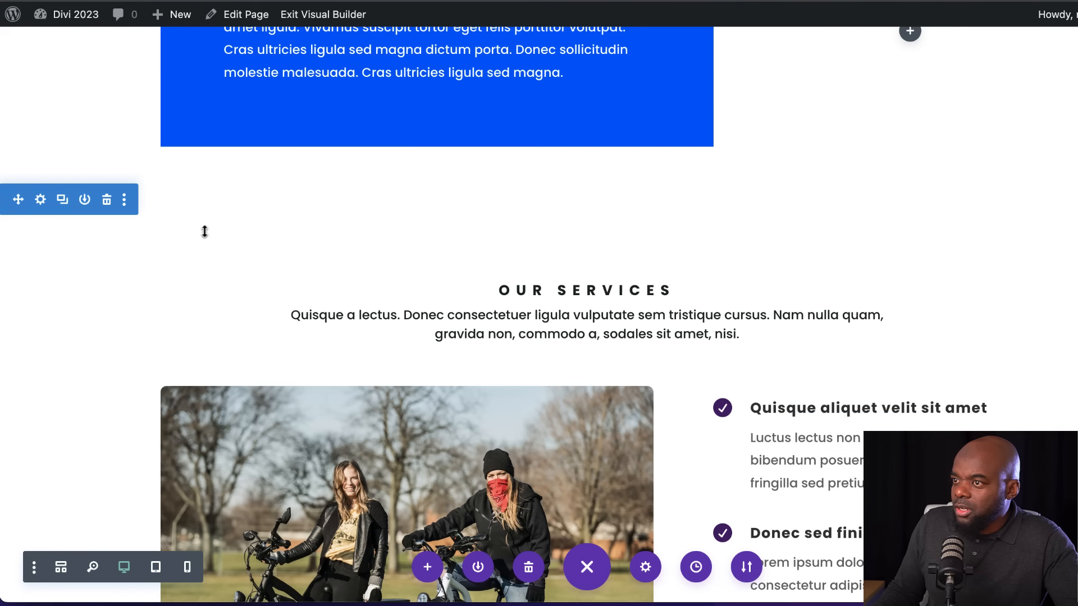
scroll(791, 223, "up", 5)
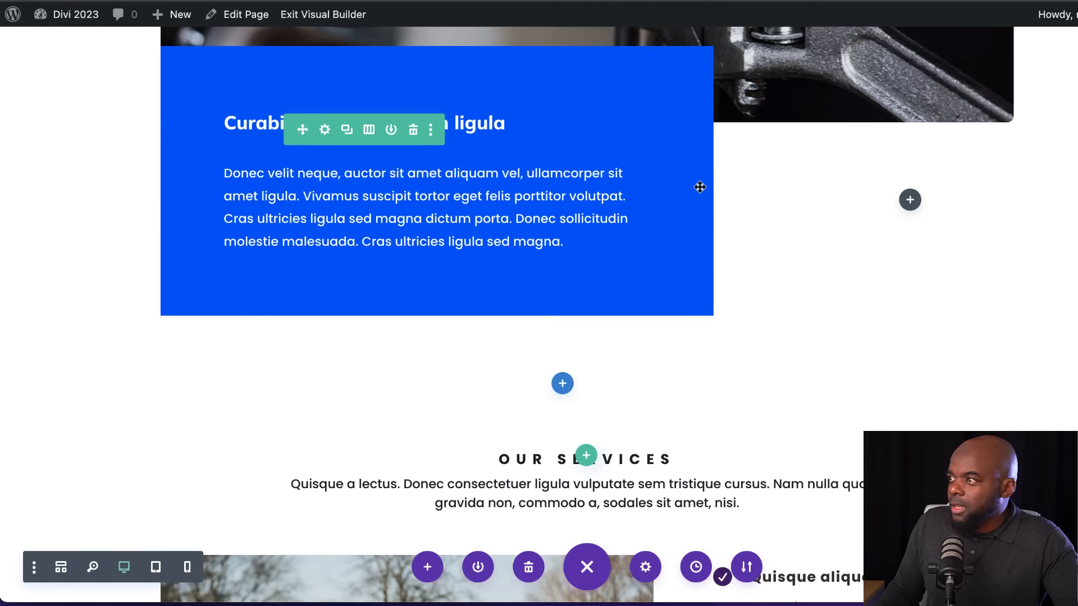
scroll(798, 213, "up", 6)
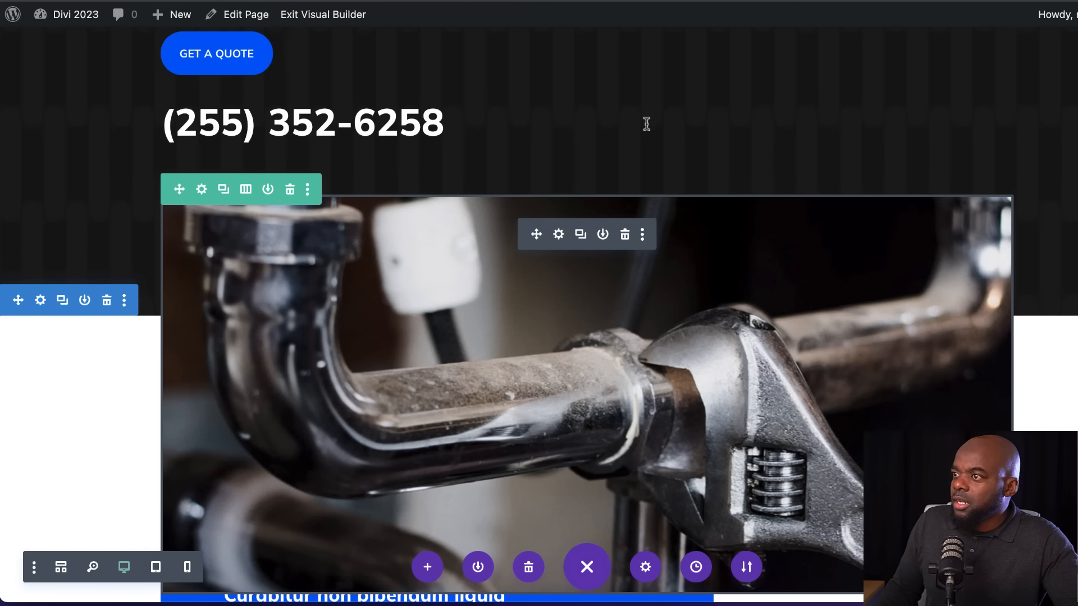
scroll(647, 123, "up", 4)
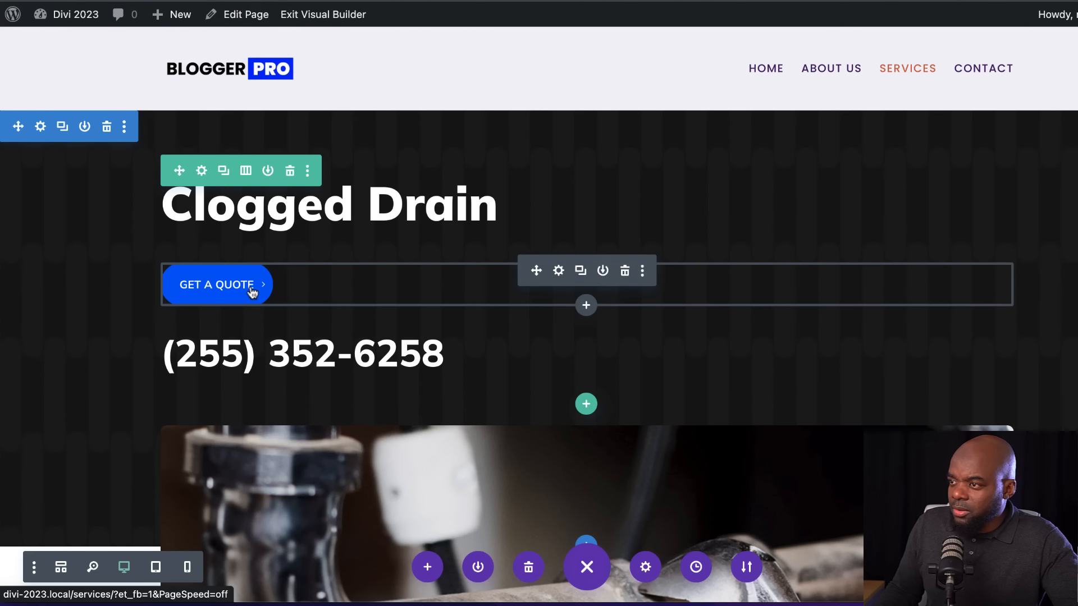
scroll(121, 322, "down", 10)
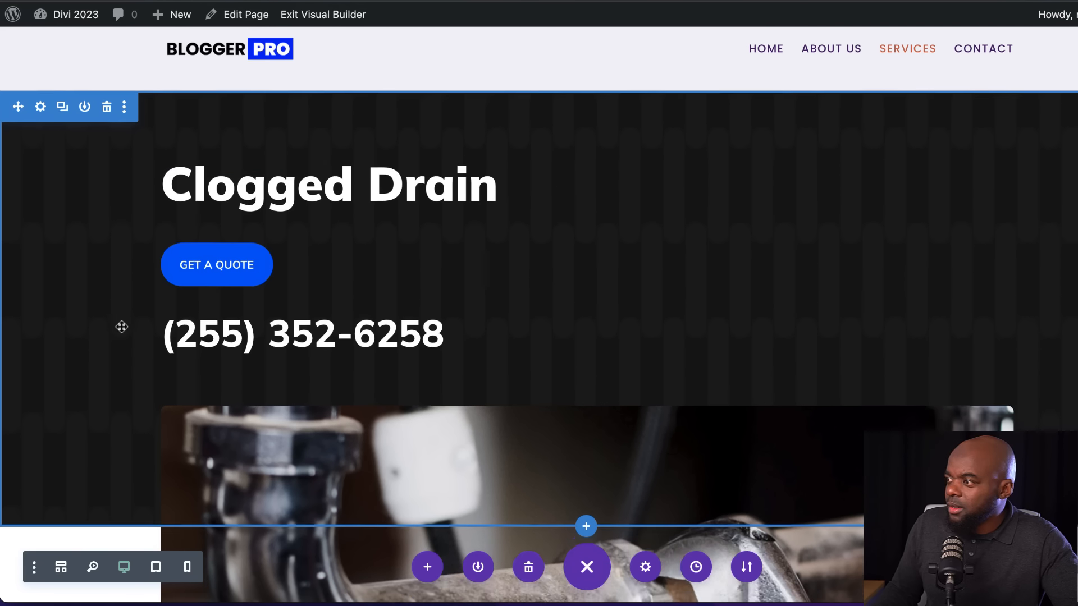
scroll(125, 320, "down", 3)
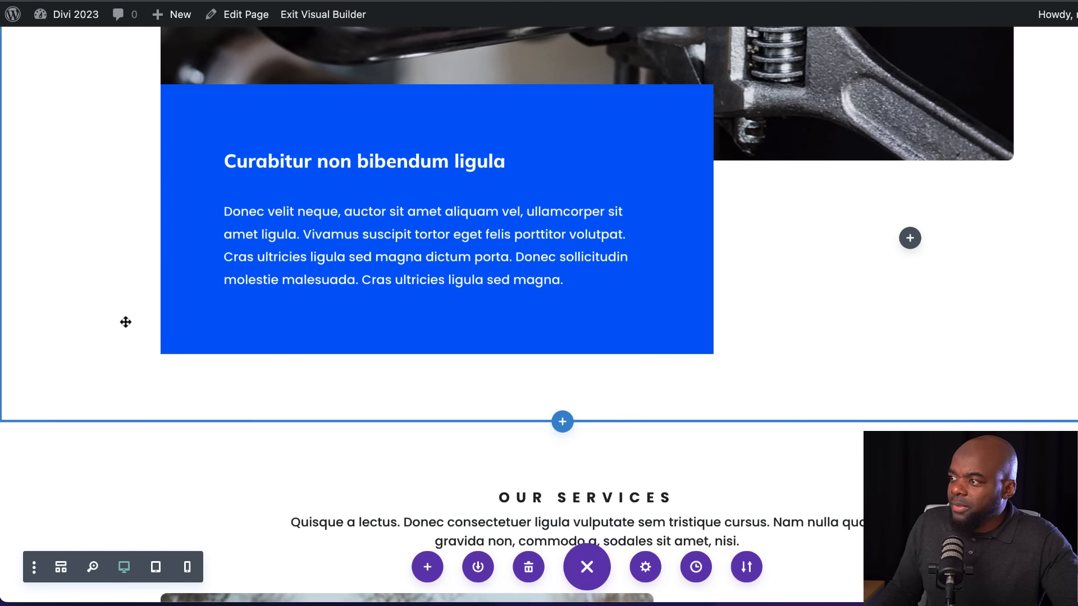
Remove the dark background color and the Pills background pattern from the "Clogged Drain" hero section
scroll(126, 320, "up", 12)
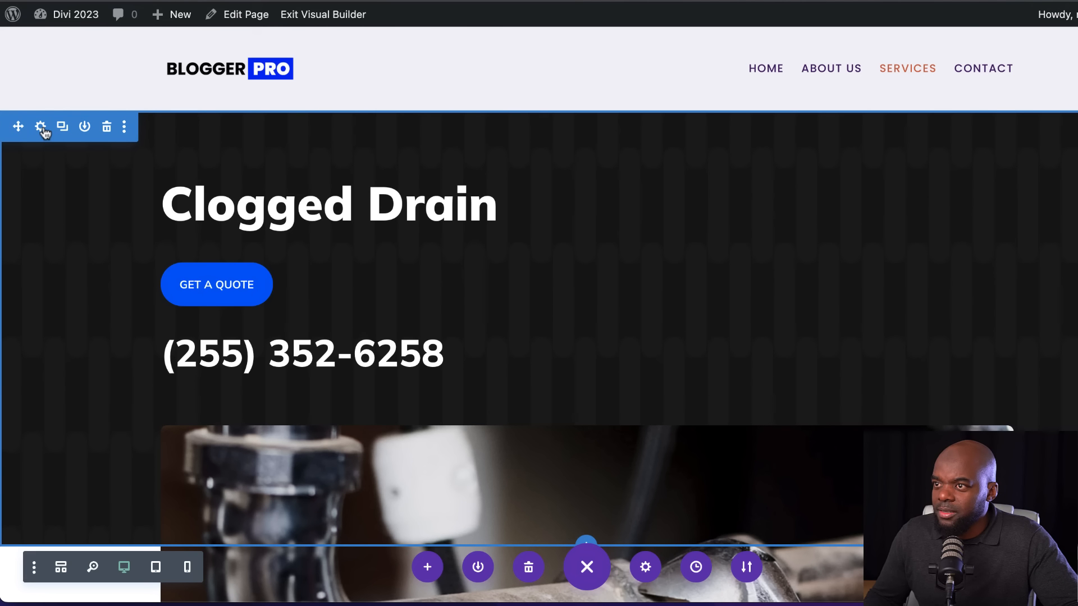
left_click(43, 127)
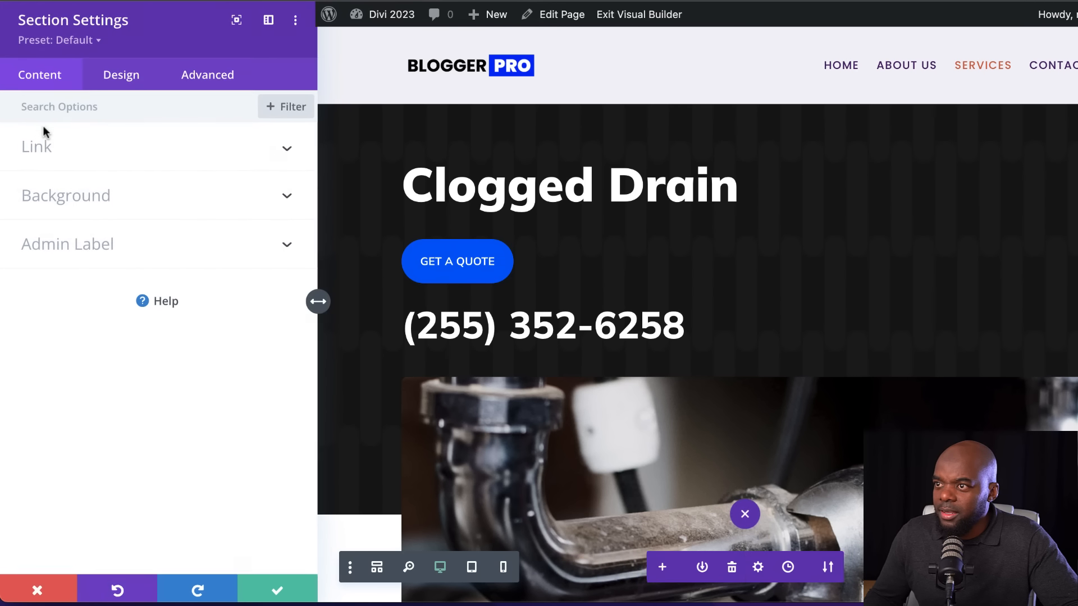
left_click(81, 197)
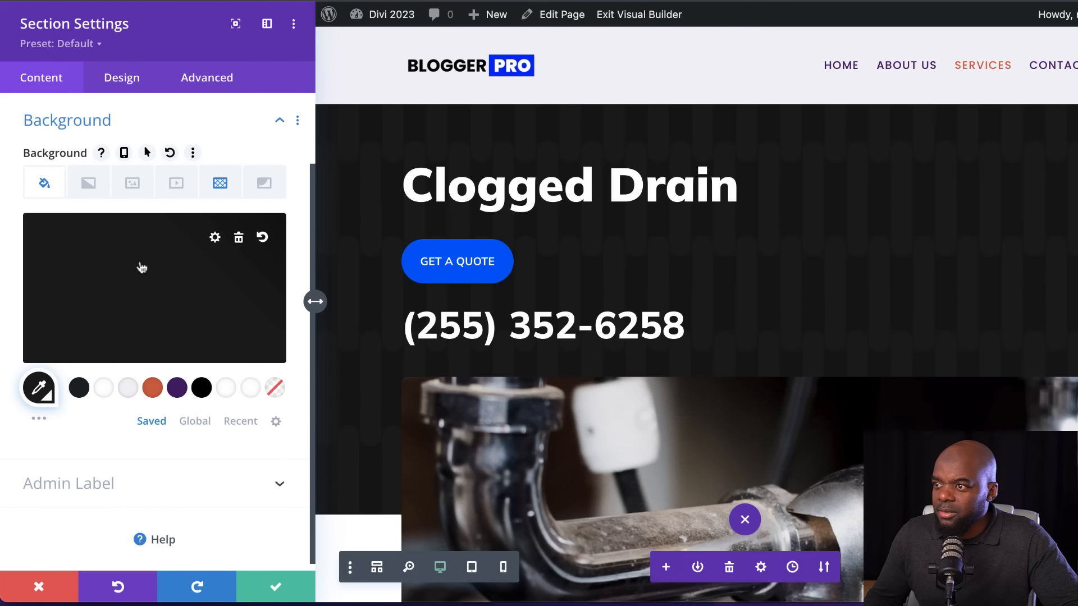
left_click(240, 238)
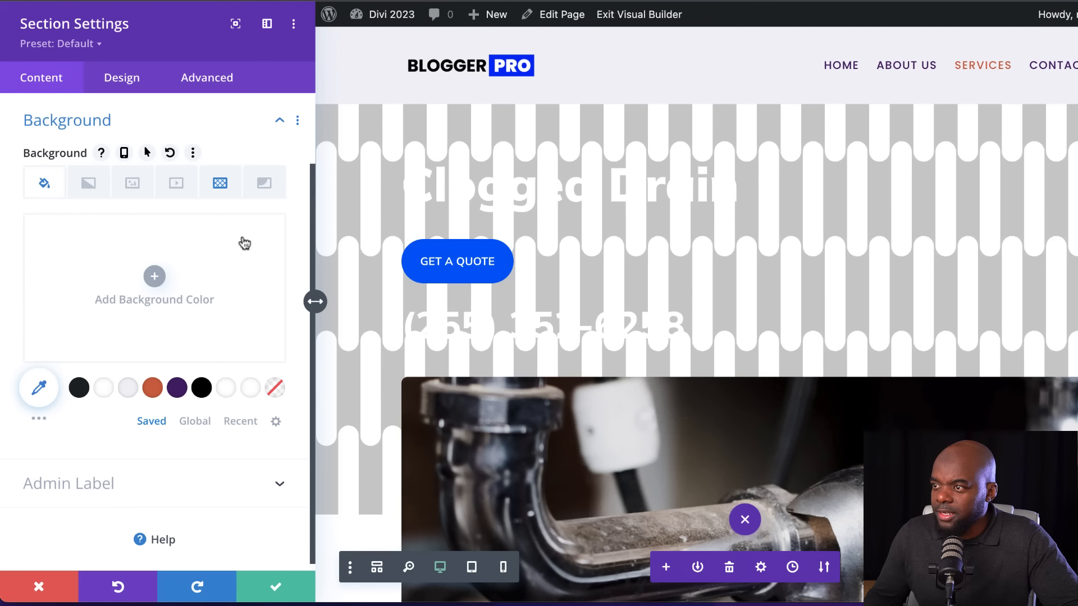
left_click(219, 184)
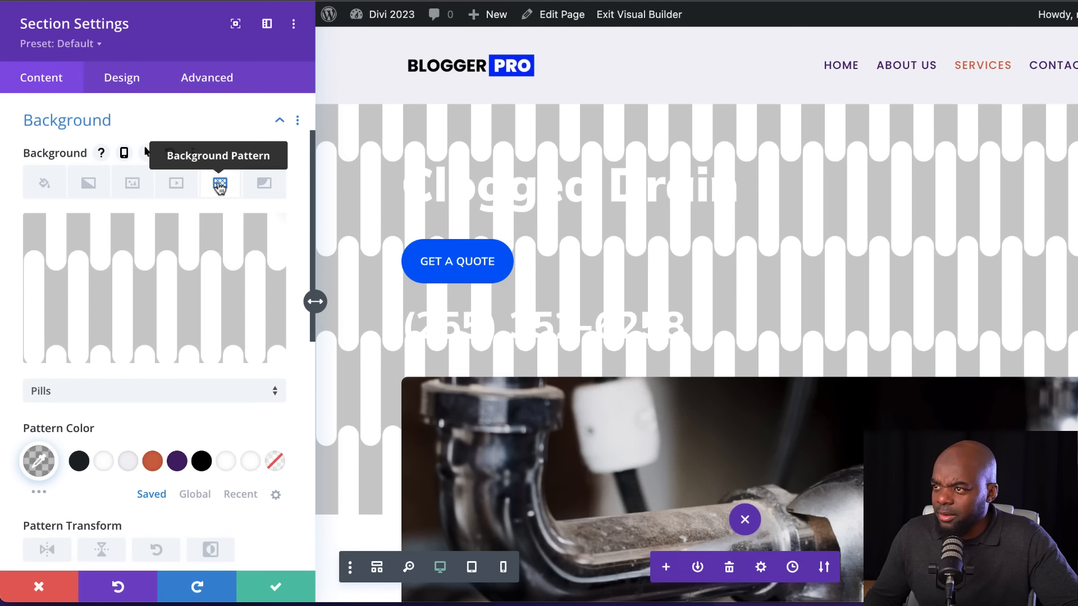
mouse_move(249, 260)
left_click(243, 236)
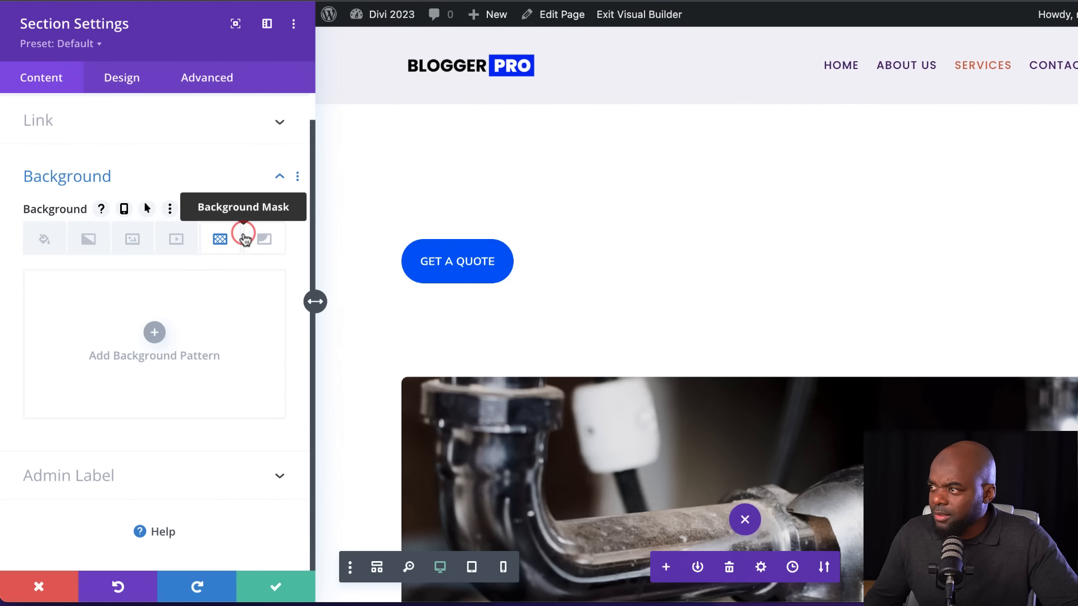
Set the hero section's background to the saved dark purple color and save the section settings
left_click(45, 240)
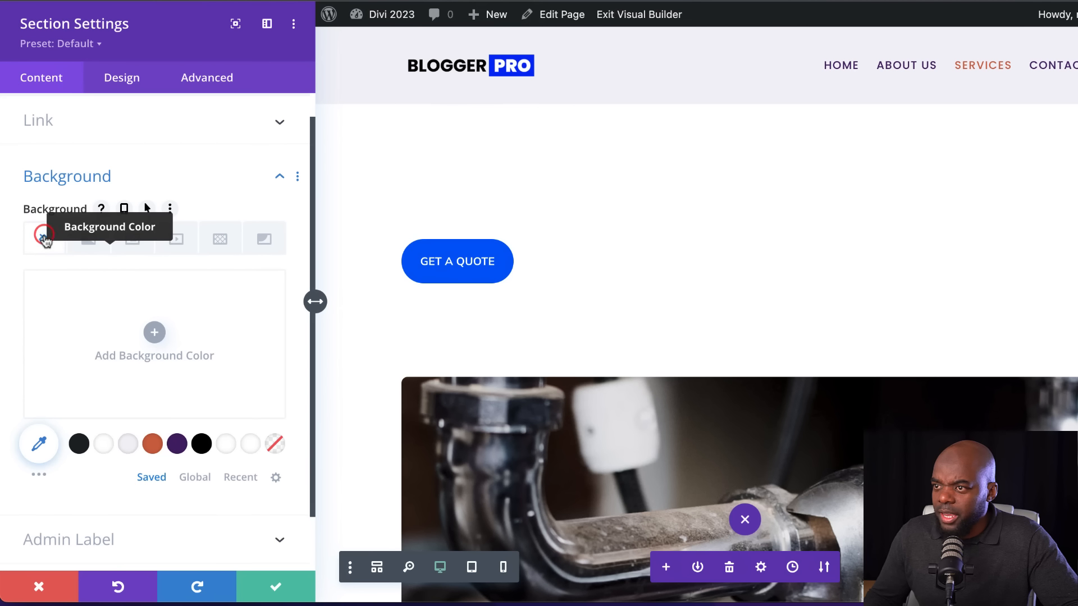
left_click(179, 444)
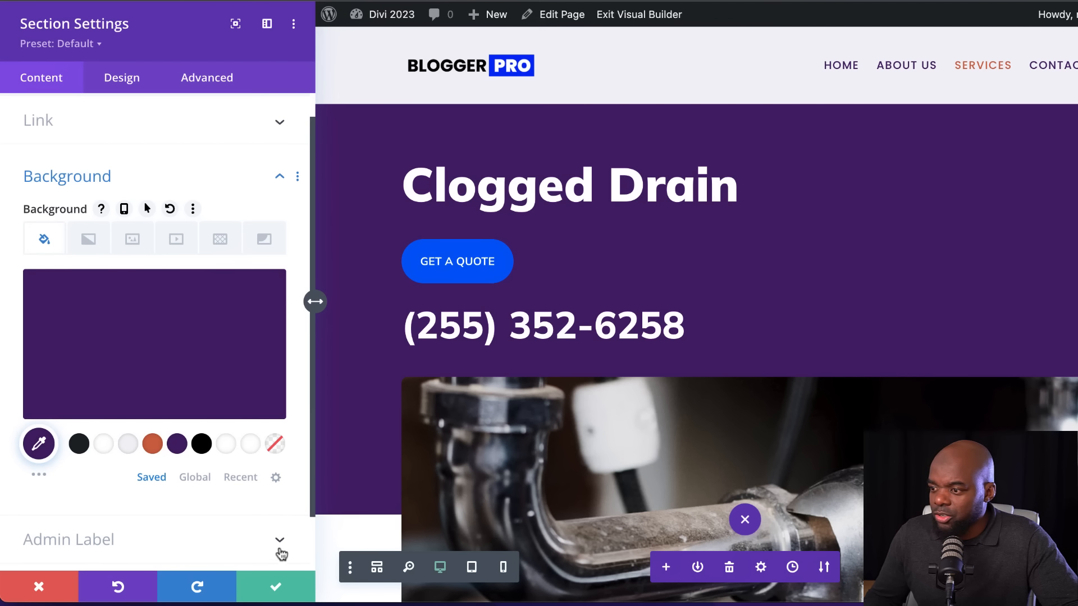
left_click(276, 590)
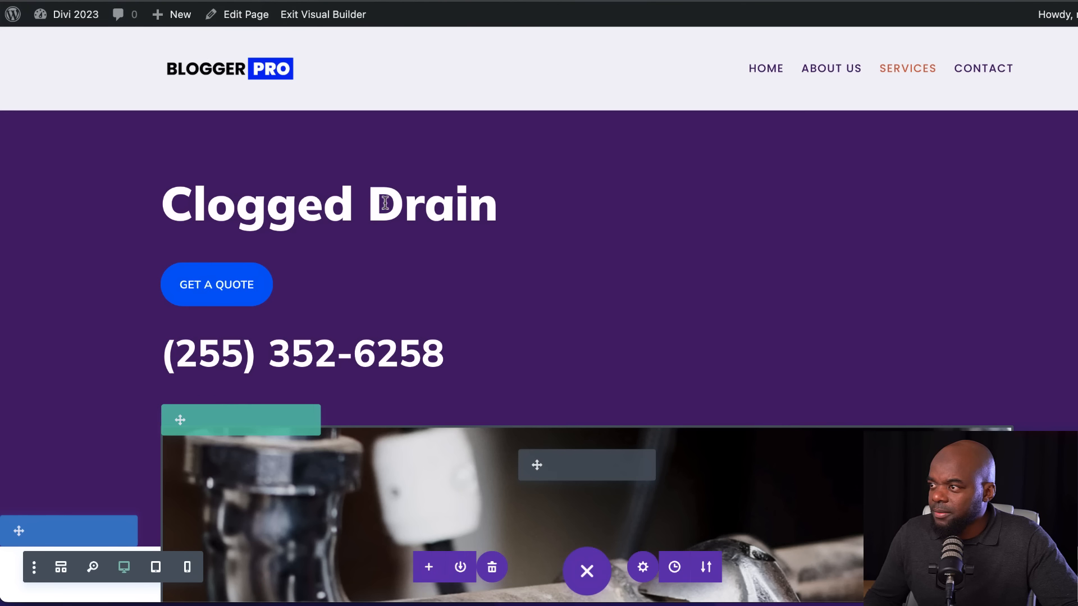
Replace the hero's "Clogged Drain" title with "What We Do", formatted as a large heading, and save it
left_click(561, 184)
left_click_drag(217, 335, 8, 321)
key("BackSpace")
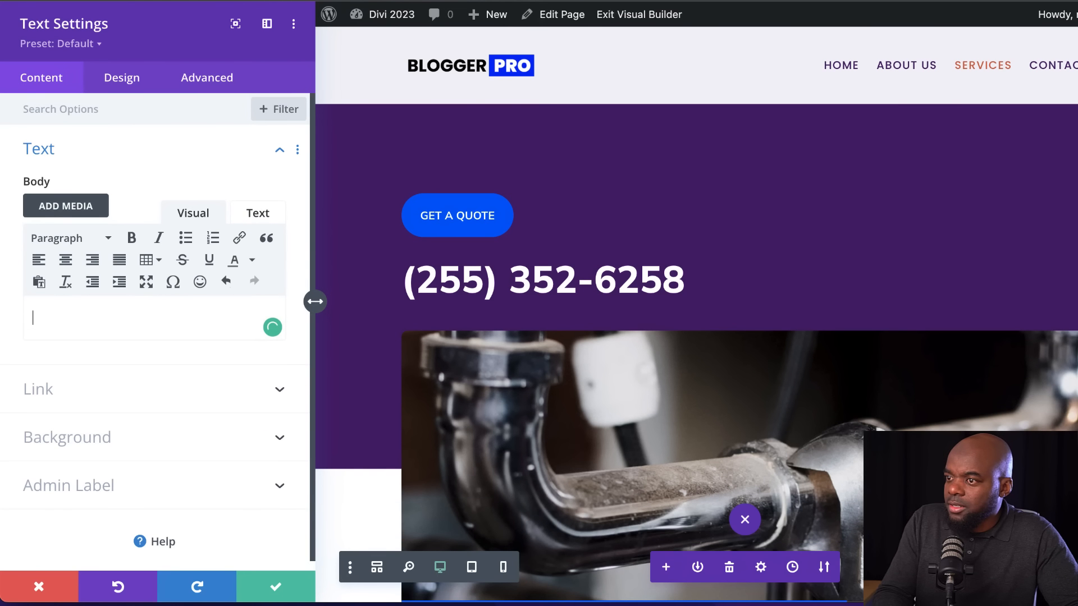
type("Wha")
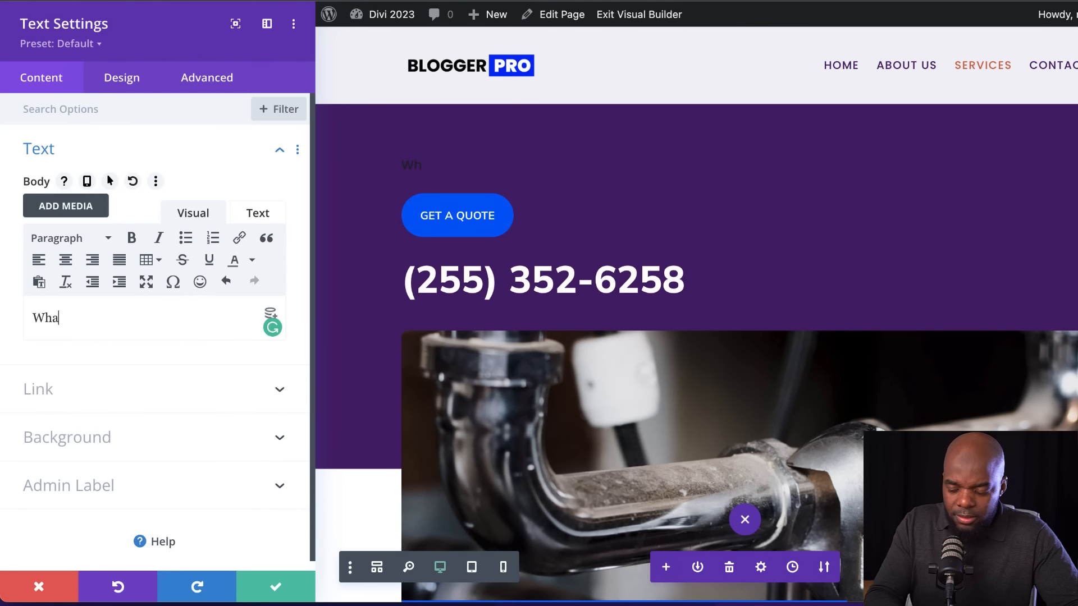
type("t We Do")
left_click_drag(107, 318, 28, 318)
left_click(56, 239)
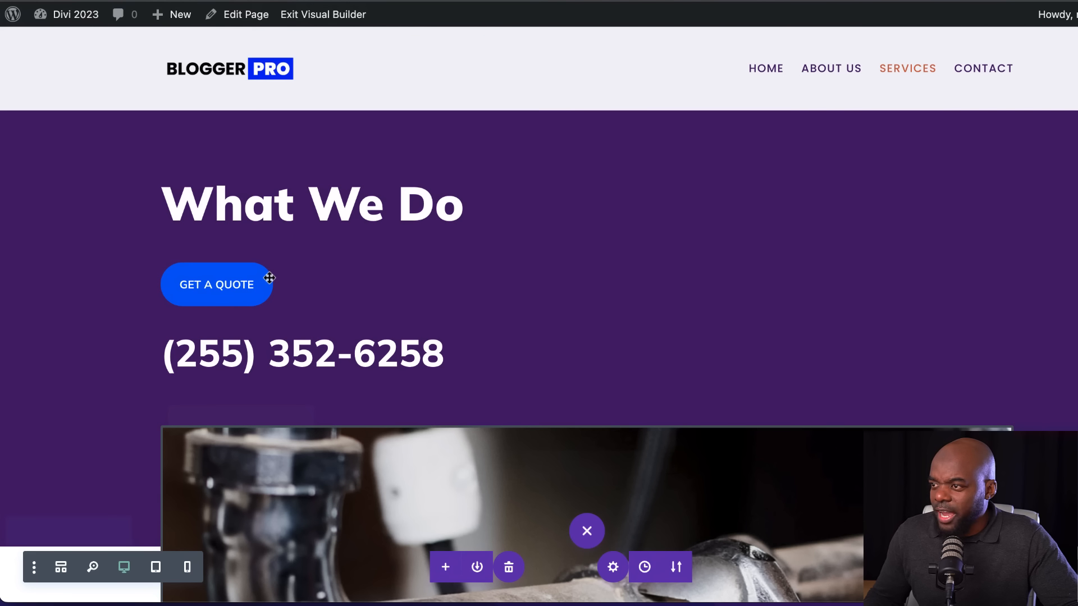
Delete the "Get a Quote" button and the phone number module from the hero section
mouse_move(293, 271)
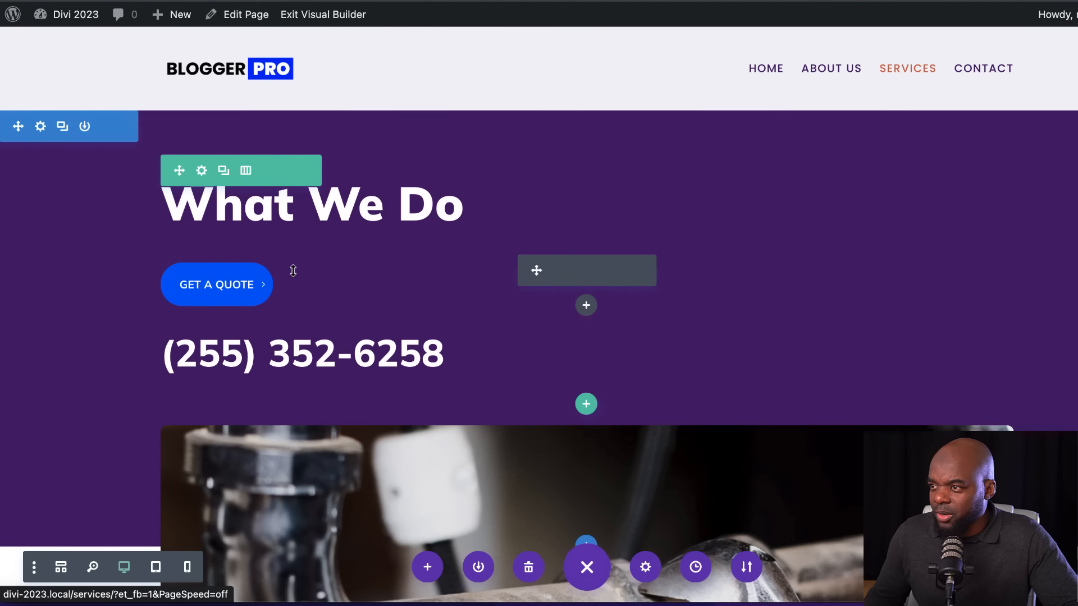
left_click(626, 271)
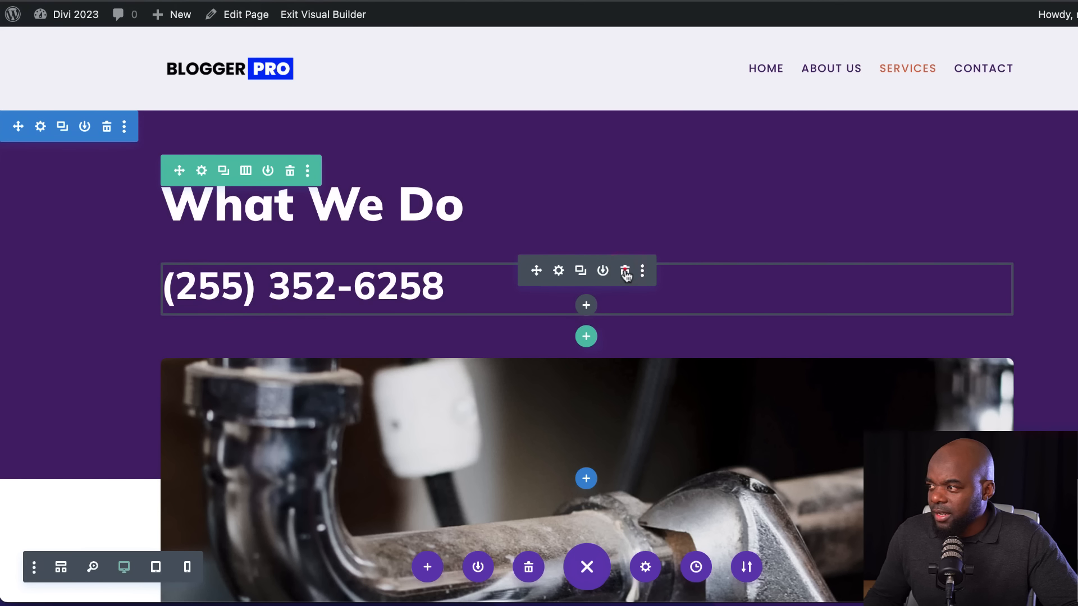
left_click(625, 271)
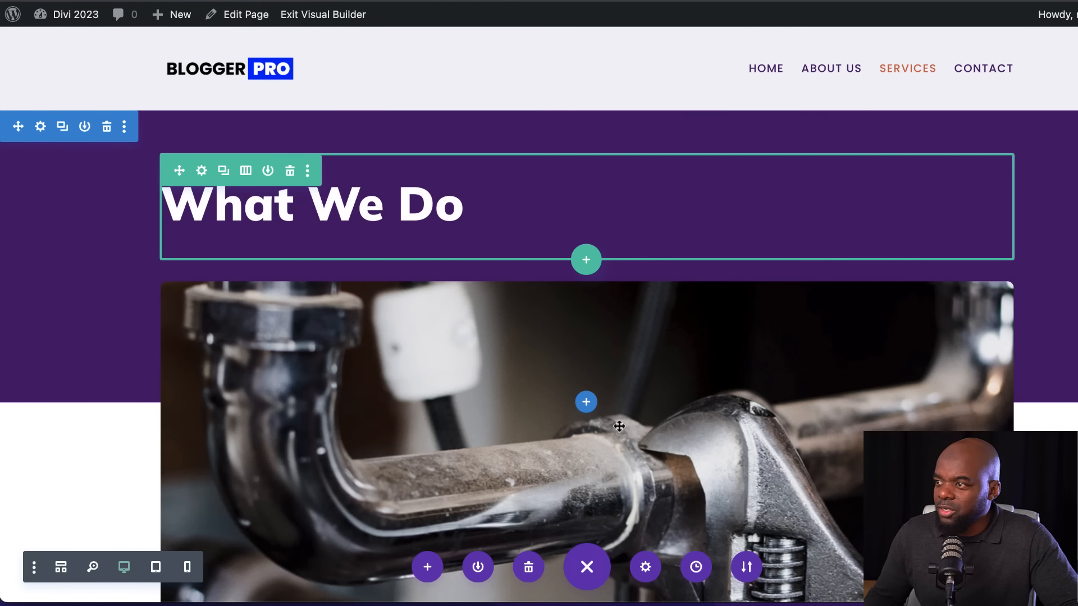
scroll(619, 427, "down", 3)
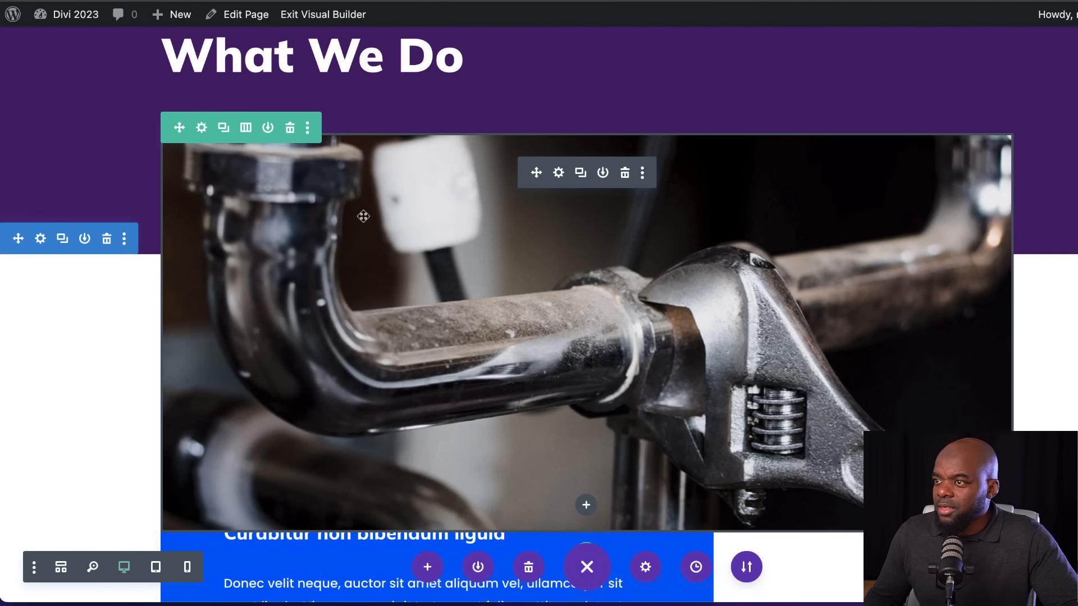
Replace the pipe-and-wrench image below the "What We Do" heading with the mountain lake kayaker photo from the media library
left_click(559, 172)
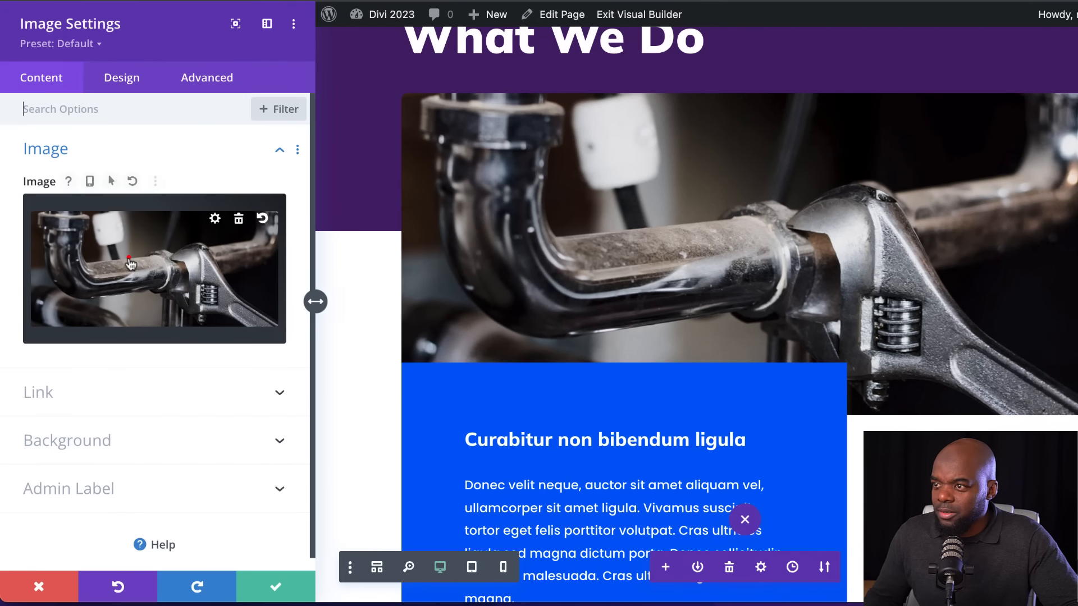
left_click(129, 257)
left_click(842, 448)
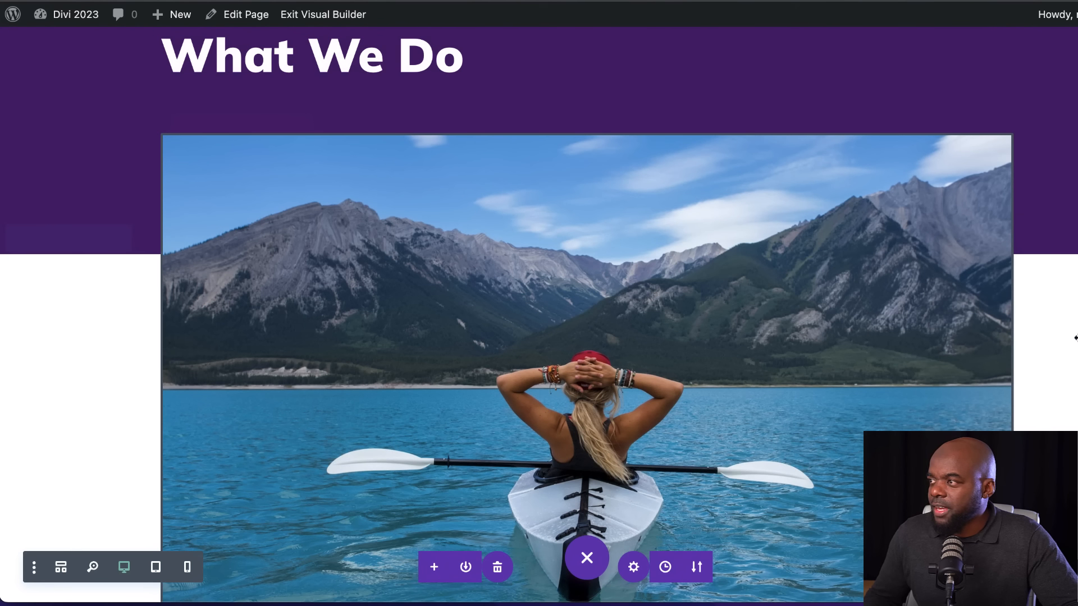
Set the "What We Do" heading's font to Poppins
scroll(418, 158, "up", 2)
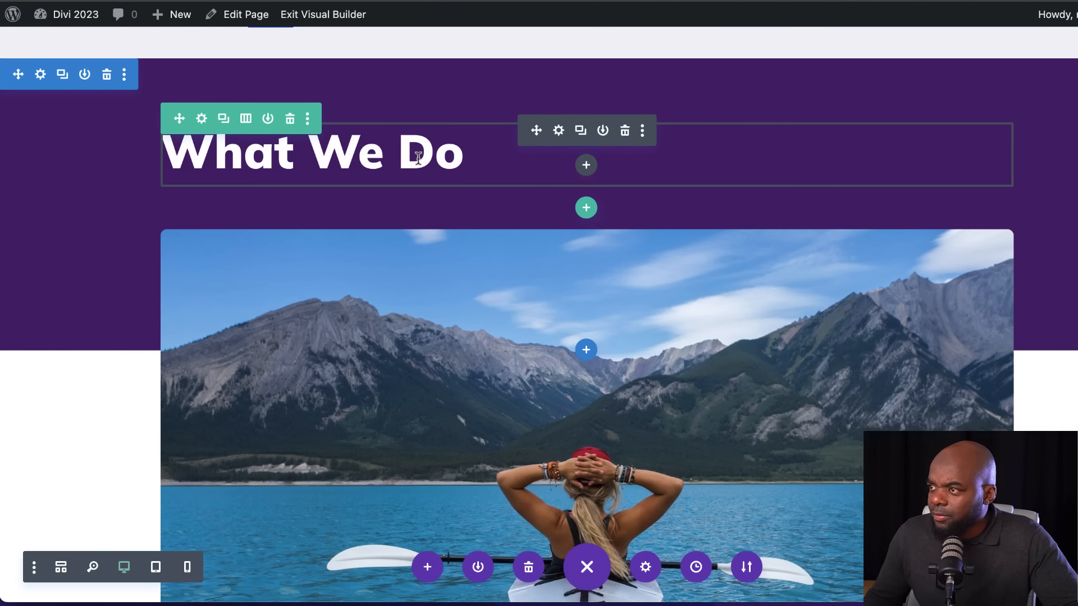
left_click(560, 132)
left_click(129, 83)
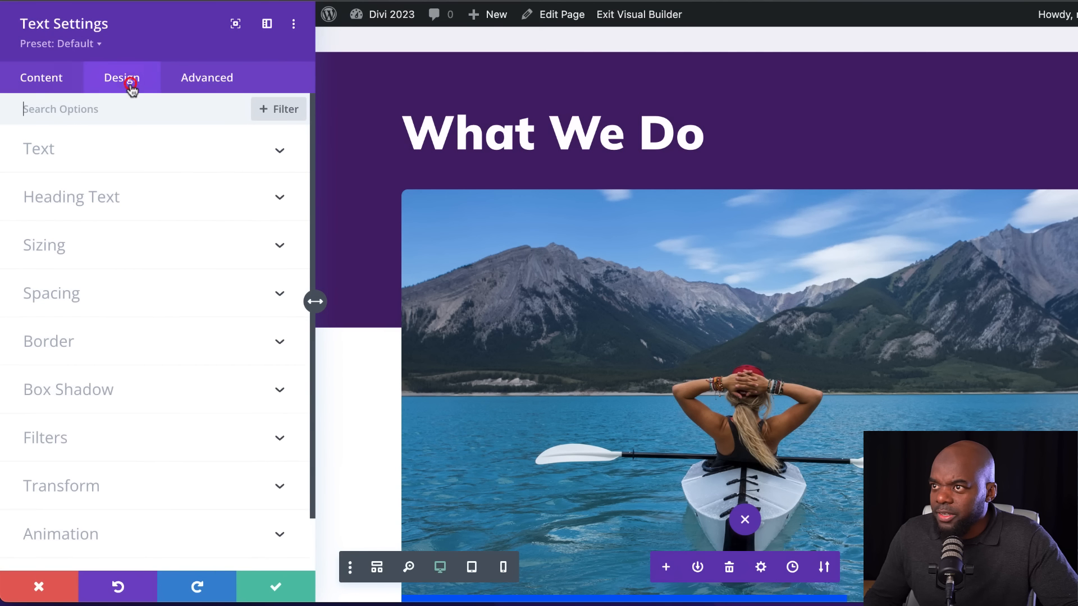
left_click(78, 199)
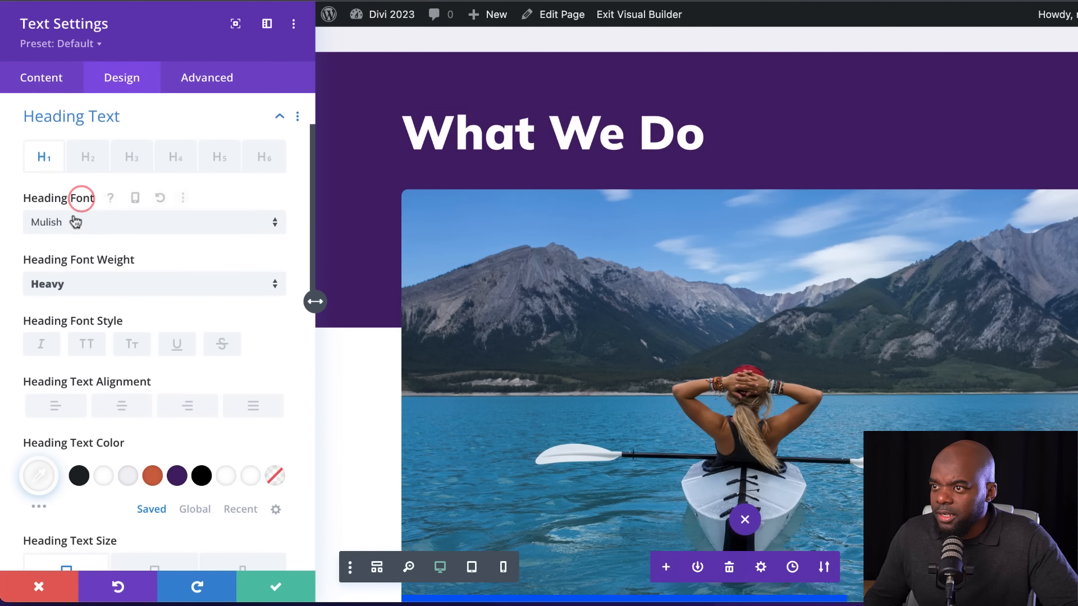
left_click(151, 222)
type("popp")
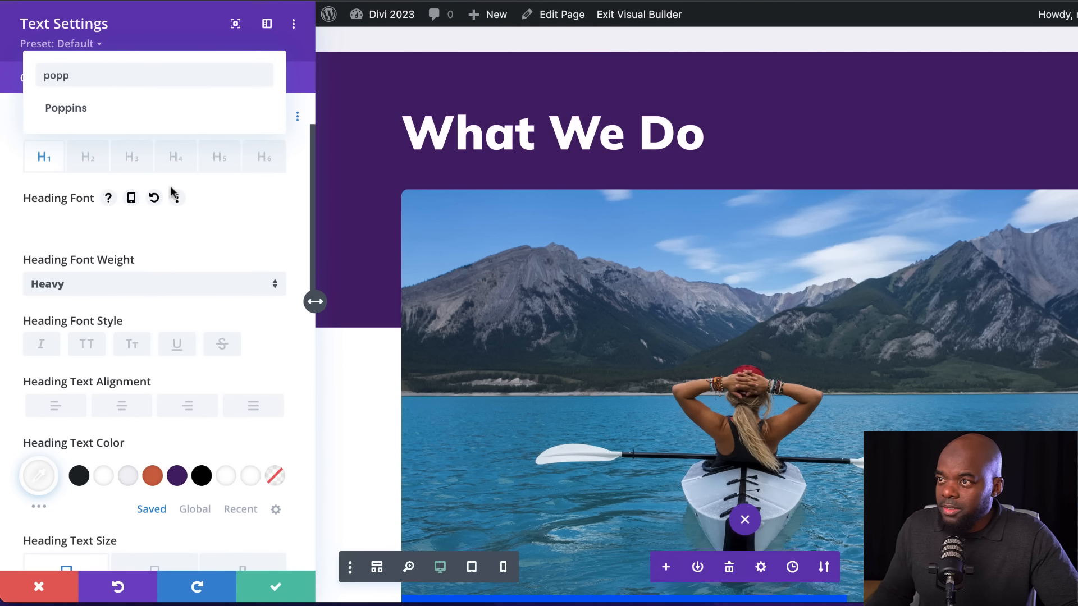
left_click(153, 110)
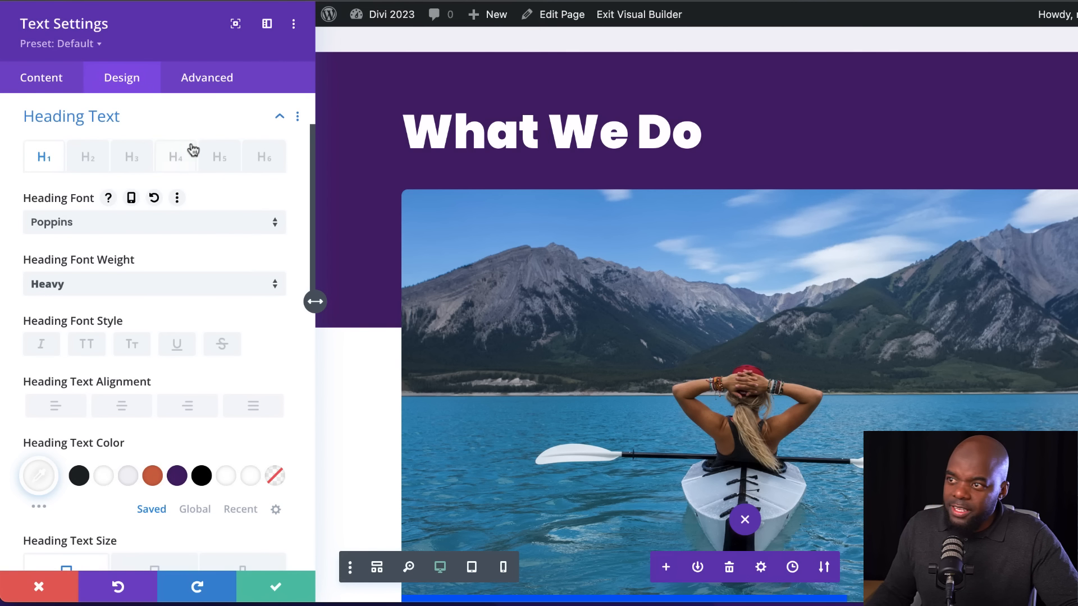
Set the "What We Do" heading's font weight to Bold and save the text settings
left_click(164, 284)
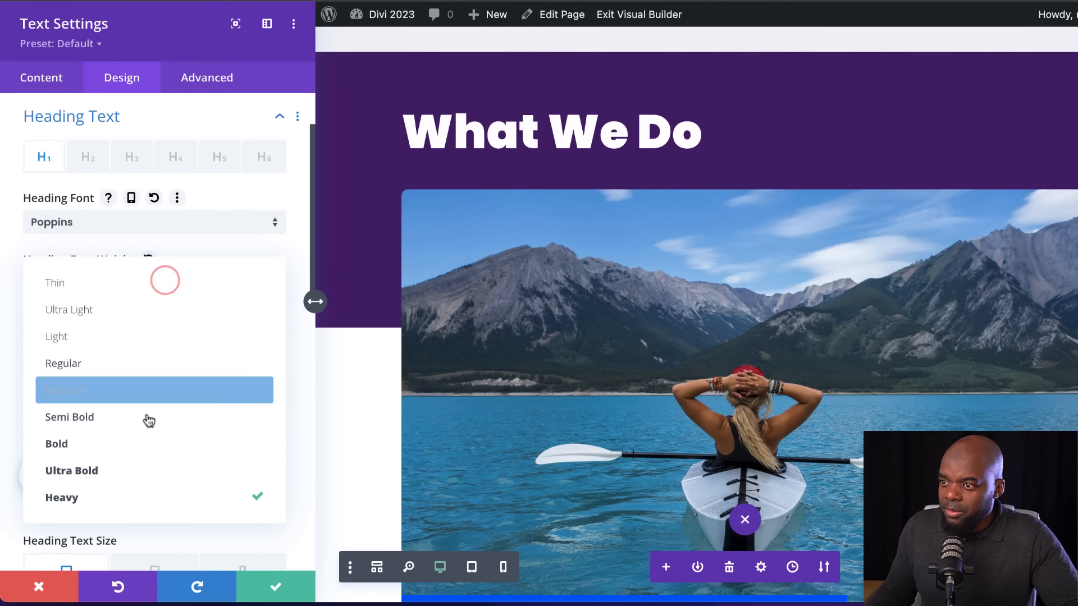
left_click(135, 445)
scroll(138, 441, "down", 3)
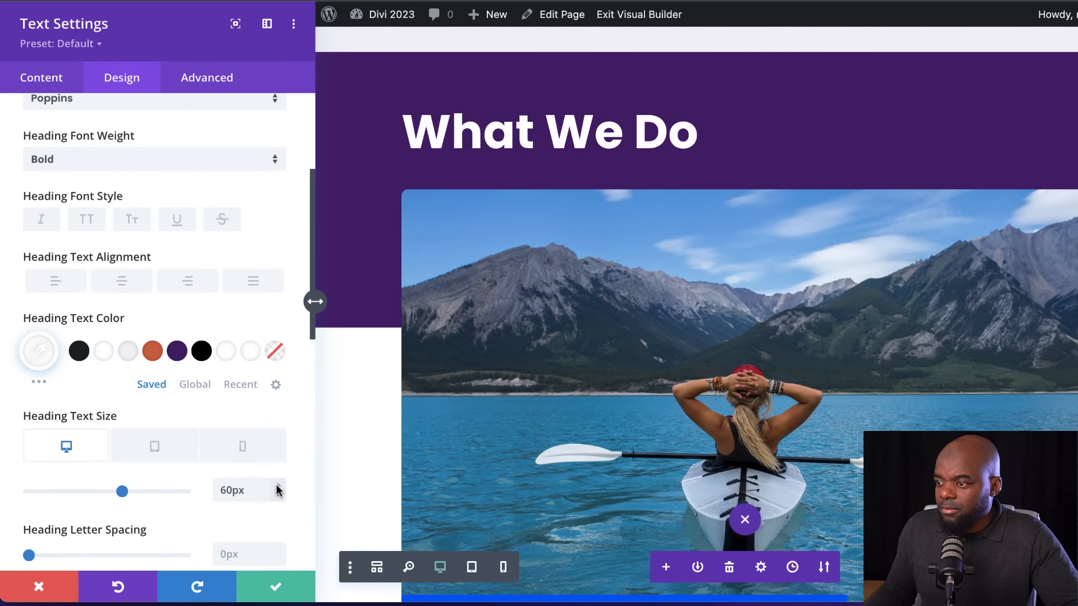
mouse_move(275, 546)
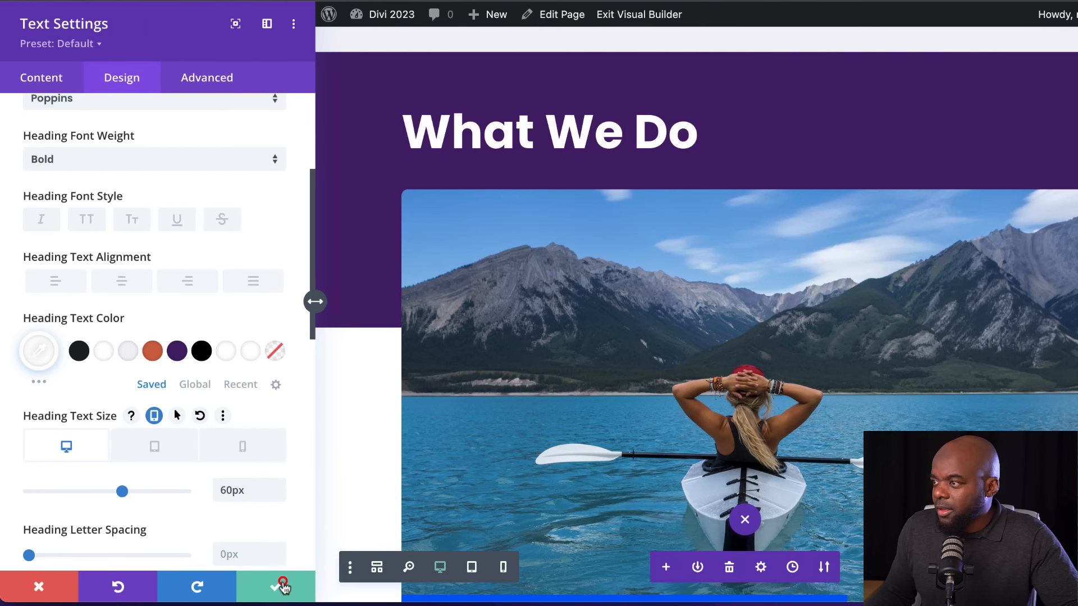
left_click(281, 585)
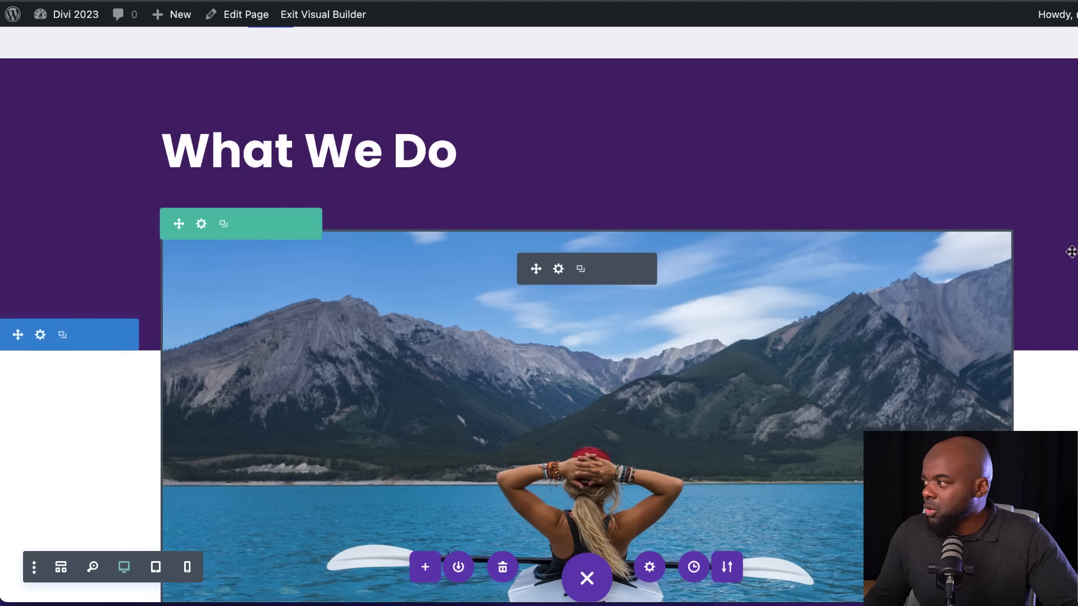
Delete the testimonial quote section below the services section
scroll(1072, 251, "down", 10)
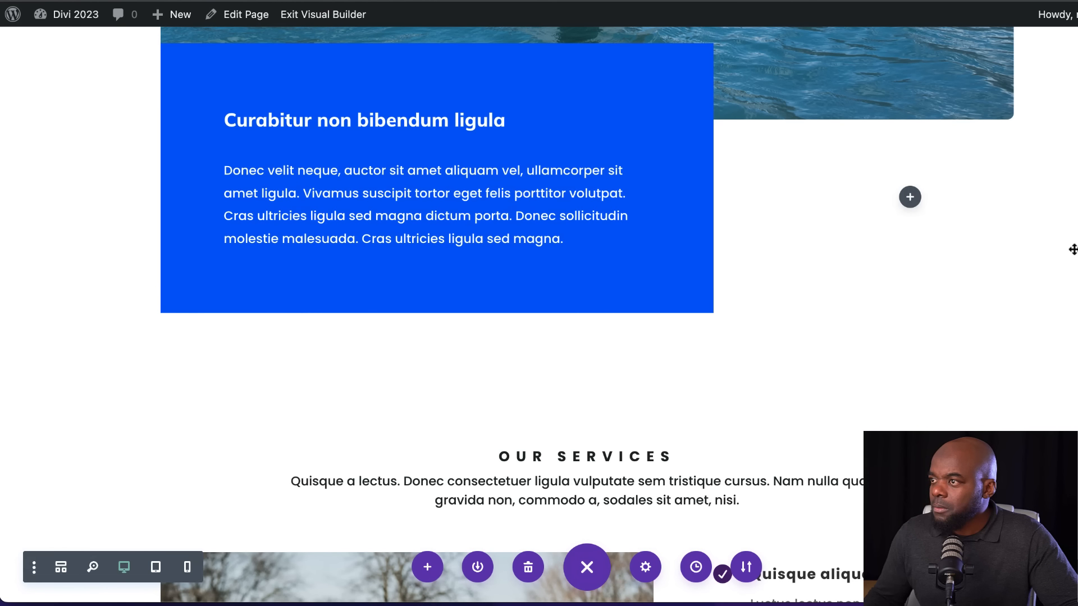
scroll(1073, 250, "up", 2)
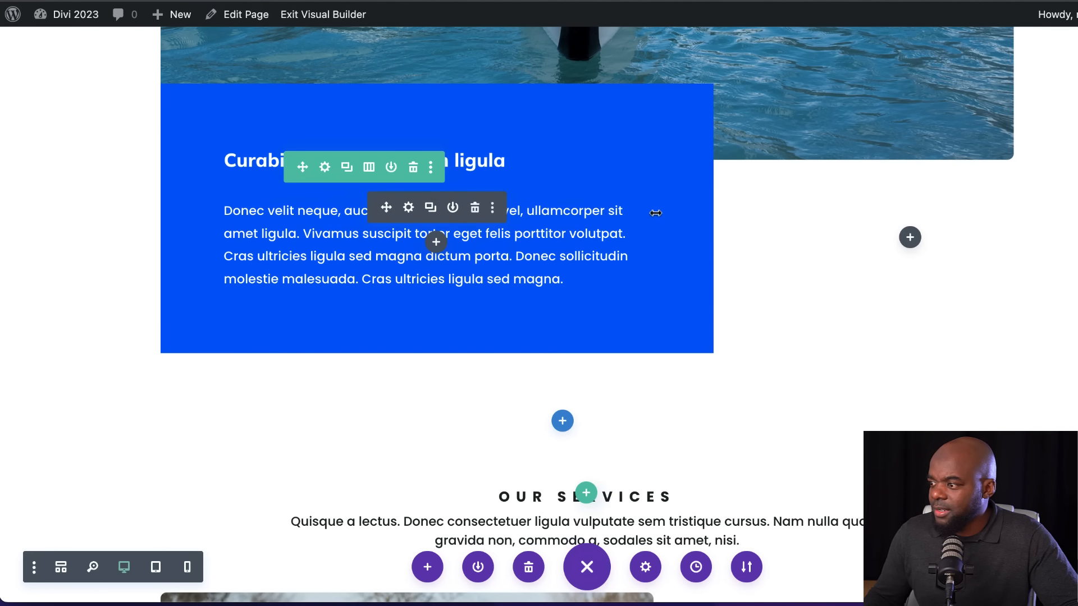
scroll(1048, 263, "up", 4)
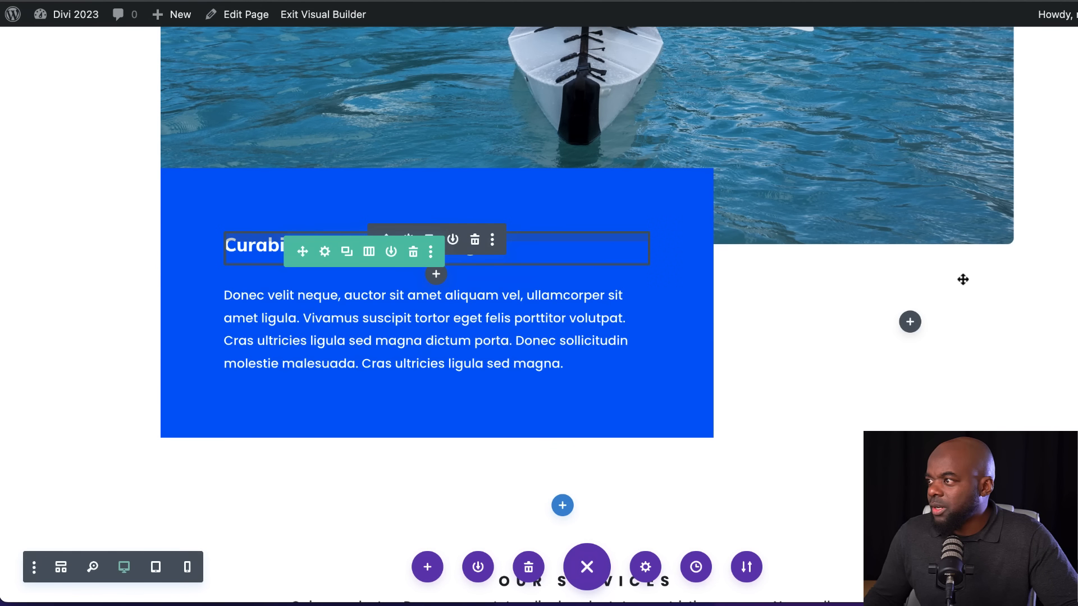
scroll(963, 279, "up", 15)
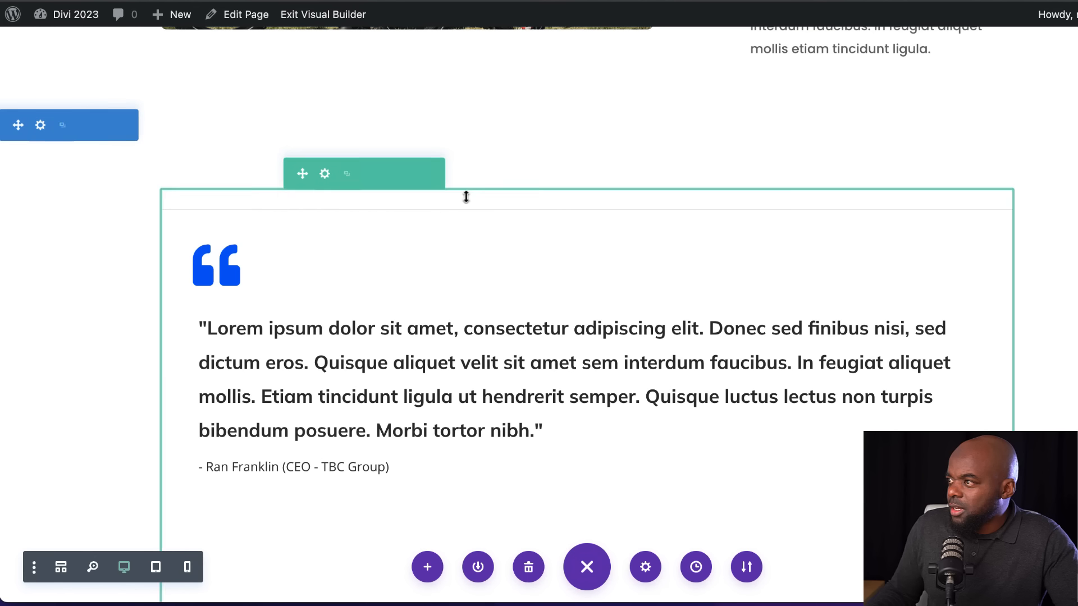
left_click(106, 126)
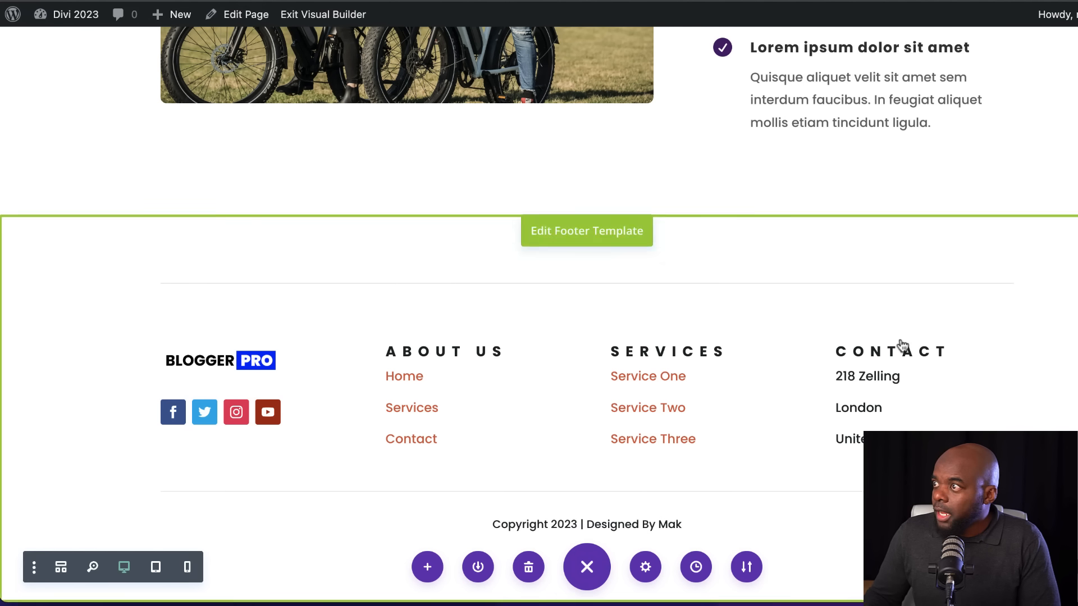
Open the header template for editing, set its menu font weight to Semi Bold, and save the menu settings
scroll(889, 344, "up", 15)
scroll(889, 344, "up", 4)
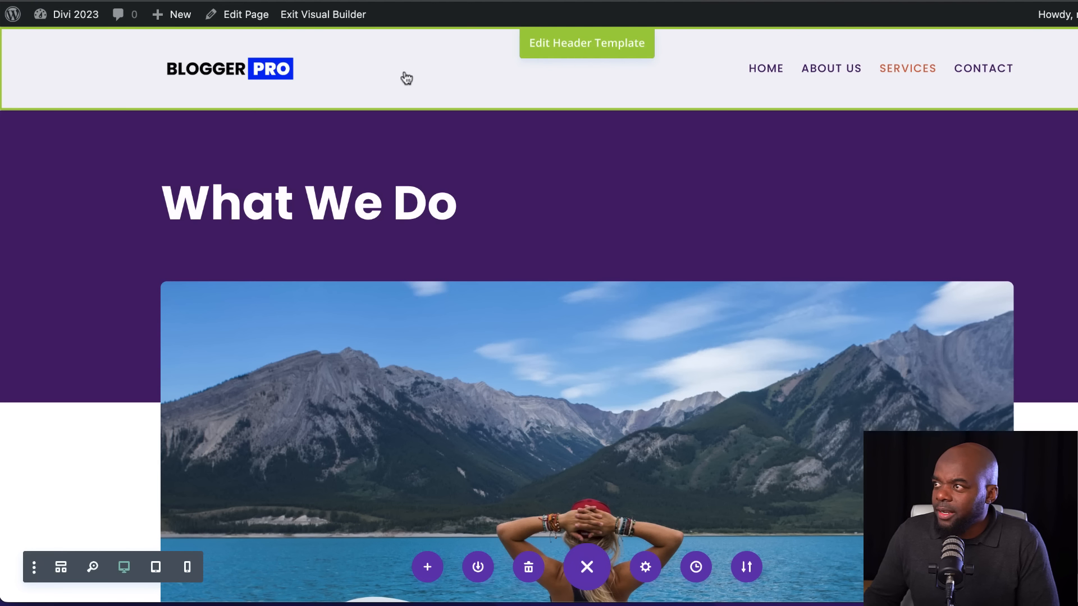
left_click(592, 50)
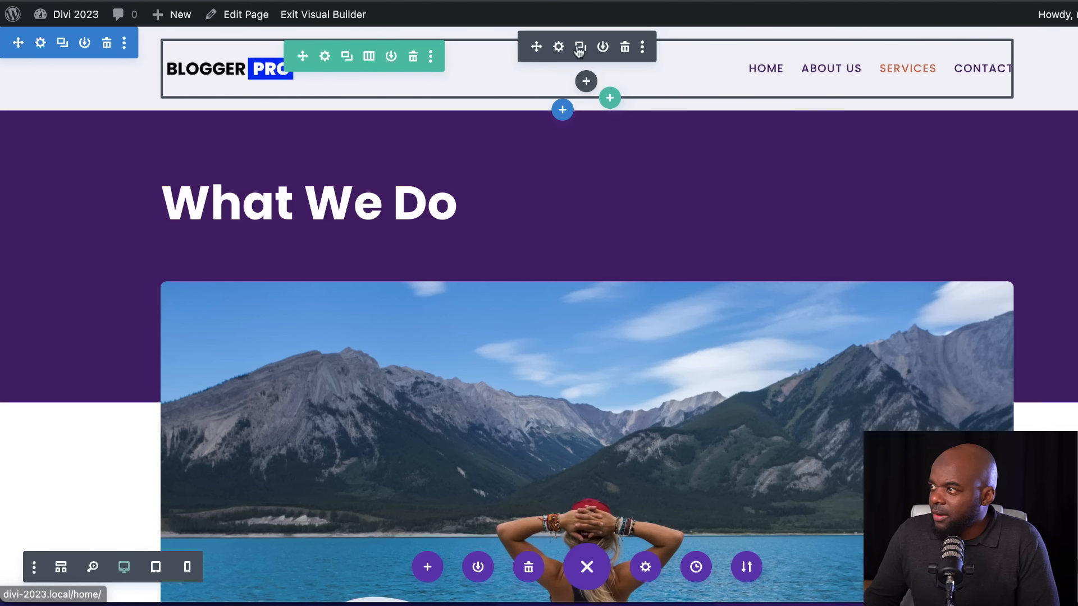
left_click(558, 47)
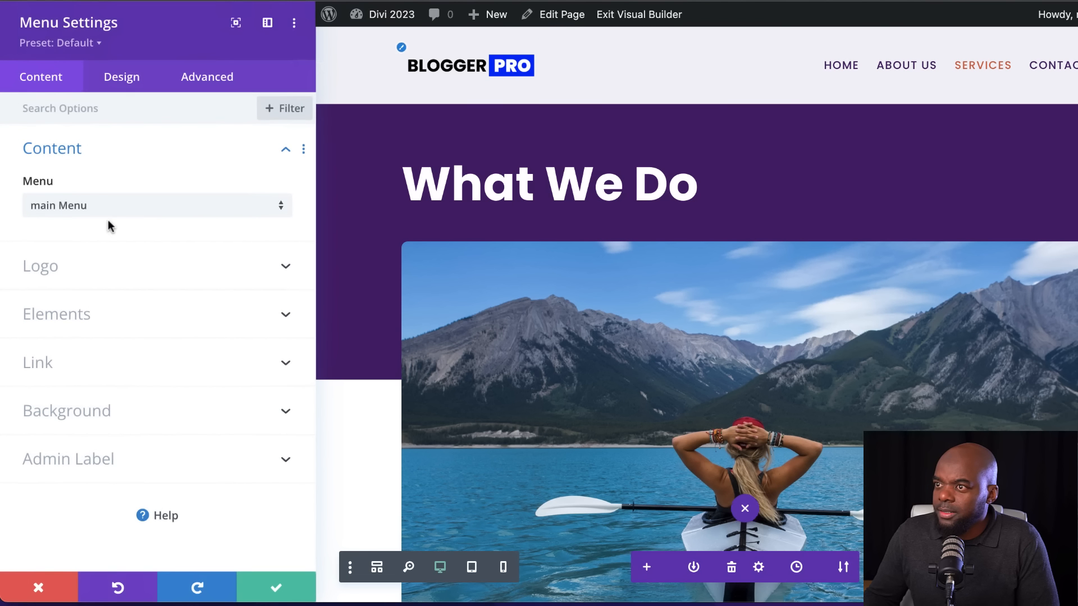
left_click(132, 79)
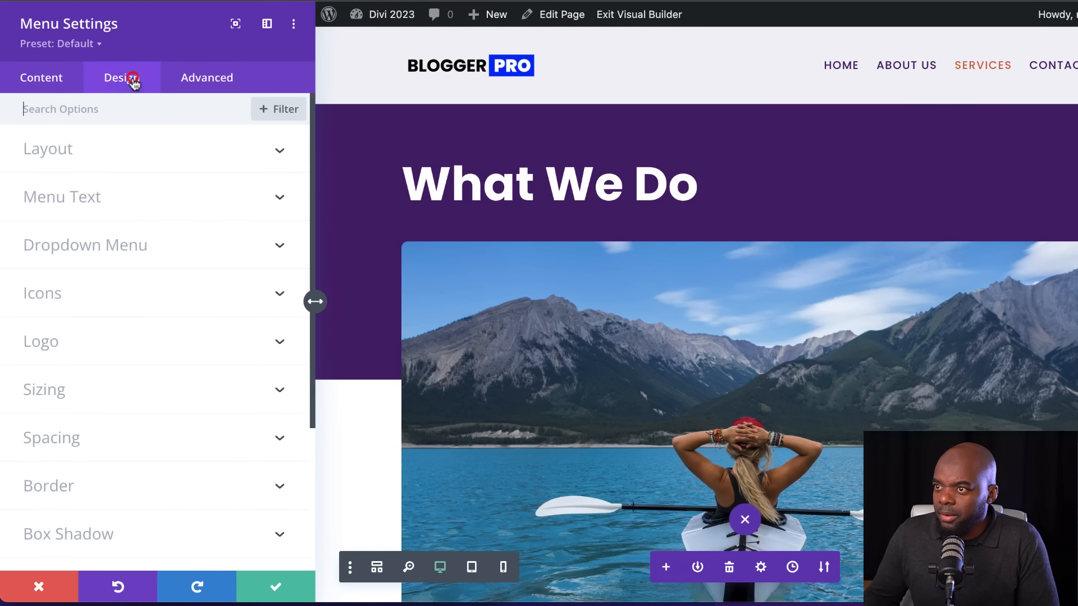
left_click(80, 193)
left_click(131, 327)
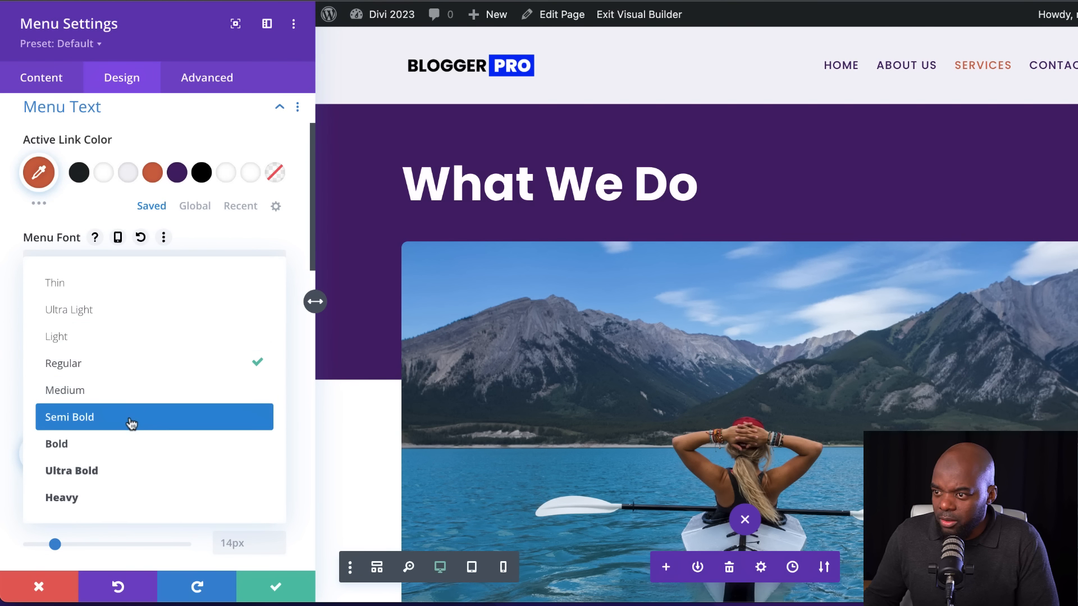
left_click(129, 421)
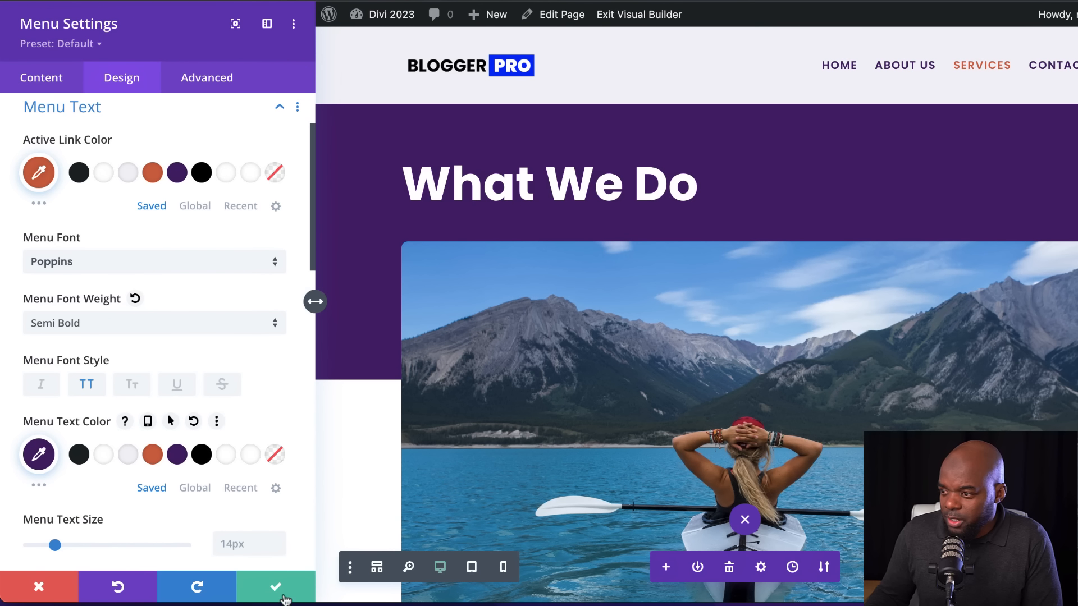
left_click(272, 588)
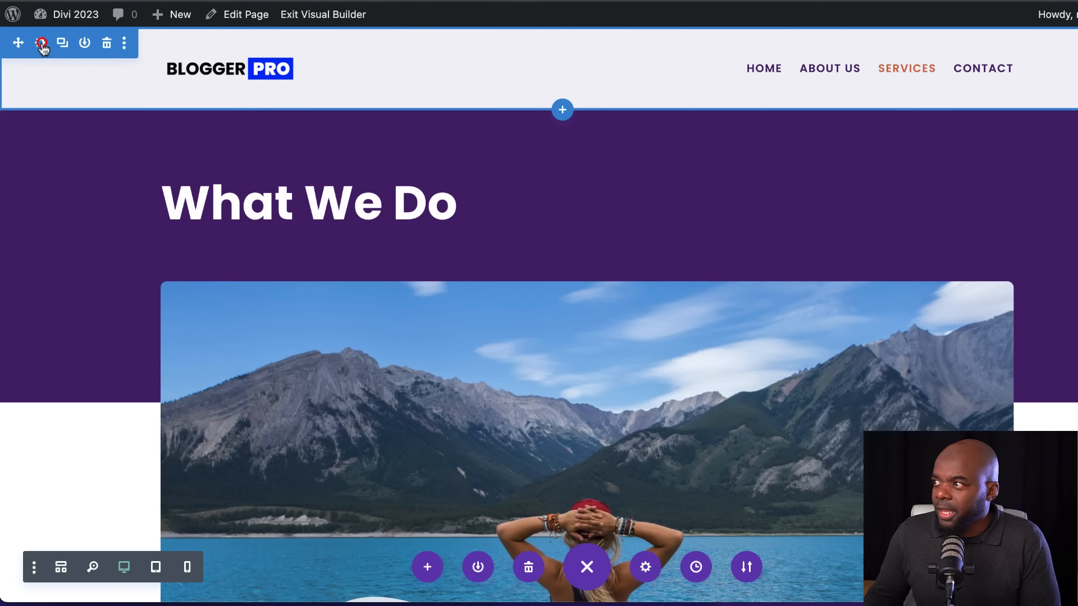
Set the header section's top and bottom padding to 0.5%, keeping the two values linked
left_click(42, 43)
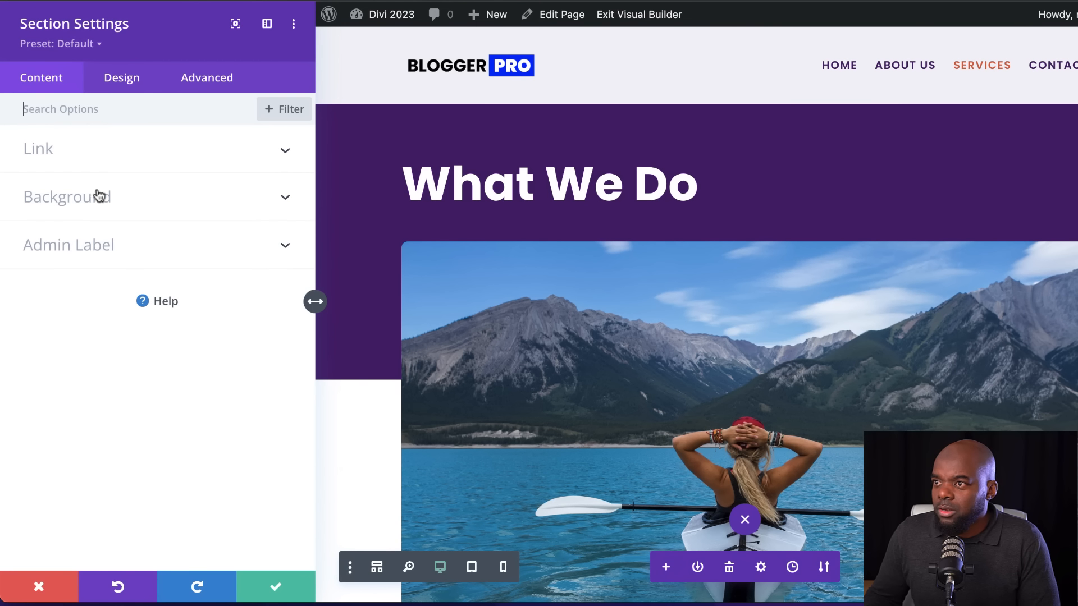
left_click(123, 80)
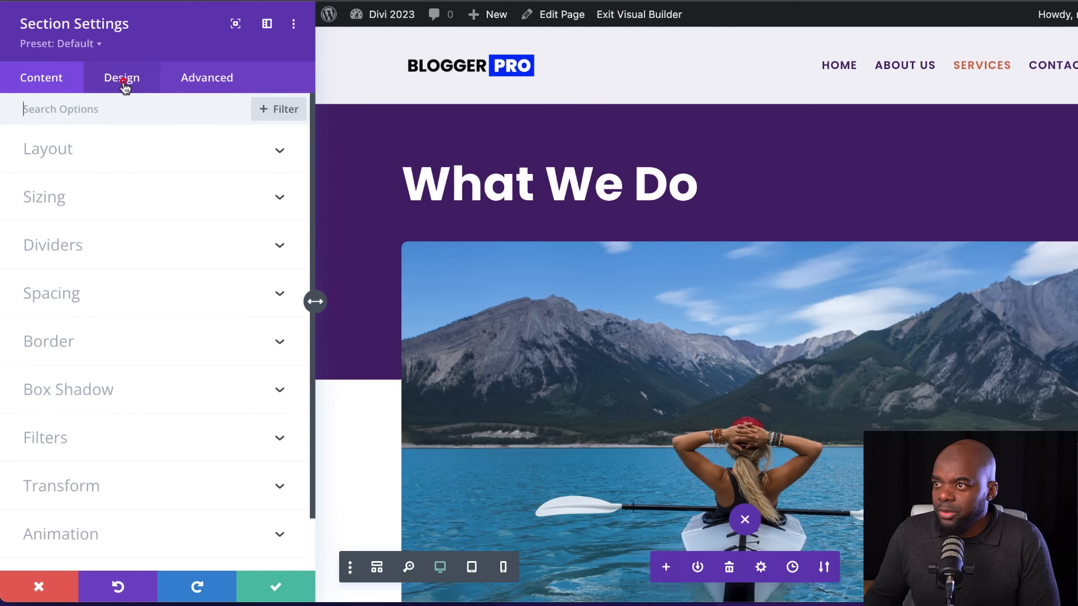
left_click(77, 297)
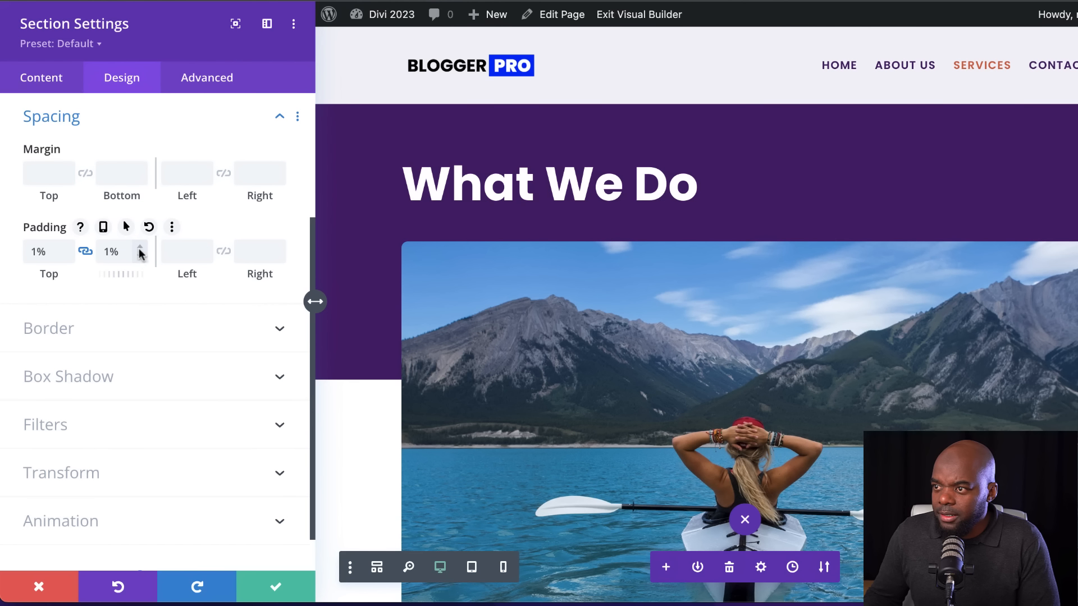
left_click(141, 252)
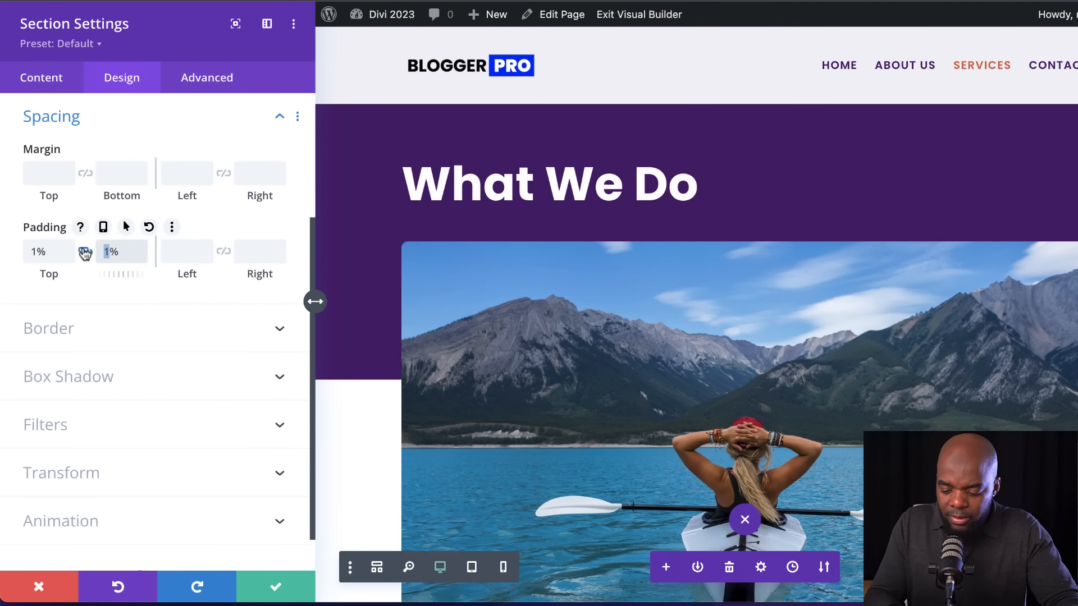
left_click(85, 253)
type("0.5")
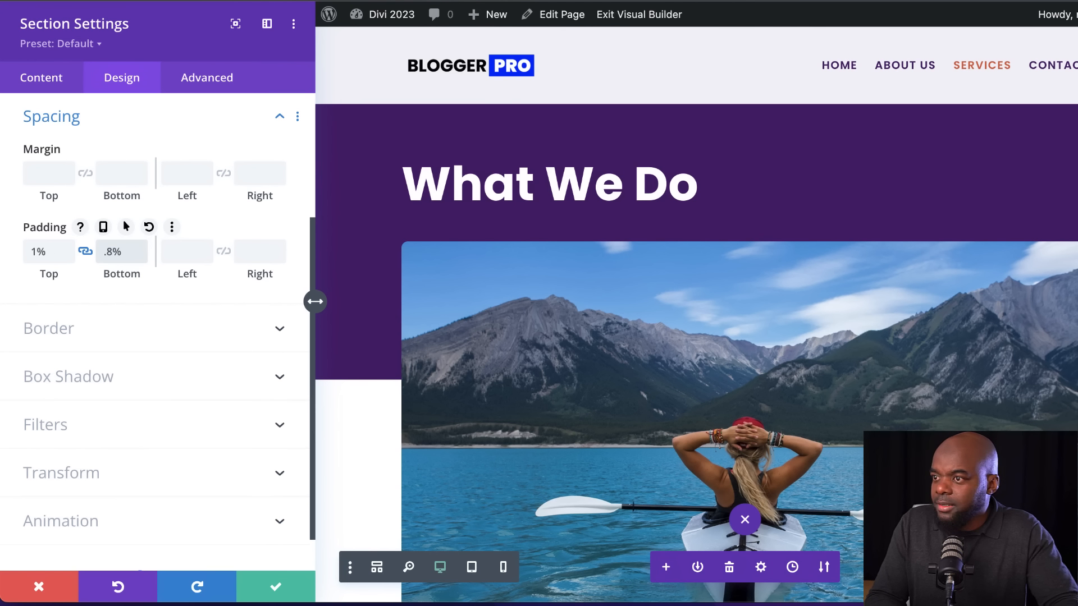
Set the header section's sticky position to Stick to Top and save the section settings
left_click(224, 70)
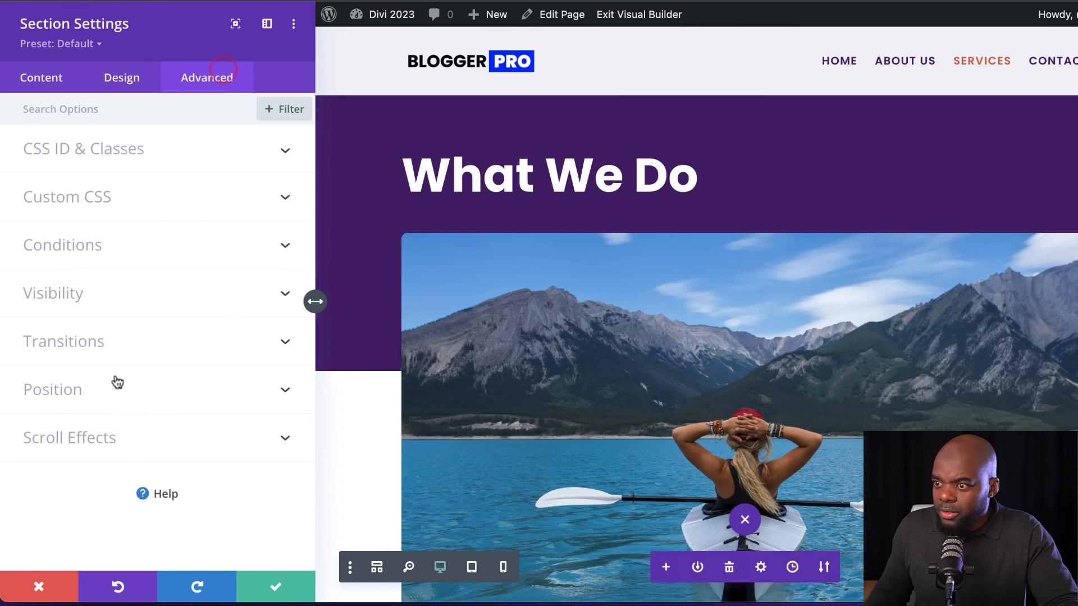
left_click(90, 441)
left_click(89, 267)
left_click(115, 312)
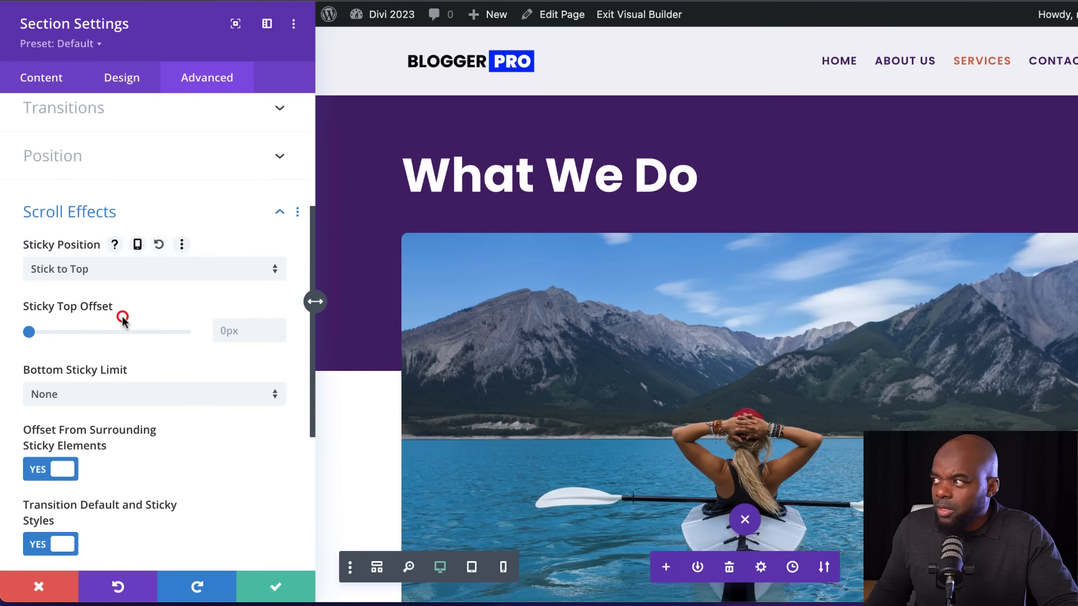
left_click(277, 583)
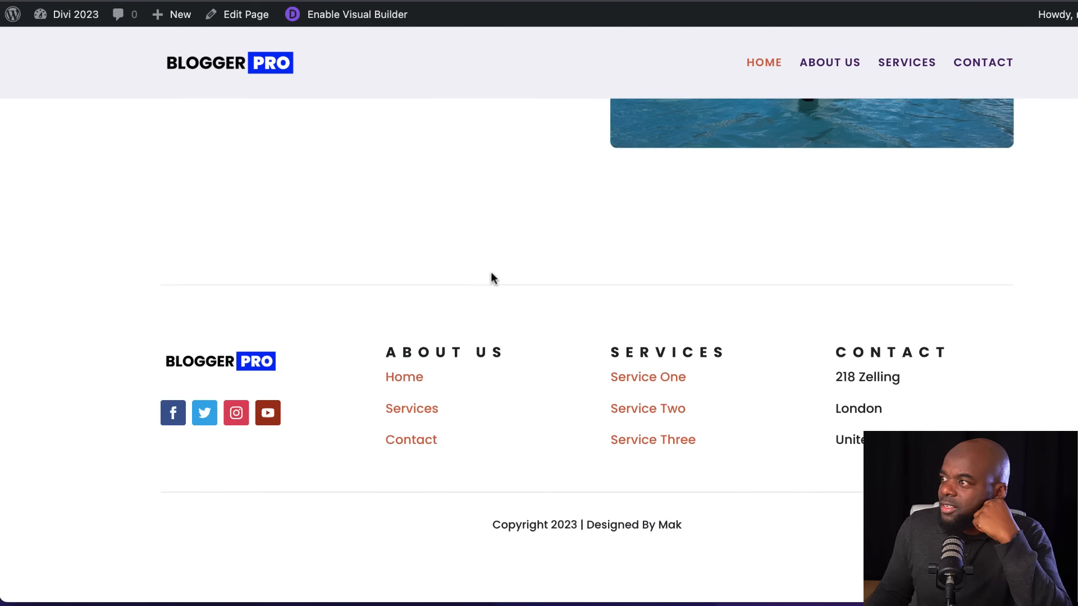
Check how the header behaves on the live home page while moving through the hero and services sections
scroll(490, 279, "up", 15)
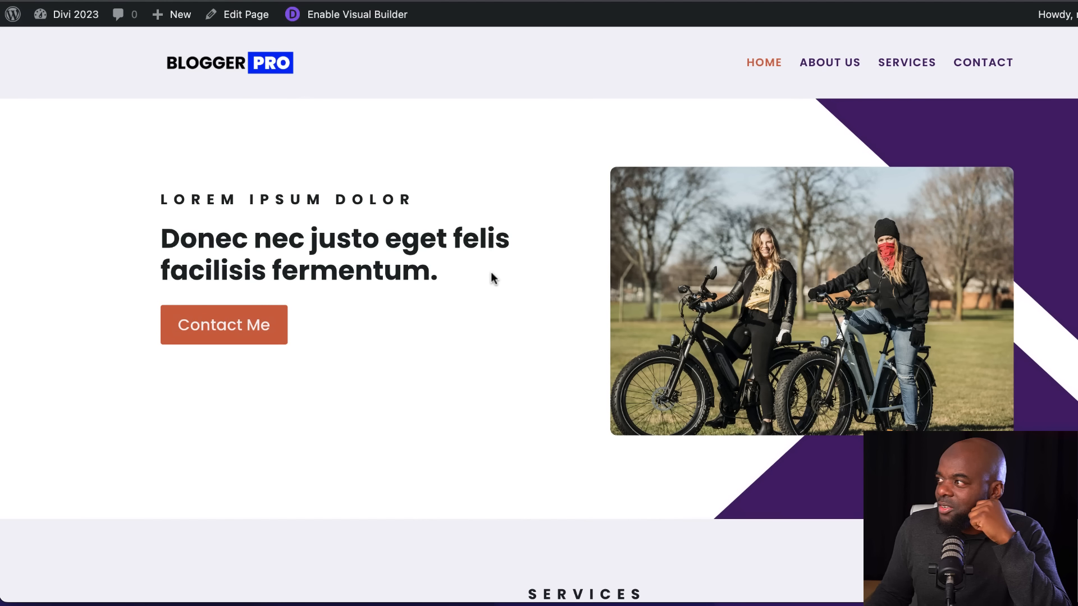
scroll(491, 274, "down", 4)
scroll(491, 276, "down", 1)
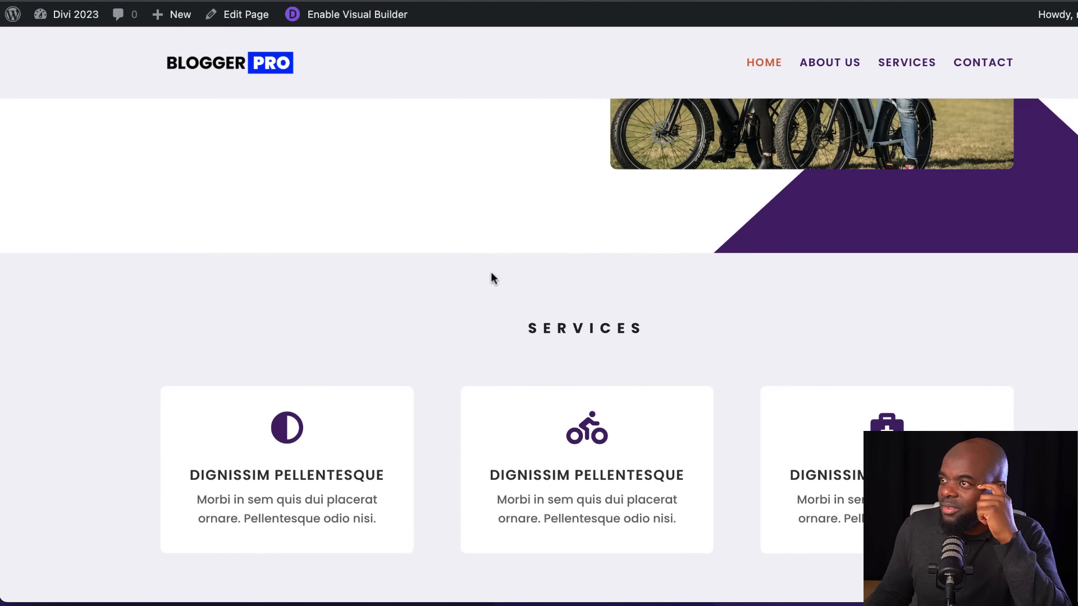
scroll(492, 277, "up", 5)
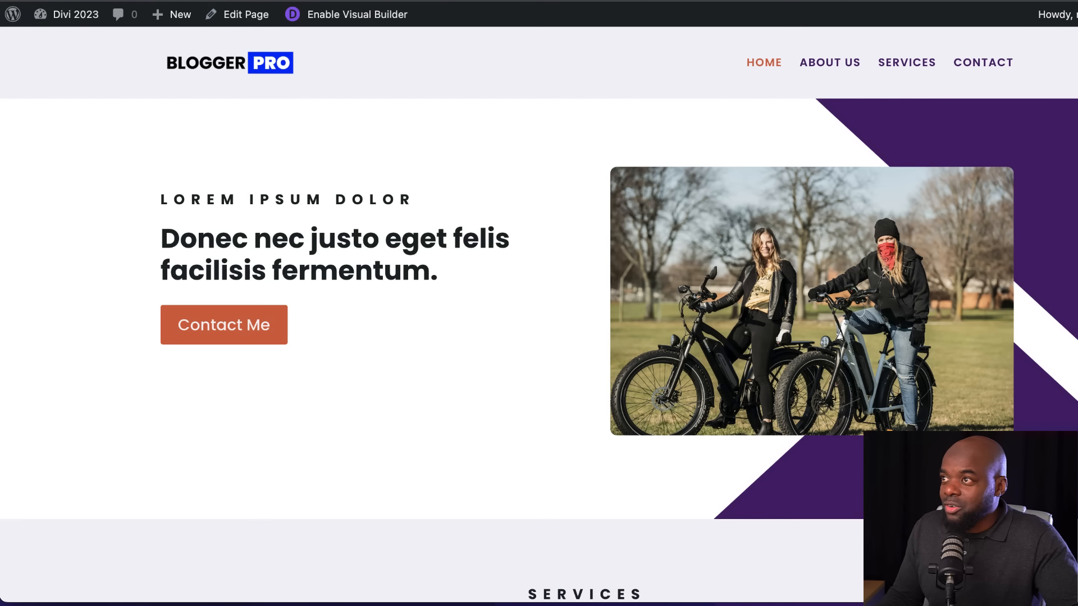
scroll(118, 66, "up", 1)
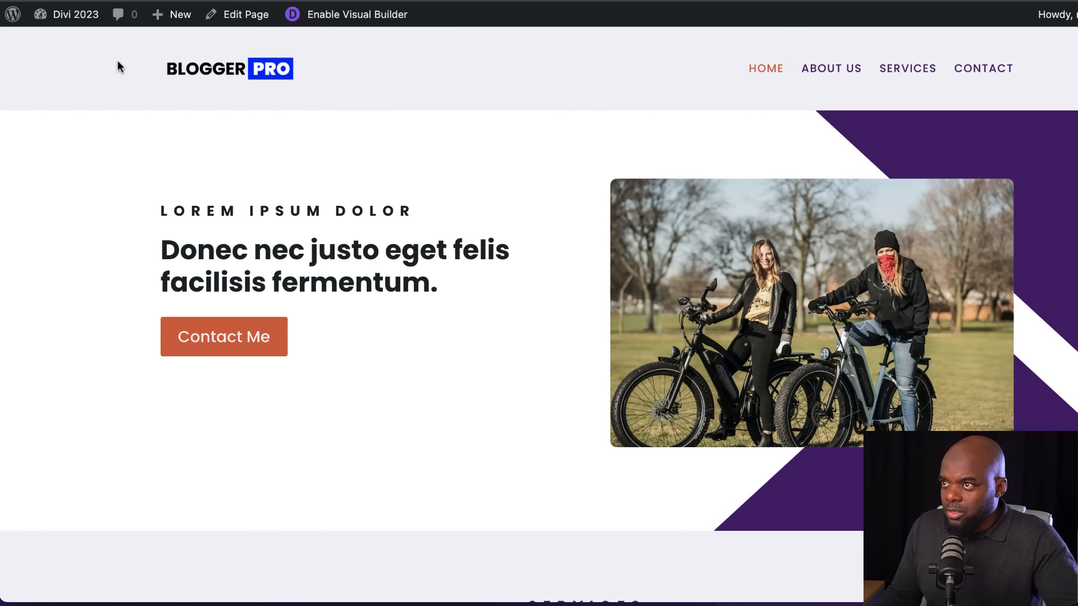
Go to the Divi Theme Builder in the site's admin area and open the global header layout for editing
left_click(12, 15)
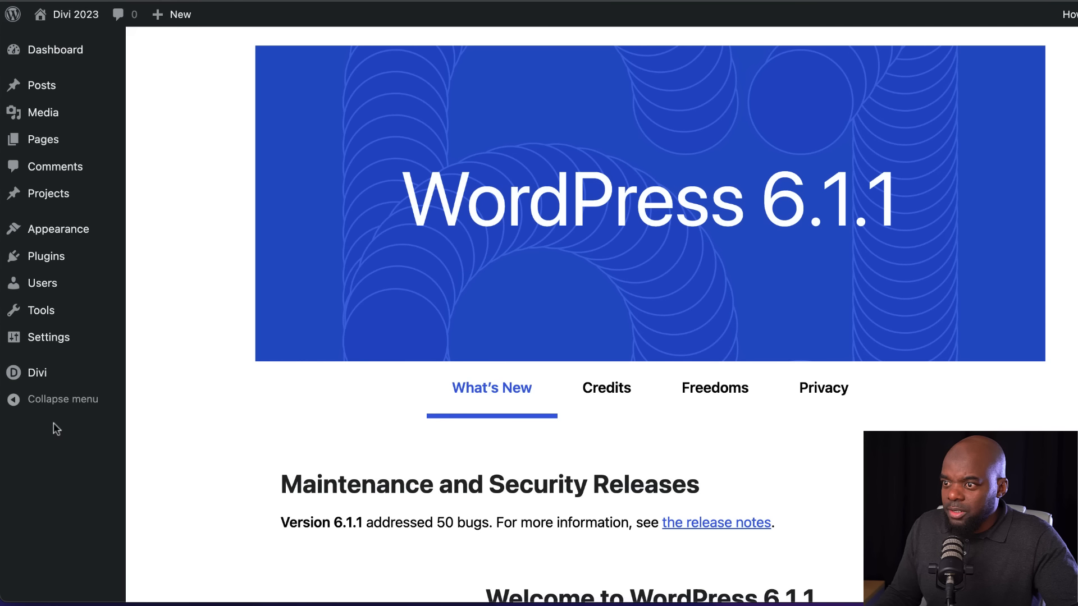
mouse_move(56, 373)
left_click(208, 399)
left_click(222, 219)
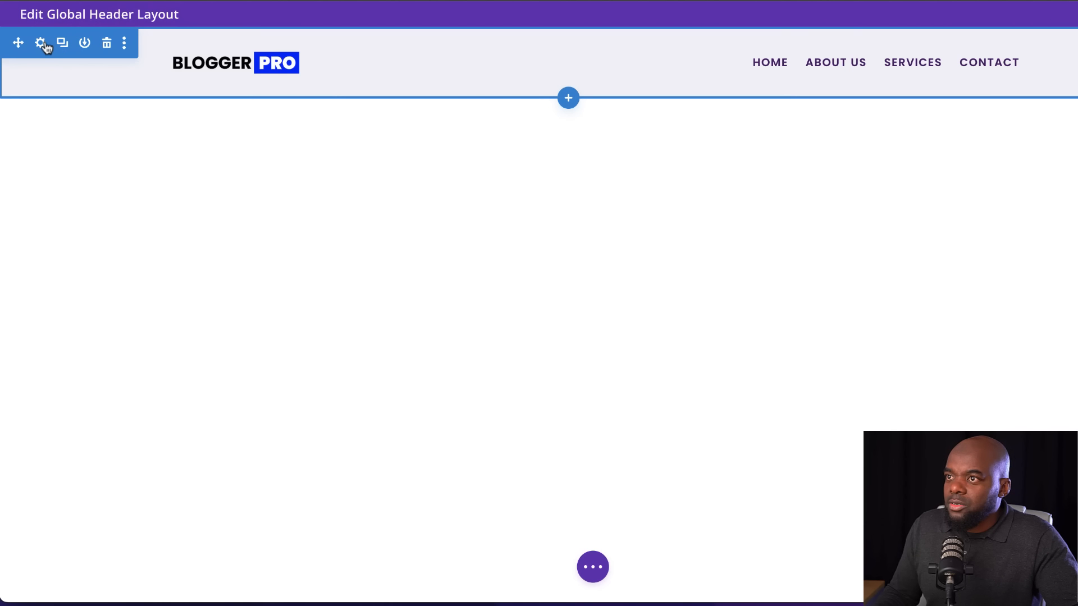
Enable a sticky variant of the header section's background and set its sticky color to purple #4f1271
left_click(40, 43)
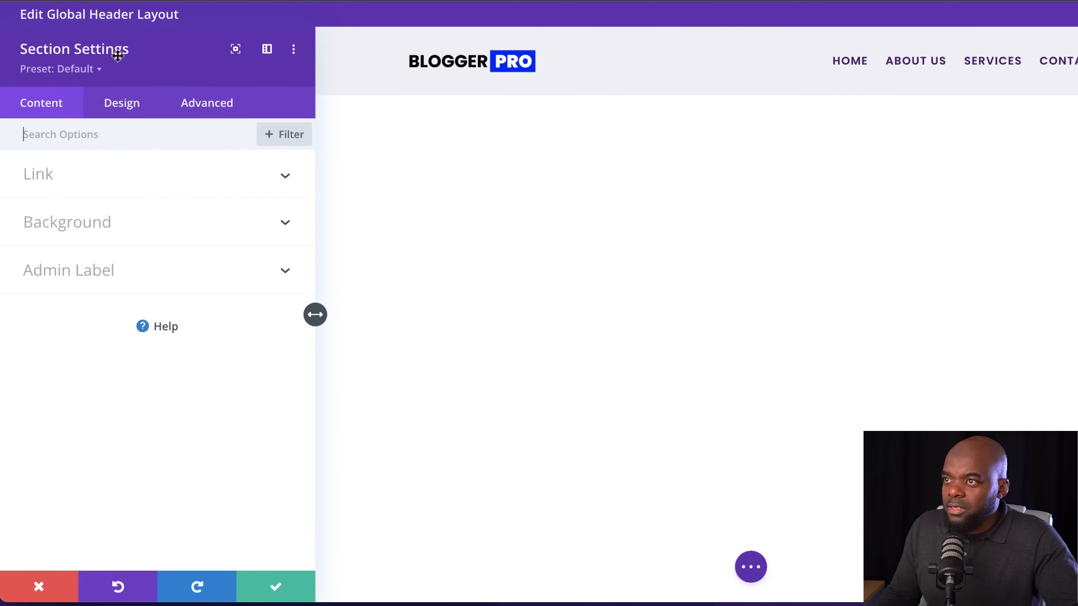
left_click(107, 225)
mouse_move(107, 226)
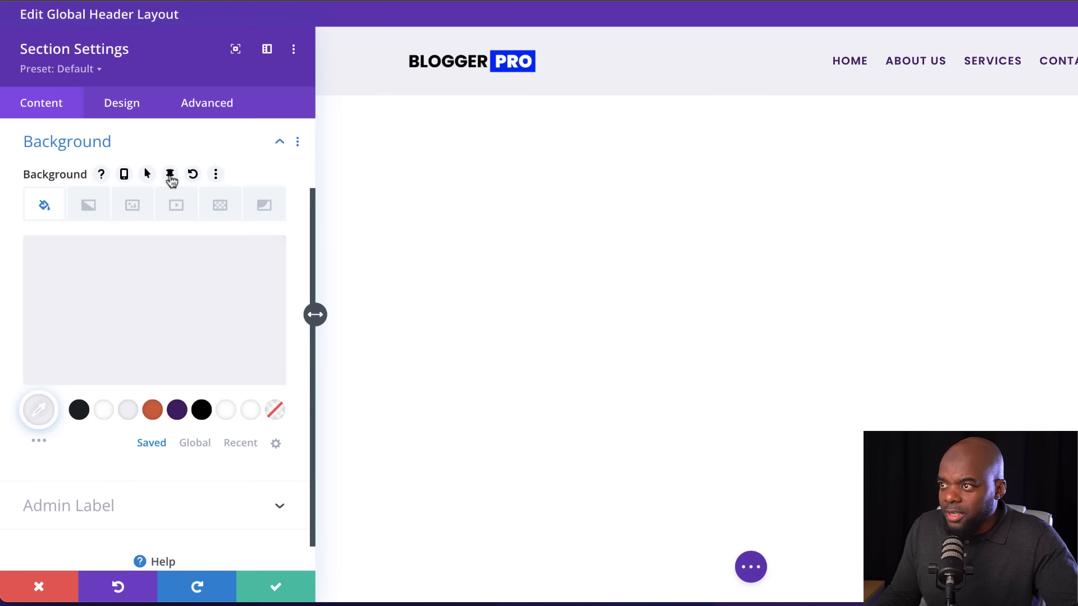
left_click(171, 175)
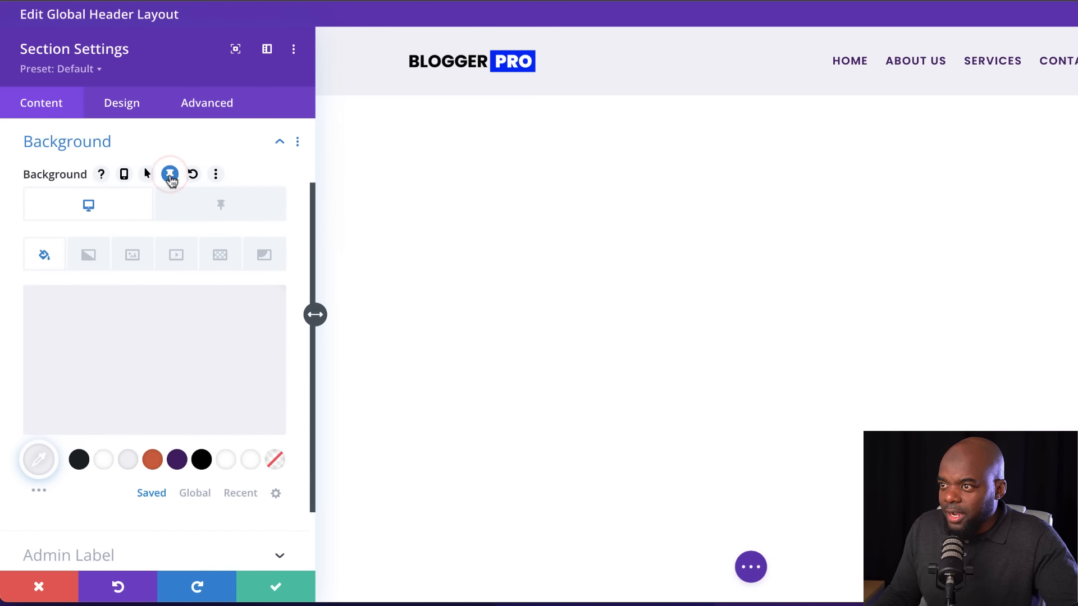
left_click(217, 205)
mouse_move(146, 368)
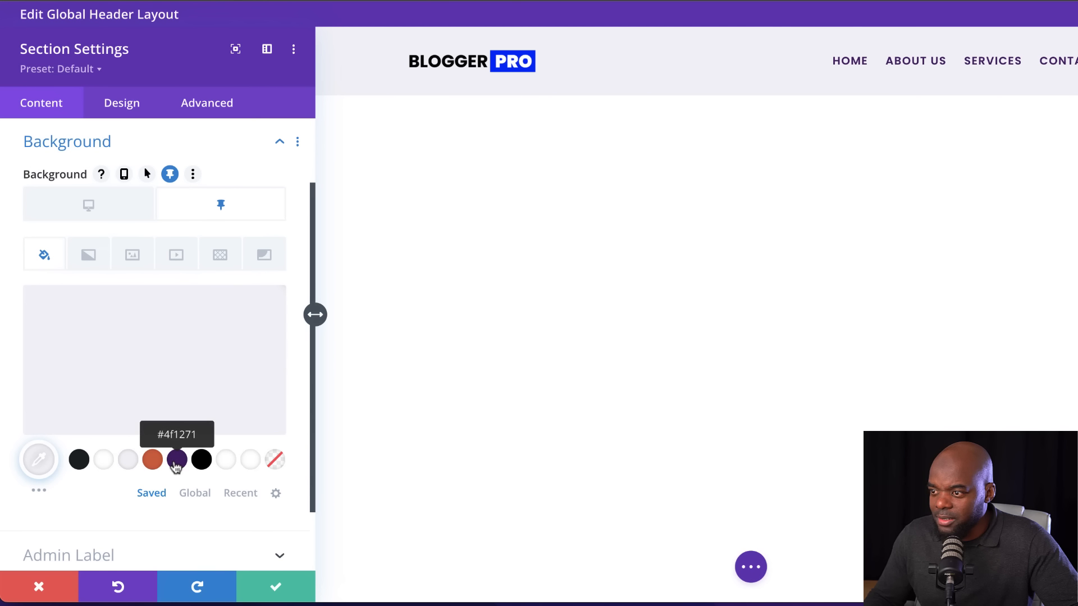
left_click(176, 462)
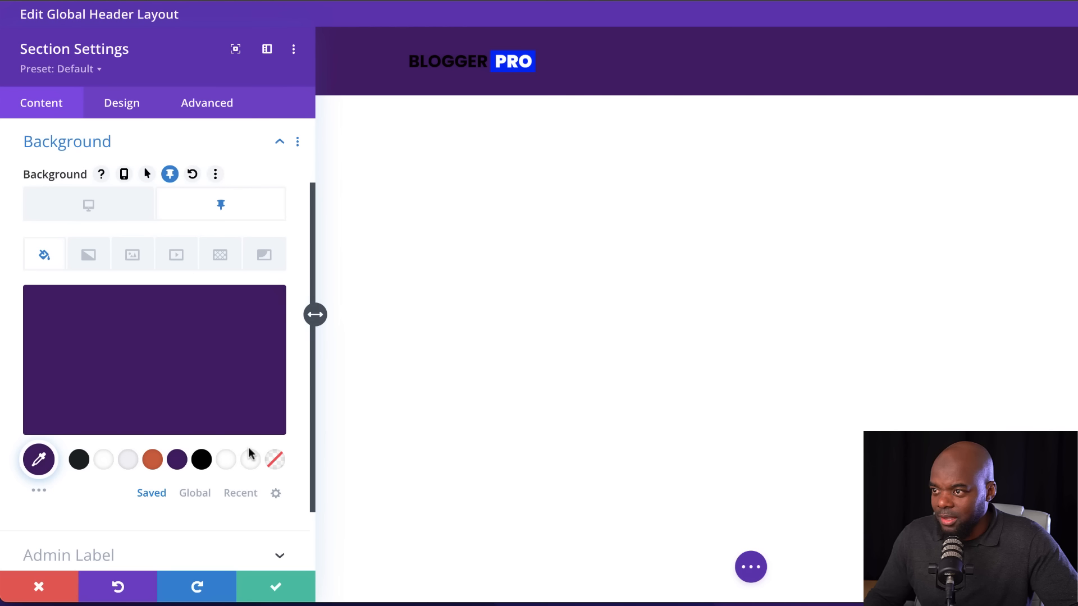
Set the header section's sticky-state top and bottom padding to 0% and save the section settings
left_click(133, 106)
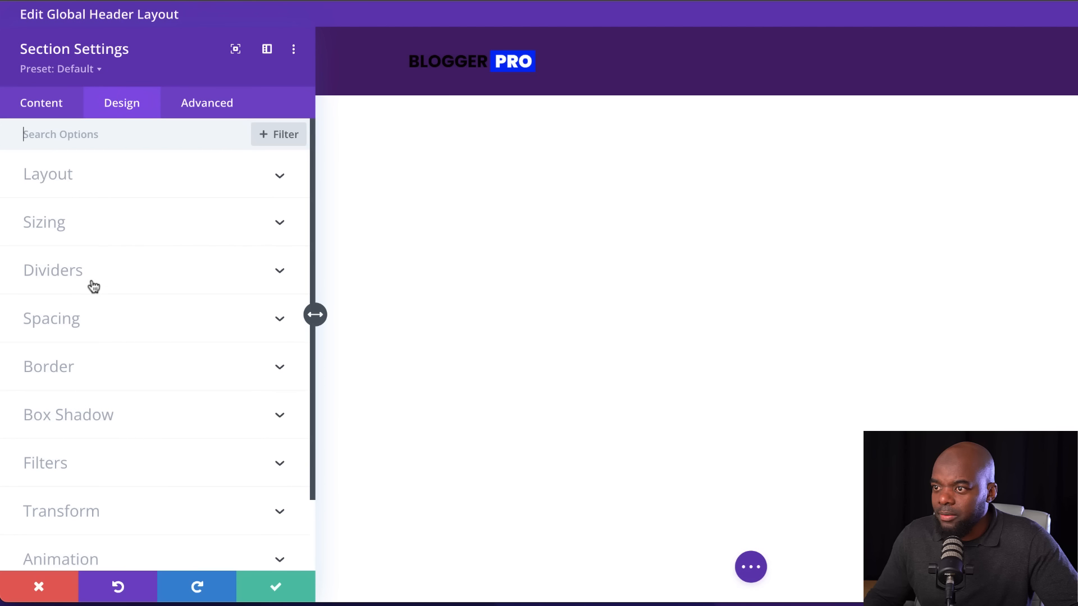
left_click(90, 326)
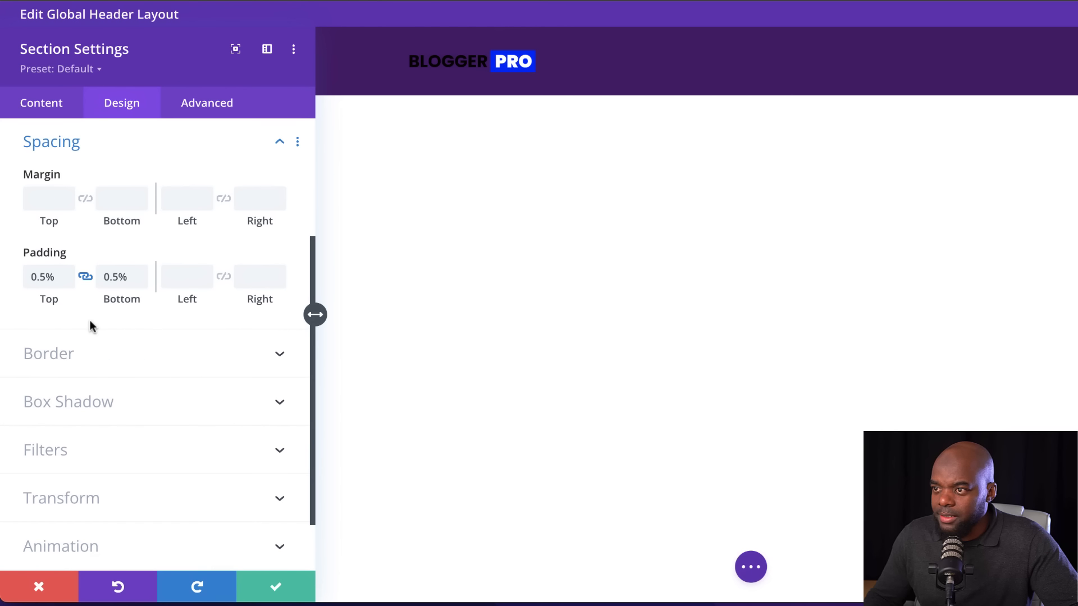
mouse_move(169, 269)
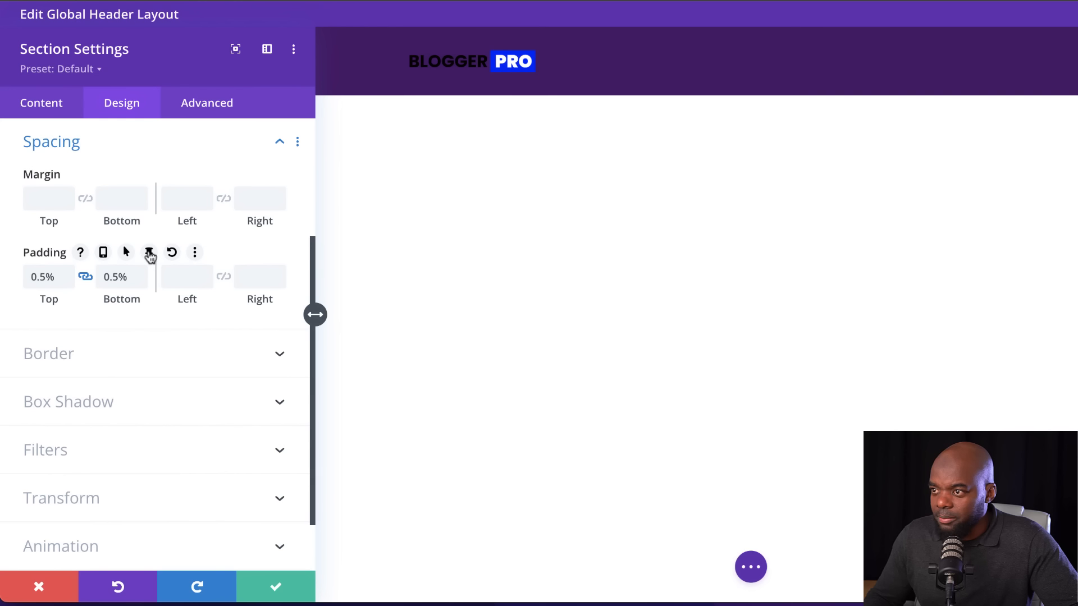
left_click(149, 253)
left_click(225, 285)
left_click(141, 334)
left_click(141, 334)
left_click(142, 332)
left_click(141, 332)
left_click(141, 333)
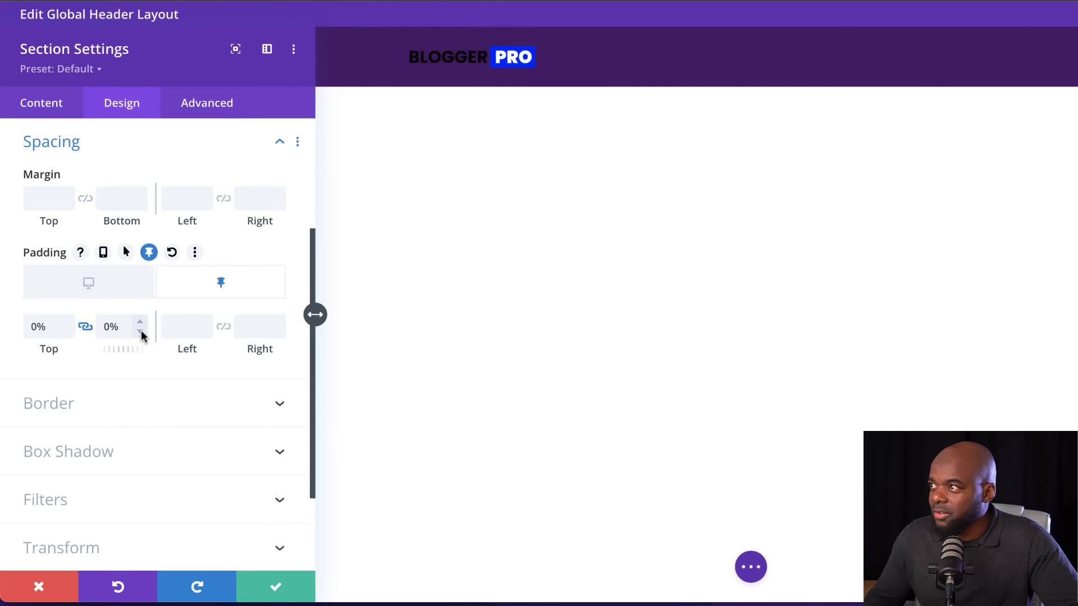
left_click(278, 587)
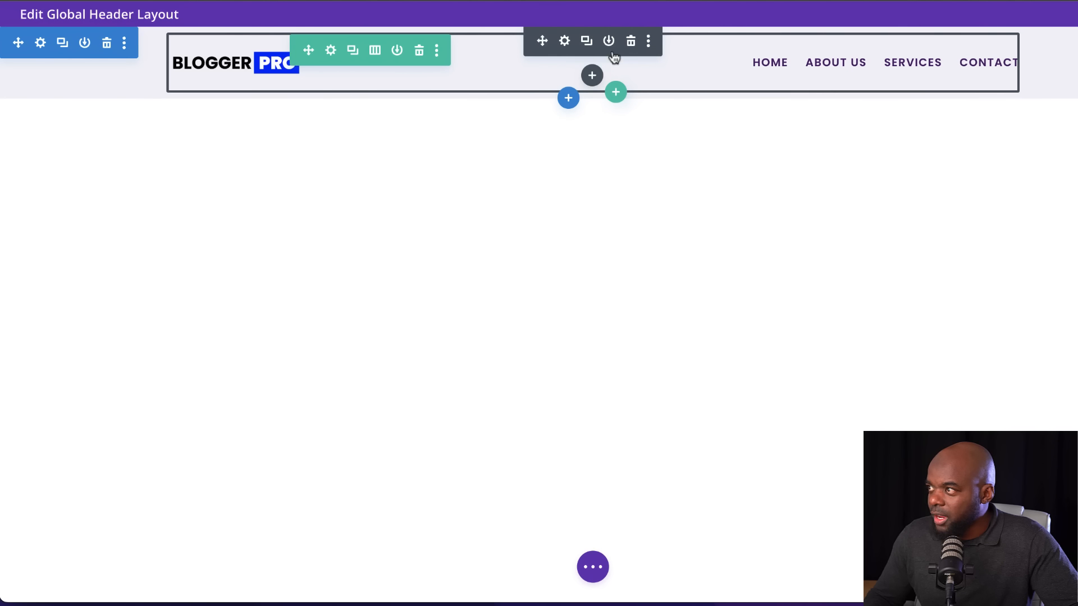
Enable a sticky variant of the header menu's text color and set it to light gray #f3f3f7
left_click(565, 40)
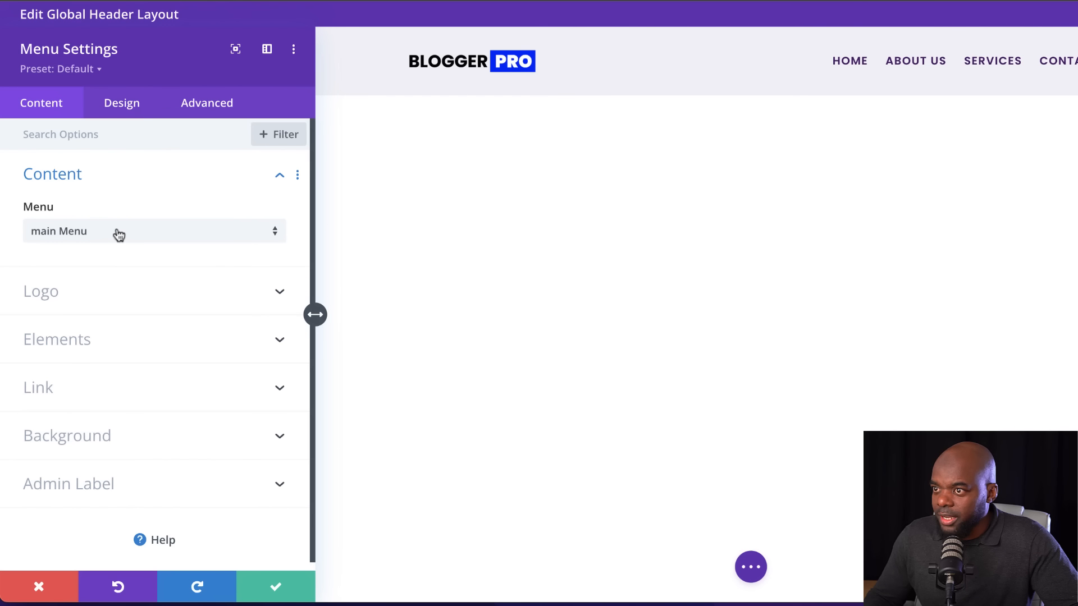
left_click(124, 105)
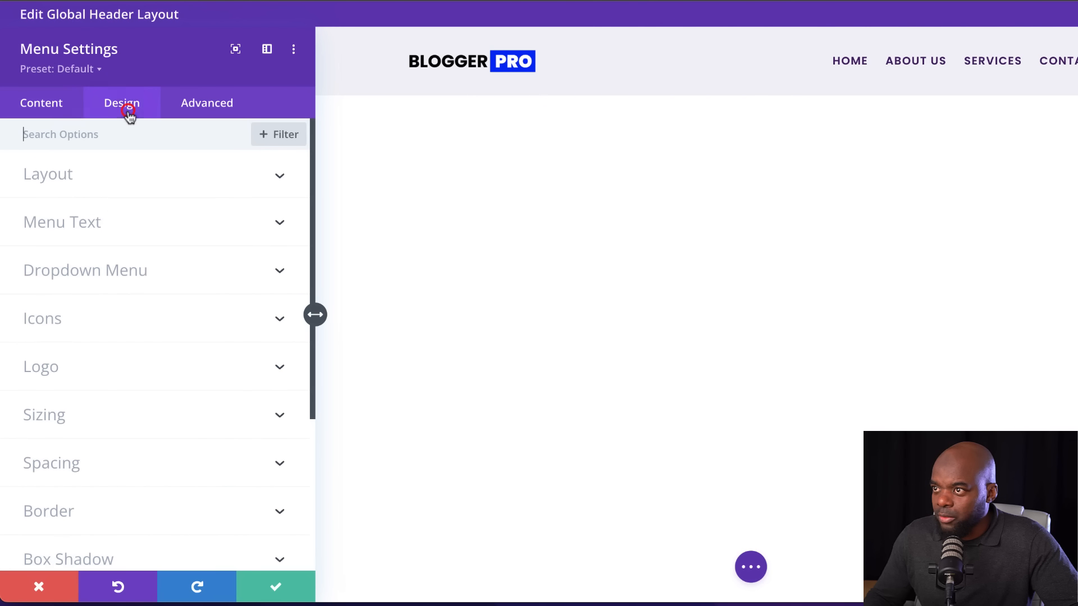
left_click(96, 224)
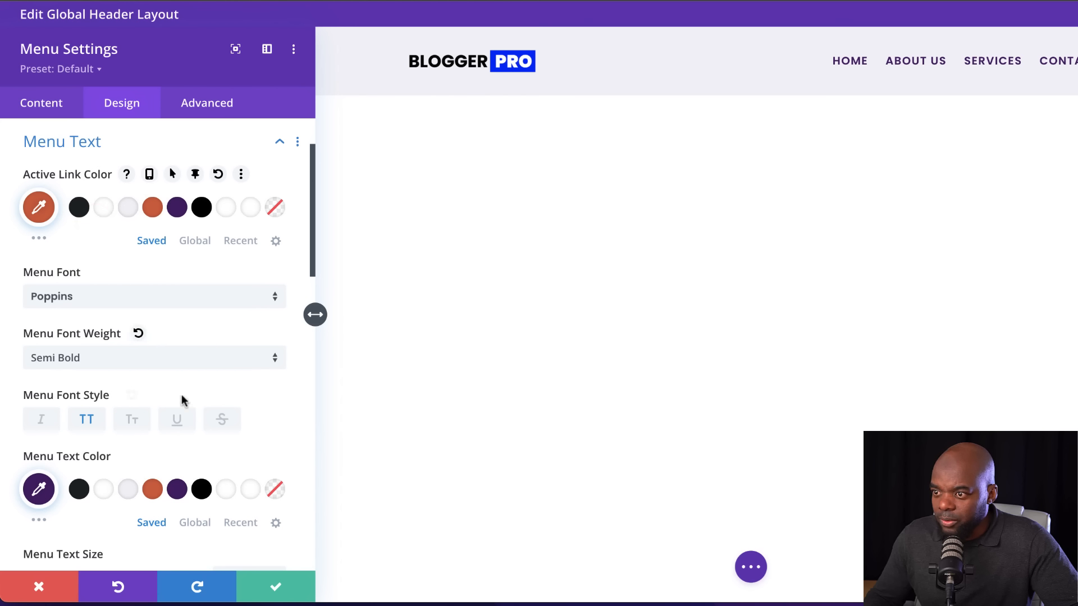
scroll(191, 402, "down", 2)
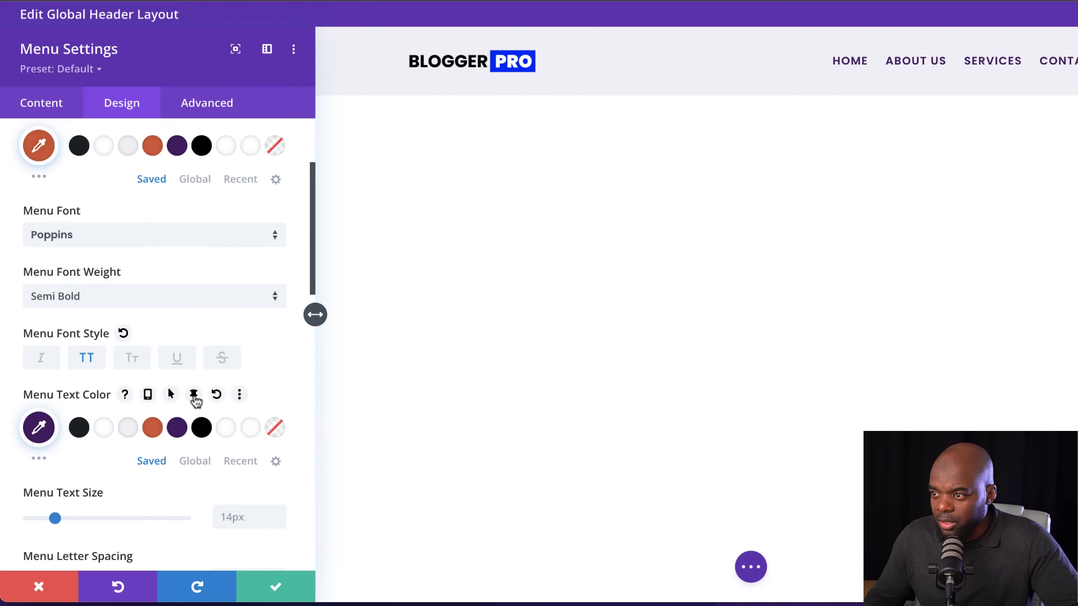
left_click(194, 394)
left_click(231, 428)
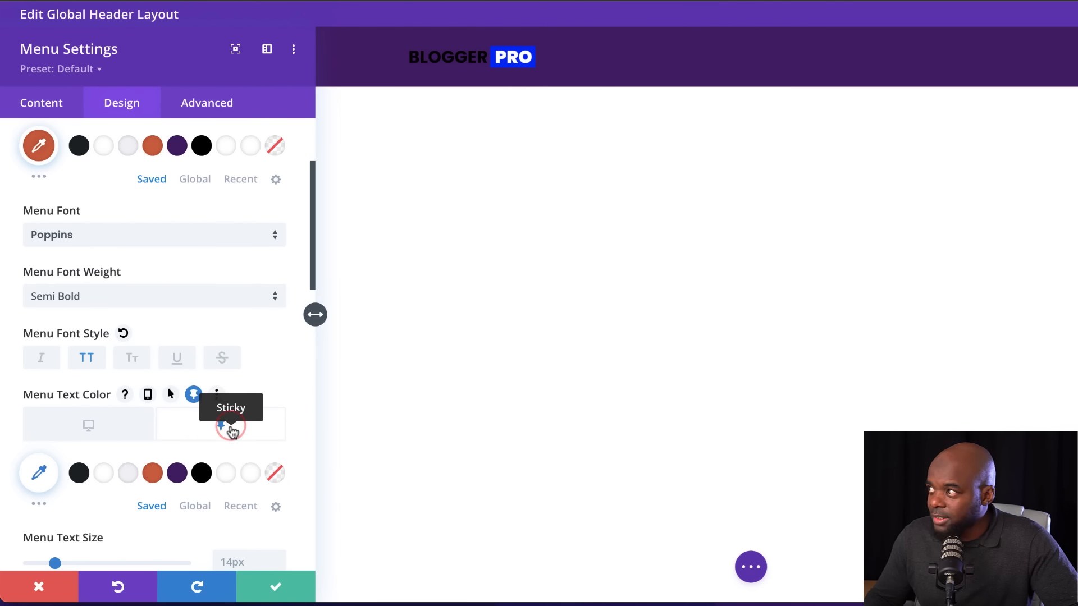
scroll(232, 431, "down", 2)
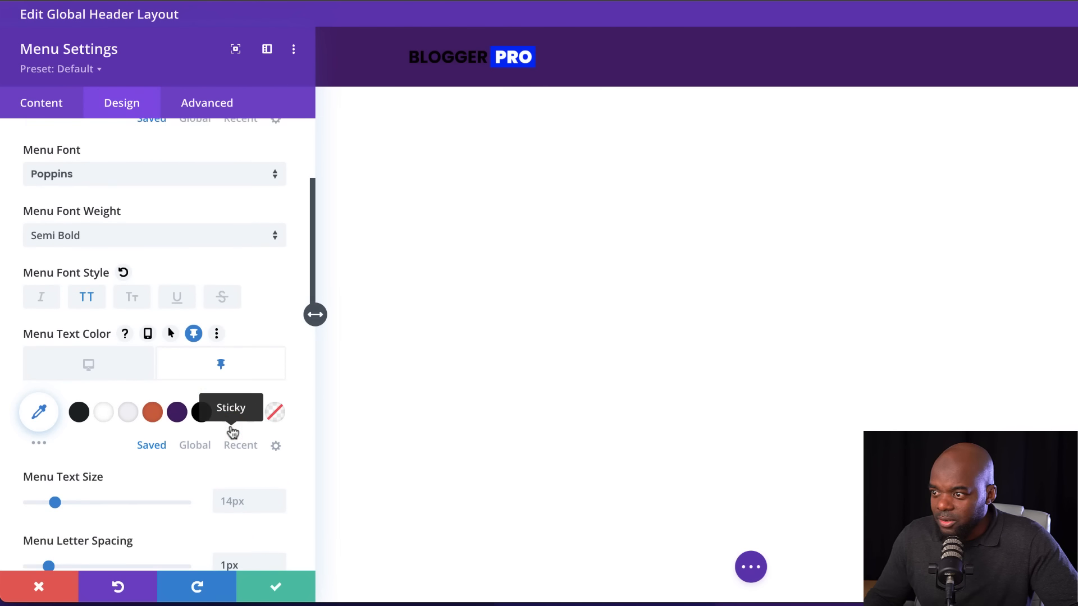
left_click(129, 414)
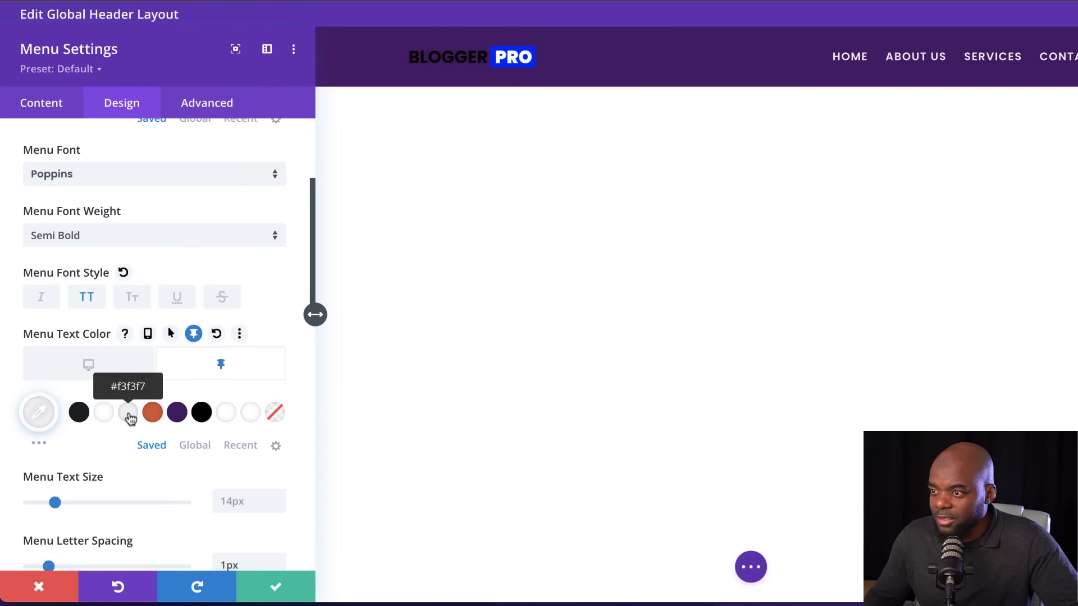
Enable the sticky variant of the menu's active link color and save the menu settings
scroll(234, 238, "up", 5)
left_click(197, 192)
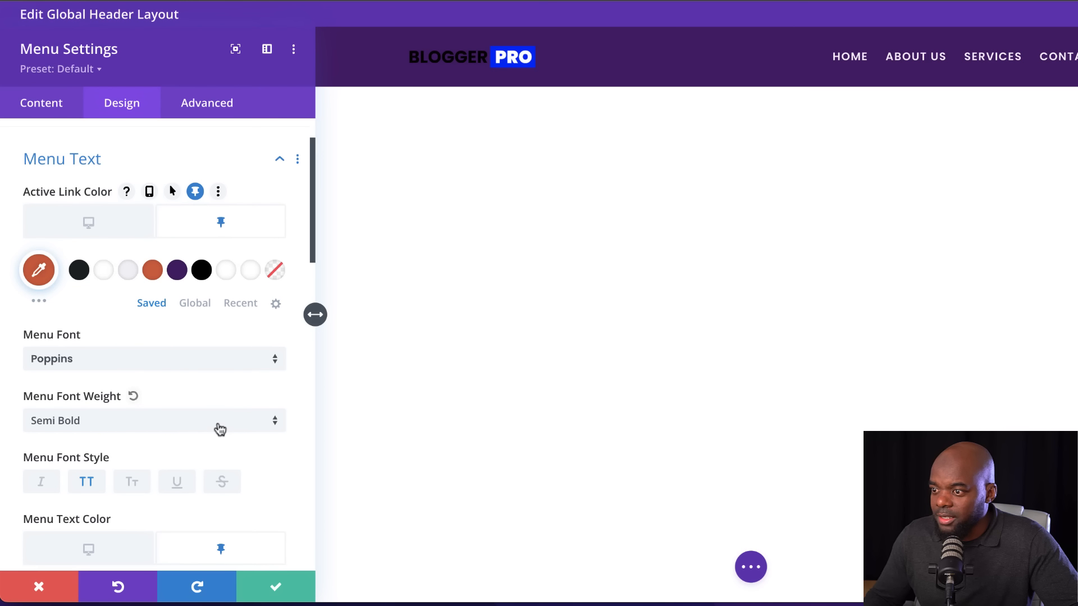
scroll(218, 427, "down", 8)
scroll(219, 425, "down", 7)
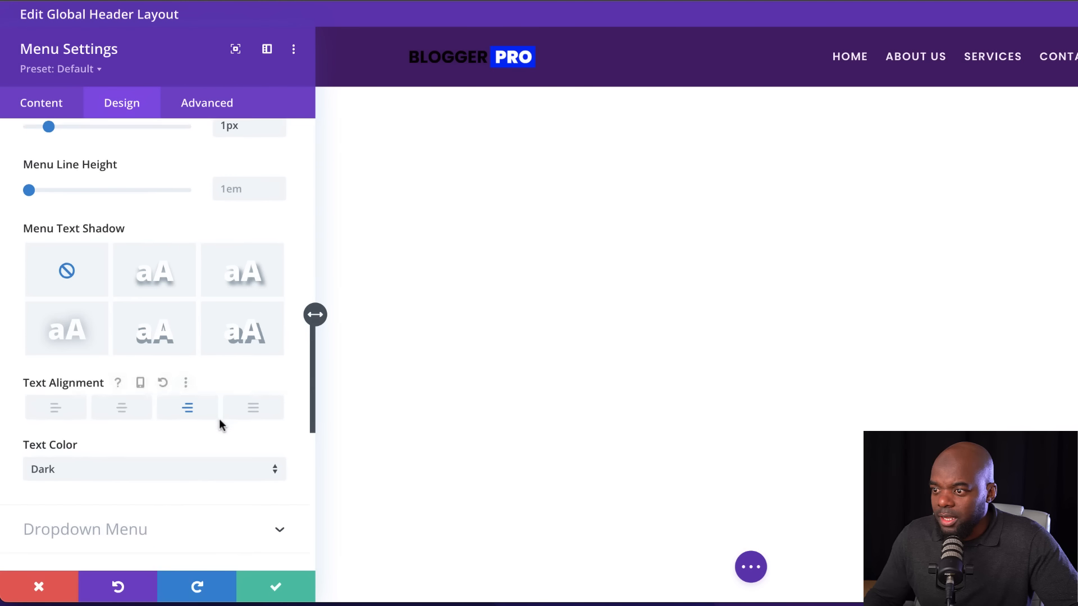
left_click(146, 491)
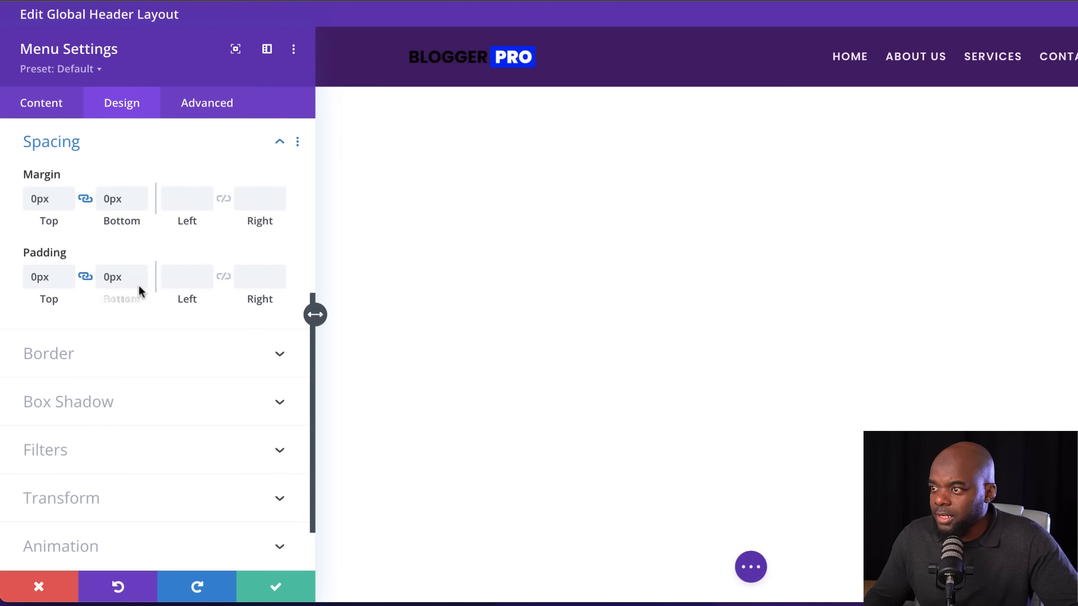
left_click(276, 587)
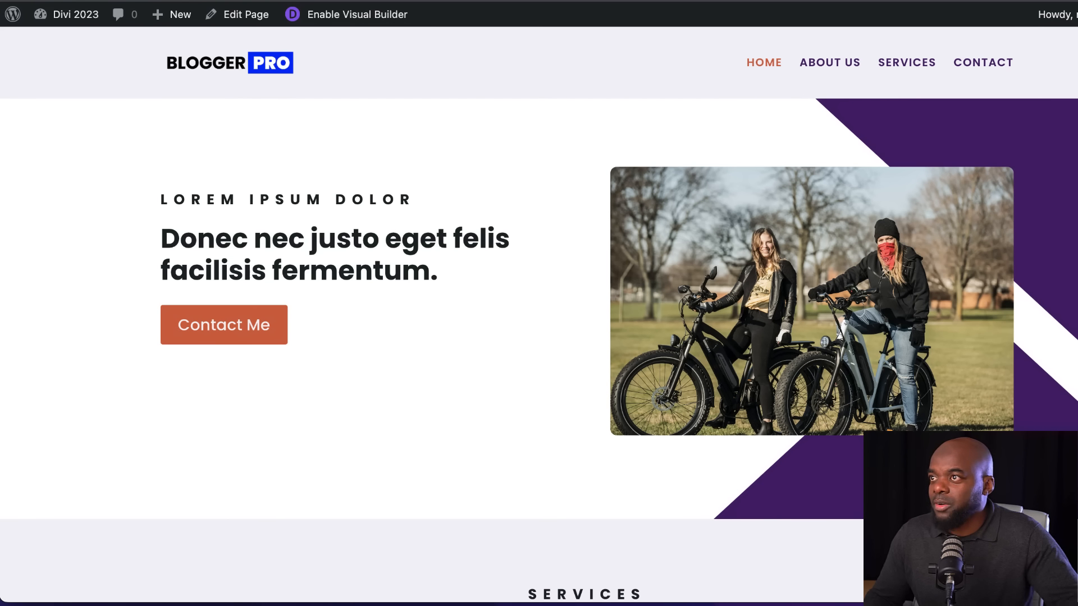
Reload the live home page and check how the header's colors and height change between its normal and sticky states
key("super+r")
scroll(443, 275, "down", 1)
scroll(443, 275, "down", 10)
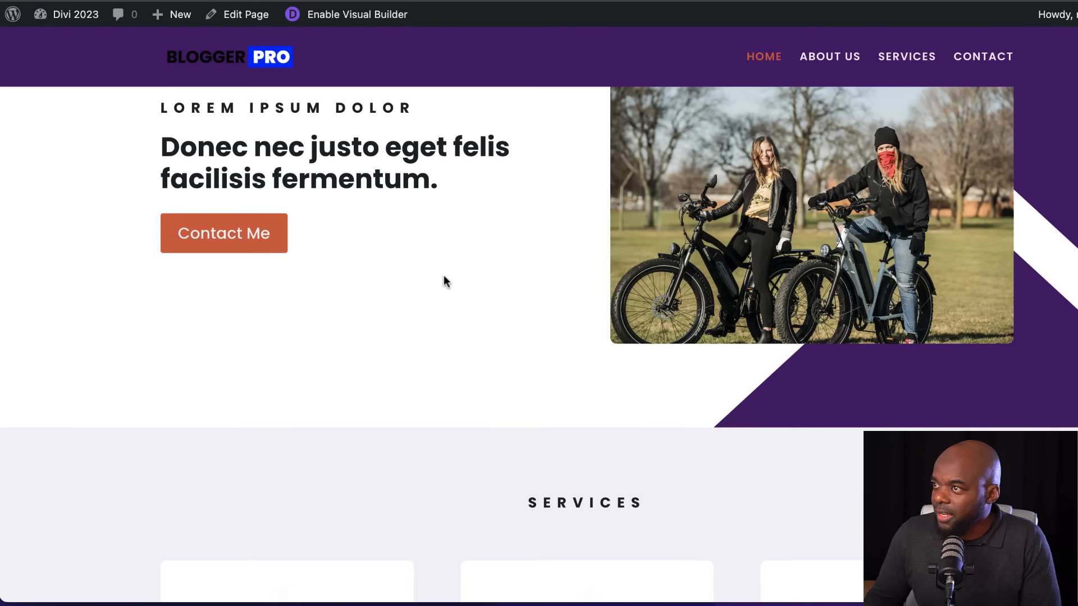
scroll(444, 275, "up", 6)
scroll(443, 278, "up", 5)
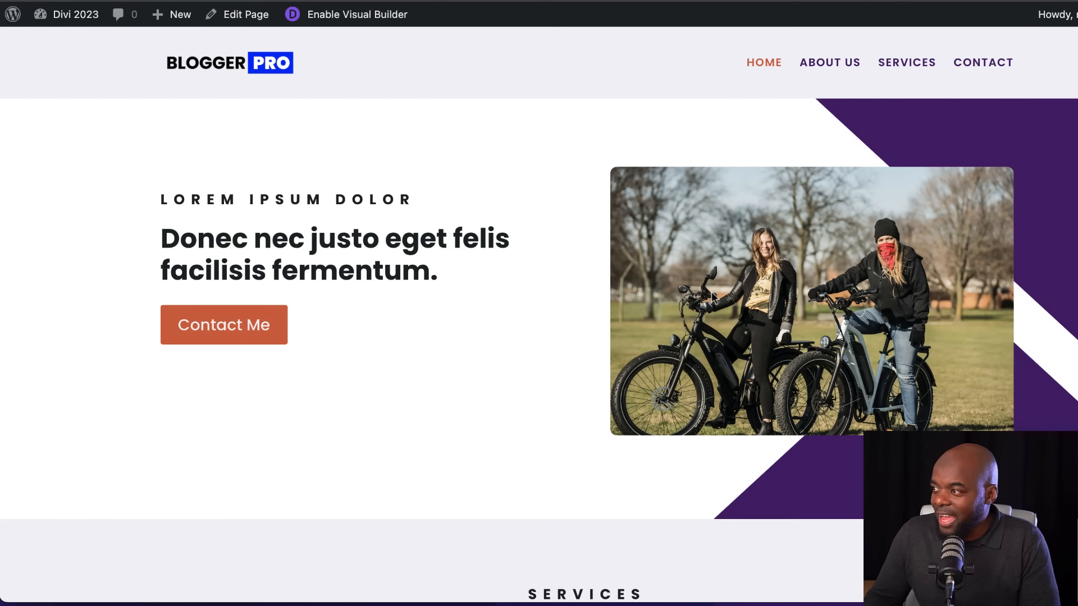
scroll(497, 365, "down", 5)
scroll(501, 365, "up", 5)
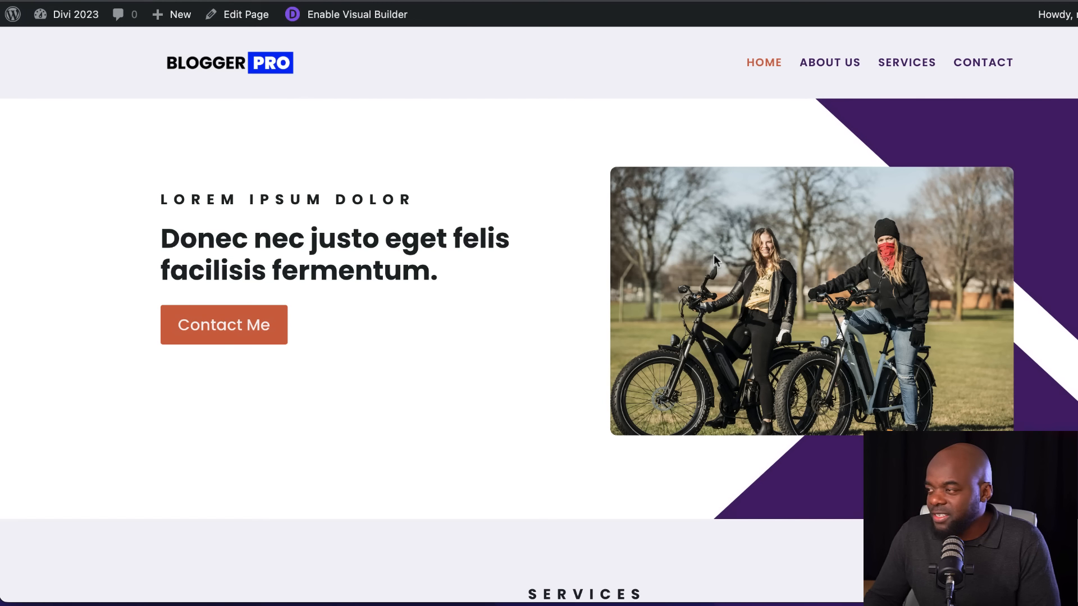
scroll(576, 412, "down", 5)
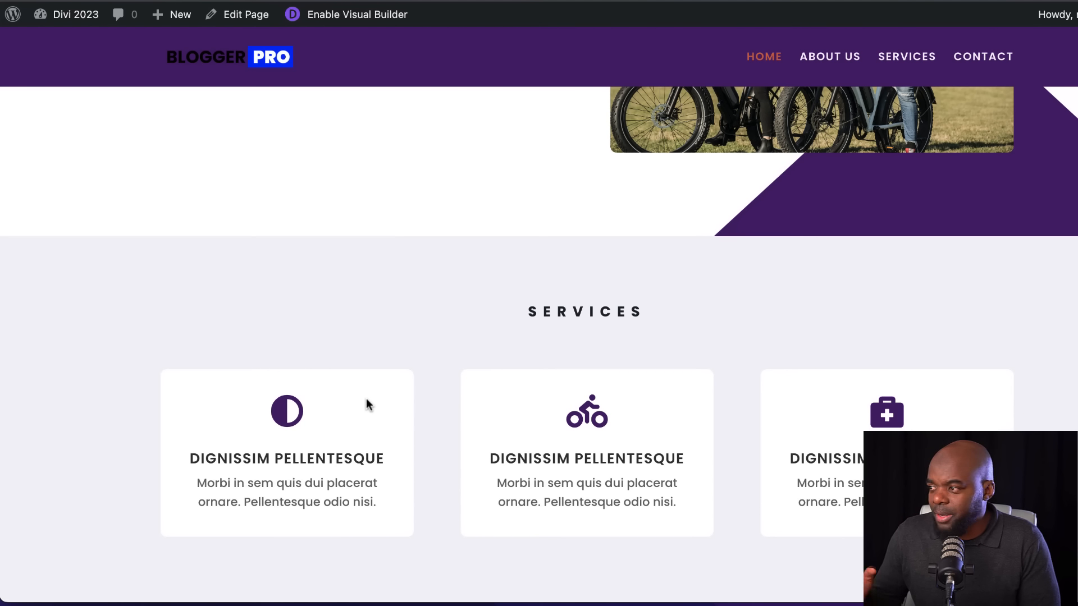
scroll(364, 437, "down", 6)
scroll(365, 437, "down", 1)
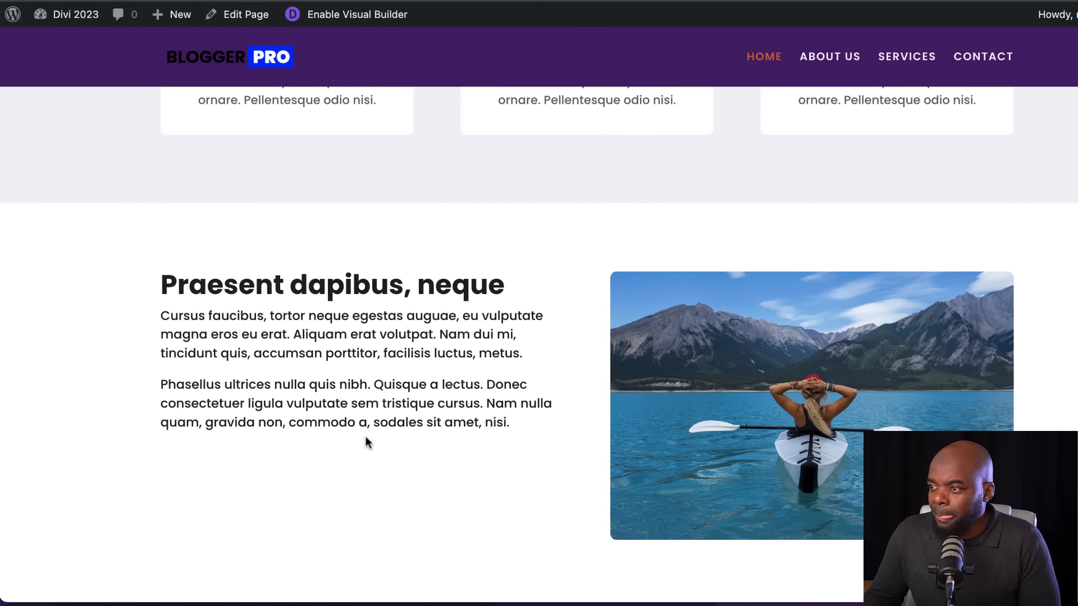
scroll(365, 436, "up", 6)
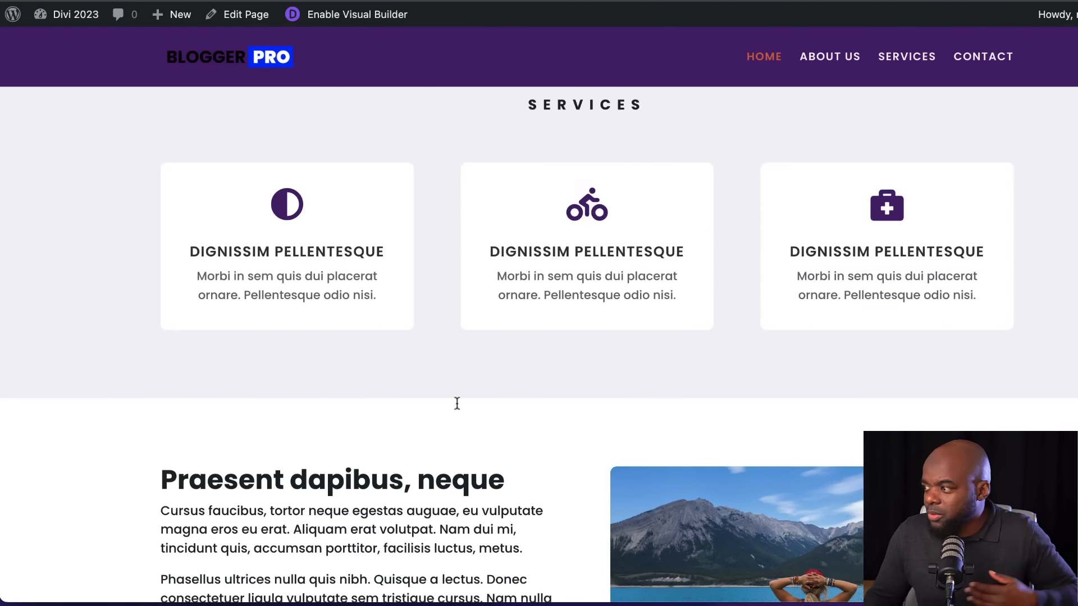
scroll(344, 411, "up", 2)
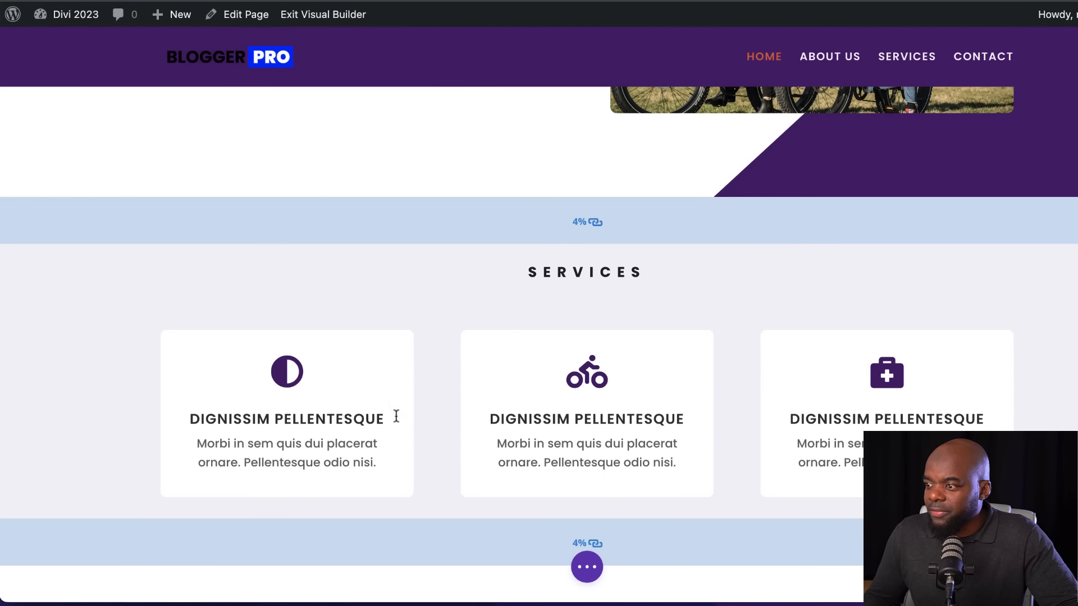
Open the first service blurb's design settings and set its image/icon animation to No Animation
mouse_move(283, 365)
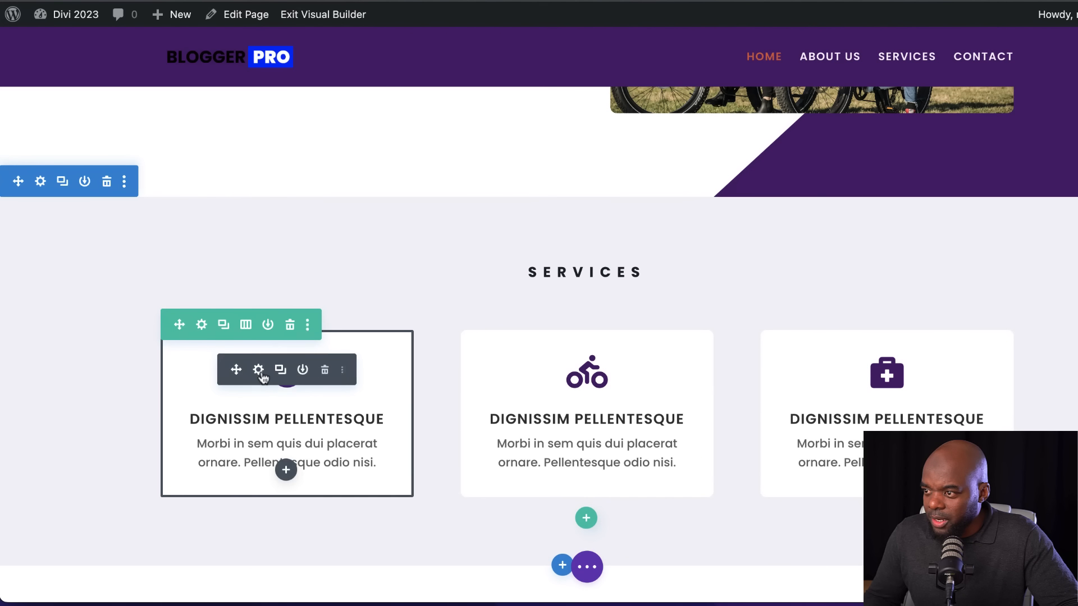
left_click(258, 370)
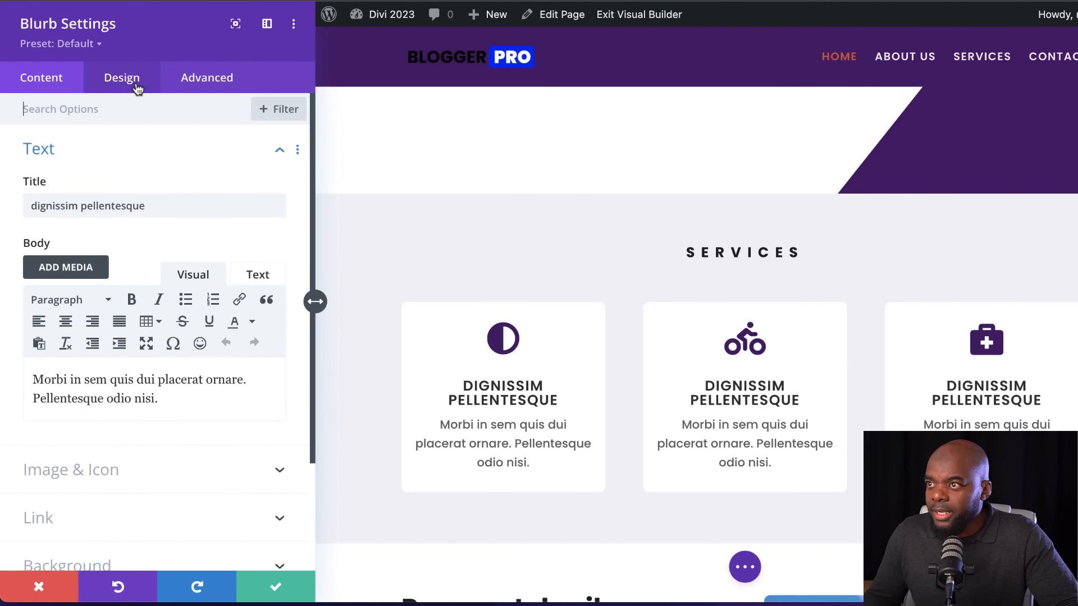
left_click(137, 89)
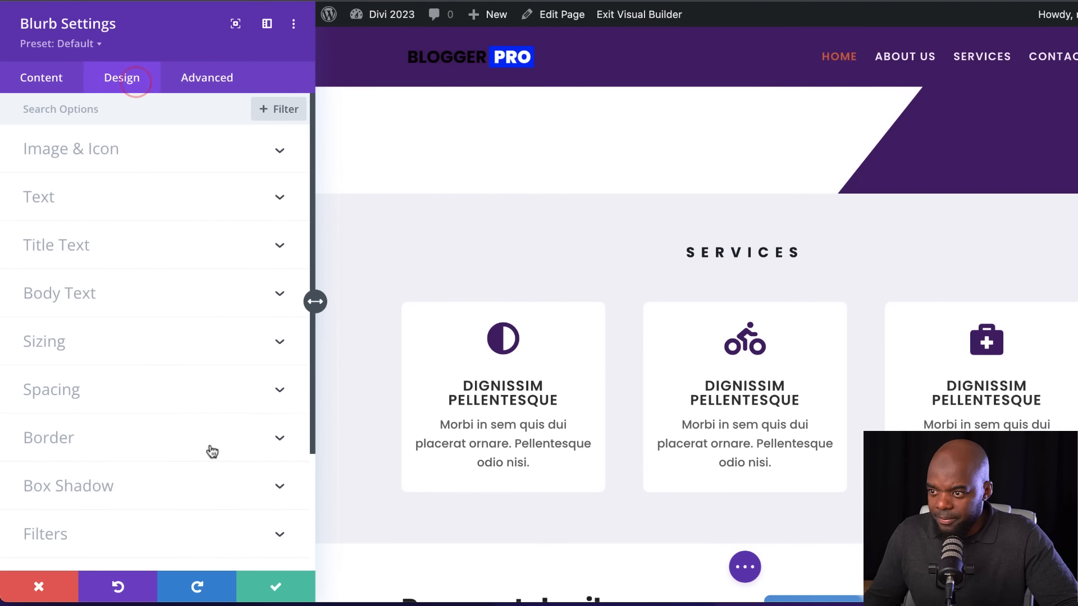
scroll(131, 504, "down", 3)
left_click(131, 503)
scroll(130, 501, "down", 4)
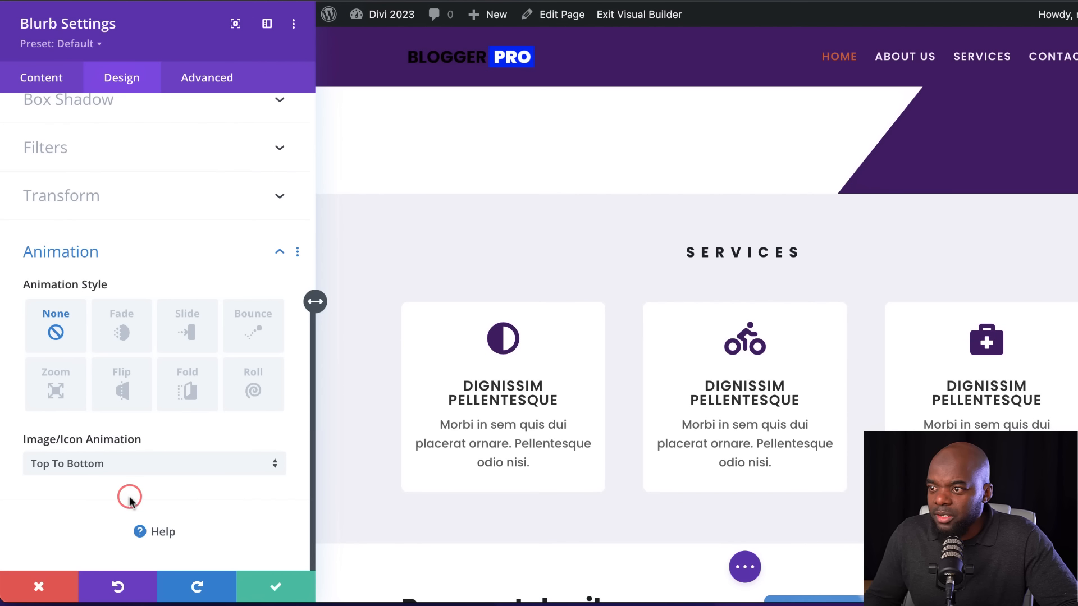
left_click(140, 464)
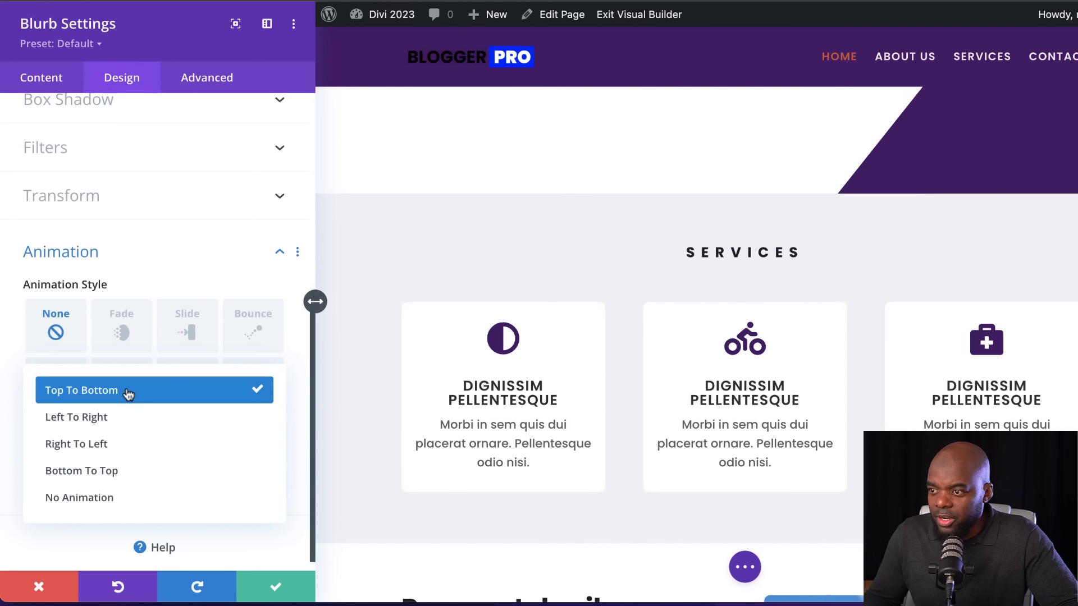
left_click(107, 504)
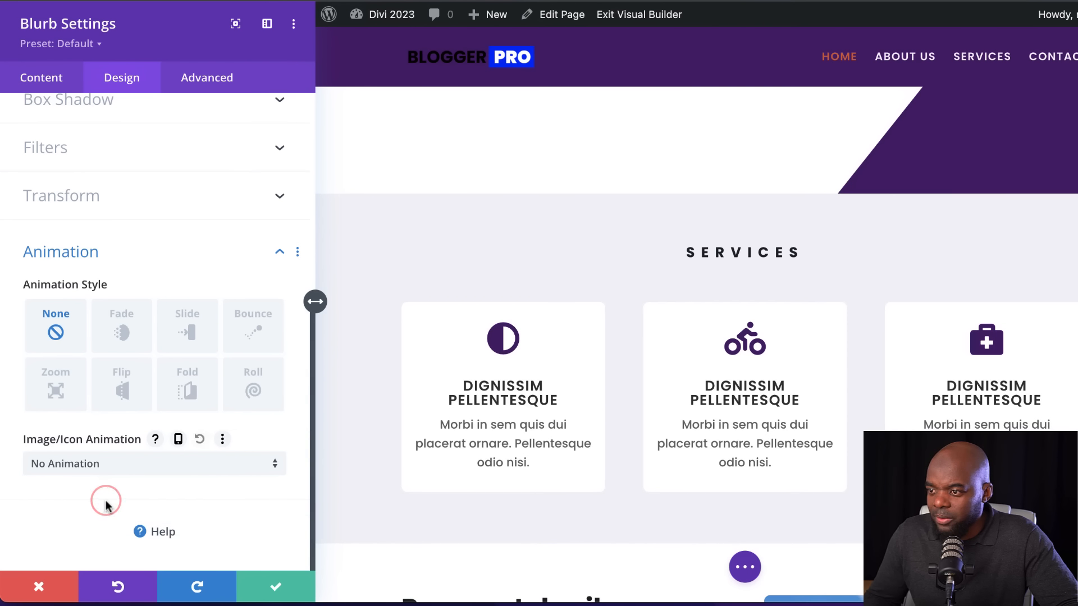
Enable a hover variant of the blurb's transform and set its hover scale to 106% in both directions
scroll(185, 387, "up", 3)
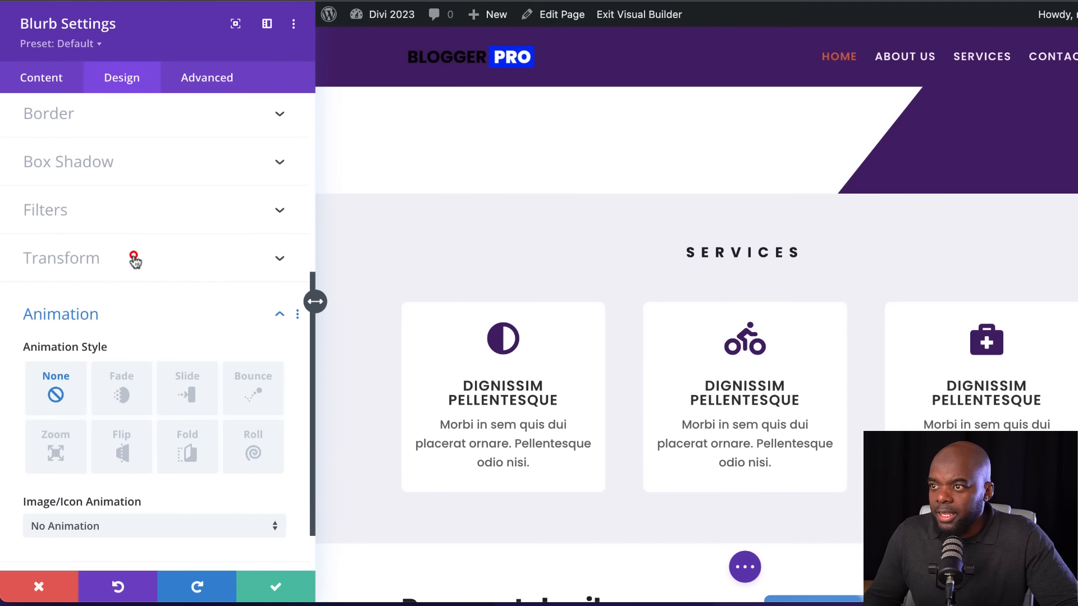
left_click(134, 257)
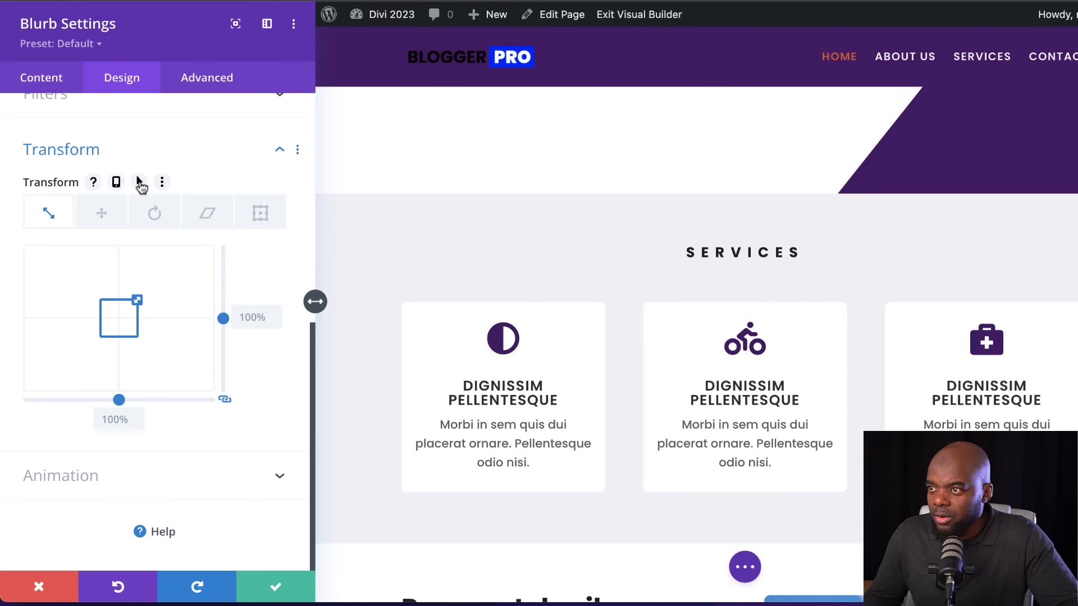
left_click(140, 183)
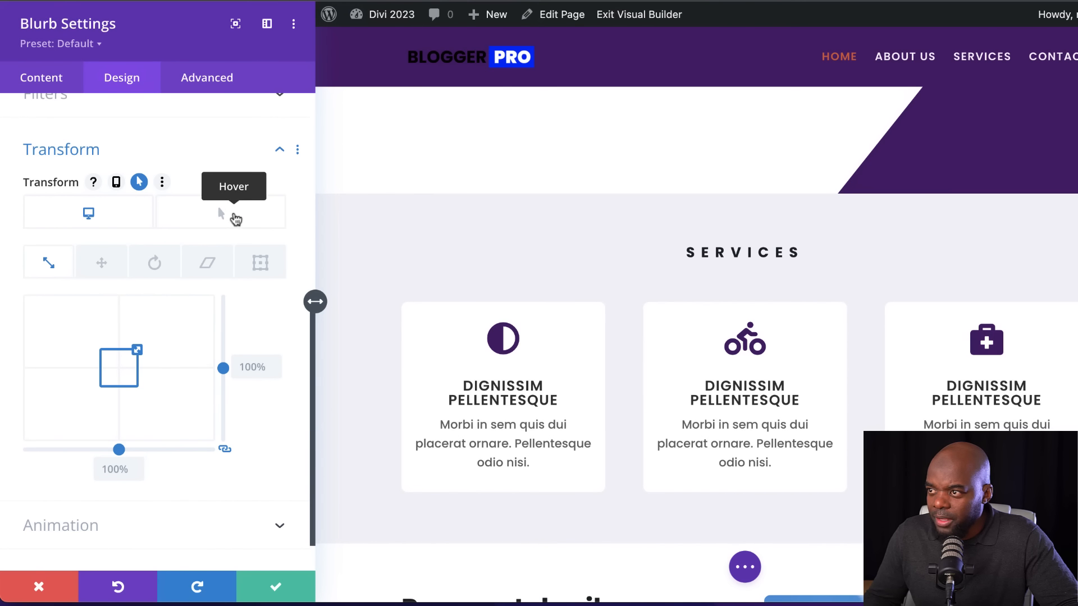
left_click(234, 217)
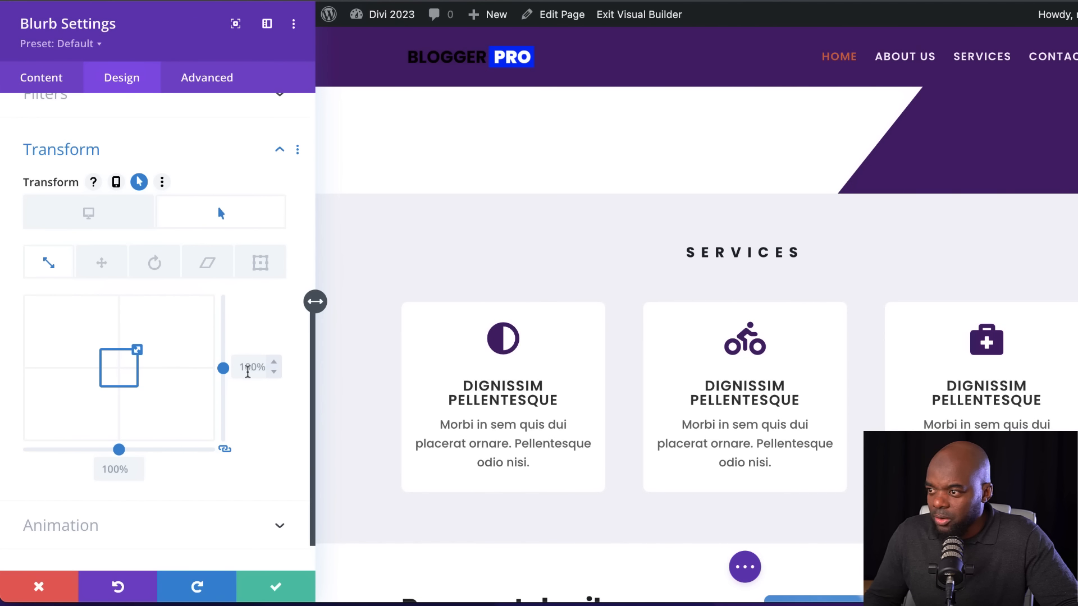
left_click(274, 362)
left_click(275, 363)
left_click(275, 364)
left_click(275, 364)
left_click(276, 364)
left_click(275, 364)
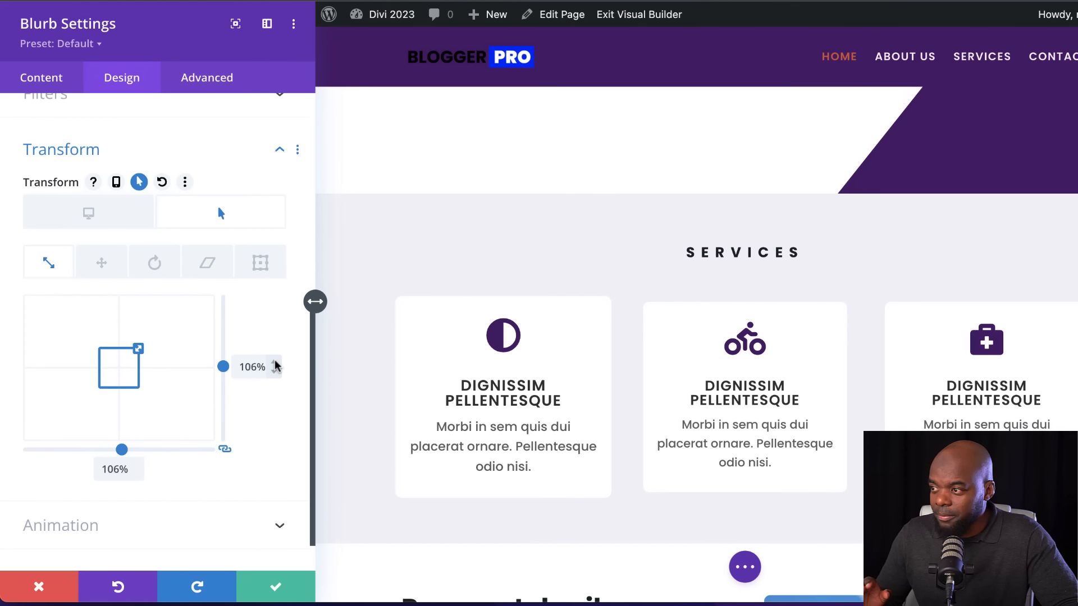
Give the blurb a box shadow using the first shadow preset, the soft one spread around all sides
scroll(237, 368, "up", 5)
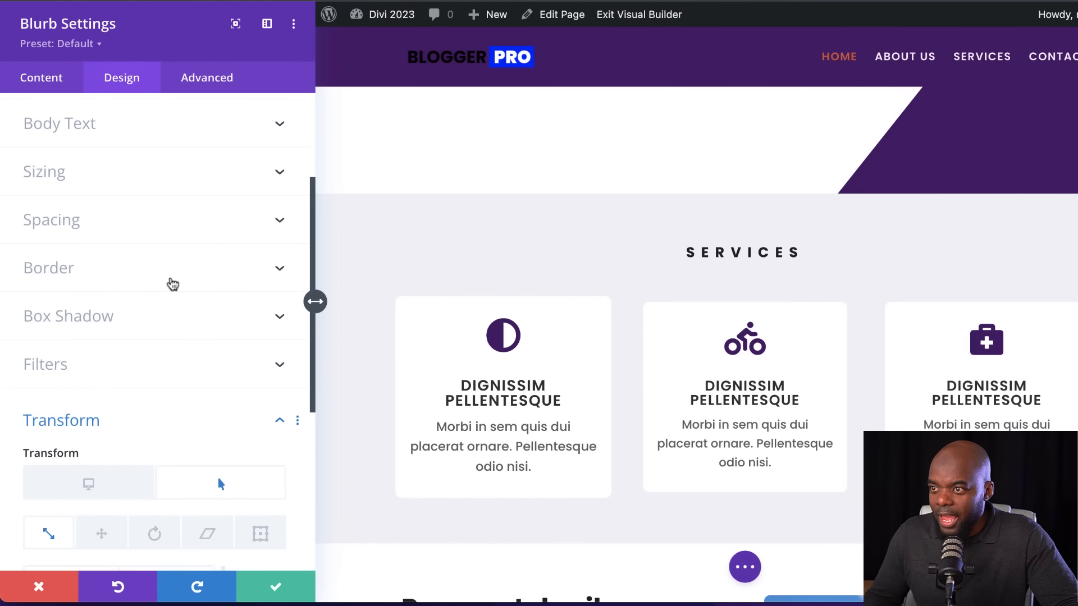
left_click(137, 316)
scroll(137, 309, "down", 2)
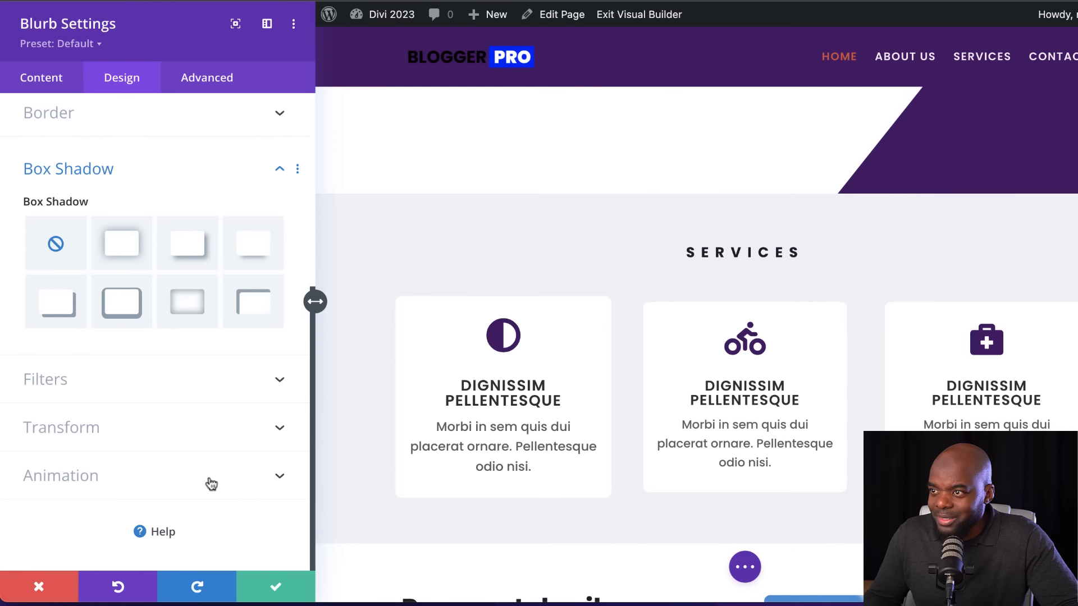
left_click(128, 254)
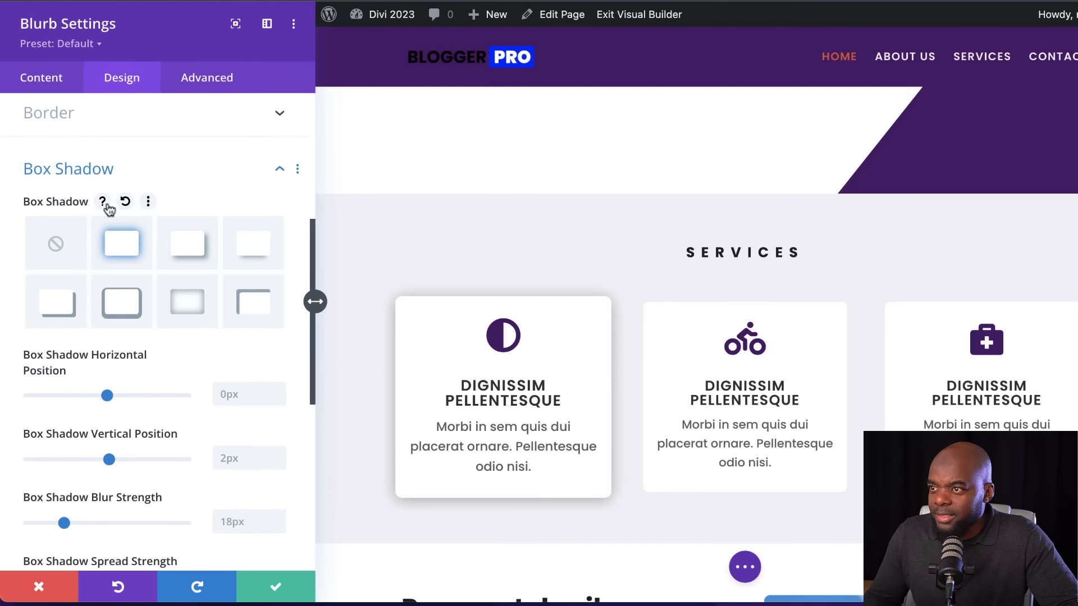
scroll(171, 500, "down", 5)
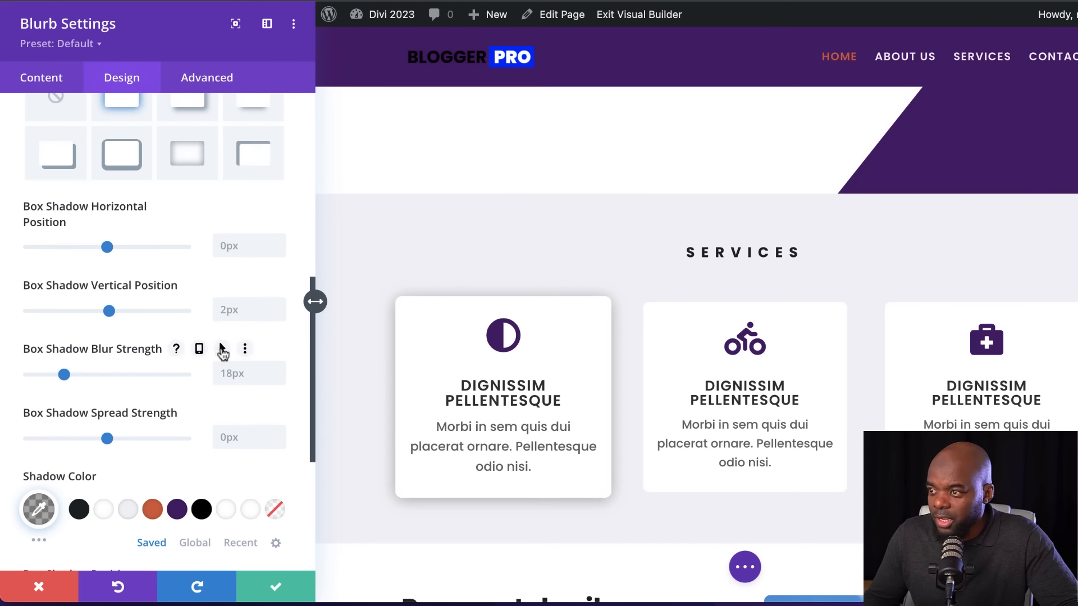
Enable a hover variant of the box shadow blur strength and set its normal desktop value to 0px
left_click(221, 348)
left_click(235, 379)
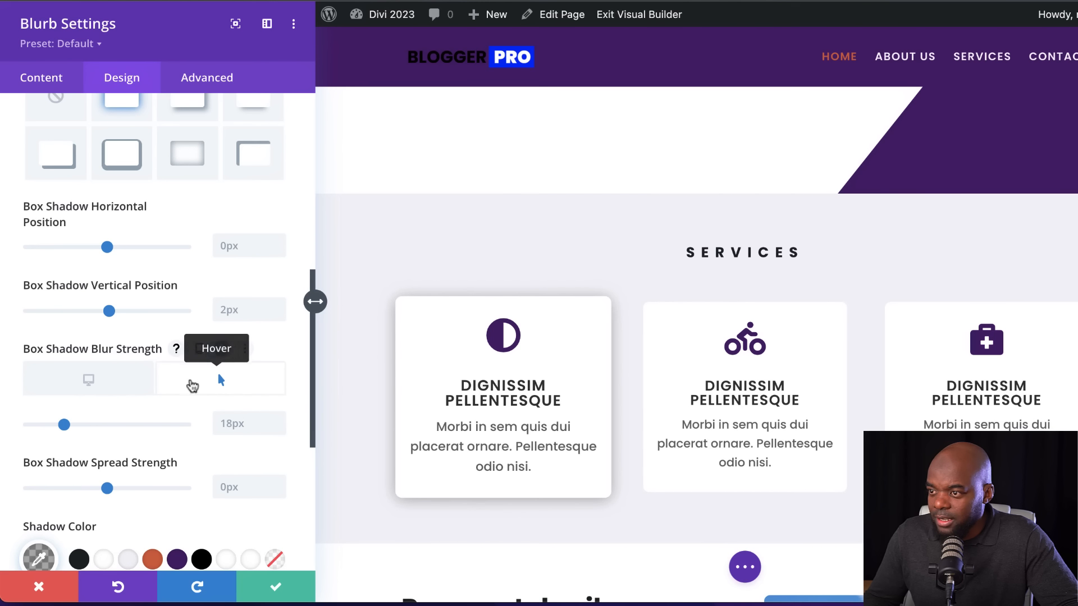
left_click(114, 381)
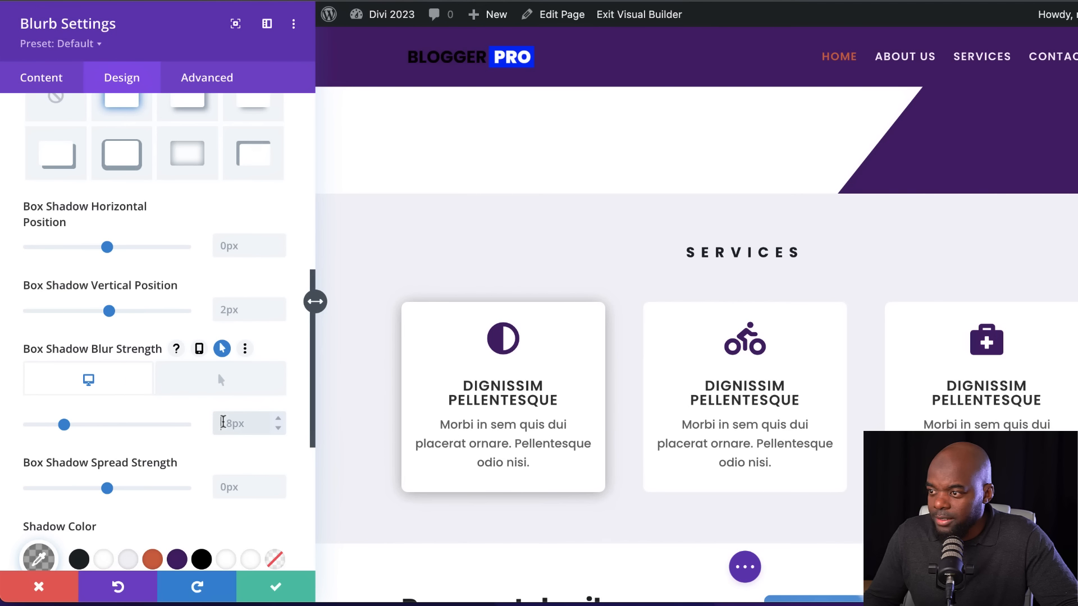
double_click(222, 423)
type("0")
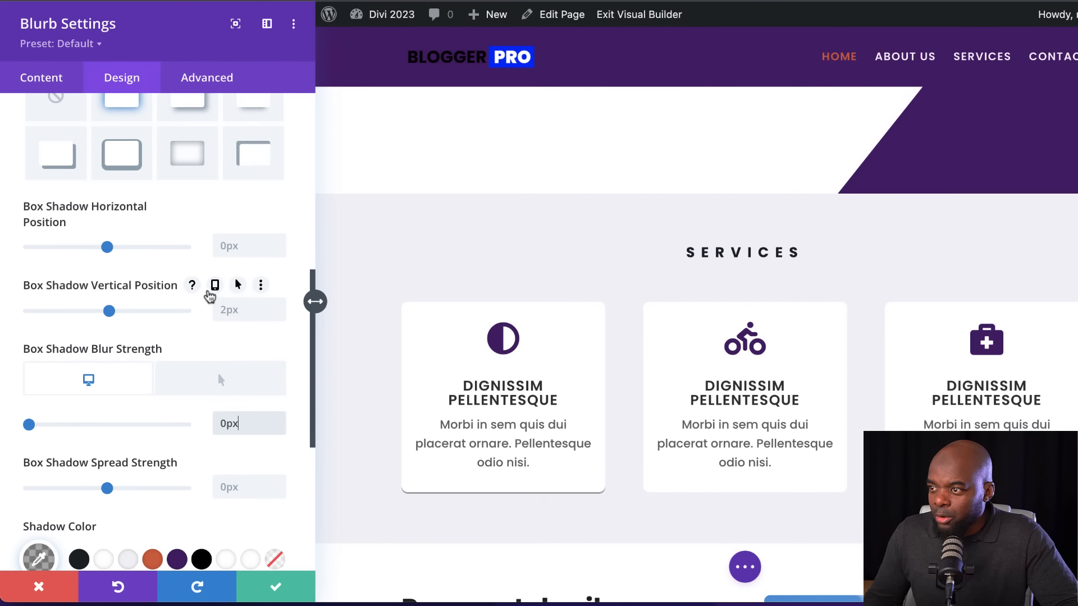
Set the shadow's vertical position to 0px normally and 2px on hover, set the hover blur strength to 18px, and save the blurb settings
left_click(239, 287)
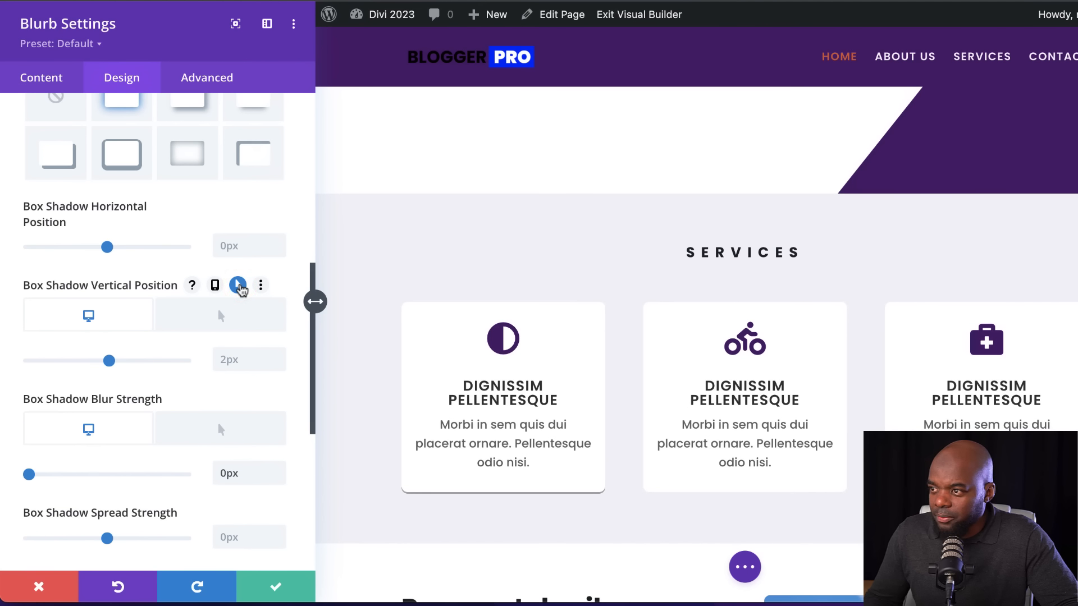
left_click(233, 325)
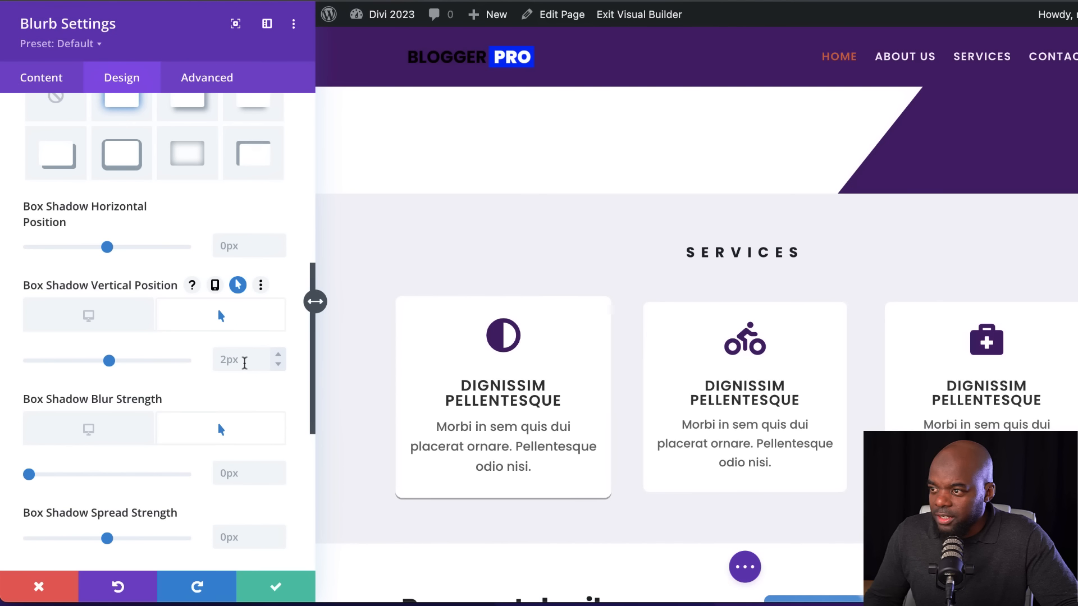
left_click(119, 322)
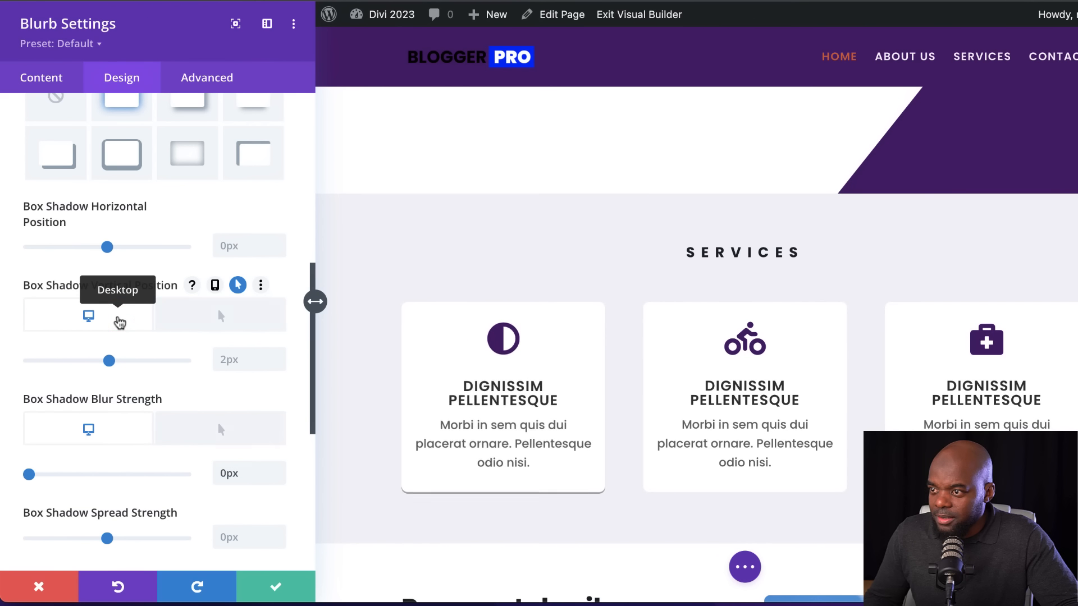
left_click(229, 359)
type("0")
left_click(221, 315)
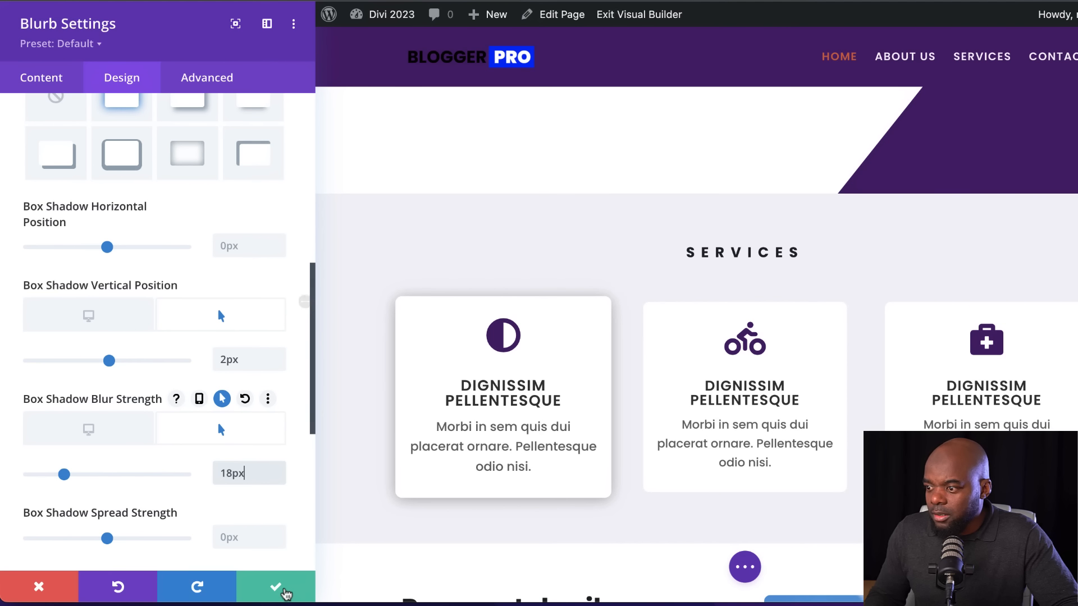
left_click(278, 588)
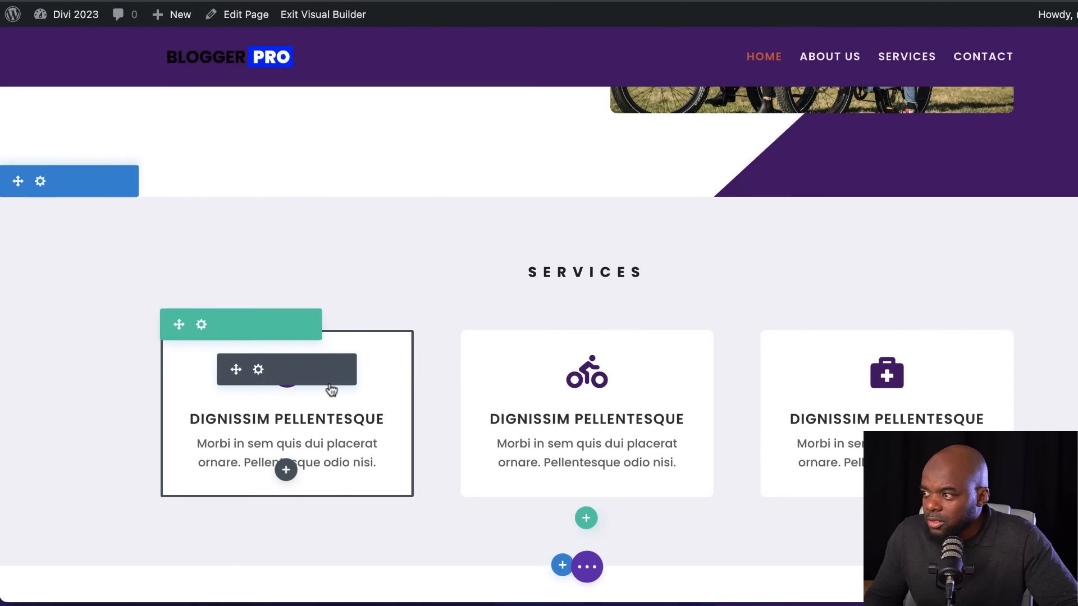
right_click(314, 381)
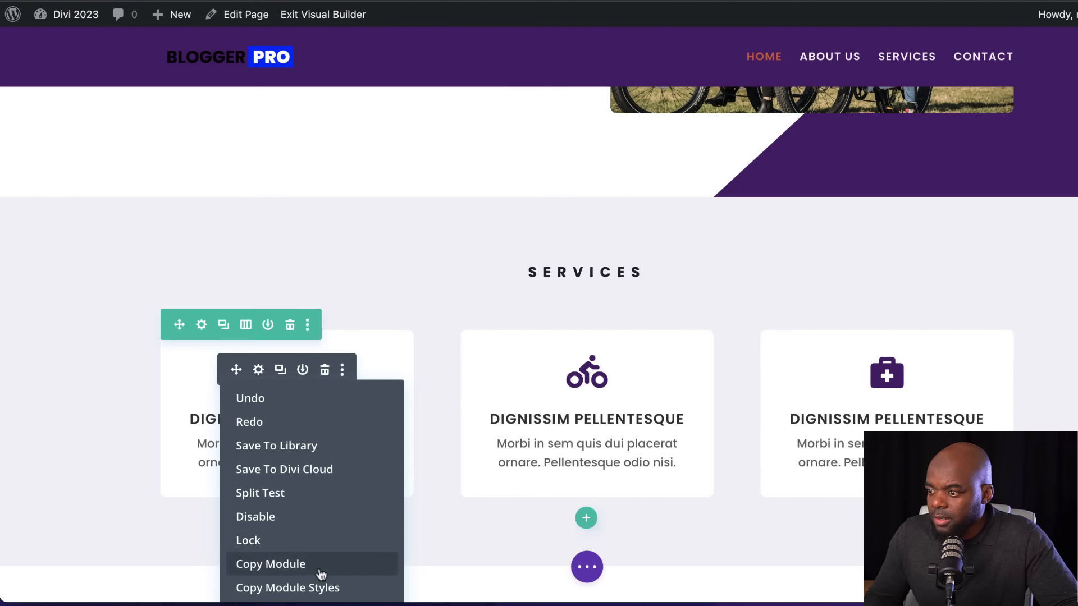
left_click(305, 587)
right_click(563, 482)
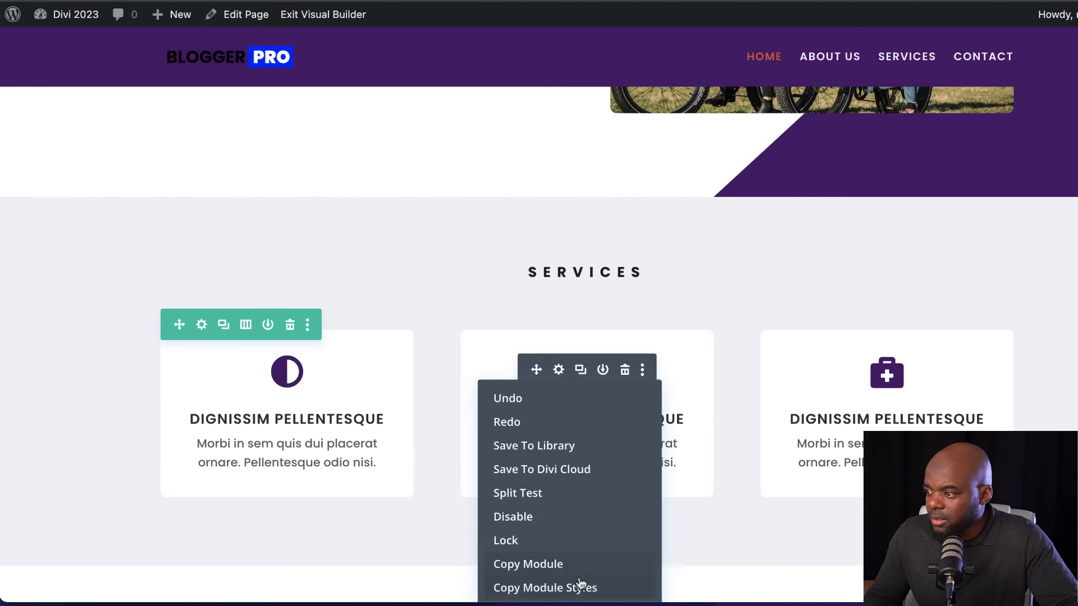
scroll(581, 596, "down", 1)
scroll(441, 440, "down", 1)
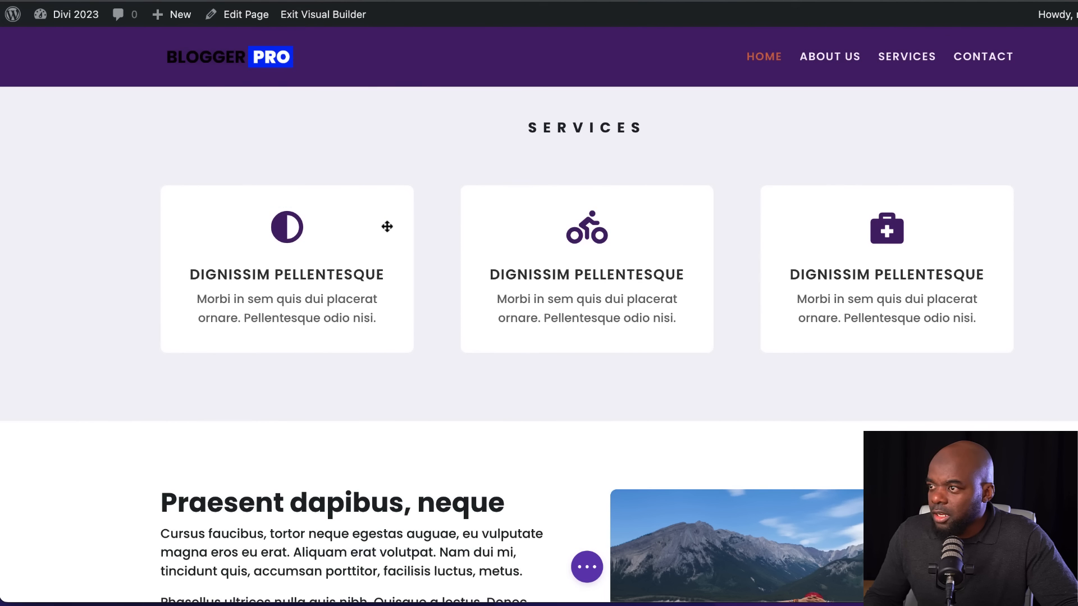
Extend the first service blurb's styles to the other blurbs
right_click(250, 229)
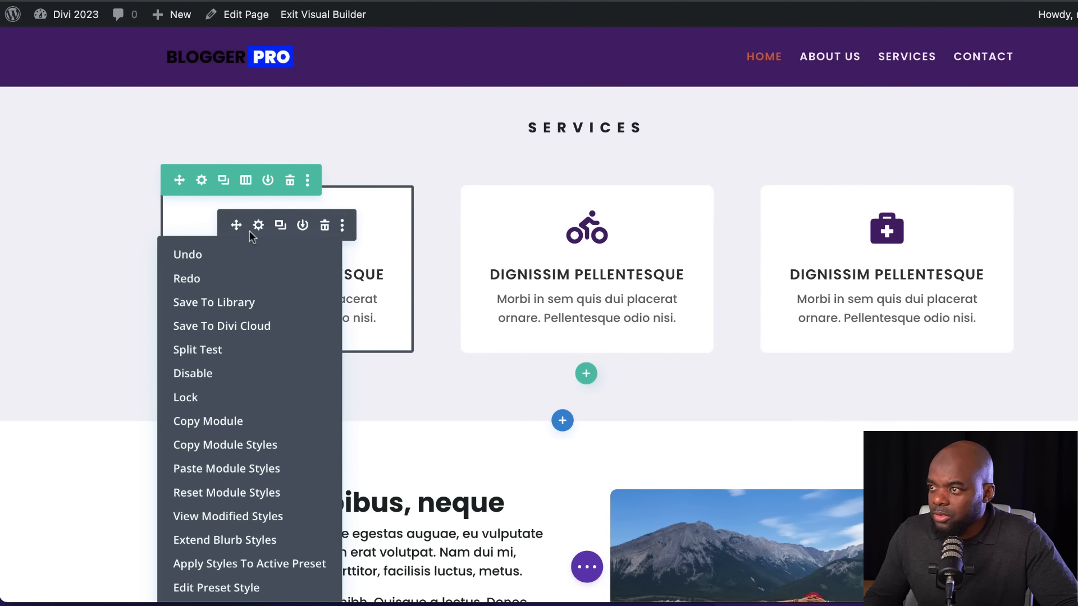
left_click(256, 540)
left_click(140, 136)
left_click(119, 204)
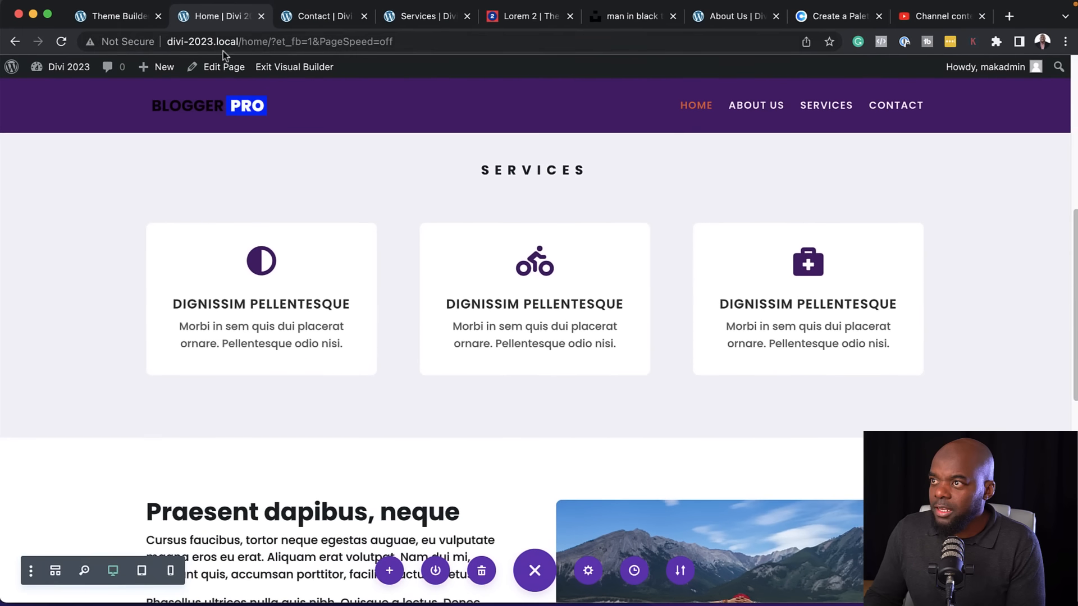
Exit the Visual Builder and check the service blurbs' hover effects on the live home page
left_click(272, 70)
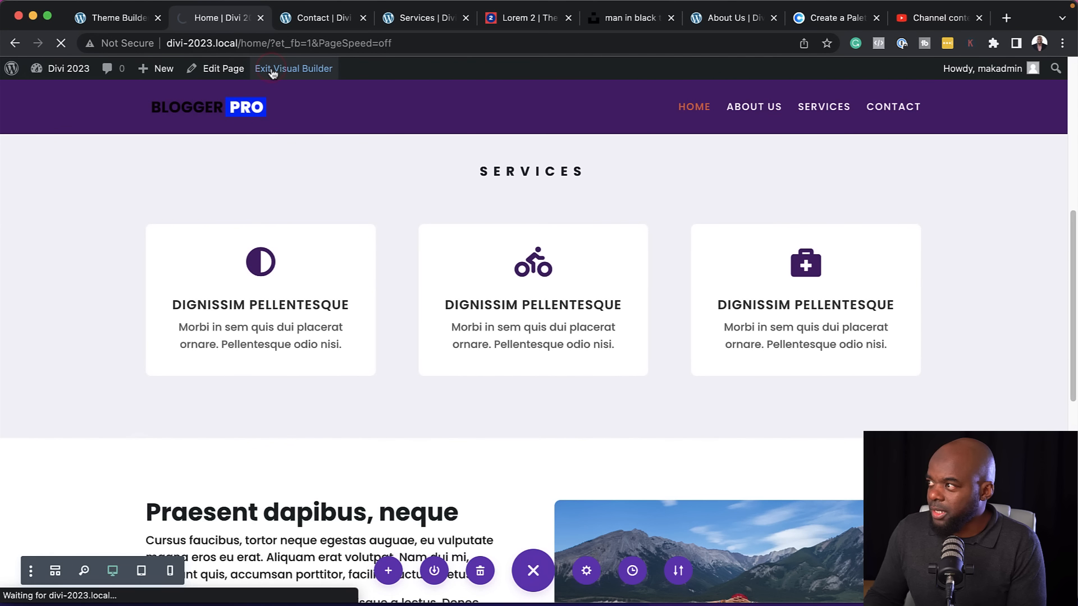
scroll(490, 373, "down", 5)
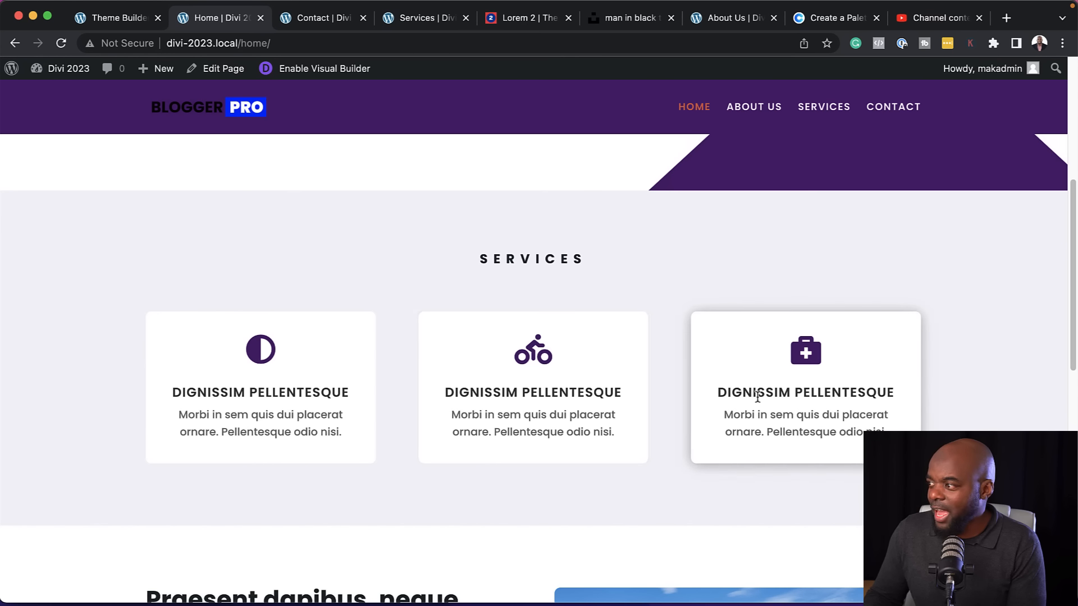
scroll(486, 384, "down", 5)
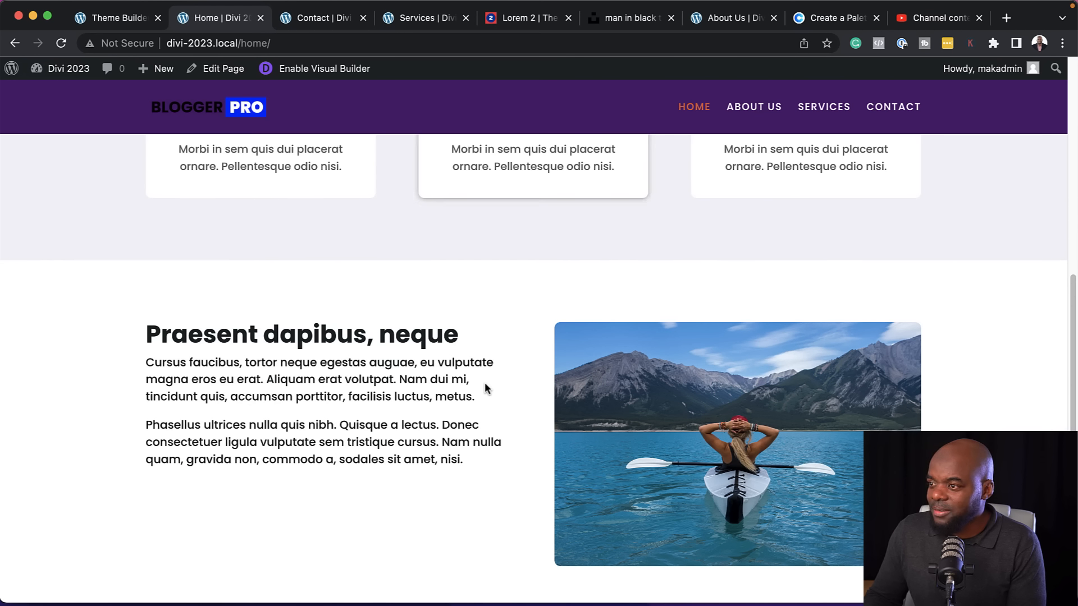
scroll(484, 382, "up", 4)
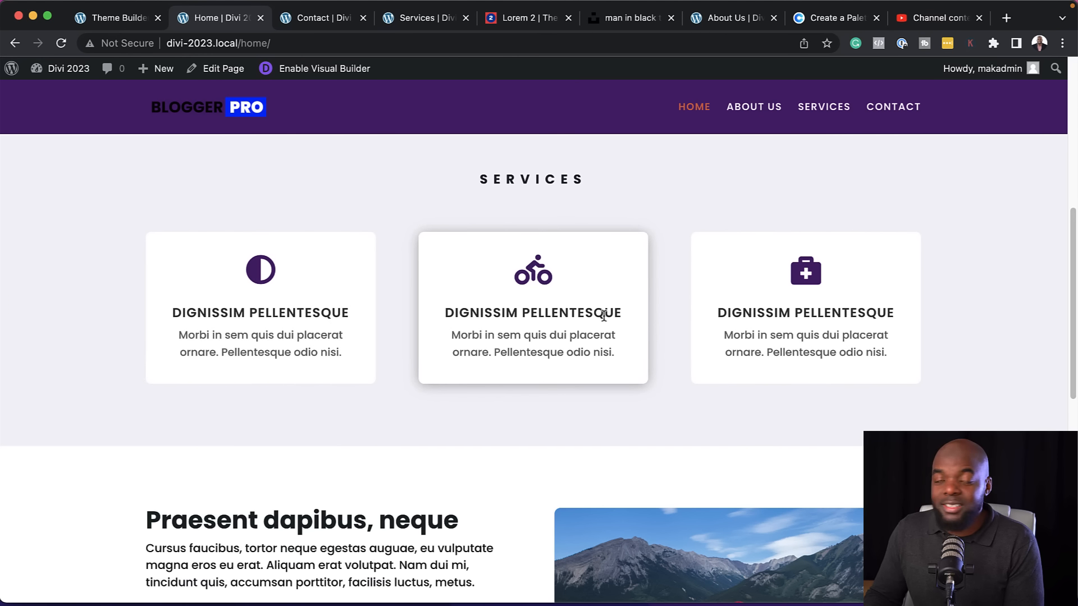
Re-enable the Visual Builder, set the first service blurb's module link URL to #, and save its settings
left_click(305, 72)
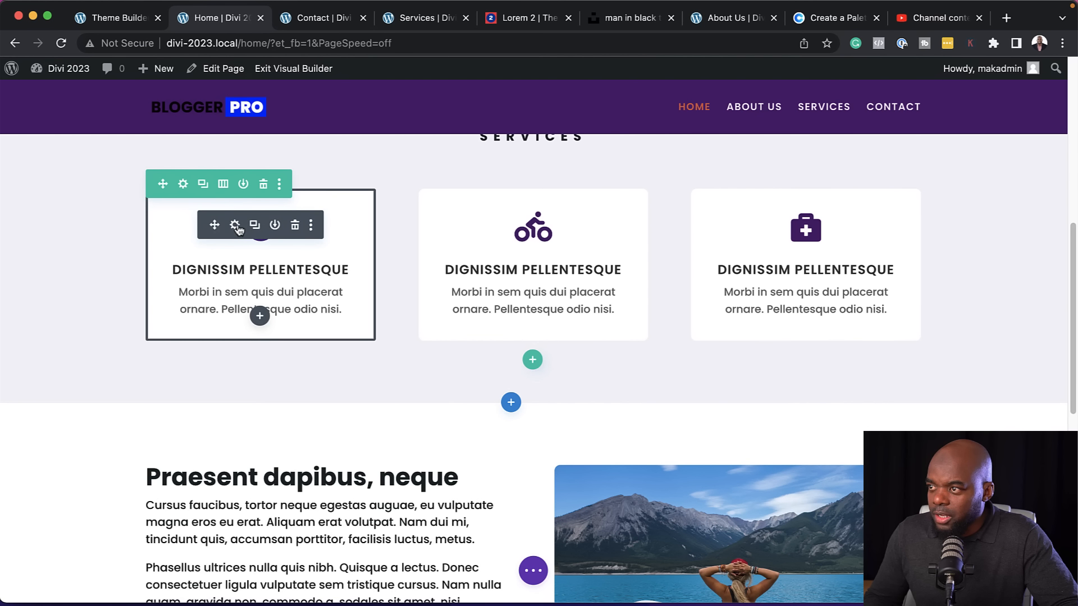
left_click(237, 225)
scroll(92, 472, "down", 2)
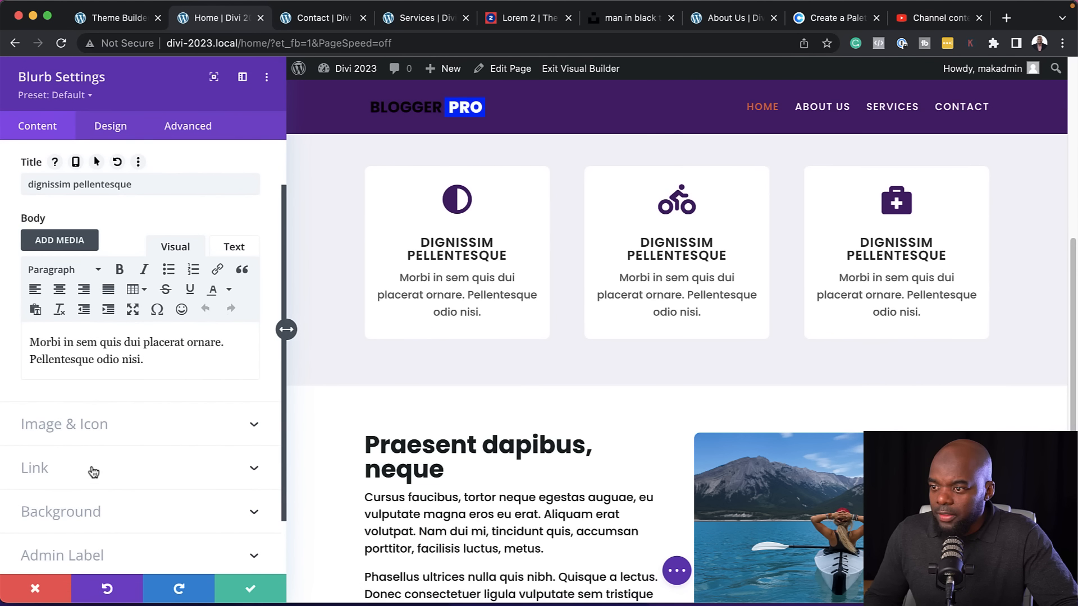
left_click(92, 471)
left_click(47, 329)
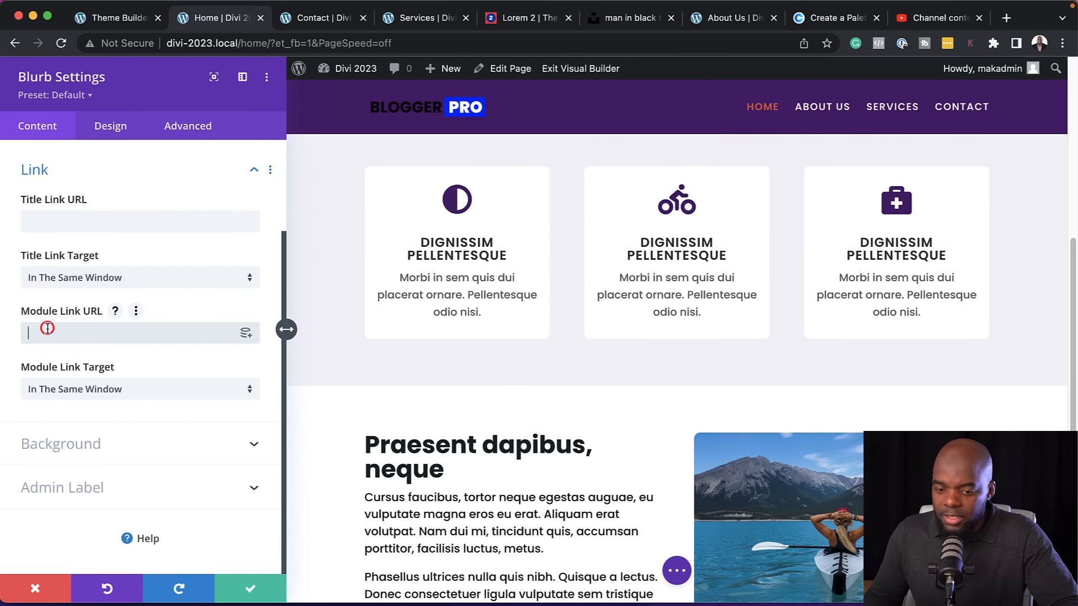
left_click(254, 591)
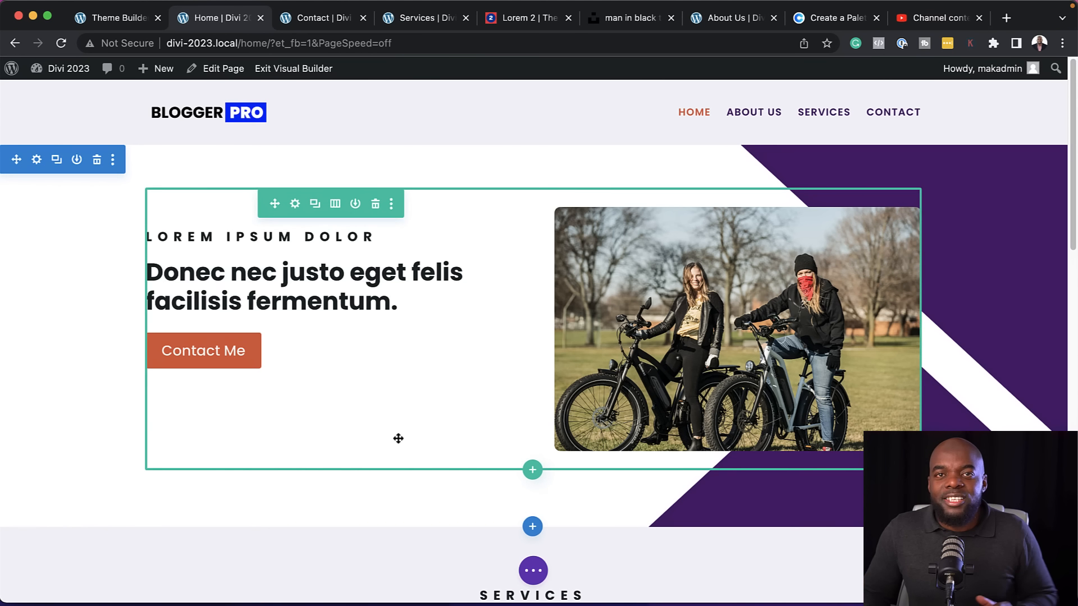